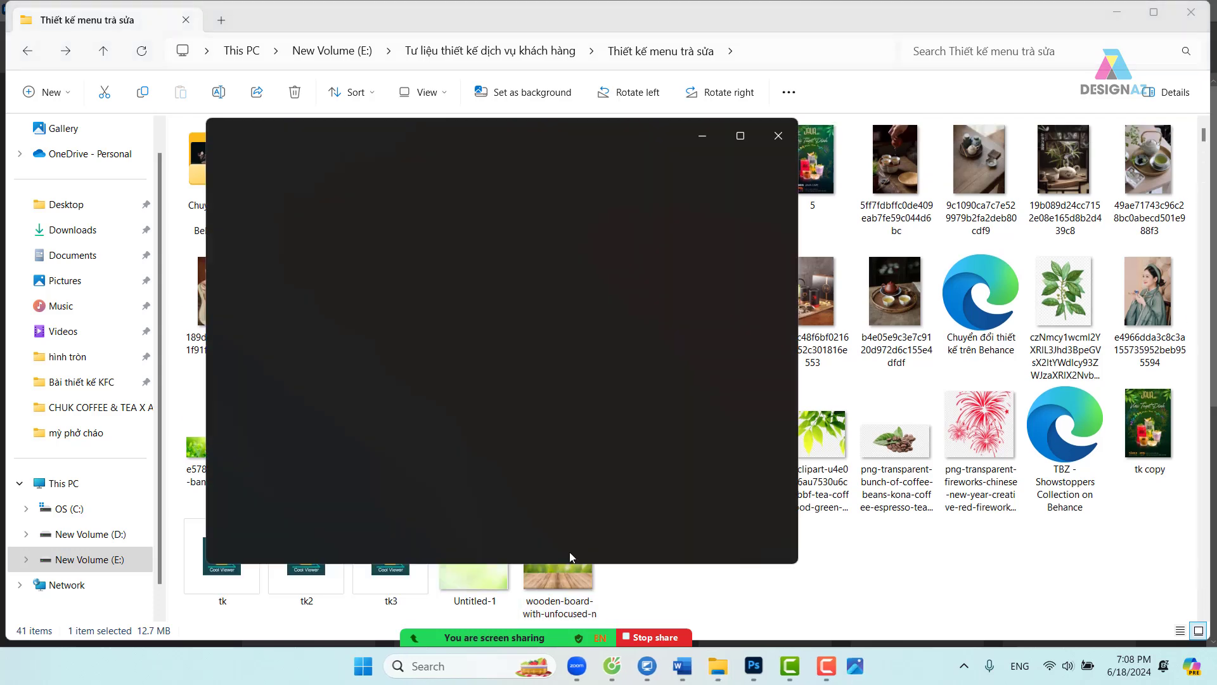
- Start opening files and copy the Thiết kế menu trà sữa folder path from Explorer
left_click(778, 141)
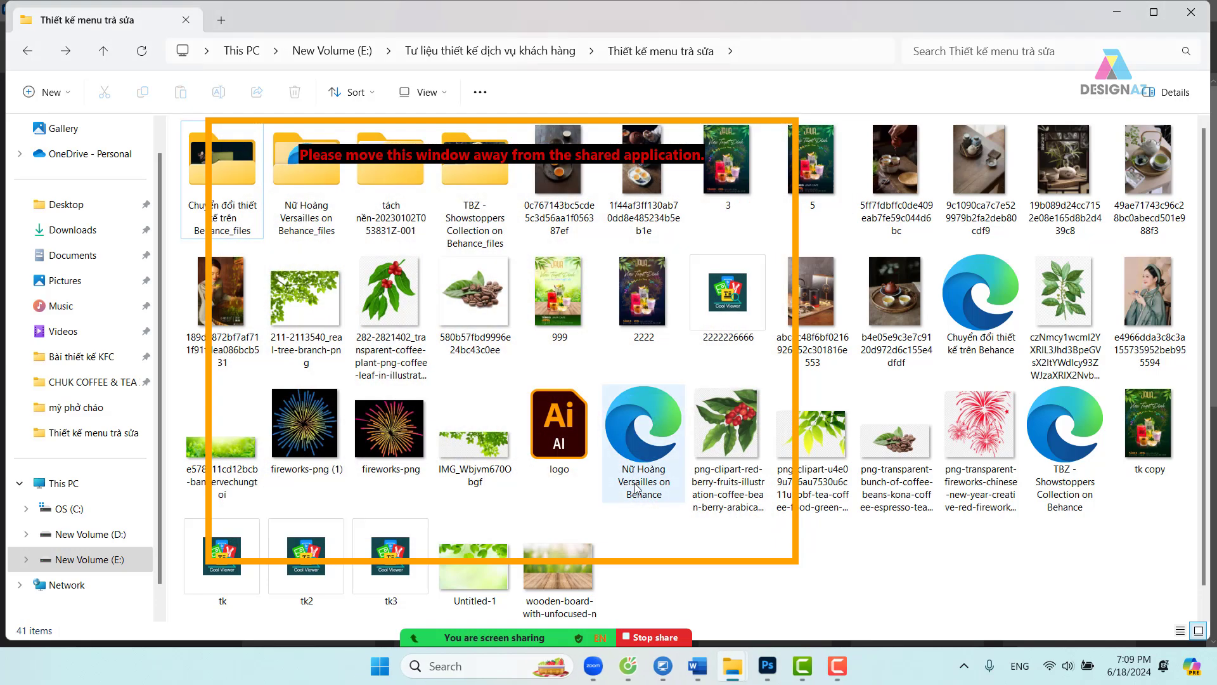
left_click(773, 674)
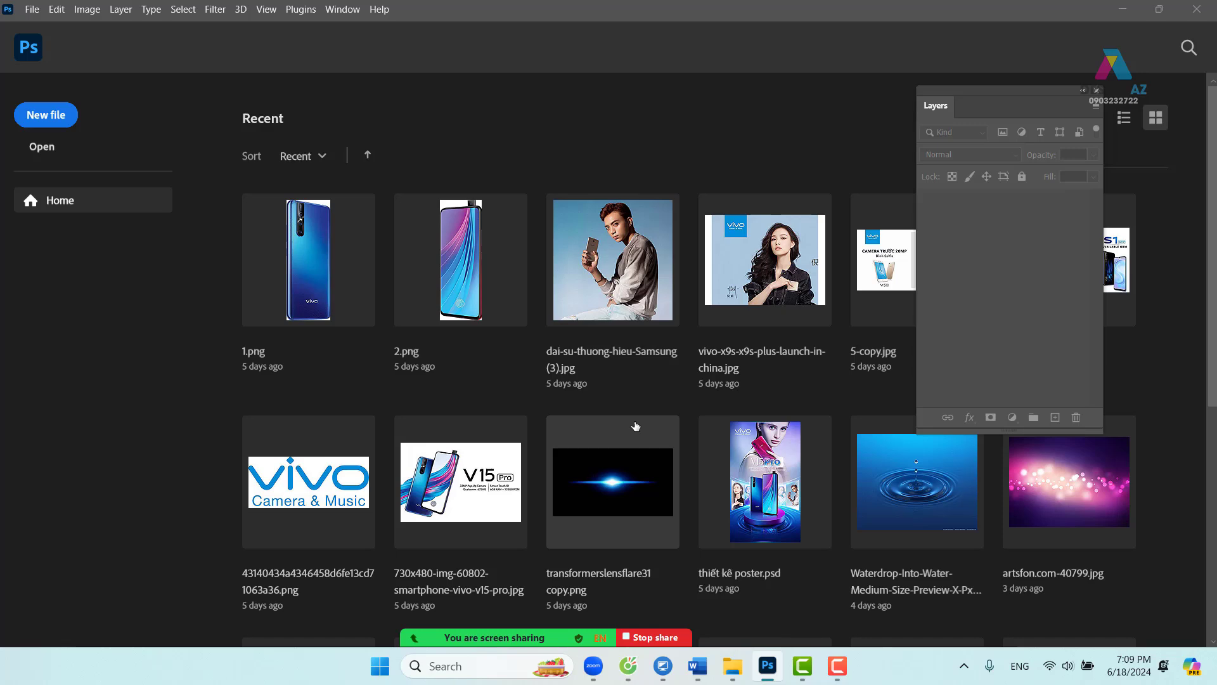
key("ctrl+o")
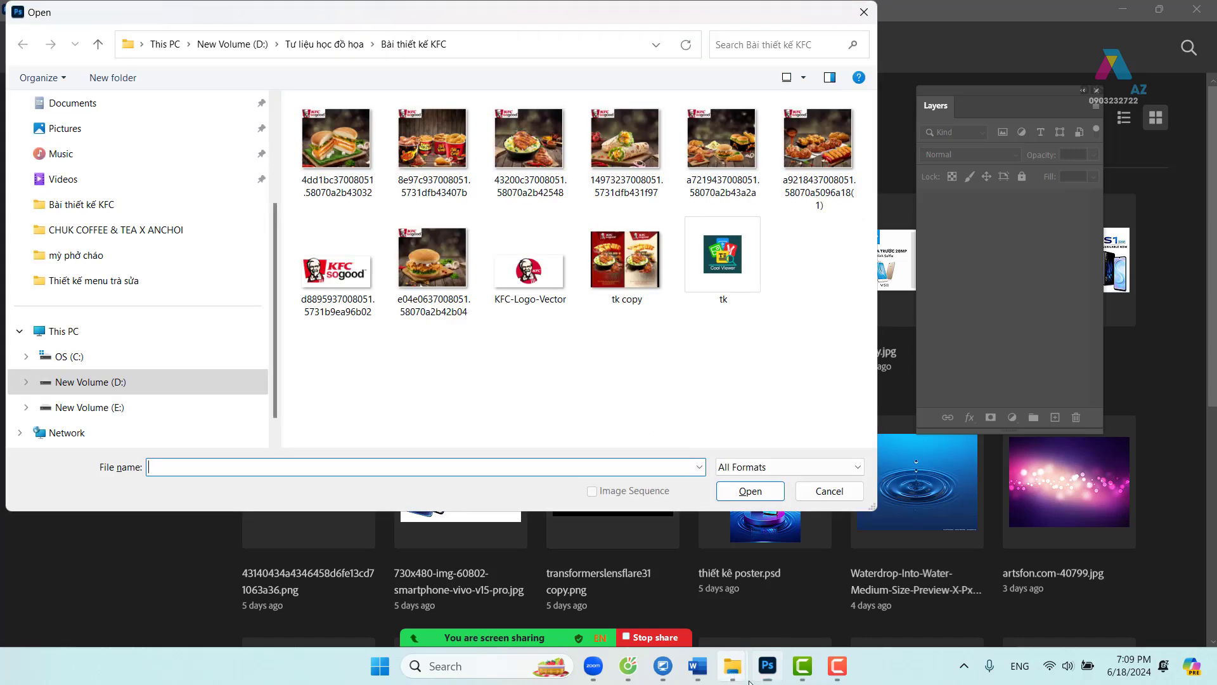
left_click(732, 663)
left_click(723, 610)
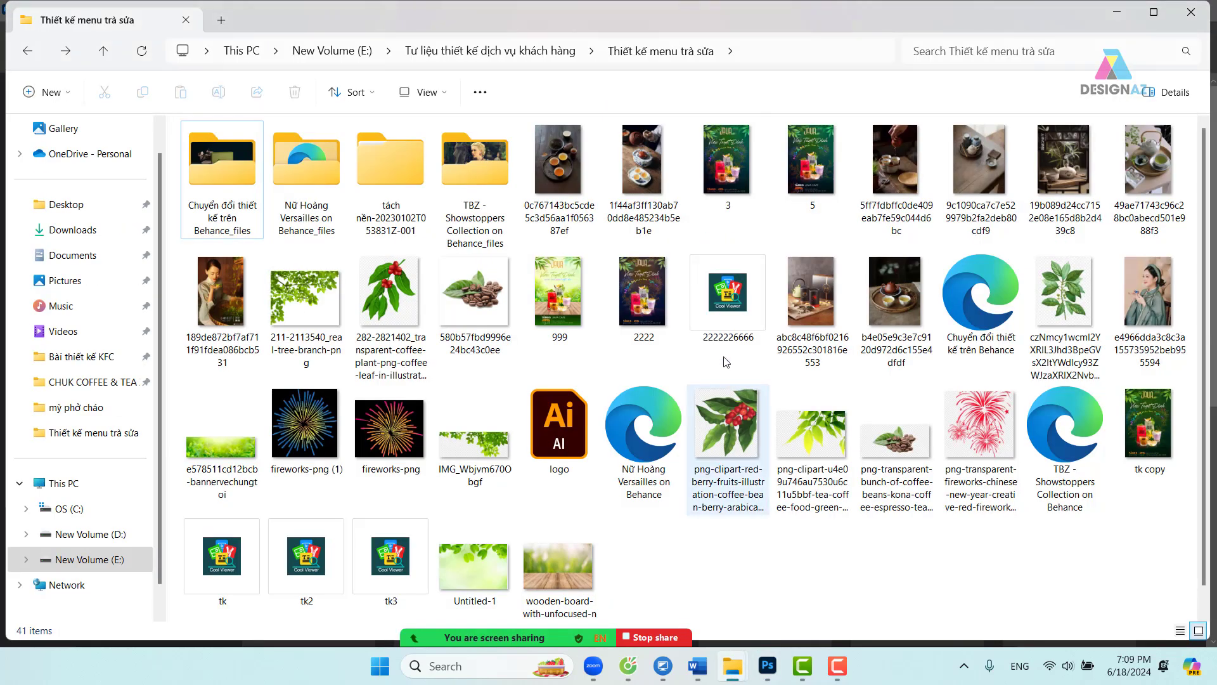
left_click(754, 50)
key("ctrl+c")
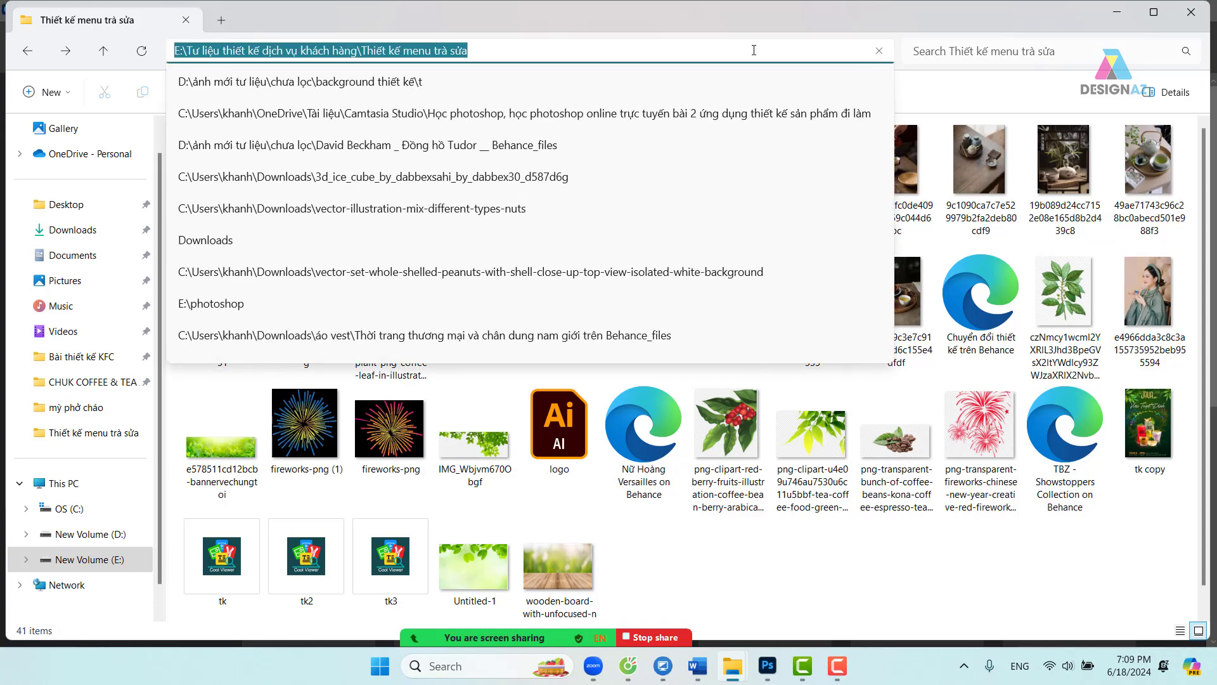
left_click(768, 666)
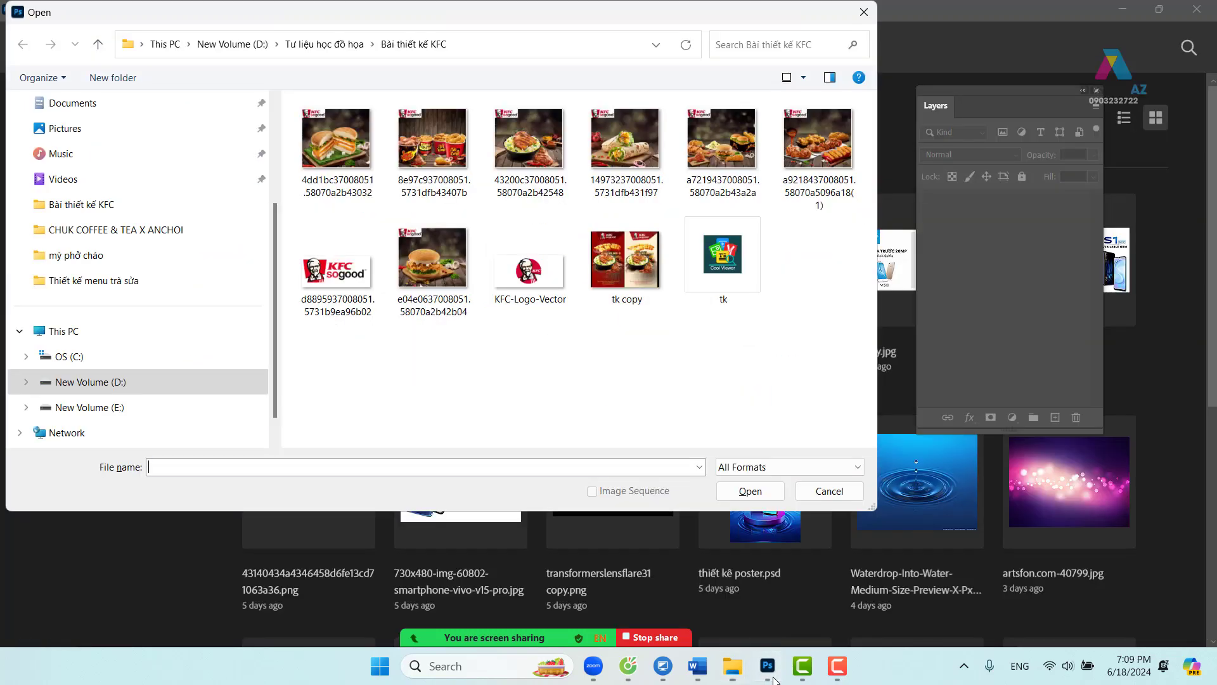
- Open Untitled-1, the wooden-board image and the green tea-leaf banner from that folder
key("ctrl+v")
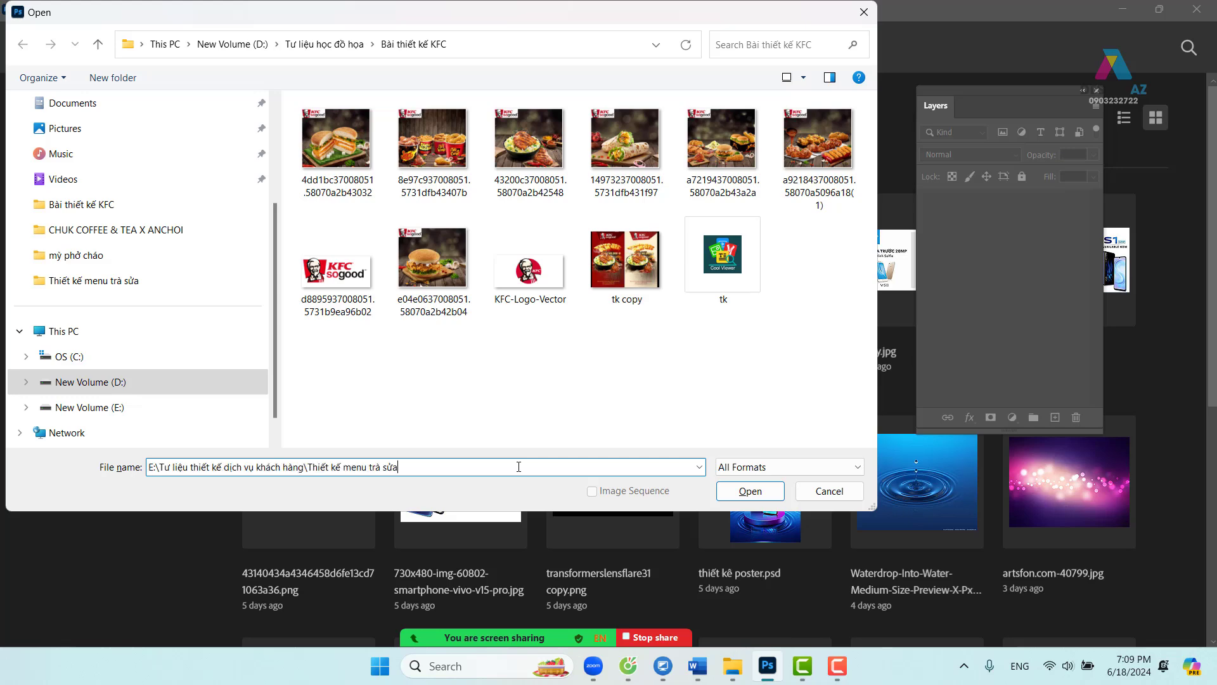
key("Return")
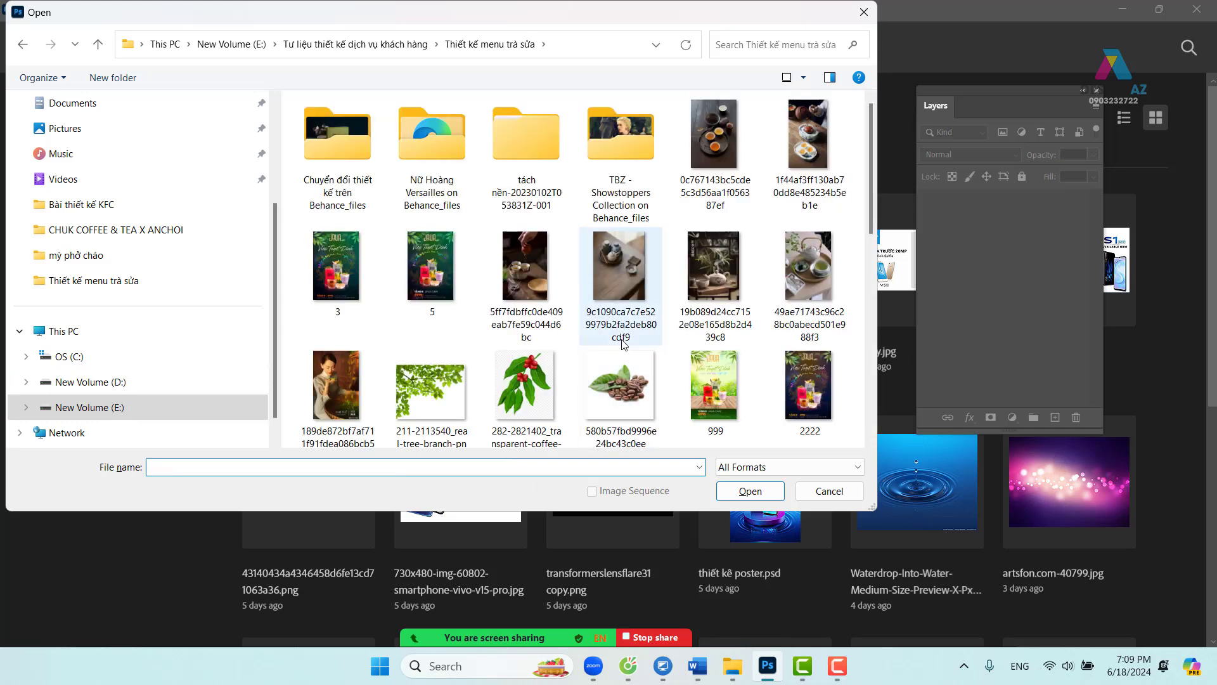
scroll(622, 340, "down", 10)
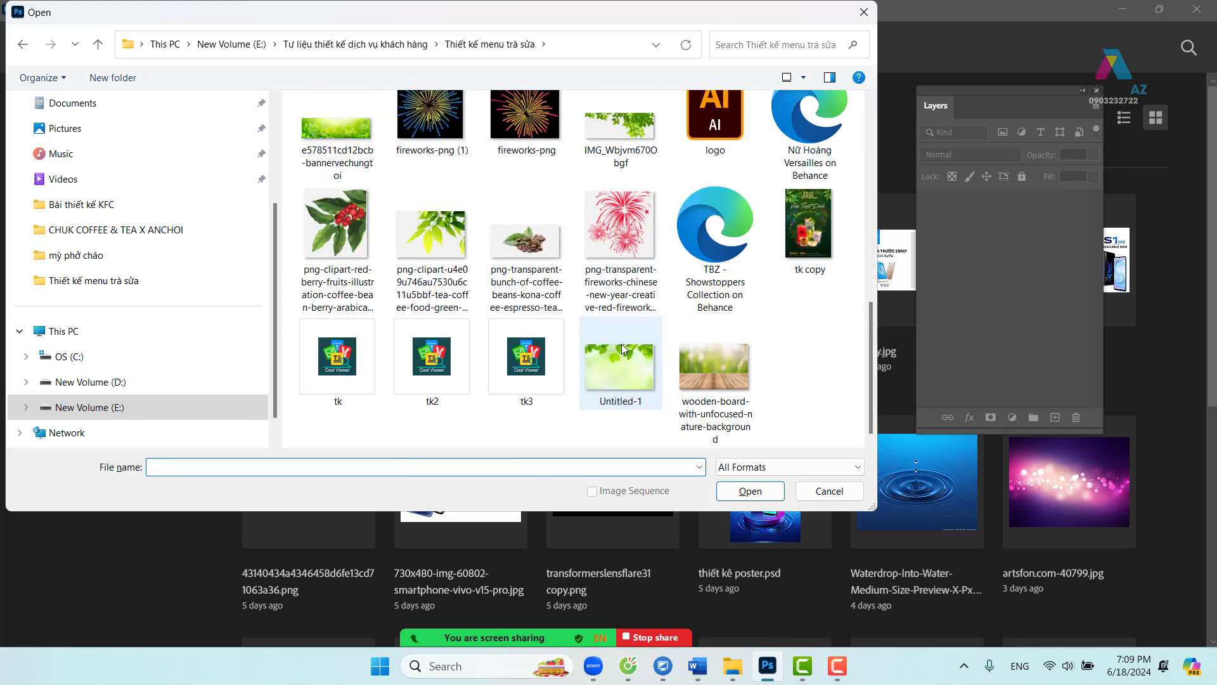
left_click(638, 376)
left_click(682, 382, "ctrl")
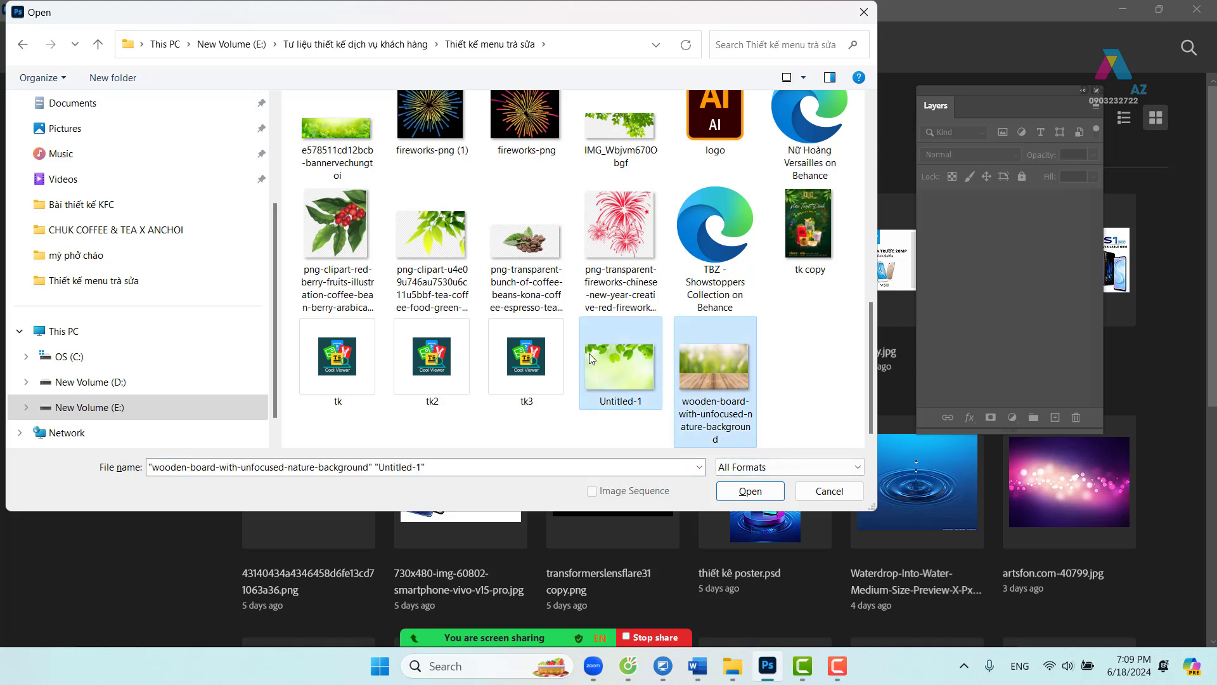
left_click(349, 174, "ctrl")
left_click(748, 490)
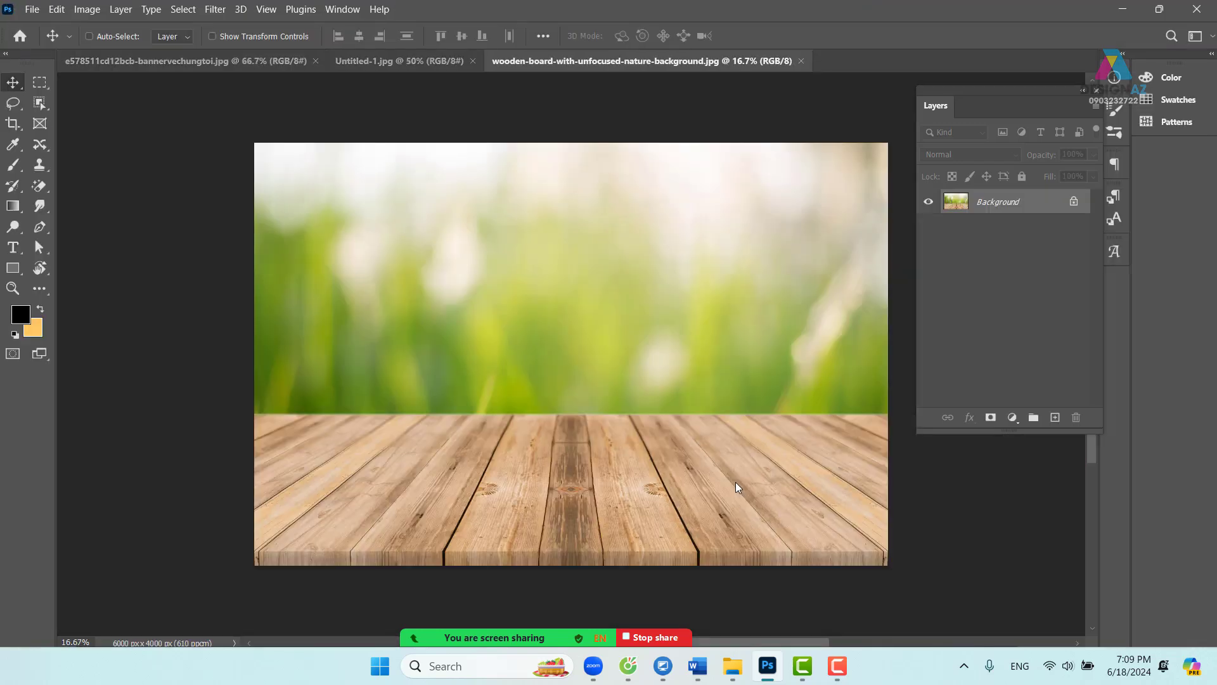
- Cycle through the open documents and settle on the green tea-leaf banner
left_click(397, 60)
left_click(276, 61)
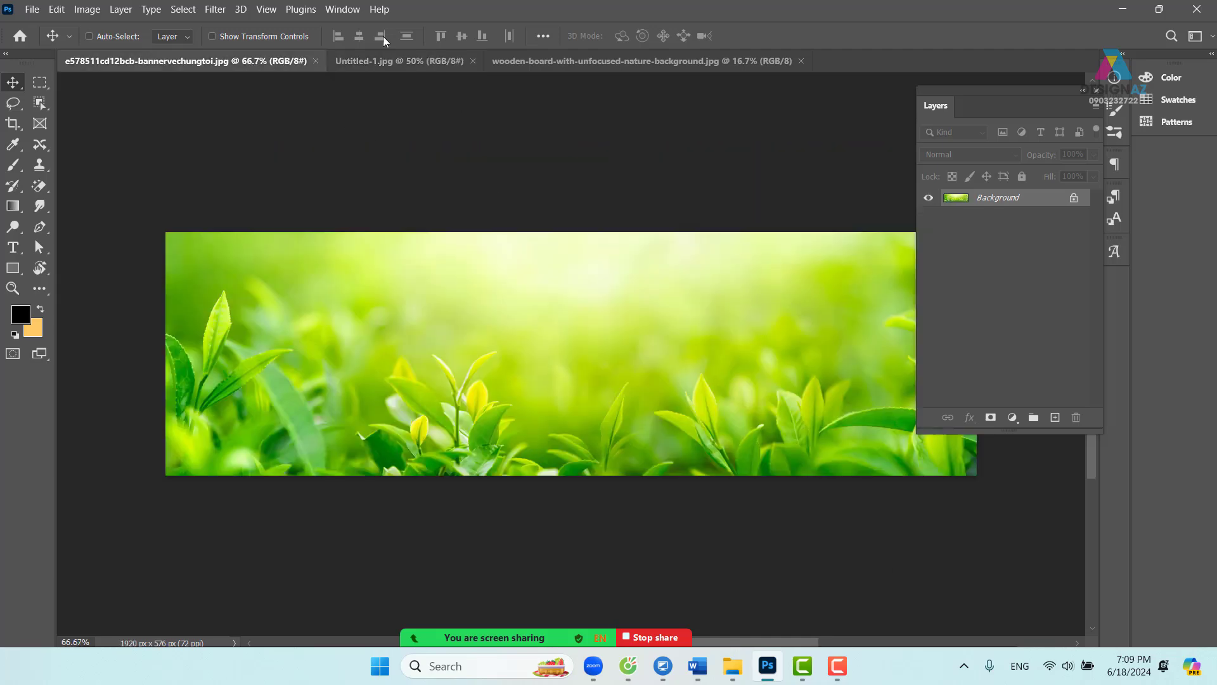
left_click(382, 58)
left_click(602, 61)
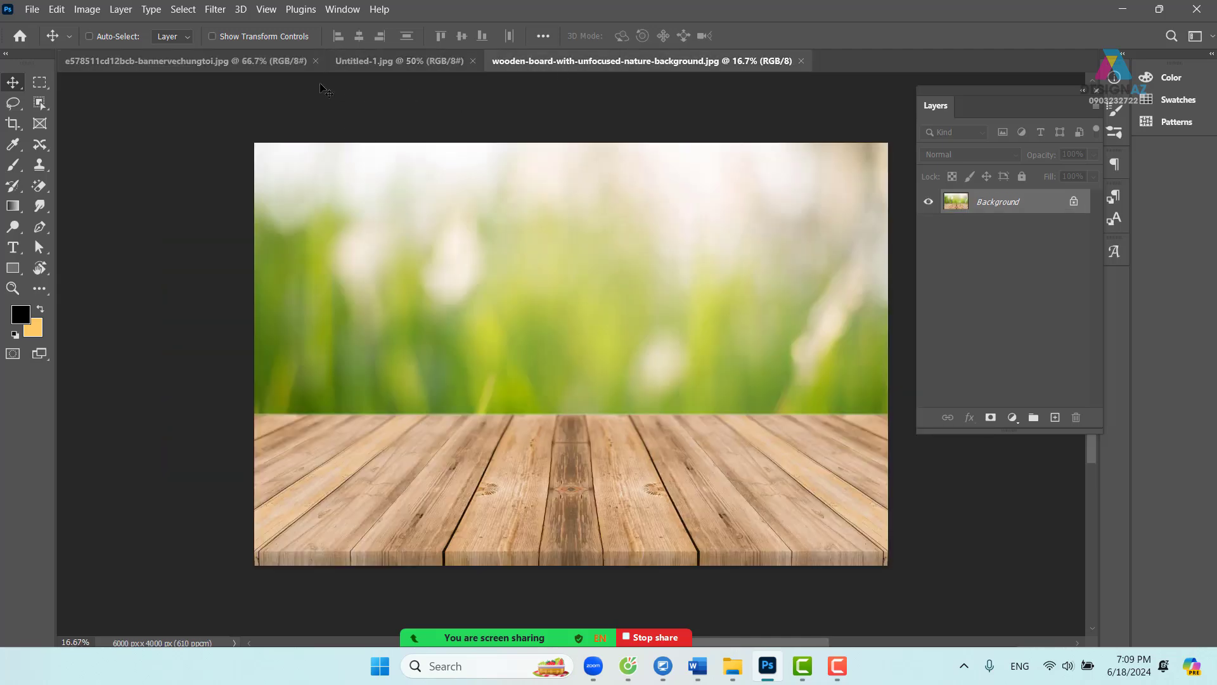
left_click(234, 61)
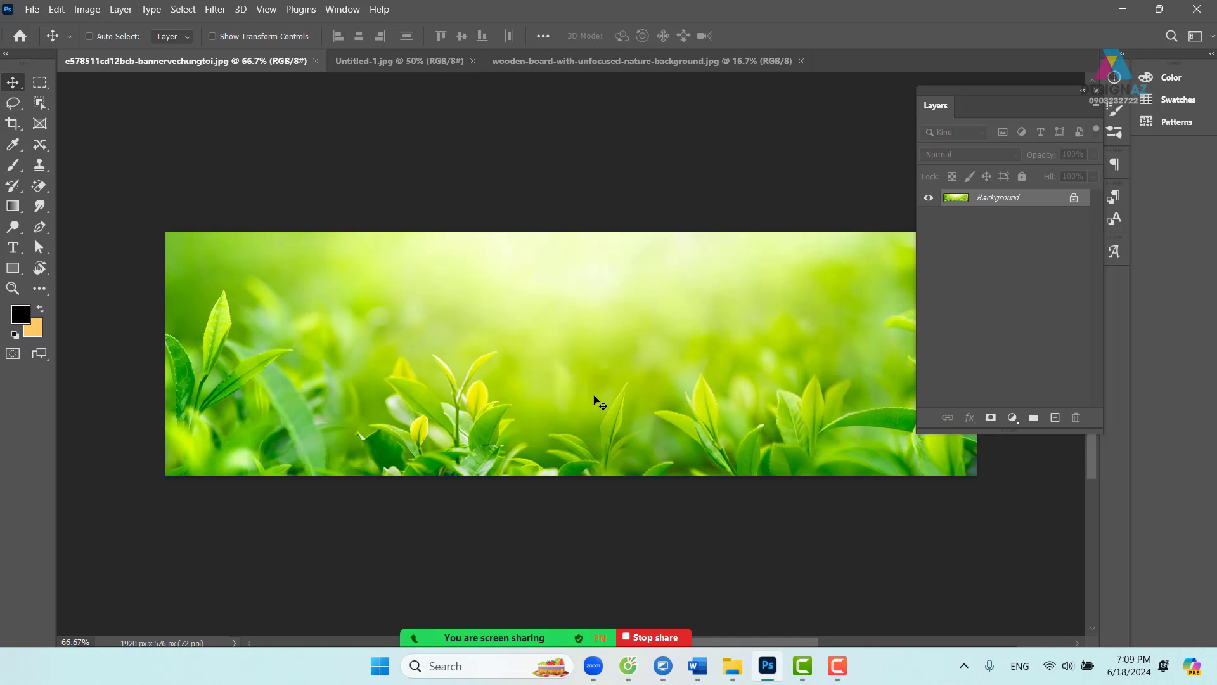
- Copy the CHUK COFFEE & TEA X ANCHOI folder path from Explorer's address bar
mouse_move(732, 666)
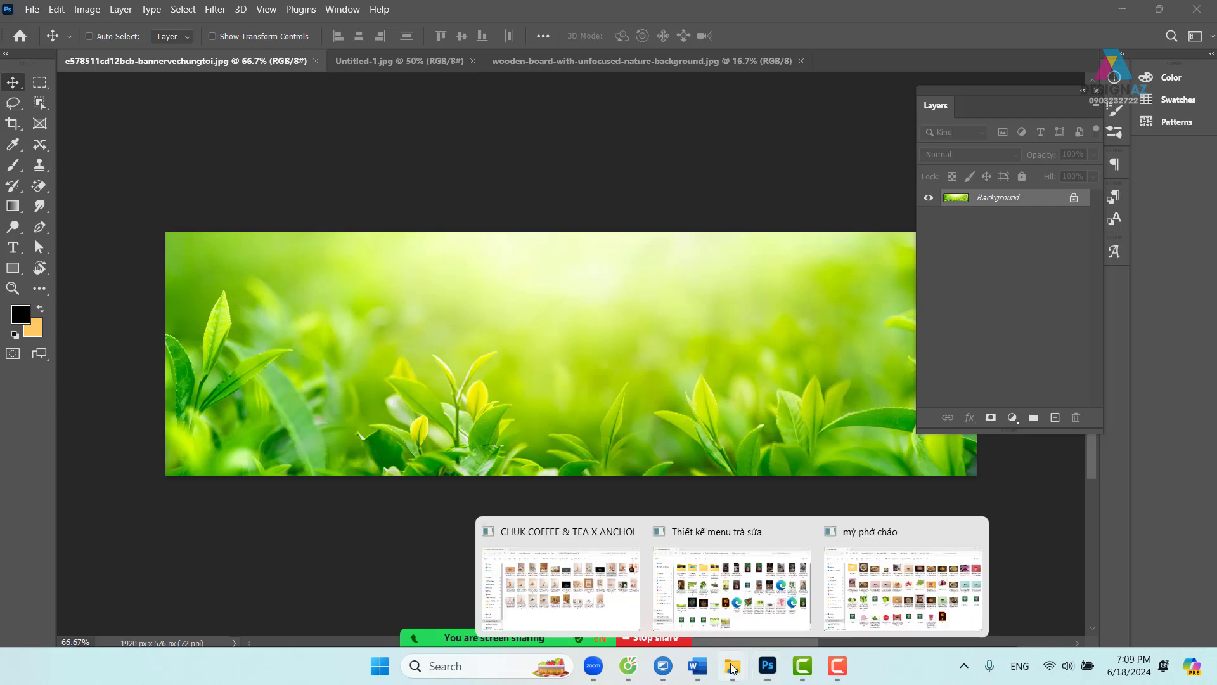
left_click(584, 617)
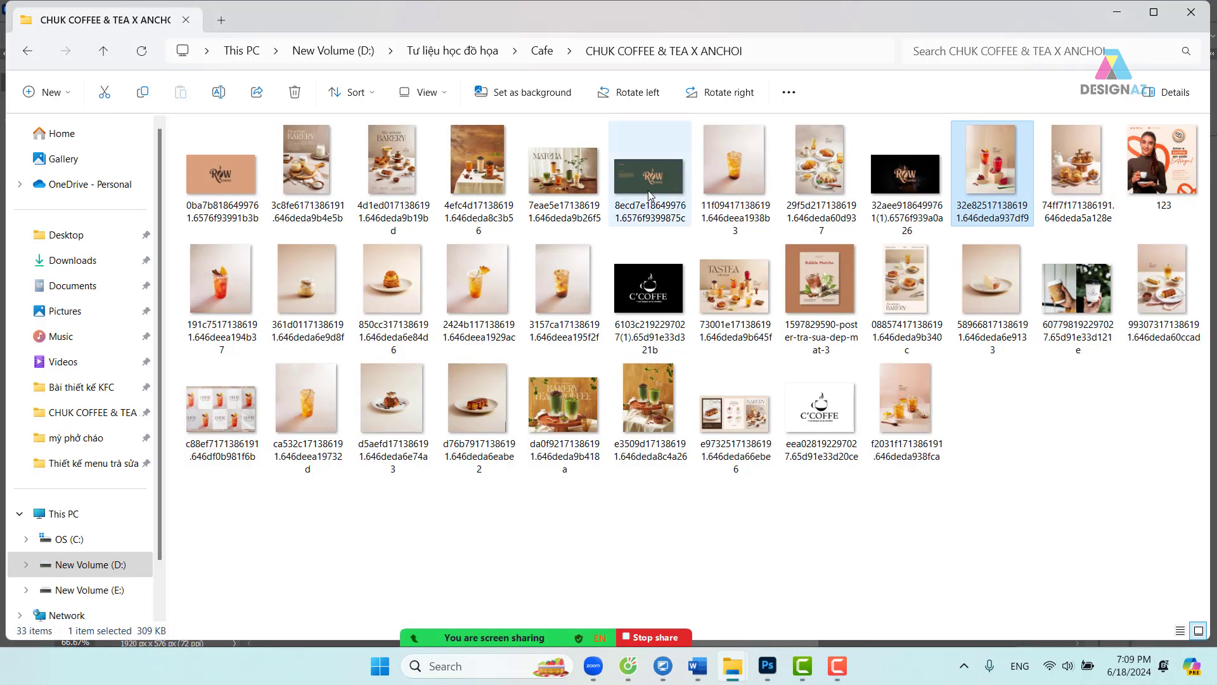
left_click(796, 57)
key("ctrl+c")
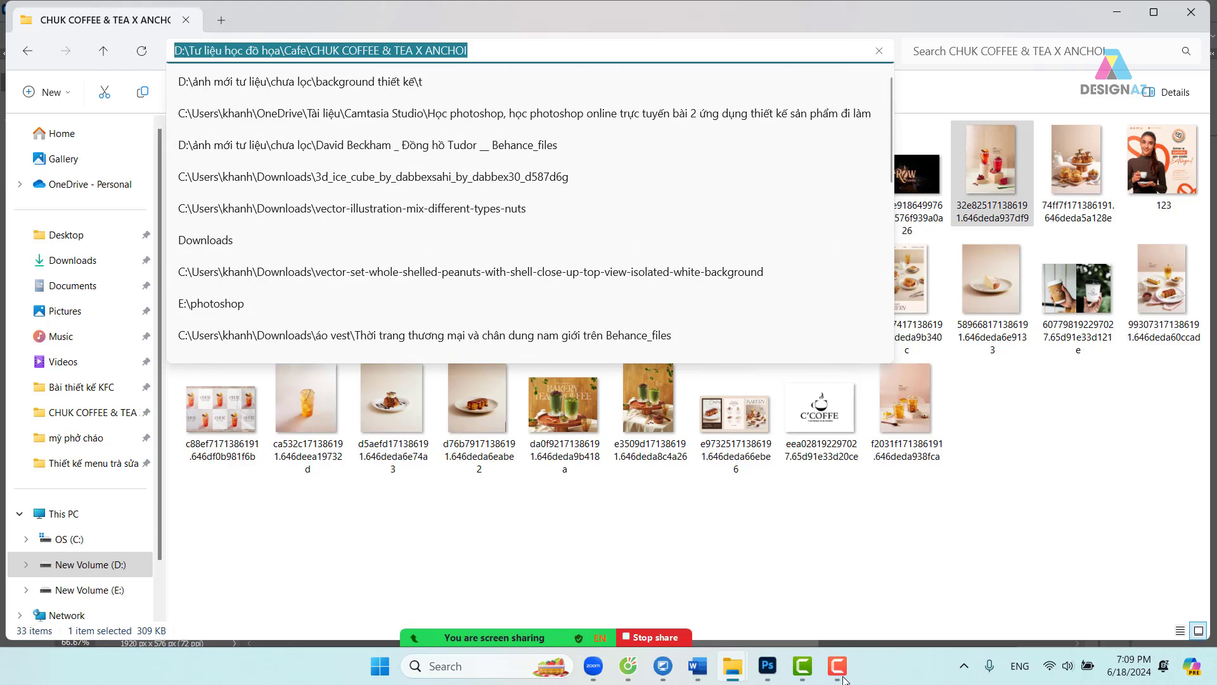
left_click(768, 665)
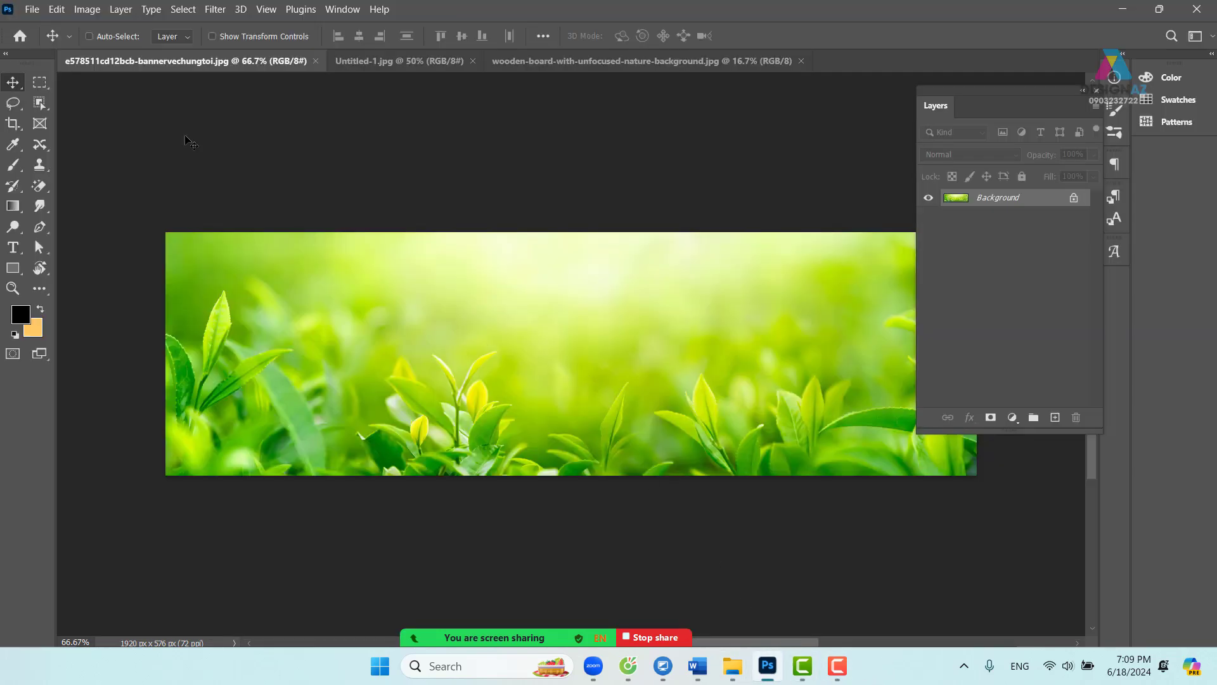
- Start File > Open and navigate to the pasted CHUK COFFEE & TEA X ANCHOI folder
left_click(33, 11)
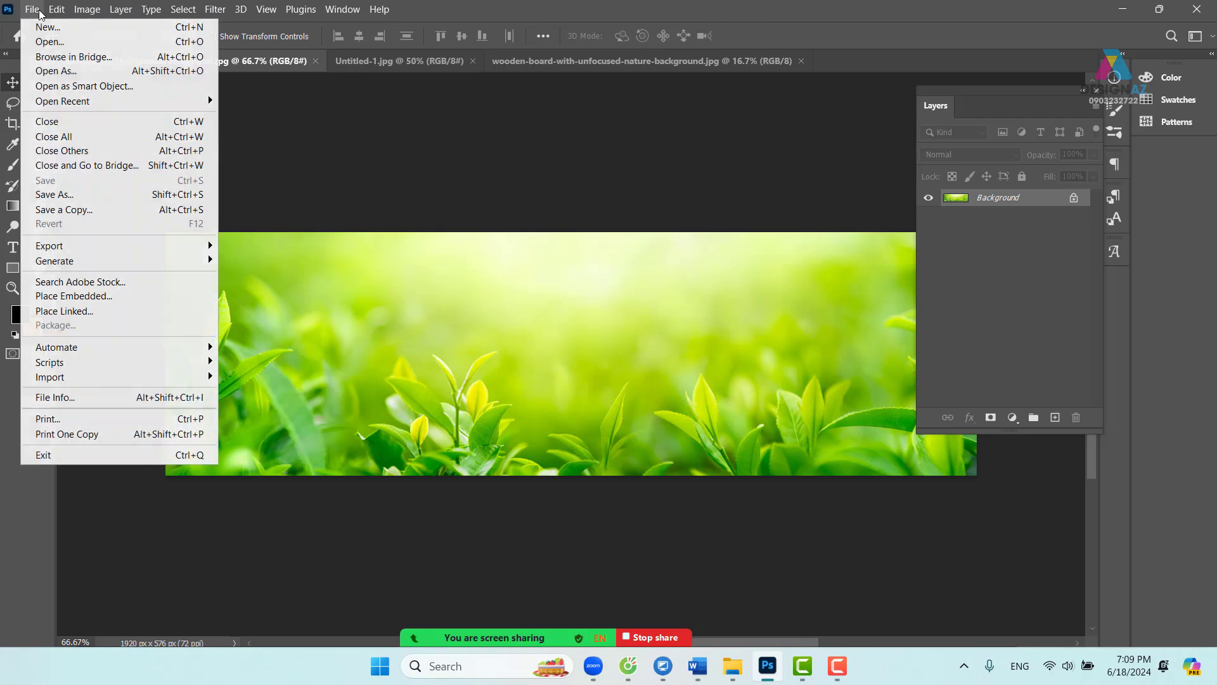
left_click(59, 44)
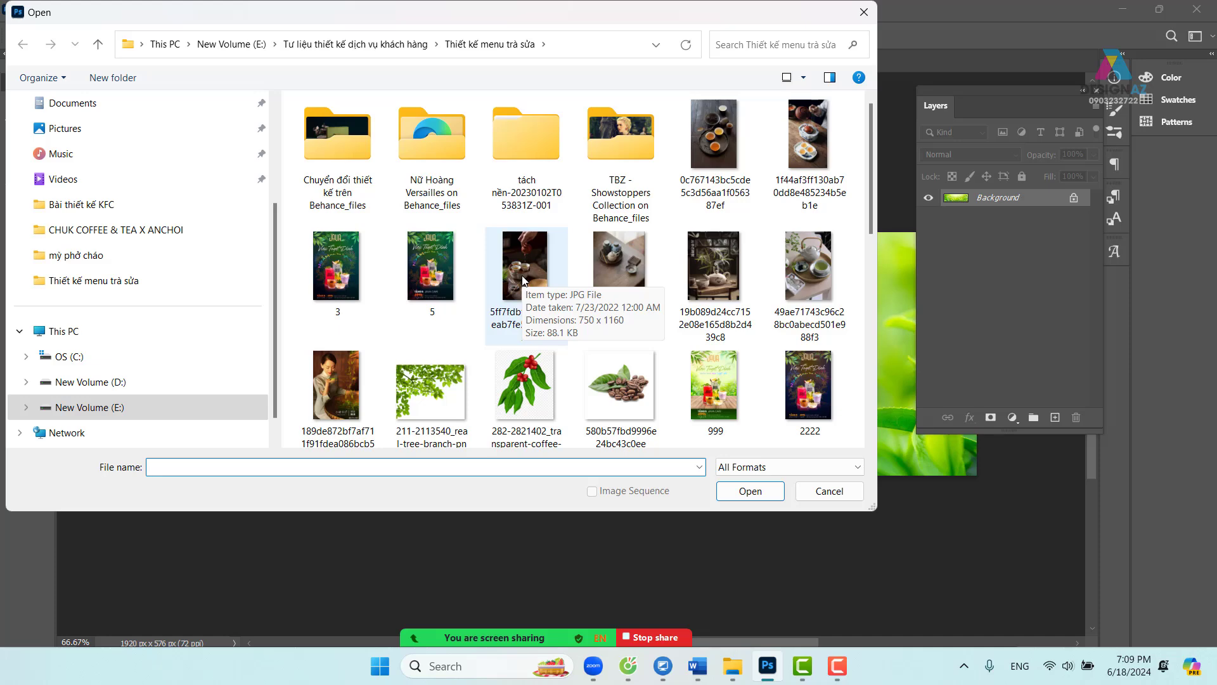
left_click(563, 45)
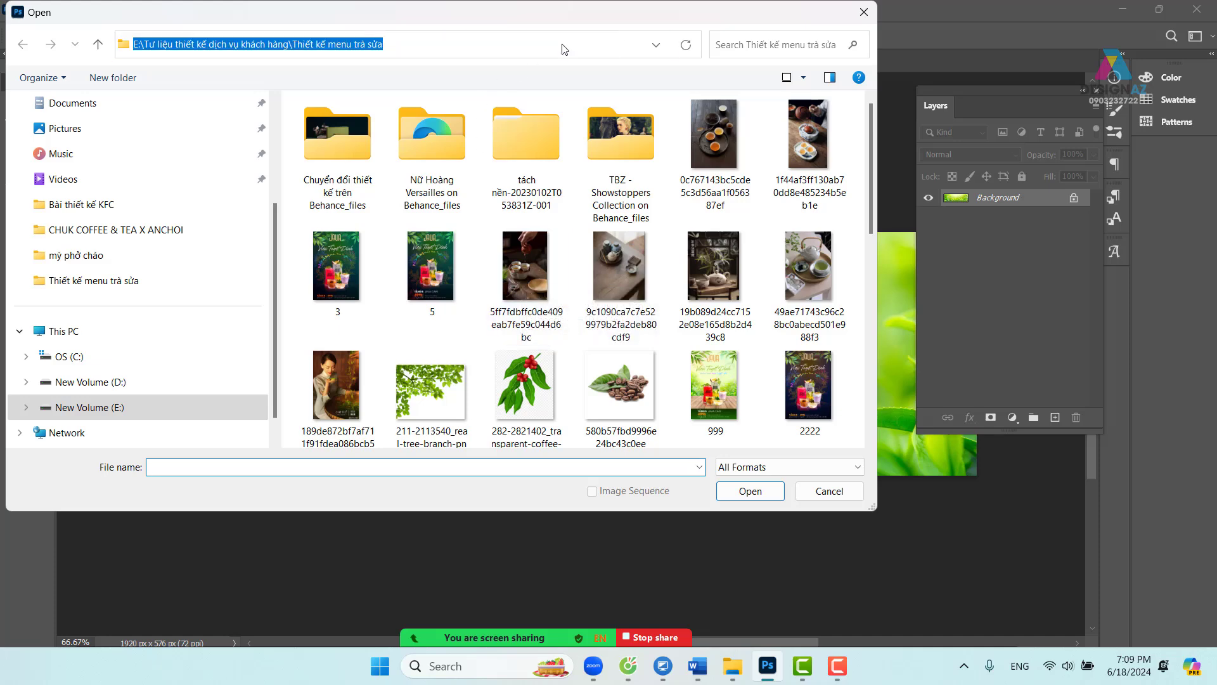
key("ctrl+v")
key("Return")
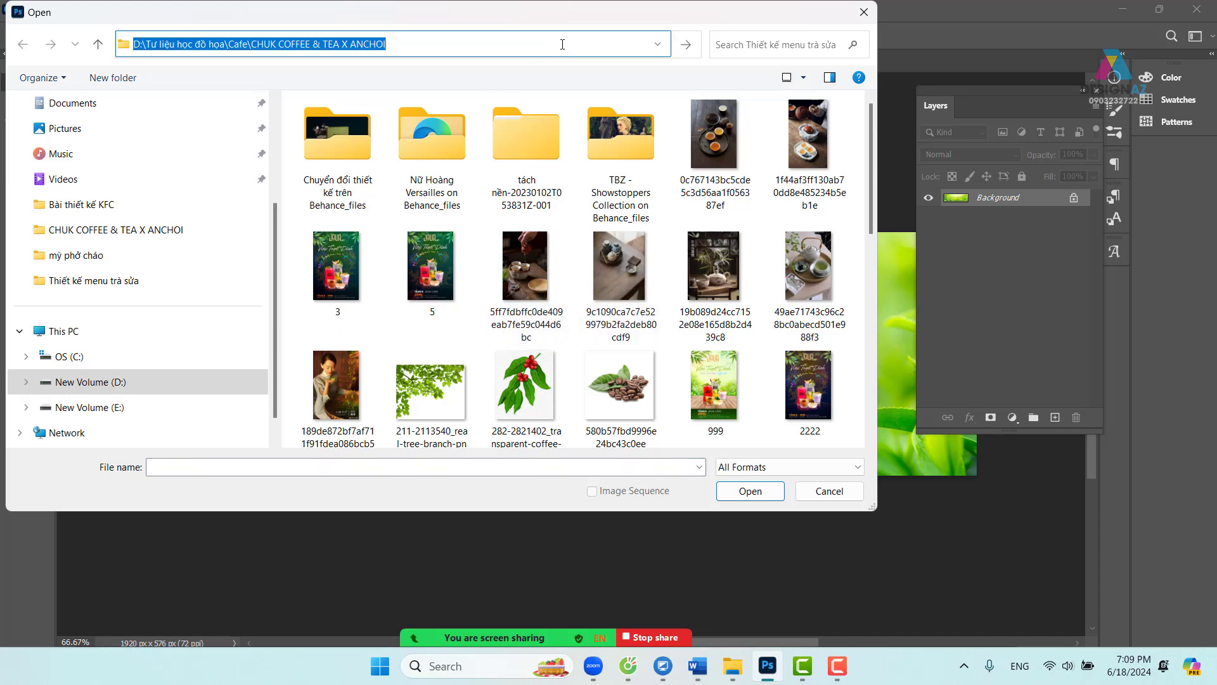
scroll(596, 304, "down", 1)
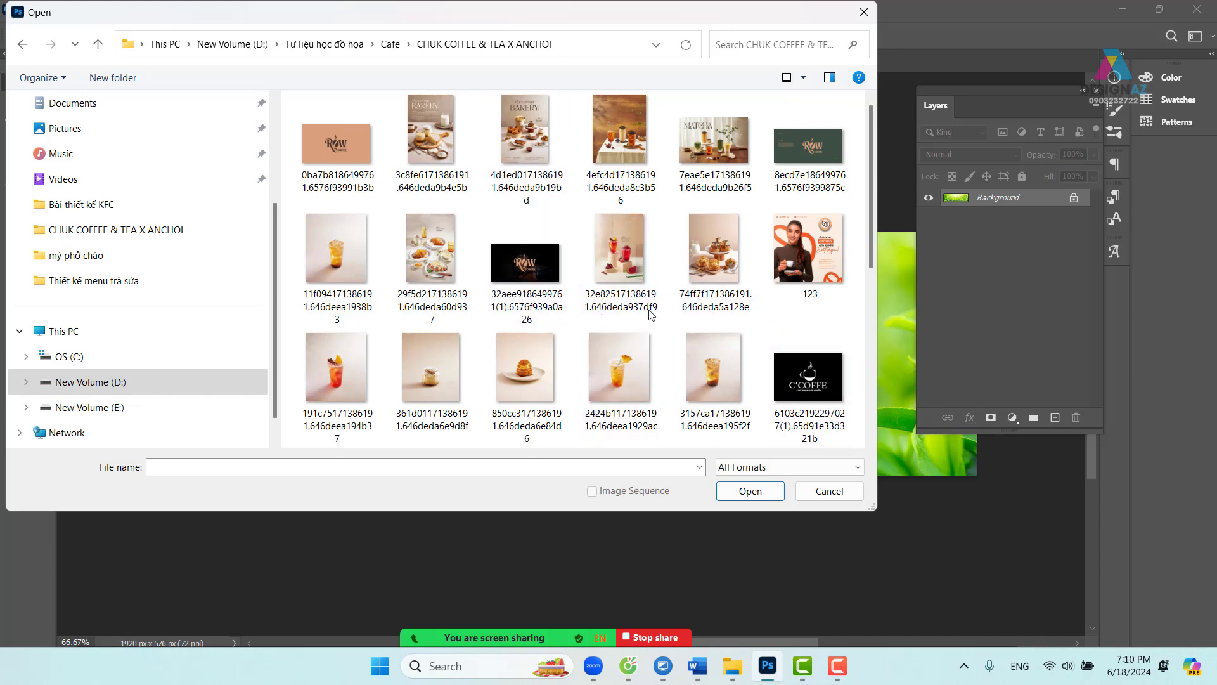
- Open the dark ROW logo and green drinks images, then dismiss the program error
left_click(550, 282)
scroll(659, 317, "down", 1)
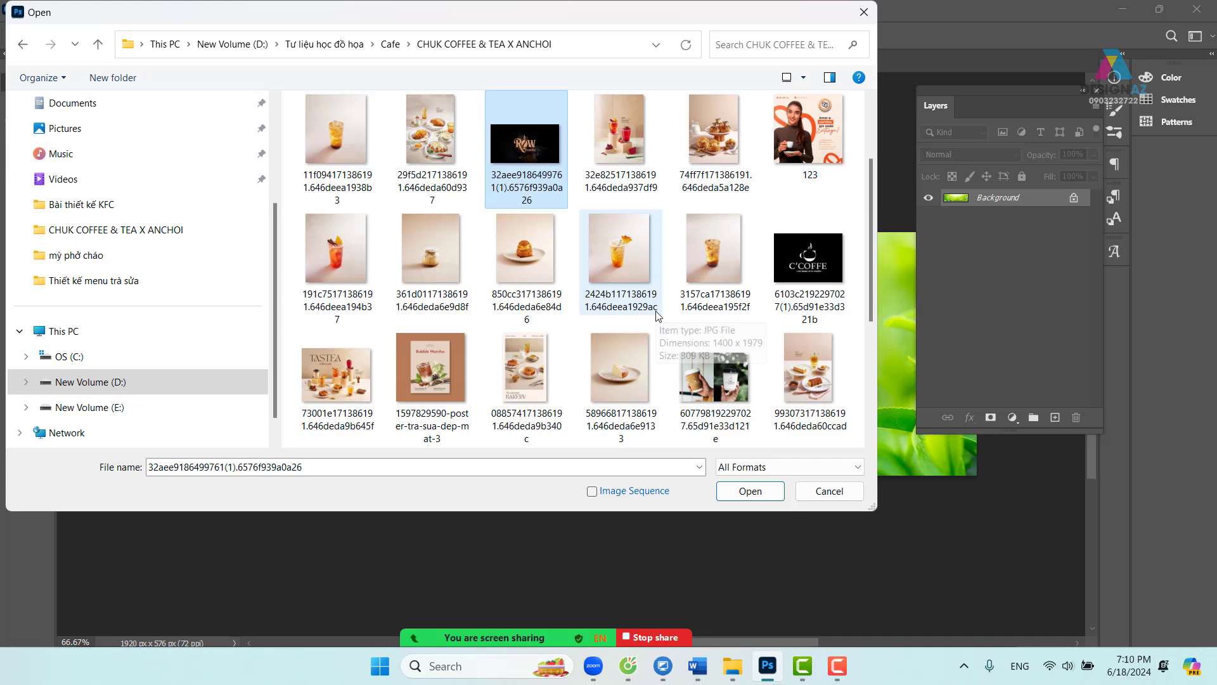
scroll(704, 368, "down", 2)
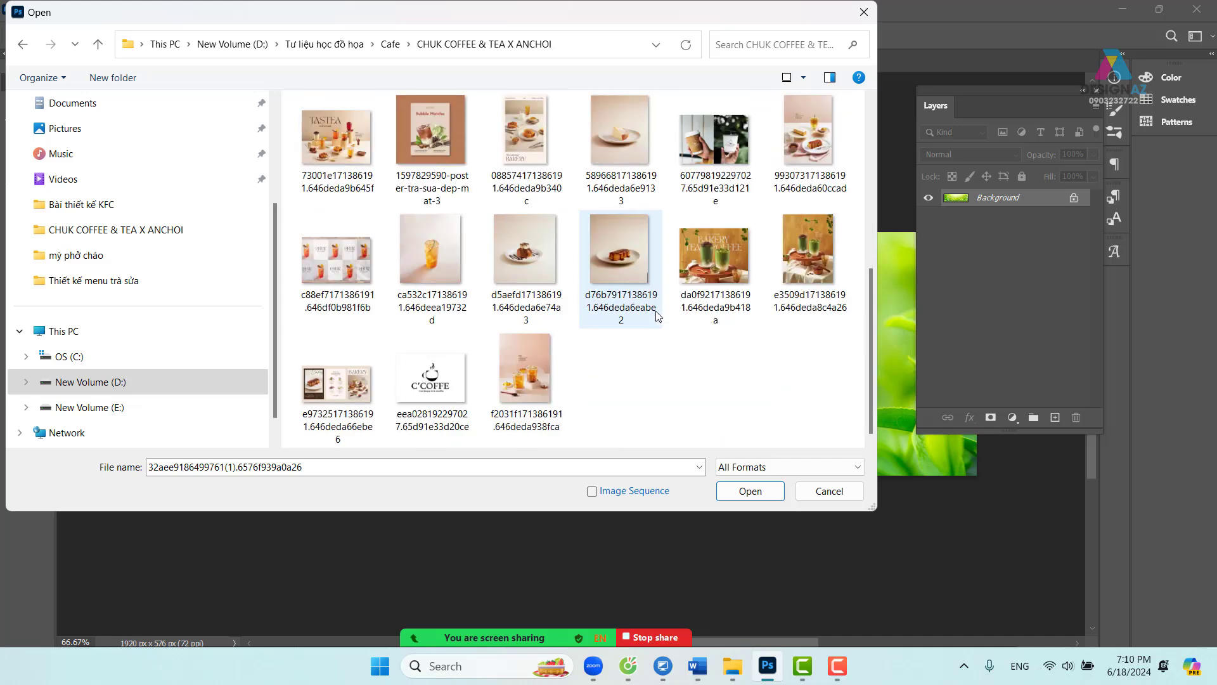
left_click(816, 265, "ctrl")
left_click(751, 492)
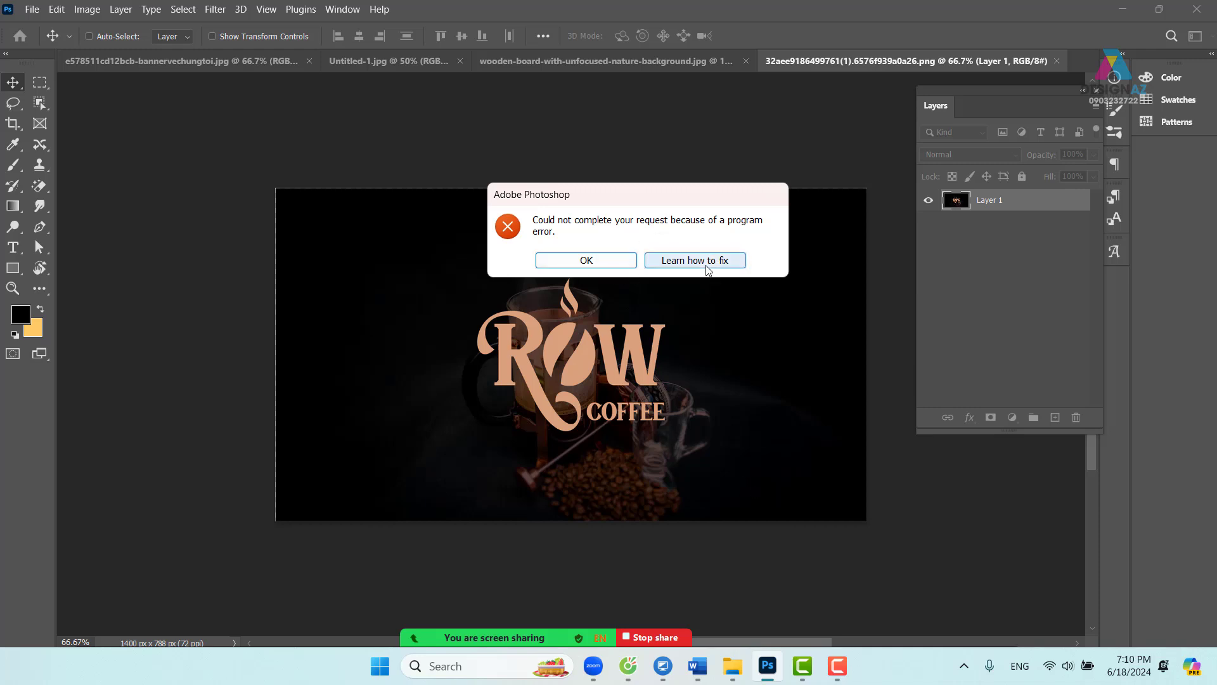
left_click(586, 260)
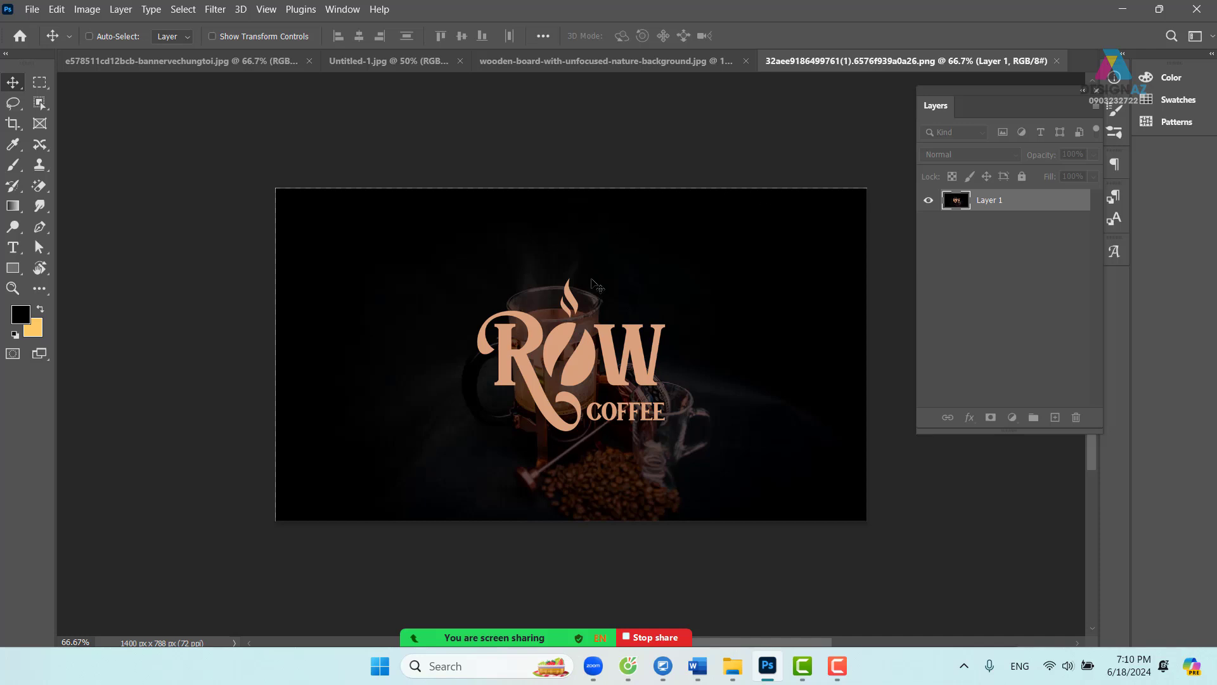
- Switch through the open documents to the ROW COFFEE logo document
left_click(668, 59)
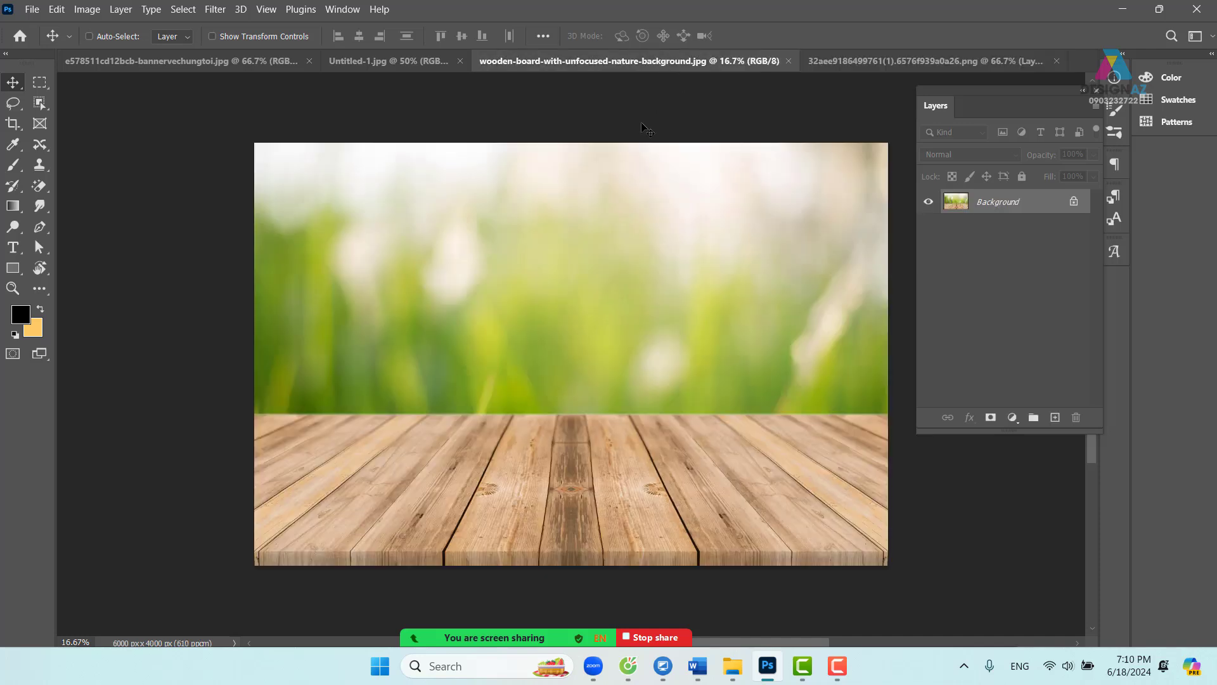
left_click(398, 59)
left_click(228, 61)
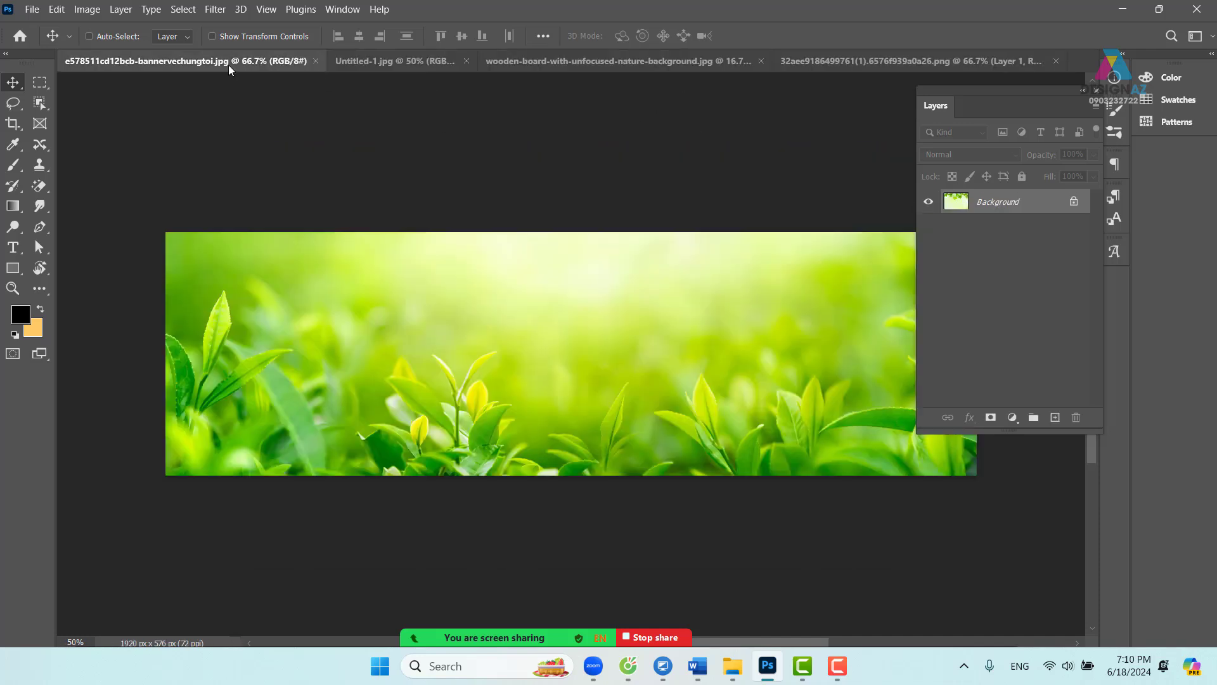
left_click(371, 59)
left_click(634, 64)
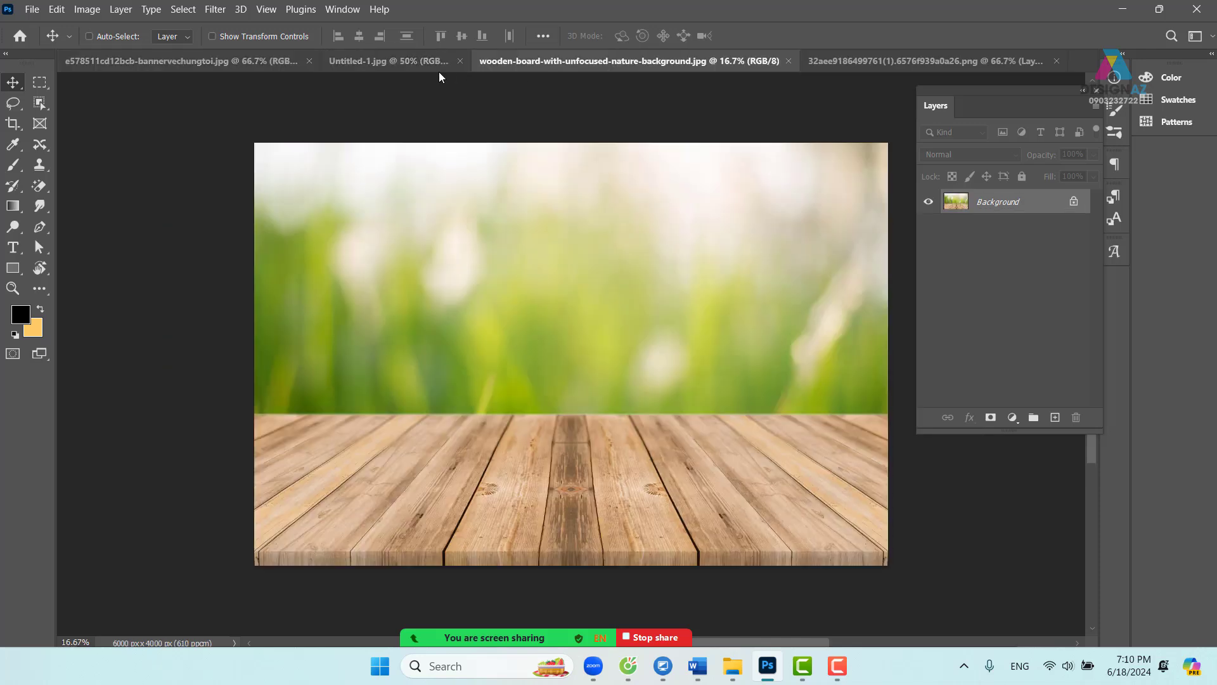
left_click(439, 64)
left_click(884, 60)
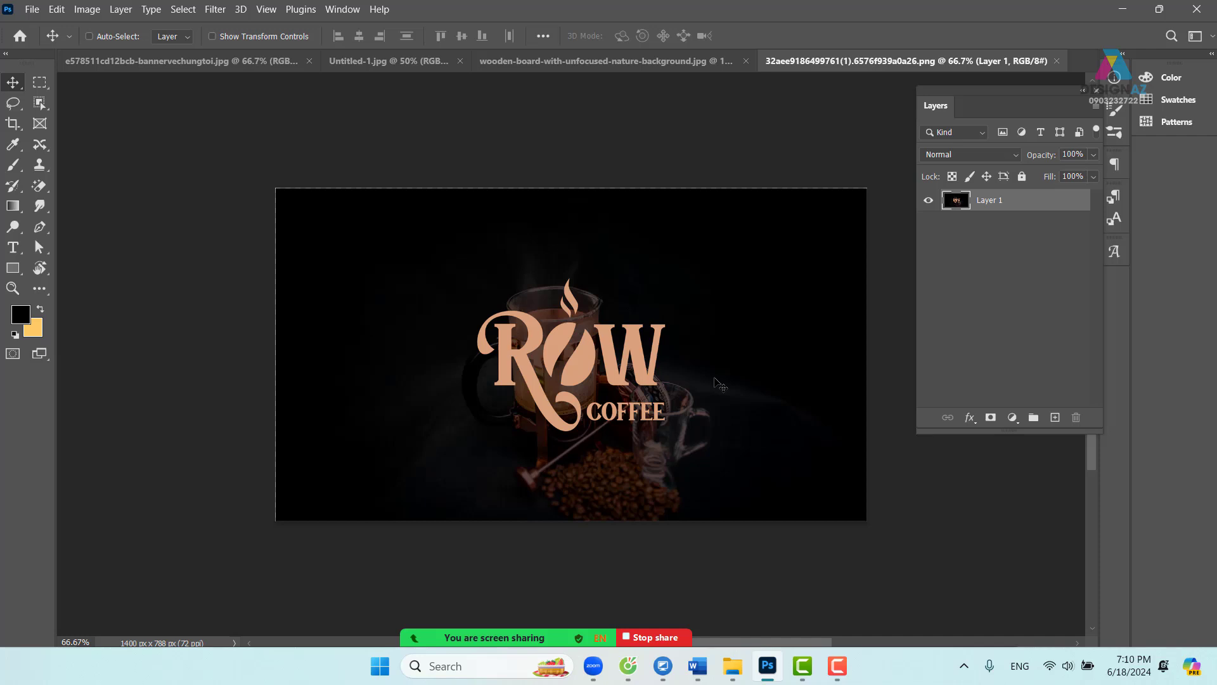
- Zoom the logo image to 100% and pan it to the centre
key("ctrl+1")
key("space")
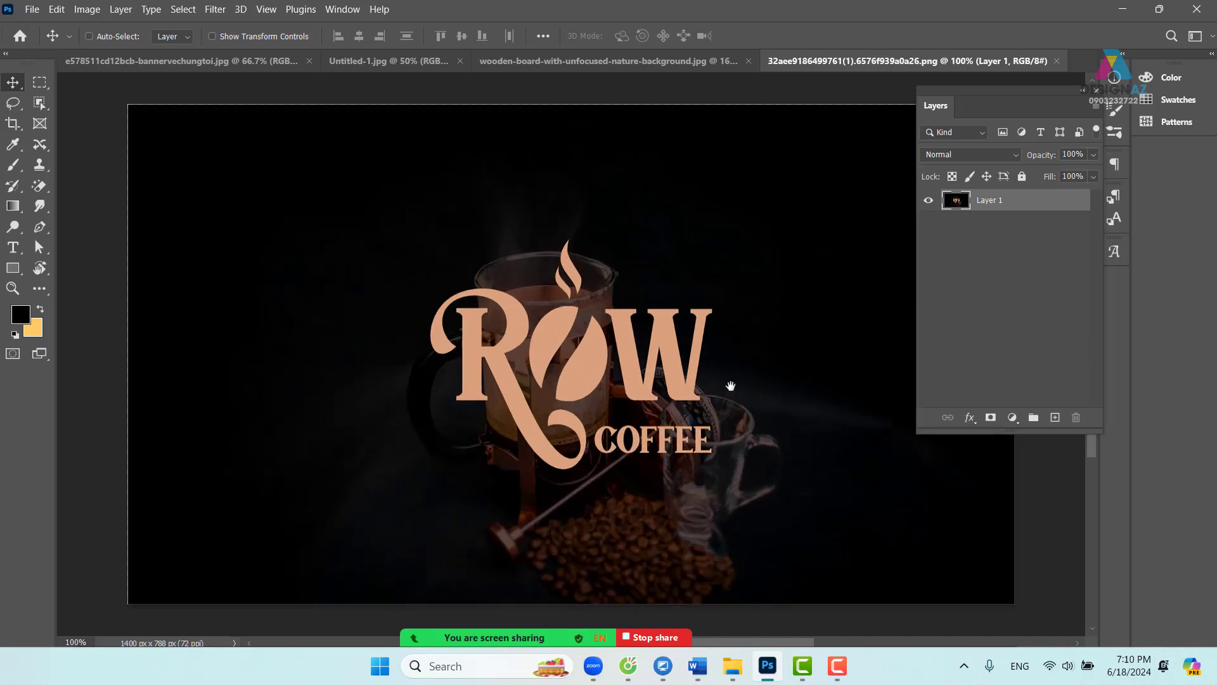
left_click_drag(774, 377, 727, 378)
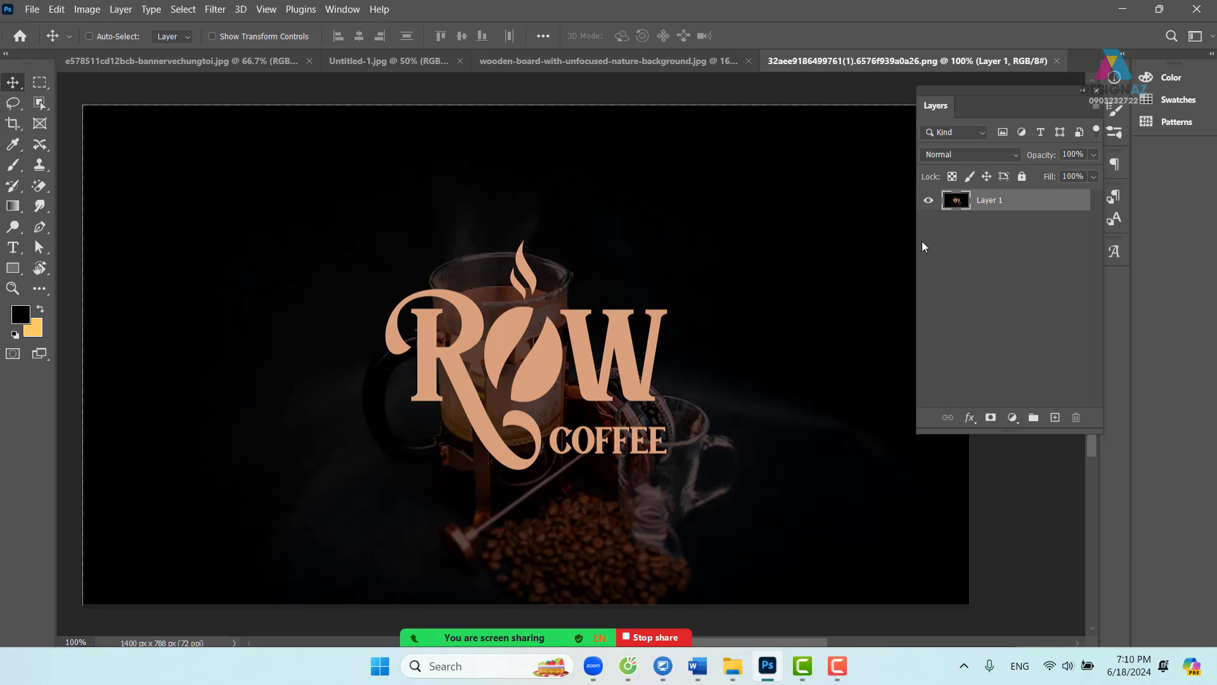
left_click(343, 9)
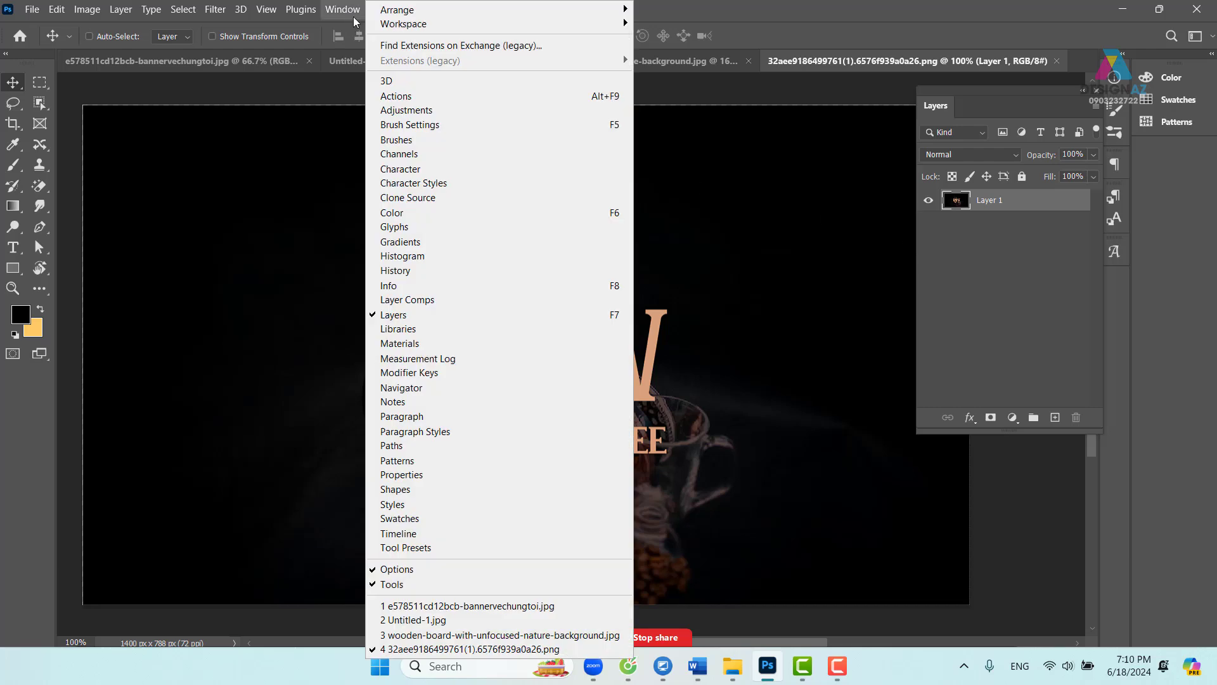
left_click(412, 155)
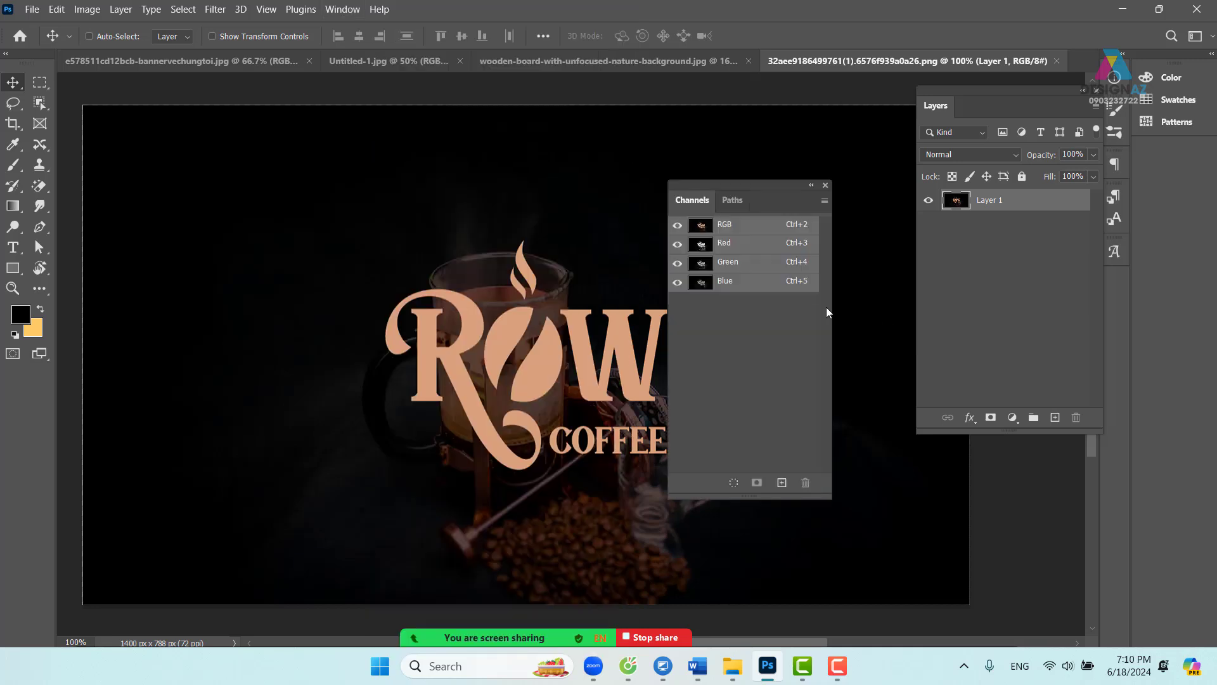
left_click(730, 248)
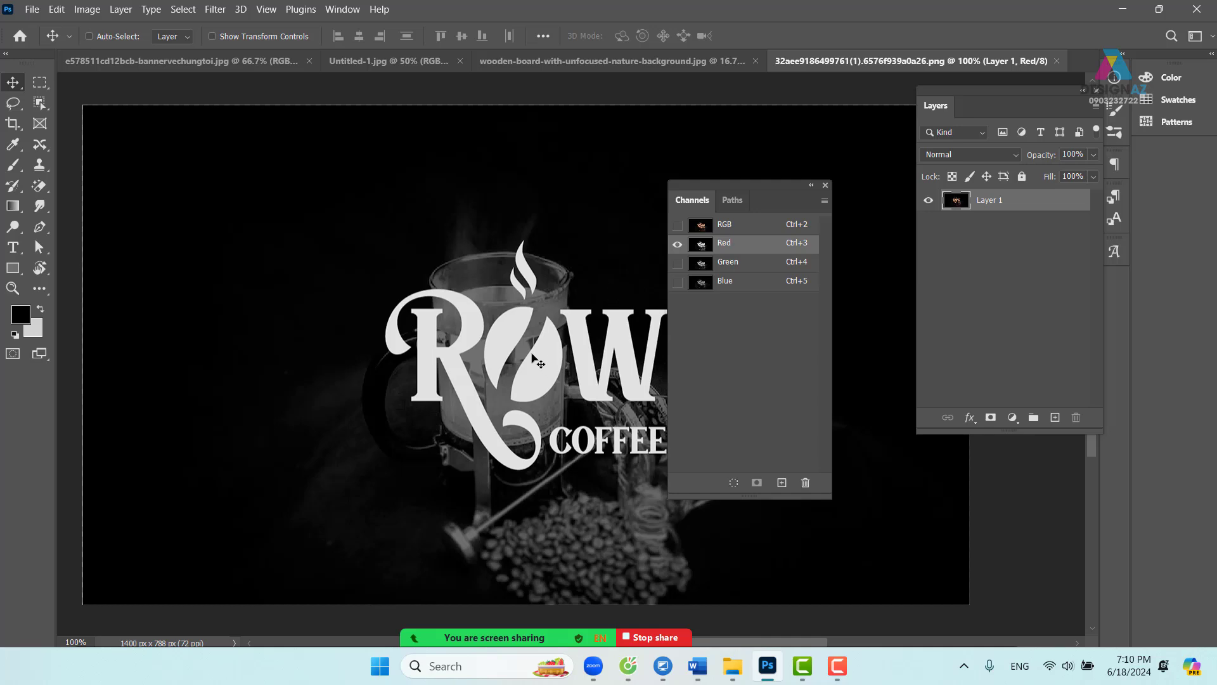
left_click(764, 263)
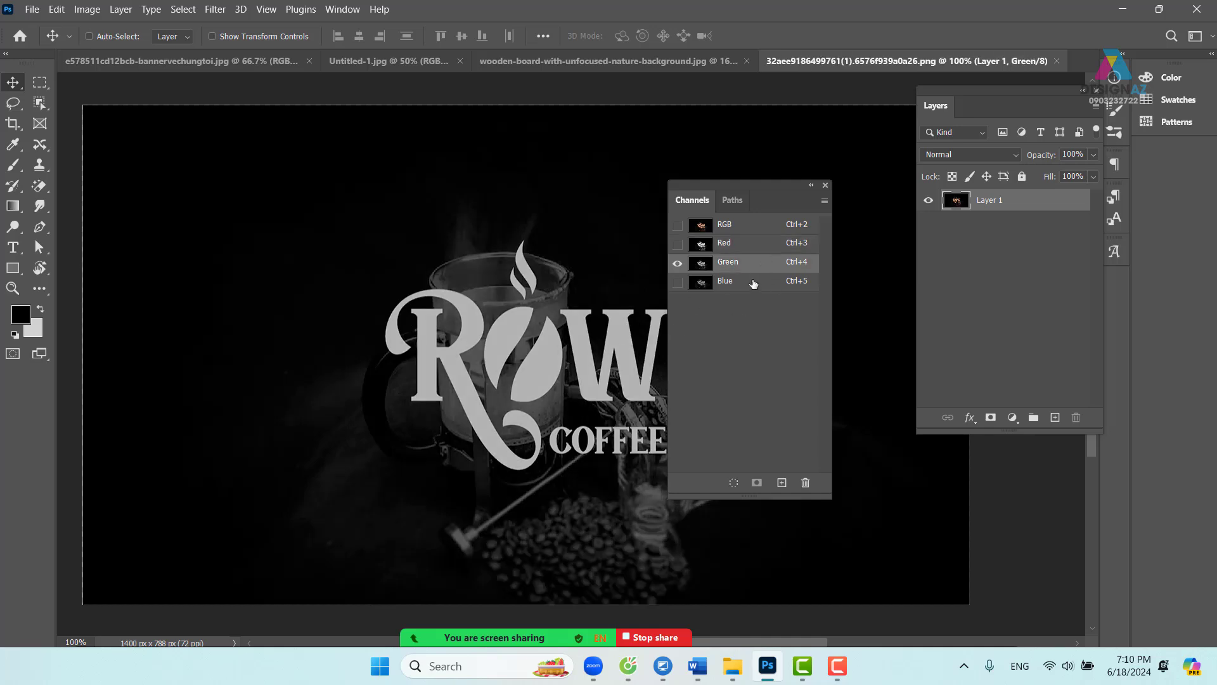
left_click(748, 283)
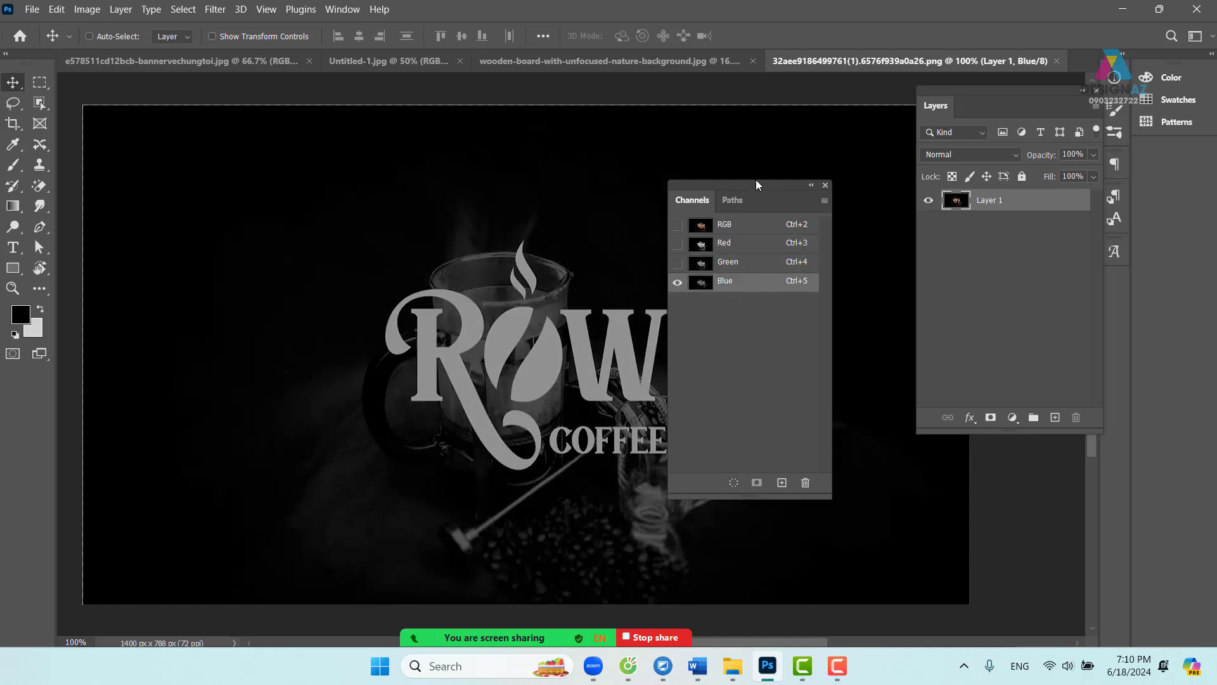
left_click_drag(755, 184, 818, 143)
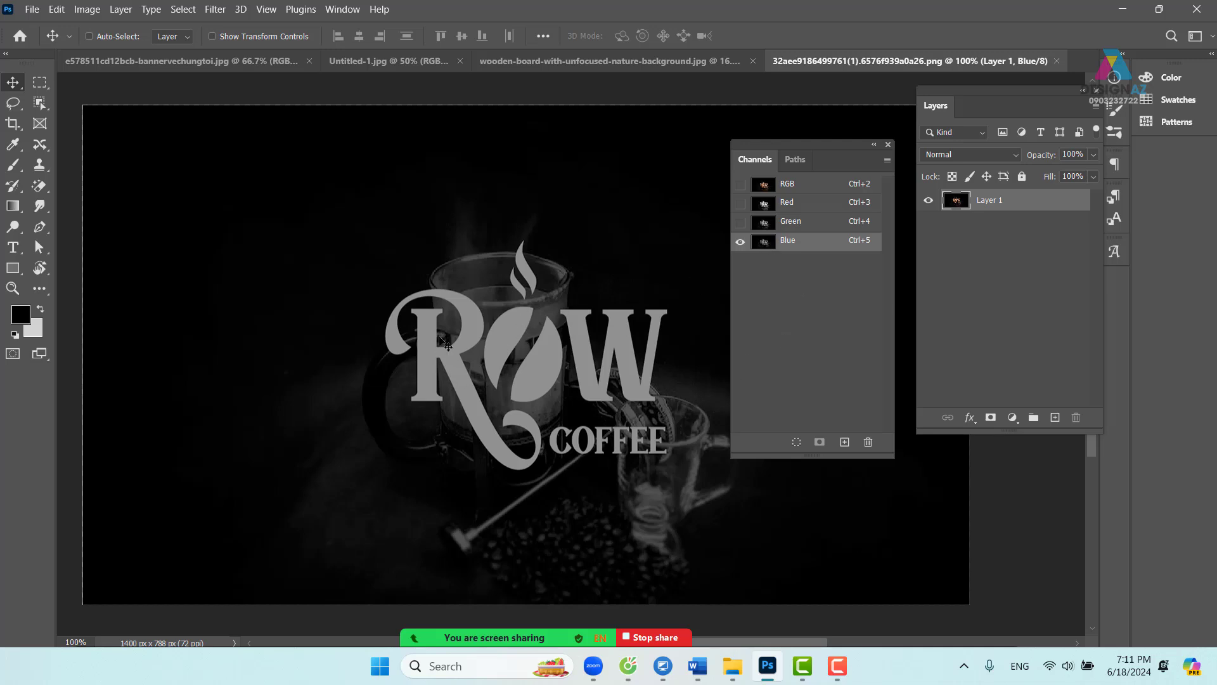
left_click(889, 146)
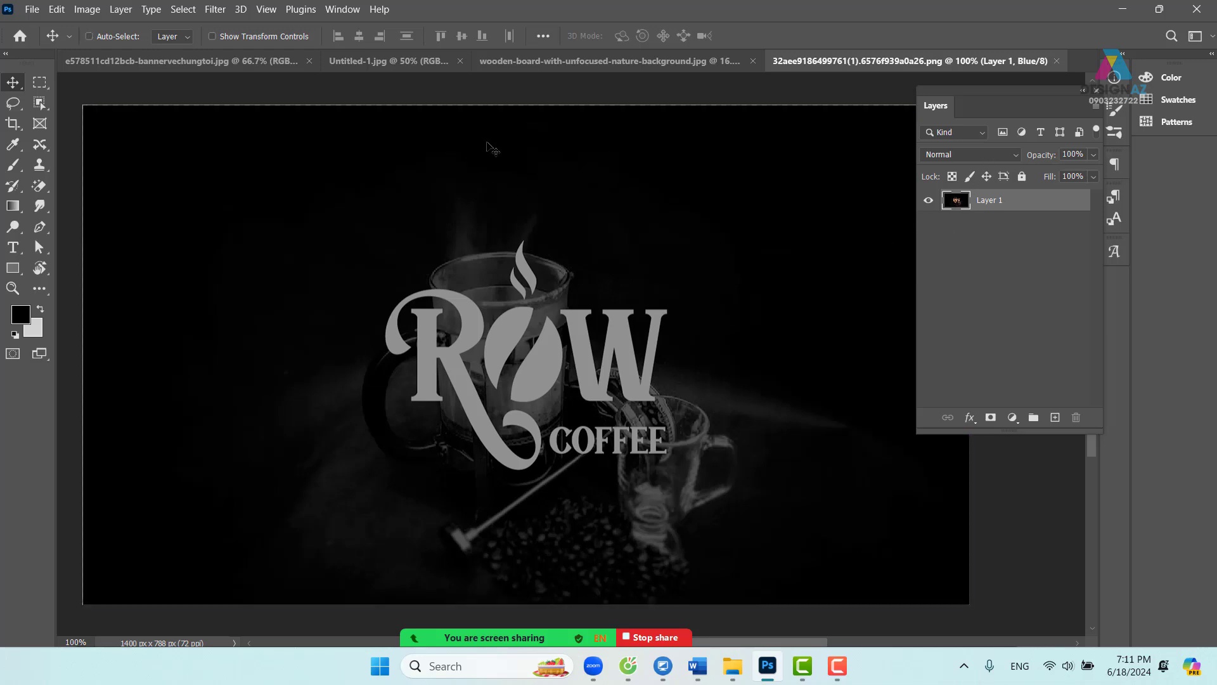
left_click(341, 11)
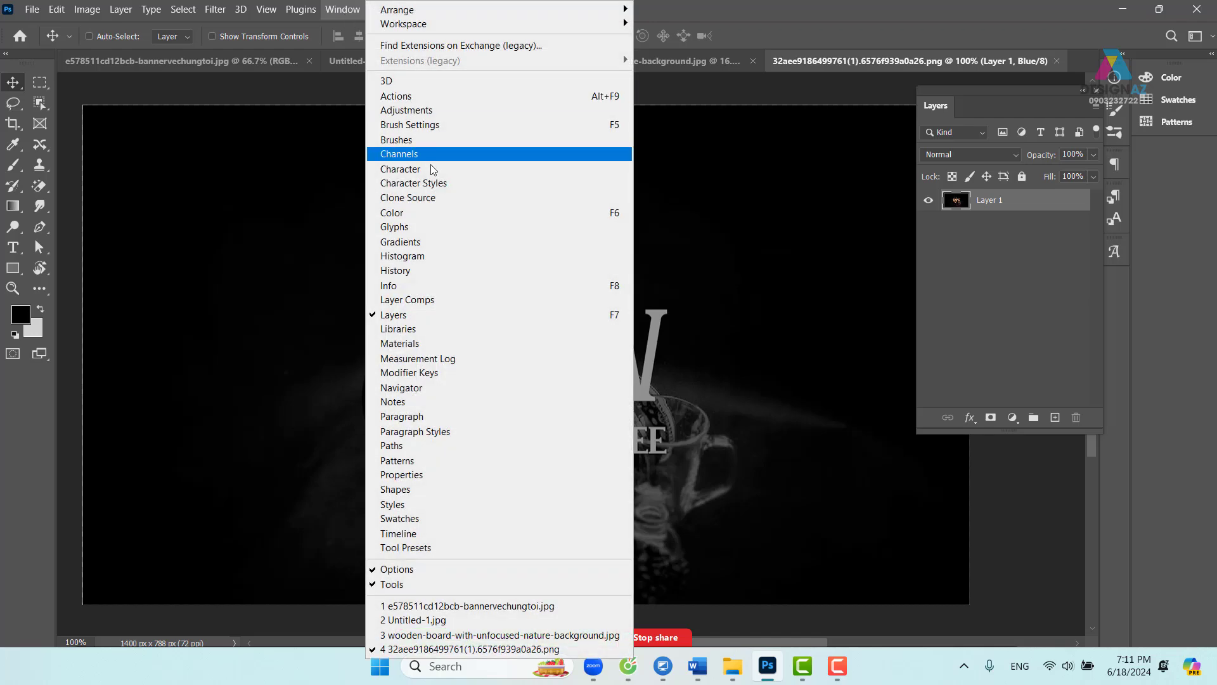
left_click(511, 154)
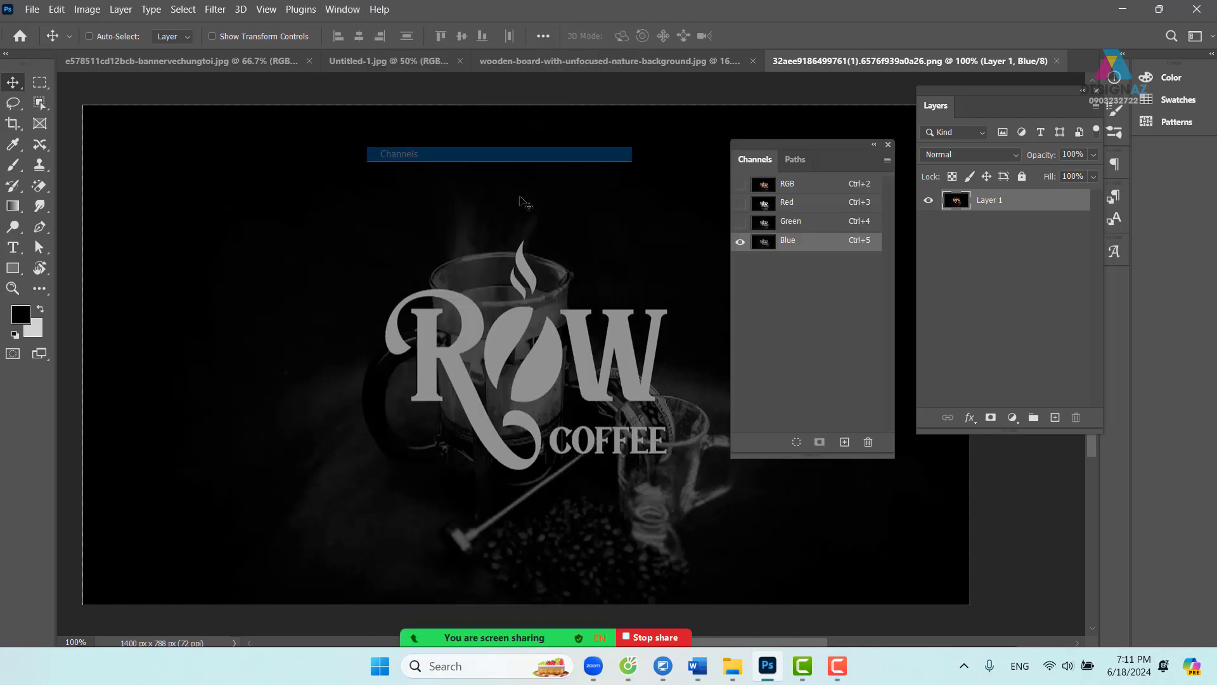
left_click(812, 185)
left_click(889, 145)
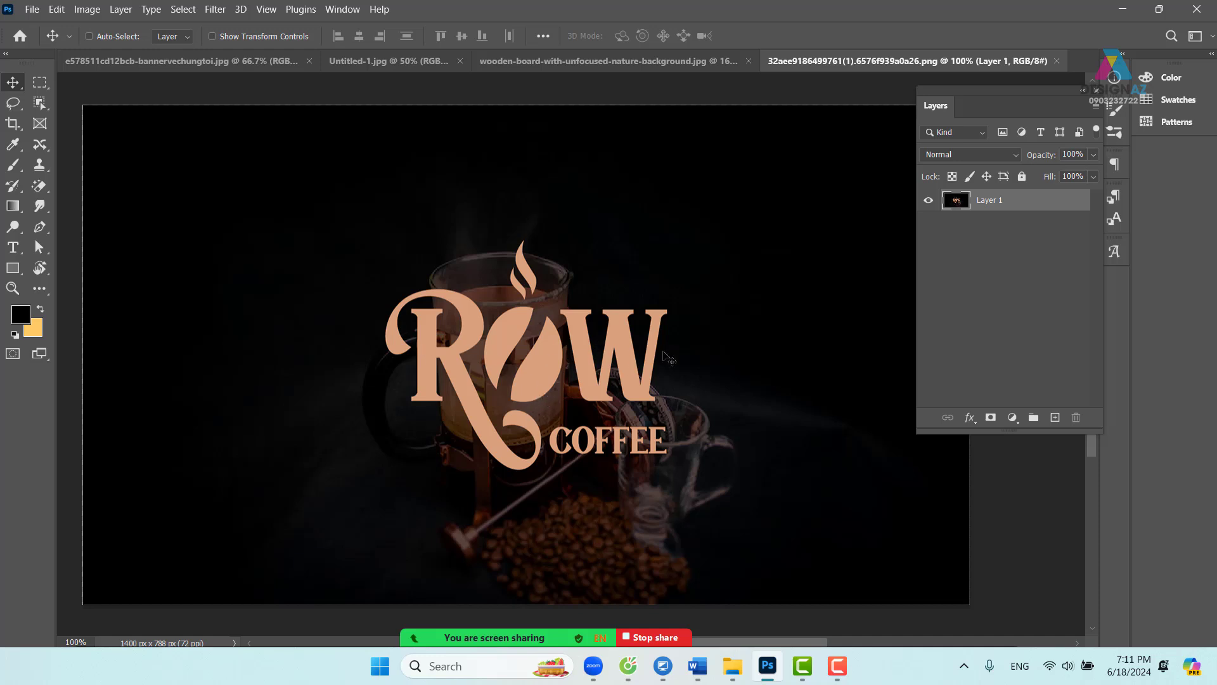
- Add a white layer mask to Layer 1 of the ROW COFFEE logo document
left_click(991, 418)
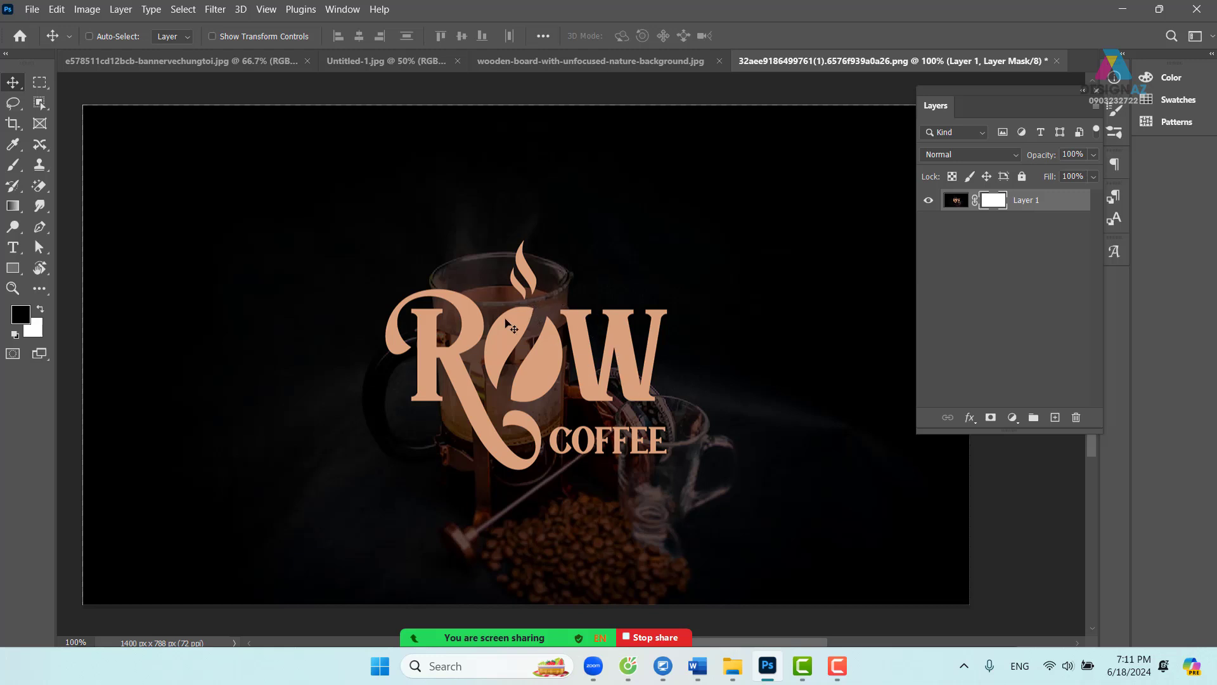
left_click(87, 10)
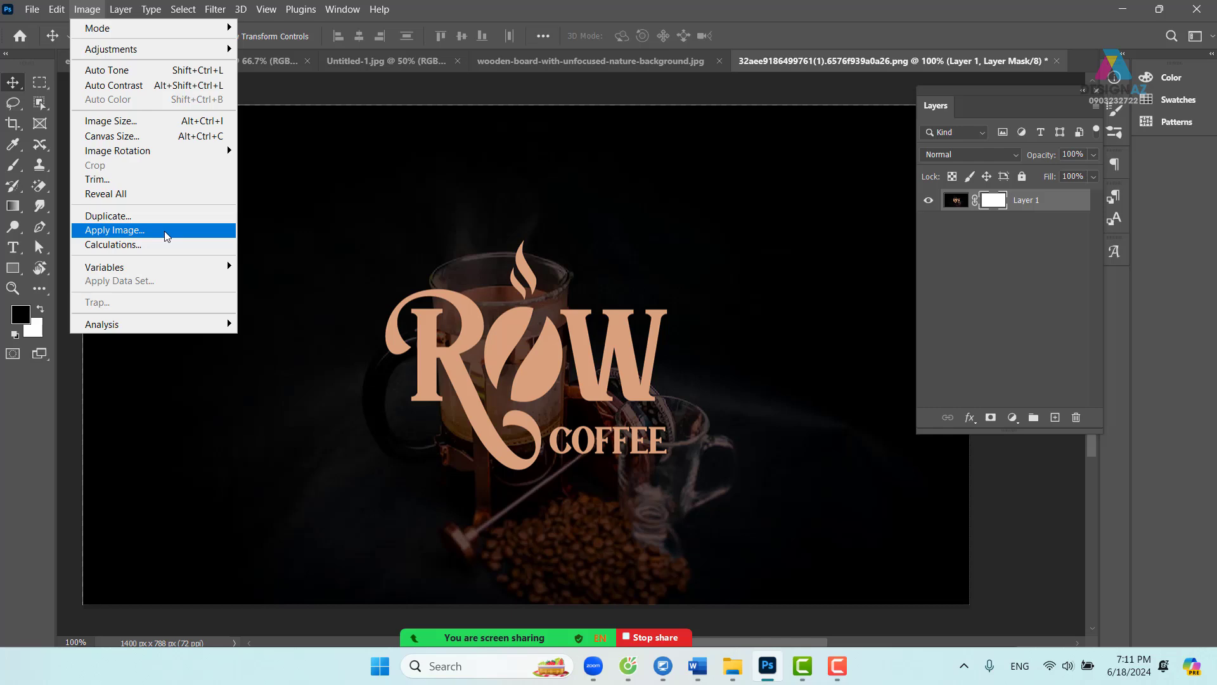
- Apply Image into Layer 1's mask with Multiply blending and Invert left off
left_click(166, 232)
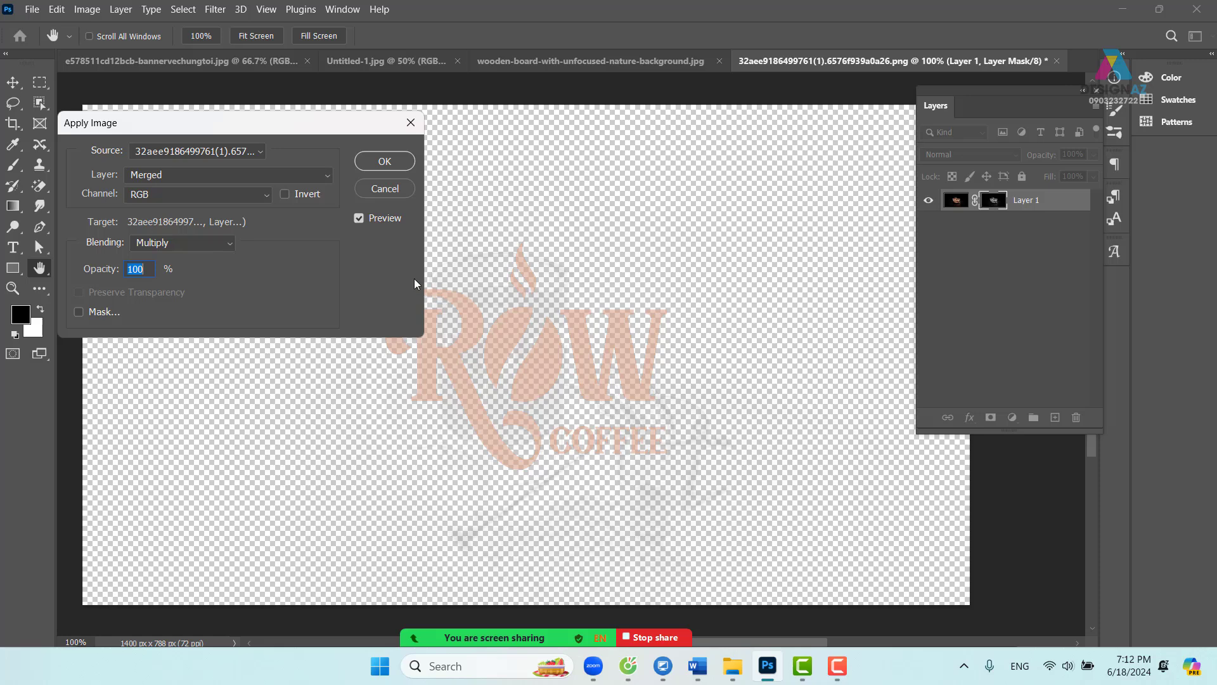
left_click(285, 194)
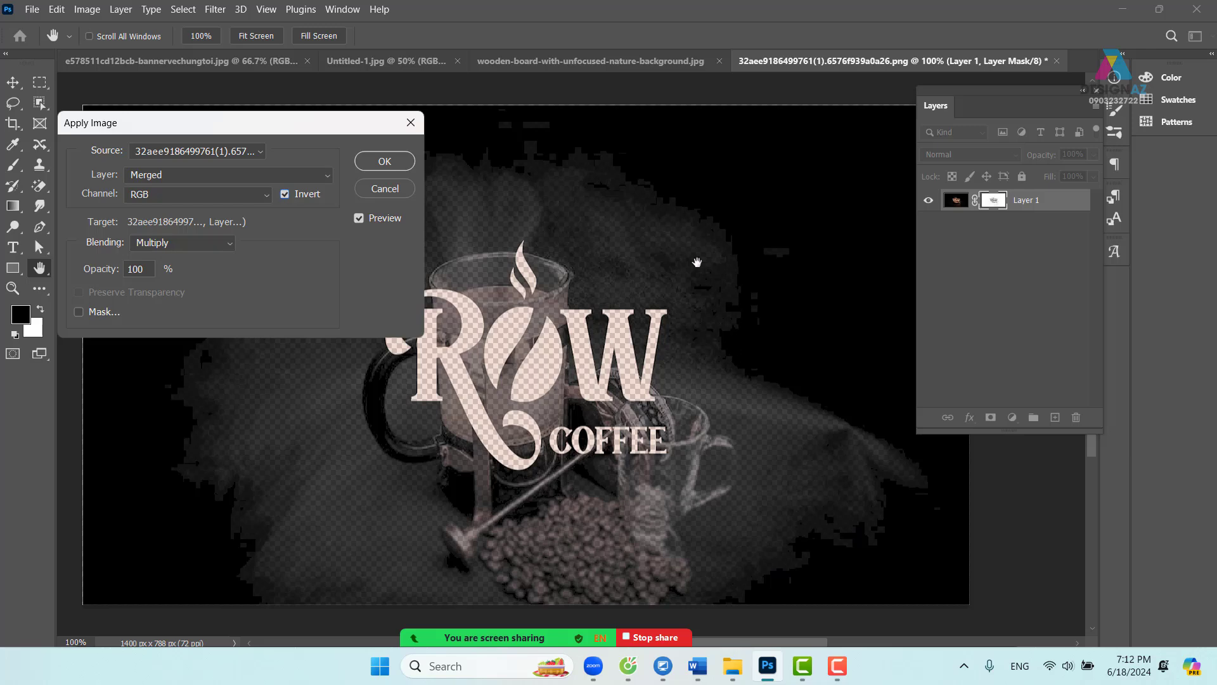
left_click(285, 194)
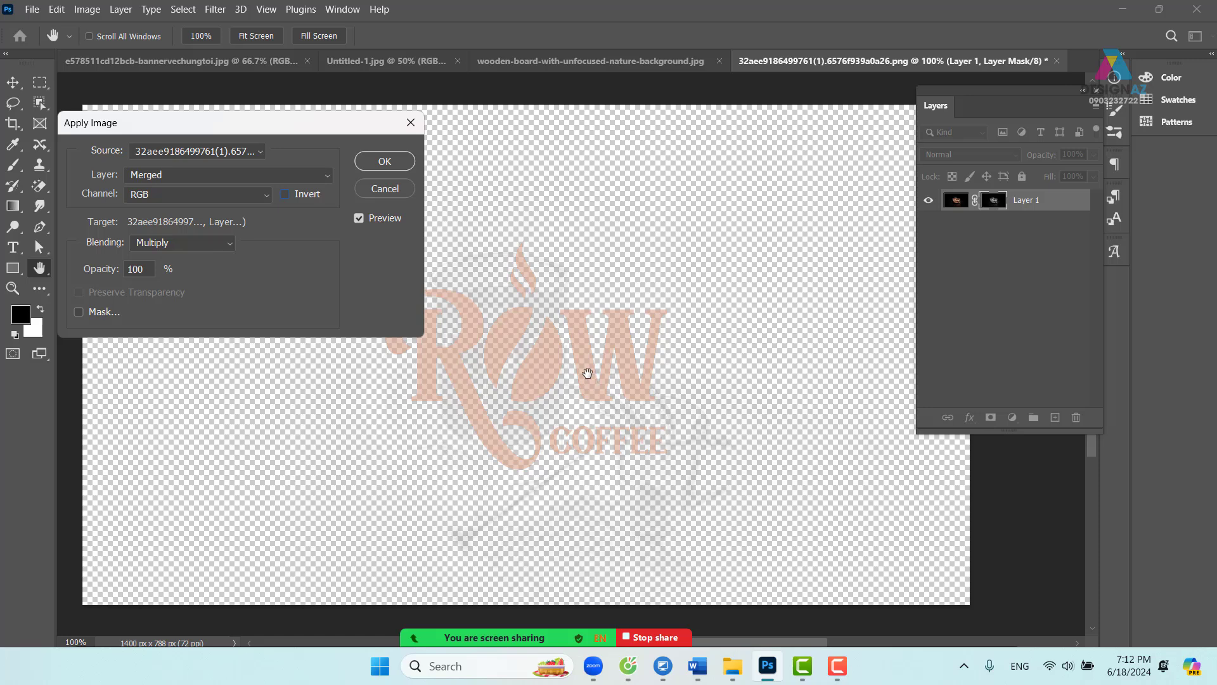
left_click(385, 161)
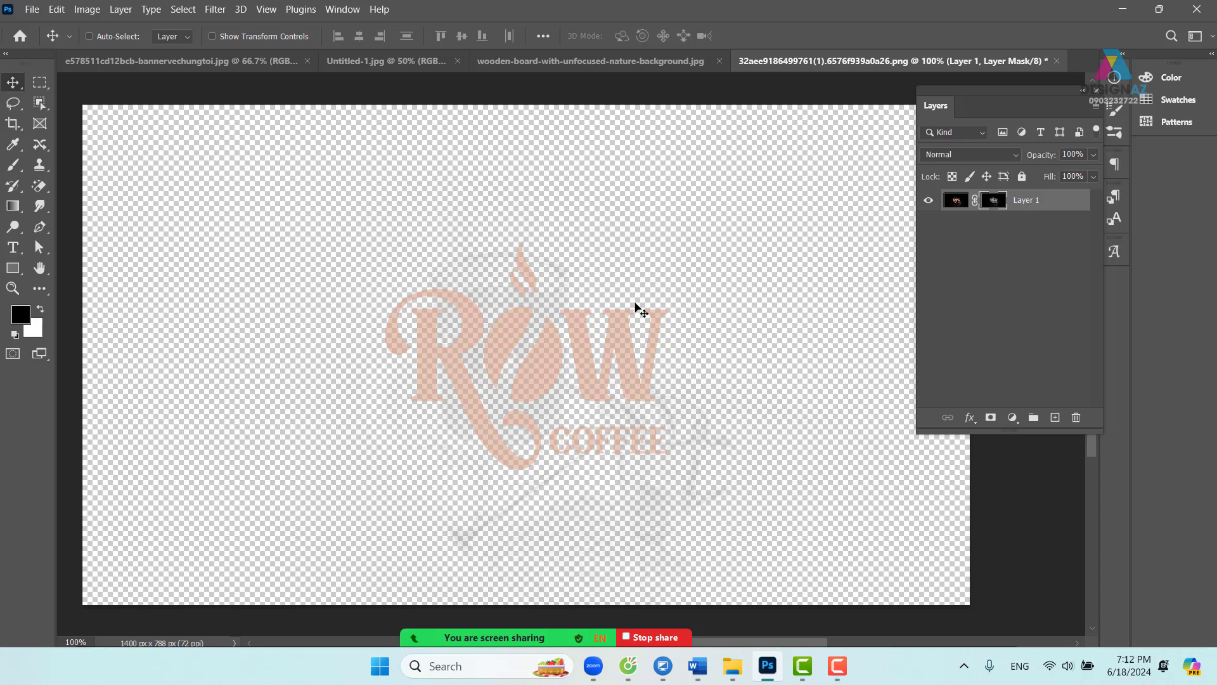
- Create a new layer and set the foreground colour to navy #001e54
left_click(957, 206)
left_click(1055, 417)
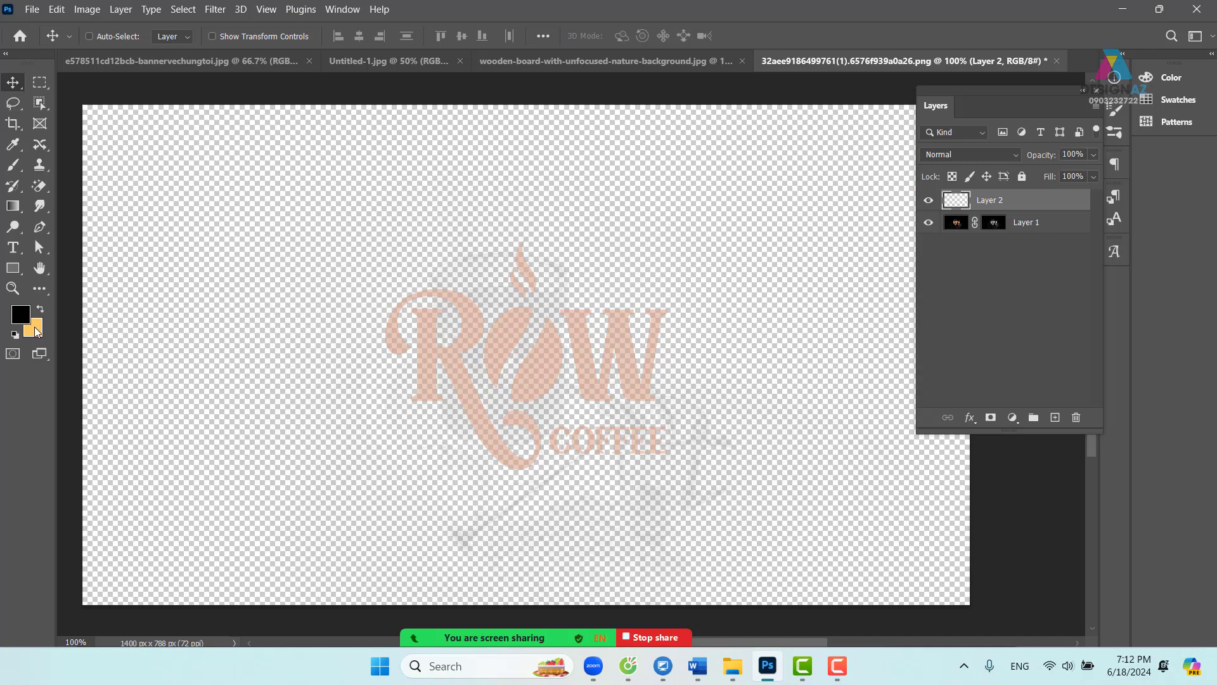
left_click(26, 318)
left_click(456, 391)
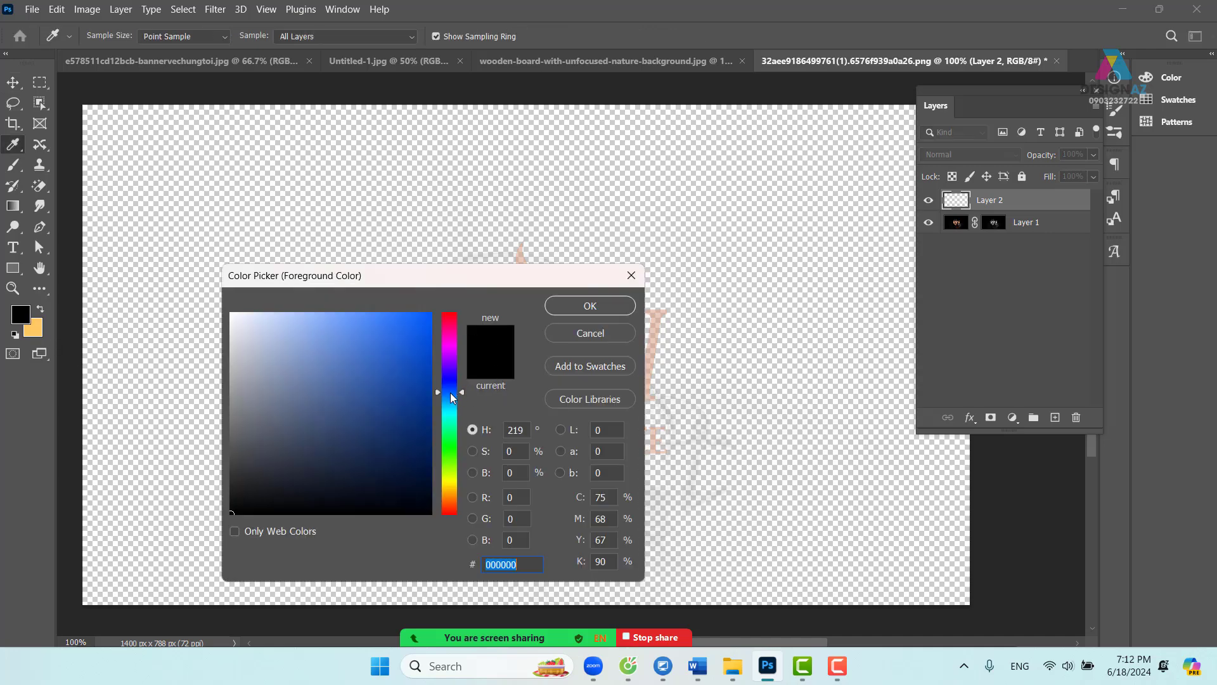
left_click_drag(419, 423, 436, 448)
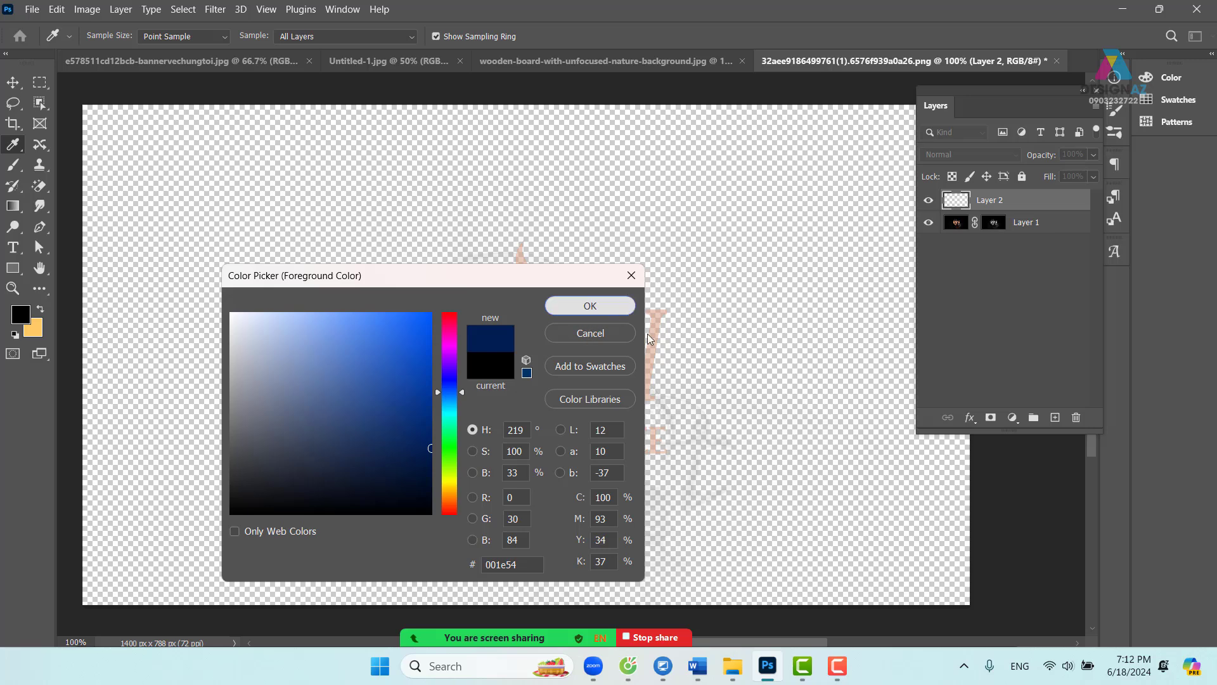
left_click(590, 306)
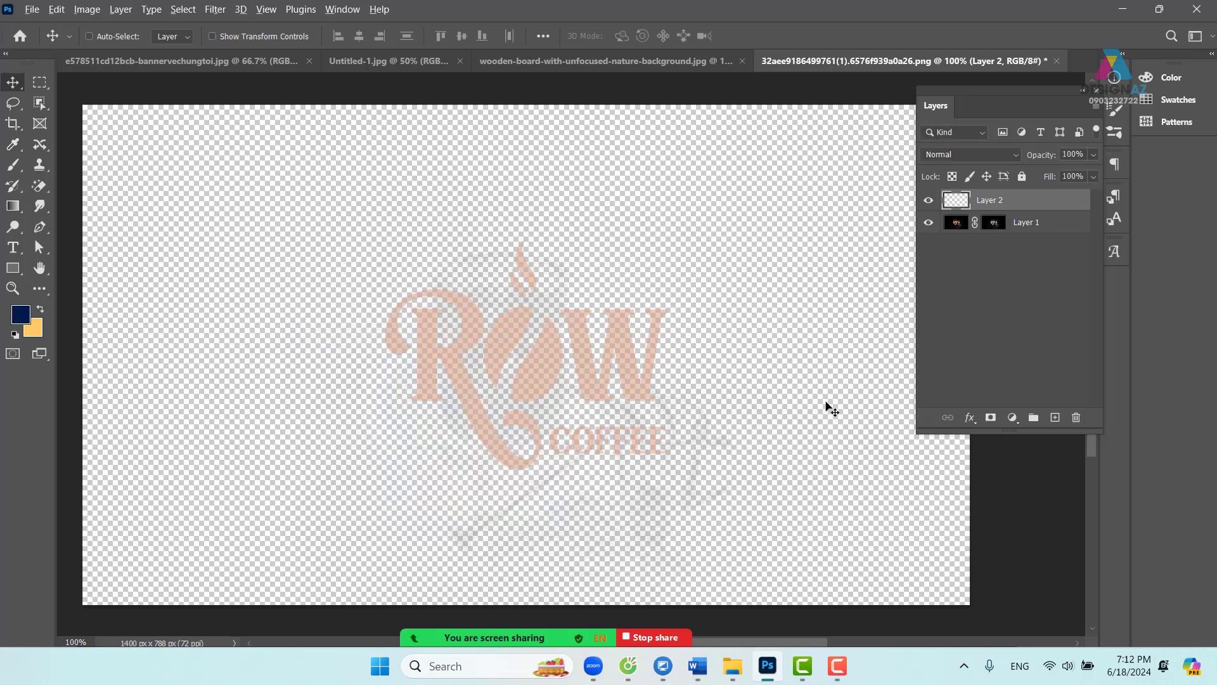
- Fill Layer 2 with navy and move it below the logo layer
key("alt+BackSpace")
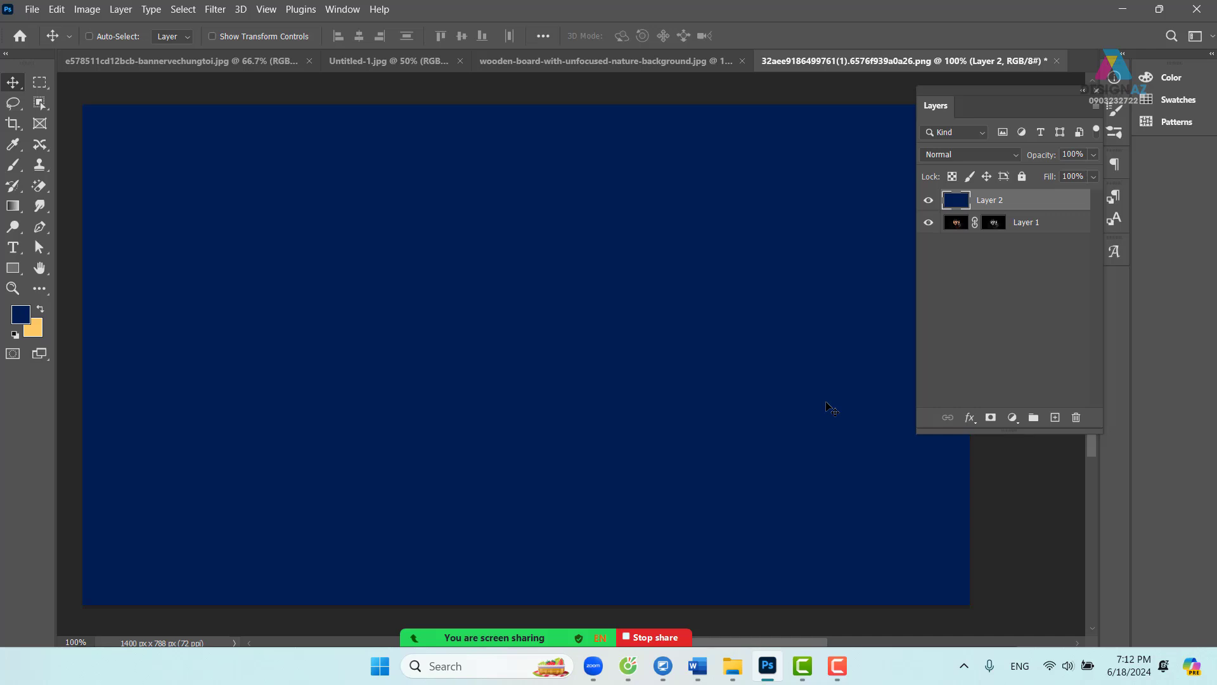
key("ctrl+bracketleft")
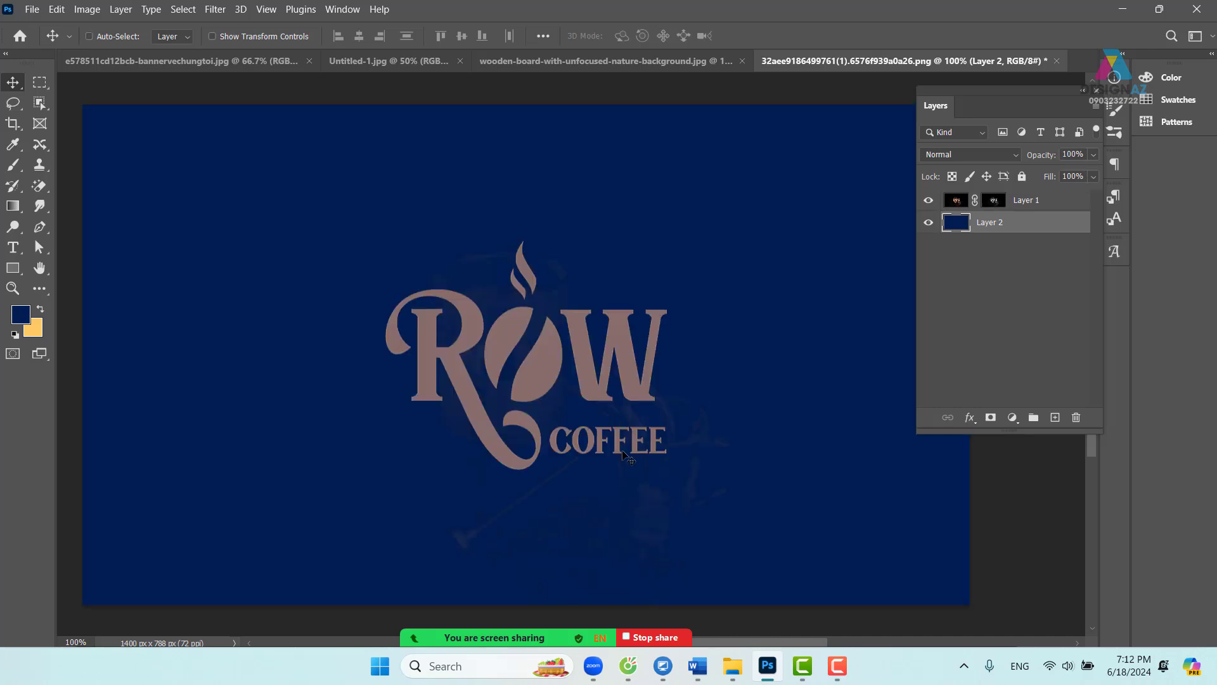
key("ctrl+plus")
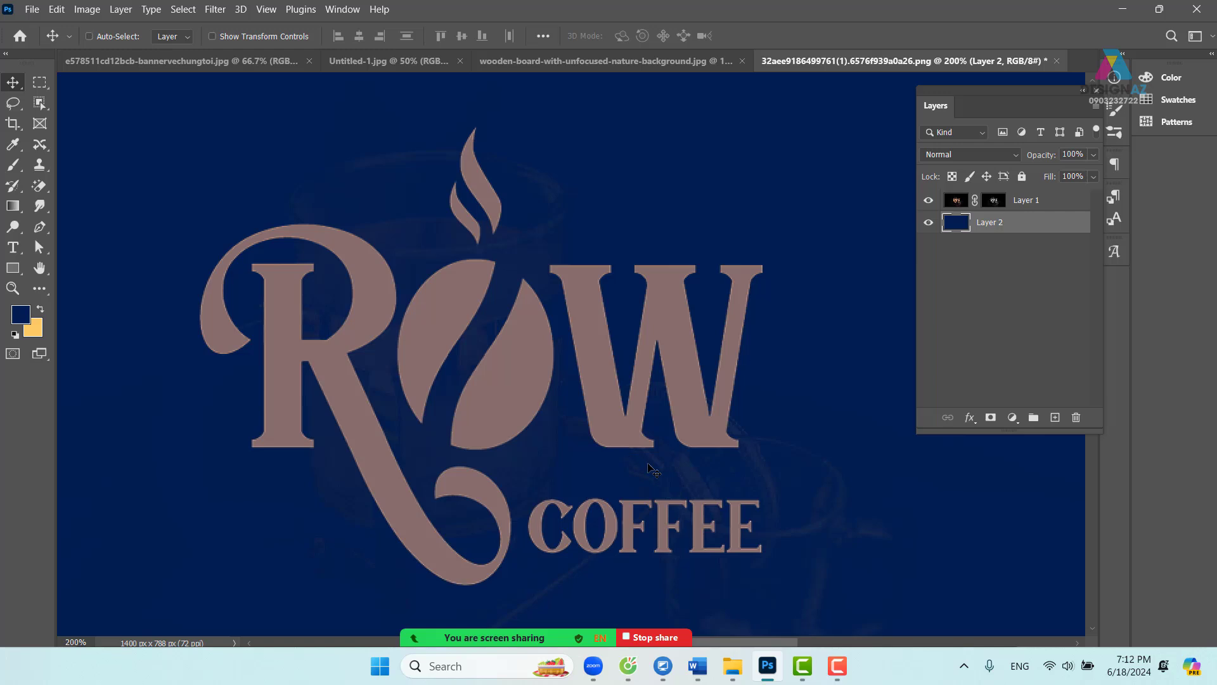
left_click_drag(498, 316, 586, 391)
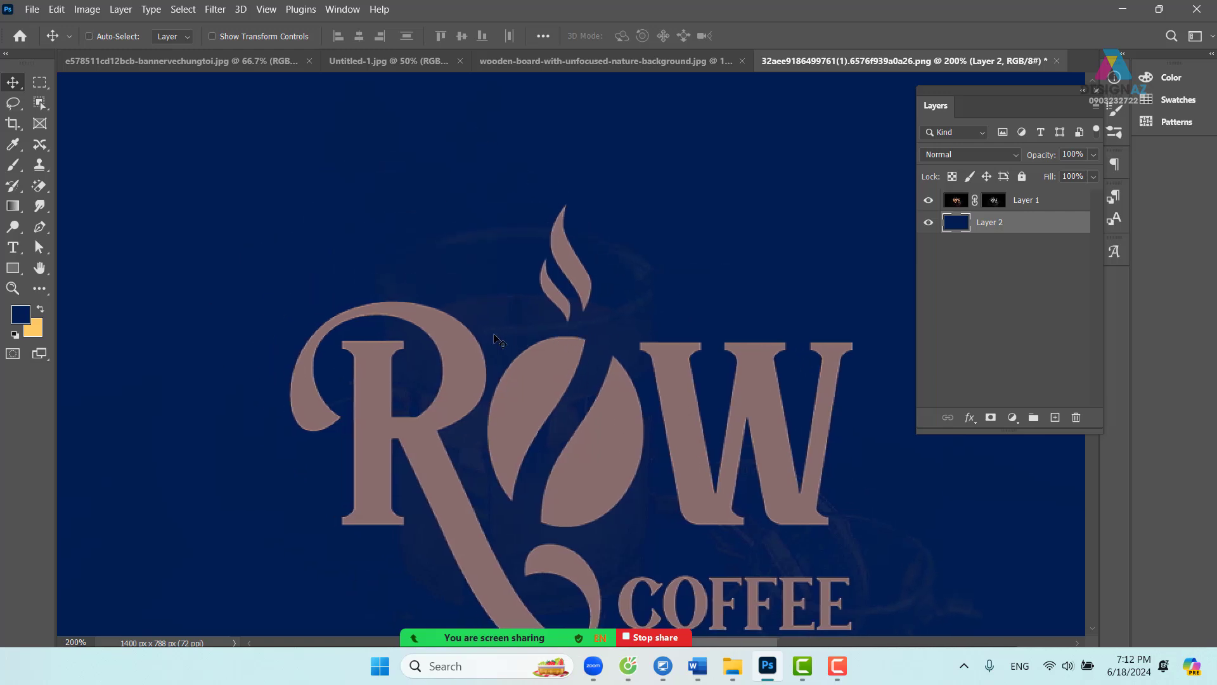
left_click_drag(593, 350, 617, 278)
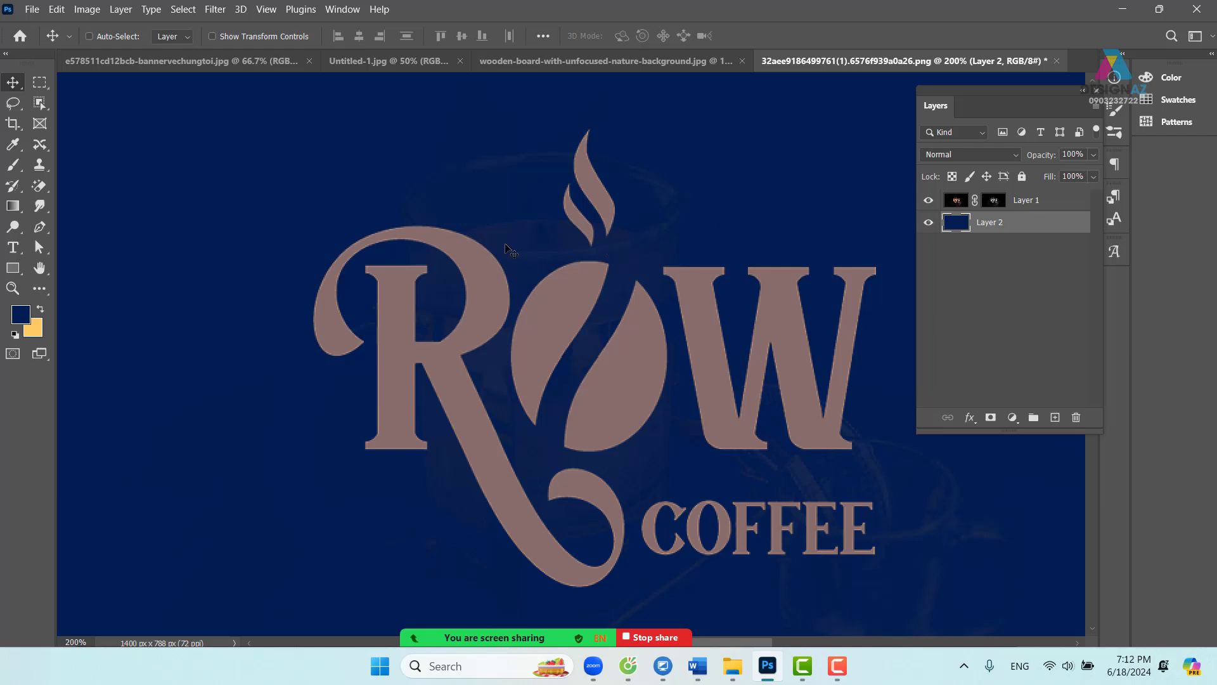
- Select Layer 1 and display its mask alone as a grayscale image
right_click(582, 305)
left_click(590, 305)
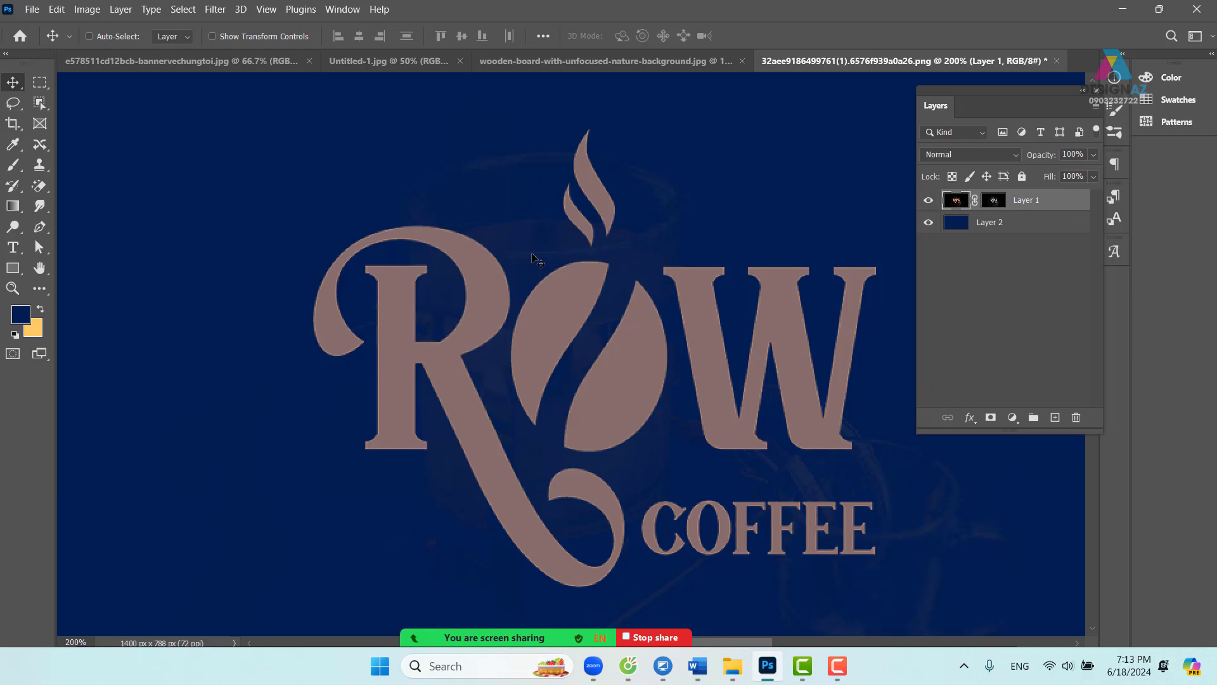
left_click(993, 202)
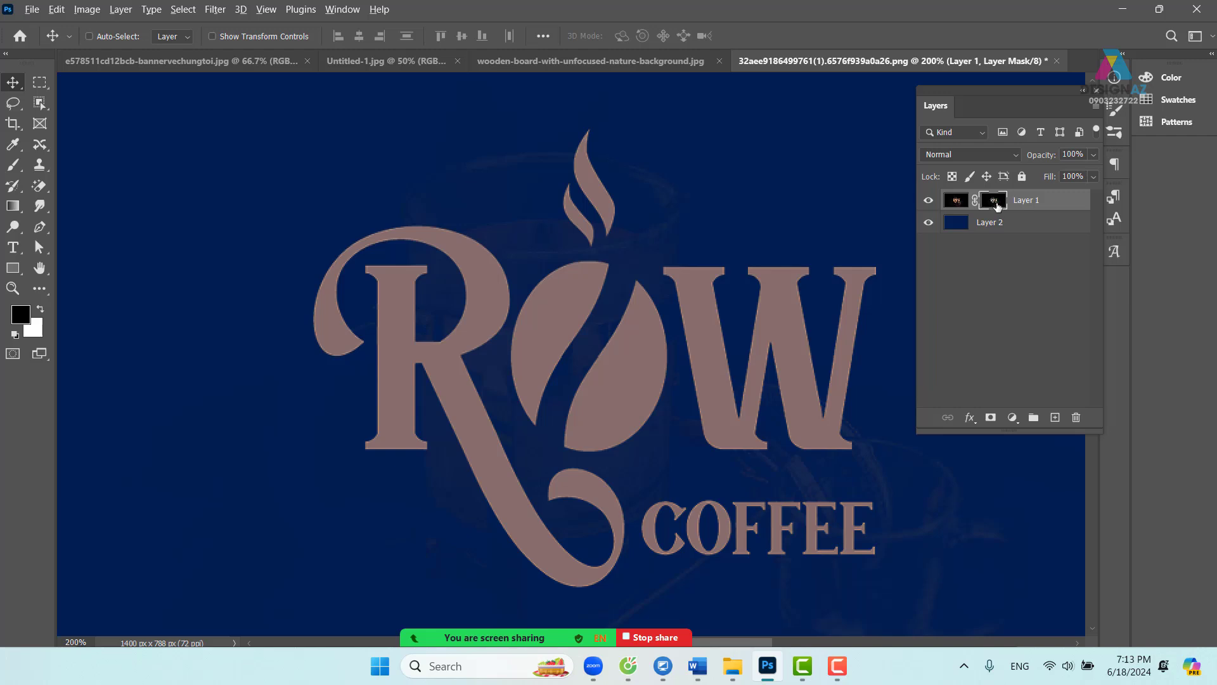
left_click(997, 206, "alt")
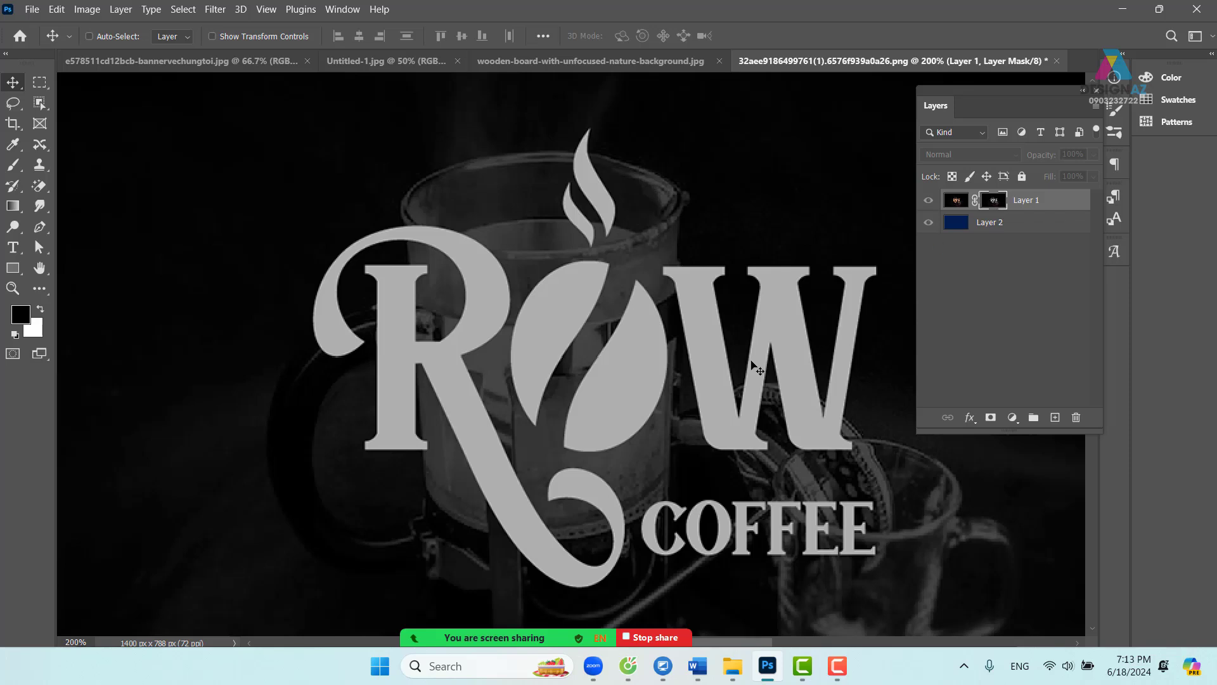
- Apply Levels to Layer 1's mask with input values 0, 0.26 and 168
key("ctrl+minus")
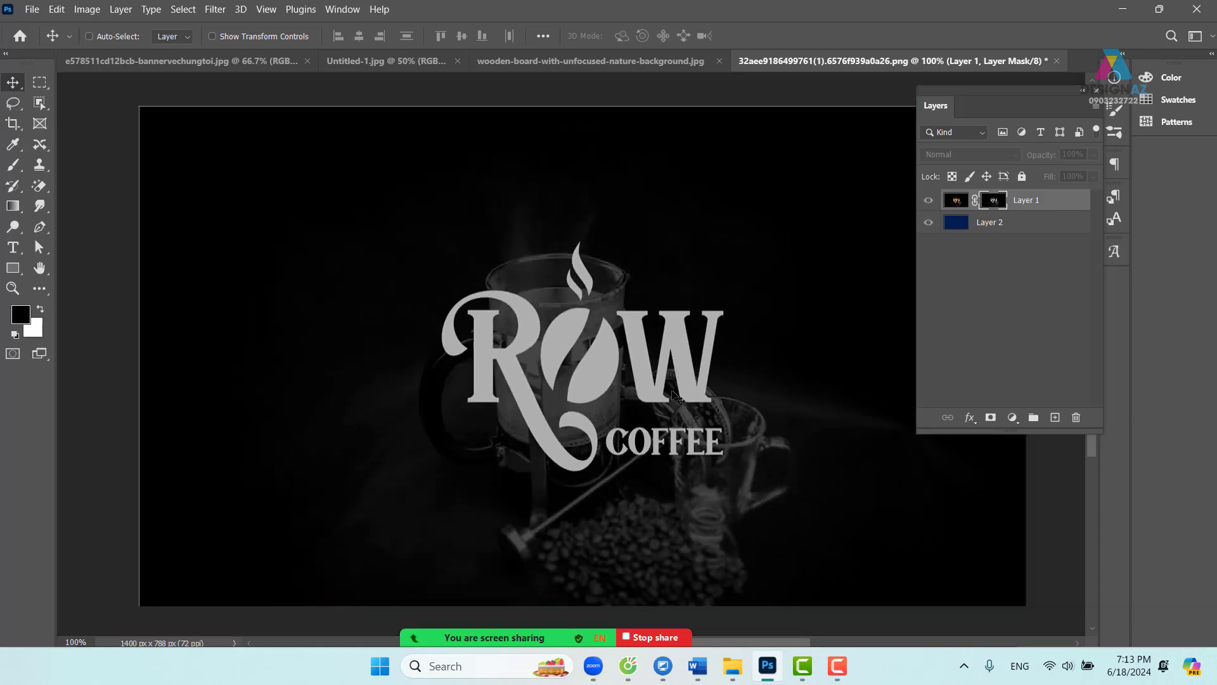
key("ctrl+l")
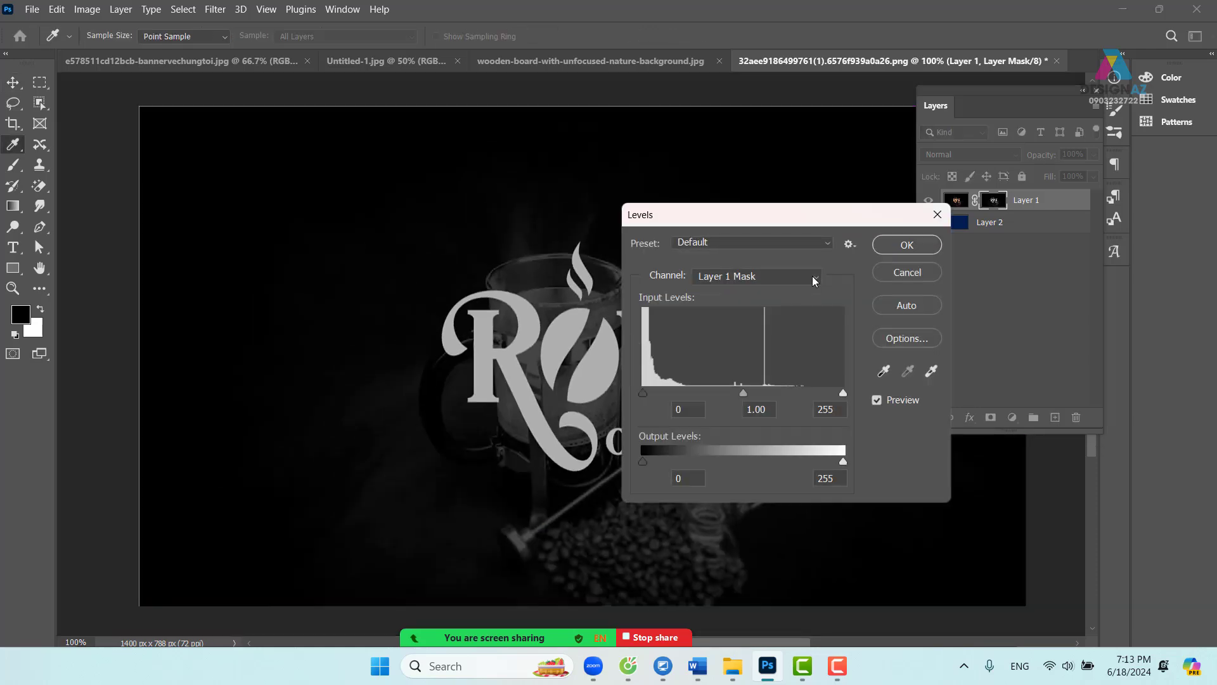
left_click_drag(817, 222, 285, 162)
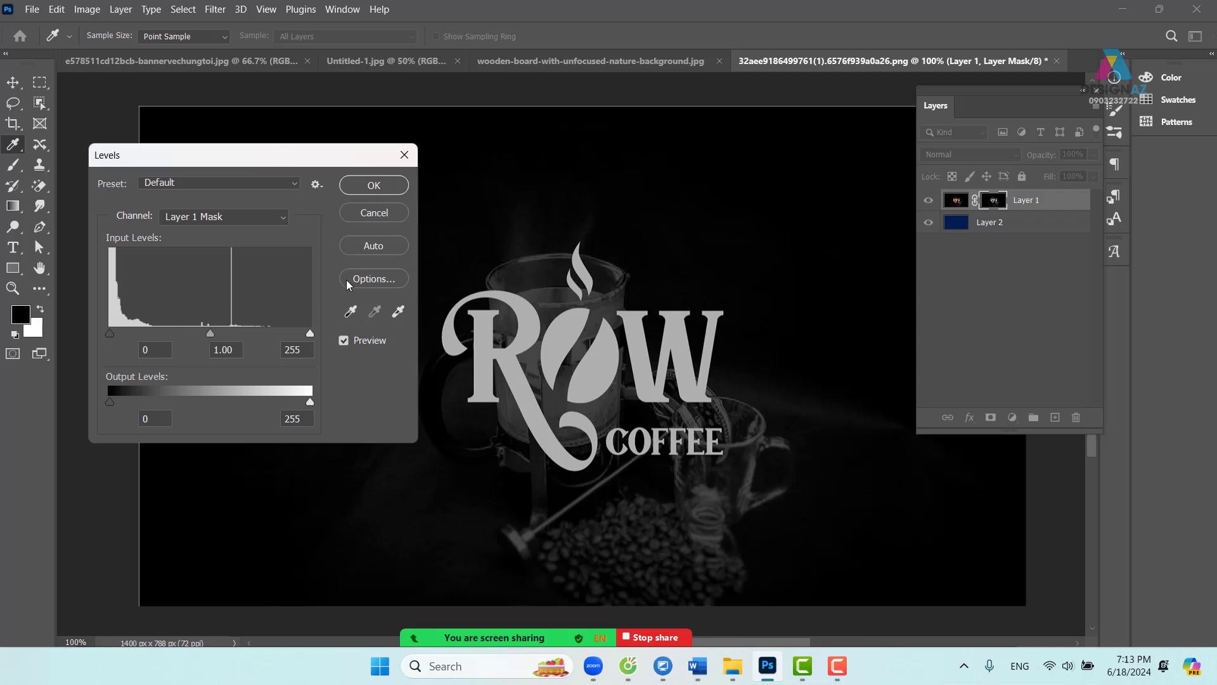
left_click(165, 352)
left_click_drag(211, 333, 213, 333)
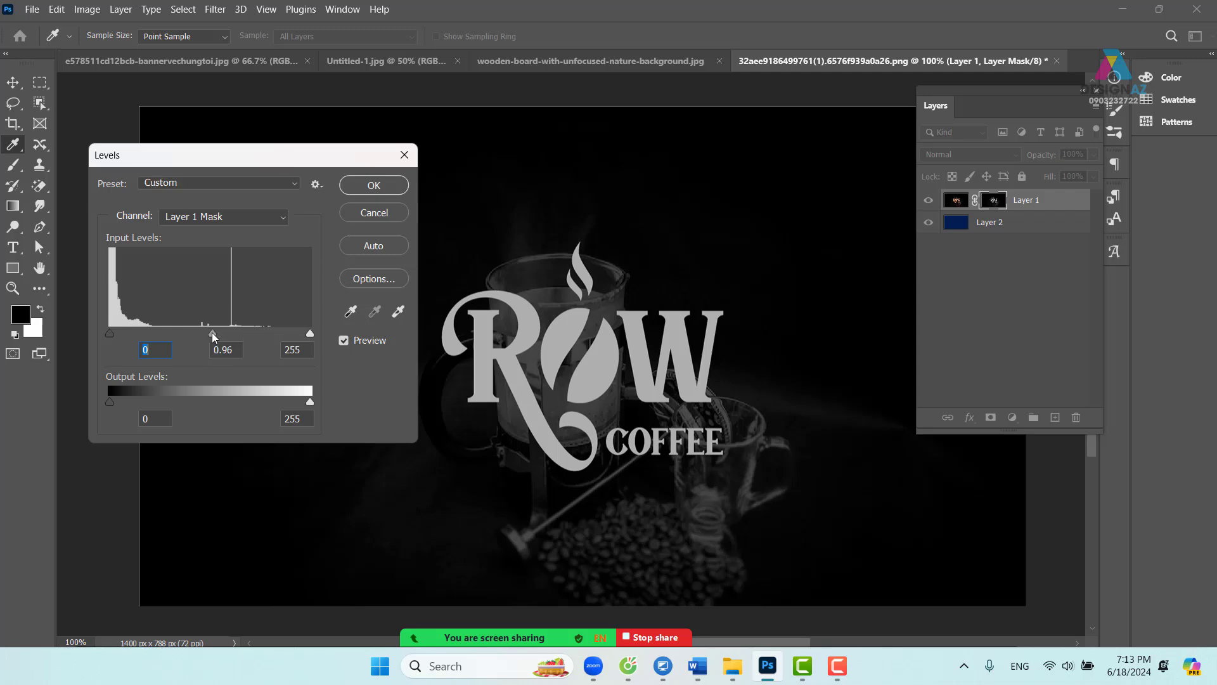
left_click(310, 338)
left_click_drag(214, 337, 252, 338)
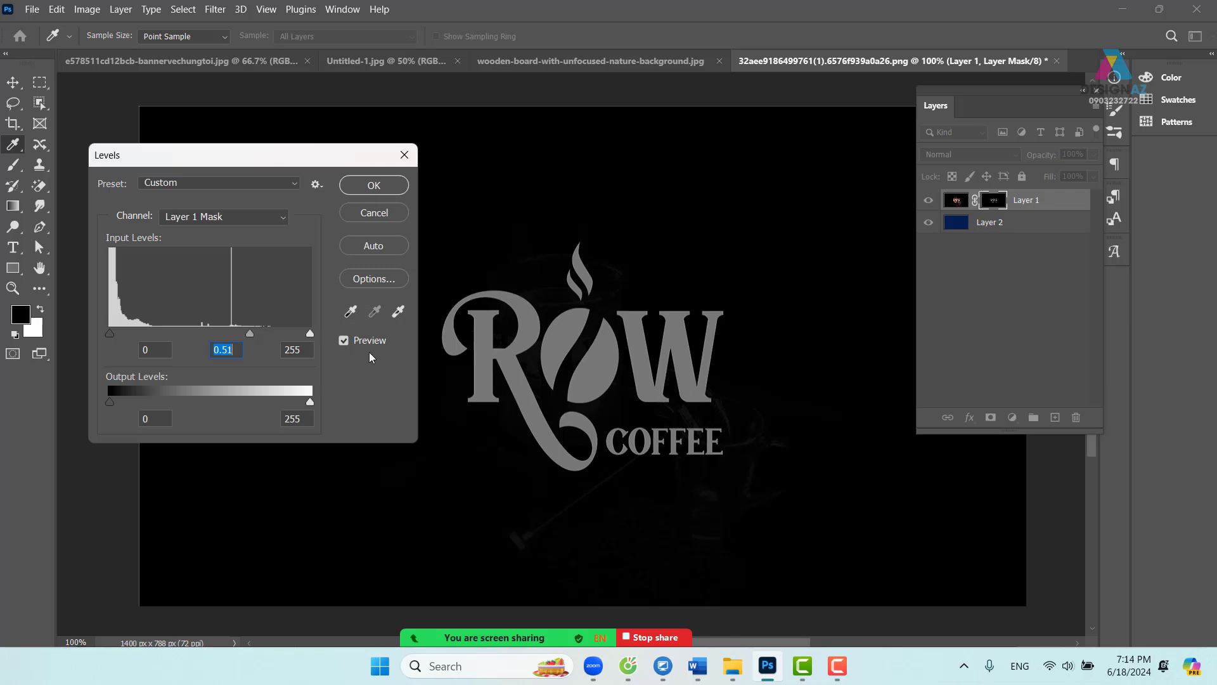
left_click_drag(311, 336, 242, 338)
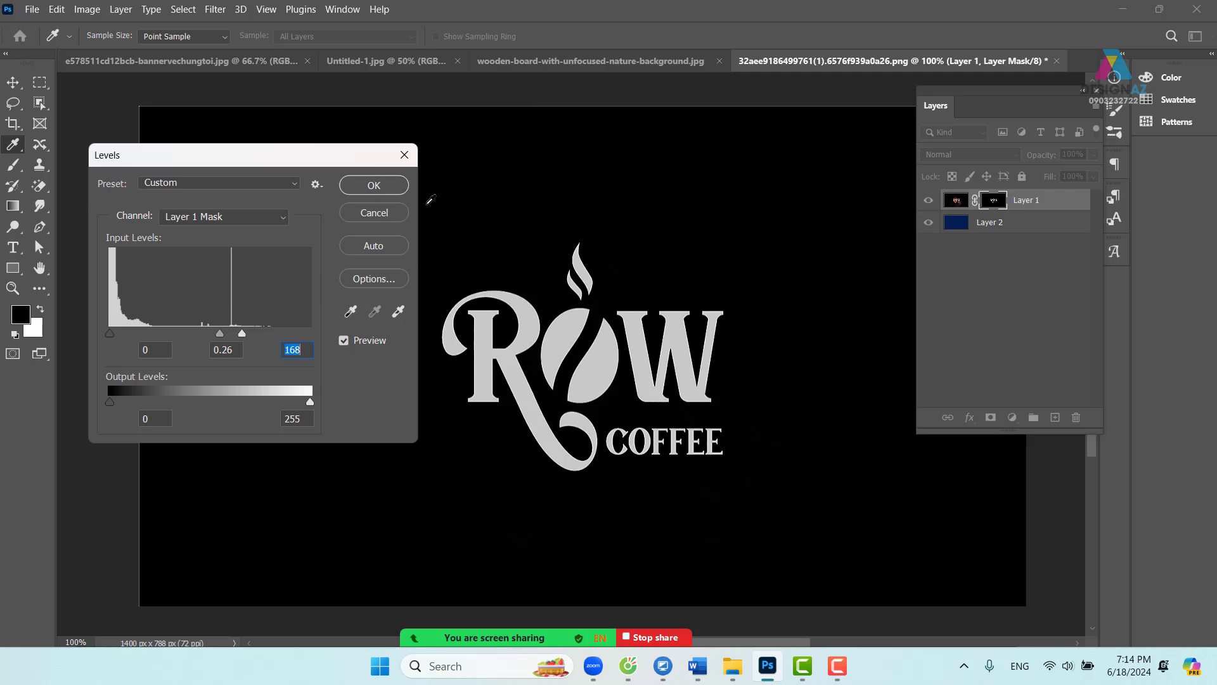
left_click(389, 188)
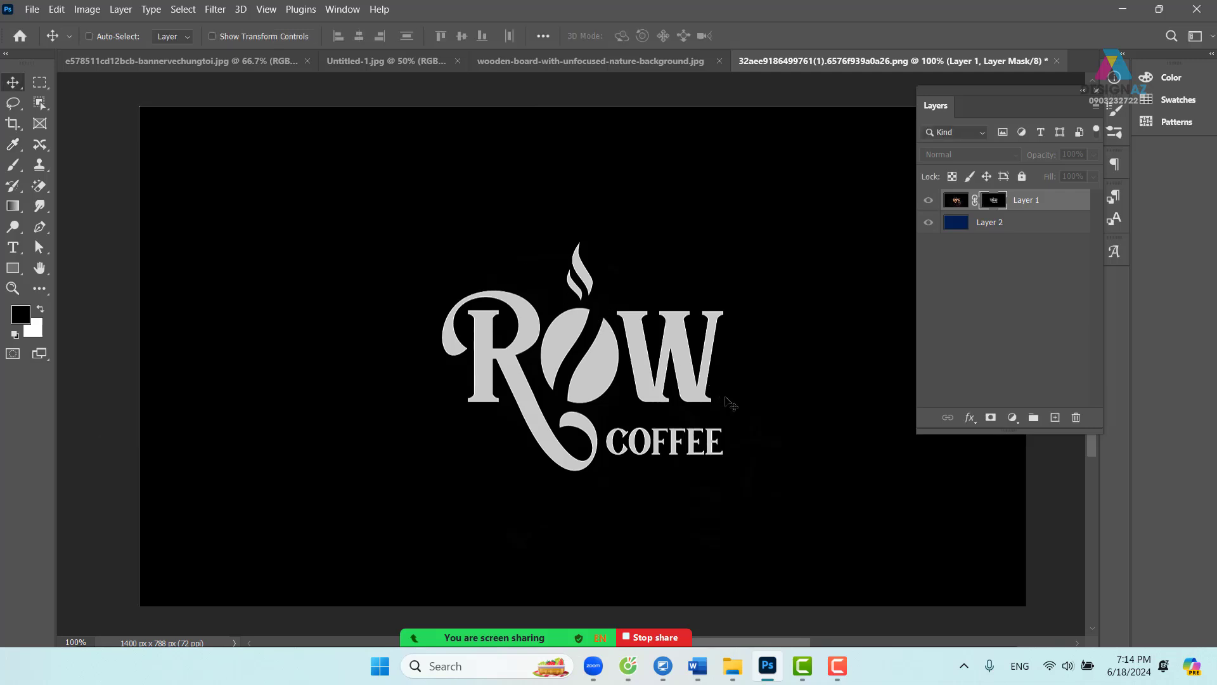
- Target Layer 1's image, test and undo a move, then lock its transparent pixels
left_click(958, 203)
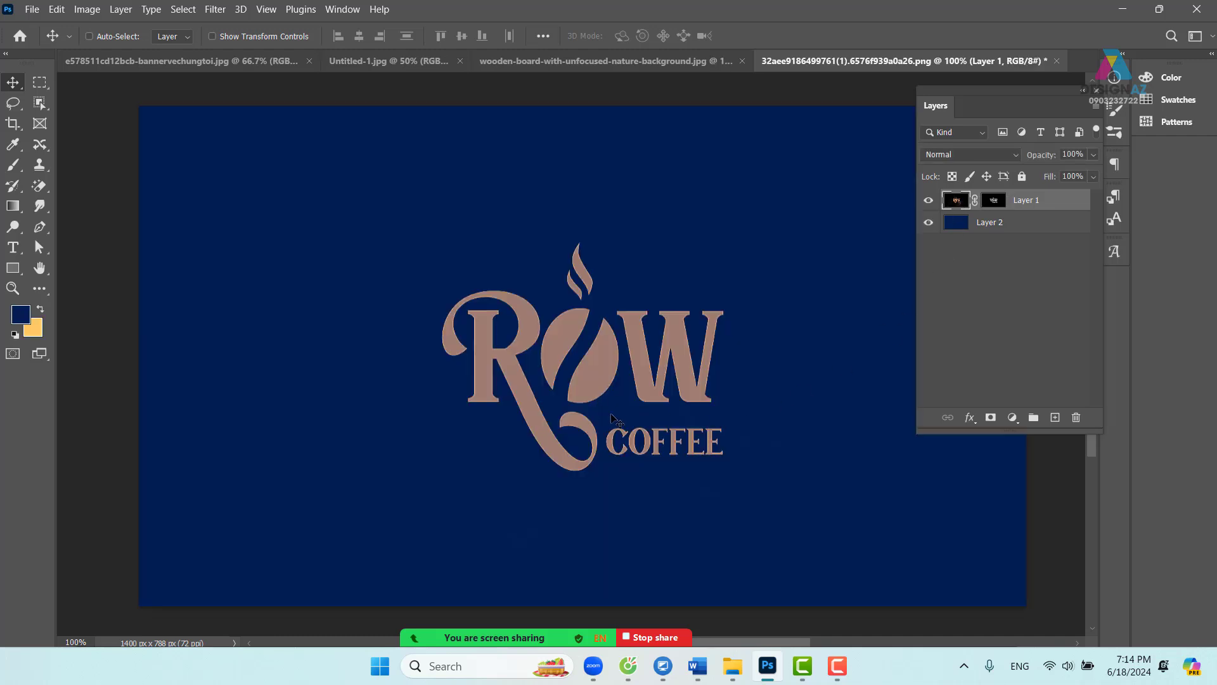
key("ctrl+plus")
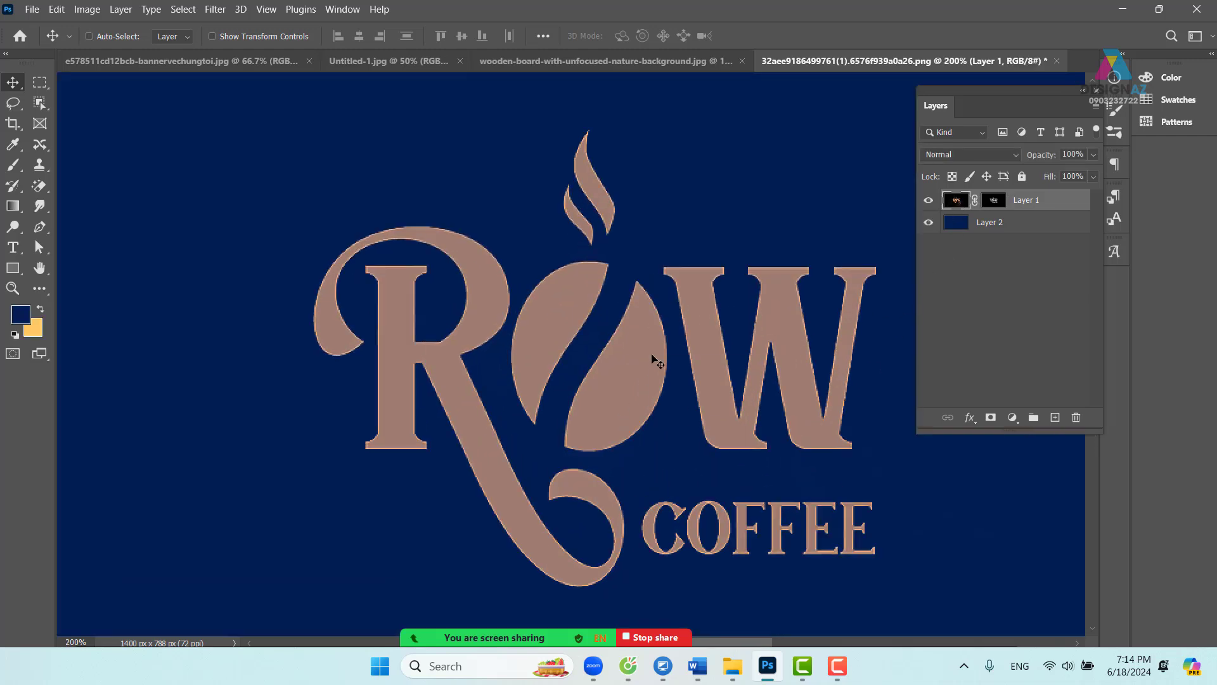
right_click(652, 356)
left_click(662, 364)
left_click_drag(618, 388, 459, 321)
key("ctrl+z")
key("ctrl+minus")
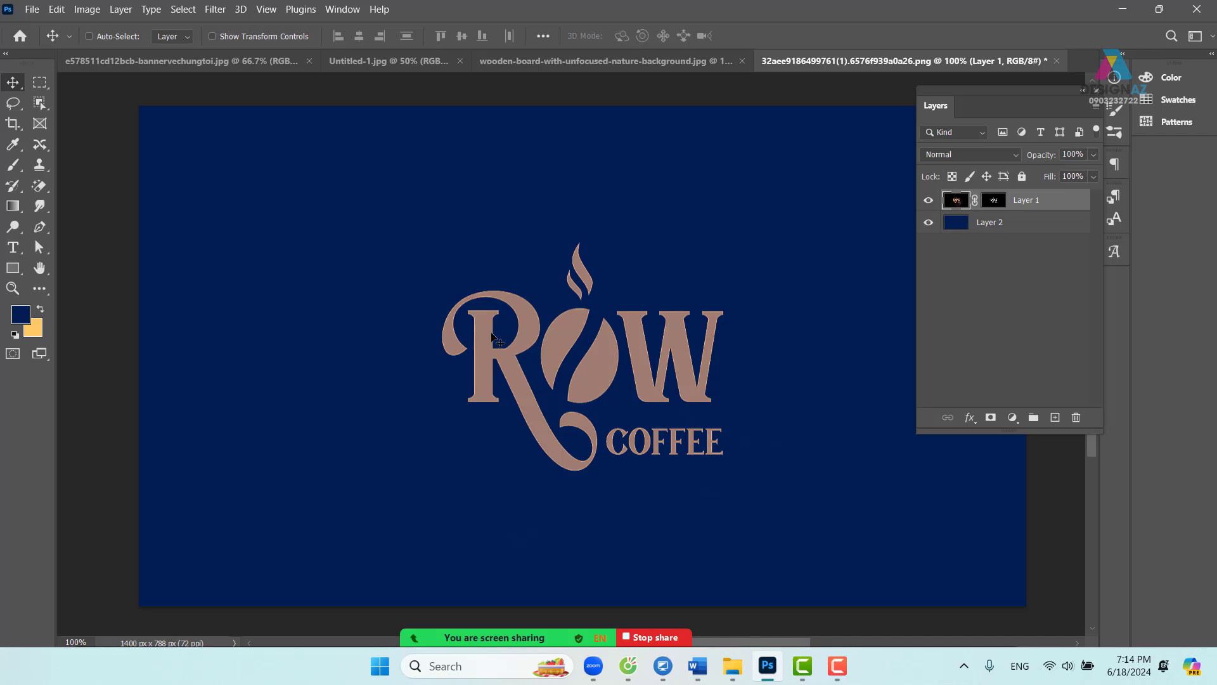
key("ctrl+plus")
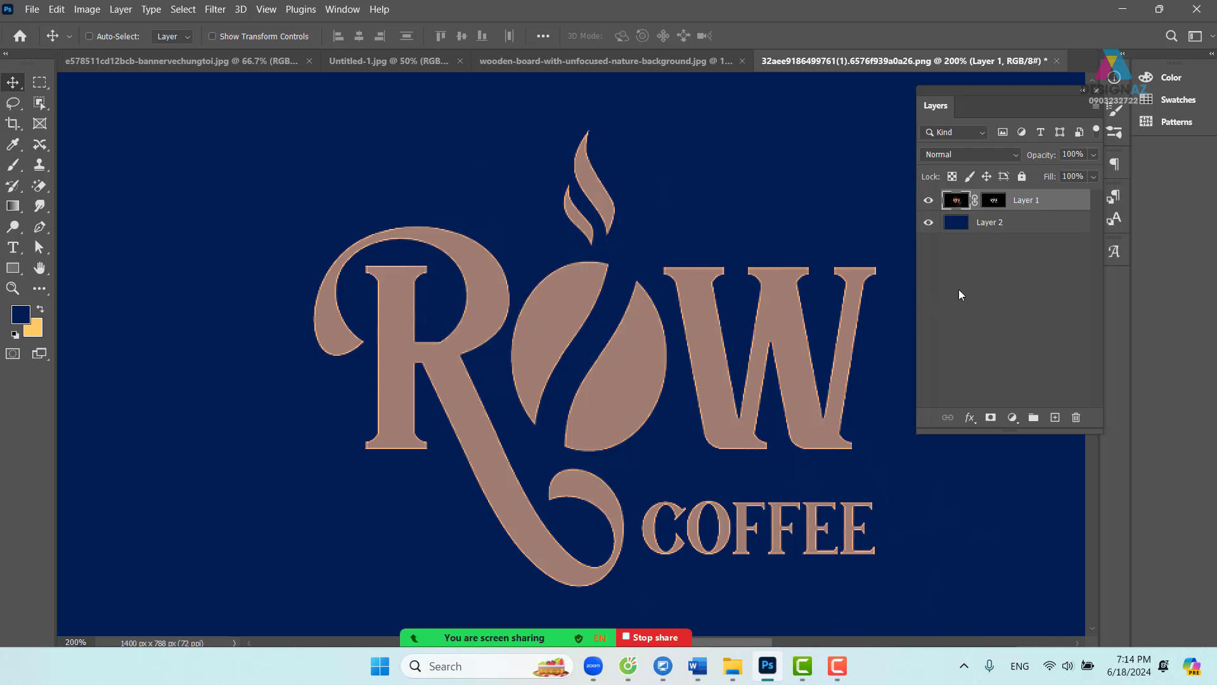
left_click(953, 177)
- Sample the logo's brown with the Eyedropper and fill Layer 1 with it
key("i")
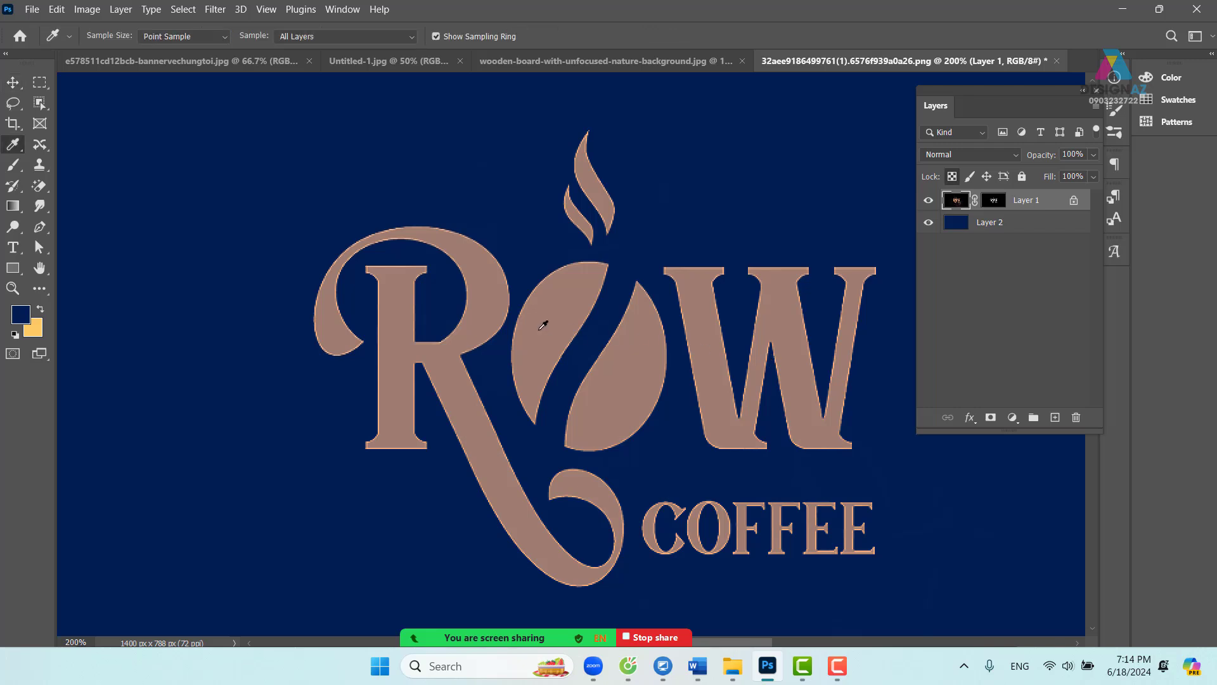
left_click(543, 327)
key("alt+BackSpace")
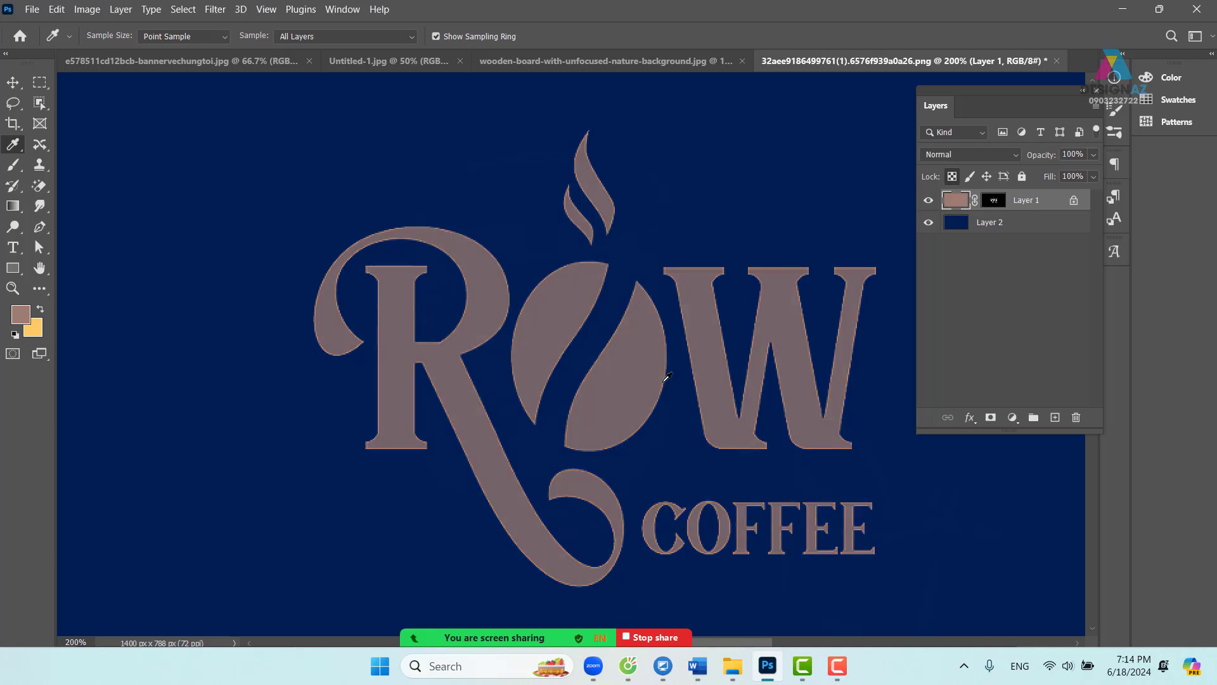
left_click(486, 276)
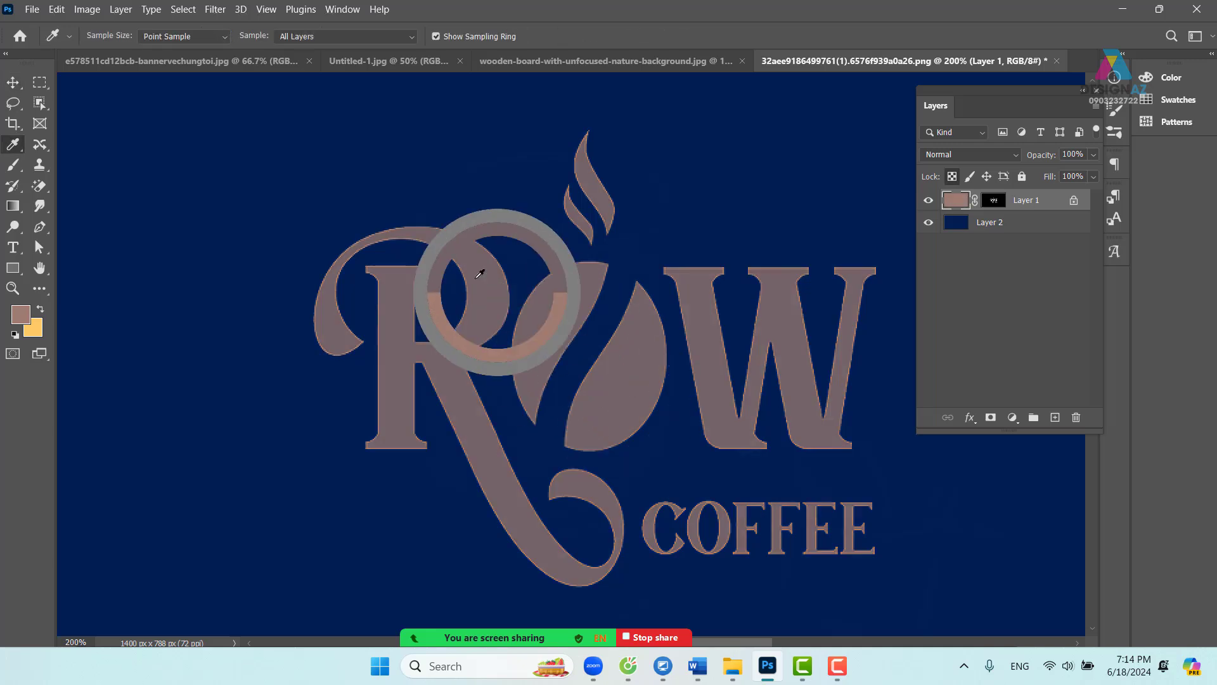
- Move the logo back near the canvas centre and fill it with the gold background colour
key("v")
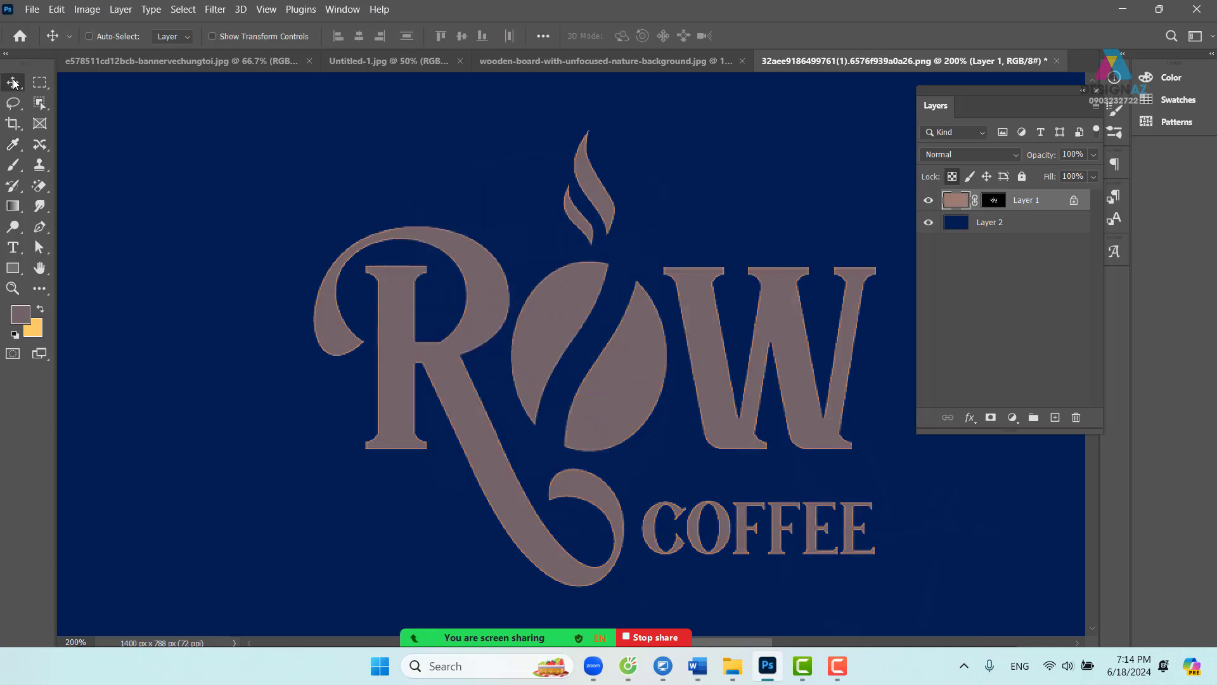
left_click_drag(567, 385, 538, 348)
key("ctrl+minus")
key("ctrl+minus")
key("ctrl+minus")
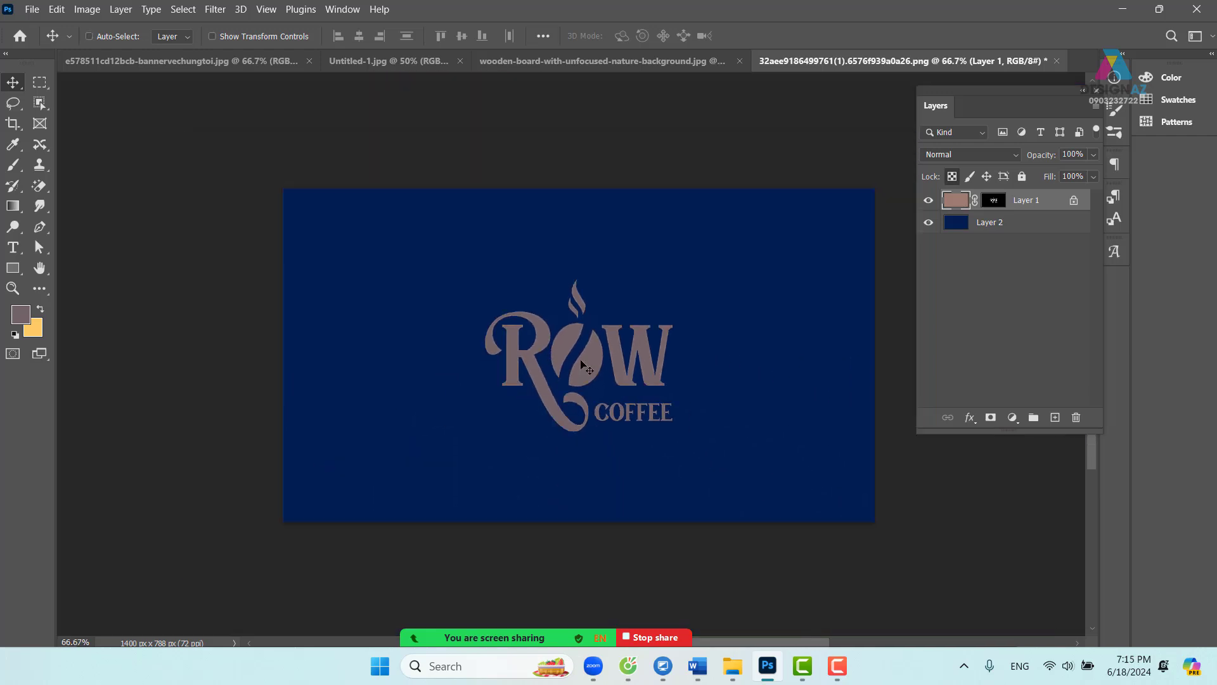
mouse_move(601, 374)
left_mouse_down()
mouse_move(606, 343)
mouse_move(582, 348)
mouse_move(583, 374)
left_mouse_up()
left_click_drag(720, 373, 685, 371)
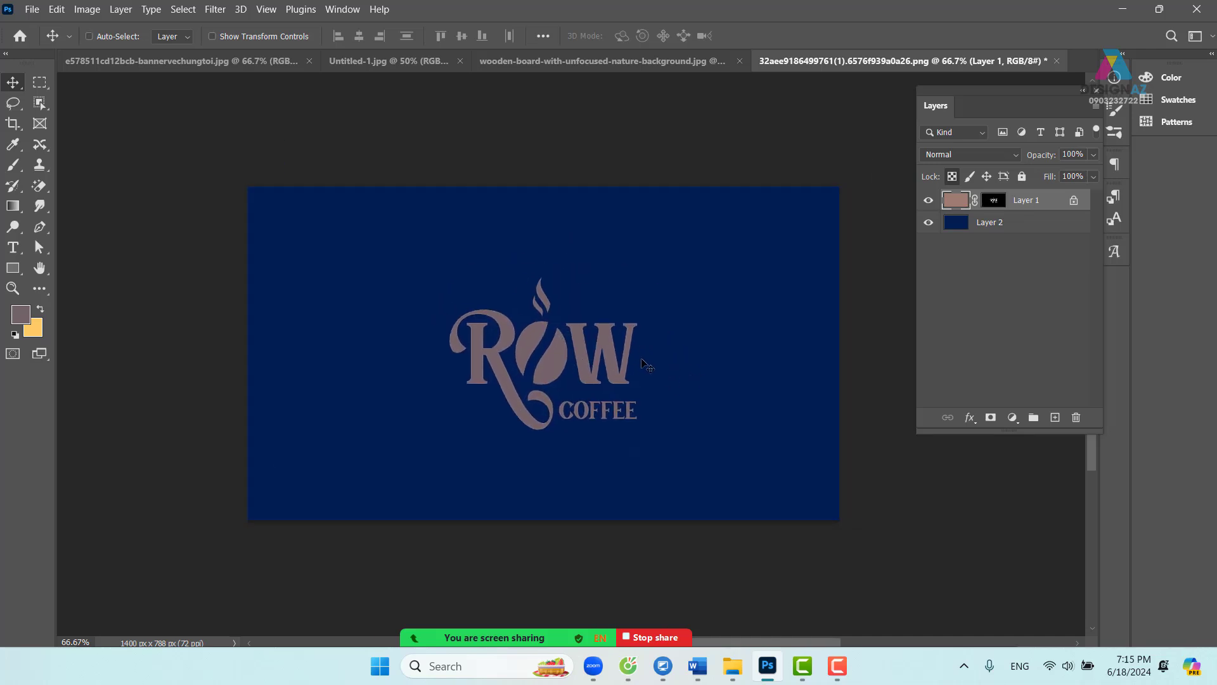
key("ctrl+BackSpace")
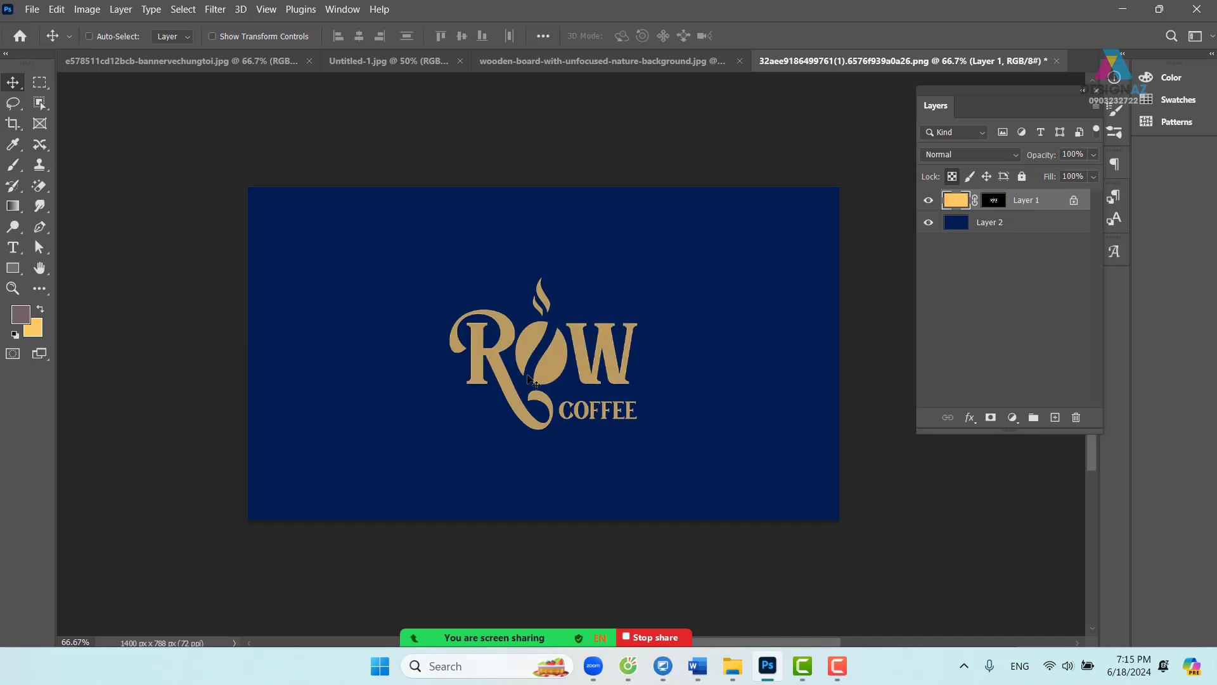
left_click_drag(665, 404, 697, 411)
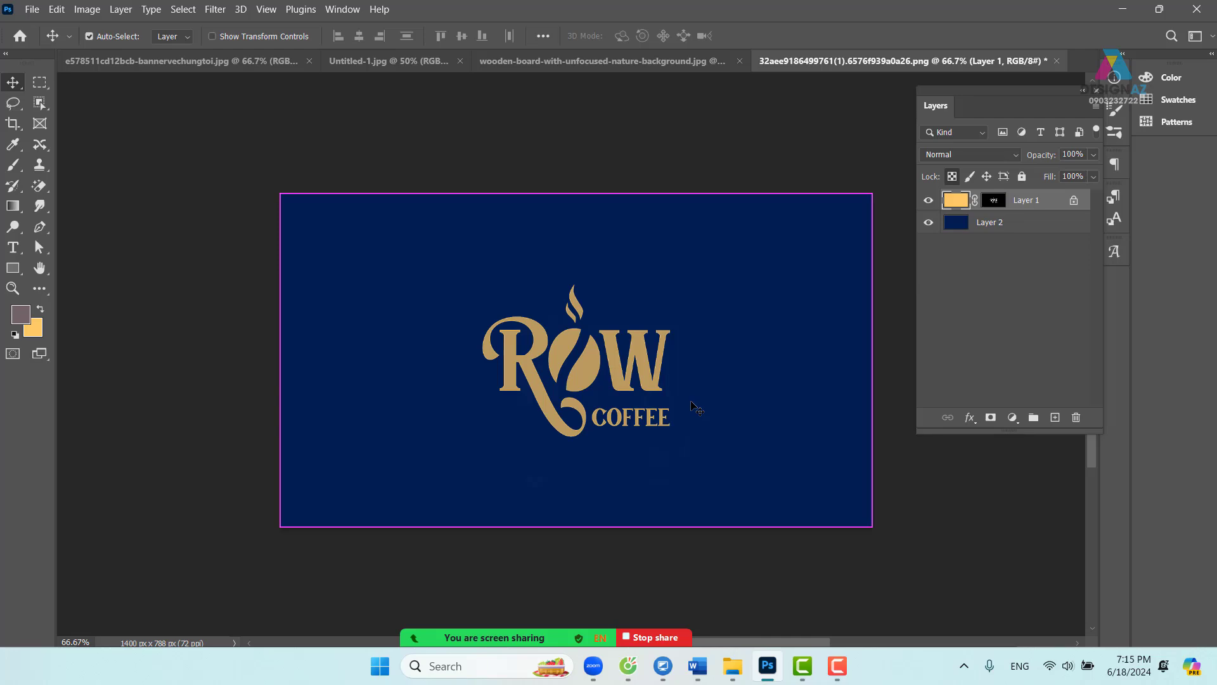
key("ctrl+o")
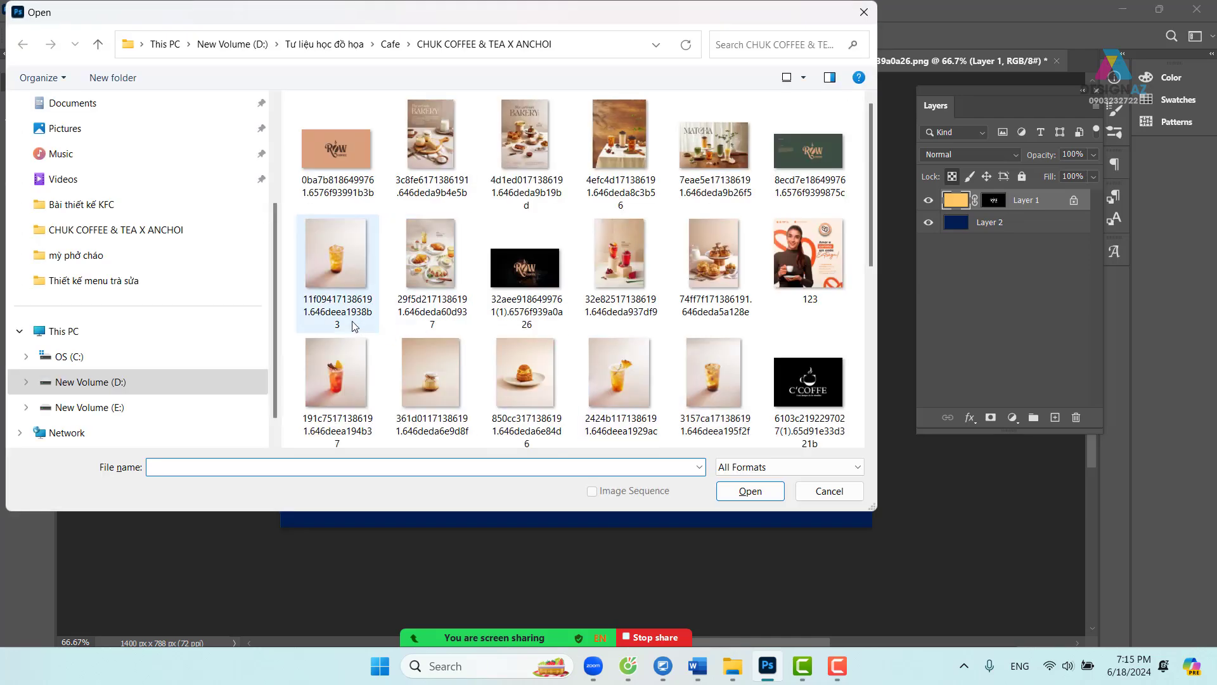
- Browse to D: > ảnh mới tư liệu > chưa lọc > background thiết kế > Chất liệu đen trắng
left_click(147, 406)
scroll(676, 246, "down", 8)
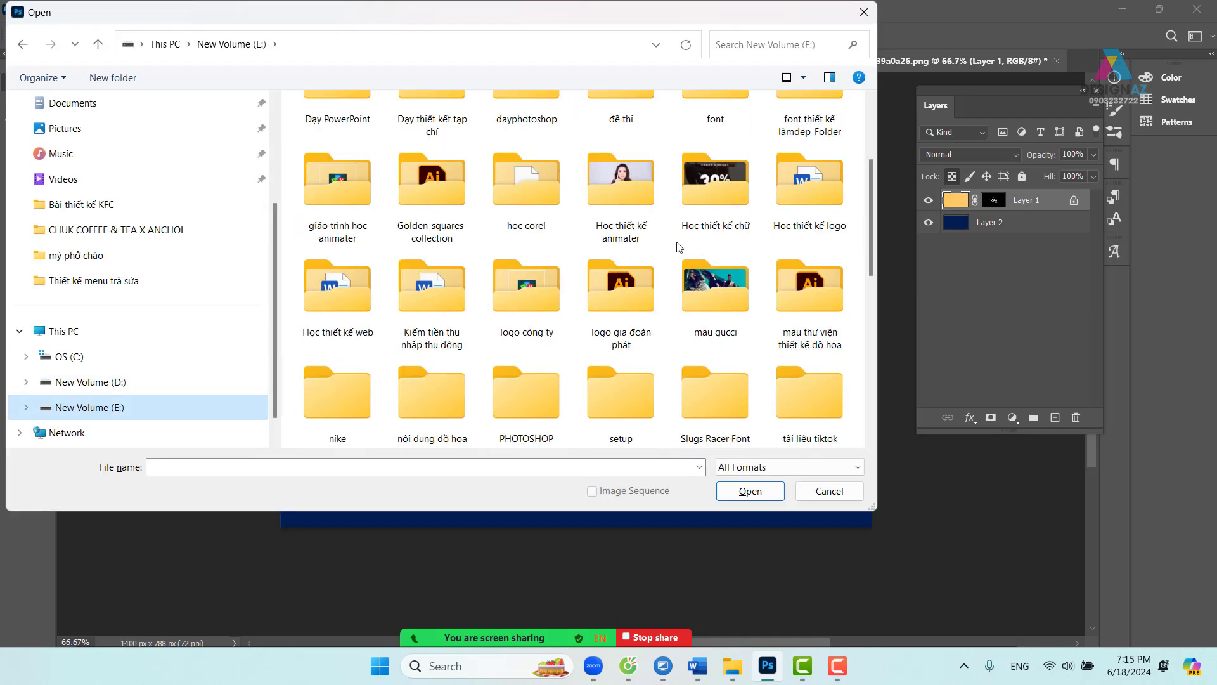
scroll(699, 270, "up", 8)
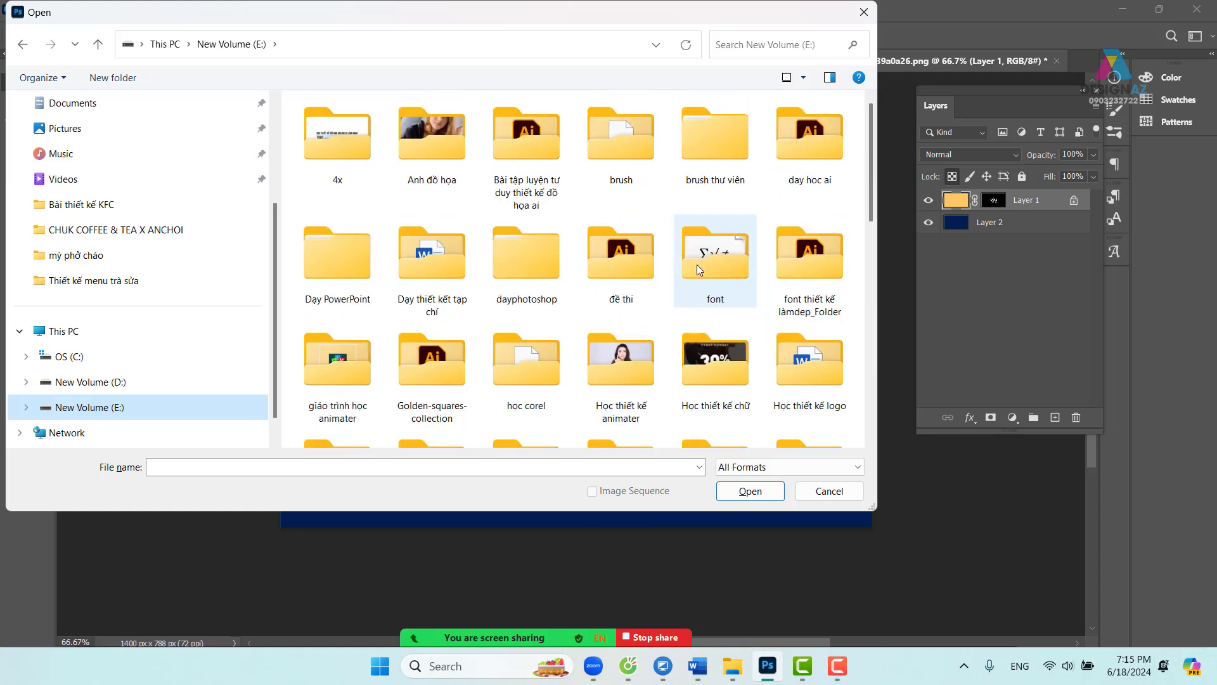
scroll(699, 269, "down", 5)
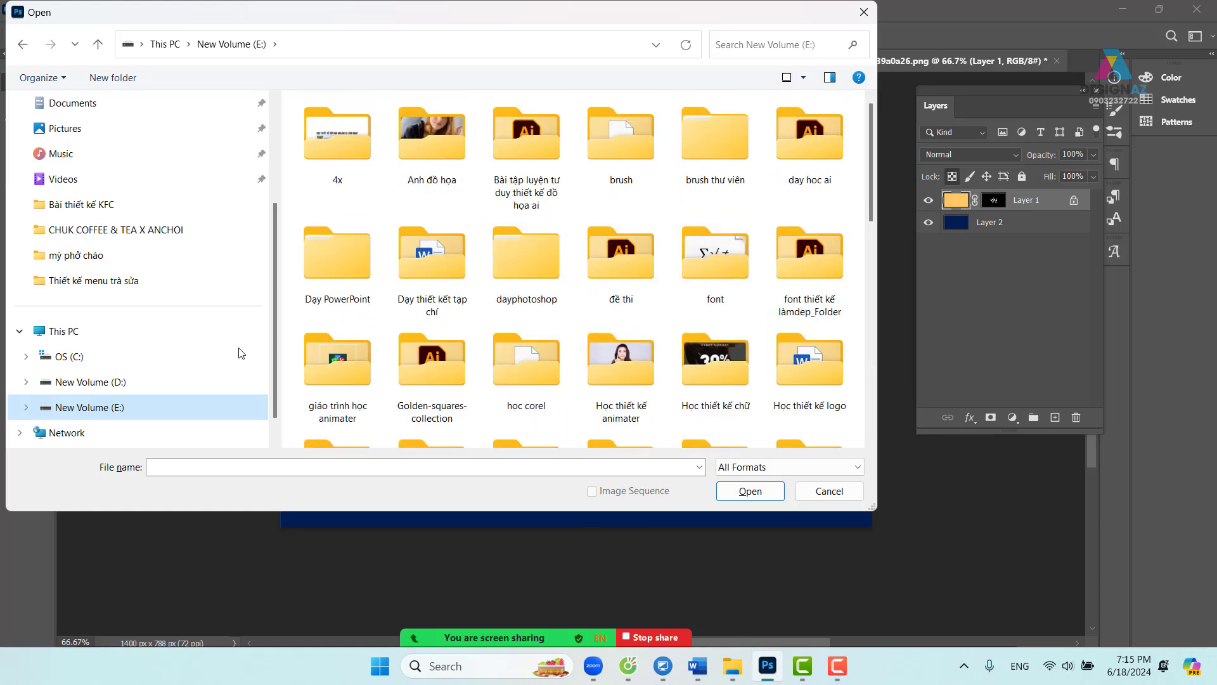
left_click(131, 381)
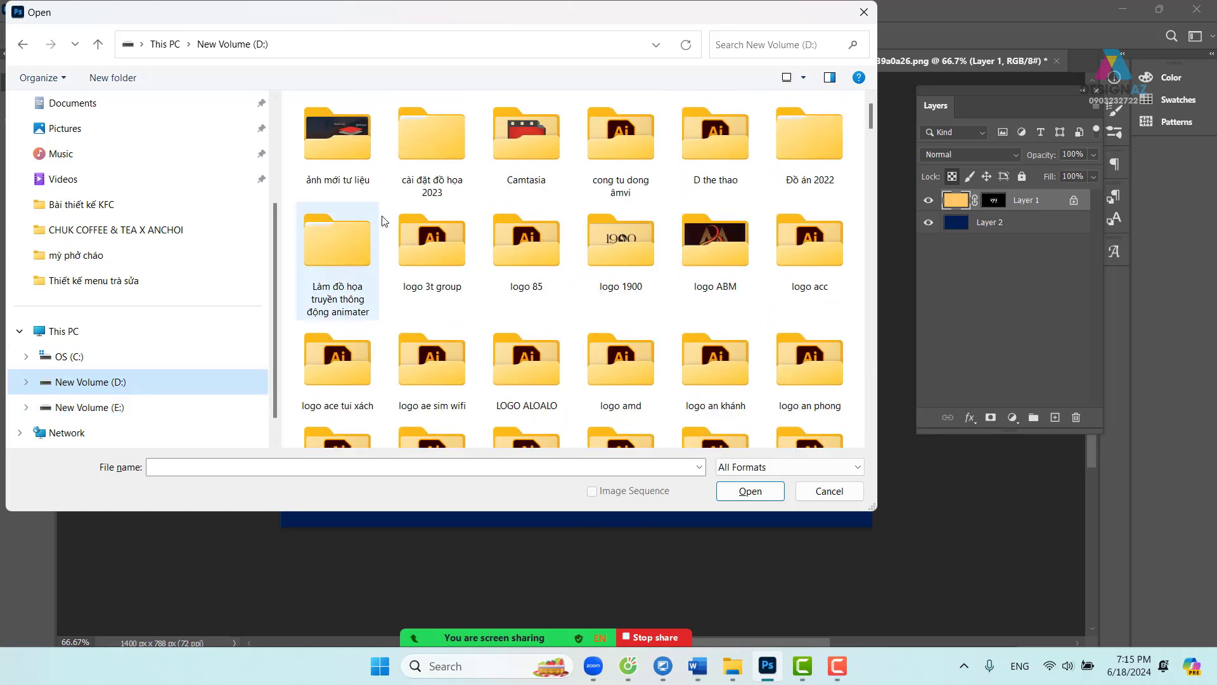
double_click(356, 149)
double_click(355, 180)
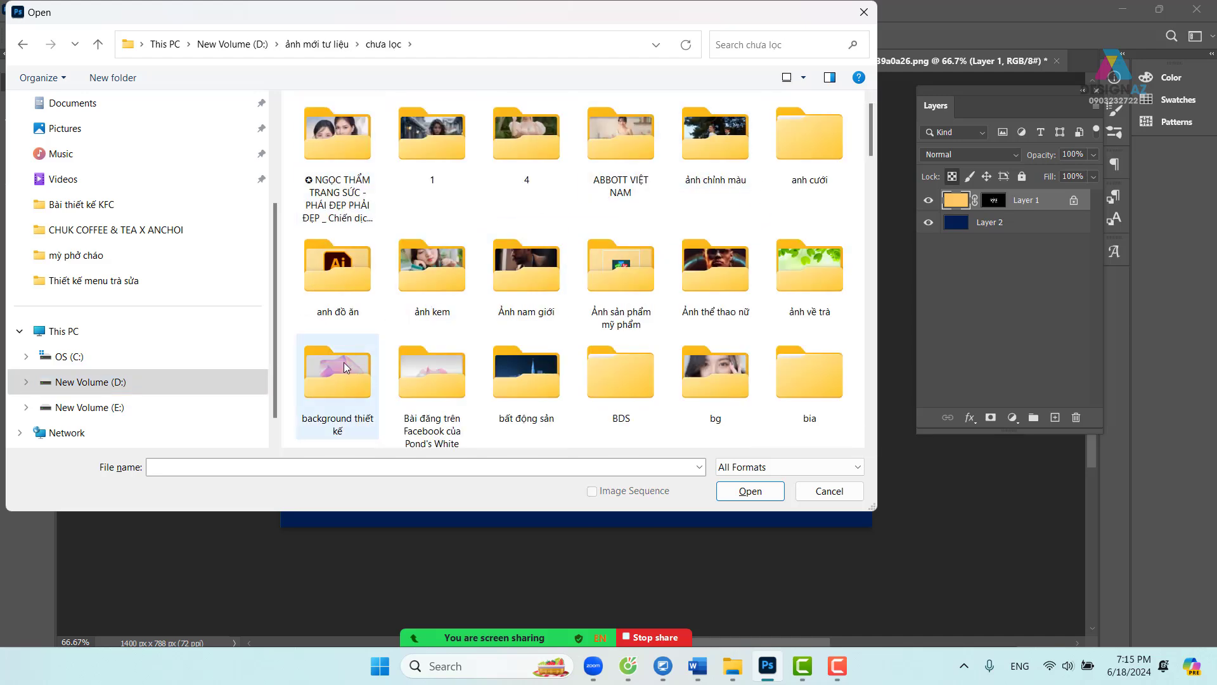
double_click(343, 363)
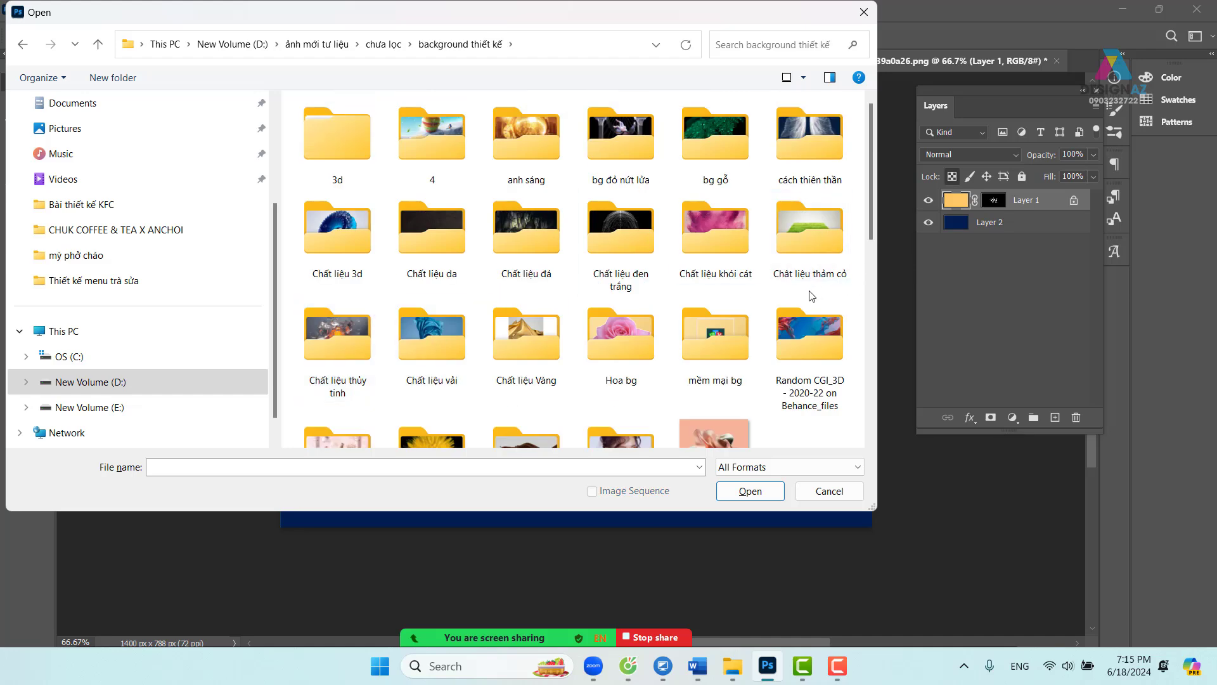
double_click(651, 288)
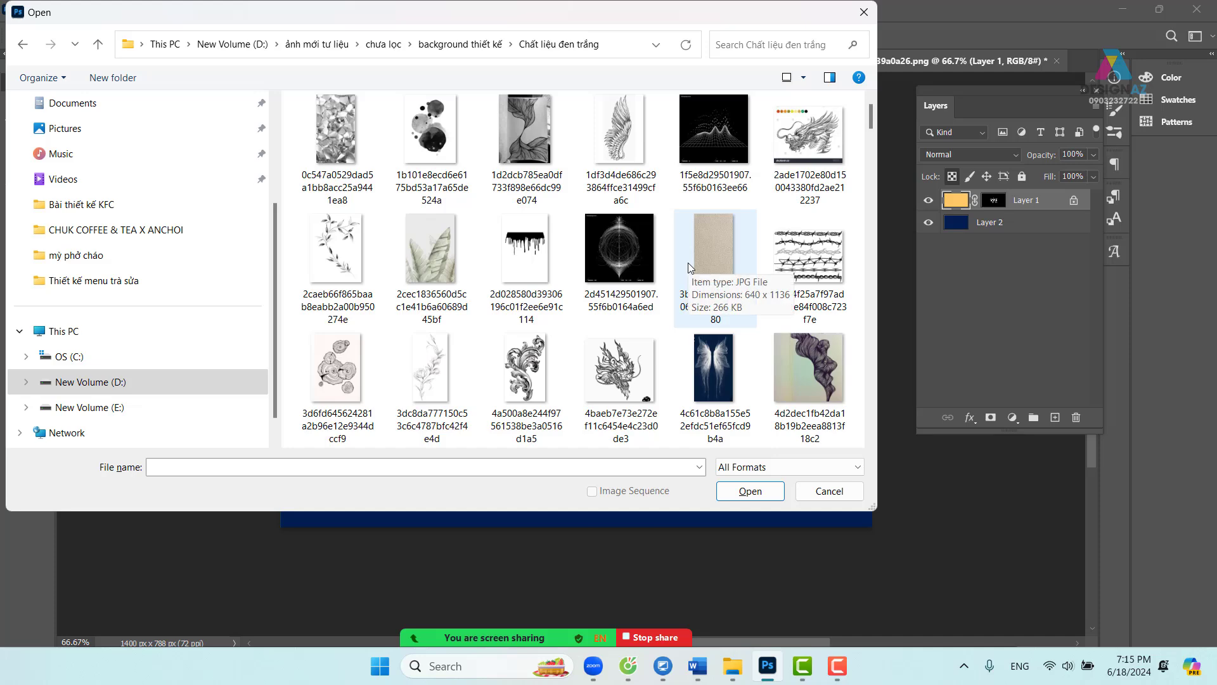
- Open the black-and-white fish illustration from that folder as a new document
scroll(689, 266, "down", 1)
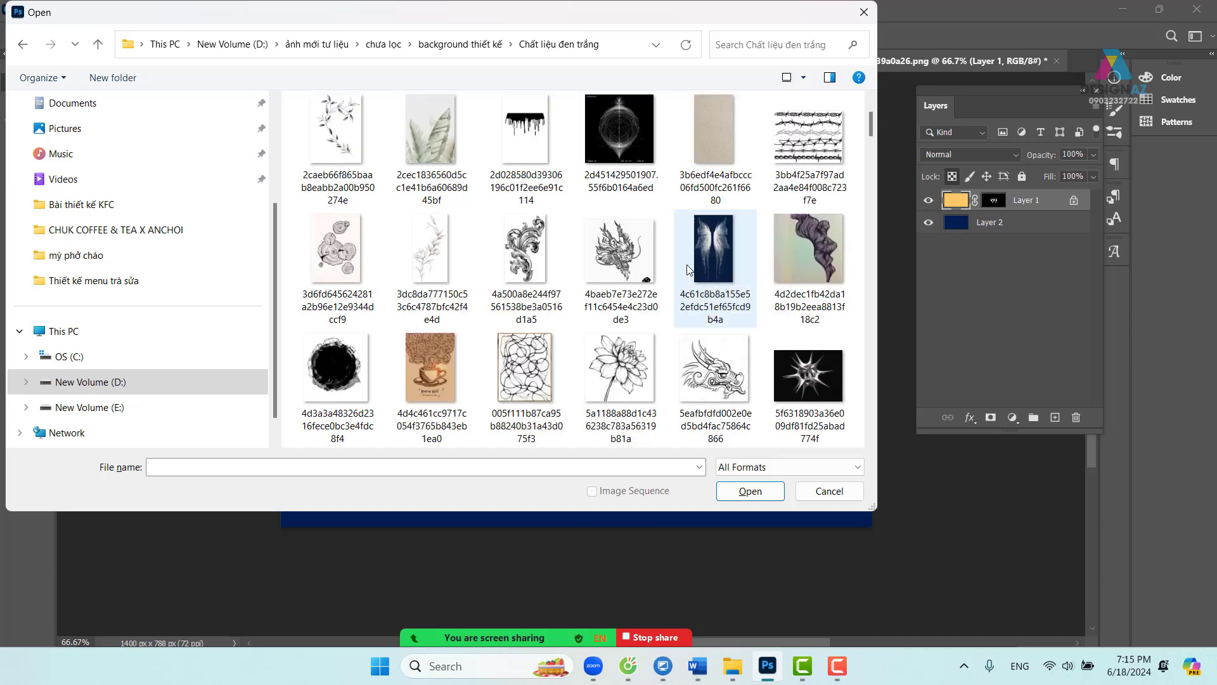
scroll(688, 269, "down", 1)
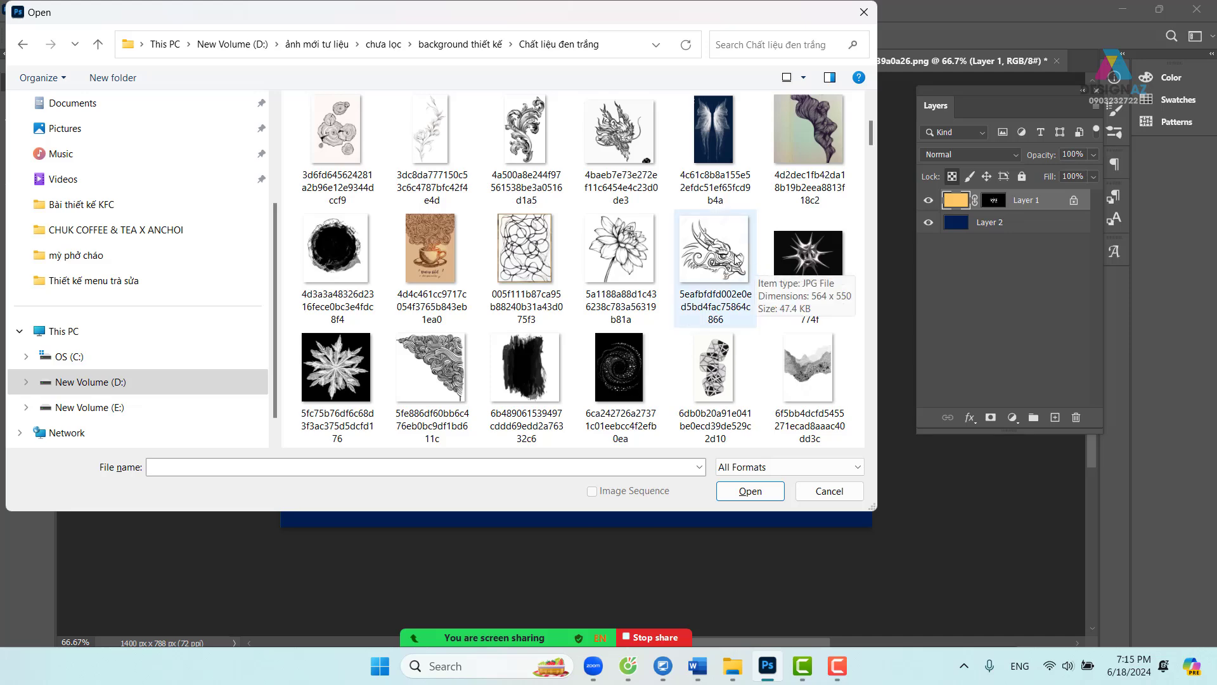
scroll(735, 259, "down", 2)
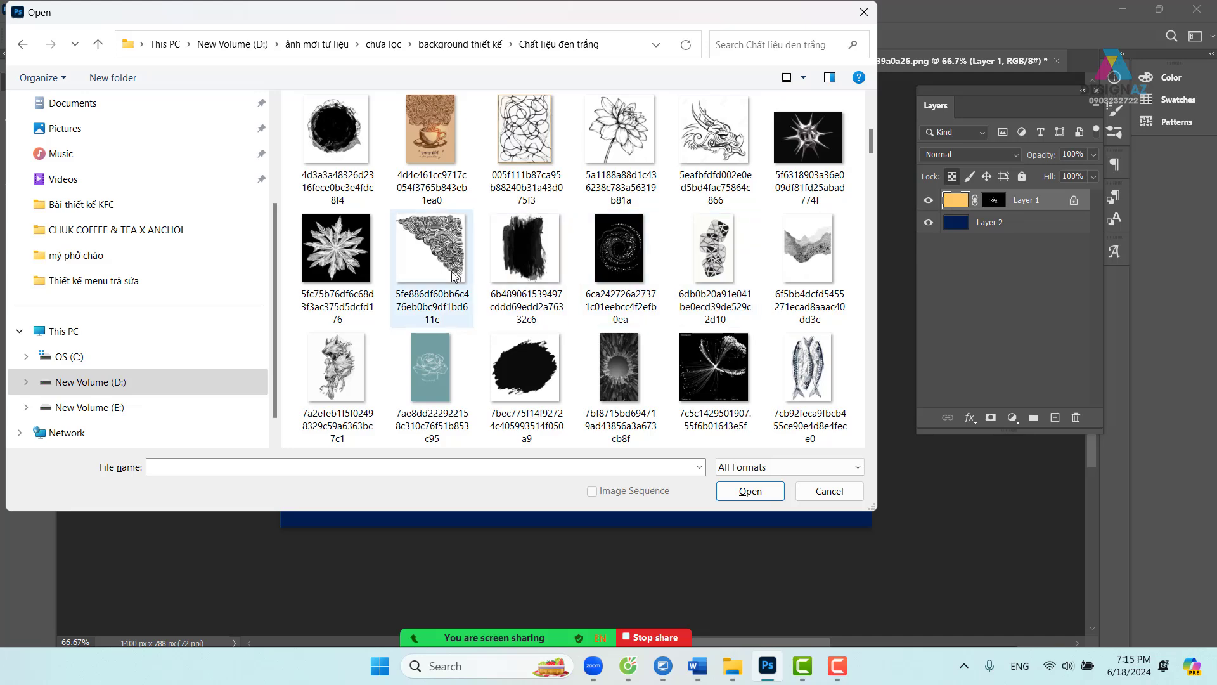
left_click(812, 369)
left_click(751, 491)
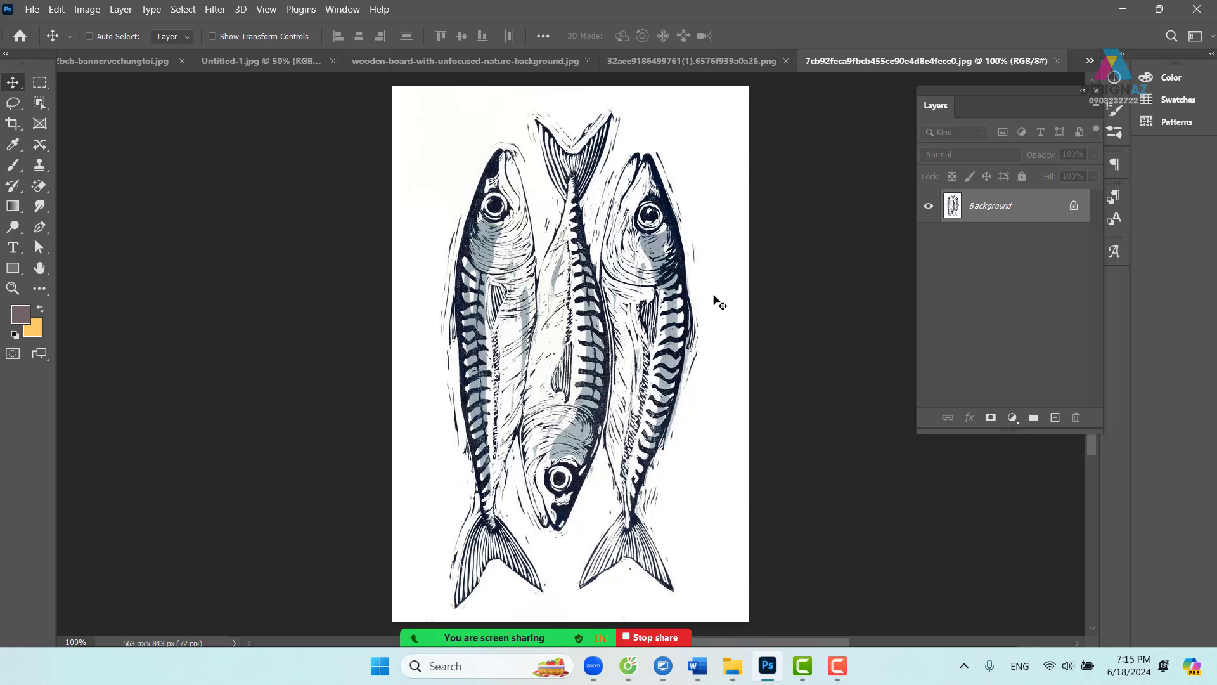
- Unlock the fish image's background as Layer 0 and add a white layer mask
left_click(1072, 207)
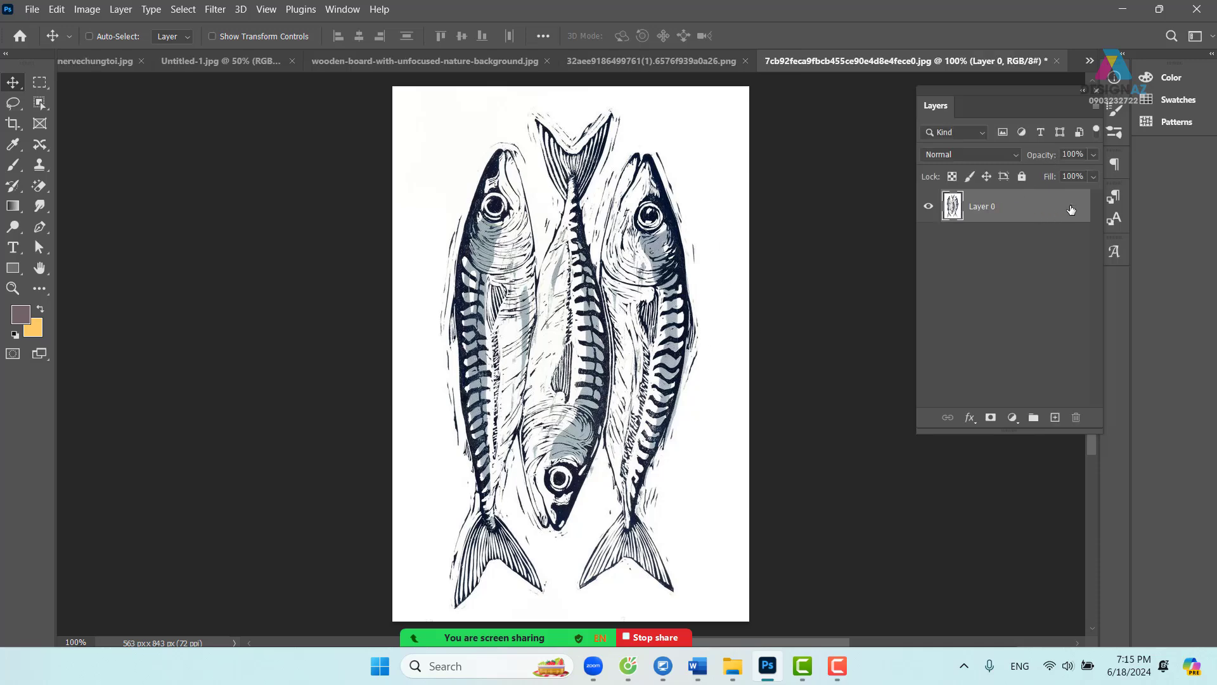
double_click(1037, 207)
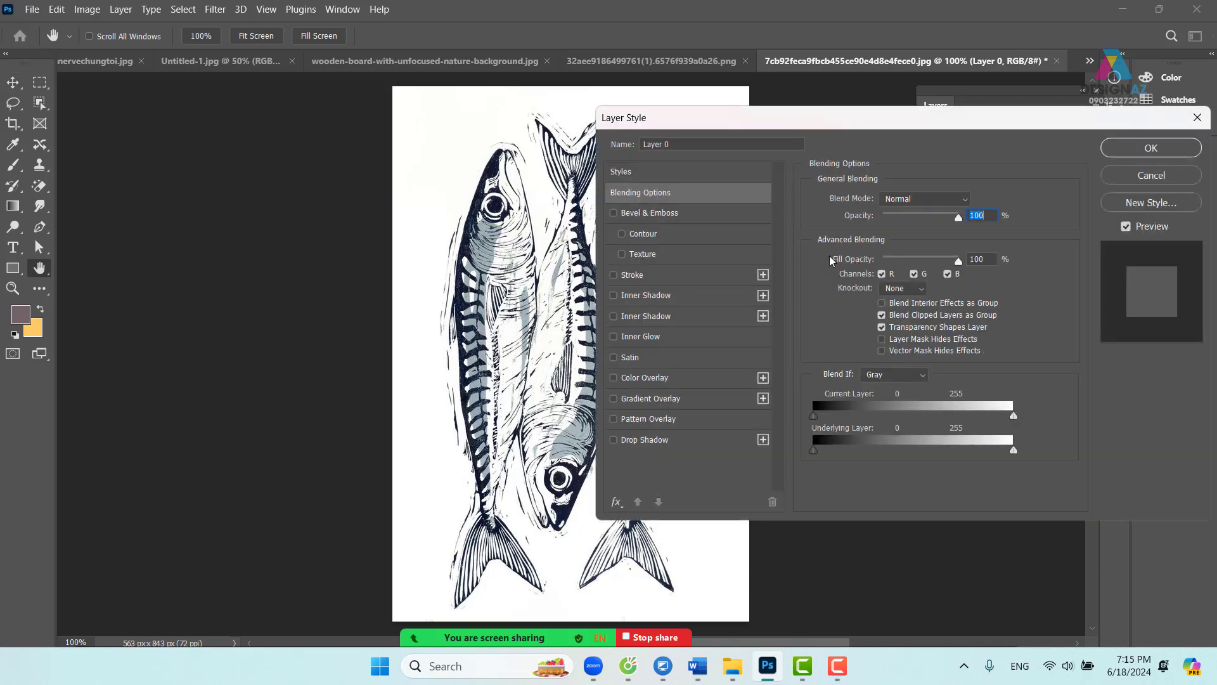
left_click(1151, 175)
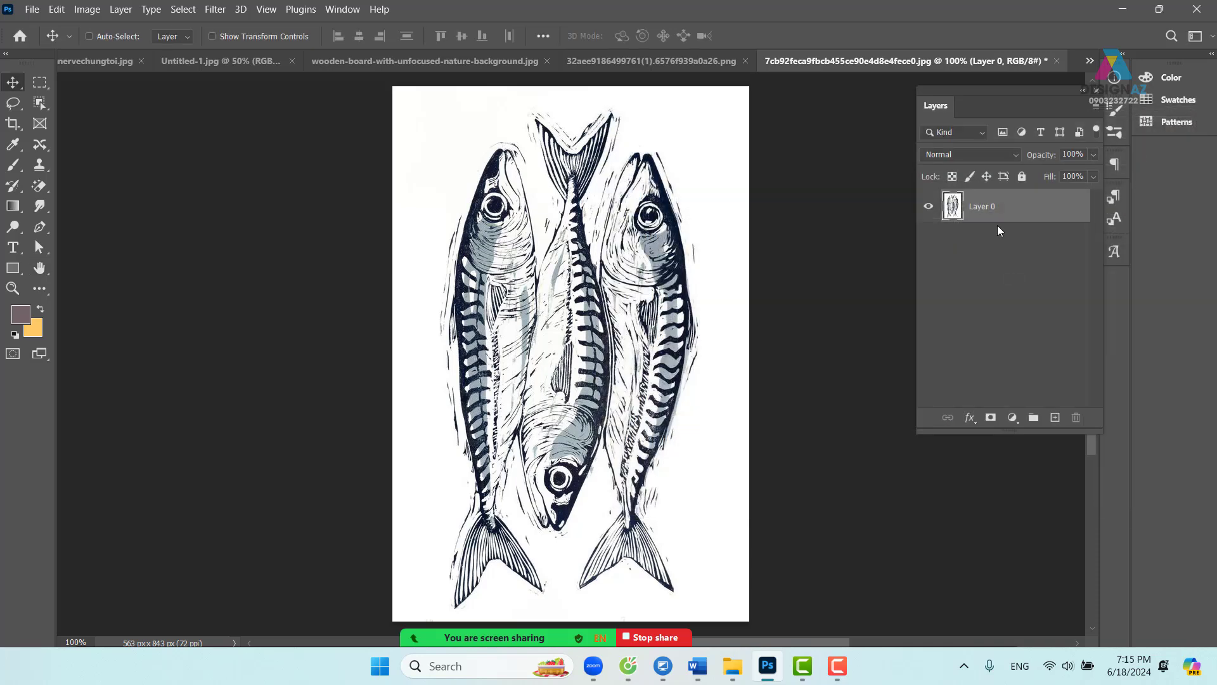
left_click(992, 419)
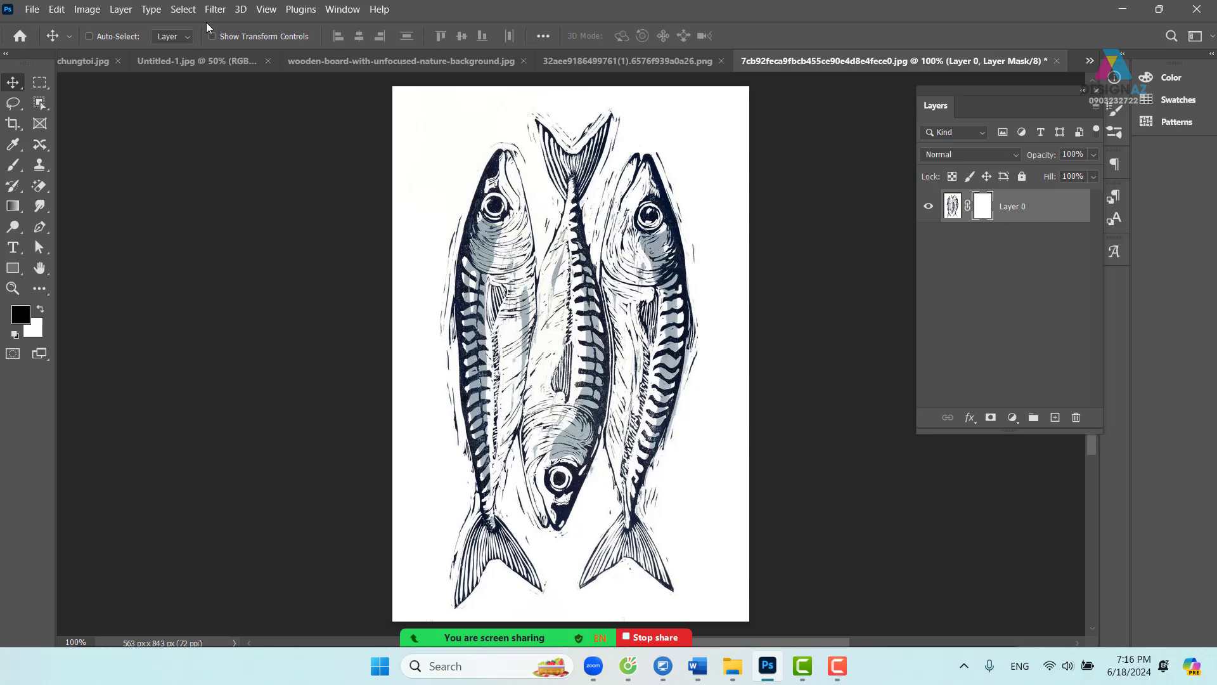
- Apply Image onto the mask with Multiply and Invert ticked
left_click(87, 10)
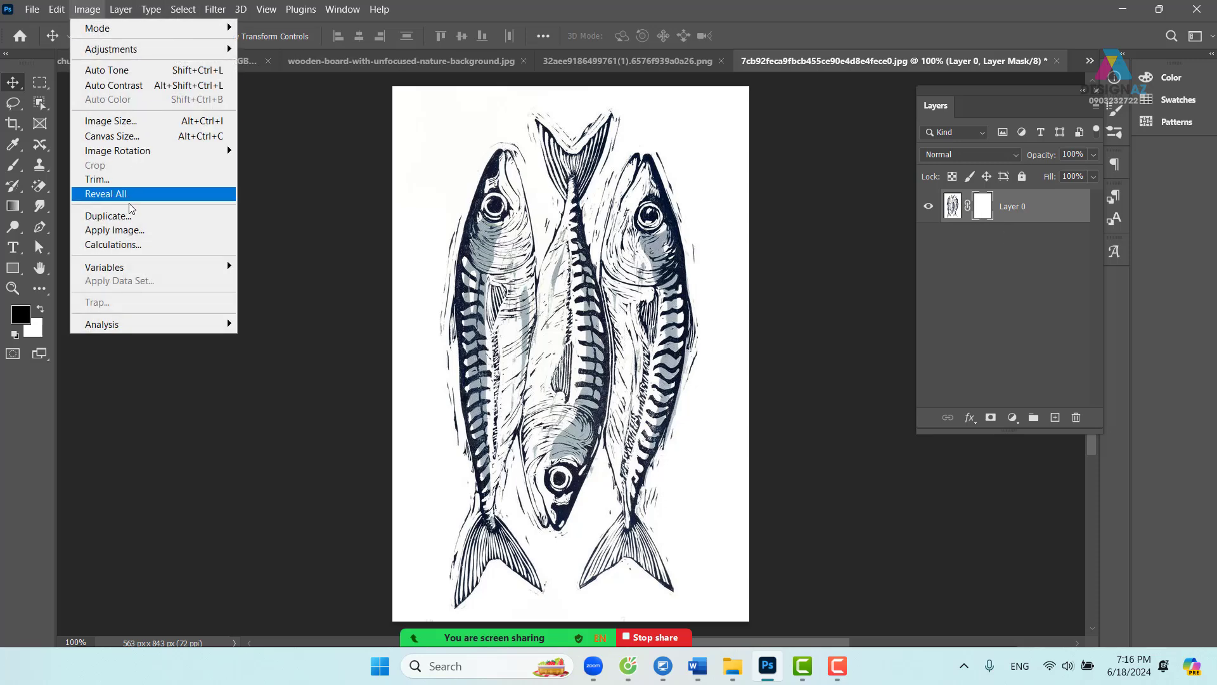
left_click(129, 231)
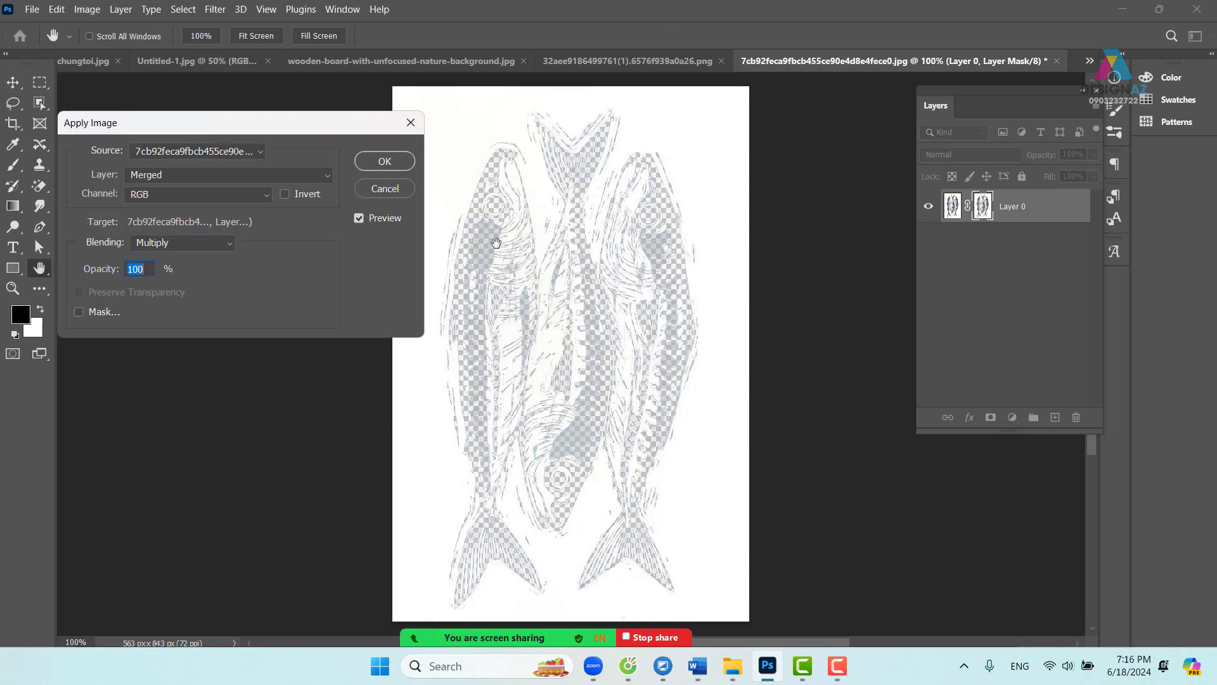
left_click(285, 194)
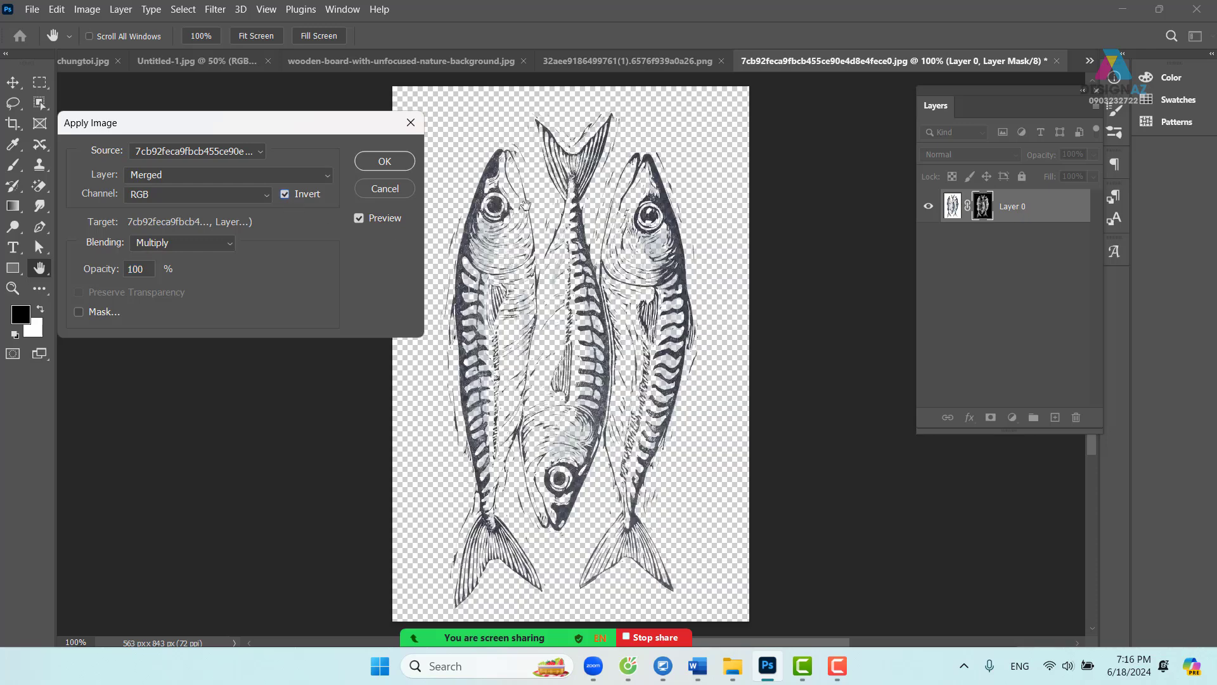
left_click(391, 162)
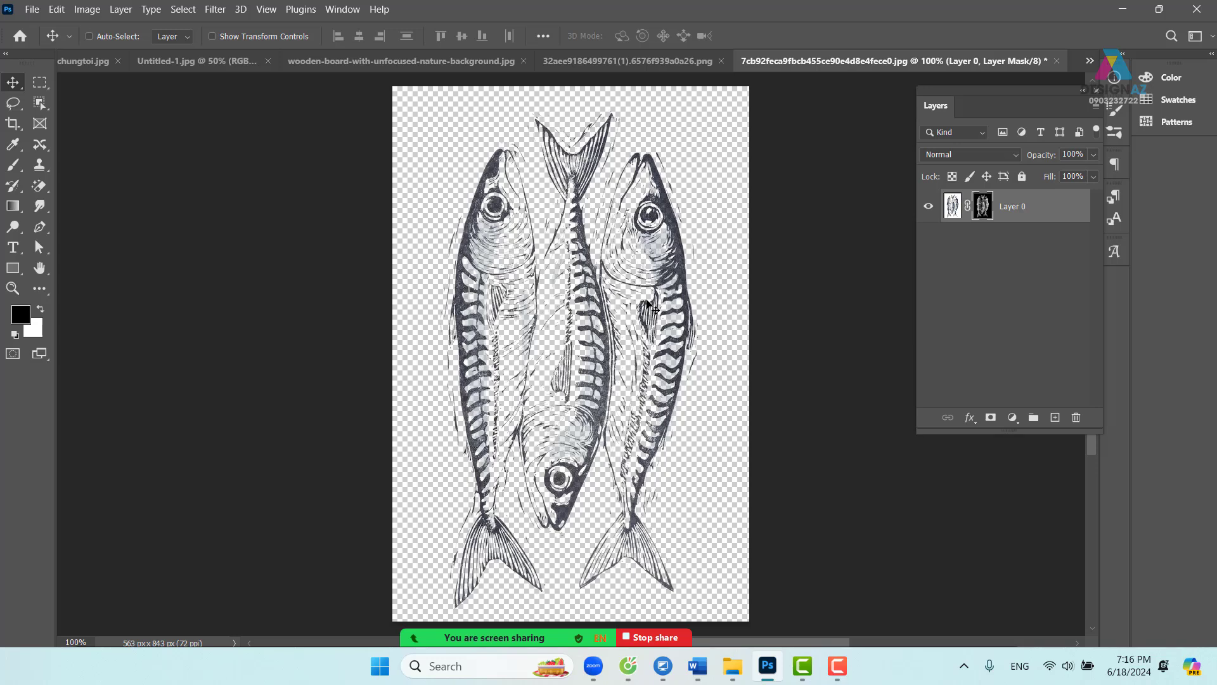
- Add a new layer filled yellow-orange and move it beneath the fish Layer 0
left_click(1056, 418)
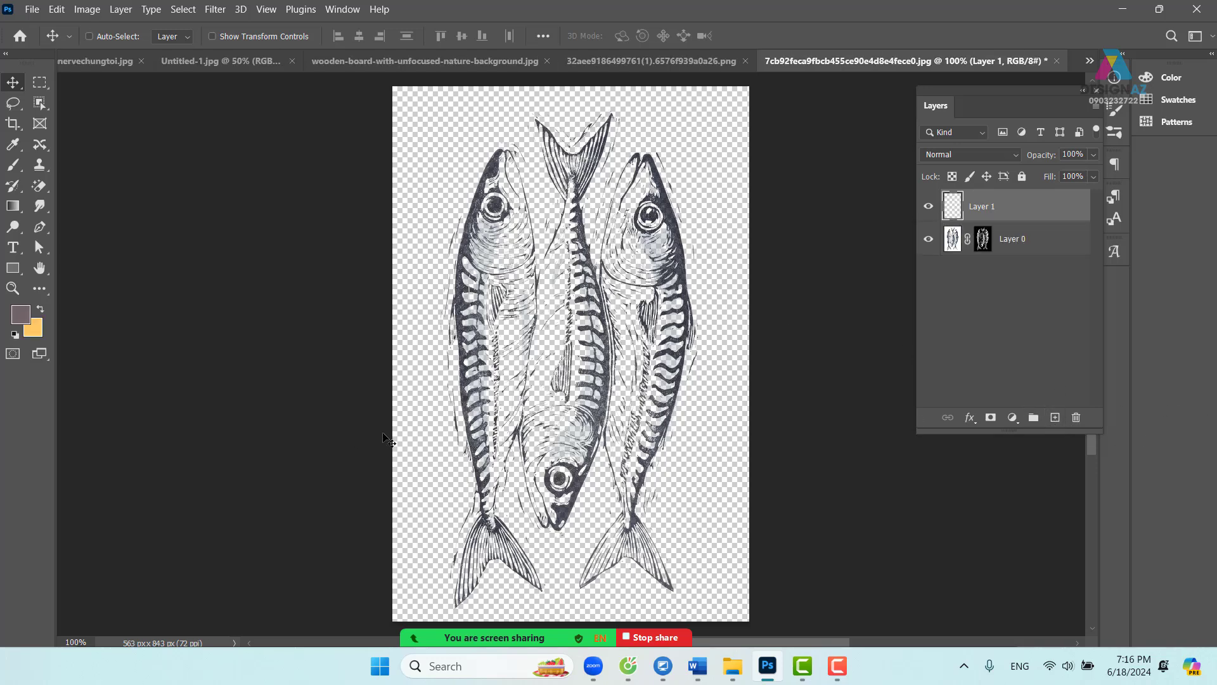
key("ctrl+BackSpace")
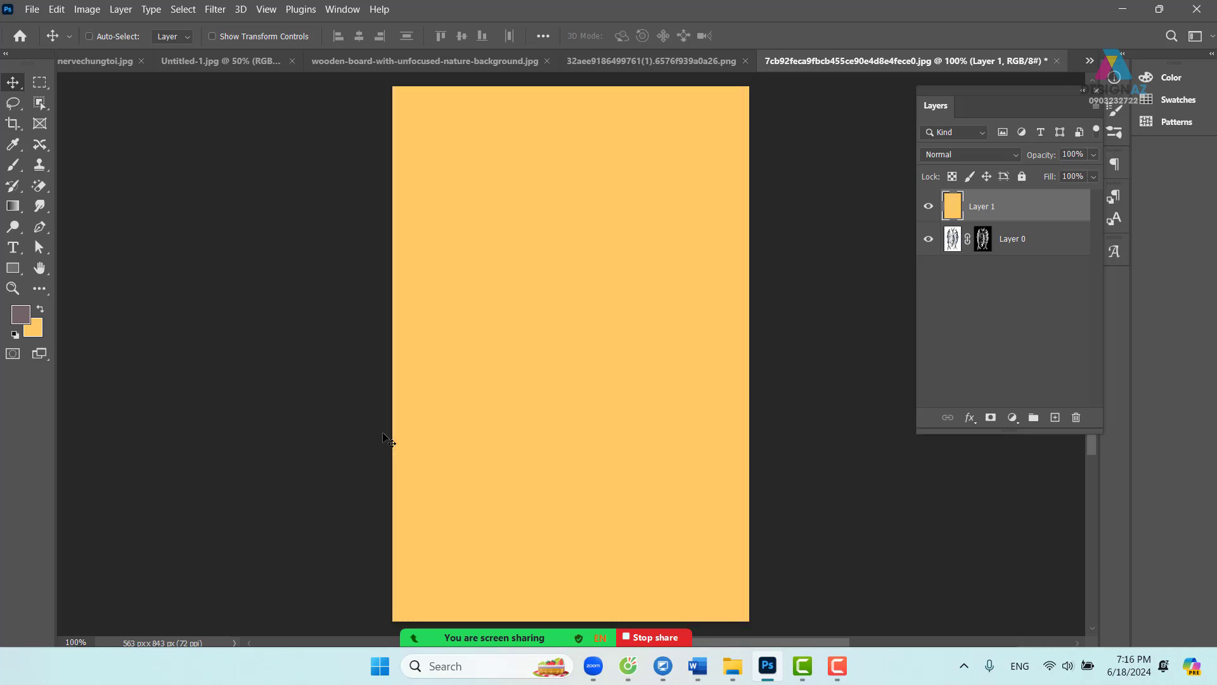
key("ctrl+bracketleft")
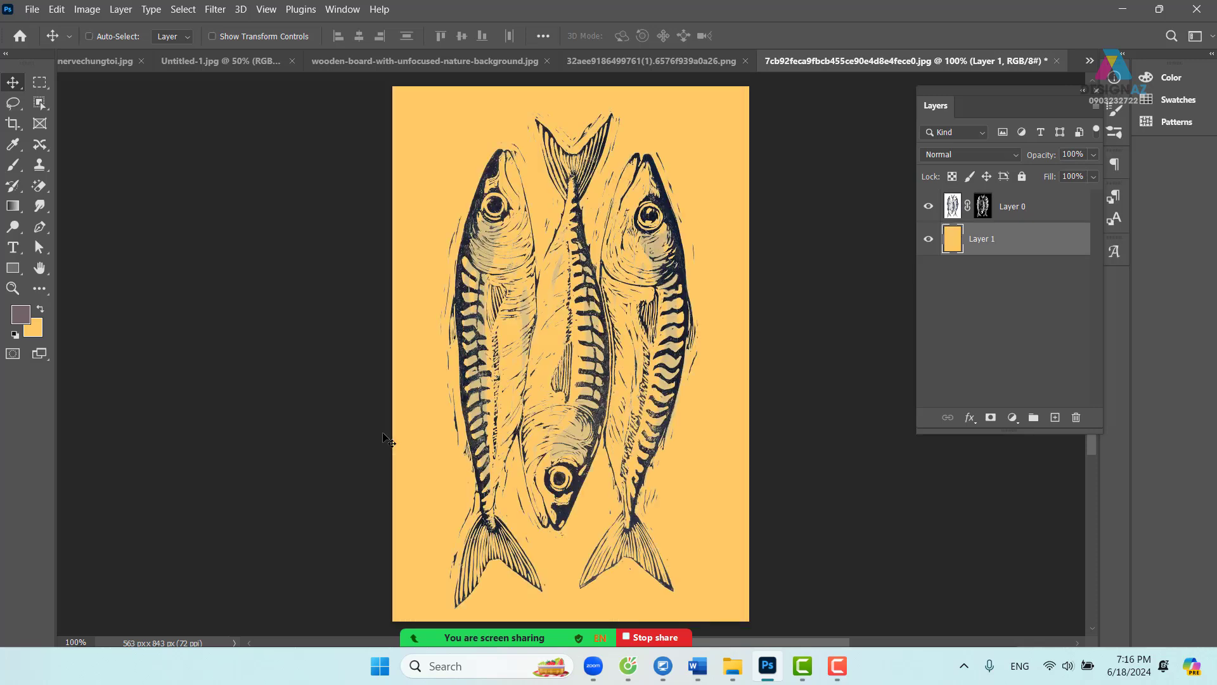
key("ctrl+plus")
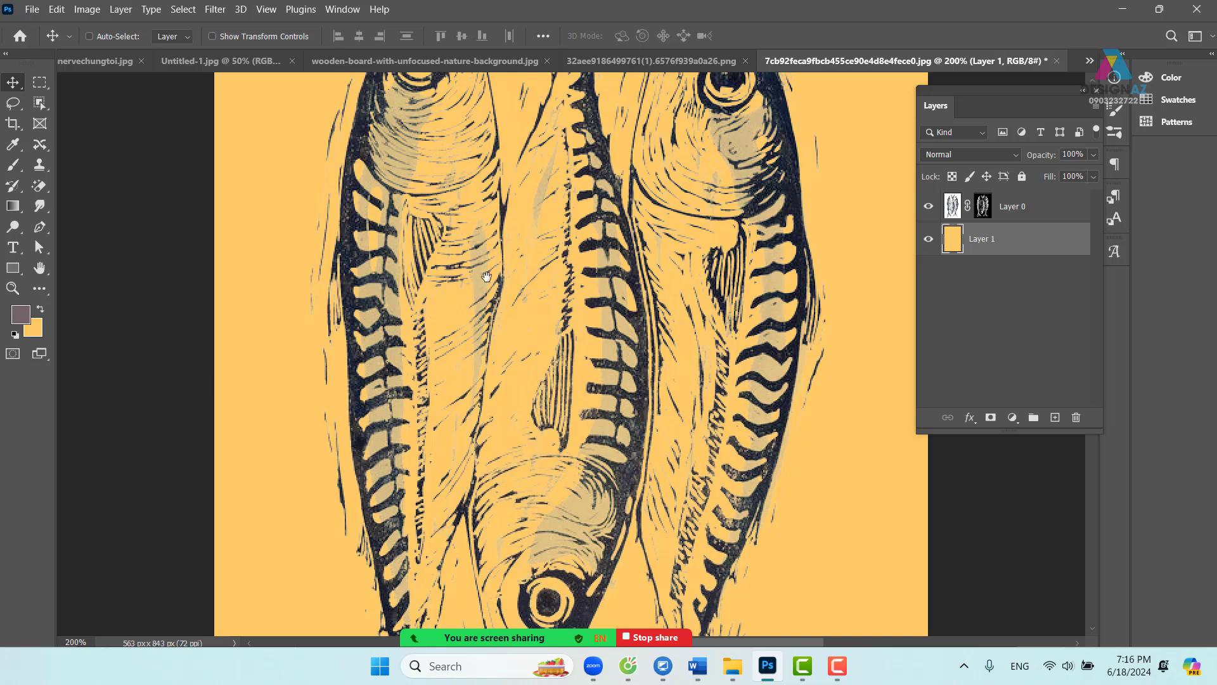
left_click_drag(487, 276, 467, 366)
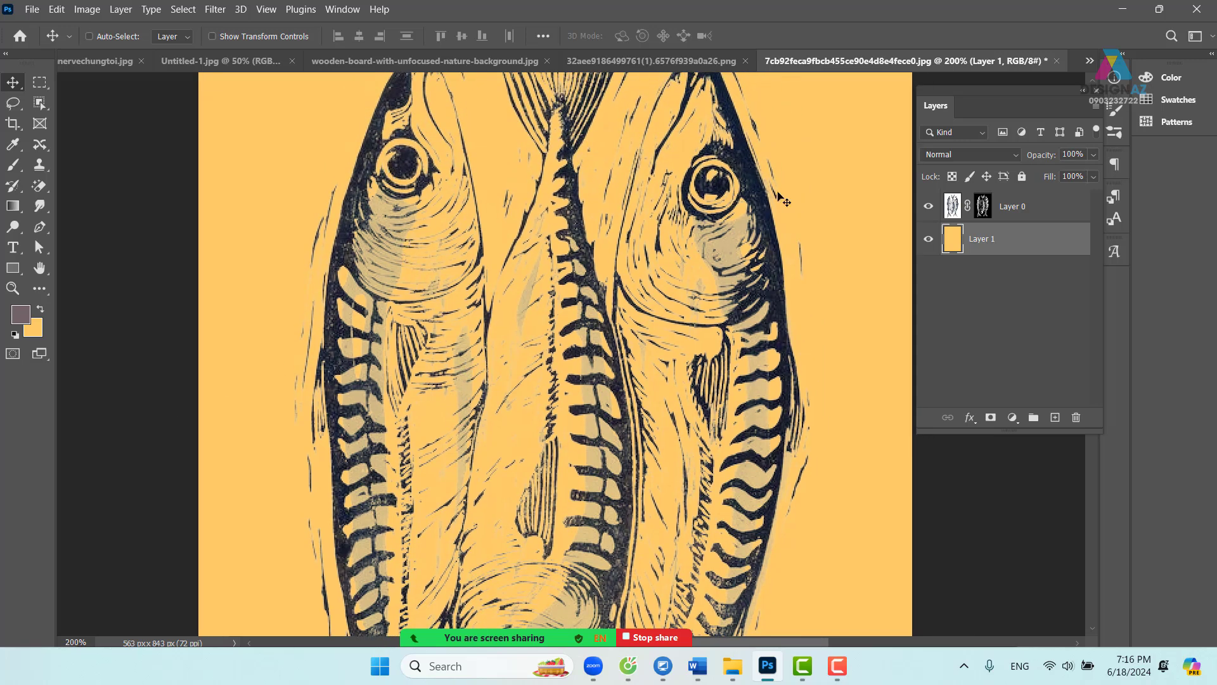
- Target Layer 0's mask and inspect the fish drawing at 200%
left_click(983, 207)
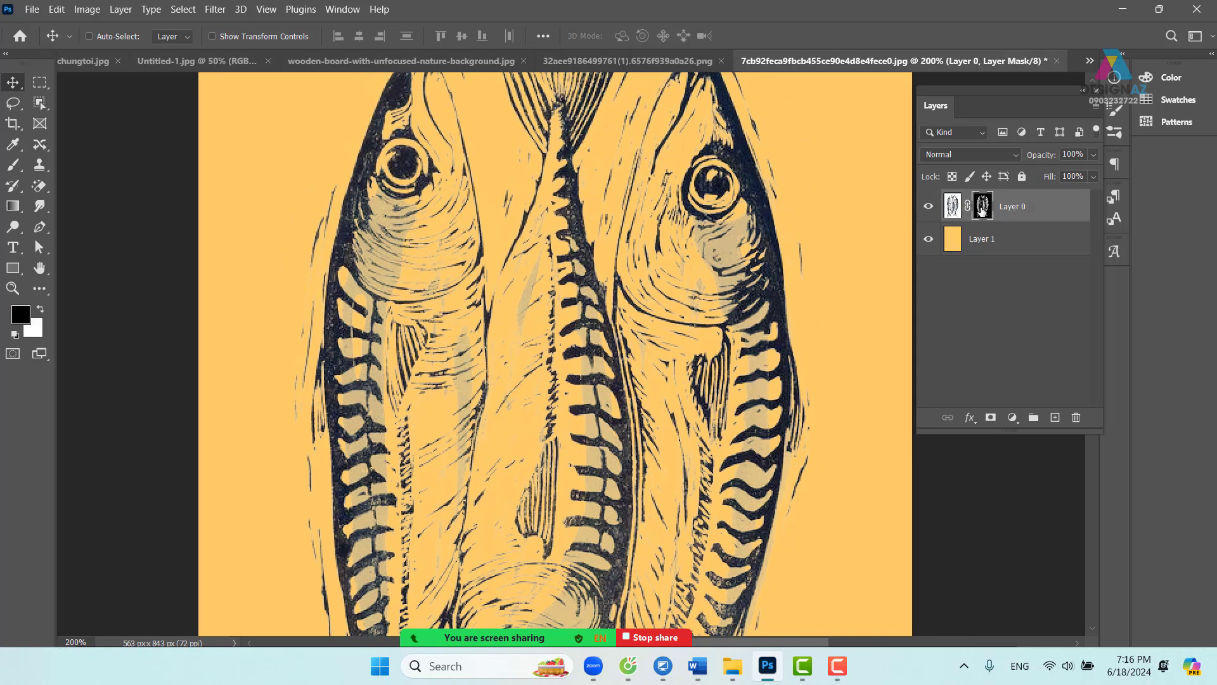
key("ctrl+0")
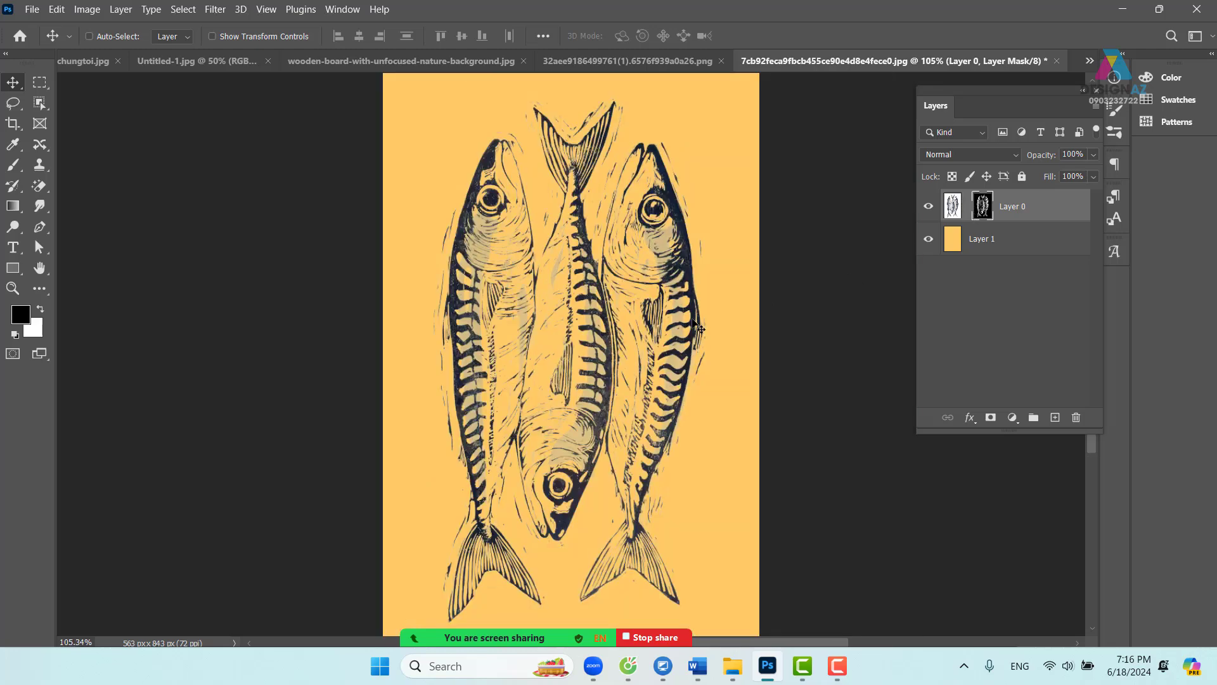
key("ctrl+plus")
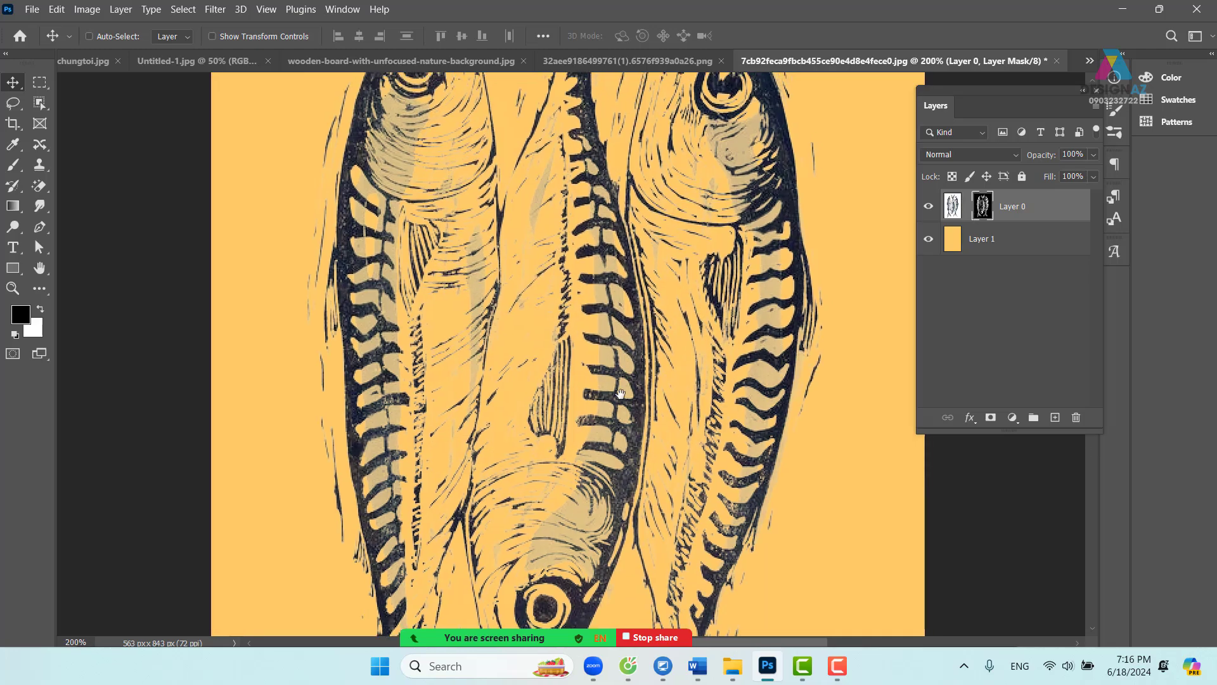
left_click_drag(642, 337, 608, 428)
key("ctrl+minus")
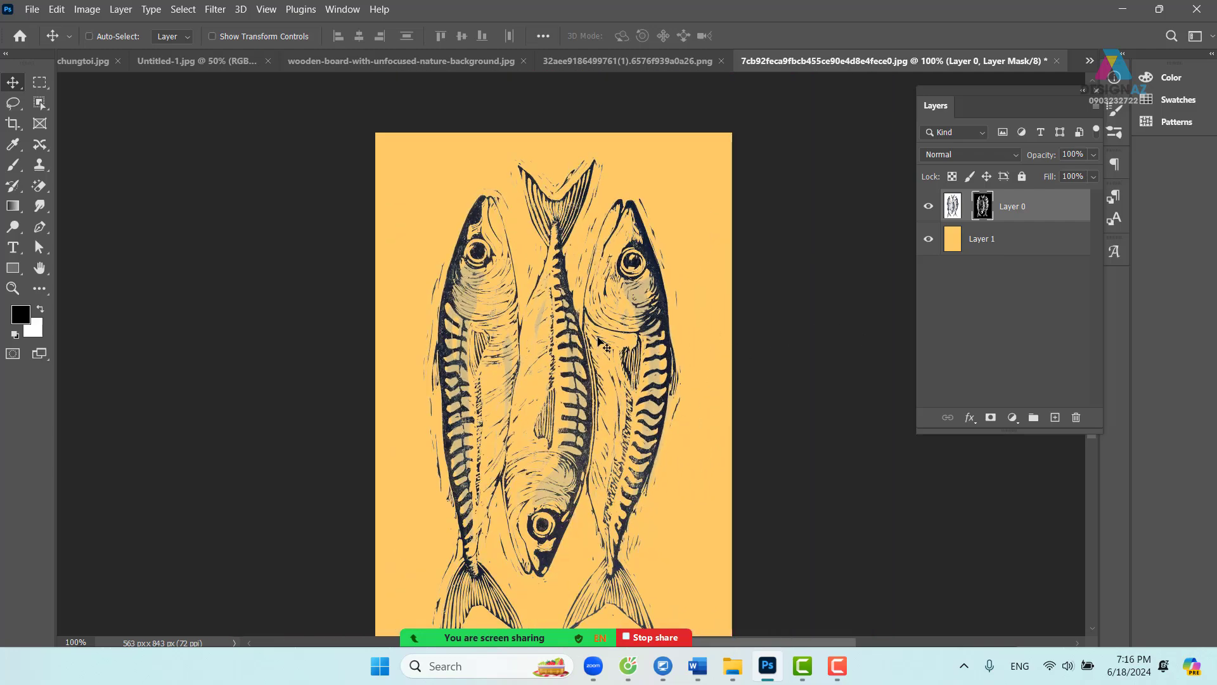
- Apply Levels with input values about 135 / 1.00 / 206 to the fish mask
key("ctrl+l")
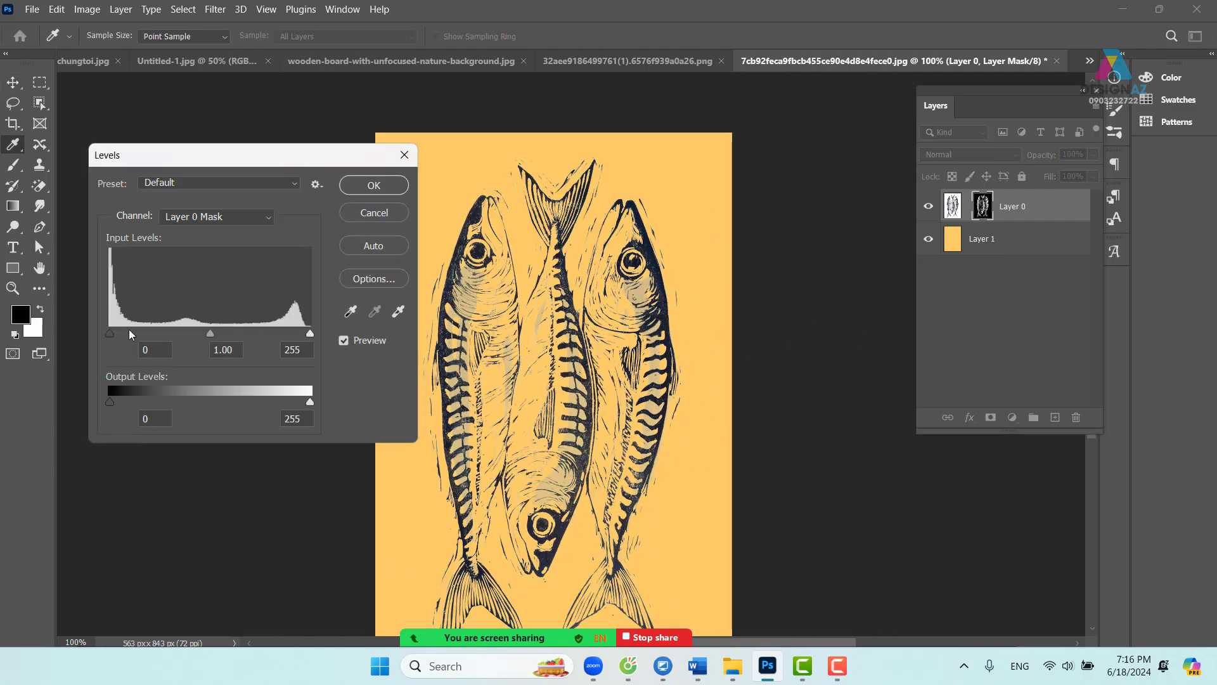
left_click_drag(111, 334, 197, 335)
left_click_drag(313, 336, 273, 336)
left_click_drag(195, 336, 211, 337)
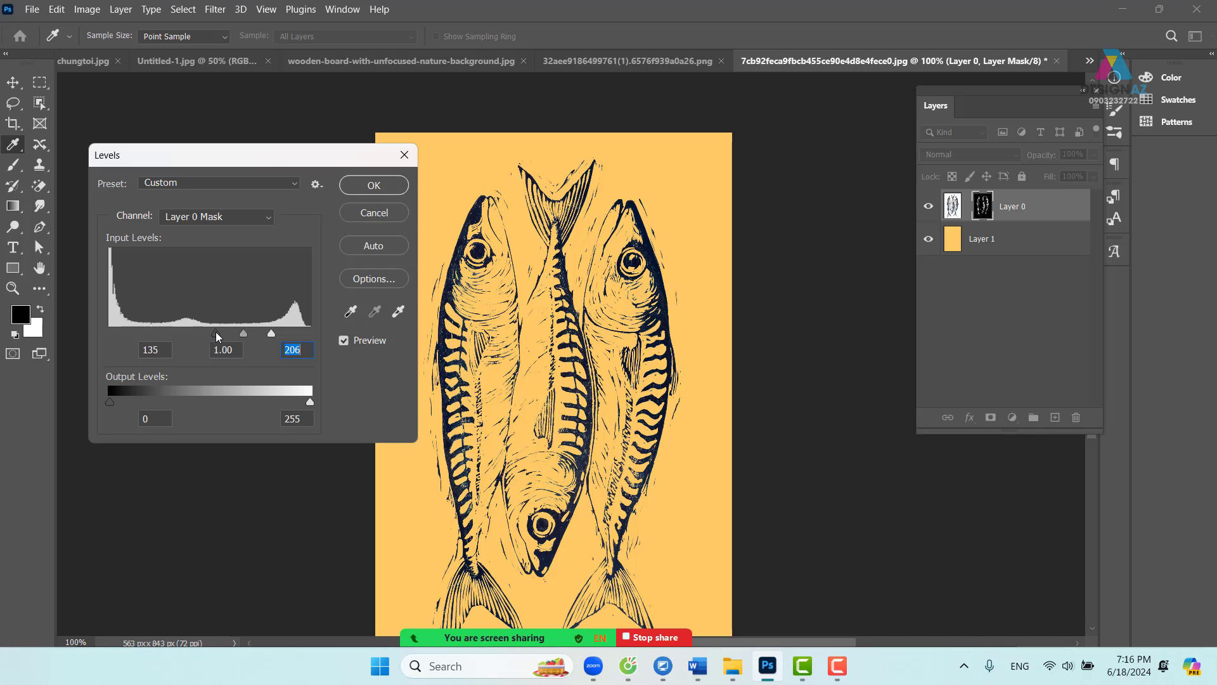
left_click(374, 186)
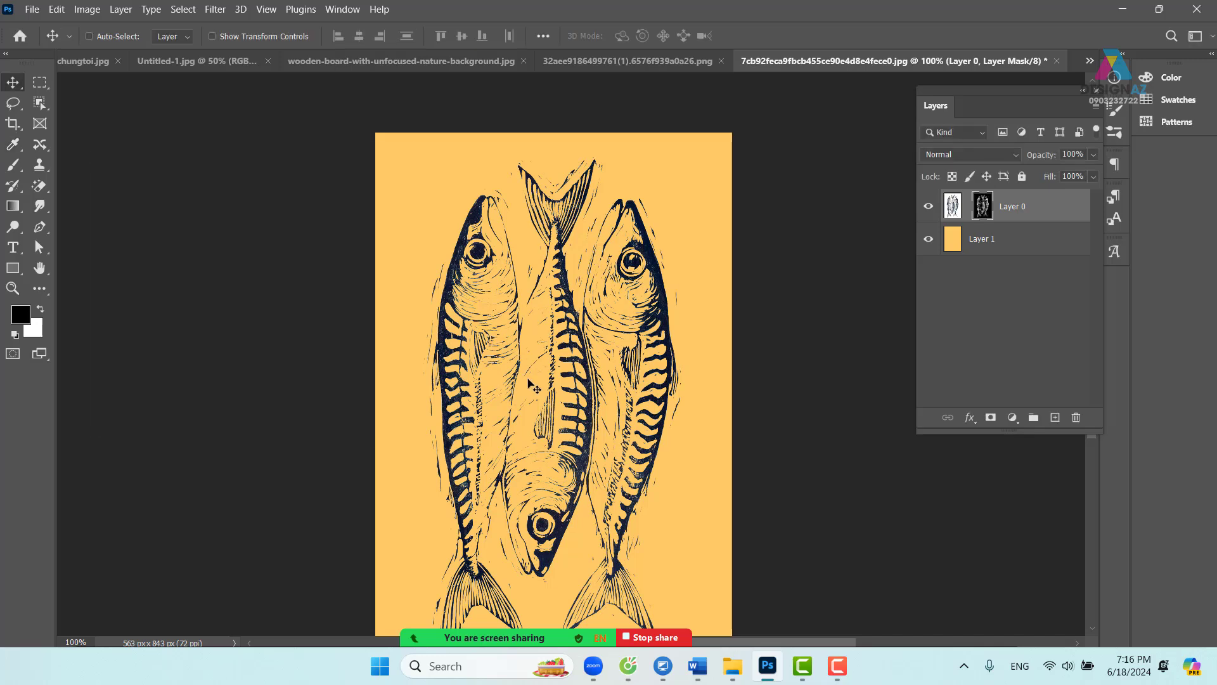
- Check the cleaned lines up close, then target Layer 0's image thumbnail
key("ctrl+plus")
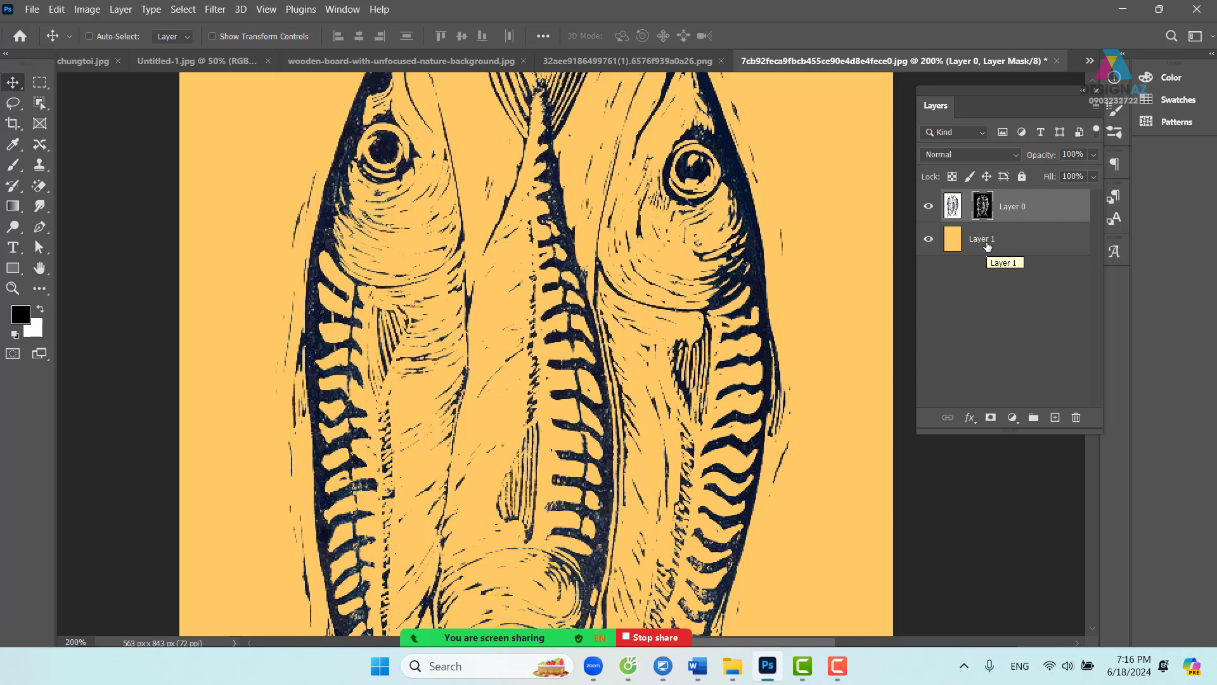
left_click(952, 213)
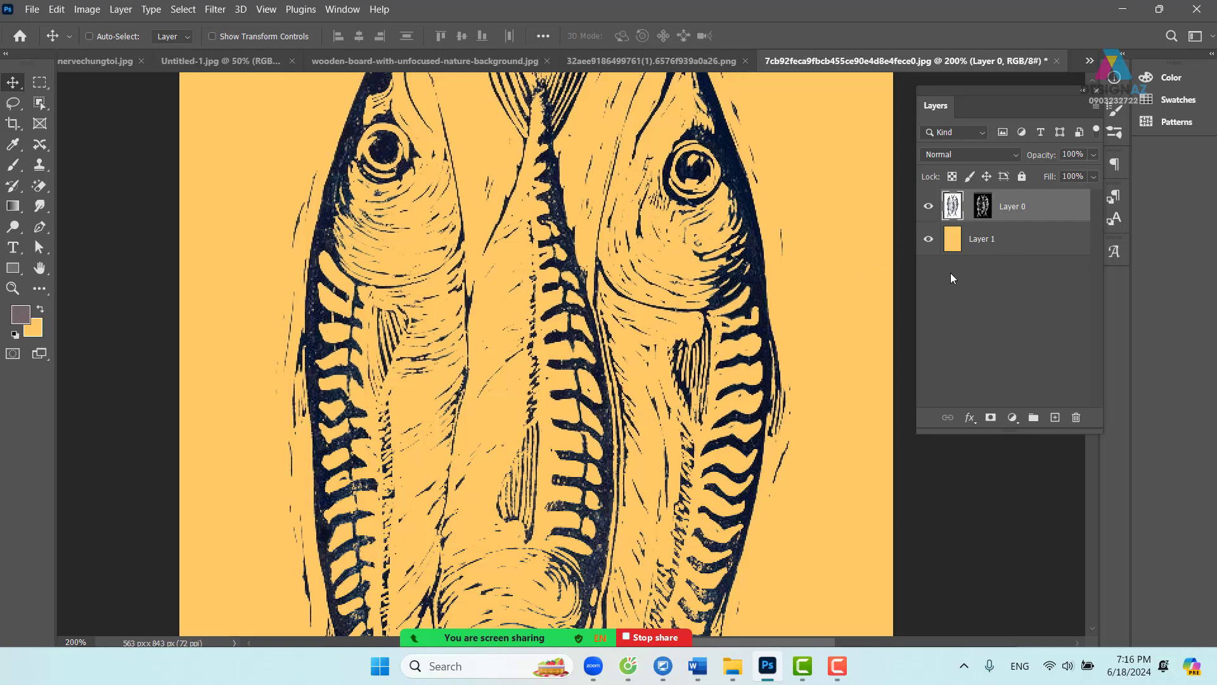
key("ctrl+minus")
key("ctrl+minus")
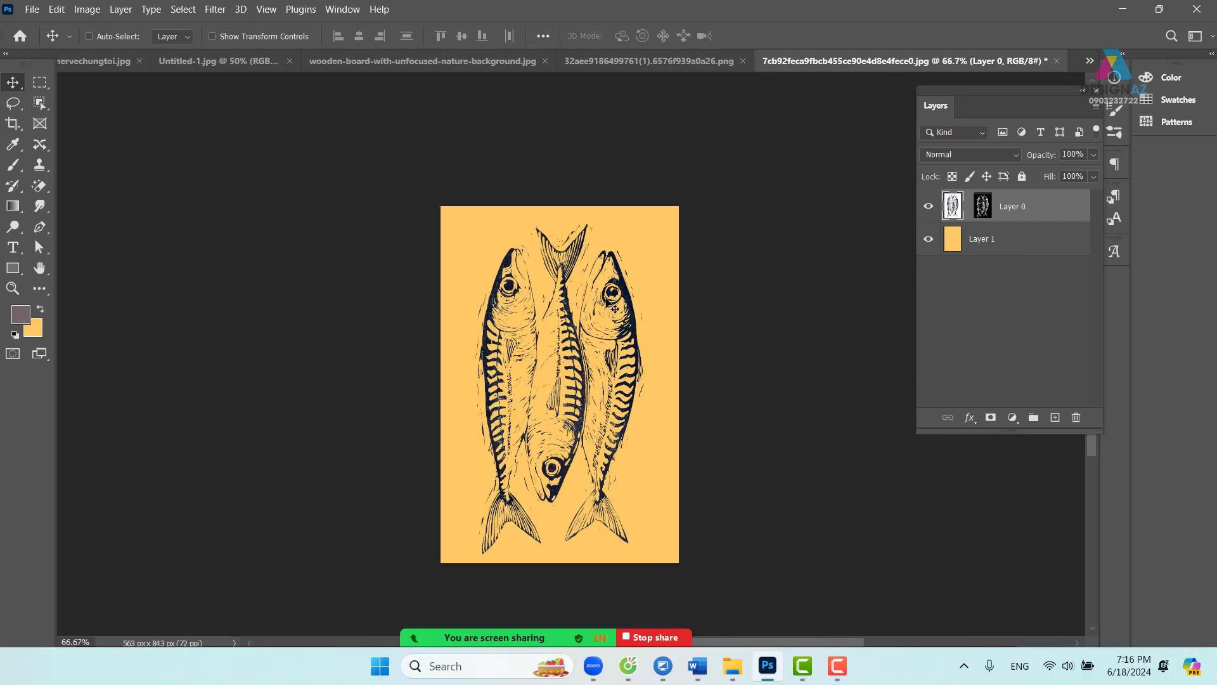
- Undo an accidental shift of the fish and look through the open documents
mouse_move(607, 300)
left_mouse_down()
mouse_move(591, 288)
mouse_move(619, 286)
left_mouse_up()
key("ctrl+z")
left_click(194, 64)
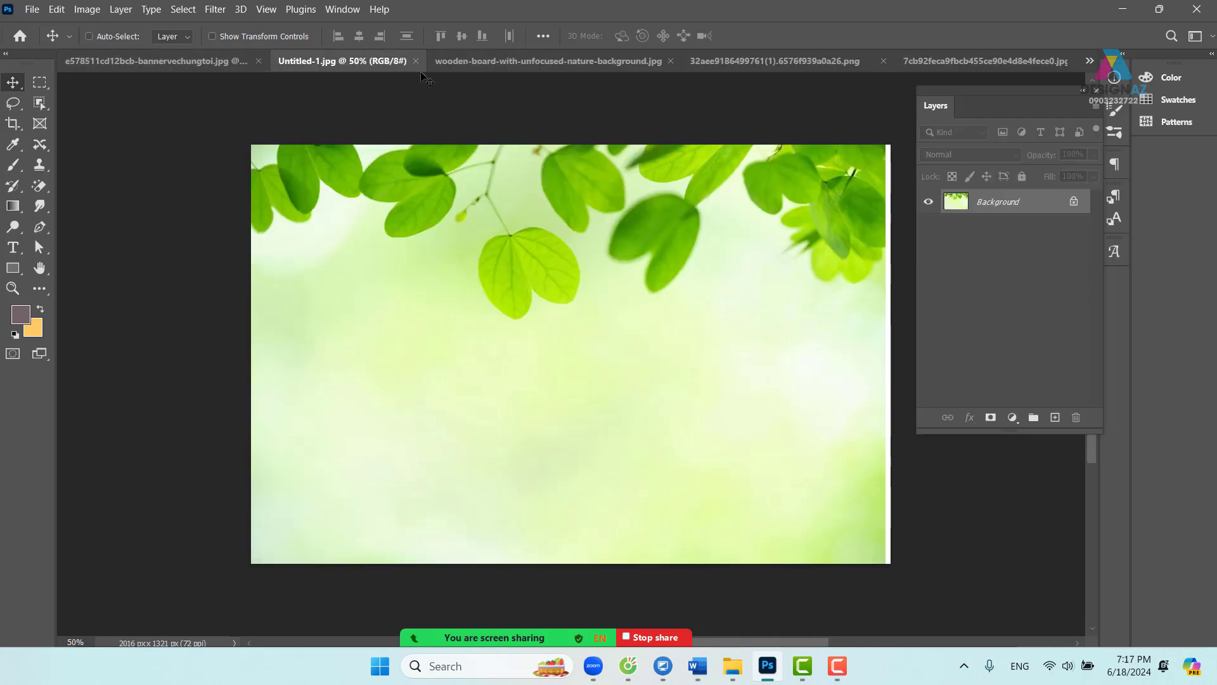
left_click(488, 61)
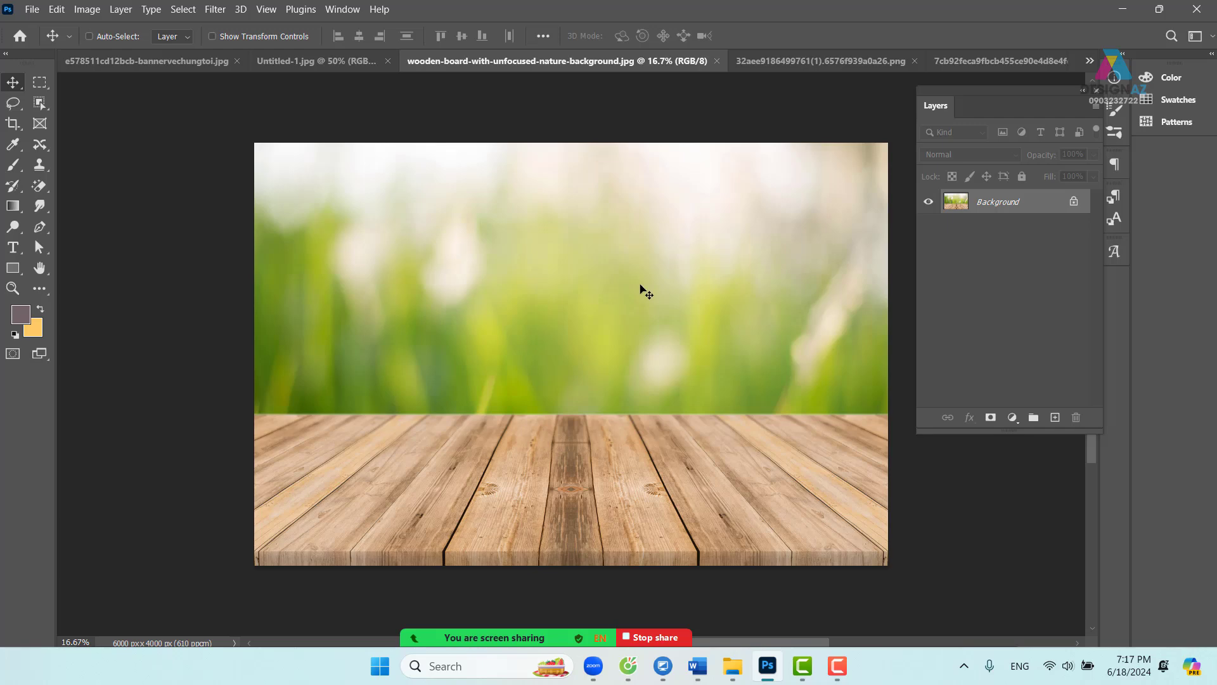
left_click(831, 60)
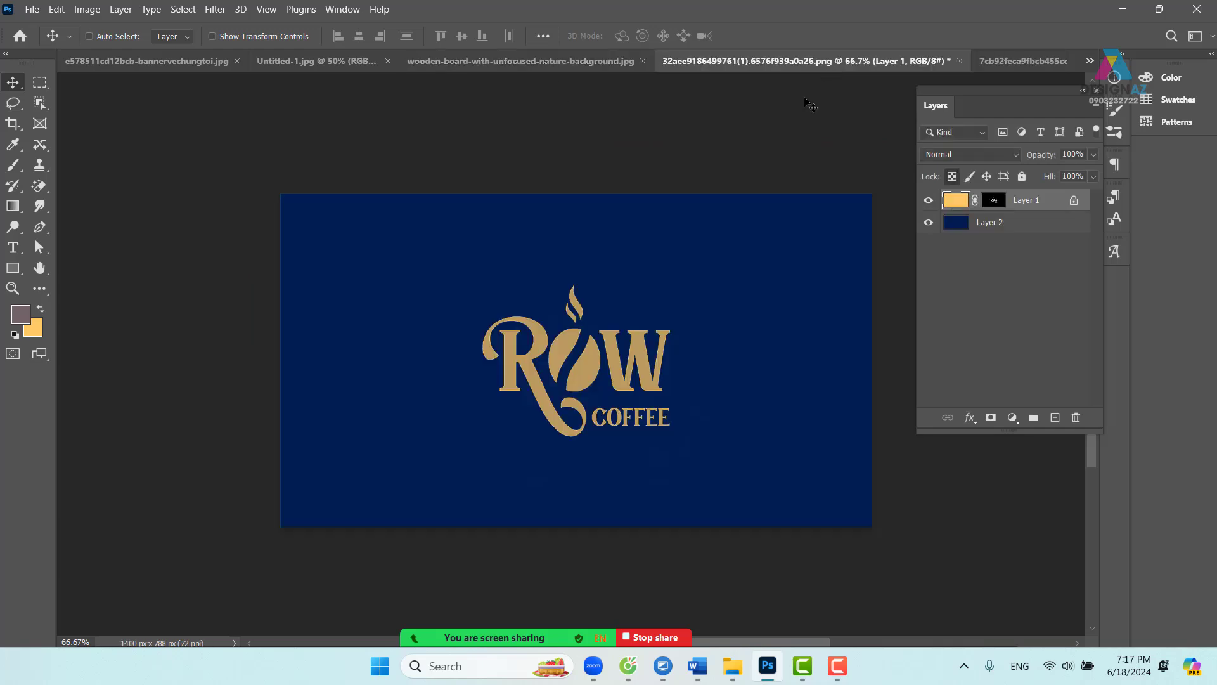
left_click(991, 59)
- Drag the fish into the wooden-board photo, then undo the attempt and remove that layer
left_click_drag(609, 306, 404, 65)
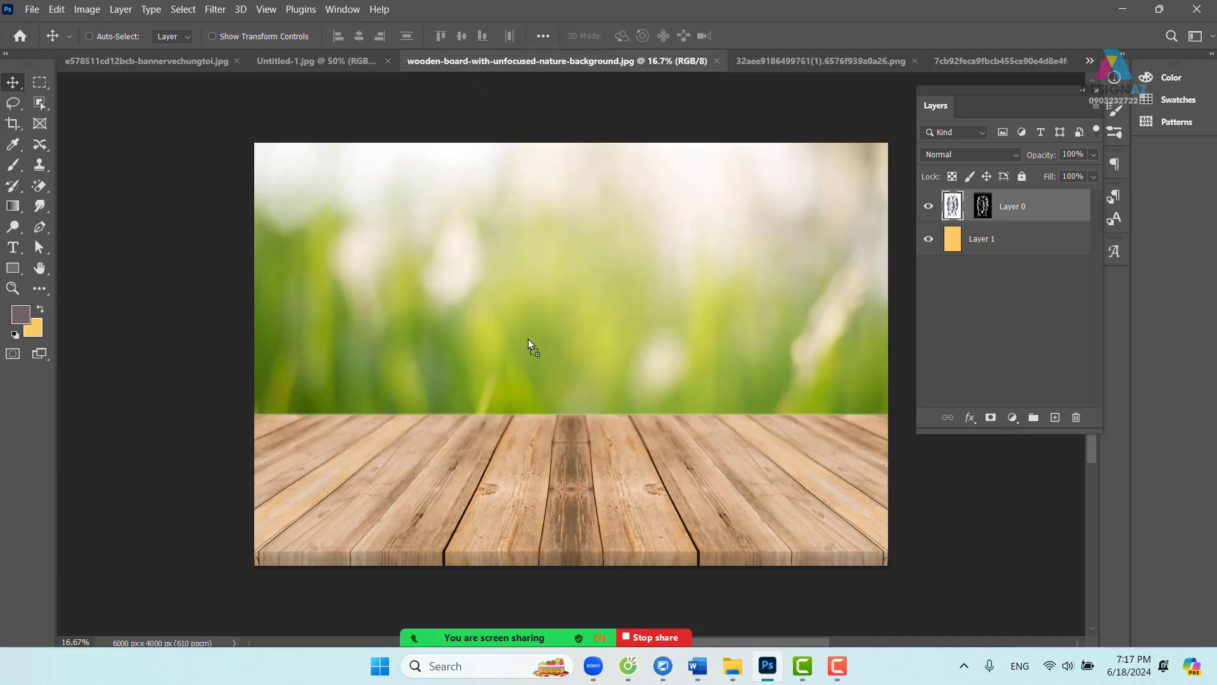
left_click_drag(529, 340, 530, 341)
left_click_drag(562, 380, 613, 461)
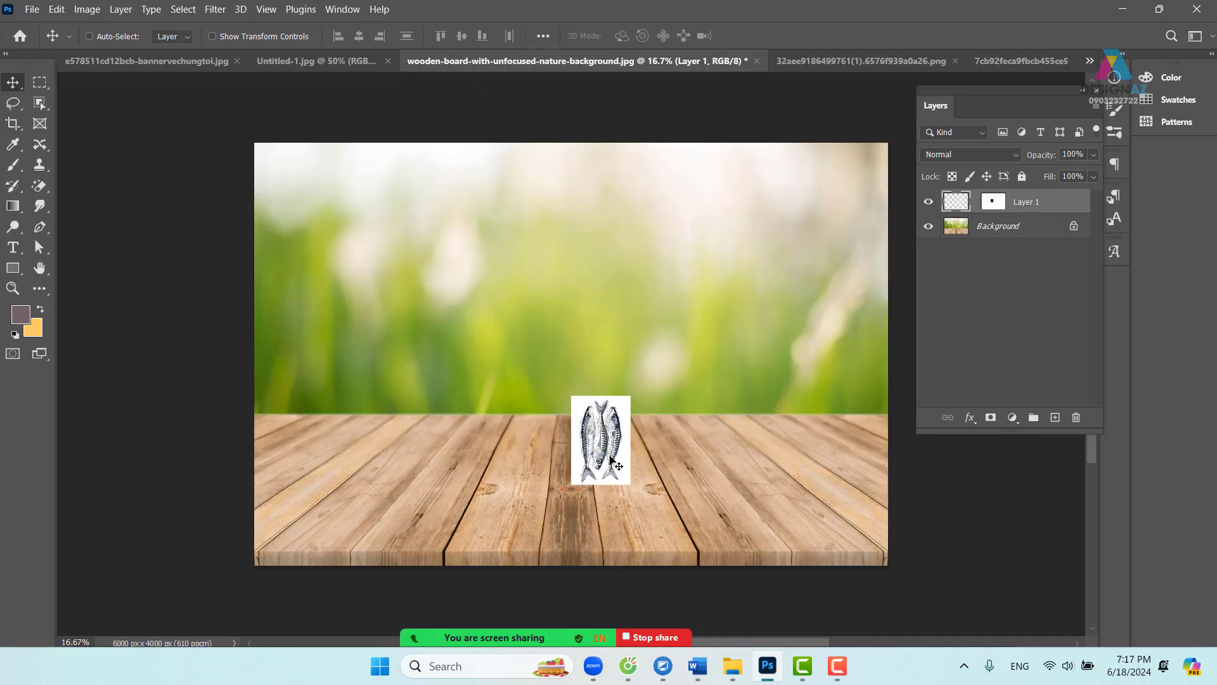
key("ctrl+z")
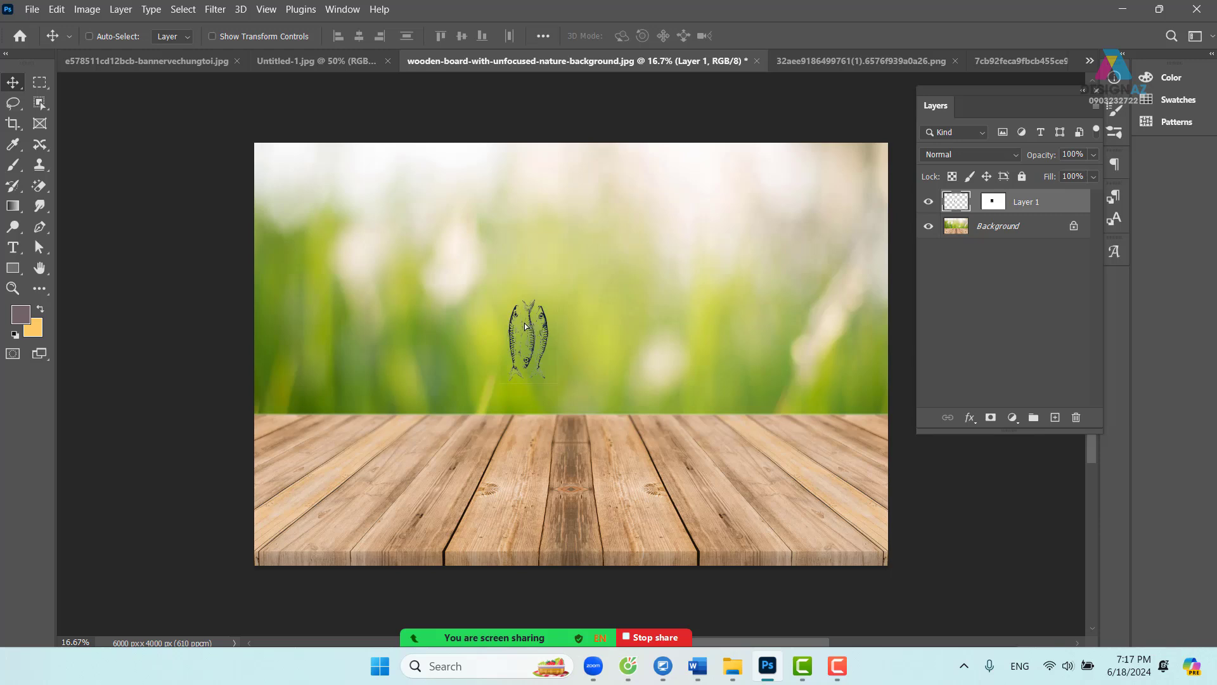
left_click_drag(525, 326, 345, 463)
key("ctrl+z")
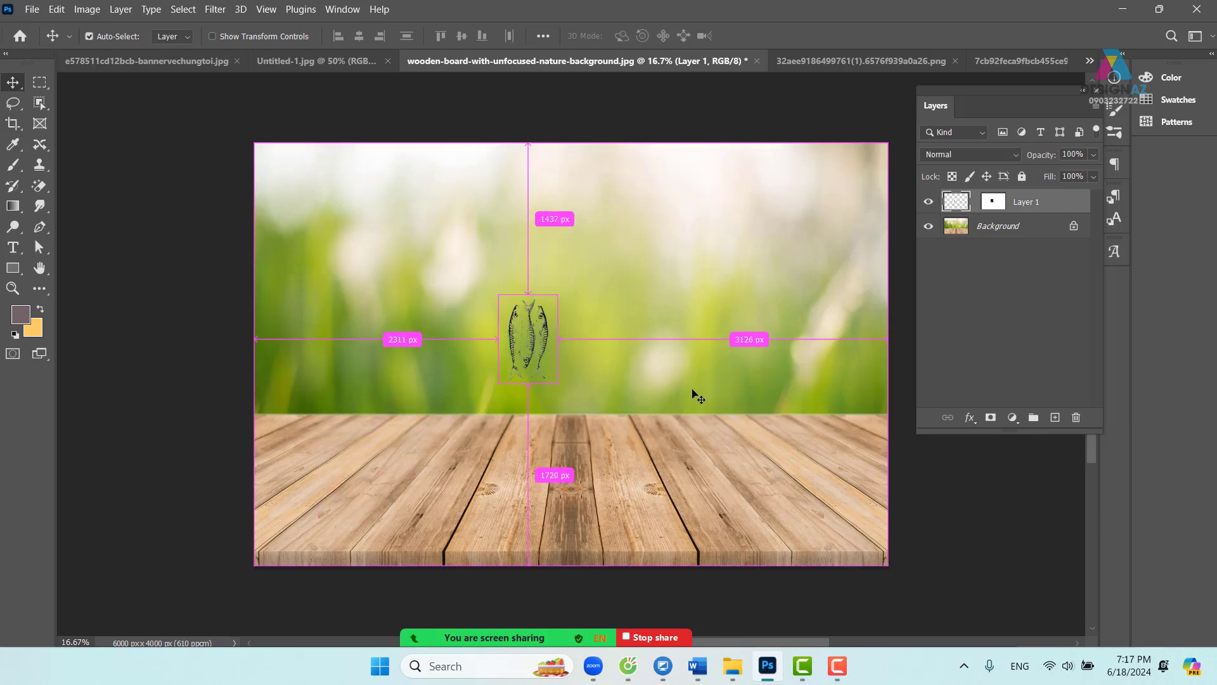
key("ctrl+z")
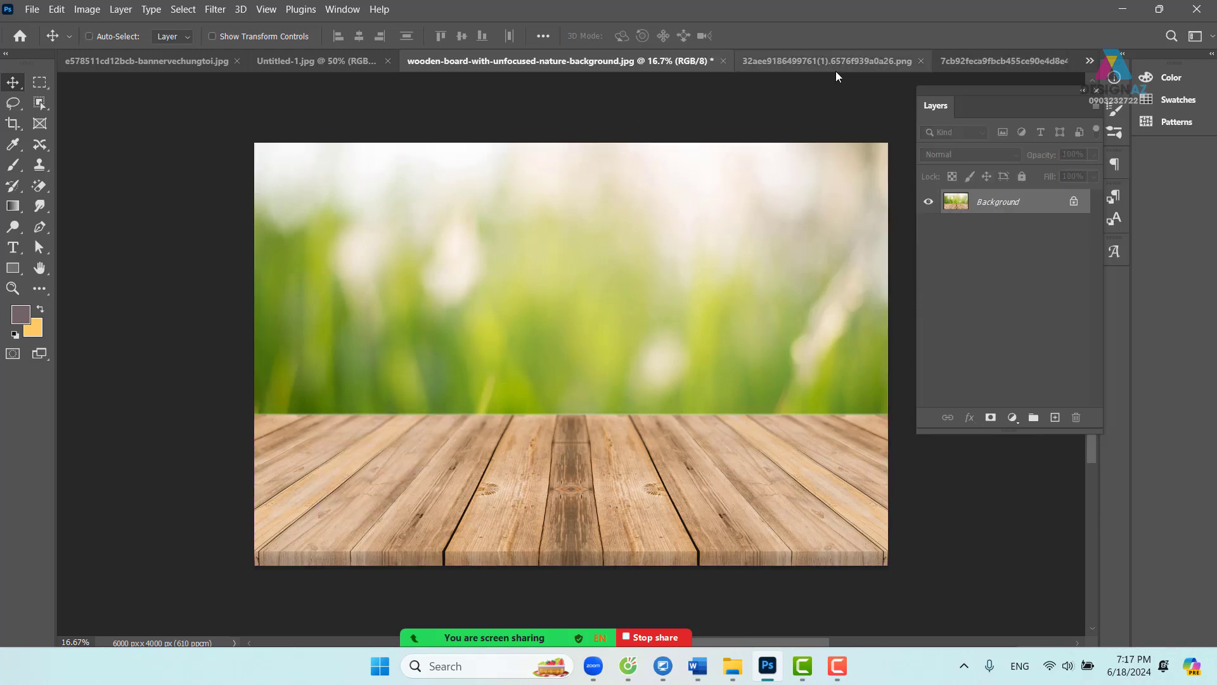
- In the fish poster, merge Layer 0 with a new empty layer into one plain layer
left_click(1021, 61)
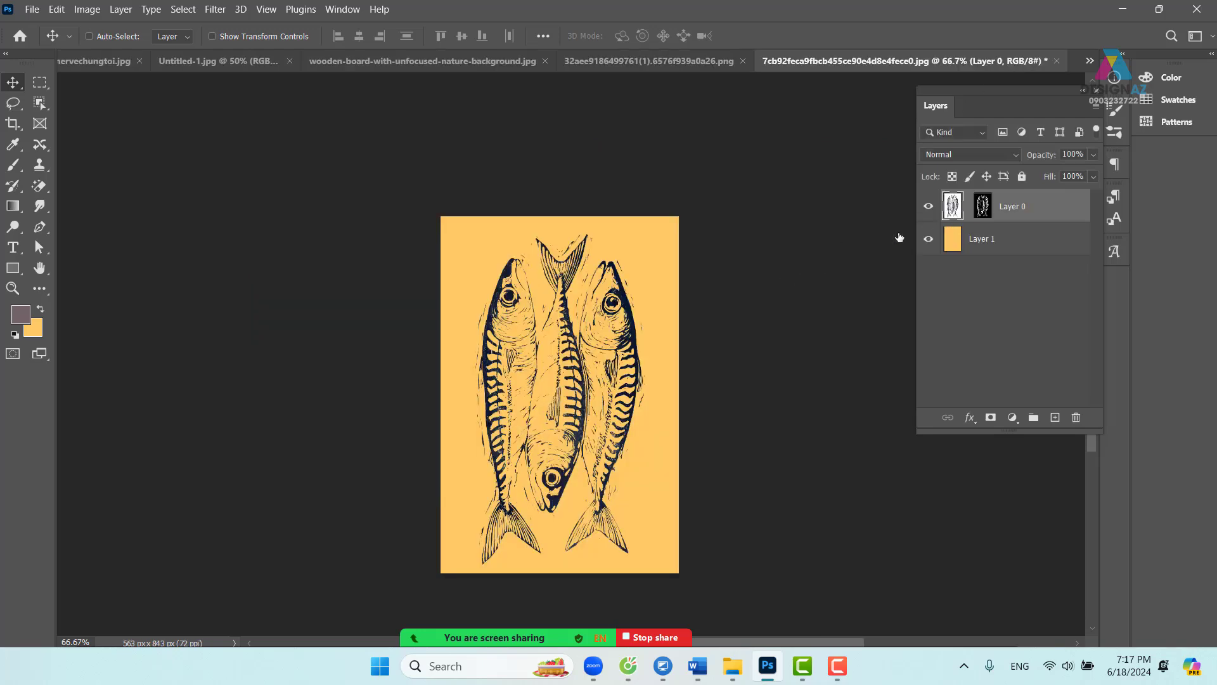
left_click_drag(623, 306, 653, 281)
key("ctrl+z")
left_click(1055, 417)
left_click(1049, 246, "shift")
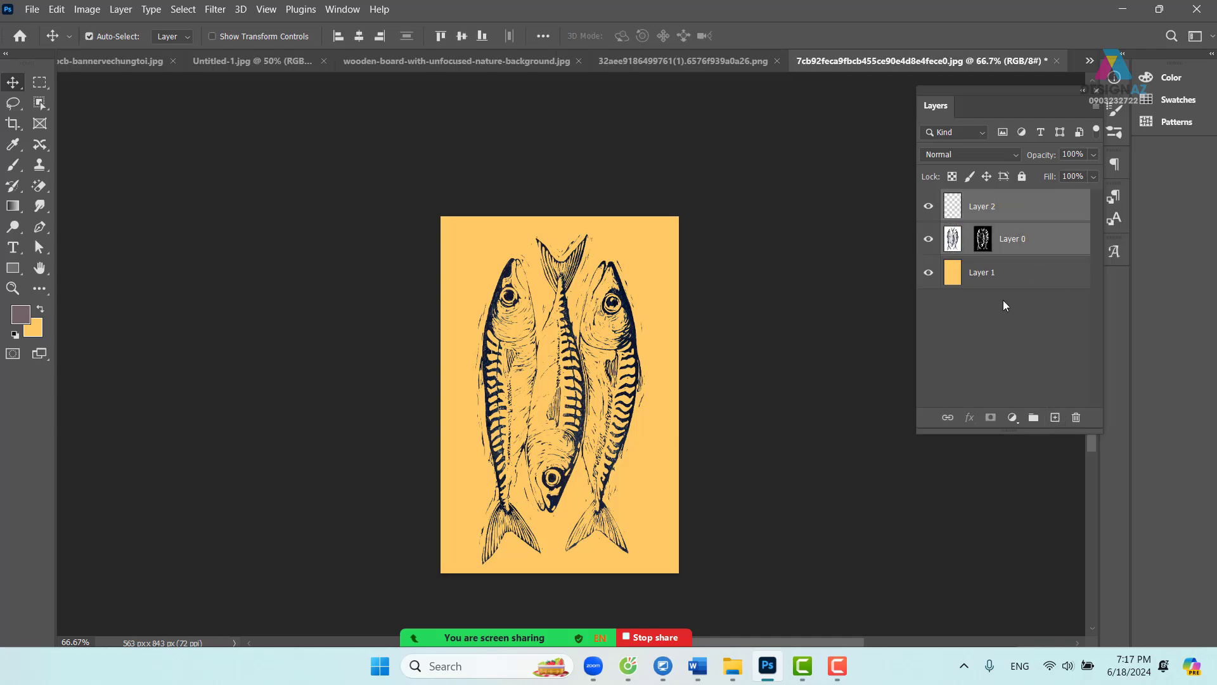
key("ctrl+e")
- Drag the merged fish onto the wooden-board photo as a new layer
left_click_drag(583, 383, 497, 70)
key("ctrl+z")
left_click_drag(526, 237, 546, 337)
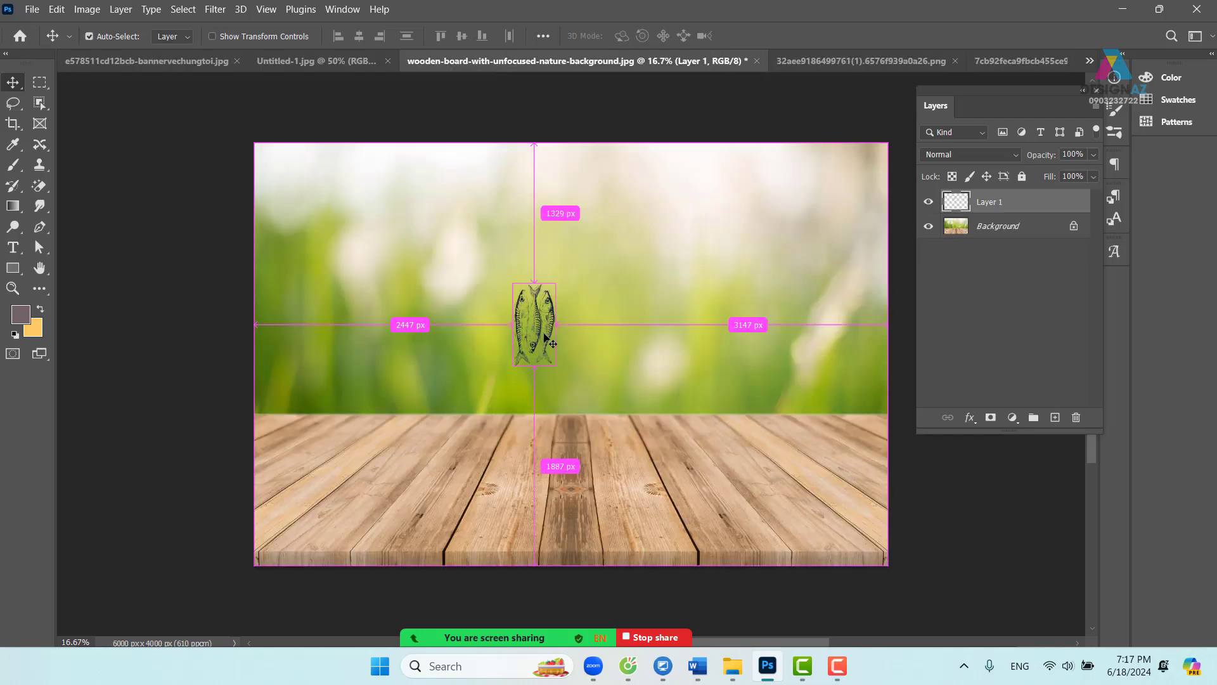
- Enlarge the fish to about 175% and move it higher in the scene
key("ctrl+plus")
key("ctrl+plus")
key("ctrl+plus")
key("ctrl+plus")
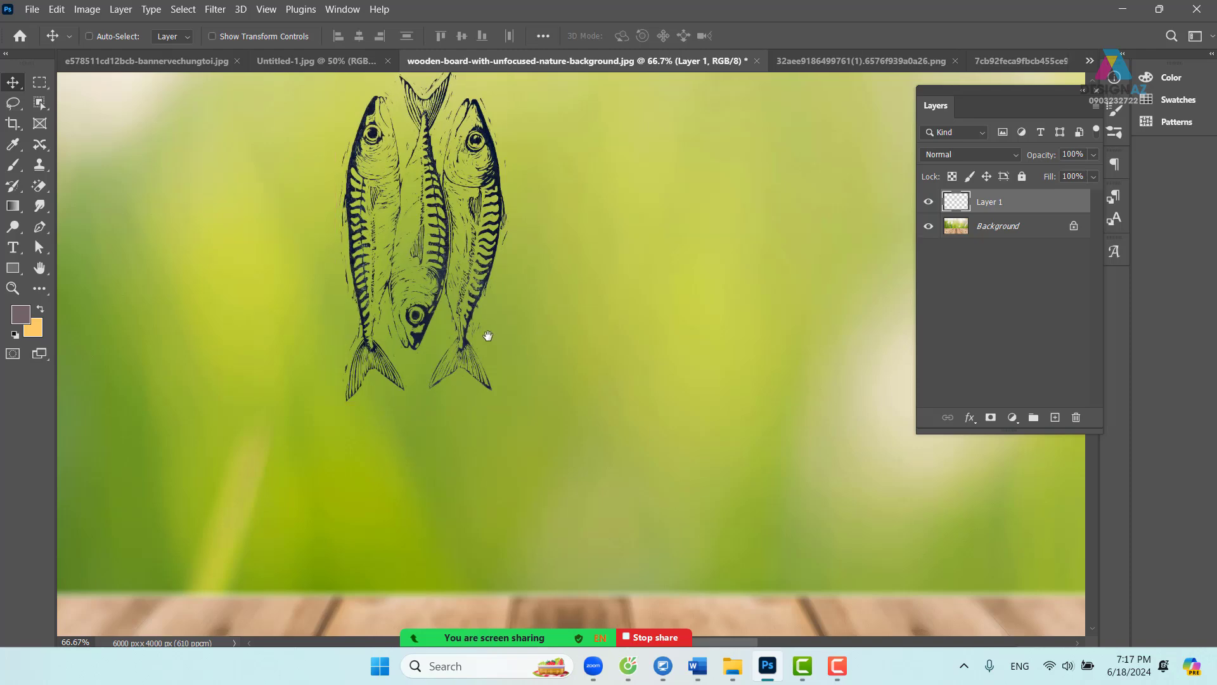
key("ctrl+t")
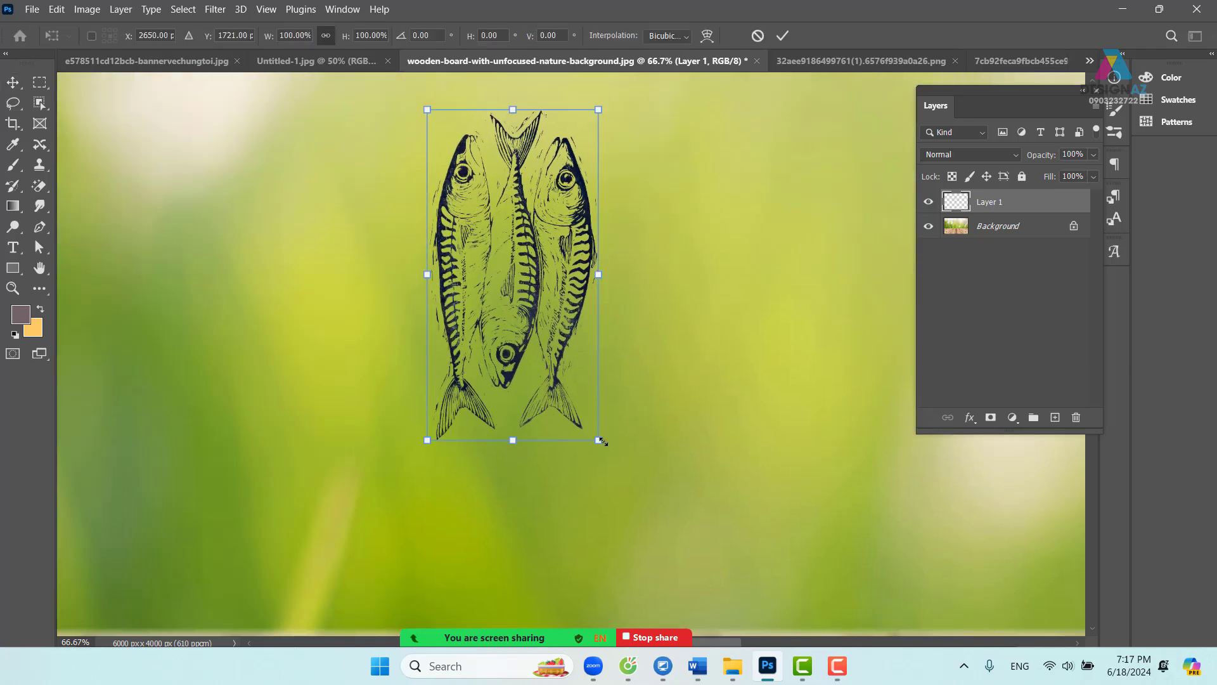
left_click_drag(598, 440, 866, 565)
key("ctrl+minus")
key("ctrl+minus")
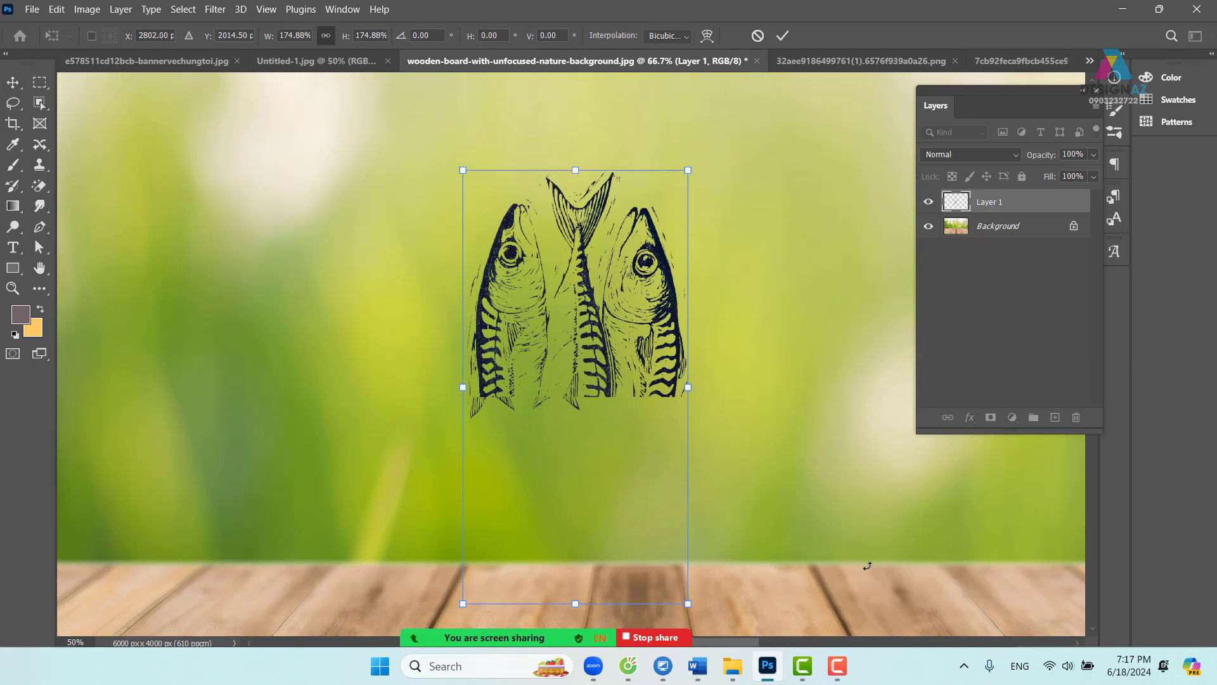
key("Return")
left_click_drag(654, 426, 645, 352)
- Lock the fish layer's transparency, fill its lines white, then delete the layer
left_click(952, 177)
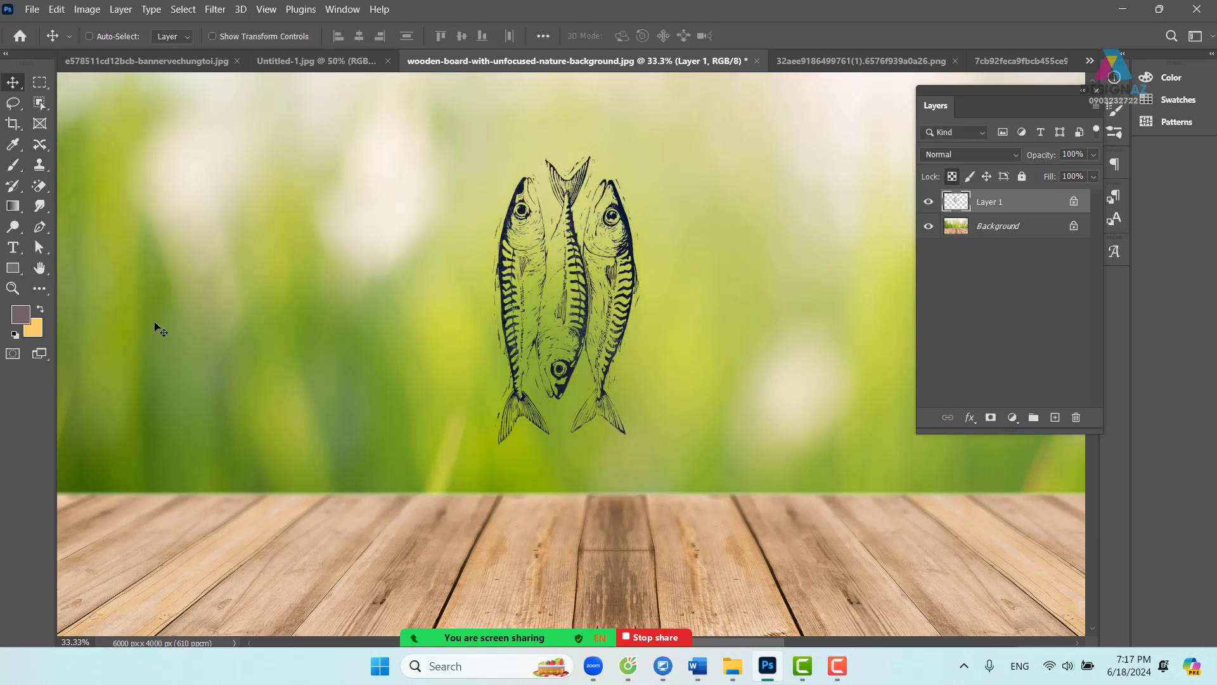
left_click(19, 315)
left_click_drag(270, 343, 225, 298)
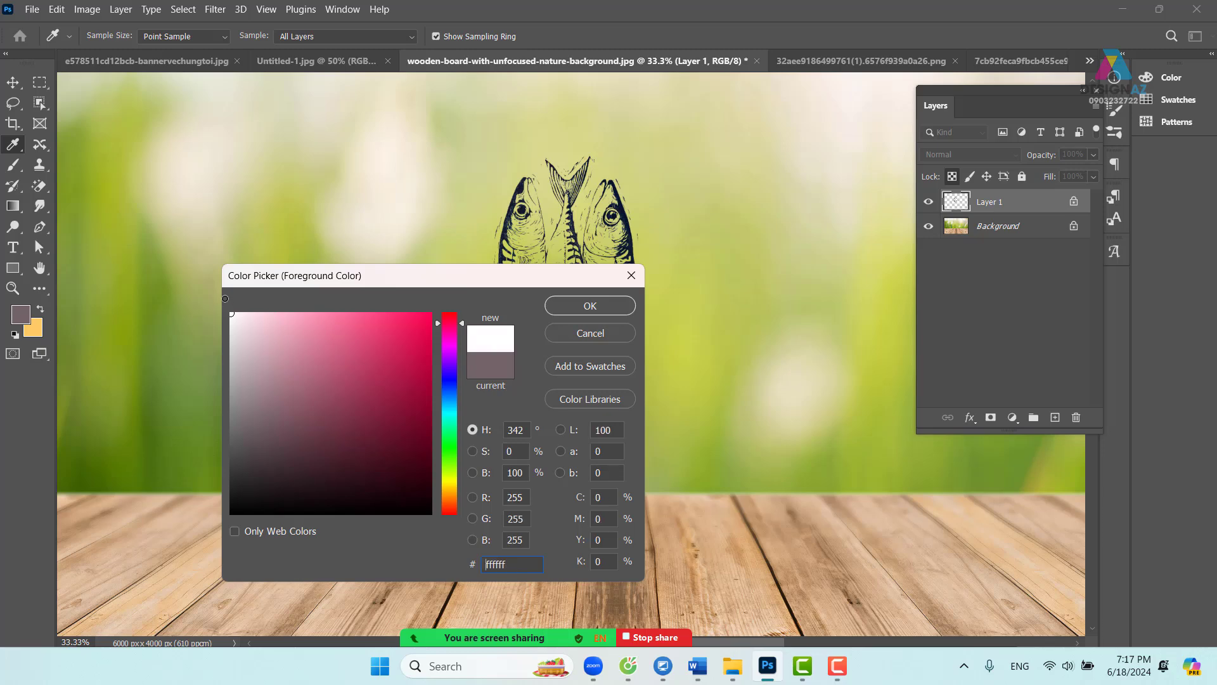
left_click(590, 306)
key("v")
key("alt+BackSpace")
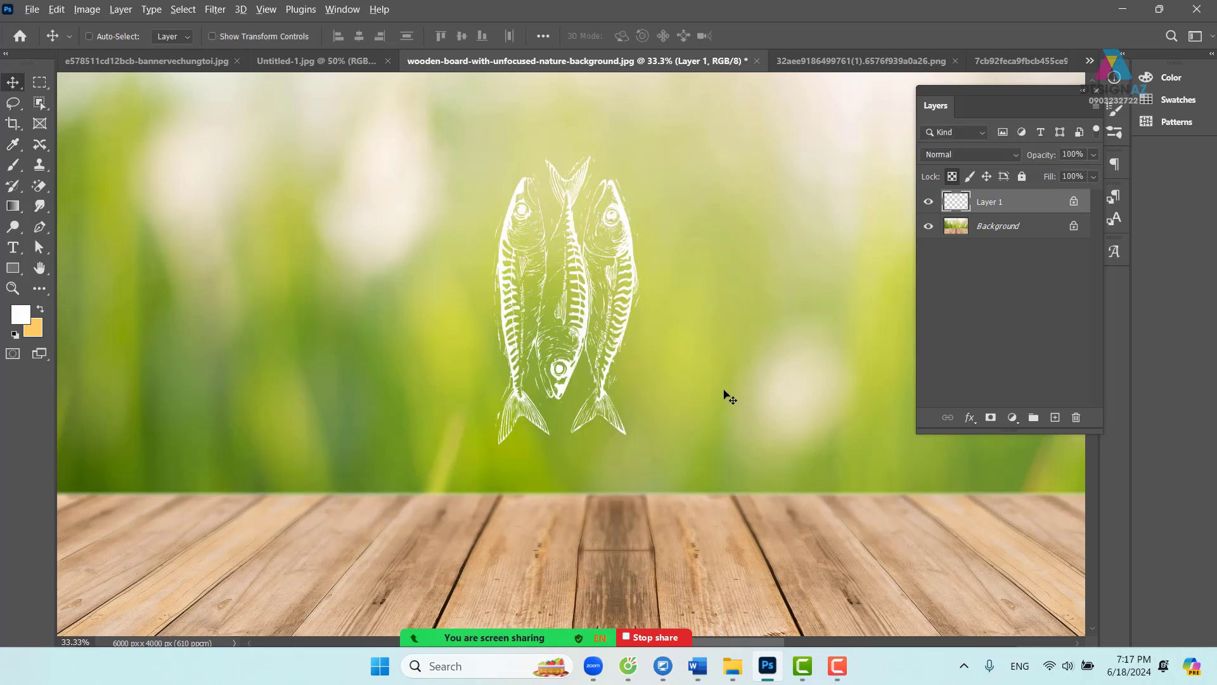
left_click_drag(609, 328, 621, 353)
key("Delete")
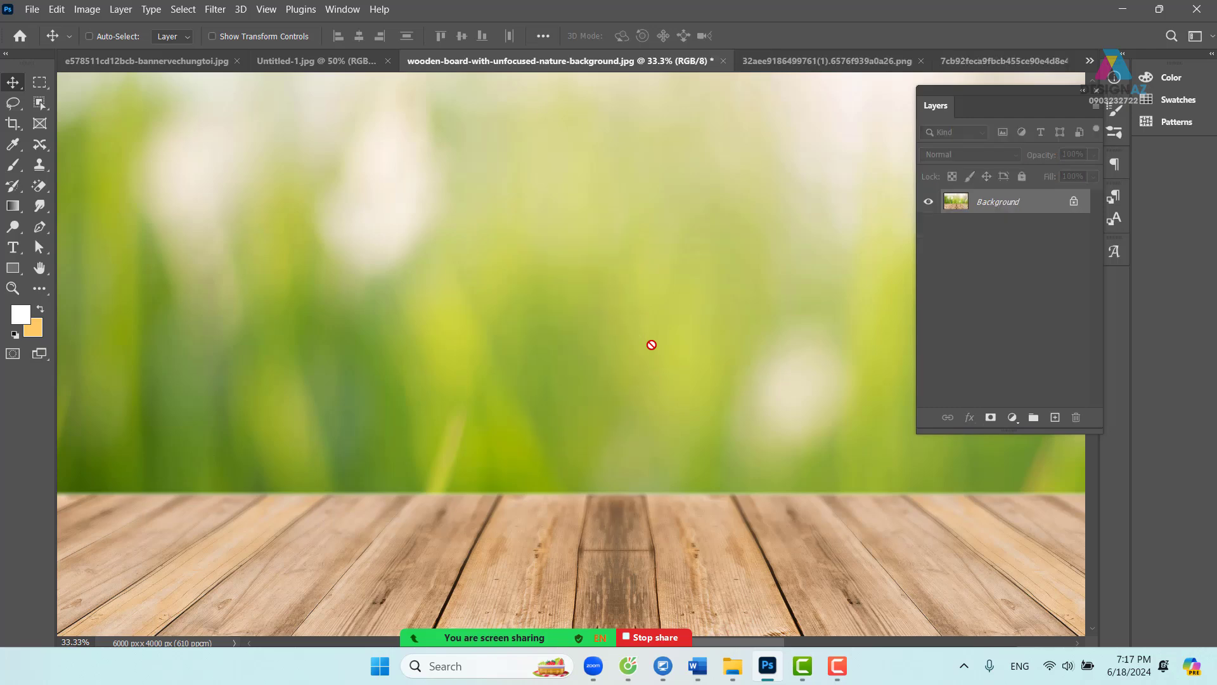
key("ctrl+o")
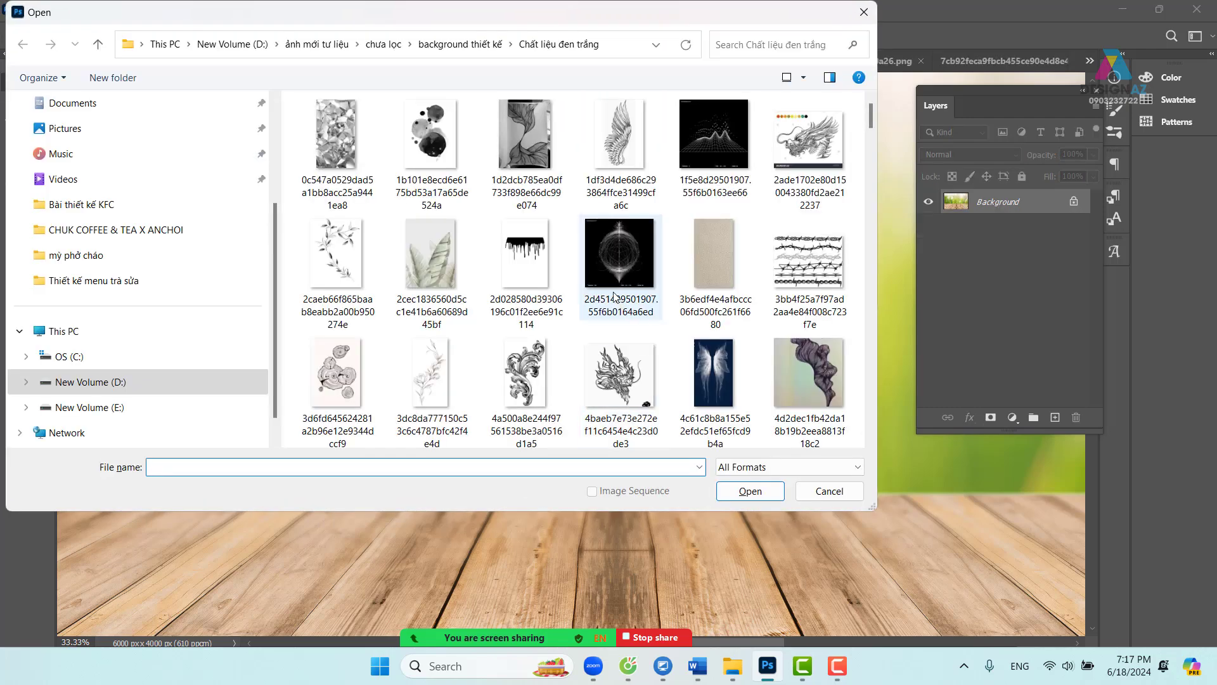
- Open the magnolia line drawing 8bce180870c629d1b77237388a20bd4c from the Chất liệu đen trắng folder
scroll(614, 296, "down", 2)
scroll(614, 296, "down", 6)
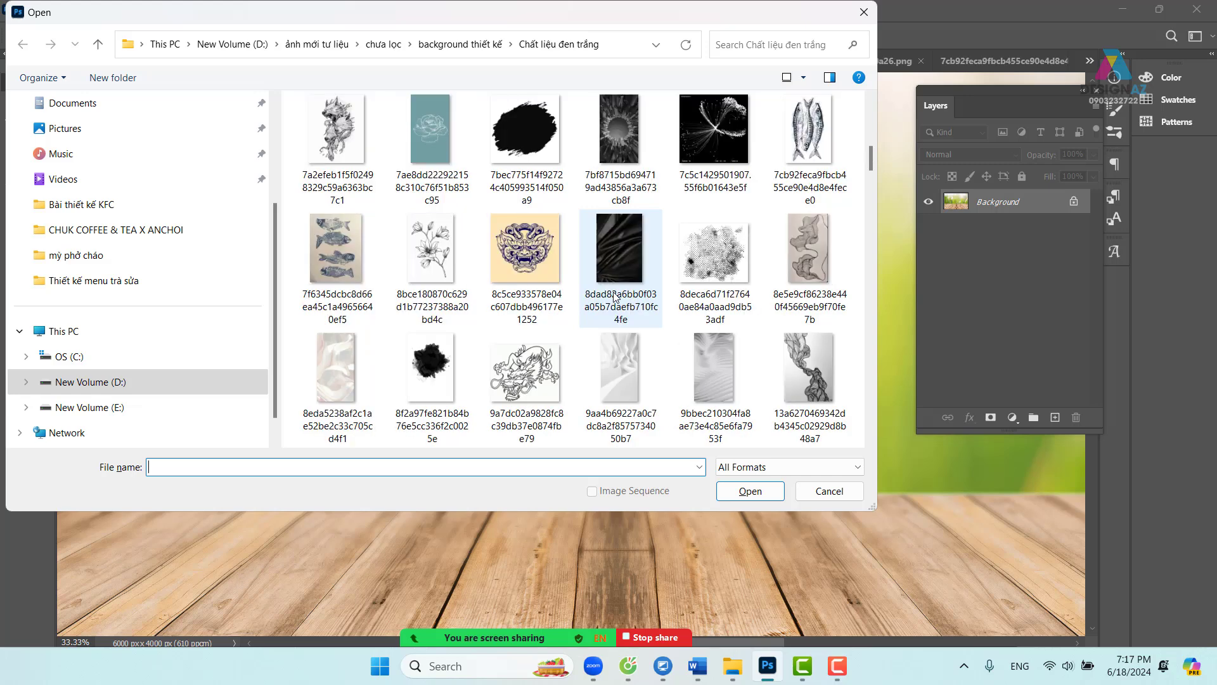
left_click(439, 255)
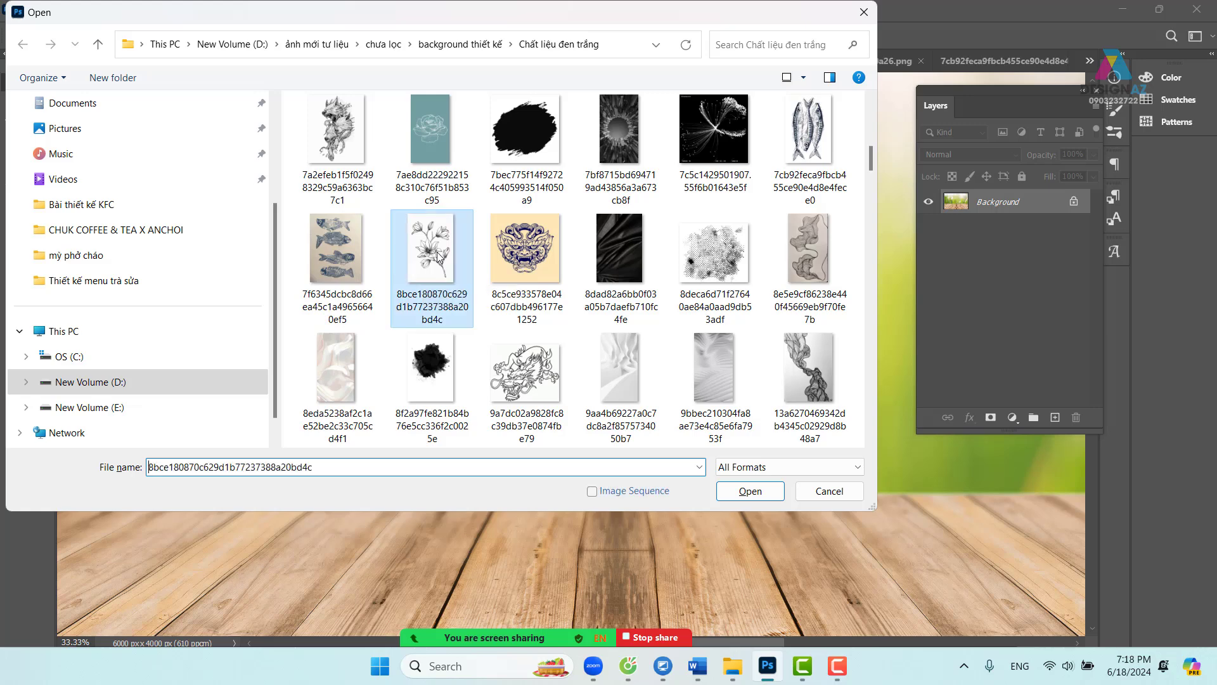
left_click(749, 491)
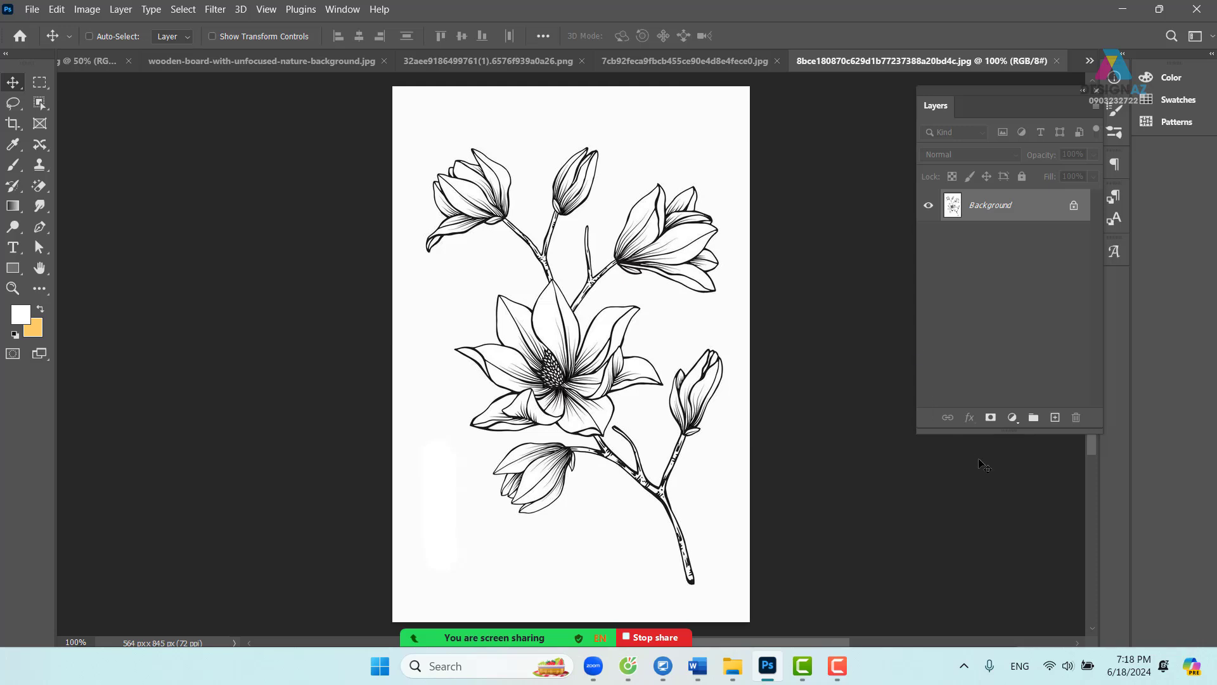
- Mask the magnolia layer with its own inverted image and drag it onto the wooden-board document
left_click(990, 418)
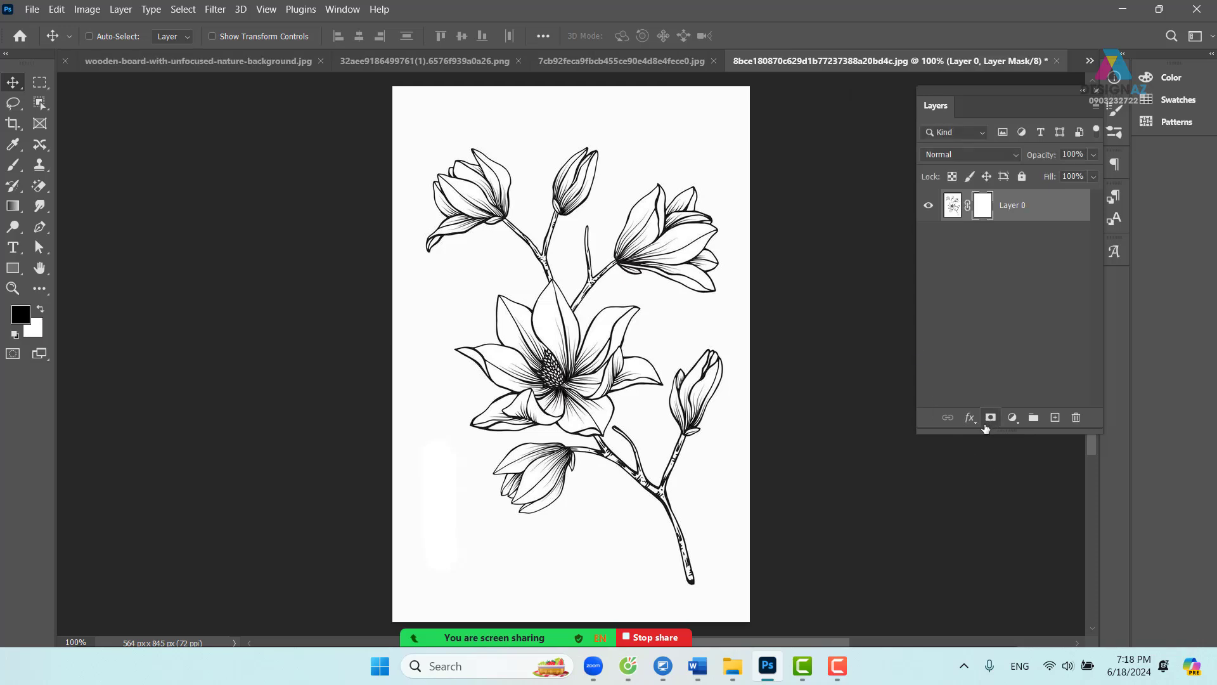
left_click(87, 8)
left_click(146, 229)
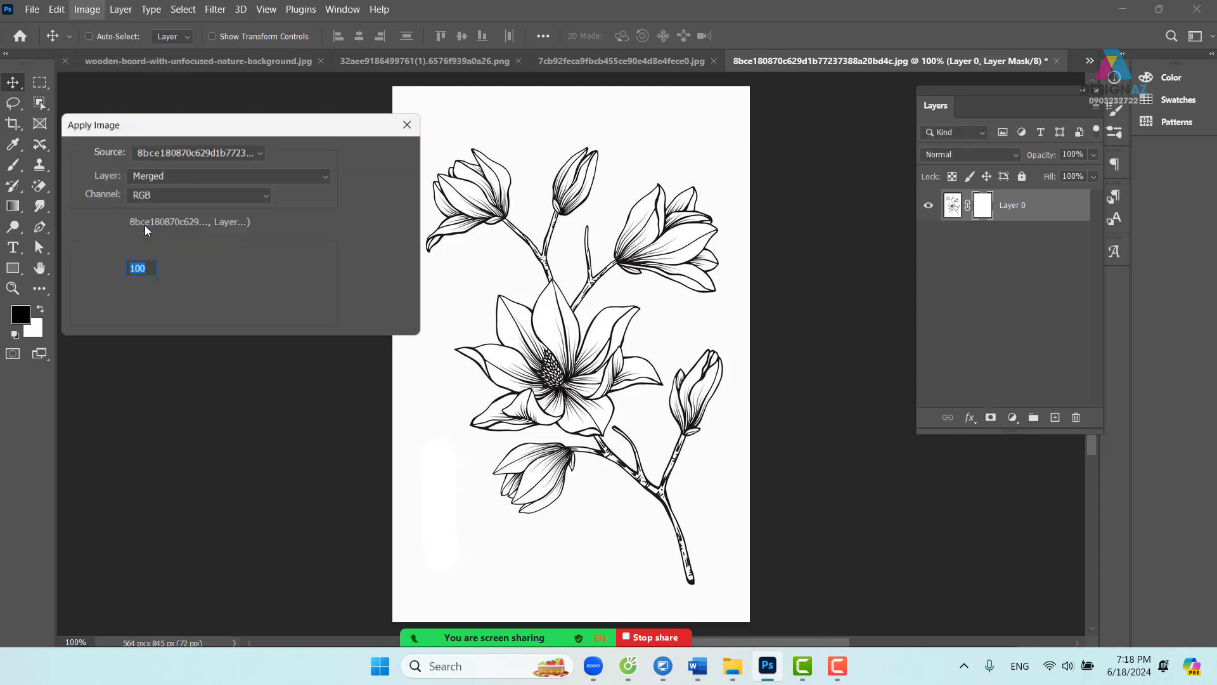
left_click(285, 194)
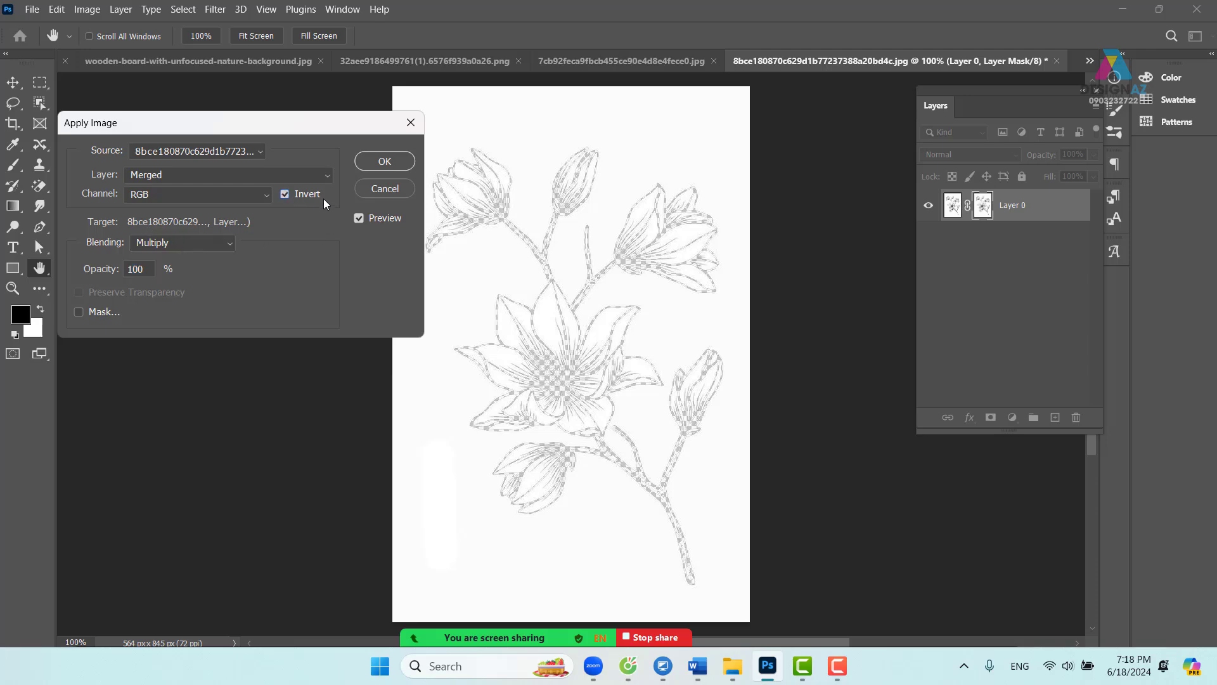
left_click(383, 162)
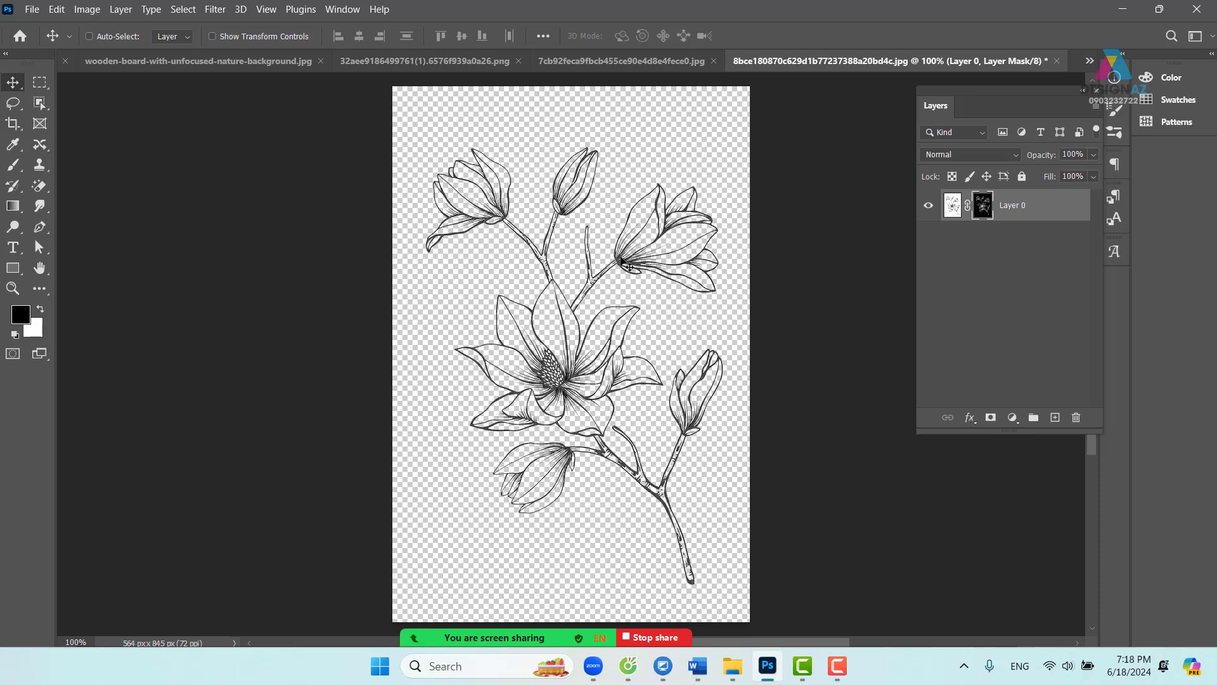
left_click_drag(624, 263, 409, 79)
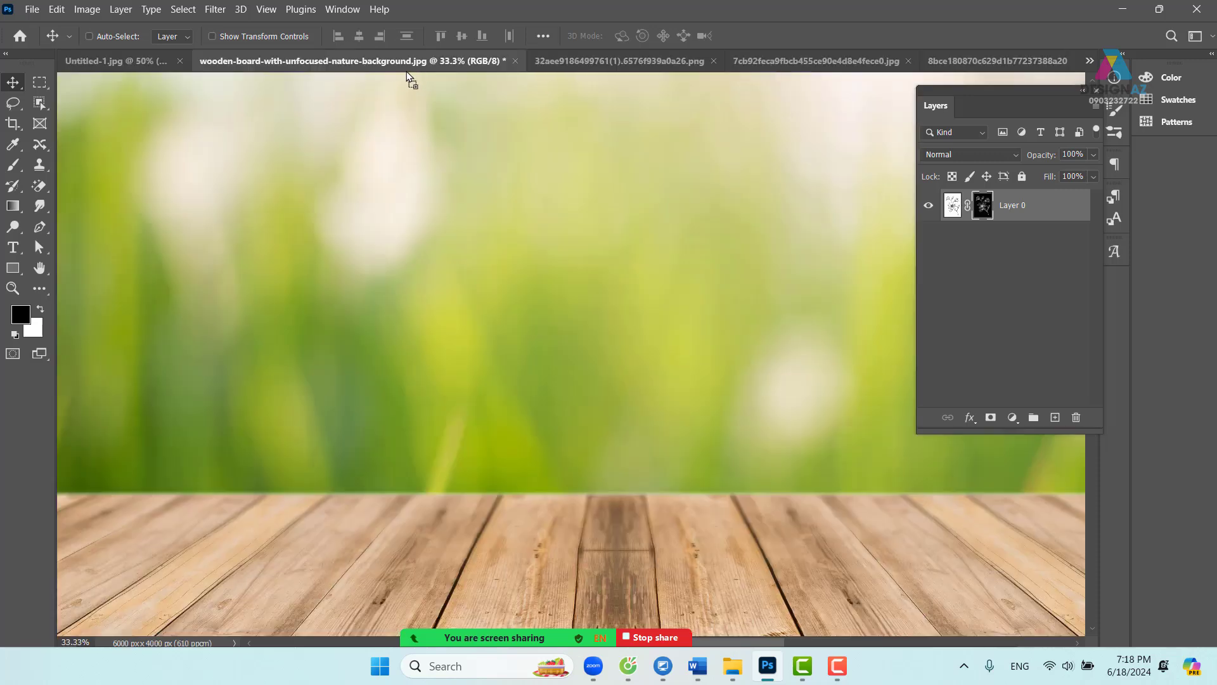
- Drop the magnolia into the wooden-board scene, lock its transparency and fill its lines white
left_click_drag(465, 298, 465, 298)
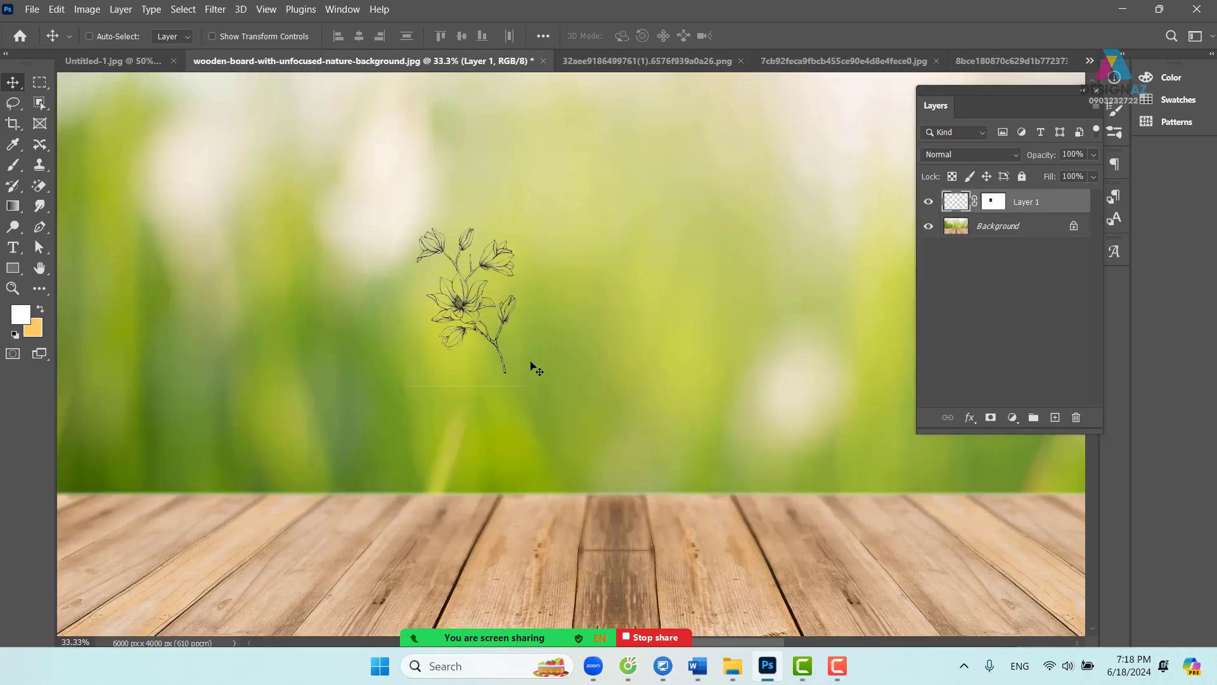
left_click_drag(530, 380, 540, 398)
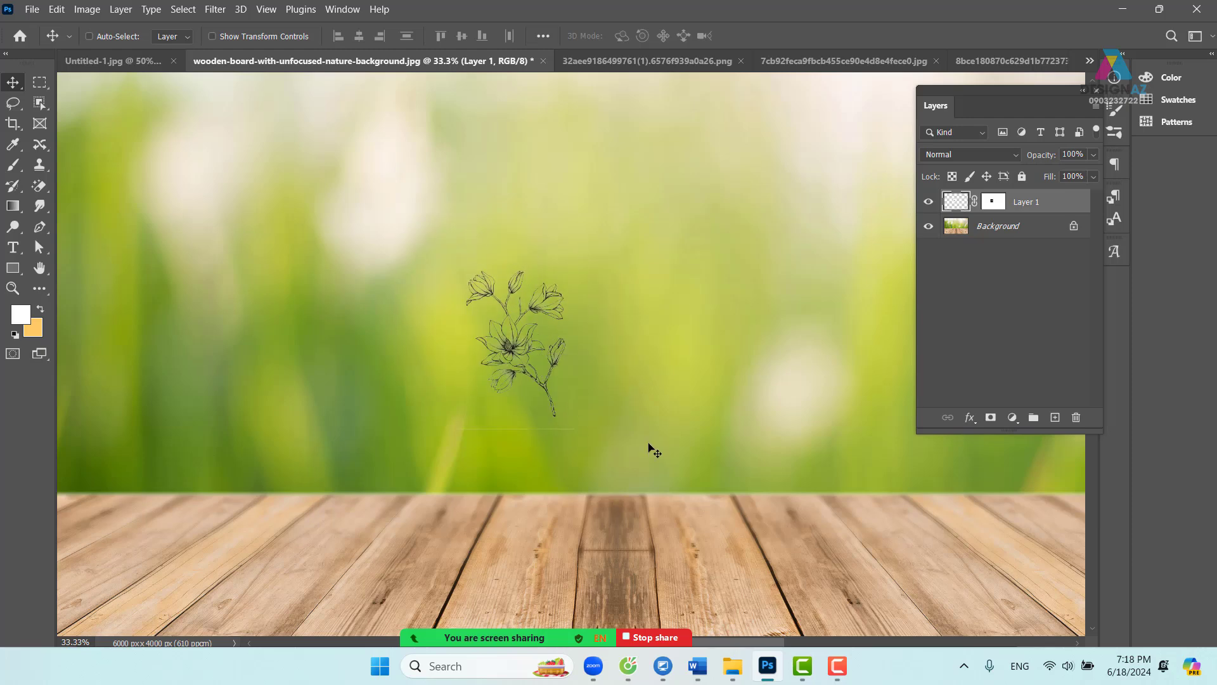
key("ctrl+plus")
key("ctrl+plus")
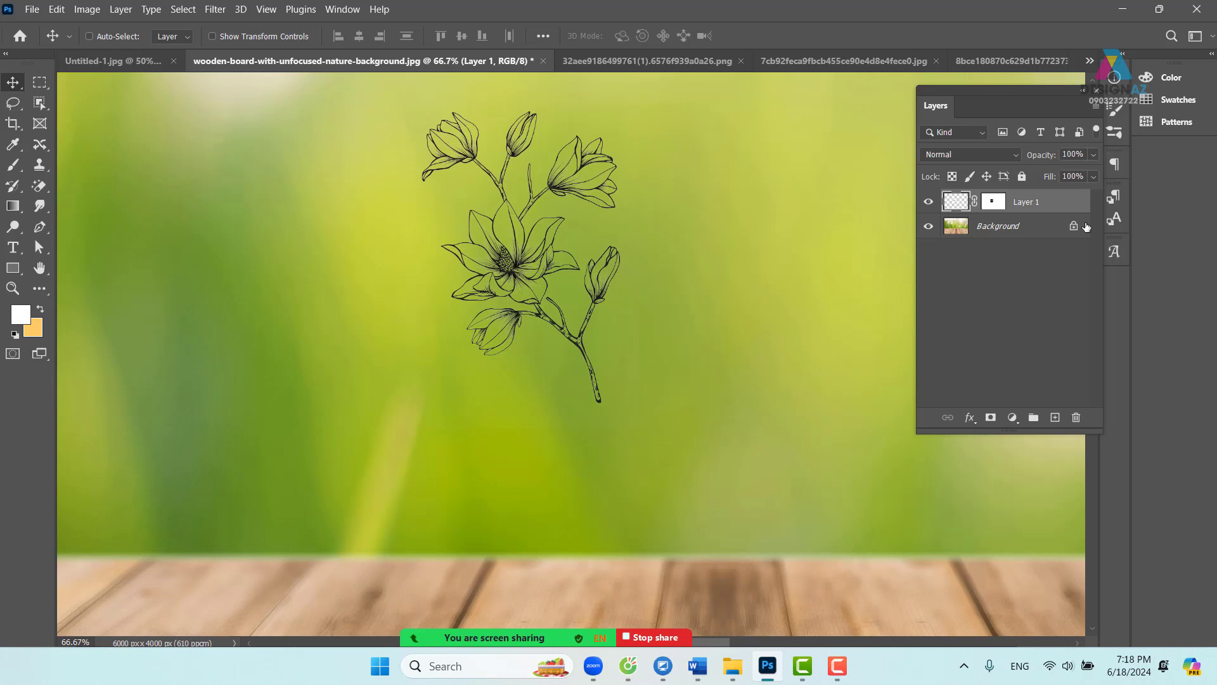
left_click(952, 176)
key("ctrl+BackSpace")
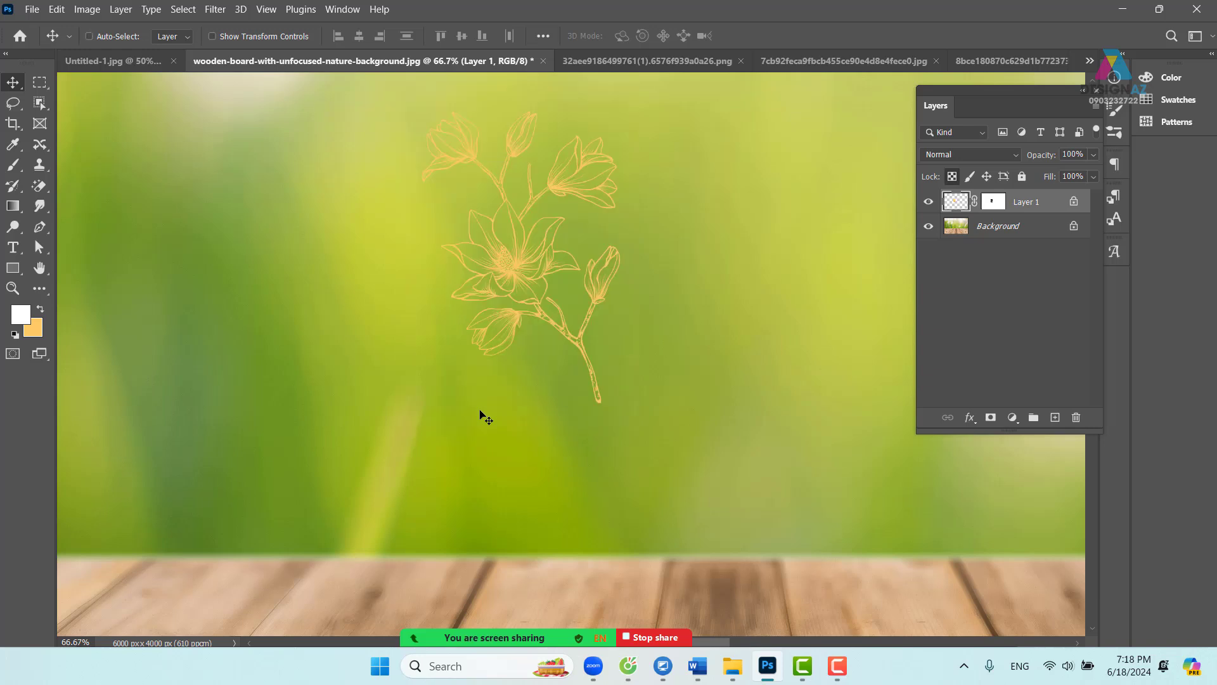
left_click_drag(534, 312, 560, 388)
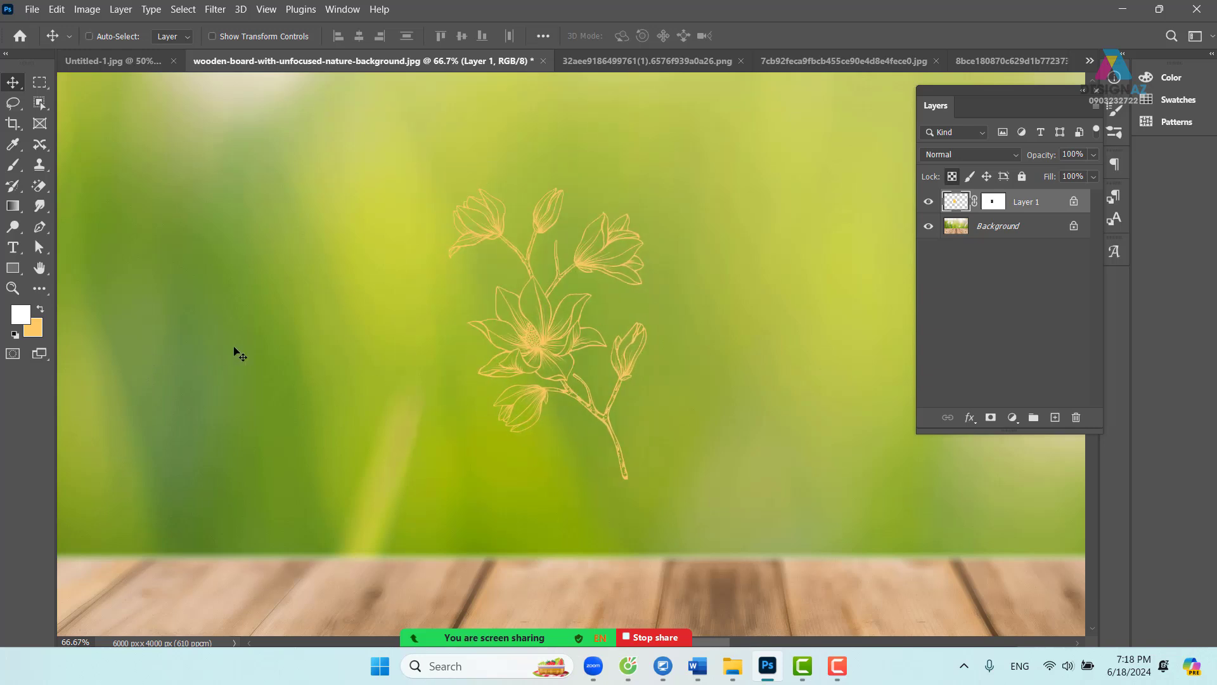
key("alt+BackSpace")
- Scale the magnolia to about 271%, centre it, and lower it so the stem meets the boards
key("ctrl+t")
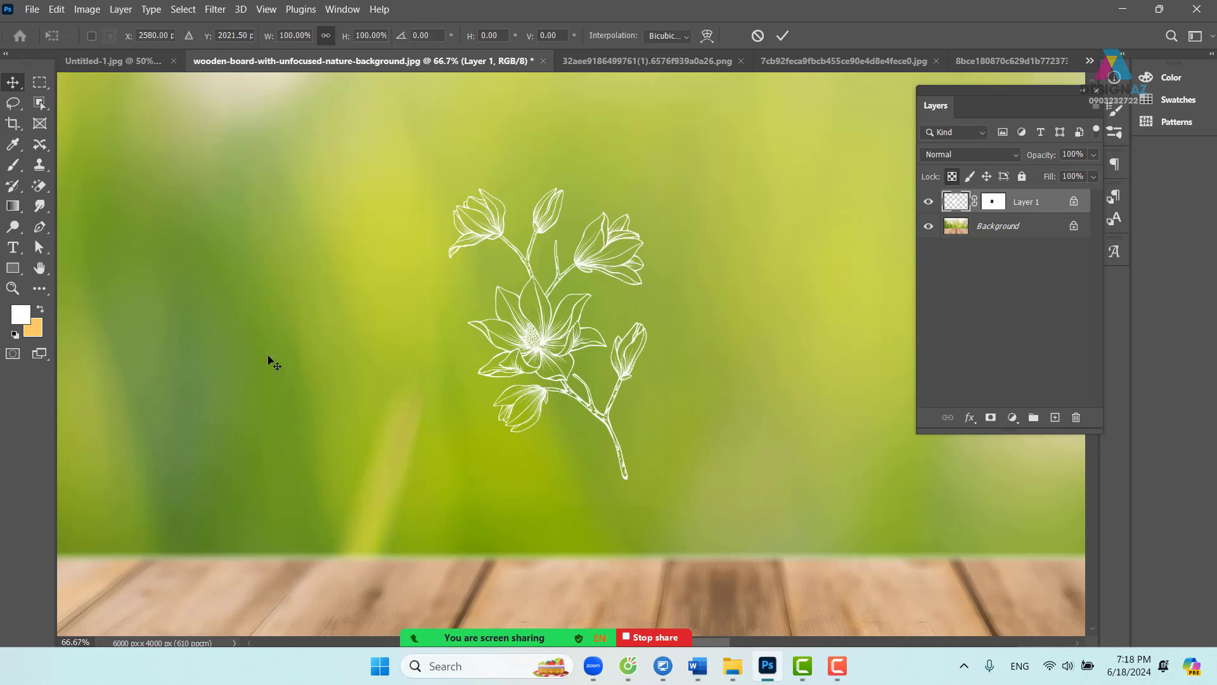
key("ctrl+minus")
key("ctrl+minus")
key("ctrl+minus")
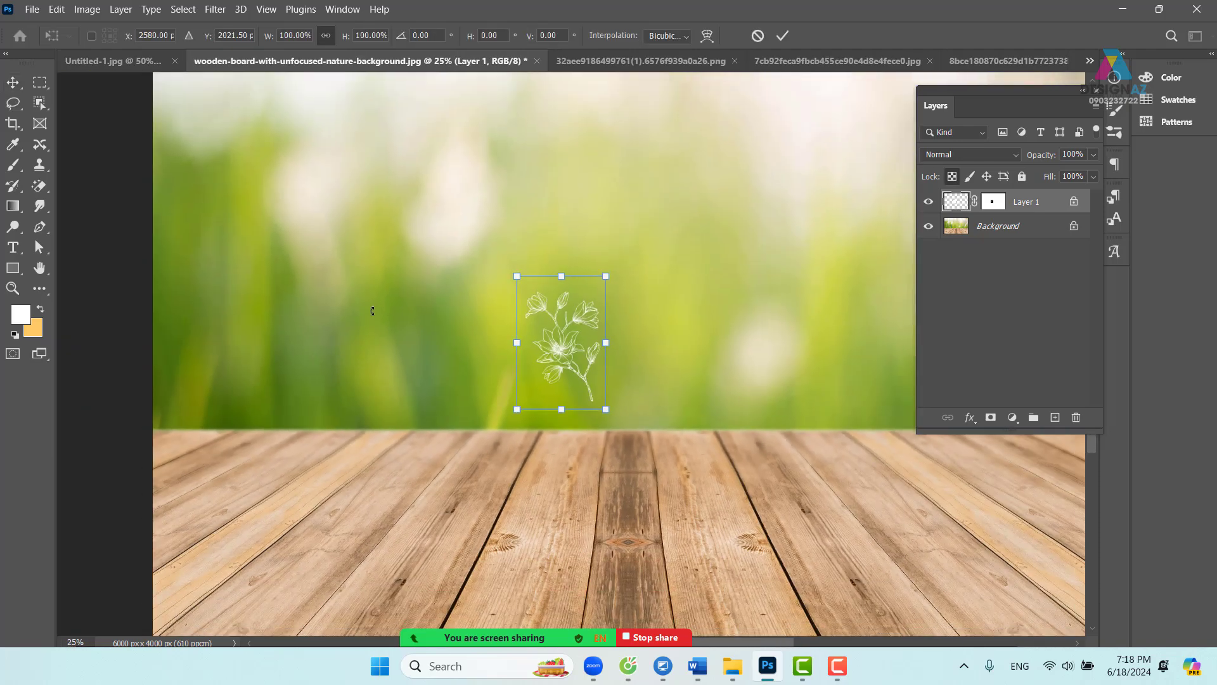
left_click_drag(503, 267, 288, 100)
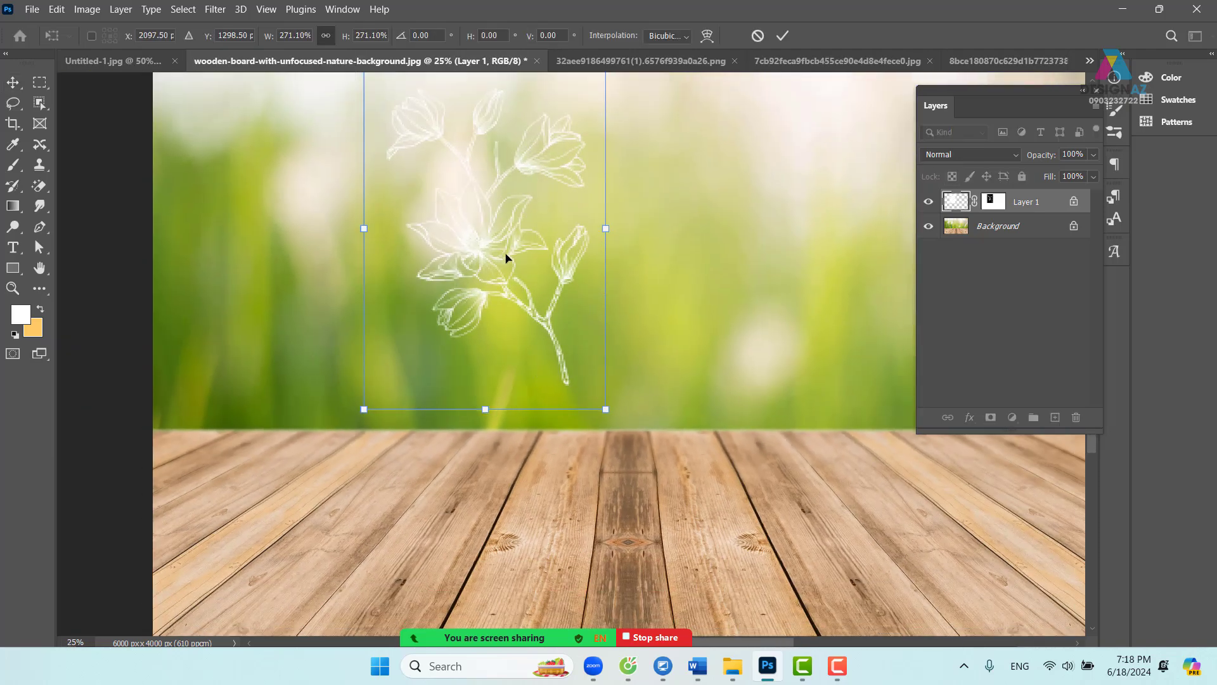
left_click_drag(505, 258, 648, 284)
key("Return")
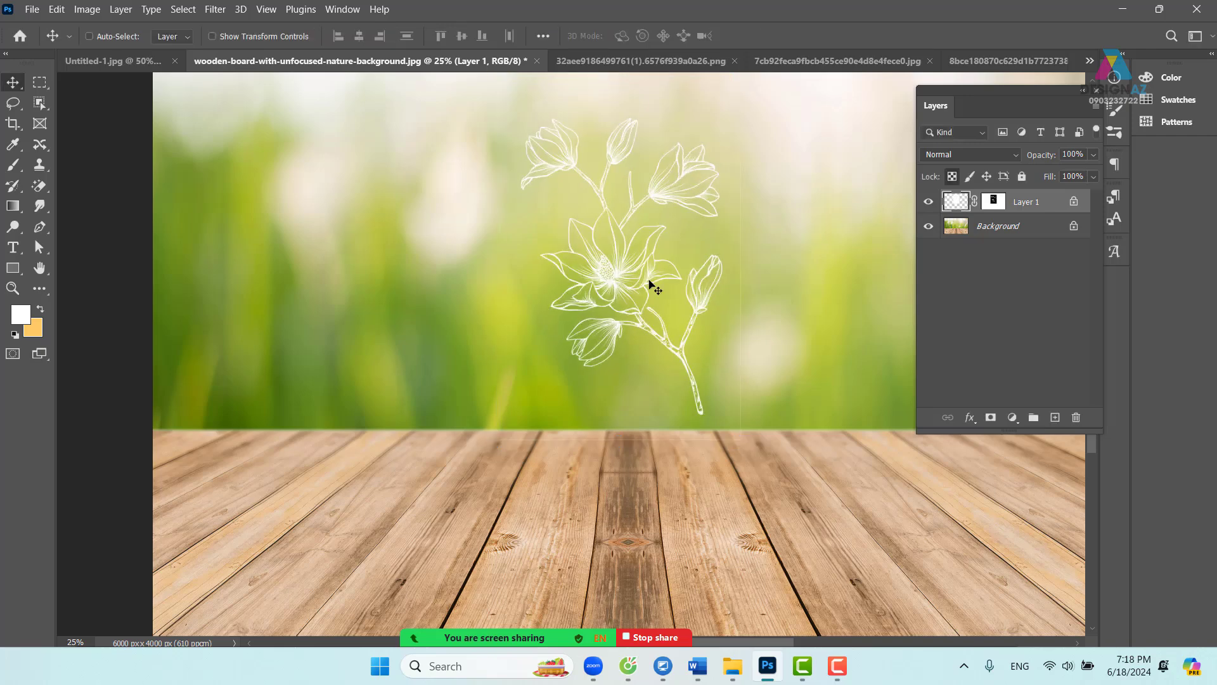
left_click_drag(703, 317, 658, 373)
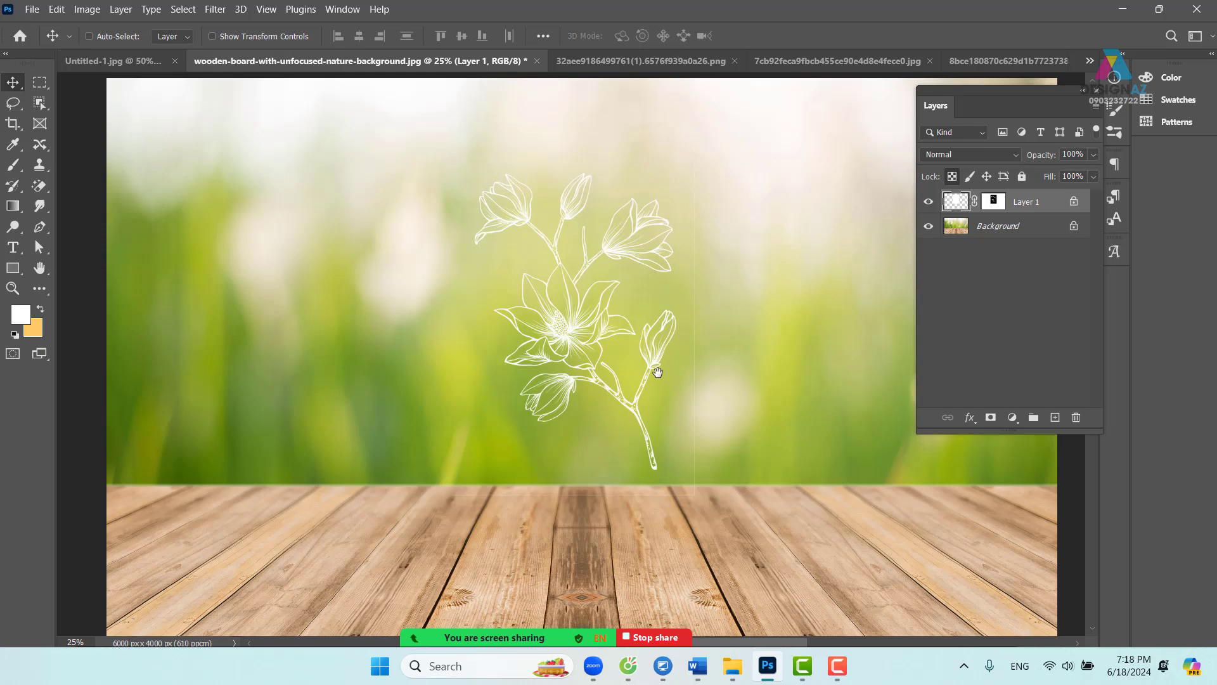
left_click_drag(629, 399, 621, 417)
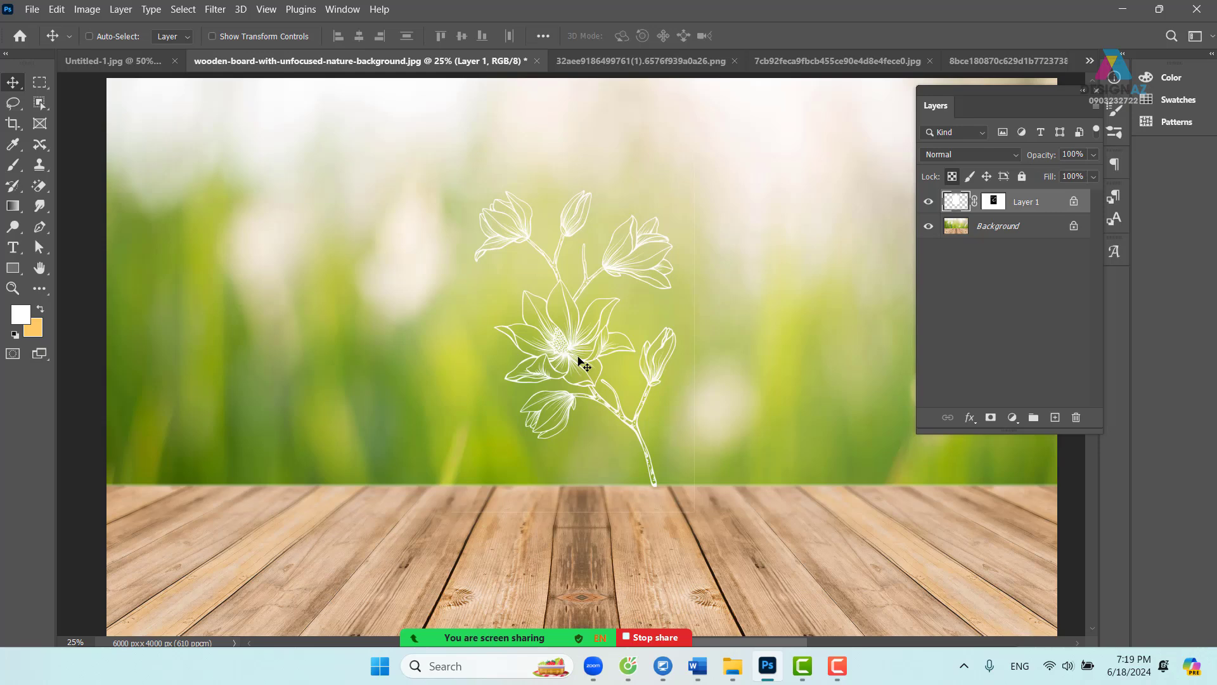
- Delete the flower layer, then open the black ink-splash image from disk
key("Delete")
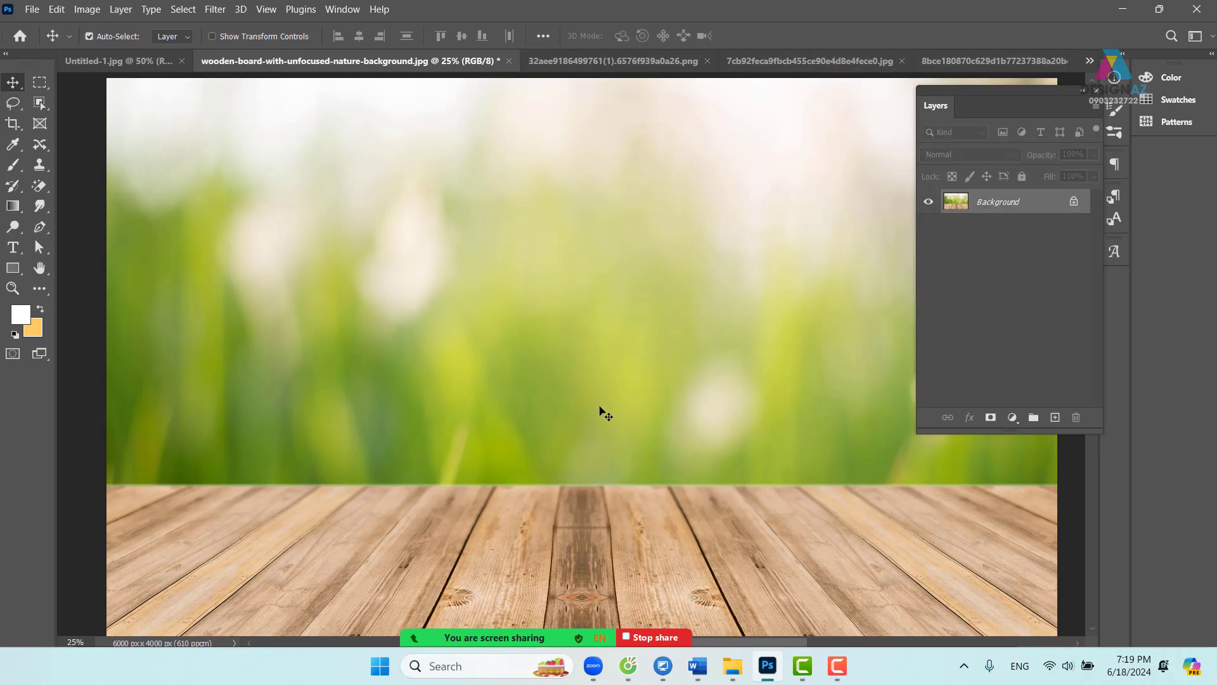
key("ctrl+o")
scroll(653, 285, "down", 3)
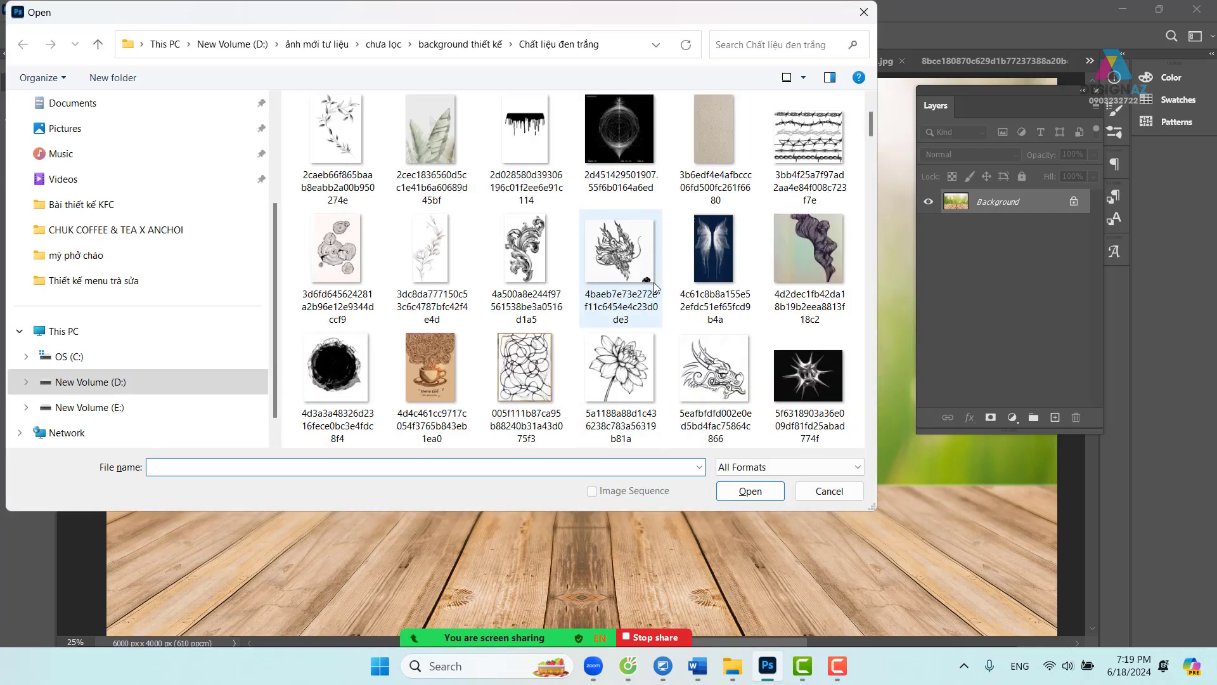
scroll(653, 287, "down", 5)
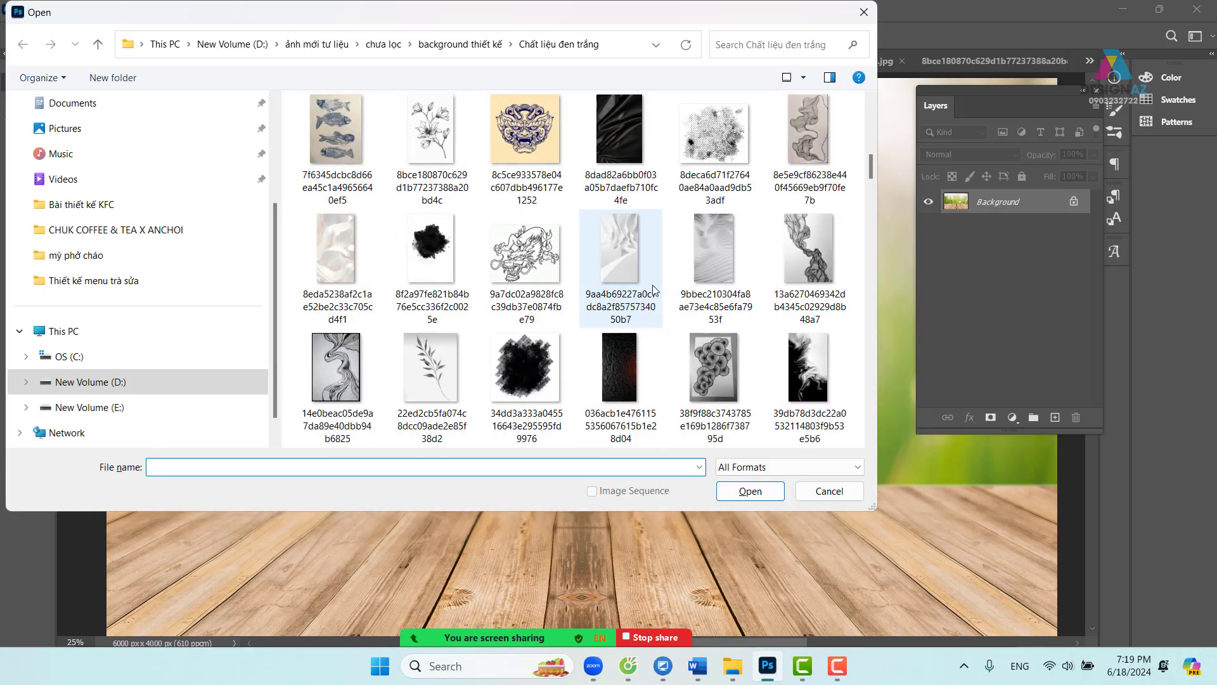
scroll(655, 290, "down", 2)
scroll(655, 290, "down", 2)
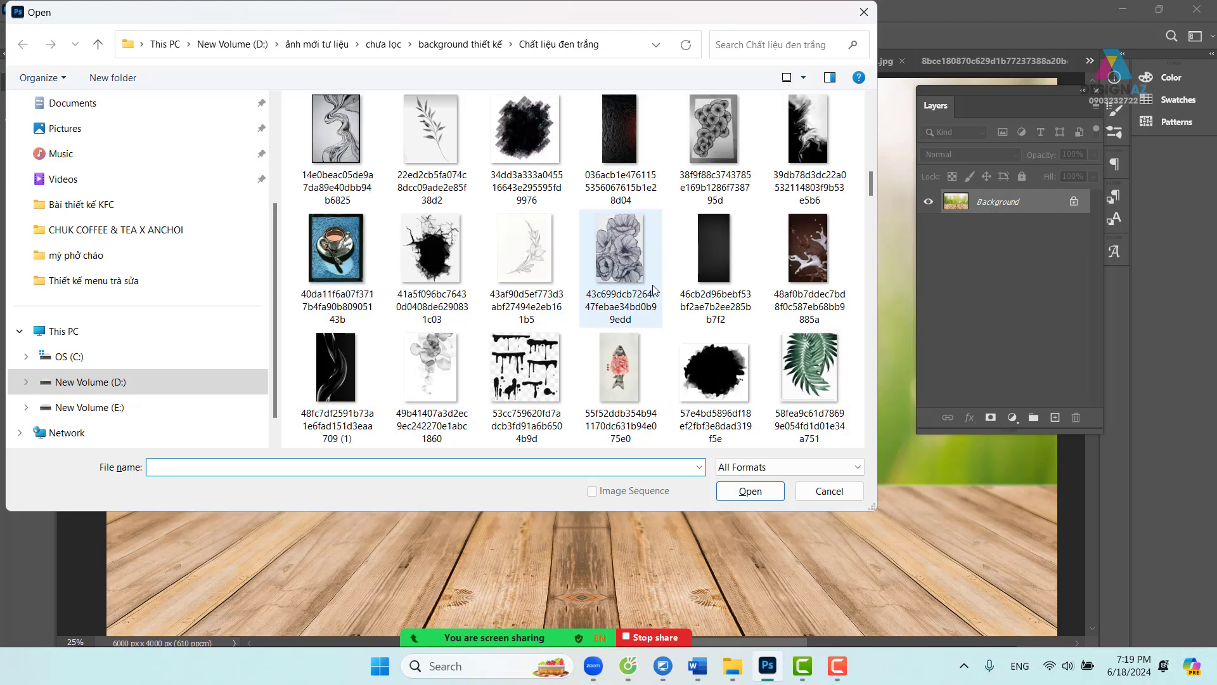
scroll(655, 290, "down", 2)
scroll(654, 290, "down", 2)
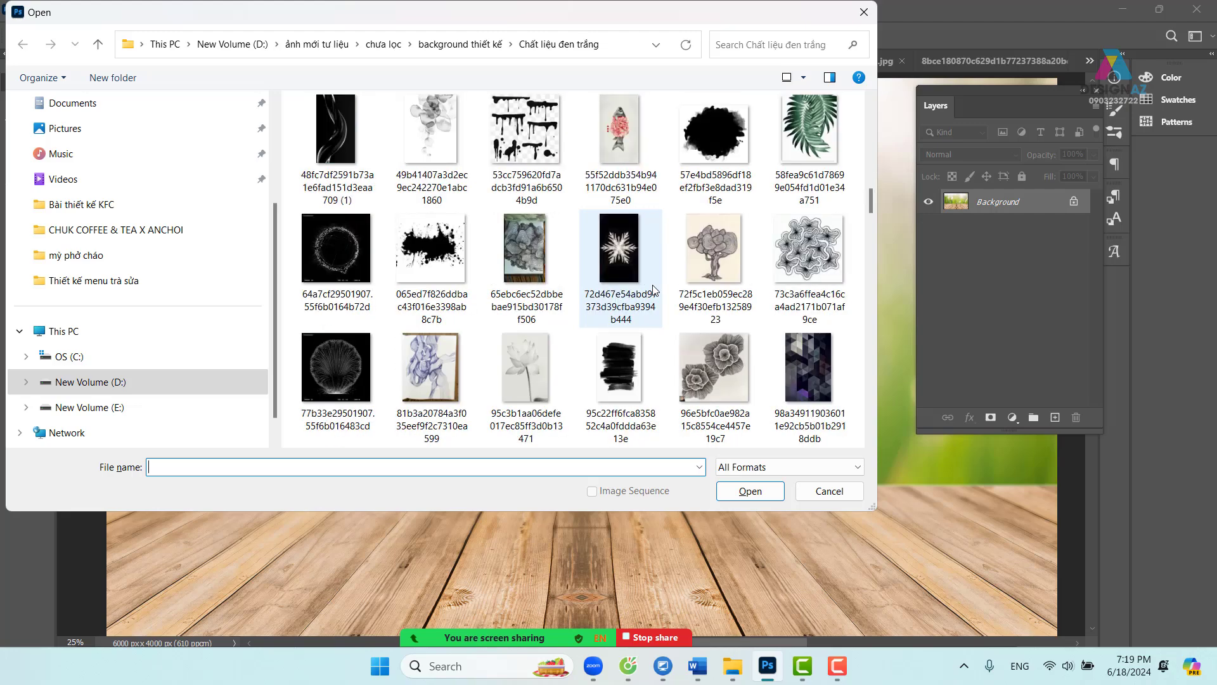
scroll(655, 290, "down", 8)
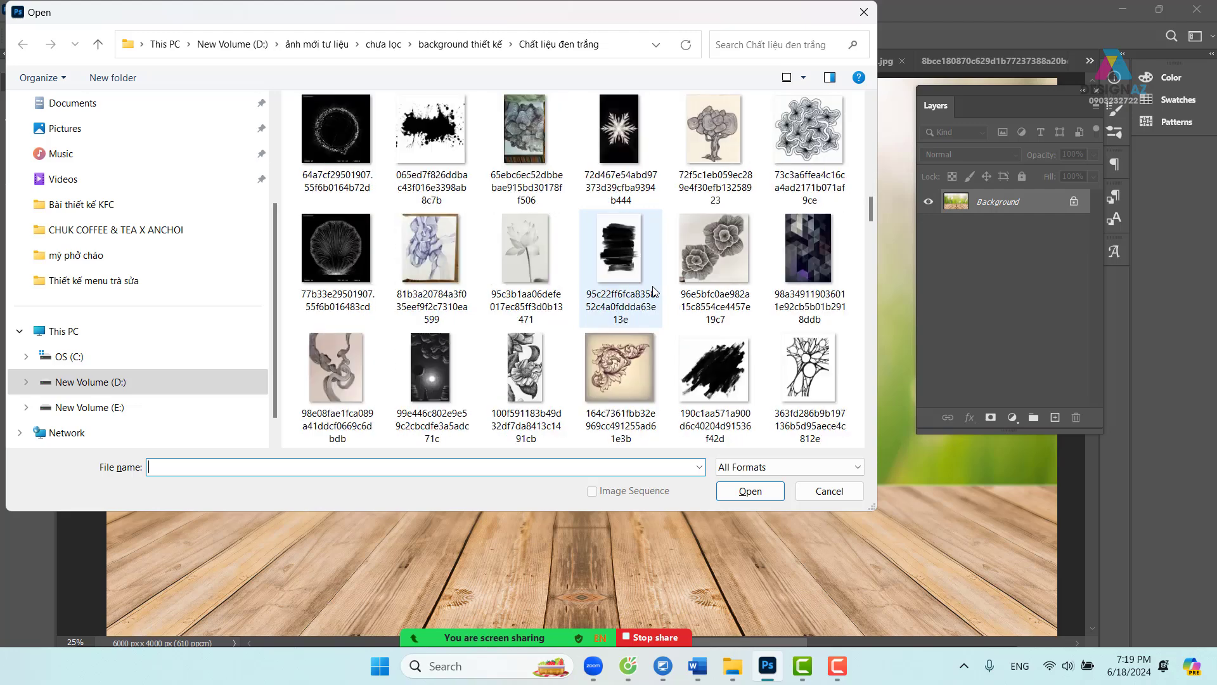
scroll(653, 291, "down", 6)
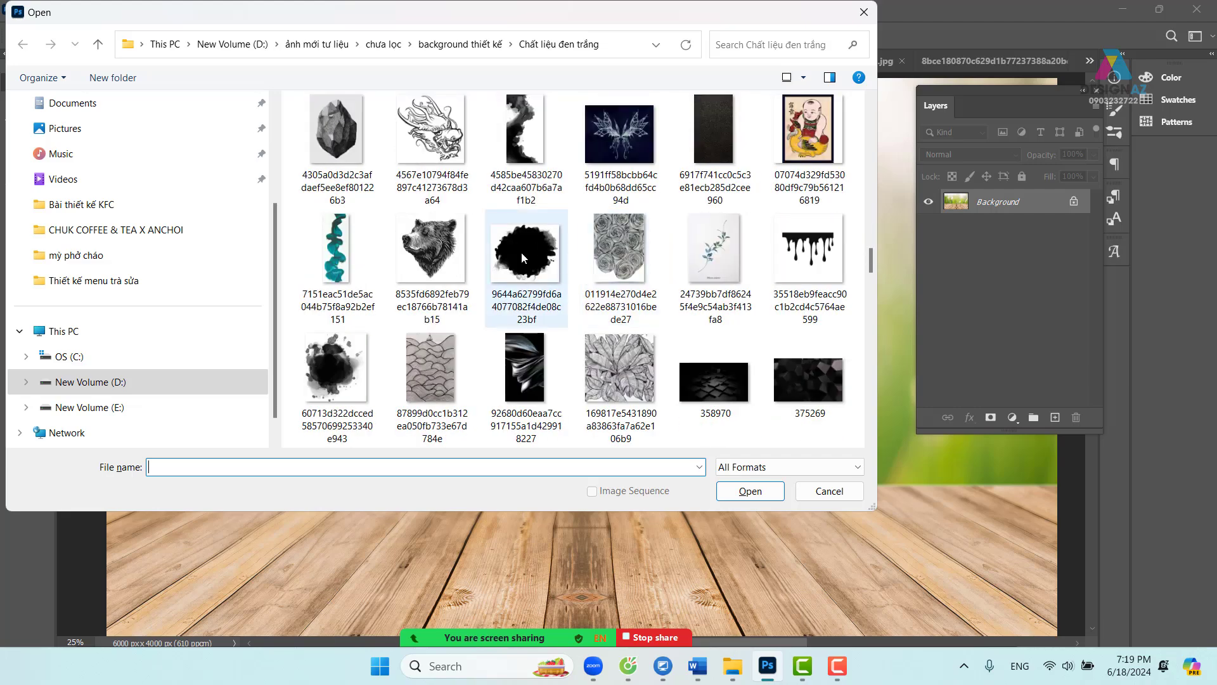
left_click(521, 253)
left_click(745, 499)
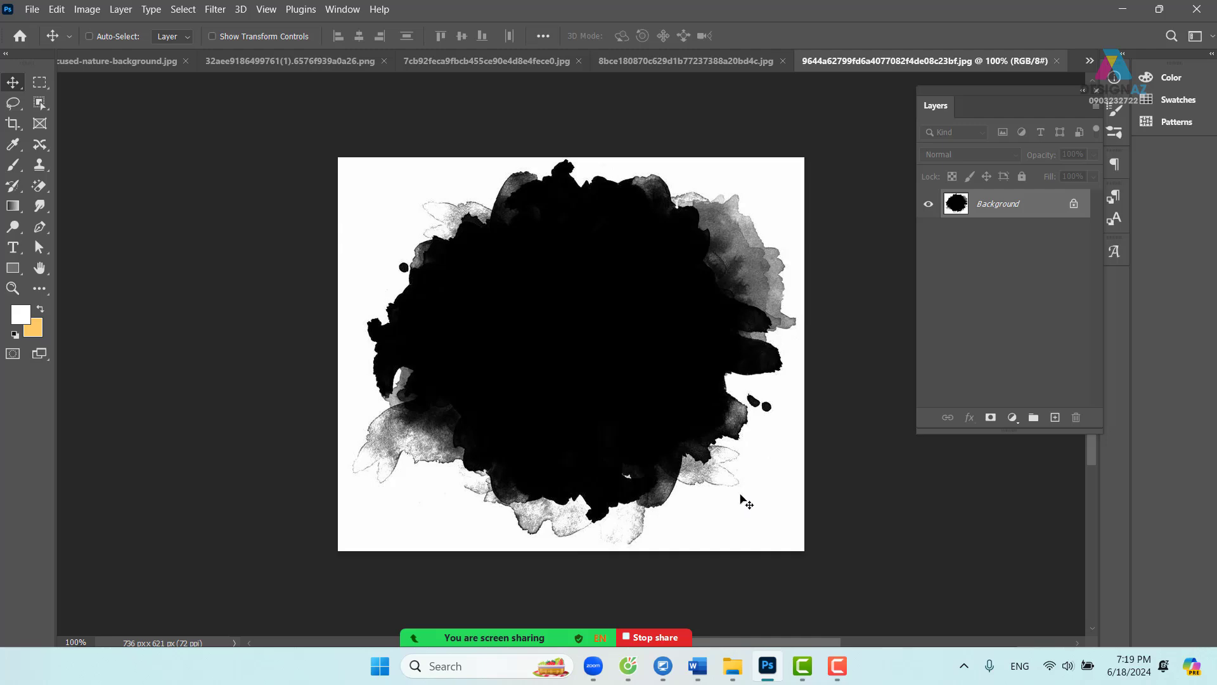
- Close the ink-splash image, and close the fish illustration without saving
left_click(1057, 60)
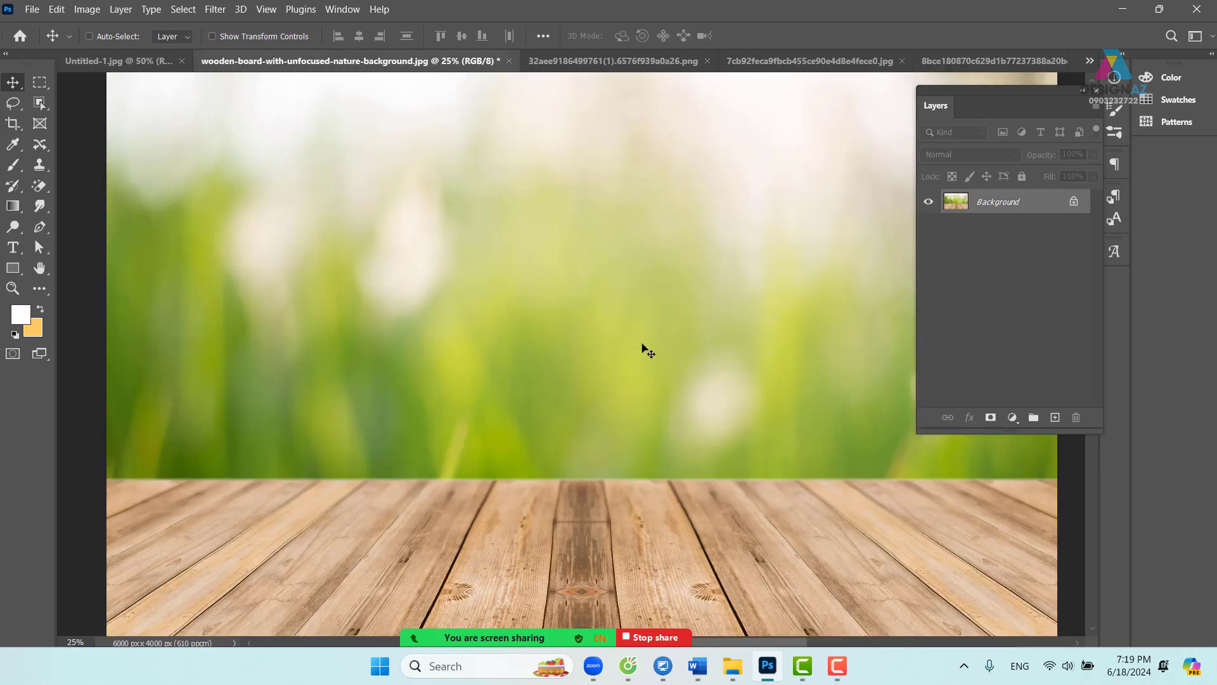
key("ctrl+minus")
key("ctrl+minus")
key("ctrl+minus")
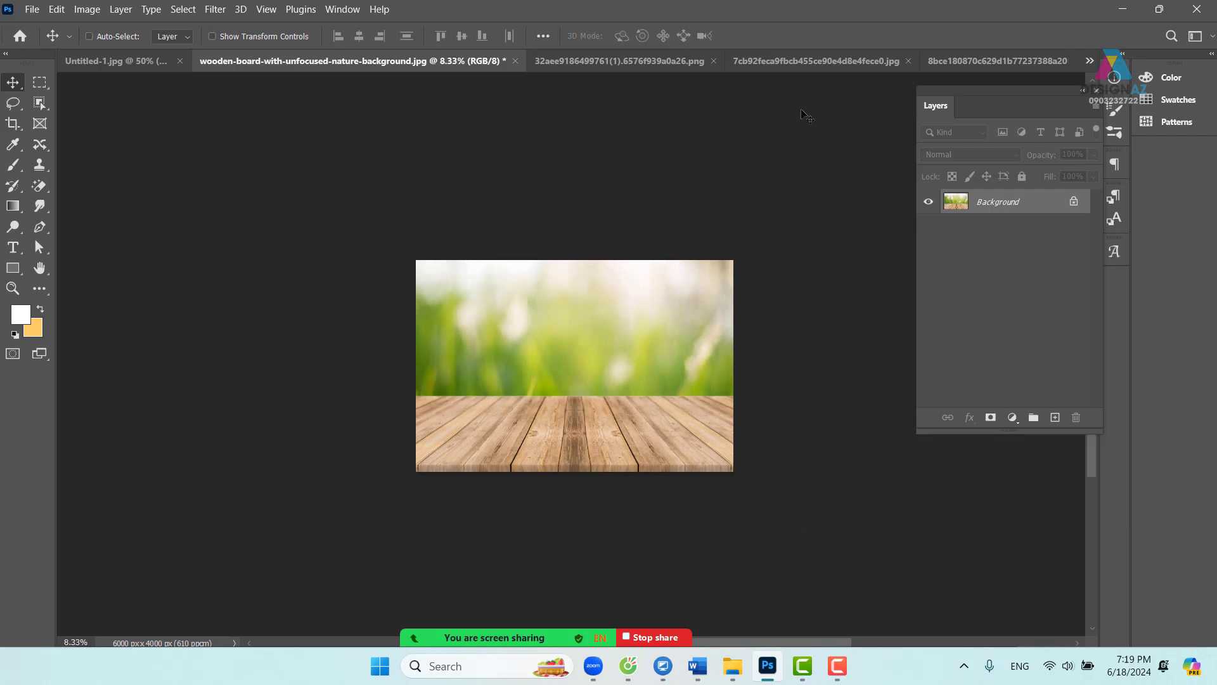
left_click(838, 60)
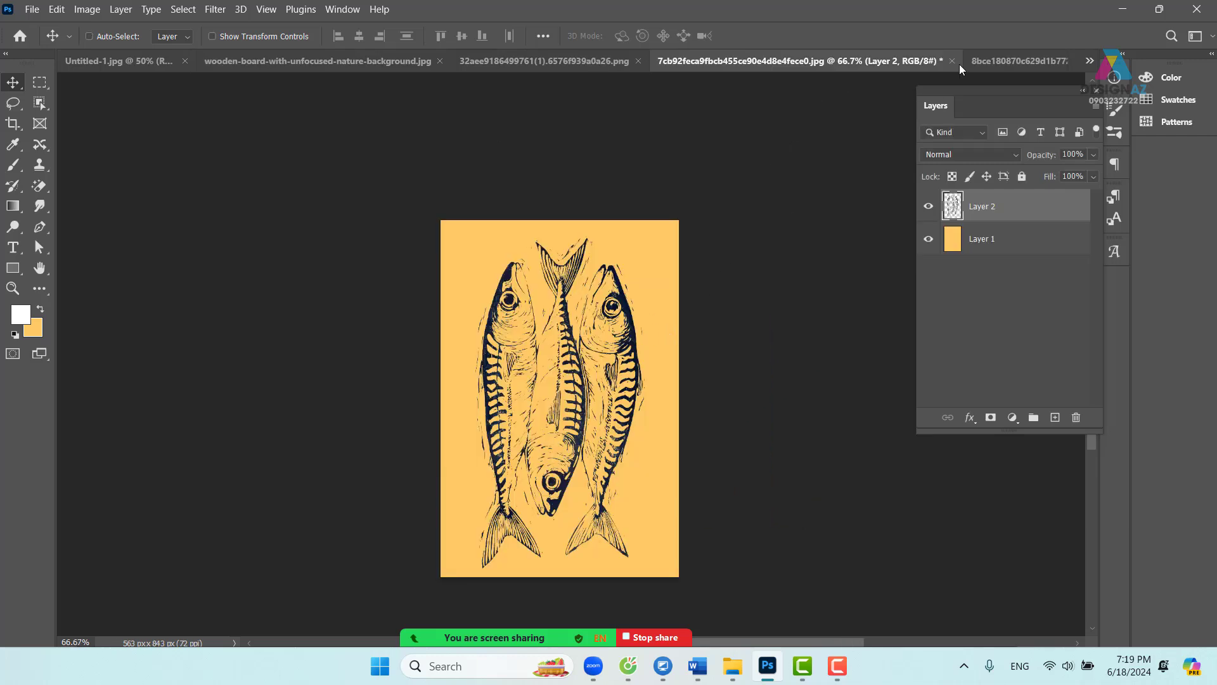
left_click(950, 60)
left_click(648, 271)
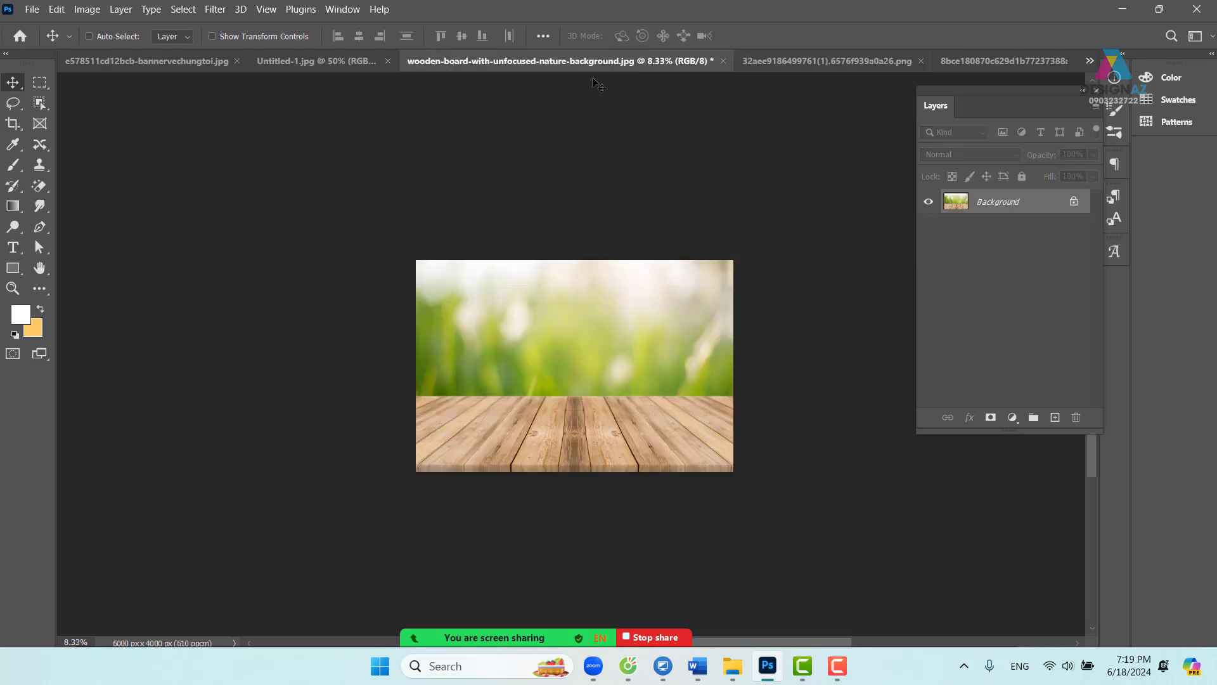
- Create a new blank 700×1200 px, 150 ppi portrait document
left_click(773, 59)
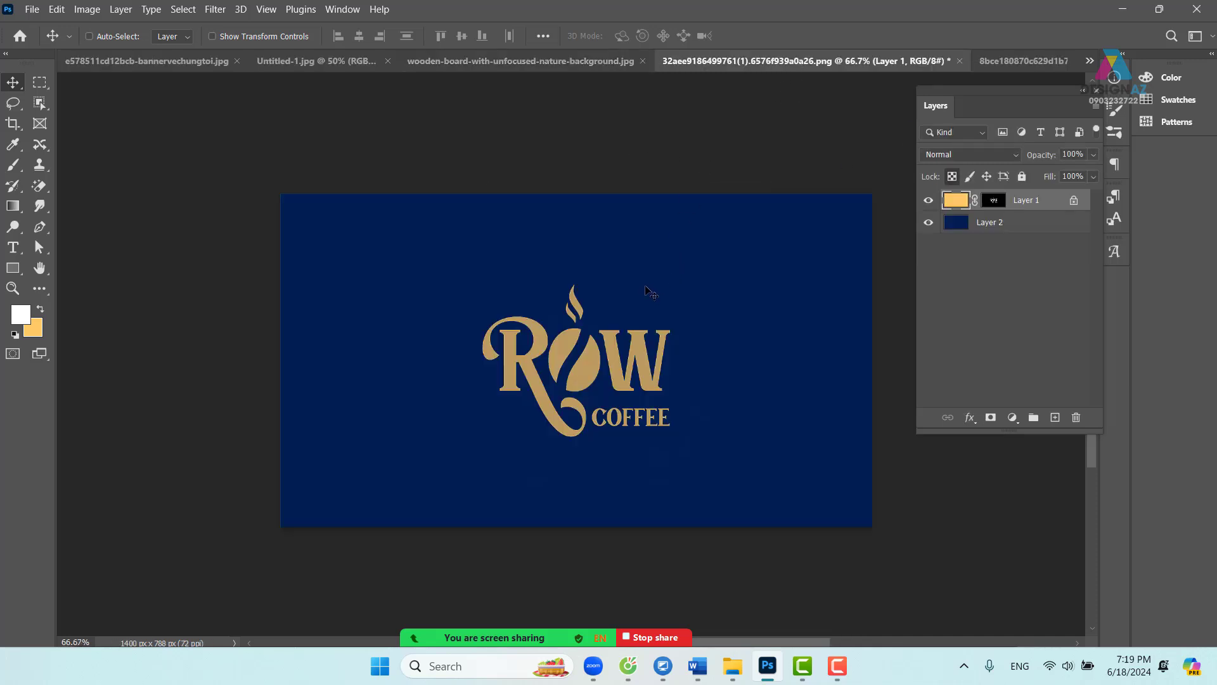
left_click(31, 9)
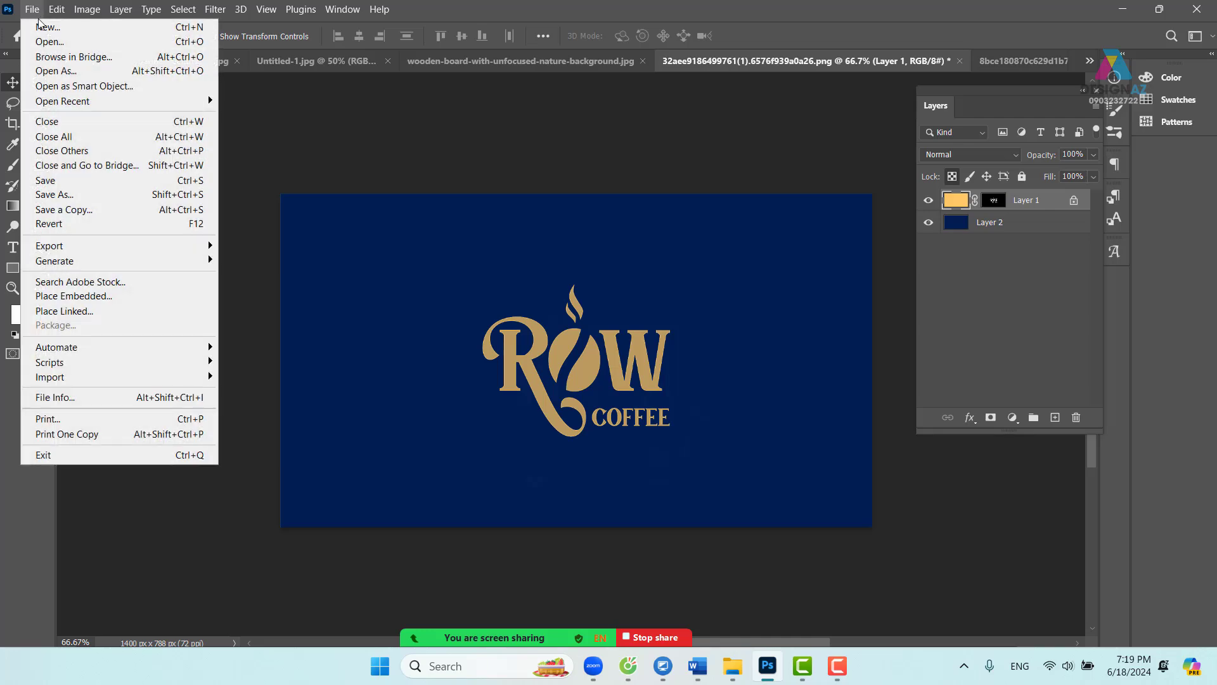
left_click(47, 27)
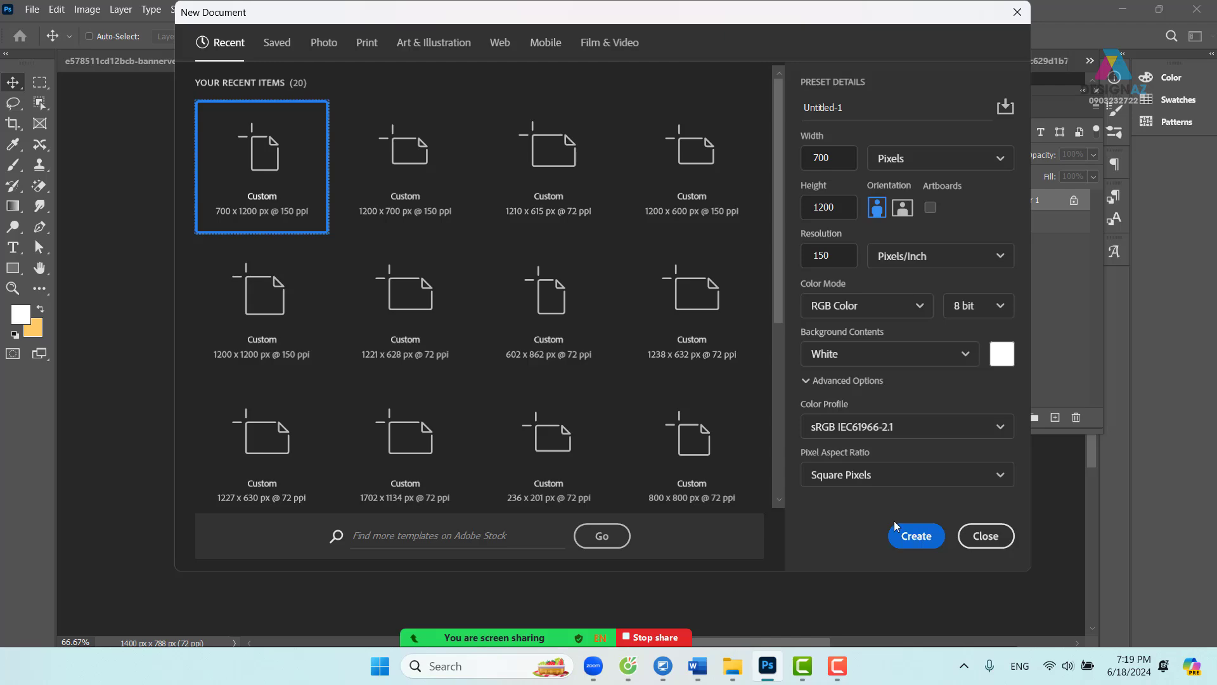
left_click(916, 536)
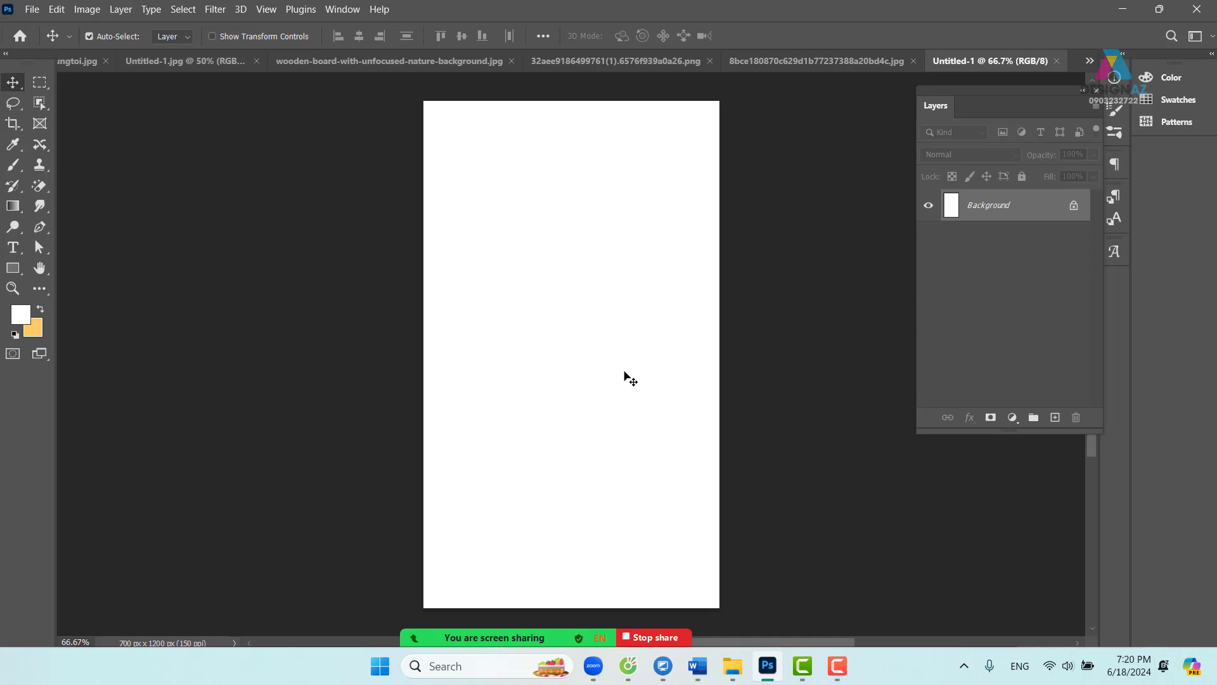
- In the Open dialog, browse into E:\PHOTOSHOP\GTpts
key("ctrl+o")
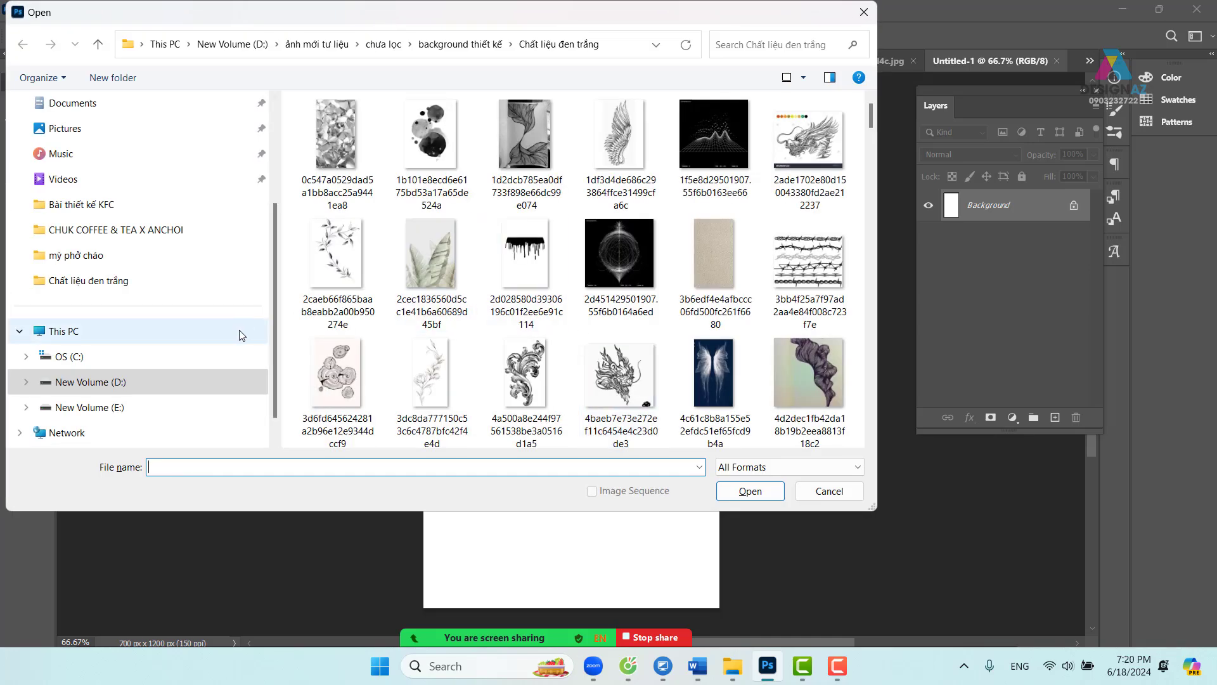
scroll(249, 311, "down", 1)
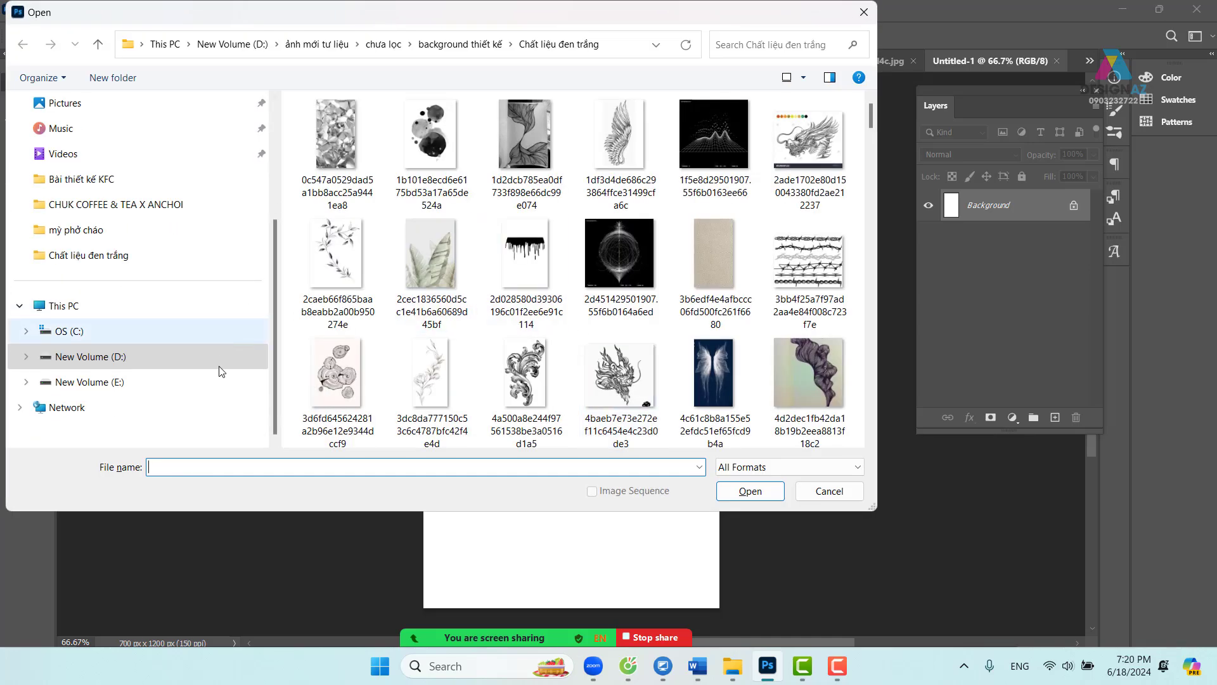
left_click(125, 385)
scroll(713, 355, "down", 5)
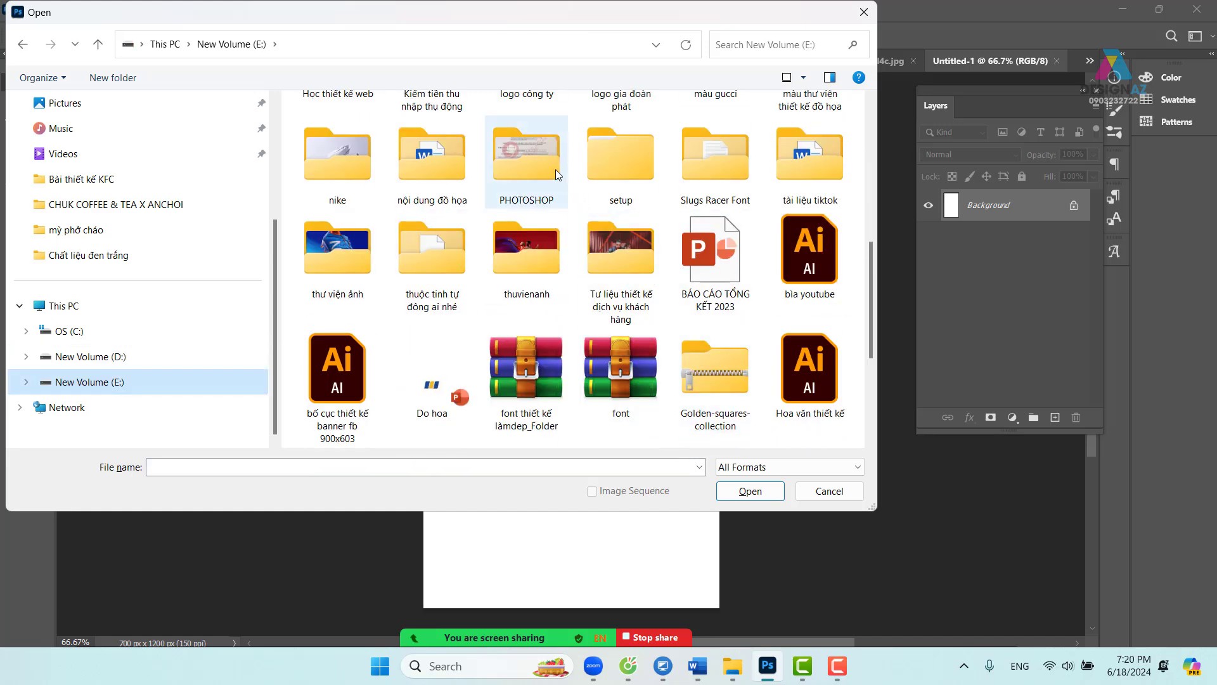
left_click(541, 161)
double_click(540, 161)
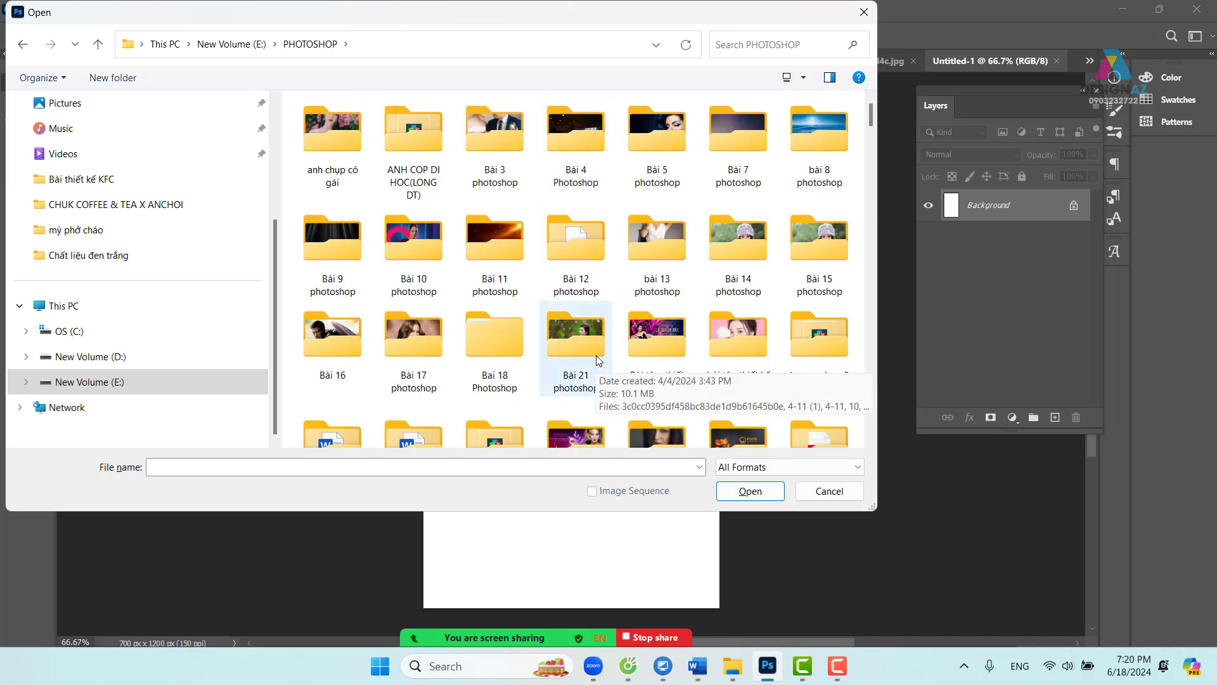
scroll(598, 360, "down", 2)
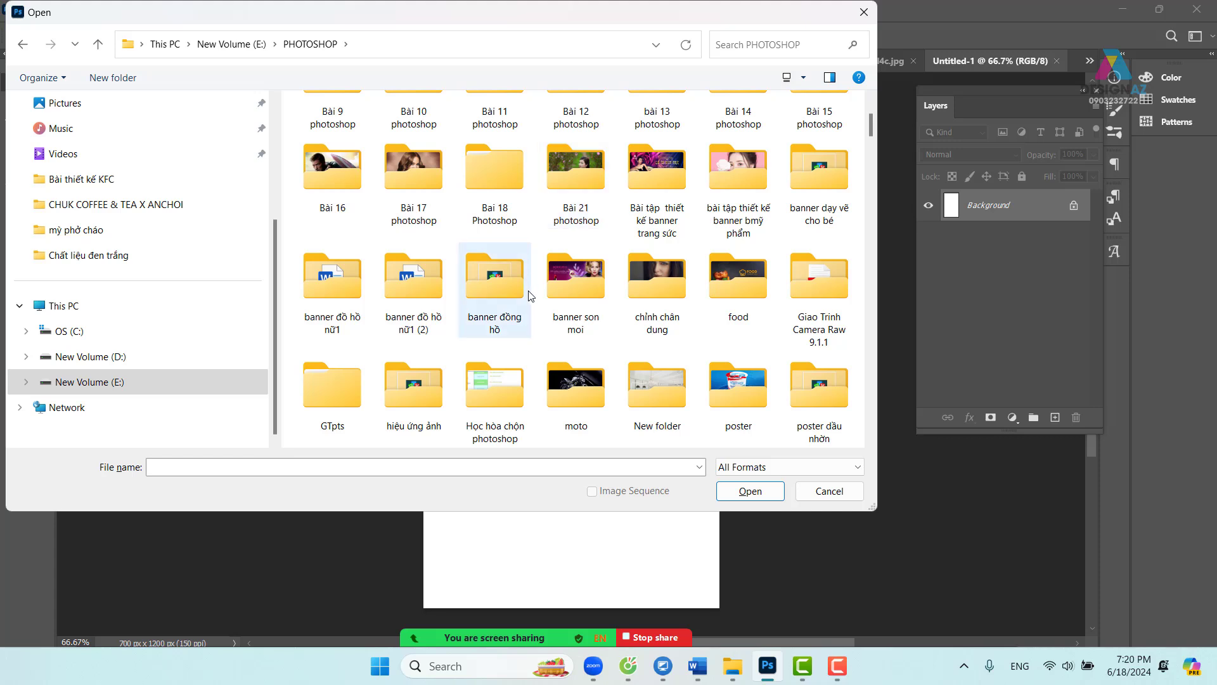
double_click(346, 383)
- Go through Bài tập cơ bản vùng chọn bố cục into Bài 6 and open 431.jpg
double_click(371, 127)
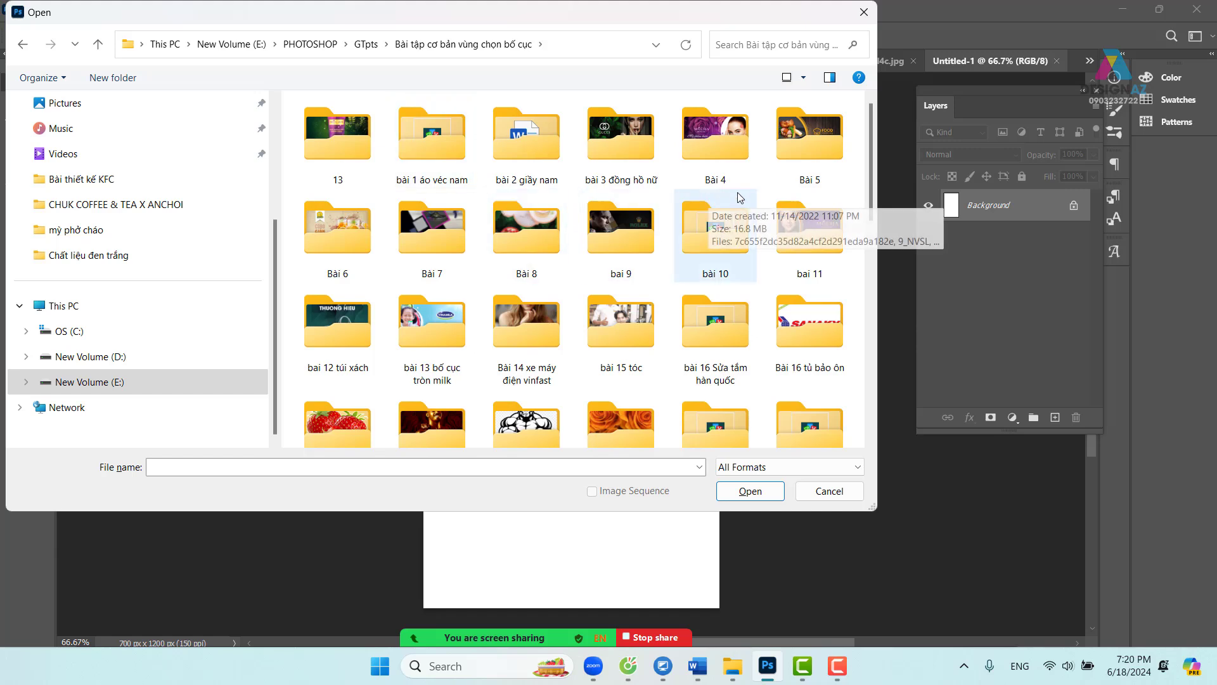
double_click(531, 160)
left_click(26, 42)
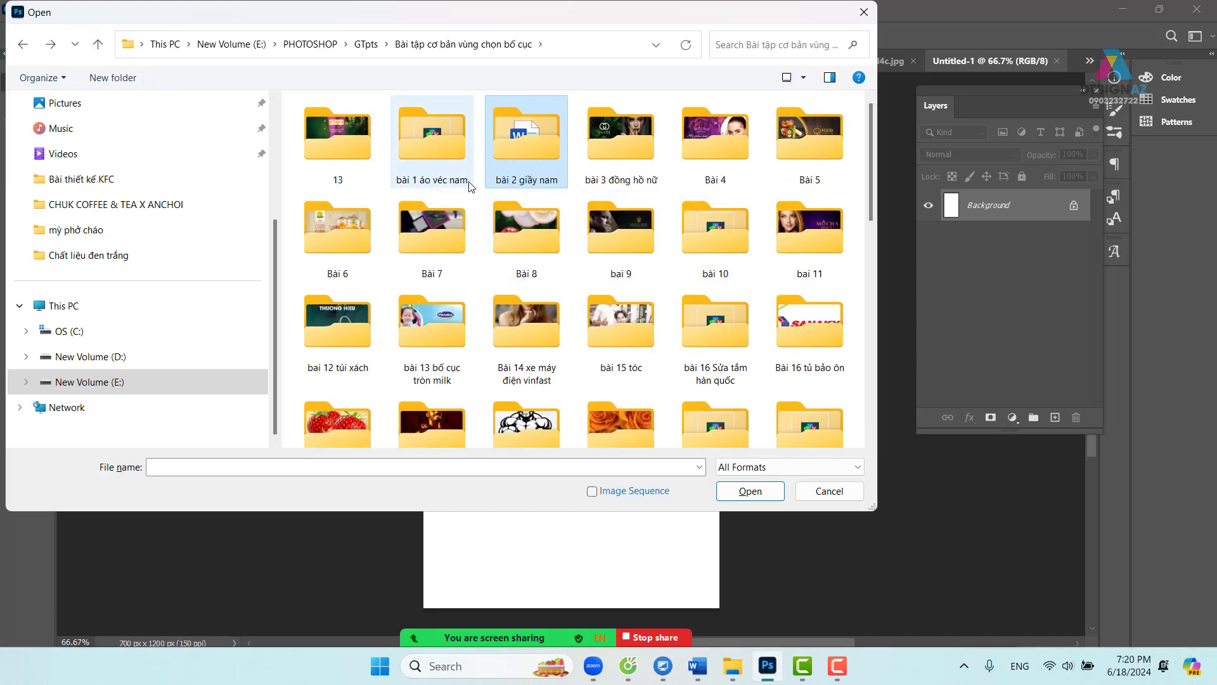
double_click(338, 231)
left_click(643, 151)
left_click(751, 489)
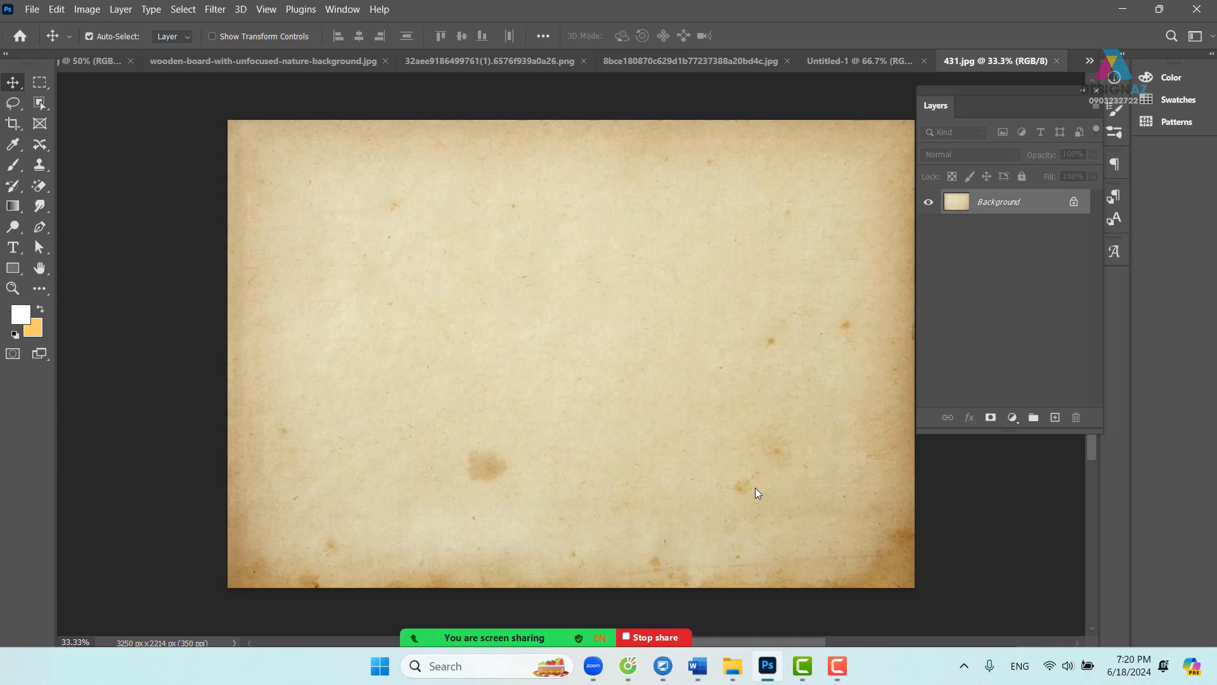
- Select the entire paper texture, then close the wooden-board photo and green leaves image unsaved
key("ctrl+a")
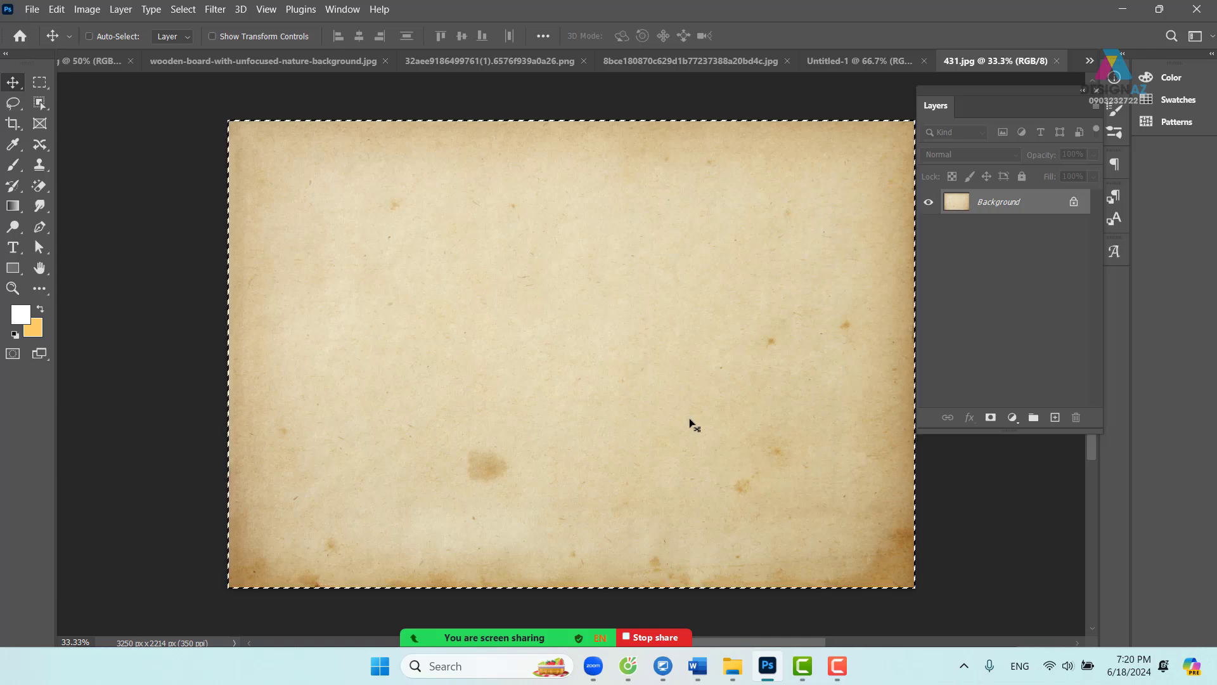
left_click_drag(694, 425, 454, 81)
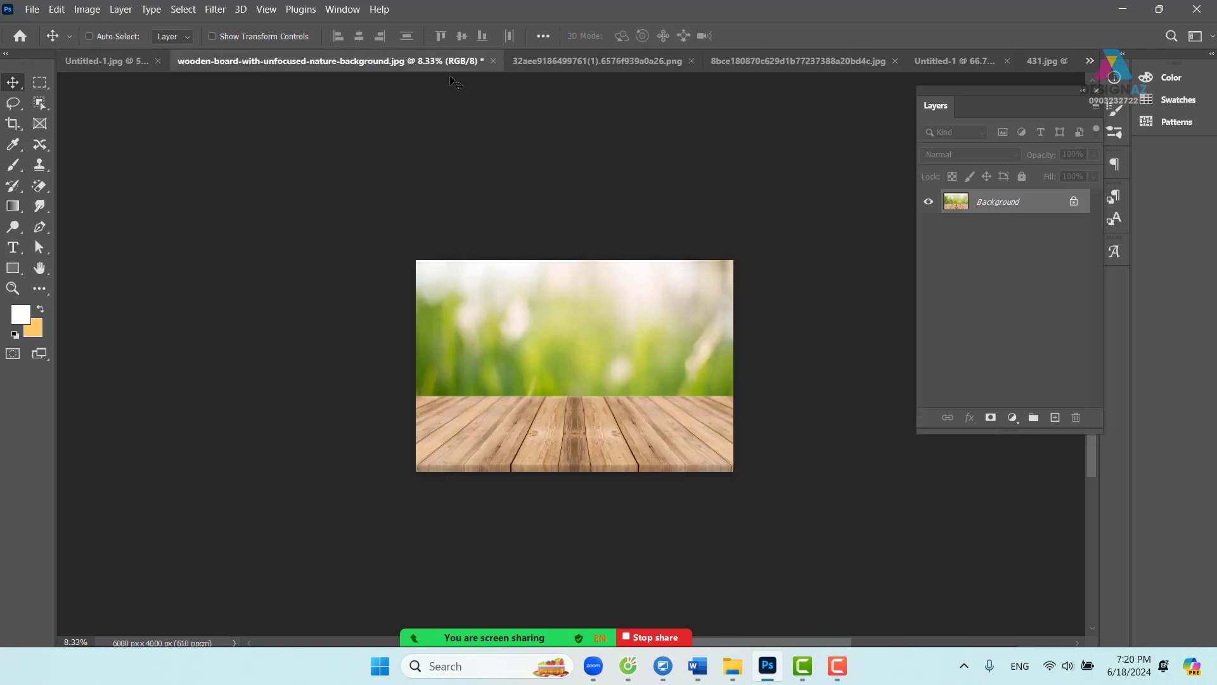
left_click(493, 61)
left_click(632, 260)
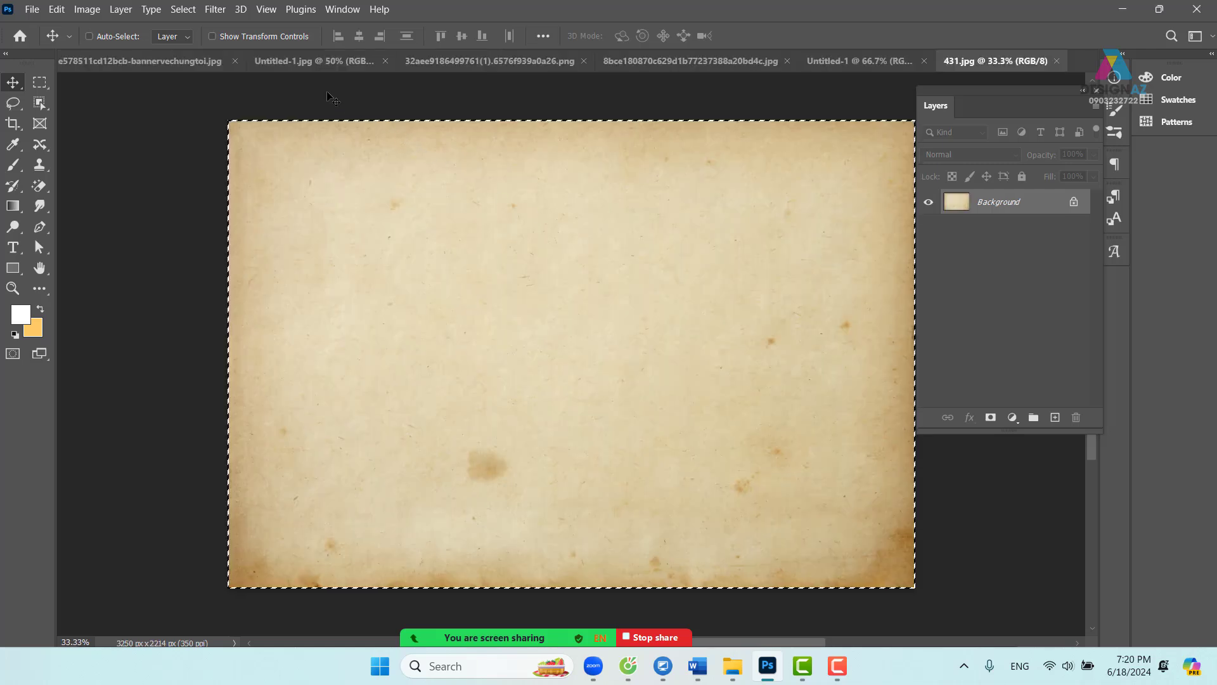
left_click(319, 60)
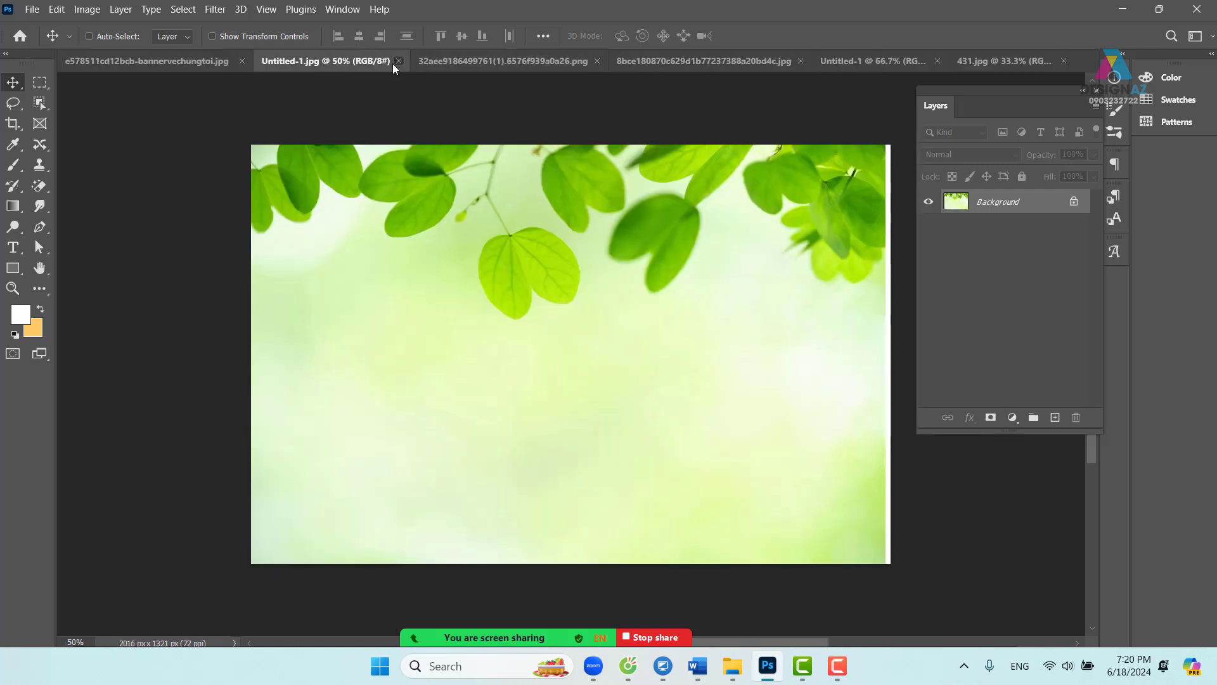
left_click(398, 60)
- Close the magnolia line drawing without saving
left_click(462, 64)
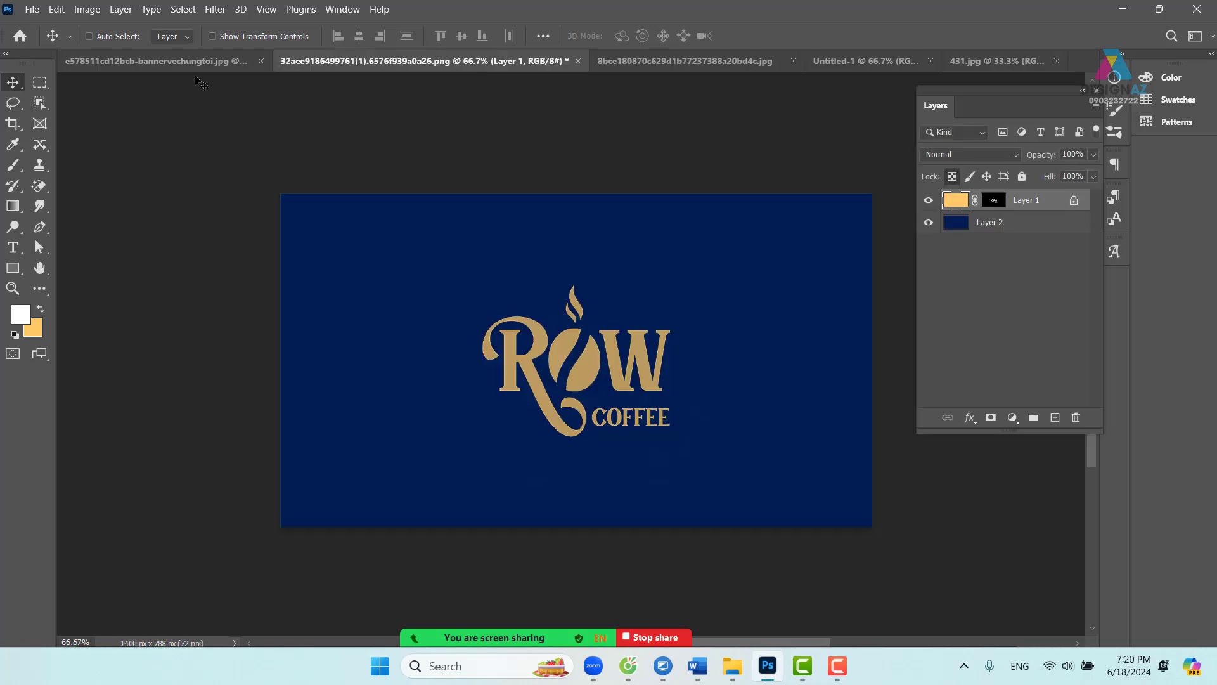
left_click(177, 58)
left_click(657, 63)
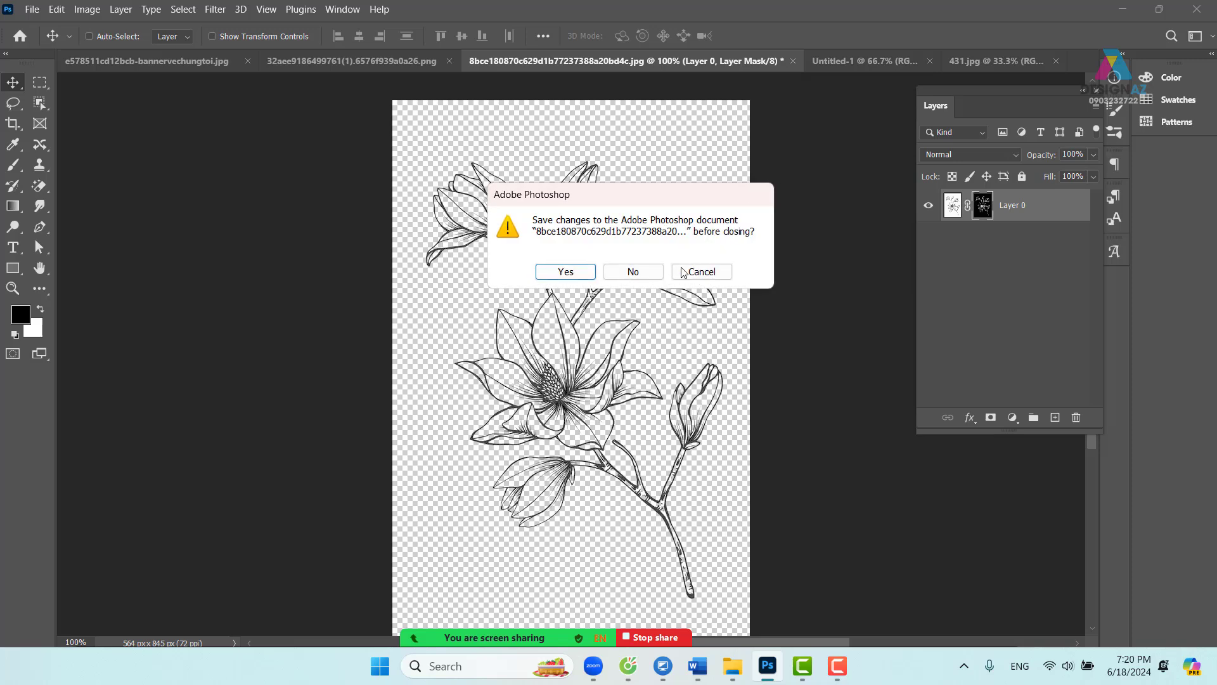
left_click(648, 277)
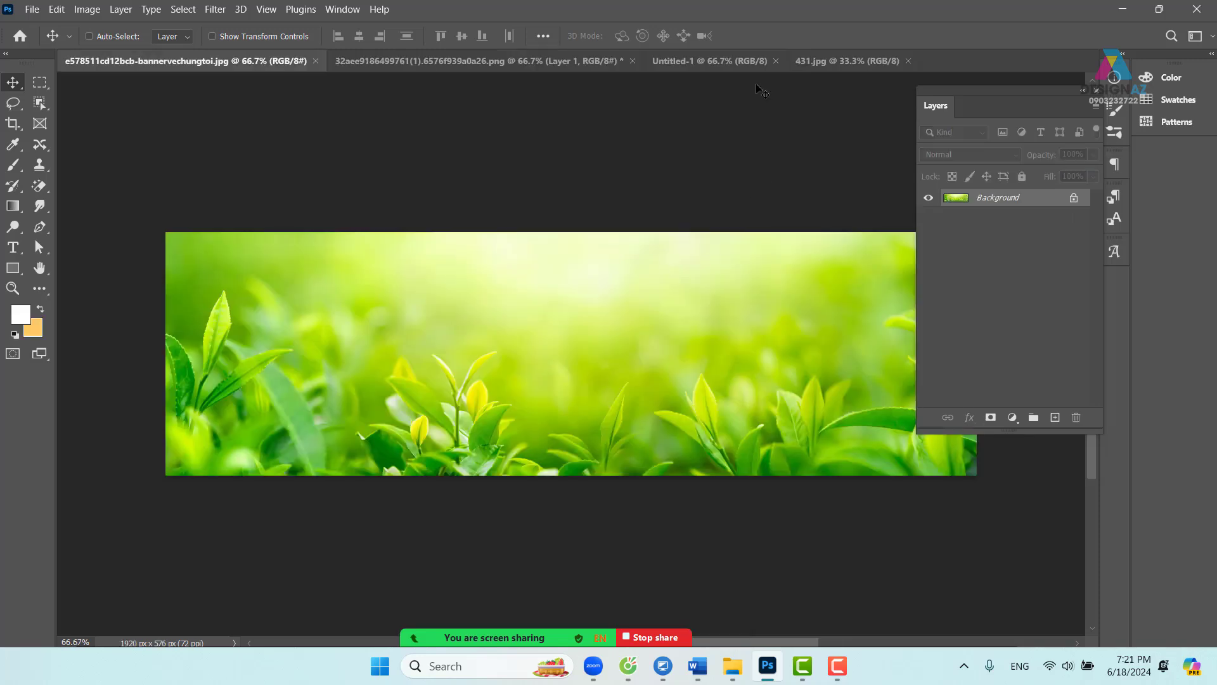
- Copy the paper texture, close 431.jpg, and paste it into the Untitled-1 poster
left_click(717, 63)
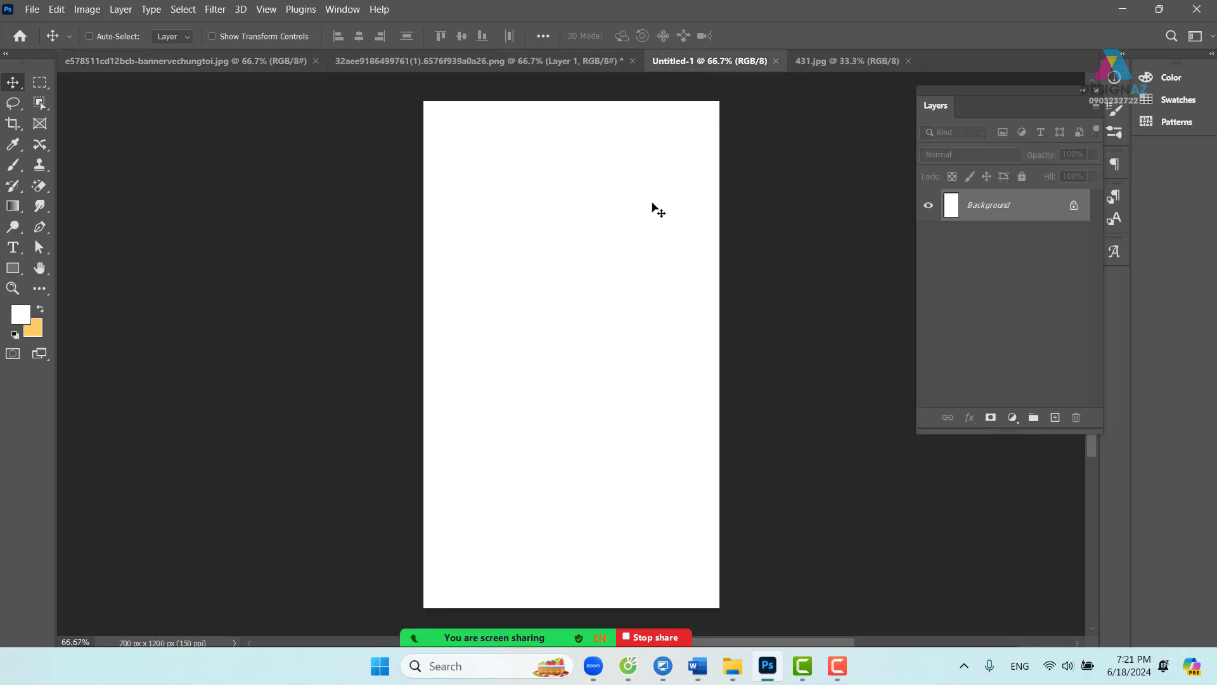
left_click(847, 64)
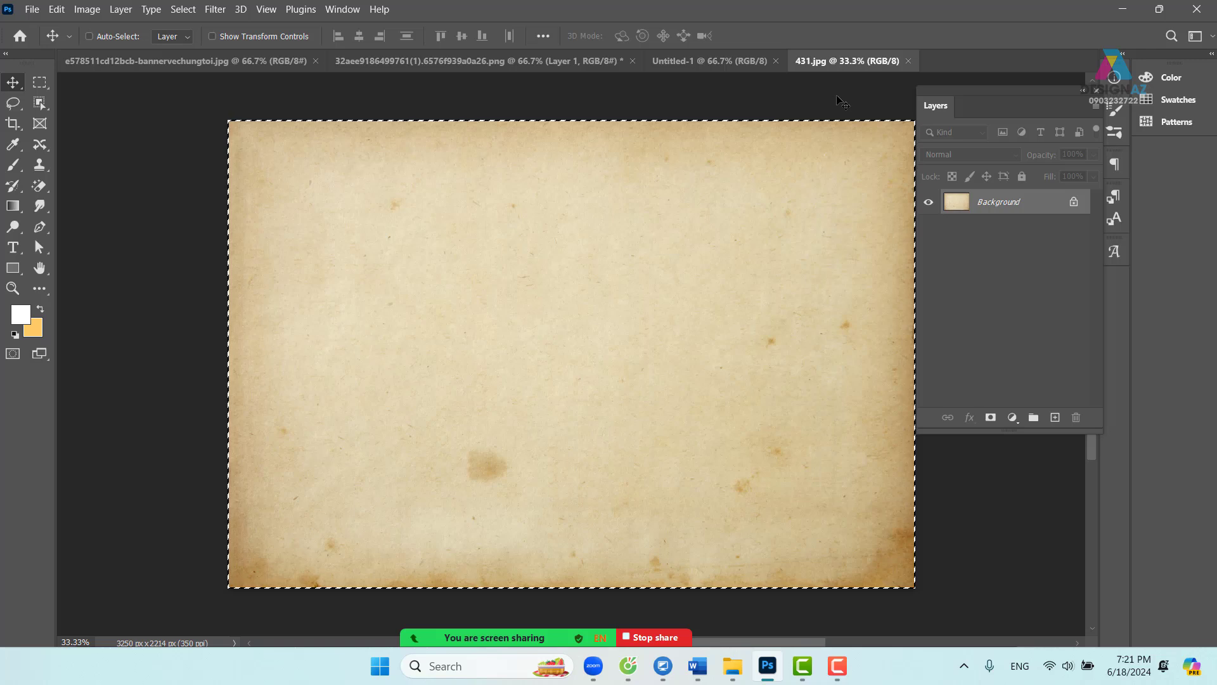
key("ctrl+c")
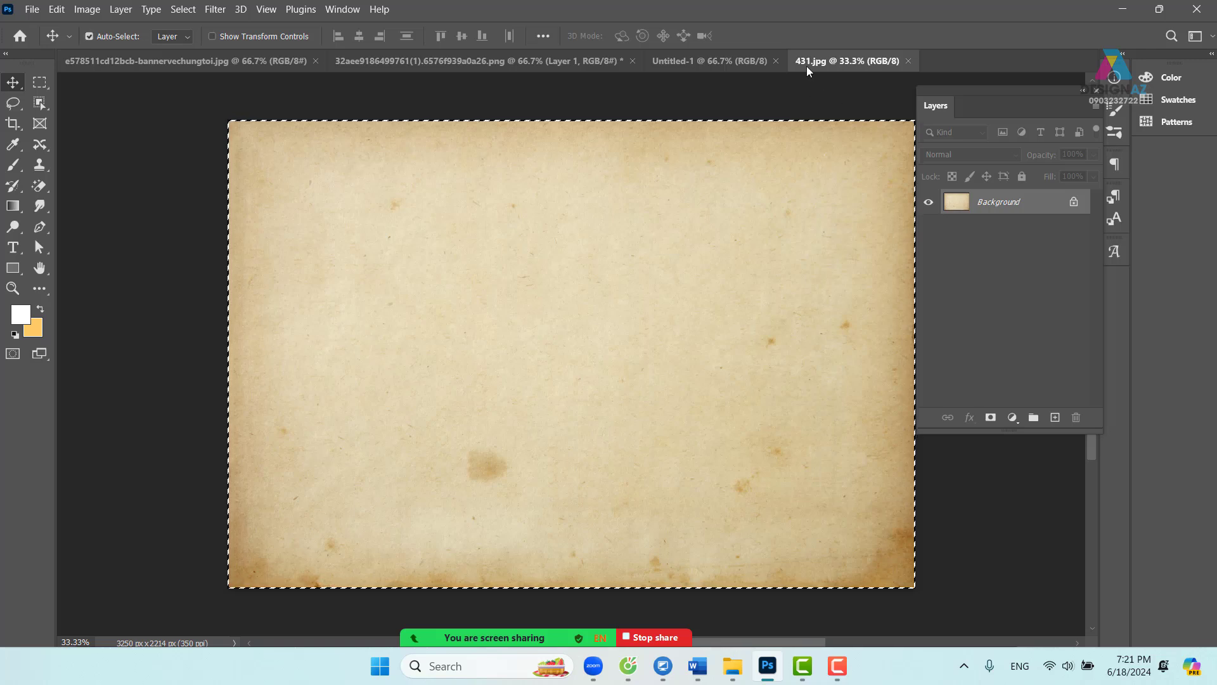
left_click(908, 61)
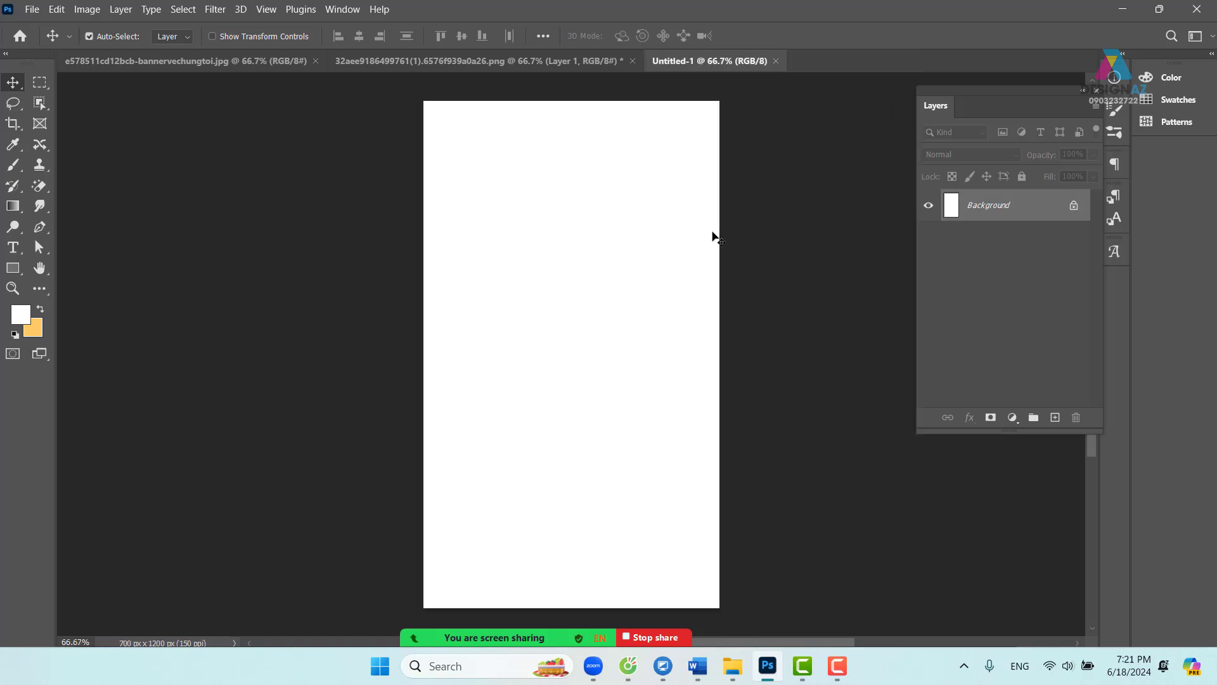
key("ctrl+v")
- Free-transform the pasted paper, shrinking it and rotating it 90° upright onto the canvas
key("ctrl+minus")
key("ctrl+t")
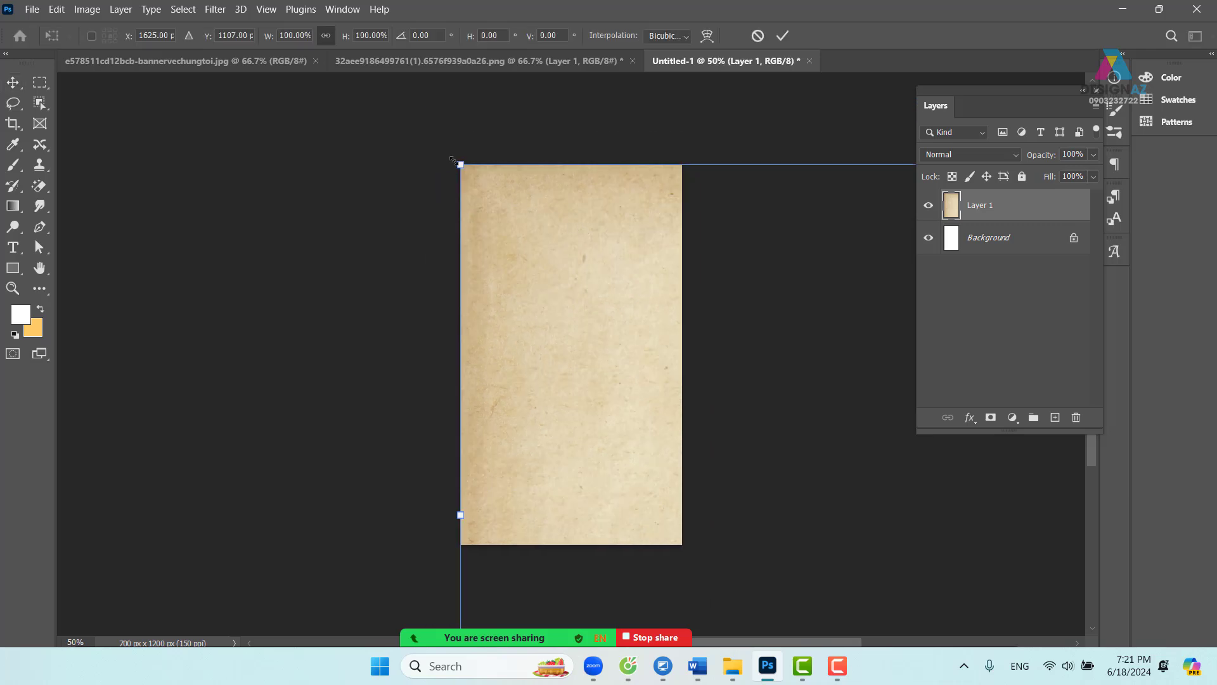
left_click_drag(456, 159, 359, 226)
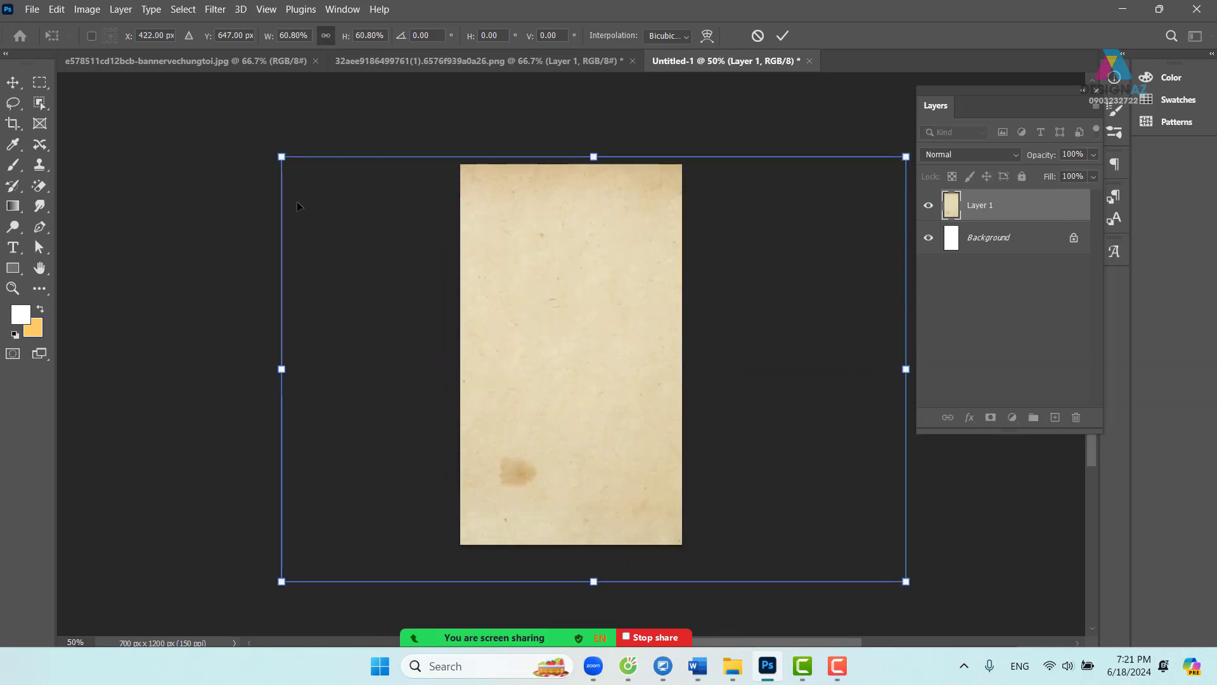
left_click_drag(281, 157, 481, 303)
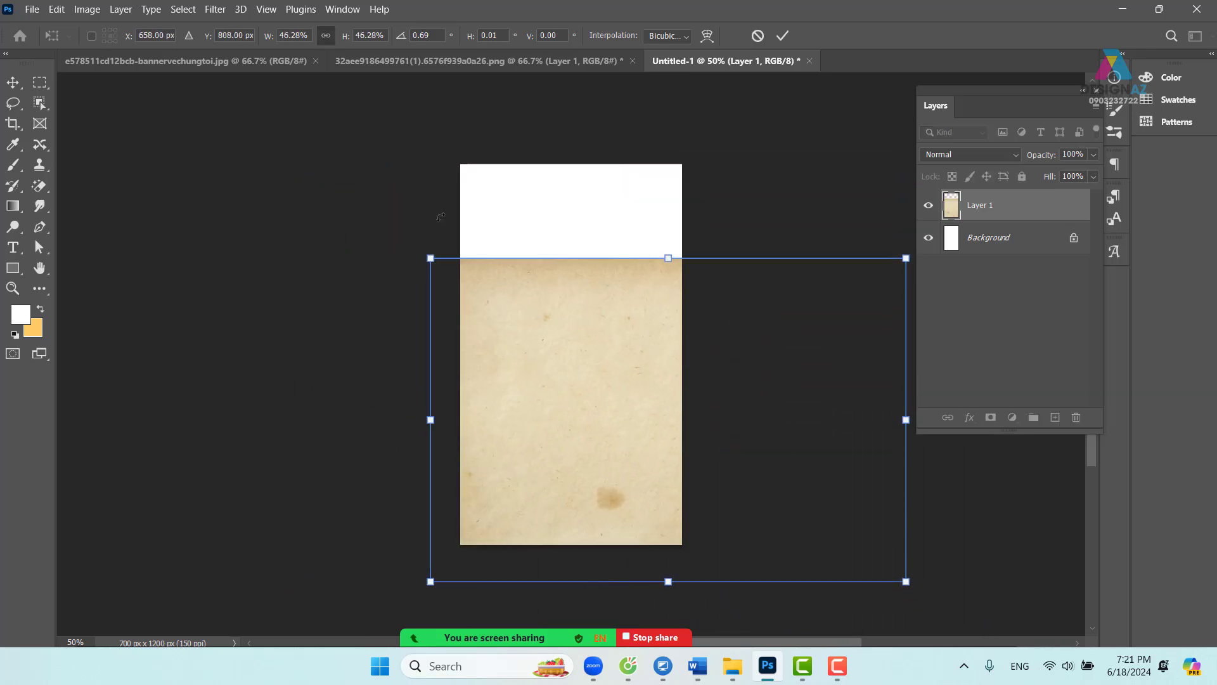
left_click_drag(440, 216, 849, 187)
left_click_drag(720, 293, 673, 275)
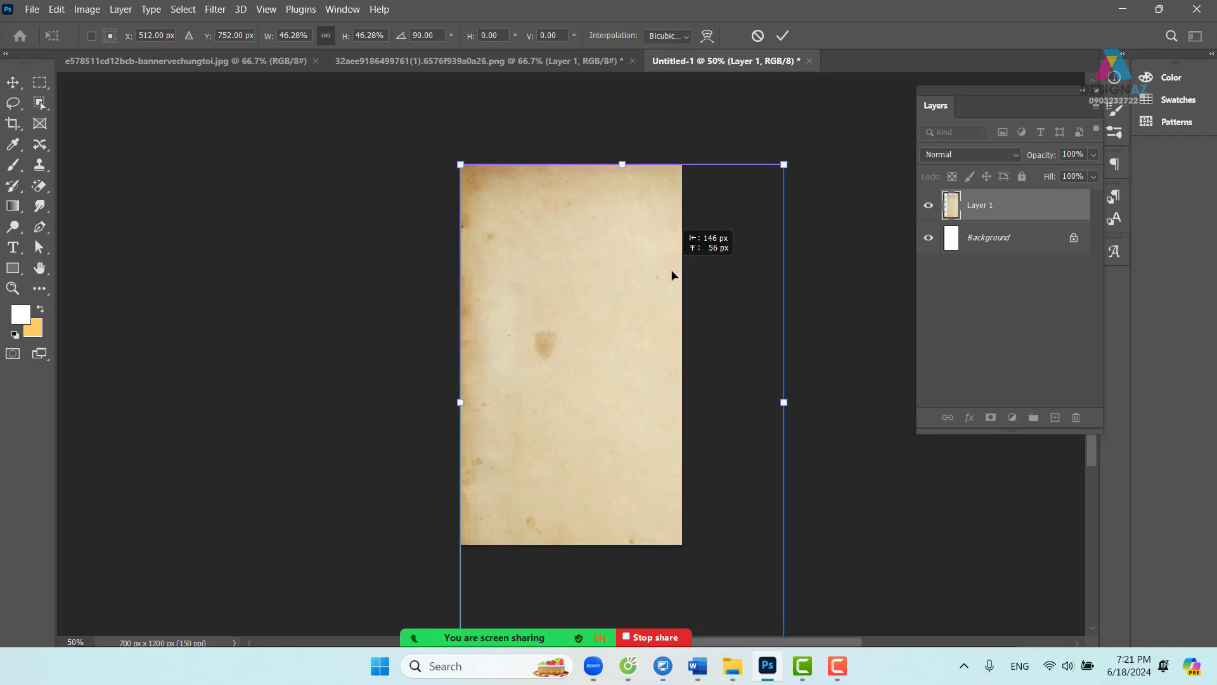
- Scale the rotated paper to exactly fill the 700×1200 canvas and apply the transform
left_click_drag(784, 164, 676, 308)
left_click_drag(609, 394, 608, 235)
left_click_drag(681, 489, 713, 550)
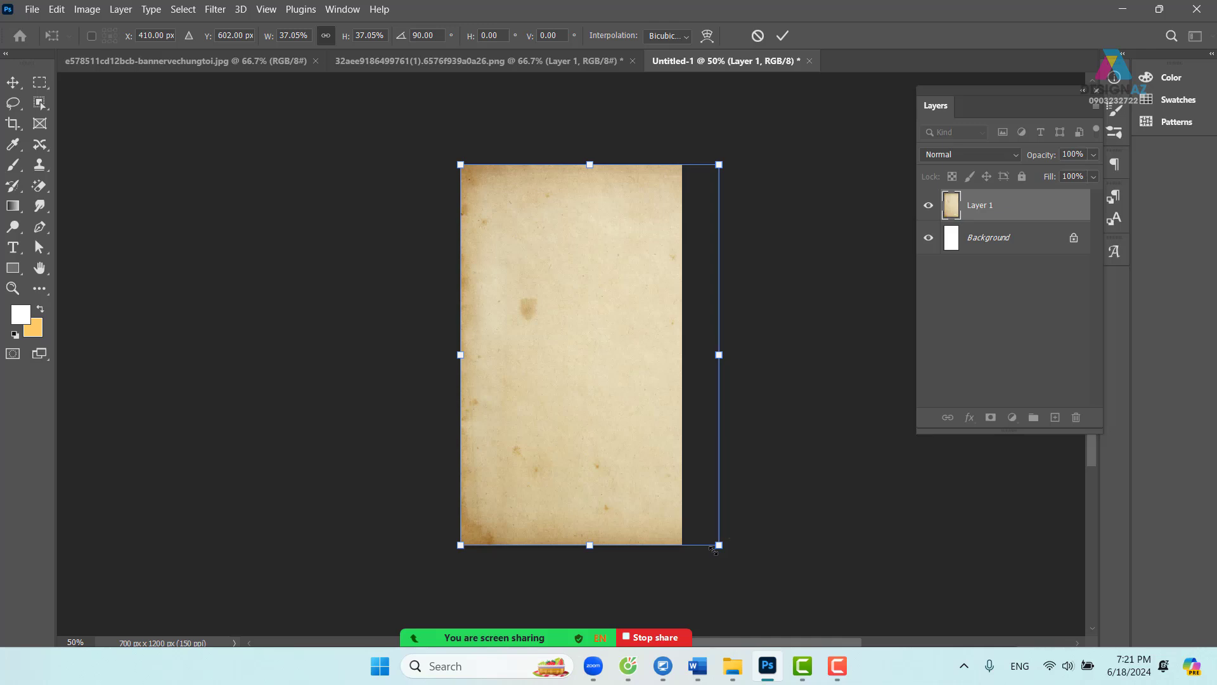
left_click_drag(716, 355, 681, 359)
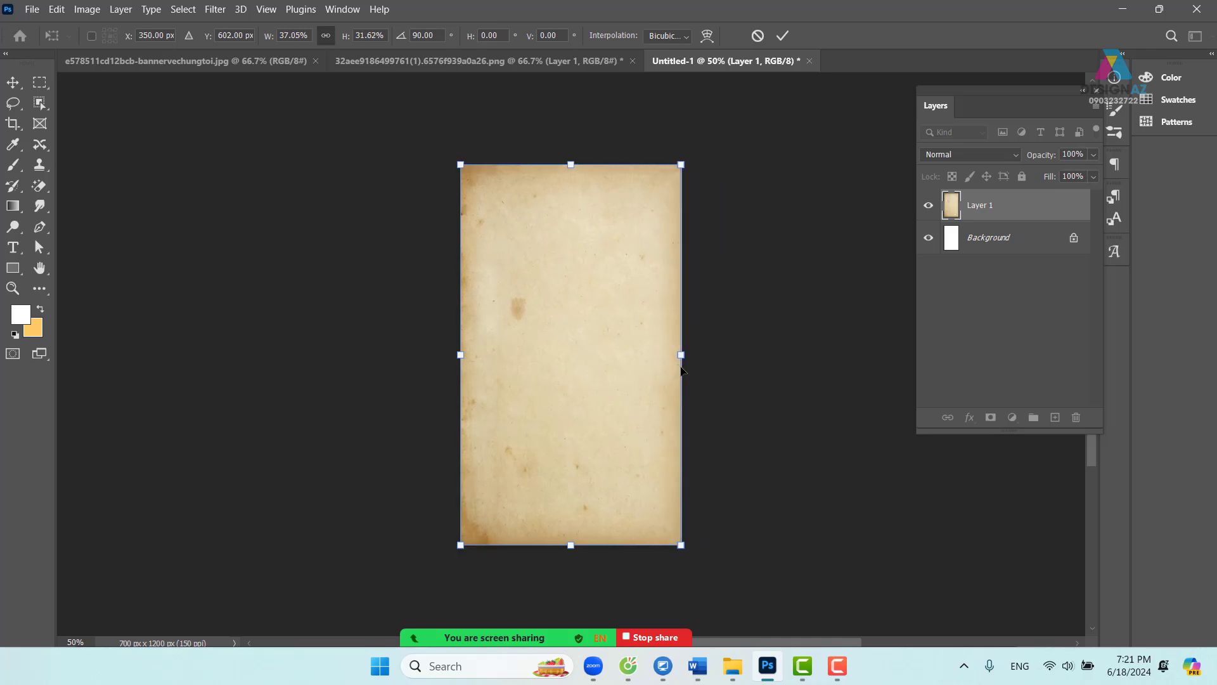
key("Return")
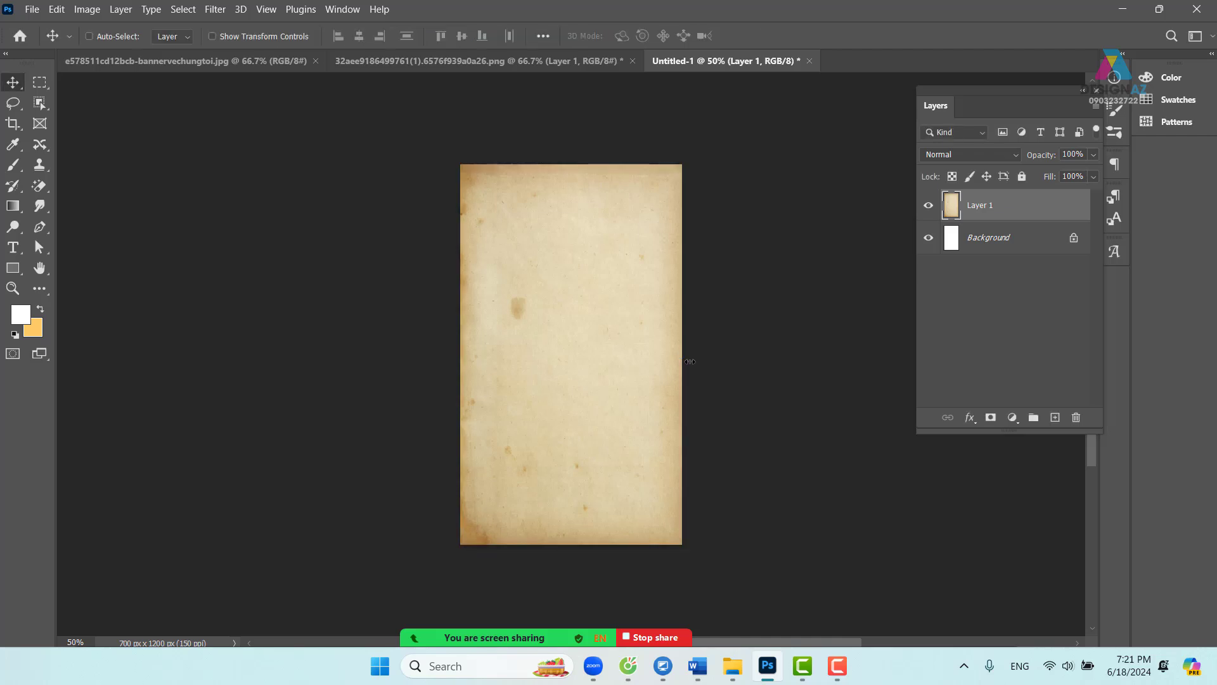
key("ctrl+plus")
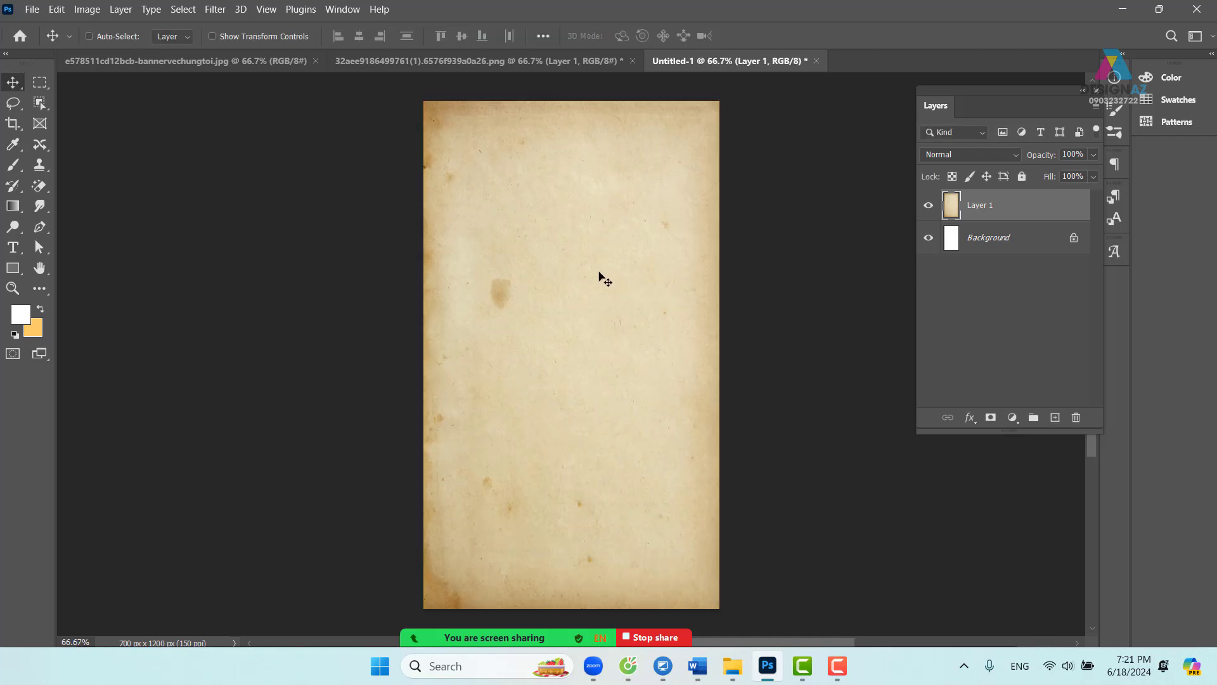
left_click_drag(574, 259, 544, 239)
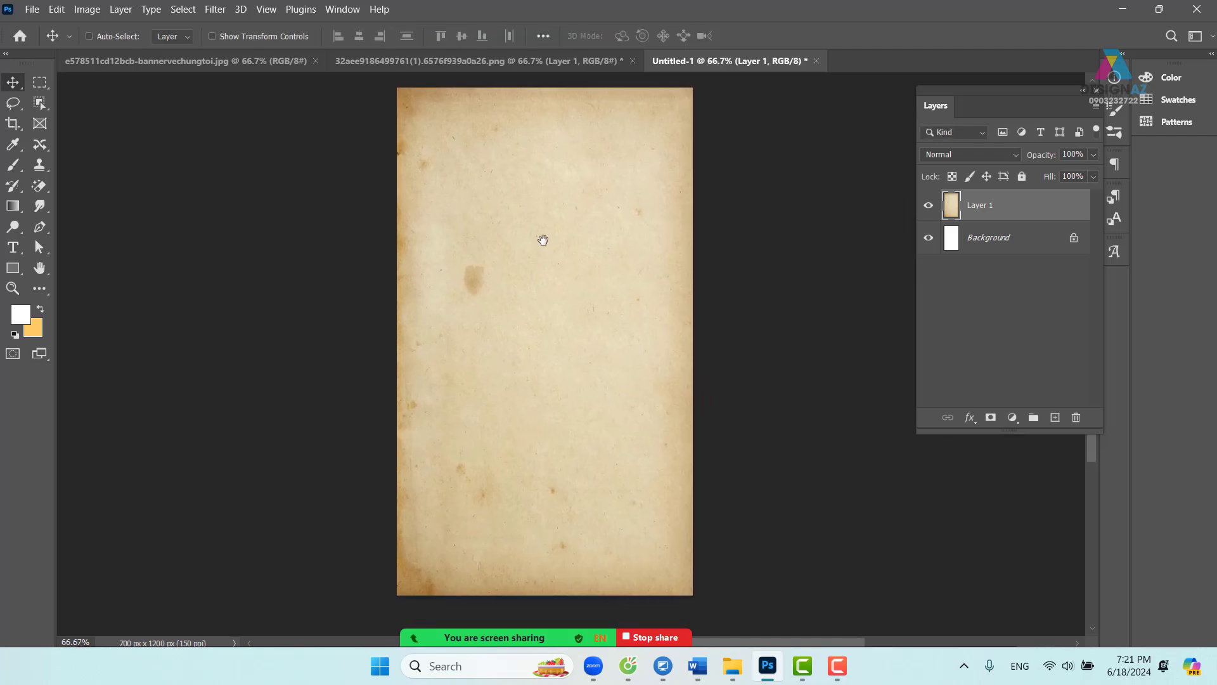
- Drag the ROW COFFEE logo layer from its file onto the aged-paper poster as Layer 2
left_click(473, 62)
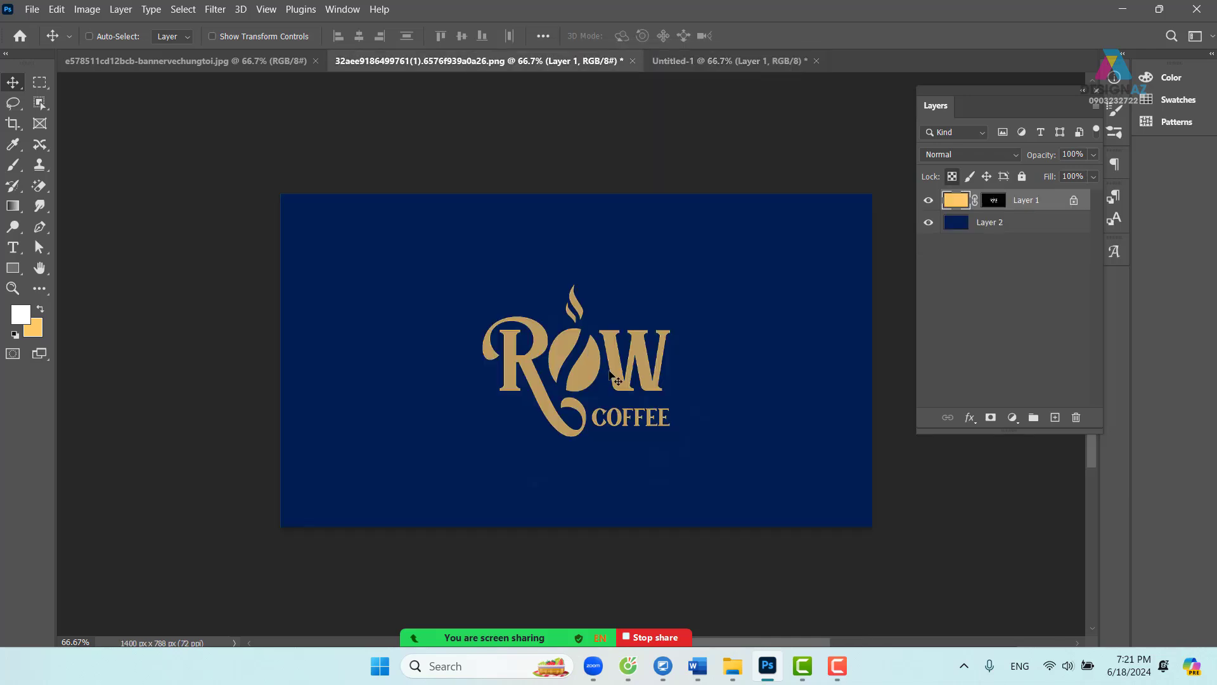
left_click_drag(588, 380, 705, 60)
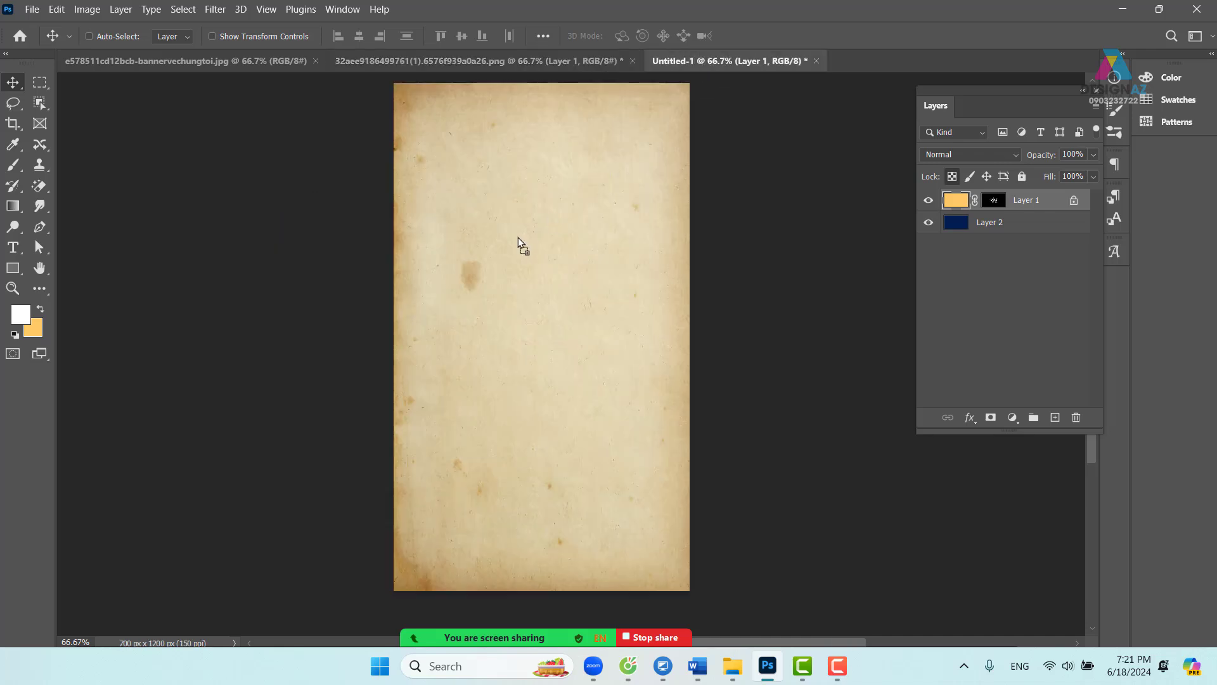
left_click_drag(519, 241, 514, 284)
key("ctrl+plus")
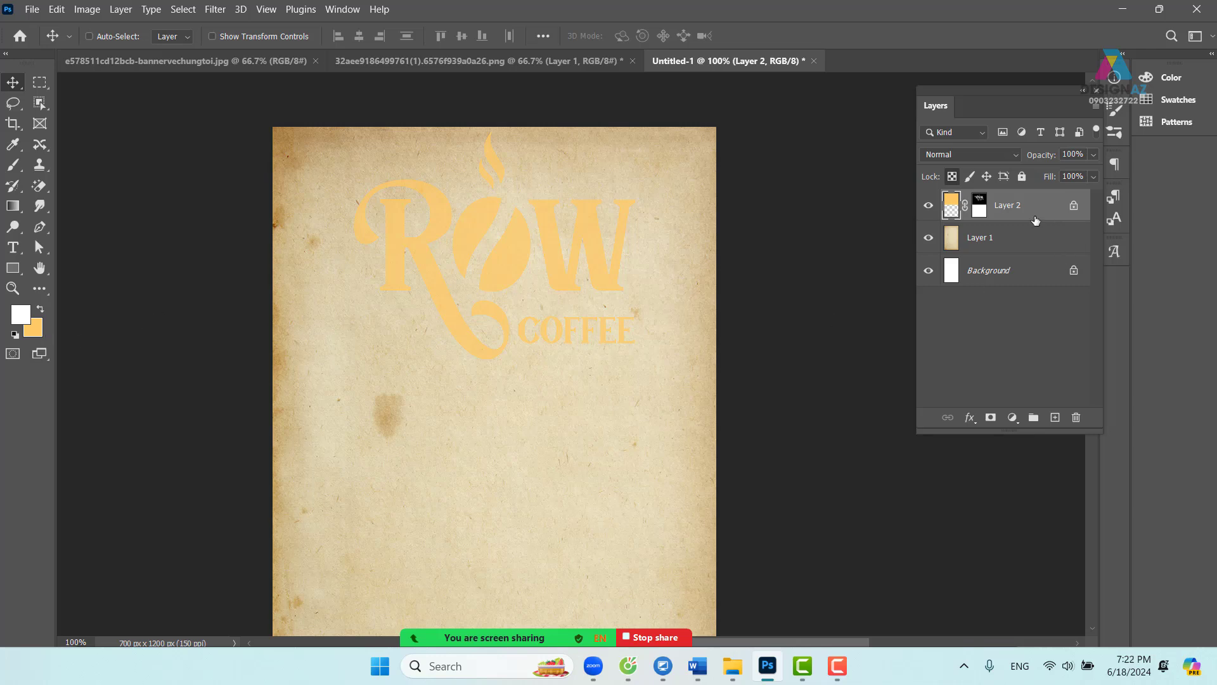
left_click(22, 315)
- Fill the ROW COFFEE logo with dark green #007a14
left_click(446, 442)
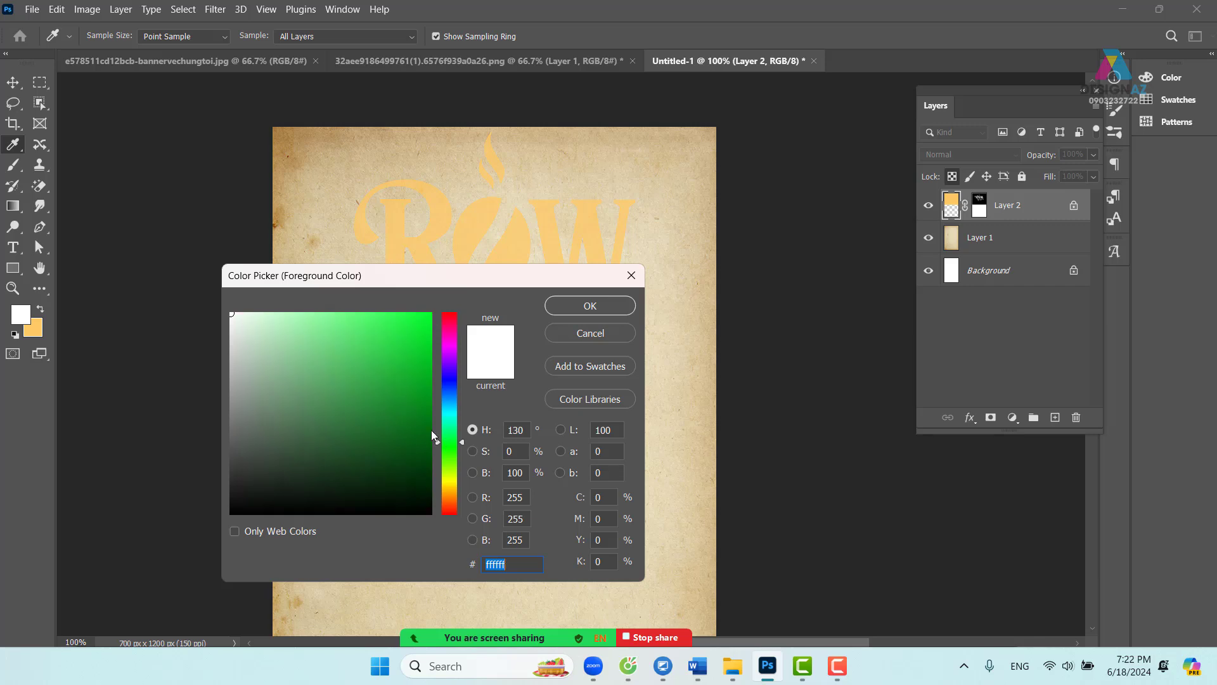
left_click_drag(419, 383, 455, 418)
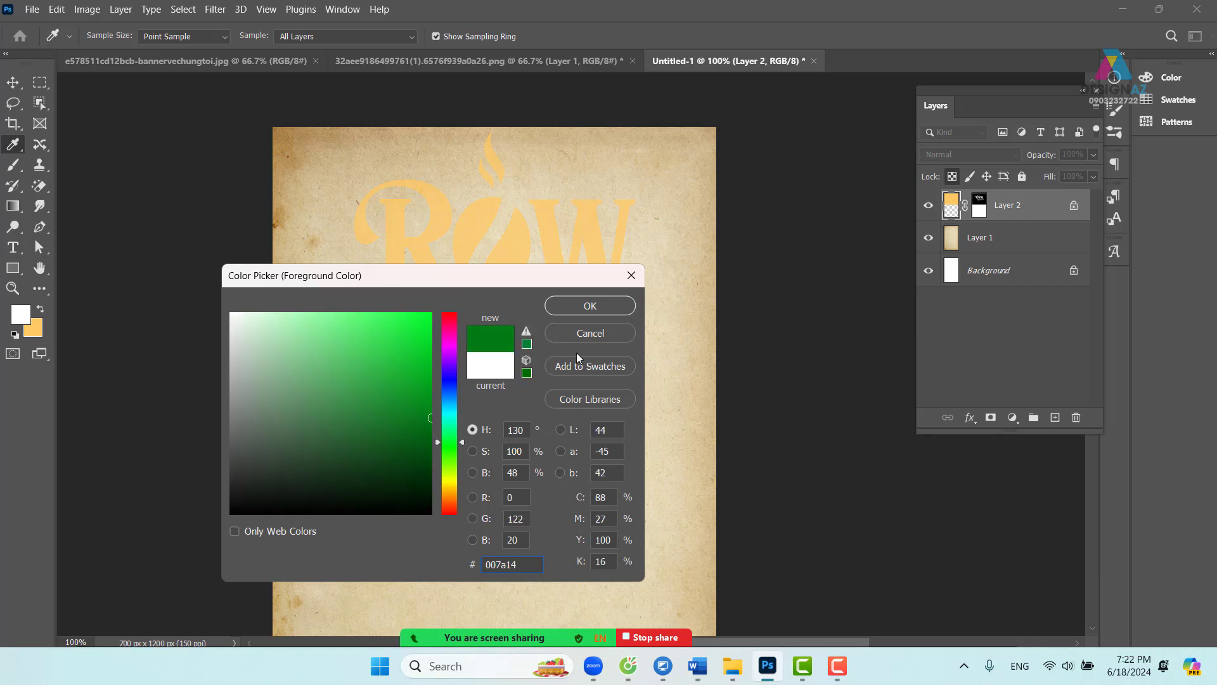
left_click(596, 308)
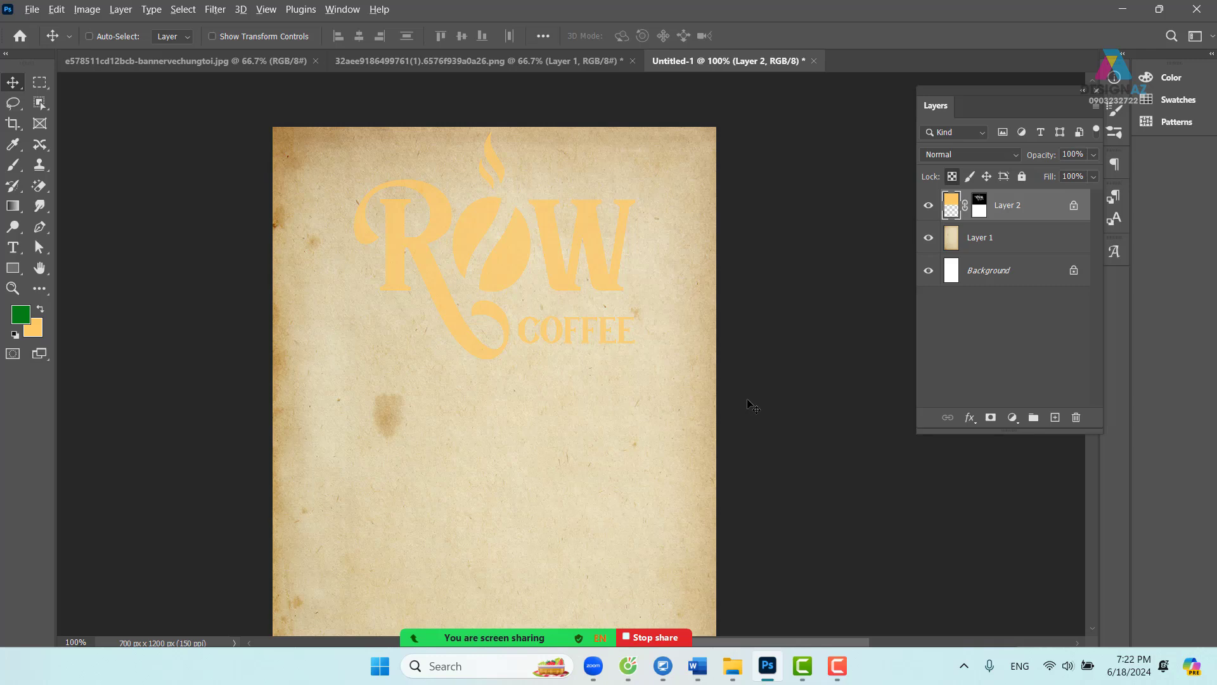
key("alt+BackSpace")
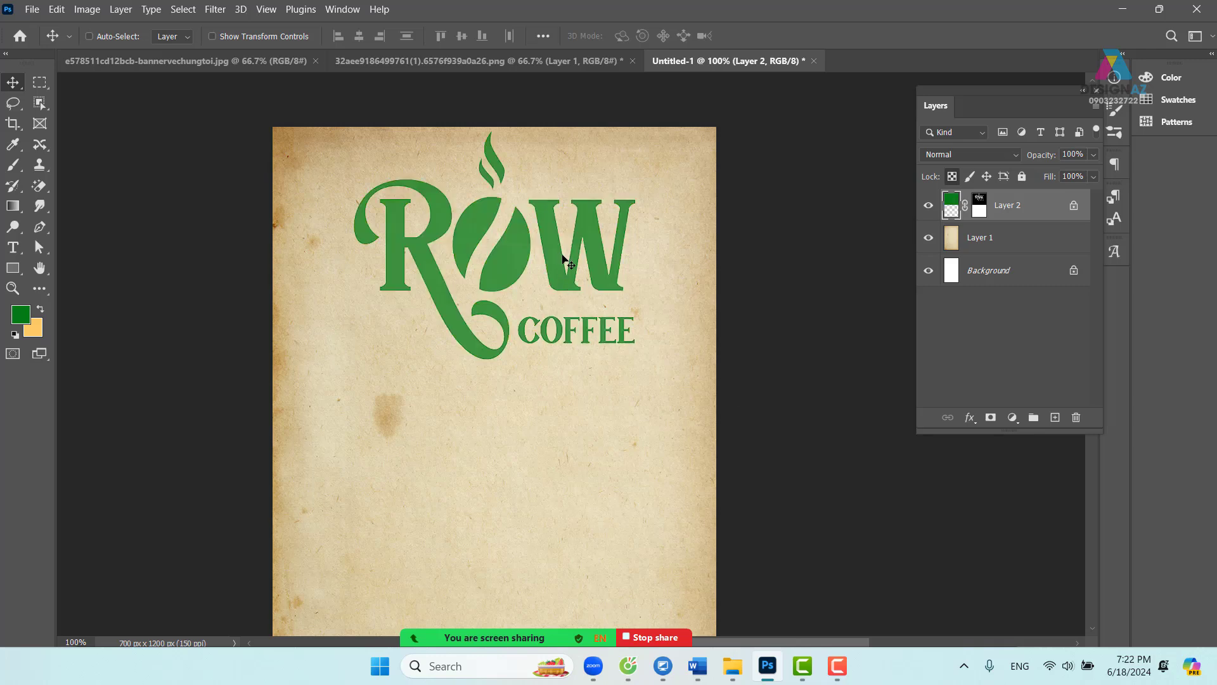
- Scale the logo to about 55% and centre it near the poster's top
key("ctrl+t")
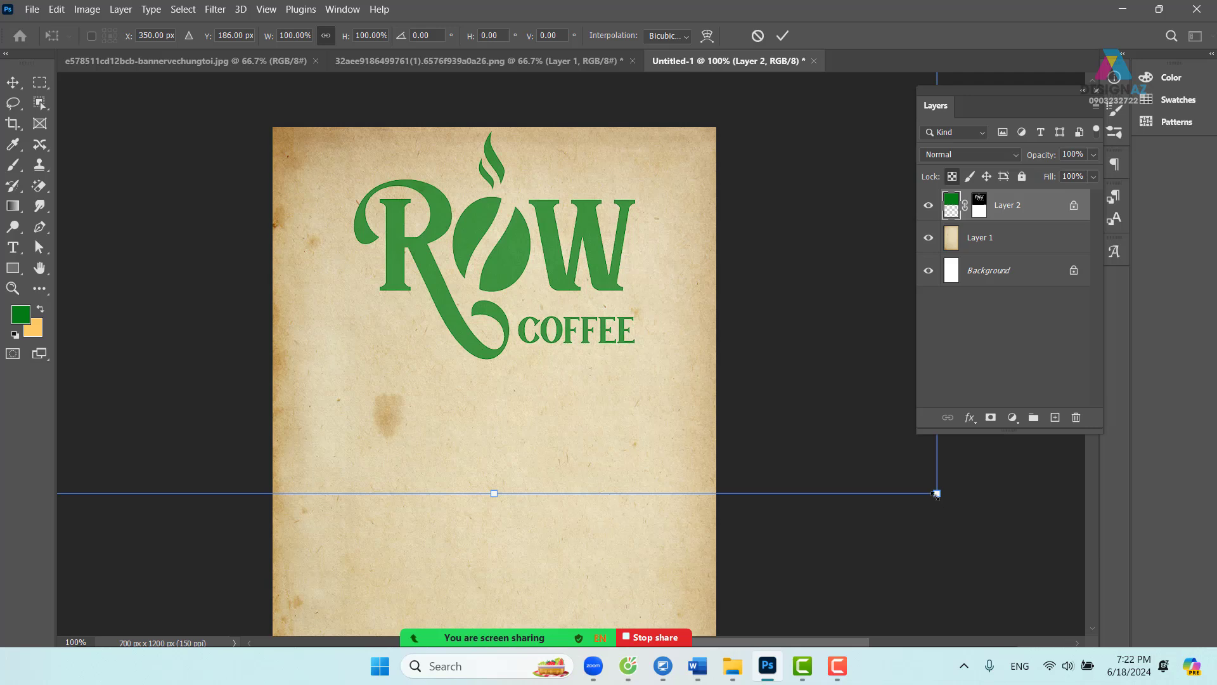
left_click_drag(936, 494, 541, 251)
left_click_drag(408, 190, 618, 277)
key("Return")
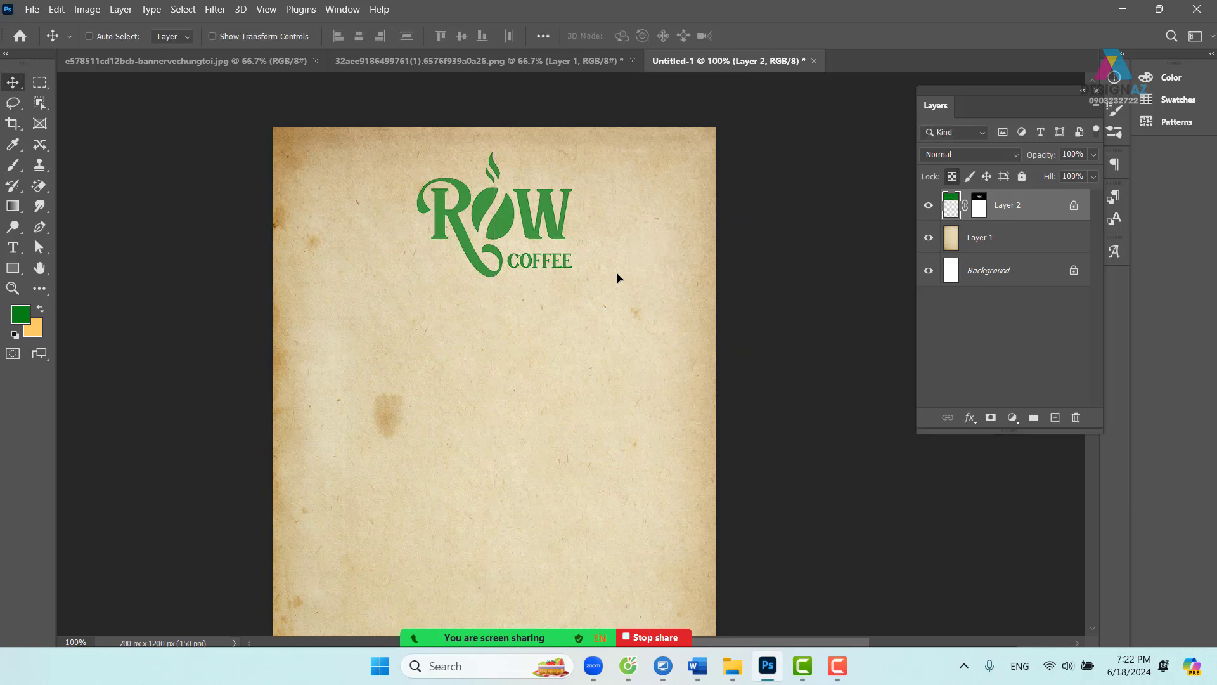
key("ctrl+minus")
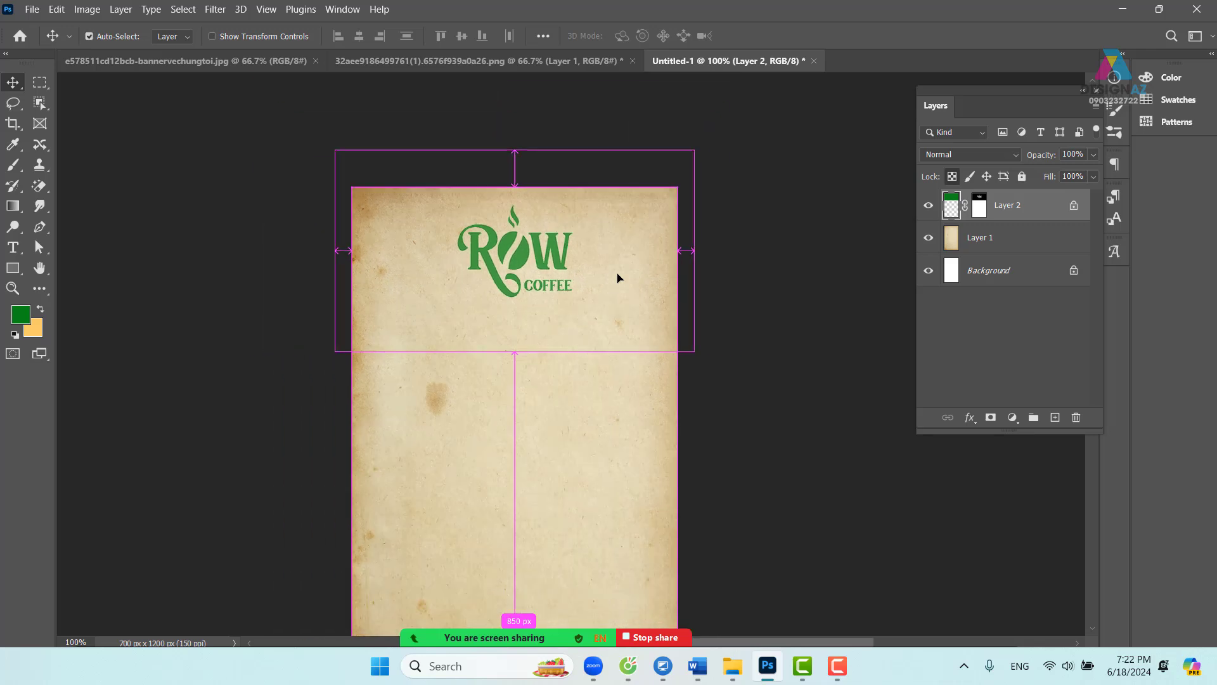
left_click_drag(514, 379, 521, 315)
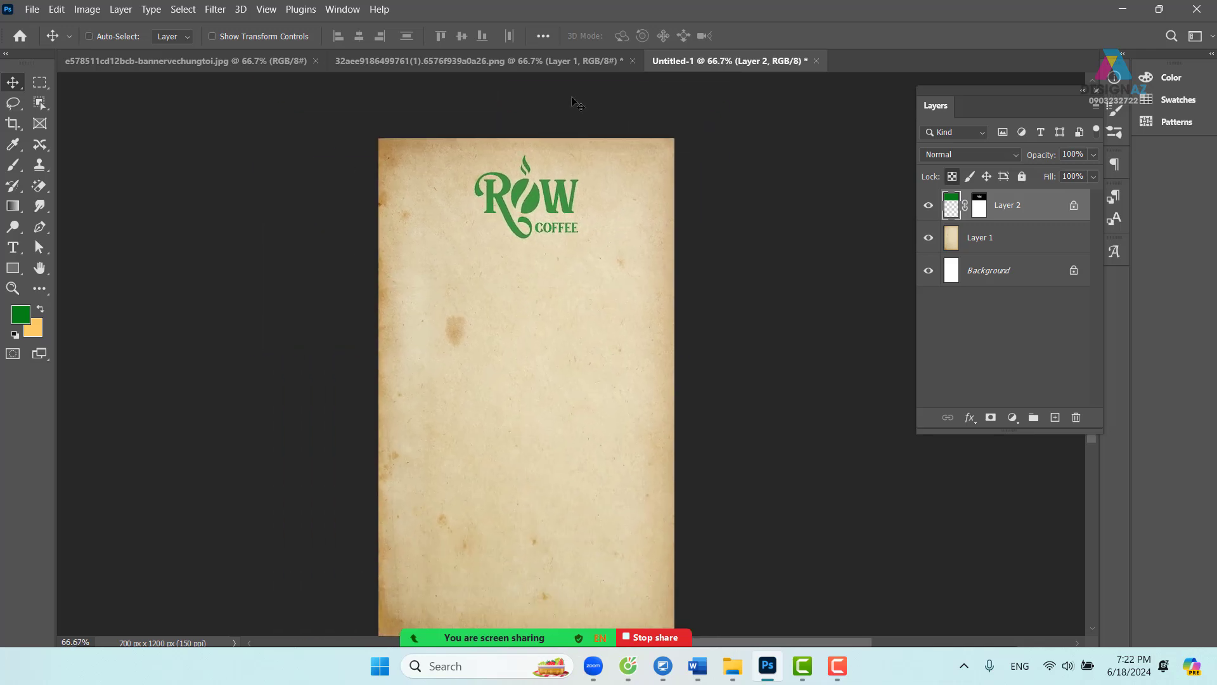
- Close the original logo file without saving and nudge the poster logo, keeping it centred
left_click(542, 63)
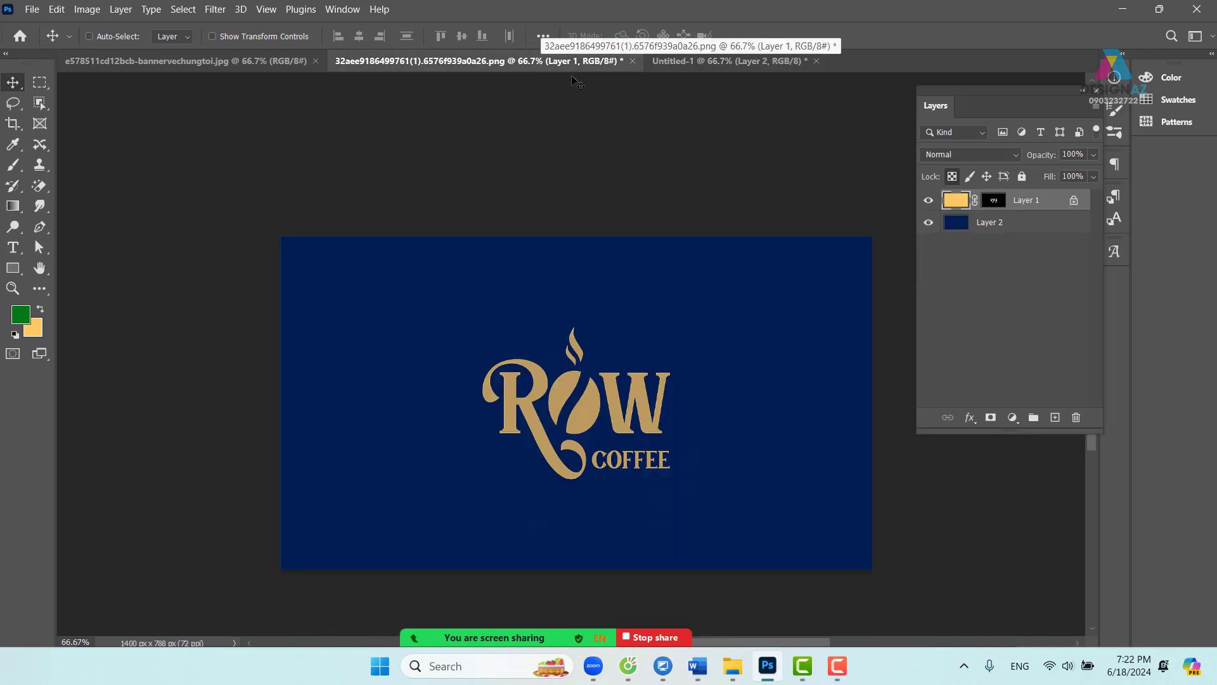
left_click(632, 60)
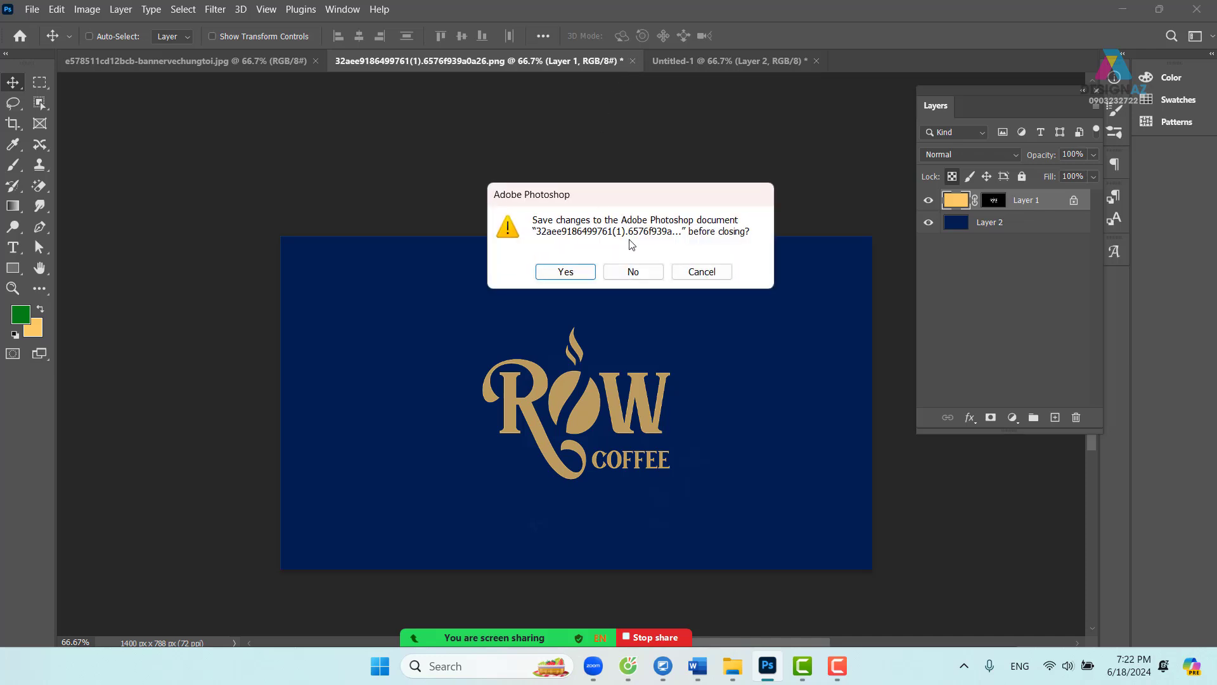
left_click(641, 272)
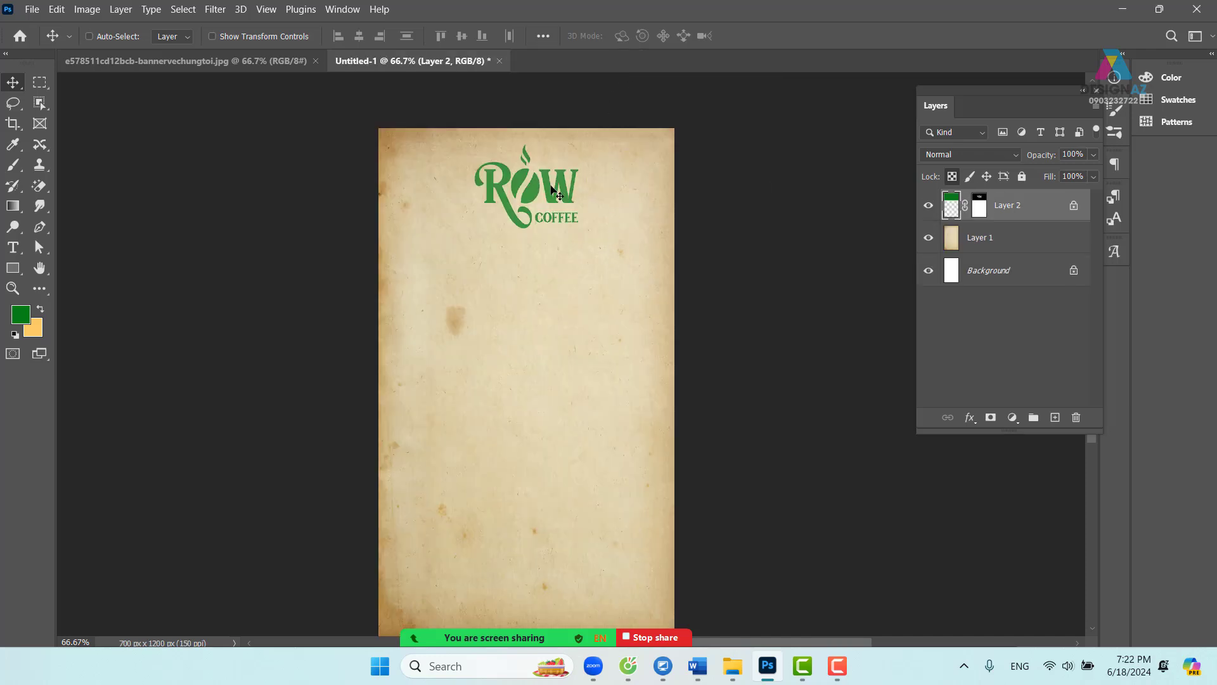
mouse_move(552, 192)
left_mouse_down()
mouse_move(563, 212)
mouse_move(553, 202)
left_mouse_up()
- Check the tea-leaf banner, return to the coffee poster, and dismiss the Open window
left_click(218, 61)
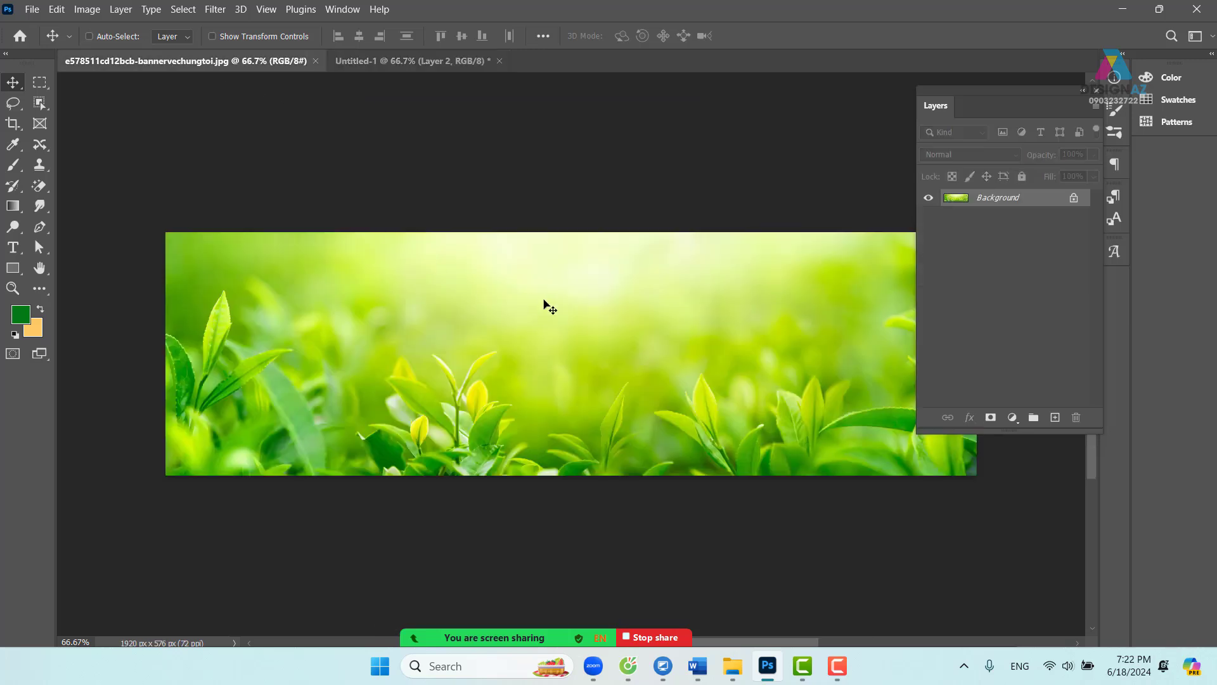
left_click(443, 61)
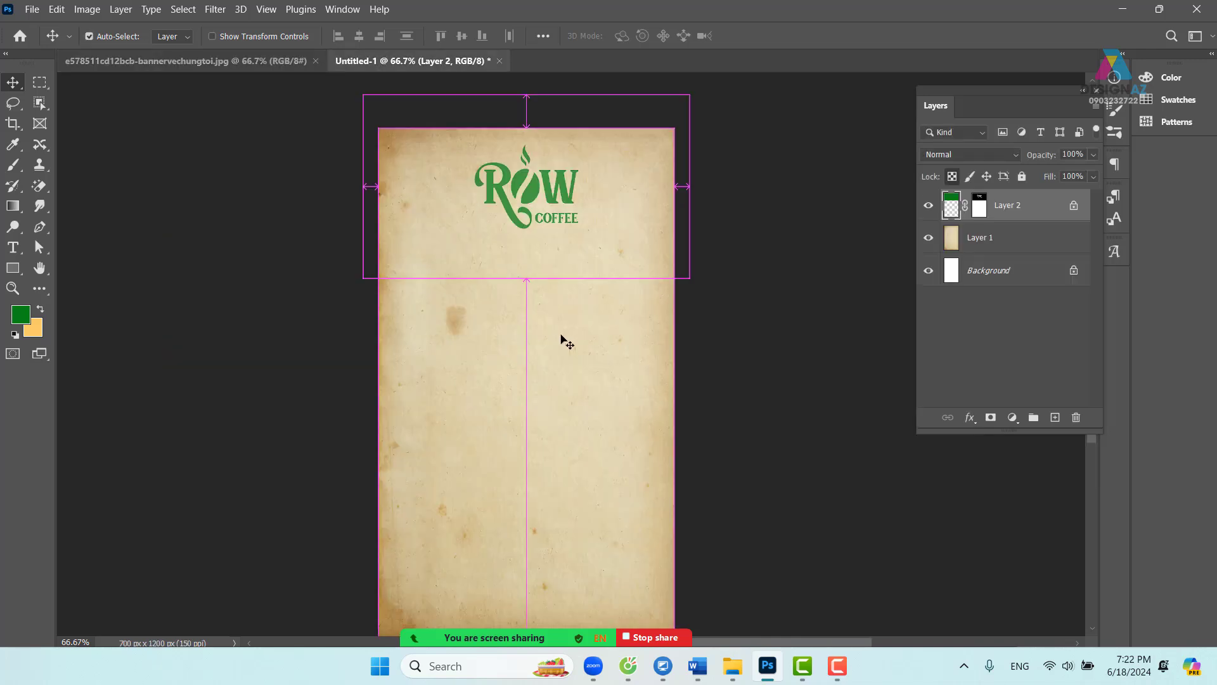
key("ctrl+o")
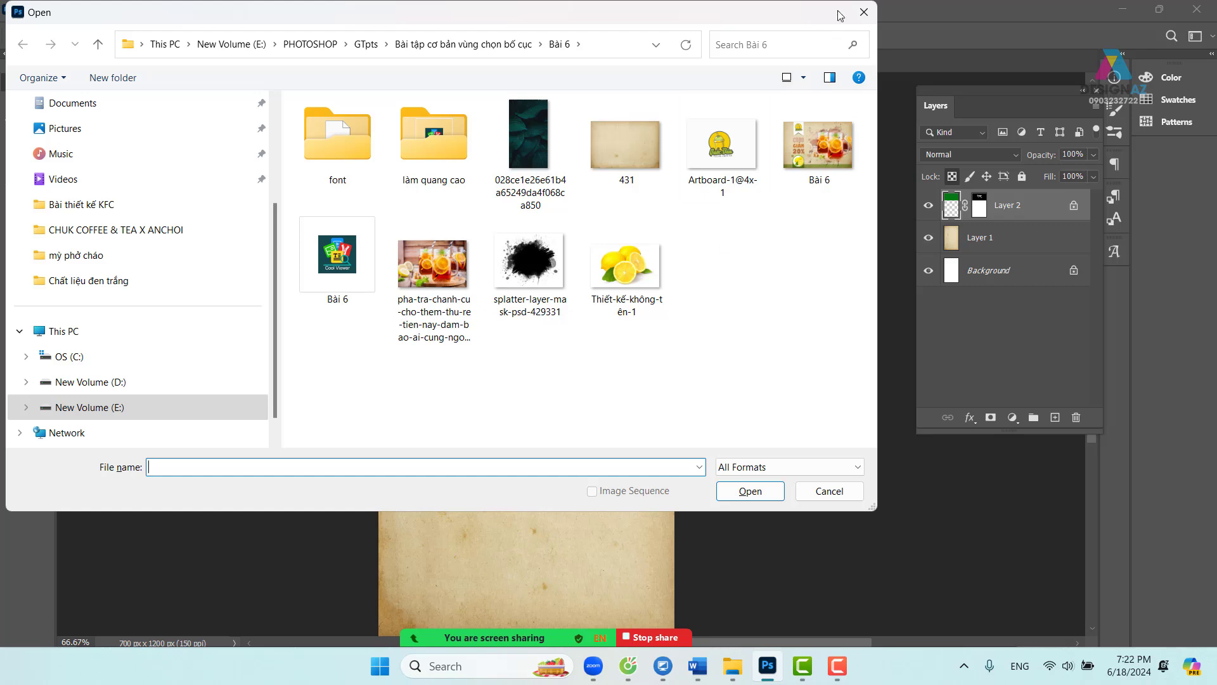
left_click(864, 12)
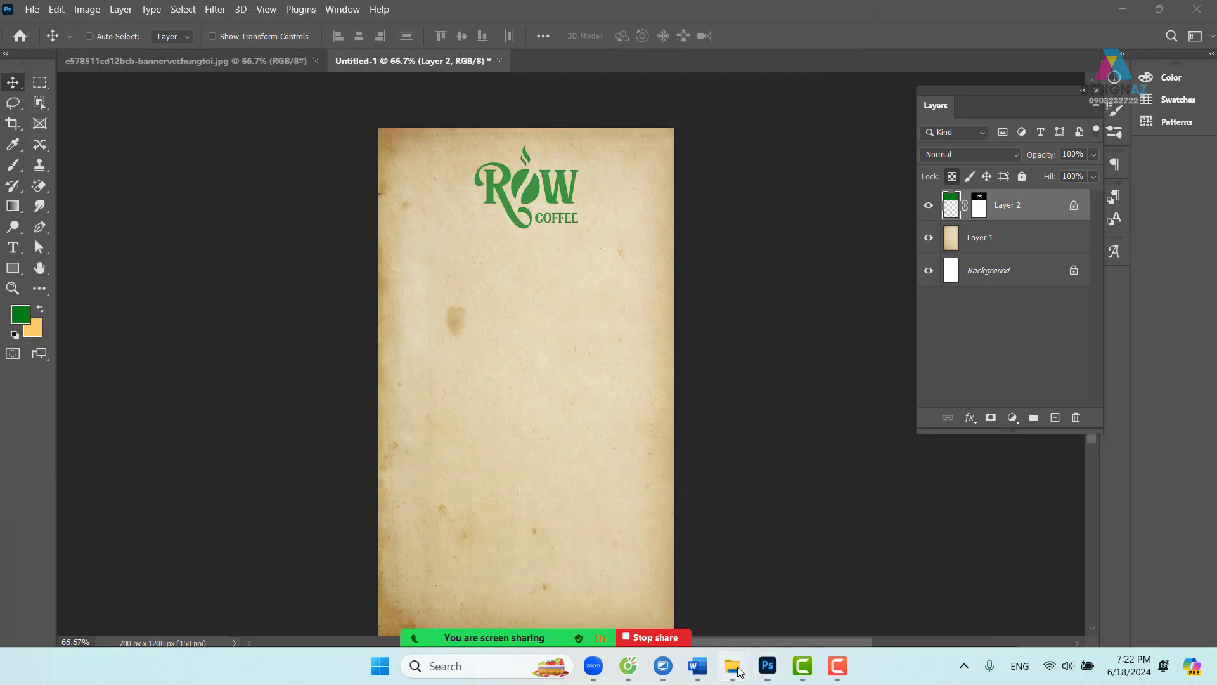
- Bring up the CHUK COFFEE & TEA X ANCHOI folder, select its full path, and return to Photoshop
mouse_move(738, 672)
left_click(561, 587)
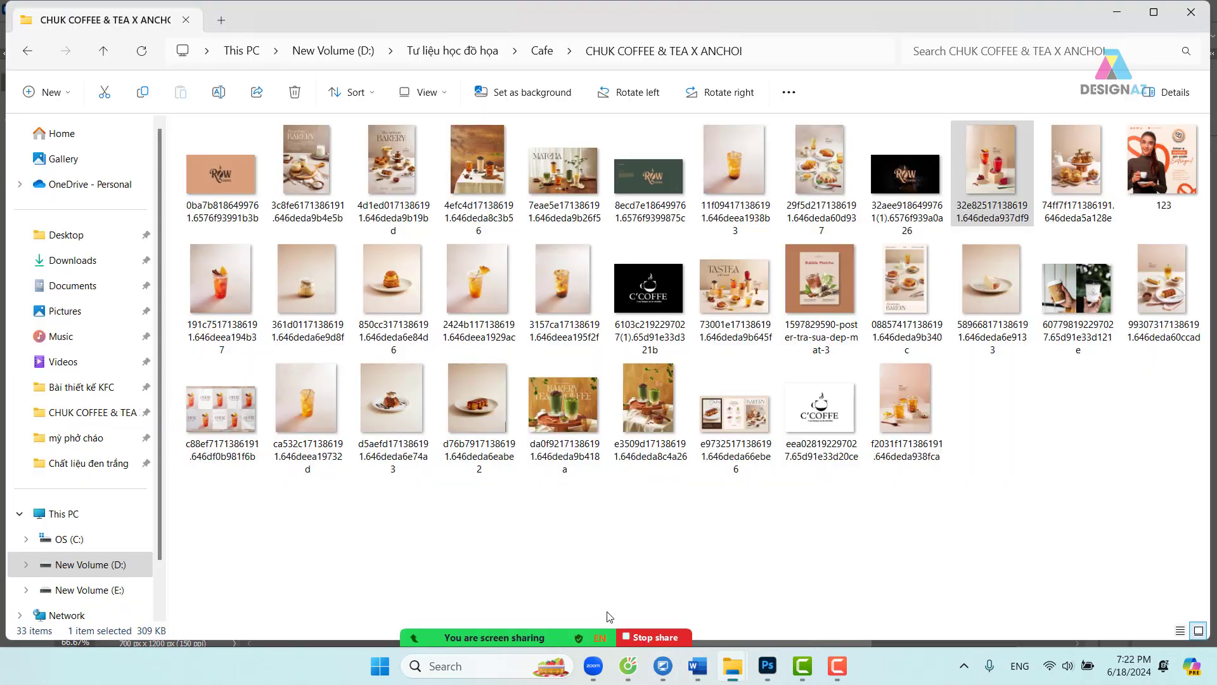
left_click(759, 50)
key("ctrl+c")
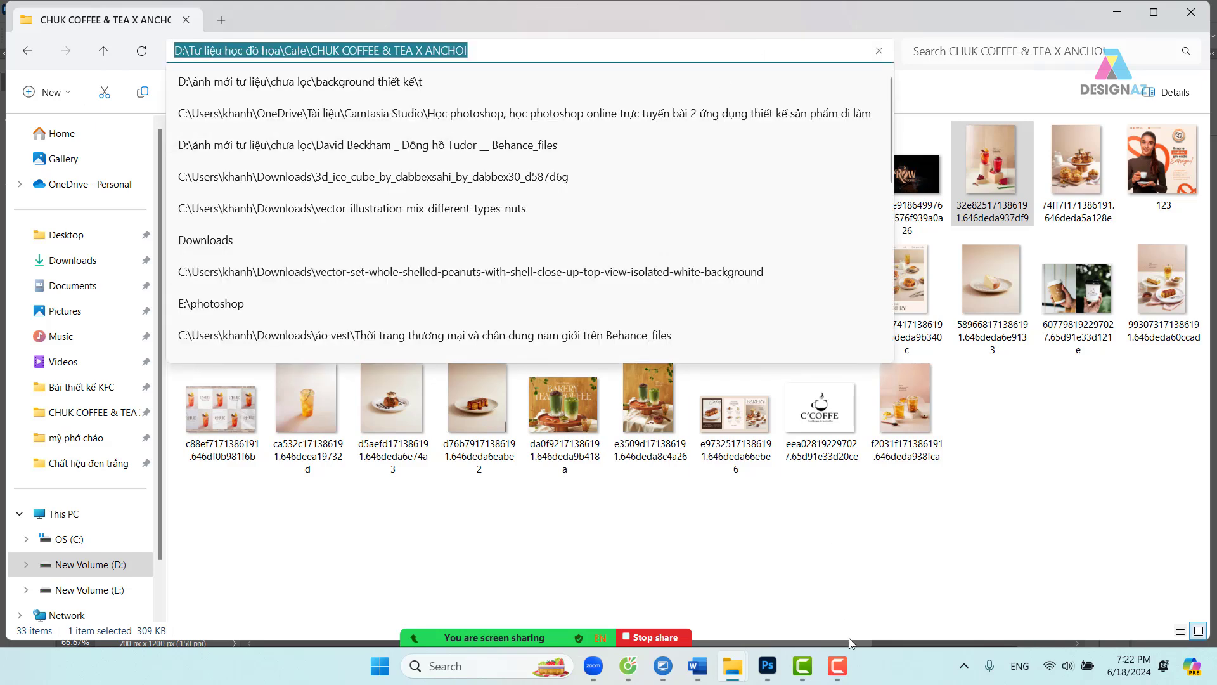
left_click(775, 673)
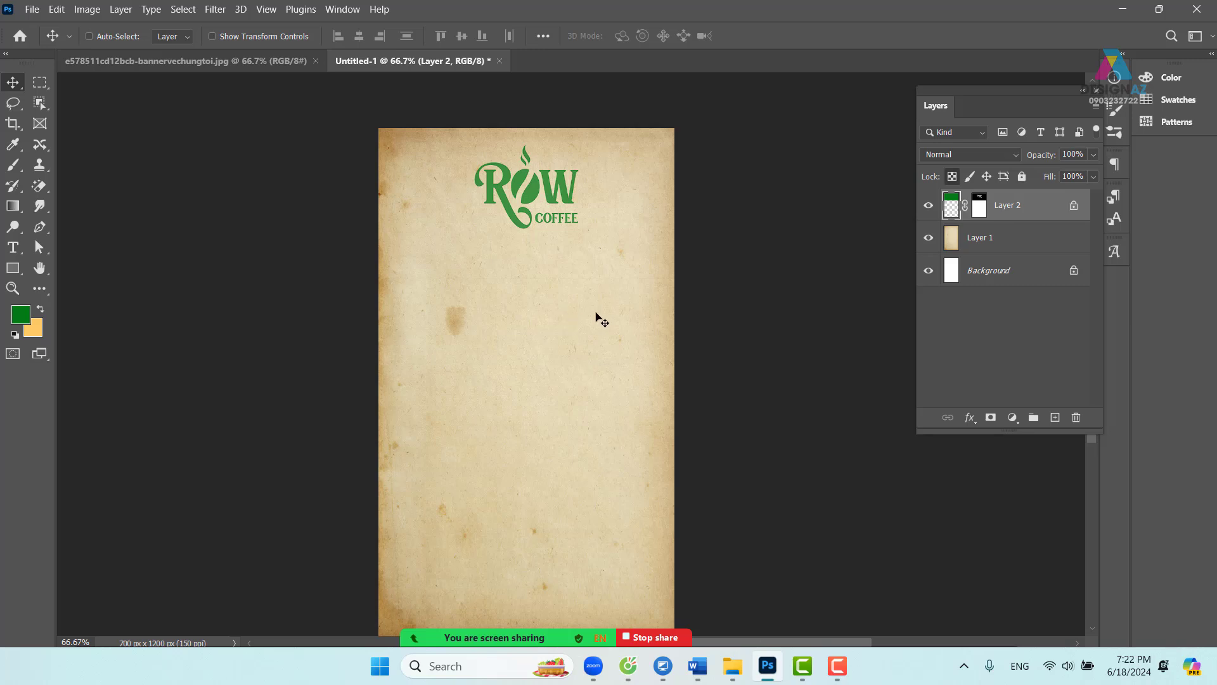
key("ctrl+o")
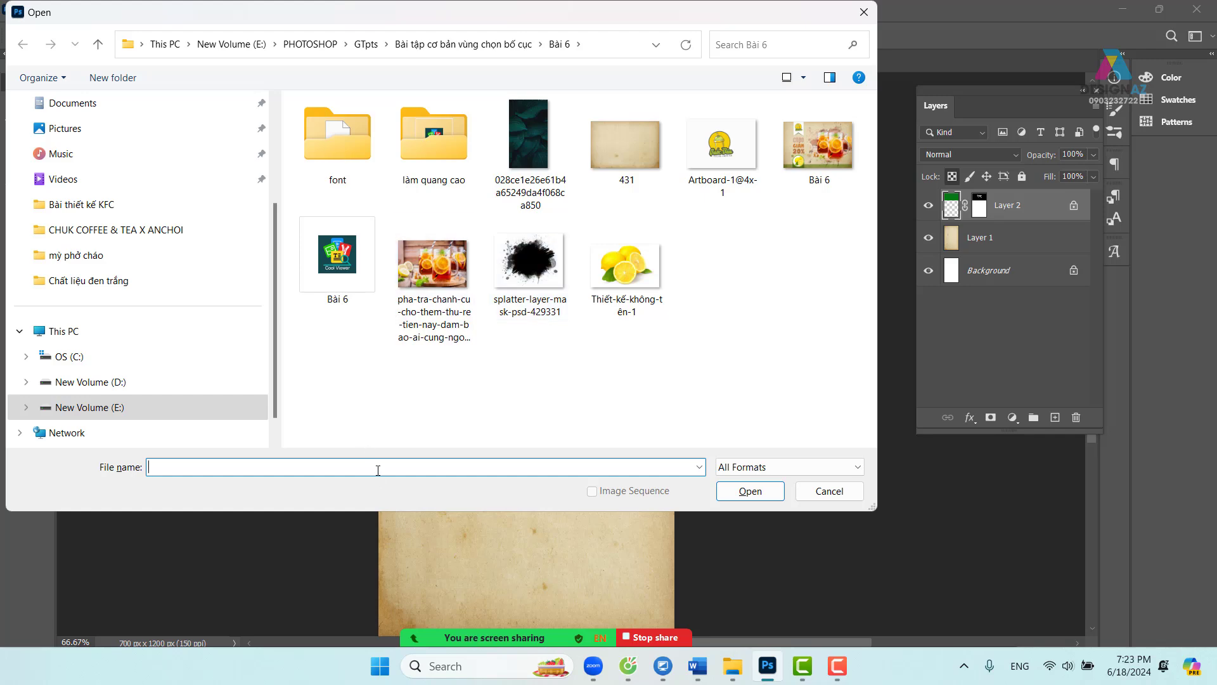
key("ctrl+v")
key("Return")
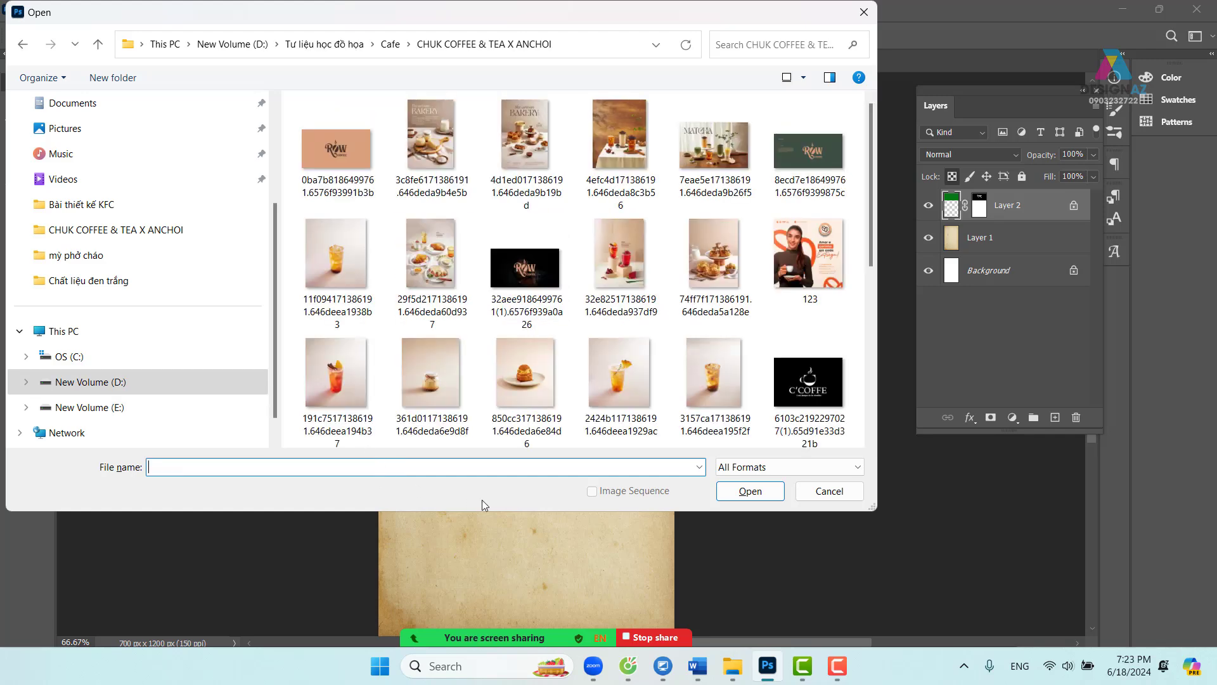
scroll(745, 282, "down", 5)
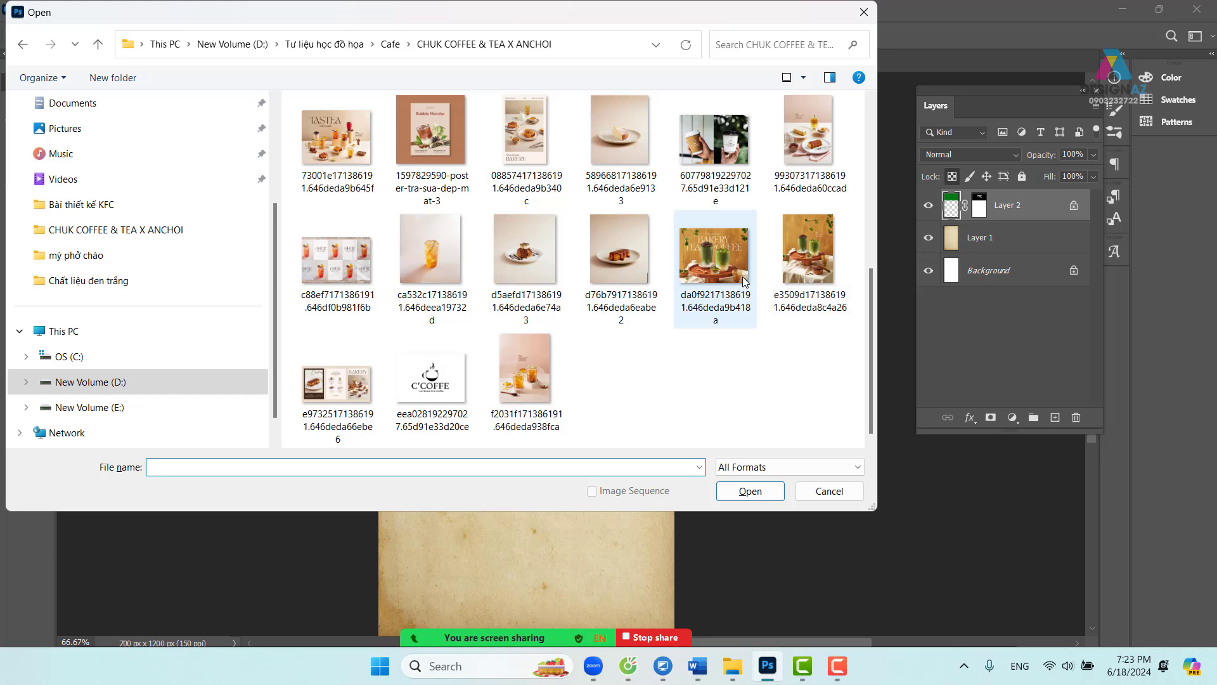
left_click(799, 279)
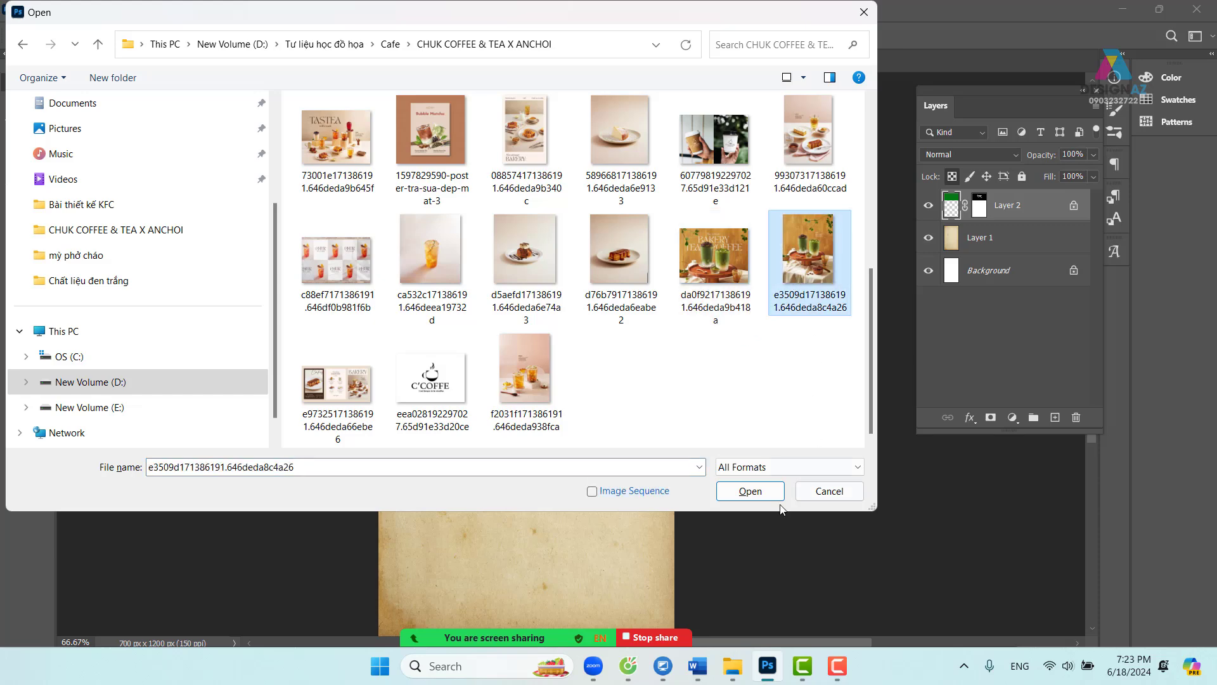
left_click(756, 494)
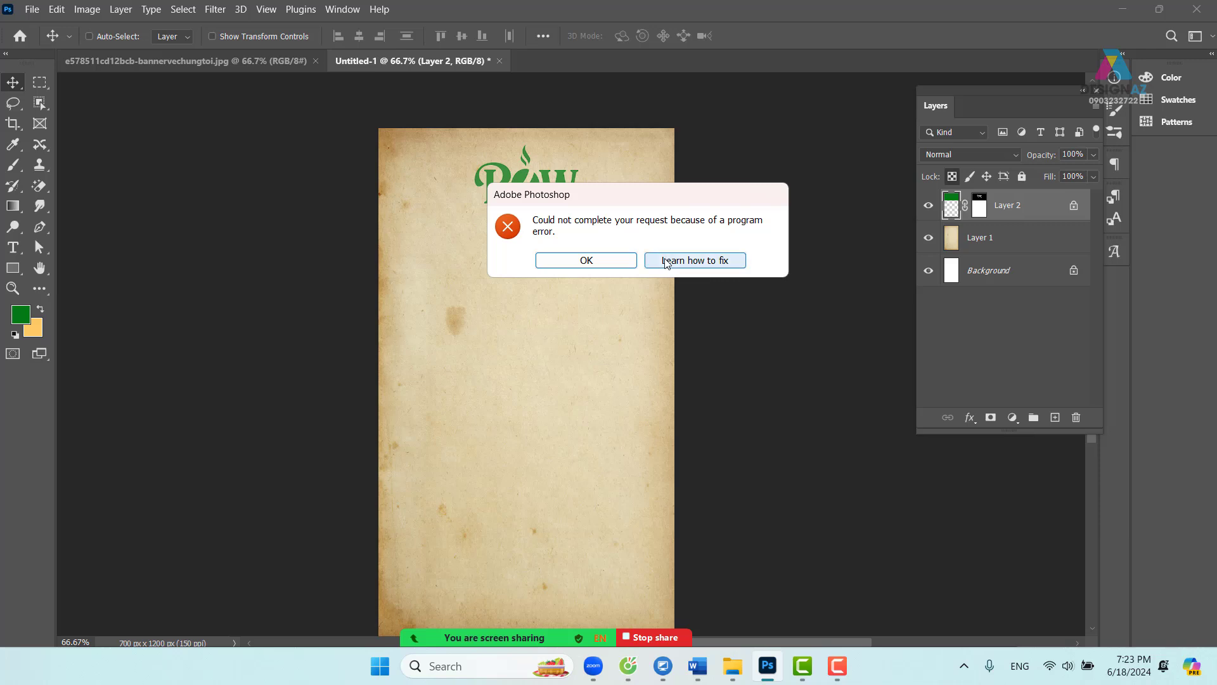
left_click(598, 265)
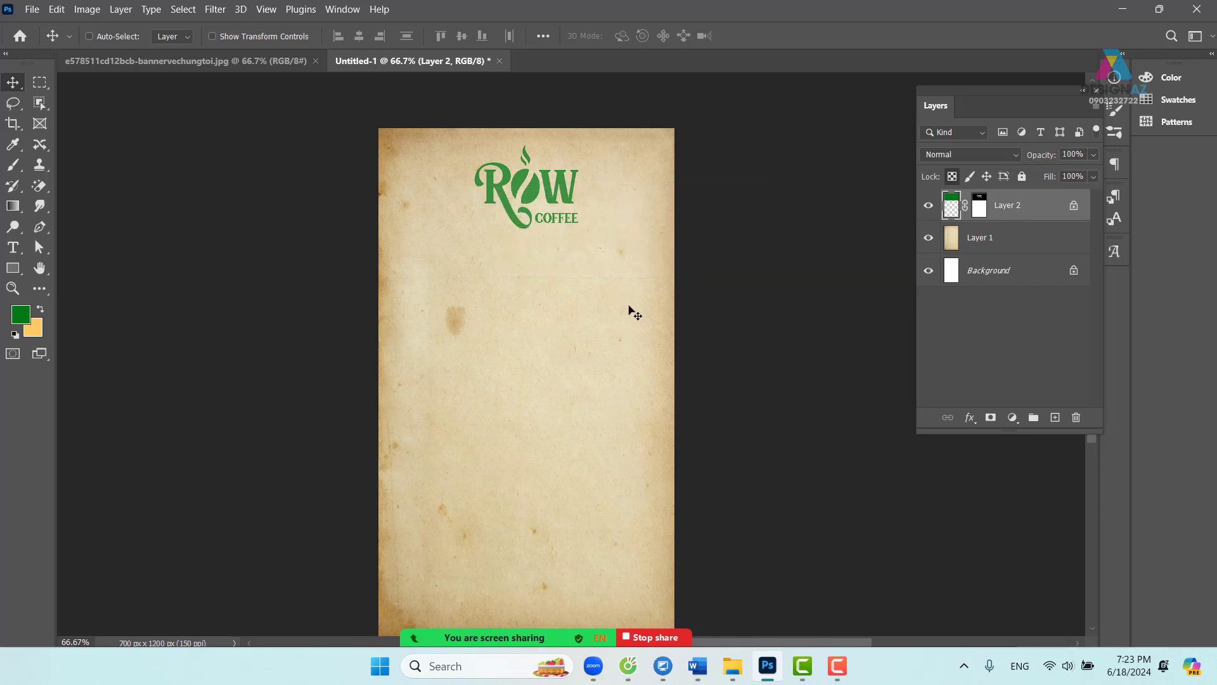
key("ctrl")
- Close Word and the Cốc Cốc browser, confirming closing all three browser tabs
right_click(698, 666)
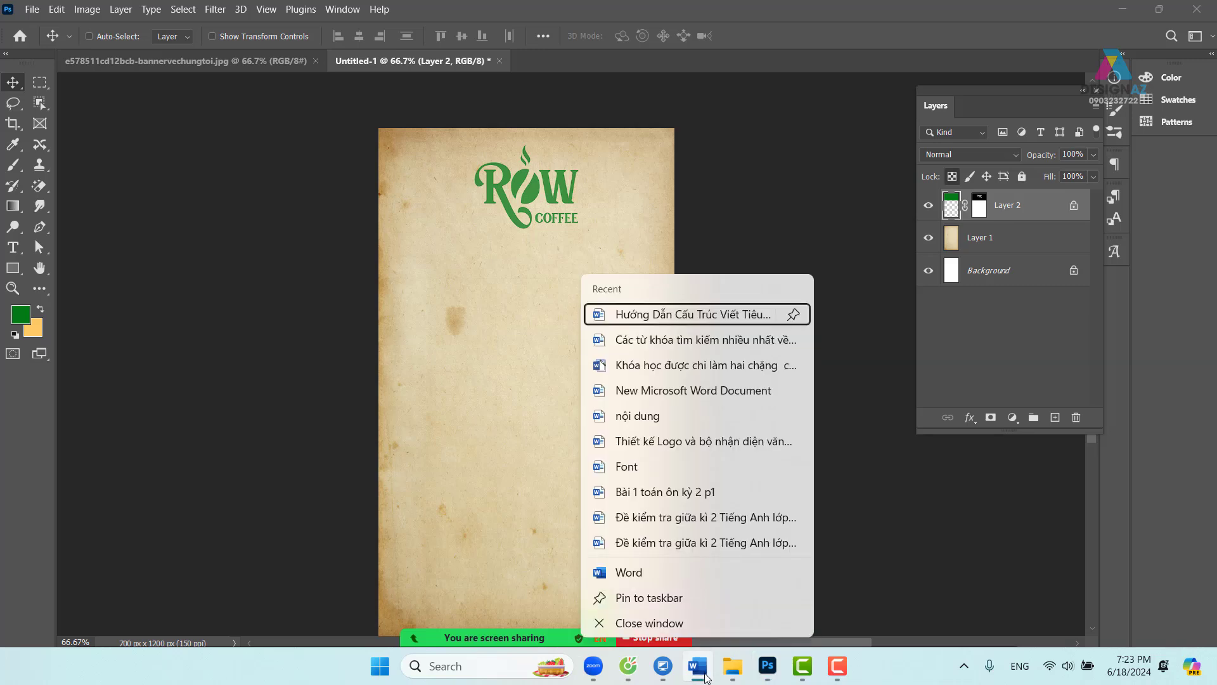
left_click(665, 624)
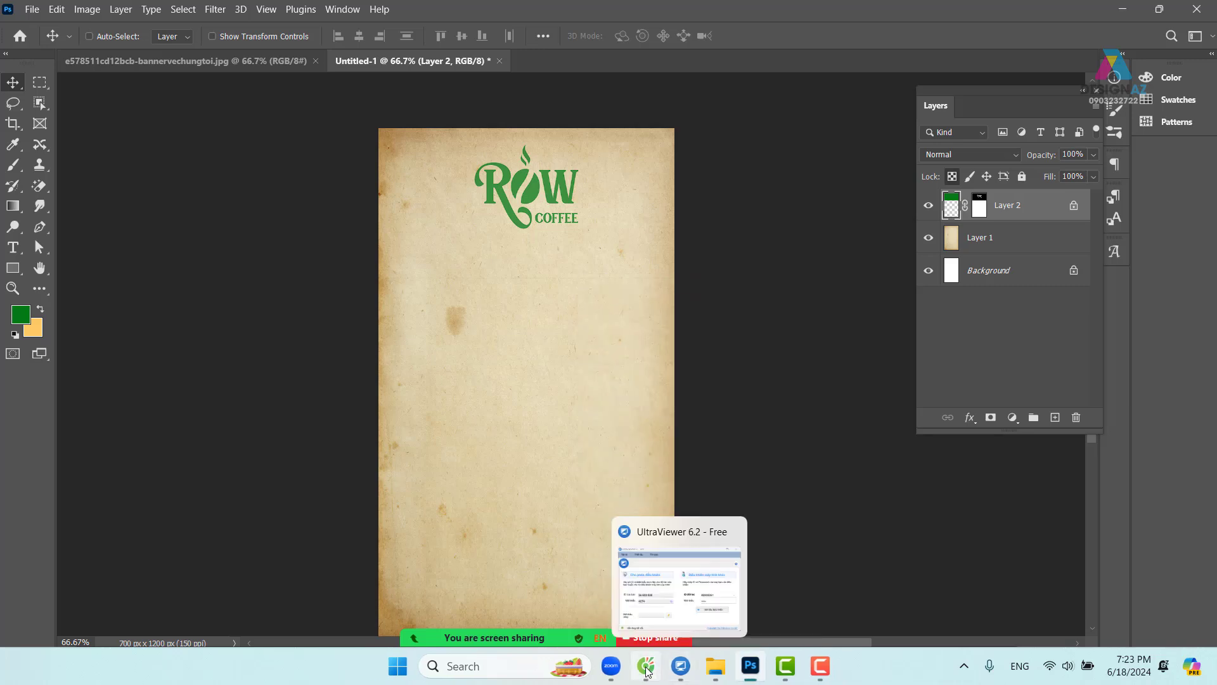
right_click(646, 671)
left_click(624, 628)
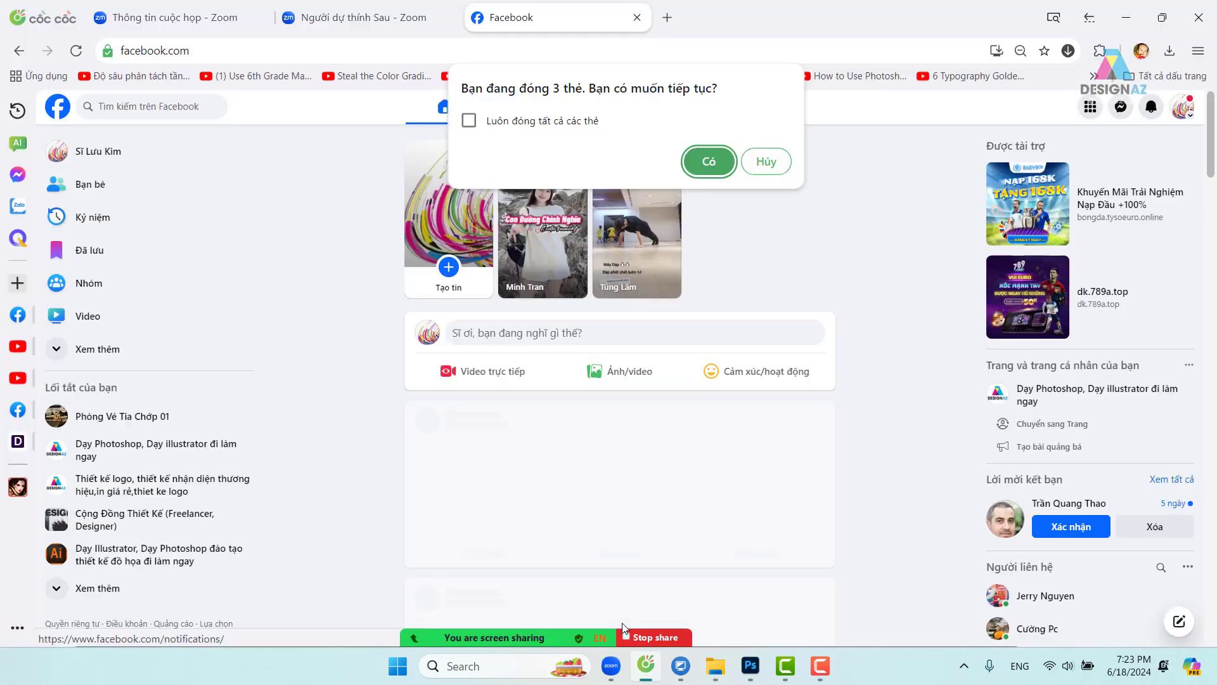
left_click(727, 166)
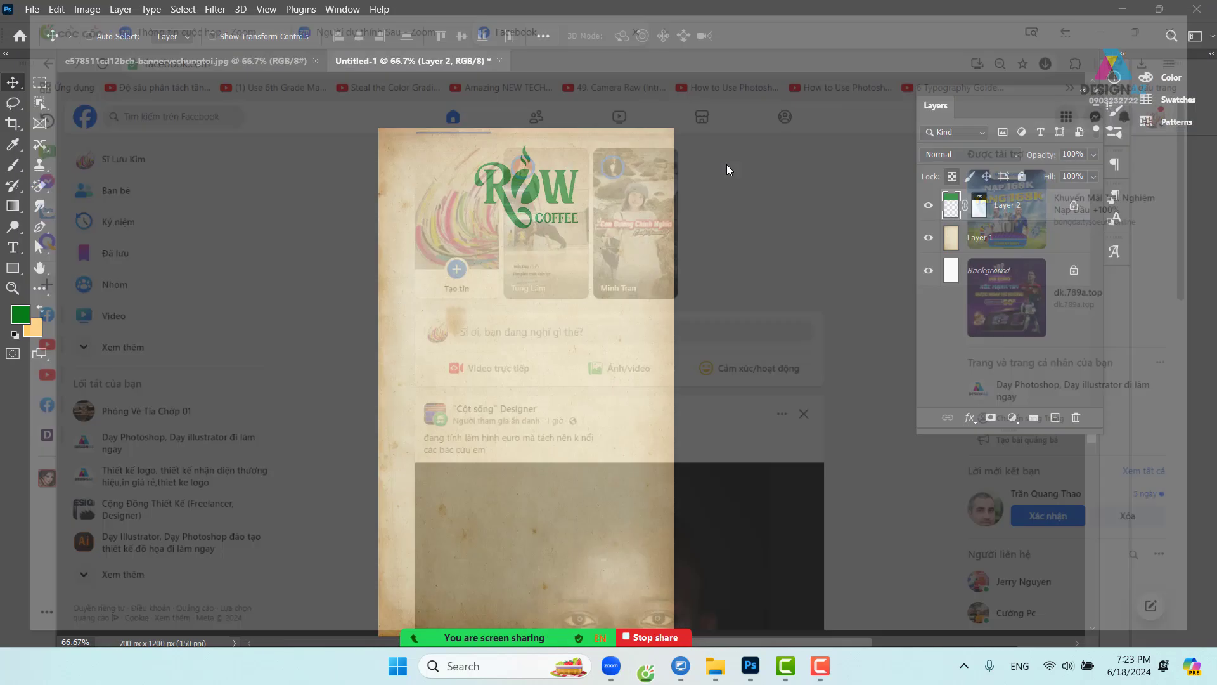
- Close UltraViewer, confirming the exit, then show the desktop with Win+D
mouse_move(779, 676)
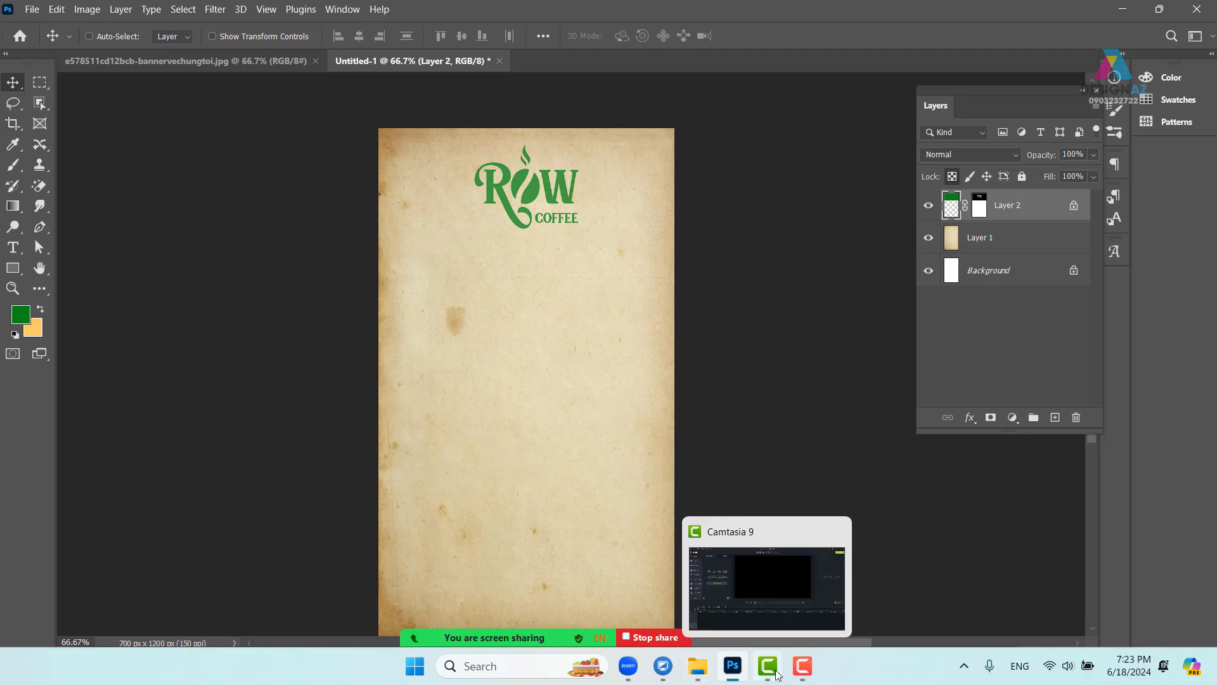
right_click(669, 673)
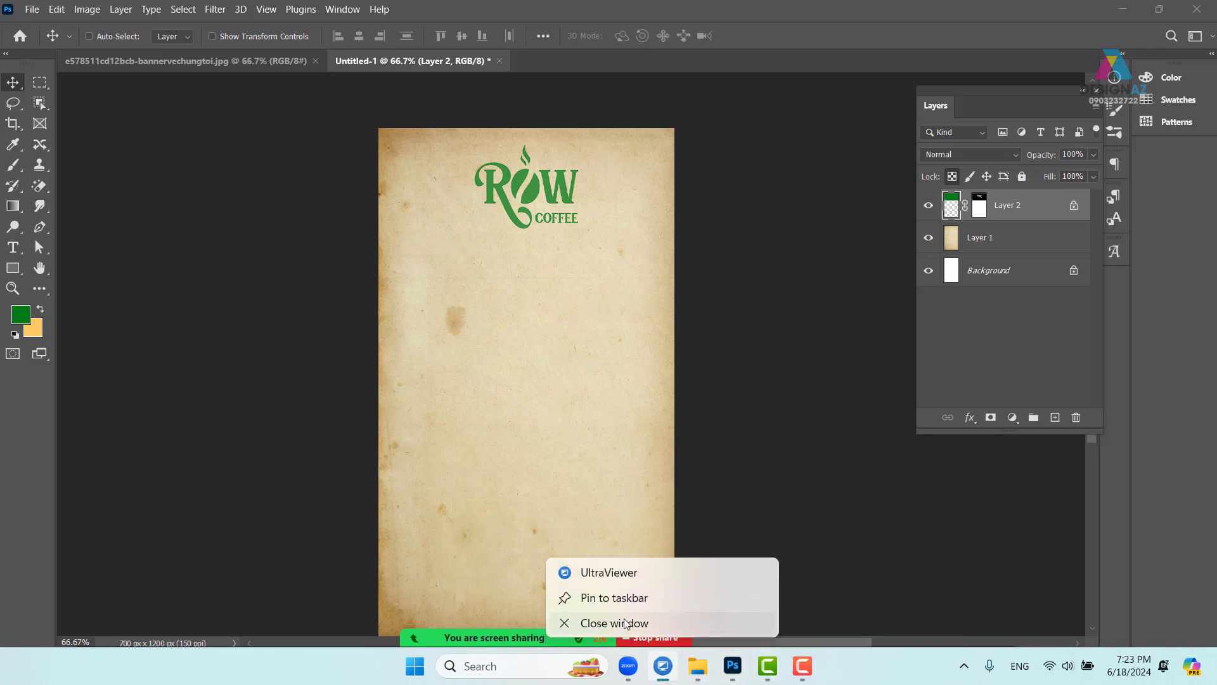
left_click(625, 622)
left_click(730, 388)
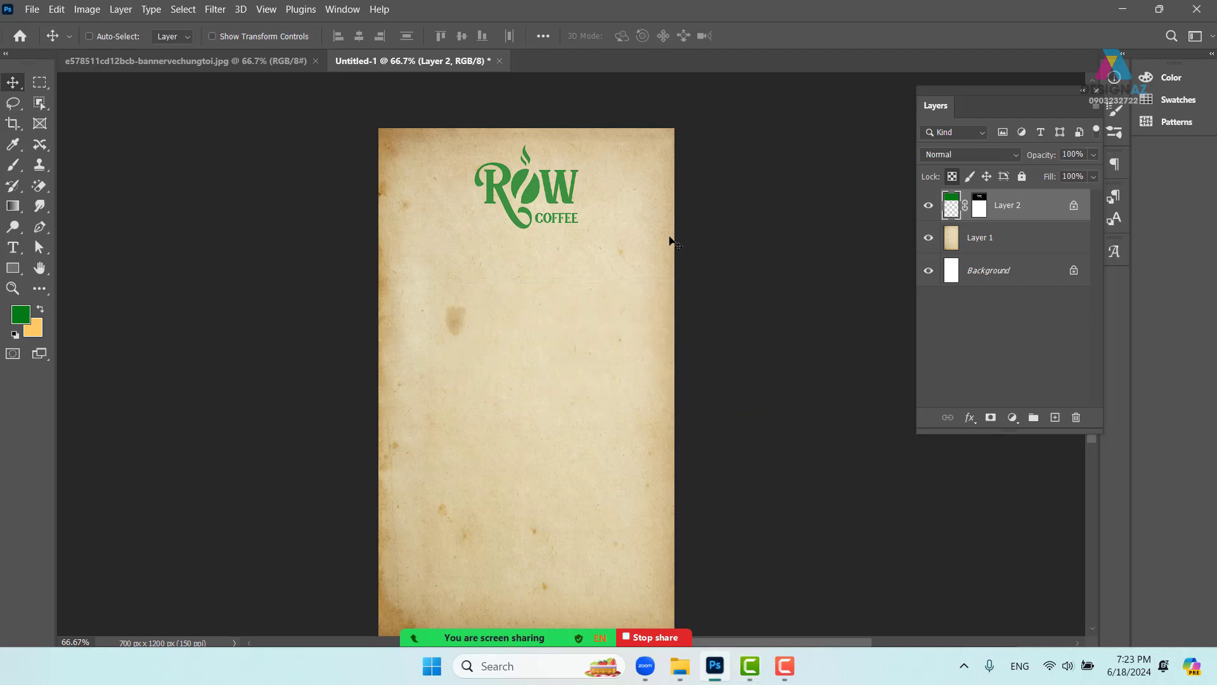
key("super+d")
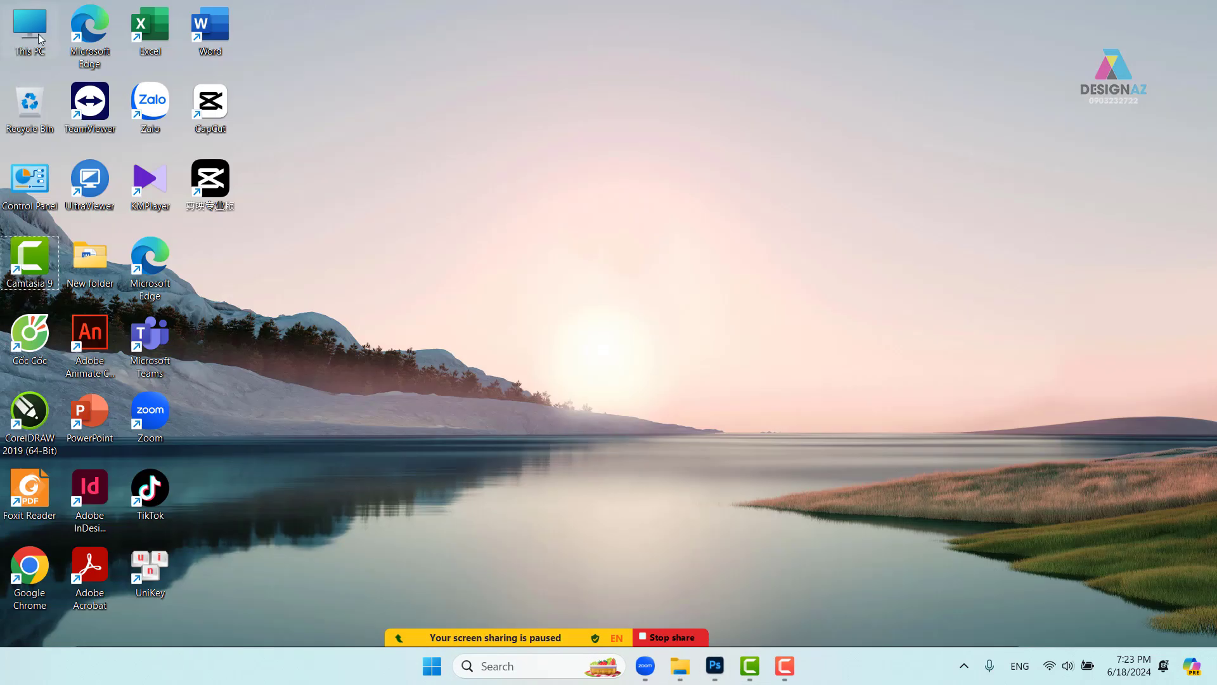
- Delete the two video files from the Downloads folder
double_click(39, 38)
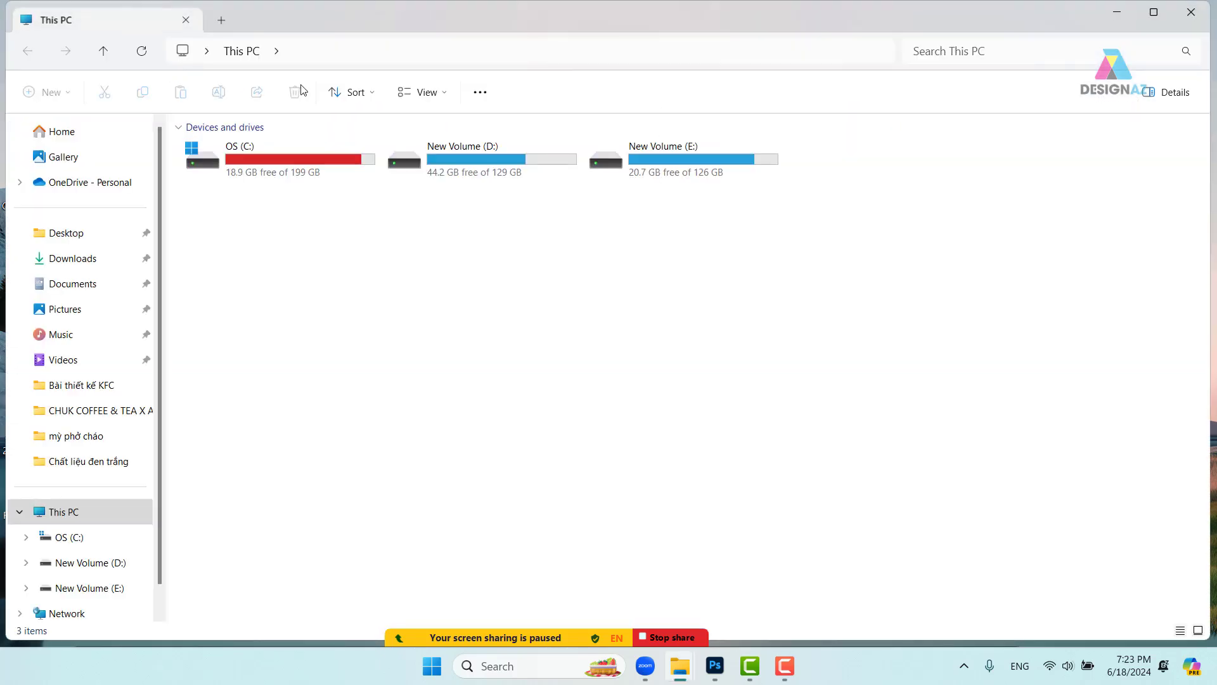
left_click(87, 265)
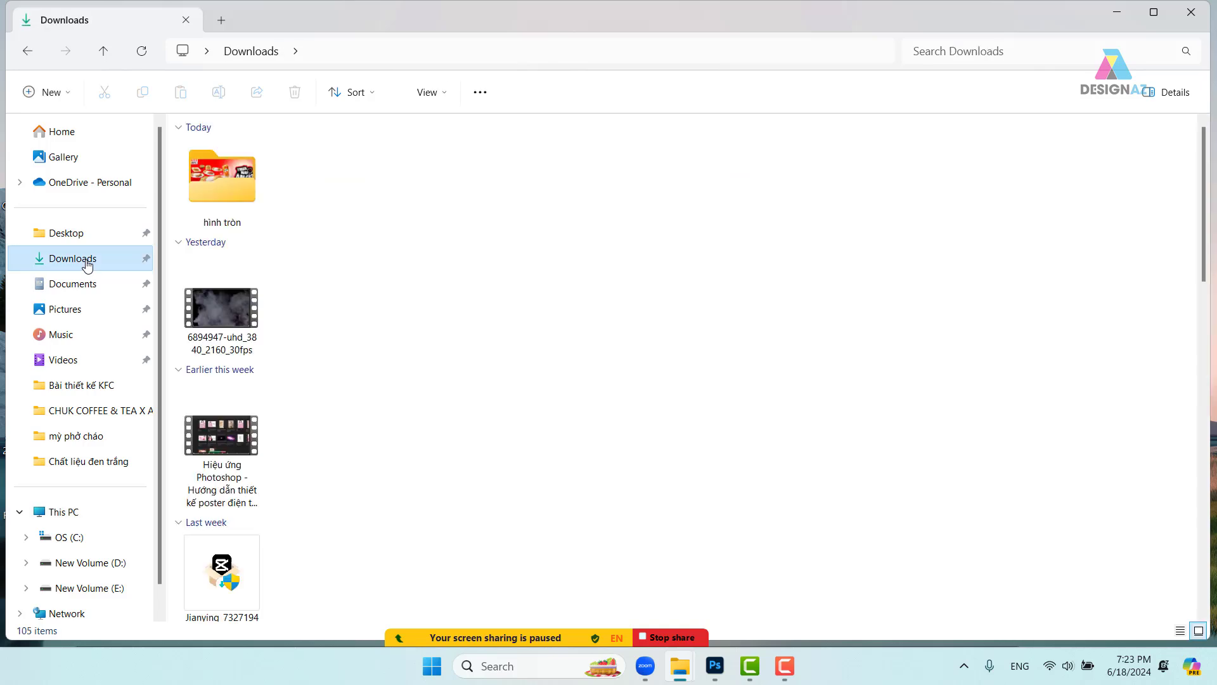
left_click_drag(362, 263, 233, 438)
key("Delete")
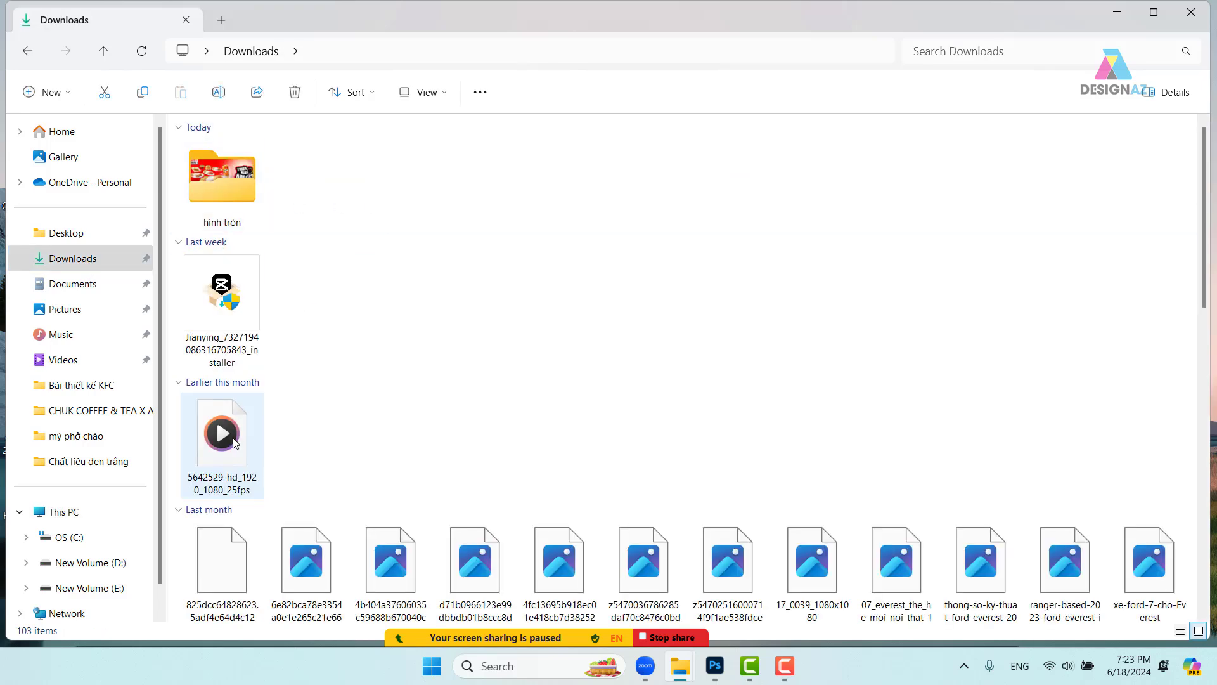
double_click(236, 174)
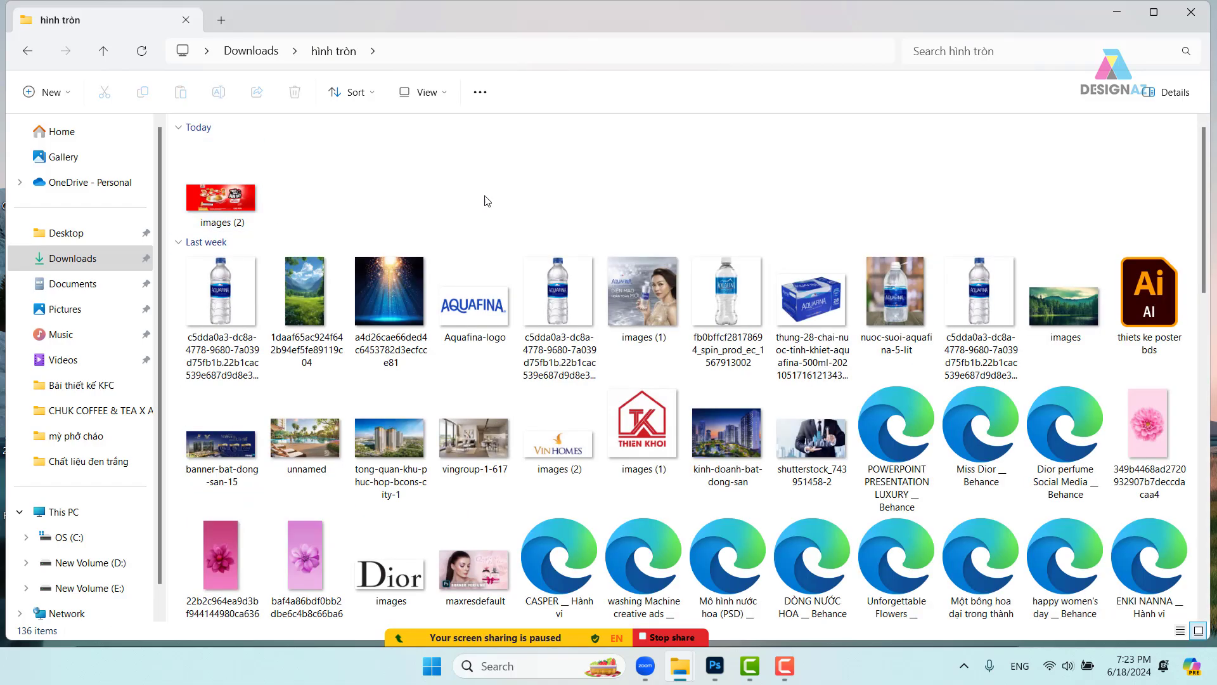
scroll(640, 220, "down", 15)
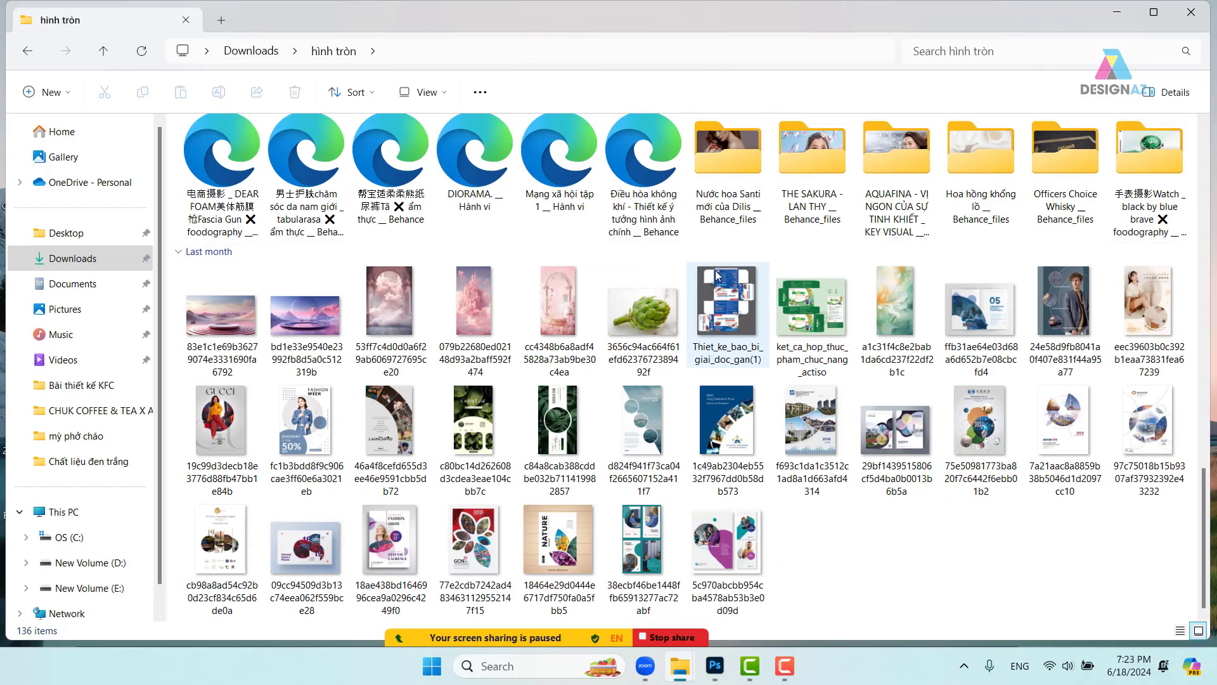
scroll(717, 273, "up", 15)
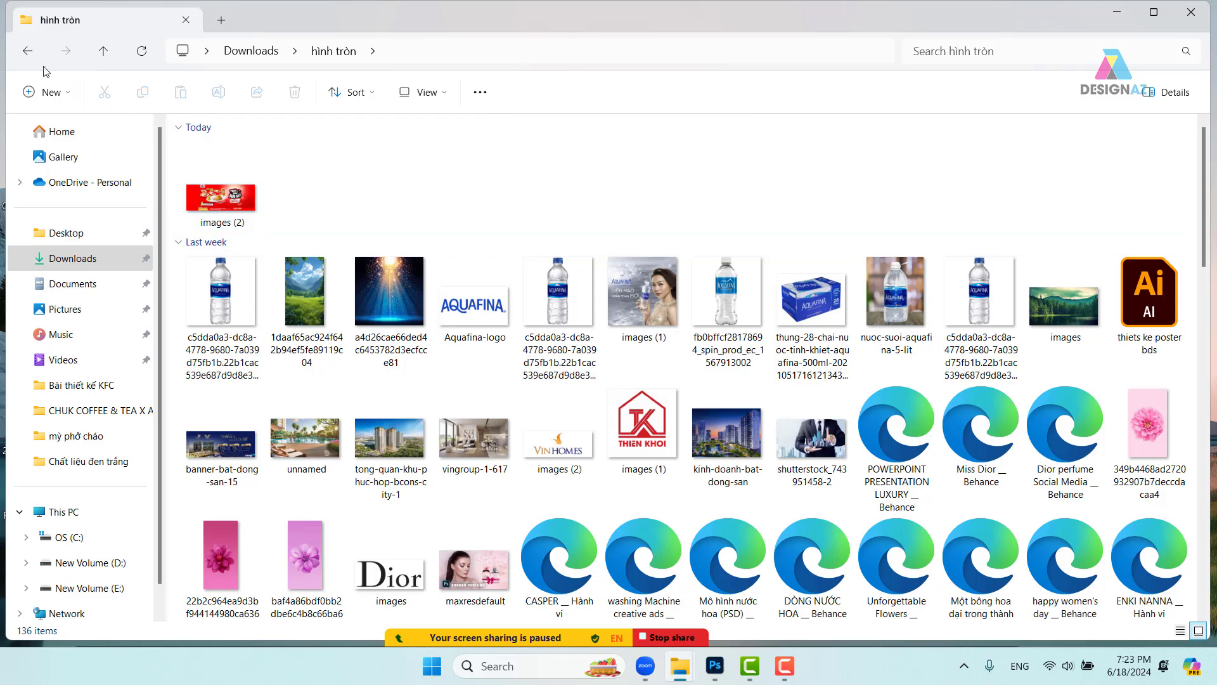
left_click(29, 52)
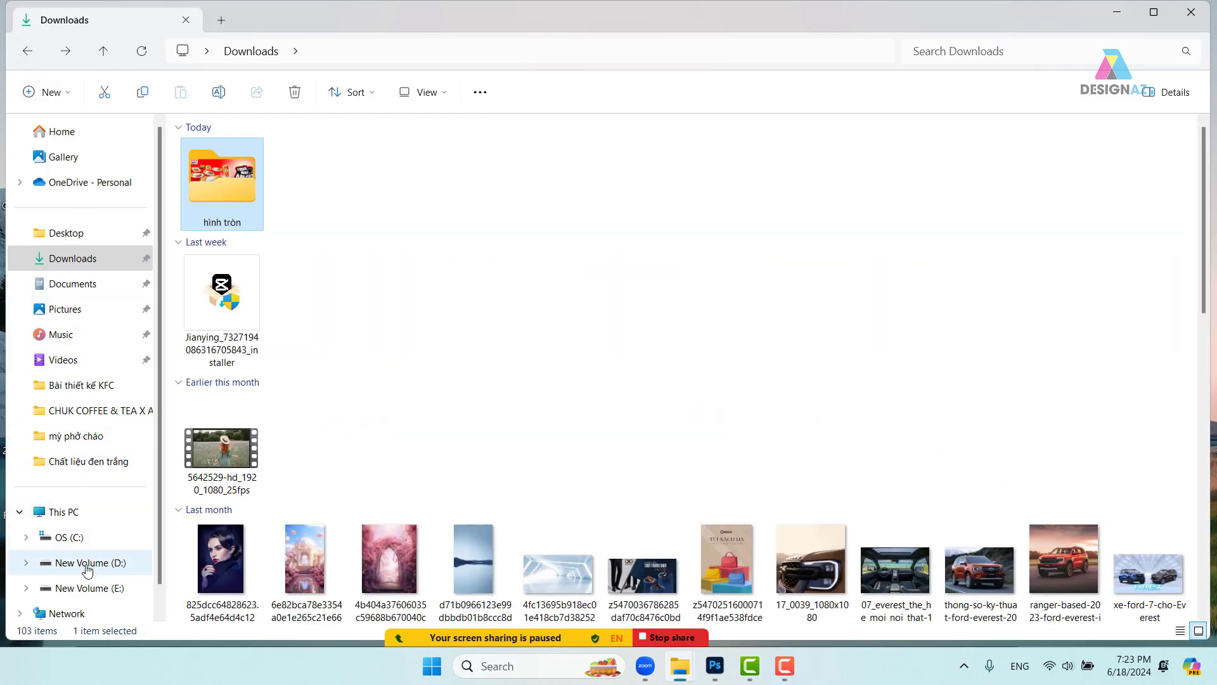
- Delete the Bài DHI and bài tập dhi folders from Desktop and show it as large icons
left_click(95, 239)
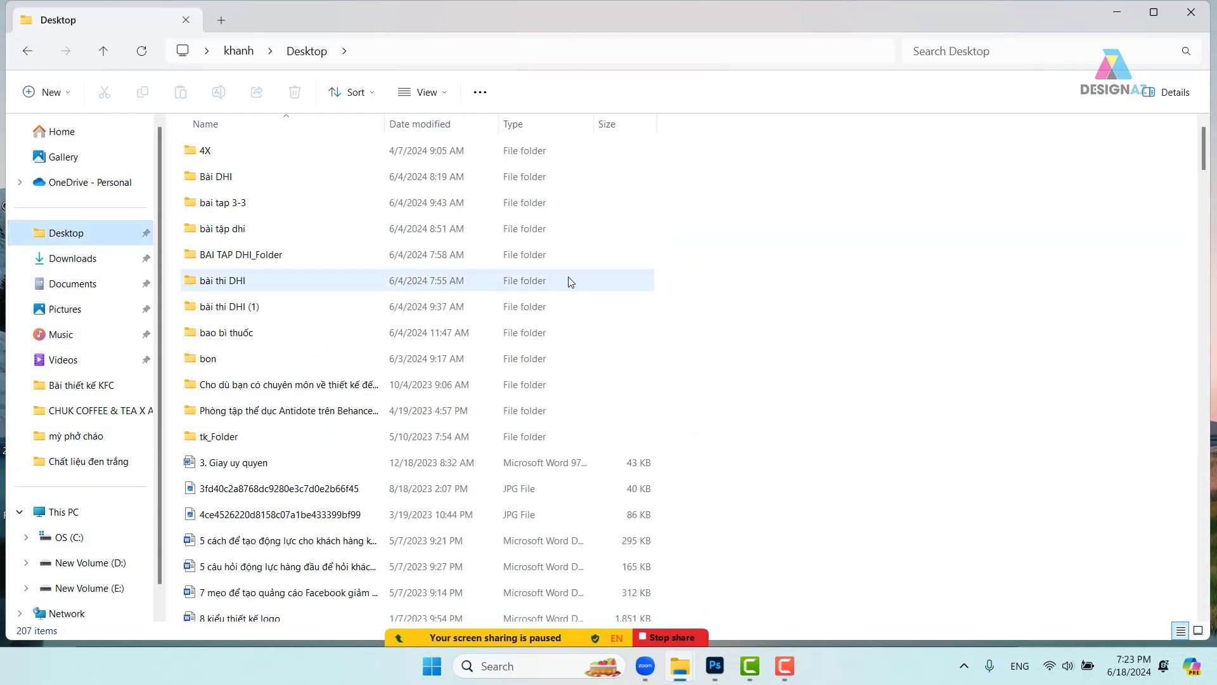
left_click(271, 180)
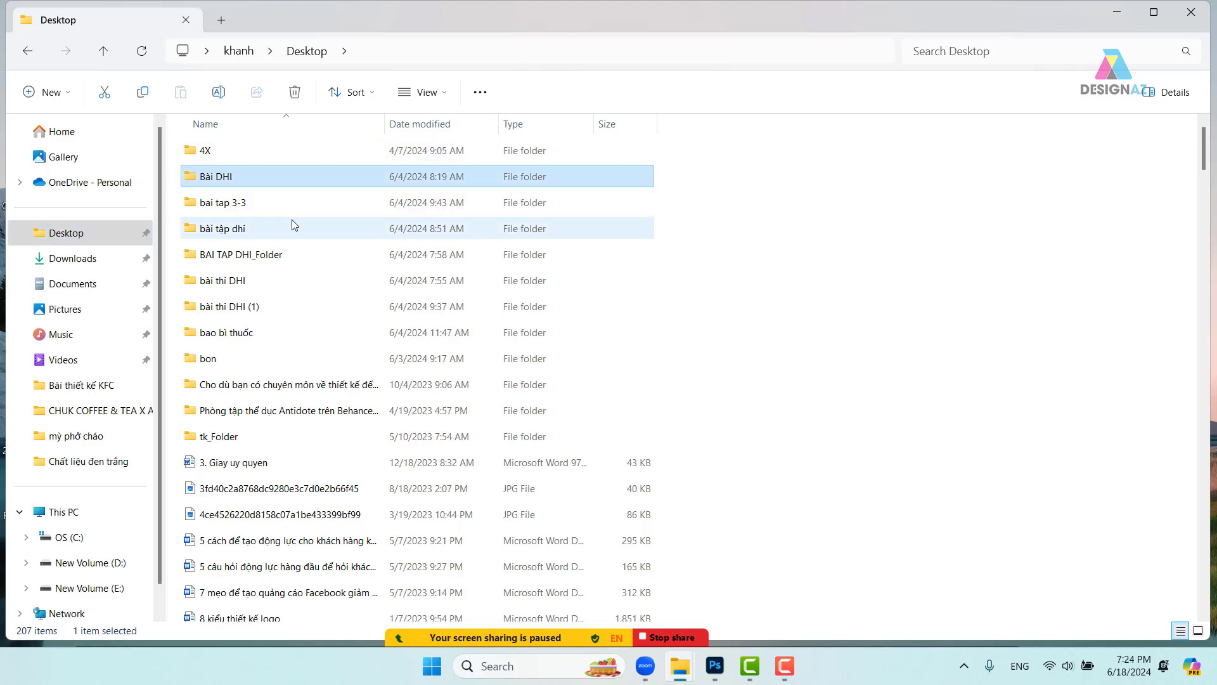
key("Delete")
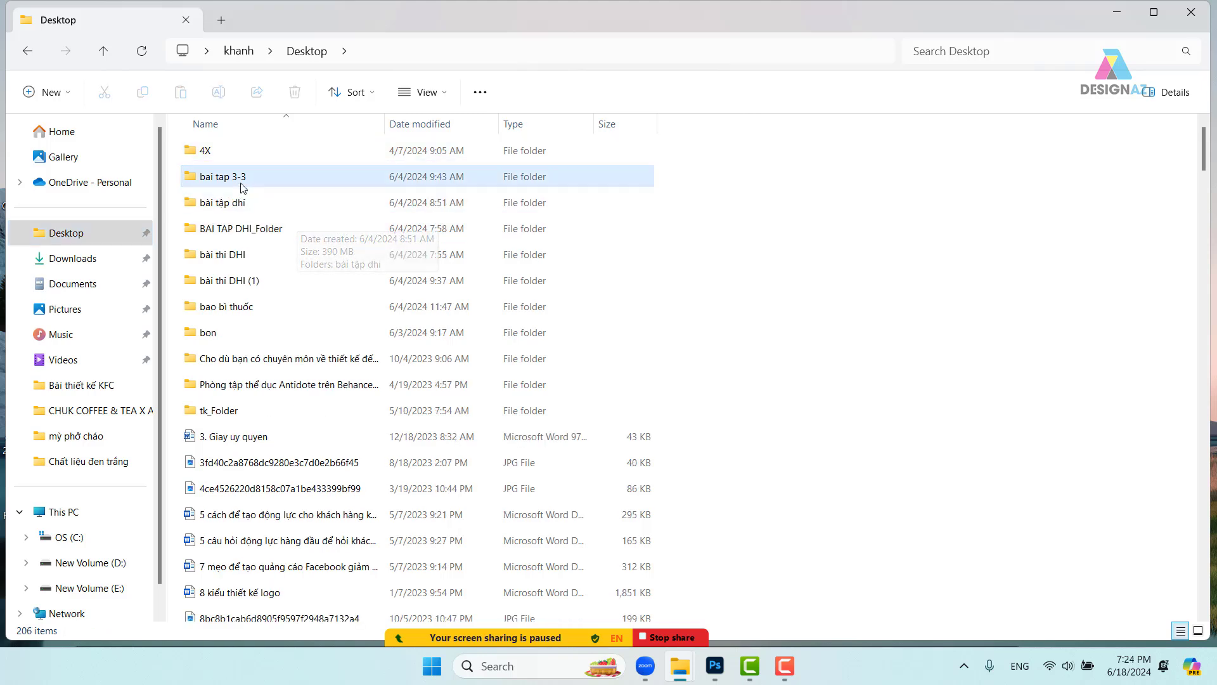
left_click(448, 94)
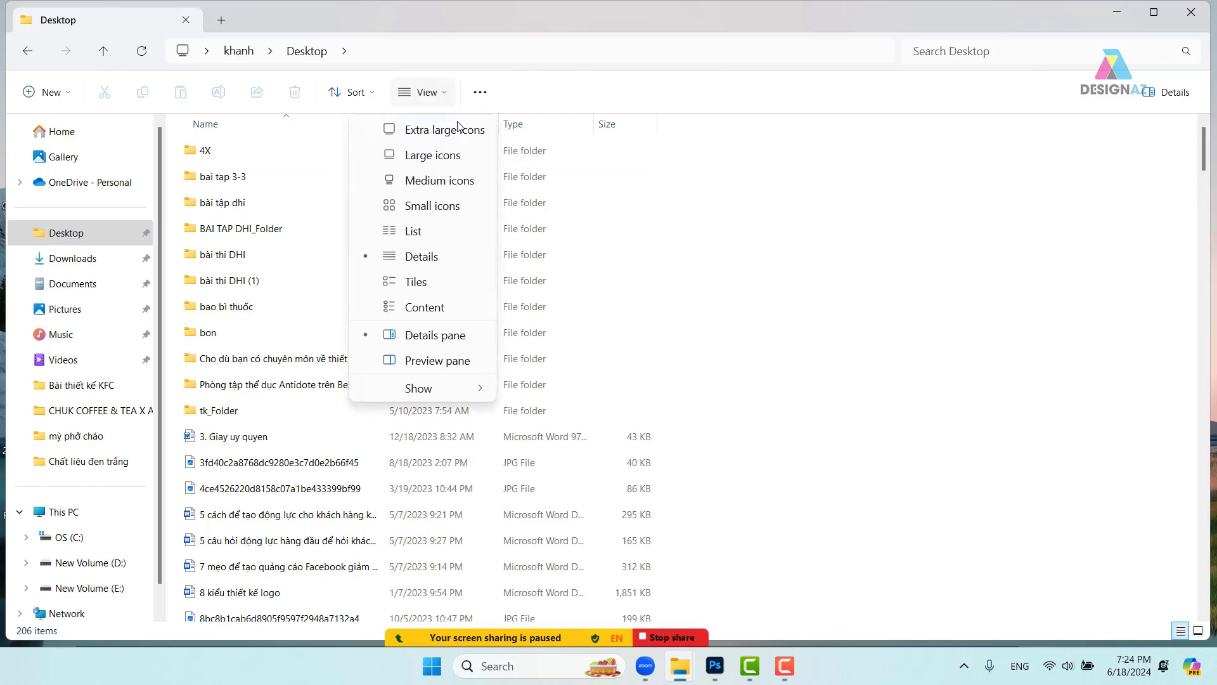
left_click(454, 153)
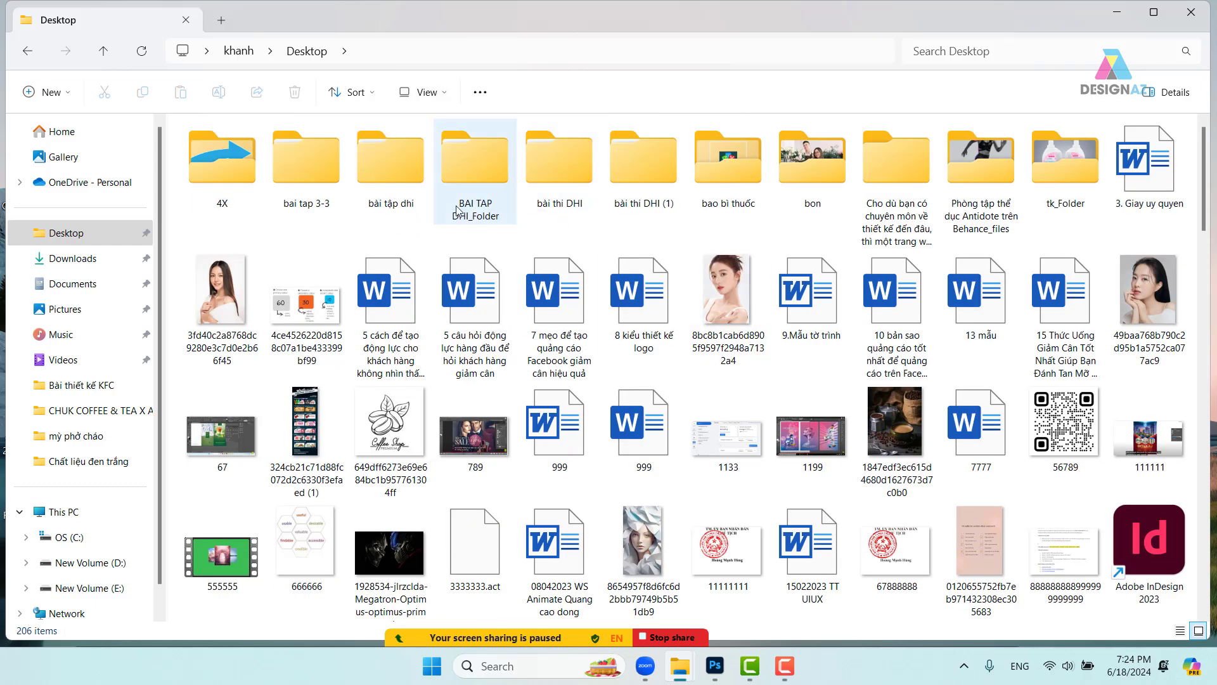
left_click(484, 184)
left_click_drag(484, 174, 396, 175)
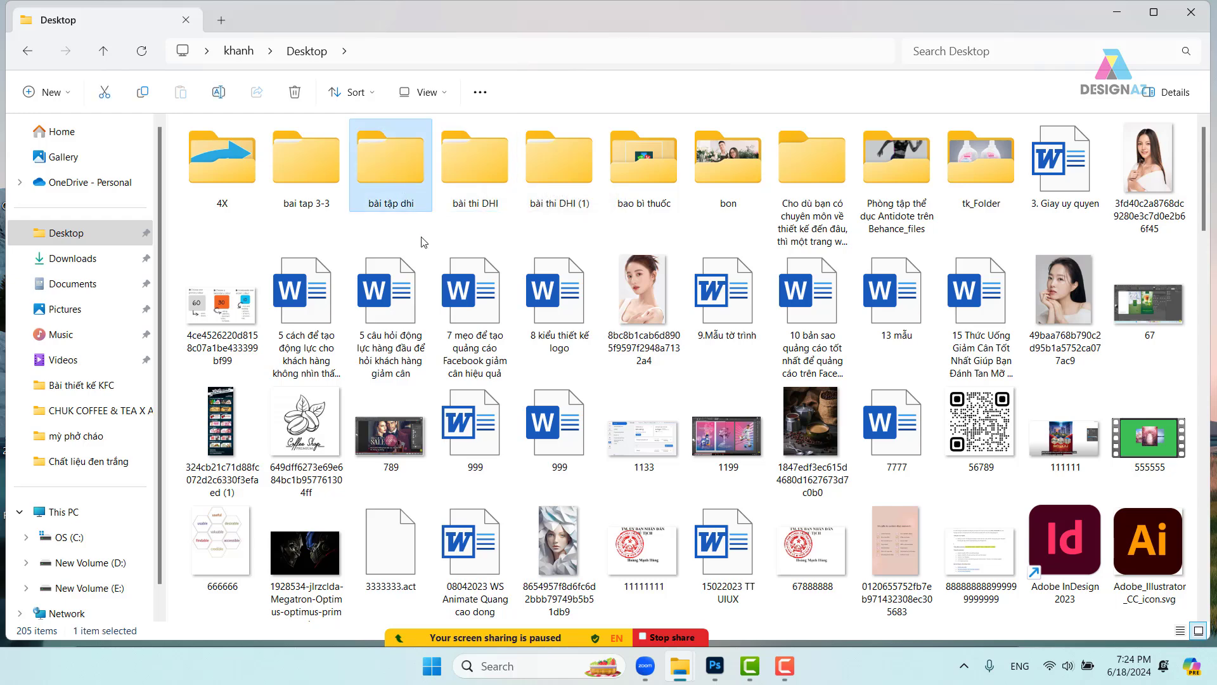
key("Delete")
key("Delete")
key("Delete")
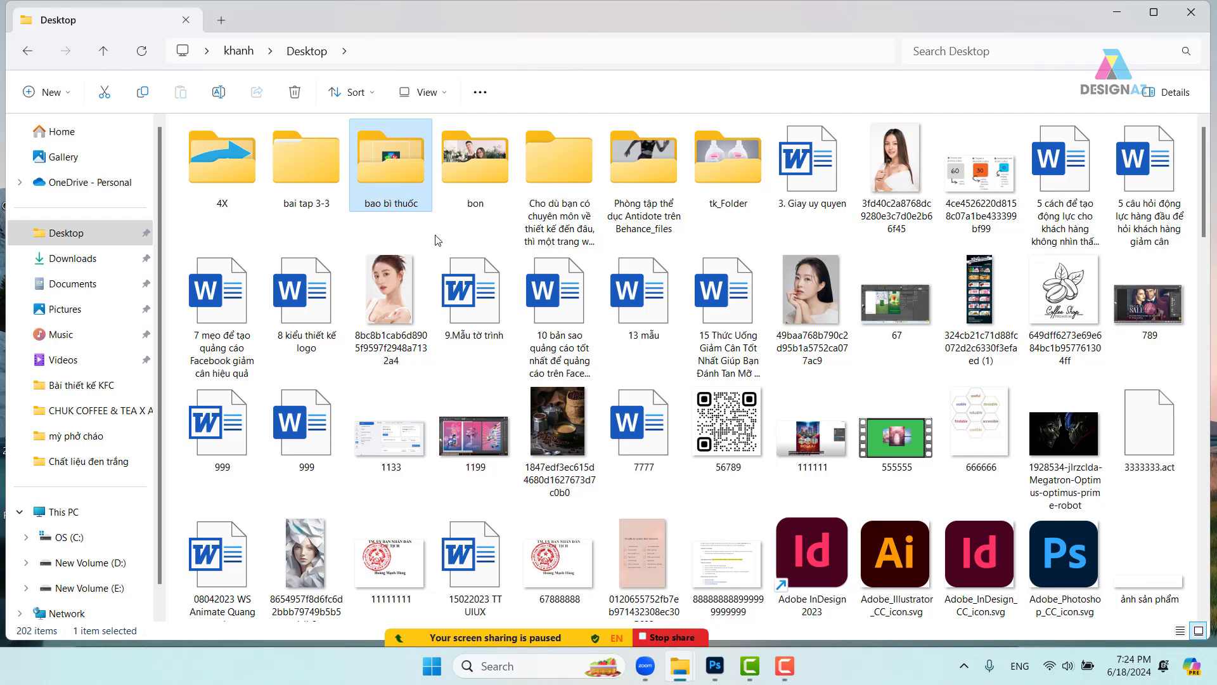
- Delete the 555555 video from Desktop and return to the Photoshop poster
left_click(473, 168)
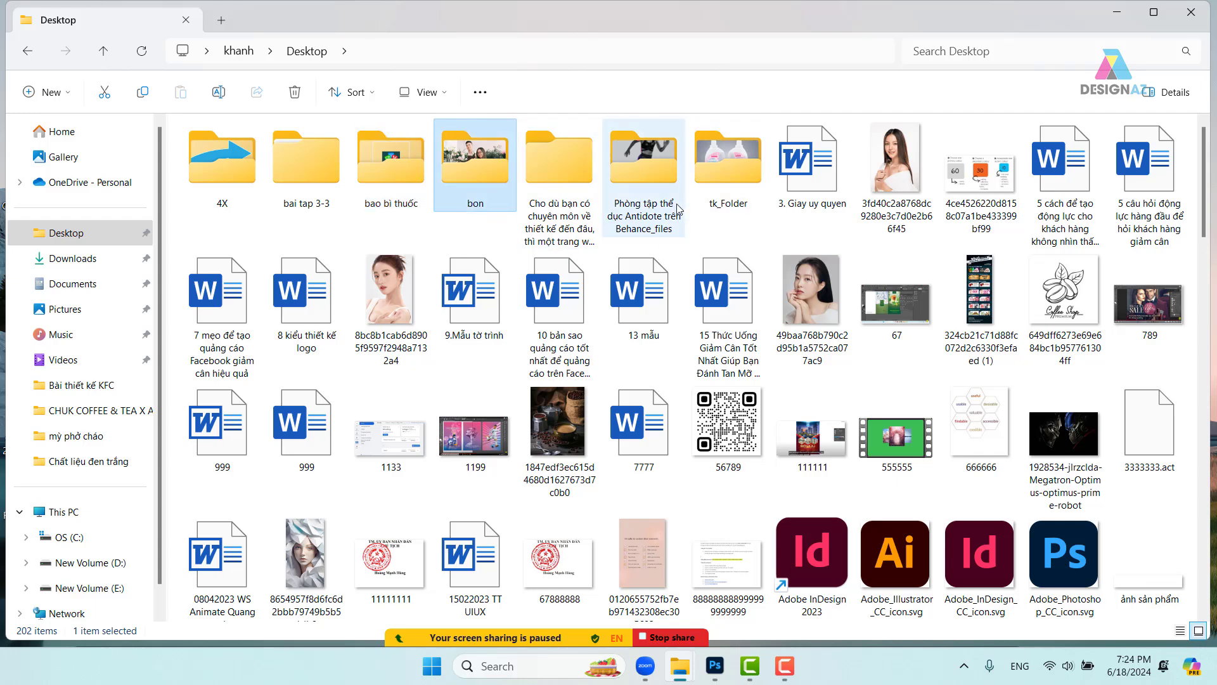
left_click(912, 456)
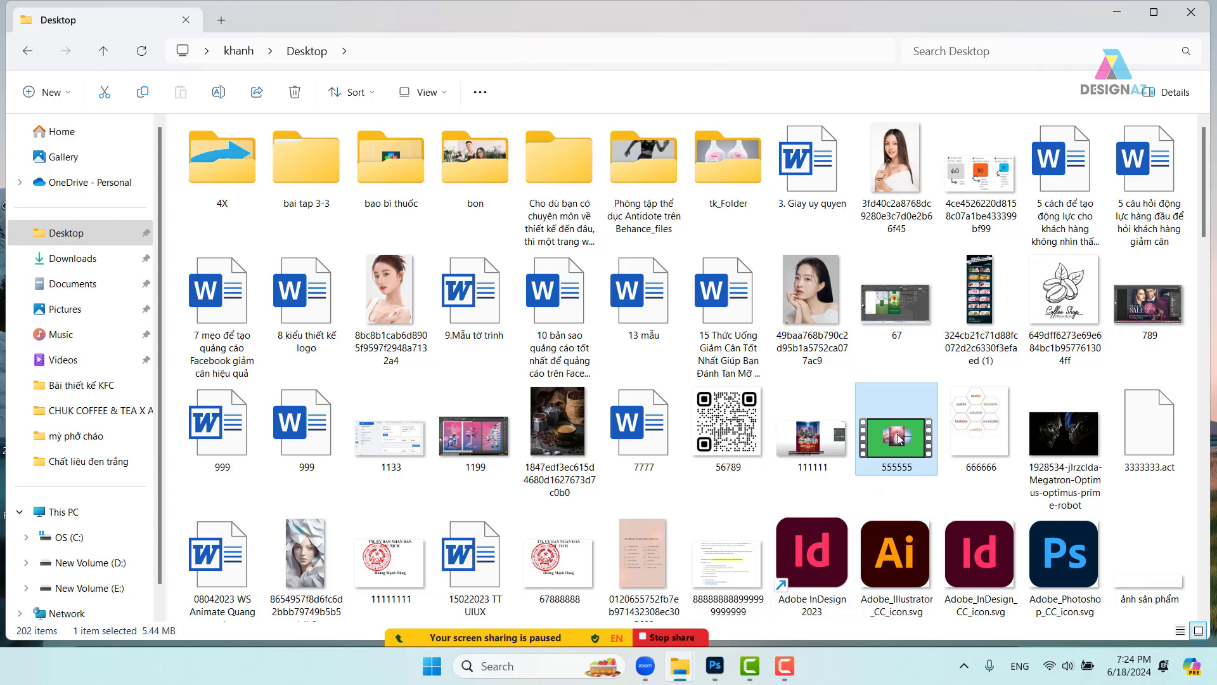
key("Delete")
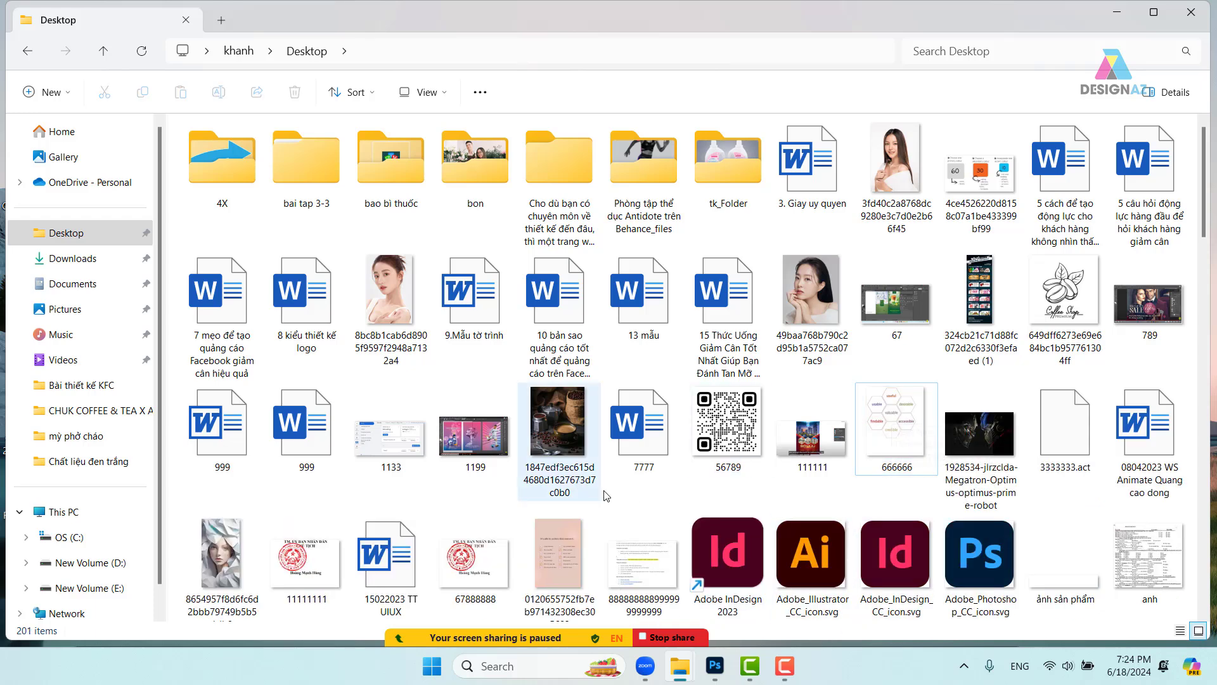
left_click(715, 662)
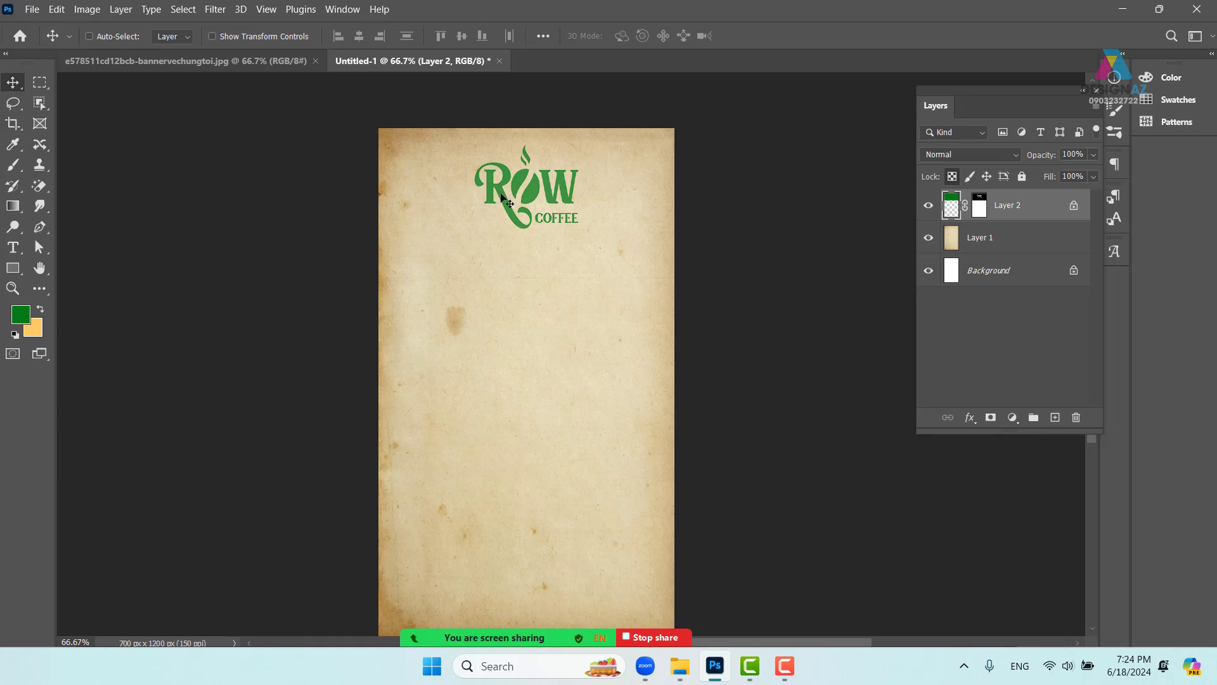
- Try opening the green drinks photo, then close the browser that opened on an error lookup
key("ctrl+o")
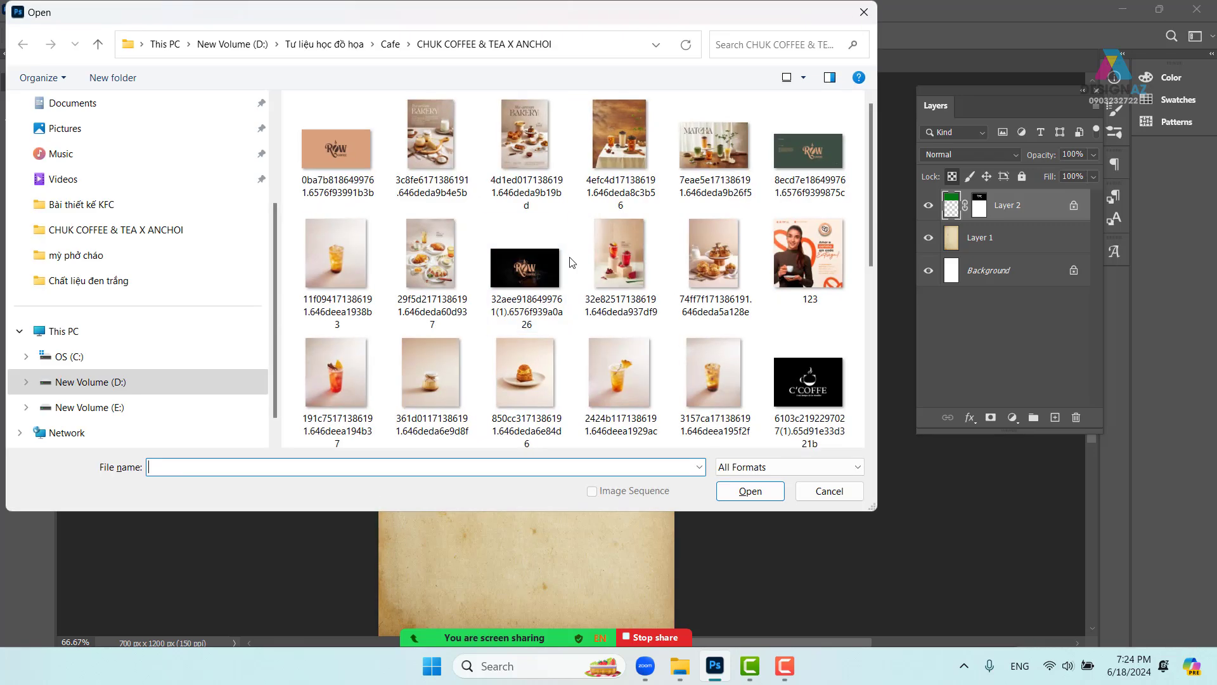
scroll(577, 270, "down", 2)
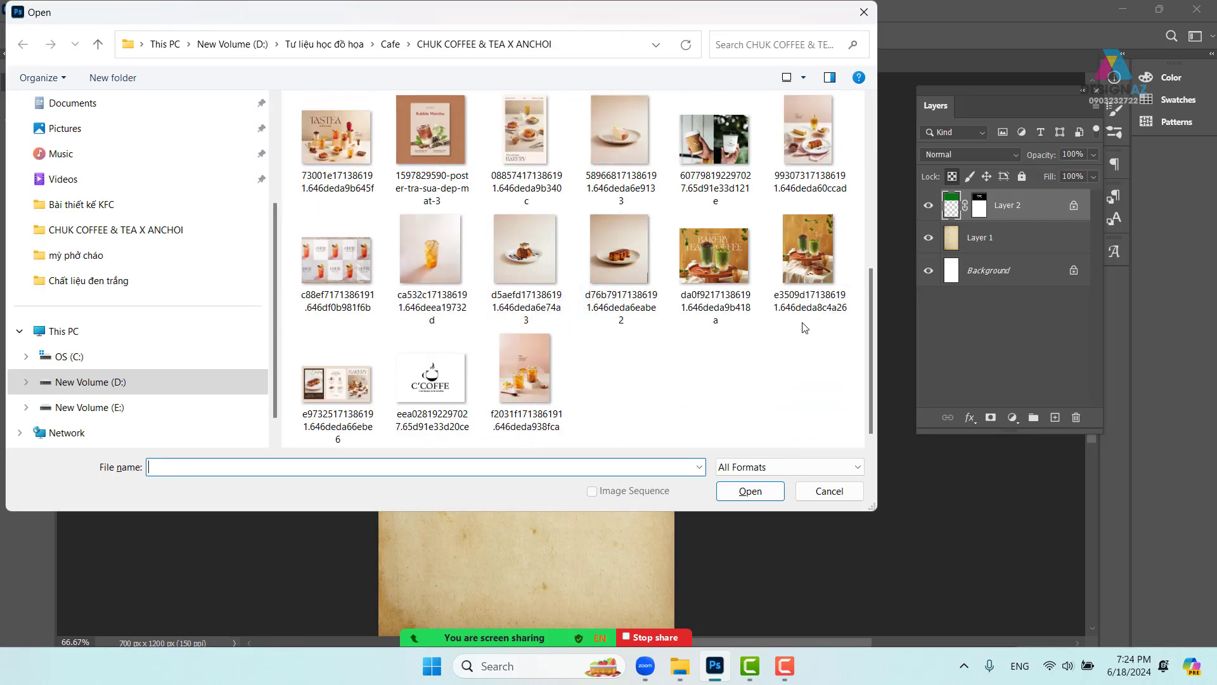
left_click(807, 298)
left_click(761, 492)
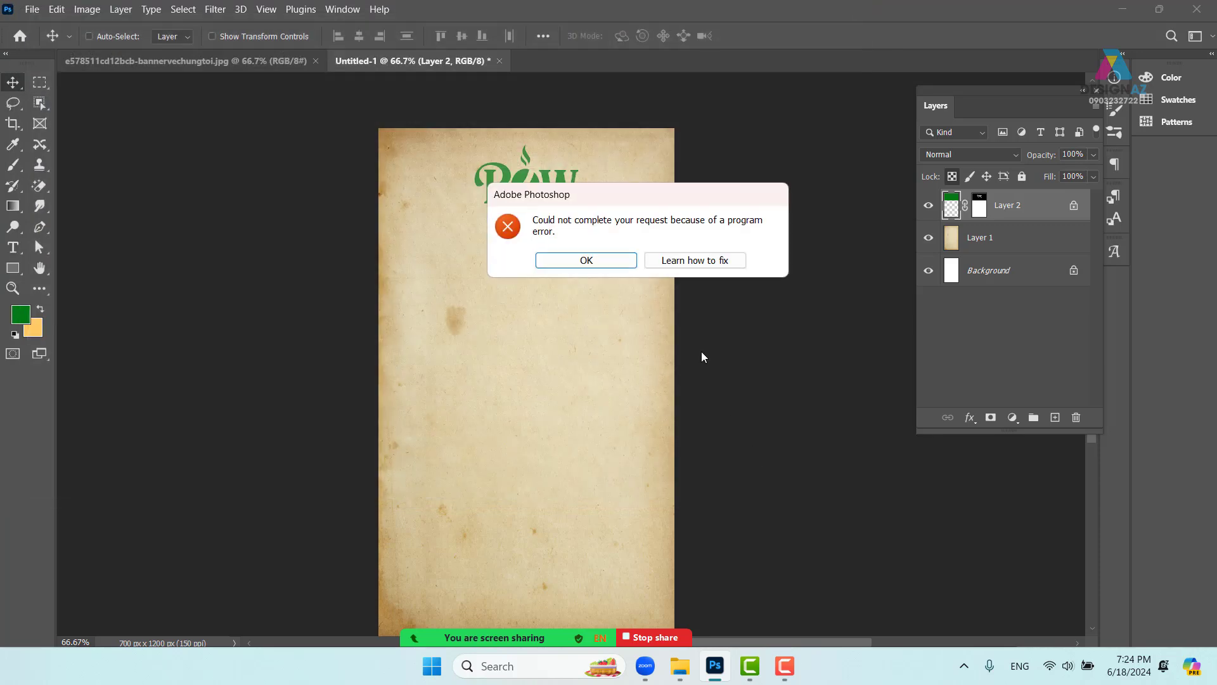
left_click(695, 261)
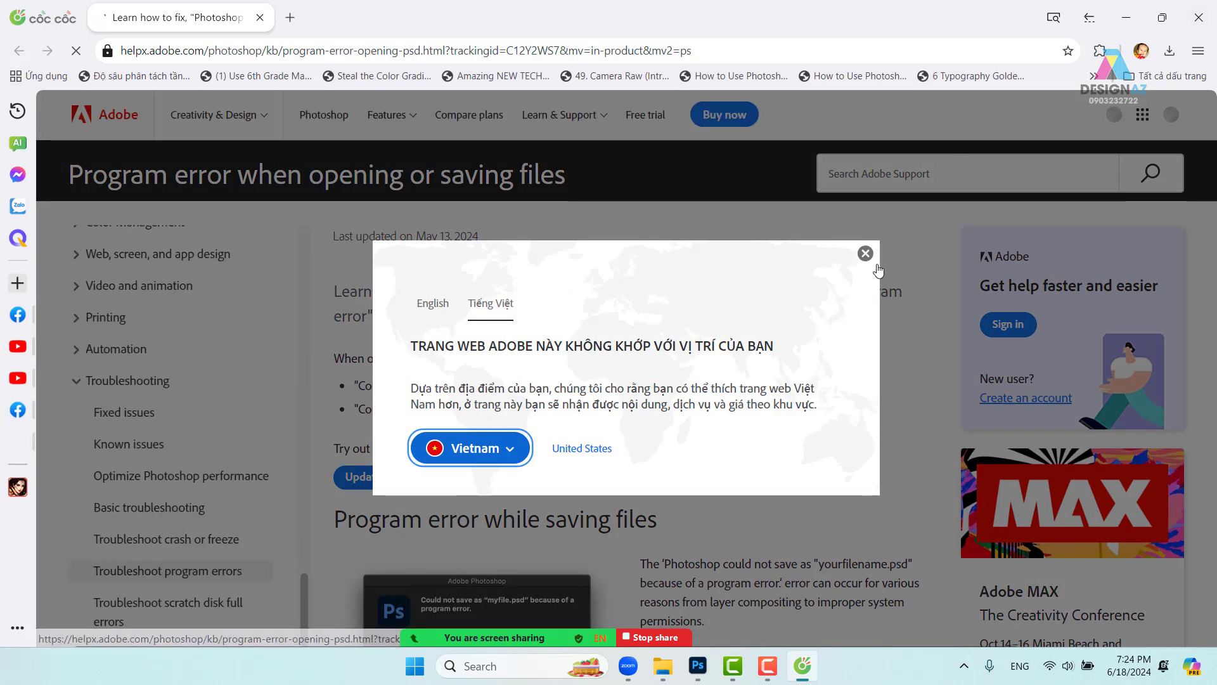
left_click(865, 253)
left_click(1198, 17)
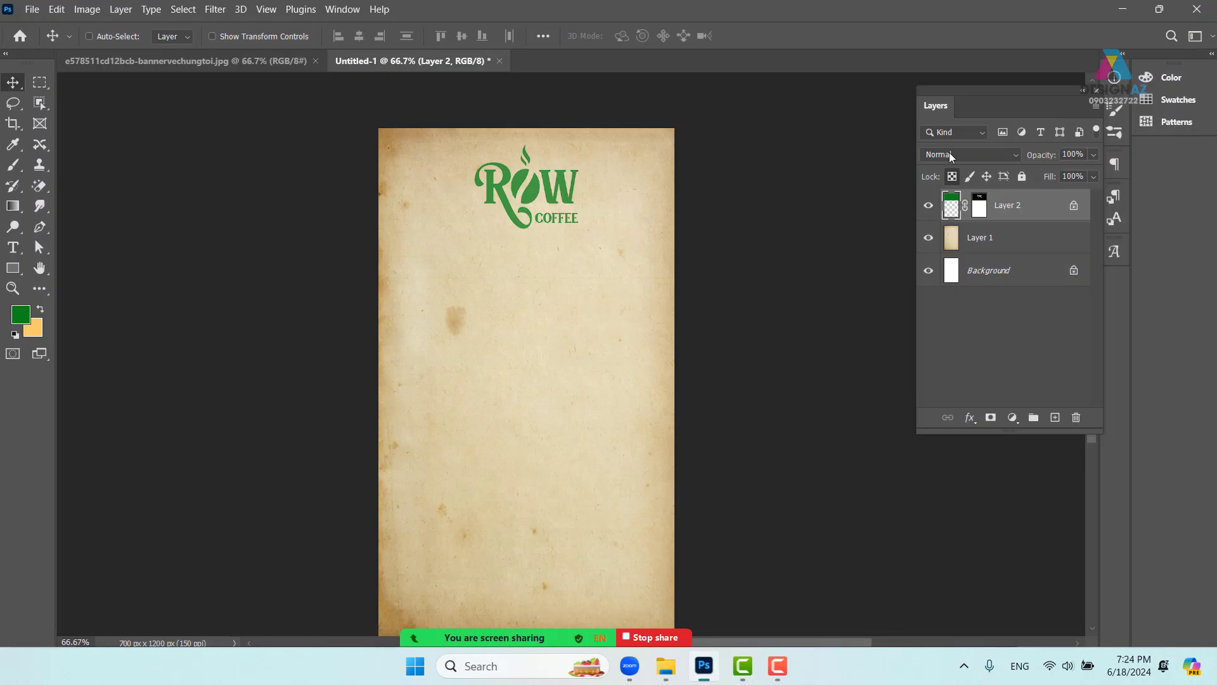
- Open the matcha bakery photo da0f92171386191.646deda9b418a.jpg as a new document
key("ctrl+o")
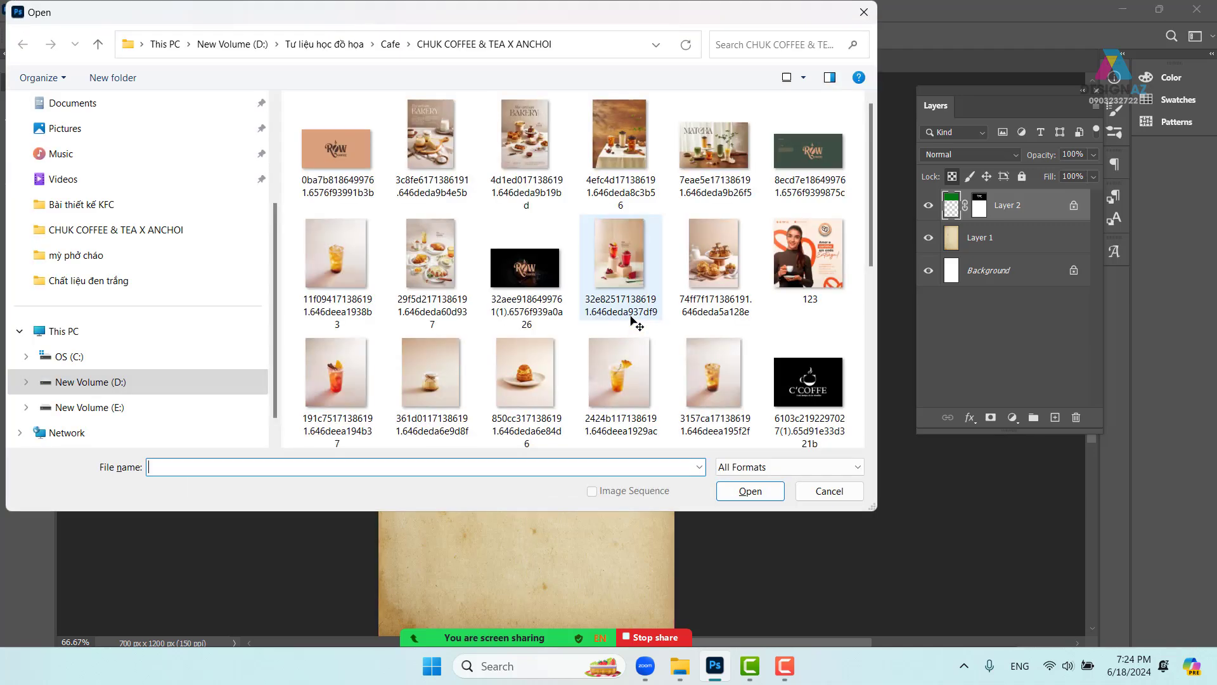
scroll(713, 291, "down", 5)
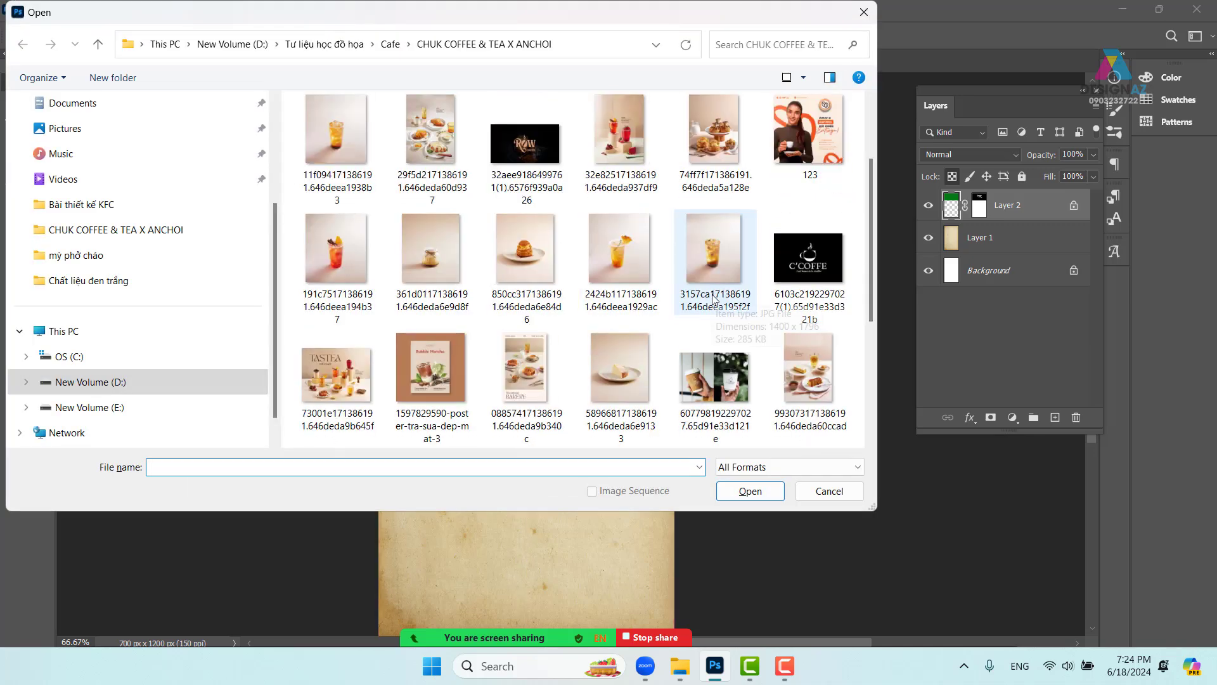
left_click(730, 300)
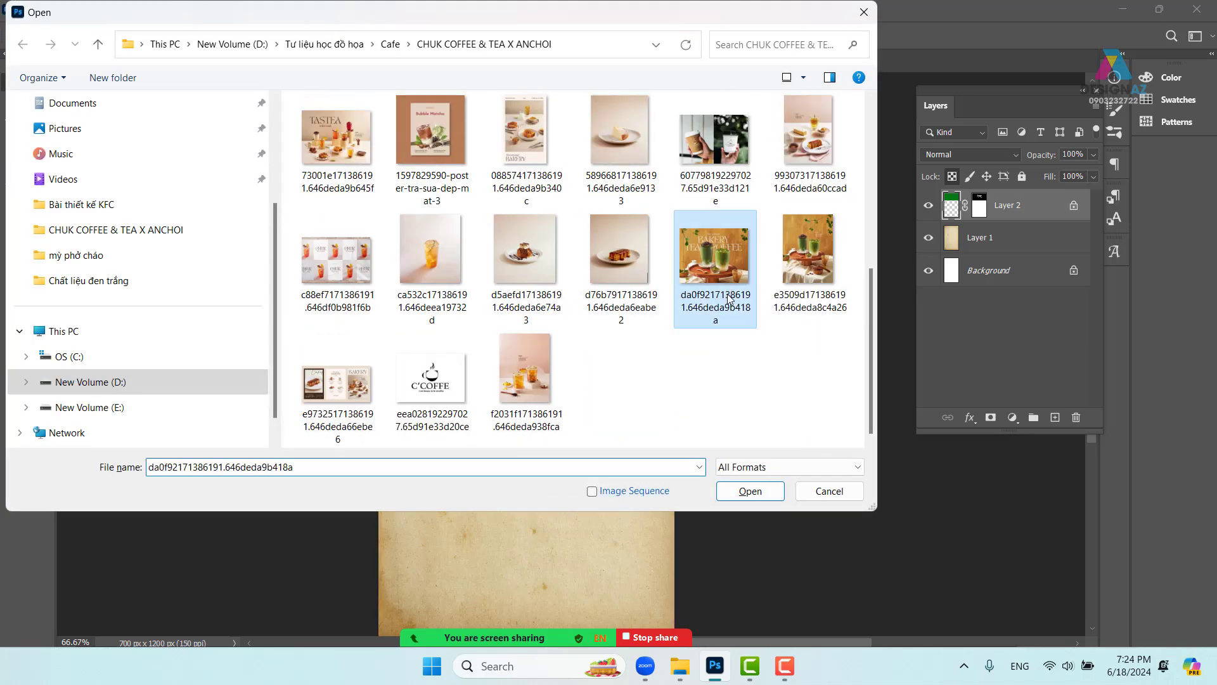
left_click(764, 495)
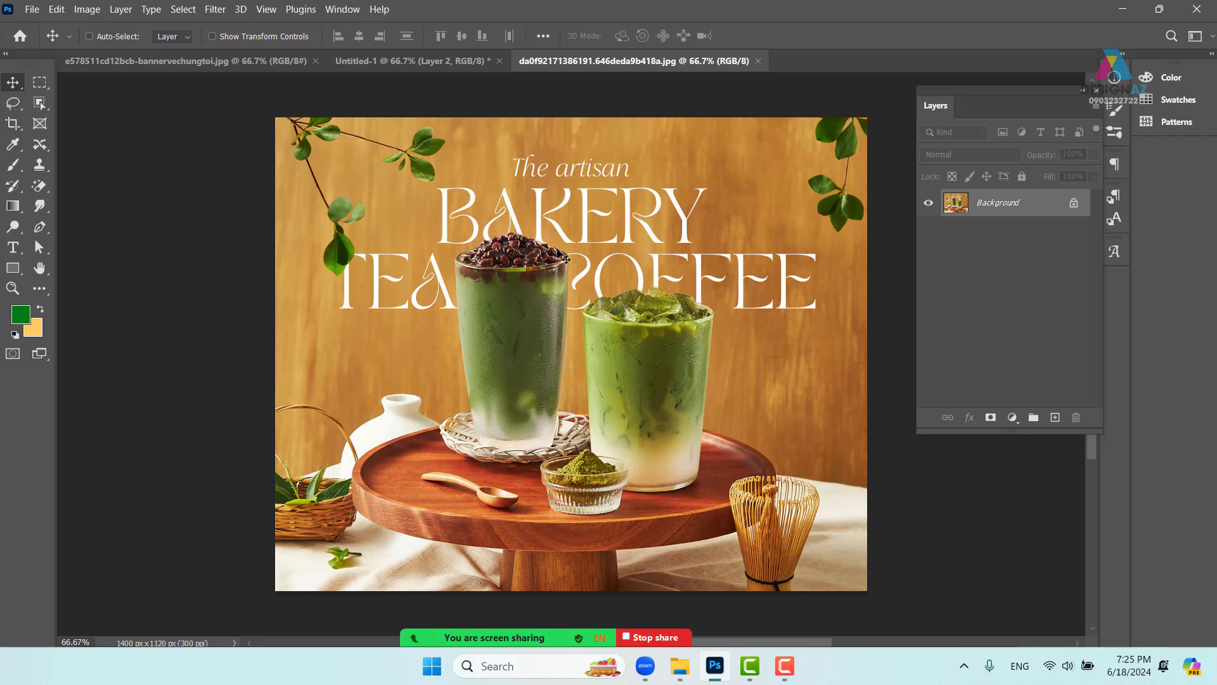
- From the Untitled-1 poster, browse to D:\ảnh mới tư liệu\chưa lọc\background thiết kế in the Open dialog
left_click(440, 60)
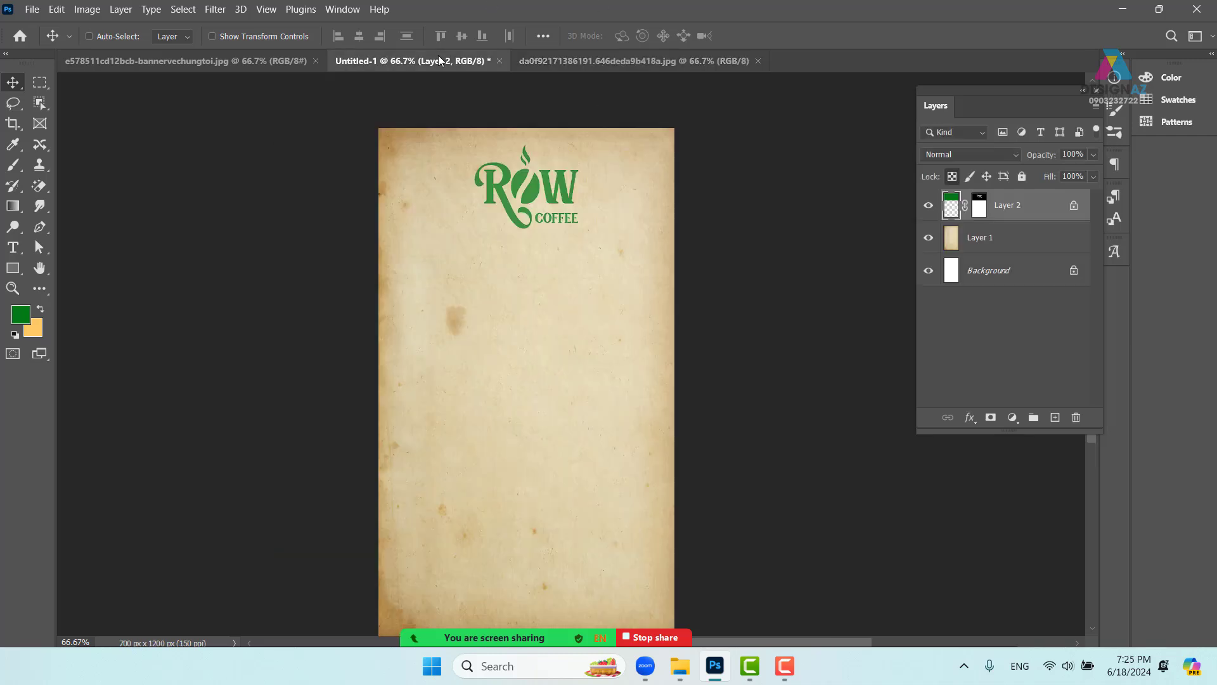
left_click(561, 341)
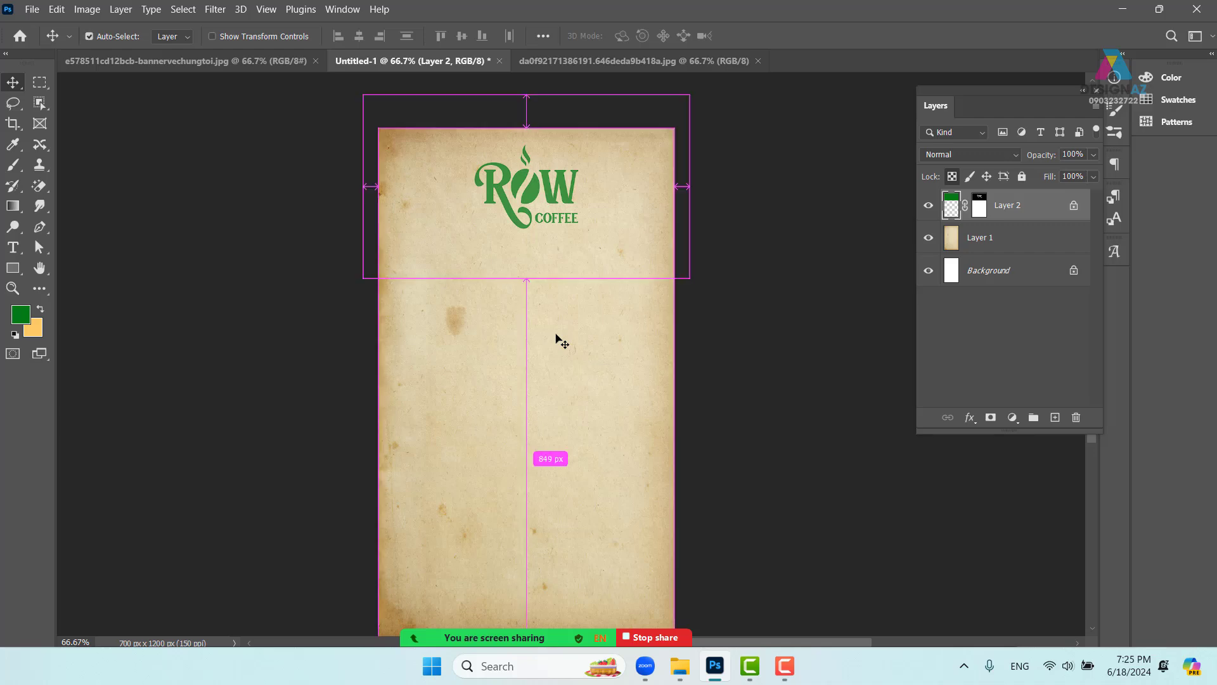
key("ctrl+o")
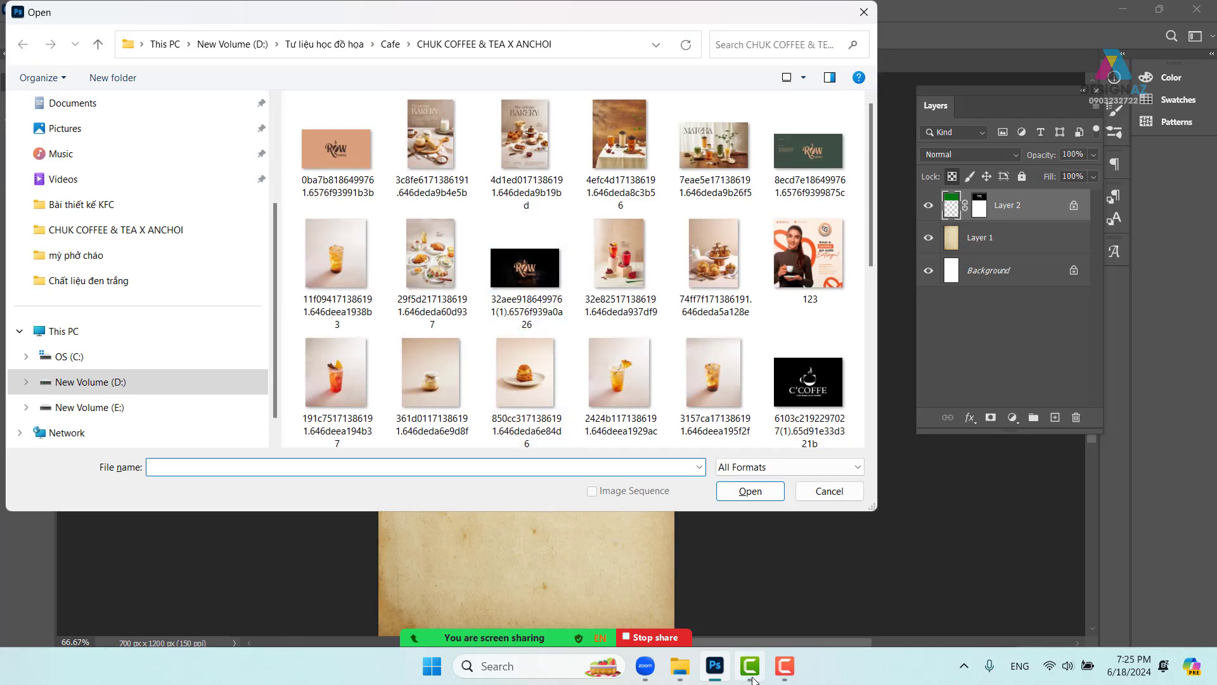
left_click(111, 384)
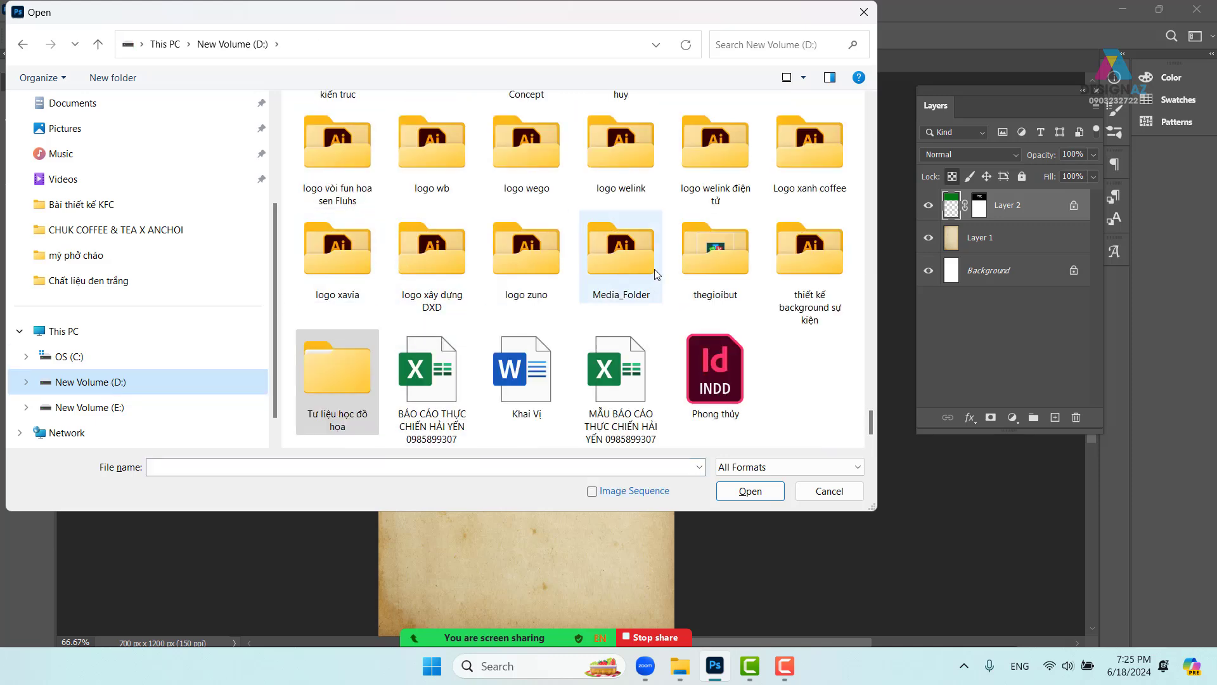
scroll(680, 269, "up", 20)
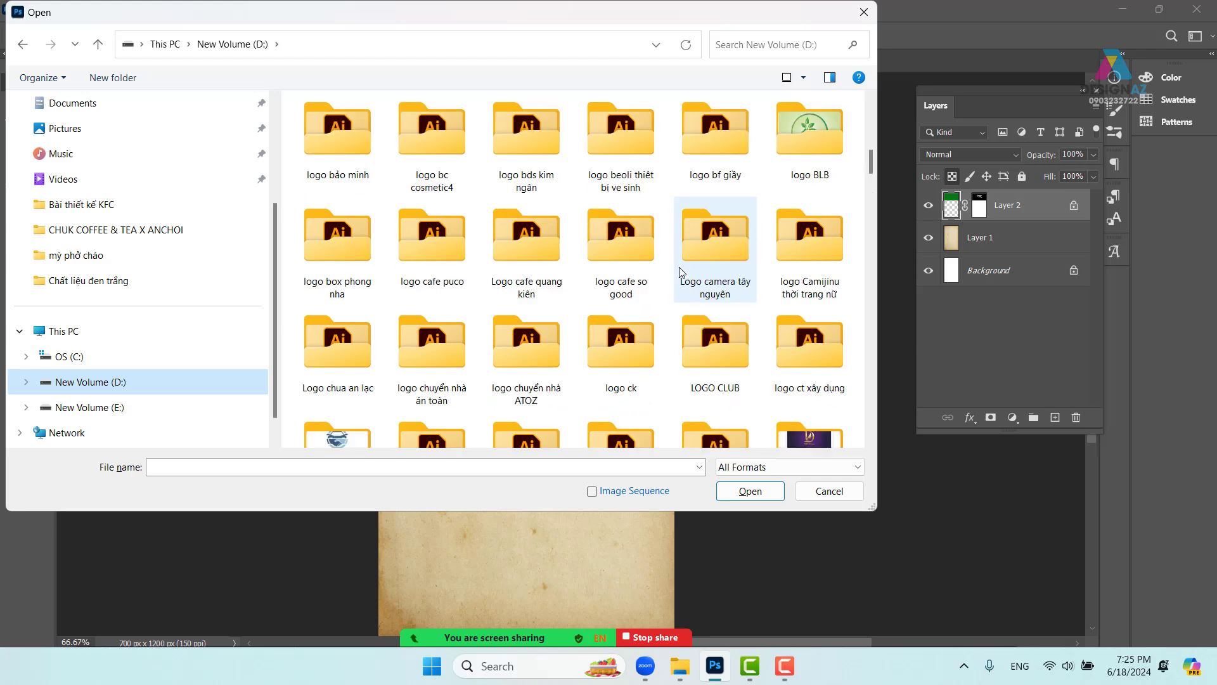
scroll(679, 268, "up", 5)
double_click(358, 138)
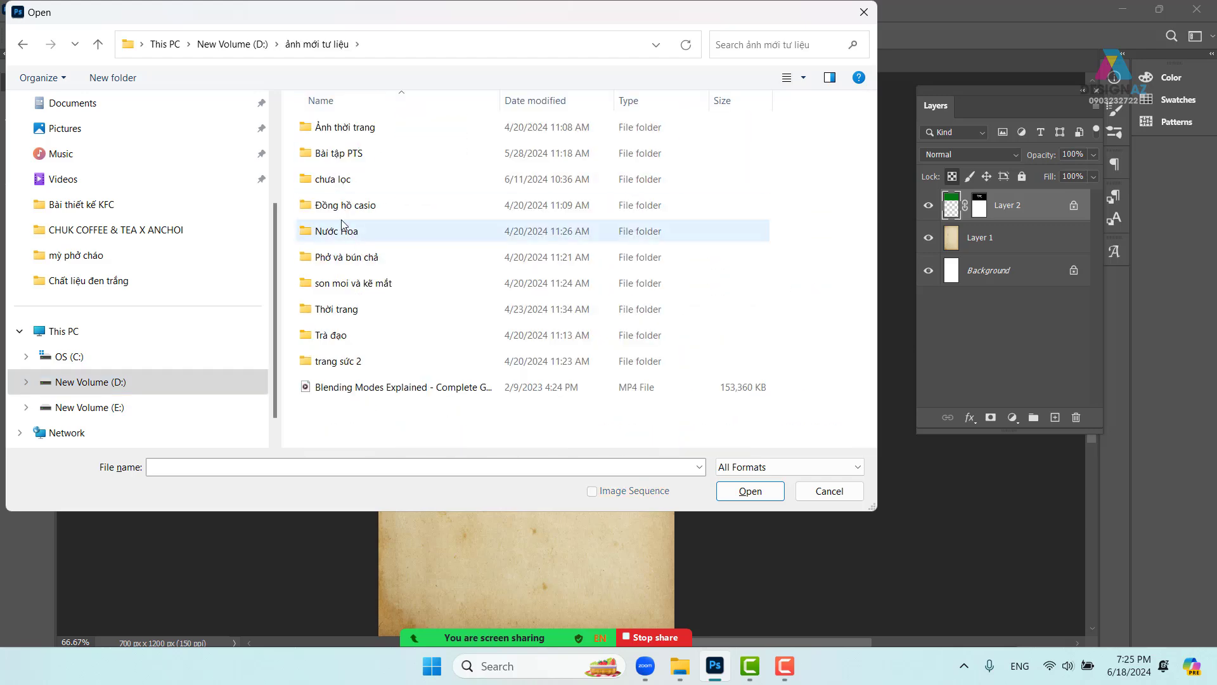
double_click(332, 179)
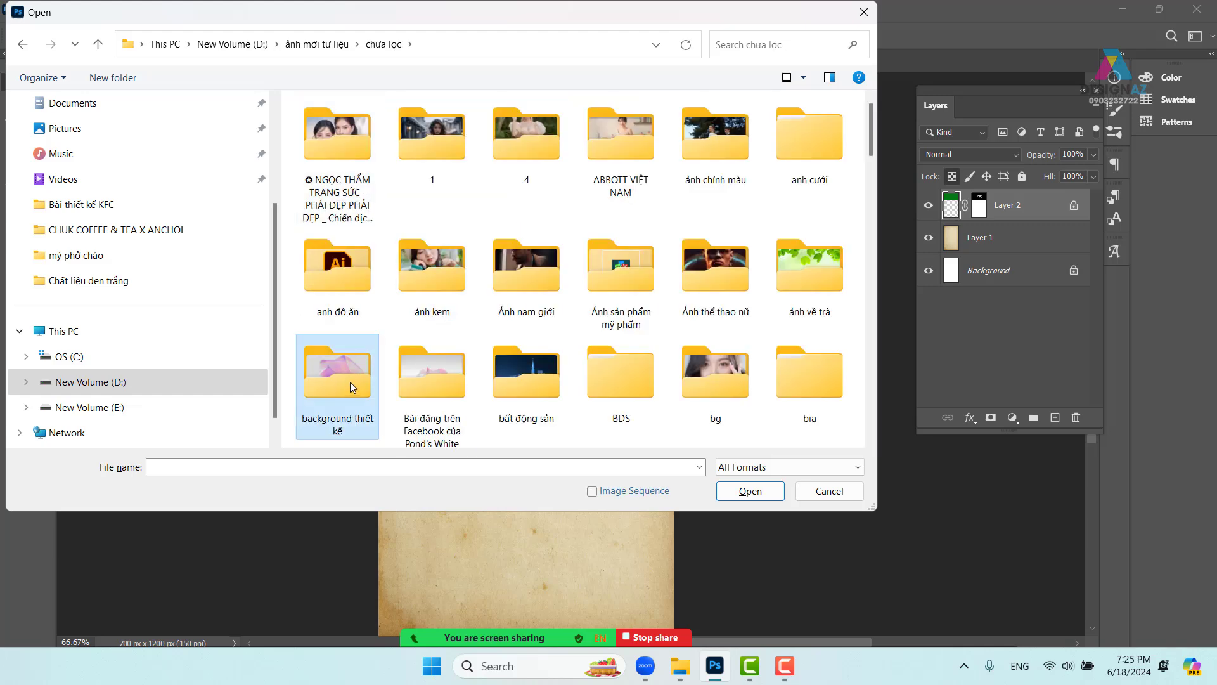
double_click(350, 382)
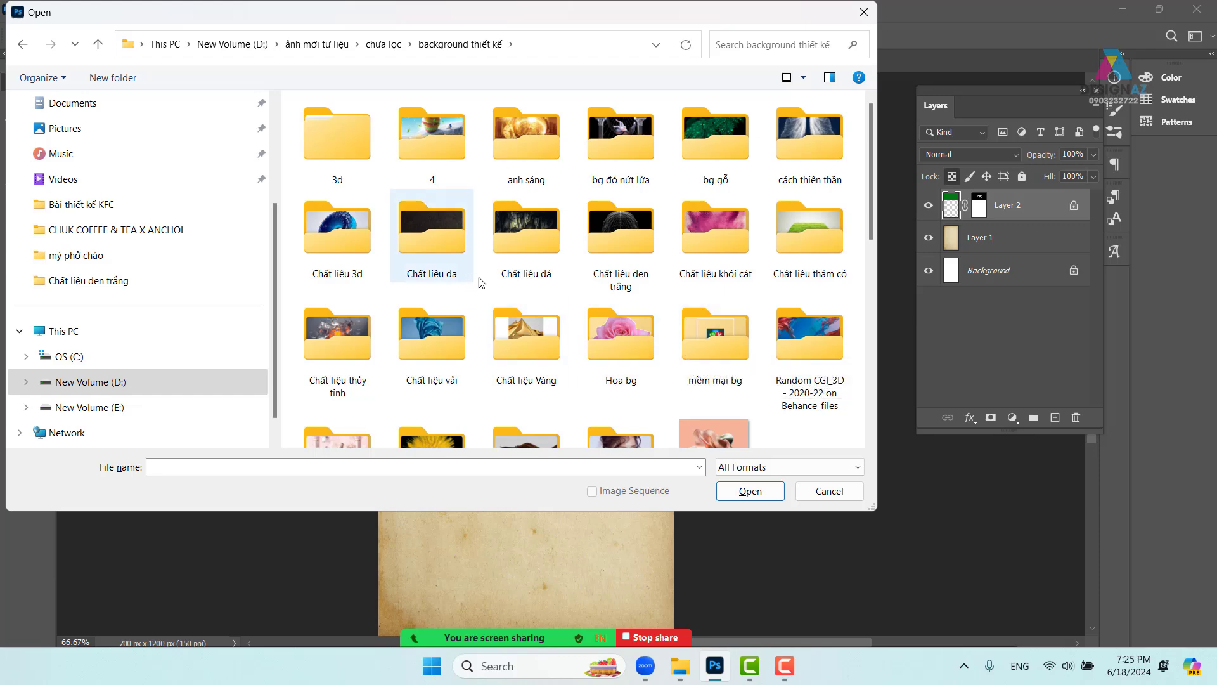
- Open the ink blot 57e4bd5896df18ef2fbf3e8dad319f5e.jpg from the Chất liệu đen trắng folder
scroll(560, 265, "down", 3)
scroll(686, 325, "up", 3)
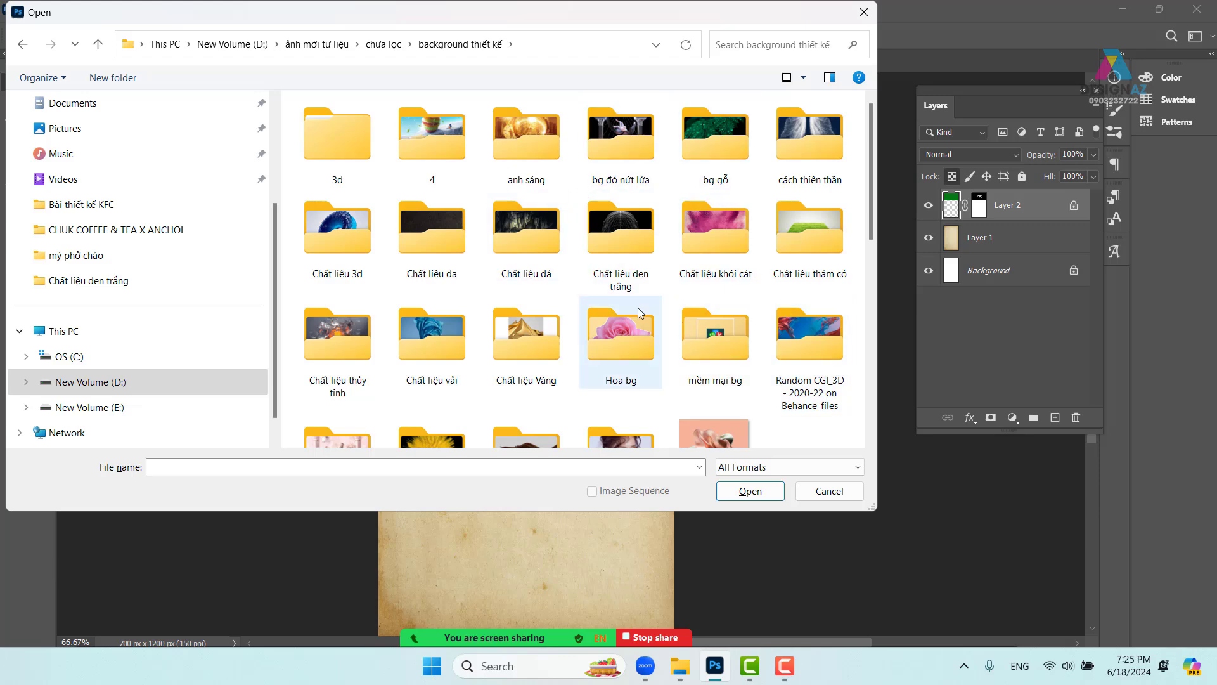
double_click(619, 233)
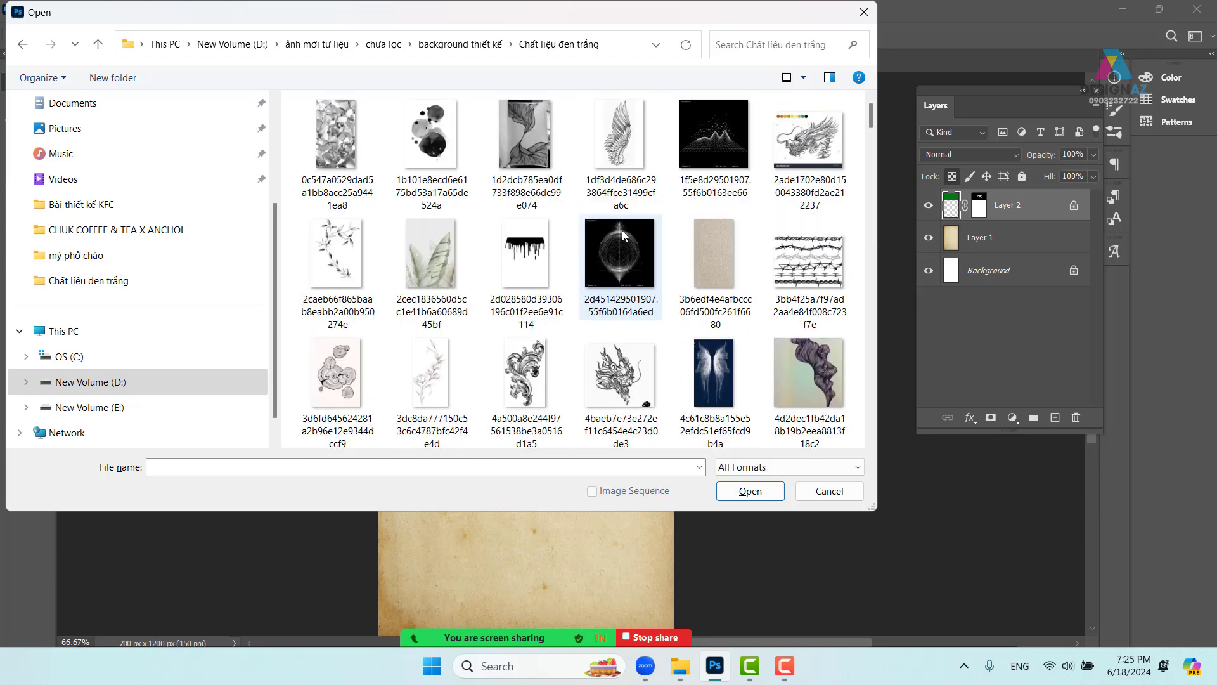
scroll(603, 232, "down", 4)
scroll(577, 232, "down", 8)
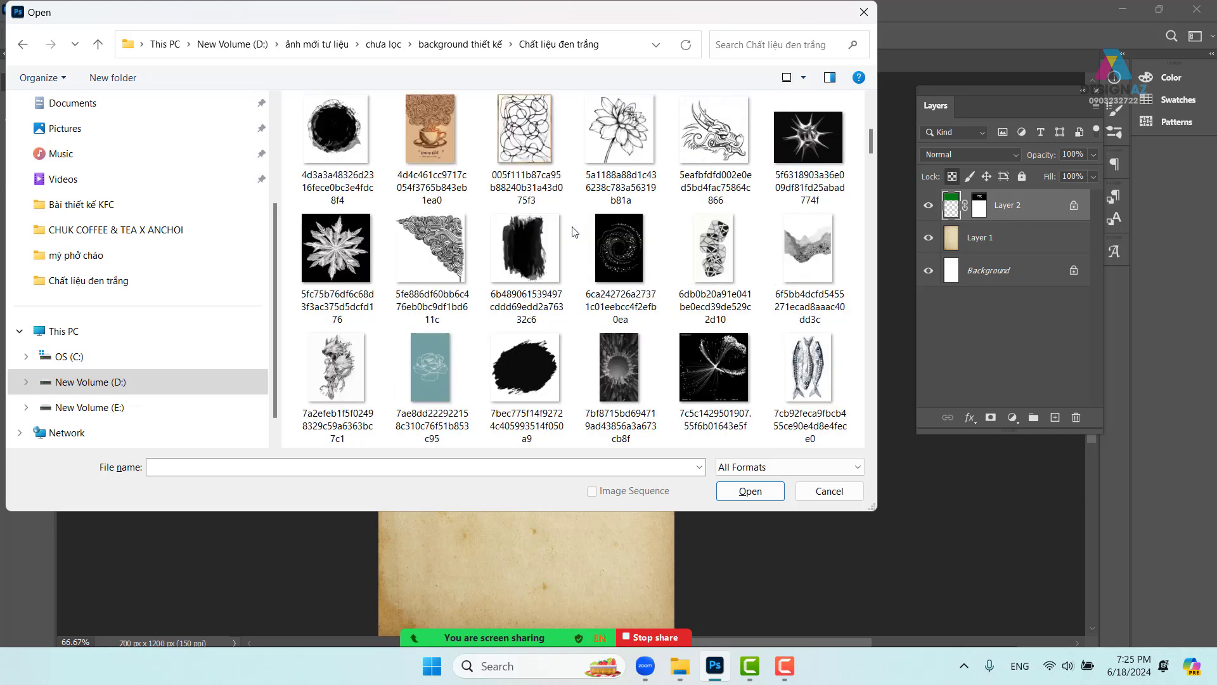
scroll(575, 232, "down", 2)
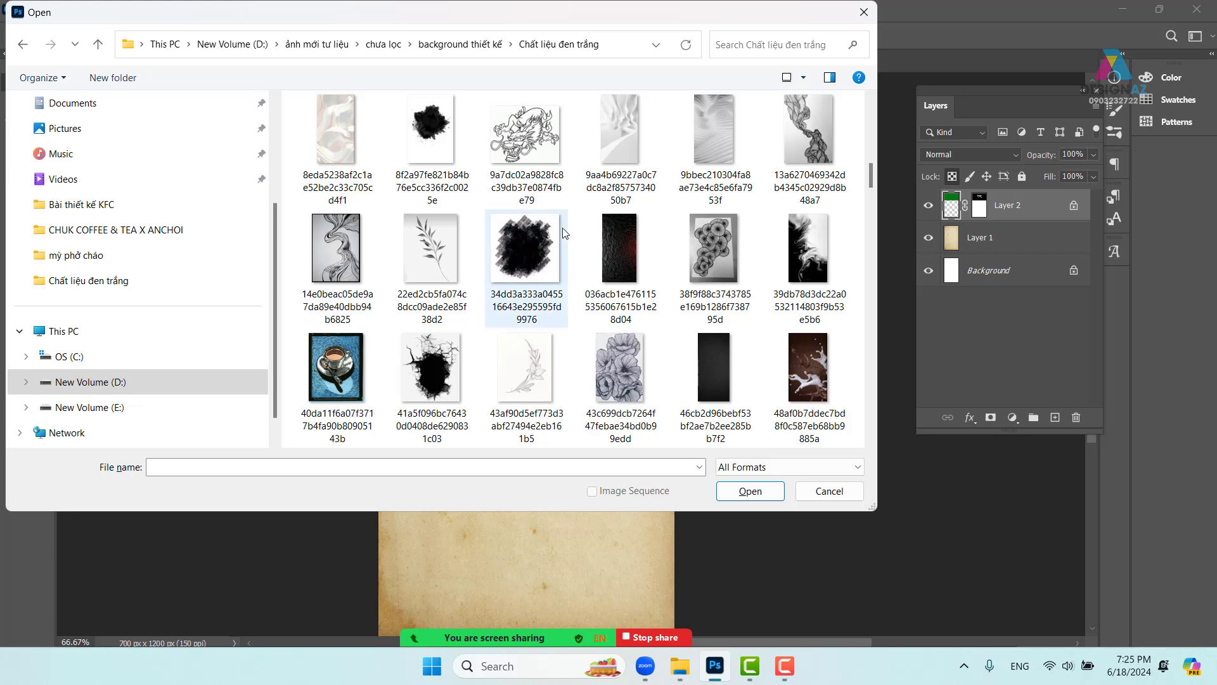
scroll(561, 235, "down", 2)
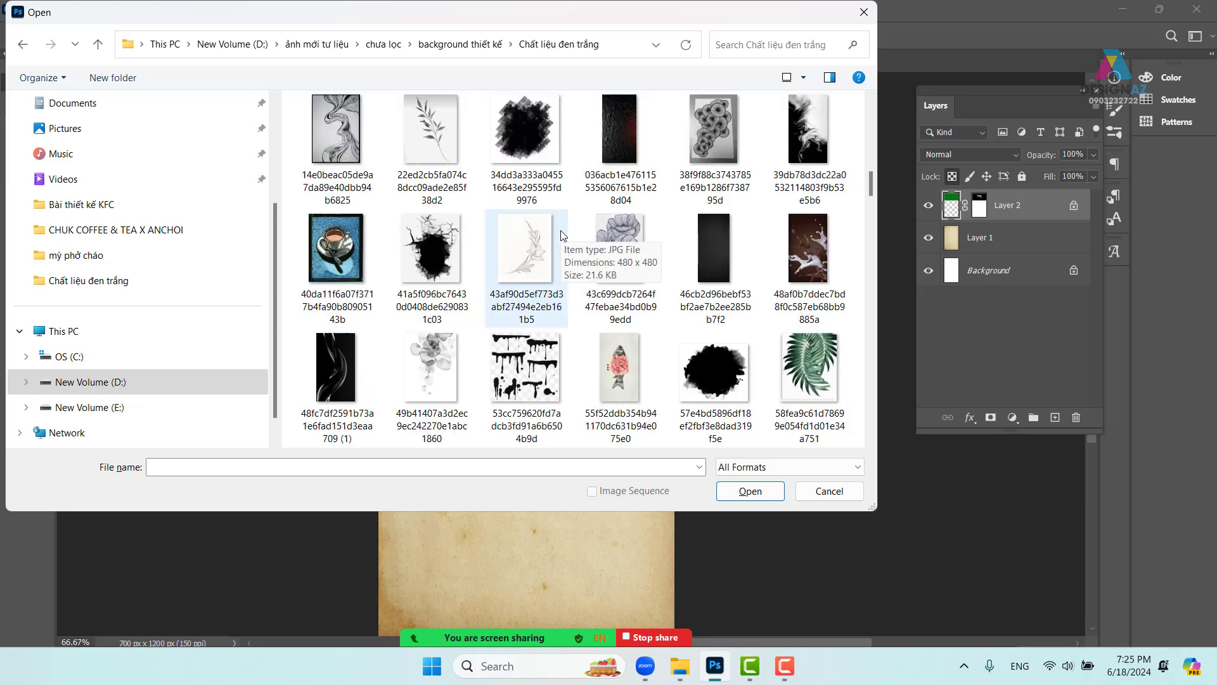
scroll(561, 235, "down", 2)
left_click(730, 279)
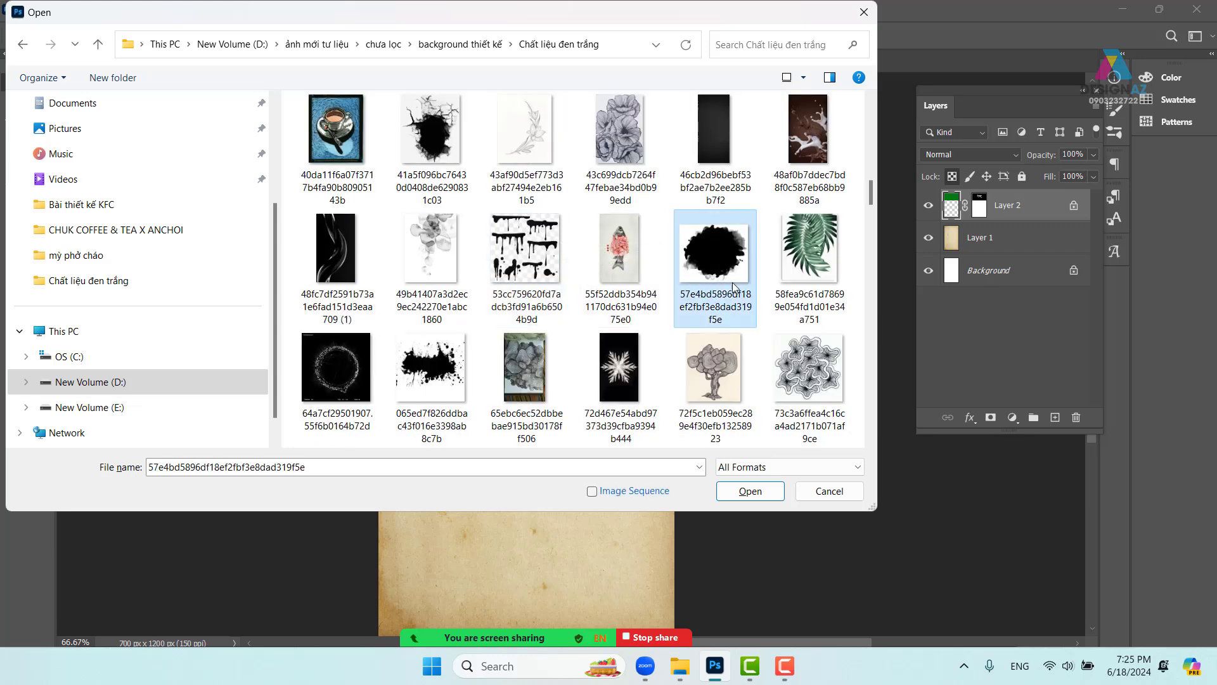
left_click(741, 489)
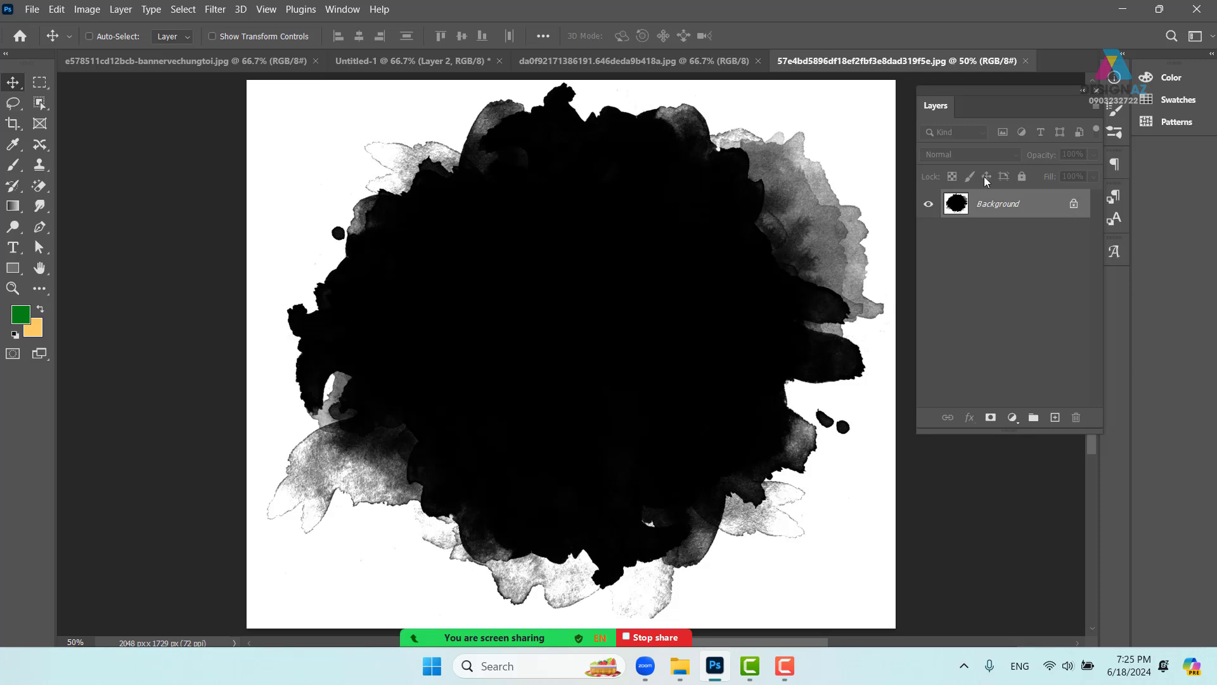
- Add a layer mask to Layer 0 and fill it with the inverted image via Apply Image
left_click(991, 417)
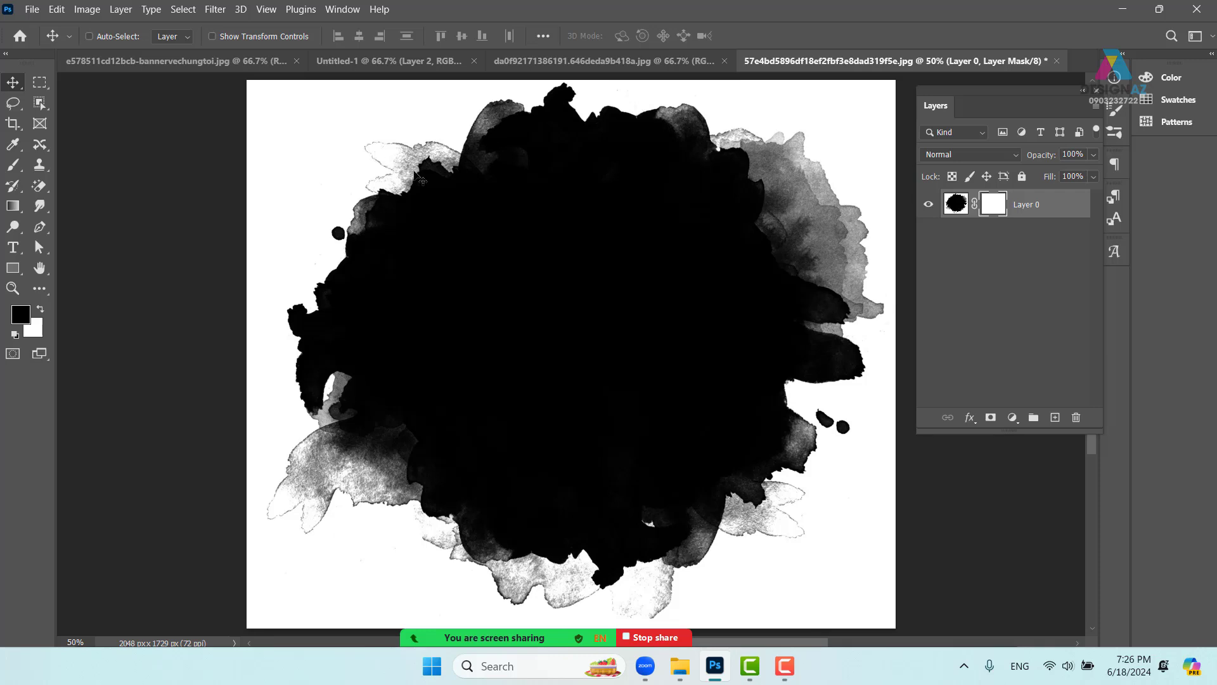
left_click(87, 9)
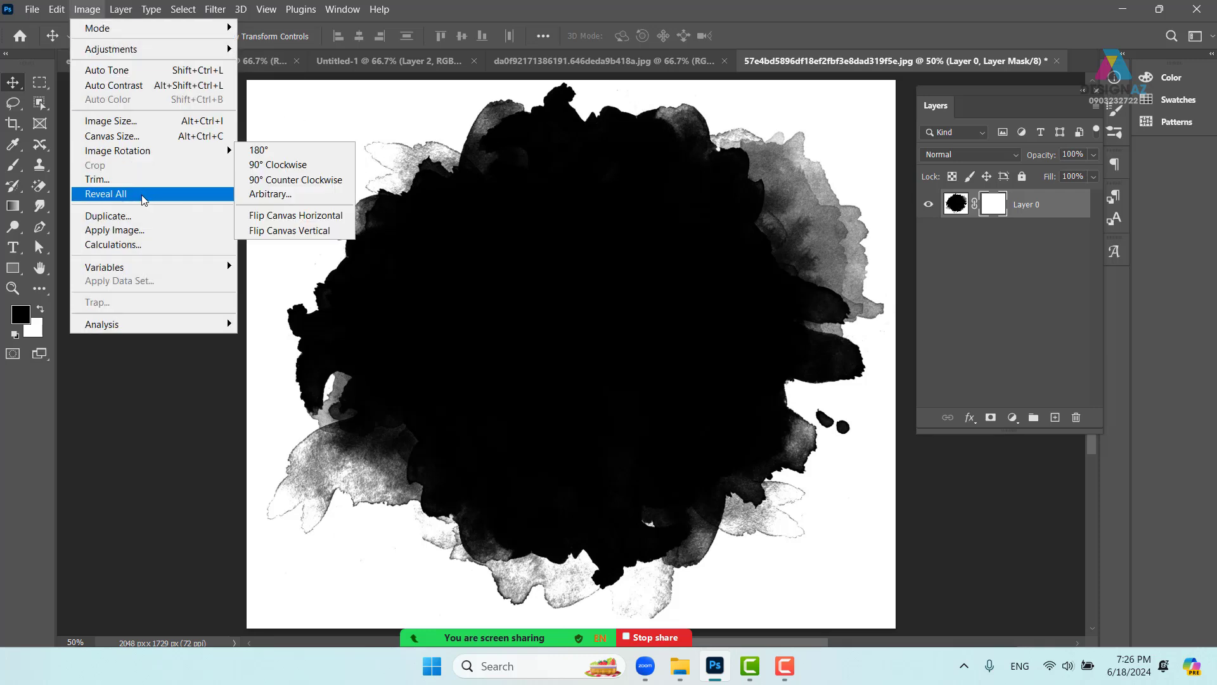
left_click(136, 230)
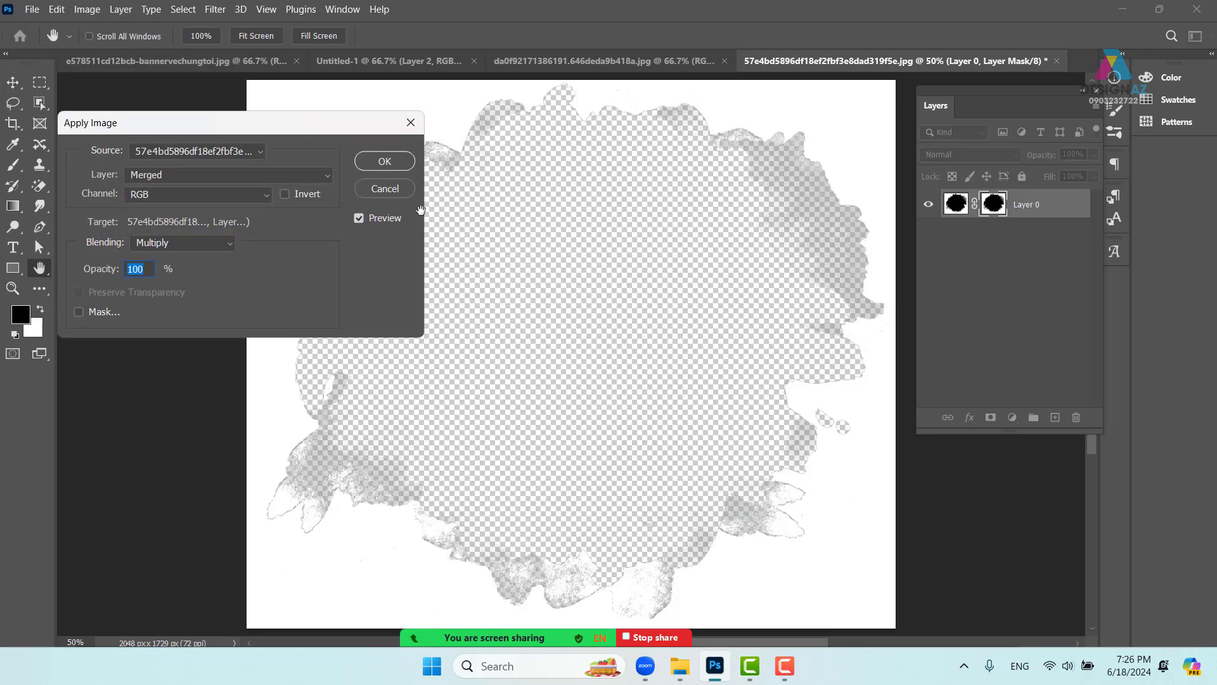
left_click(284, 194)
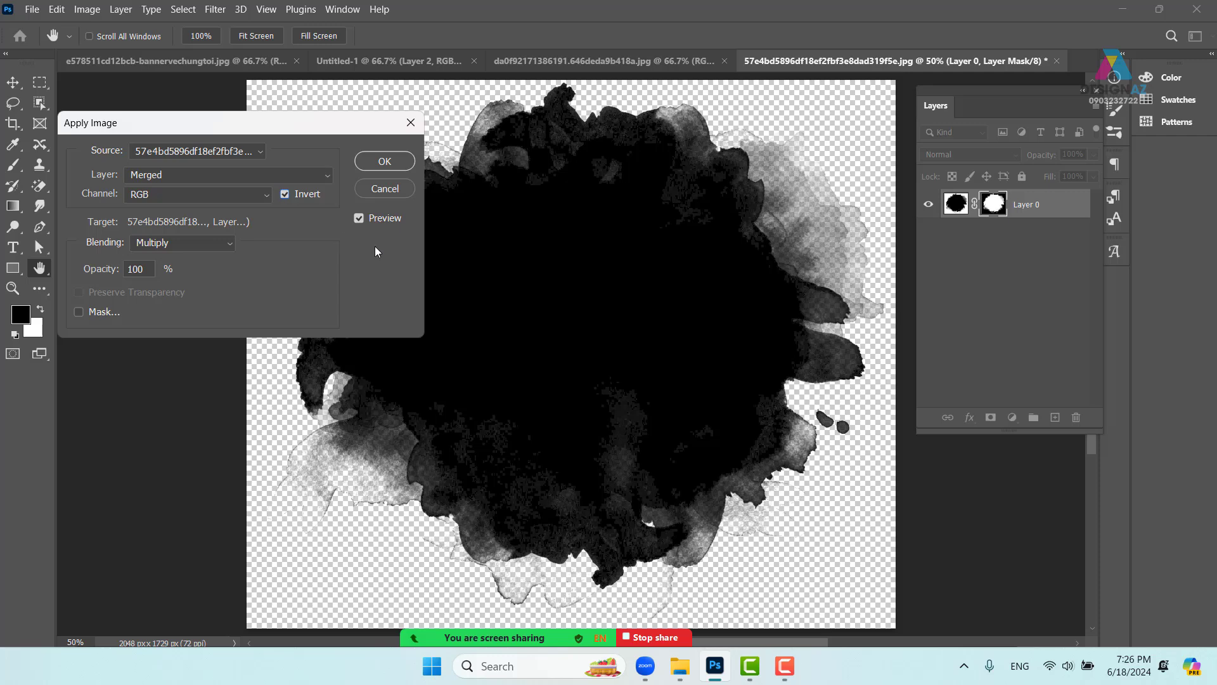
left_click(392, 168)
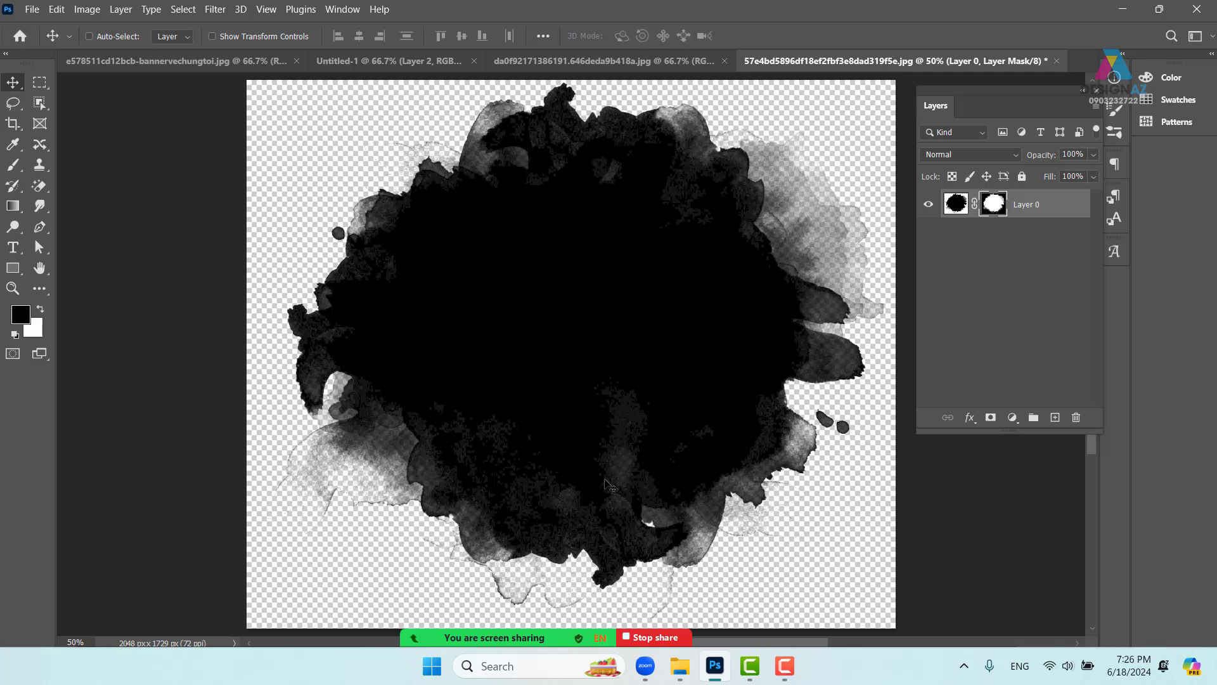
- Drag the masked ink blot layer onto the Untitled-1 poster canvas
left_click(956, 208)
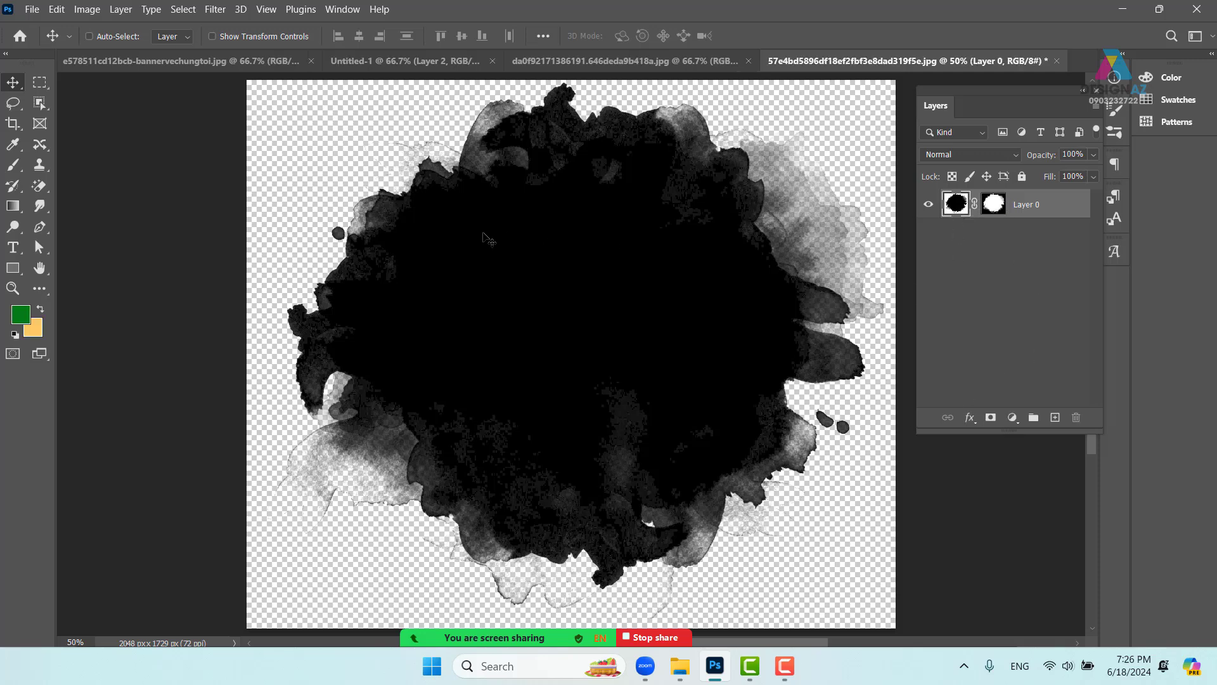
mouse_move(552, 244)
left_mouse_down()
mouse_move(417, 107)
mouse_move(409, 61)
left_mouse_up()
mouse_move(511, 314)
left_mouse_down()
mouse_move(566, 346)
mouse_move(563, 376)
left_mouse_up()
key("ctrl+minus")
key("ctrl+minus")
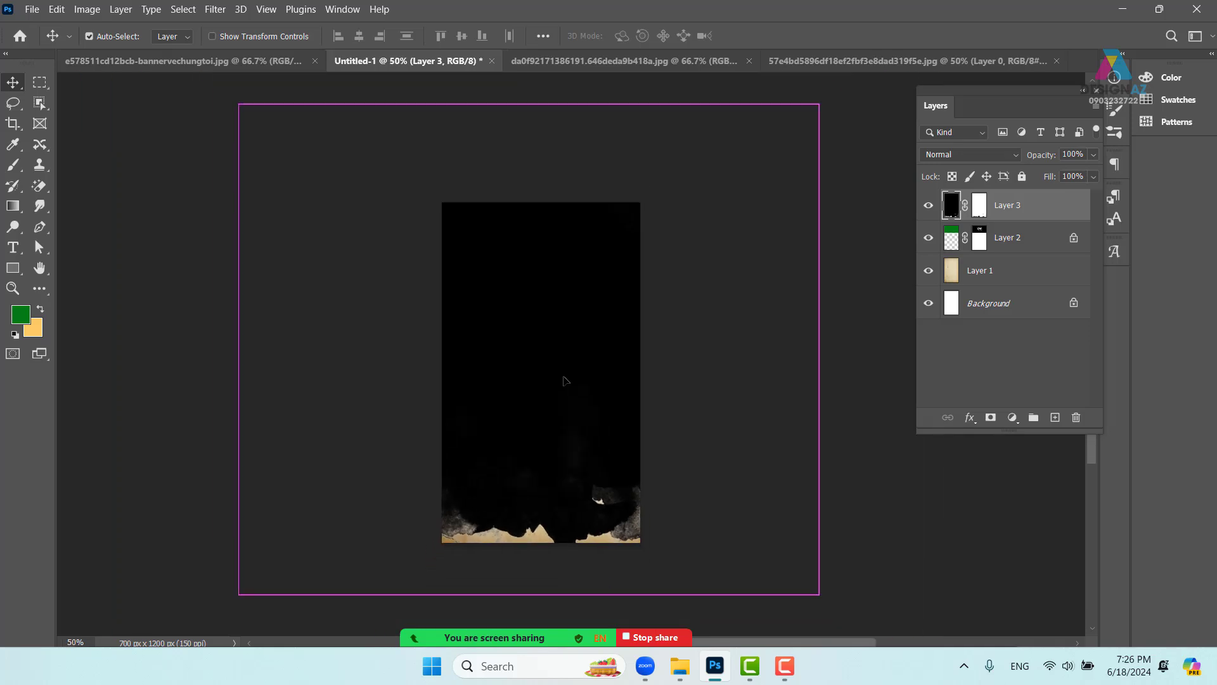
- Scale the ink splash to 39.26% and centre it below the ROW COFFEE logo
key("ctrl+t")
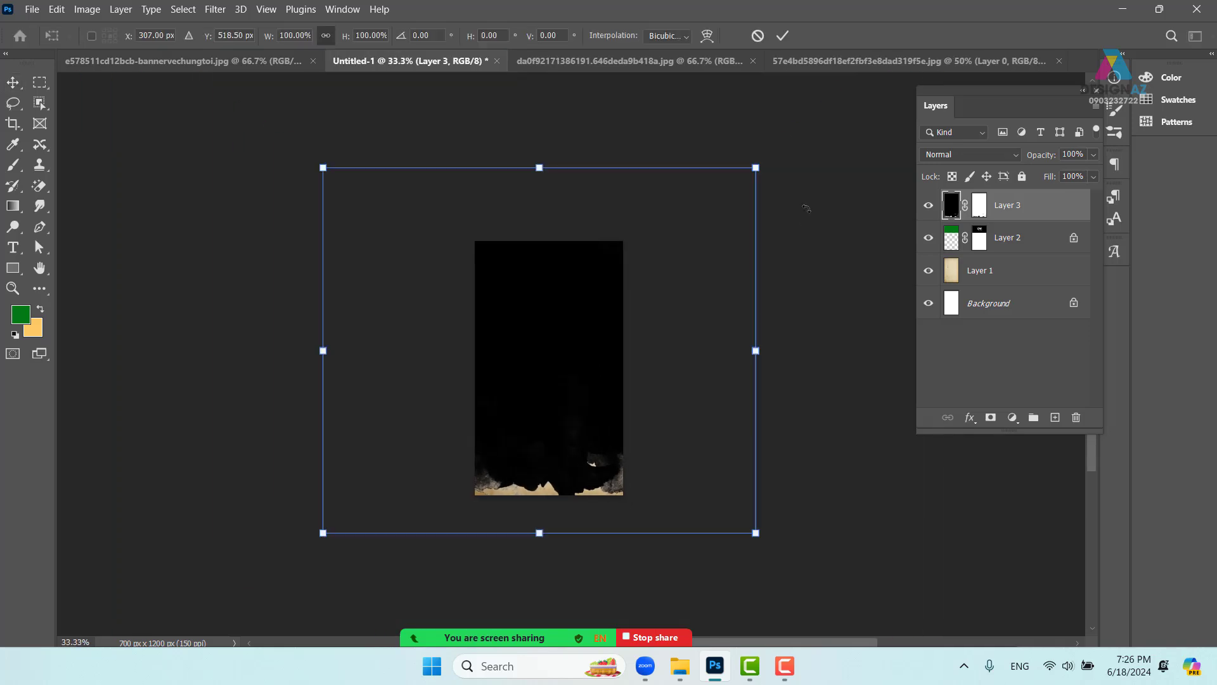
left_click_drag(756, 168, 616, 307)
left_click_drag(666, 276, 613, 318)
left_click_drag(576, 356, 592, 343)
left_click_drag(630, 306, 621, 314)
left_click_drag(586, 358, 611, 353)
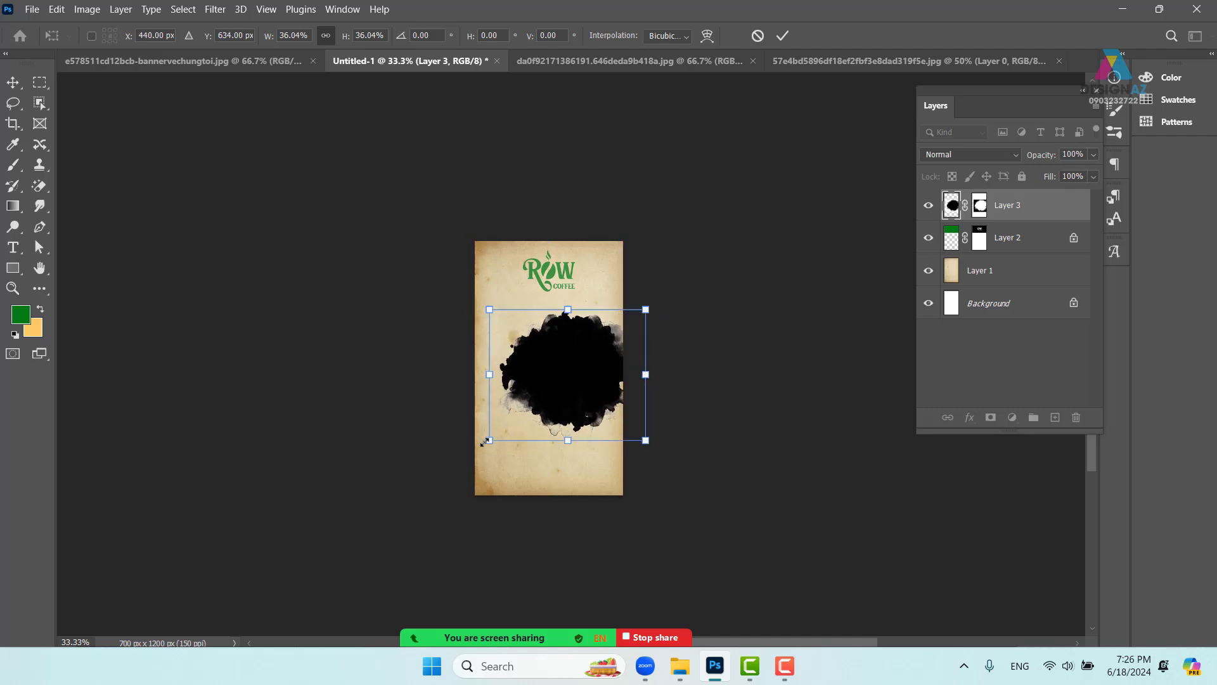
left_click_drag(485, 441, 476, 453)
left_click_drag(528, 391, 541, 396)
key("ctrl+plus")
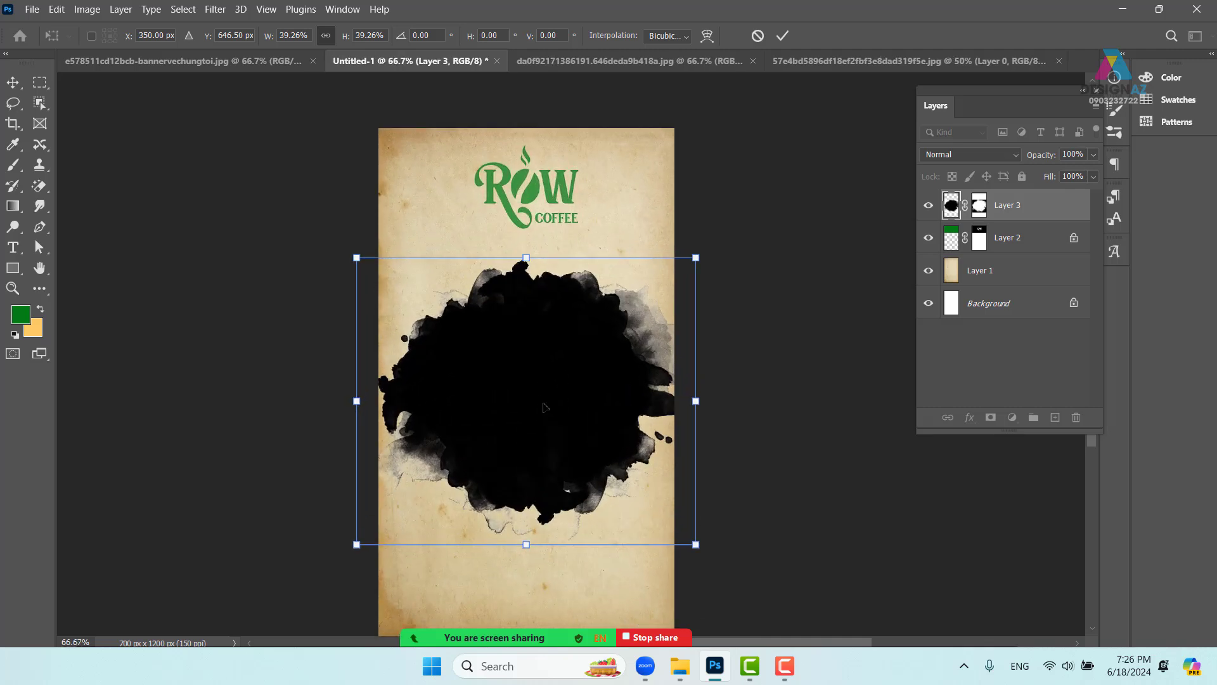
mouse_move(545, 406)
left_mouse_down()
mouse_move(549, 477)
mouse_move(560, 422)
left_mouse_up()
key("Return")
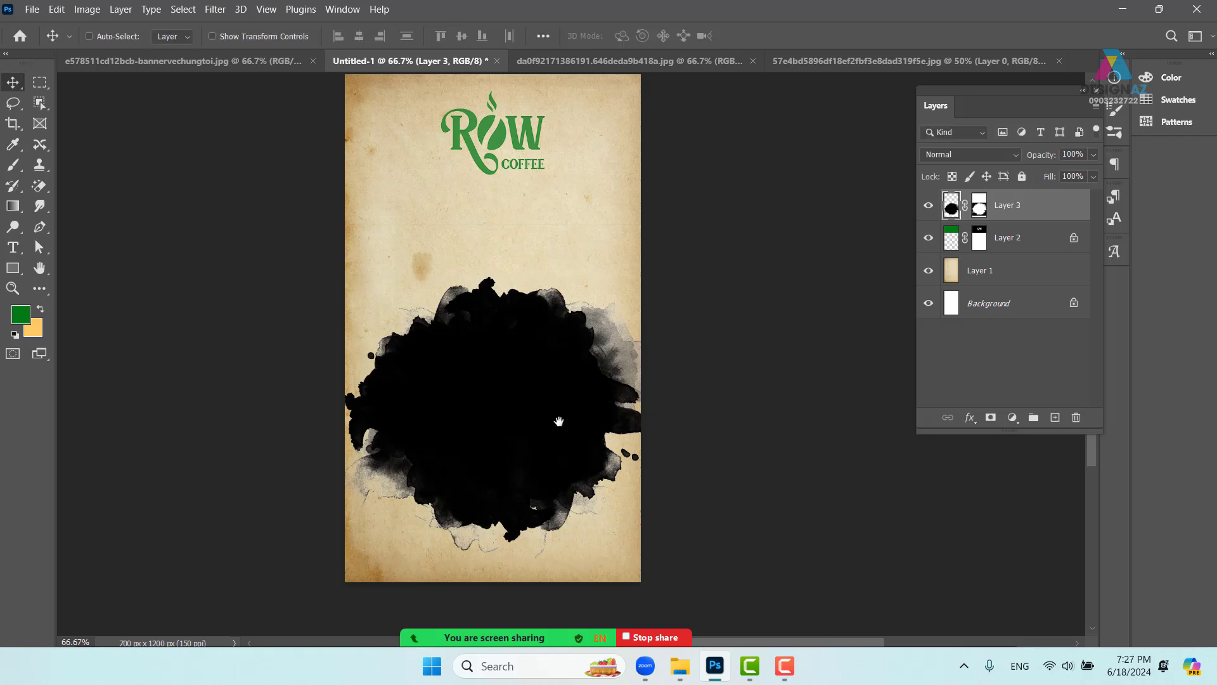
key("ctrl+plus")
left_click_drag(567, 424, 564, 348)
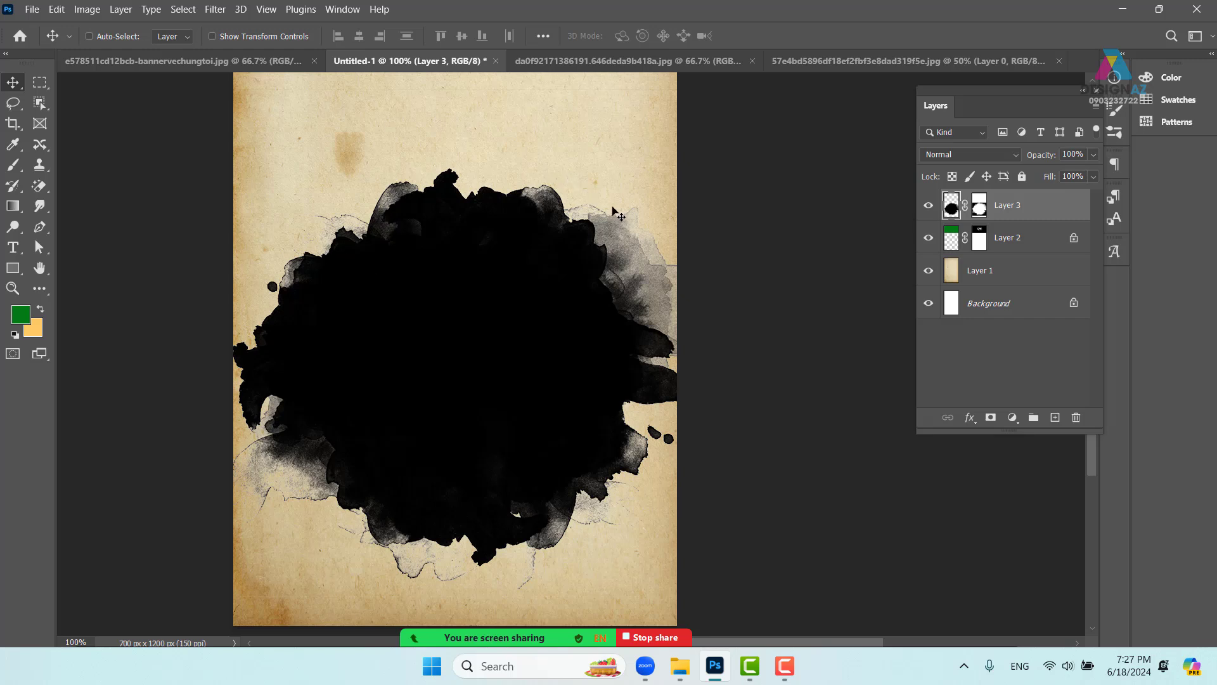
- Check the ink blot's mask, select the entire bakery drinks photo, and nudge the blot upward
left_click(981, 211, "alt")
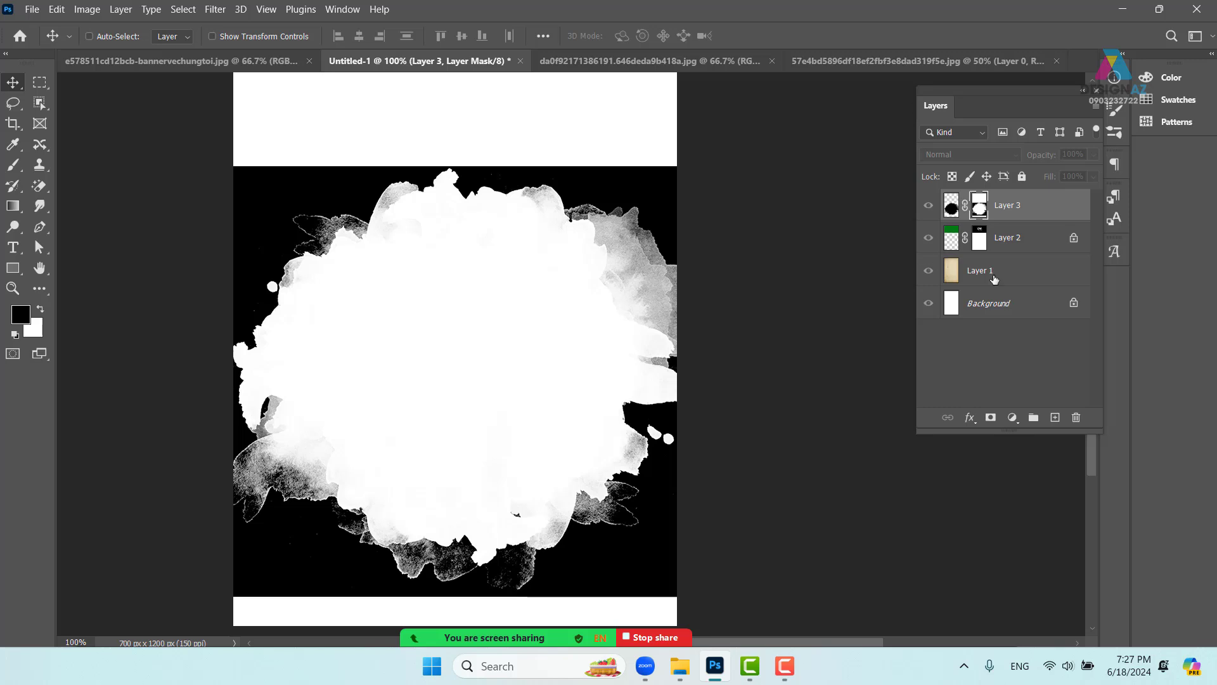
left_click(951, 205)
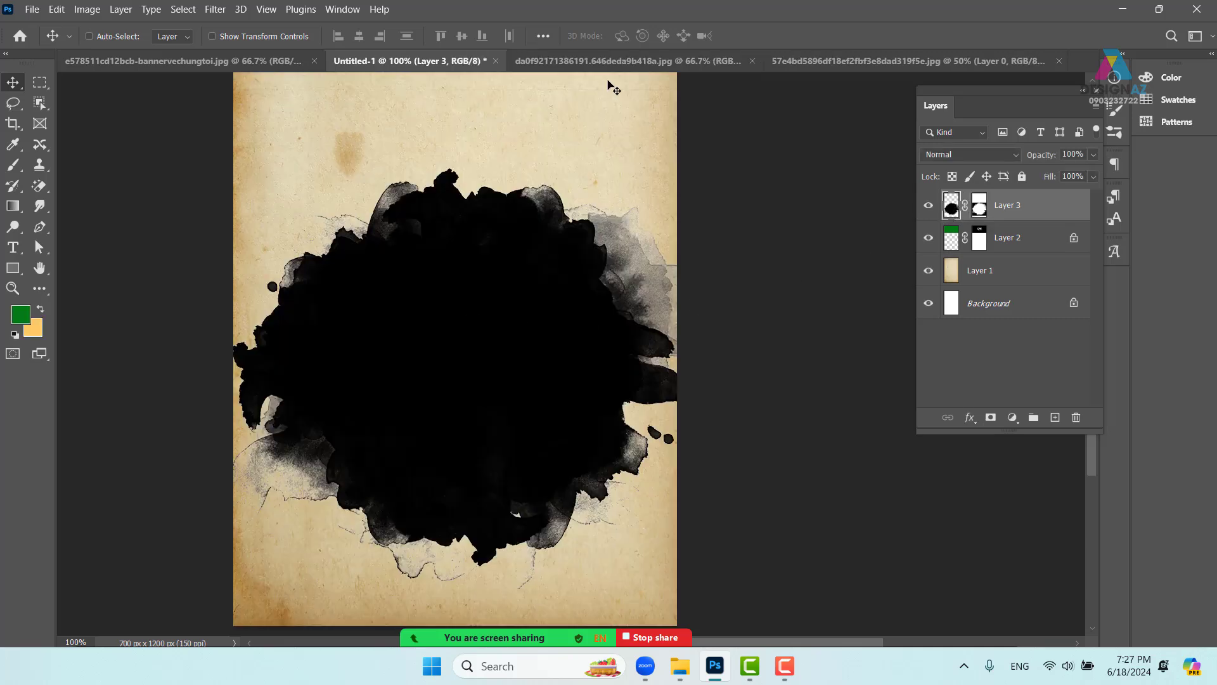
left_click(614, 60)
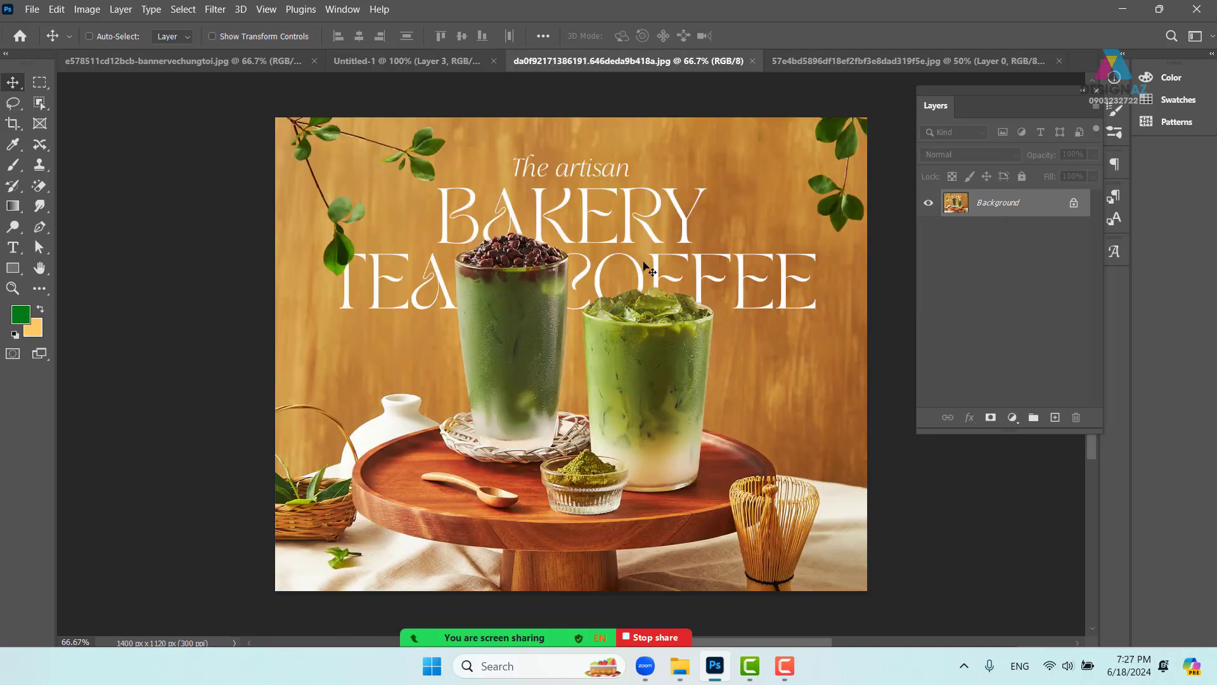
key("ctrl+a")
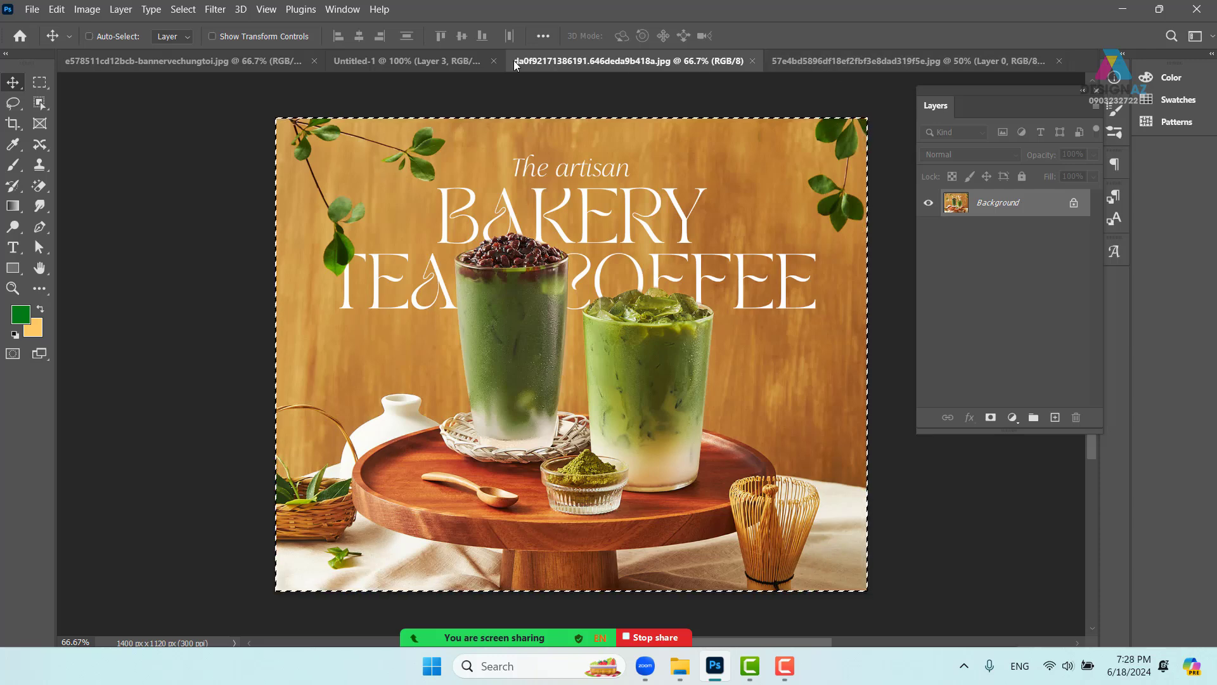
left_click(402, 60)
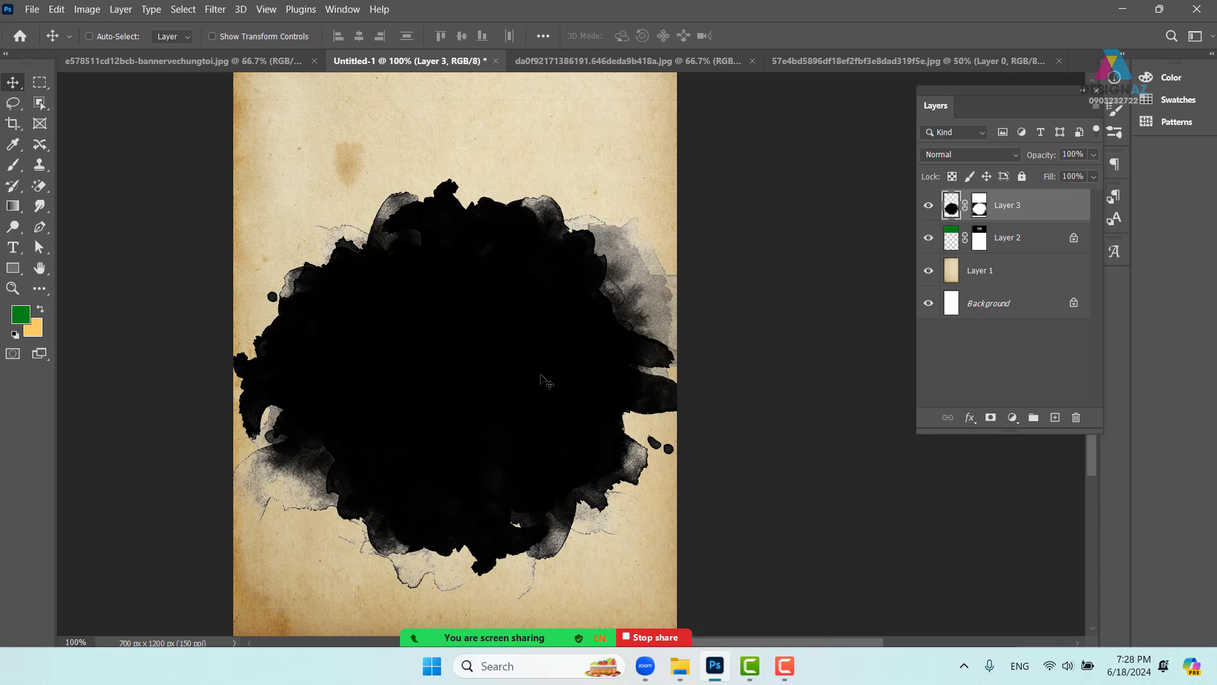
left_click_drag(542, 377, 534, 368)
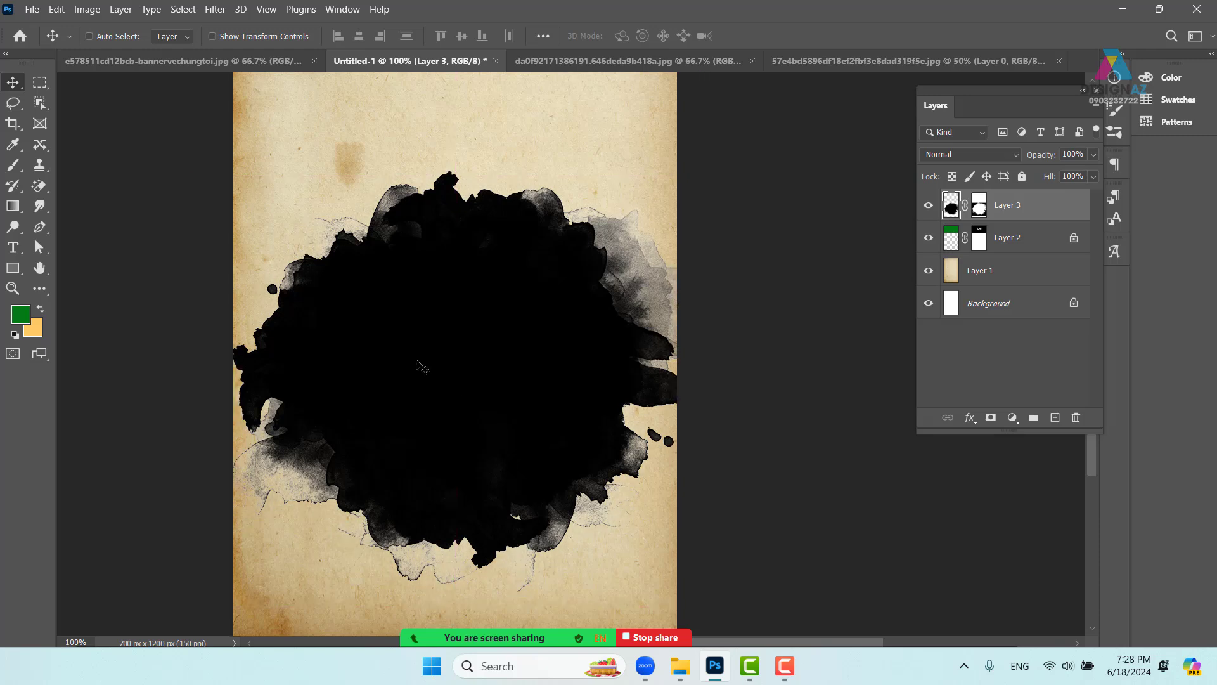
- Paste the drinks photo into the poster as Layer 4 and clip it to the ink-blot layer
key("ctrl")
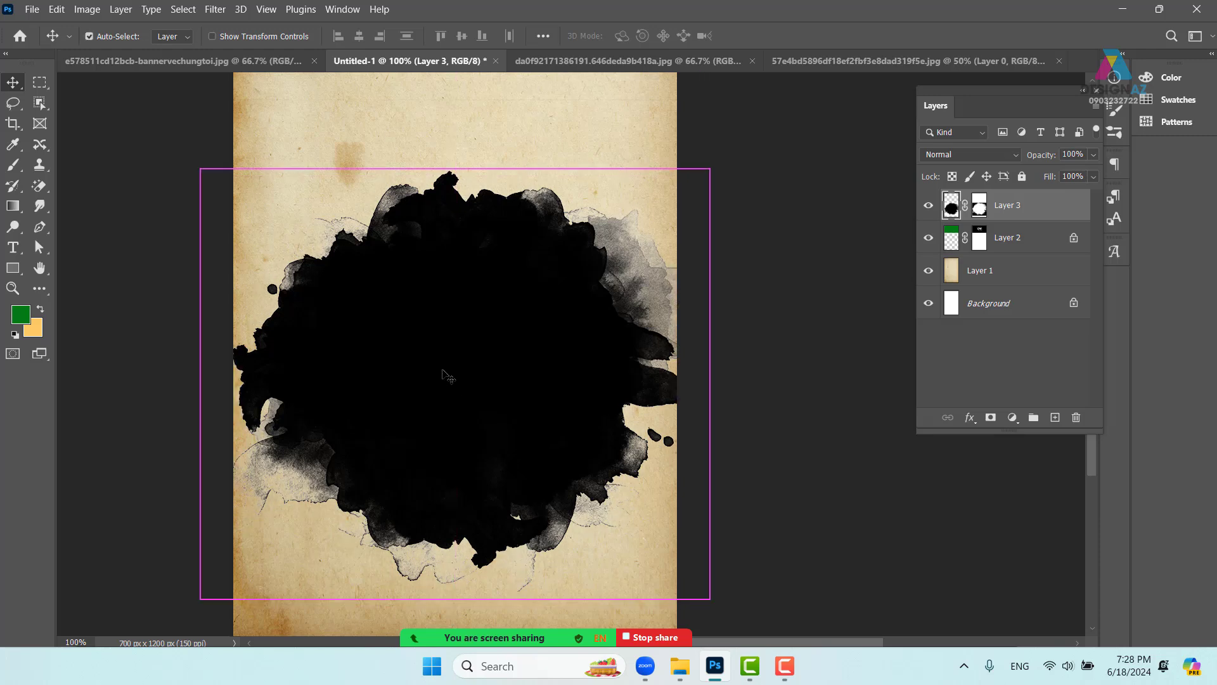
key("ctrl+v")
left_click_drag(596, 443, 447, 384)
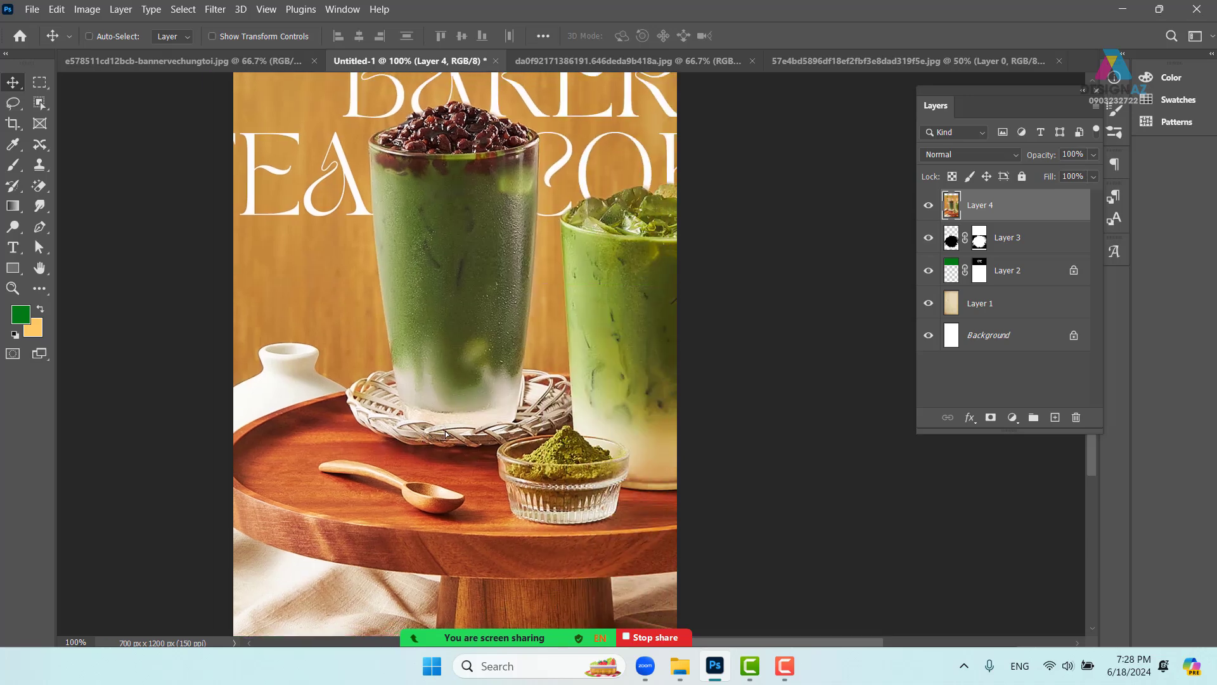
key("ctrl+minus")
key("ctrl+minus")
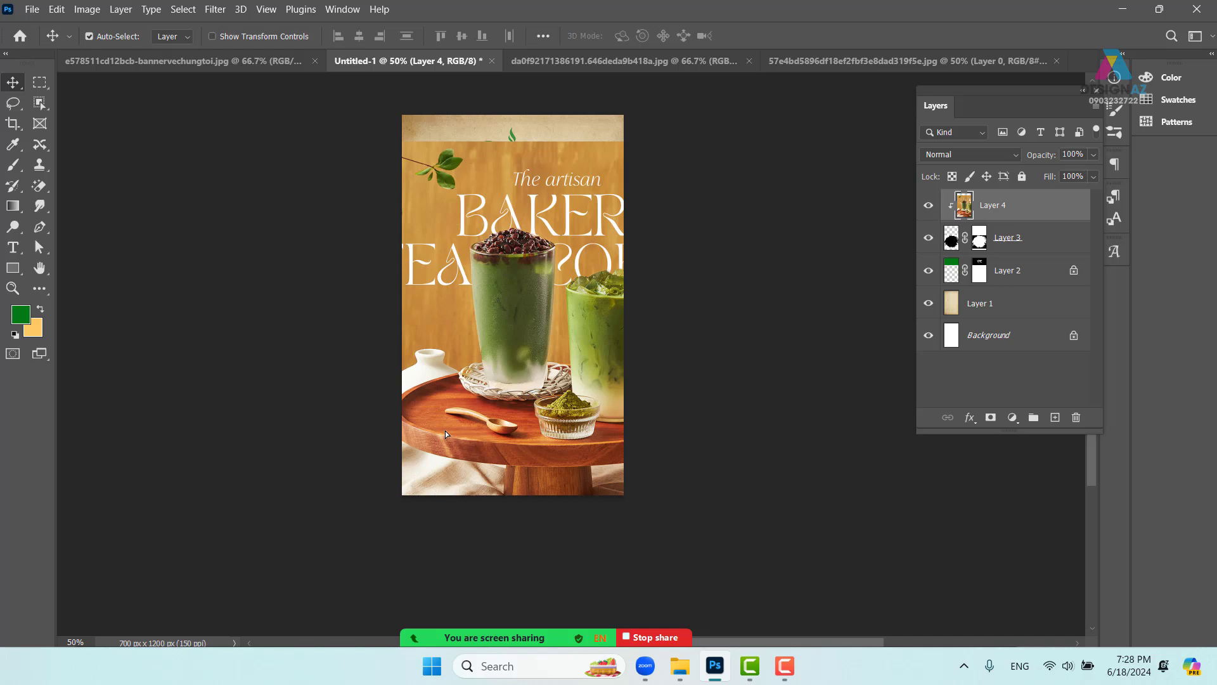
key("ctrl+alt+g")
key("ctrl+plus")
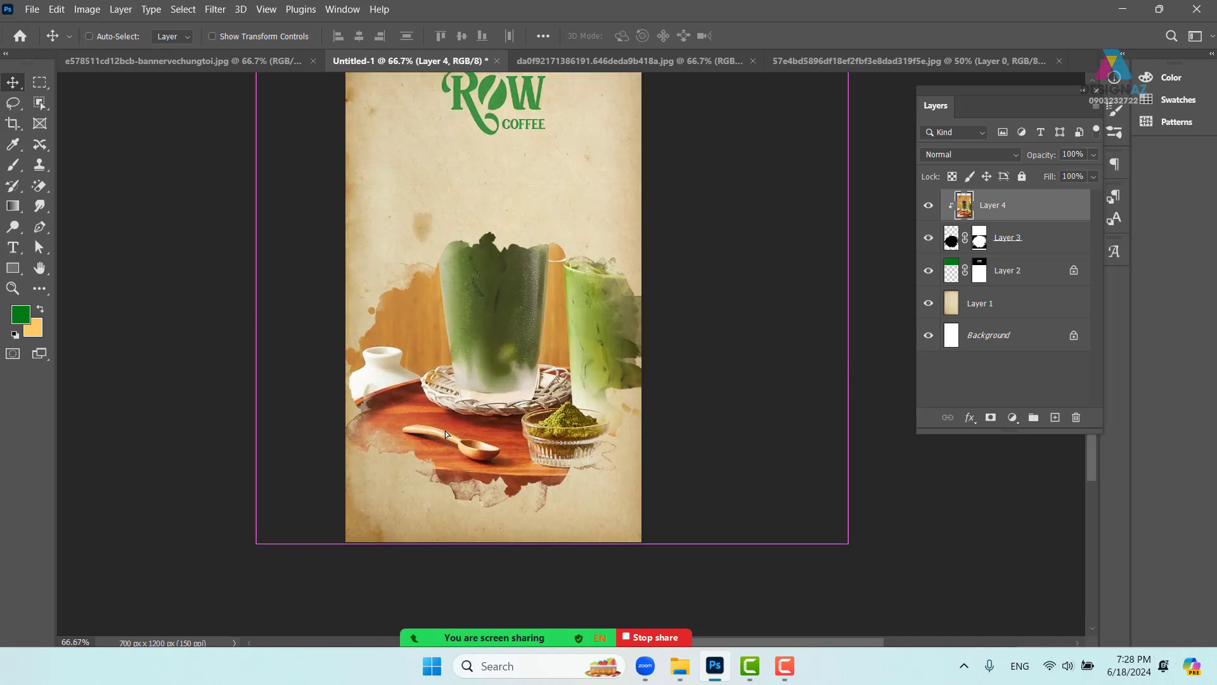
- Scale the drinks photo to about 79% and shift it up and right within the blot
left_click_drag(539, 384, 511, 407)
key("ctrl+t")
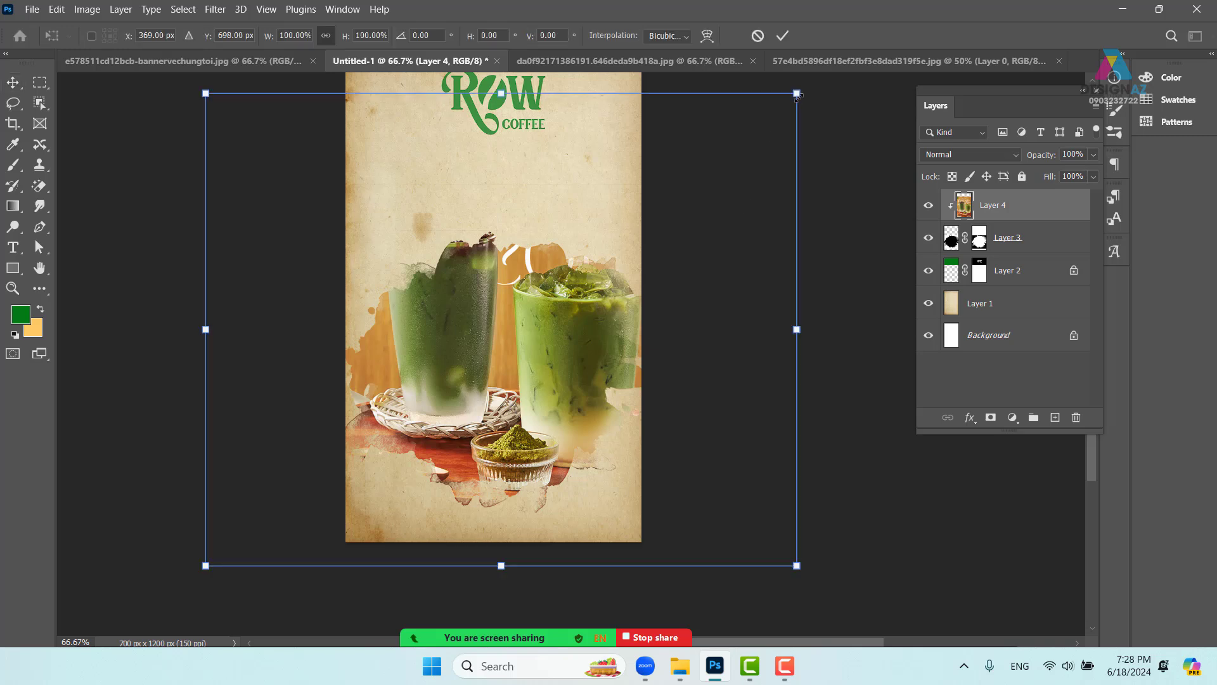
left_click_drag(797, 94, 674, 191)
left_click_drag(538, 271, 598, 191)
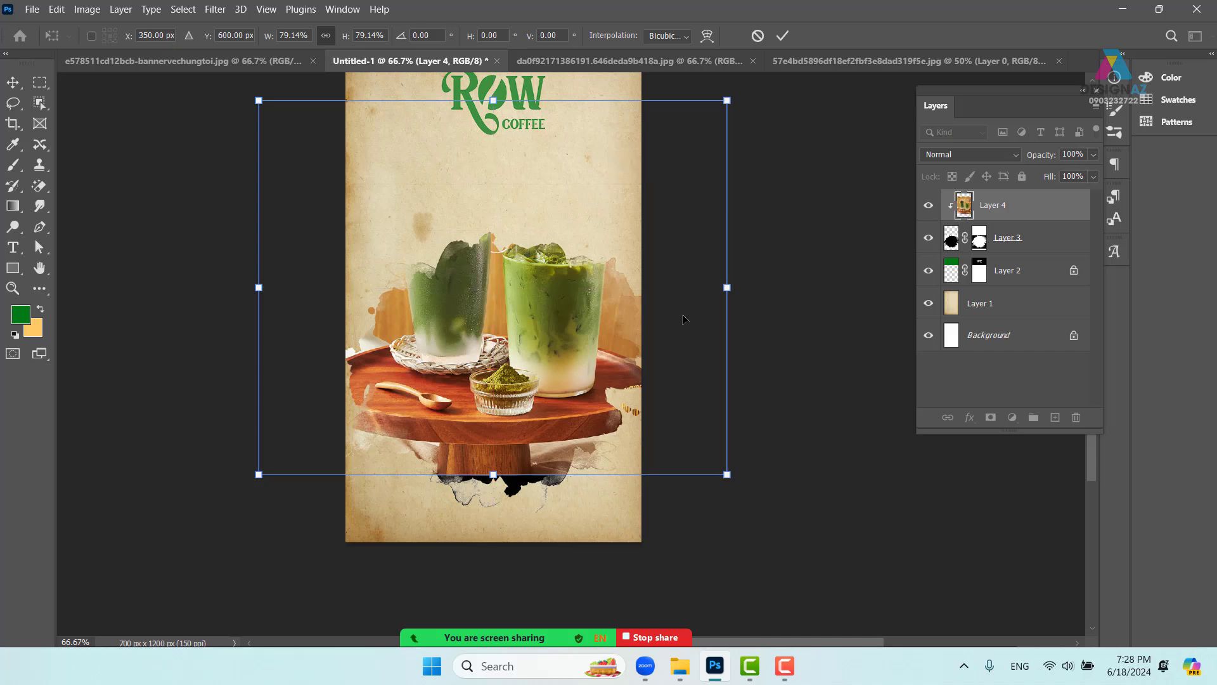
key("Return")
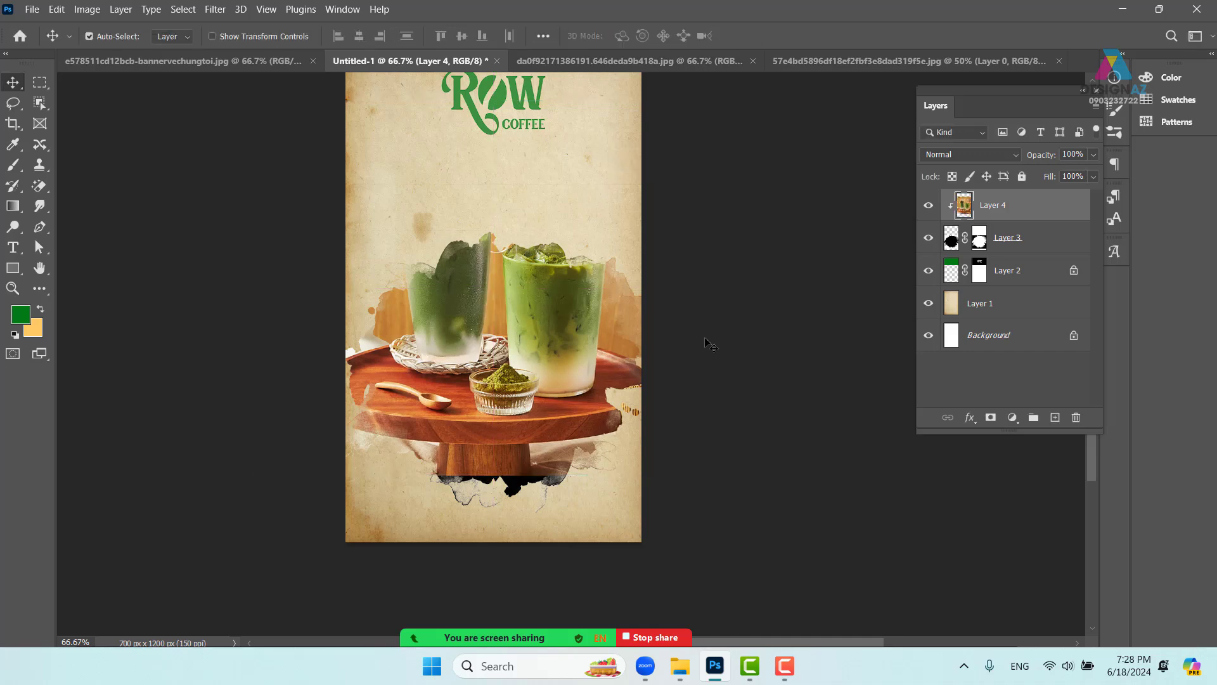
key("ctrl+plus")
- Scale the ink blot and drinks photo together to 77.26% and move them down-left
left_click_drag(487, 357, 571, 372)
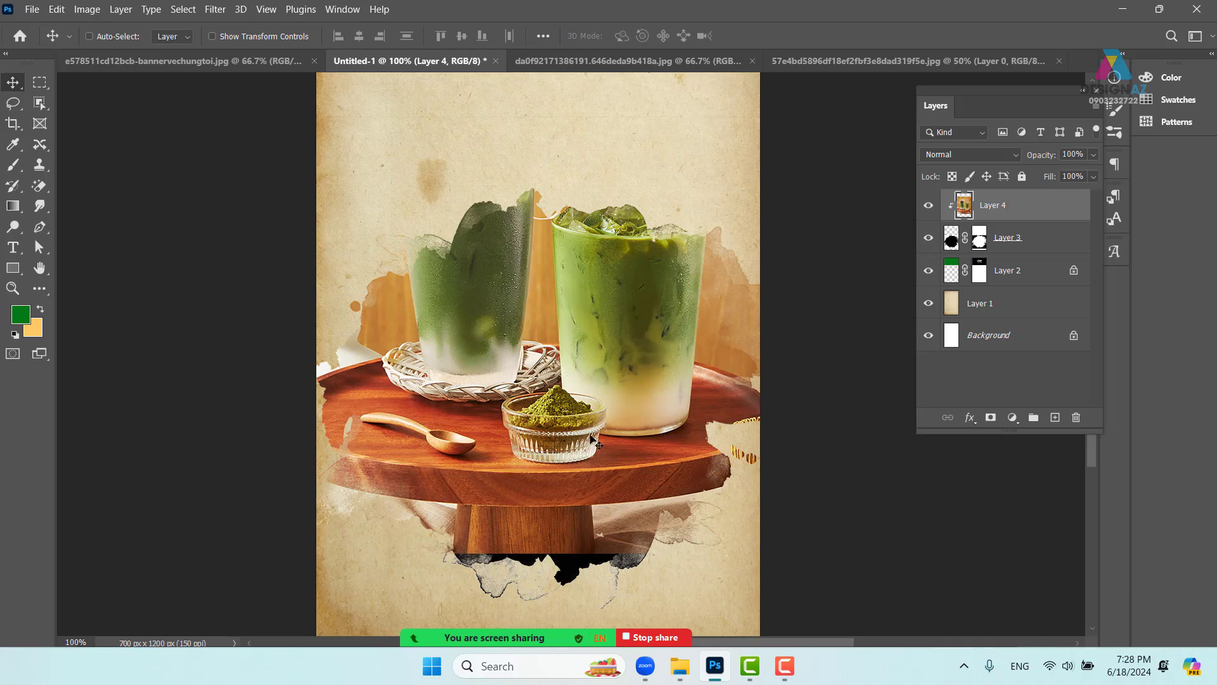
left_click(1052, 244, "shift")
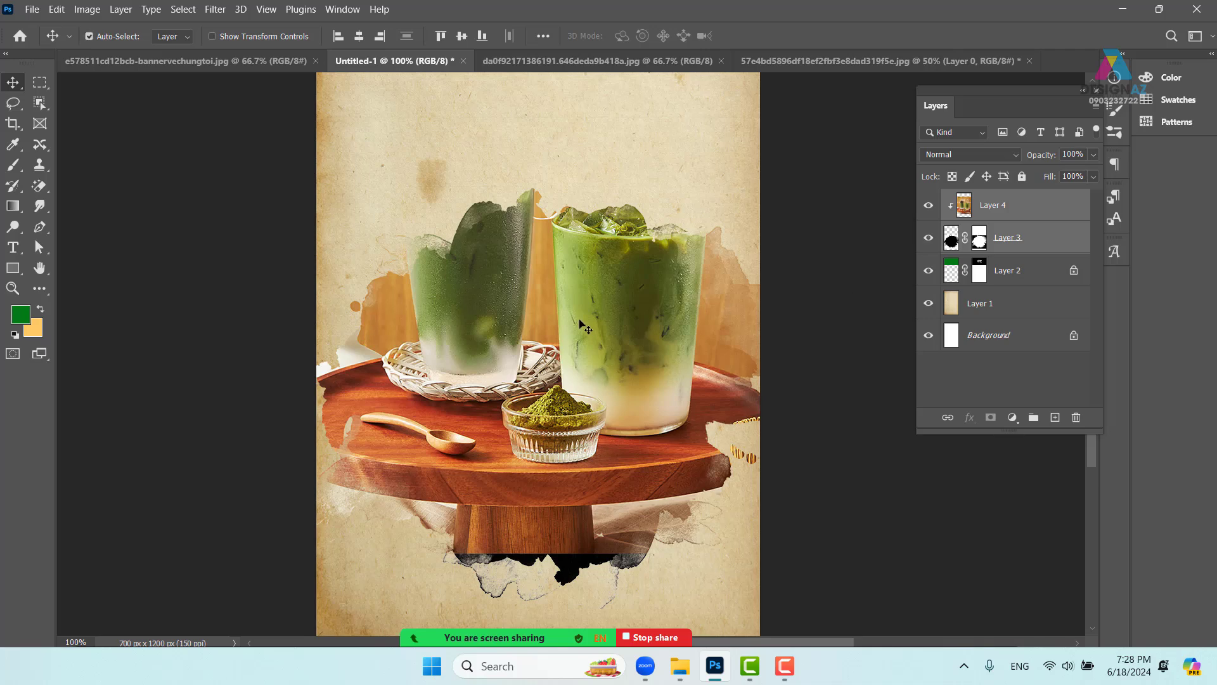
key("ctrl+t")
left_click_drag(889, 615, 810, 544)
left_click_drag(651, 451, 638, 474)
mouse_move(634, 367)
left_mouse_down()
mouse_move(595, 451)
mouse_move(625, 446)
mouse_move(609, 395)
mouse_move(618, 377)
left_mouse_up()
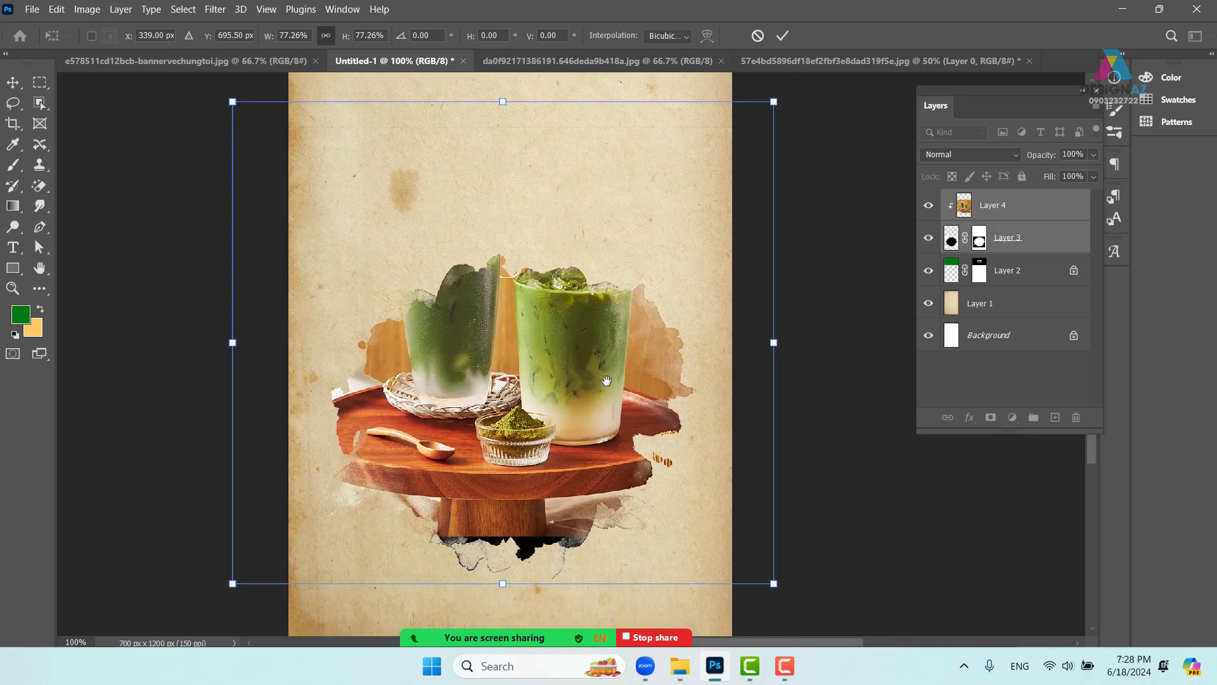
key("Return")
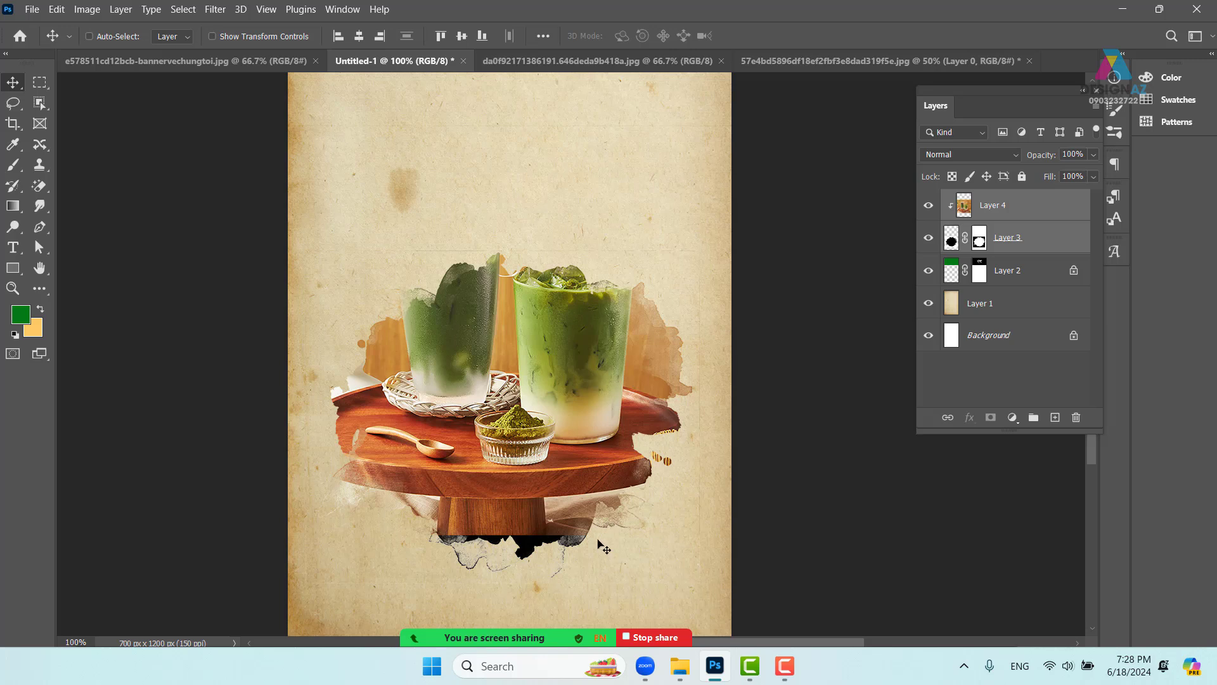
- Select only the drinks photo layer and reposition it inside the blot
right_click(544, 524)
left_click(561, 530)
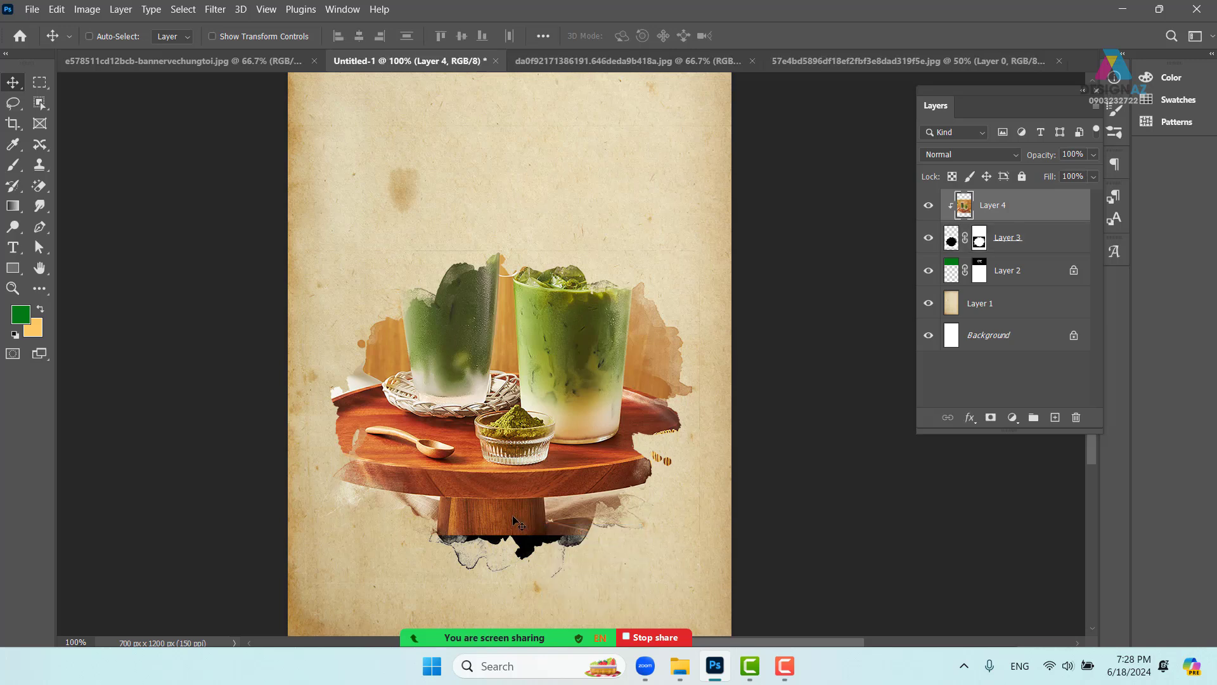
mouse_move(524, 483)
left_mouse_down()
mouse_move(534, 473)
mouse_move(525, 460)
mouse_move(523, 481)
left_mouse_up()
- Duplicate the drinks photo as unclipped Layer 4 copy and set its opacity to 50%
key("ctrl+j")
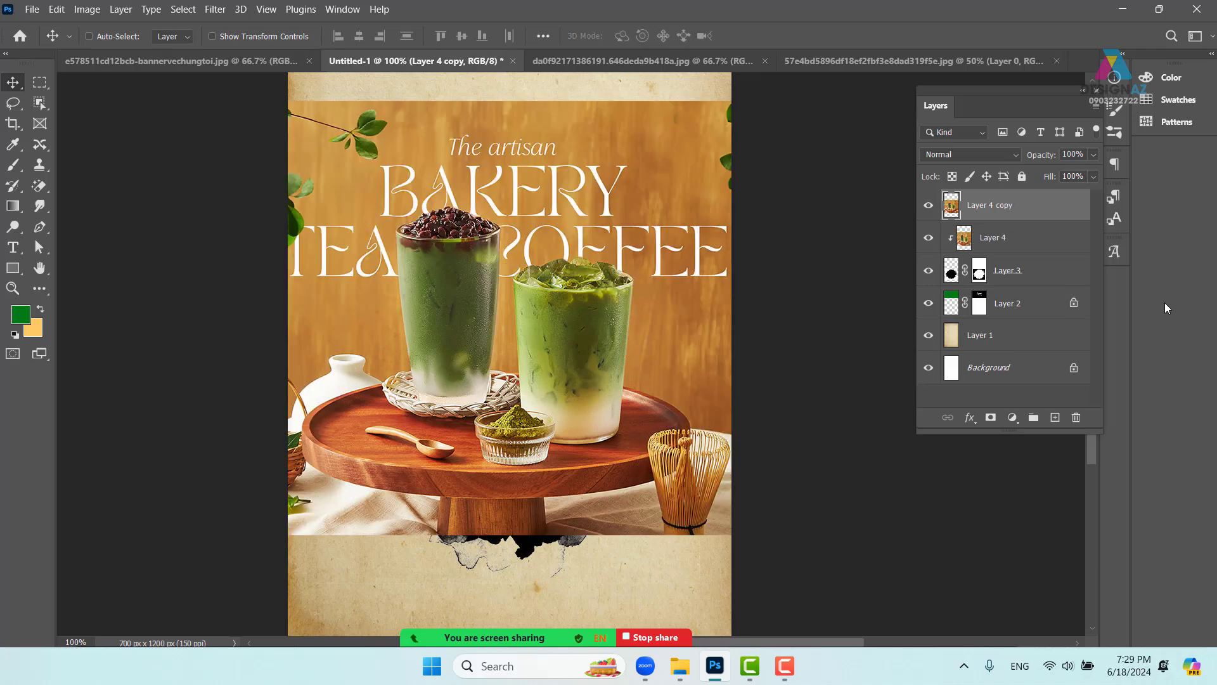
left_click(928, 205)
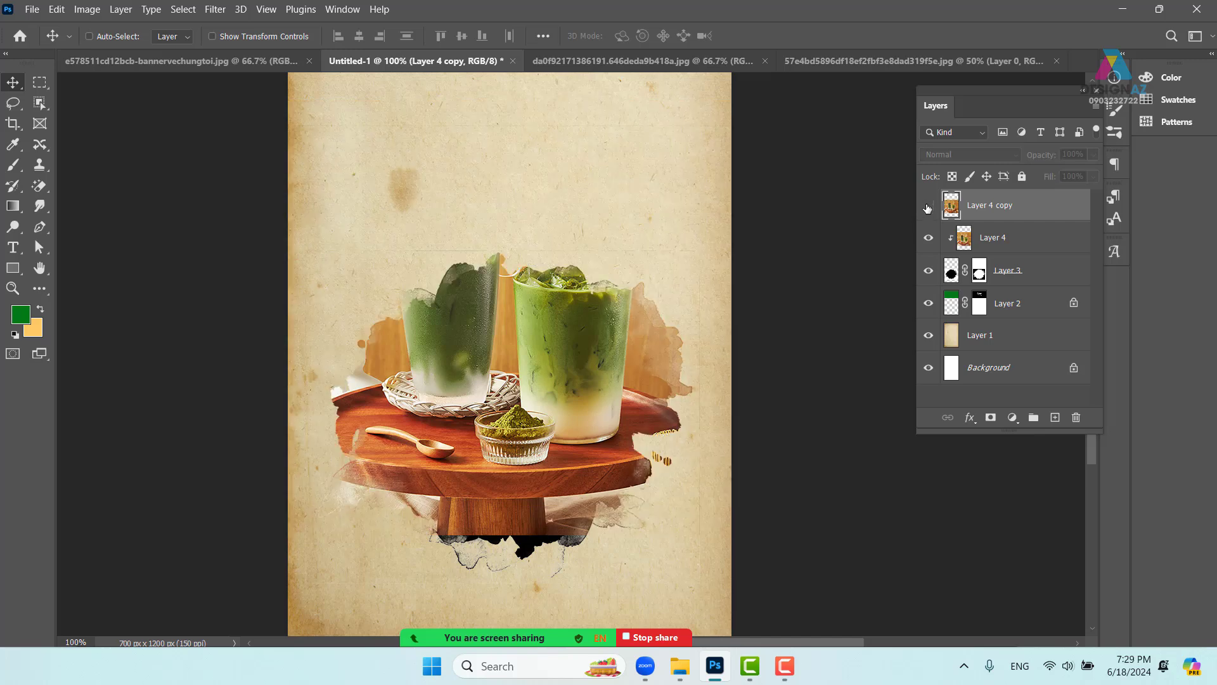
left_click(928, 206)
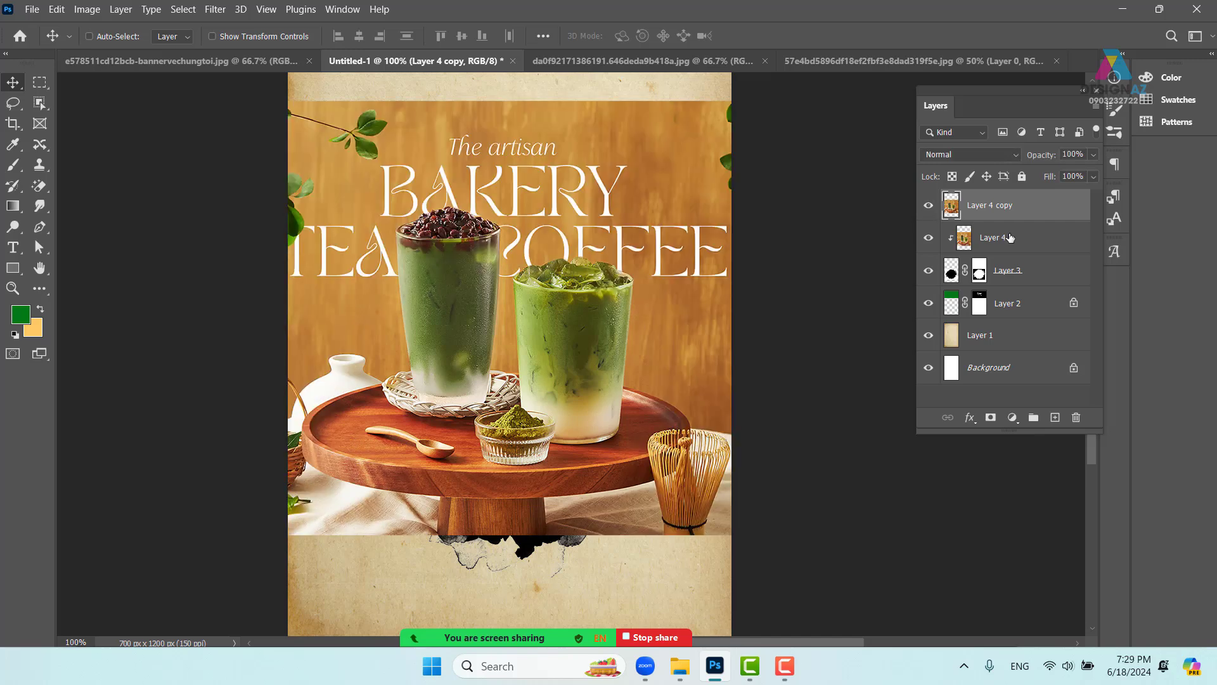
key("5")
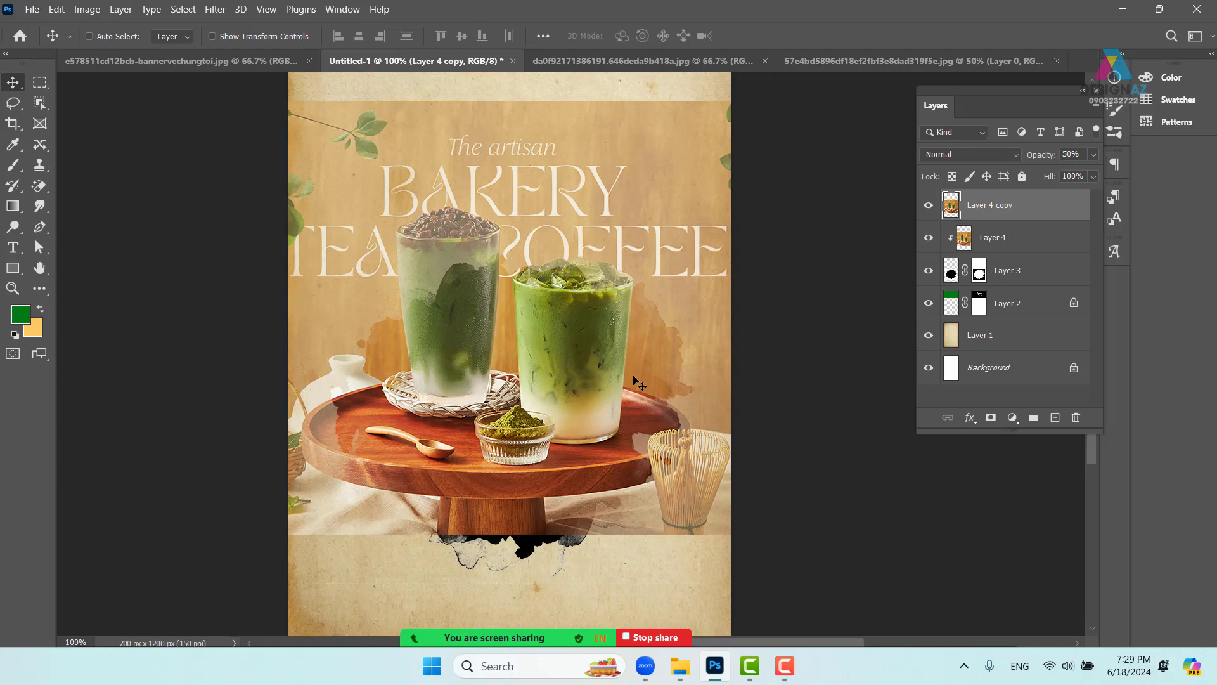
key("ctrl+plus")
key("ctrl+plus")
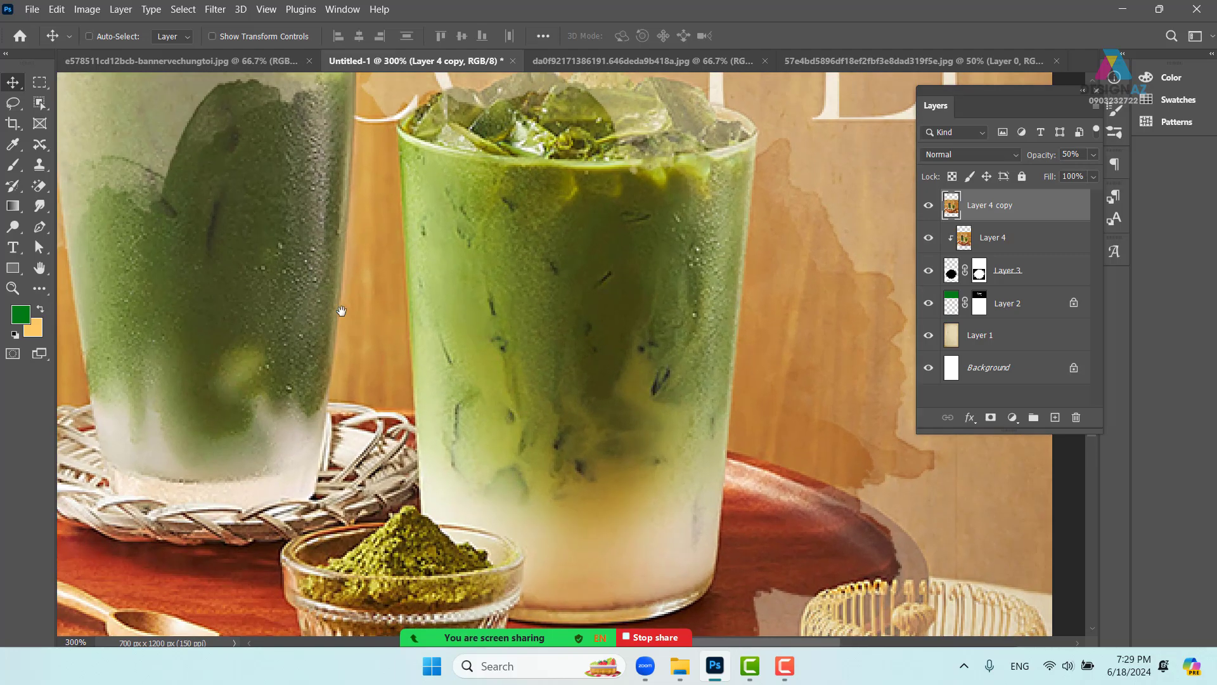
left_click_drag(339, 310, 592, 461)
left_click_drag(383, 423, 636, 387)
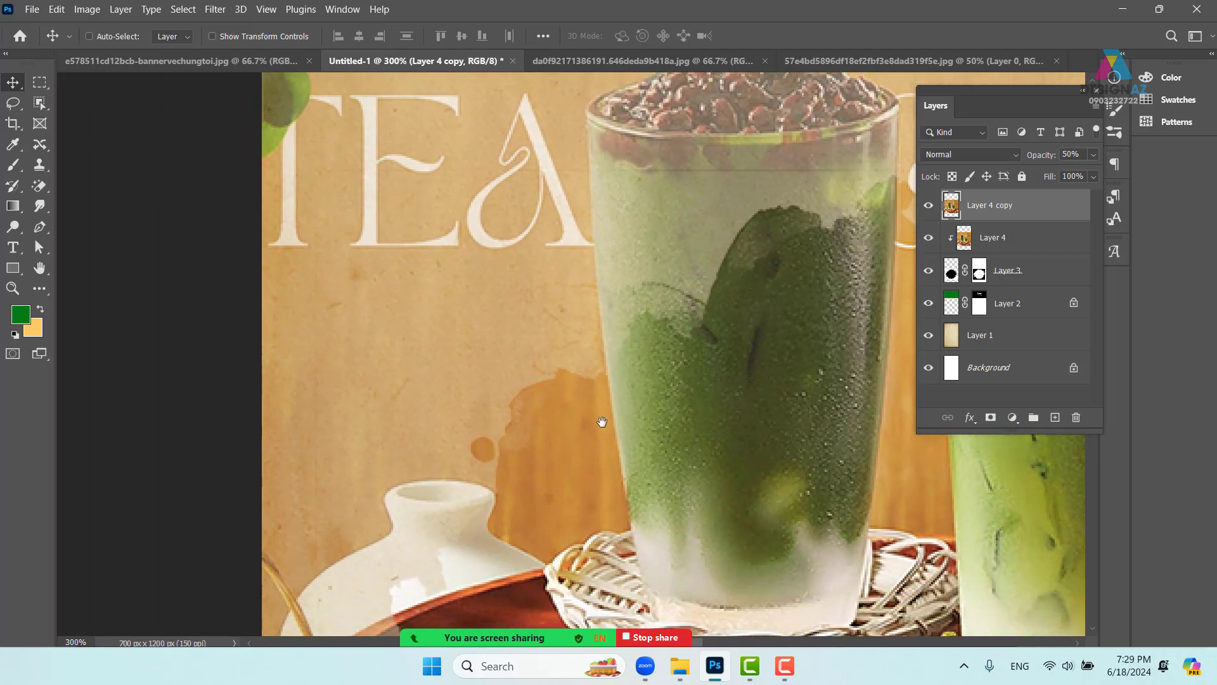
left_click_drag(604, 426, 591, 497)
key("ctrl+plus")
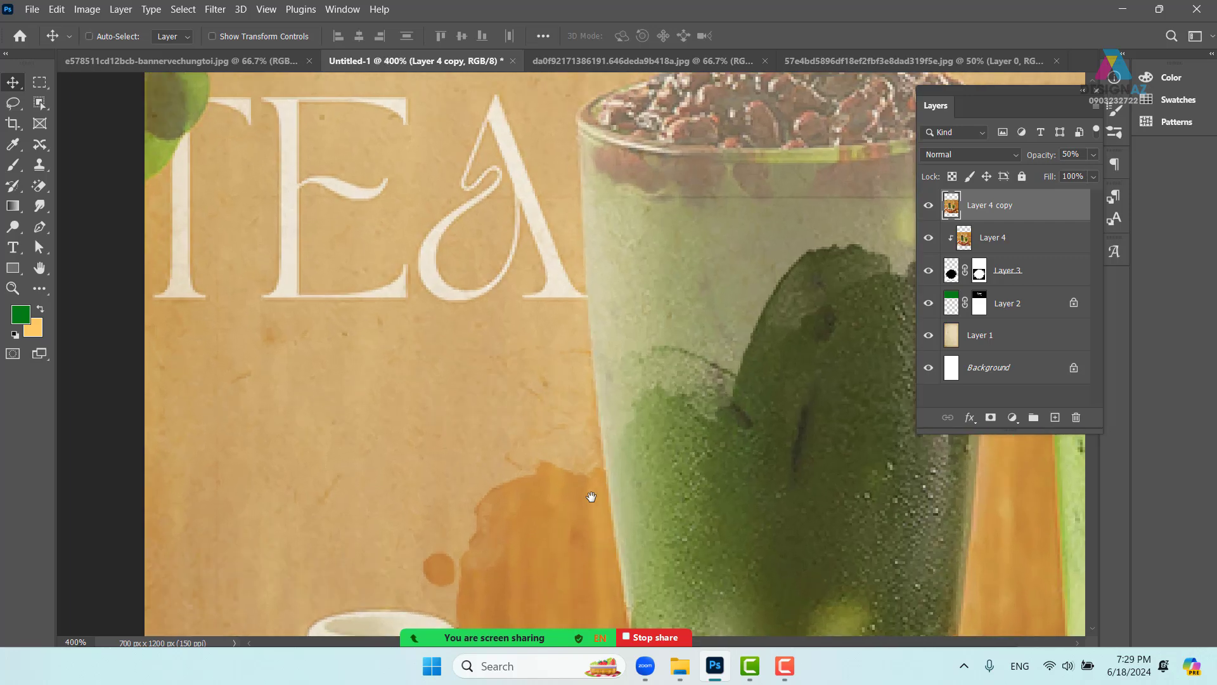
- Start a pen path on the glass edge and trace it over the bean topping
key("p")
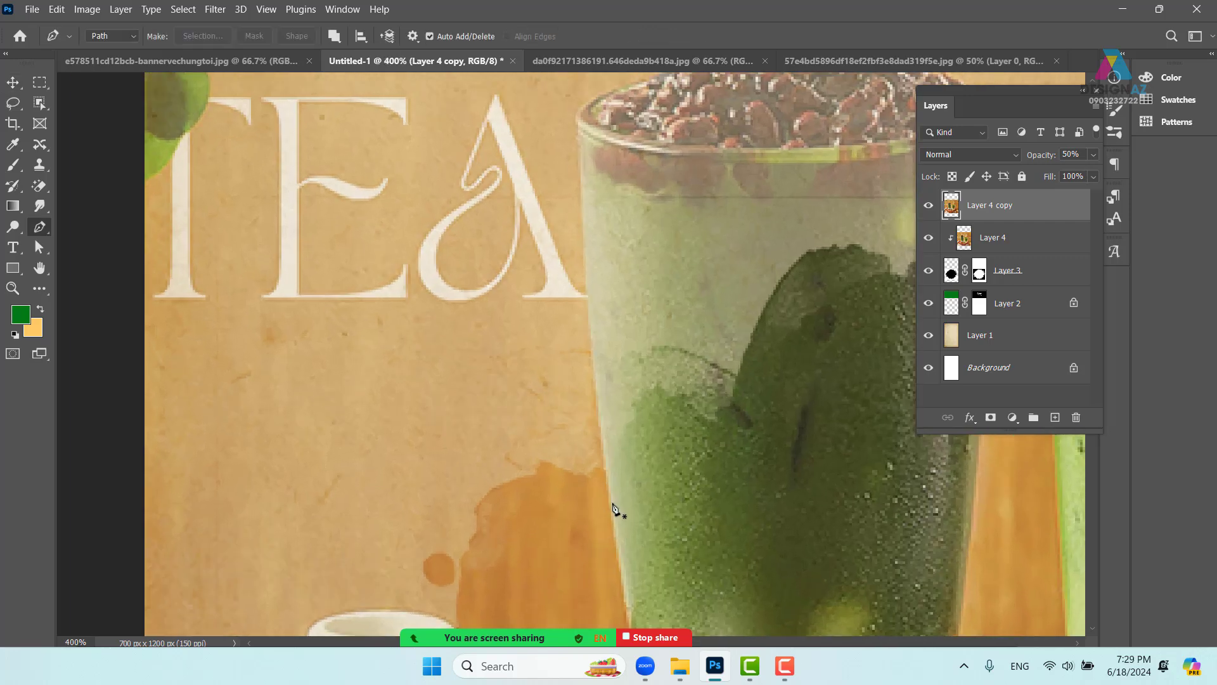
left_click(612, 512)
left_click_drag(620, 293, 592, 440)
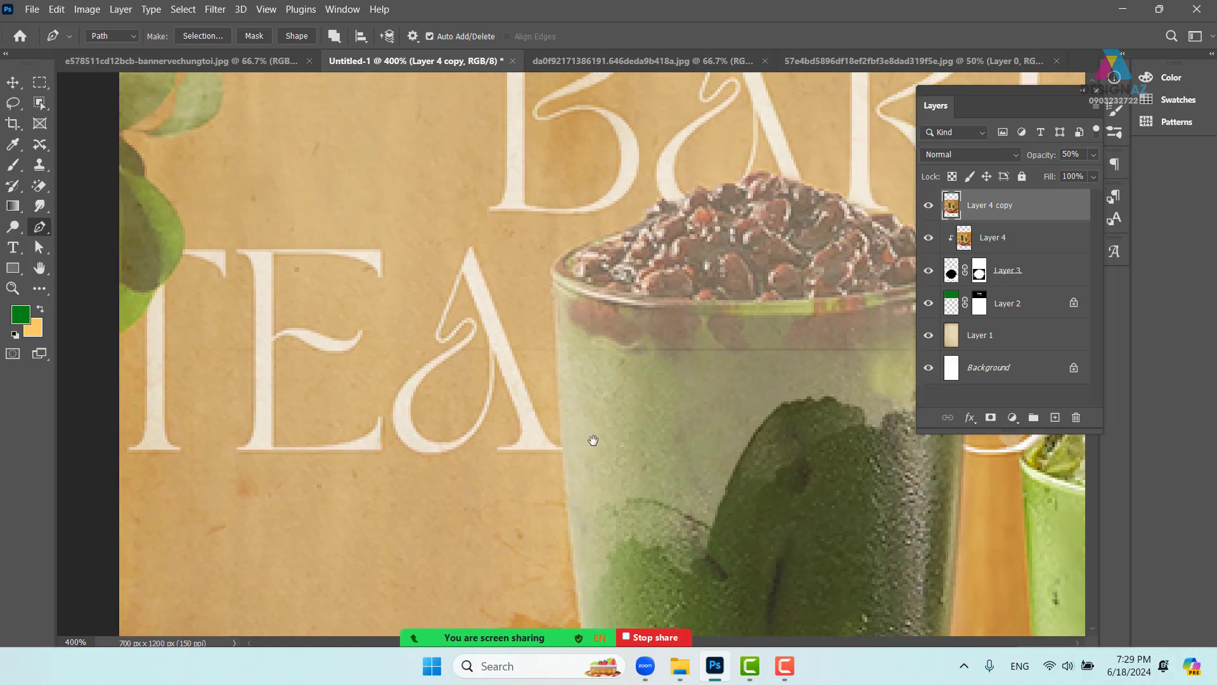
left_click(553, 279)
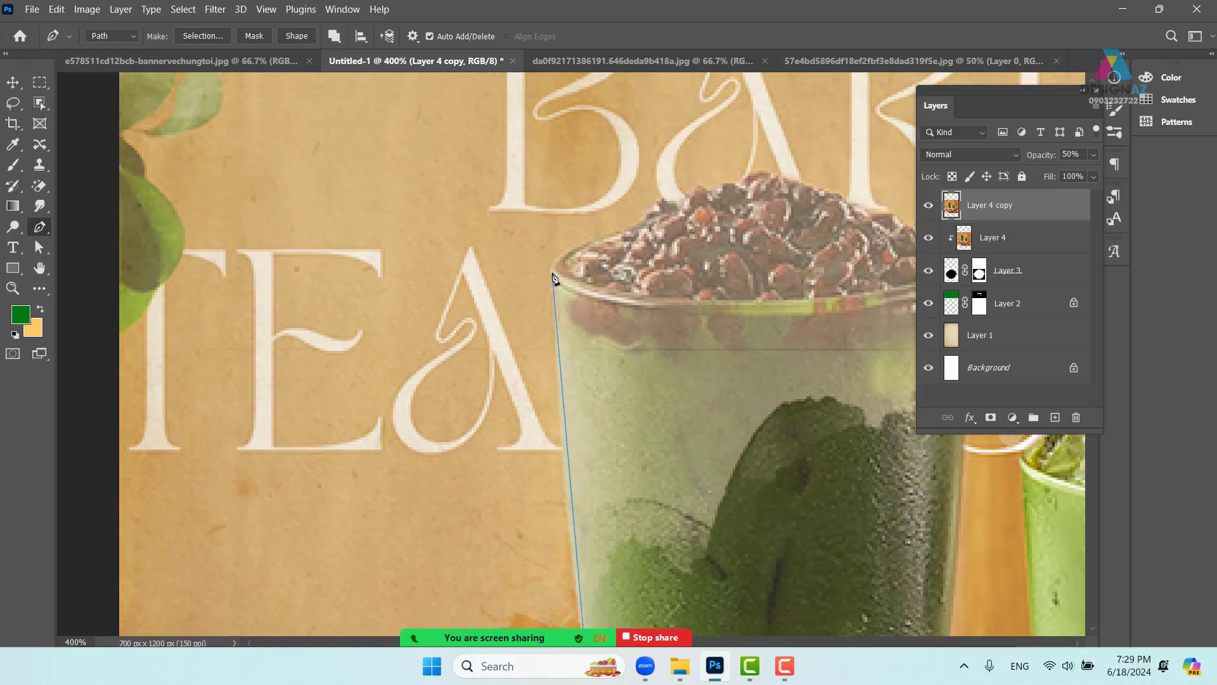
left_click_drag(553, 272, 555, 256)
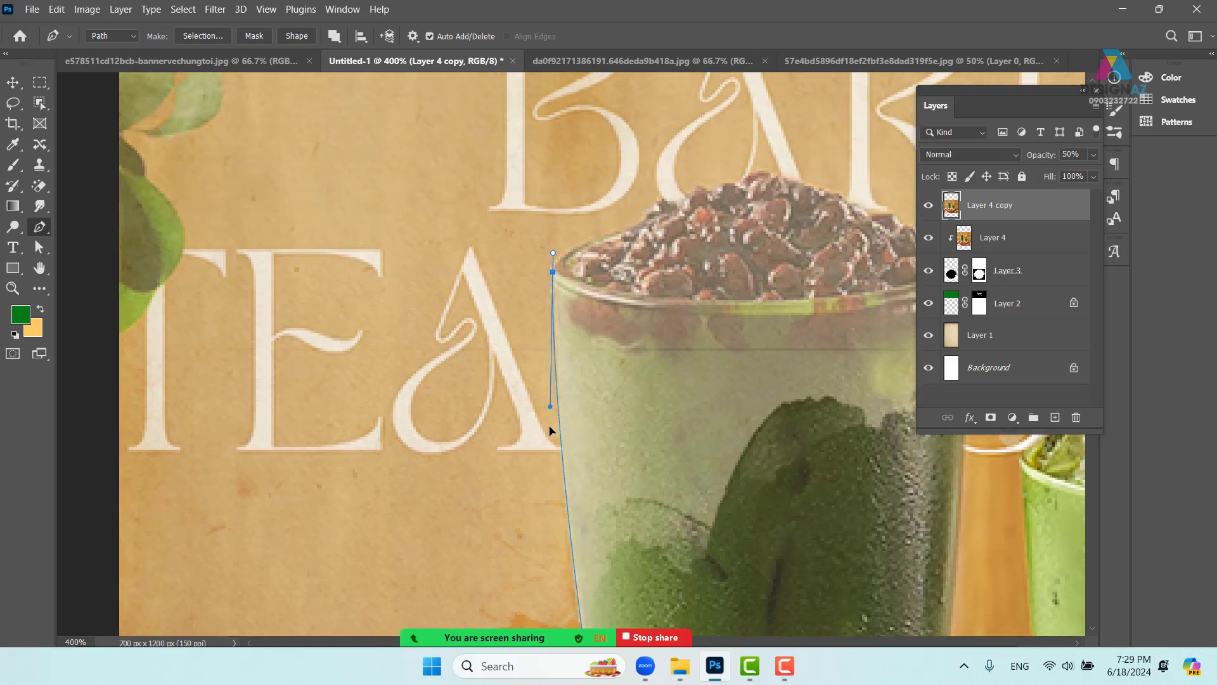
left_click(568, 536)
left_click_drag(570, 537, 563, 543)
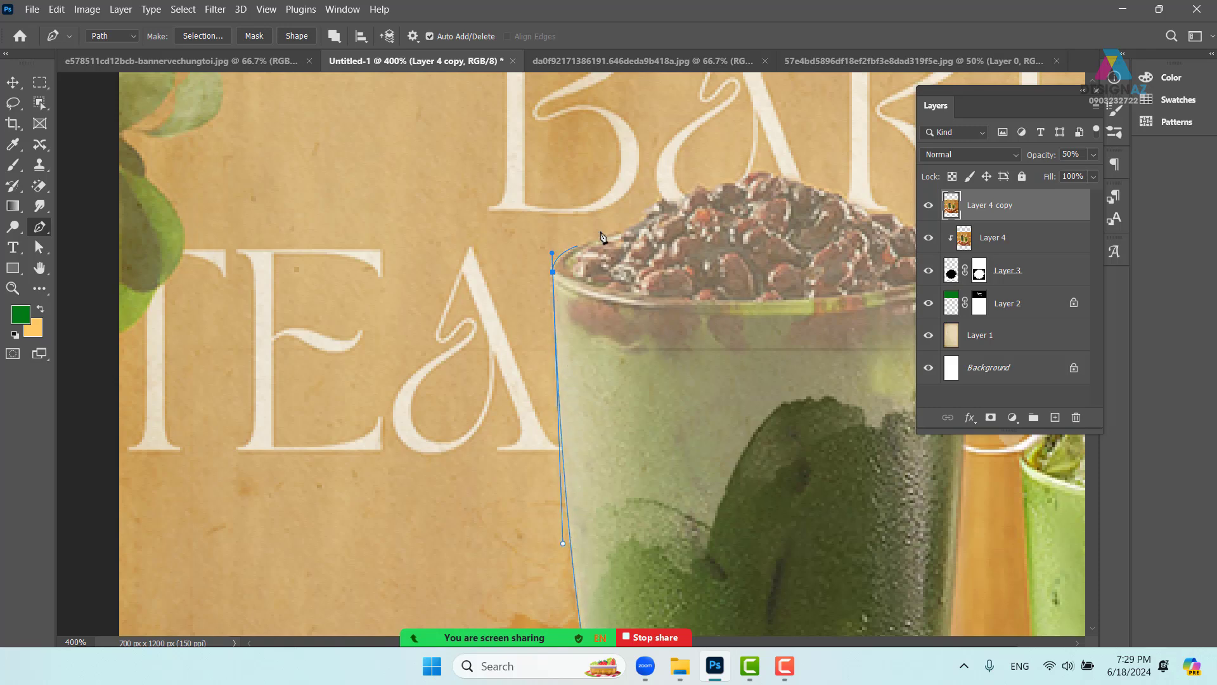
mouse_move(616, 235)
left_mouse_down()
mouse_move(656, 206)
mouse_move(738, 182)
left_mouse_up()
left_click(654, 206)
left_click(659, 204)
left_click(672, 201)
left_click(687, 205)
left_click(692, 196)
left_click(700, 189)
left_click(710, 193)
left_click(724, 190)
left_click(753, 177)
left_click(771, 178)
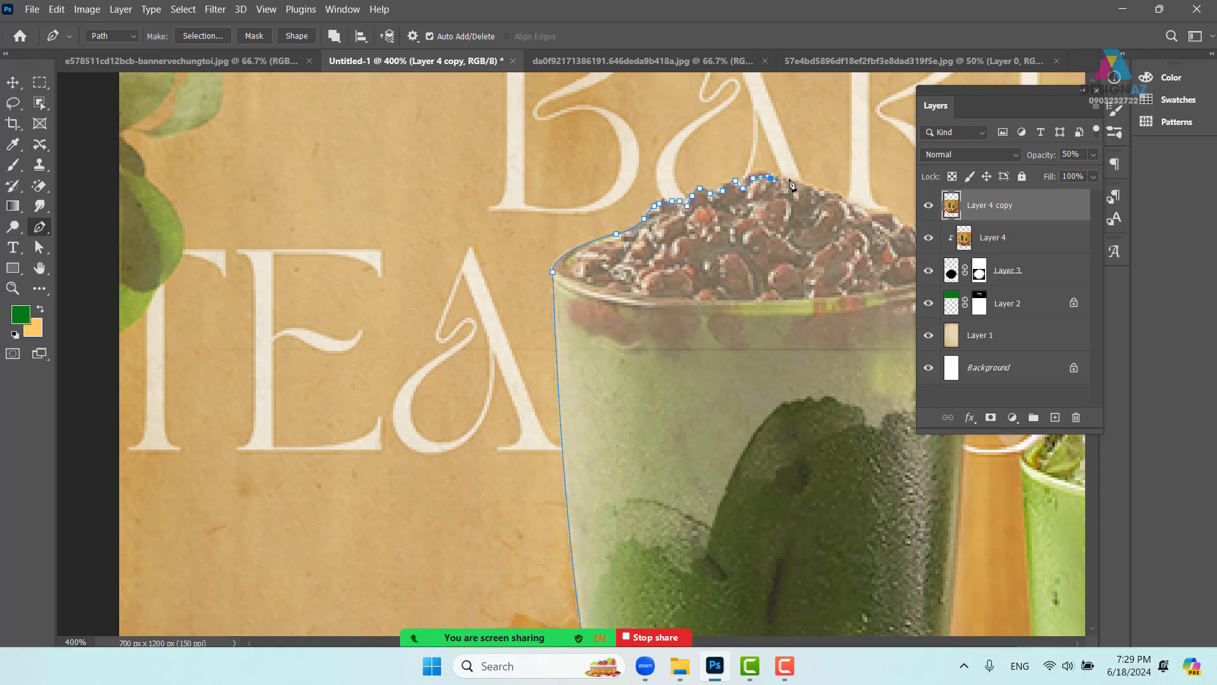
left_click(791, 179)
left_click(811, 186)
left_click(827, 188)
left_click(841, 196)
left_click(857, 203)
- Continue the pen path along the bean edge, the cup rim, and down the bean glass's side
left_click_drag(865, 206, 663, 210)
left_click(665, 200)
left_click(687, 205)
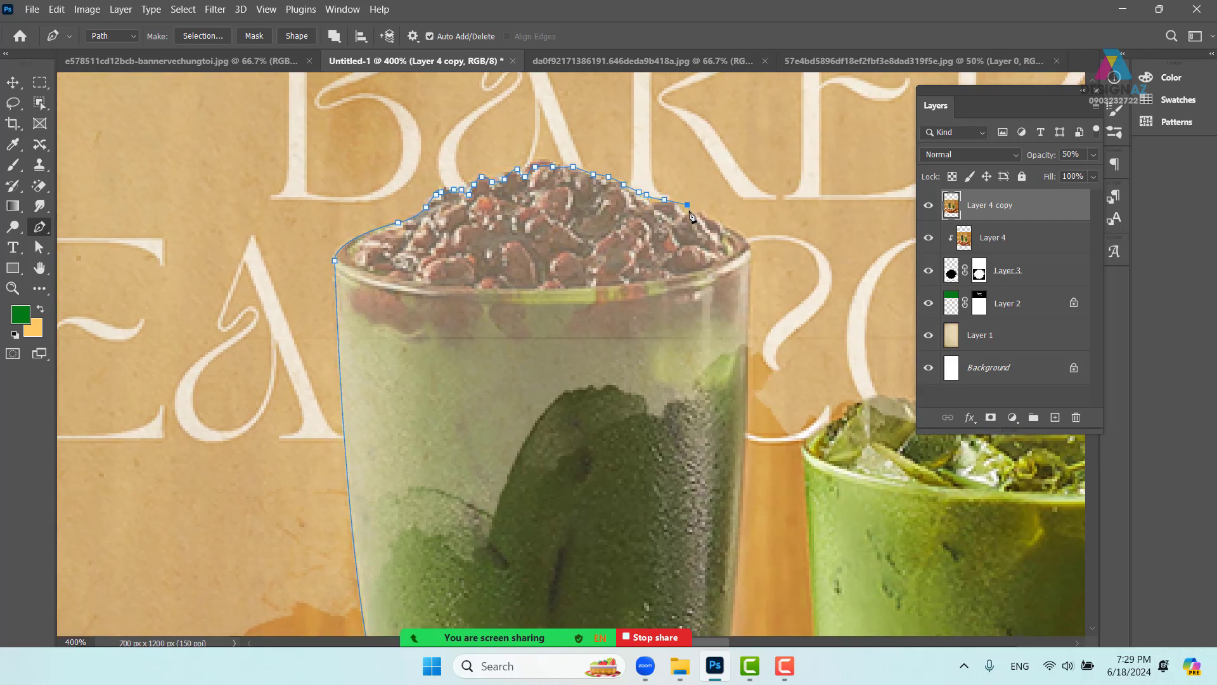
key("ctrl+z")
left_click(675, 202)
left_click(680, 208)
left_click(682, 213)
left_click_drag(690, 215, 693, 215)
left_click(702, 213)
left_click(713, 220)
left_click(722, 225)
left_click(736, 232)
left_click(743, 238)
left_click(751, 250)
left_click_drag(751, 338, 715, 216)
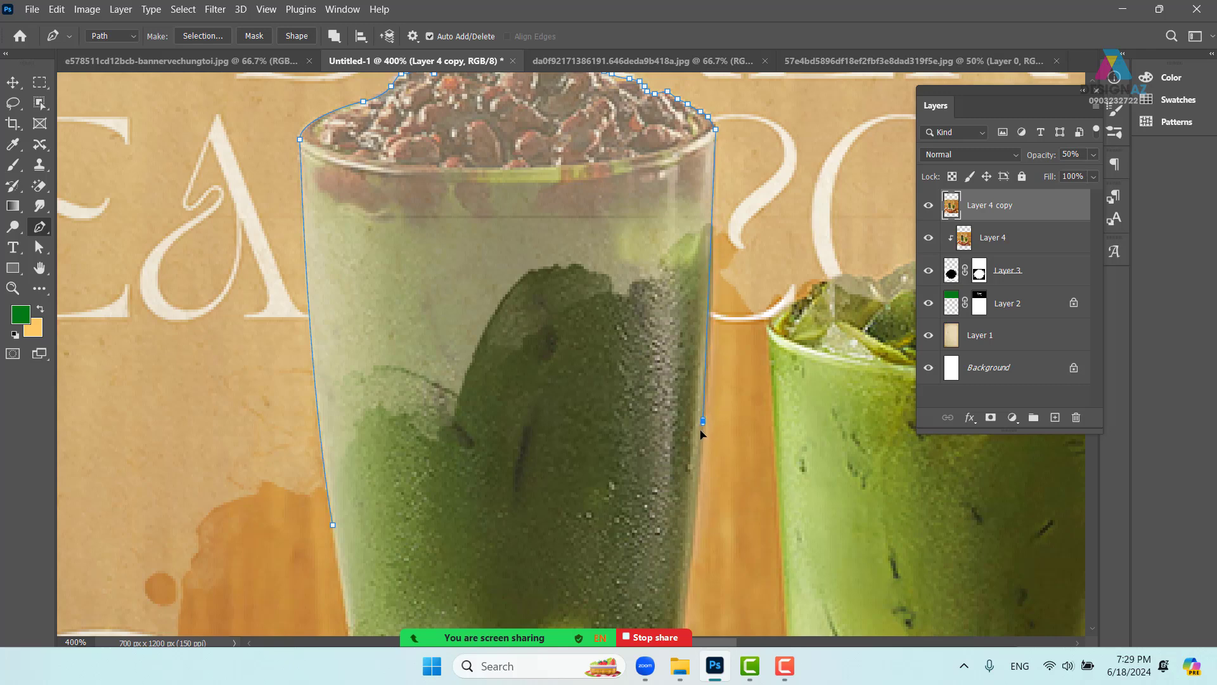
left_click_drag(703, 421, 559, 434)
- Trace the path up the iced glass, along the ice cubes' top edge, and around its rim
left_click(591, 428)
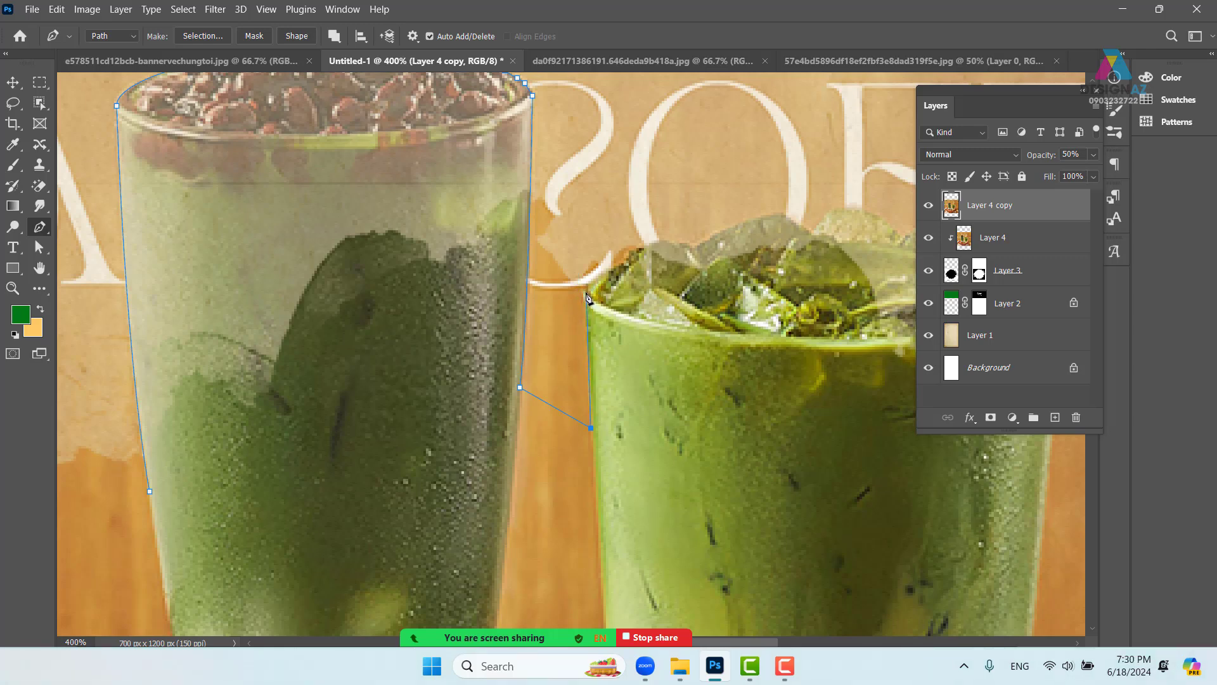
left_click_drag(586, 291, 589, 283)
left_click_drag(644, 244, 668, 246)
left_click_drag(675, 248, 691, 248)
left_click_drag(695, 248, 744, 226)
left_click_drag(753, 223, 758, 222)
left_click(774, 213)
left_click(786, 217)
left_click(799, 224)
left_click(812, 236)
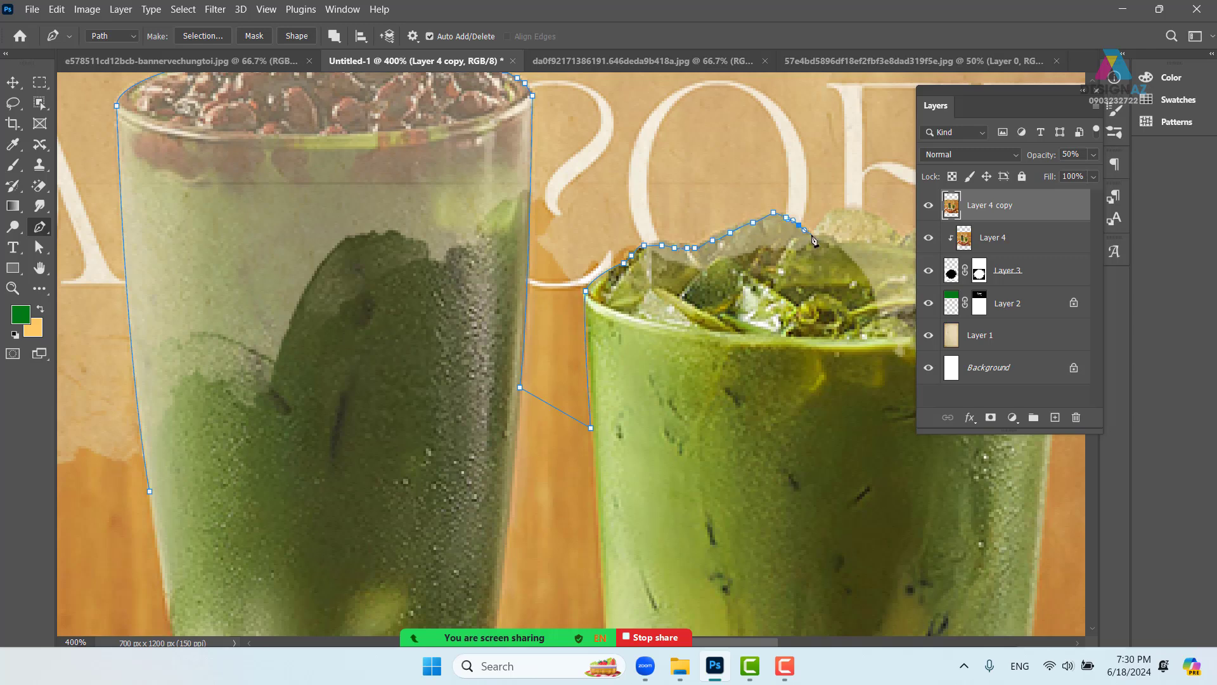
left_click(824, 225)
left_click(839, 215)
left_click(852, 212)
left_click_drag(872, 230, 620, 233)
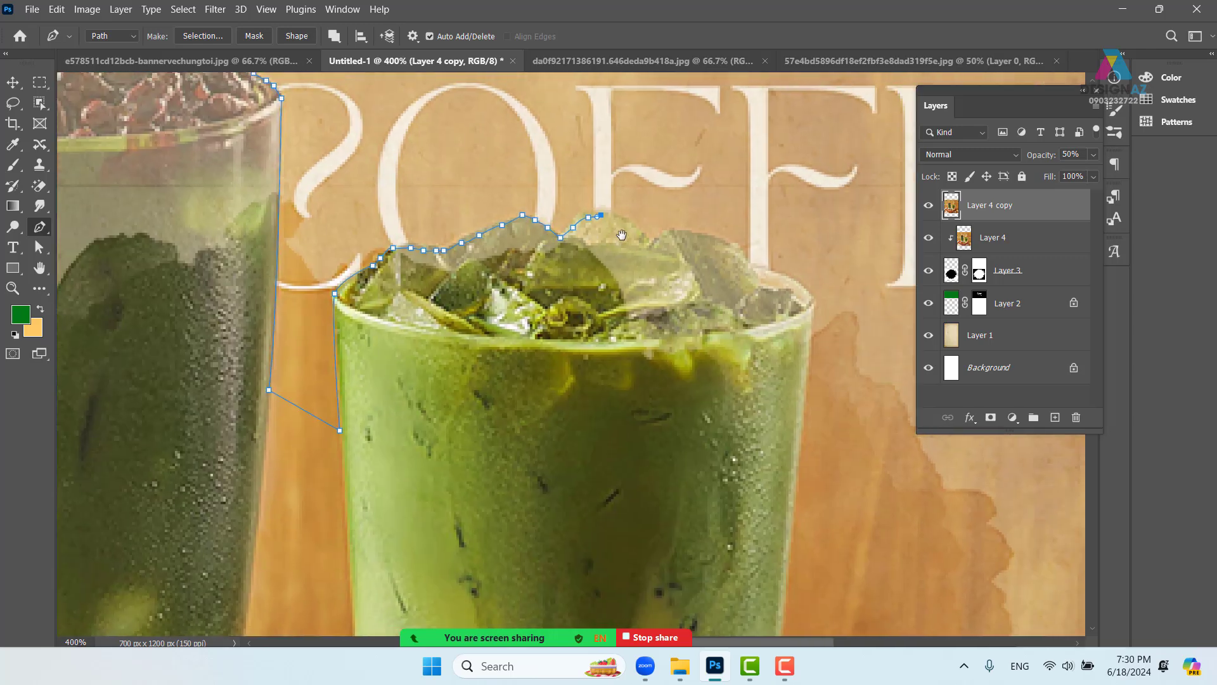
left_click(637, 227)
left_click(656, 235)
left_click(665, 235)
left_click(673, 233)
left_click(686, 233)
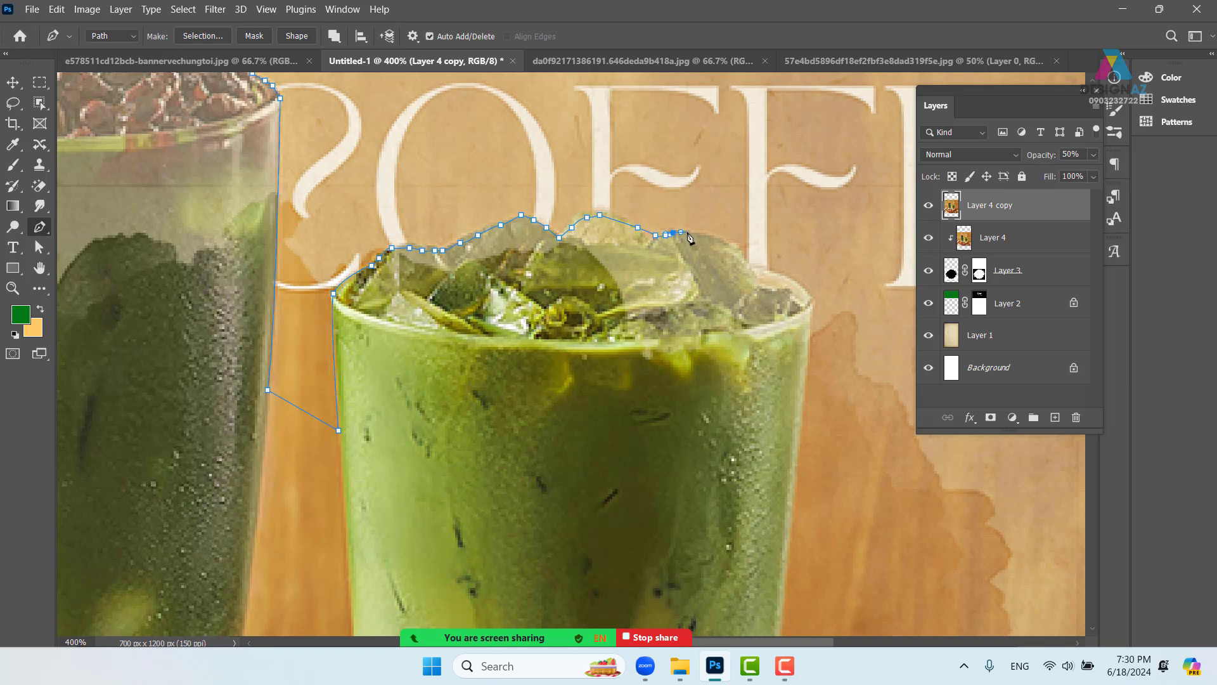
left_click(704, 236)
left_click(719, 238)
left_click(737, 248)
left_click(742, 258)
left_click(750, 264)
left_click(754, 267)
left_click(775, 271)
left_click(792, 282)
left_click(807, 291)
left_click(810, 301)
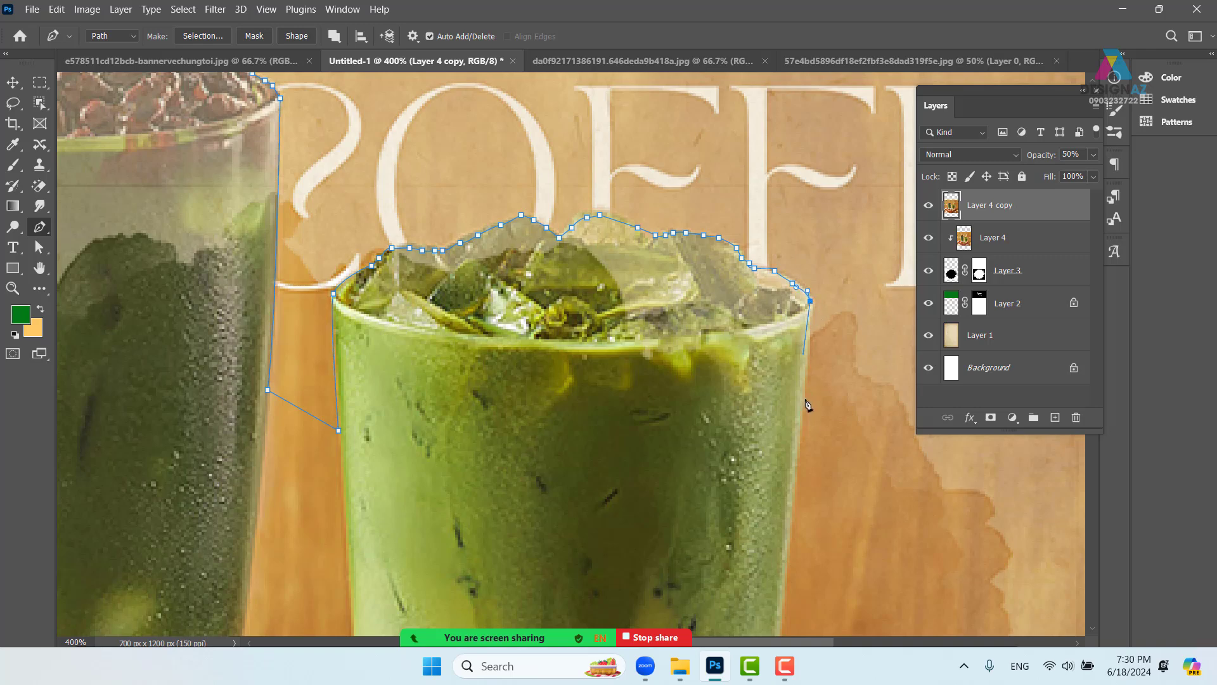
- Run the path across both glasses back to its start, close it, and load it as a selection
left_click_drag(795, 434, 768, 350)
left_click(771, 362)
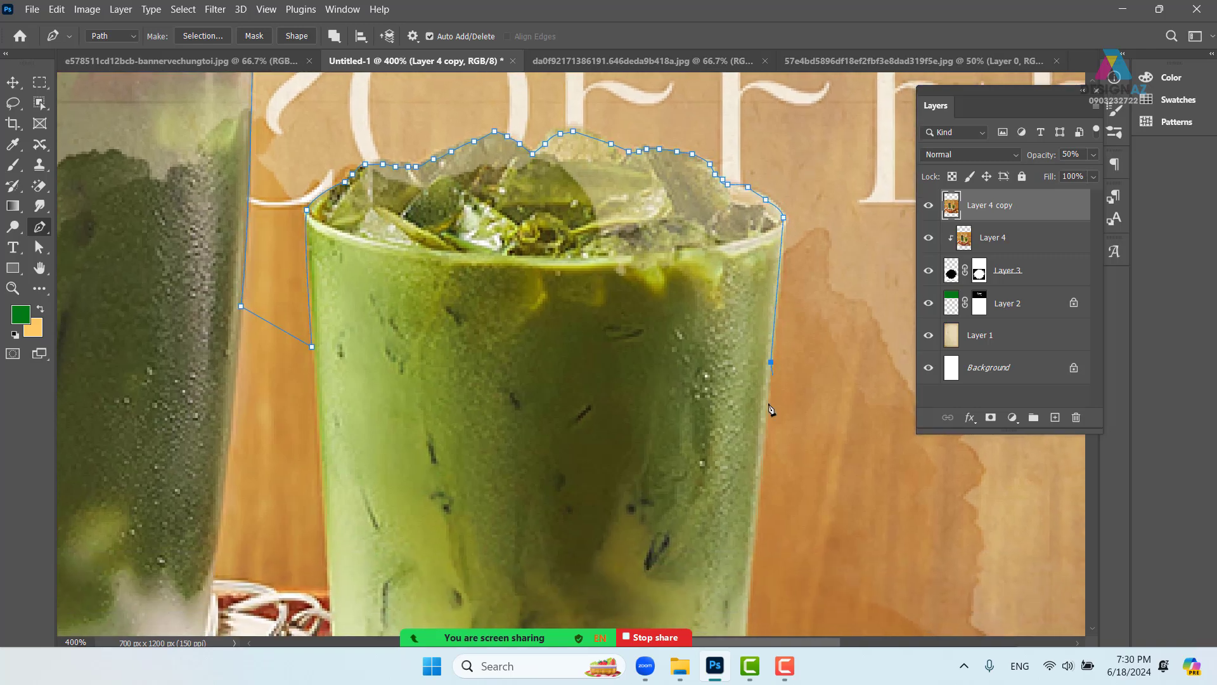
left_click_drag(761, 425, 757, 434)
left_click_drag(515, 486, 489, 487)
left_click(431, 494)
mouse_move(376, 488)
left_mouse_down()
mouse_move(508, 444)
mouse_move(420, 448)
left_mouse_up()
left_click_drag(333, 432, 323, 421)
left_click_drag(275, 354, 270, 346)
left_click_drag(237, 296, 399, 346)
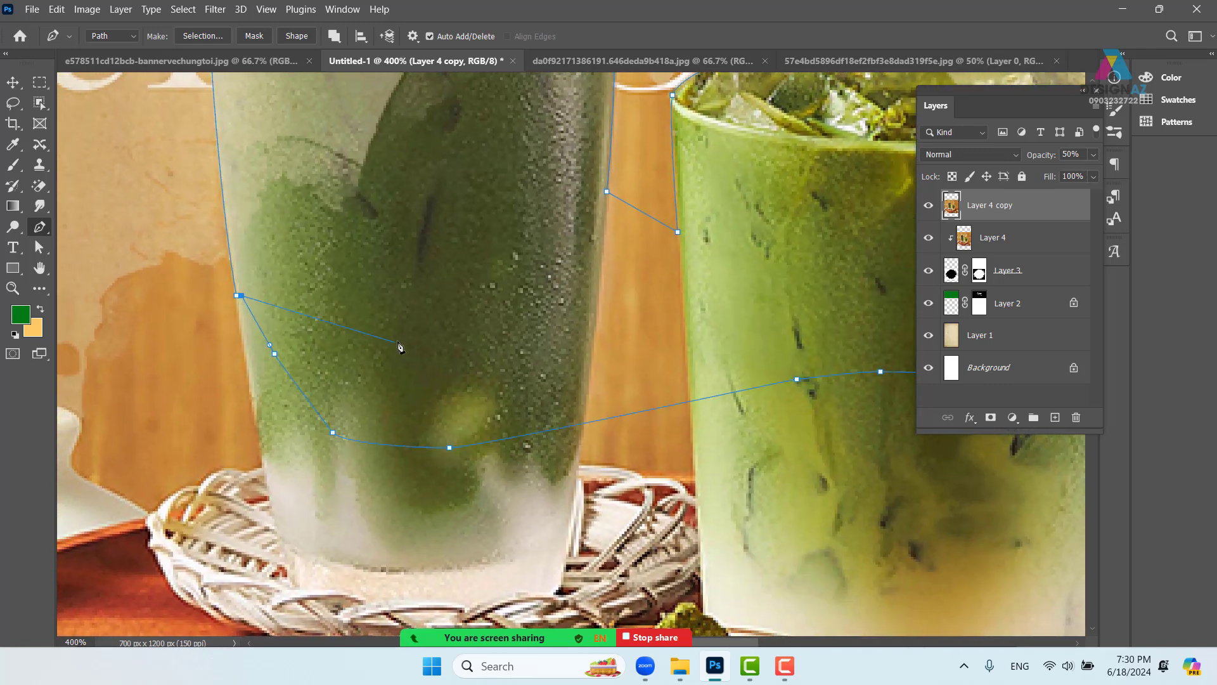
key("ctrl+Return")
key("ctrl+minus")
key("ctrl+minus")
key("ctrl+minus")
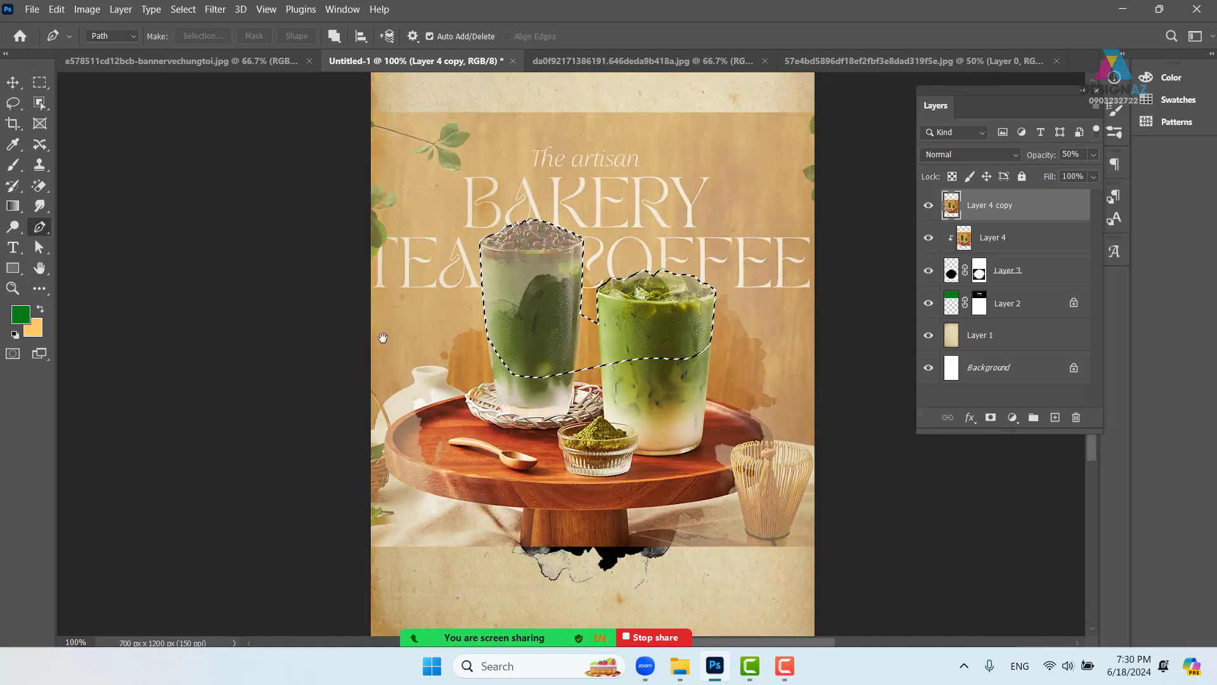
- Raise Layer 4 copy to 100% opacity and mask it to the selected glass tops
left_click_drag(383, 337, 345, 391)
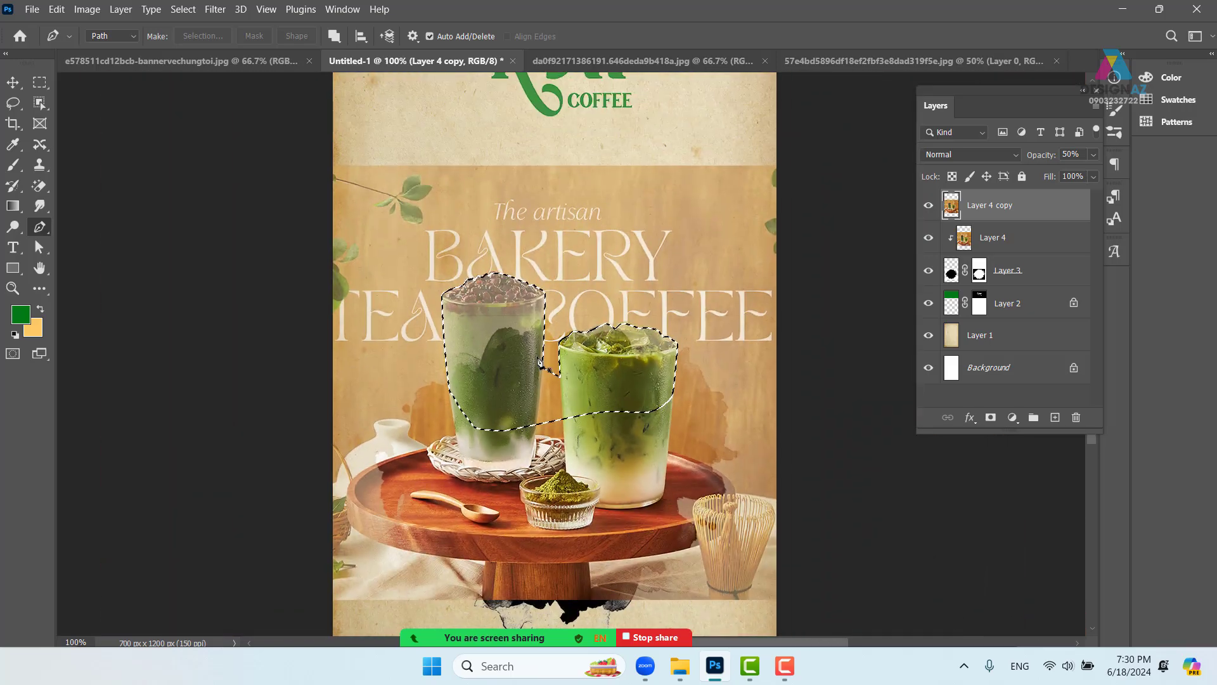
left_click(1093, 154)
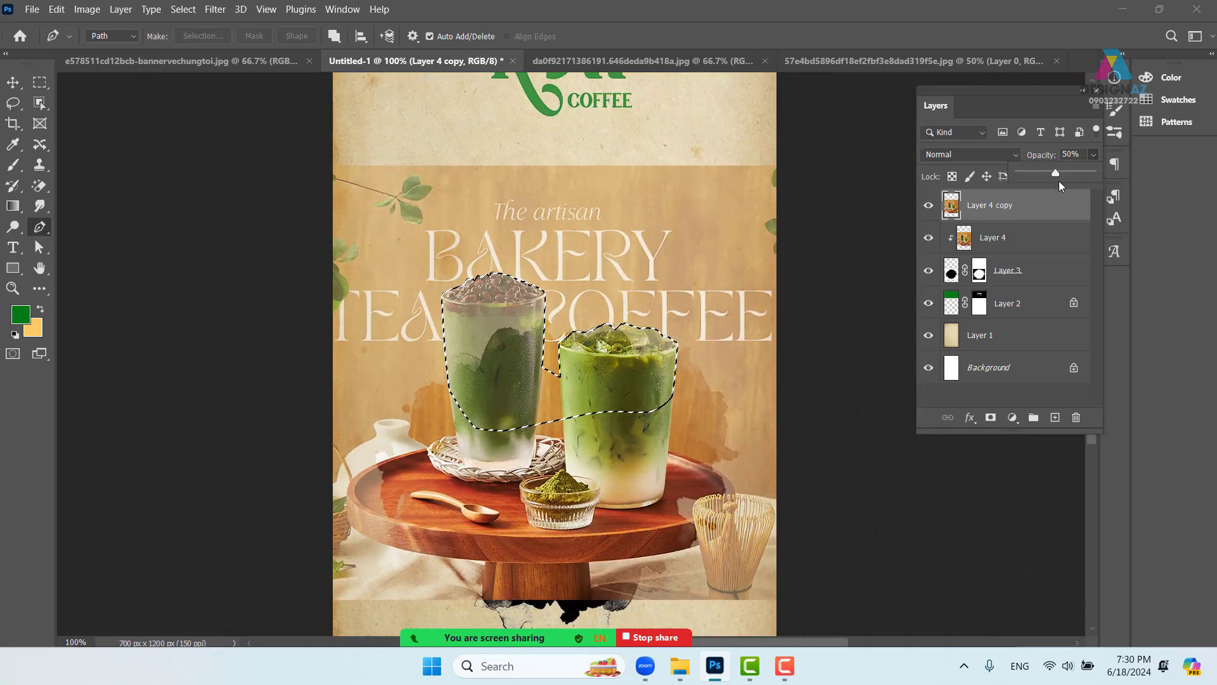
left_click_drag(1056, 172, 1120, 166)
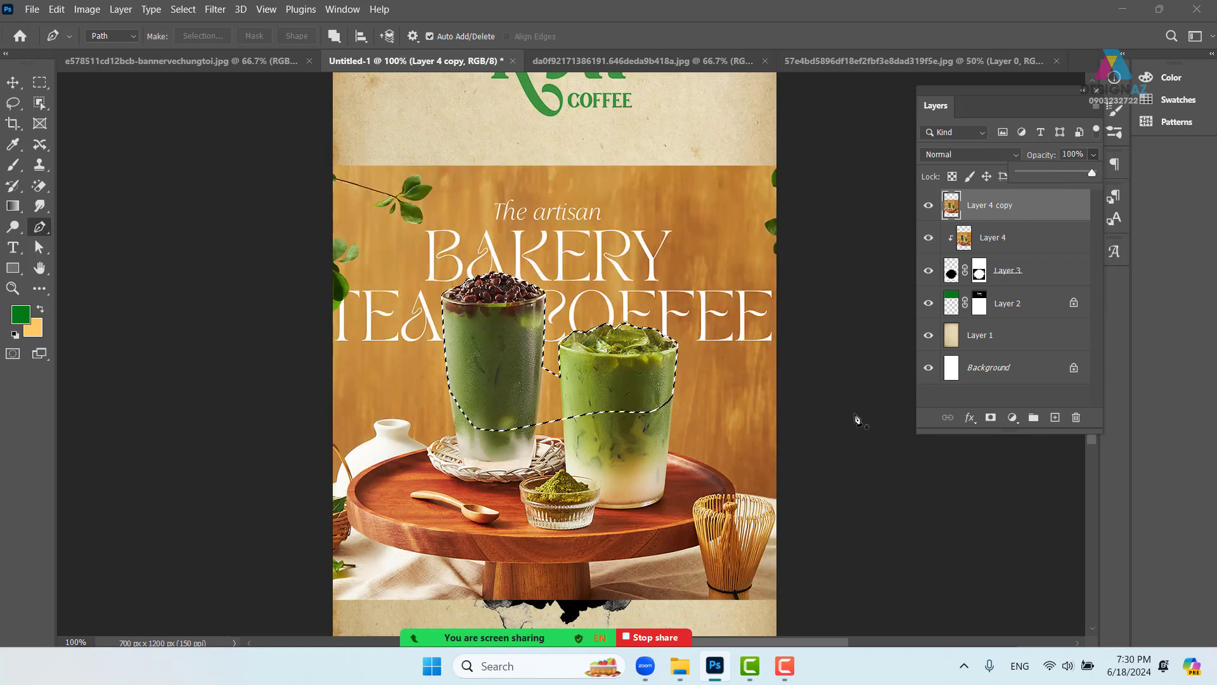
left_click(1053, 220)
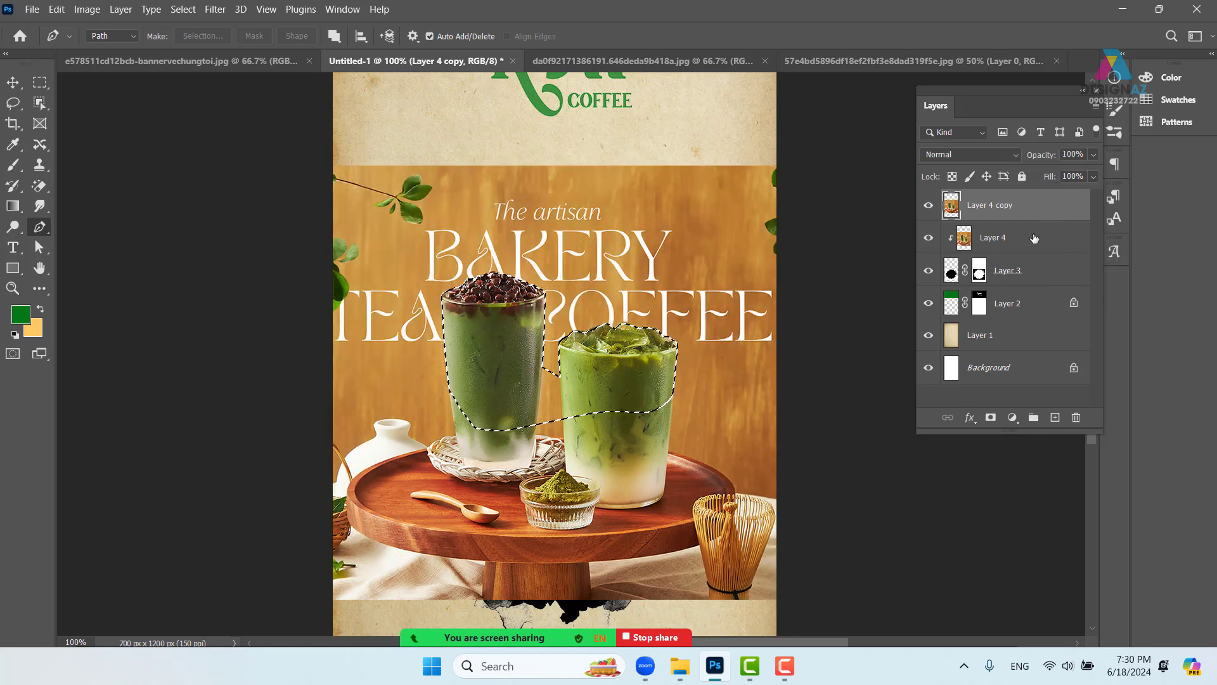
left_click(991, 417)
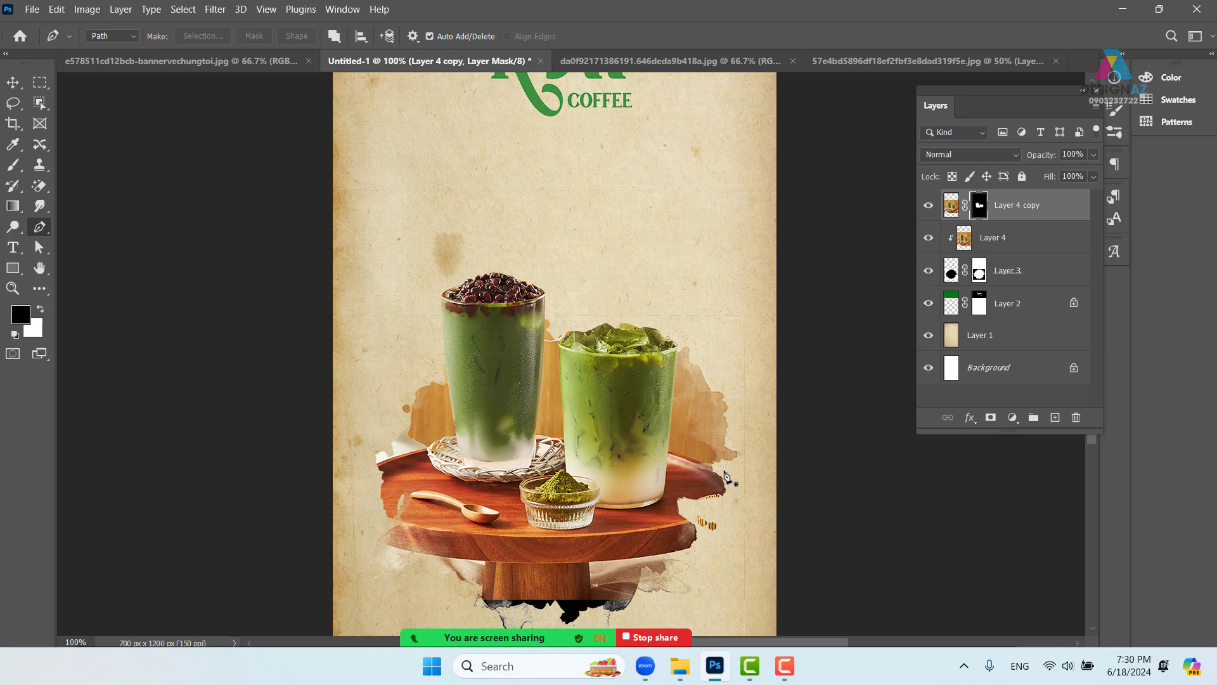
left_click(12, 84)
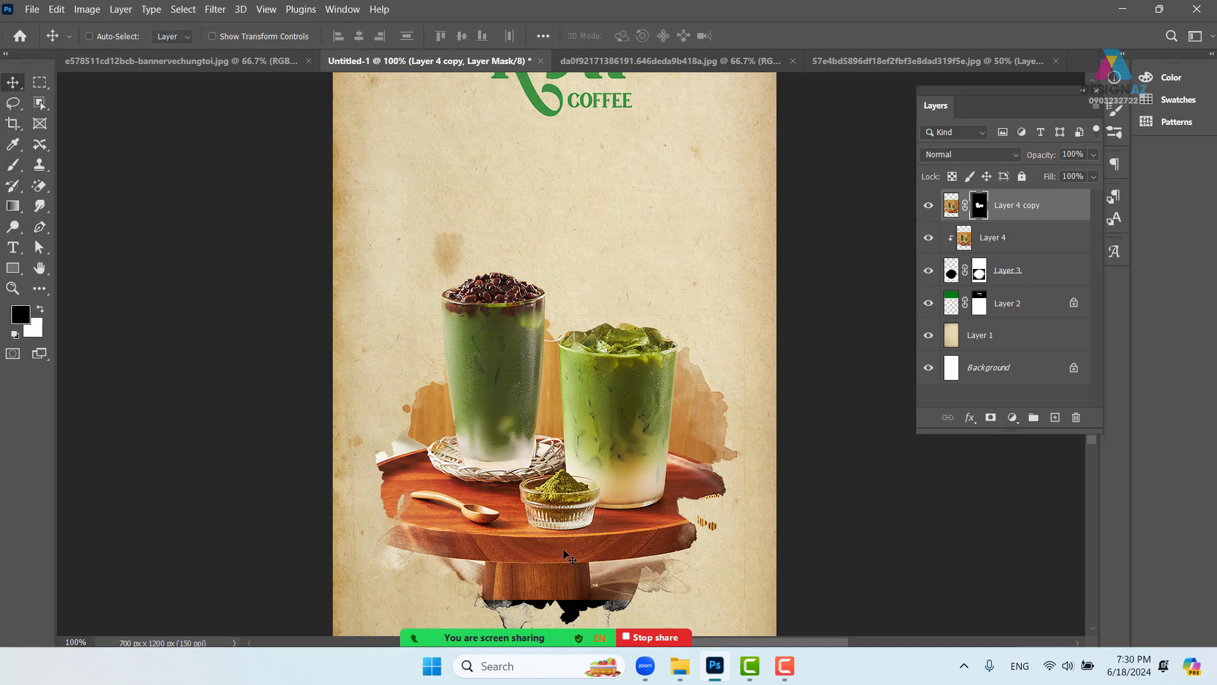
right_click(563, 552)
left_click(590, 565)
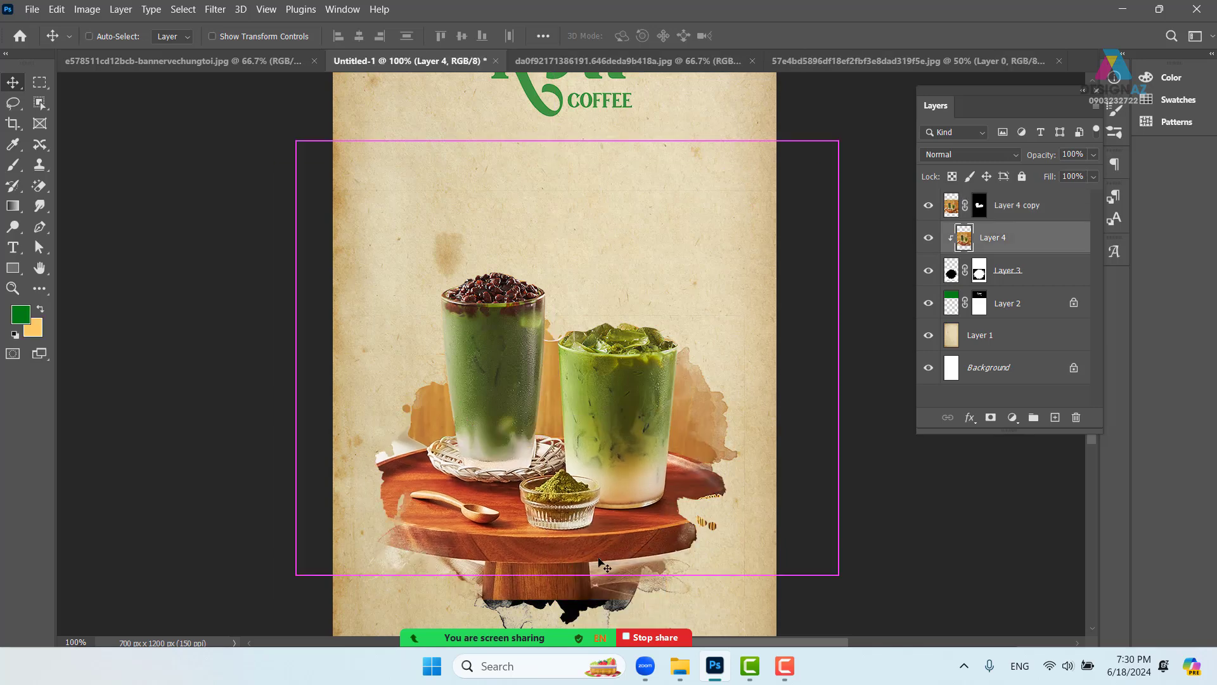
right_click(642, 359)
left_click(670, 367)
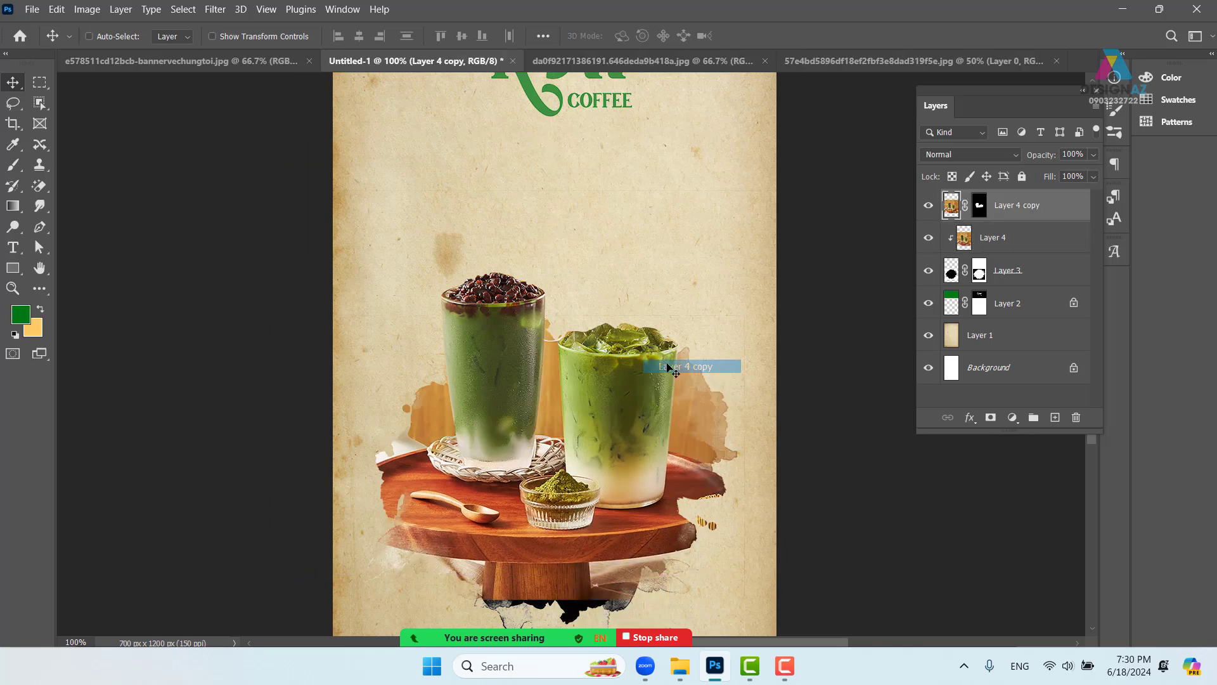
left_click_drag(669, 367, 688, 253)
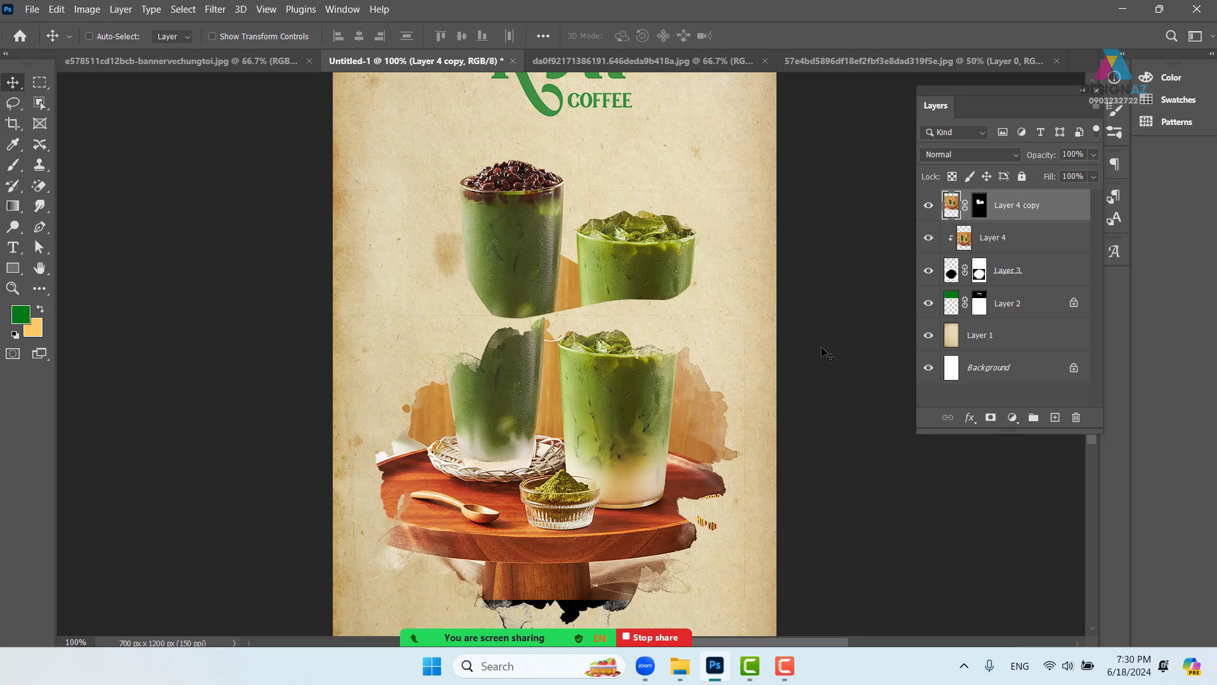
key("ctrl+z")
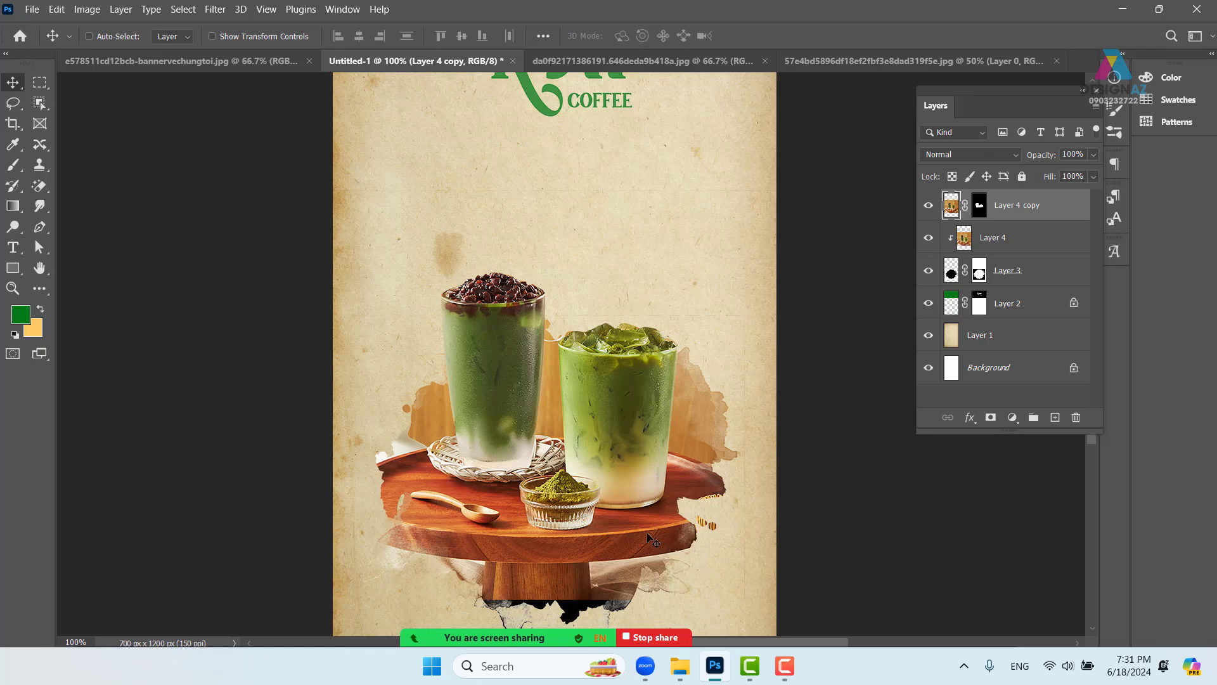
scroll(715, 569, "down", 3)
- Select Layer 4 and duplicate it as Layer 4 copy 2, shifted slightly down
right_click(695, 400)
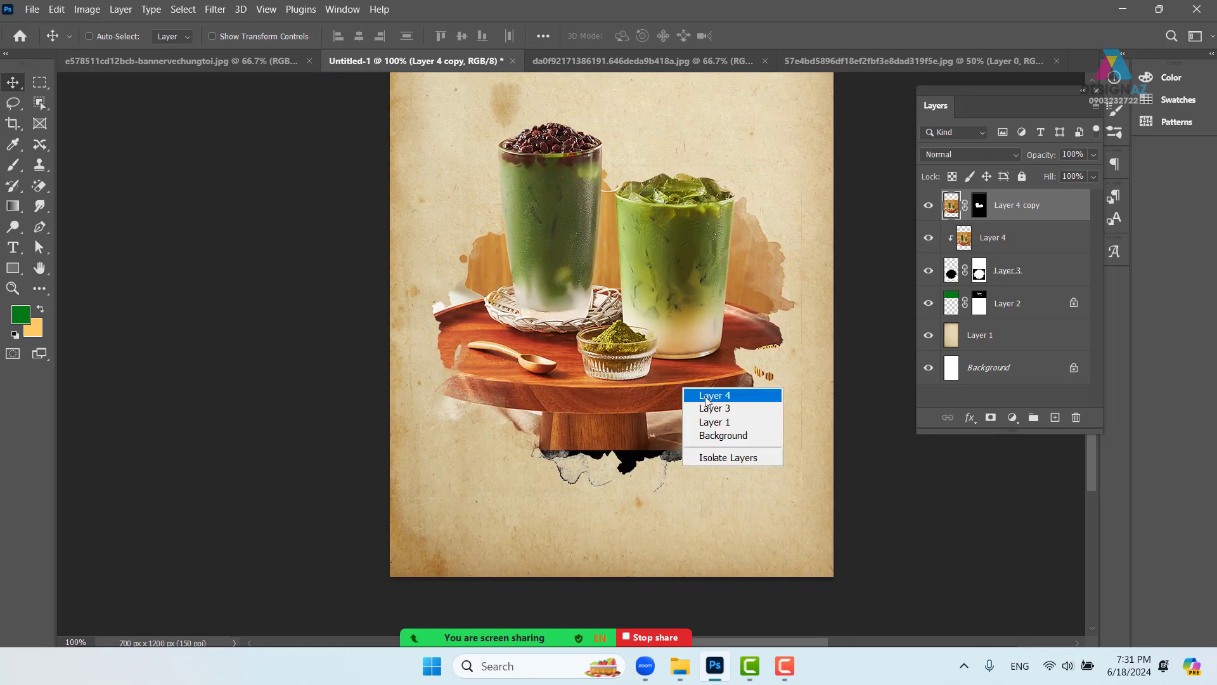
left_click(696, 396)
right_click(670, 387)
left_click(692, 397)
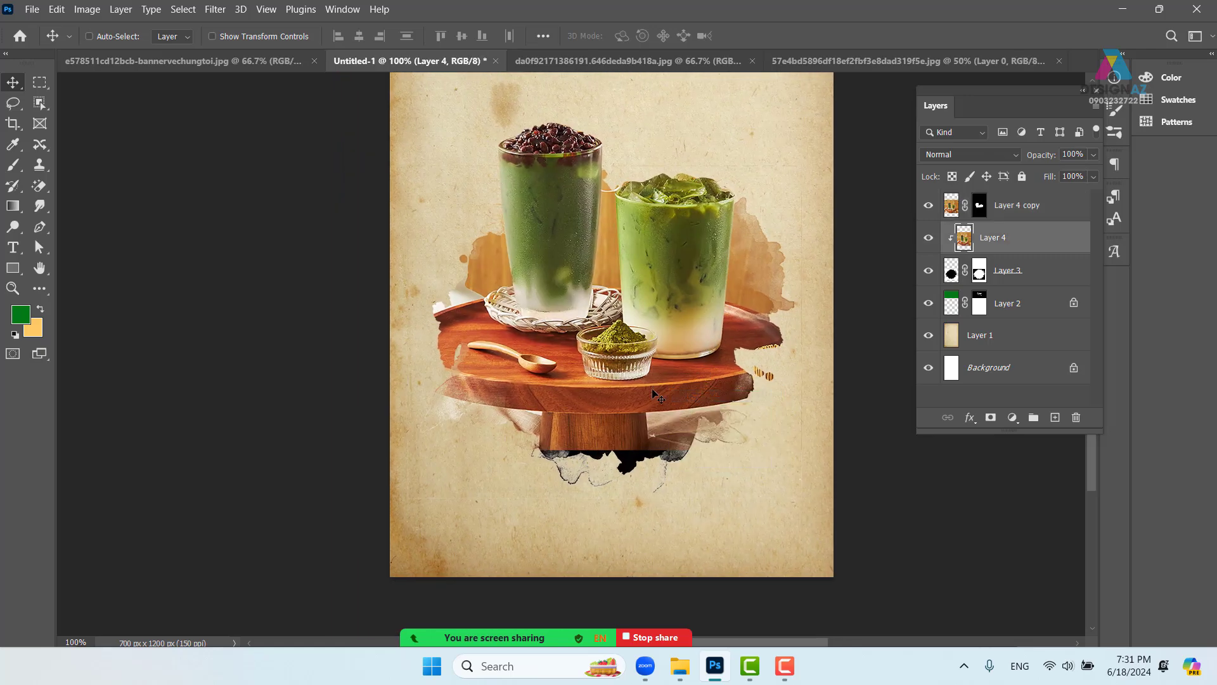
left_click_drag(647, 397, 648, 428)
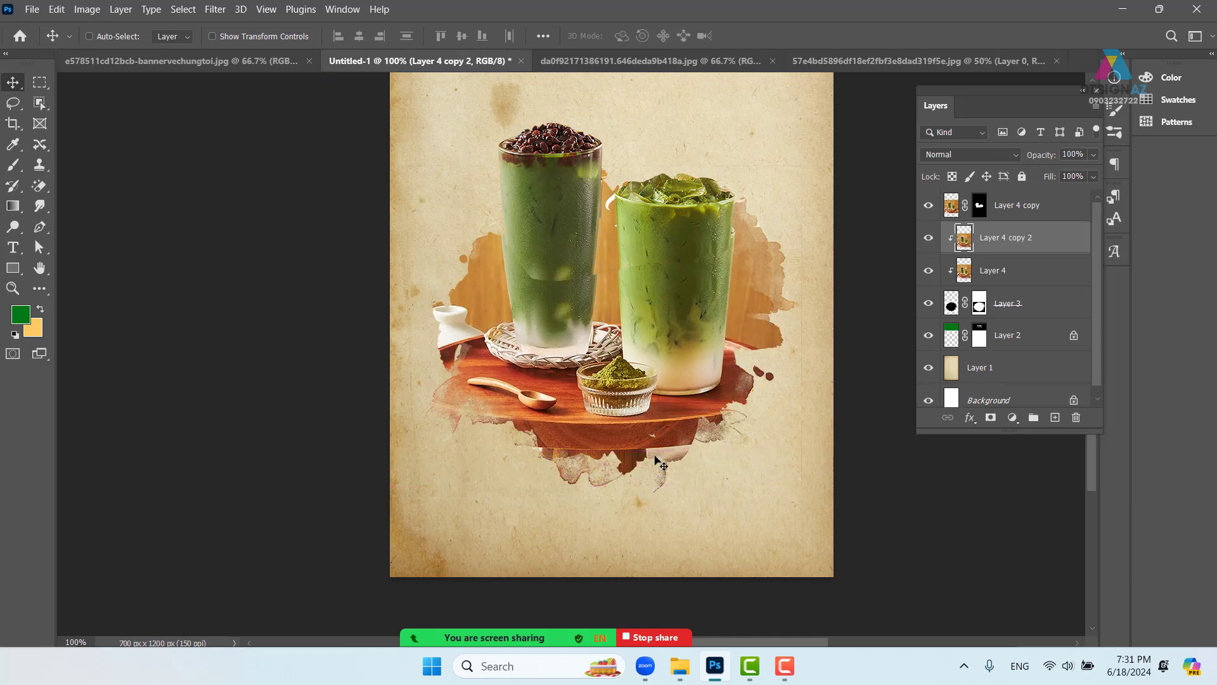
- Flip Layer 4 copy 2 vertically and stretch it below the wooden stand
key("ctrl+t")
left_click_drag(650, 213, 627, 346)
left_click_drag(581, 188, 612, 253)
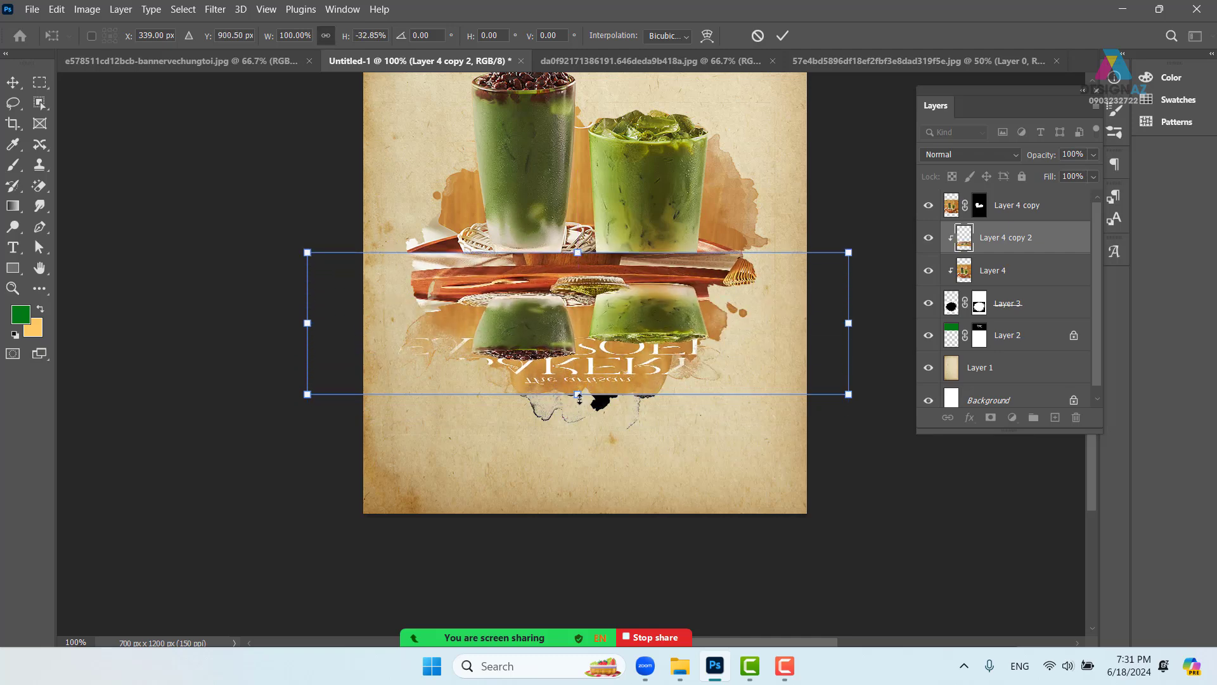
left_click_drag(579, 398, 604, 444)
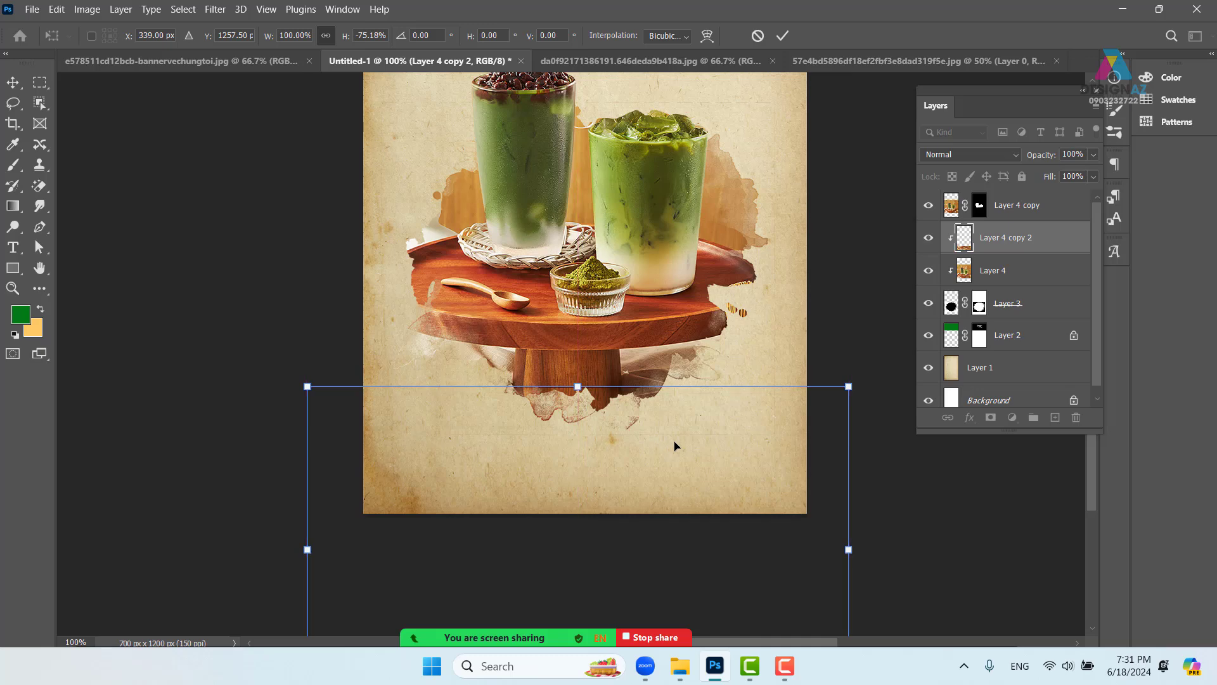
key("Return")
key("ctrl+plus")
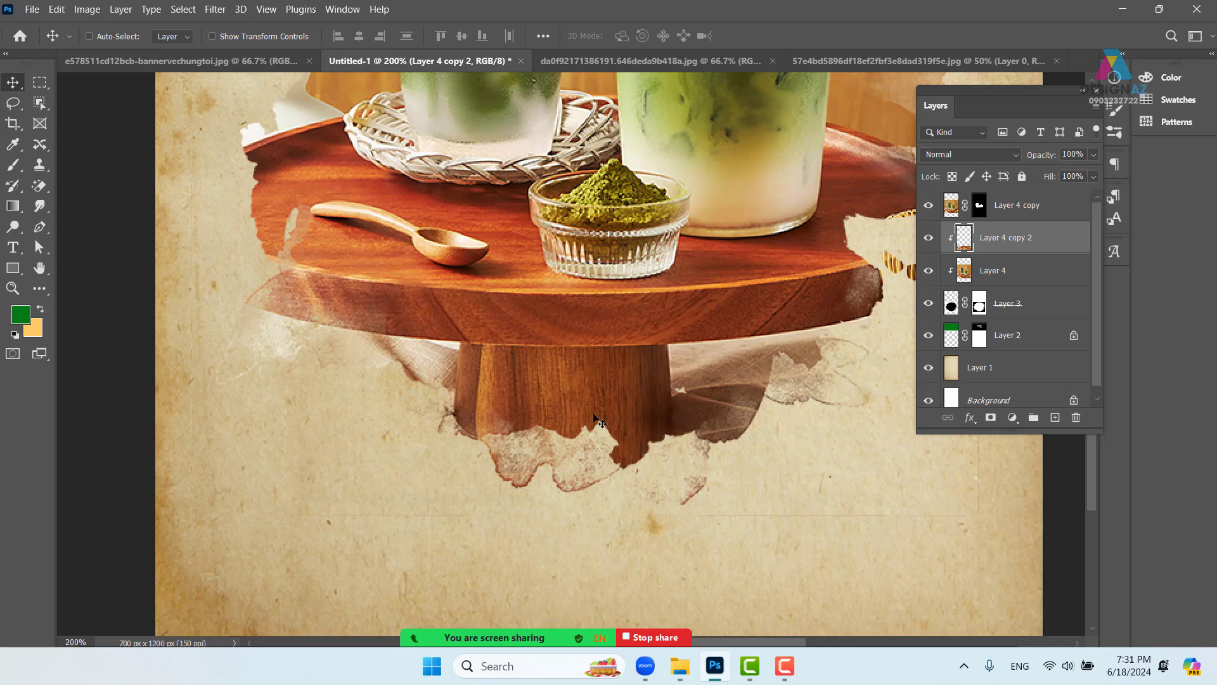
key("ctrl")
key("ctrl+minus")
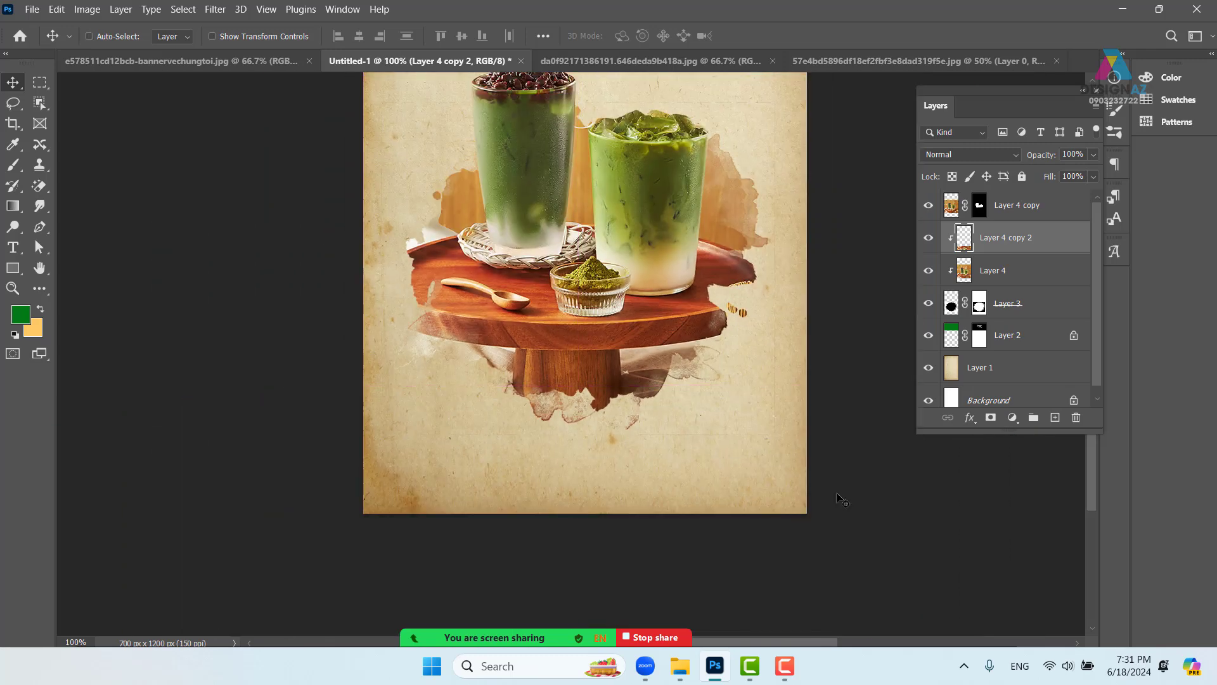
left_click_drag(687, 451, 624, 527)
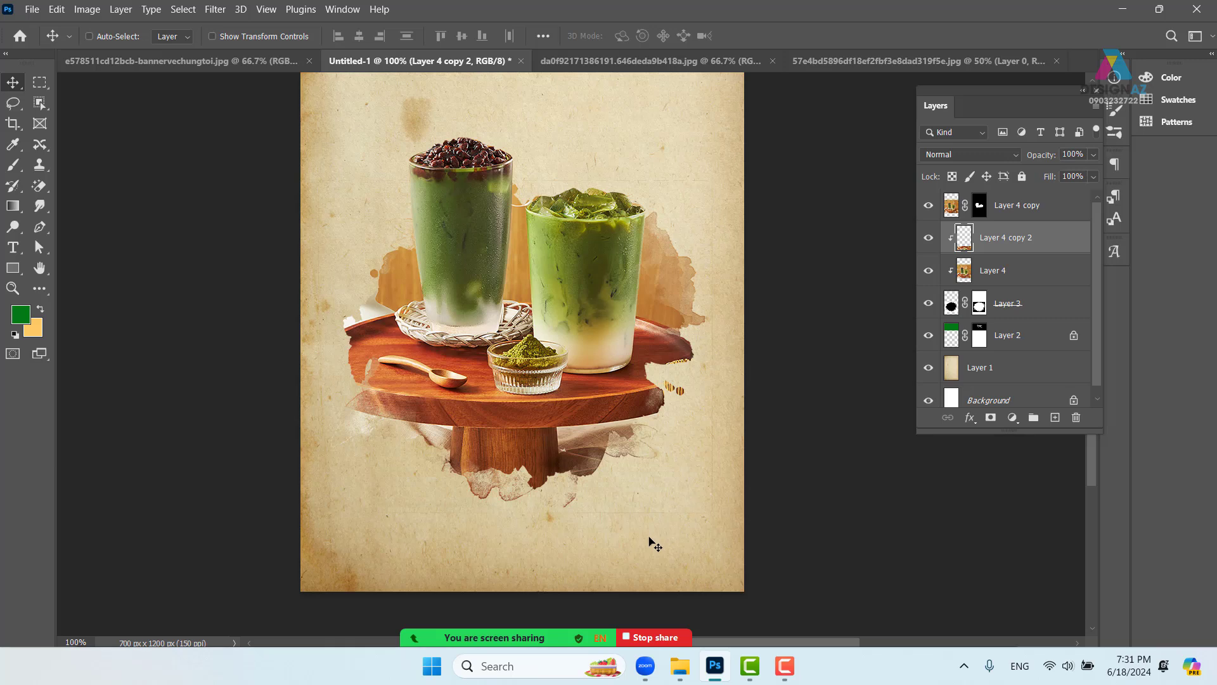
left_click_drag(597, 369, 640, 491)
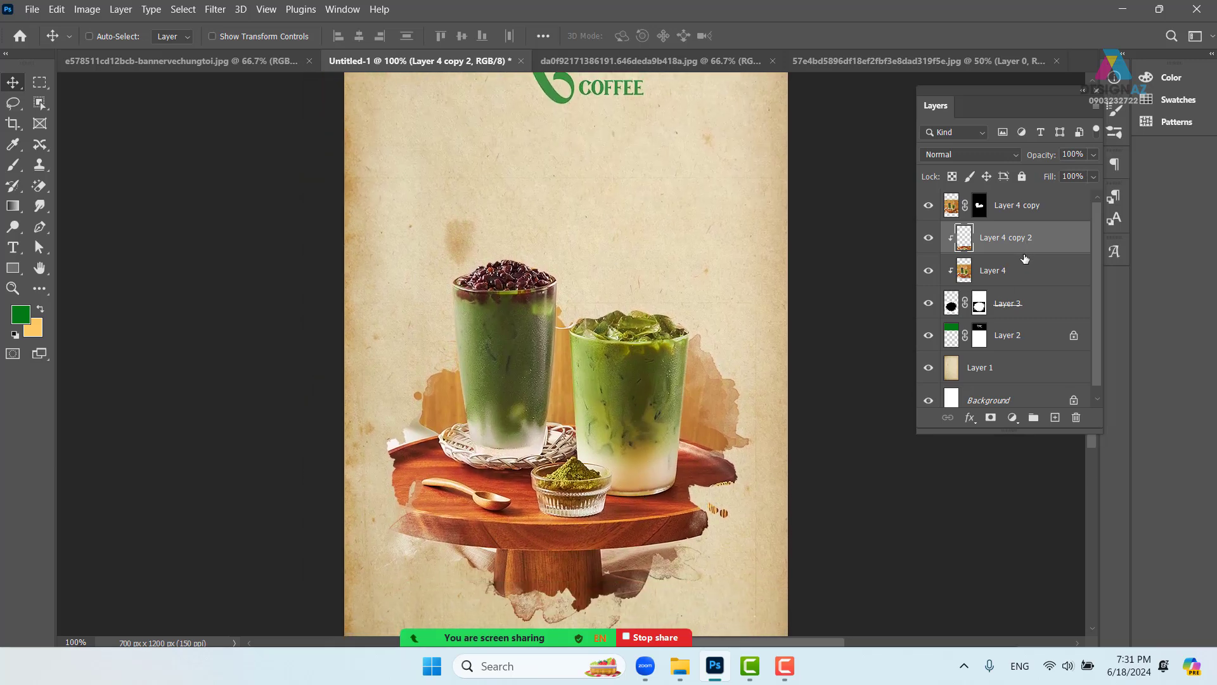
- Merge Layer 4 into Layer 4 copy 2, then group it with Layer 4 copy and Layer 3 as Group 1
left_click(1029, 278, "shift")
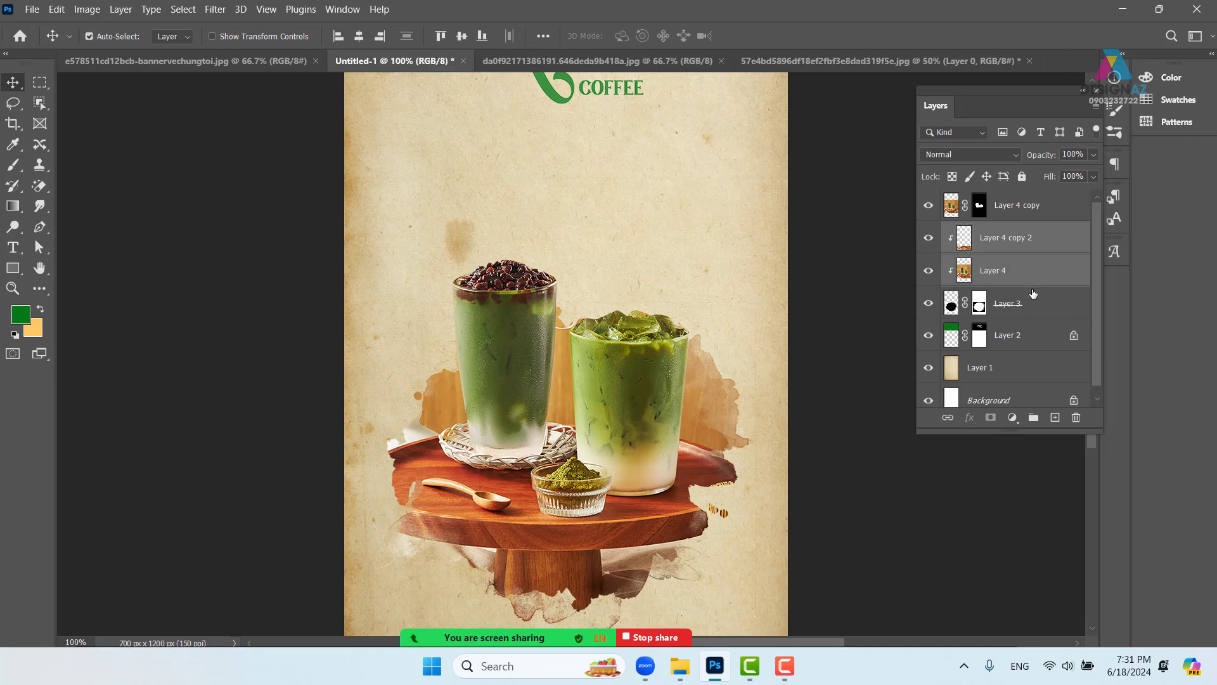
key("ctrl+e")
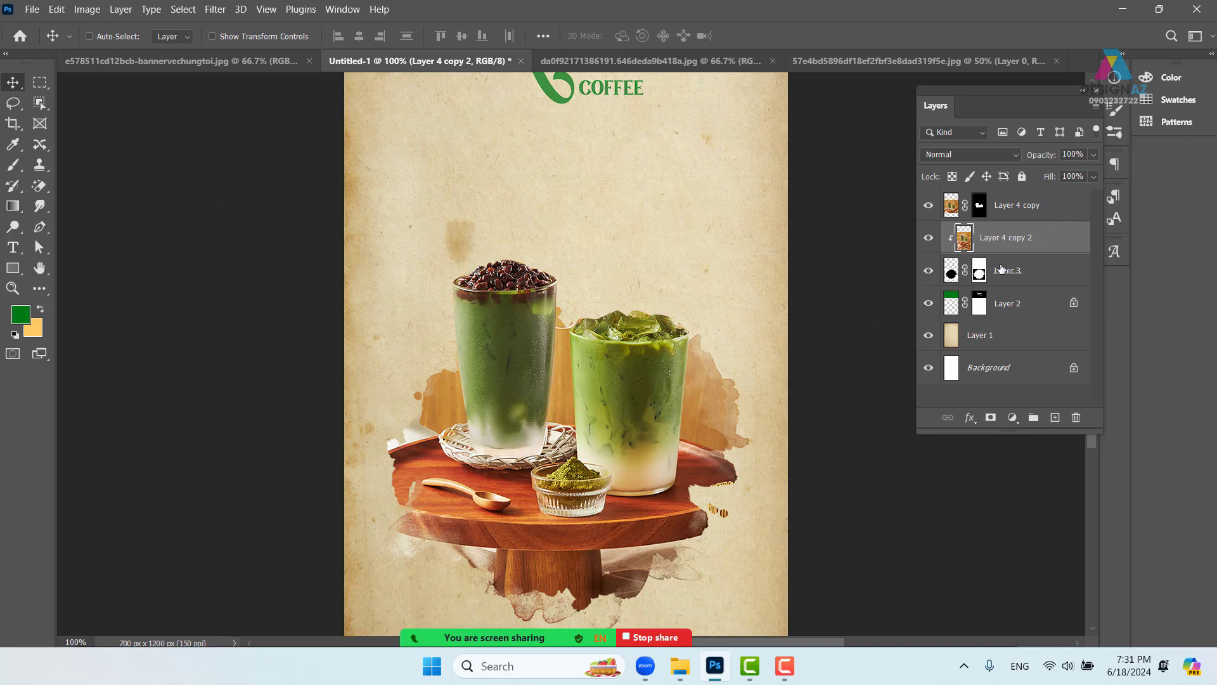
left_click(1053, 207)
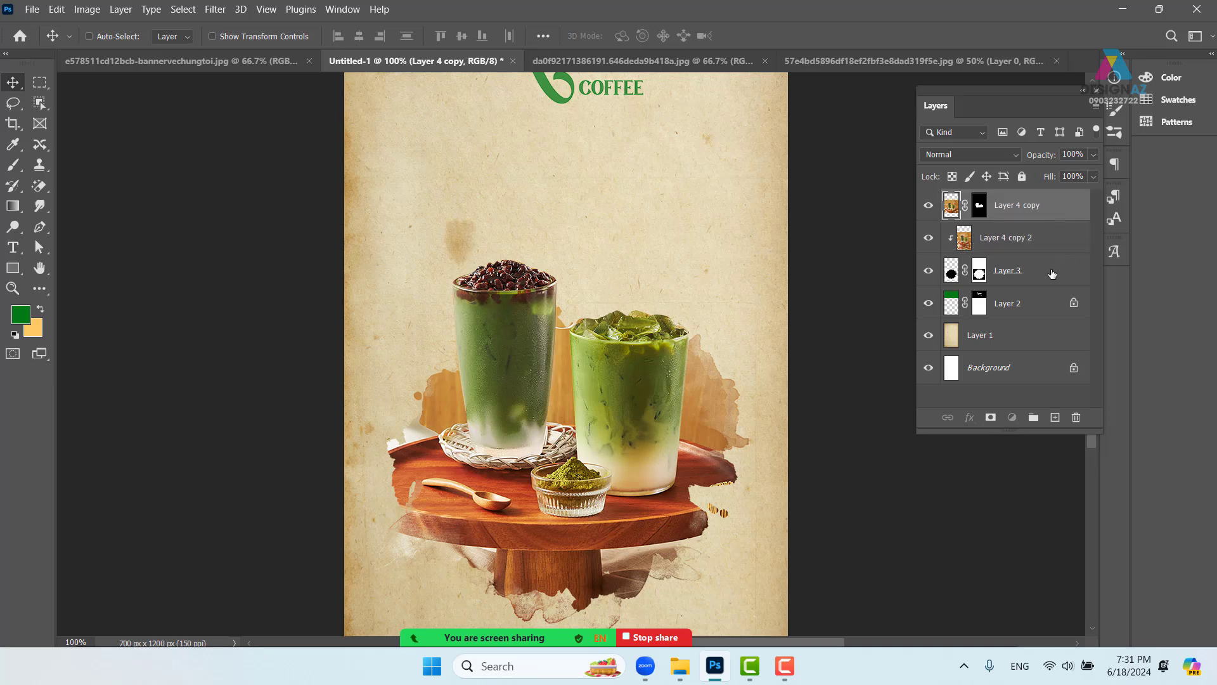
left_click(1052, 274, "shift")
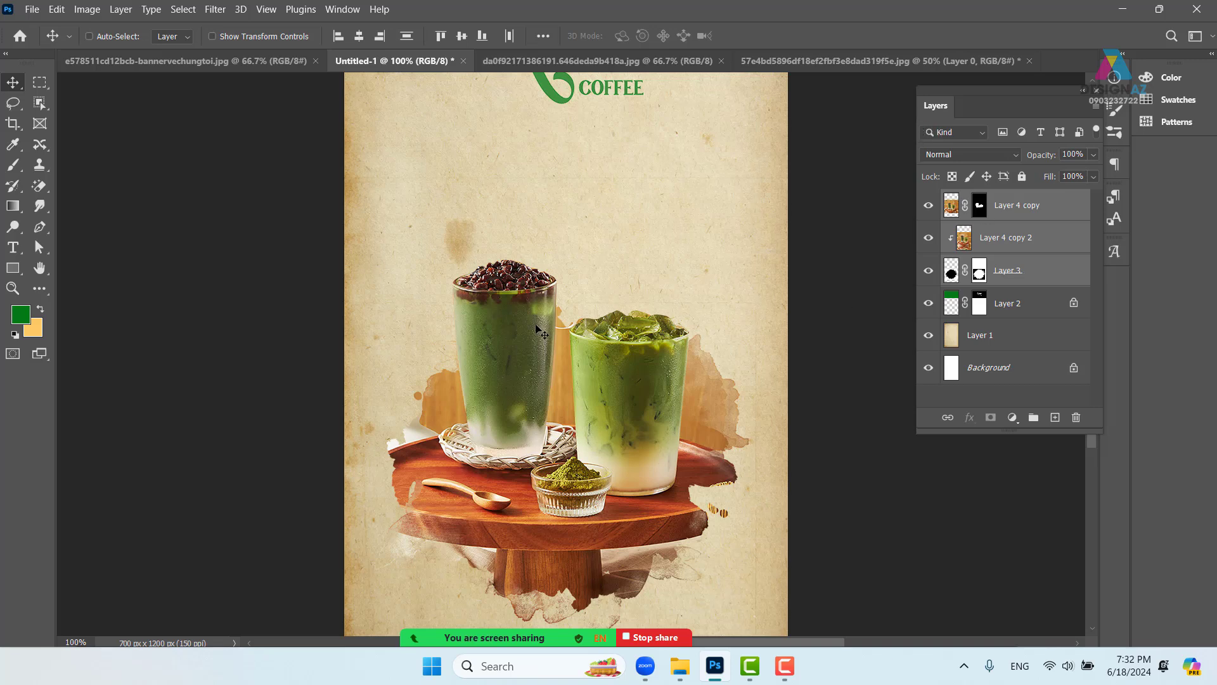
left_click(1048, 213)
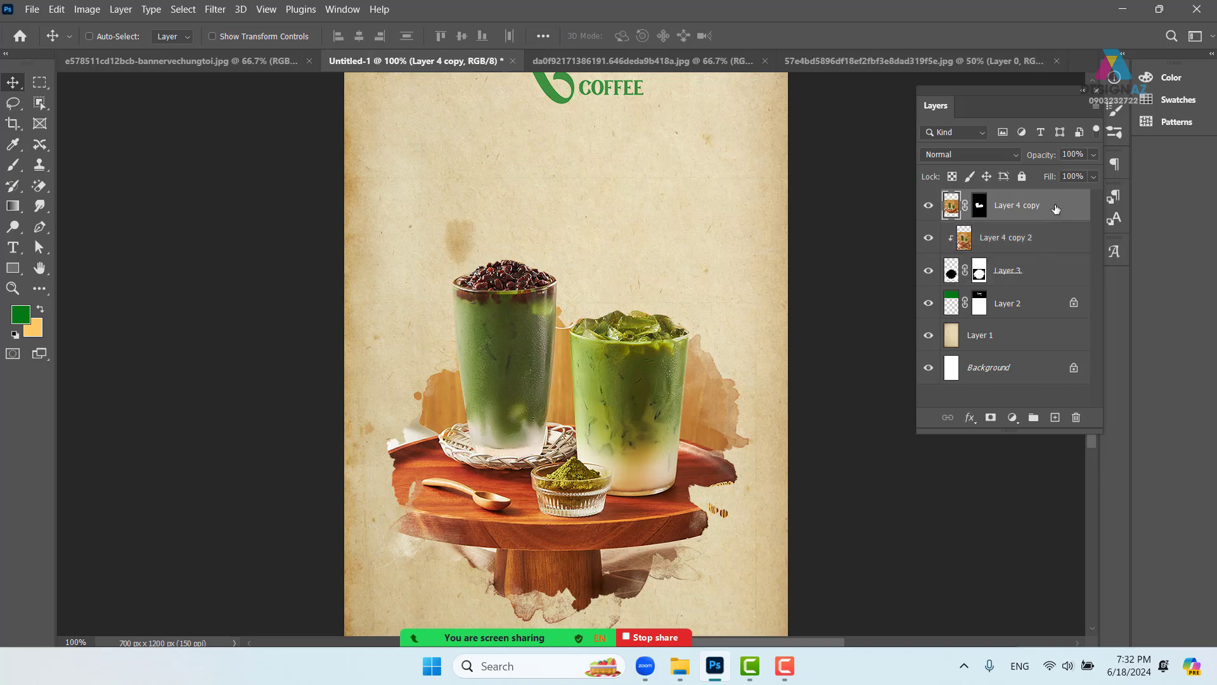
left_click(1048, 241, "ctrl")
left_click(1036, 282, "ctrl")
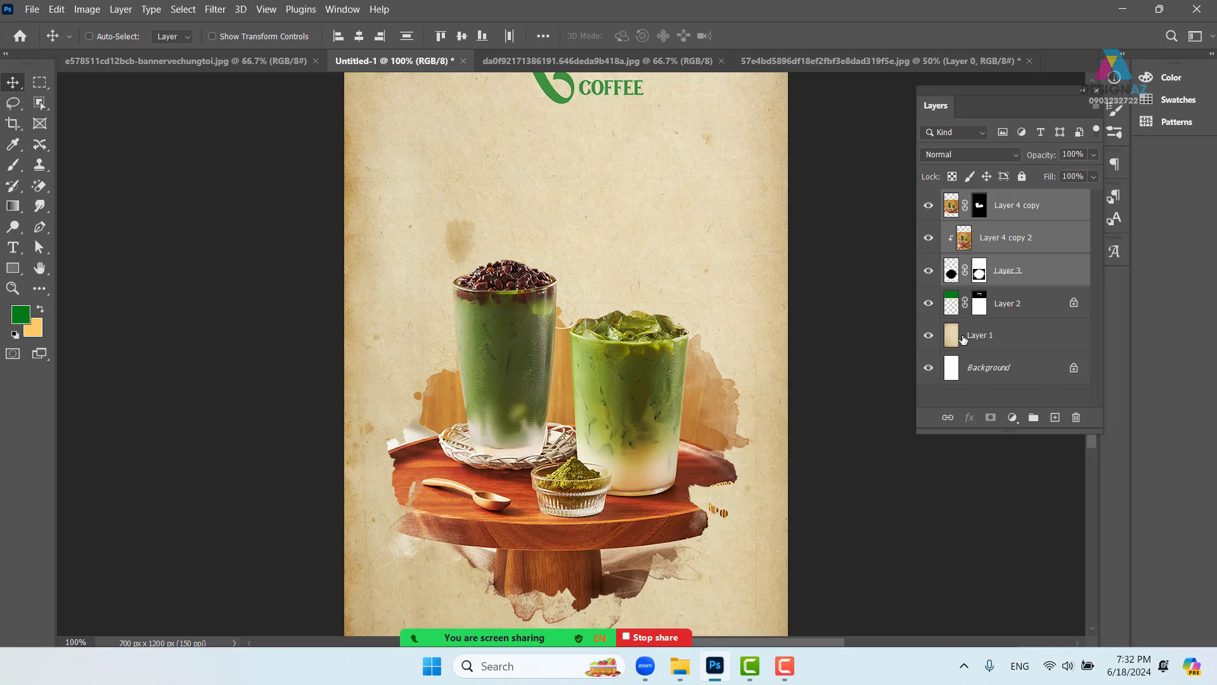
key("ctrl+g")
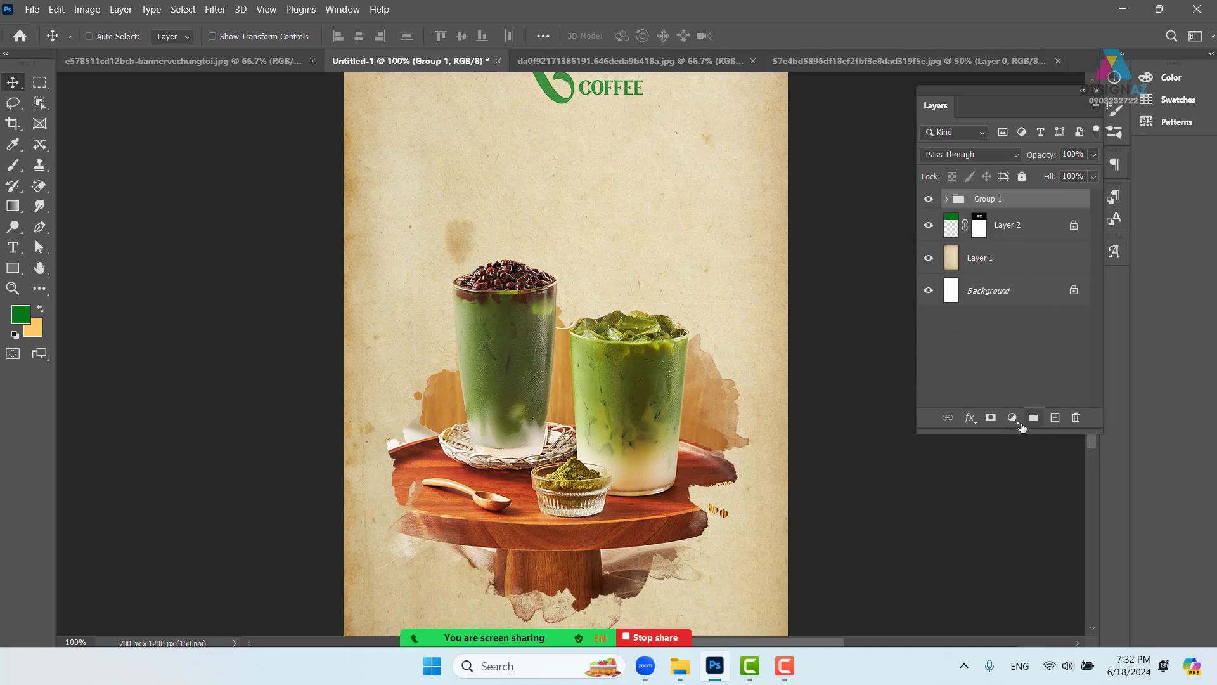
- Add a Vibrance adjustment layer from the Layers panel's adjustment list
left_click(1013, 418)
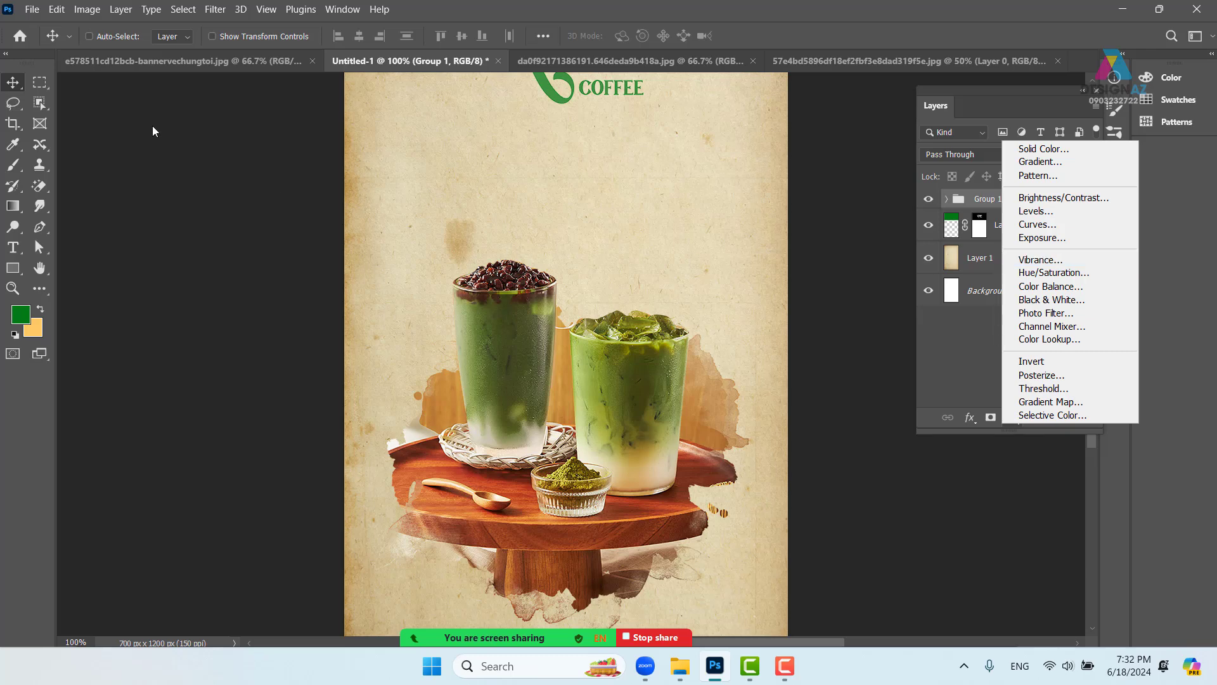
left_click(92, 10)
left_click(92, 10)
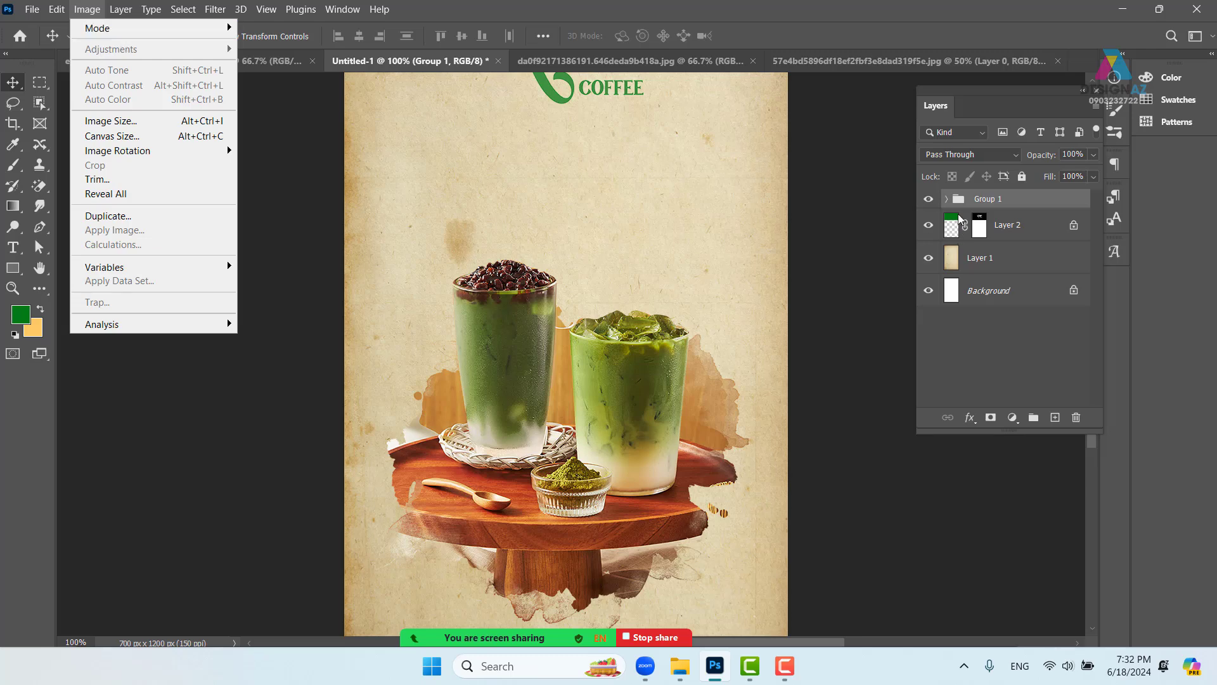
left_click(1015, 419)
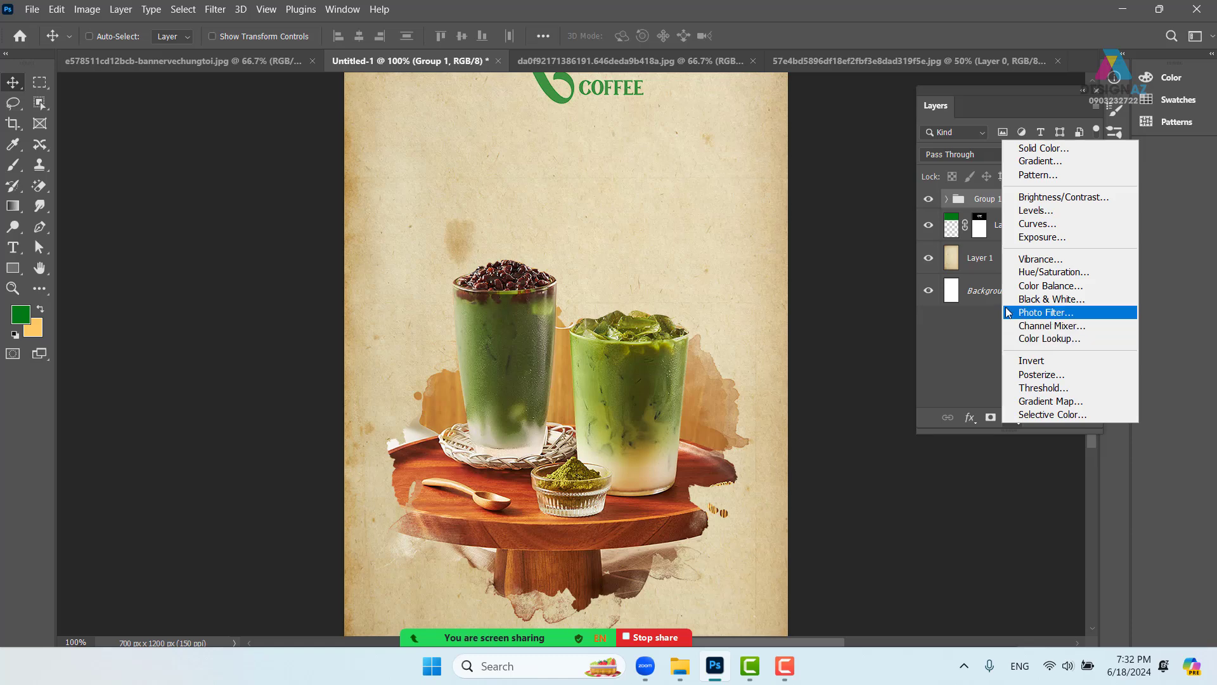
left_click(1062, 263)
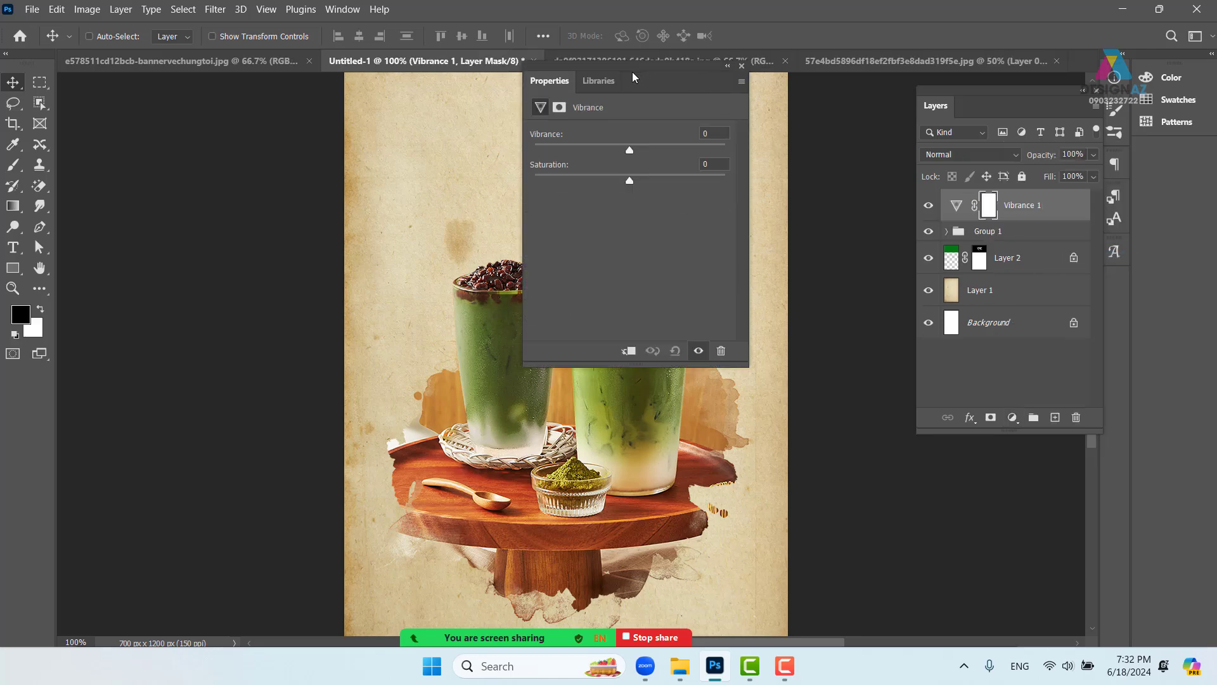
- Set Vibrance to +100 and Saturation to +21, and clip the adjustment to Group 1
left_click_drag(635, 76, 806, 117)
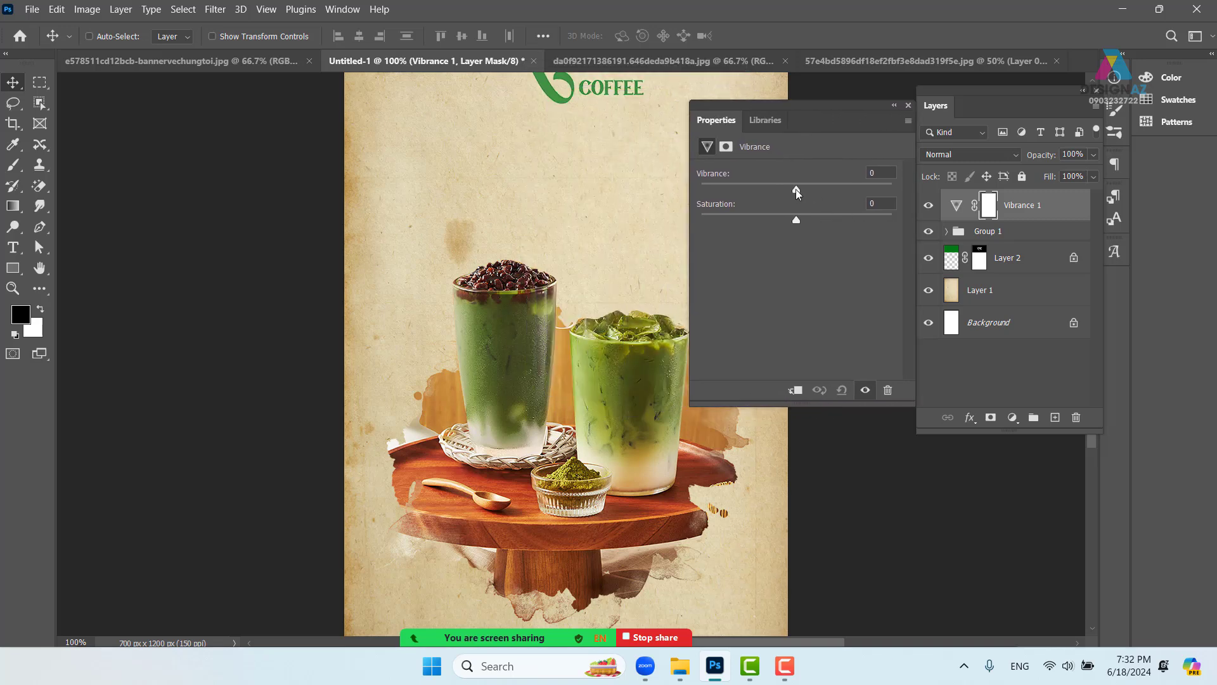
left_click_drag(796, 189, 919, 192)
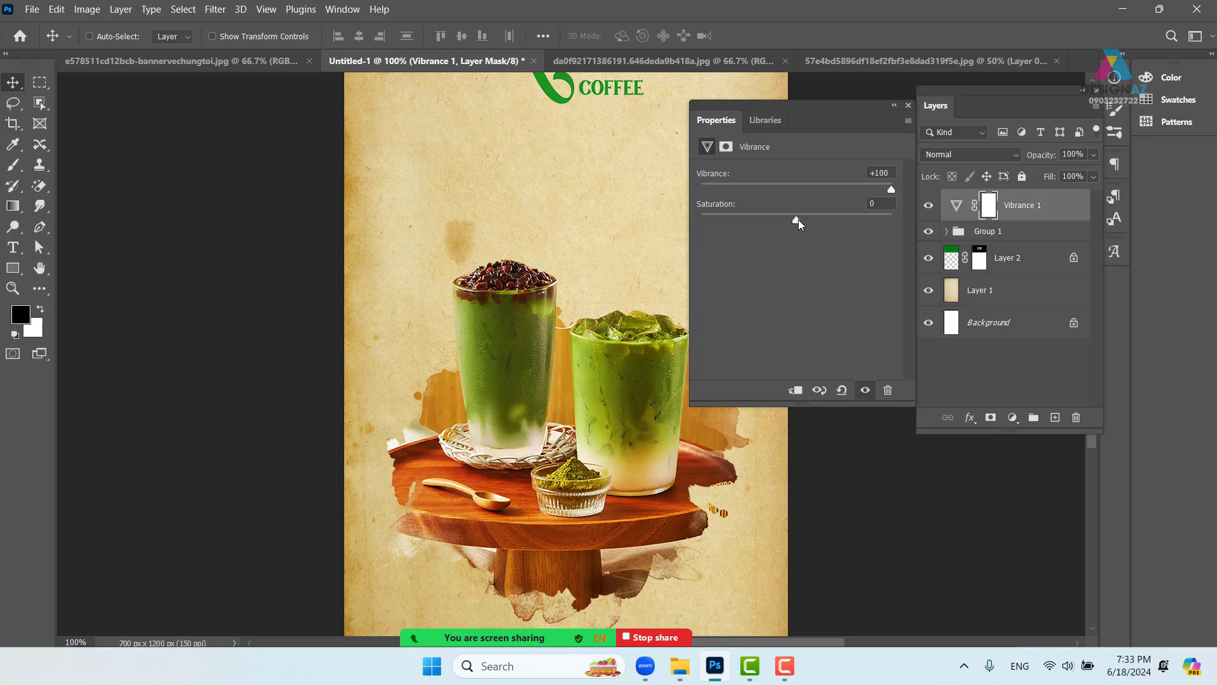
left_click_drag(798, 219, 816, 220)
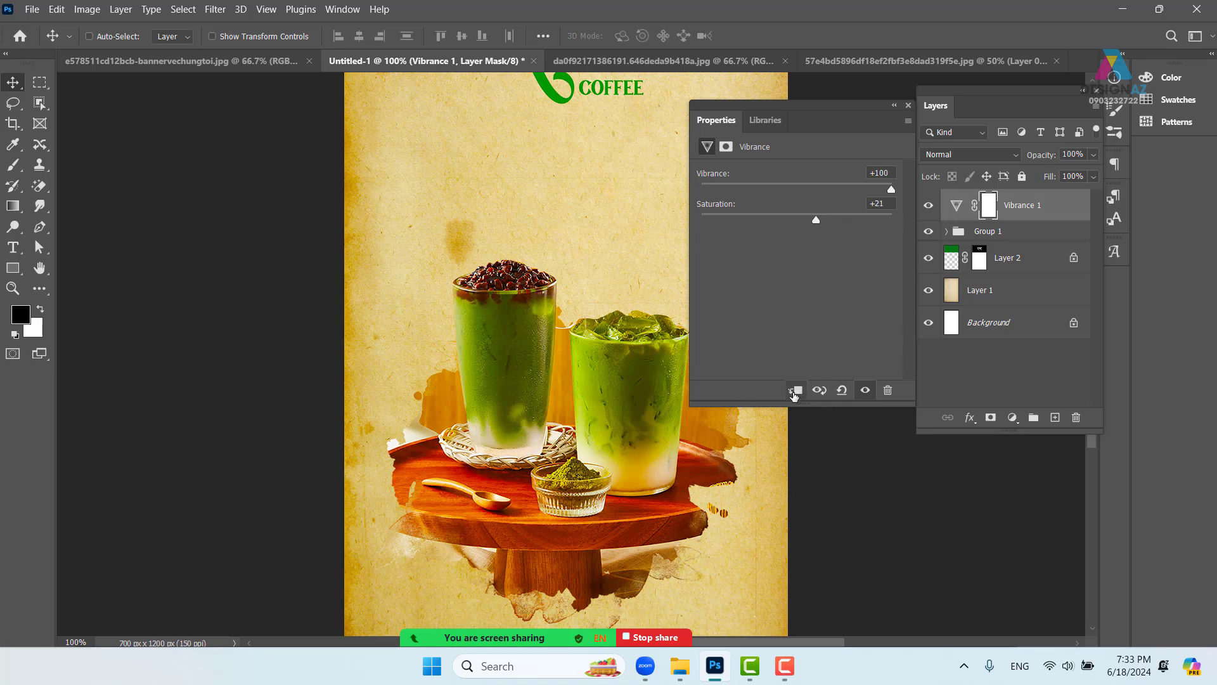
left_click(794, 391)
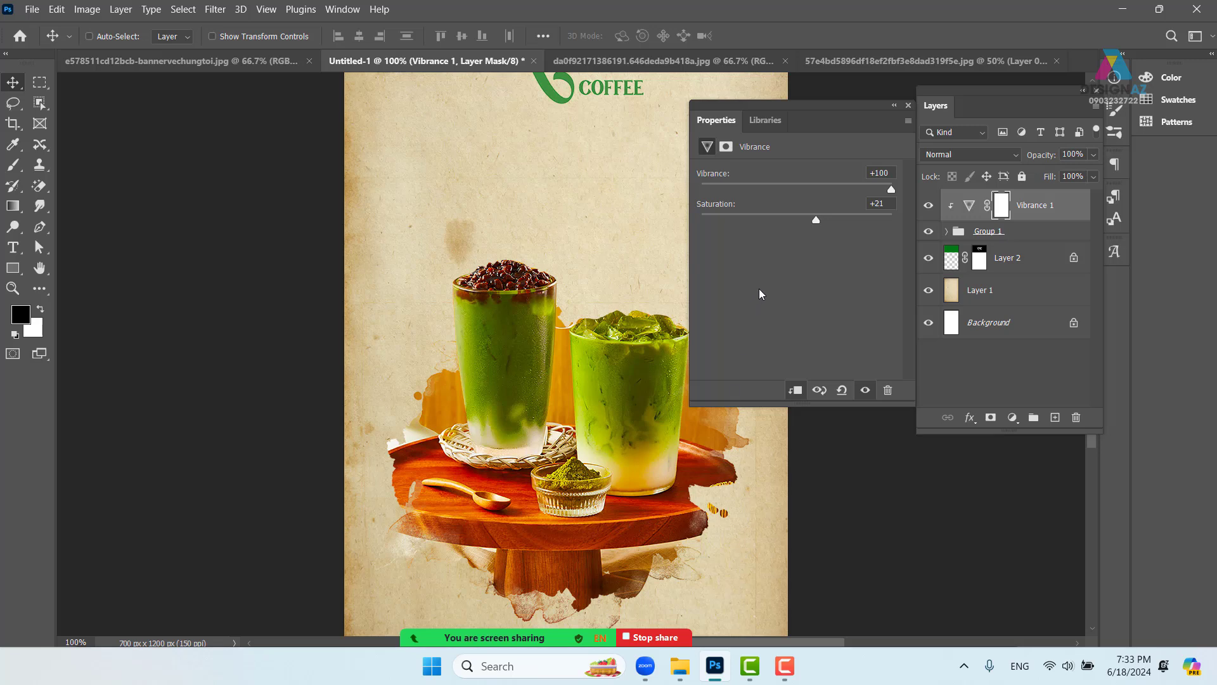
- Compare the poster with and without Vibrance 1, then invert its mask to black
left_click(909, 105)
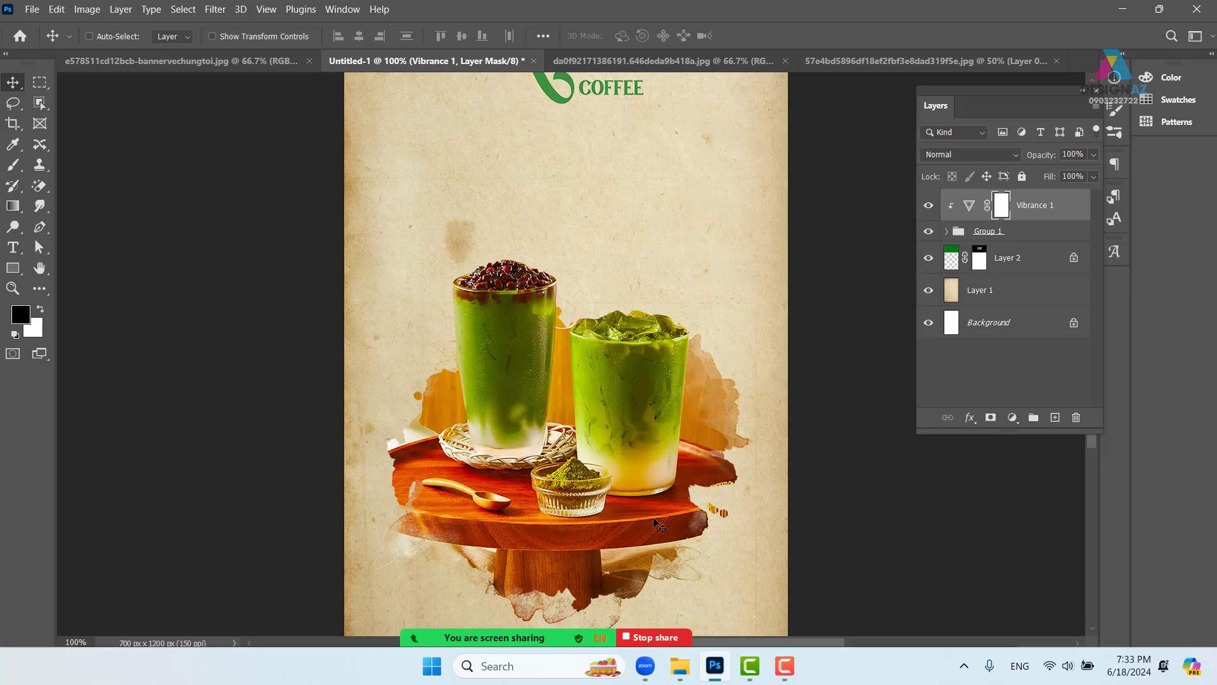
left_click_drag(634, 506, 604, 404)
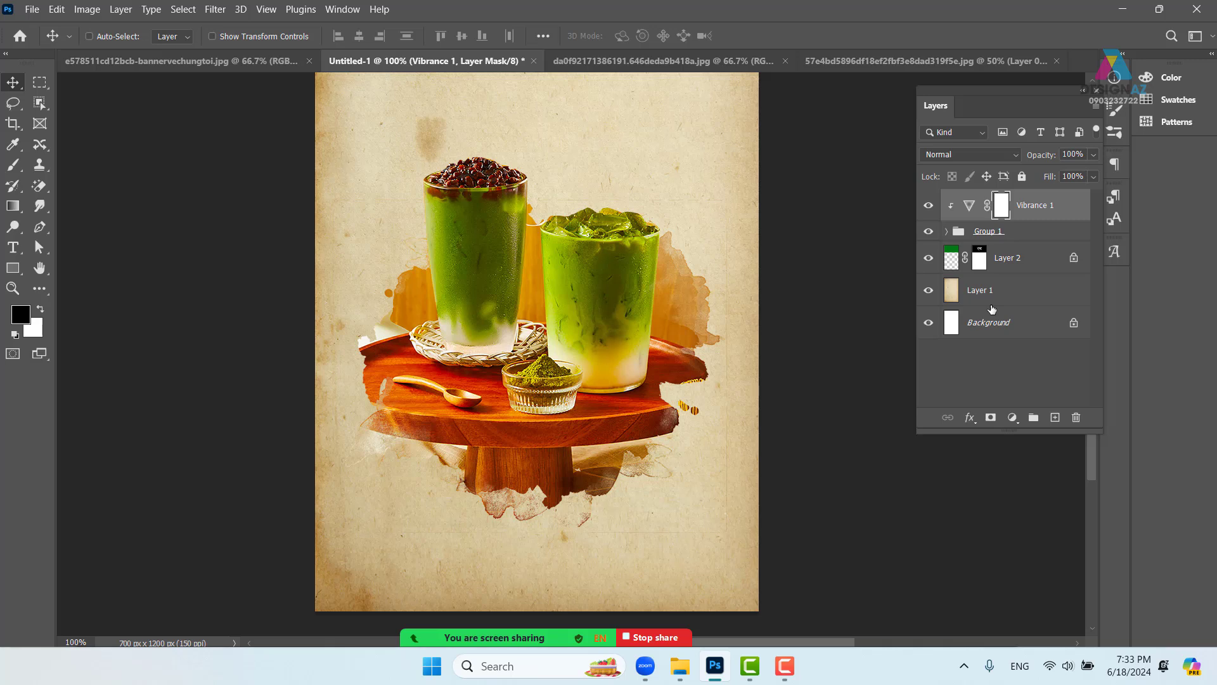
left_click(927, 206)
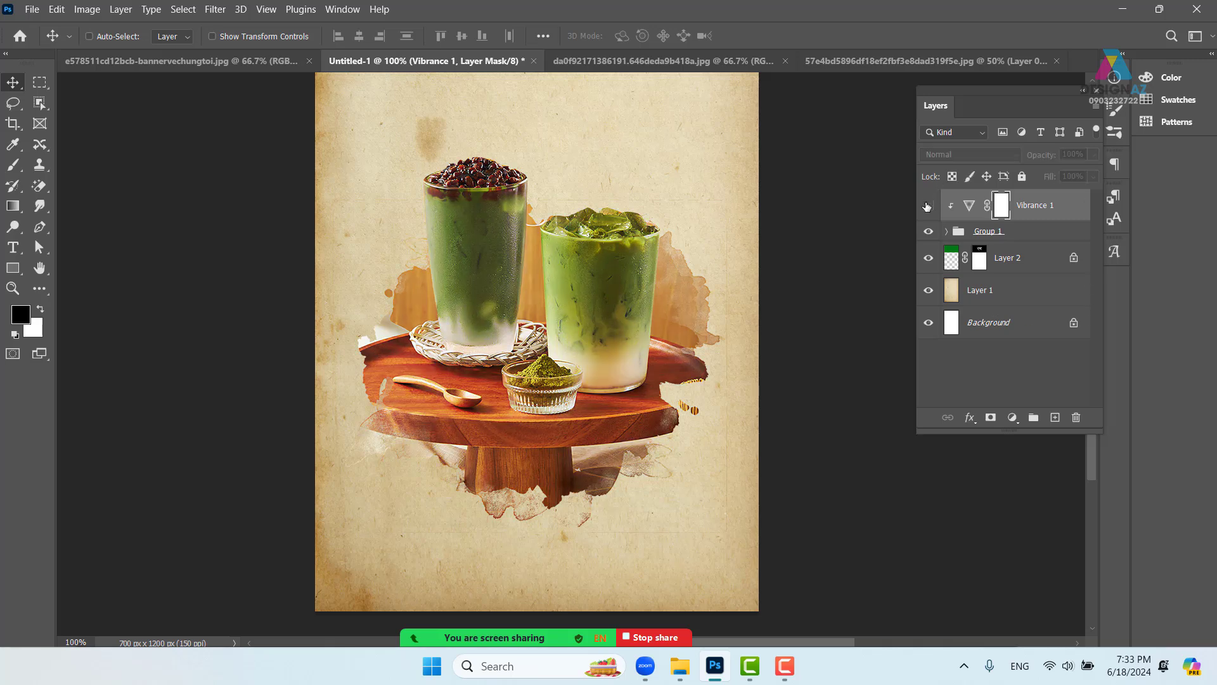
left_click(927, 206)
left_click(928, 205)
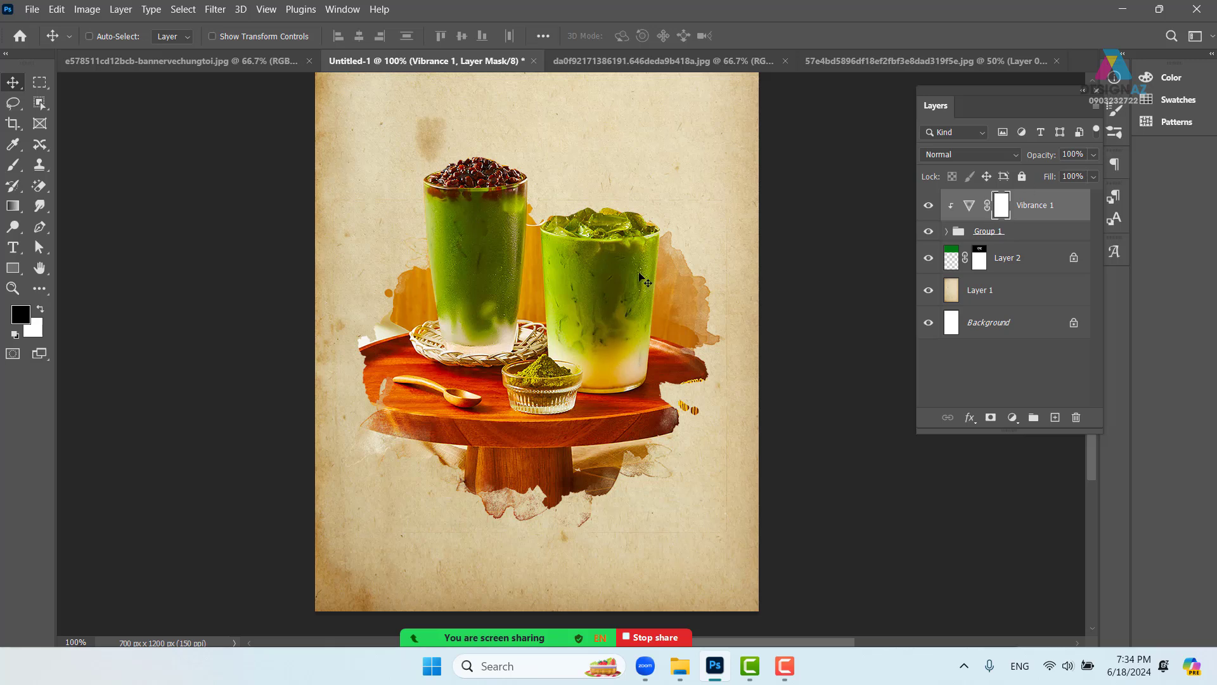
key("ctrl+i")
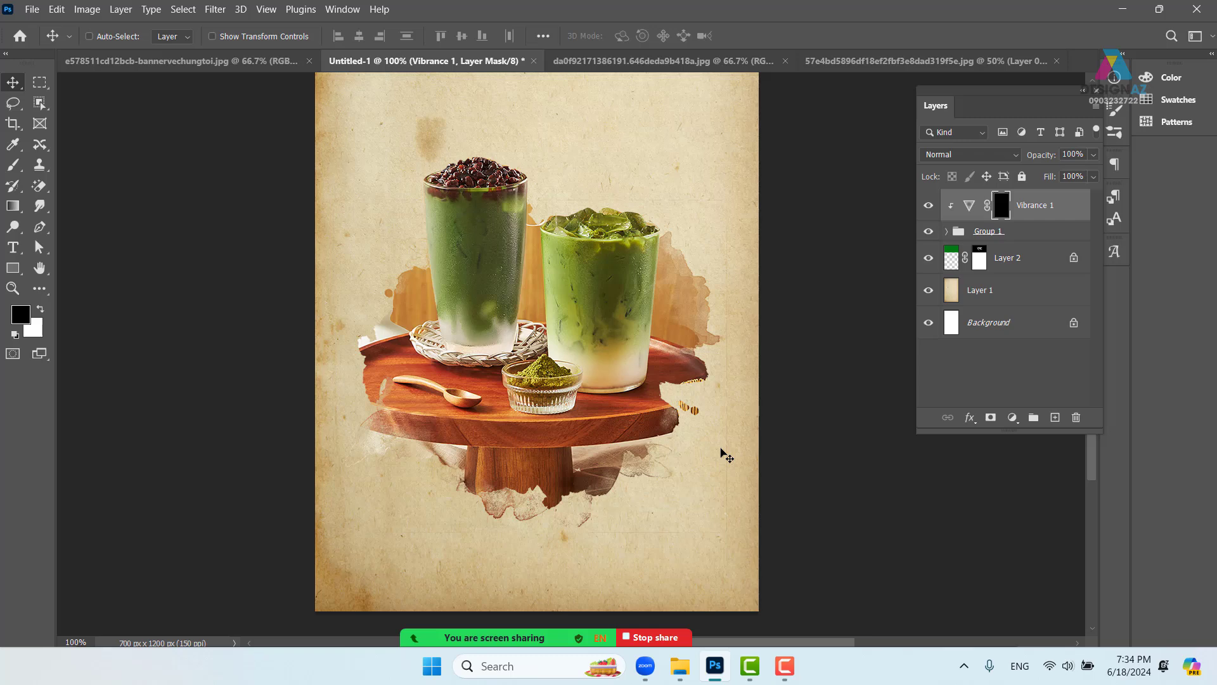
- Switch to the Brush tool and choose the 480 px splatter-style brush preset
key("b")
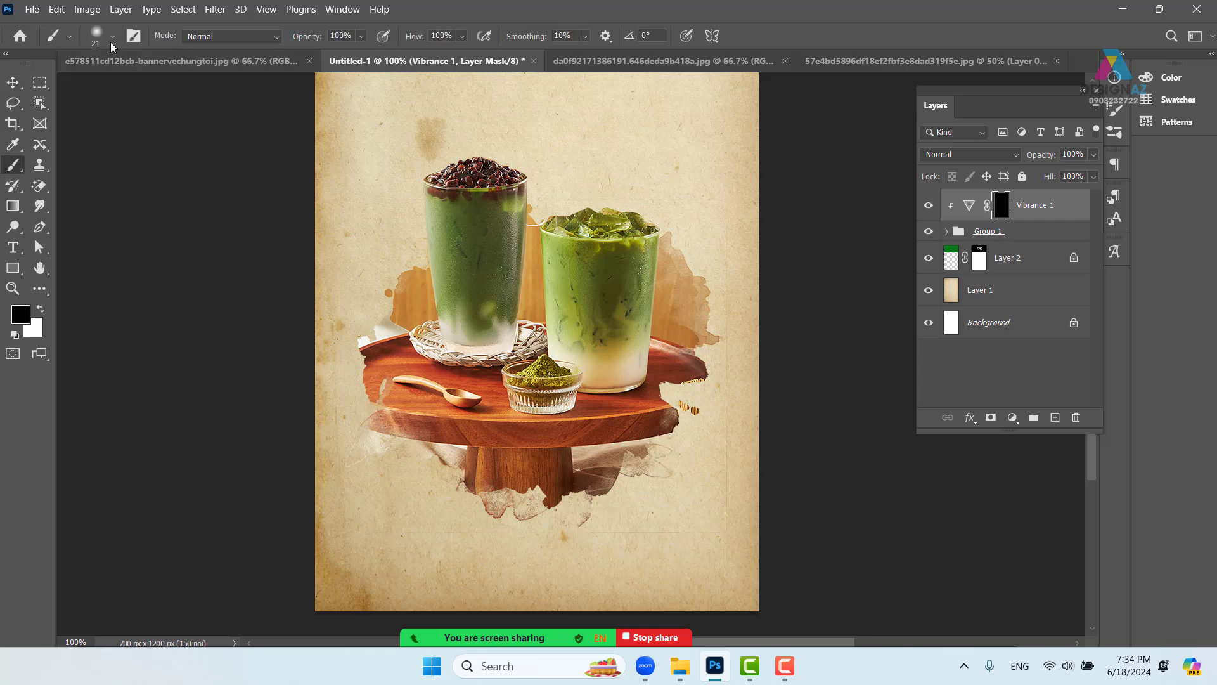
left_click(112, 36)
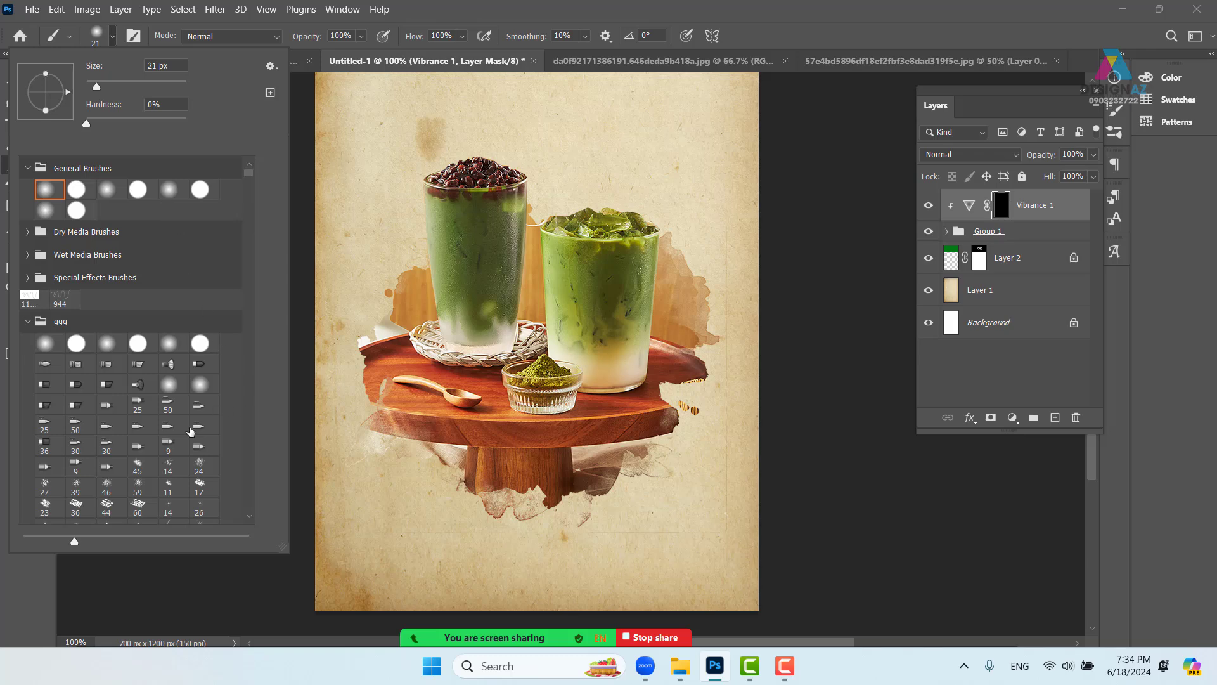
scroll(194, 441, "down", 1)
scroll(194, 441, "down", 10)
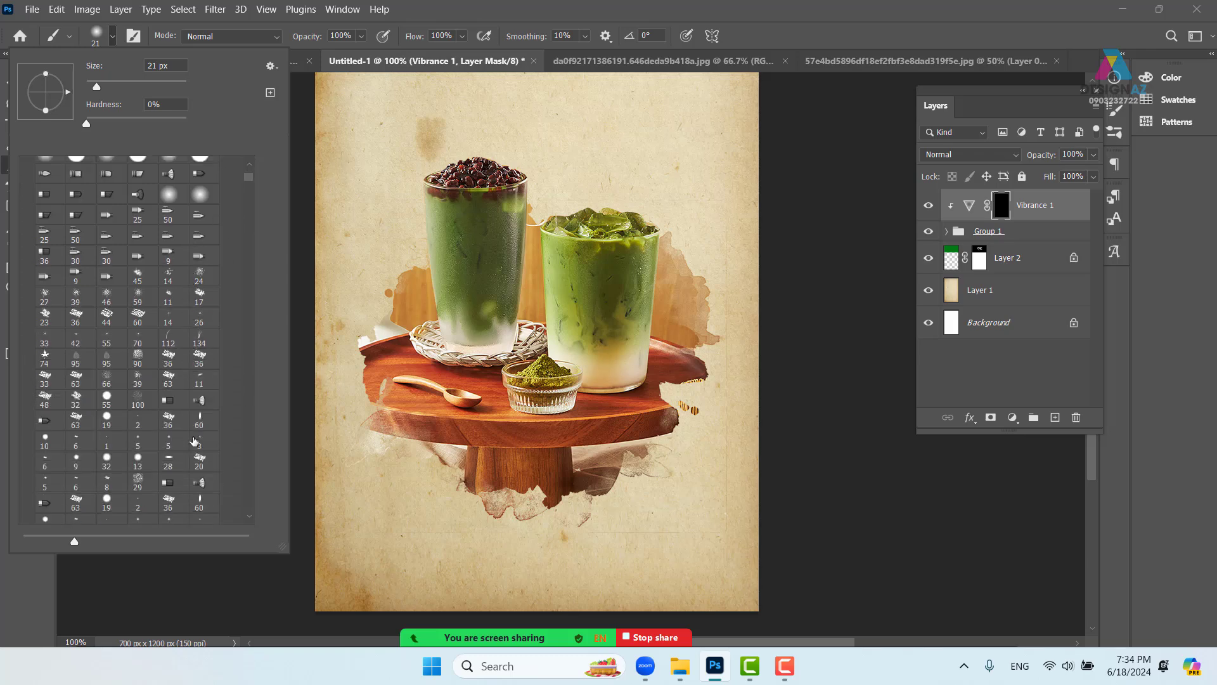
scroll(194, 441, "down", 6)
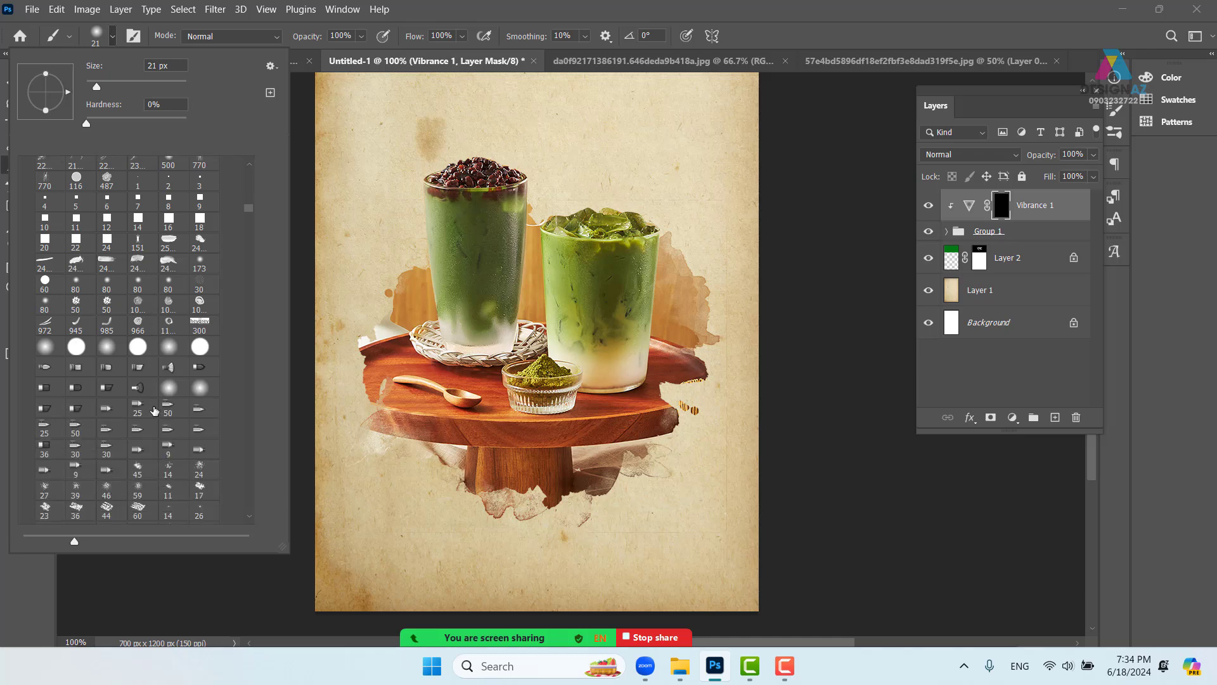
scroll(155, 411, "down", 5)
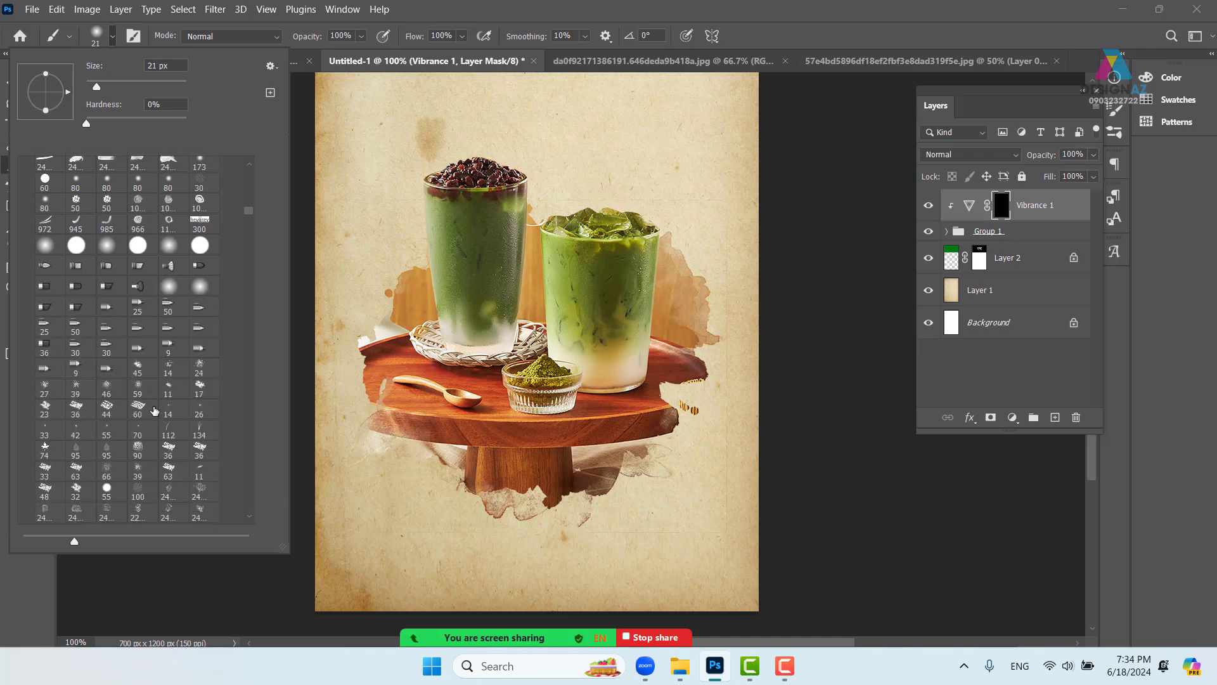
scroll(155, 411, "down", 6)
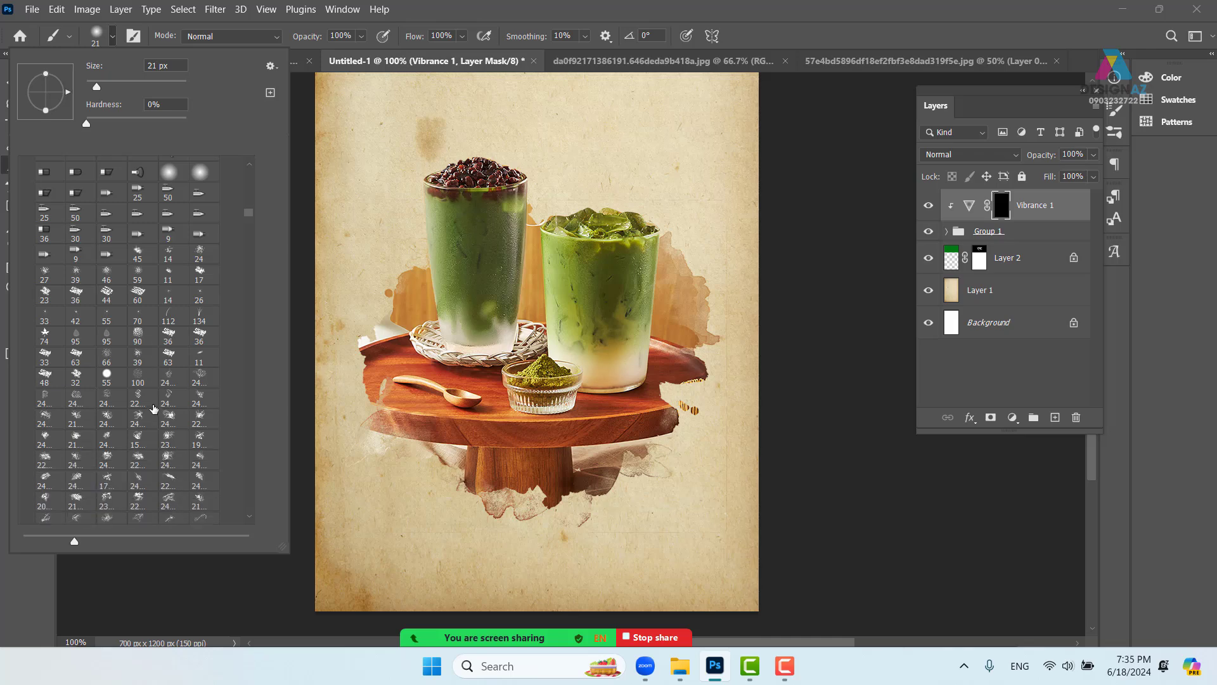
scroll(155, 411, "down", 3)
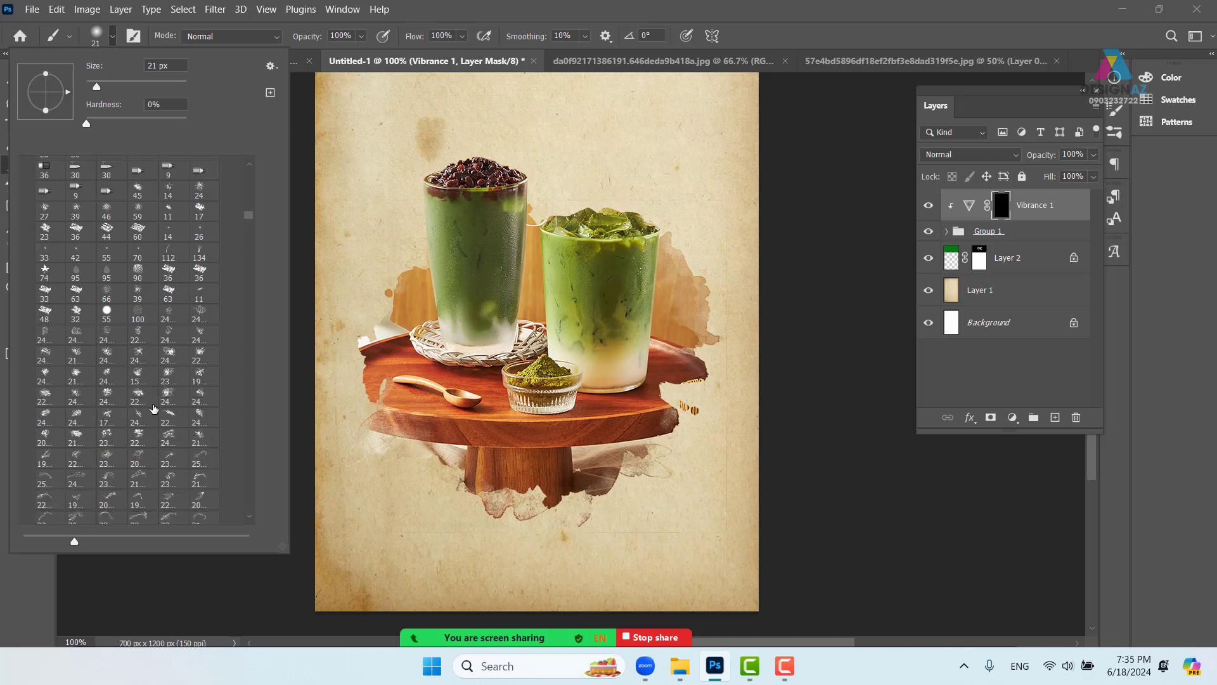
scroll(155, 411, "down", 4)
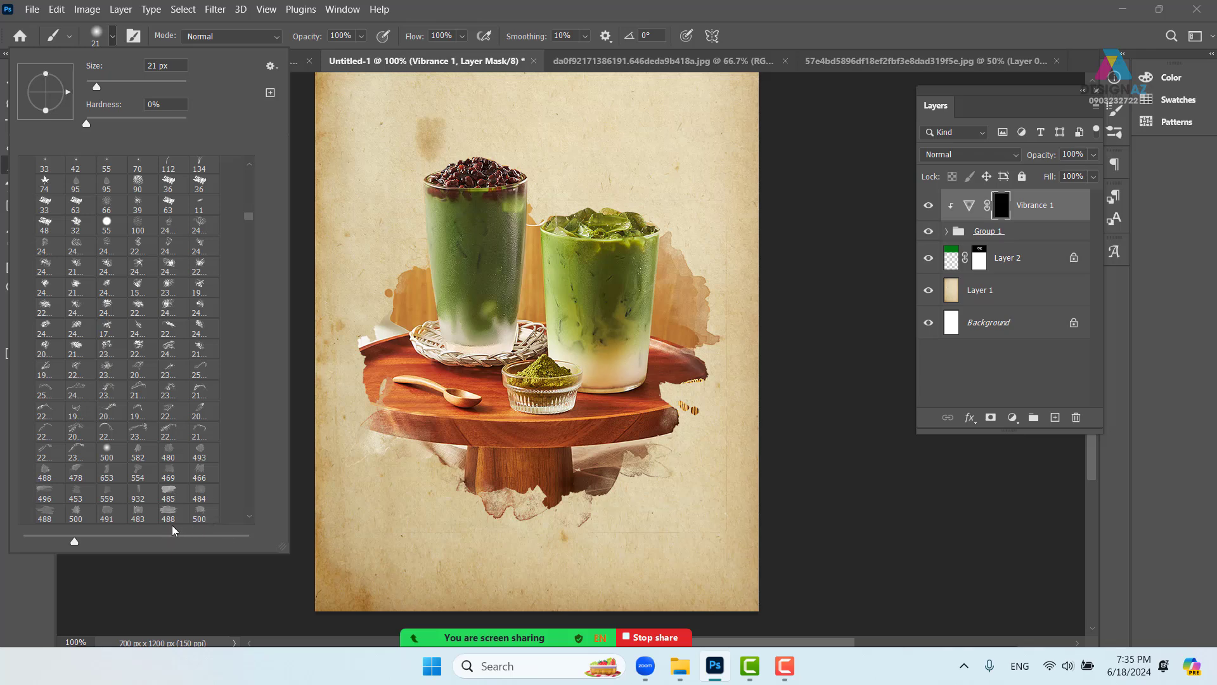
left_click(168, 450)
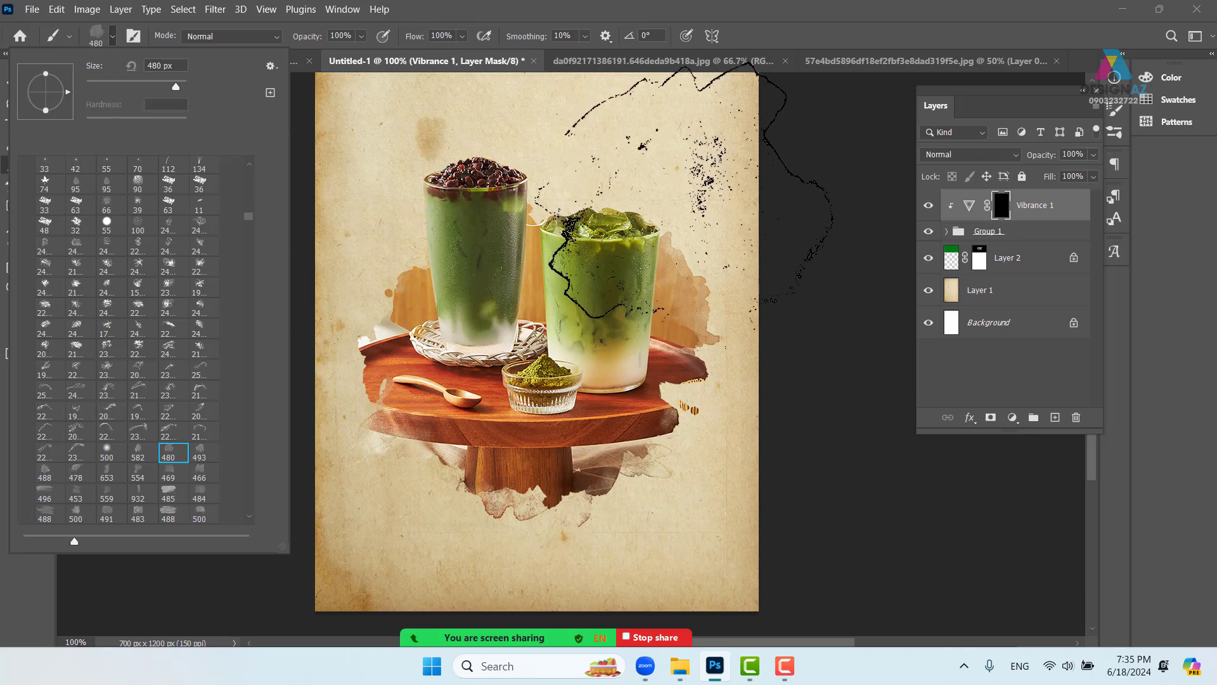
left_click(859, 22)
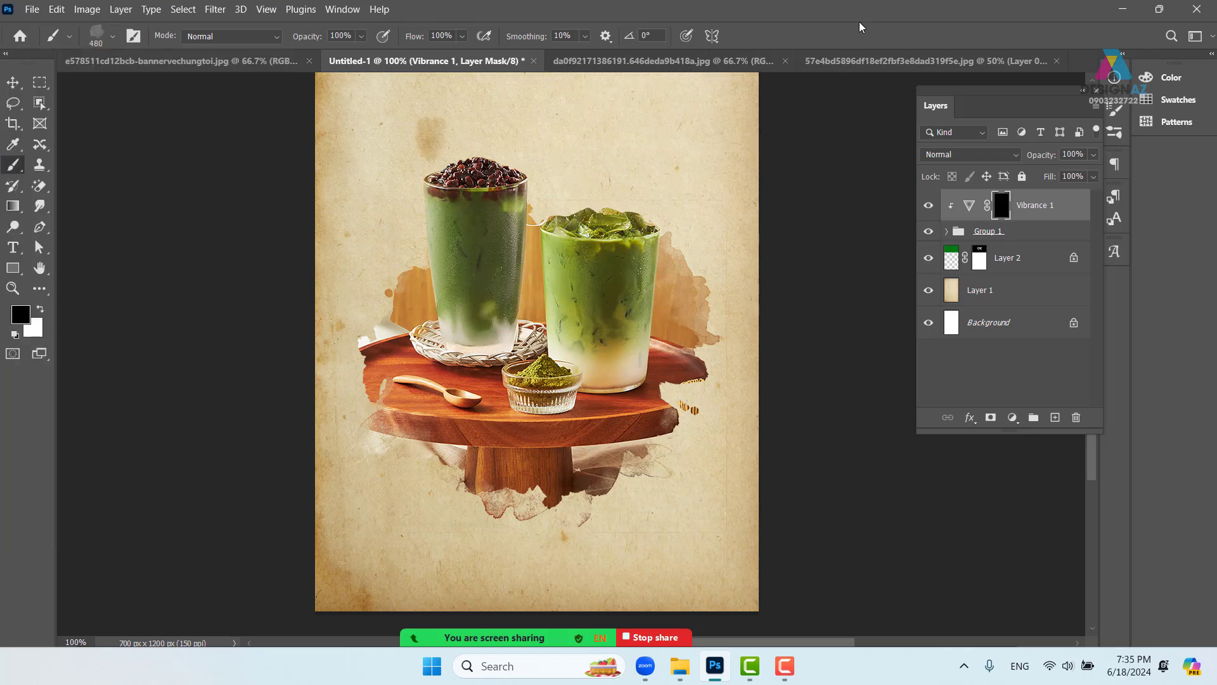
- Set the foreground to white and invert the Vibrance 1 mask, then refill it with black
left_click(21, 315)
type("ffffff")
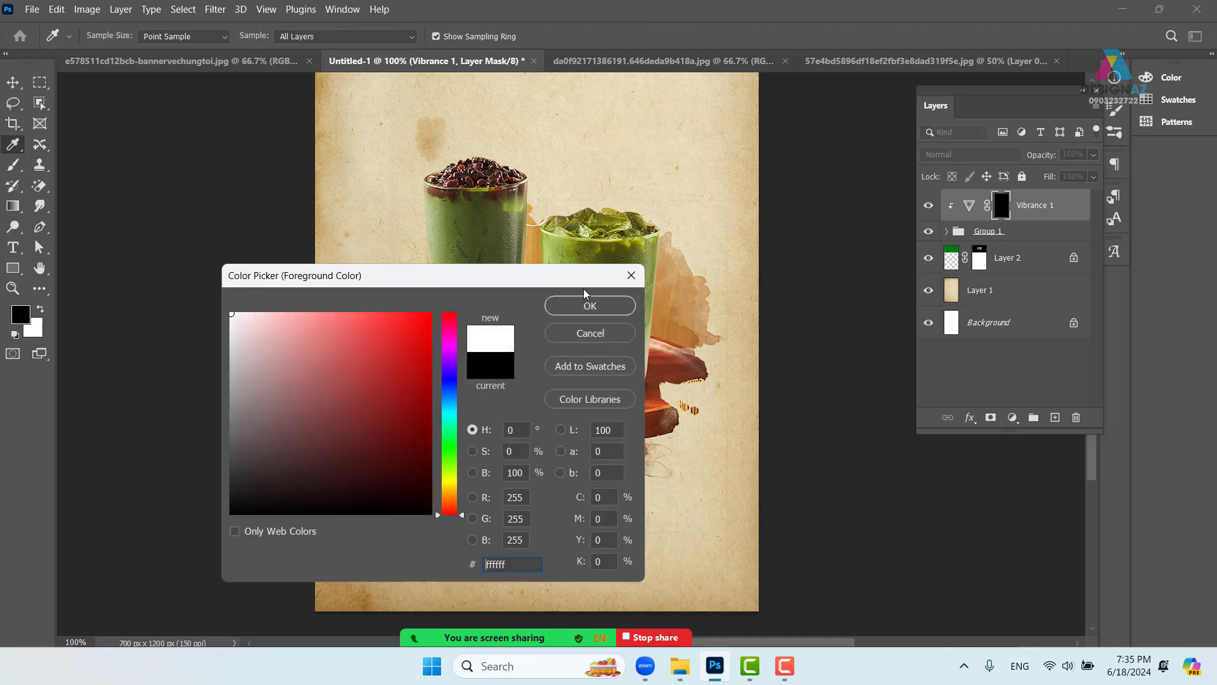
left_click(587, 305)
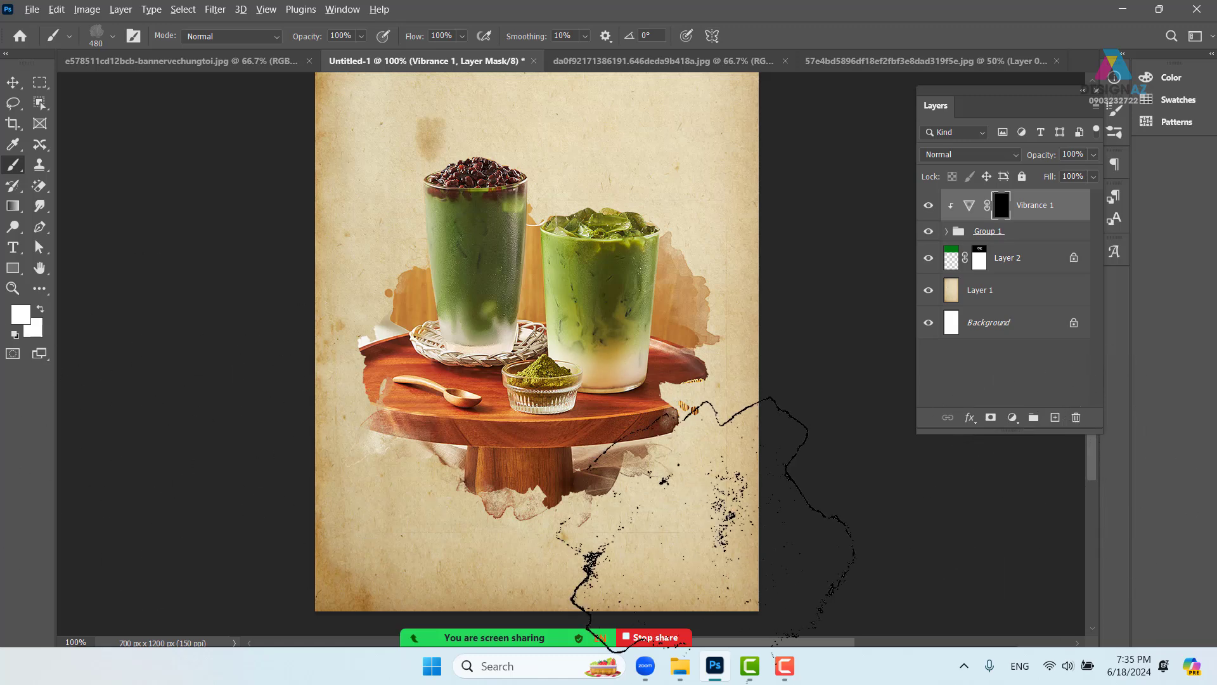
key("ctrl+i")
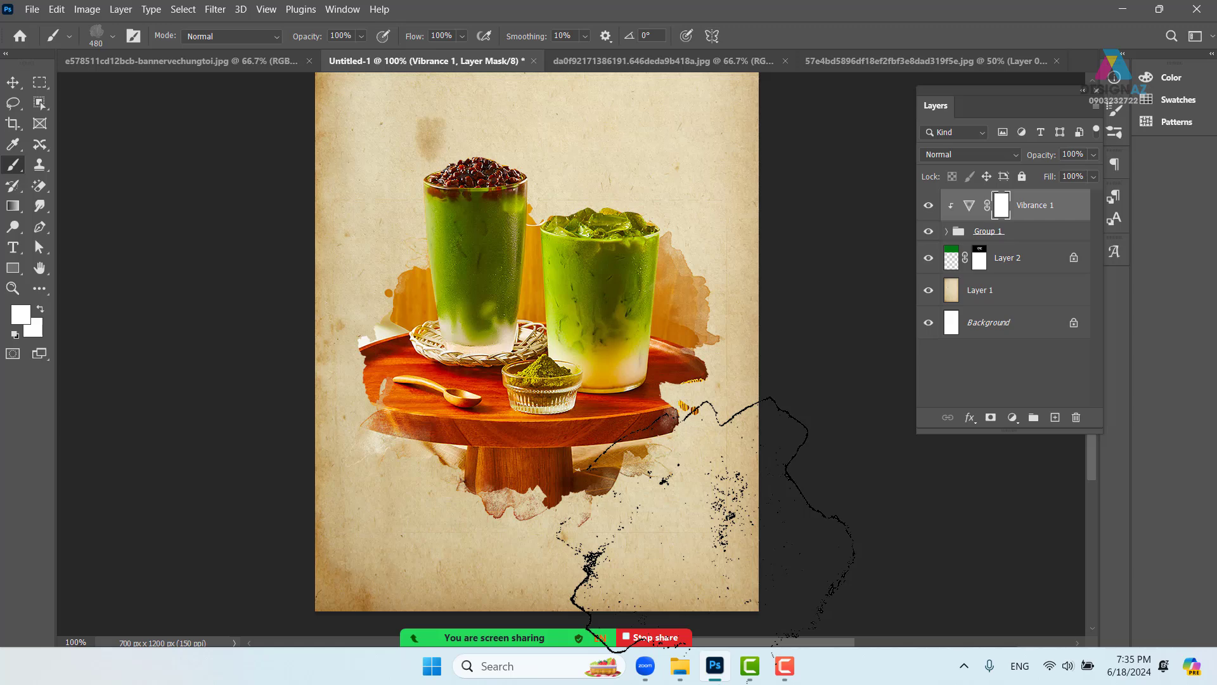
left_click(20, 313)
left_click_drag(299, 368, 202, 520)
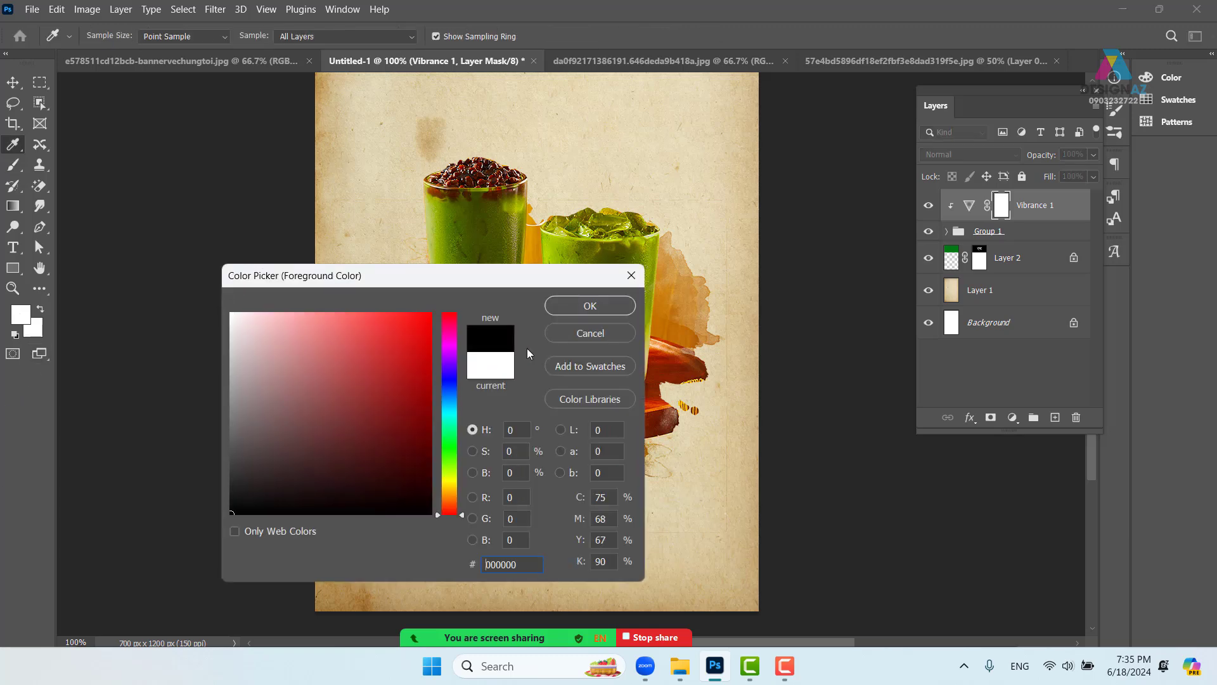
left_click(590, 306)
key("b")
key("alt+Delete")
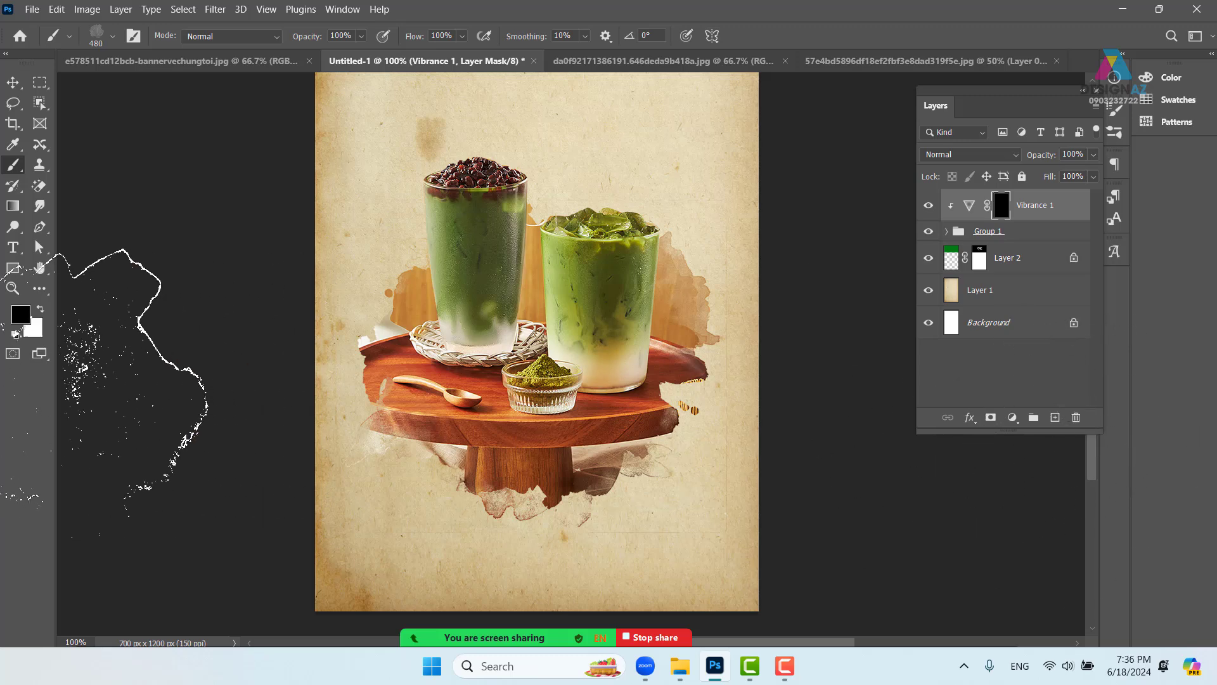
- Set the foreground to white and paint the vibrance boost over the drinks and nearby backdrop
left_click(21, 314)
type("ffffff")
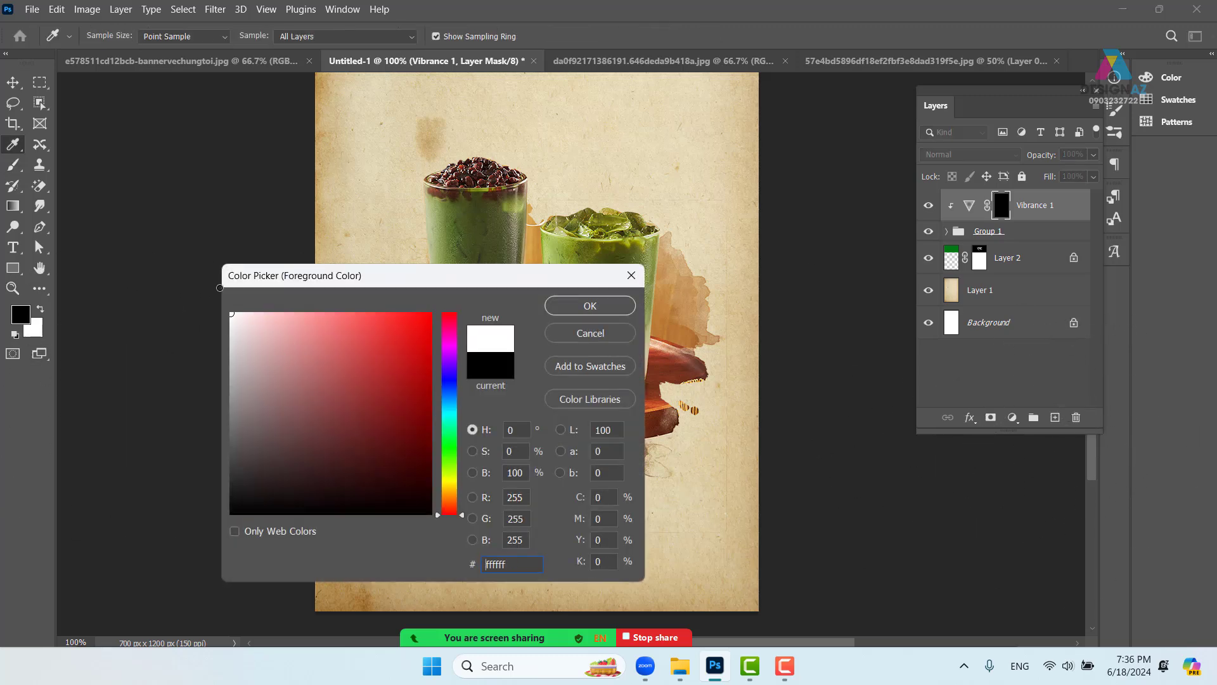
left_click(563, 311)
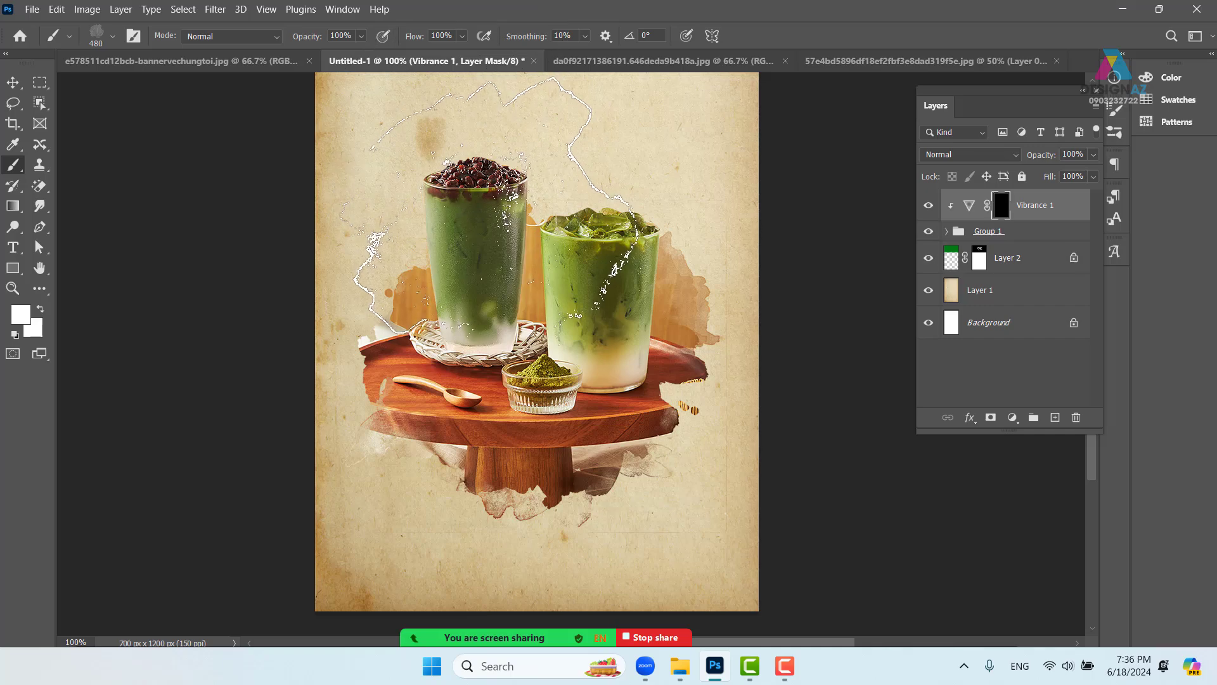
left_click(492, 218)
left_click(538, 223)
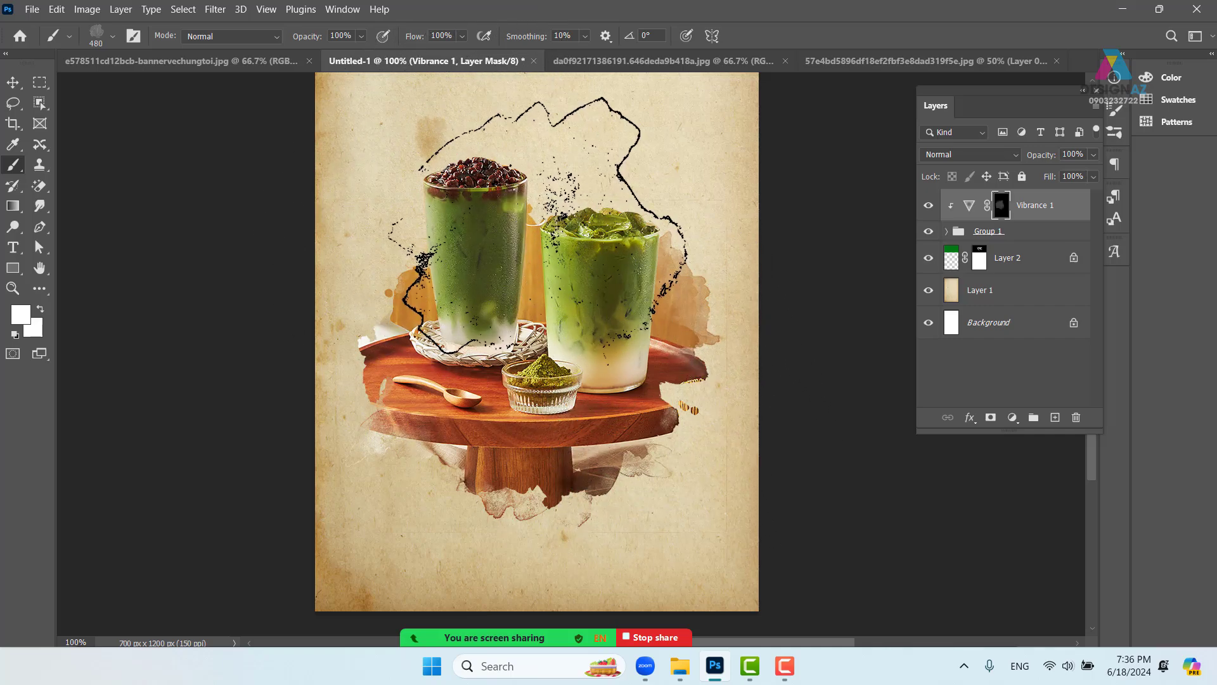
left_click(494, 218)
mouse_move(605, 241)
left_mouse_down()
mouse_move(480, 176)
mouse_move(570, 202)
mouse_move(498, 182)
left_mouse_up()
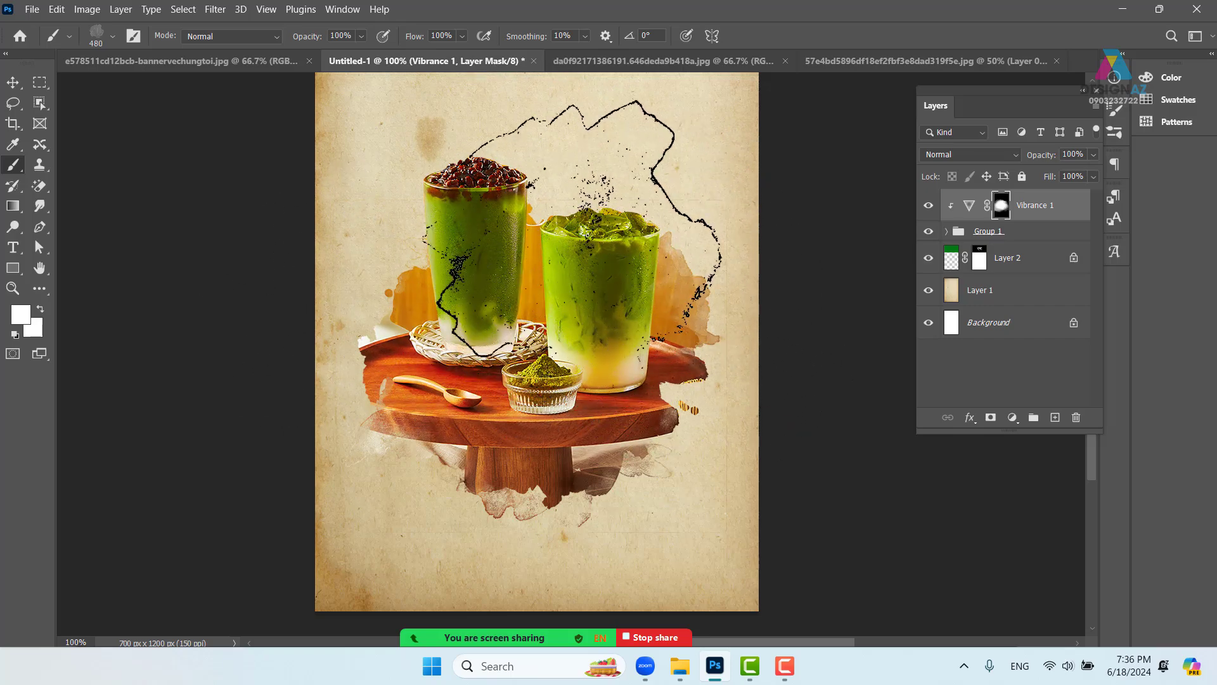
- Toggle Vibrance 1 repeatedly to compare, then zoom in to inspect the drinks and back out
left_click(928, 205)
left_click(929, 205)
left_click(929, 206)
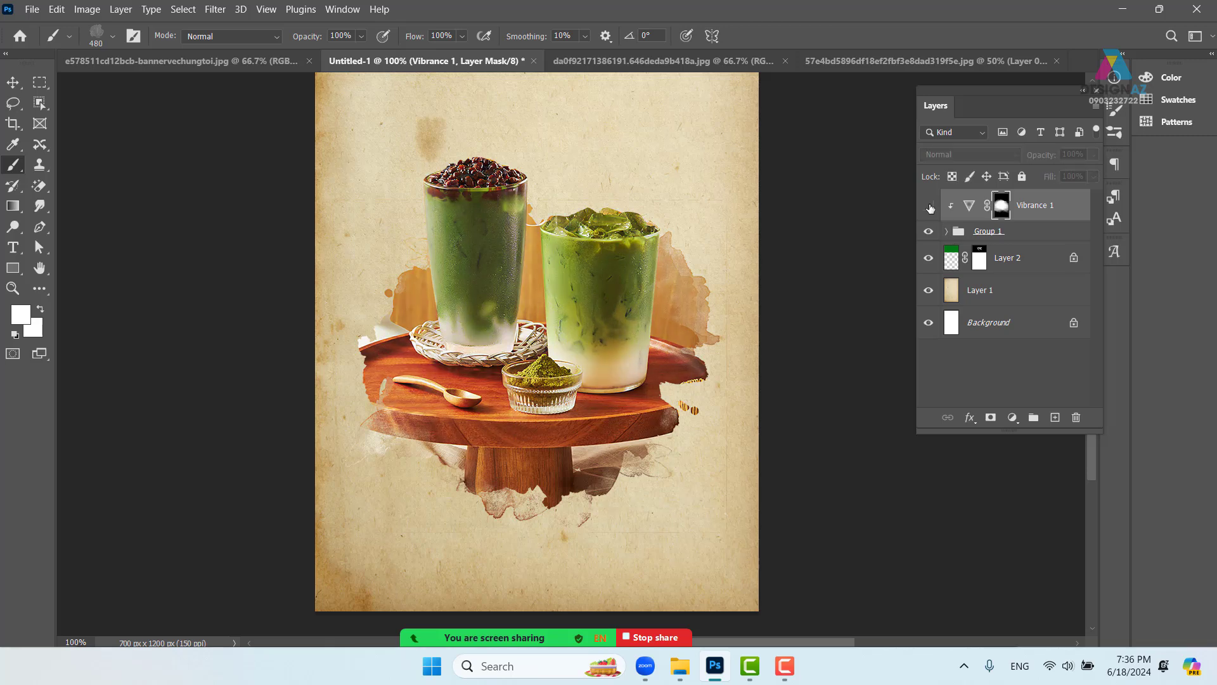
left_click(929, 206)
left_click(929, 206)
left_click(929, 206)
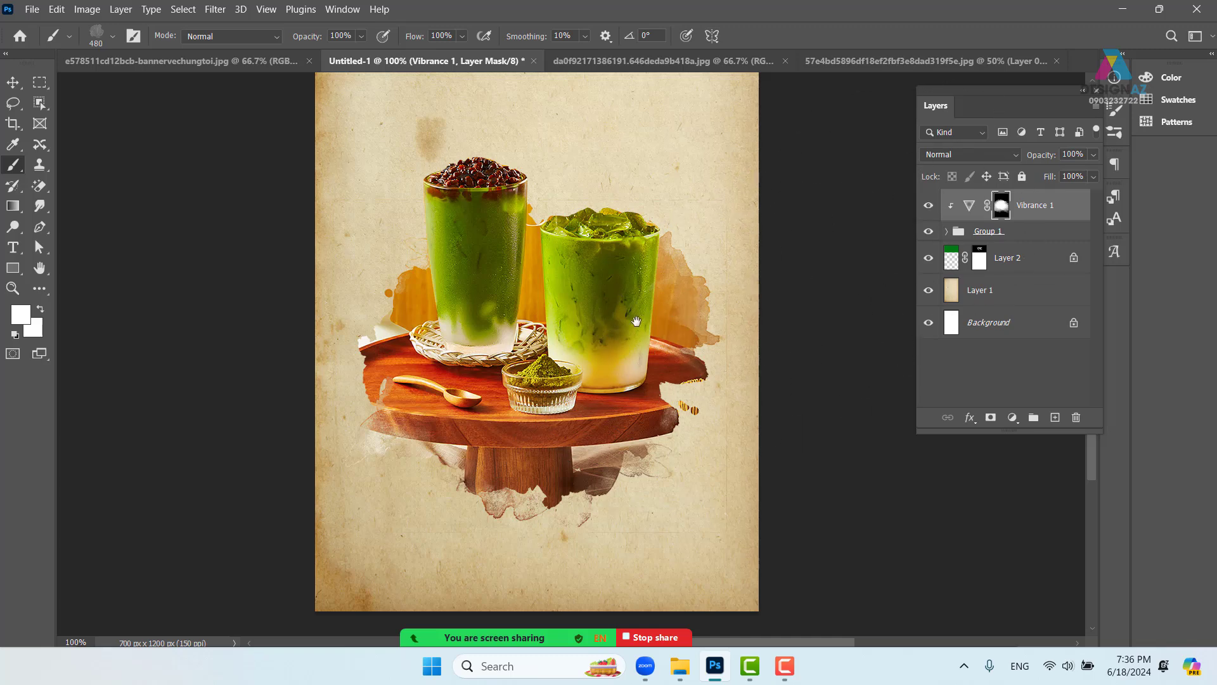
left_click_drag(582, 271, 591, 341)
key("ctrl+plus")
left_click(13, 83)
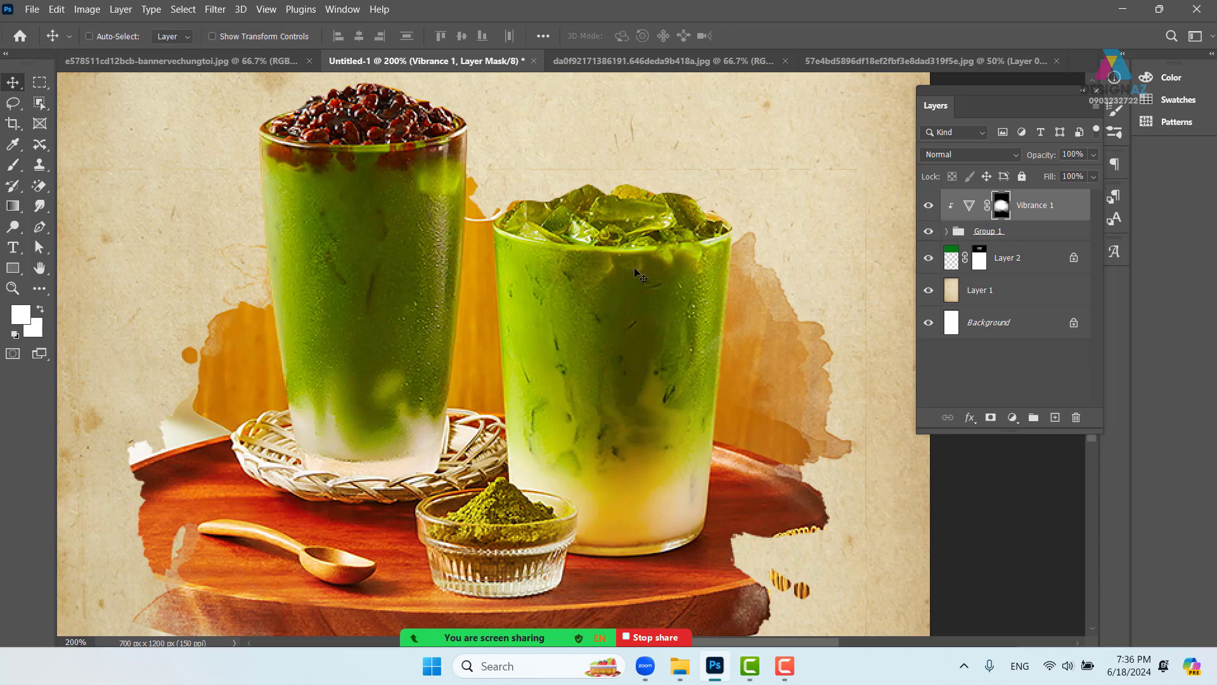
key("ctrl+minus")
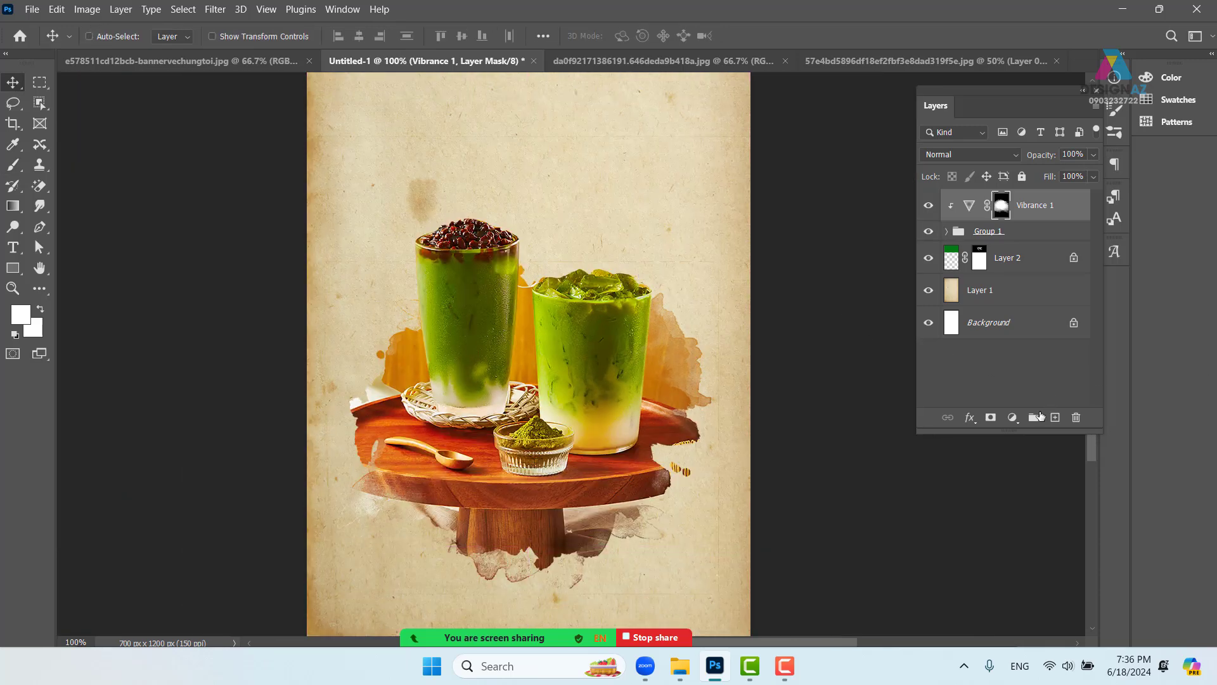
- Add a Levels 1 adjustment layer in Screen mode, clipped to Vibrance 1, and compare the result
left_click(1014, 418)
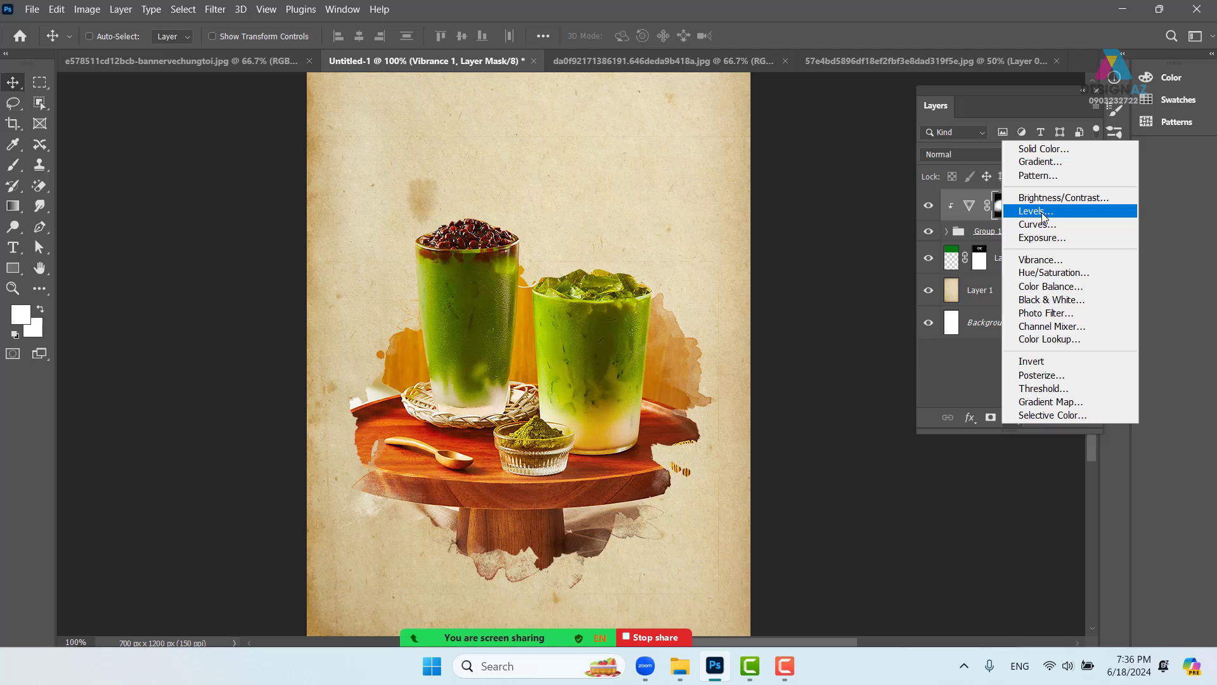
left_click(1043, 215)
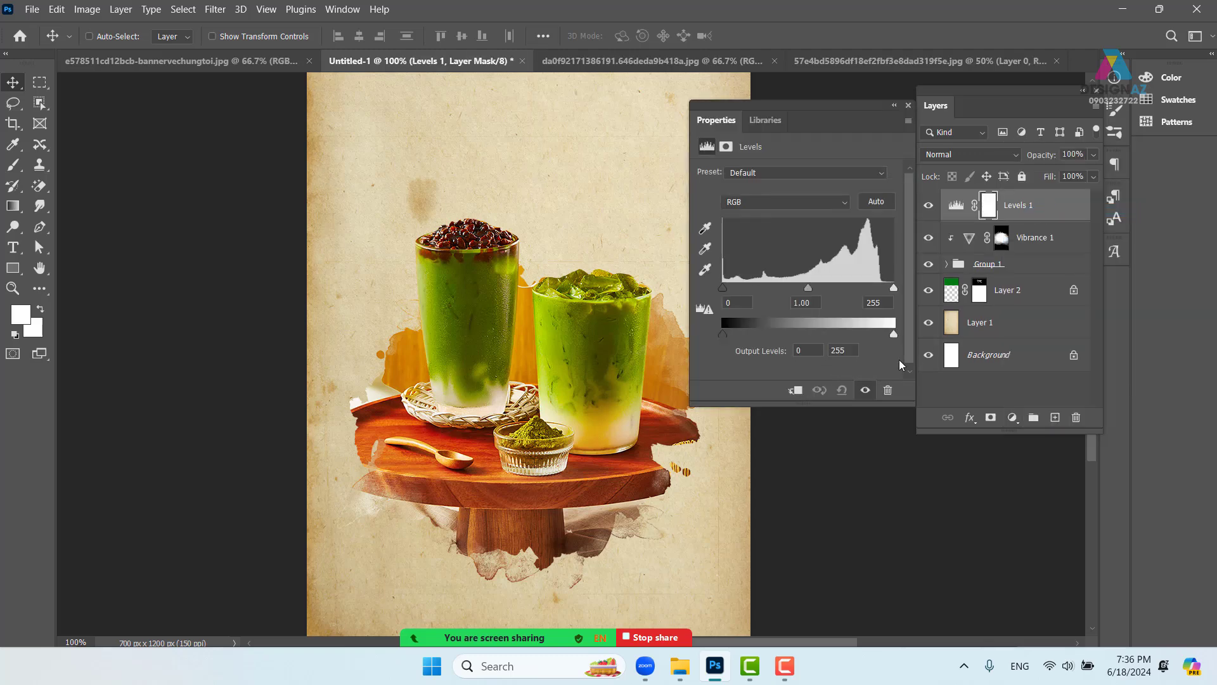
left_click(908, 105)
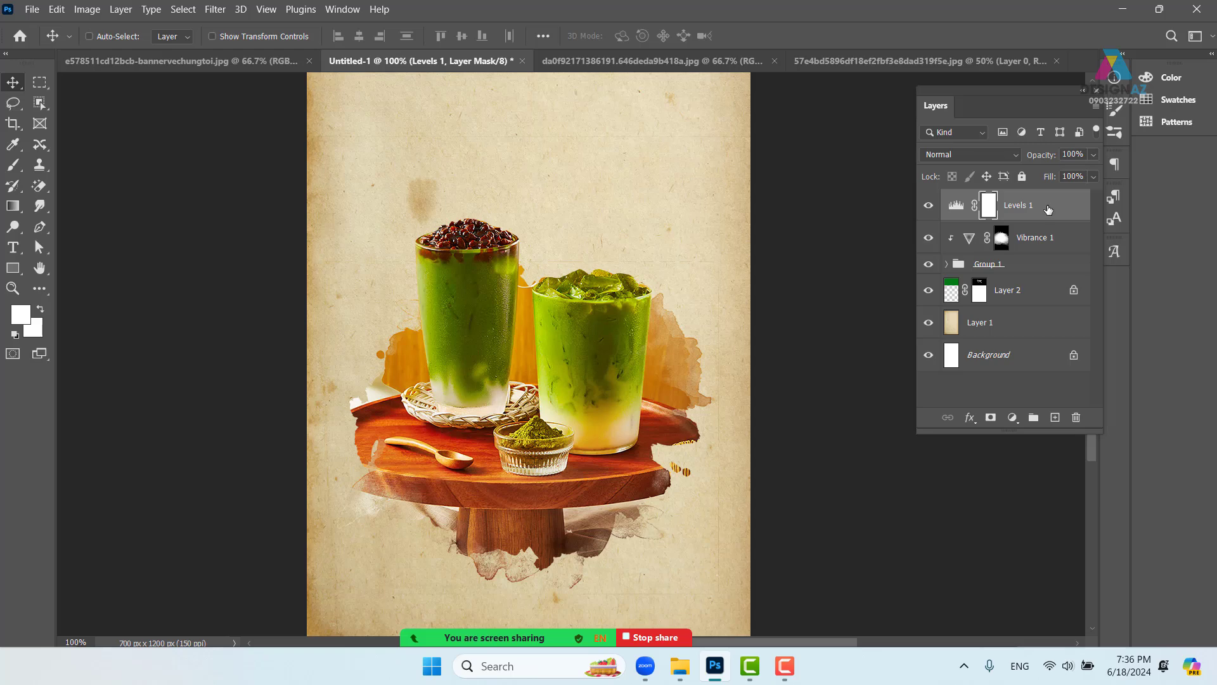
left_click(980, 151)
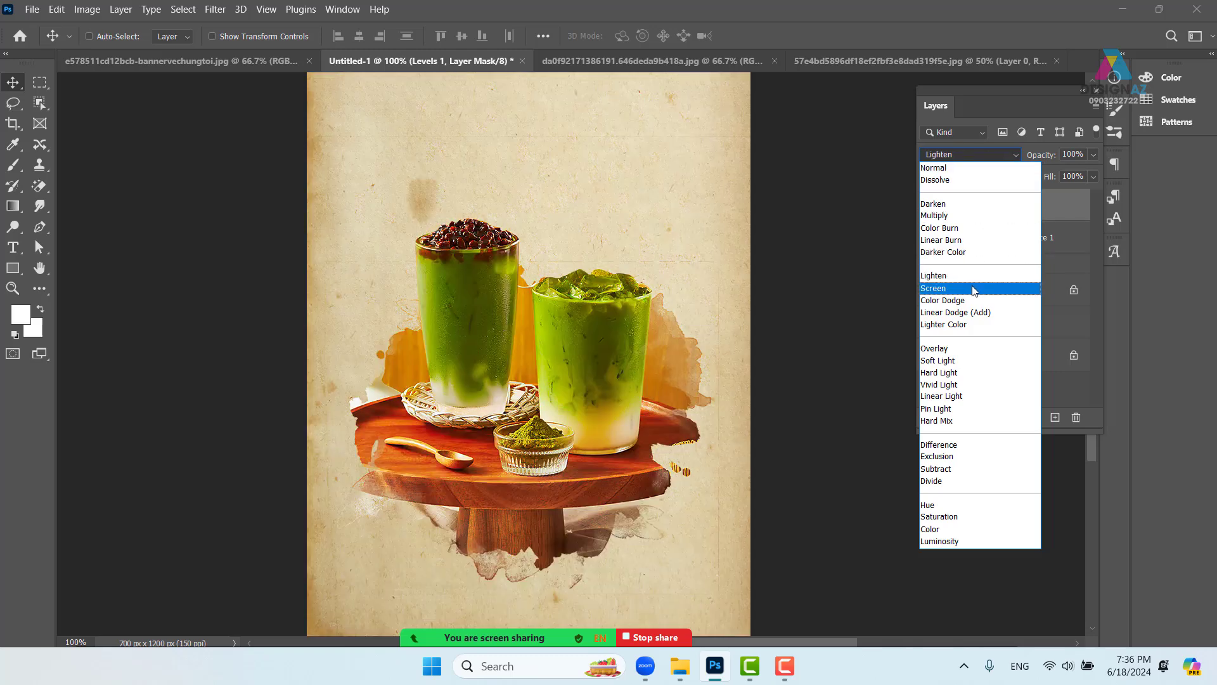
left_click(971, 288)
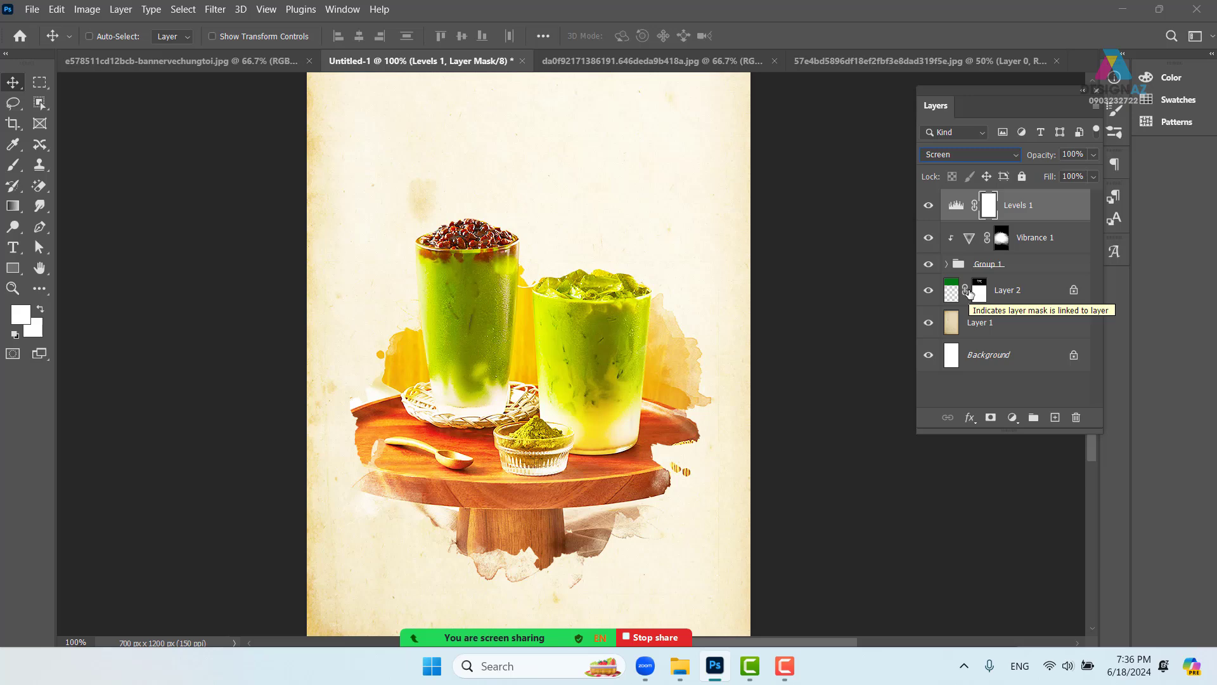
left_click(956, 207)
double_click(959, 209)
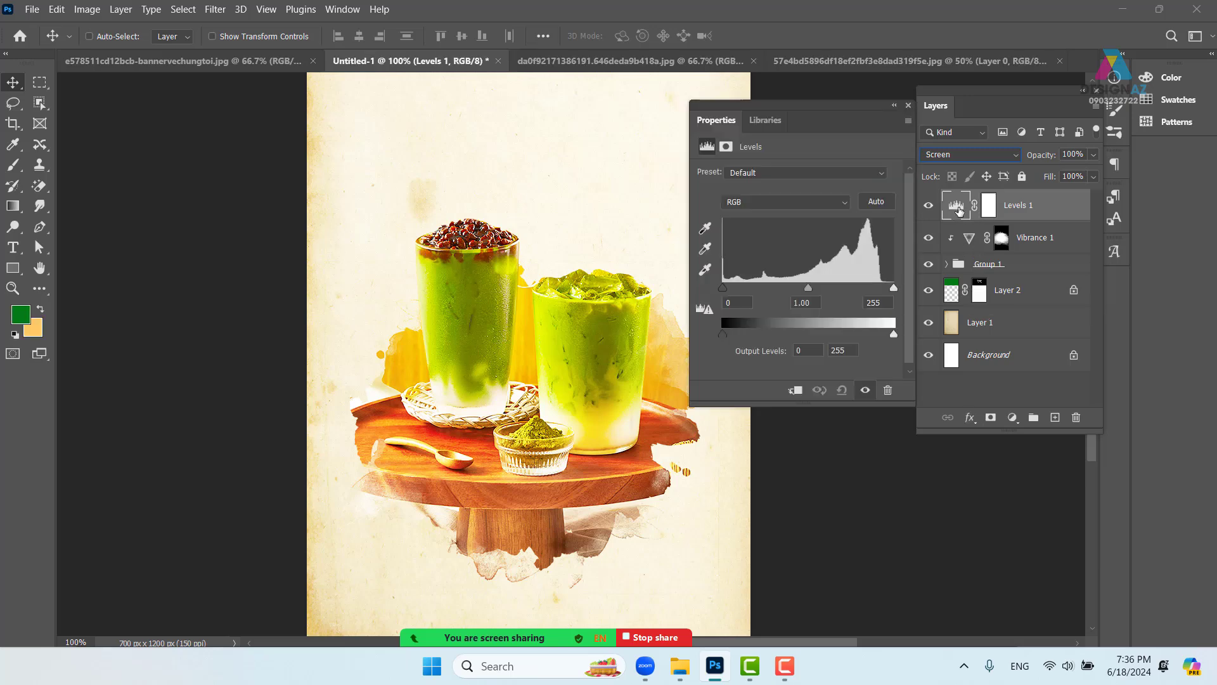
left_click(797, 392)
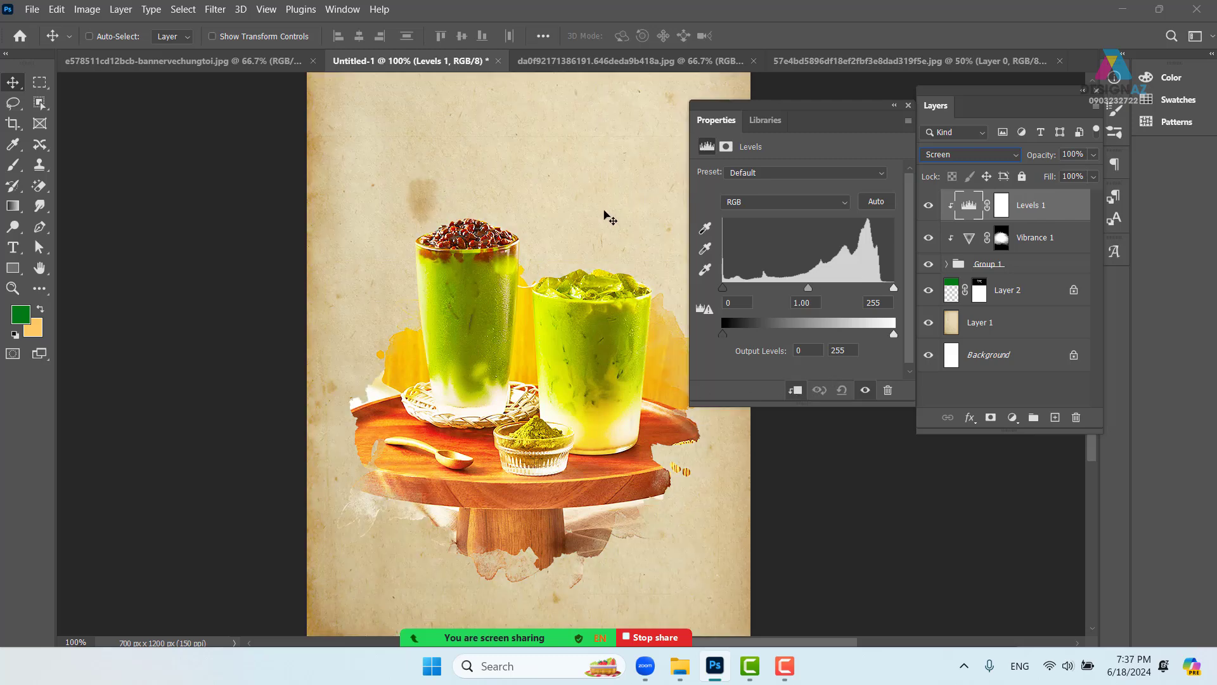
left_click(910, 105)
left_click(929, 206)
left_click(931, 206)
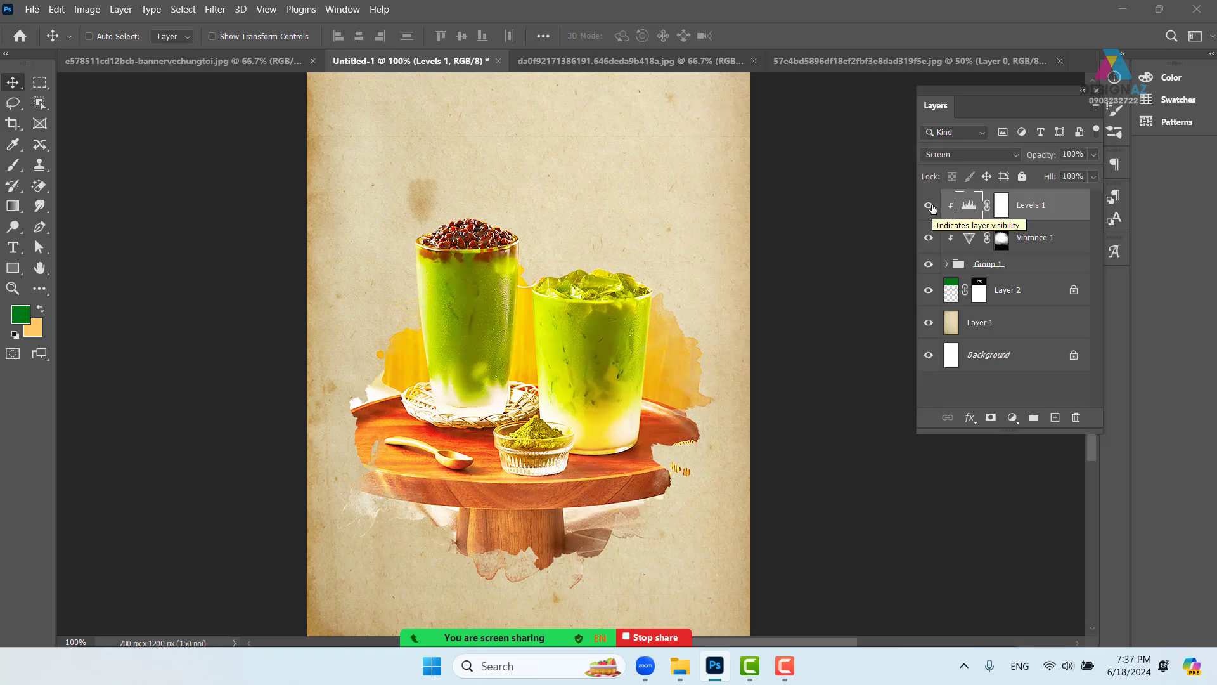
- Set Levels 1's Blend If Current Layer range to a split 162/223 to 255 cutoff
right_click(1061, 209)
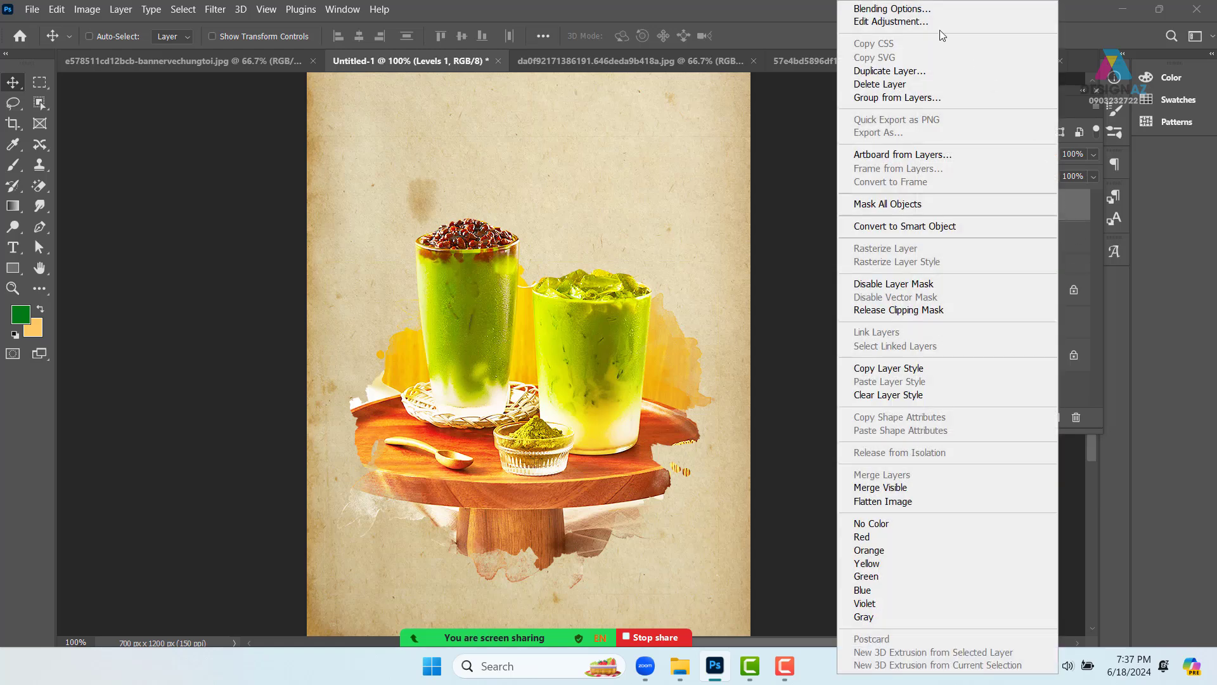
left_click(930, 10)
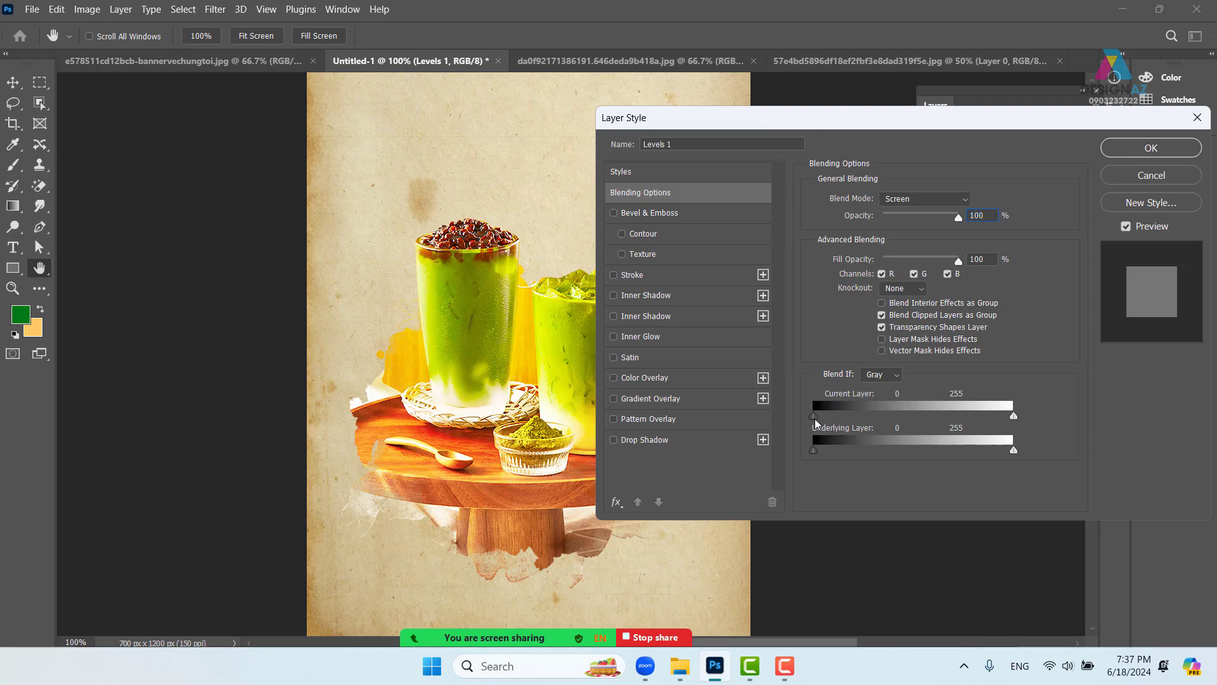
left_click_drag(817, 419, 875, 416)
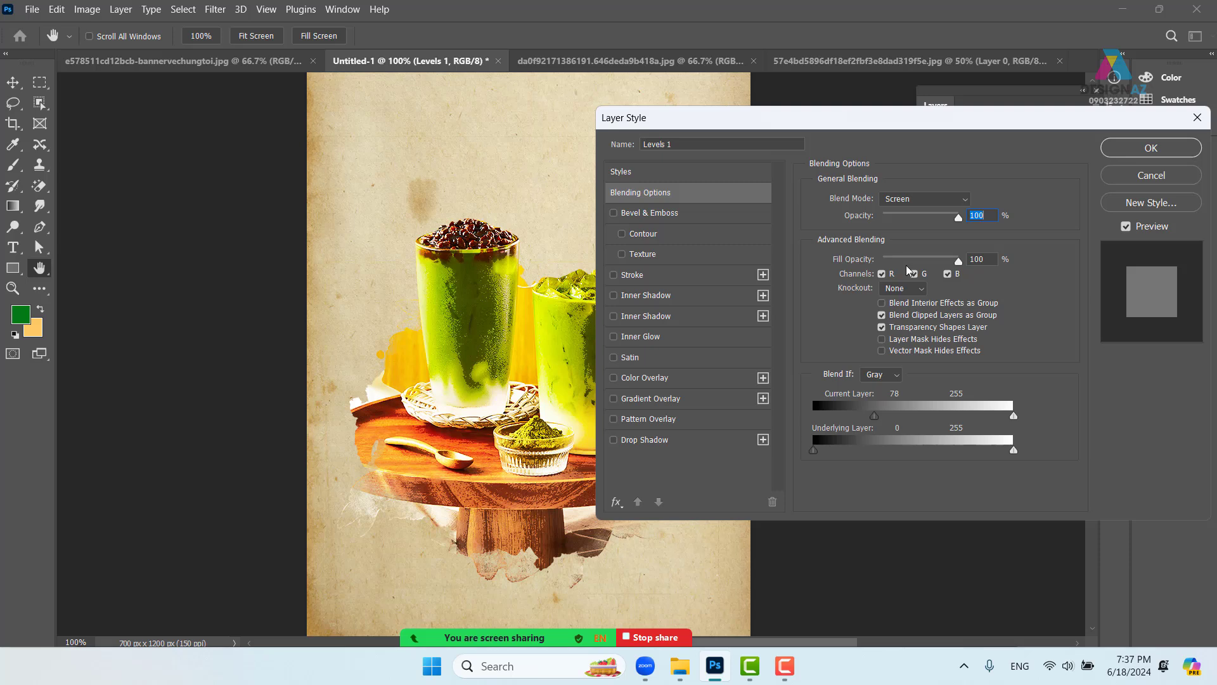
left_click_drag(898, 123, 924, 50)
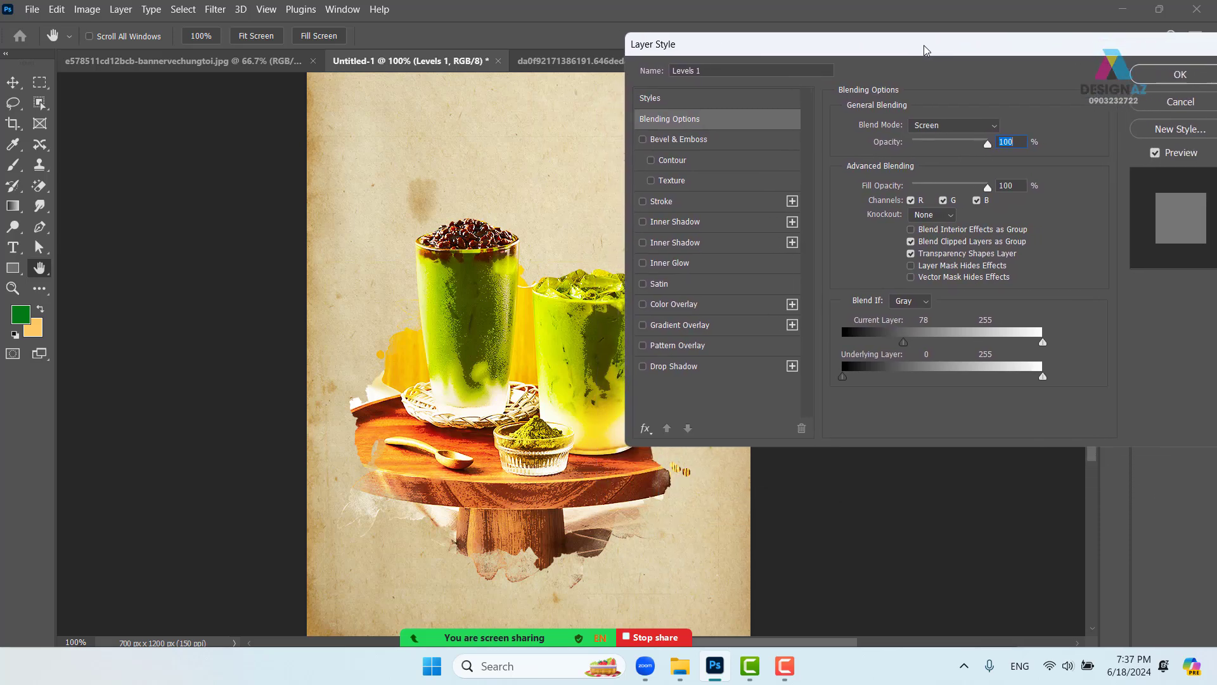
left_click_drag(905, 342, 1020, 339)
key("alt")
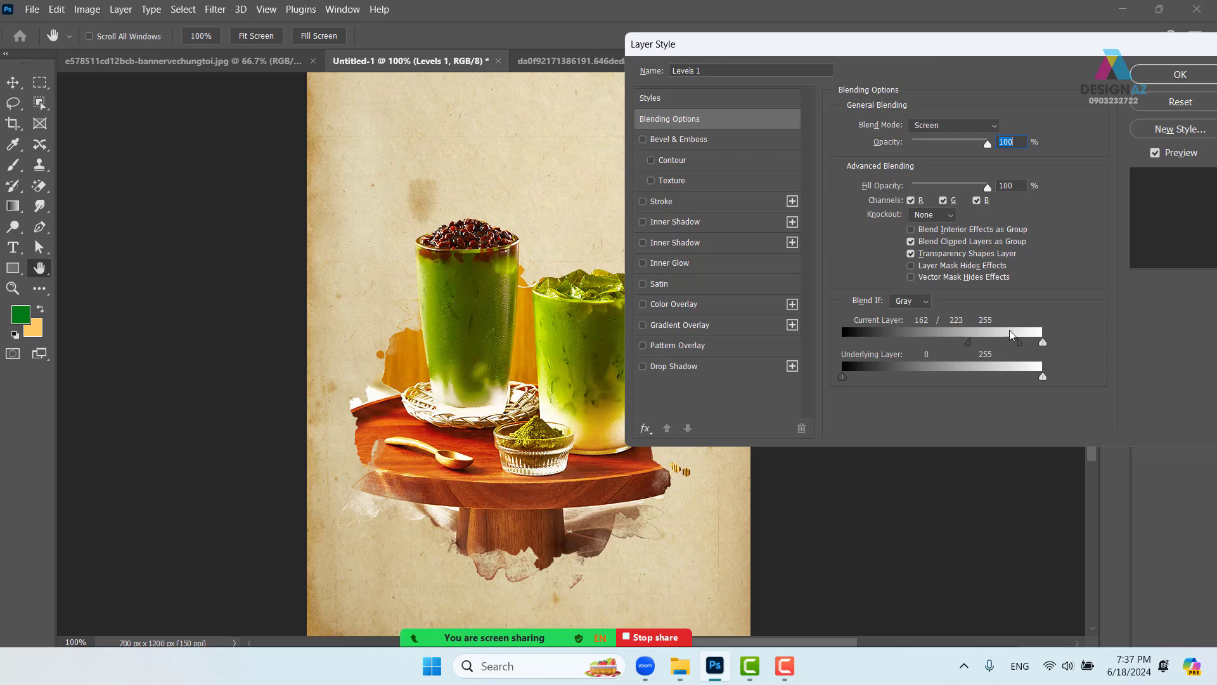
left_click_drag(977, 51, 232, 147)
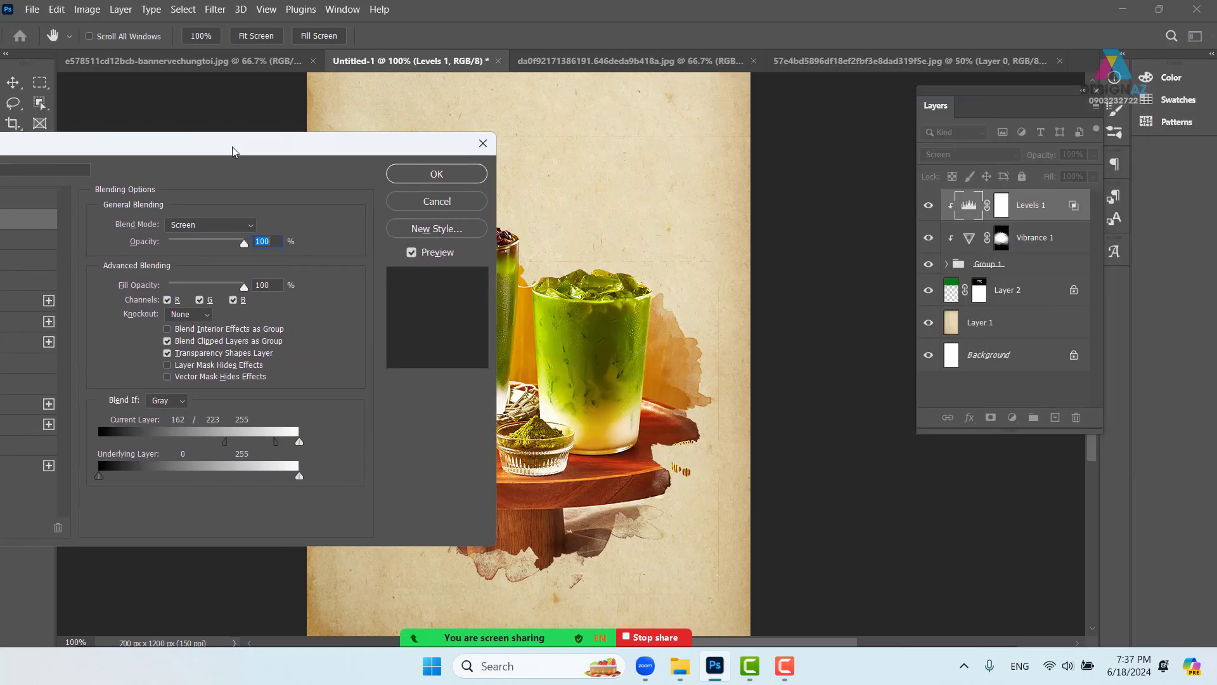
left_click(471, 174)
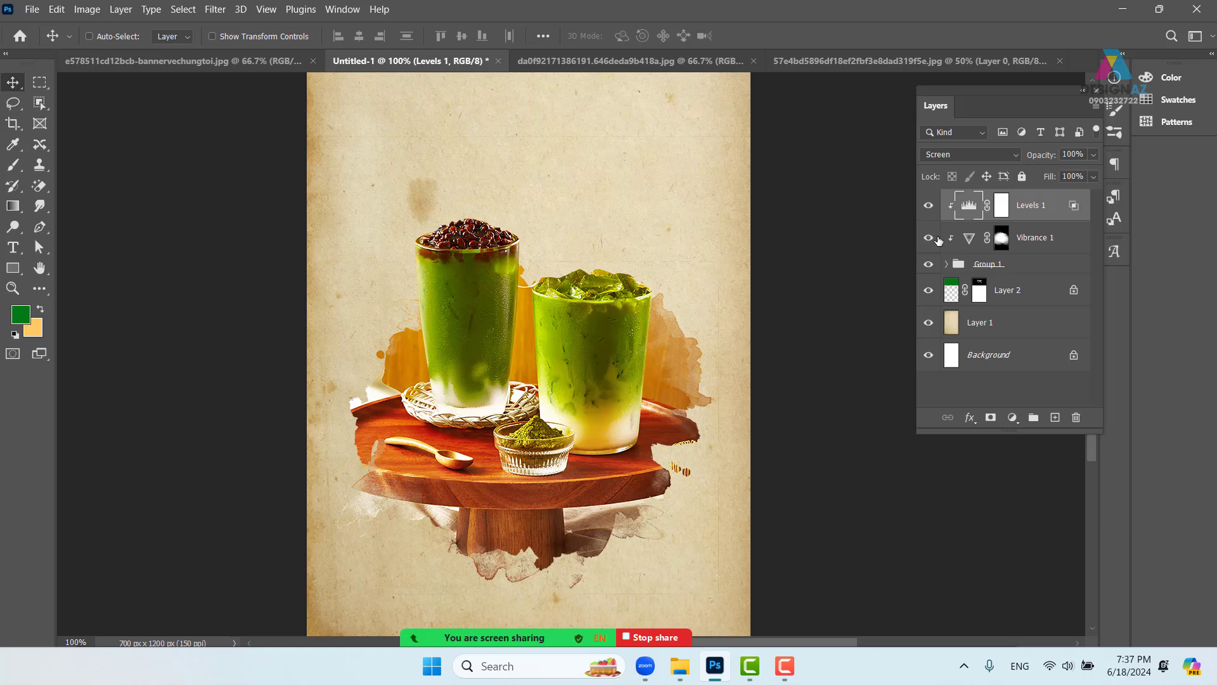
- Toggle Levels 1 on and off to compare, then select its layer mask
left_click(928, 206)
left_click(928, 206)
left_click(928, 206)
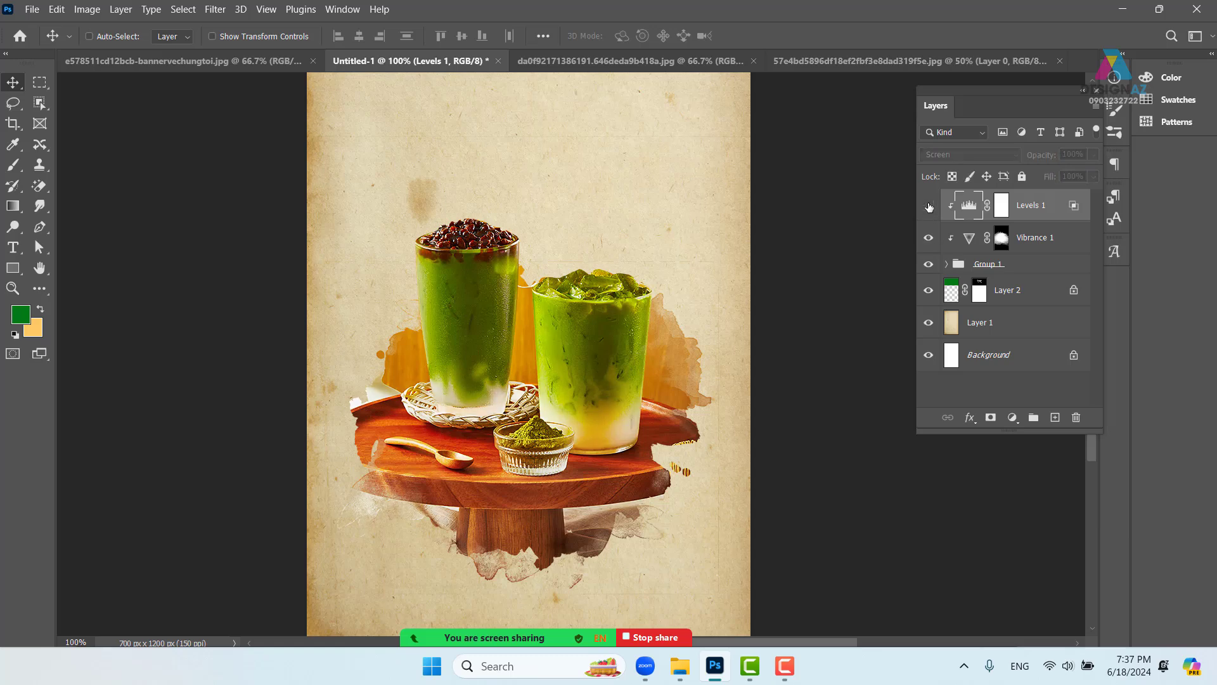
left_click(929, 206)
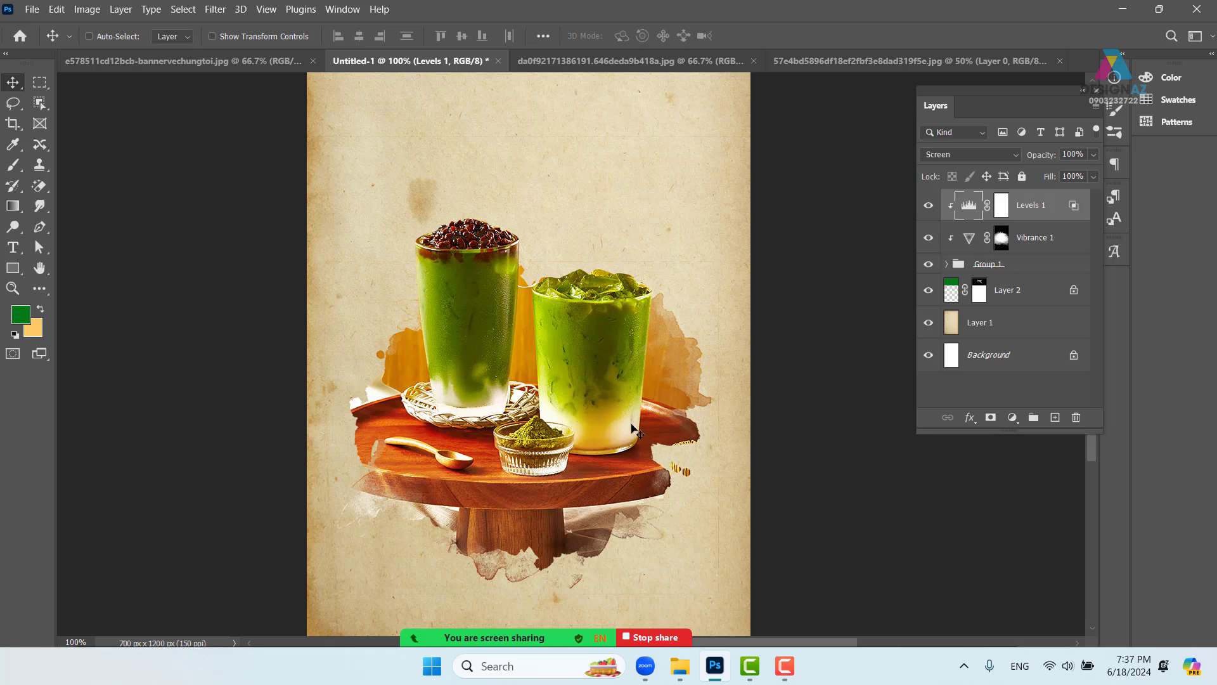
left_click(1003, 208)
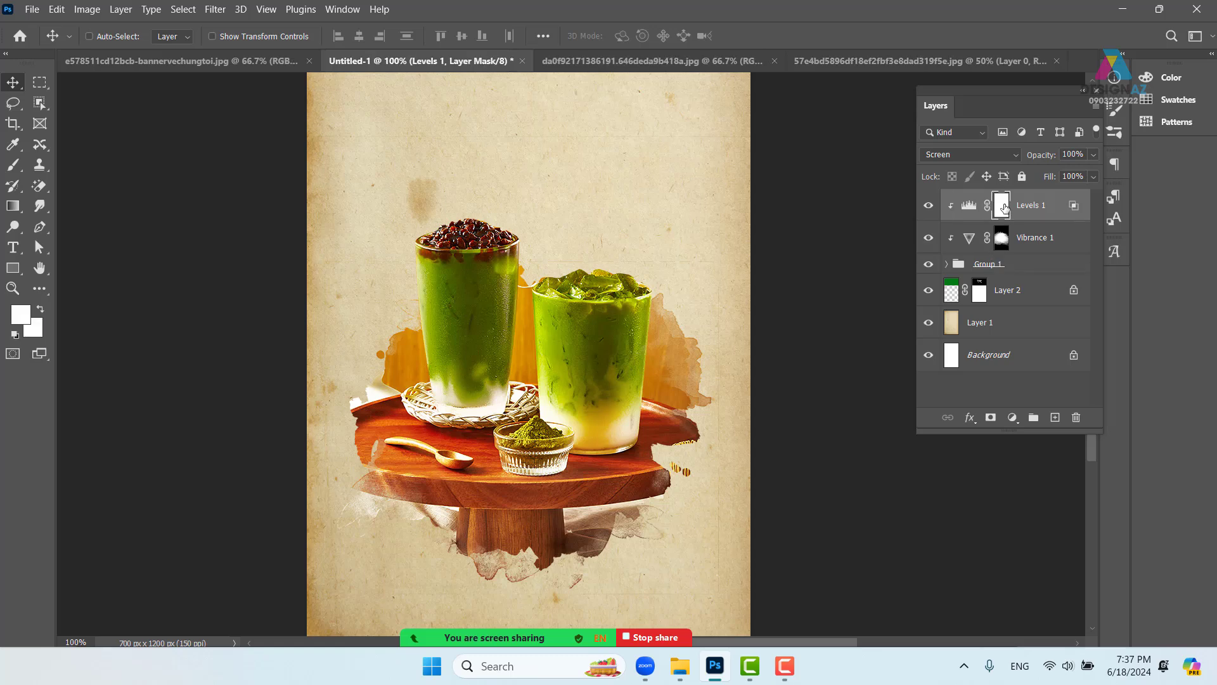
- Invert the Levels 1 mask to black and set a soft round brush at 83 px, 50% opacity
key("ctrl+i")
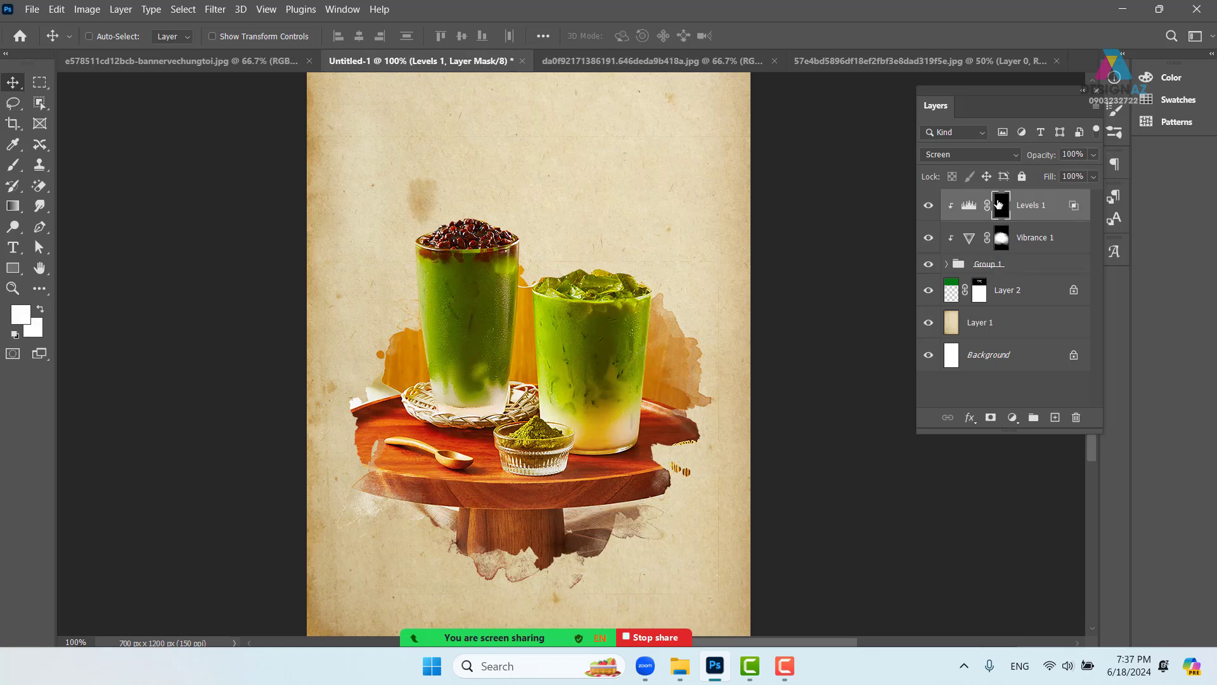
key("b")
right_click(144, 181)
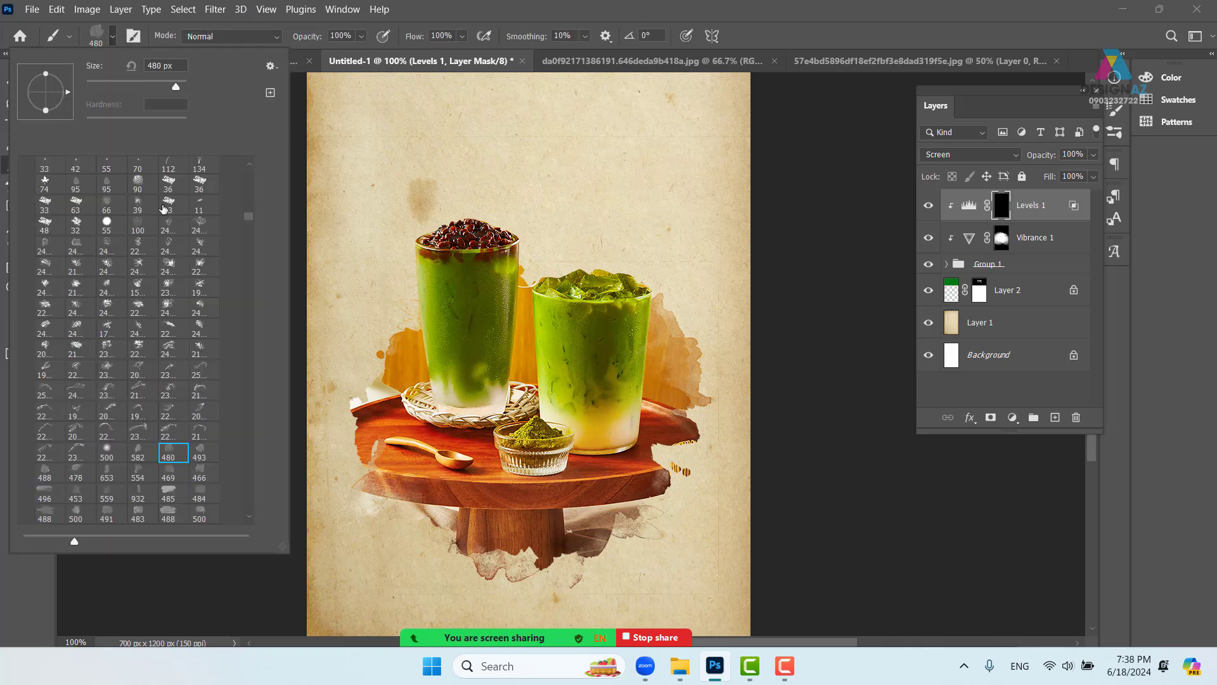
scroll(249, 215, "up", 2)
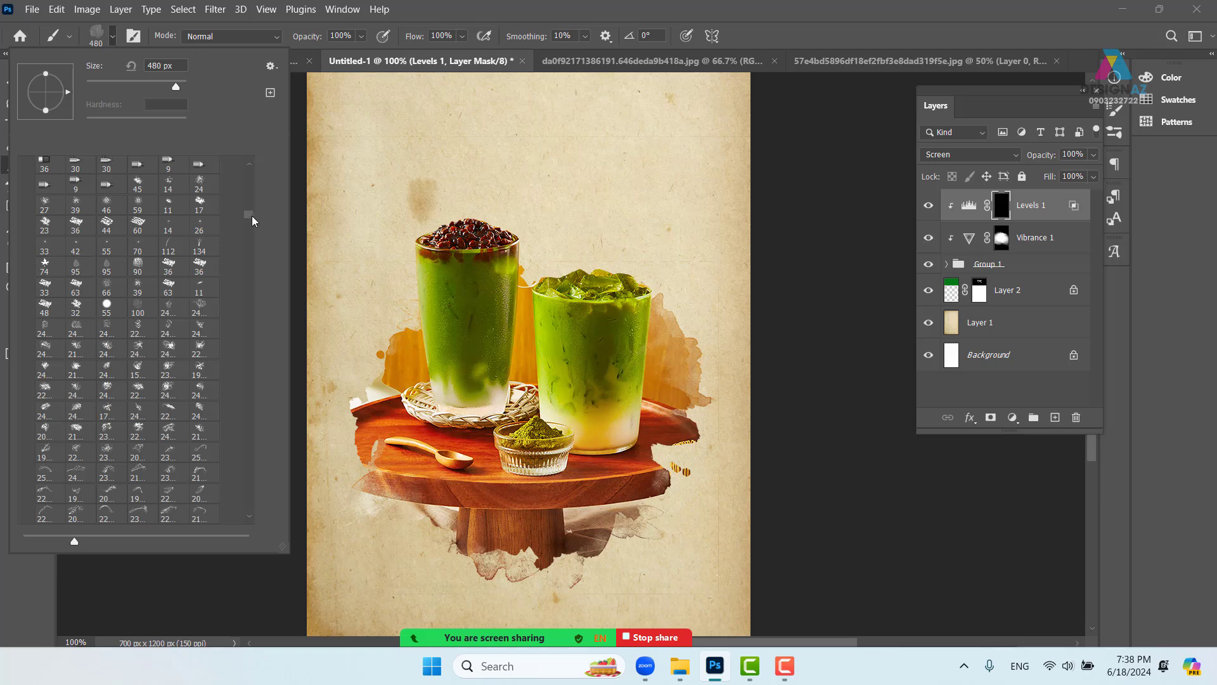
left_click_drag(249, 216, 248, 159)
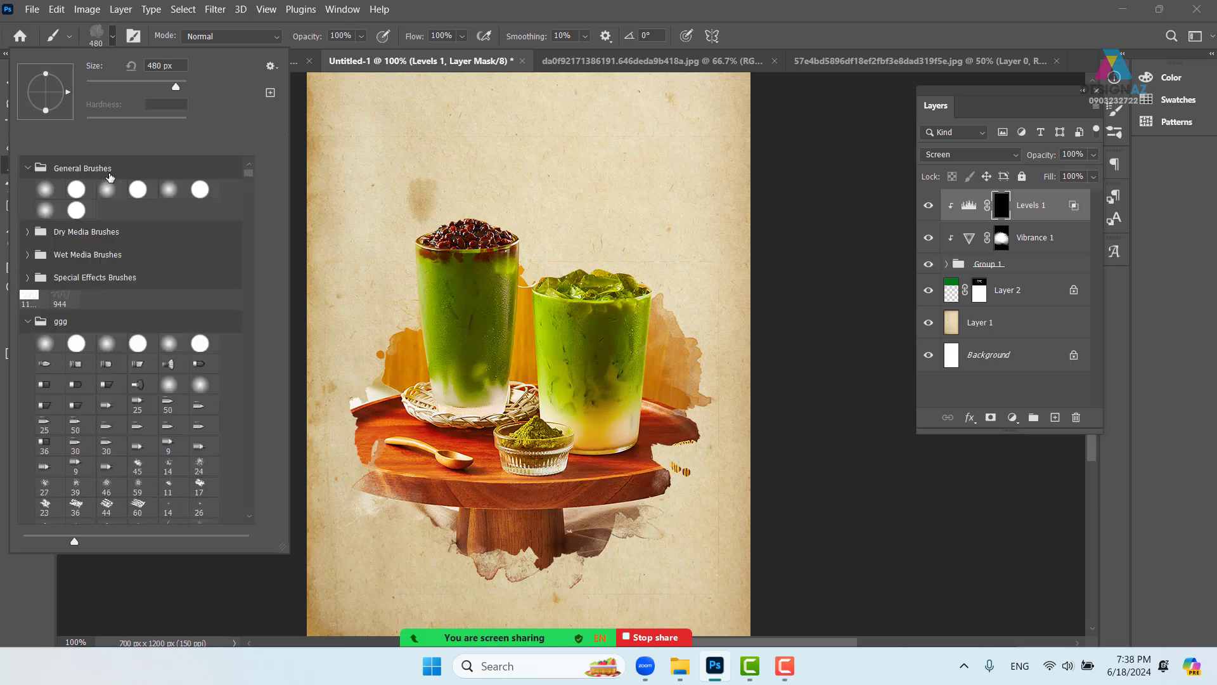
left_click(45, 189)
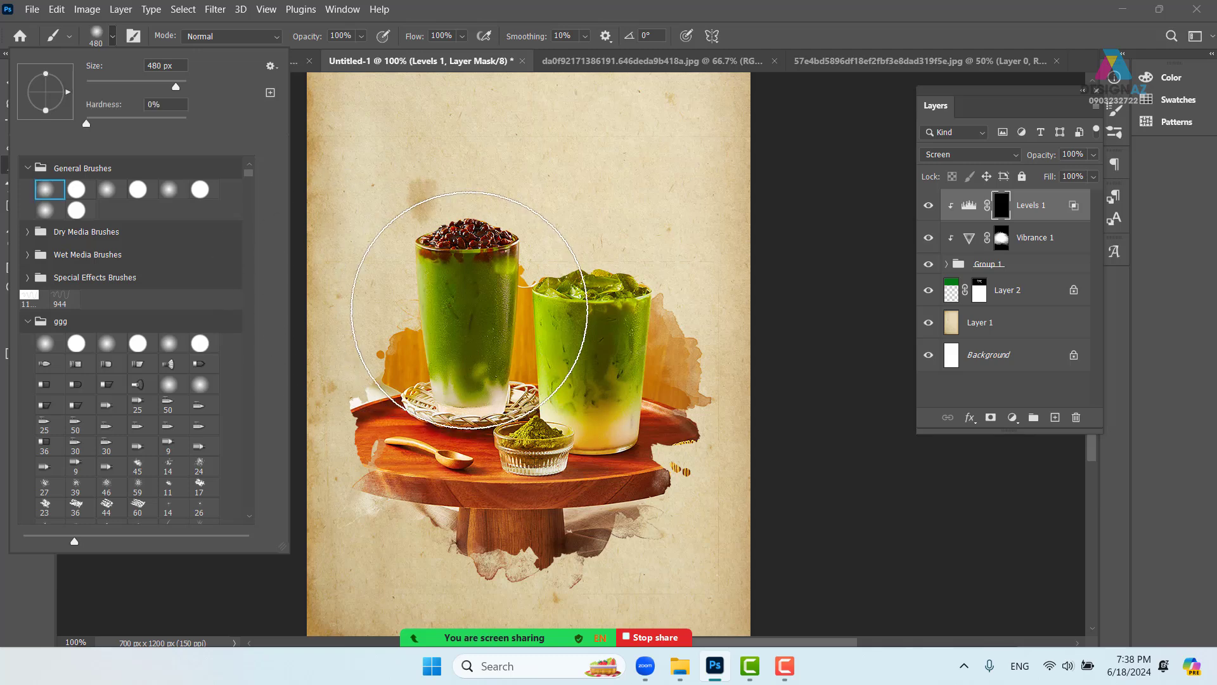
left_click_drag(519, 319, 406, 316)
left_click(108, 35)
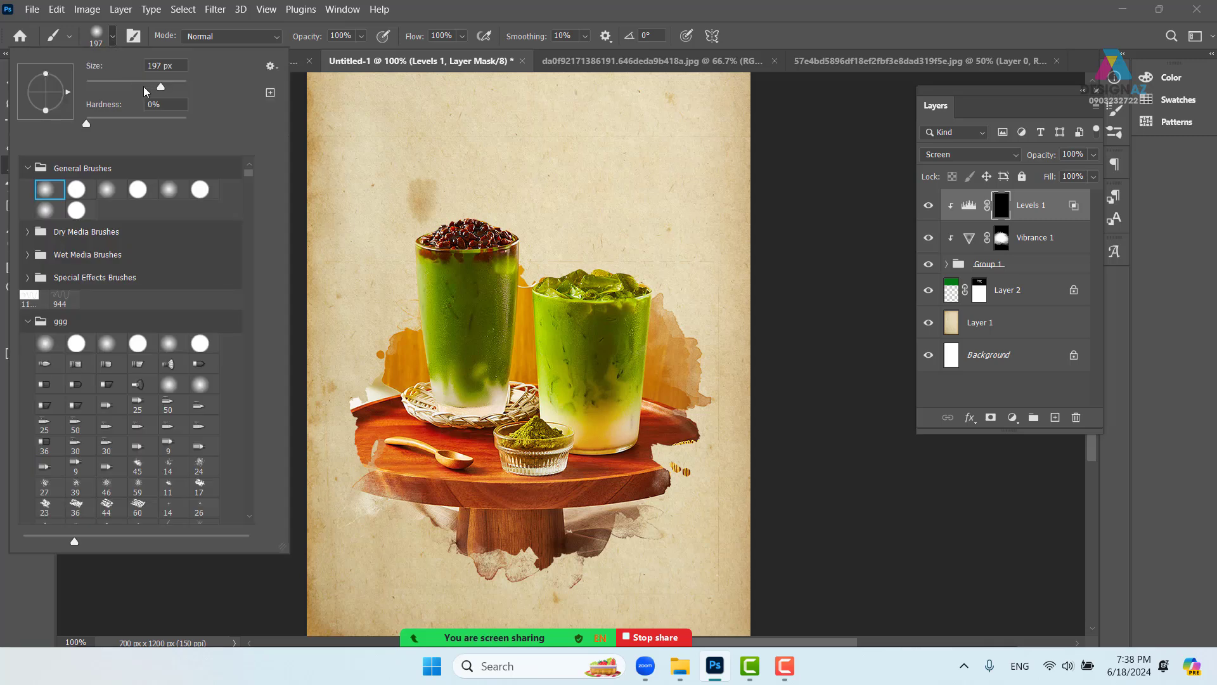
left_click_drag(157, 88, 128, 87)
left_click(522, 5)
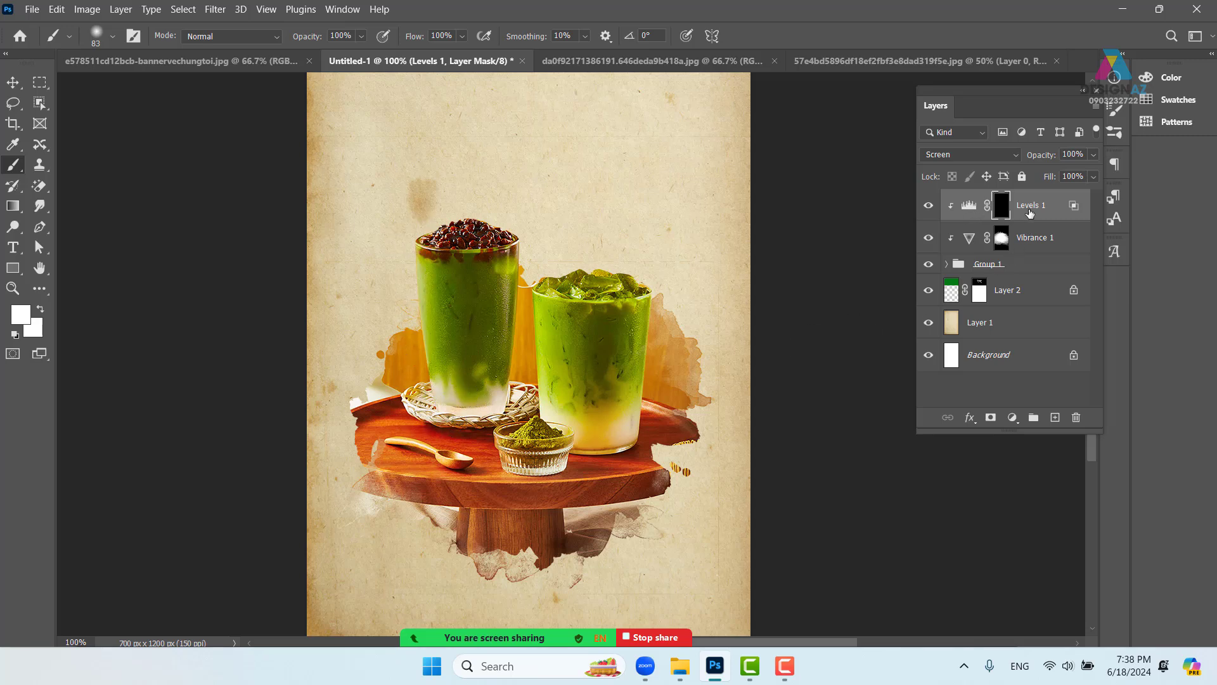
left_click(350, 36)
type("5")
- Paint soft white highlights over the basket and glass rims, then toggle Levels 1 to compare
mouse_move(433, 382)
left_mouse_down()
mouse_move(441, 418)
mouse_move(425, 387)
left_mouse_up()
mouse_move(538, 383)
left_mouse_down()
mouse_move(543, 428)
mouse_move(527, 397)
left_mouse_up()
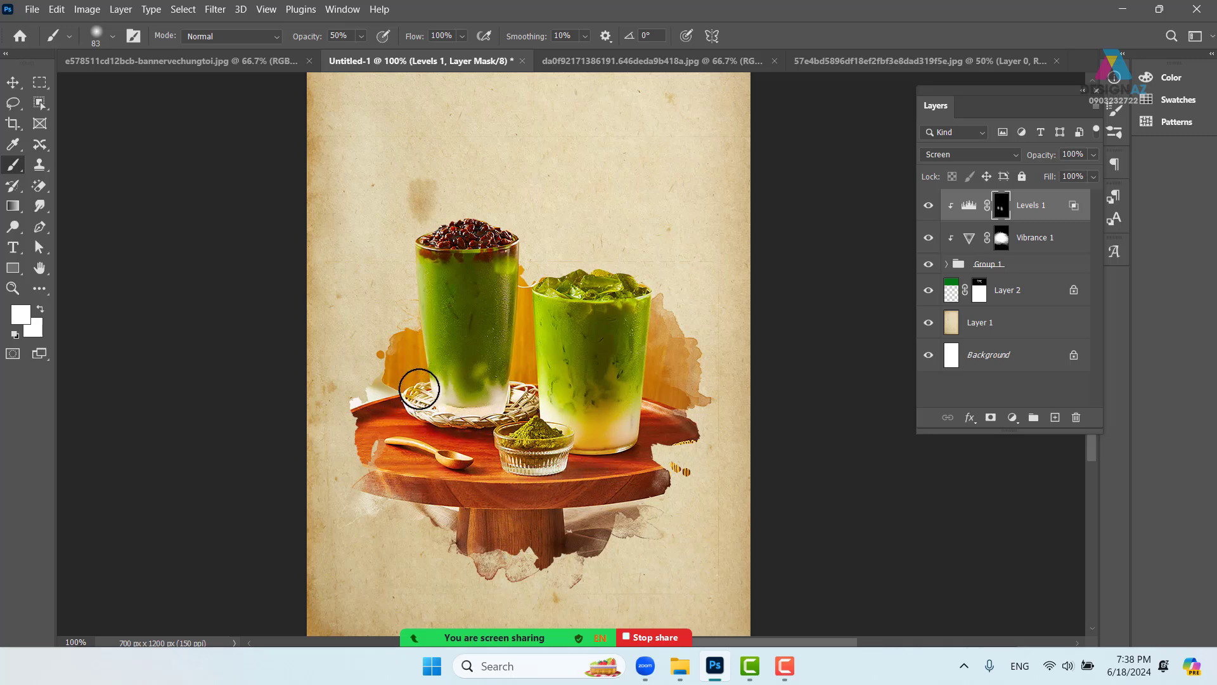
left_click_drag(435, 238, 507, 246)
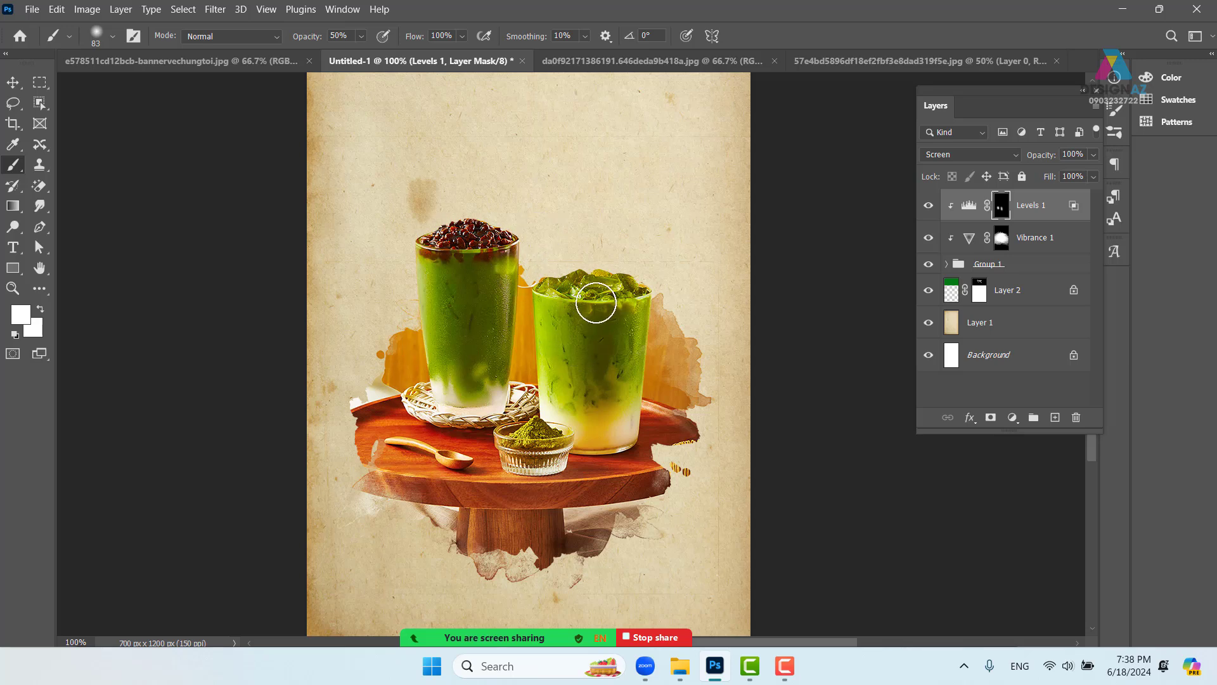
left_click_drag(596, 303, 625, 300)
left_click(928, 205)
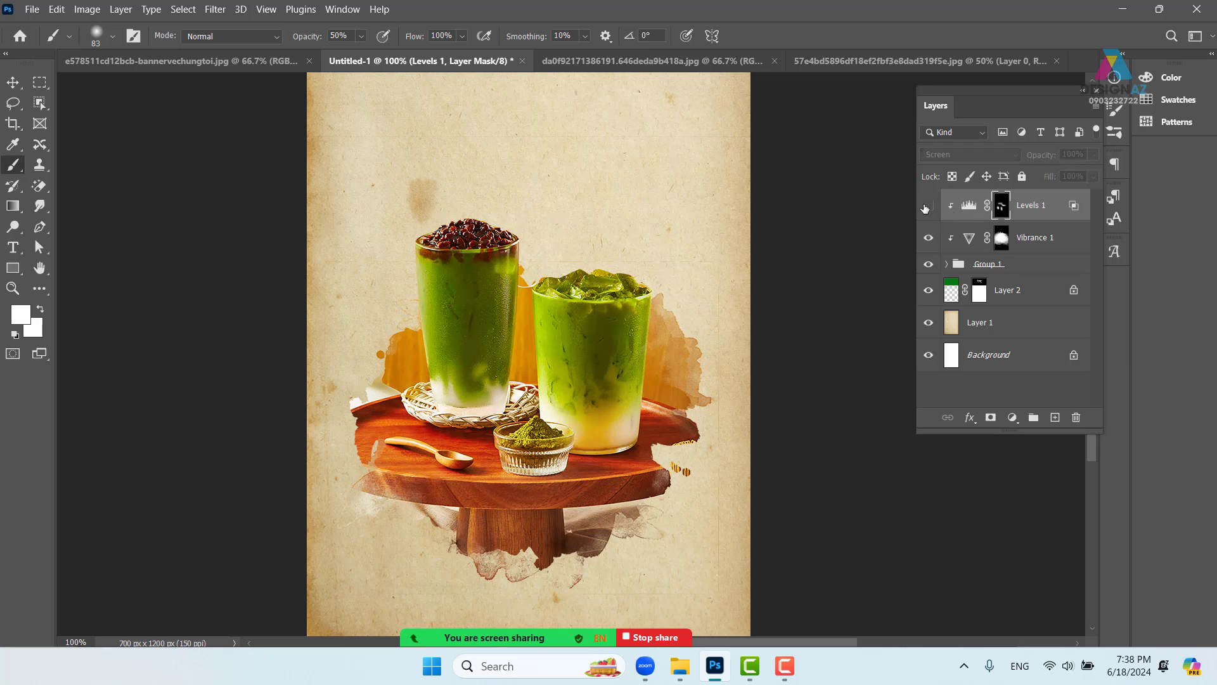
left_click(928, 205)
left_click(927, 206)
left_click(927, 205)
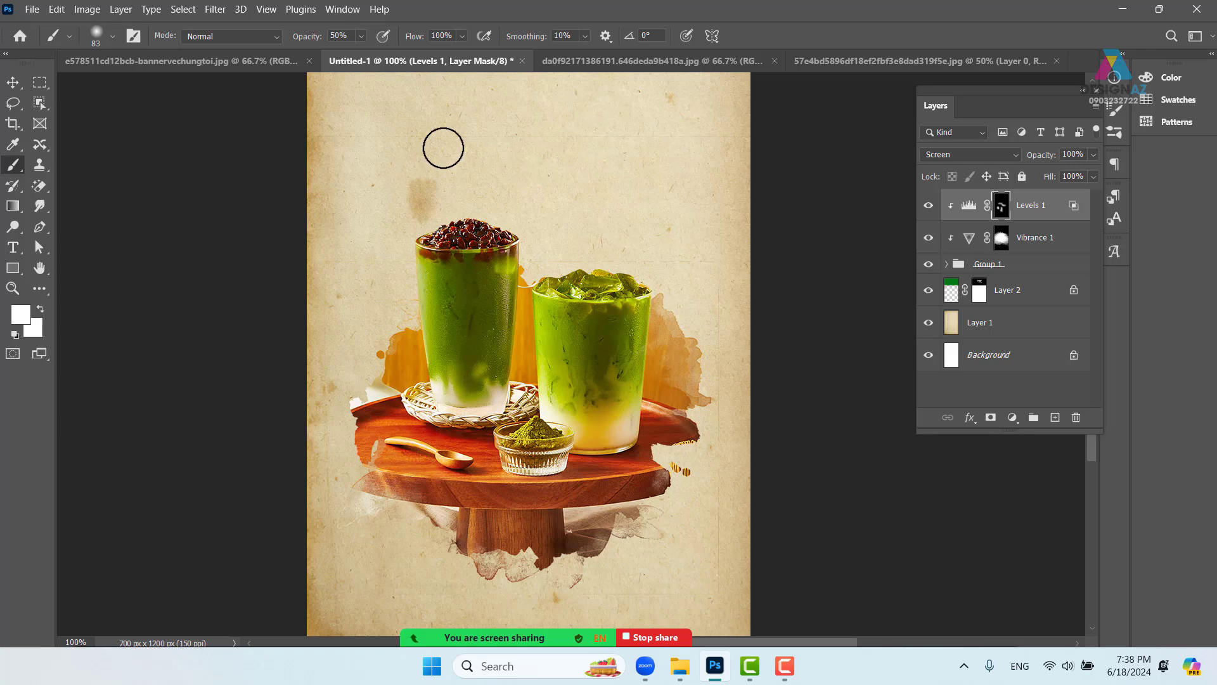
- Copy the whole tea-leaf banner image and paste it into Untitled-1 above paper texture Layer 1
left_click(161, 62)
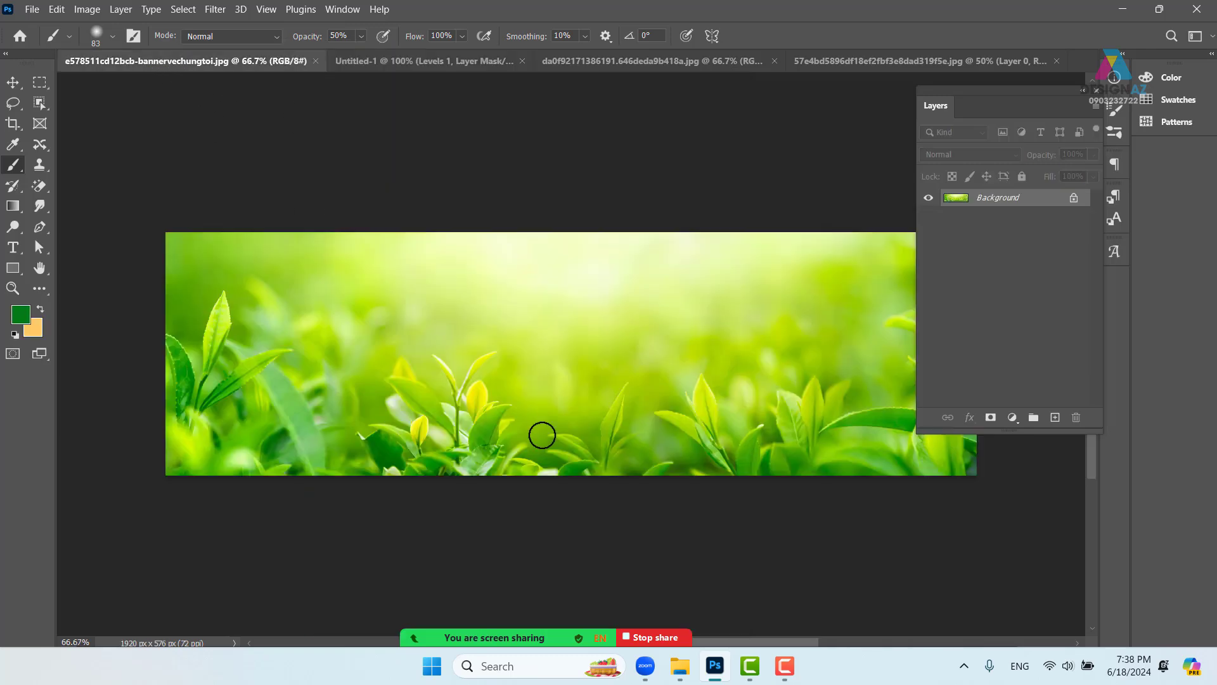
key("ctrl+a")
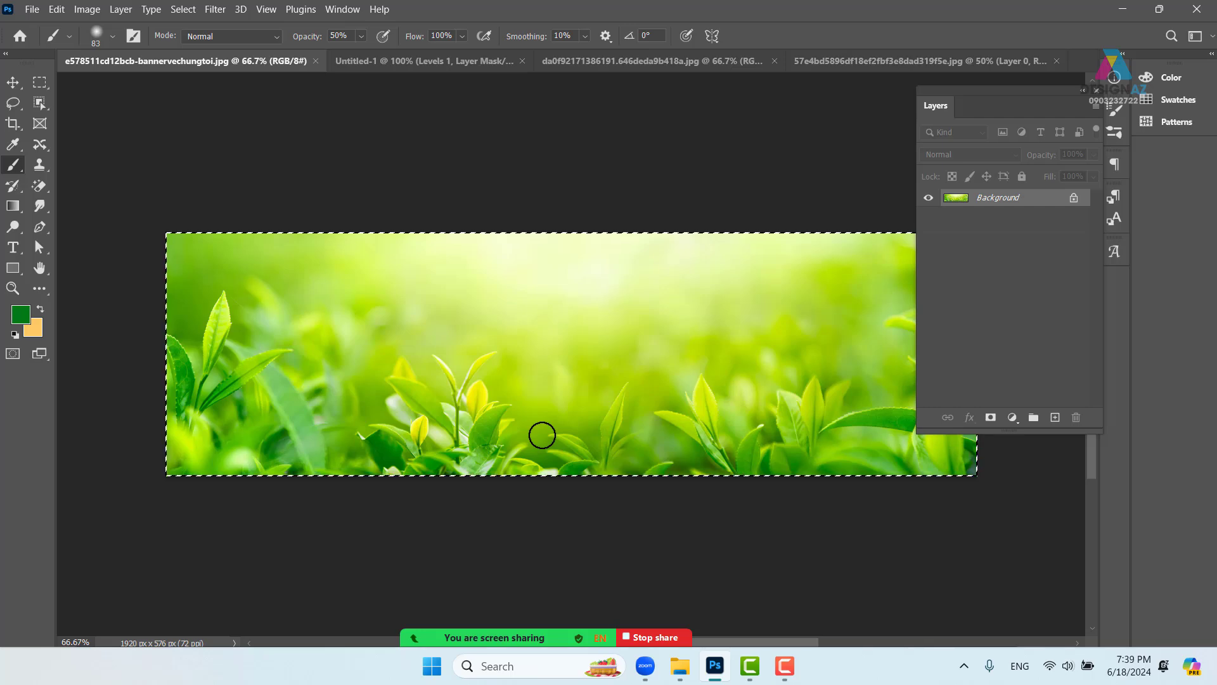
left_click(444, 66)
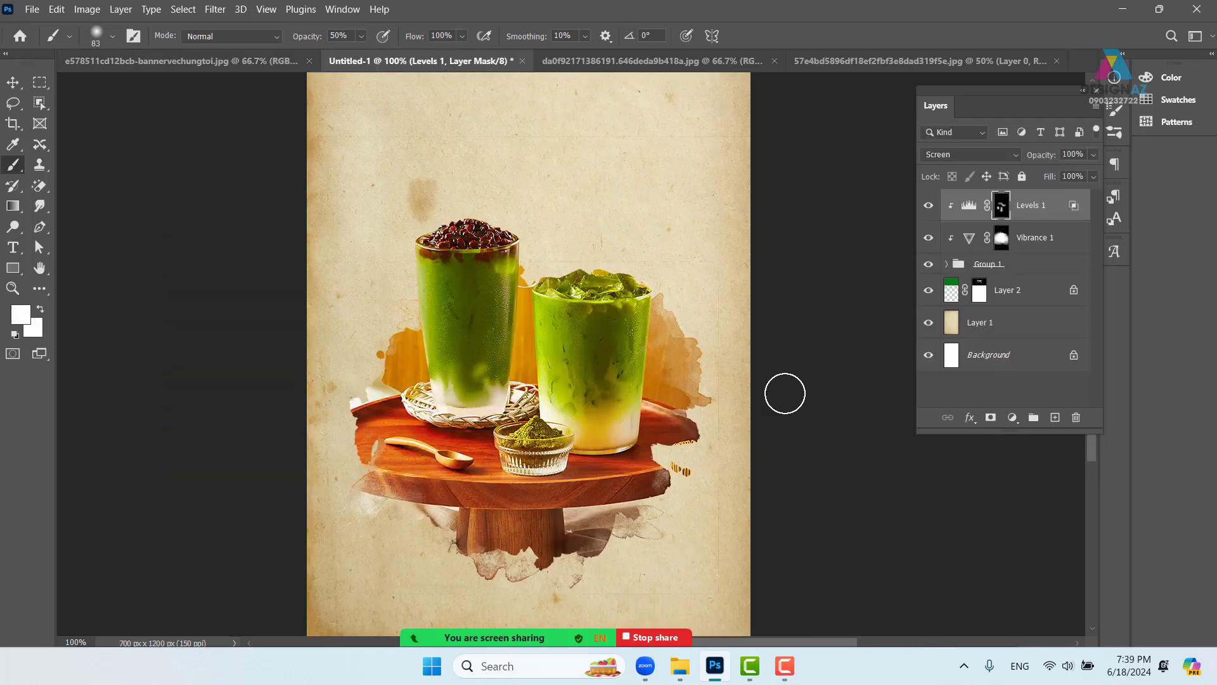
key("ctrl+minus")
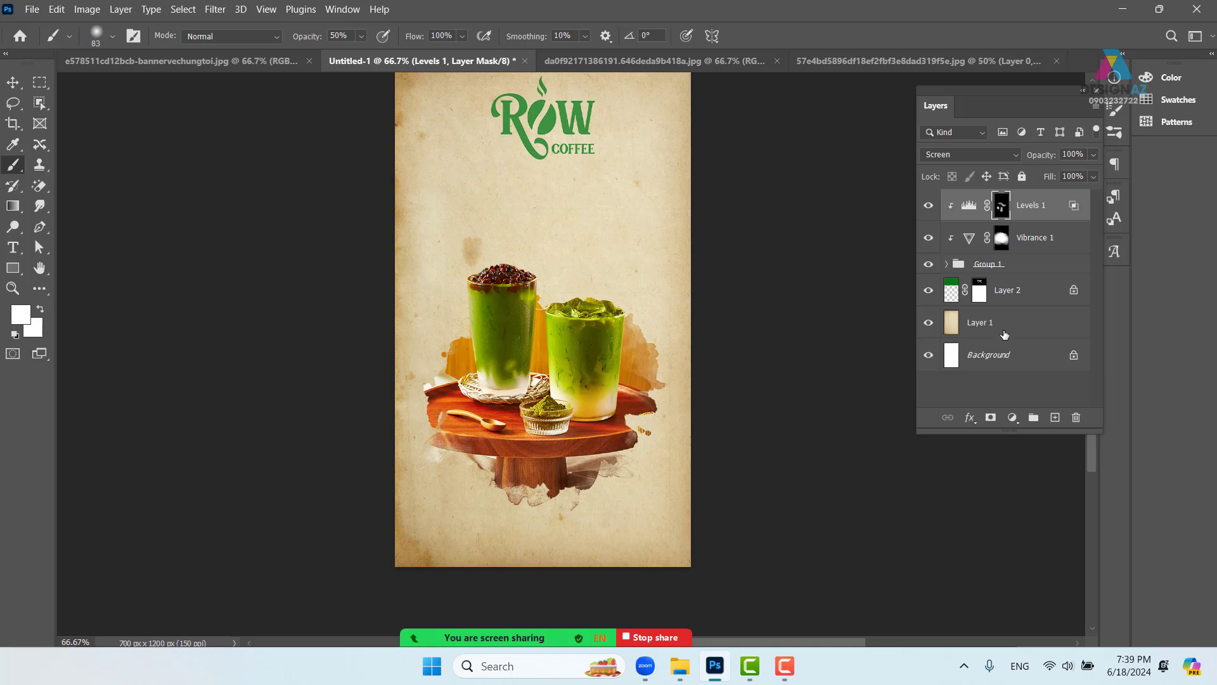
left_click(1016, 336)
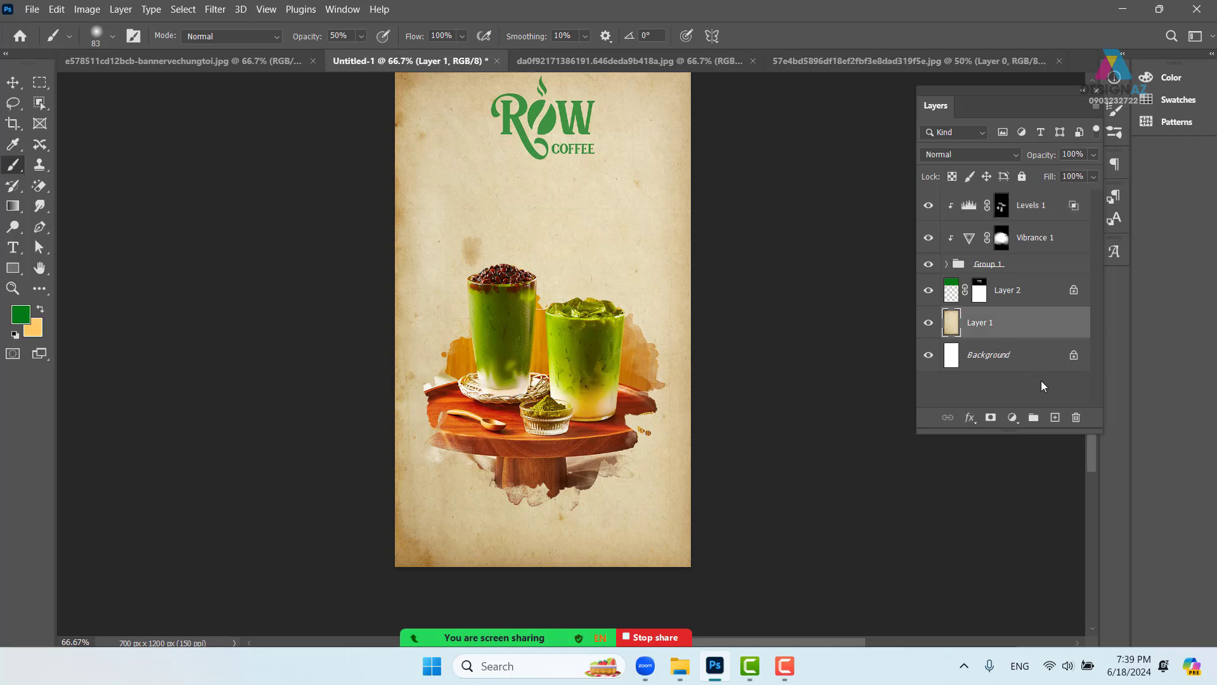
key("ctrl+v")
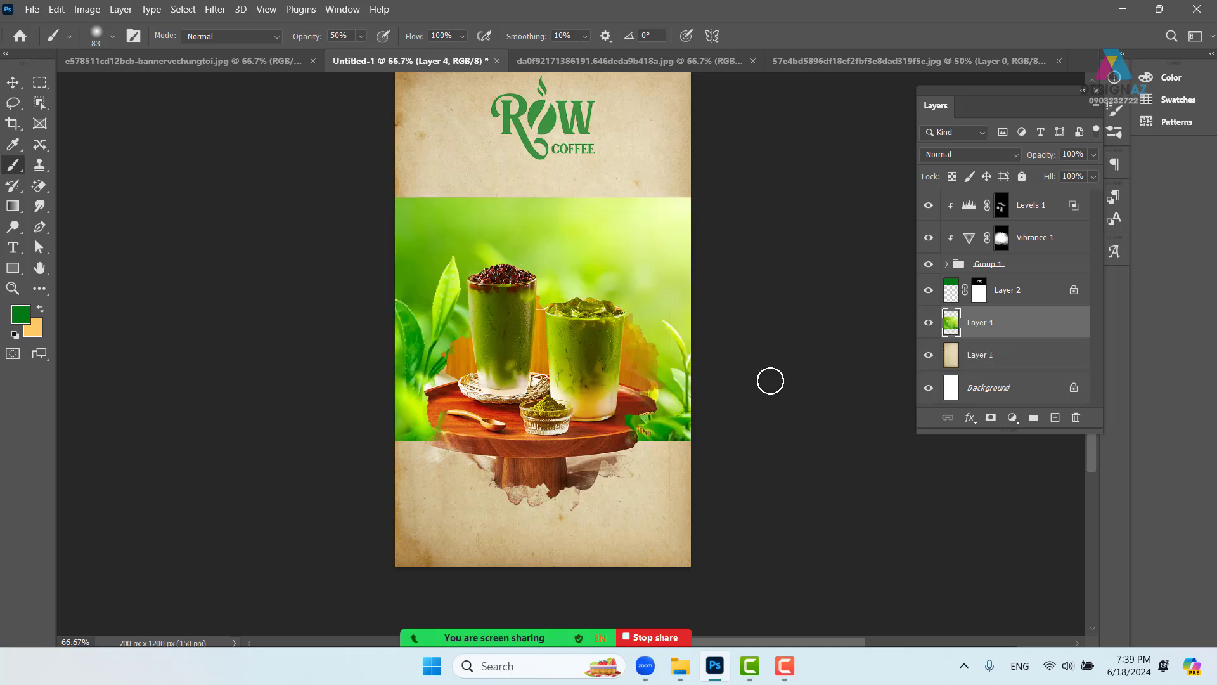
- Drag the tea-leaf layer up to sit below the ROW COFFEE logo, keeping Normal blend mode
left_click(13, 82)
mouse_move(582, 300)
left_mouse_down()
mouse_move(573, 229)
mouse_move(576, 257)
mouse_move(578, 244)
left_mouse_up()
key("ctrl+minus")
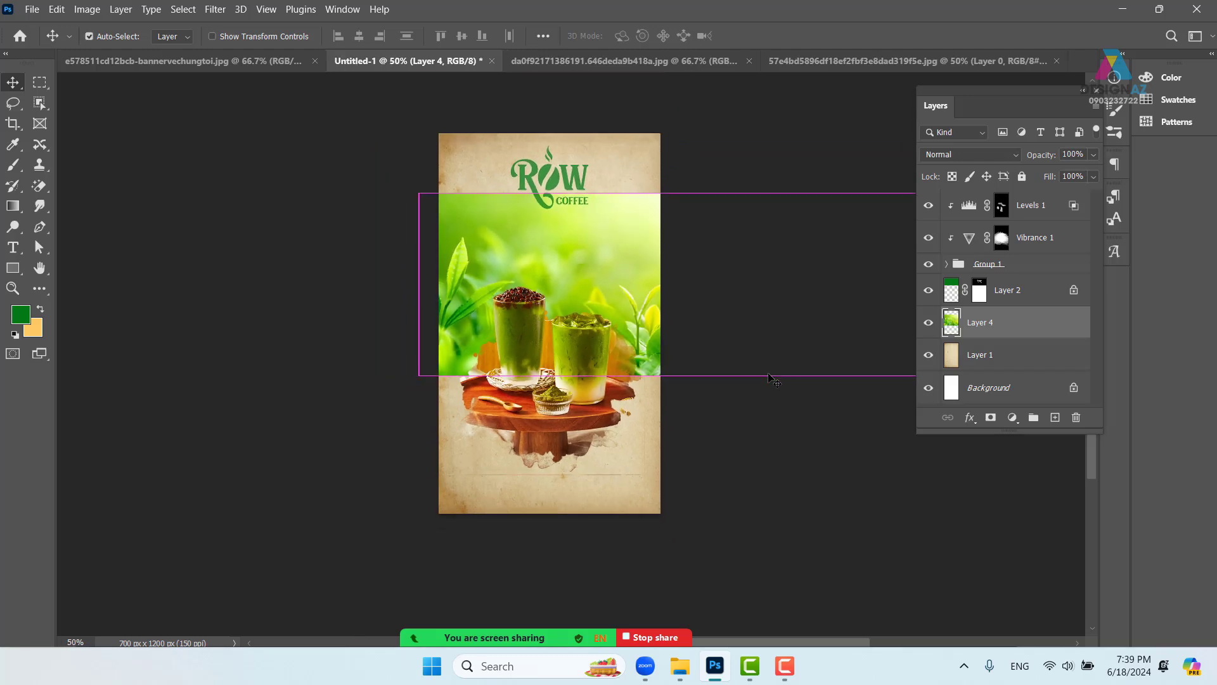
key("ctrl+plus")
key("ctrl+plus")
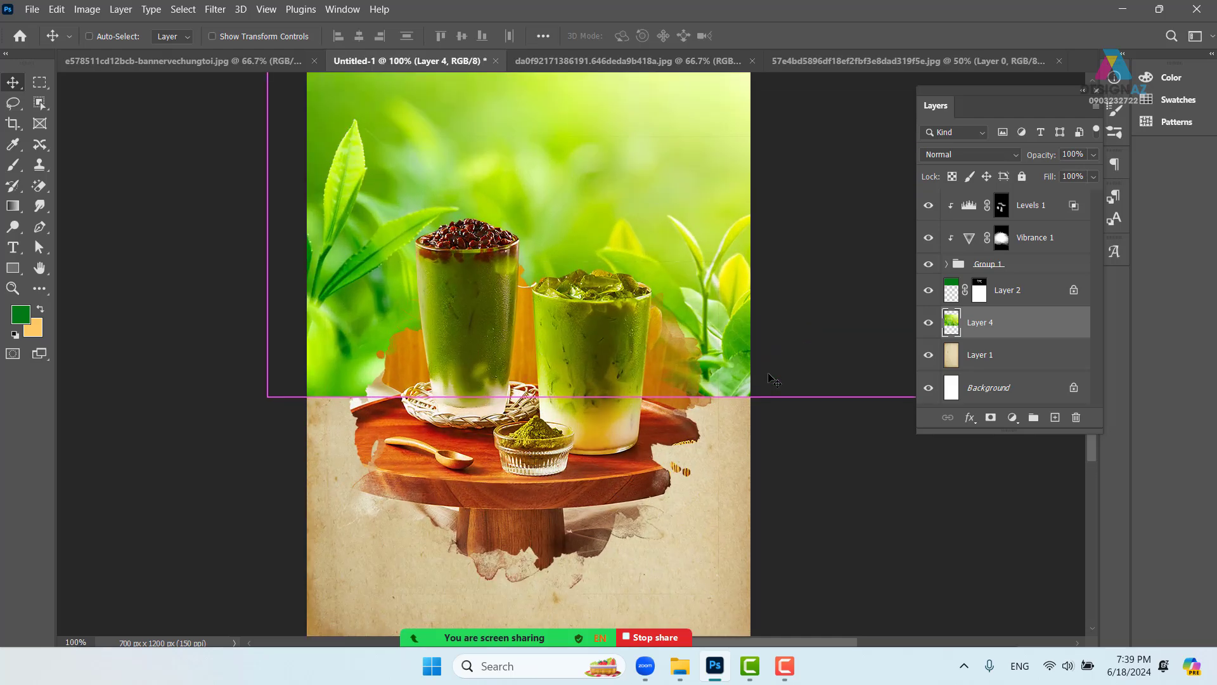
left_click_drag(535, 257, 565, 349)
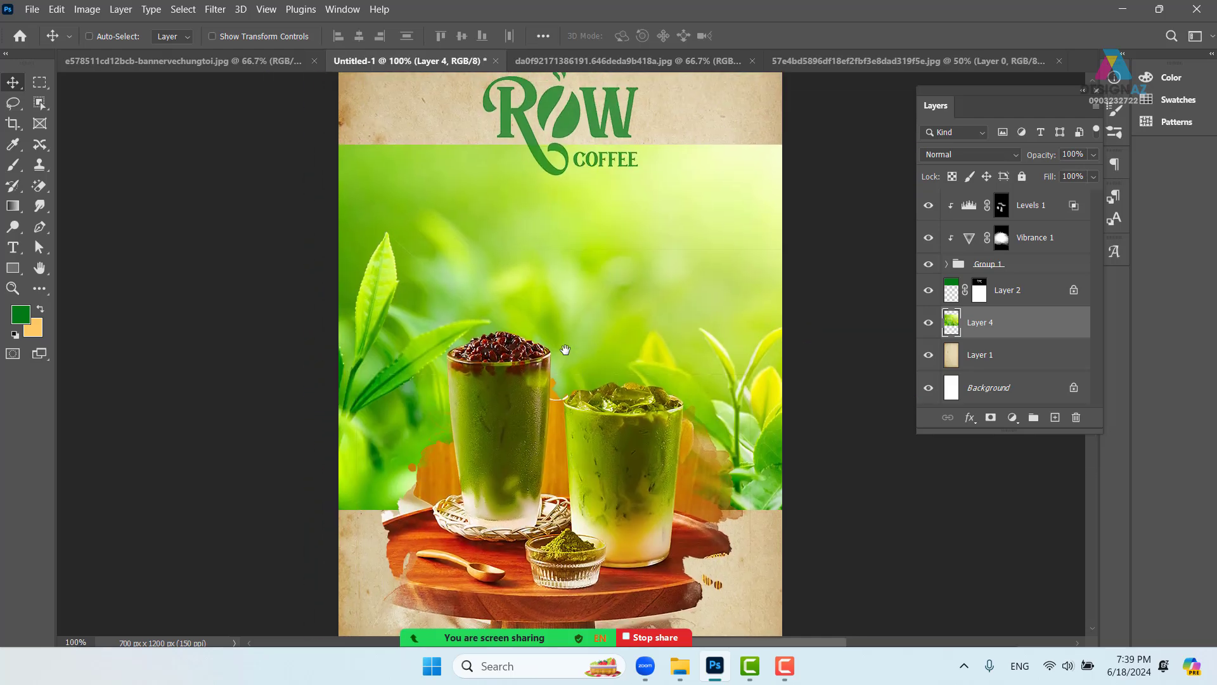
left_click(998, 156)
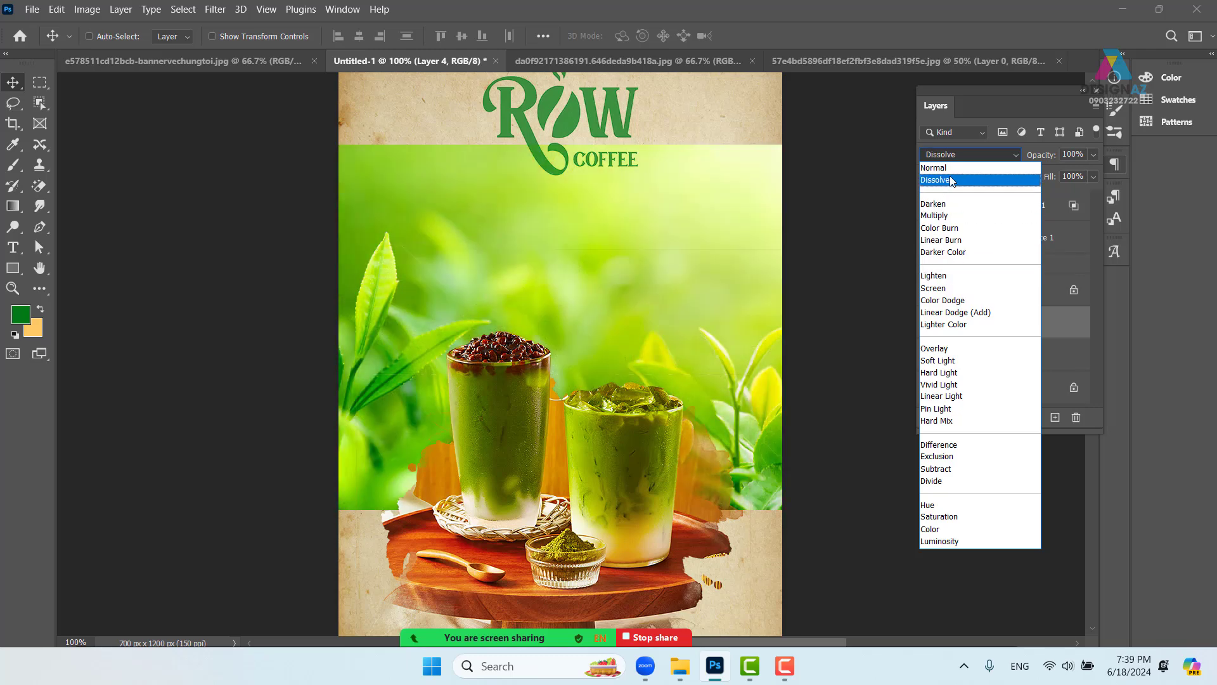
left_click(933, 168)
key("ctrl+minus")
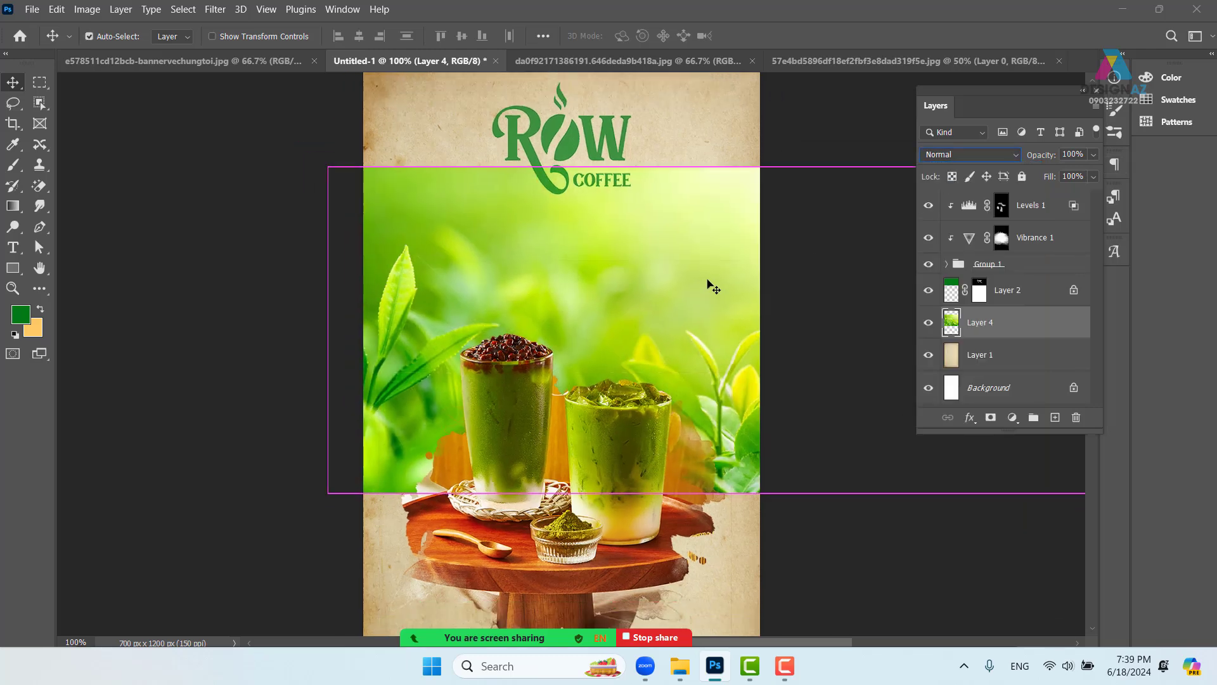
left_click_drag(640, 329, 621, 357)
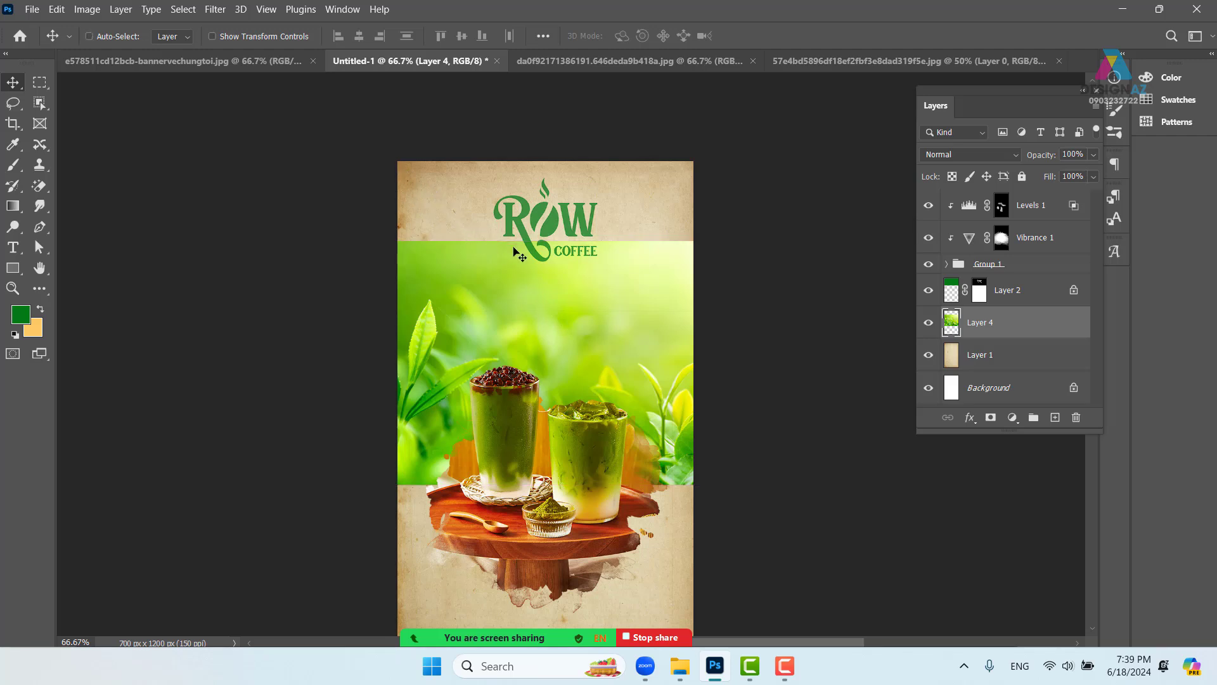
- Marquee-select the paper strip above the tea-leaf photo at the top of the poster
left_click(40, 87)
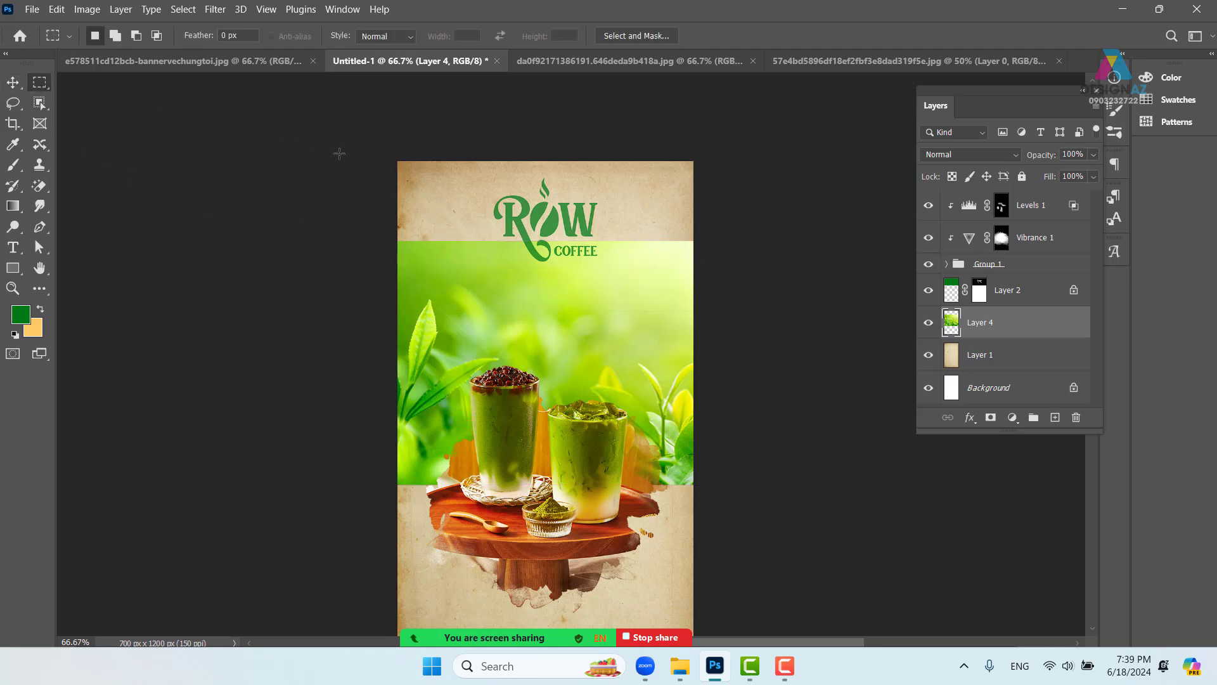
left_click_drag(374, 146, 760, 249)
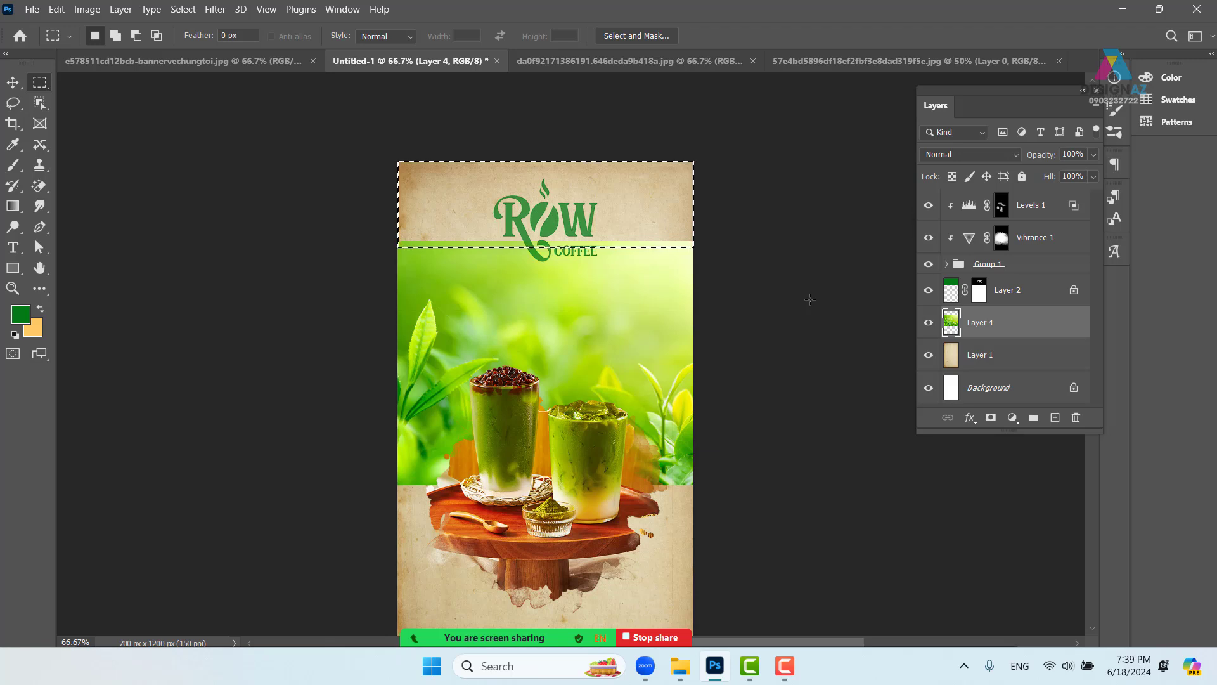
key("ctrl+plus")
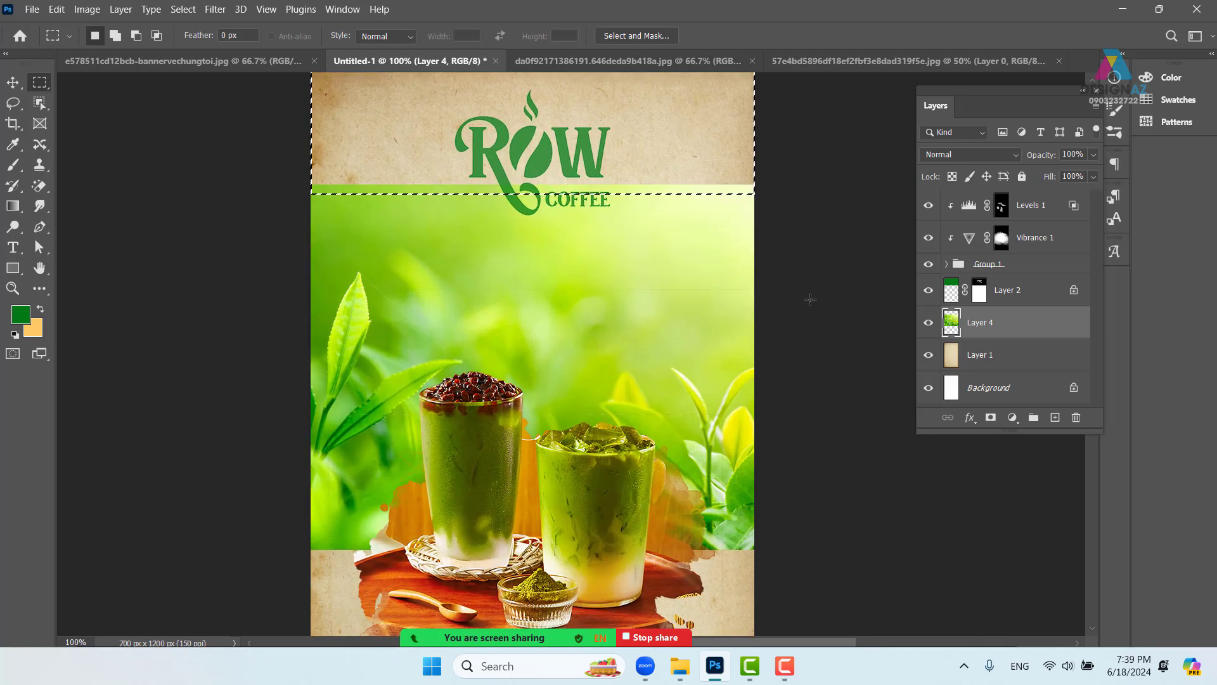
left_click_drag(663, 301, 660, 364)
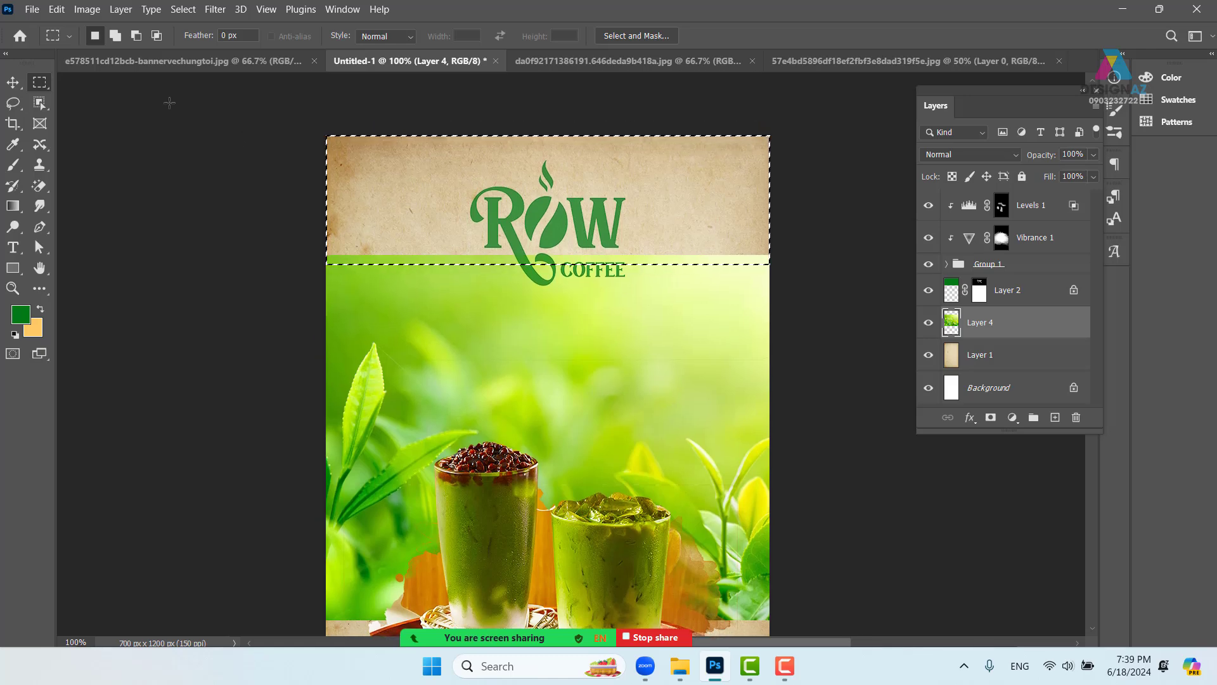
- Content-aware fill the selected band so the green leaves extend behind the logo
left_click(57, 9)
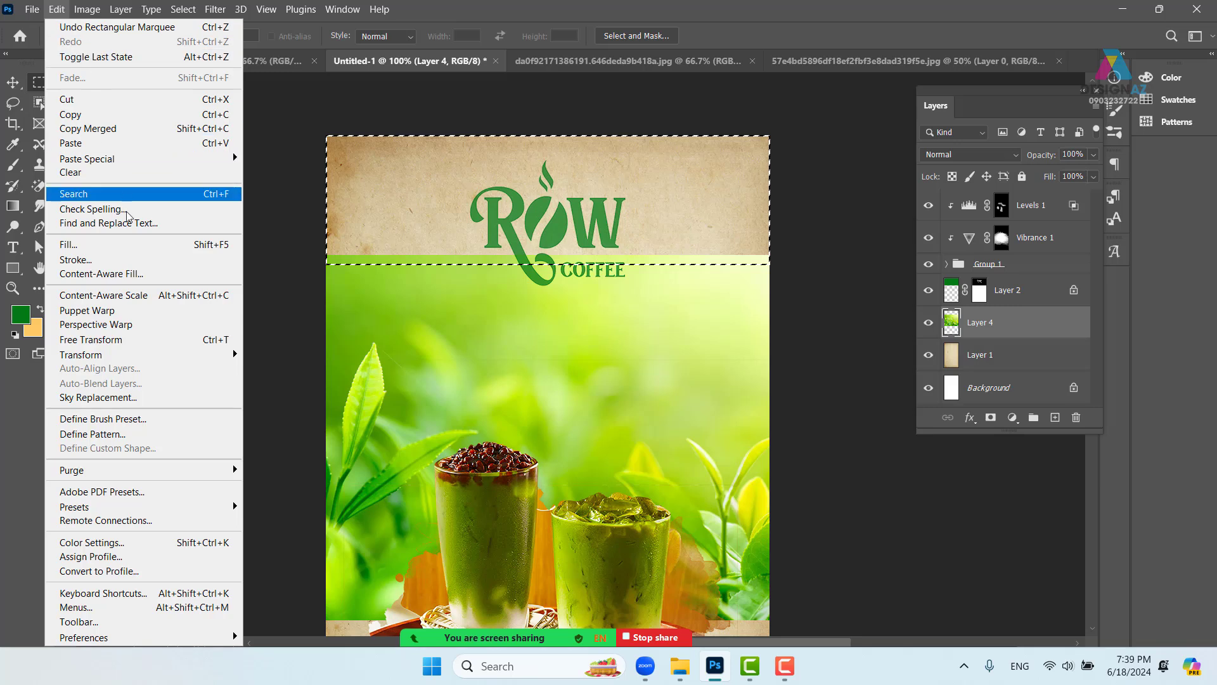
left_click(130, 245)
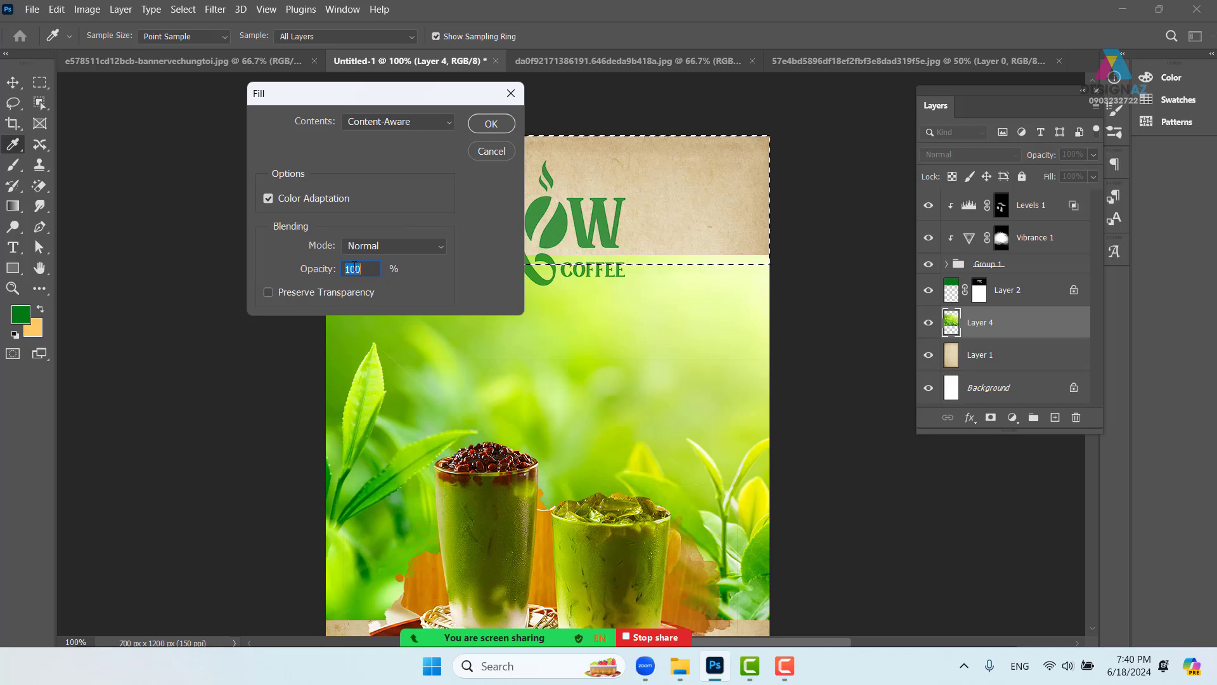
left_click(490, 123)
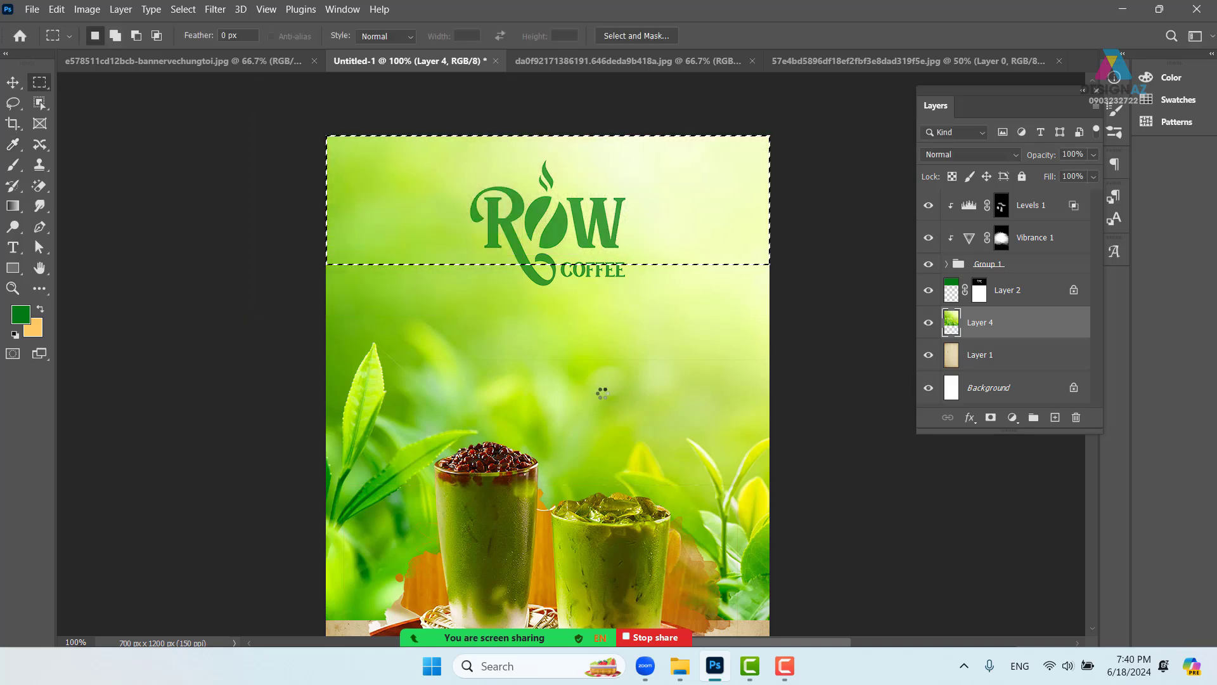
key("ctrl+minus")
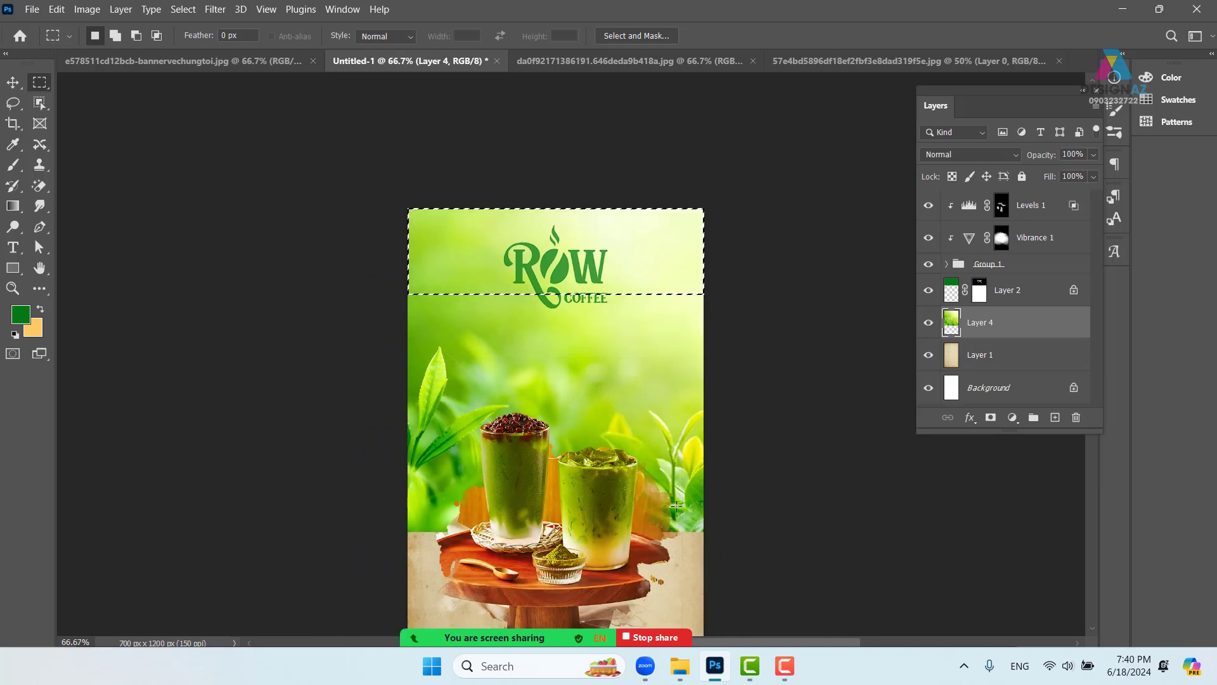
- Deselect the top band, switch to the Move tool and check the wooden stand
key("ctrl+d")
key("v")
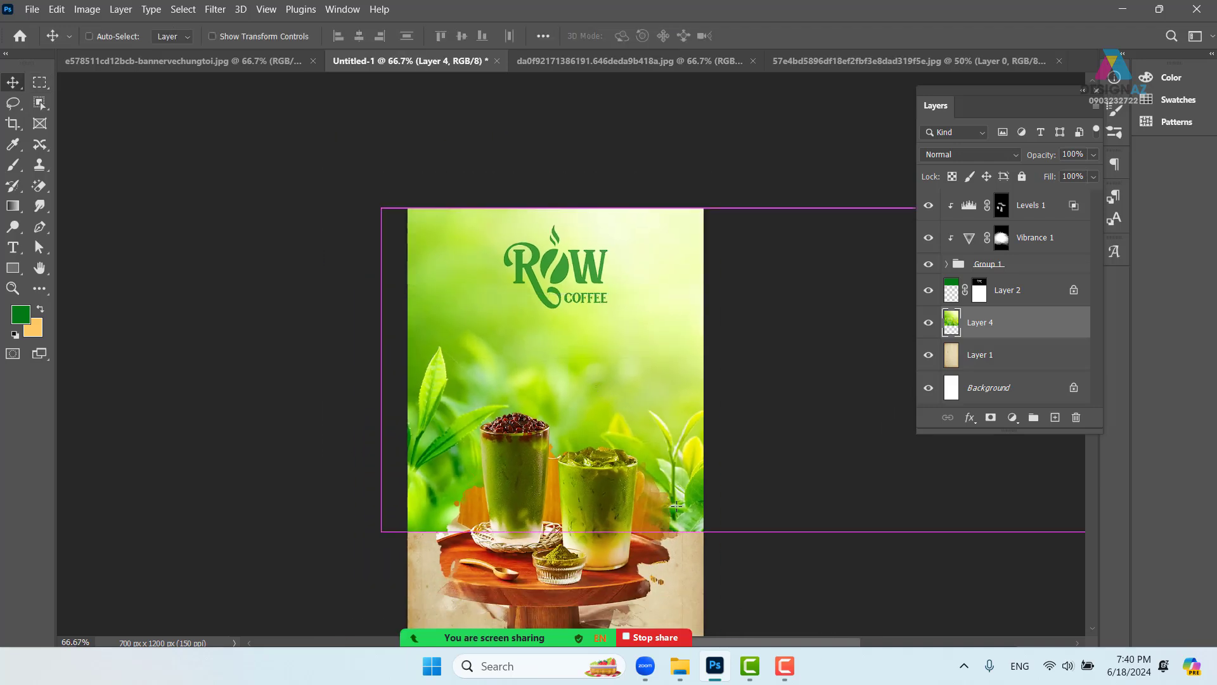
key("ctrl+plus")
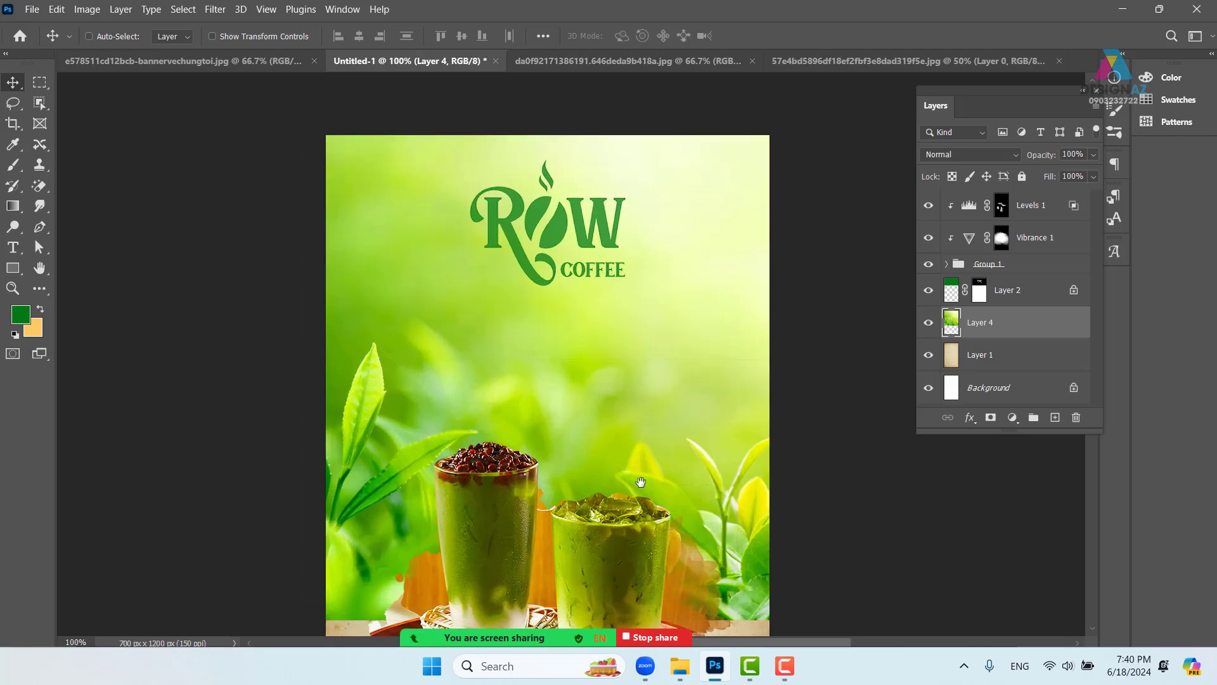
left_click_drag(641, 482, 636, 341)
key("ctrl+minus")
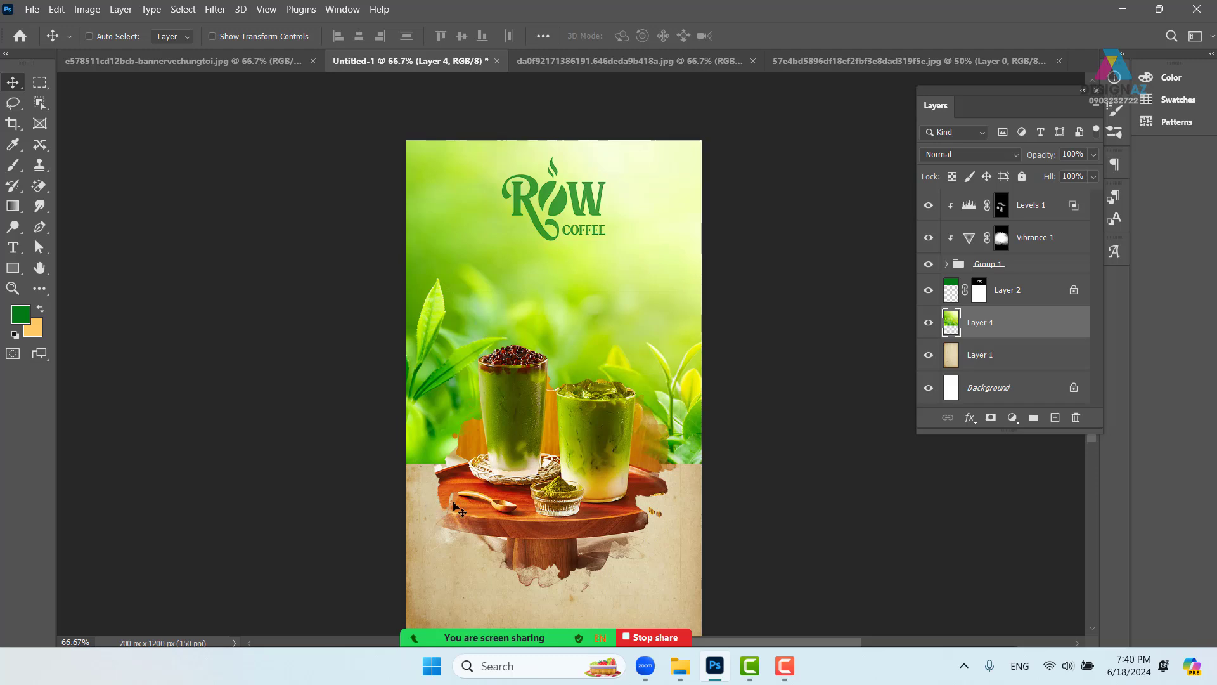
- Set Layer 4's blend mode to Multiply and inspect the blend at 100%
left_click(970, 154)
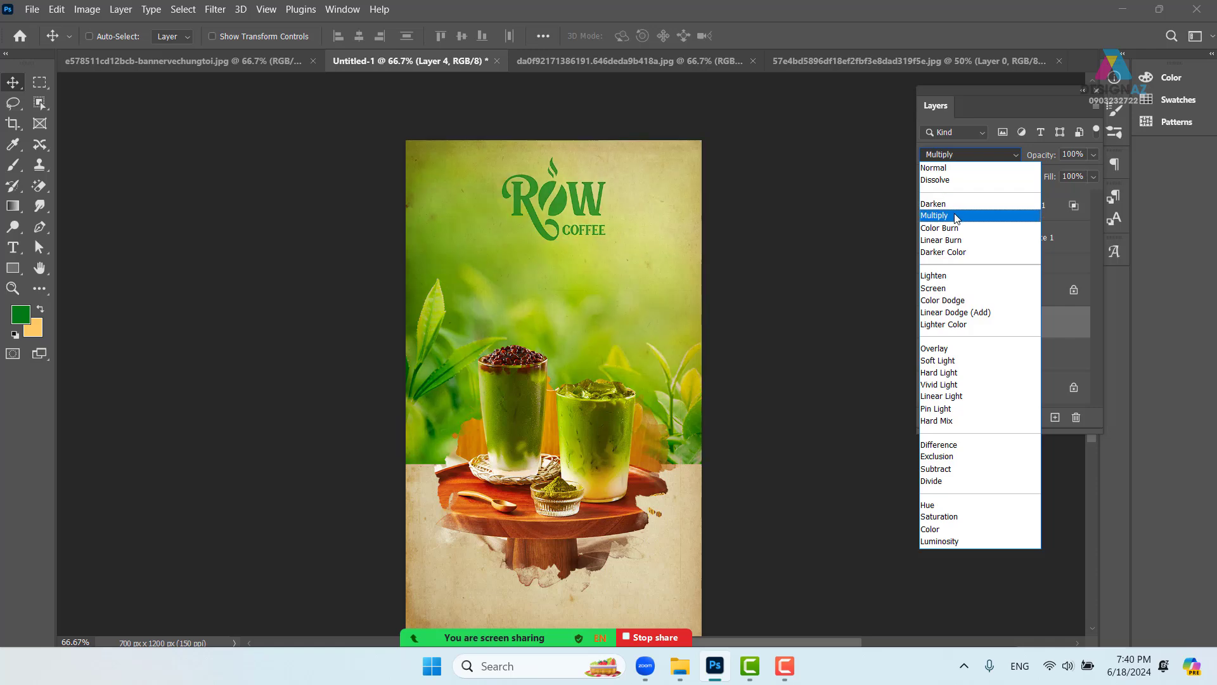
left_click(955, 216)
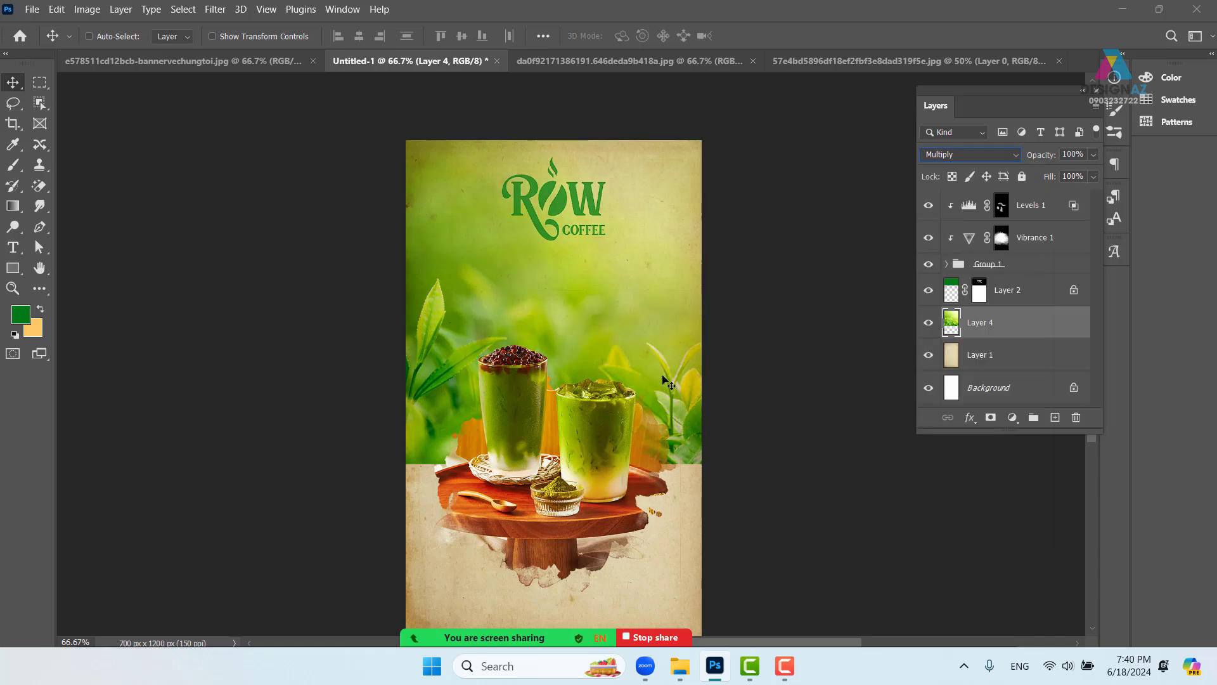
key("ctrl+1")
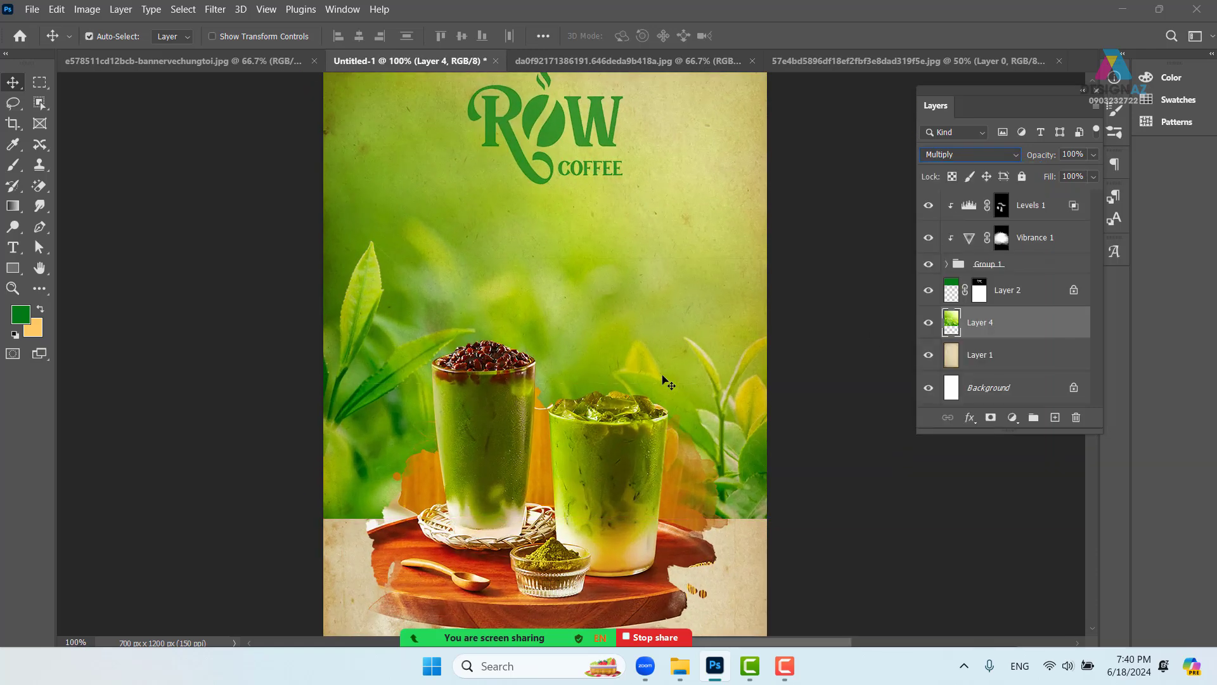
left_click_drag(665, 203, 615, 278)
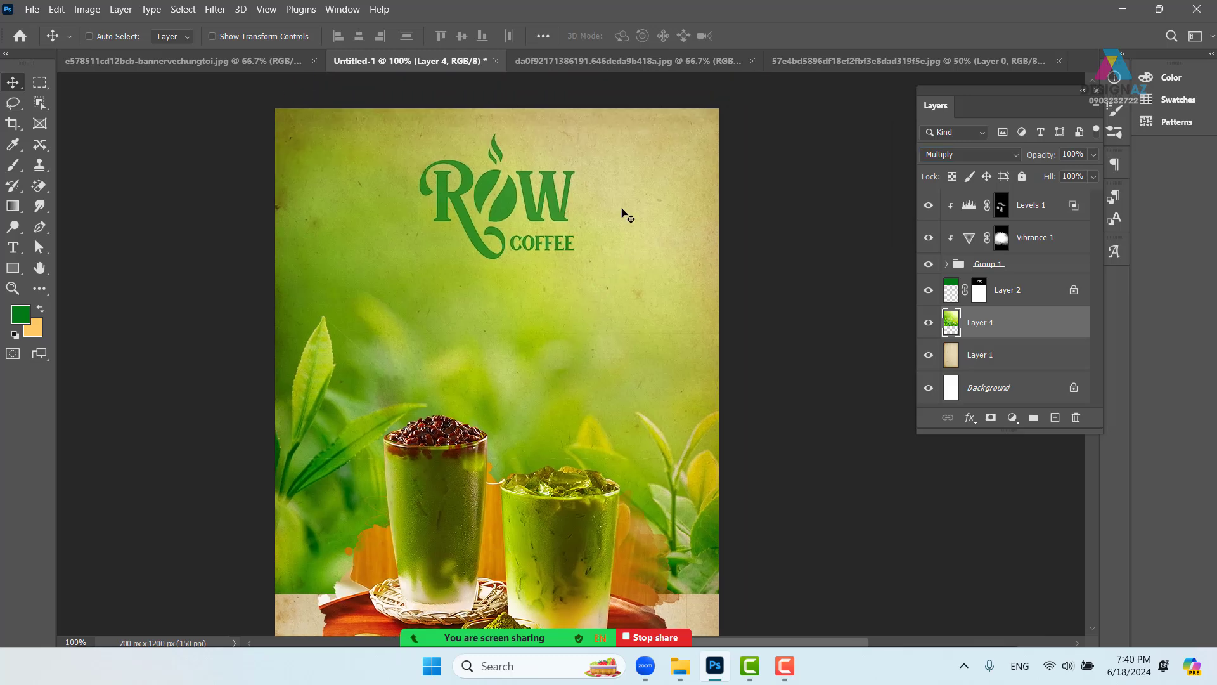
scroll(483, 383, "down", 3)
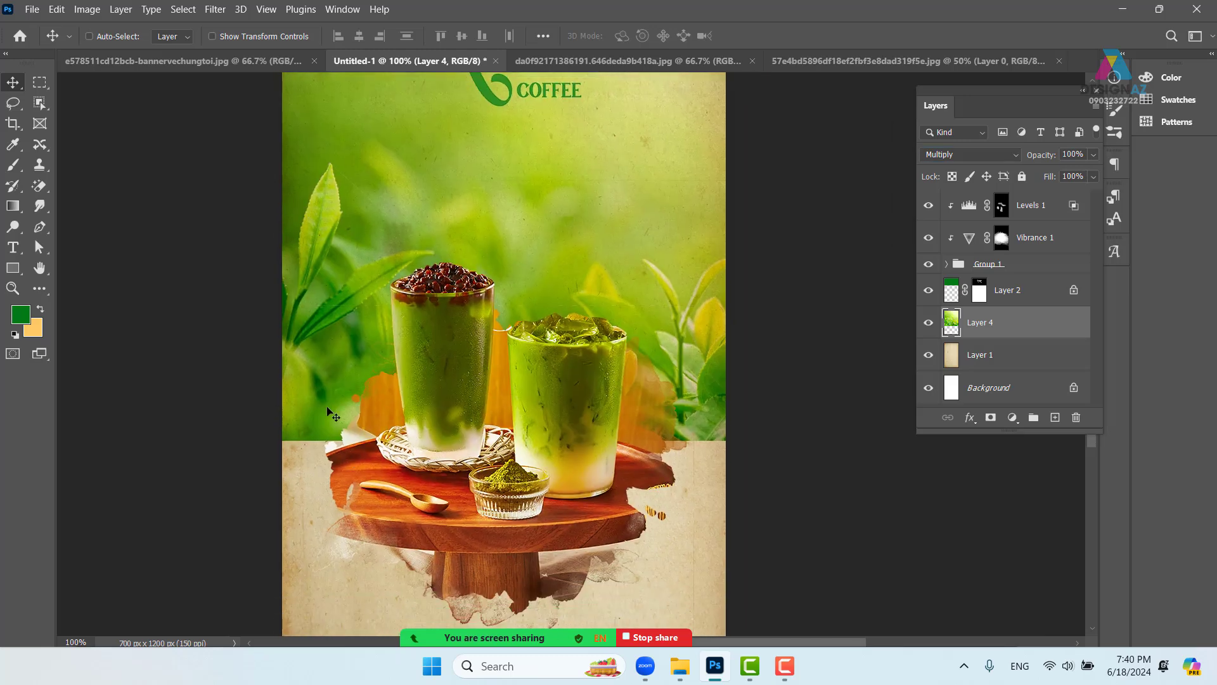
left_click_drag(654, 260, 672, 347)
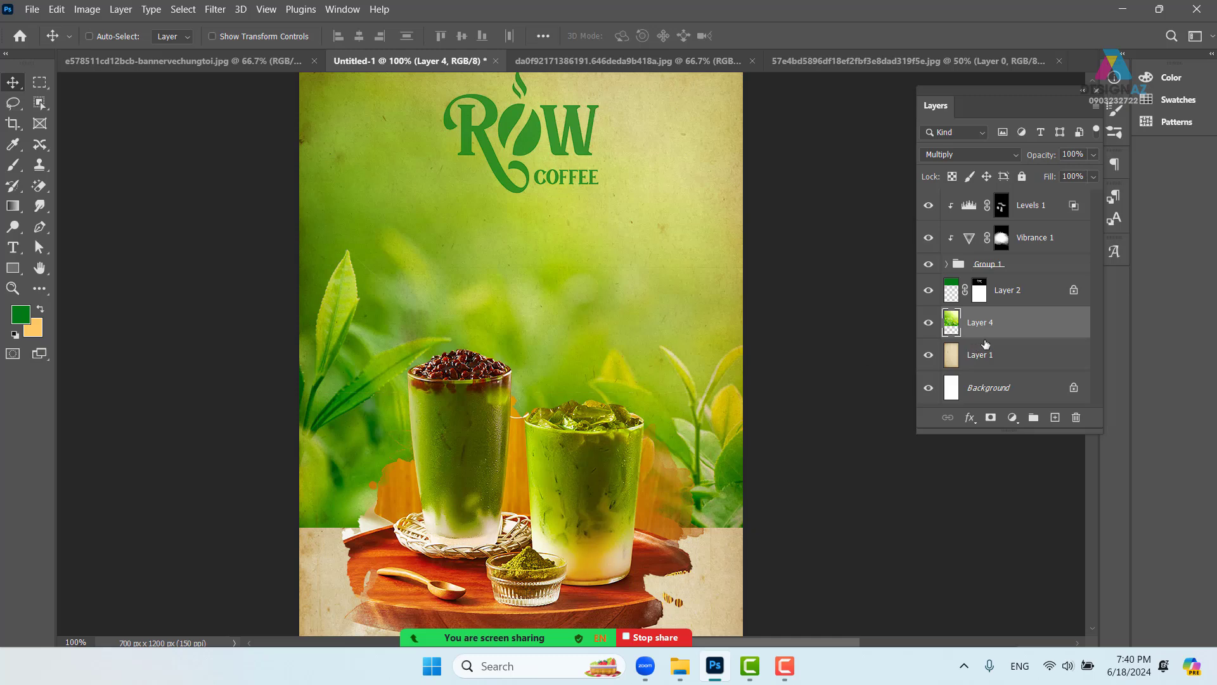
- Apply an Image > Adjustments > Vibrance of -81 to the tea-leaf layer
left_click(87, 9)
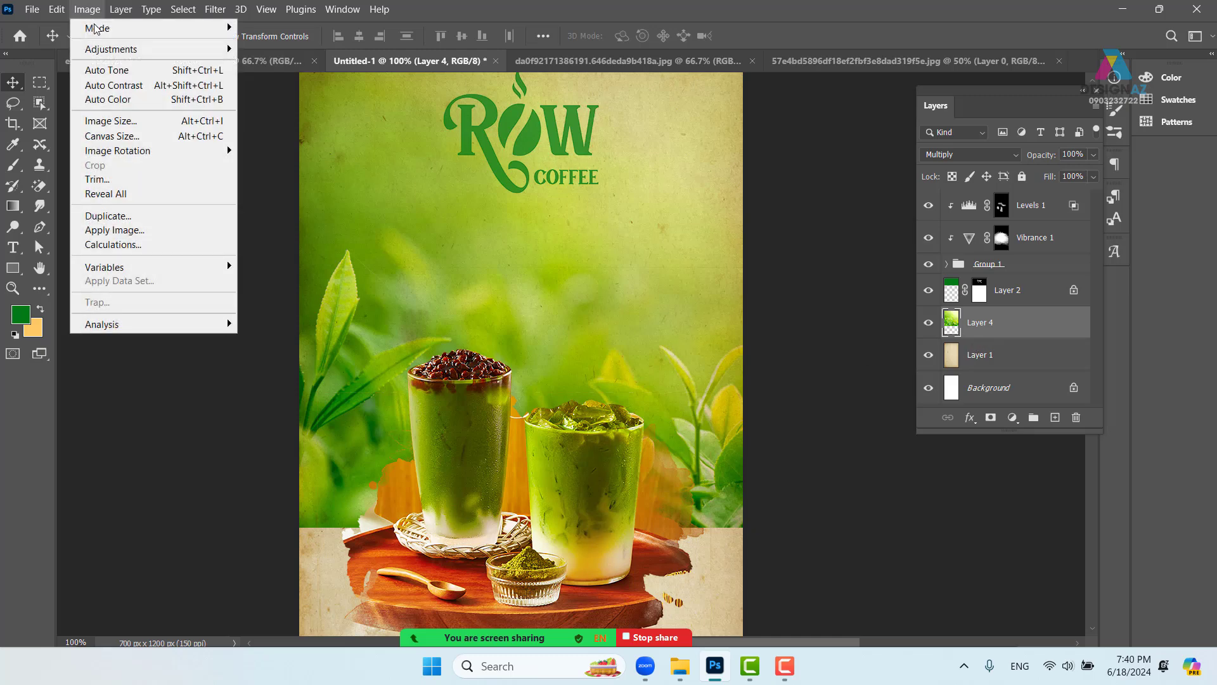
mouse_move(128, 54)
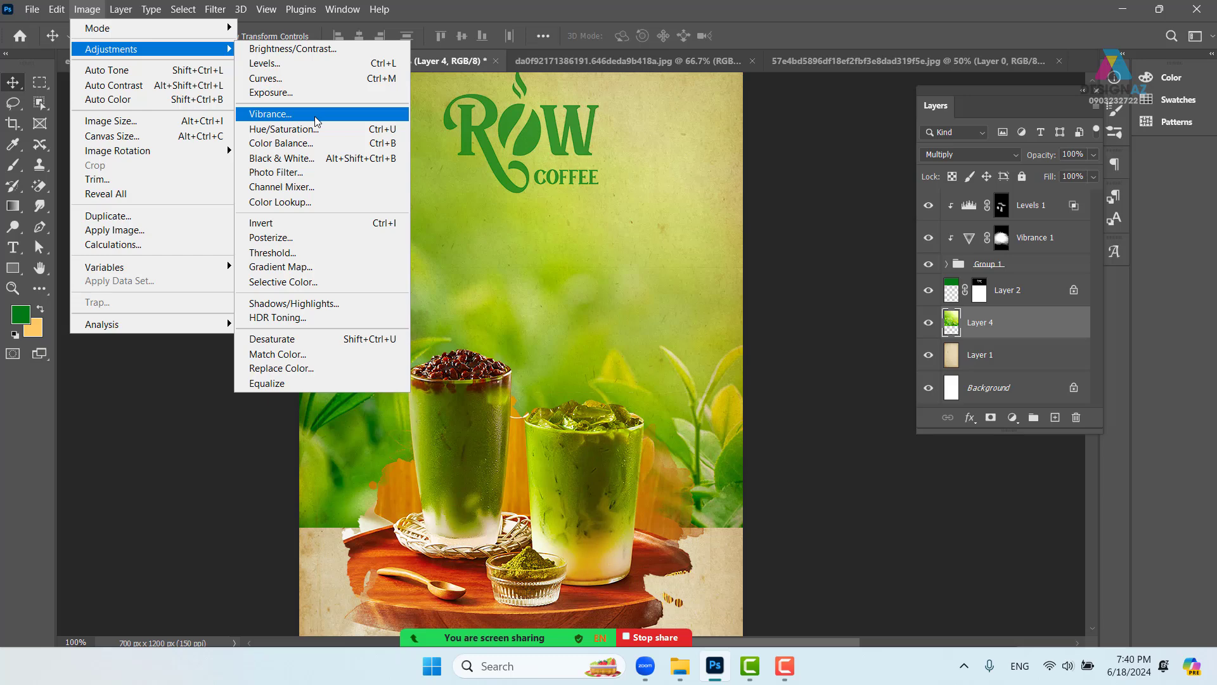
left_click(1013, 417)
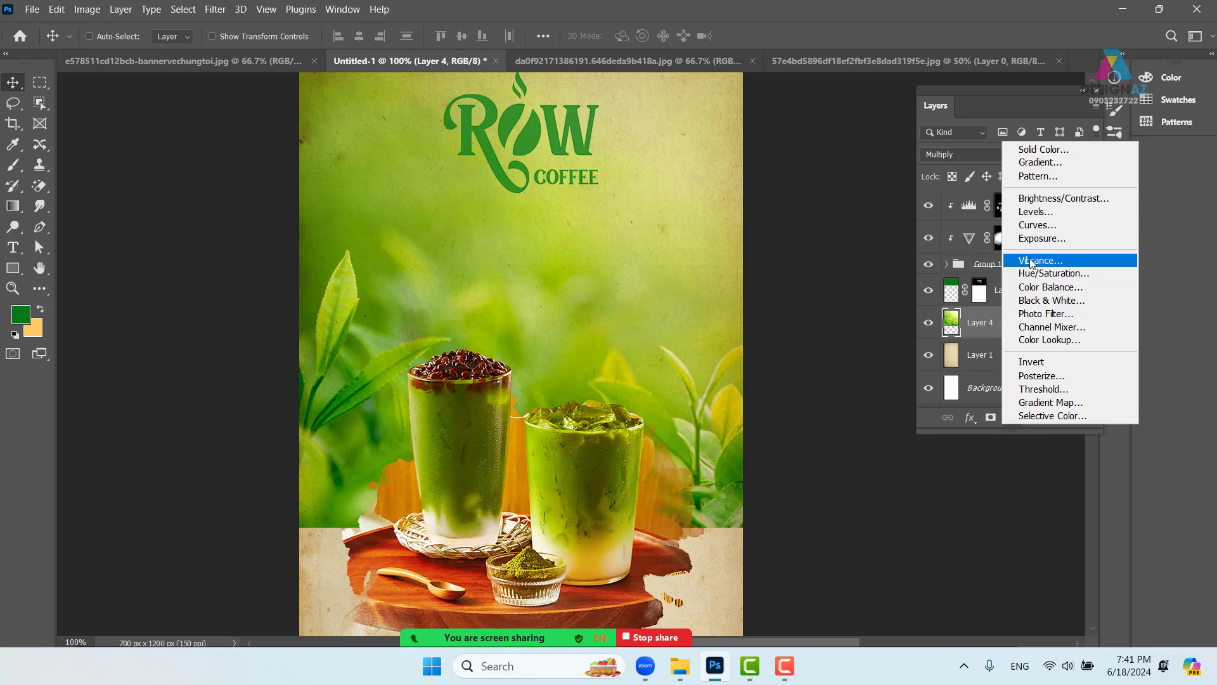
left_click(88, 11)
left_click(96, 15)
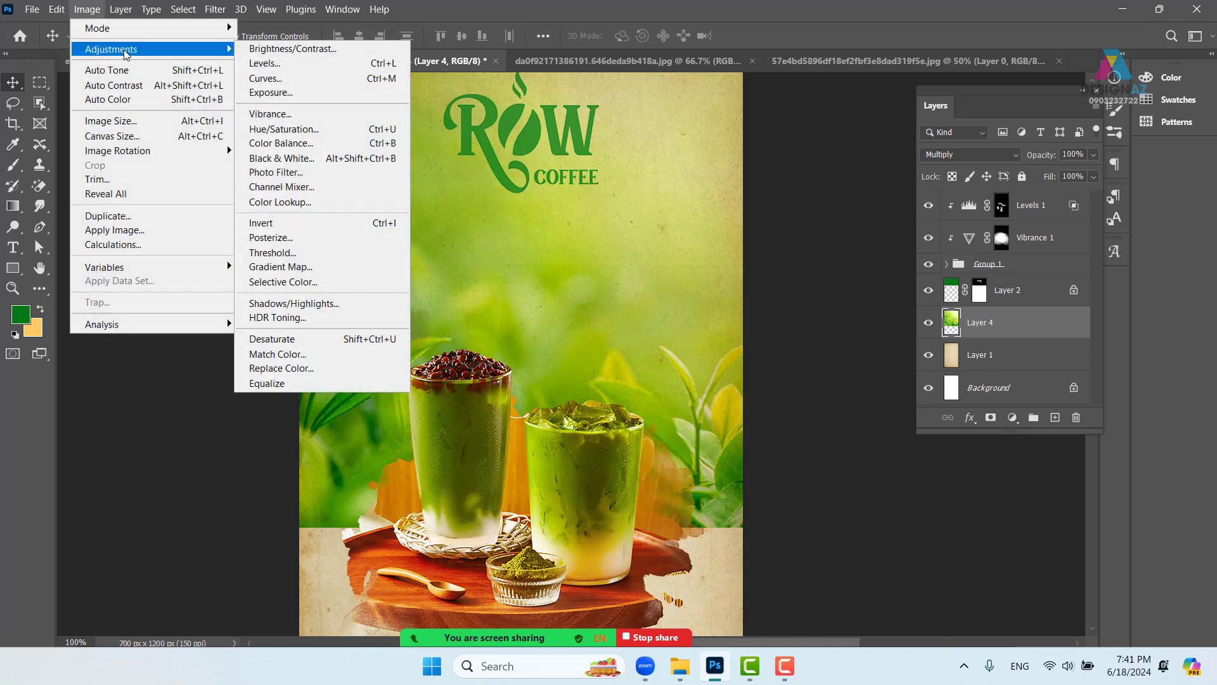
left_click(343, 120)
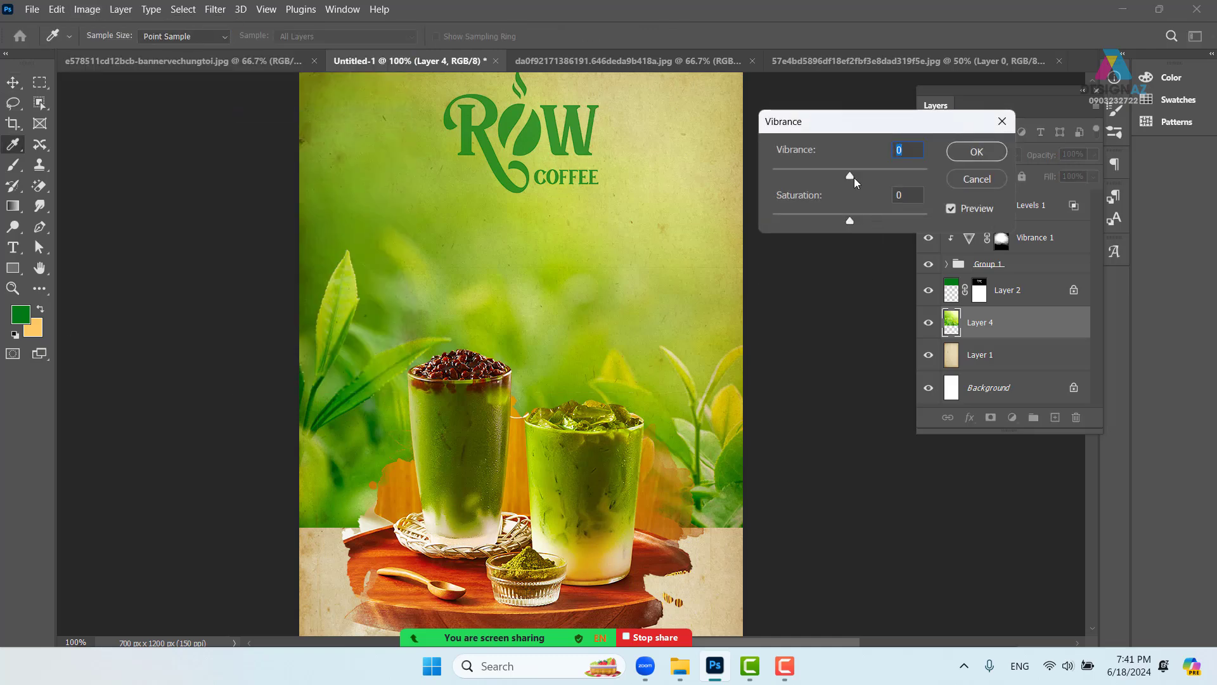
left_click_drag(850, 177, 782, 169)
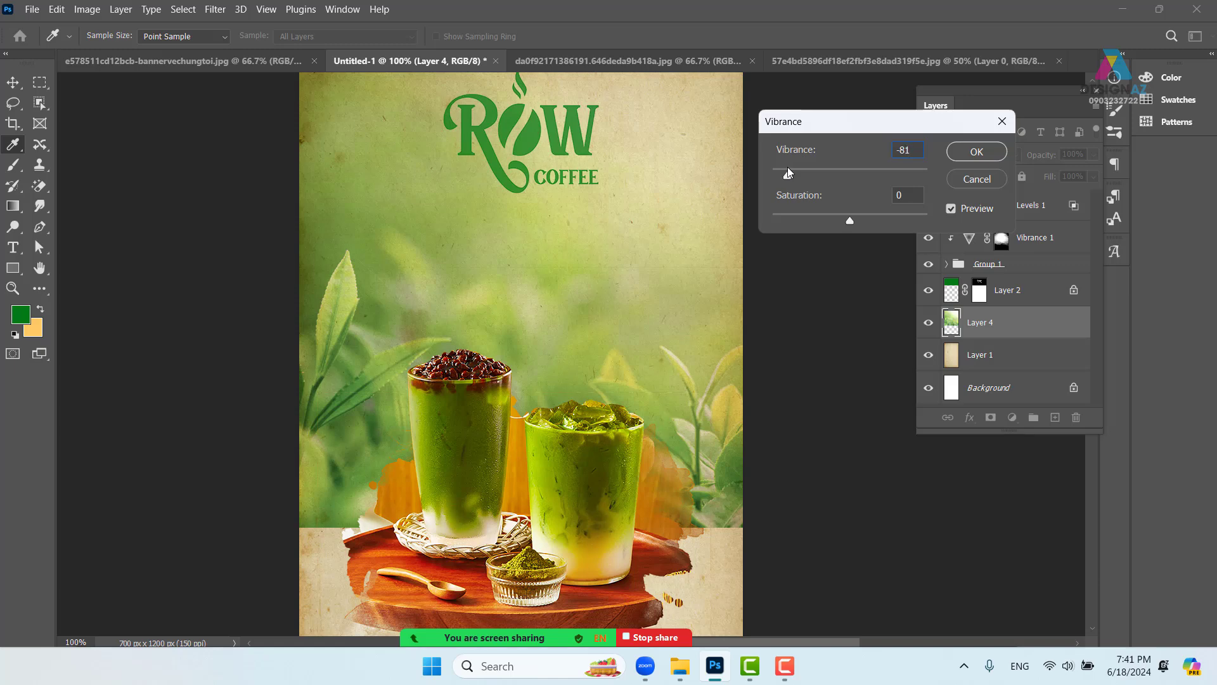
left_click_drag(788, 172, 785, 175)
left_click(976, 151)
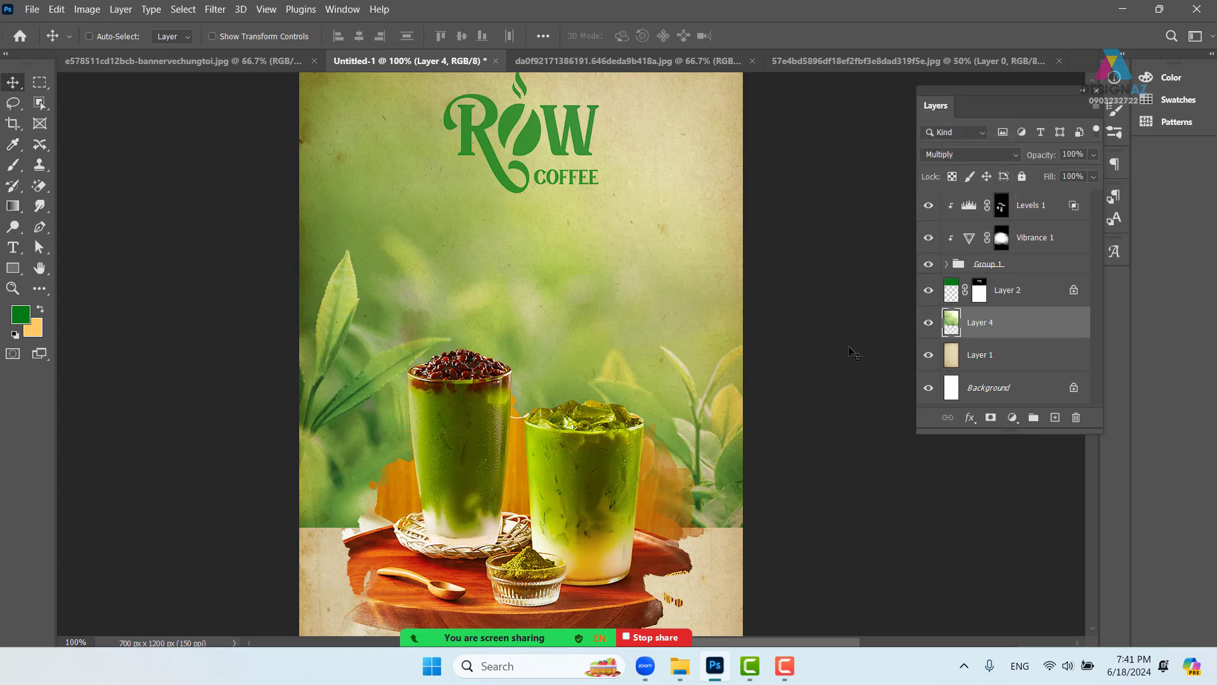
key("ctrl+minus")
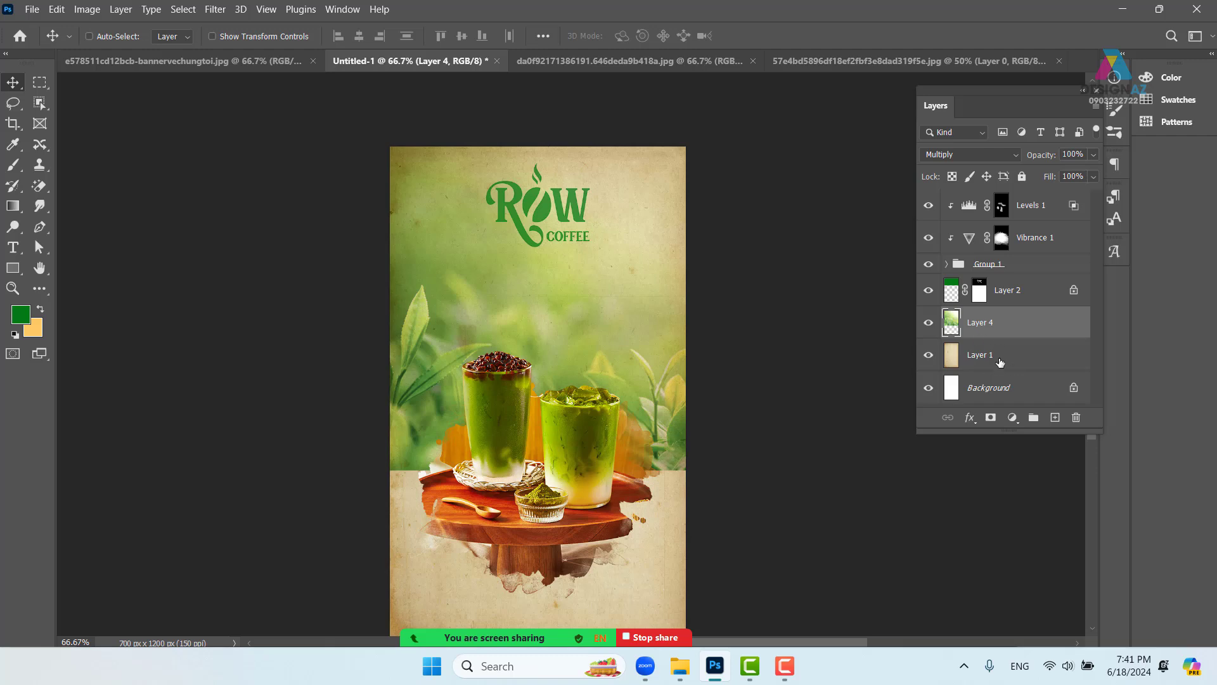
- Show only Layer 4 and Layer 1, then close the 57e4bd… splash document without saving
left_click(929, 324, "alt")
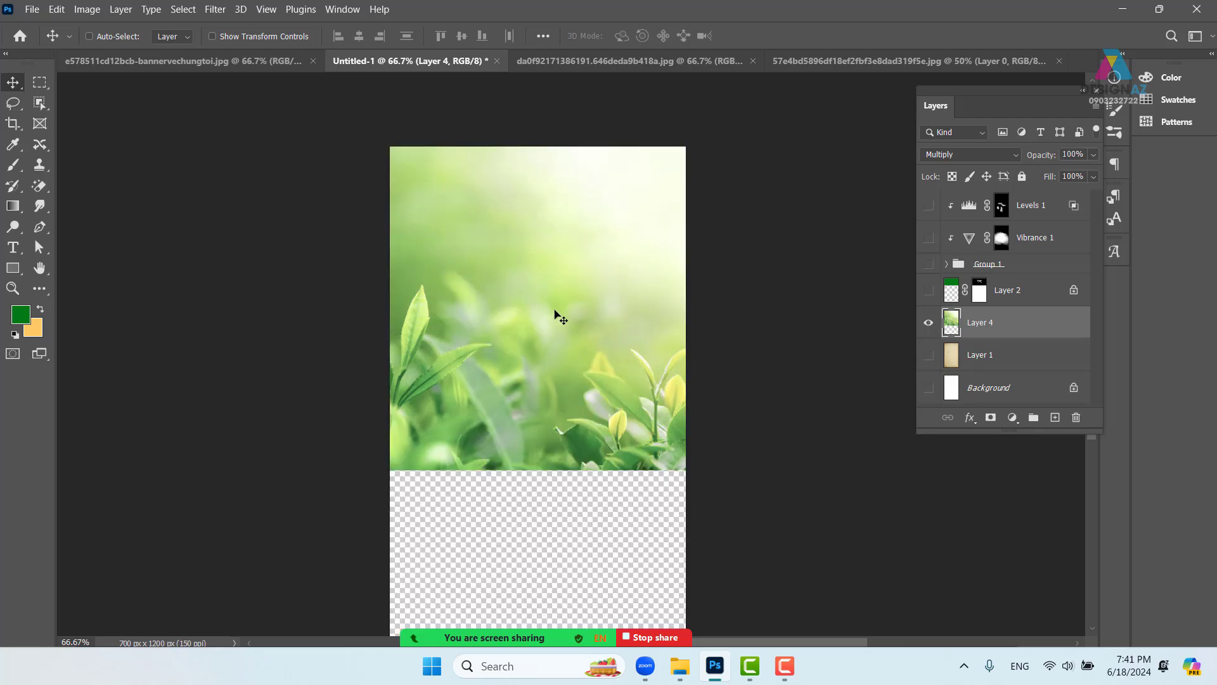
left_click(928, 355)
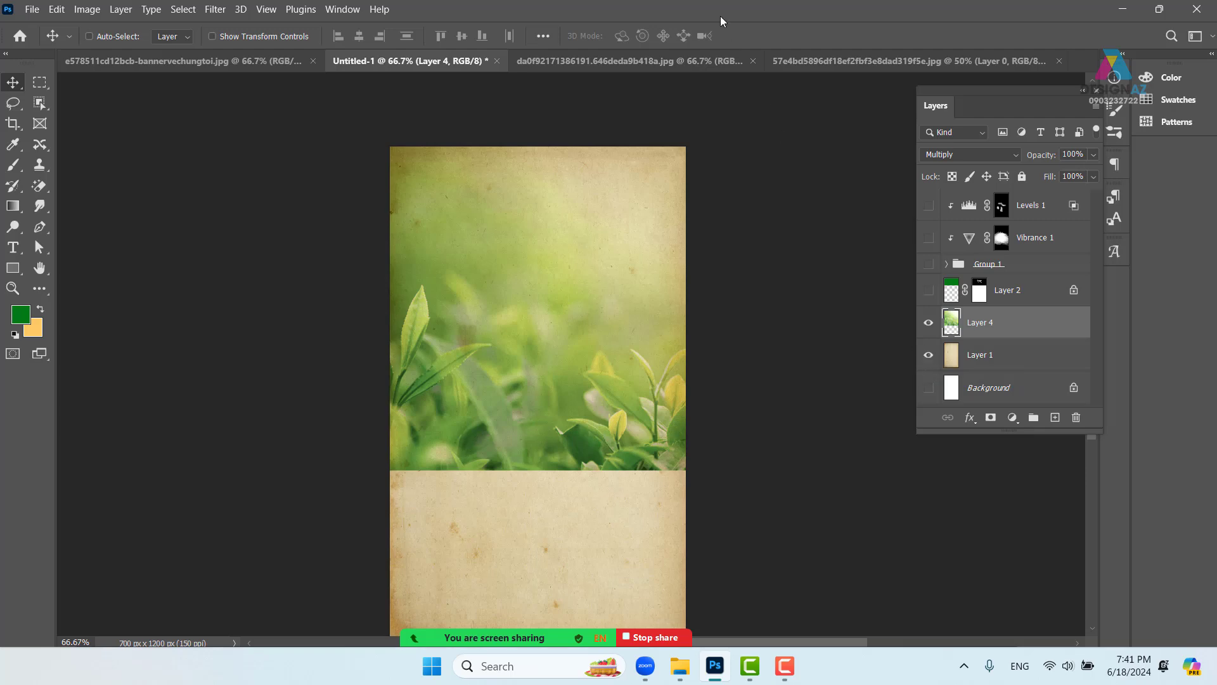
left_click(835, 59)
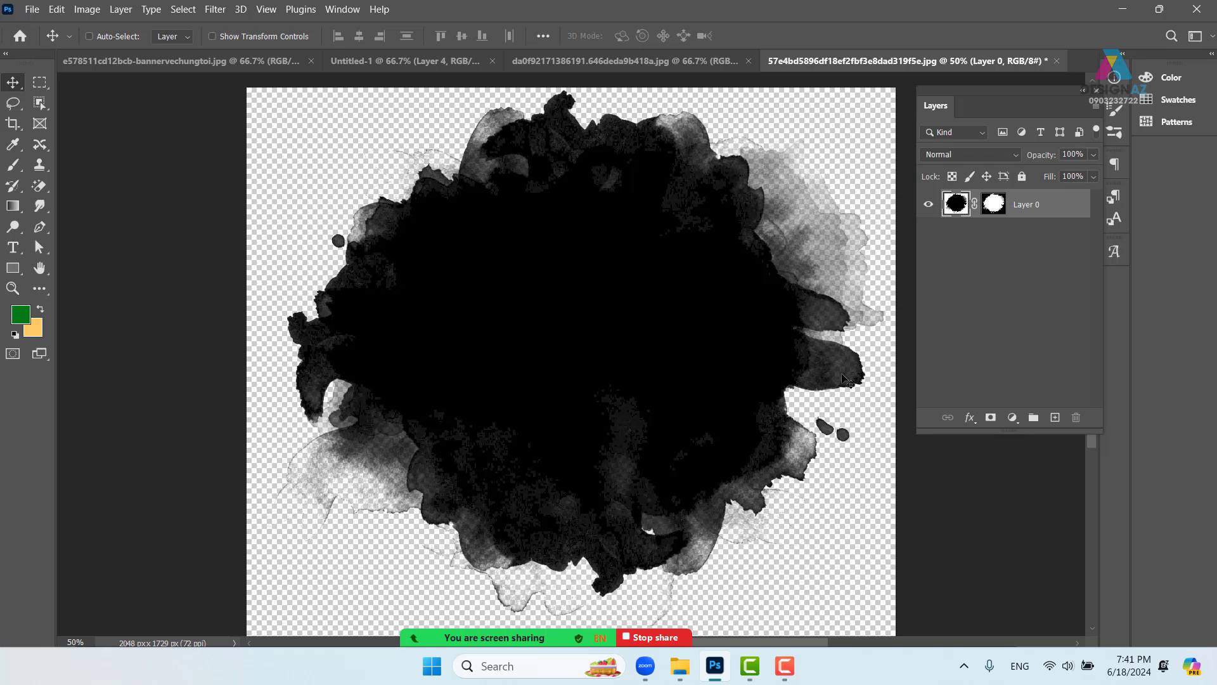
key("ctrl+minus")
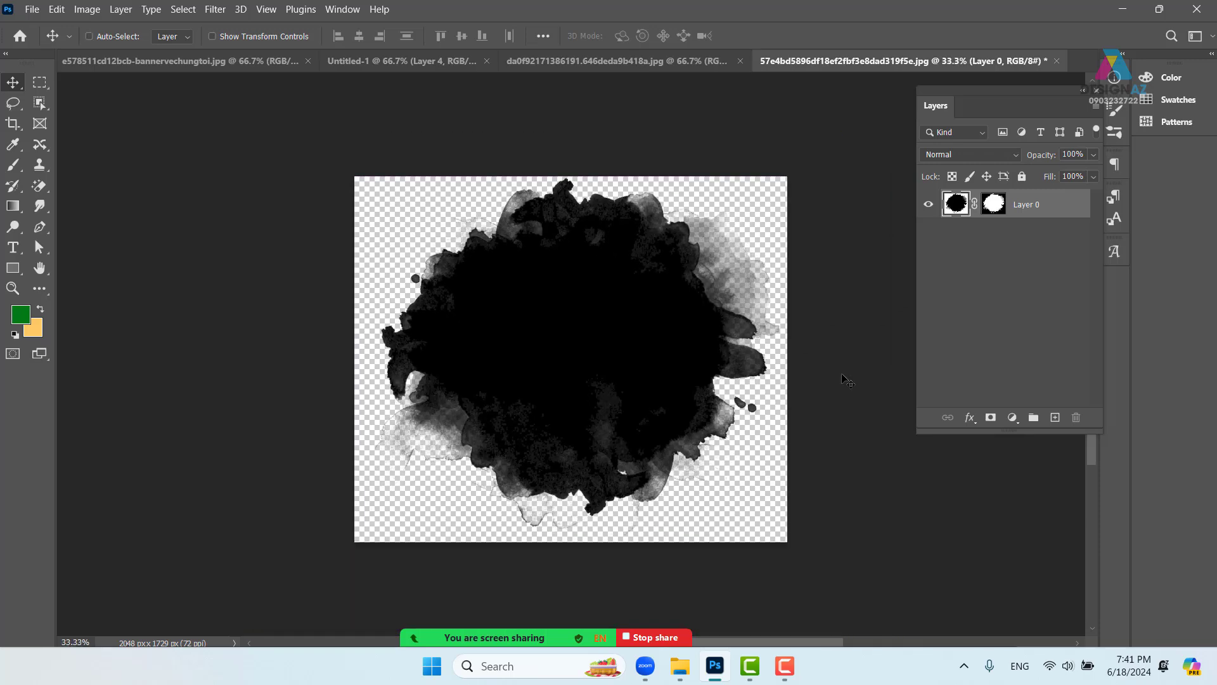
left_click(1056, 61)
left_click(631, 270)
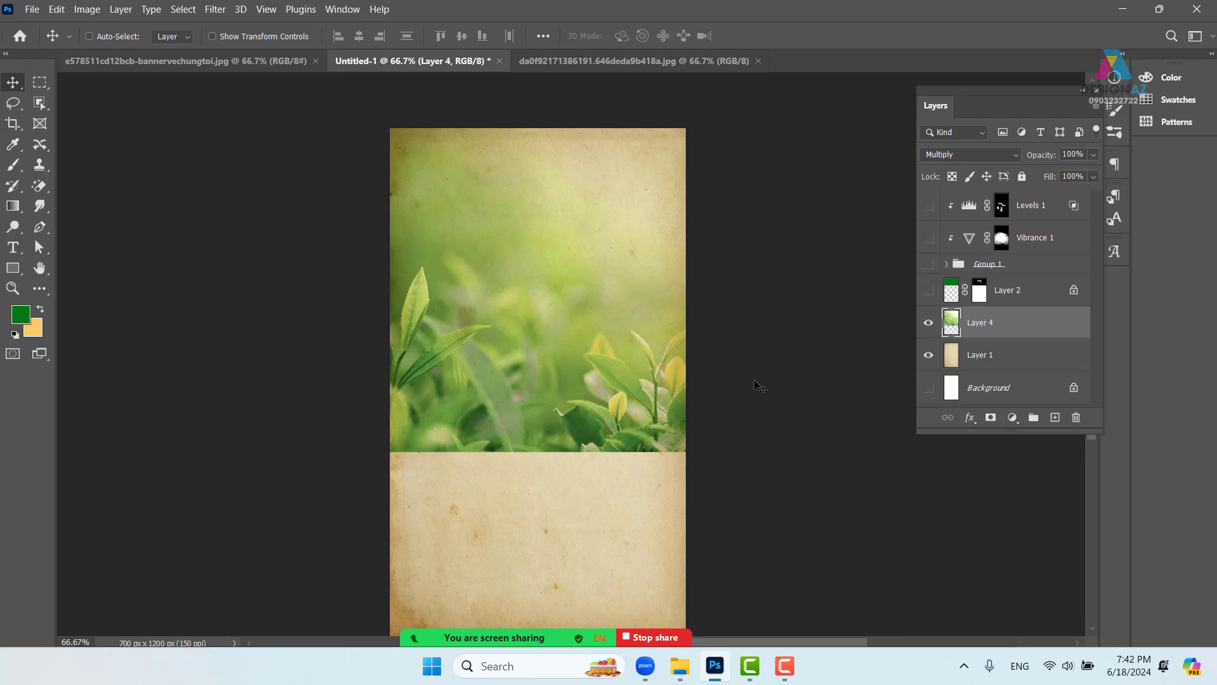
- Open 57e4bd5896df18ef2fbf3e8dad319f5e.jpg from the Chất liệu đen trắng folder
key("ctrl+o")
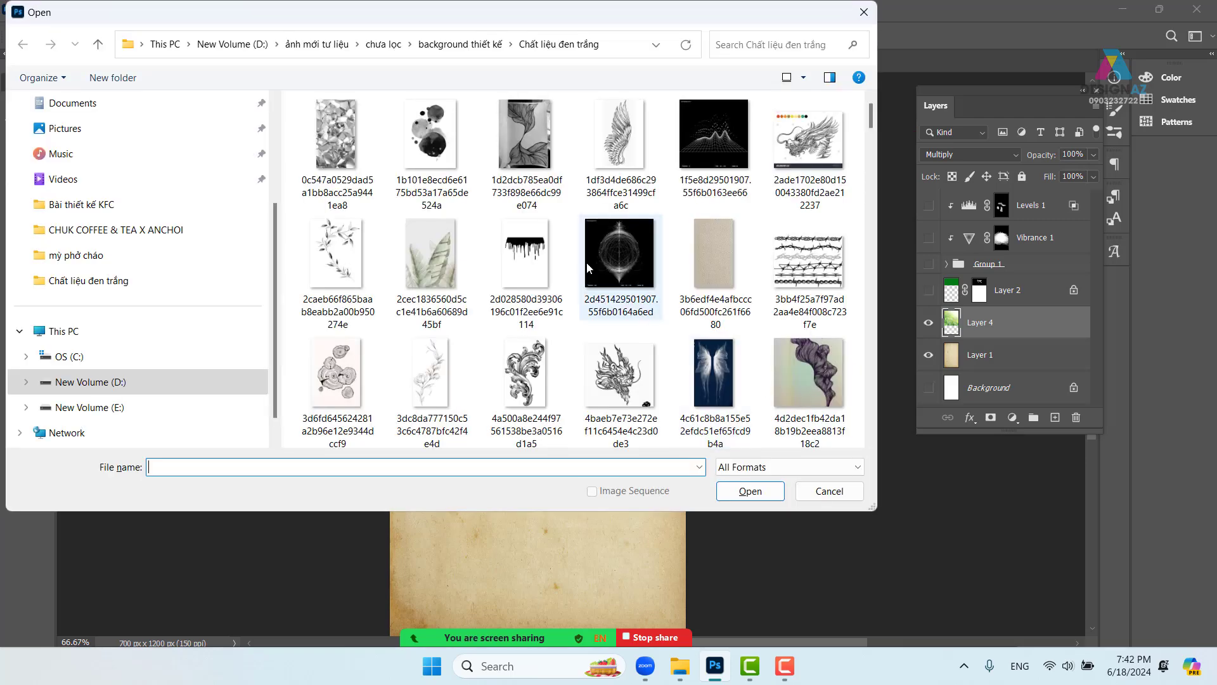
scroll(587, 261, "down", 5)
scroll(578, 271, "down", 3)
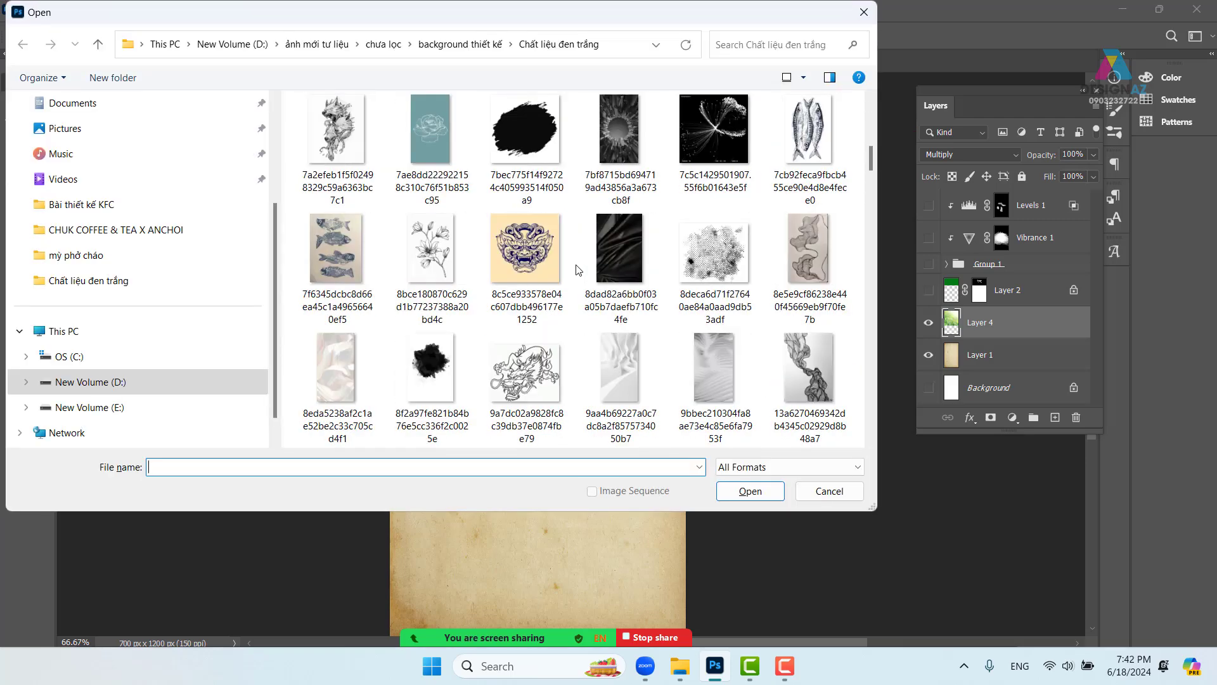
scroll(578, 271, "down", 1)
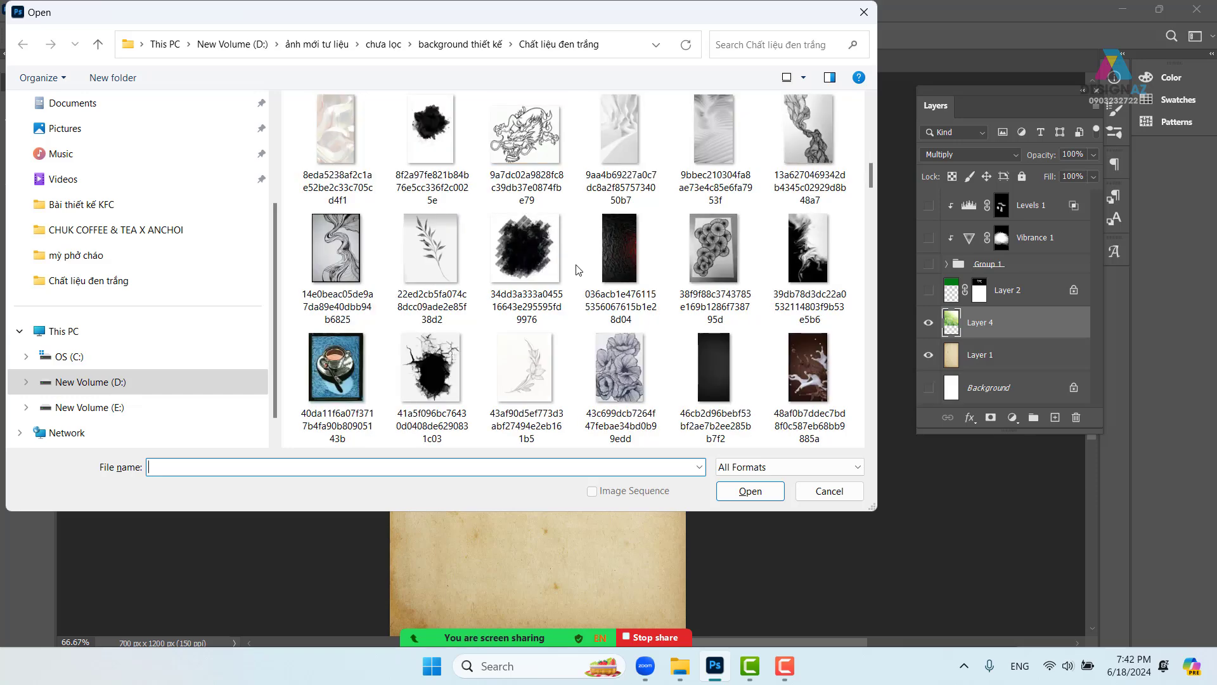
scroll(578, 271, "down", 1)
scroll(578, 270, "down", 1)
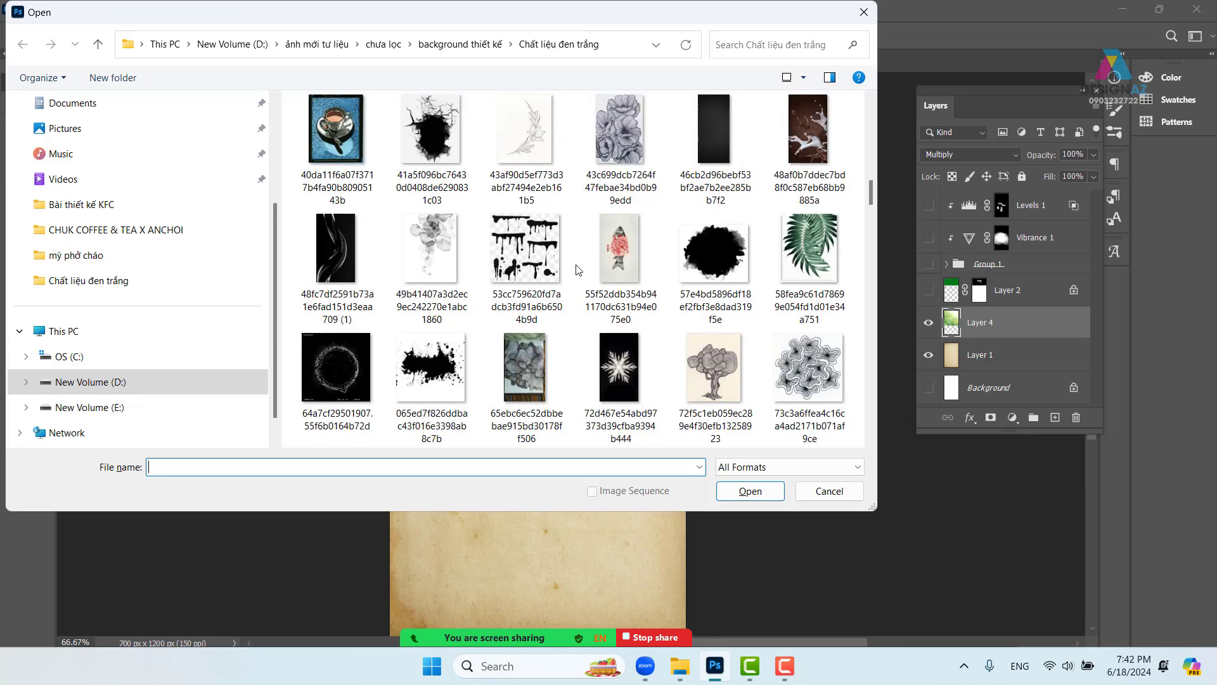
left_click(715, 254)
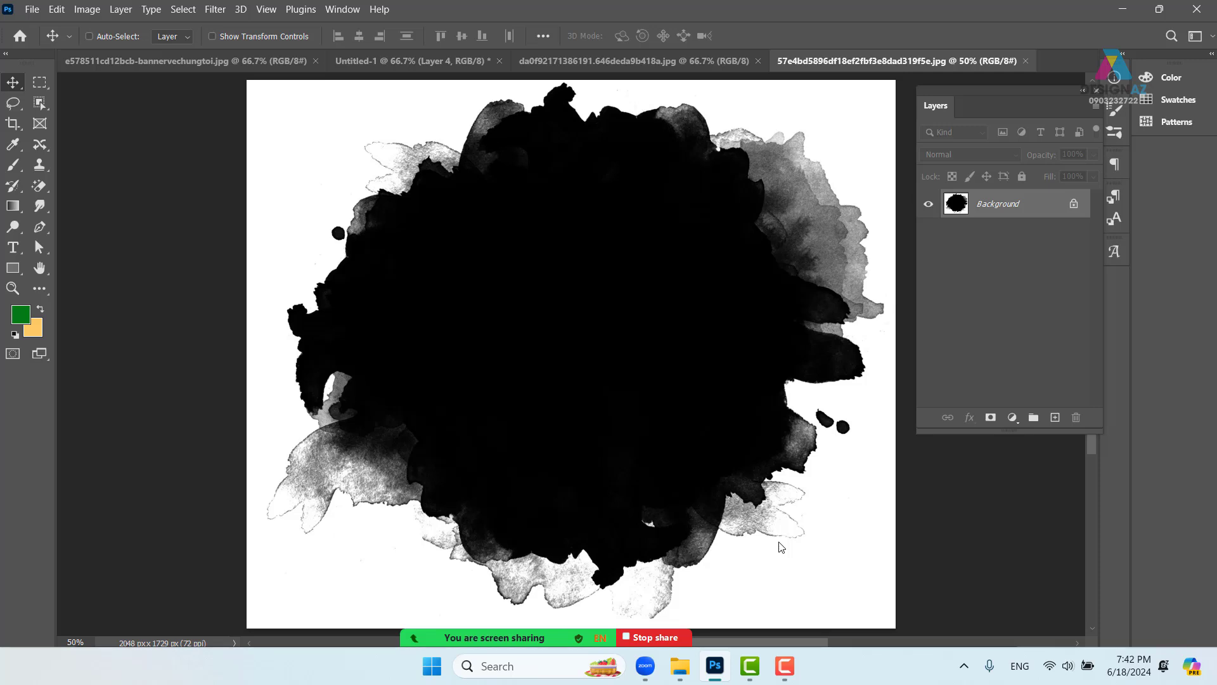
- Select the whole ink-blot image and define it as a brush preset named 'khsdf'
key("ctrl+minus")
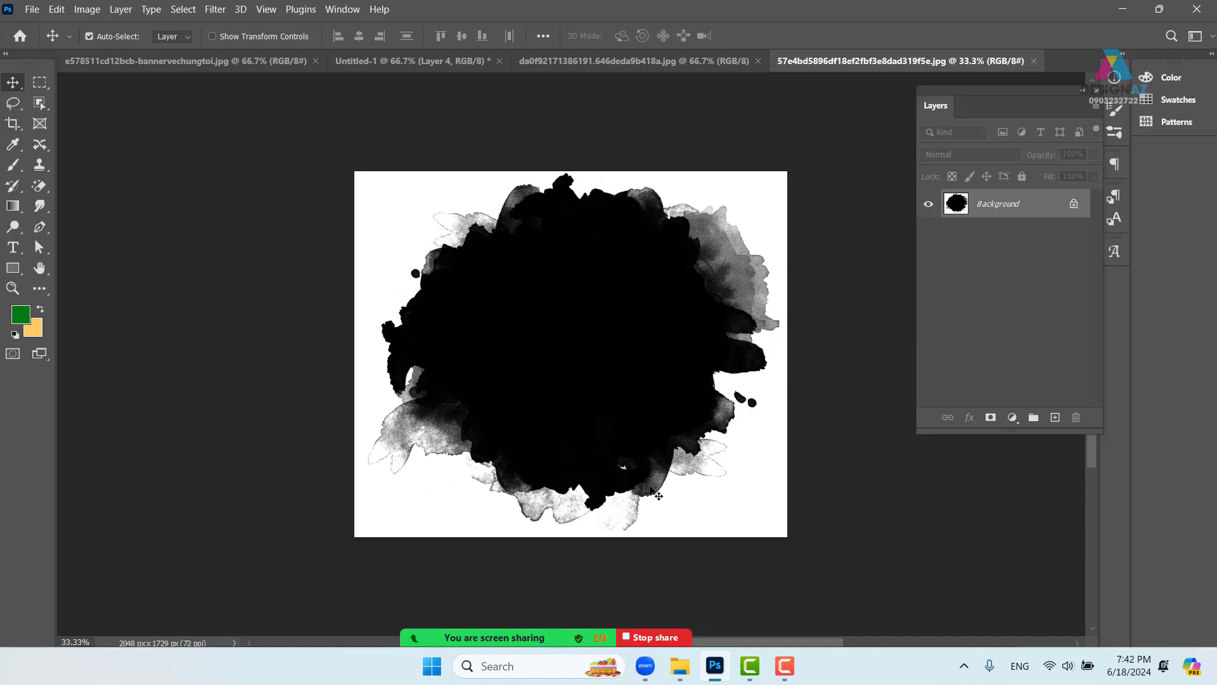
key("ctrl+a")
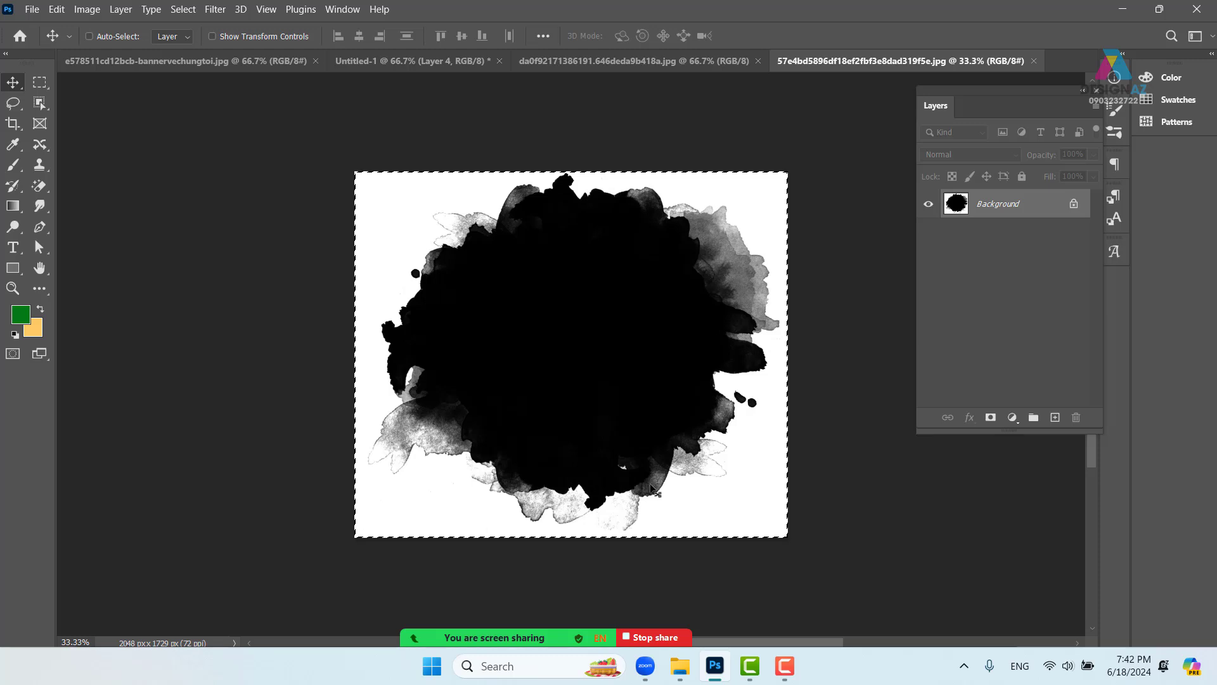
key("ctrl+c")
left_click(56, 9)
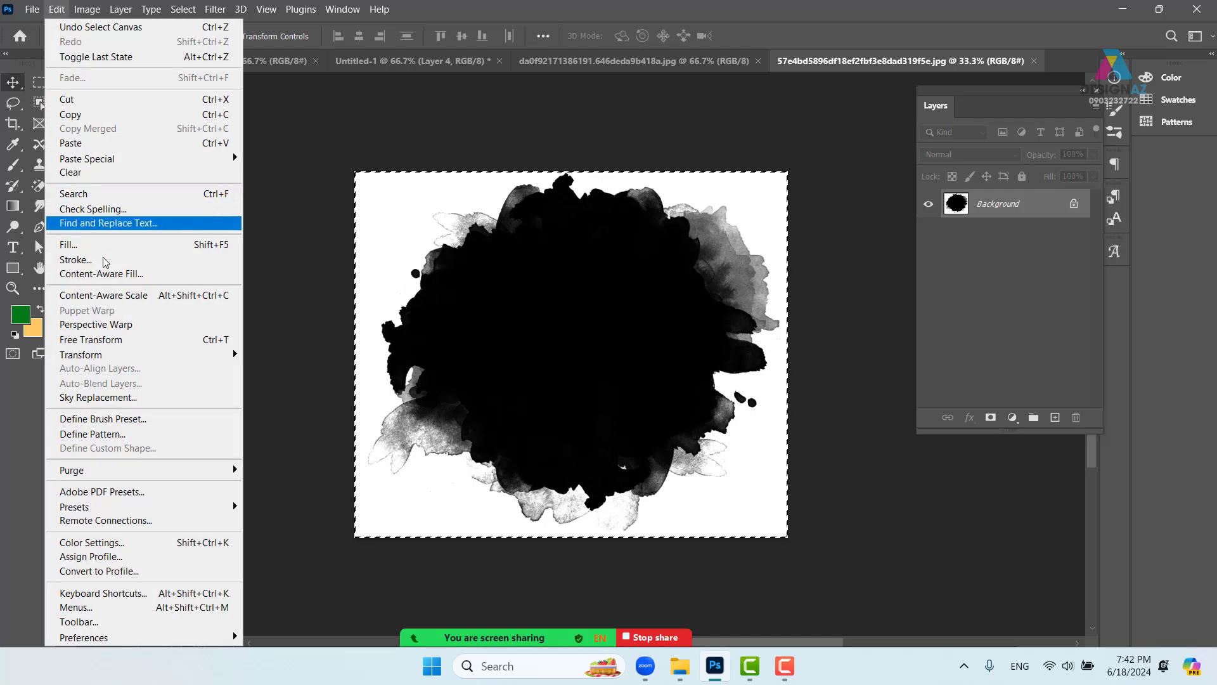
left_click(107, 422)
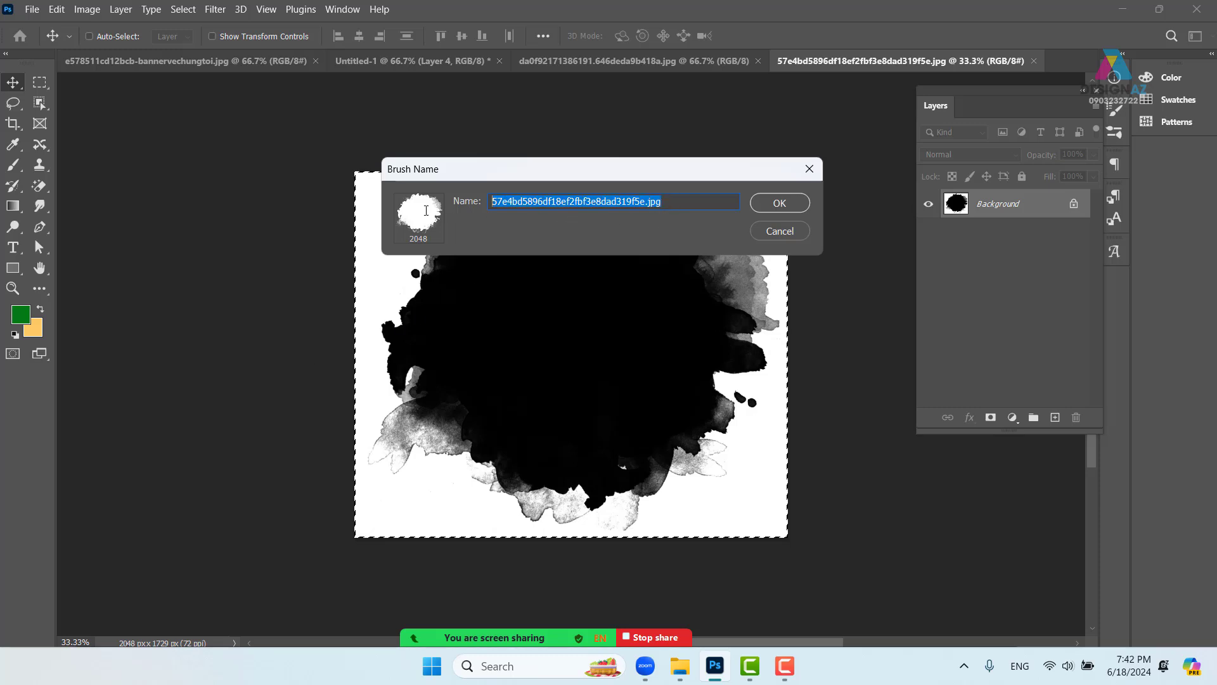
key("BackSpace")
type("khsdf")
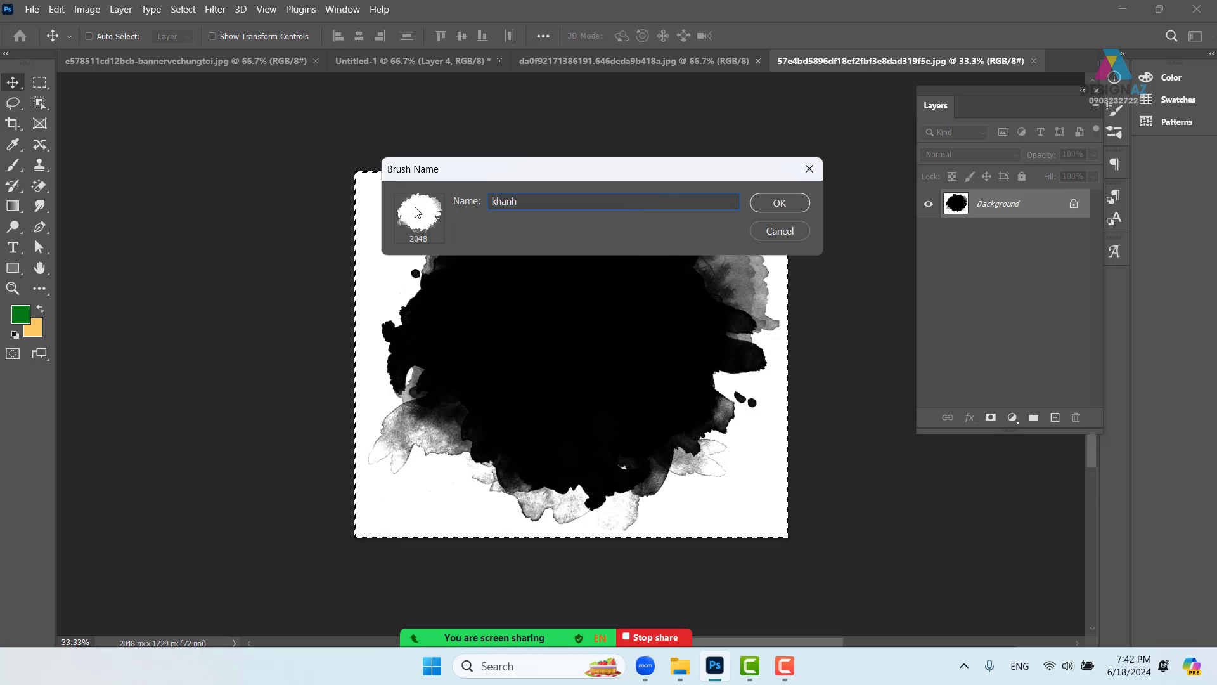
key("Return")
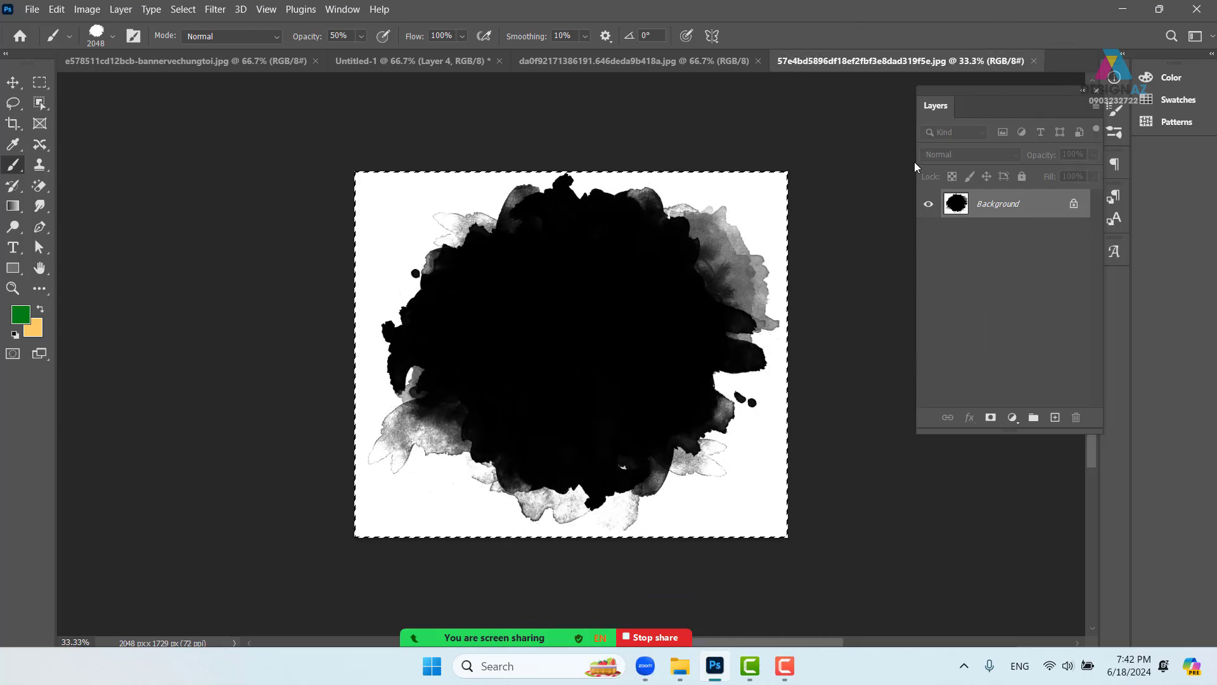
- Back on the poster, shrink the splash brush and add an inverted layer mask to Layer 4
left_click(1033, 61)
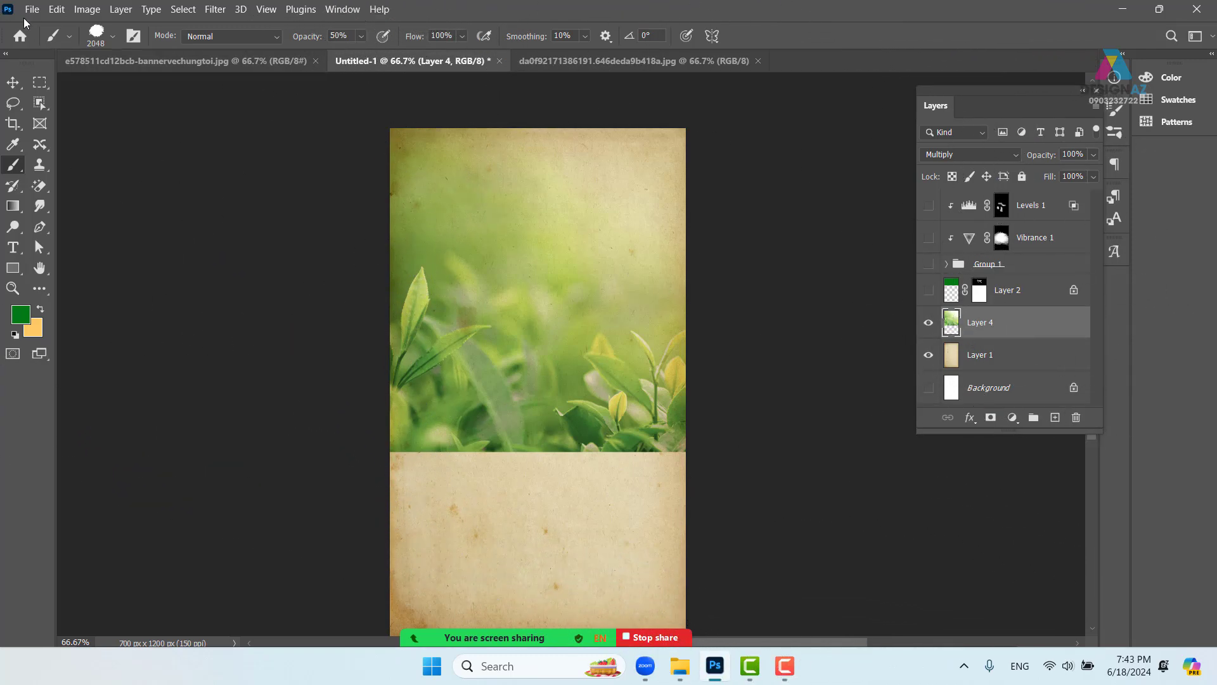
left_click(112, 36)
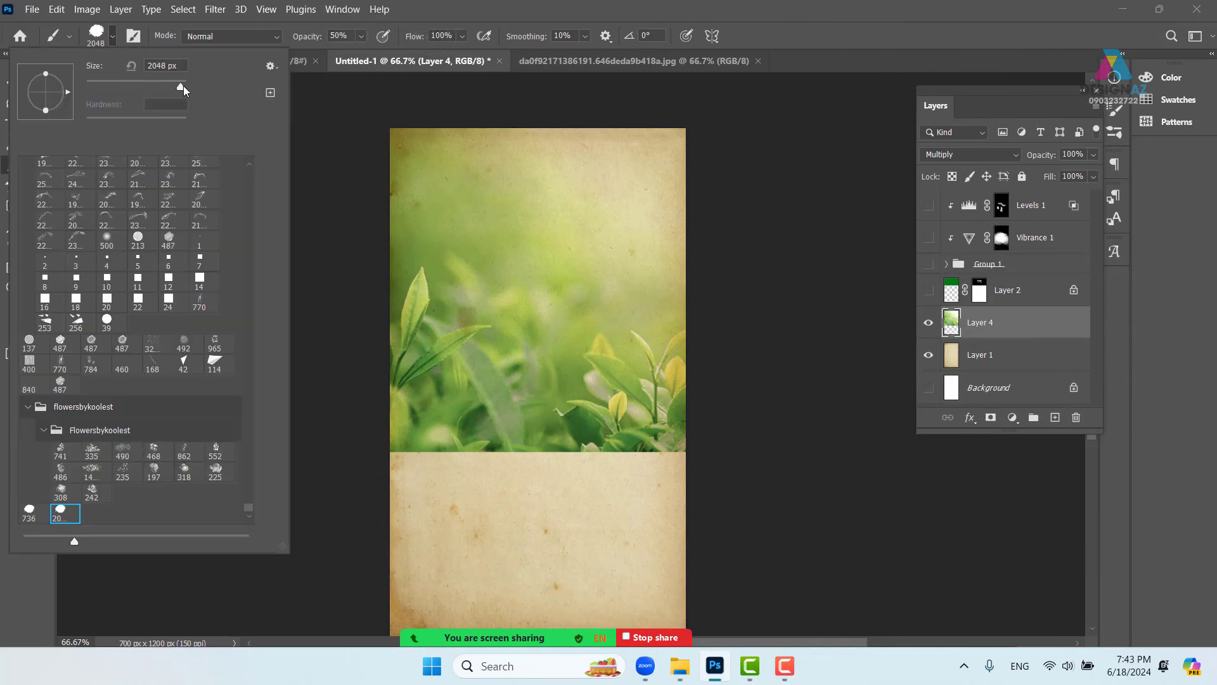
mouse_move(182, 88)
left_mouse_down()
mouse_move(153, 86)
mouse_move(179, 85)
left_mouse_up()
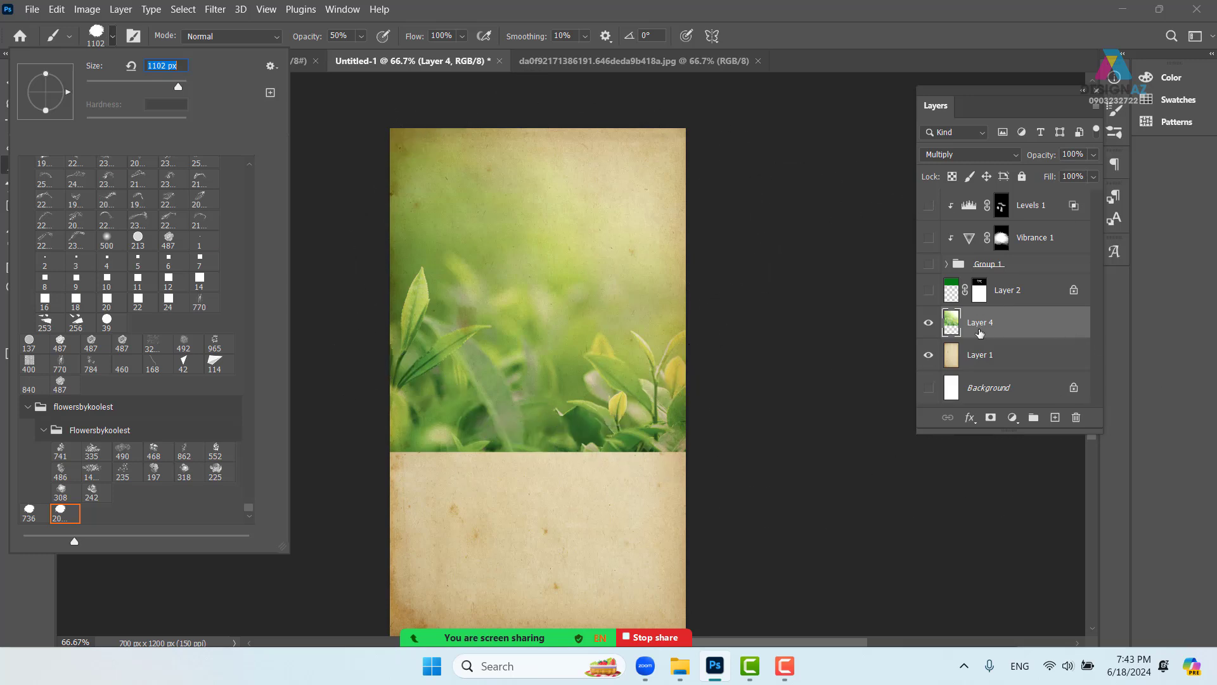
left_click(951, 325)
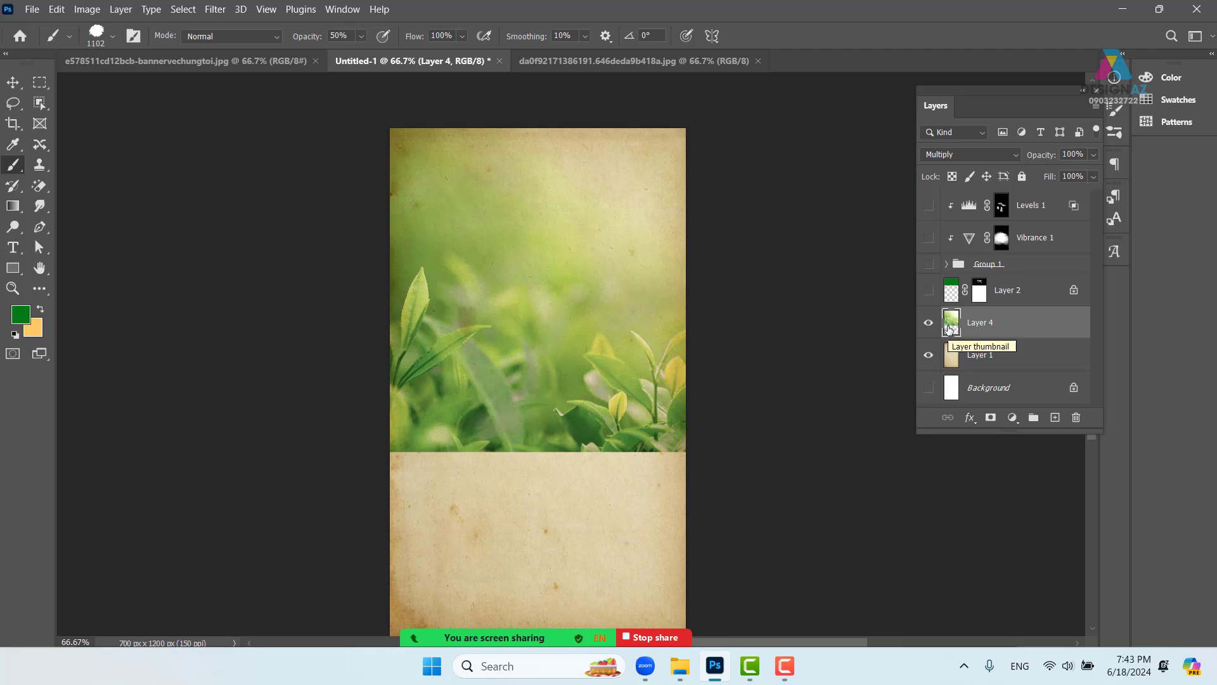
left_click(991, 417)
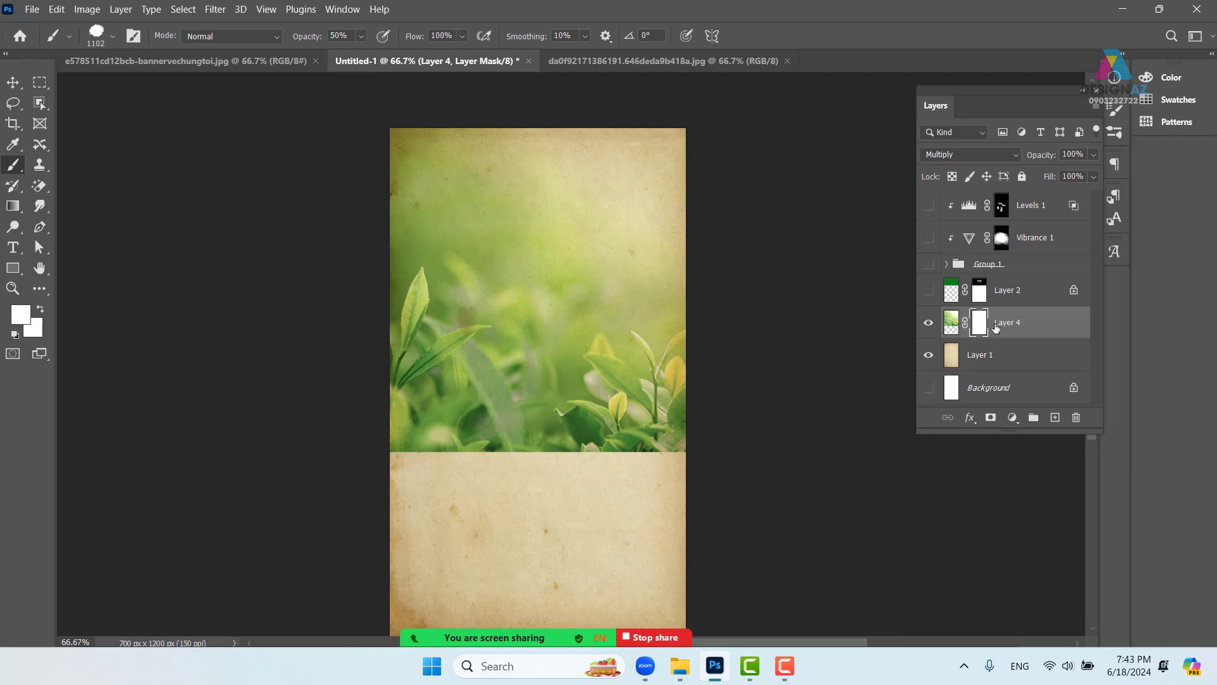
key("ctrl+i")
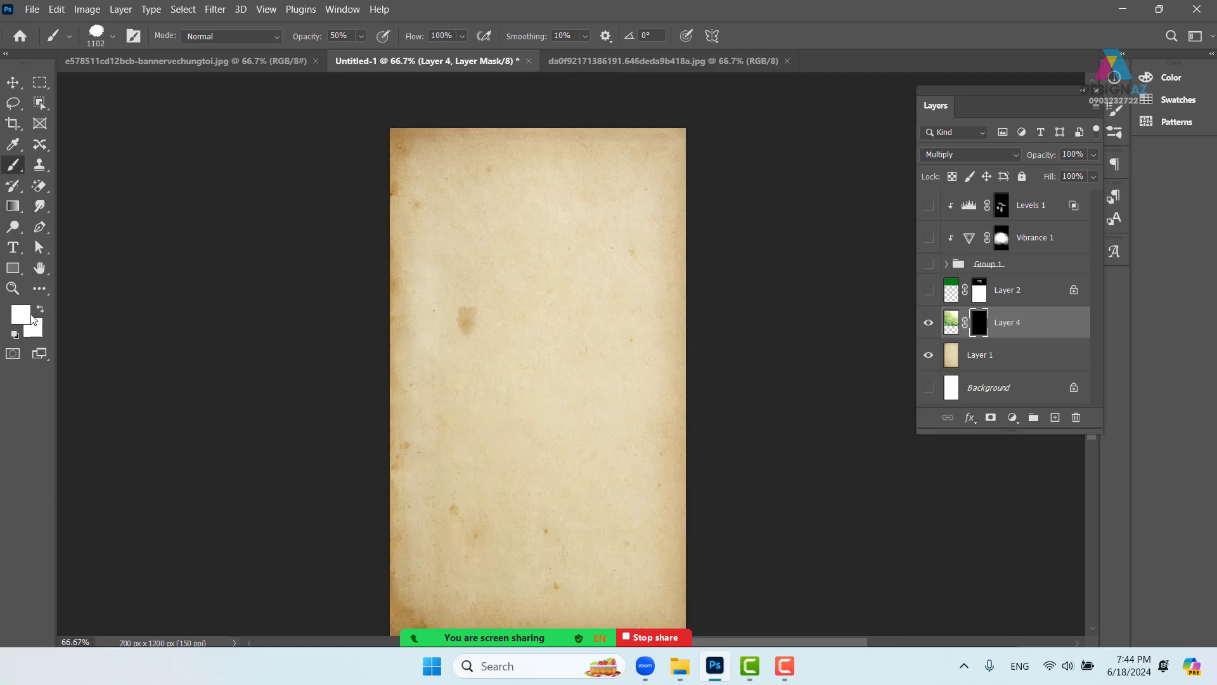
- Raise the brush opacity and stamp the white splash on the mask near the poster's top
left_click(362, 36)
left_click_drag(372, 56, 419, 54)
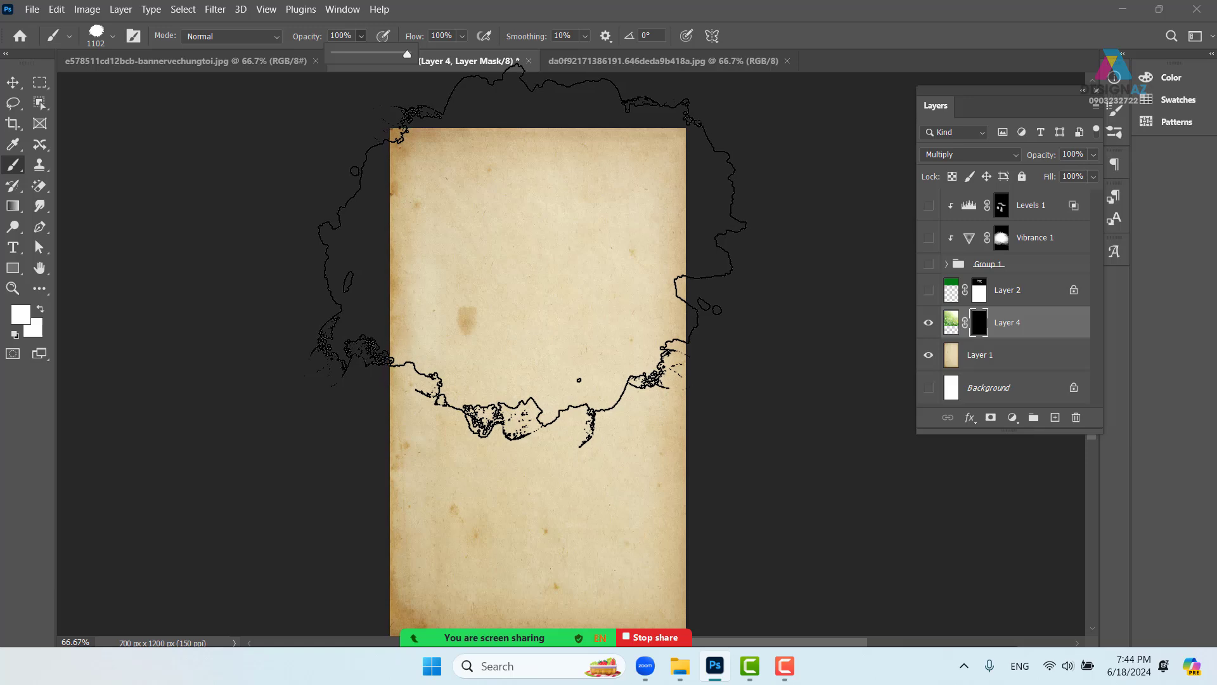
left_click(530, 253)
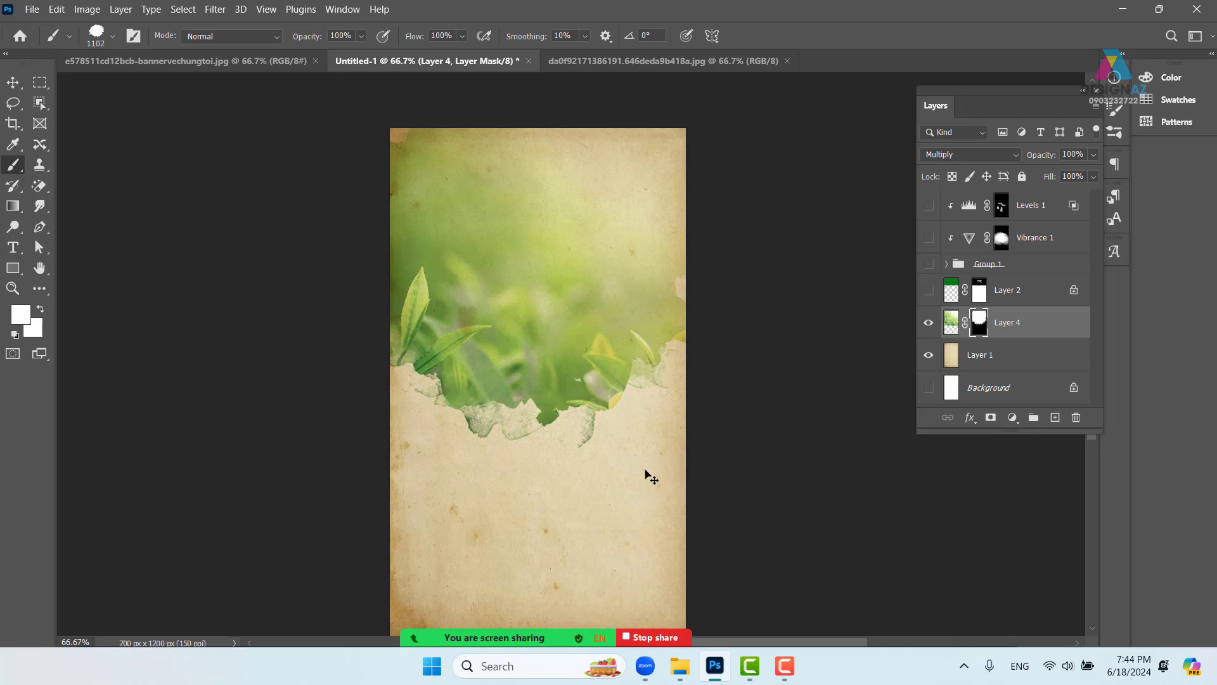
key("ctrl+z")
left_click(531, 311)
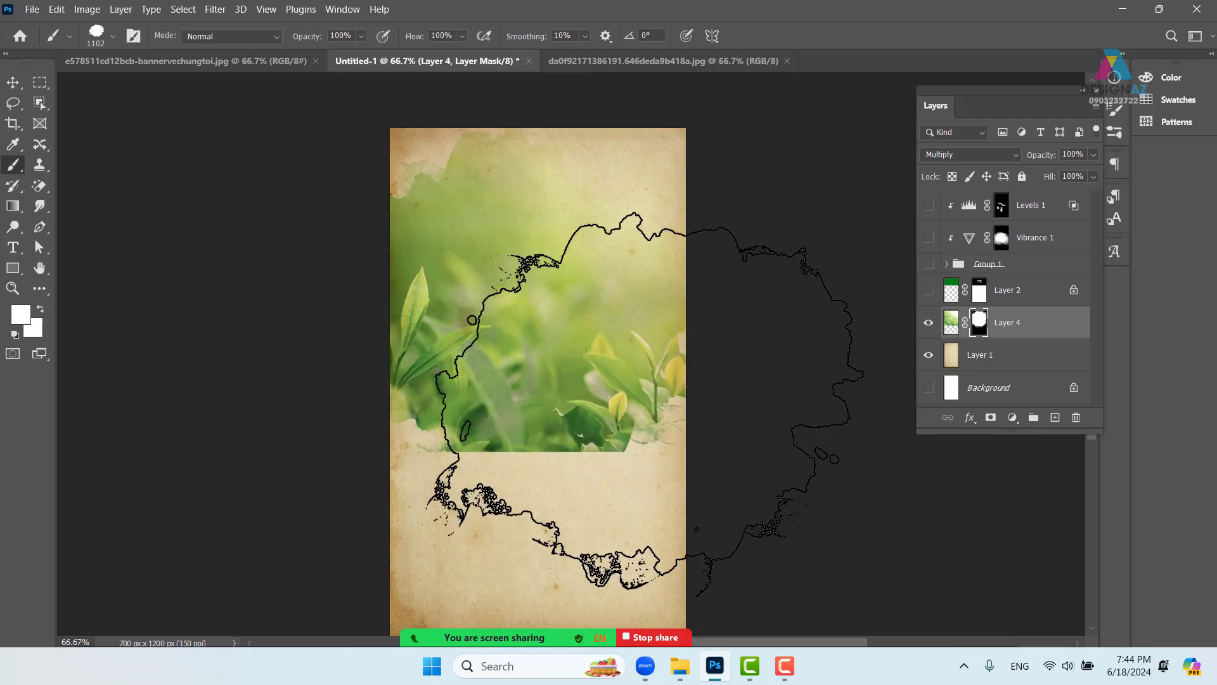
key("ctrl+z")
left_click(556, 272)
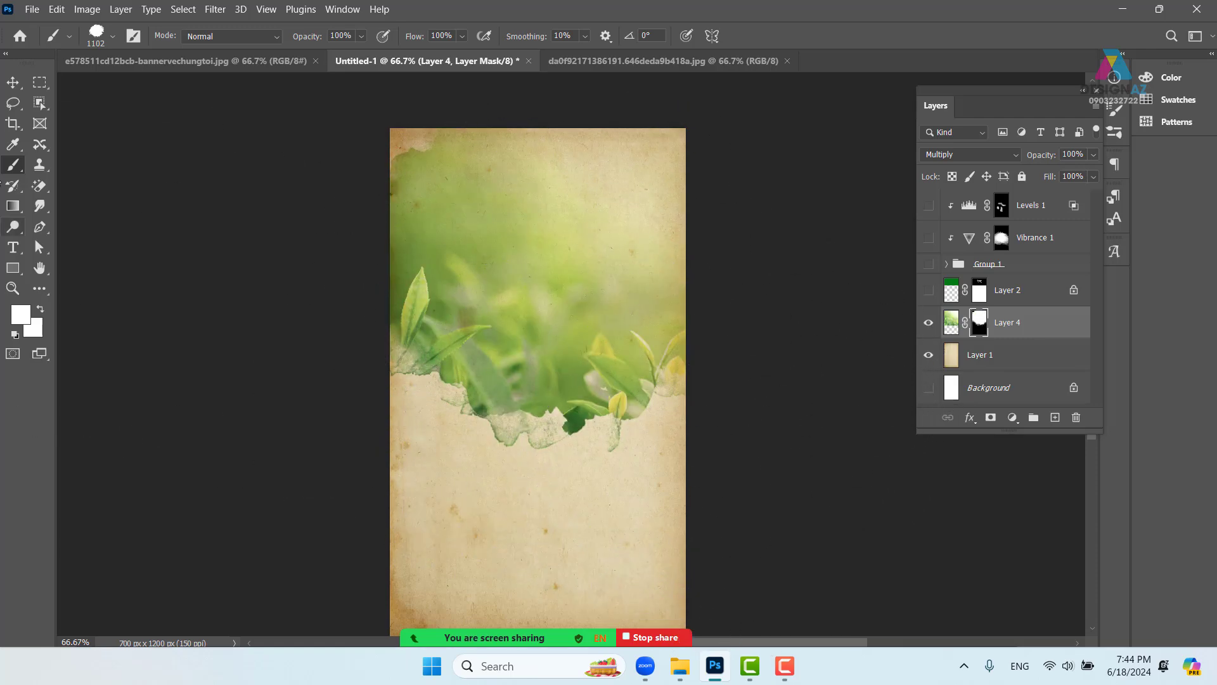
left_click(13, 82)
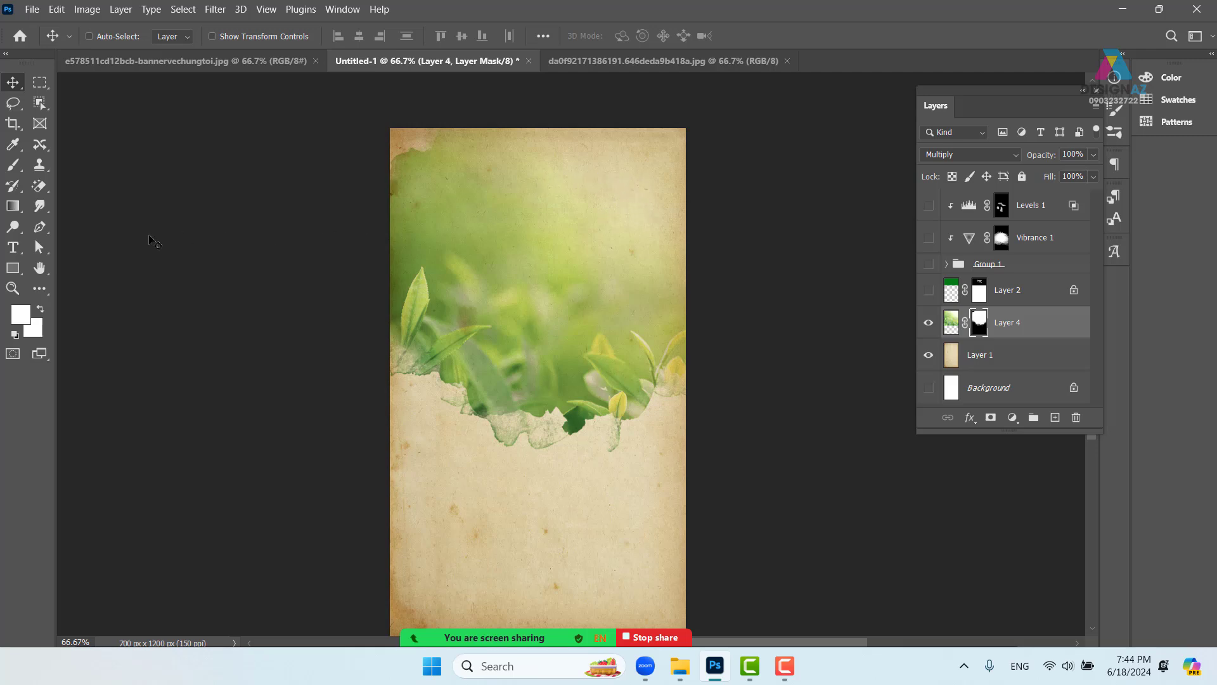
- Switch the paint colour to black #000000 and paint out the green at the upper-left corner
left_click(14, 166)
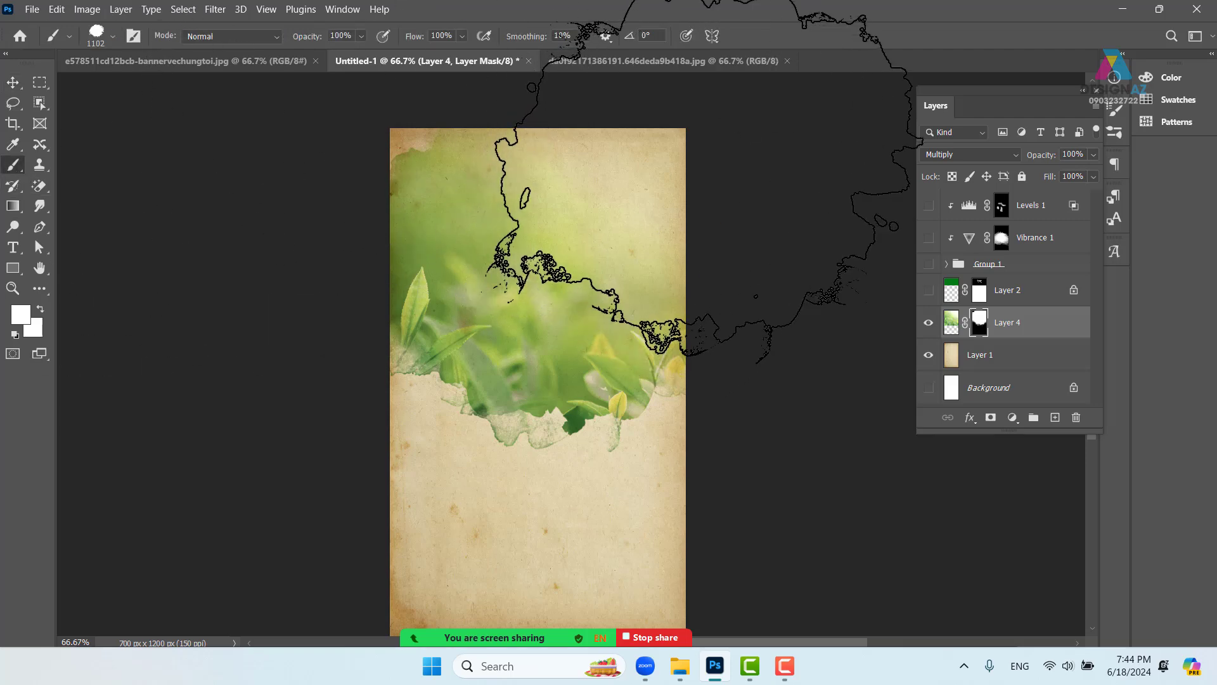
left_click(21, 317)
type("000000")
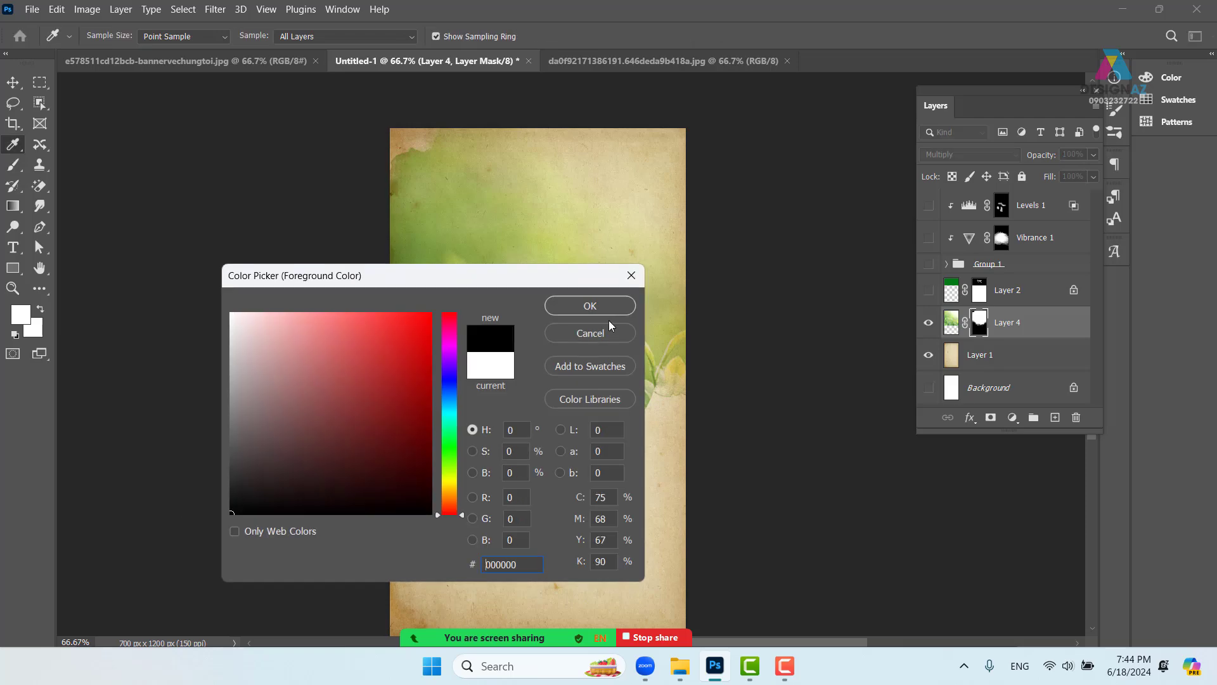
left_click(614, 311)
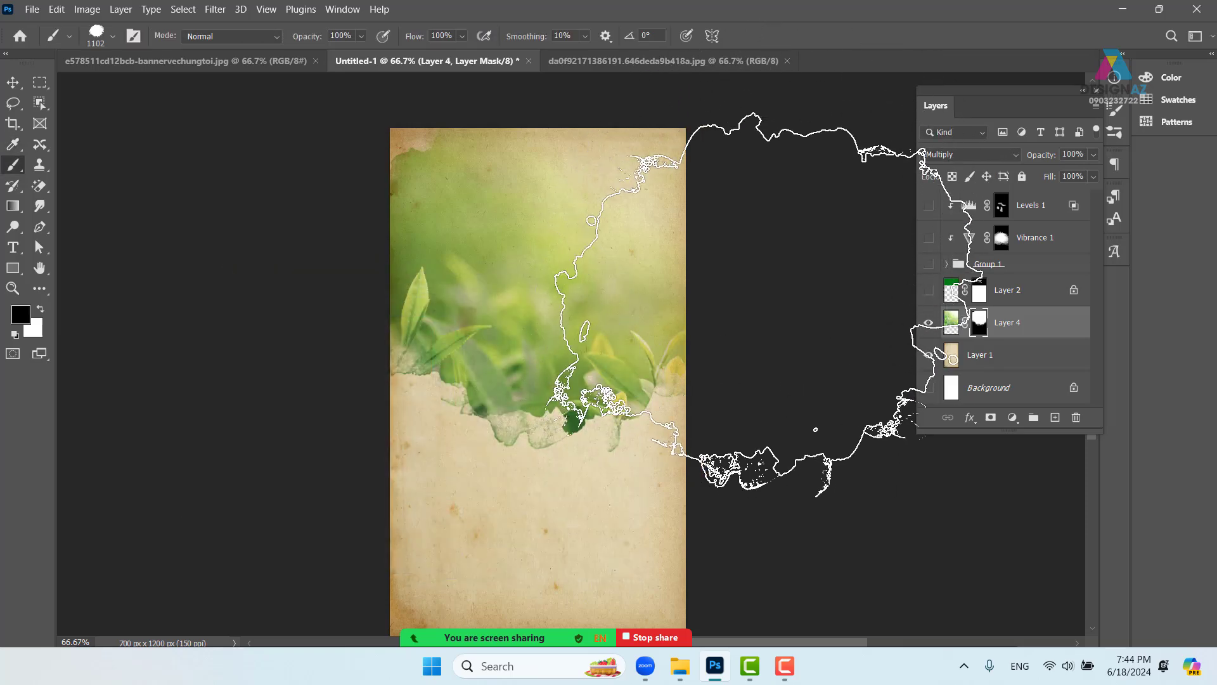
key("ctrl+minus")
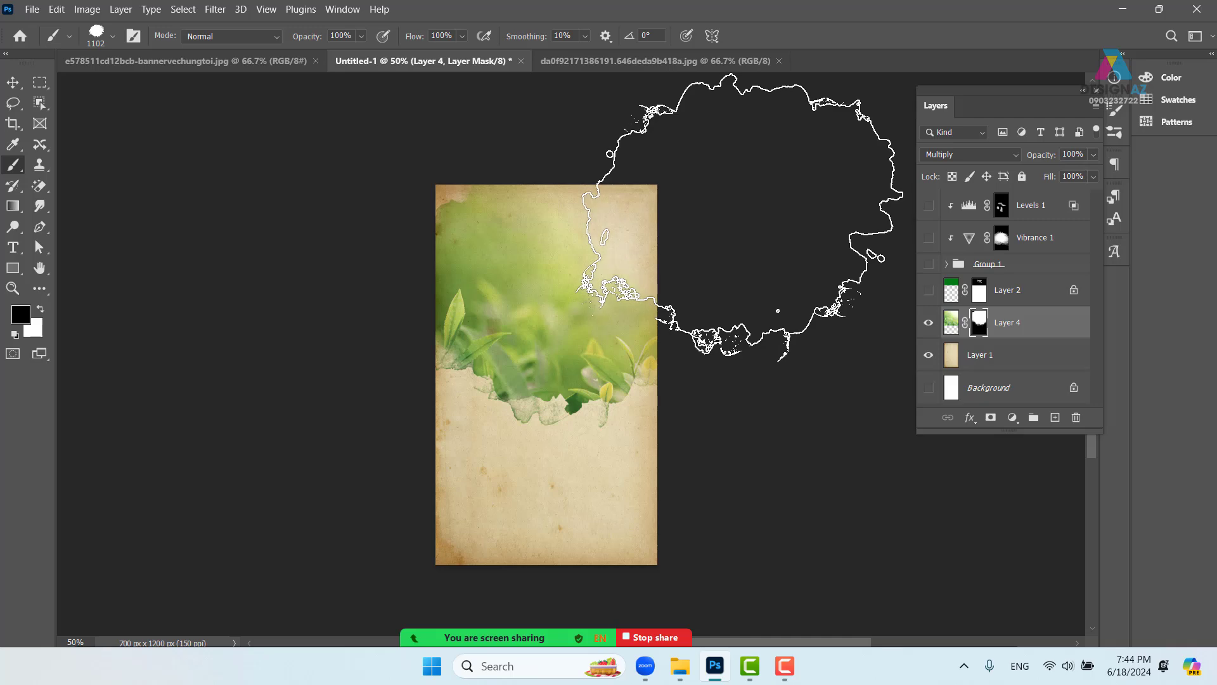
key("ctrl+plus")
key("ctrl+plus")
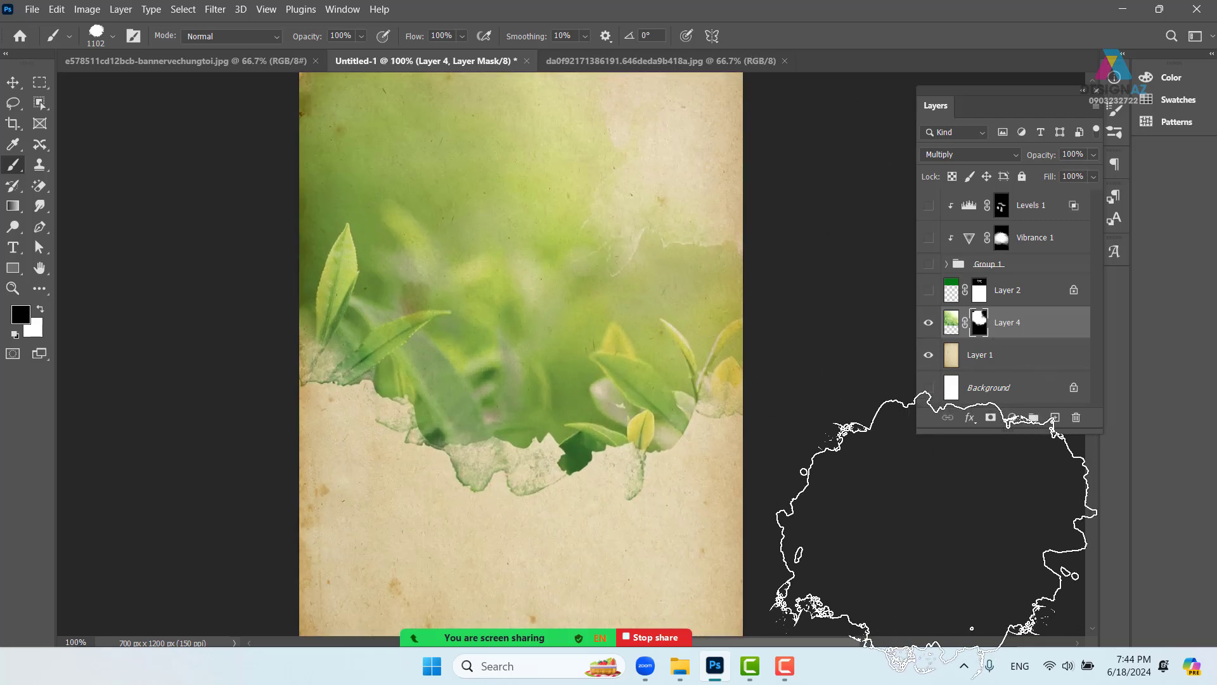
key("space")
left_click_drag(628, 210, 601, 330)
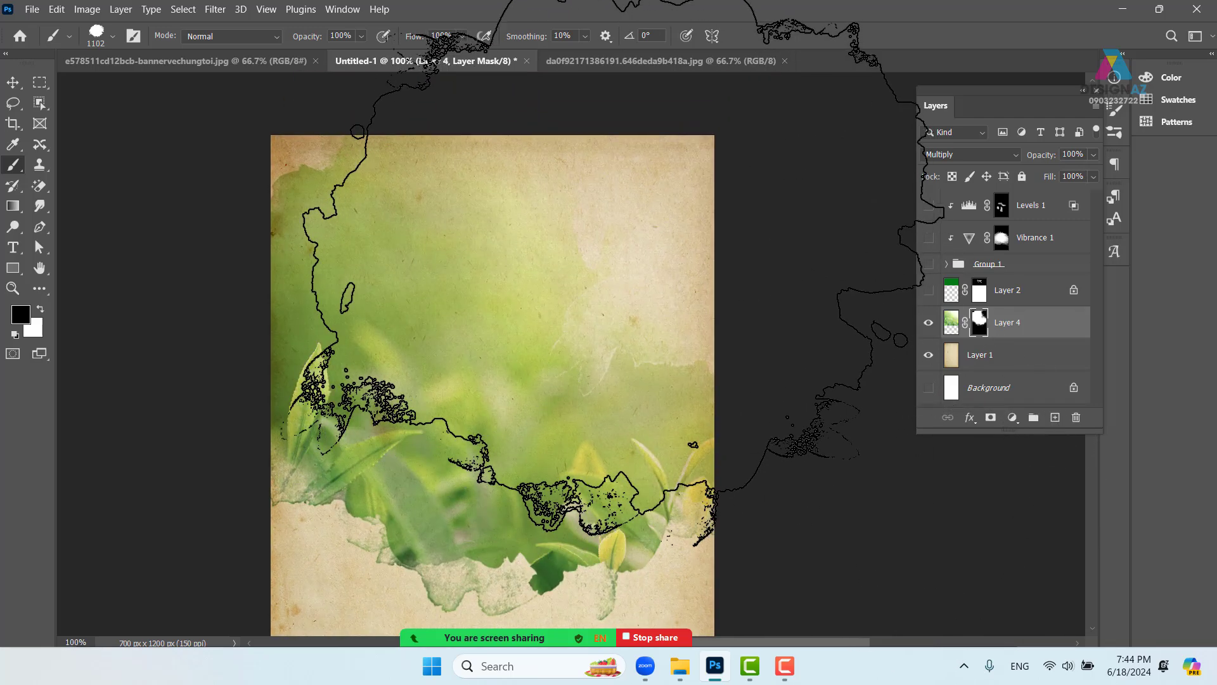
key("space")
left_click_drag(499, 284, 561, 367)
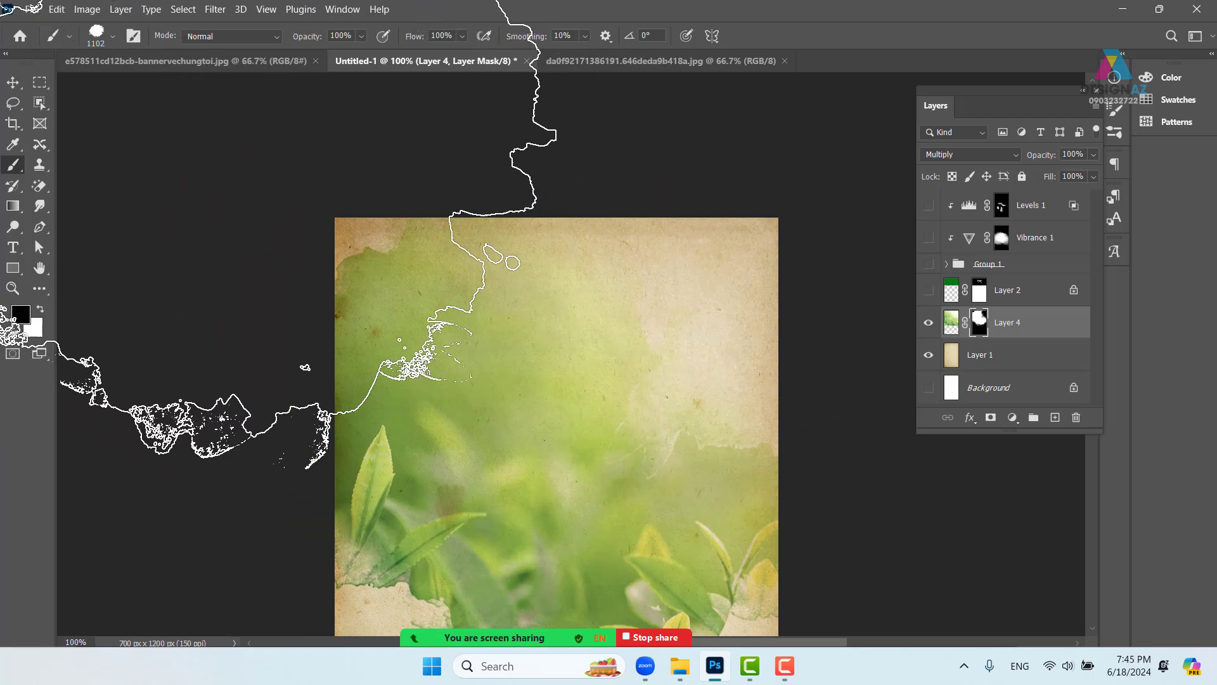
left_click_drag(609, 438, 351, 460)
- Pan down the poster, zoom back to 66.67% and set brush opacity to 50%
key("space")
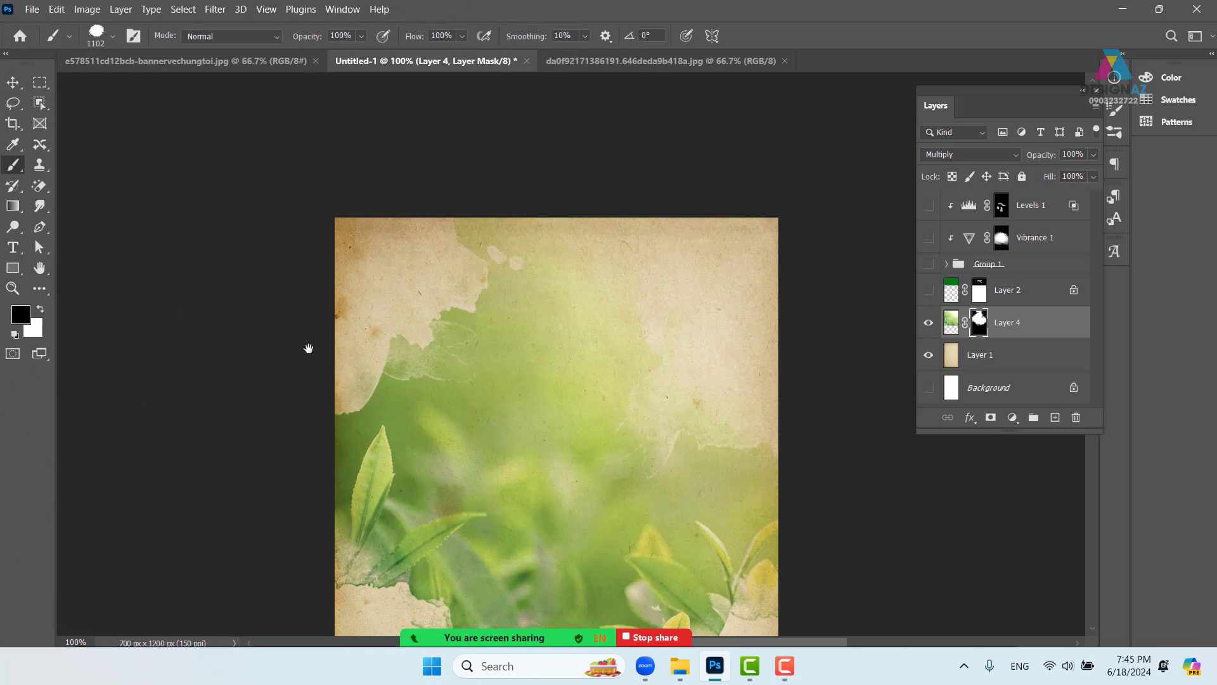
left_click_drag(307, 348, 289, 253)
key("space")
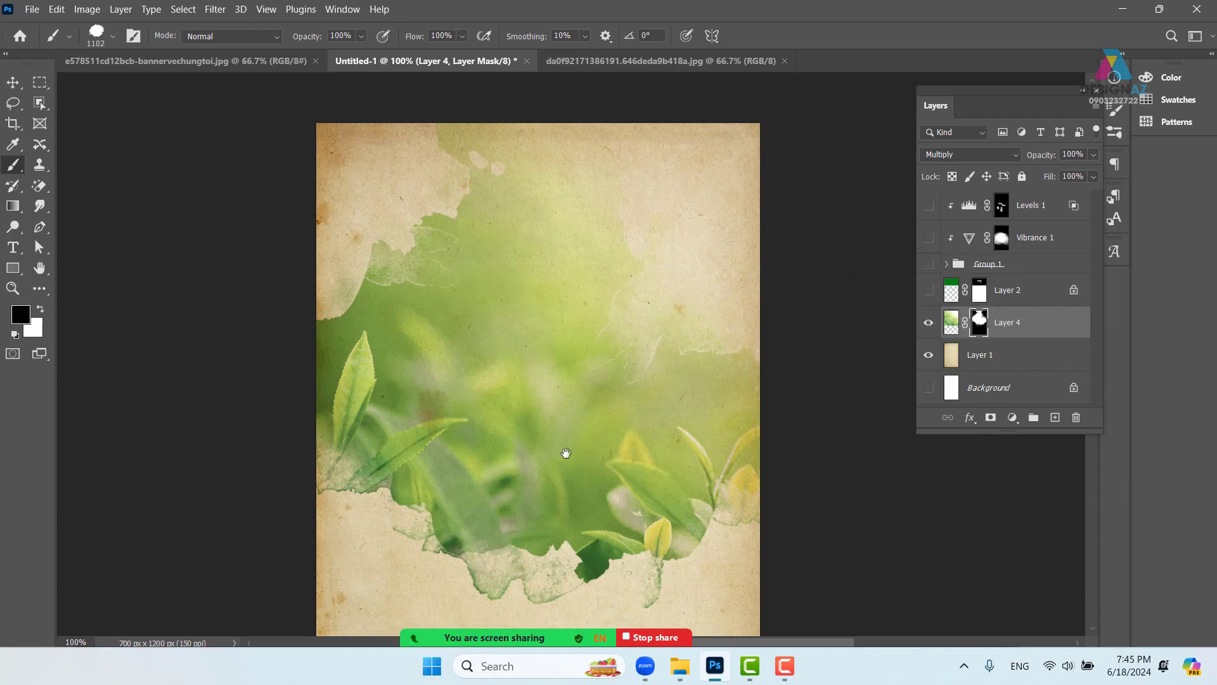
left_click_drag(546, 431, 538, 394)
key("ctrl+minus")
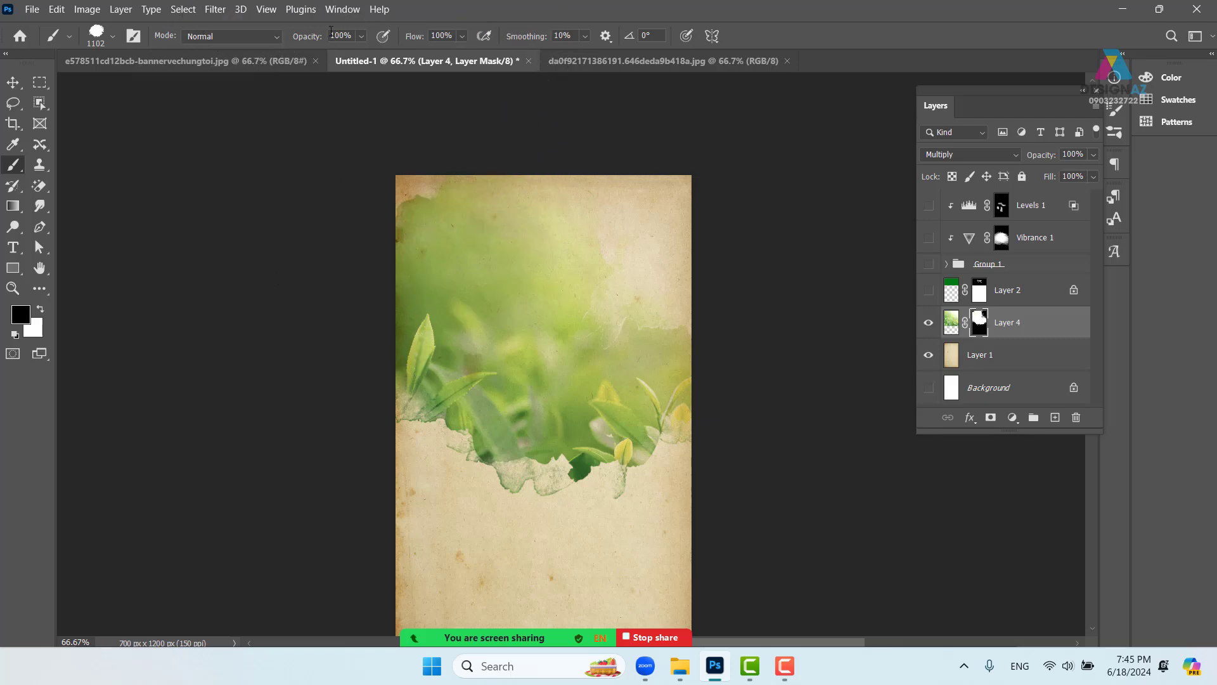
left_click(352, 37)
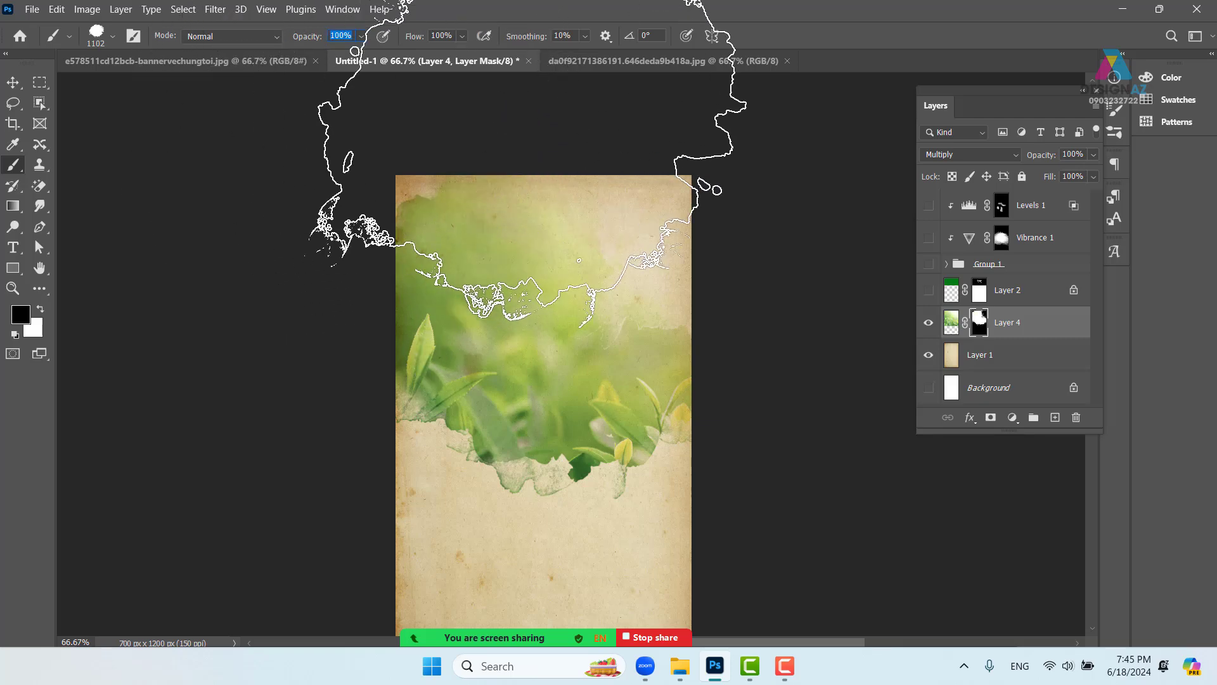
type("50")
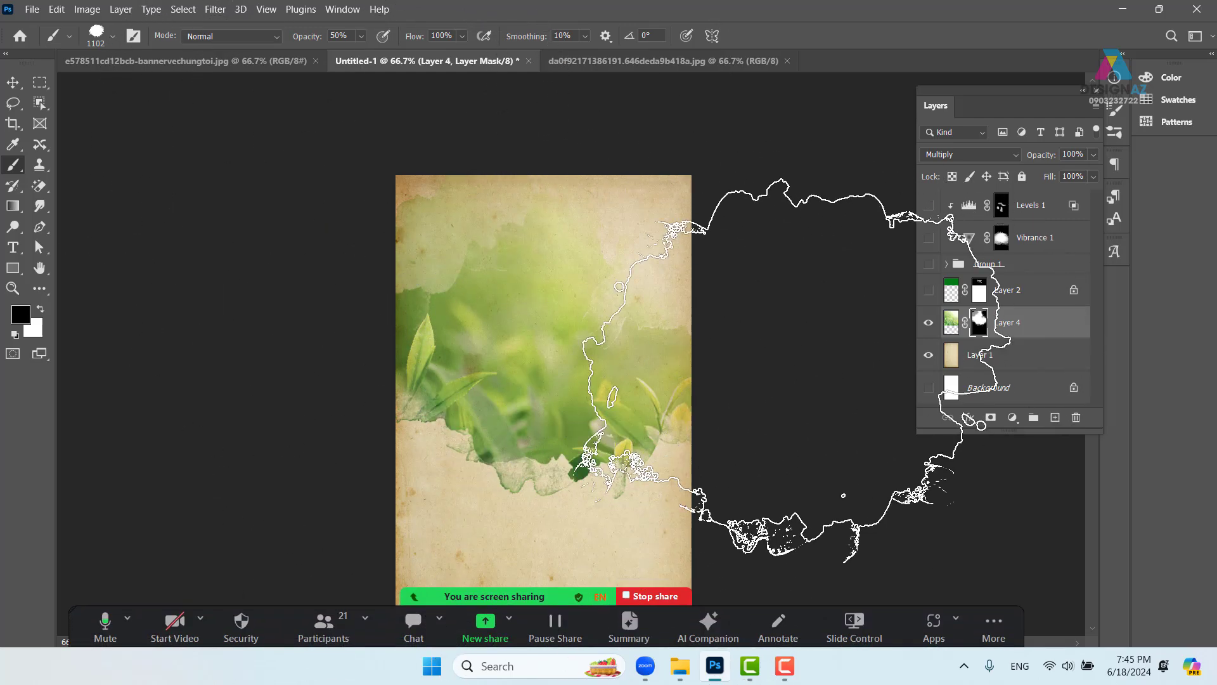
- Turn Layer 2, Group 1, Vibrance 1 and Levels 1 back on
left_click(929, 291)
left_click(929, 263)
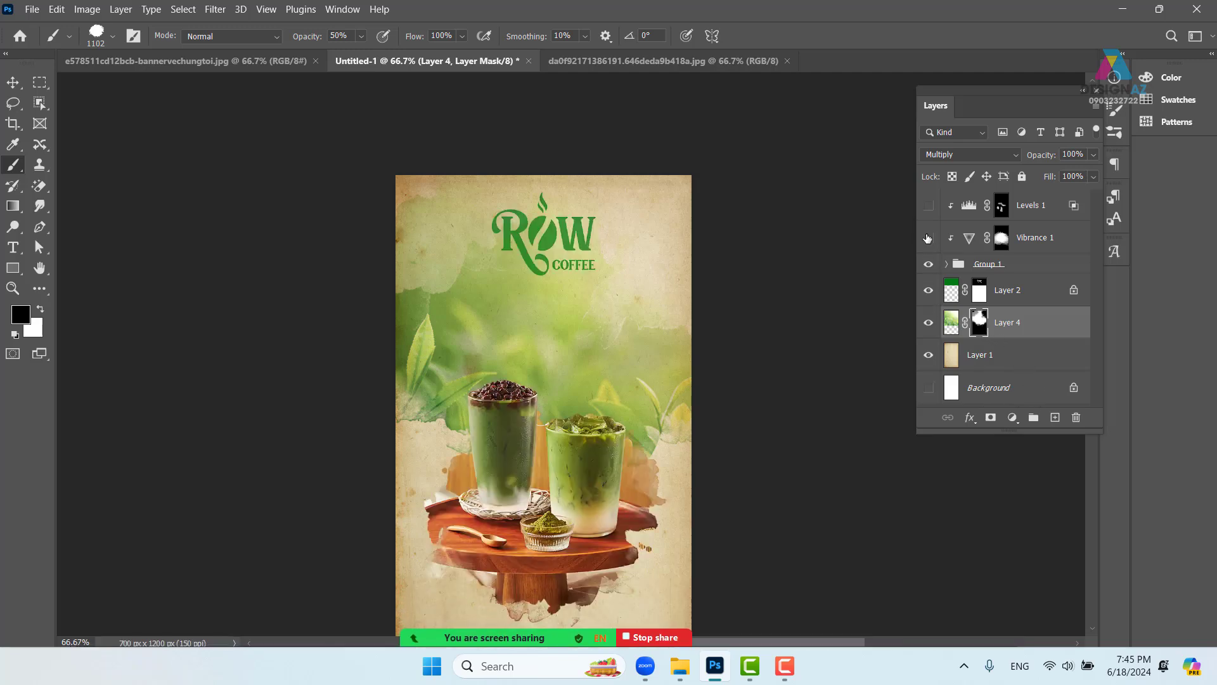
left_click(929, 237)
left_click(929, 205)
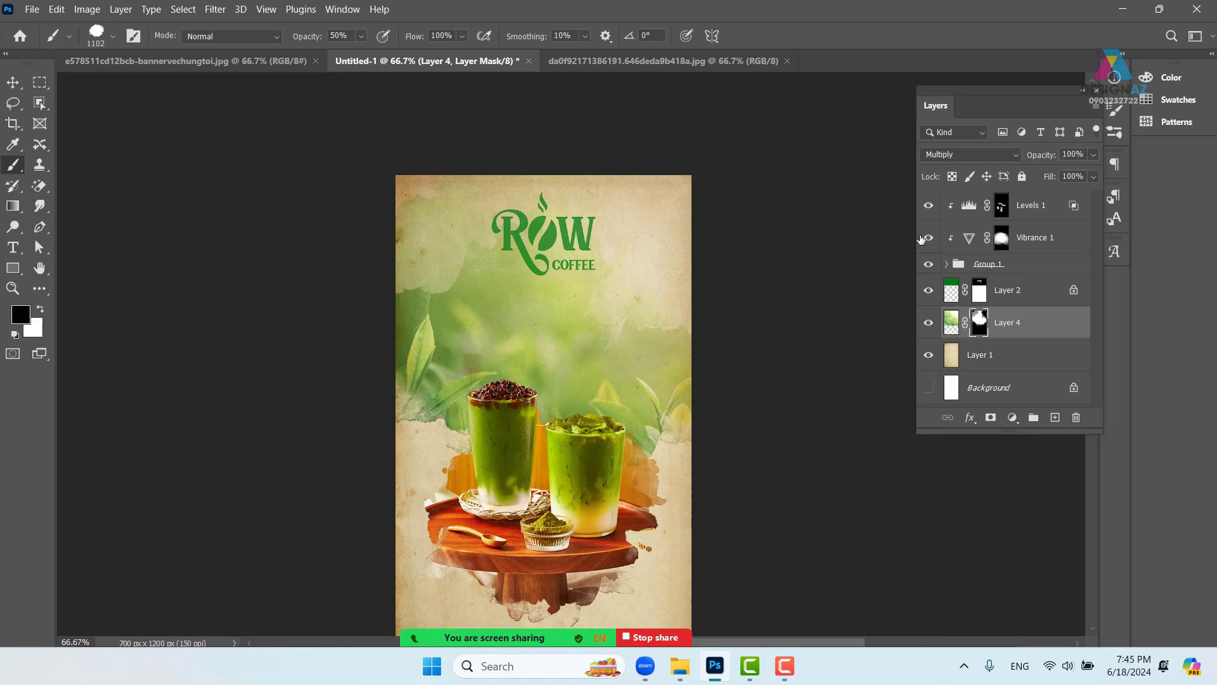
- Zoom to 200% on the matcha glasses and select the Levels 1 layer
left_click_drag(592, 448, 581, 340)
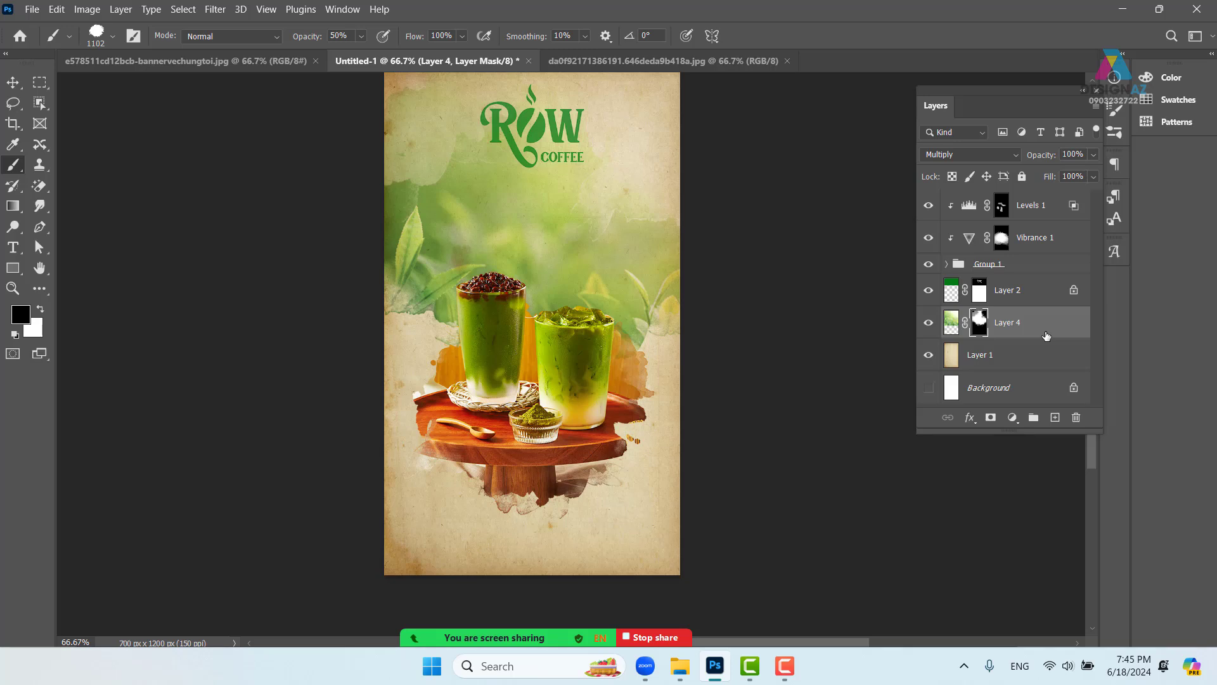
key("ctrl+plus")
left_click_drag(619, 344, 448, 376)
key("ctrl+plus")
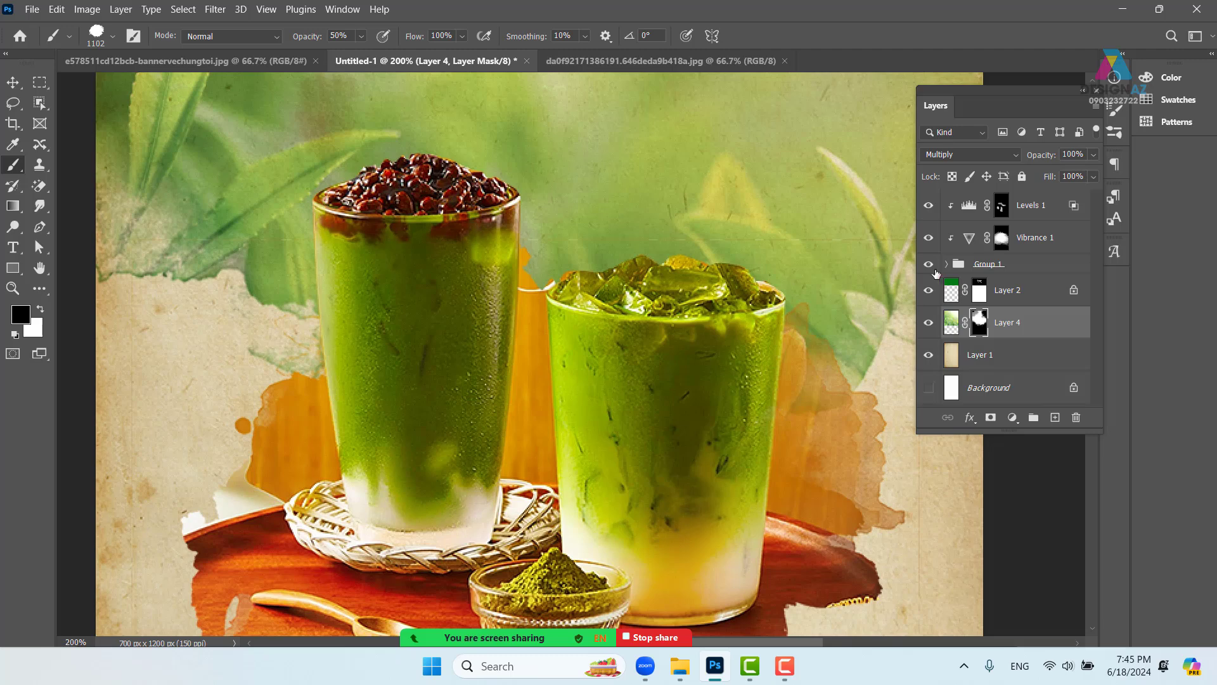
left_click(1051, 211)
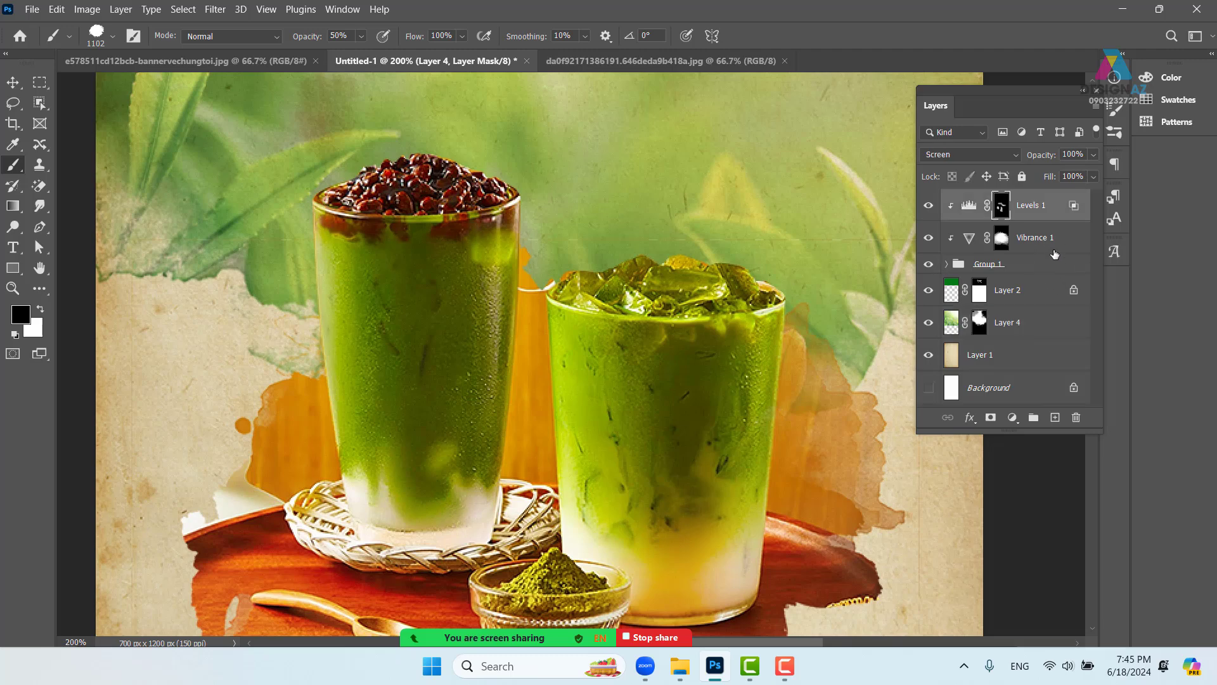
- Create Layer 5 and give it Color Dodge blending with Transparency Shapes Layer unchecked
left_click(1055, 418)
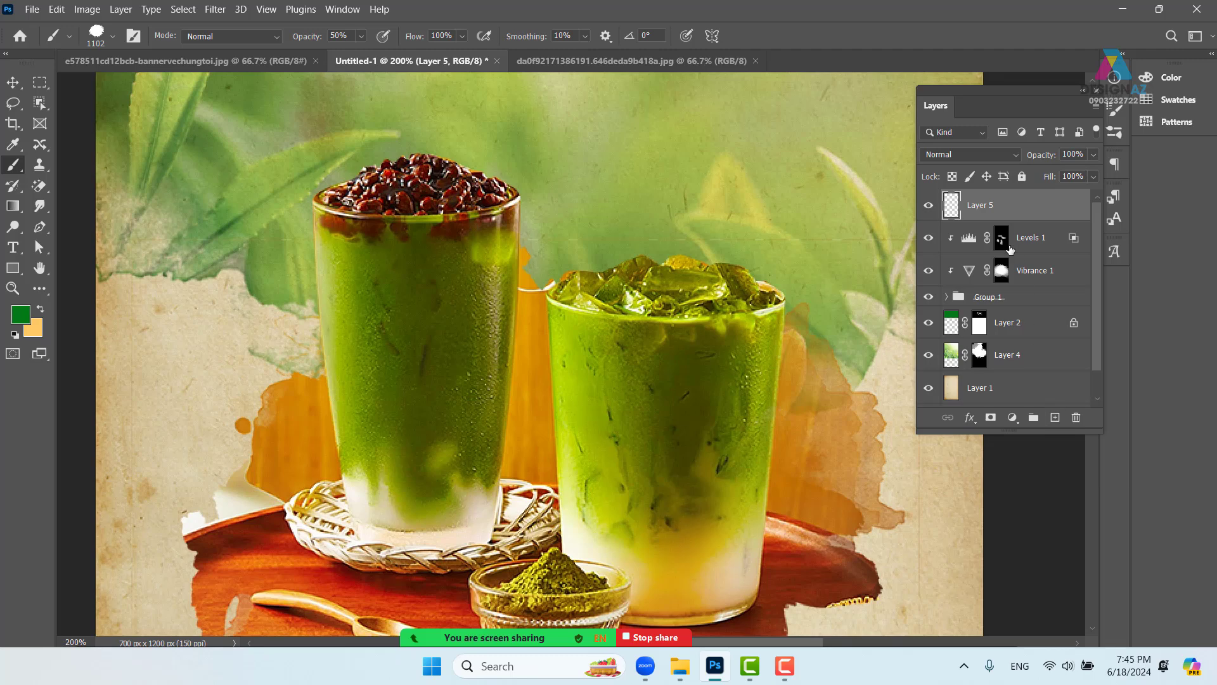
right_click(1027, 207)
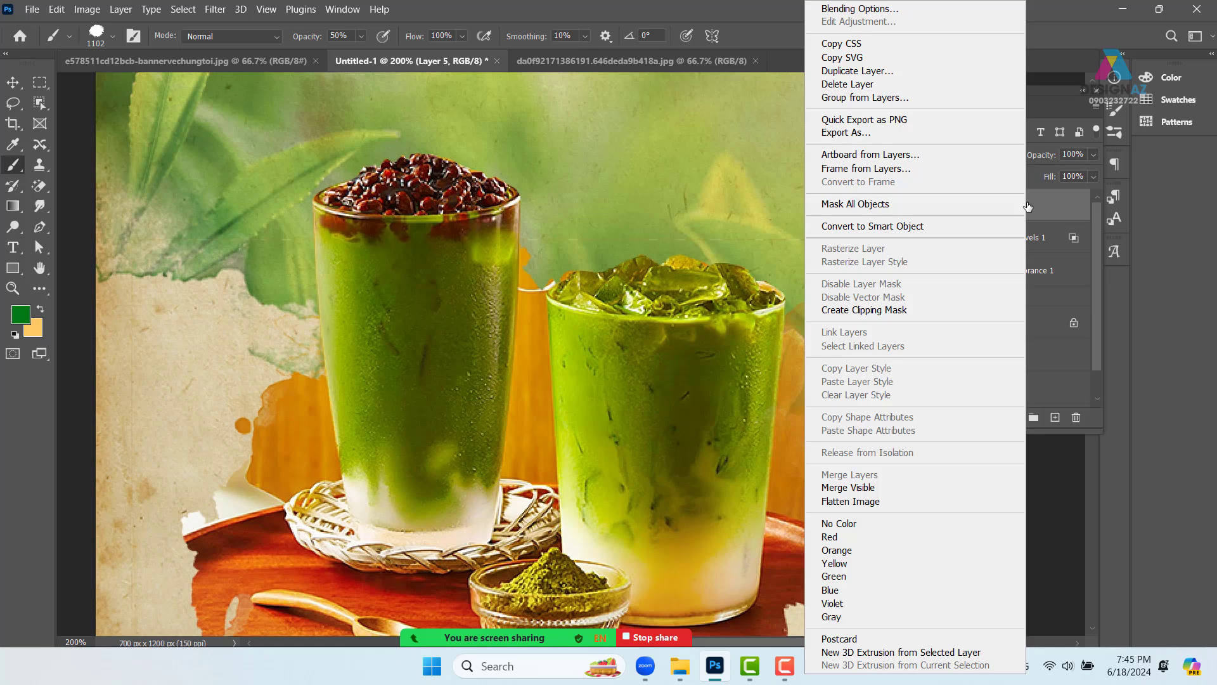
left_click(901, 11)
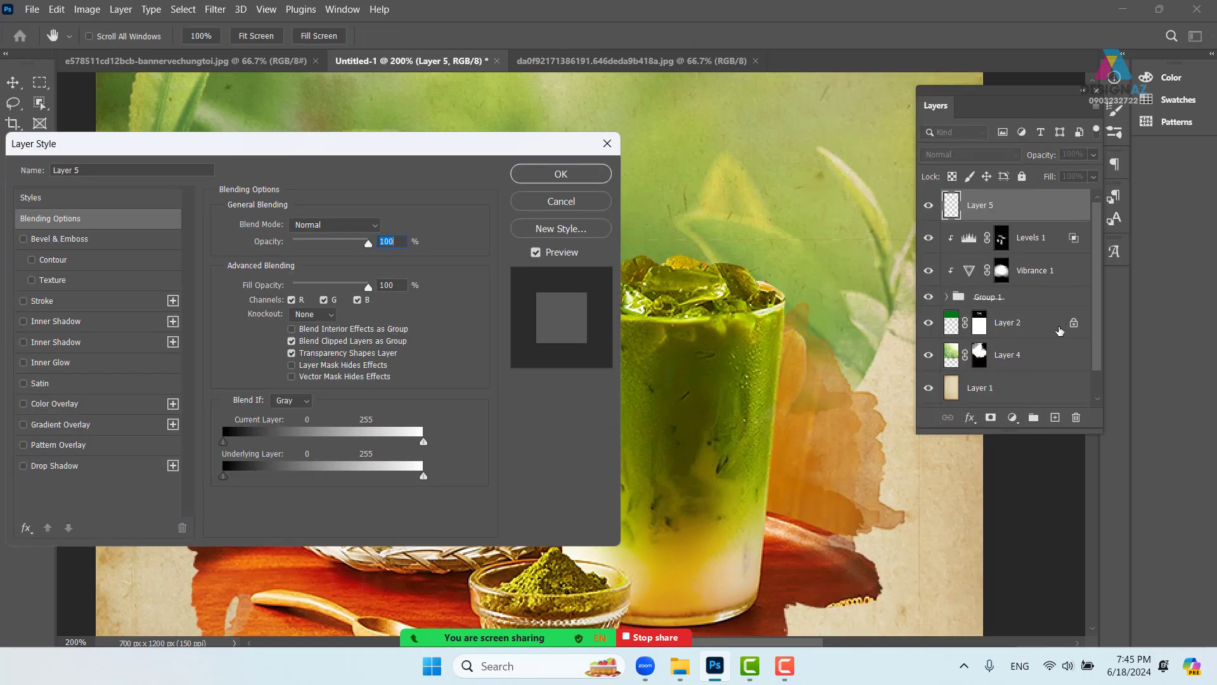
left_click(292, 354)
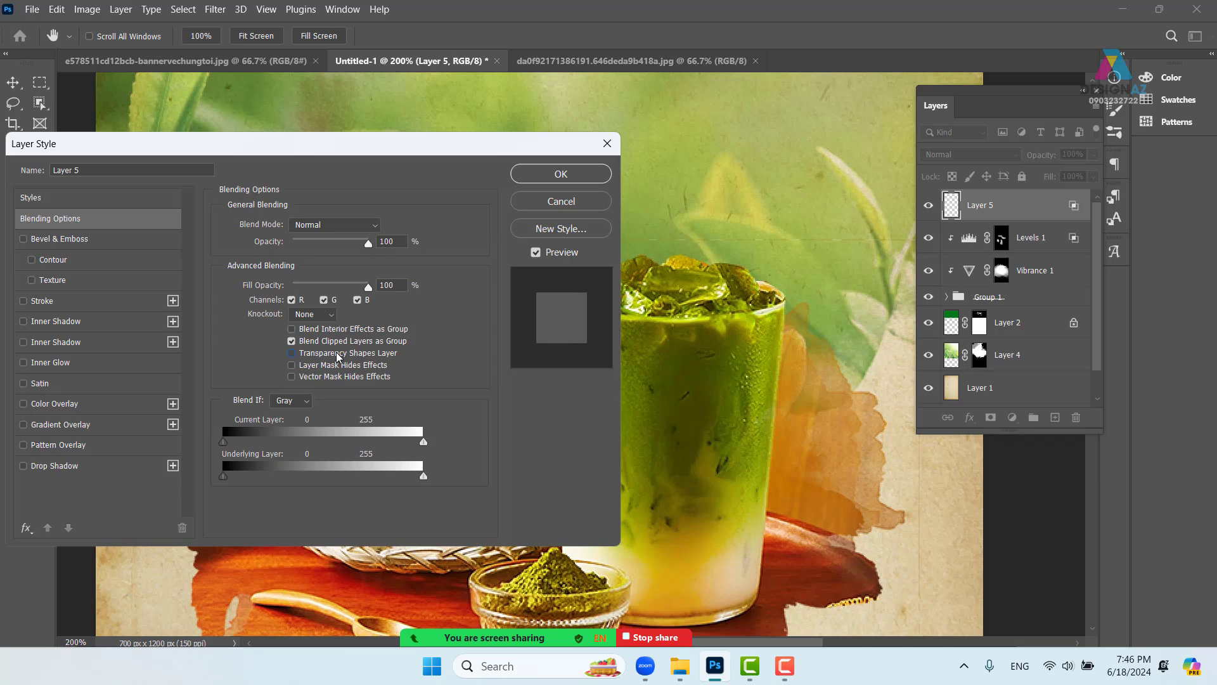
left_click(346, 226)
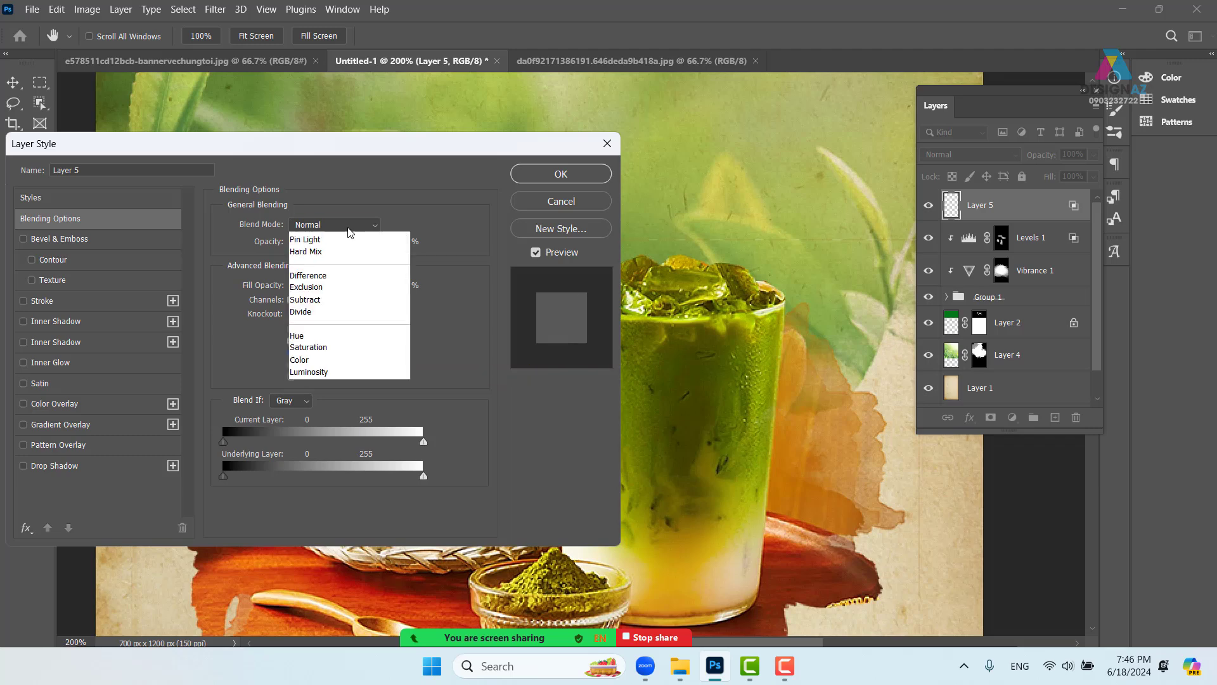
left_click(340, 370)
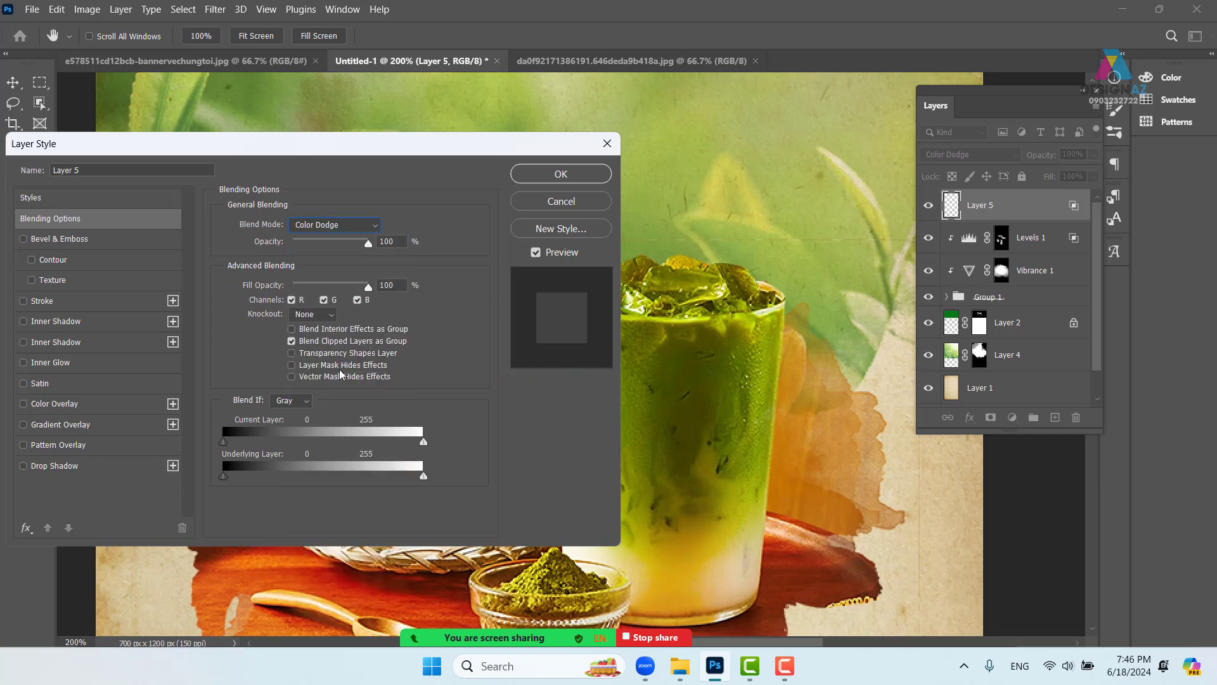
left_click(580, 179)
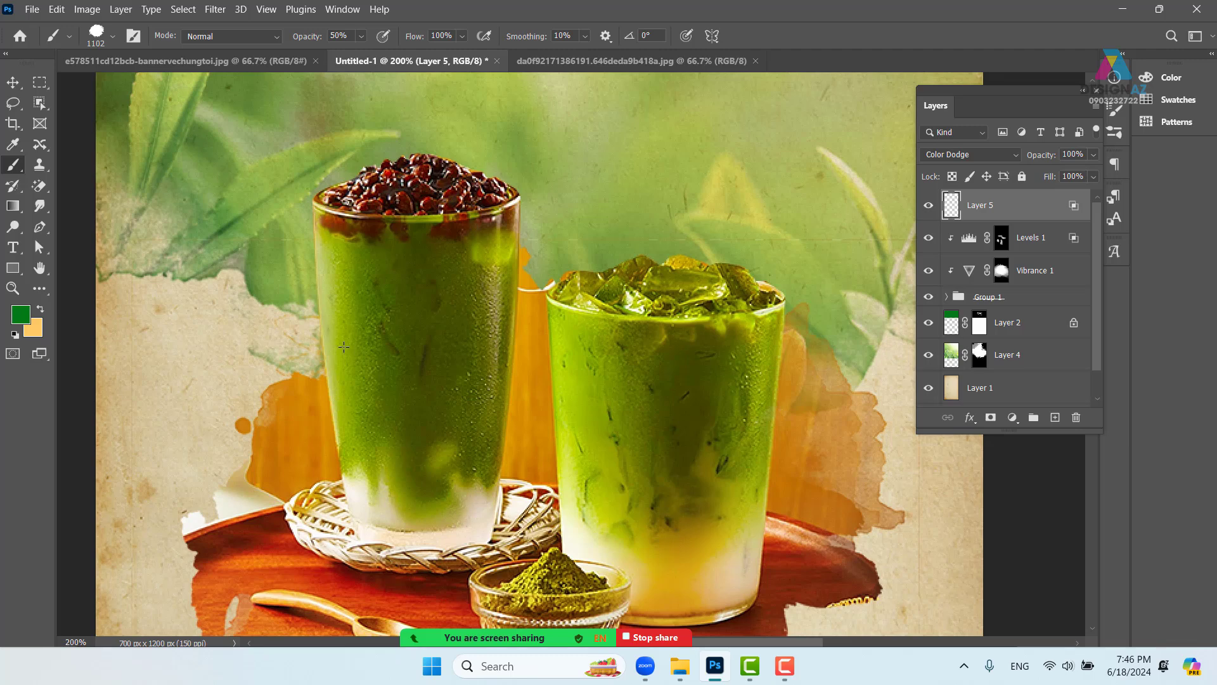
- Choose a soft round brush at 29 px with 23% opacity
left_click(113, 36)
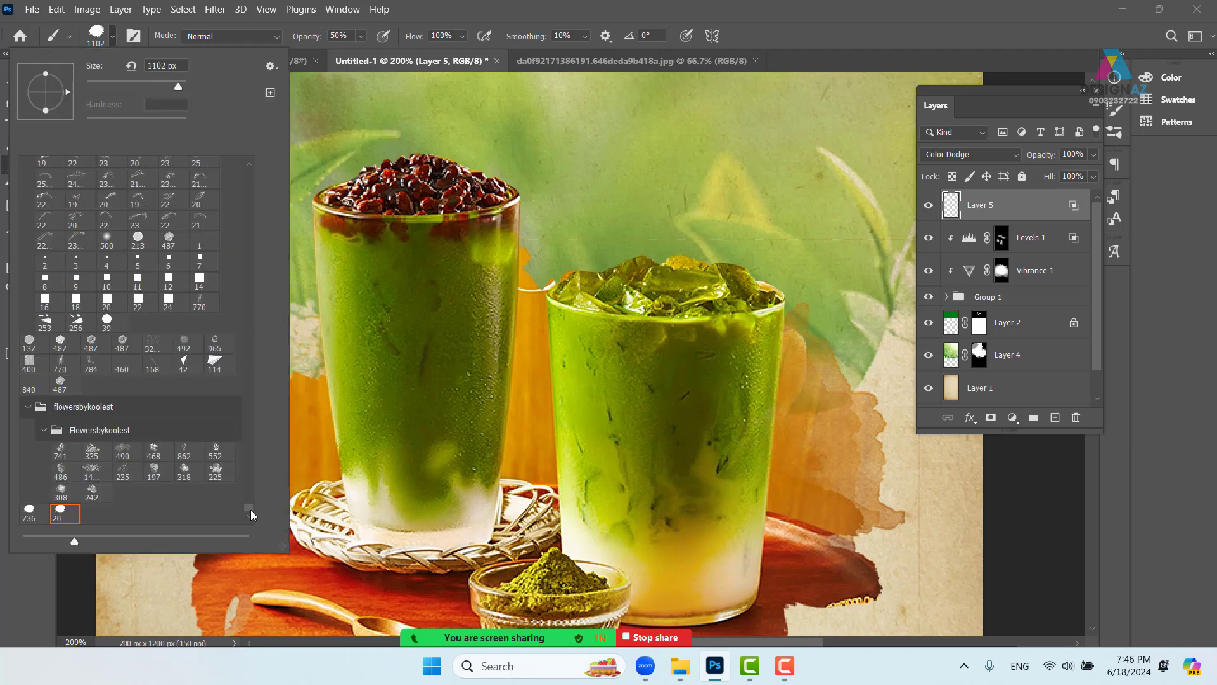
mouse_move(249, 504)
left_mouse_down()
mouse_move(249, 206)
mouse_move(237, 139)
mouse_move(253, 180)
mouse_move(250, 164)
left_mouse_up()
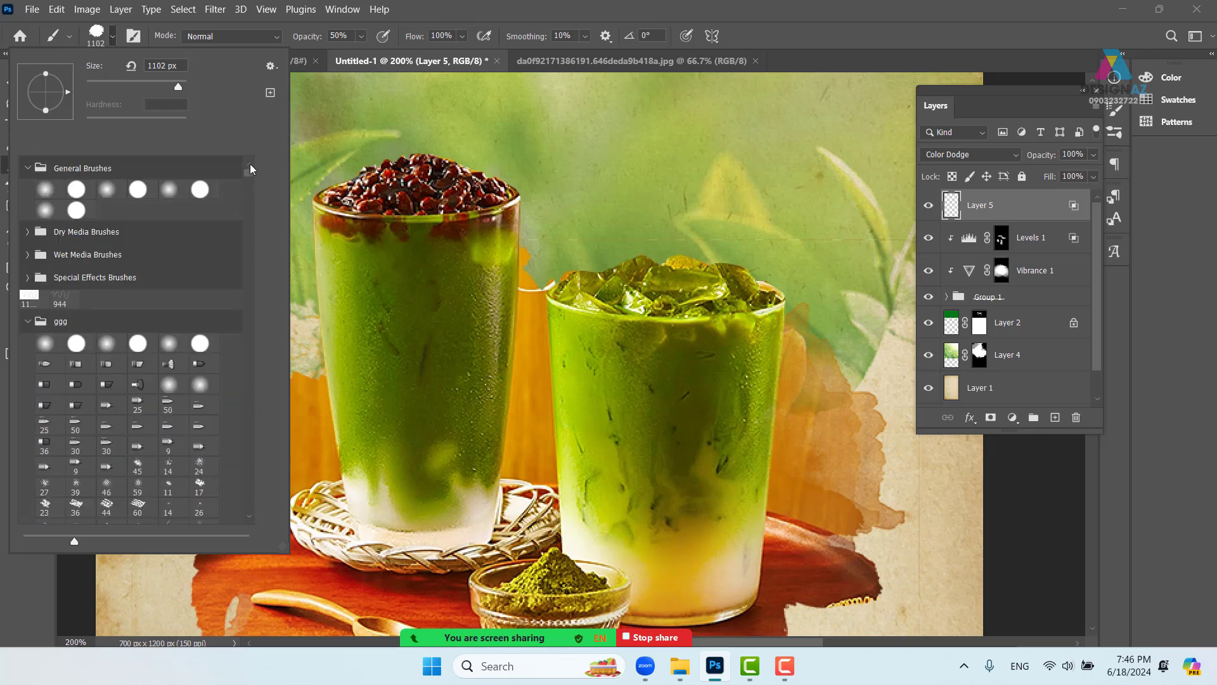
left_click(45, 191)
left_click_drag(179, 86, 101, 90)
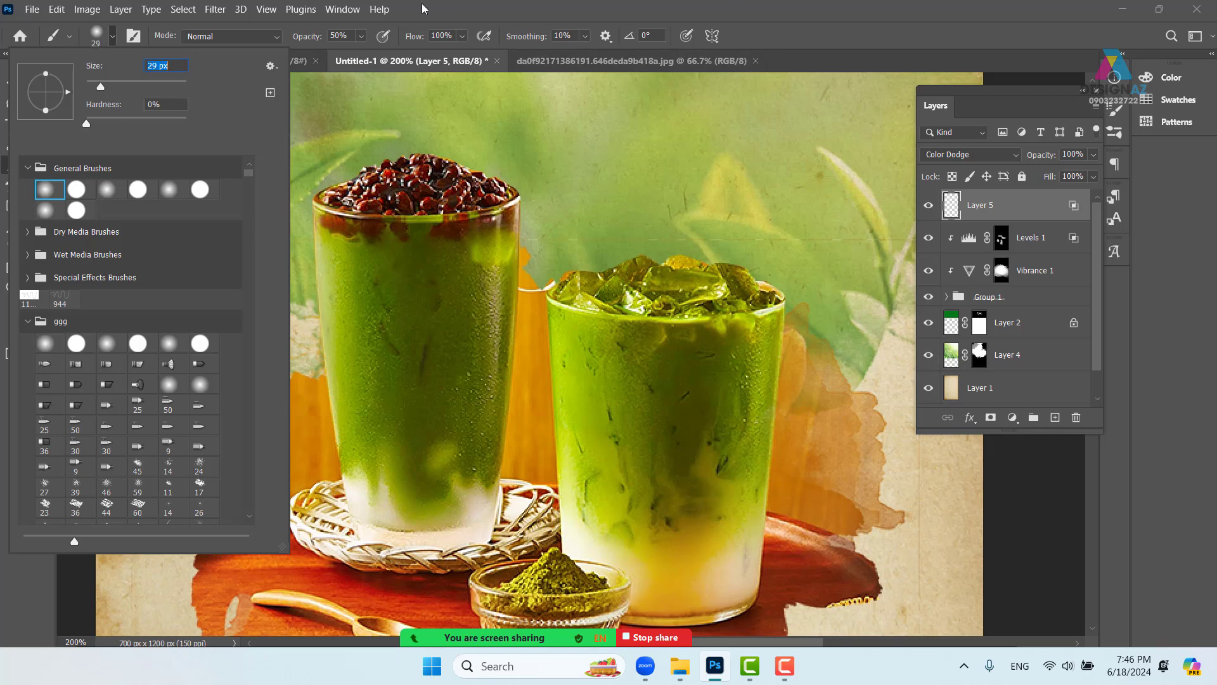
left_click(361, 37)
left_click_drag(356, 53, 351, 54)
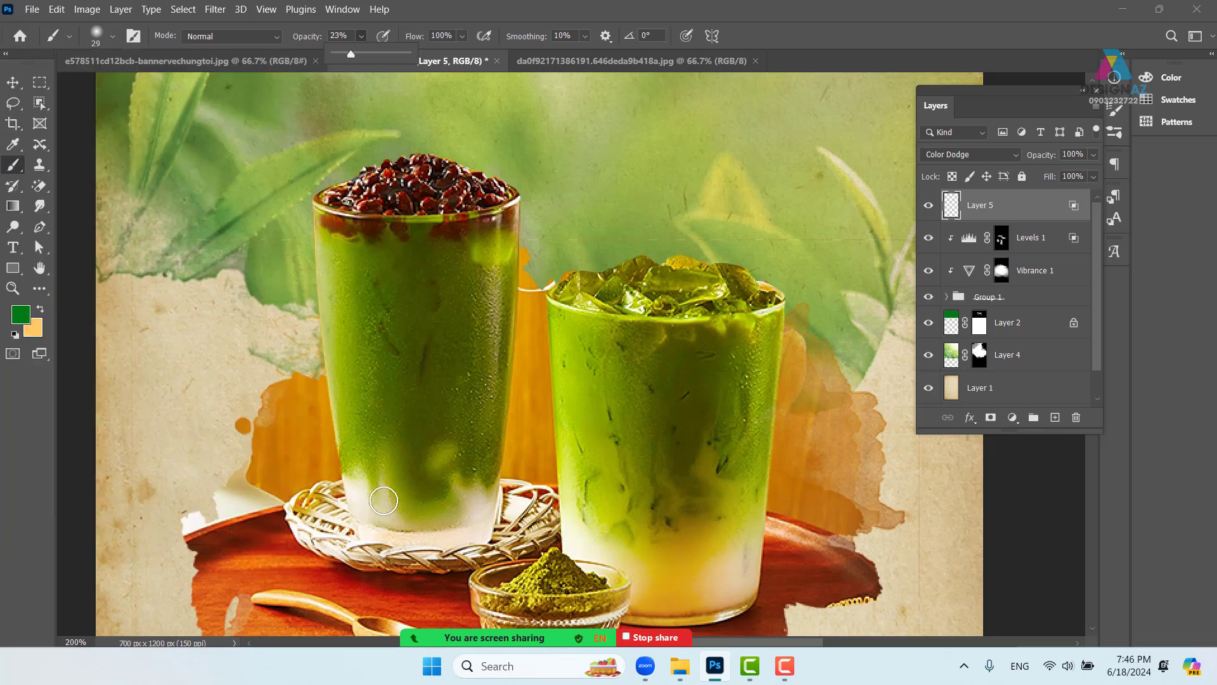
- Set the foreground colour to a near-white cream, #fefff5
left_click(20, 314)
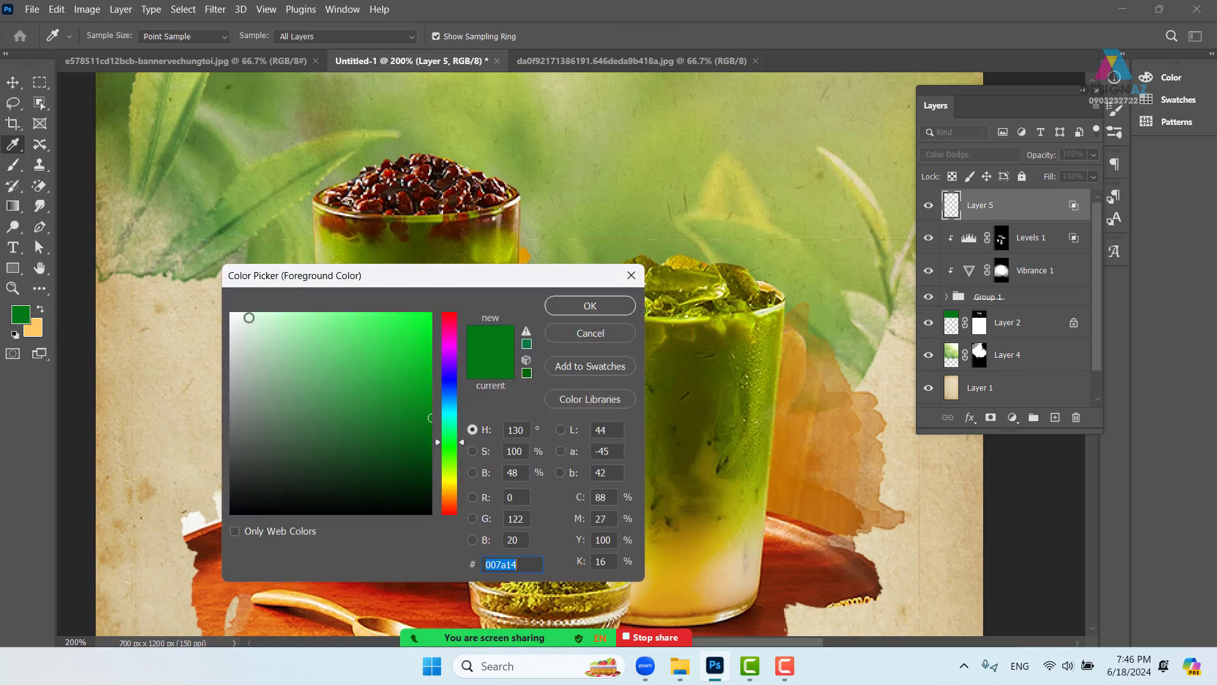
left_click_drag(283, 355, 237, 309)
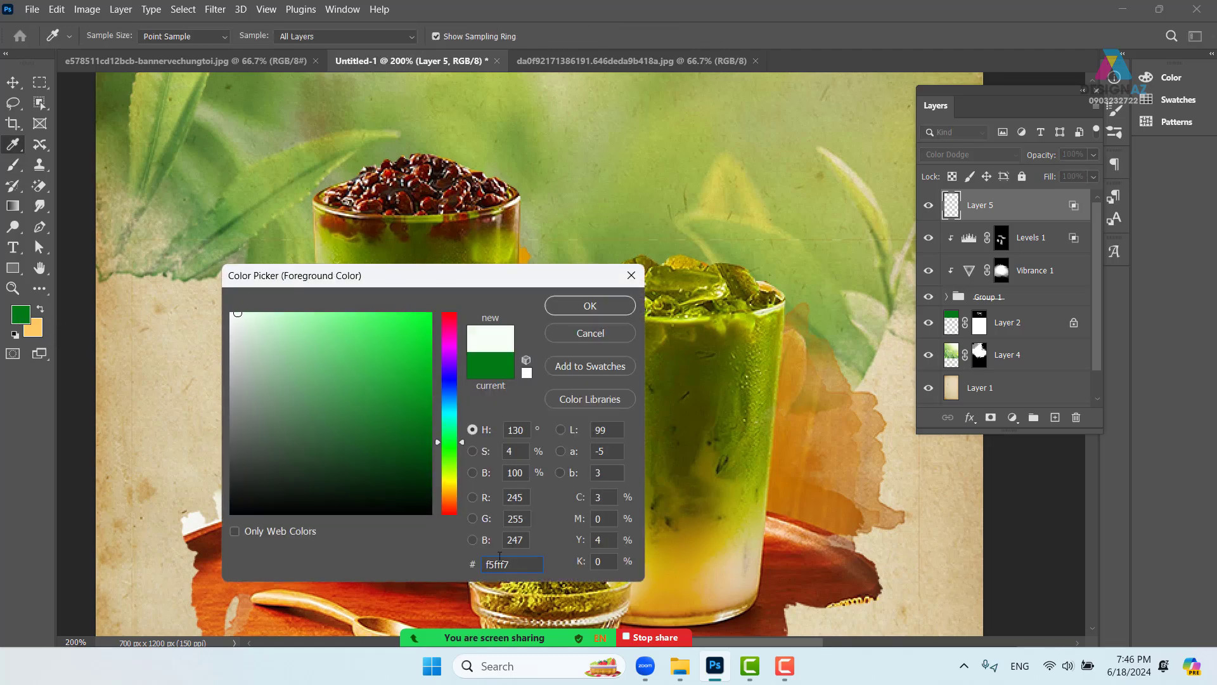
left_click(449, 478)
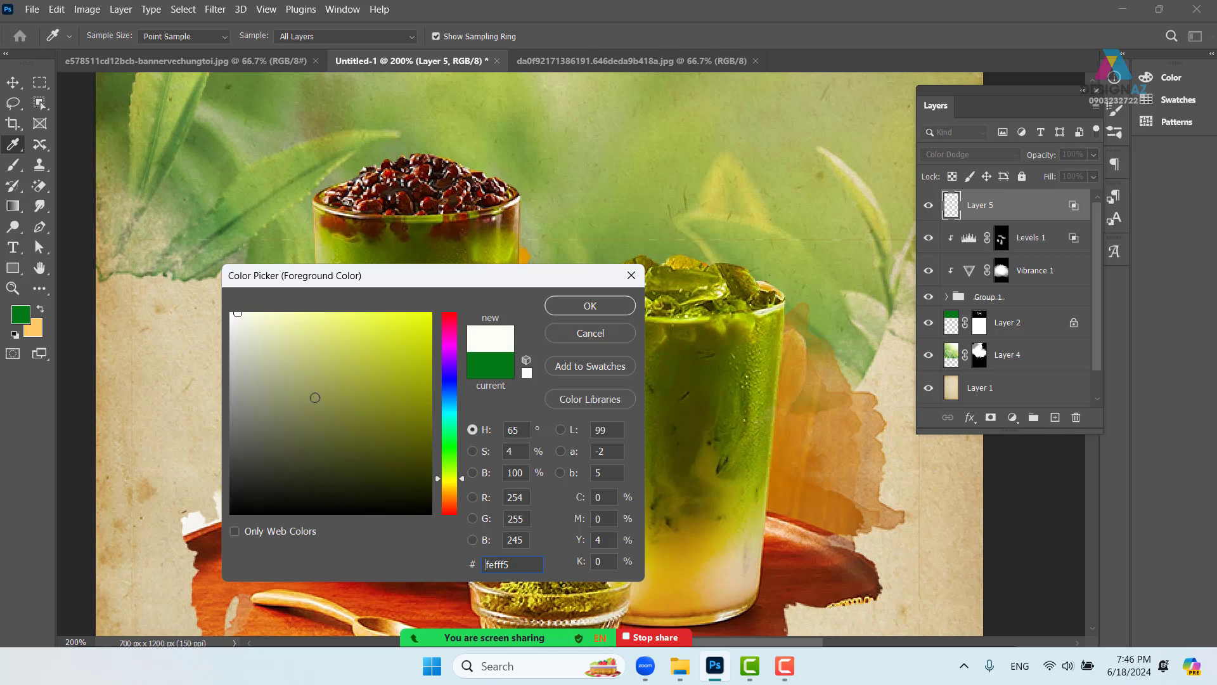
left_click(589, 306)
key("b")
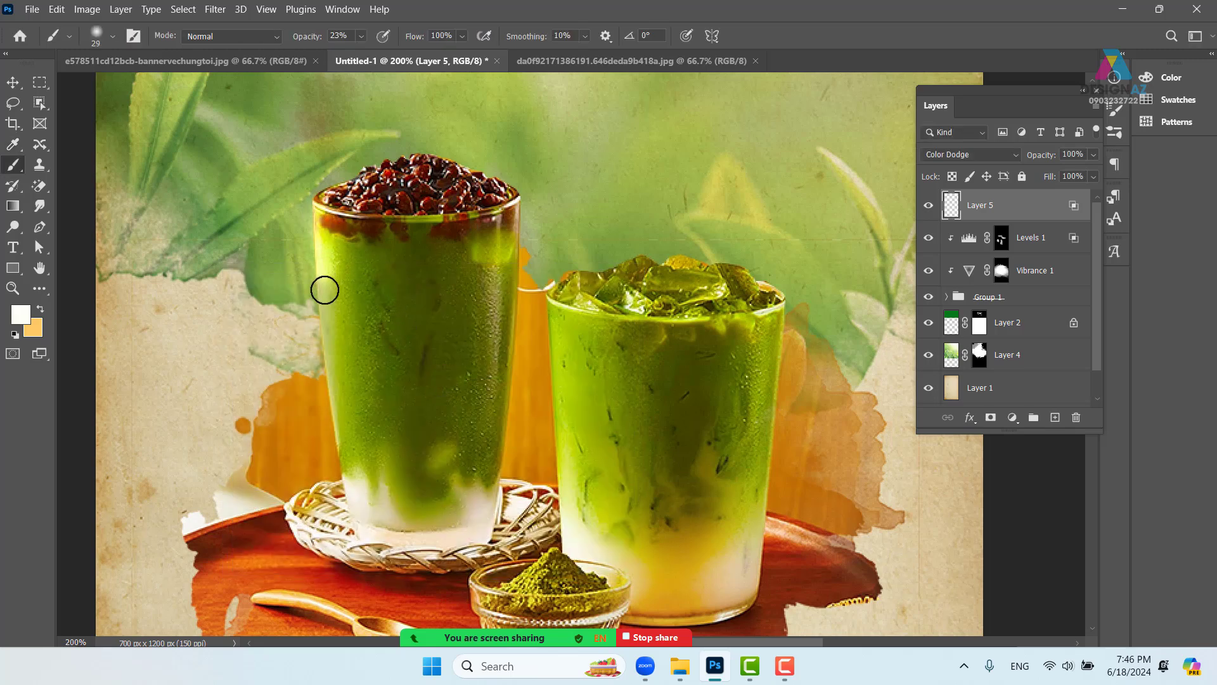
- At 73 px, paint glows along the left glass's edges and the right glass's ice
left_click_drag(325, 289, 346, 460)
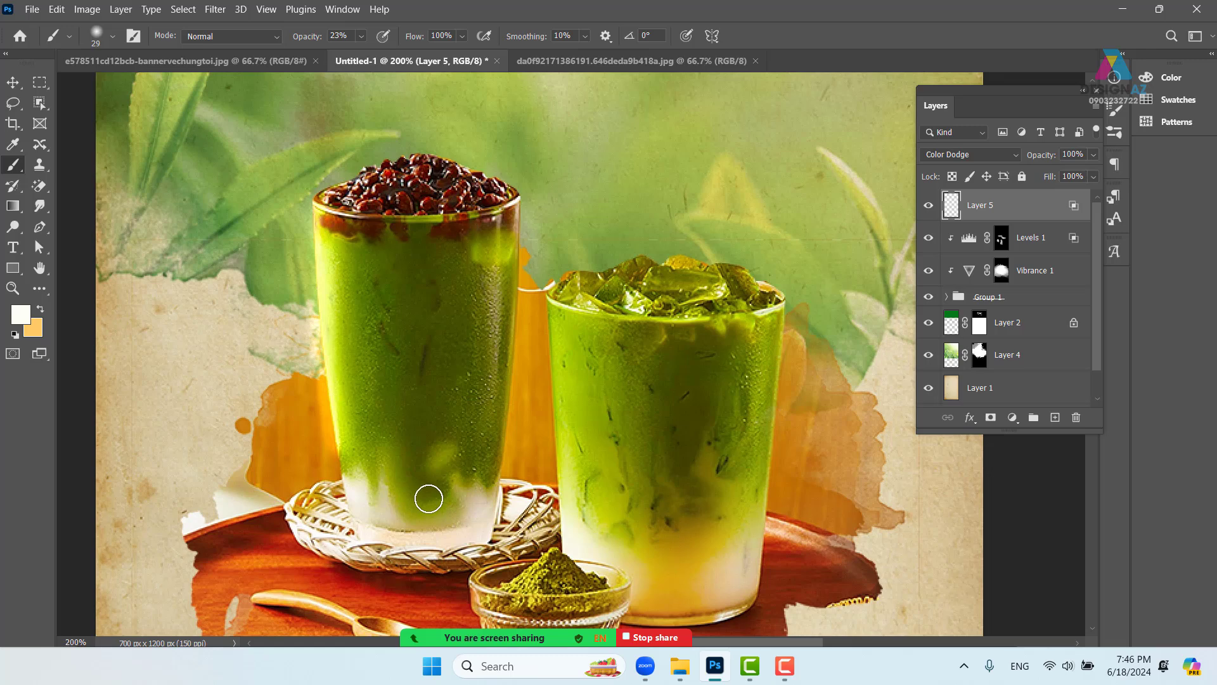
key("ctrl+z")
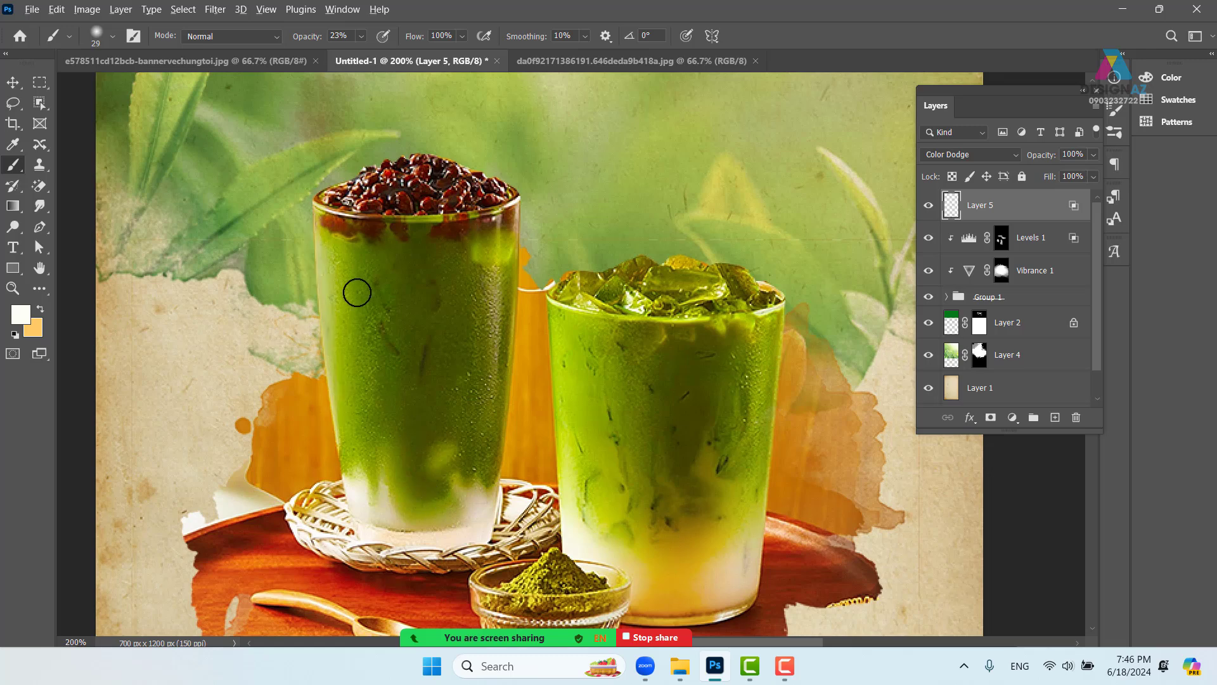
left_click(113, 36)
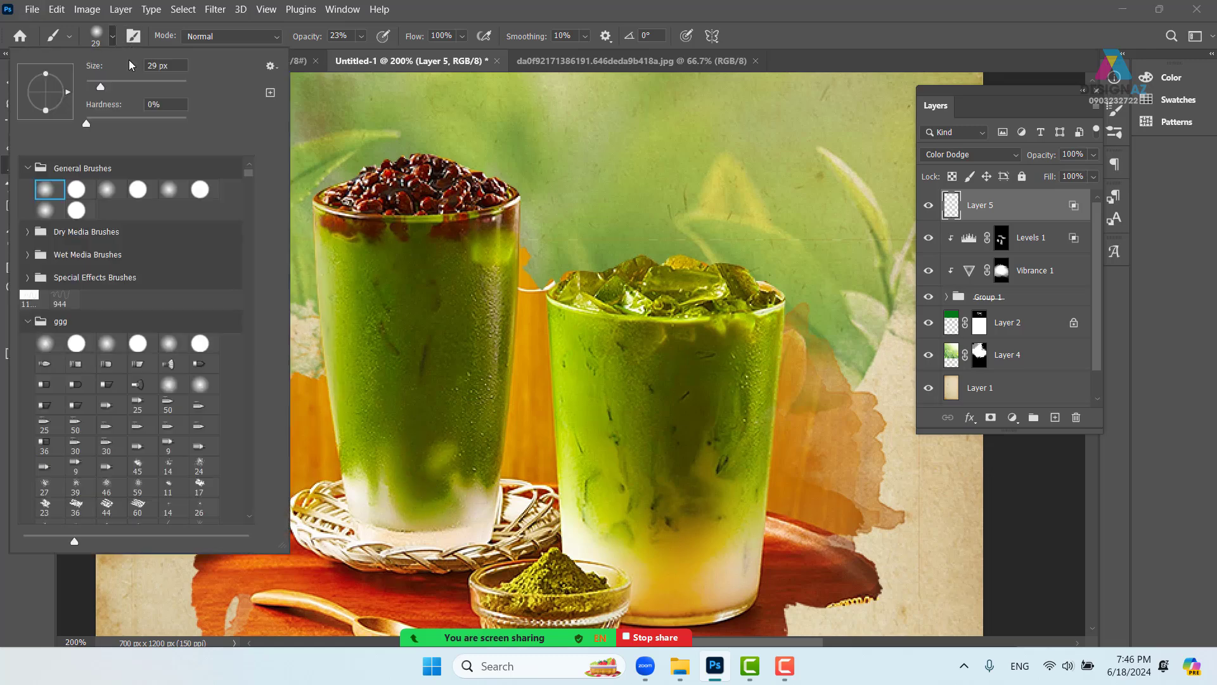
left_click_drag(104, 84, 122, 88)
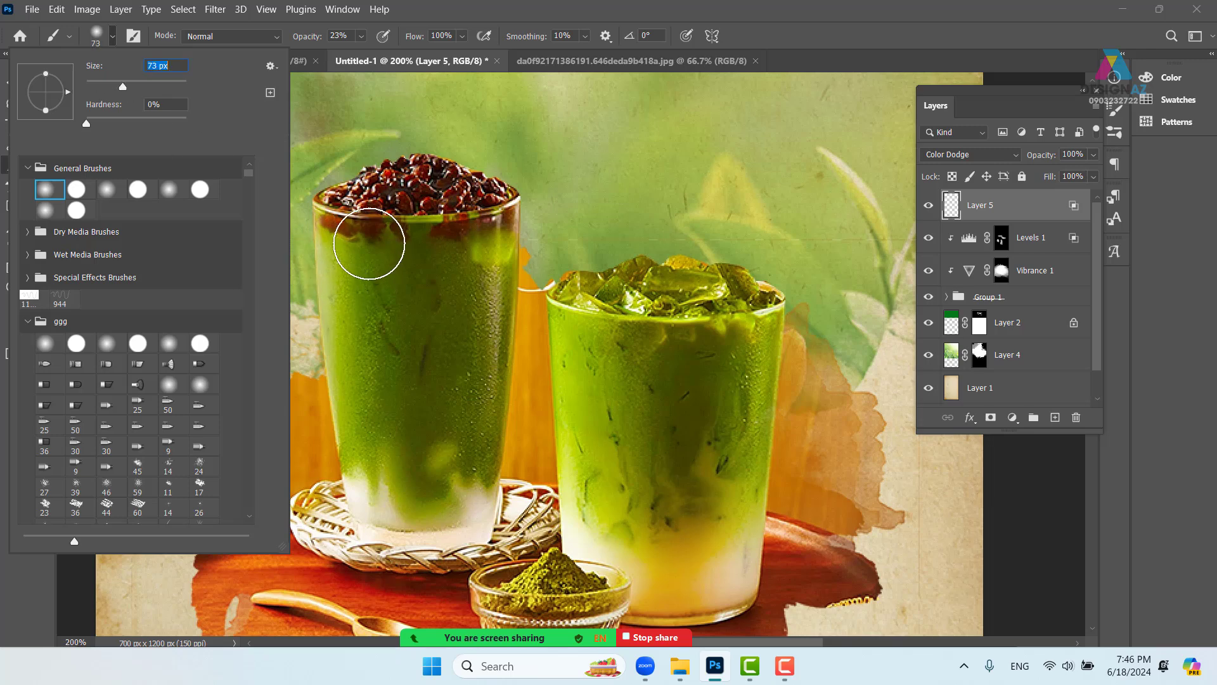
left_click(326, 206)
mouse_move(359, 189)
left_mouse_down()
mouse_move(363, 215)
mouse_move(405, 219)
mouse_move(321, 224)
mouse_move(322, 248)
mouse_move(319, 215)
mouse_move(333, 279)
left_mouse_up()
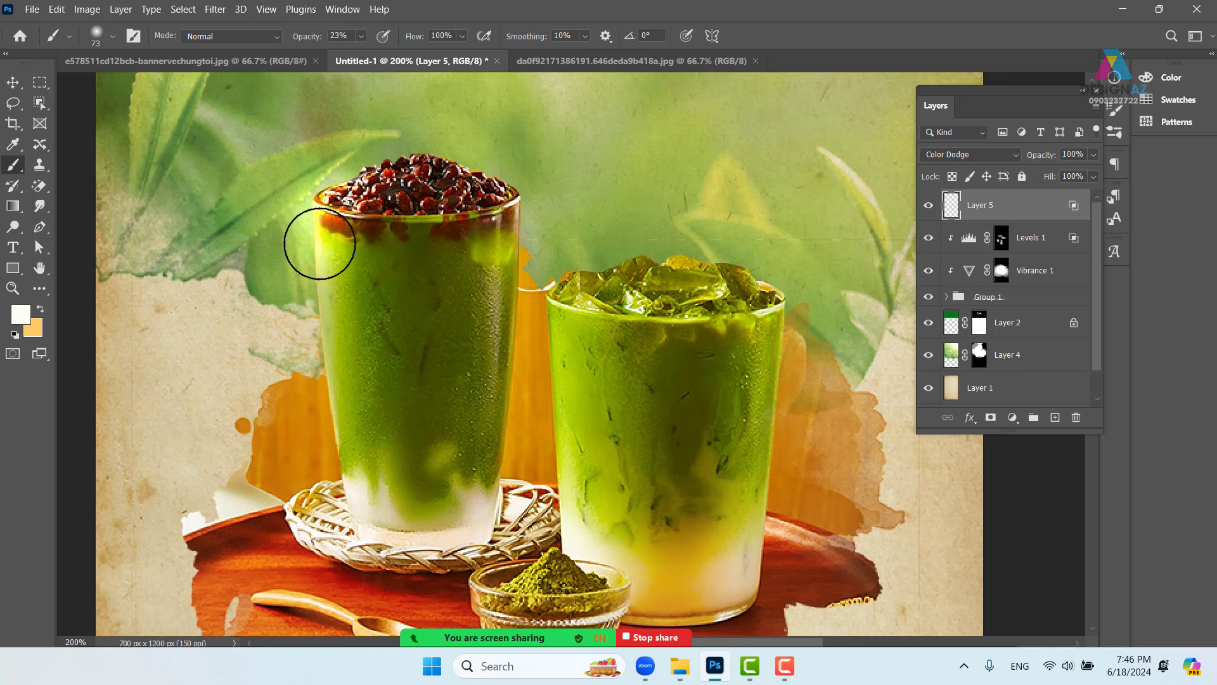
left_click_drag(321, 239, 337, 383)
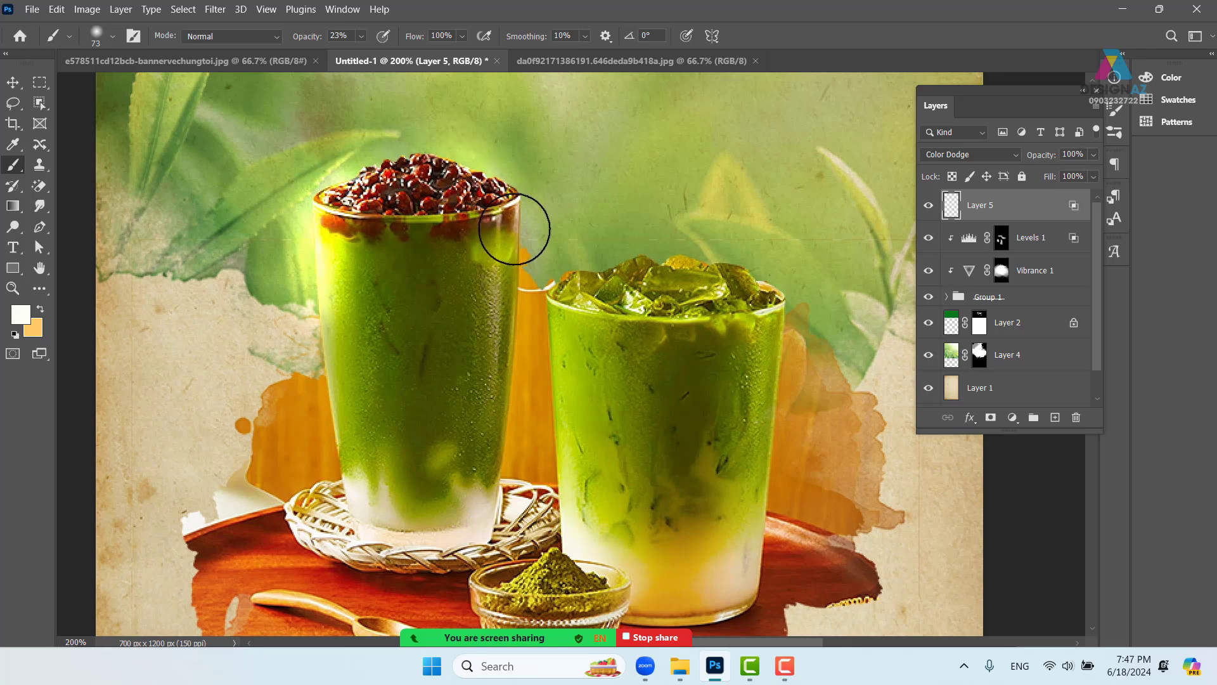
mouse_move(597, 272)
left_mouse_down()
mouse_move(573, 307)
mouse_move(599, 551)
left_mouse_up()
left_click_drag(321, 298, 317, 404)
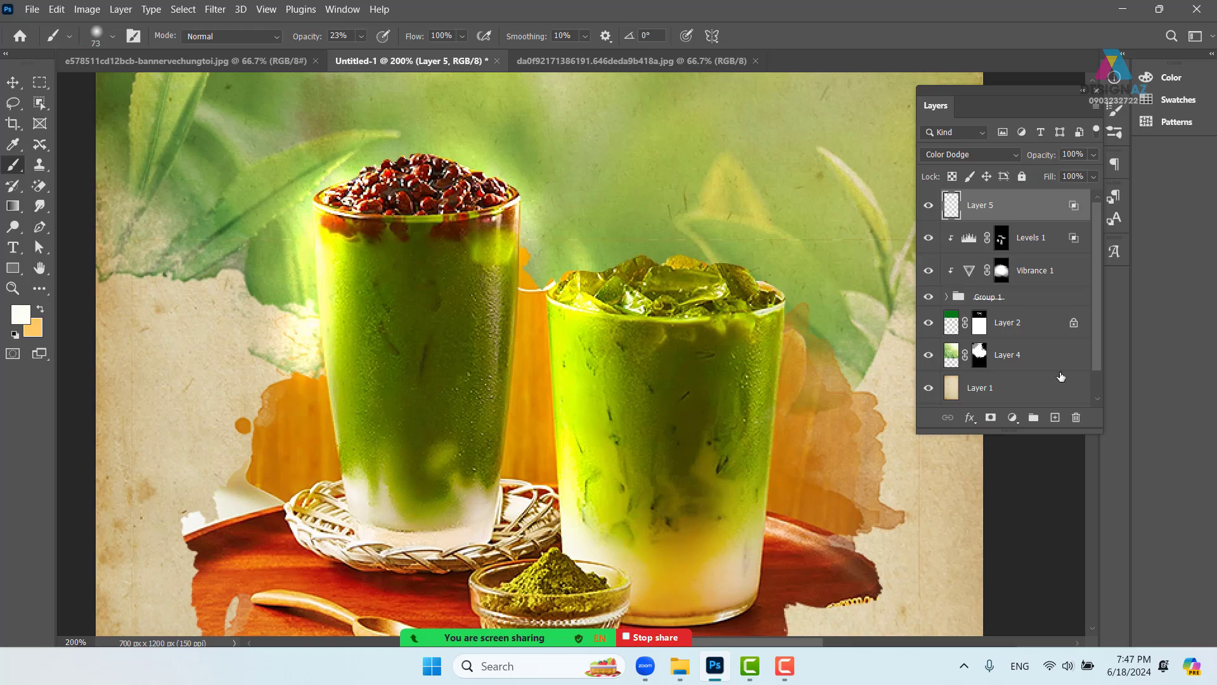
- Lower Layer 5's fill to 39% to soften the highlights
key("ctrl+minus")
key("ctrl+minus")
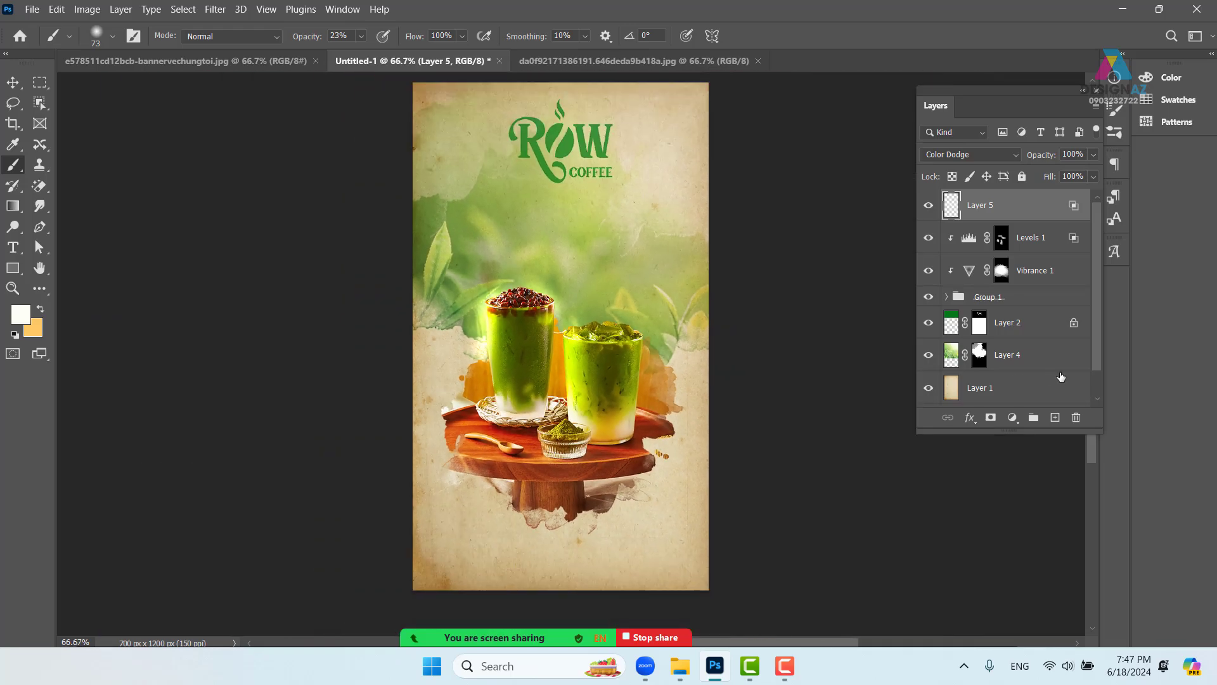
key("ctrl+plus")
left_click_drag(739, 266, 682, 271)
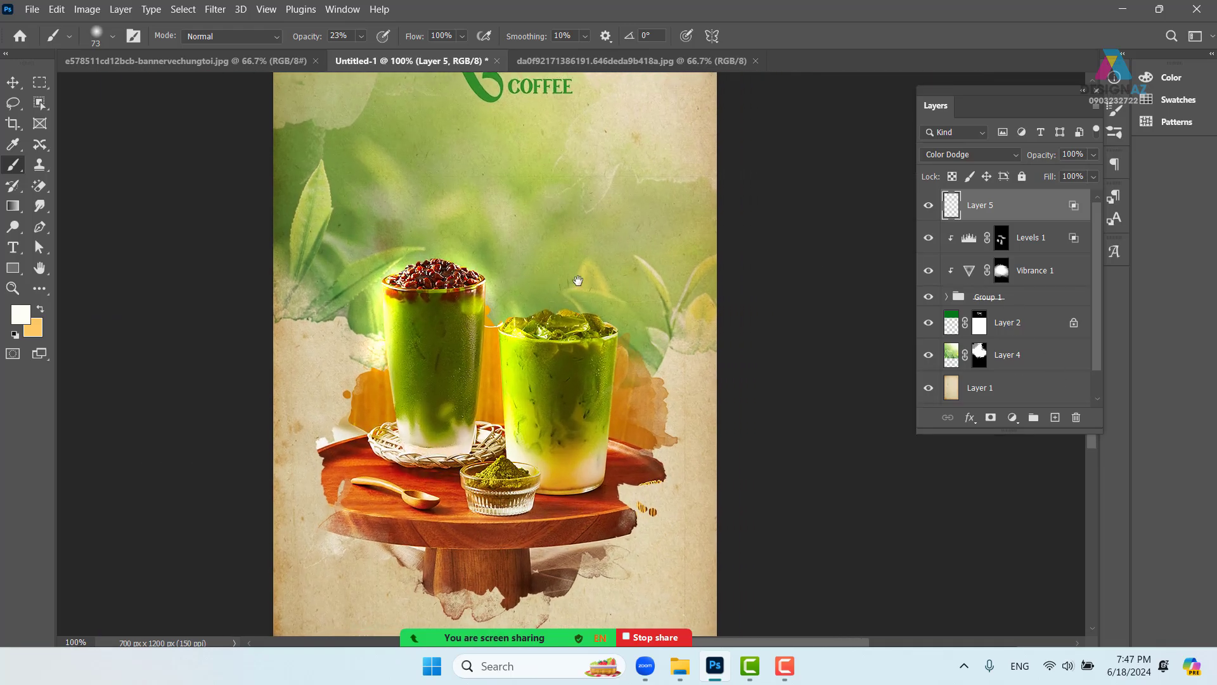
left_click(1093, 181)
left_click_drag(1090, 192, 1060, 192)
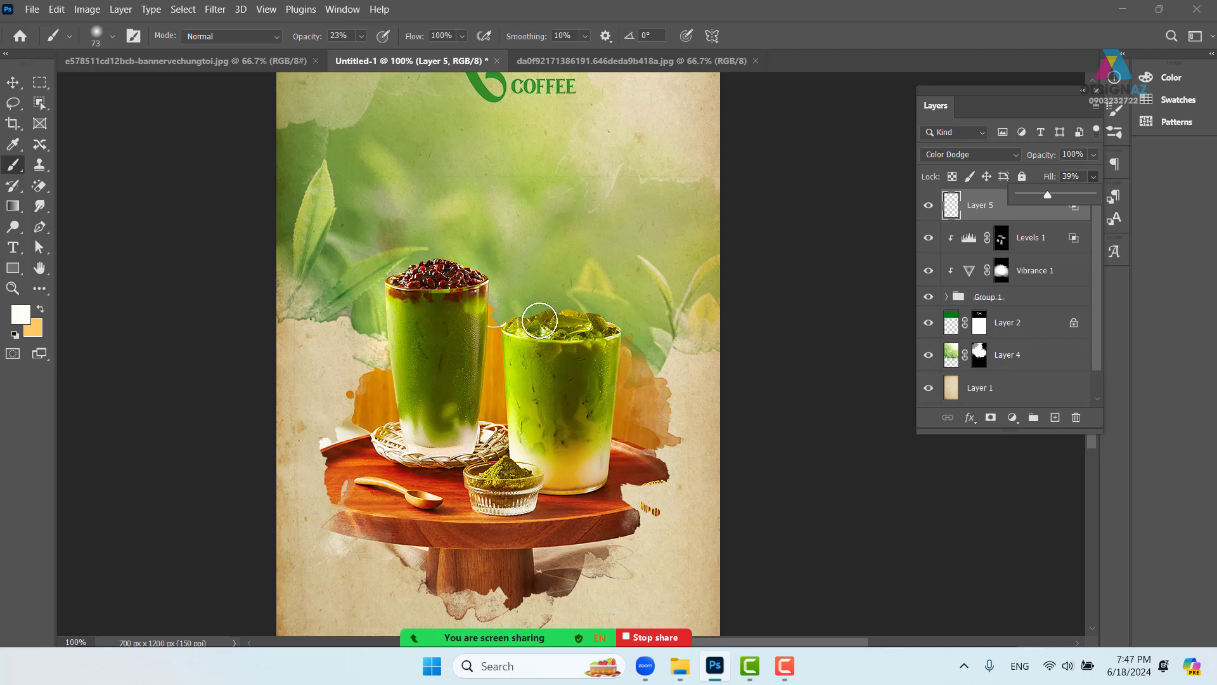
mouse_move(530, 321)
left_mouse_down()
mouse_move(556, 314)
mouse_move(630, 331)
mouse_move(622, 393)
left_mouse_up()
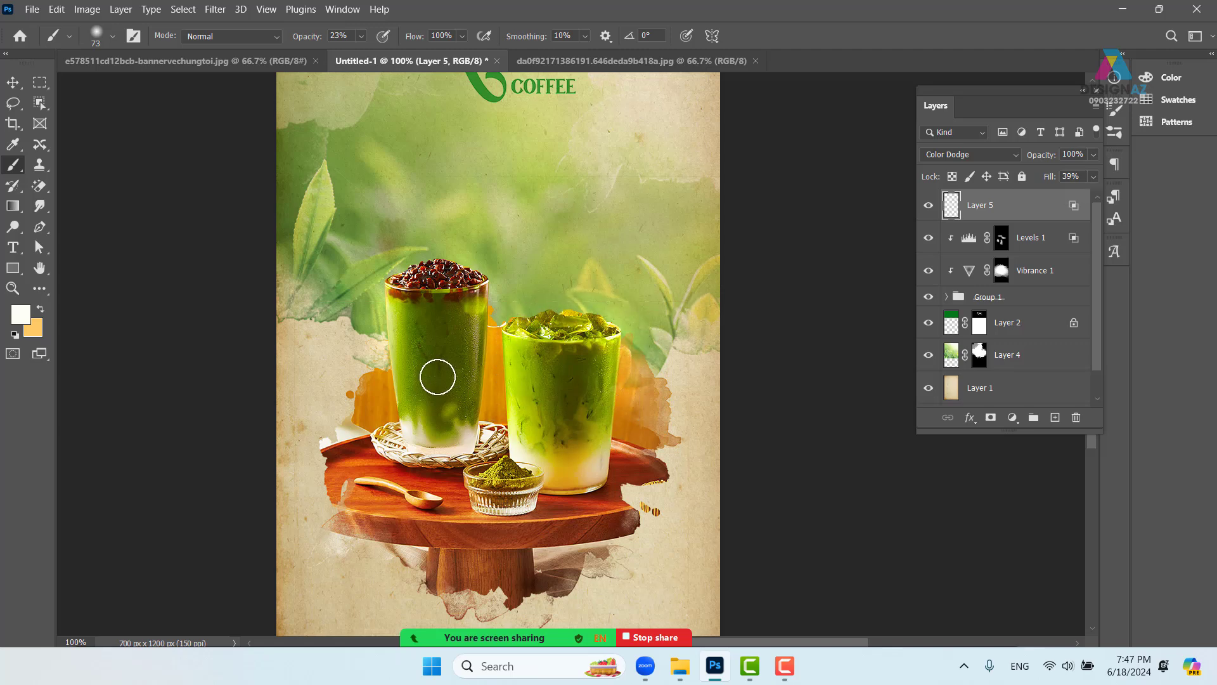
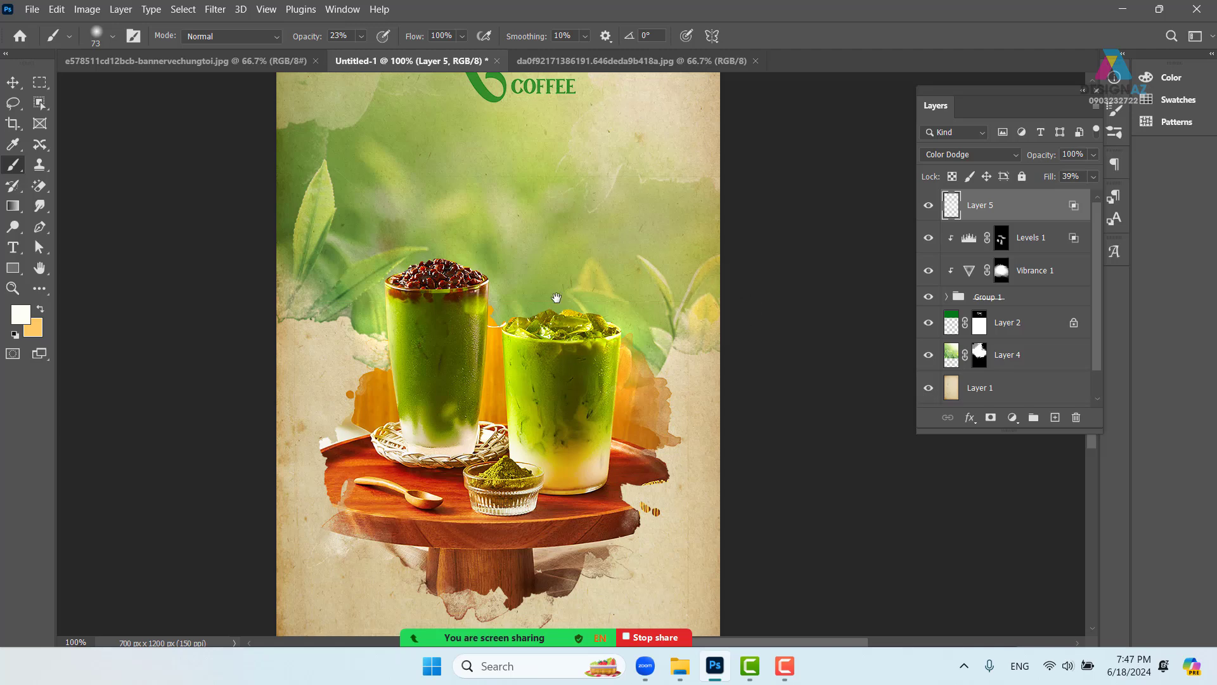
- Add an empty text layer, Layer 6, below the ROW COFFEE logo
scroll(557, 298, "up", 3)
scroll(557, 298, "right", 2)
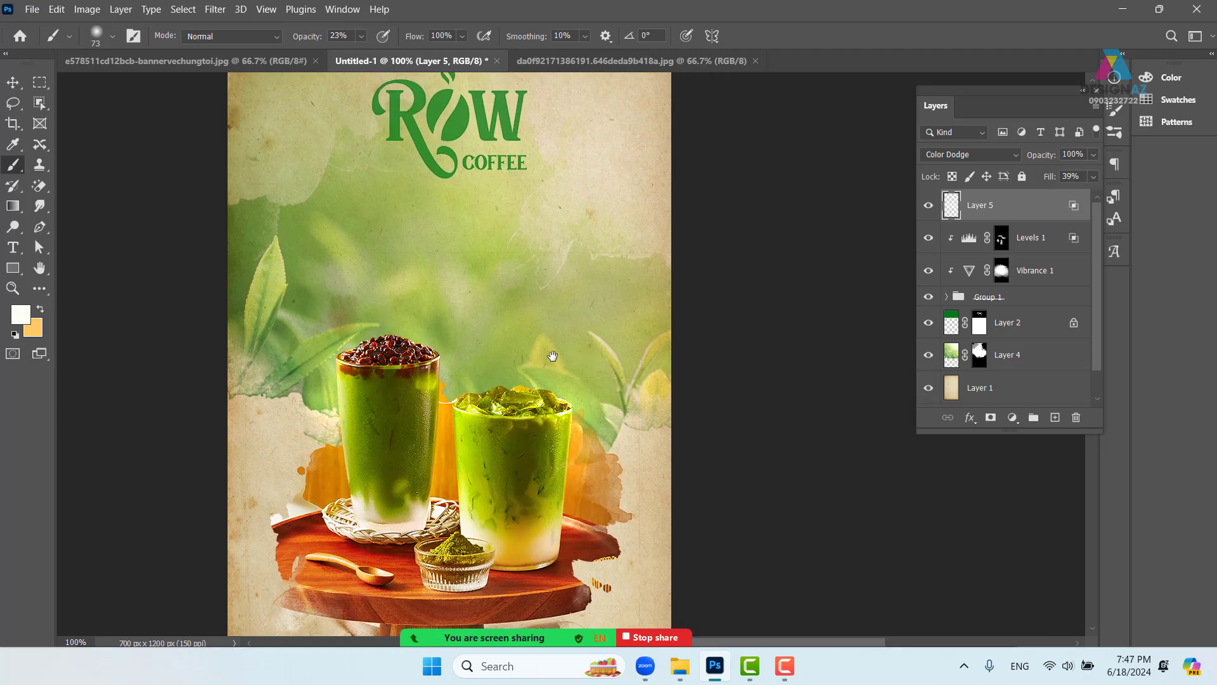
left_click_drag(518, 466, 601, 323)
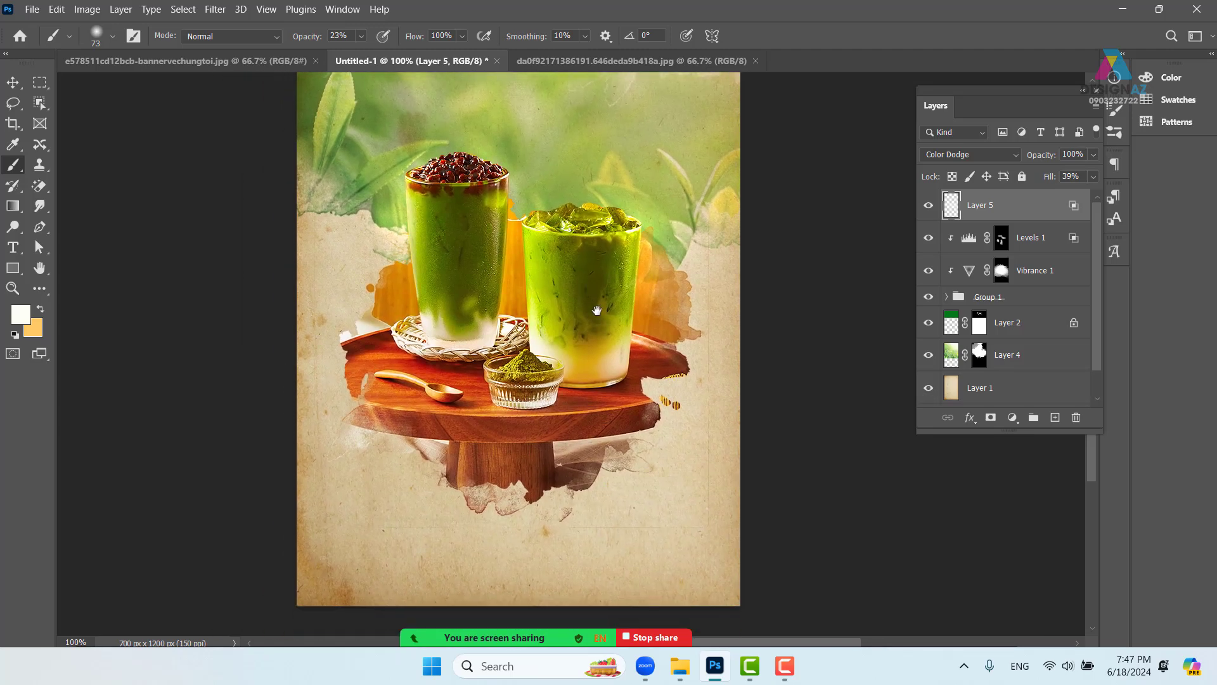
left_click_drag(566, 281, 587, 440)
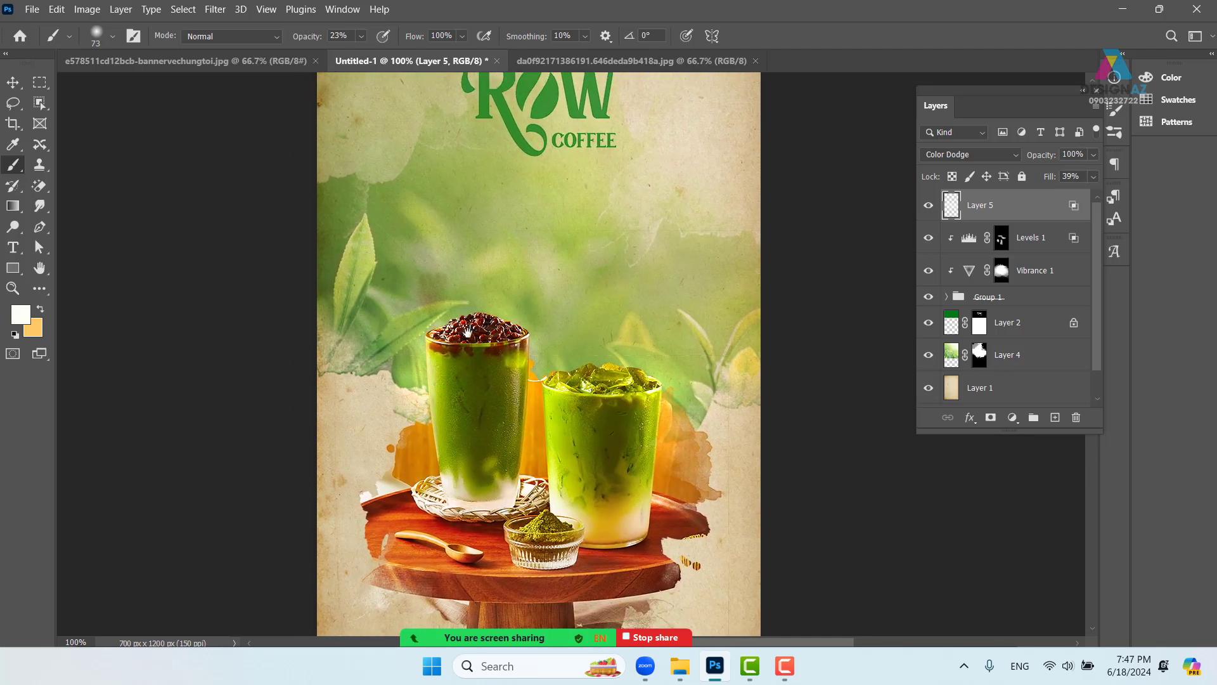
left_click_drag(470, 331, 462, 366)
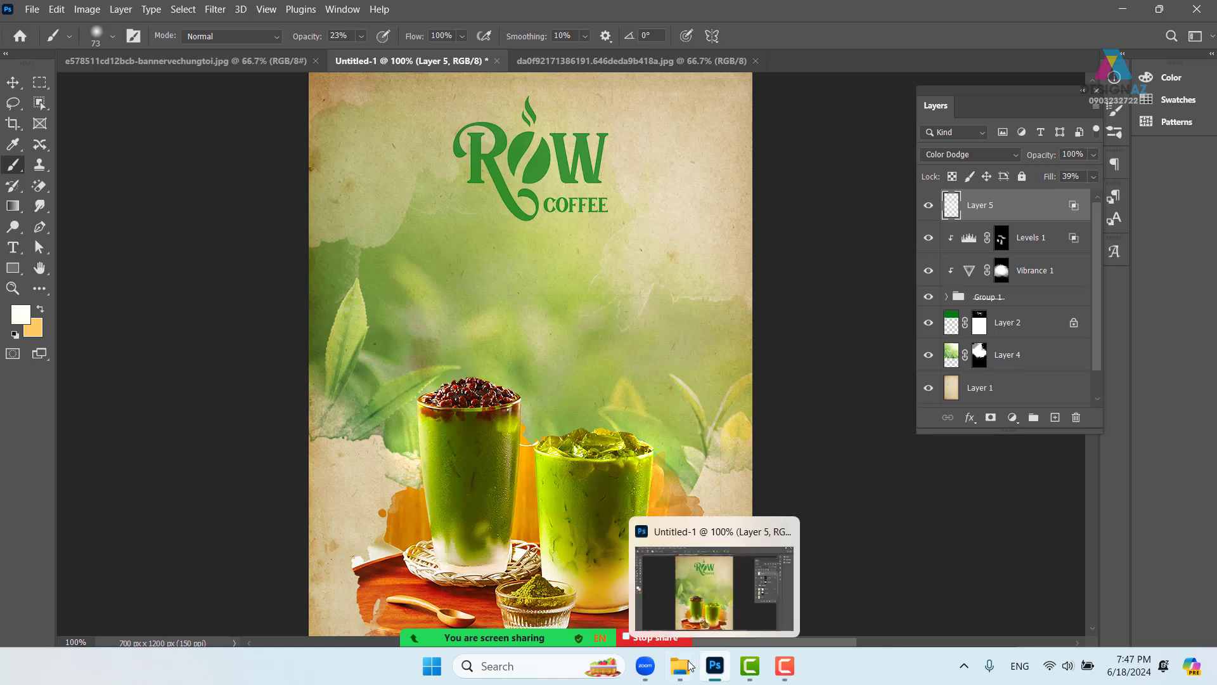
mouse_move(686, 676)
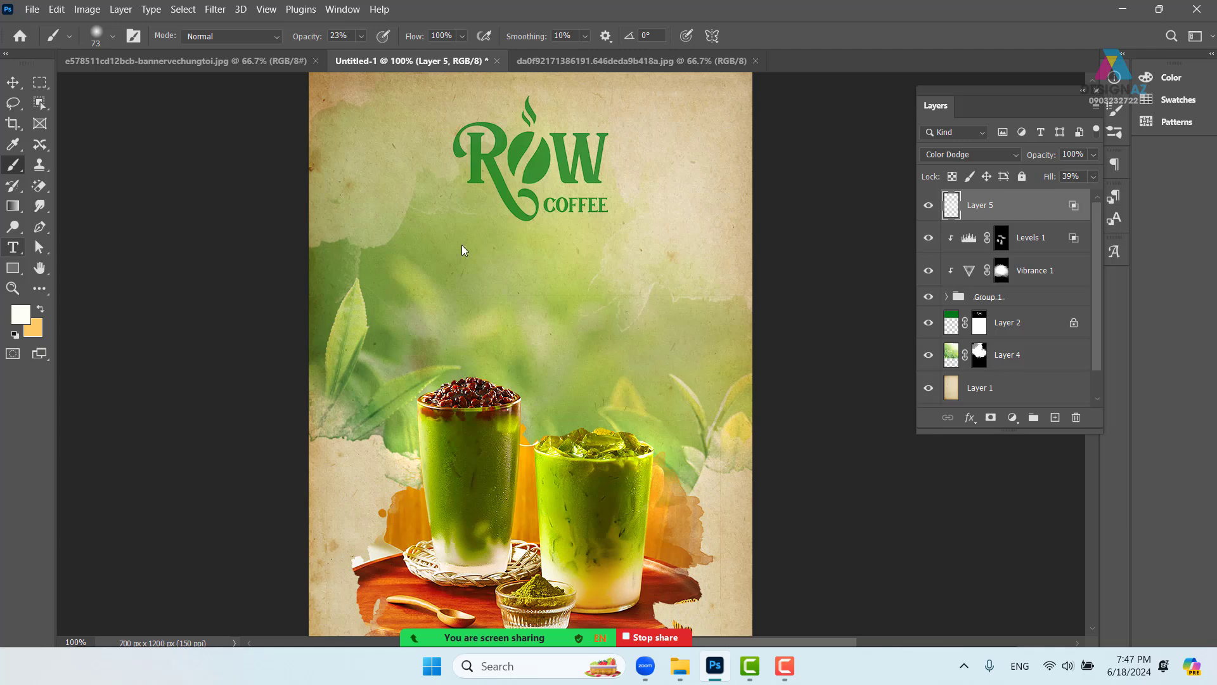
left_click(13, 247)
left_click(409, 265)
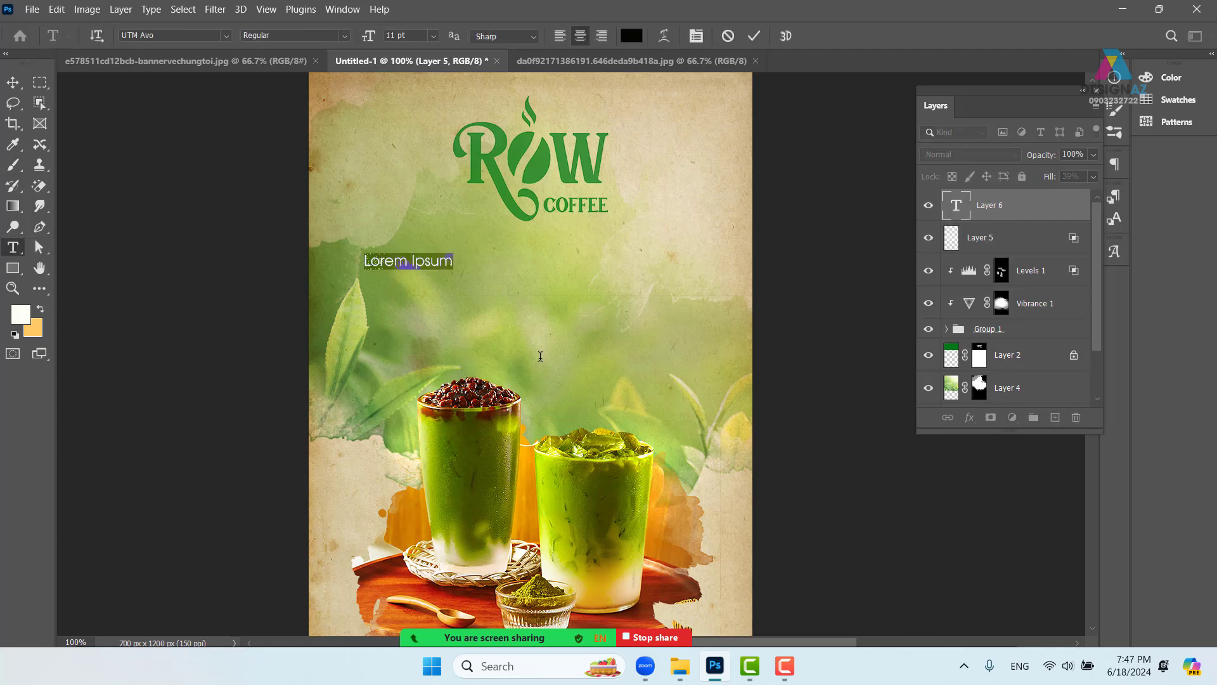
key("BackSpace")
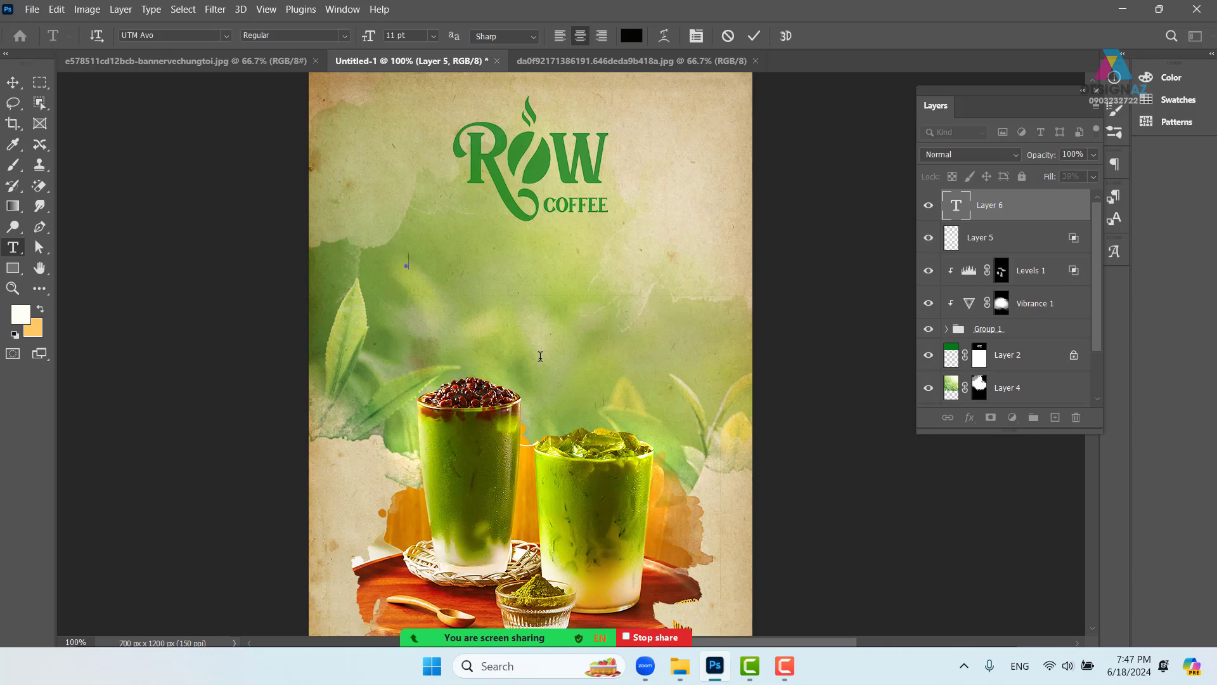
- Commit the empty text and bring up the Open dialog with Ctrl+O
key("super+d")
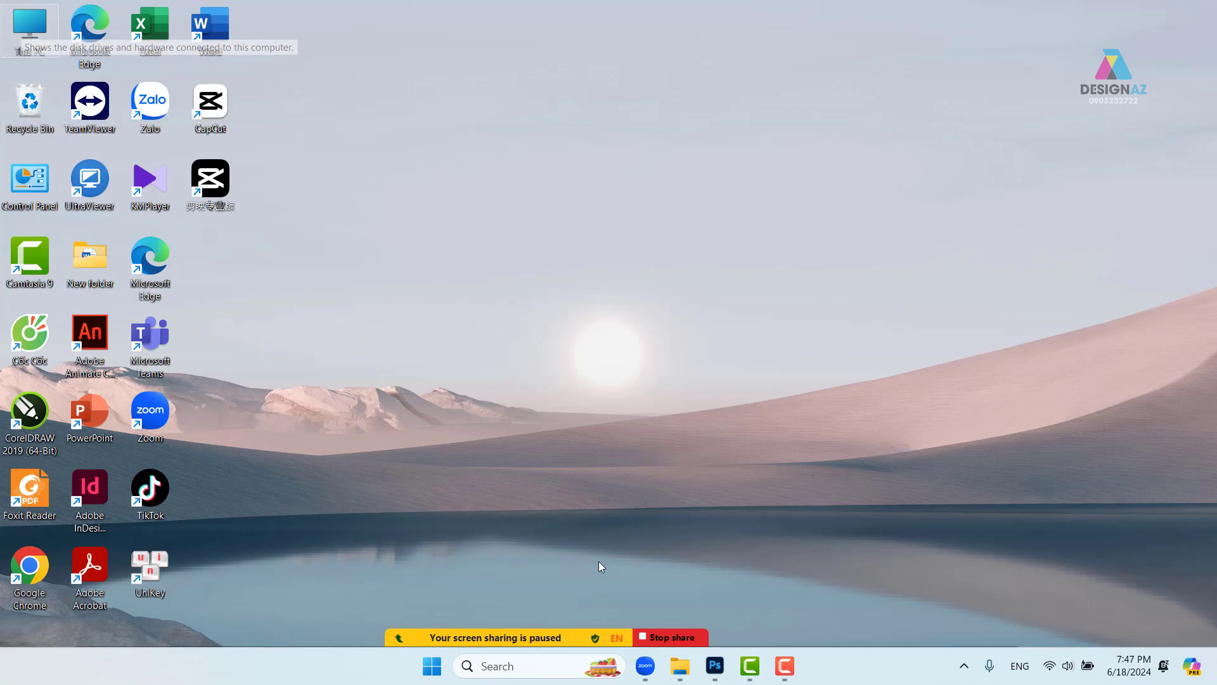
left_click(715, 666)
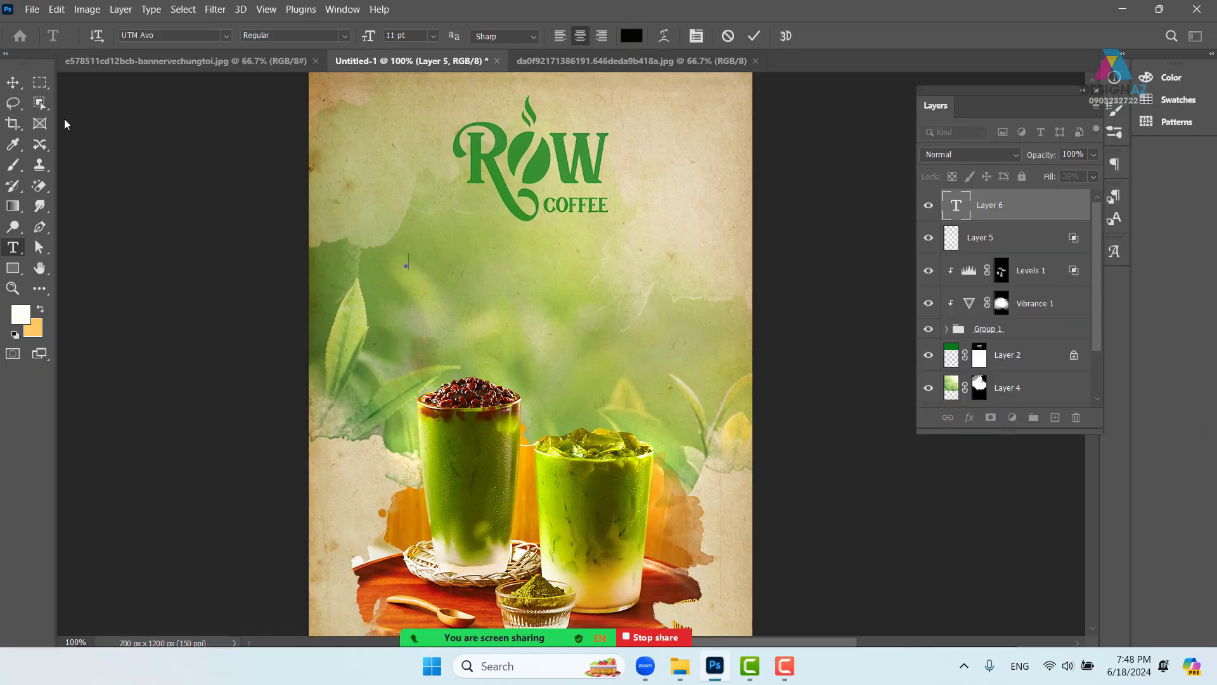
left_click(13, 82)
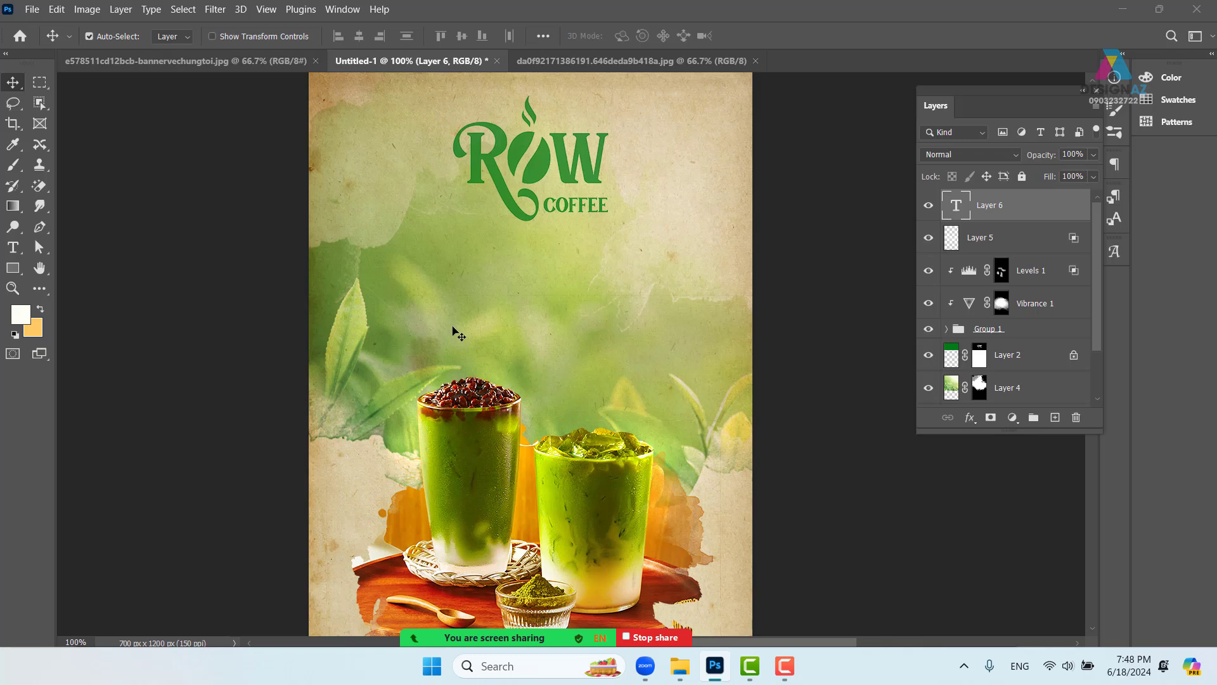
key("ctrl+o")
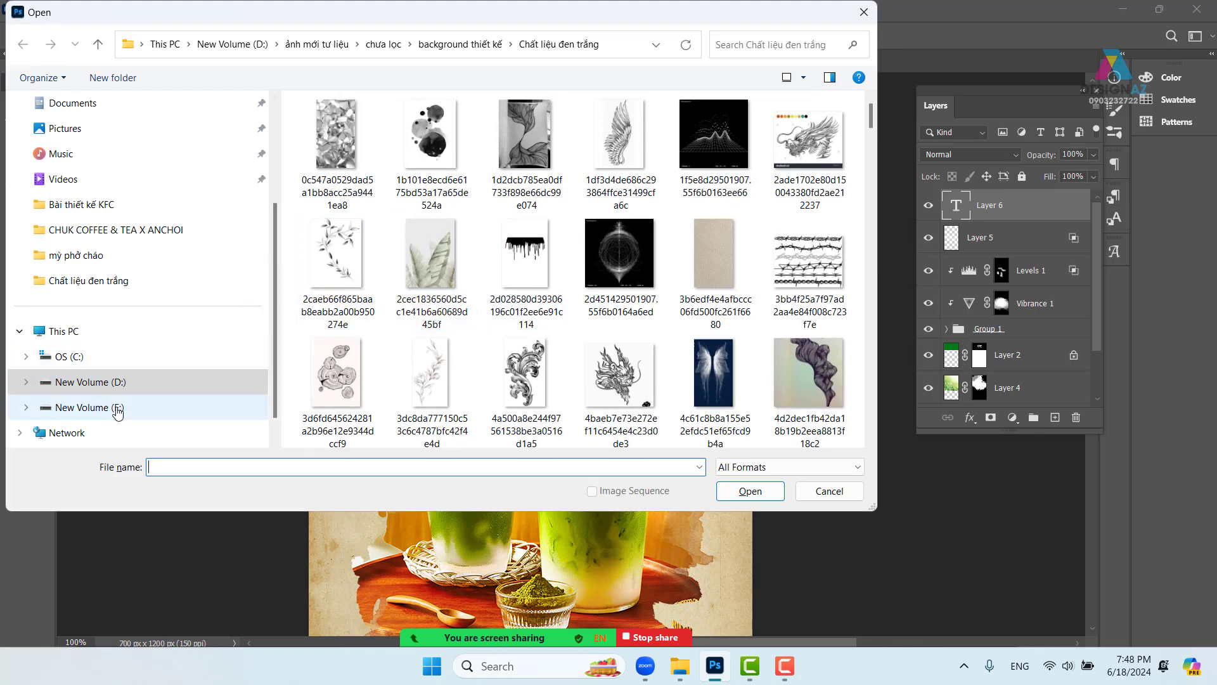
- Open the poster-tra-sua reference image from the CHUK COFFEE & TEA X ANCHOI folder
left_click(117, 409)
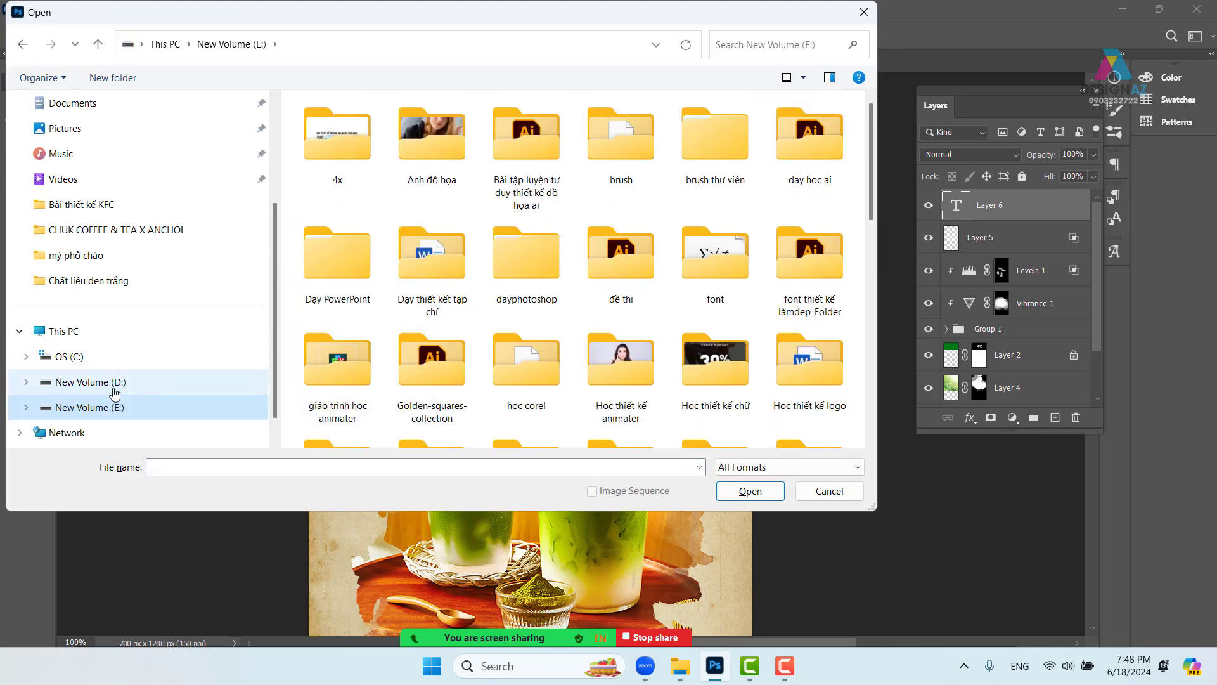
left_click(115, 393)
scroll(525, 307, "down", 10)
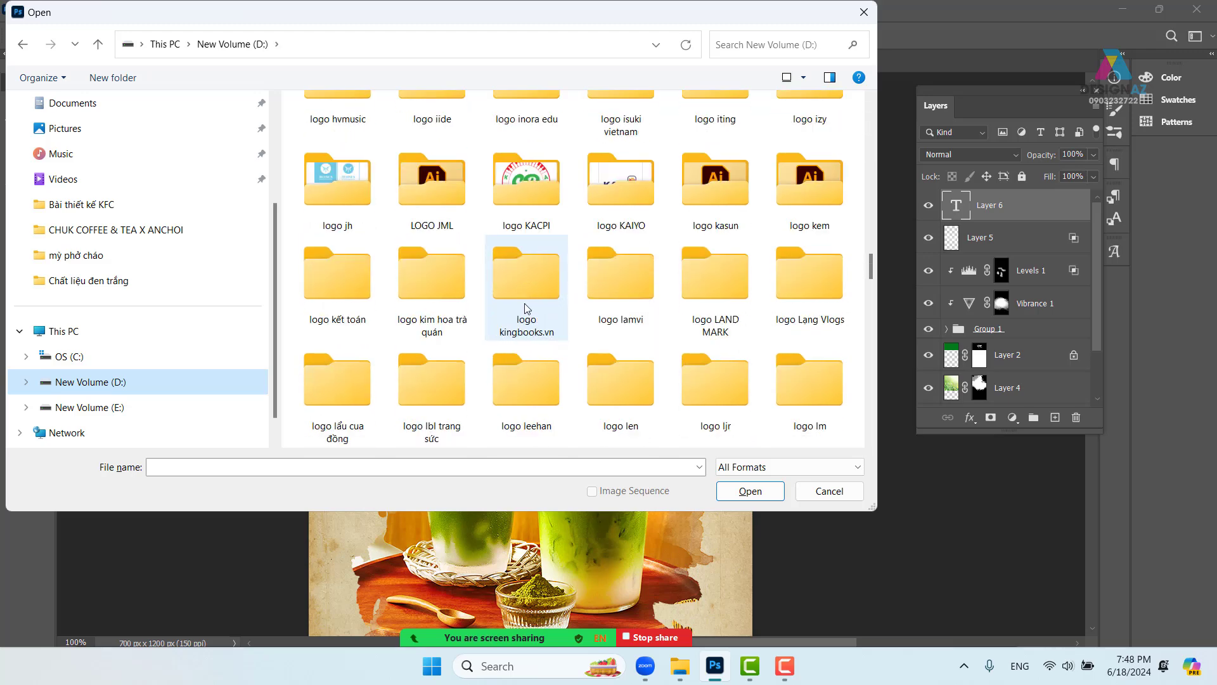
scroll(525, 308, "down", 15)
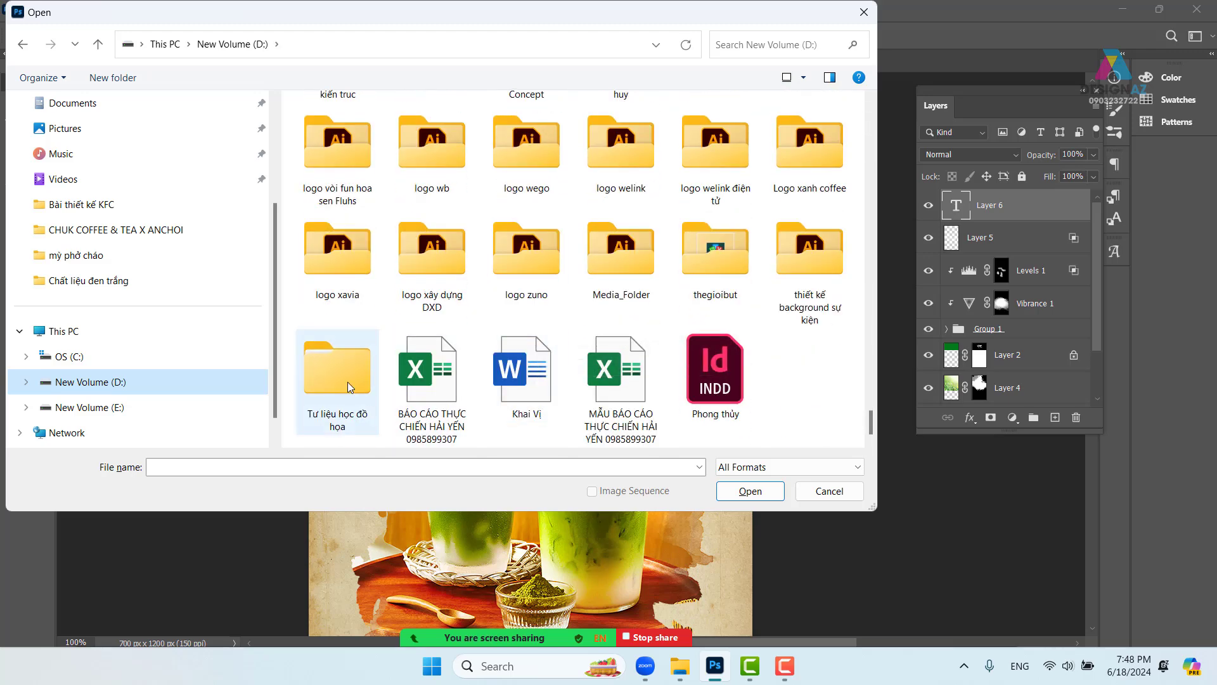
double_click(349, 387)
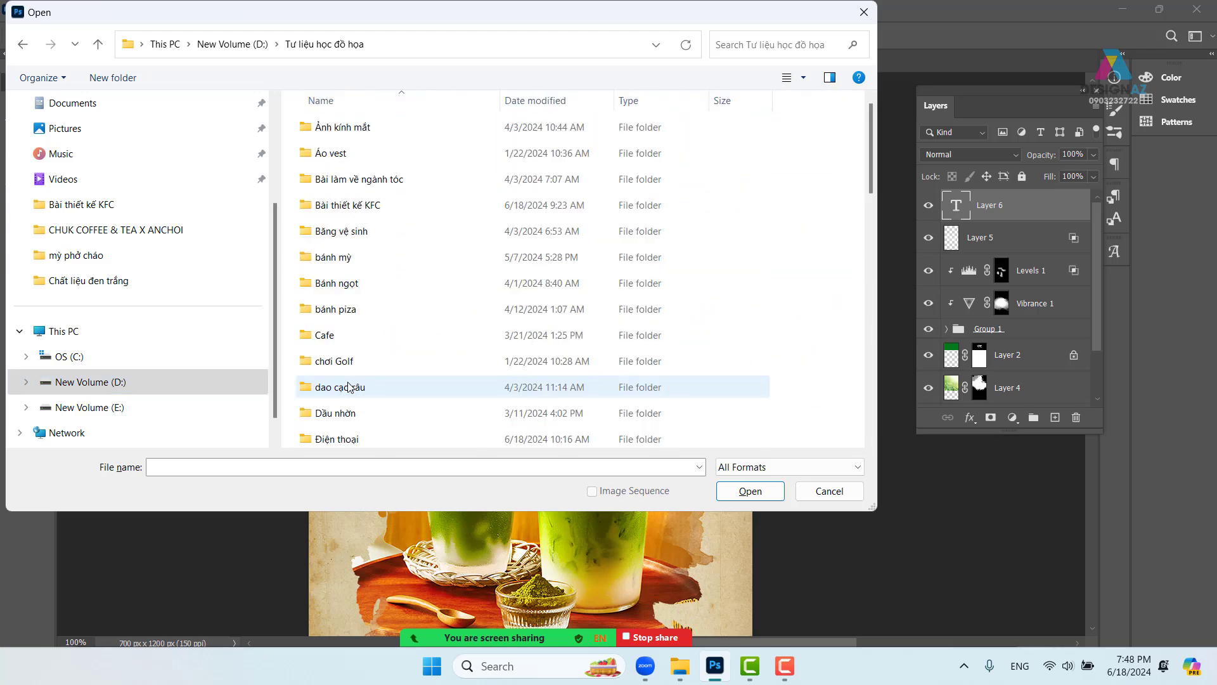
double_click(343, 342)
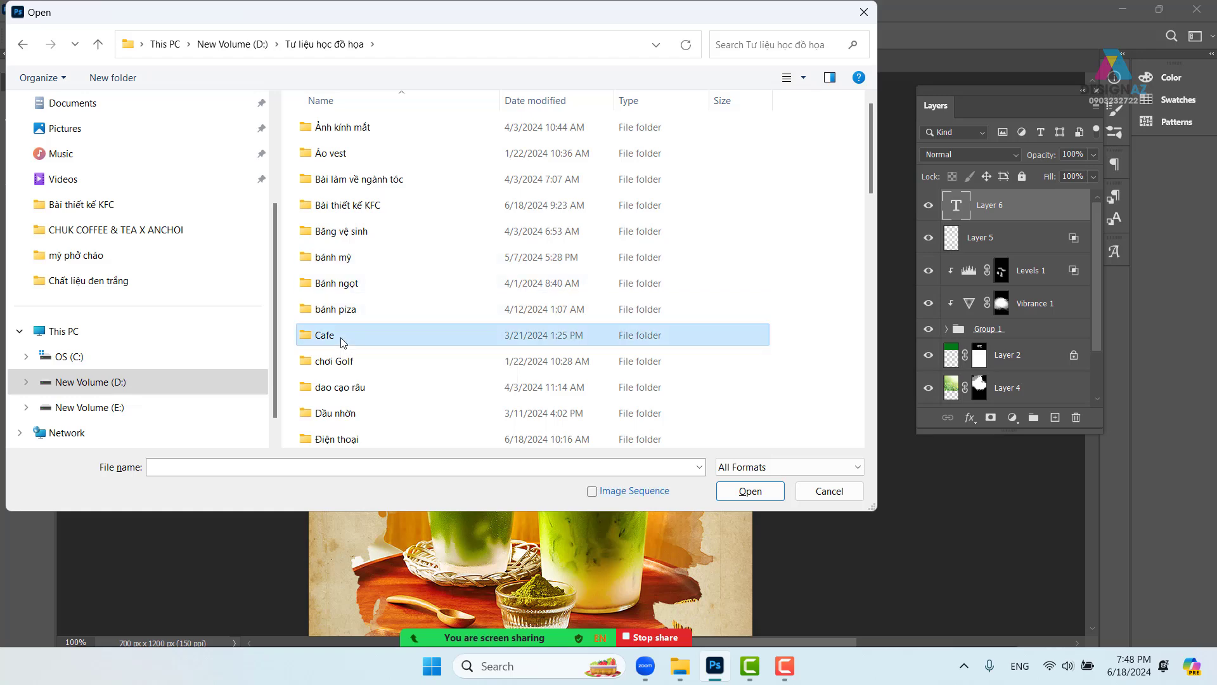
double_click(421, 130)
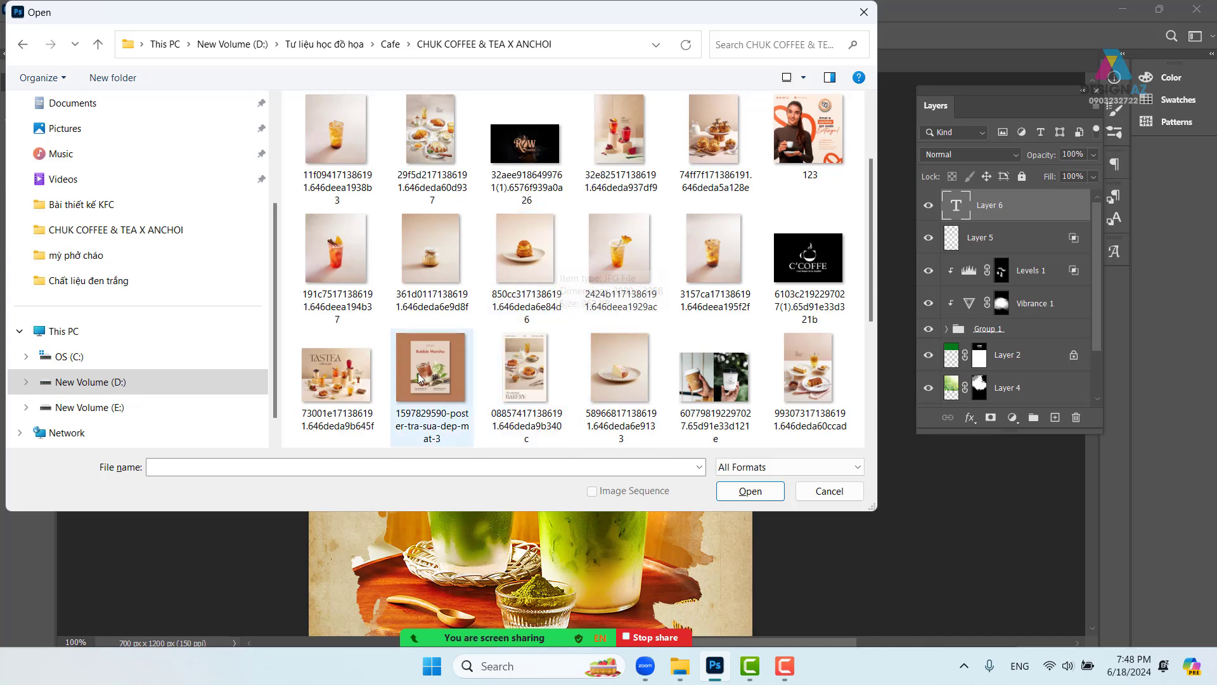
left_click(431, 374)
left_click(763, 494)
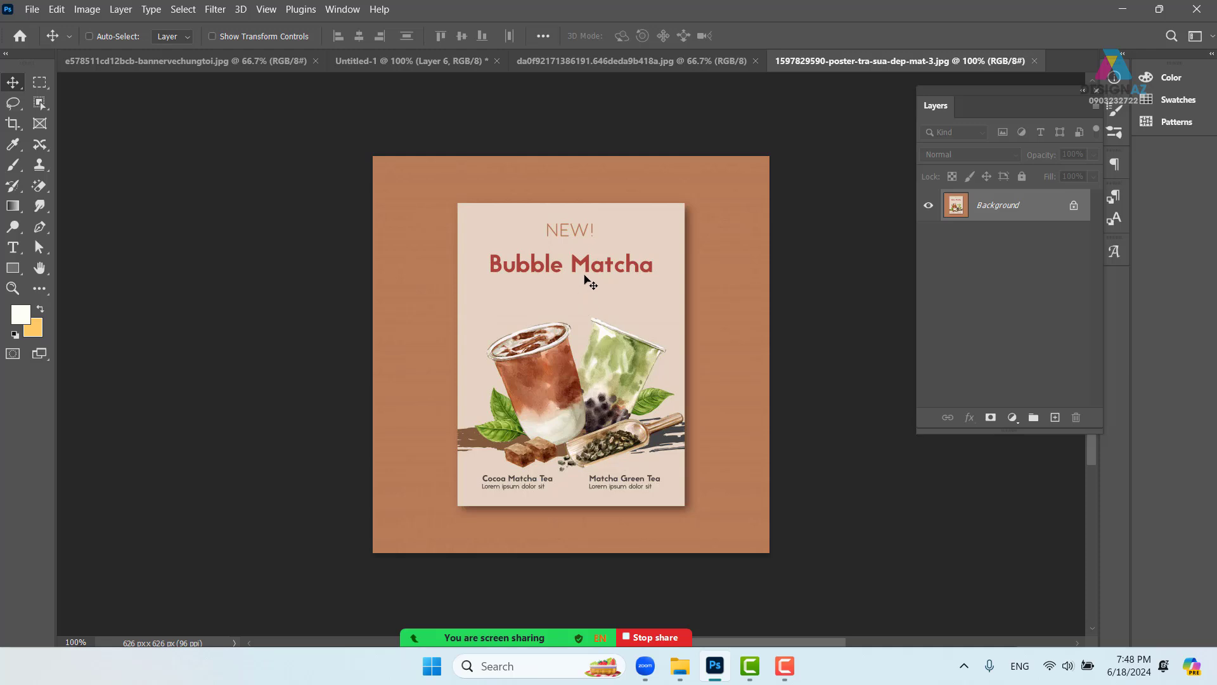
- Cut the NEW! Bubble Matcha heading and close the reference poster without saving
key("m")
left_click_drag(470, 209, 671, 285)
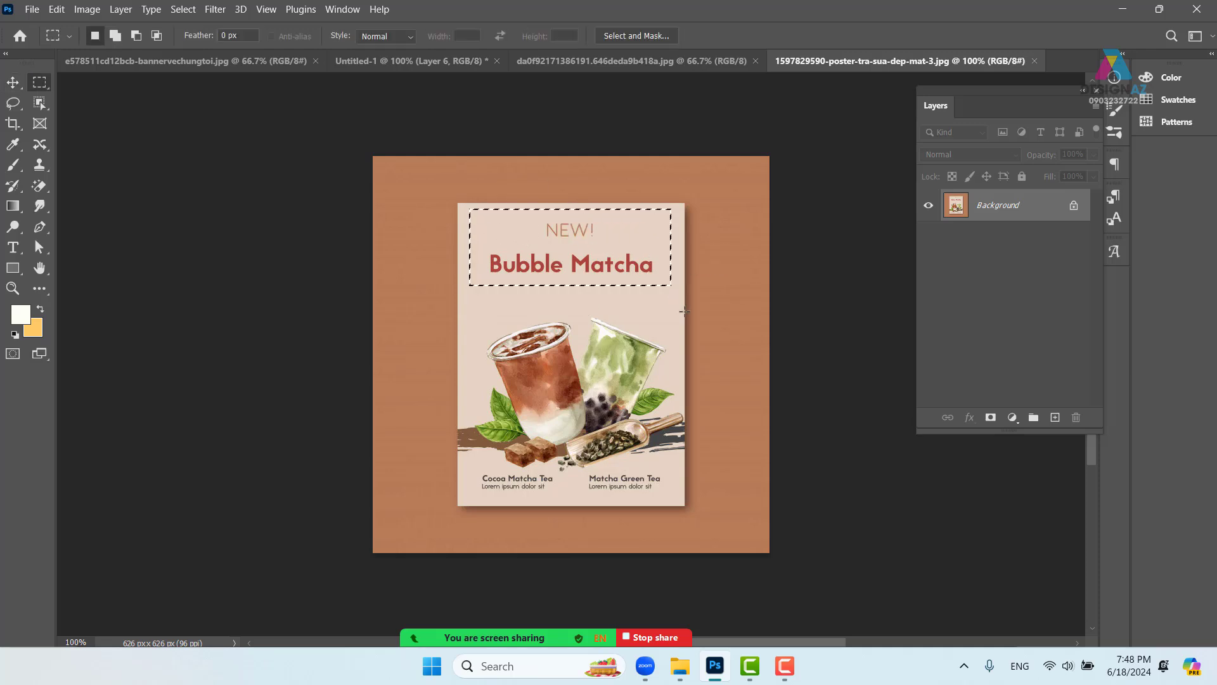
key("BackSpace")
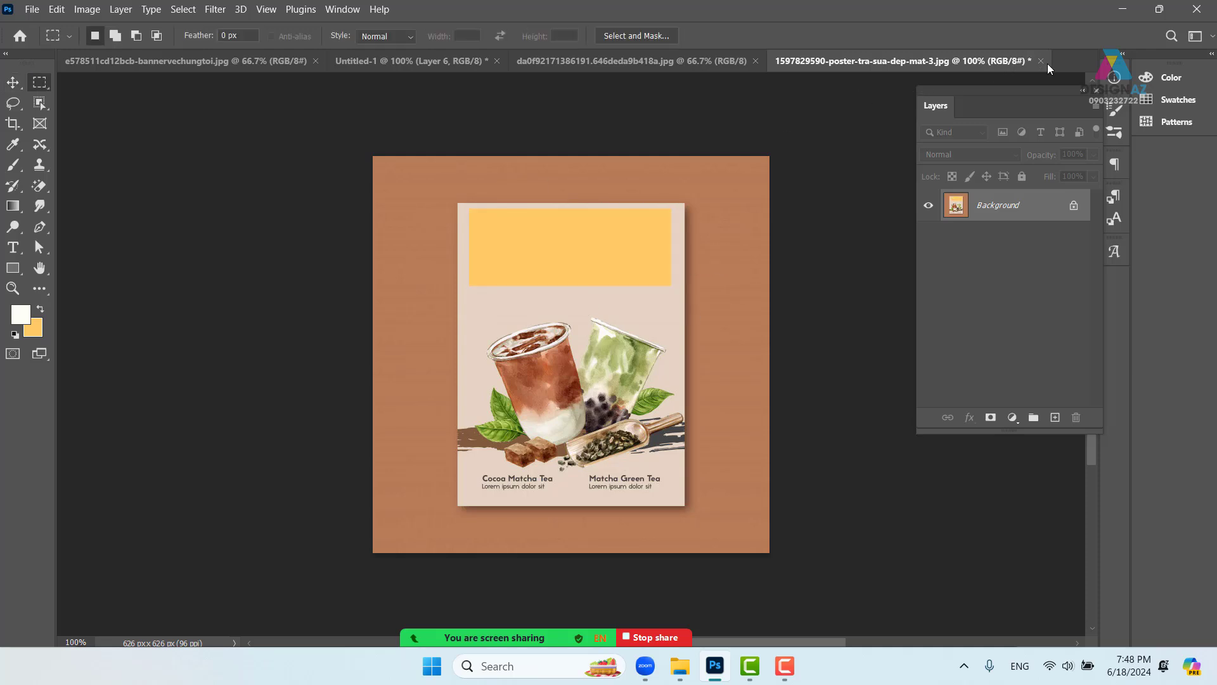
left_click(1041, 61)
left_click(643, 265)
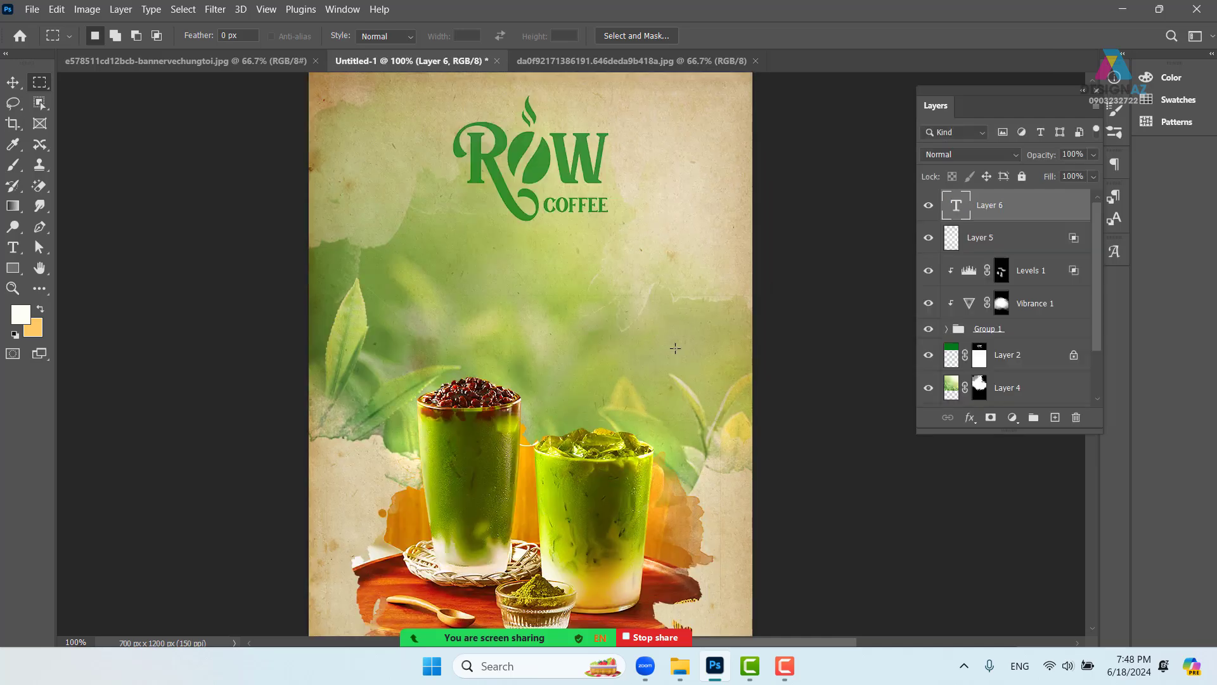
- Paste the heading banner into the poster and add a 'Bubble Matcha' text line above it
key("ctrl+v")
key("ctrl+plus")
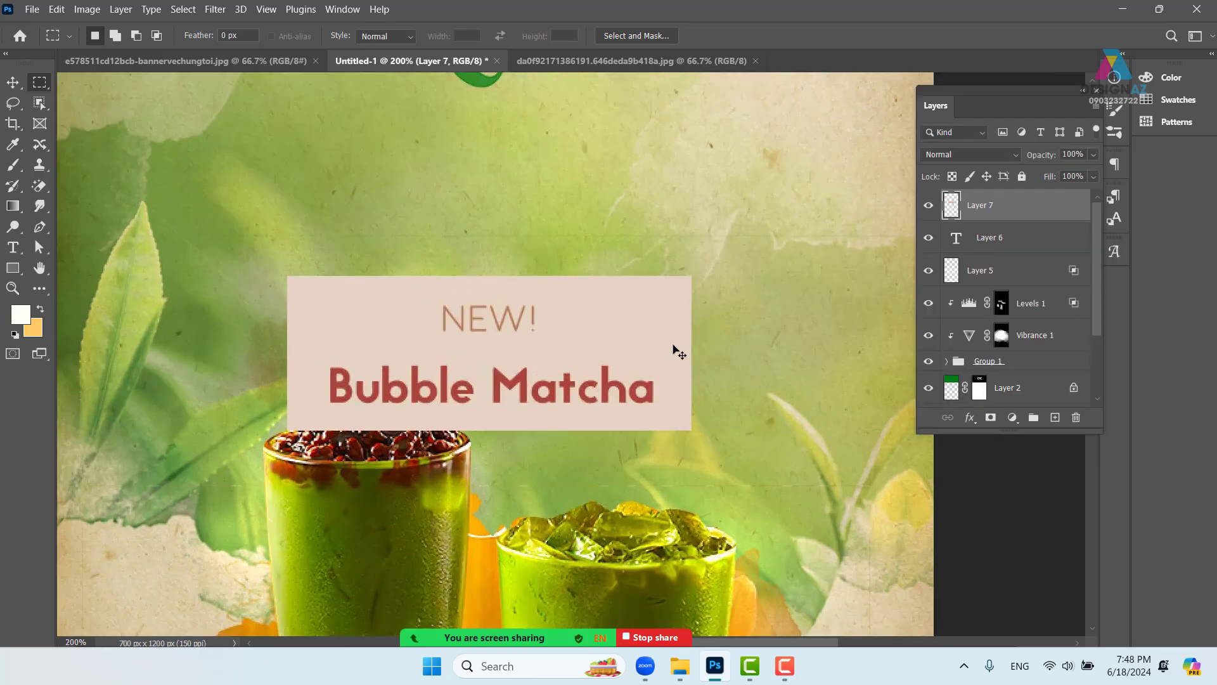
left_click_drag(555, 288, 555, 343)
key("t")
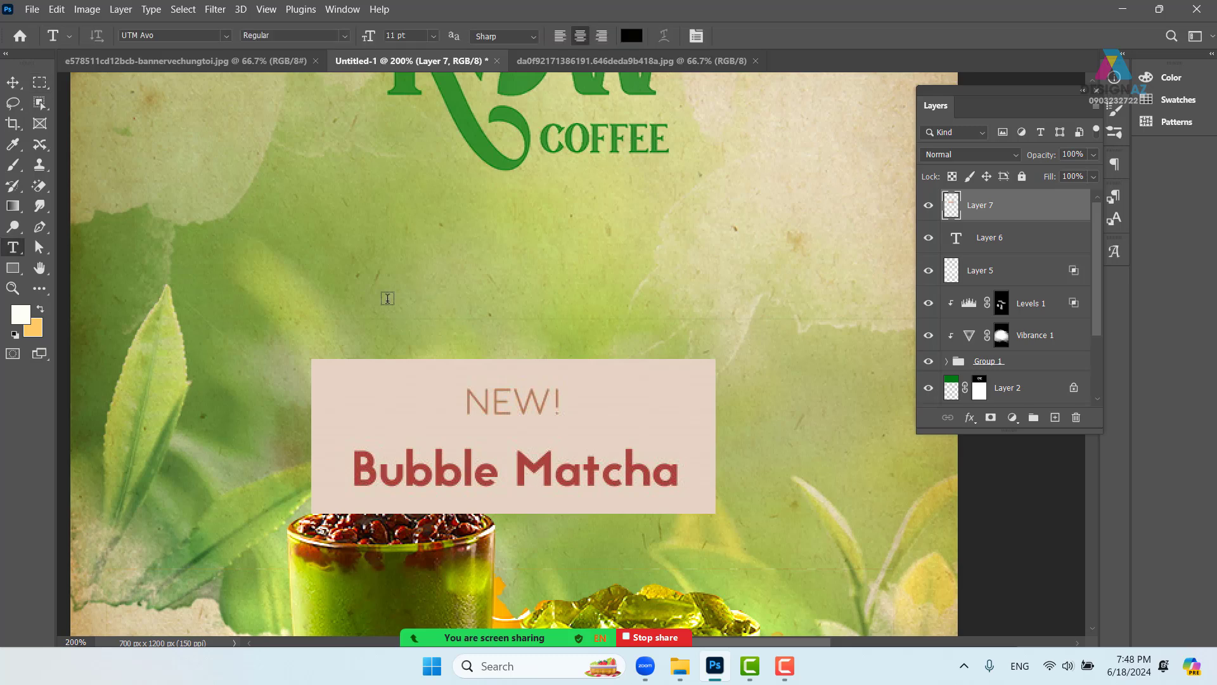
left_click(333, 279)
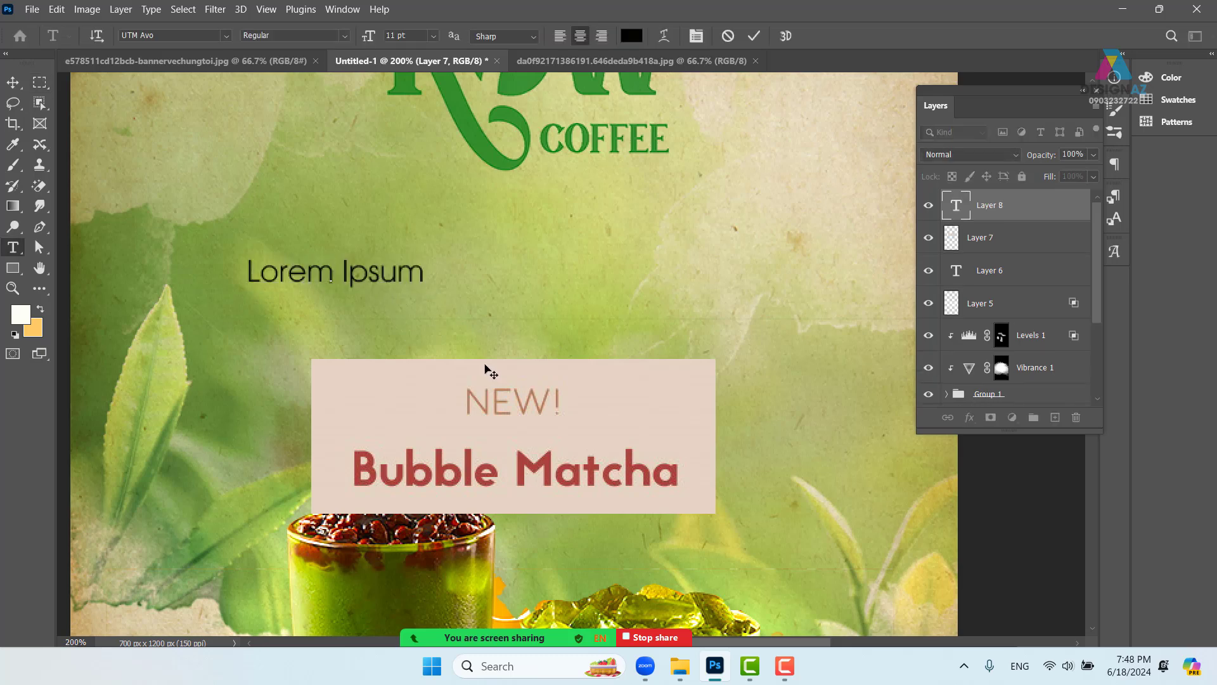
key("BackSpace")
type("B")
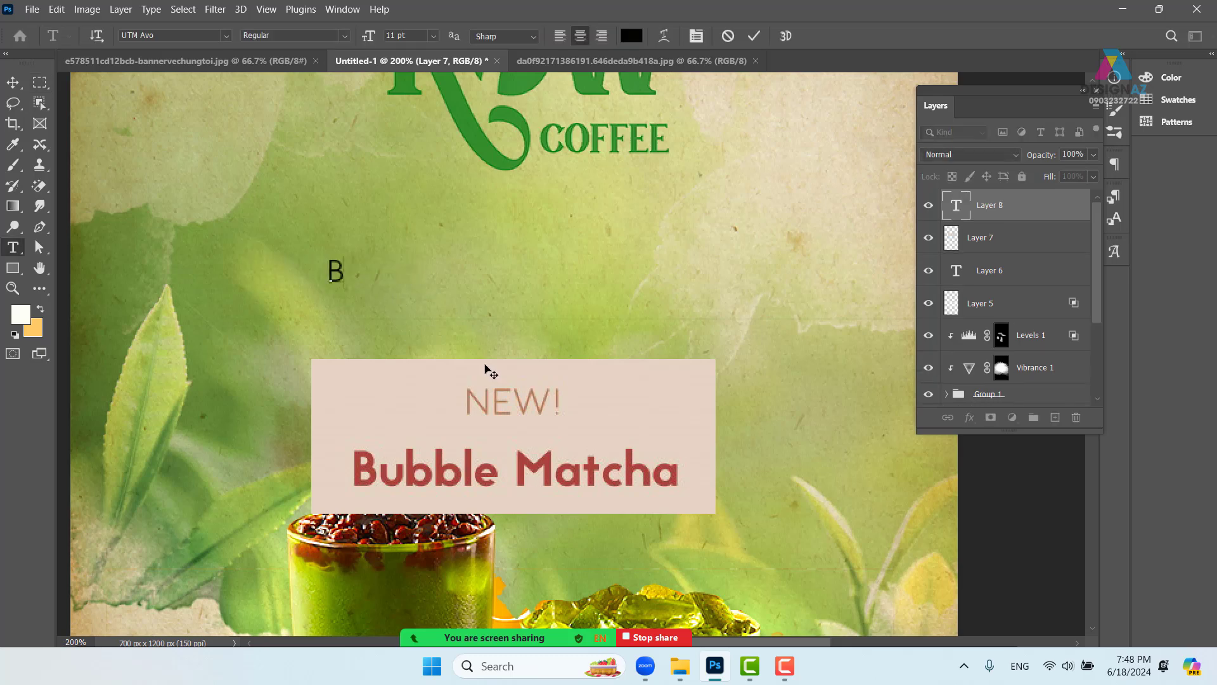
type("ubb")
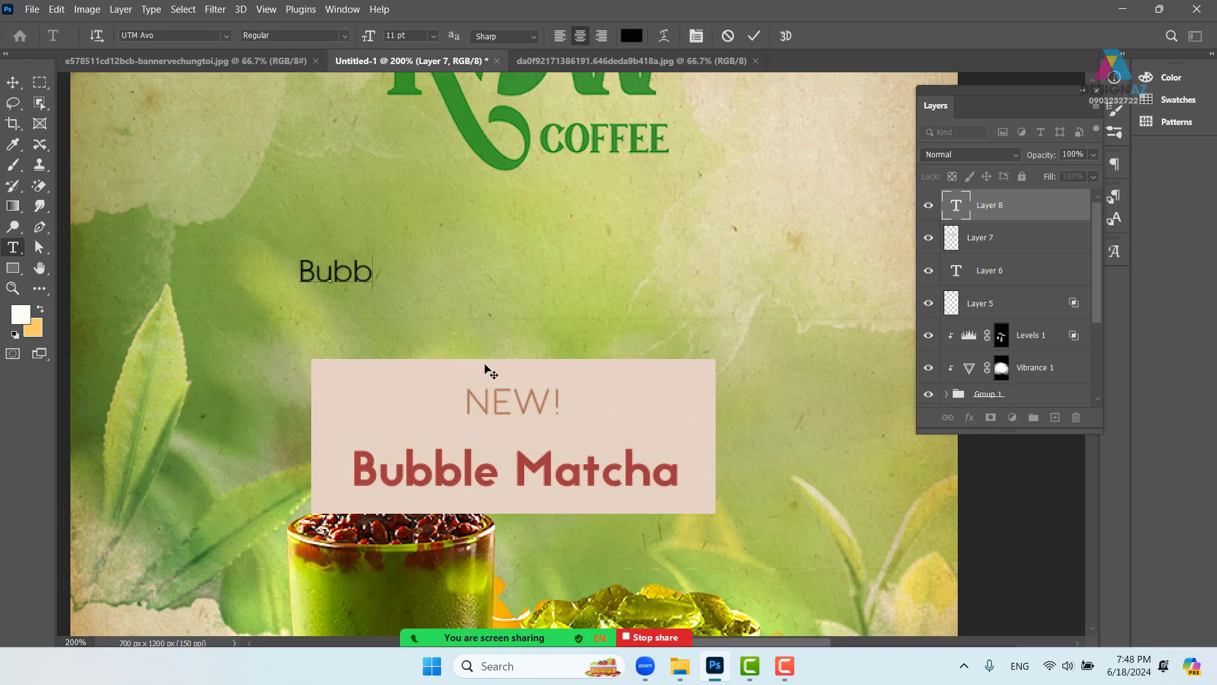
type("le Ma")
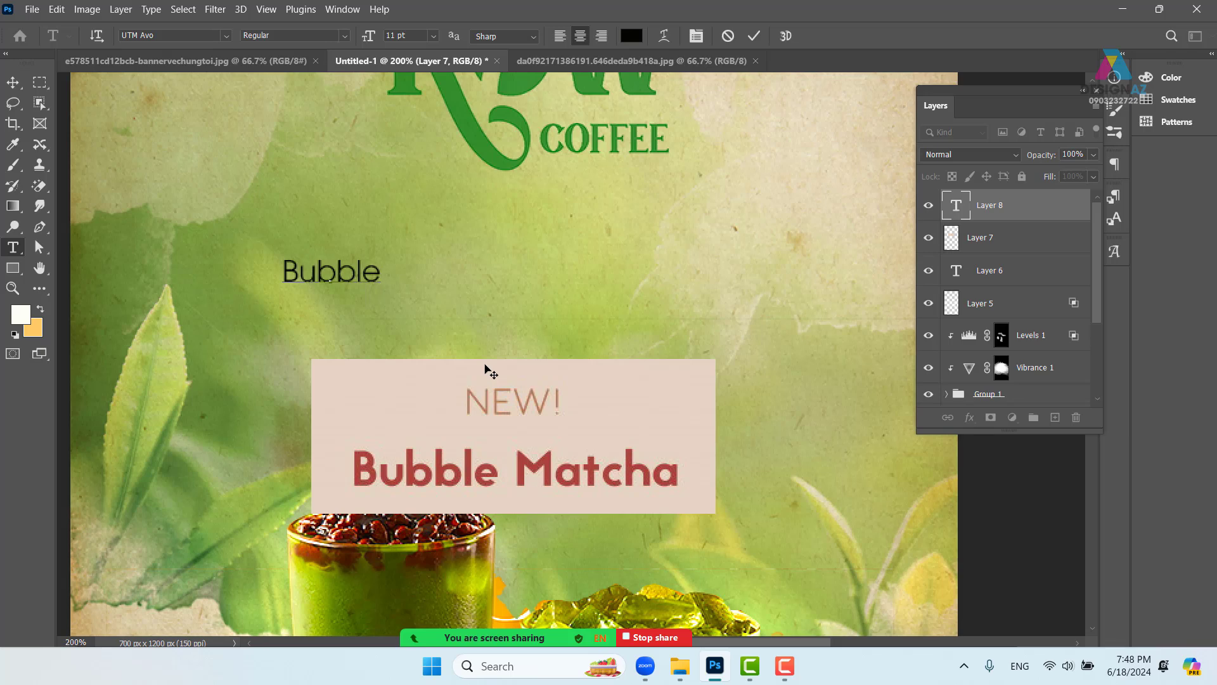
type("t")
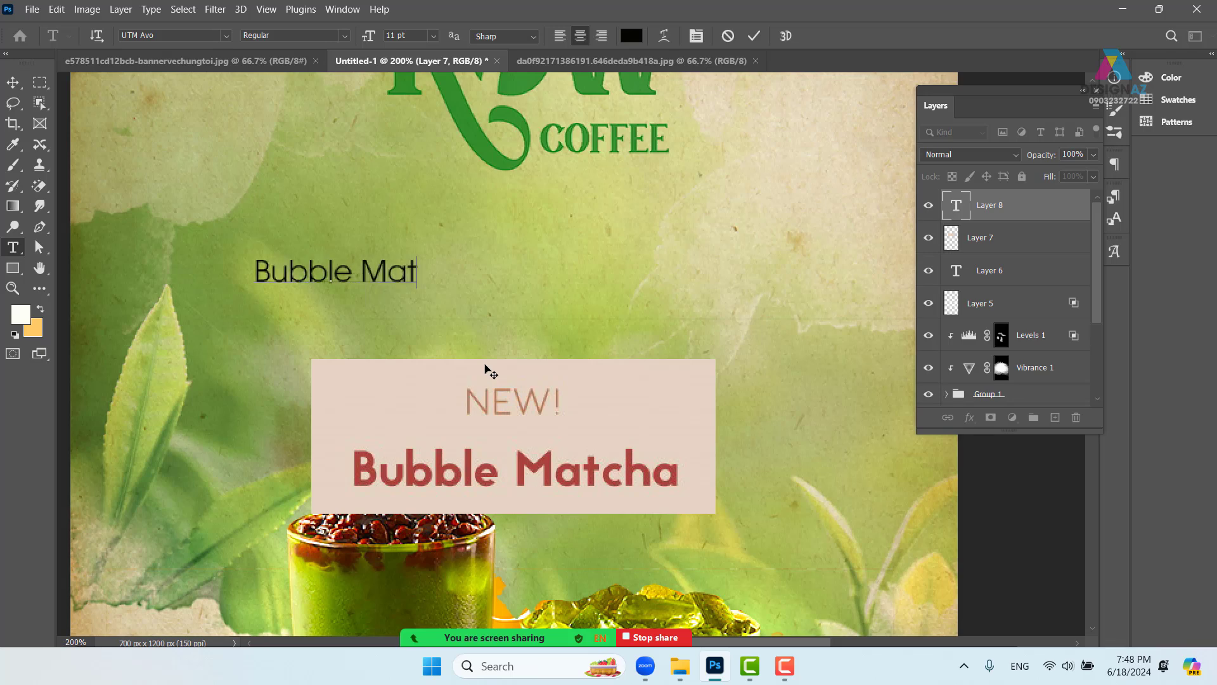
type("cha")
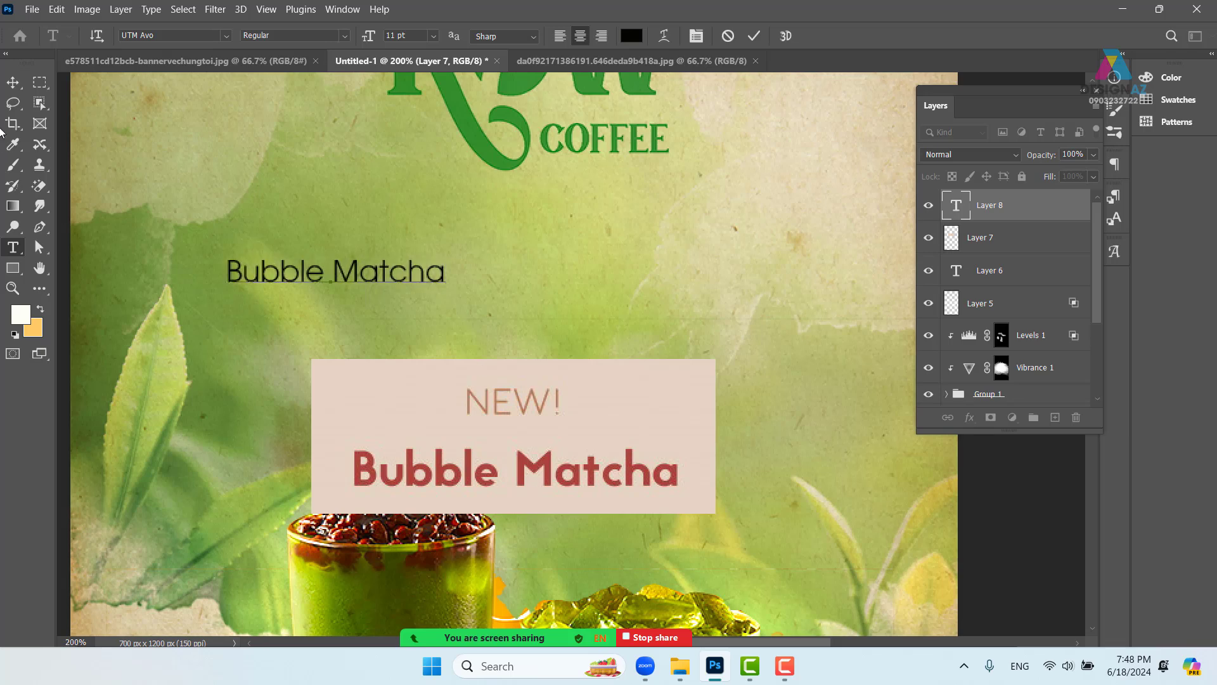
left_click(17, 88)
left_click_drag(343, 272, 468, 294)
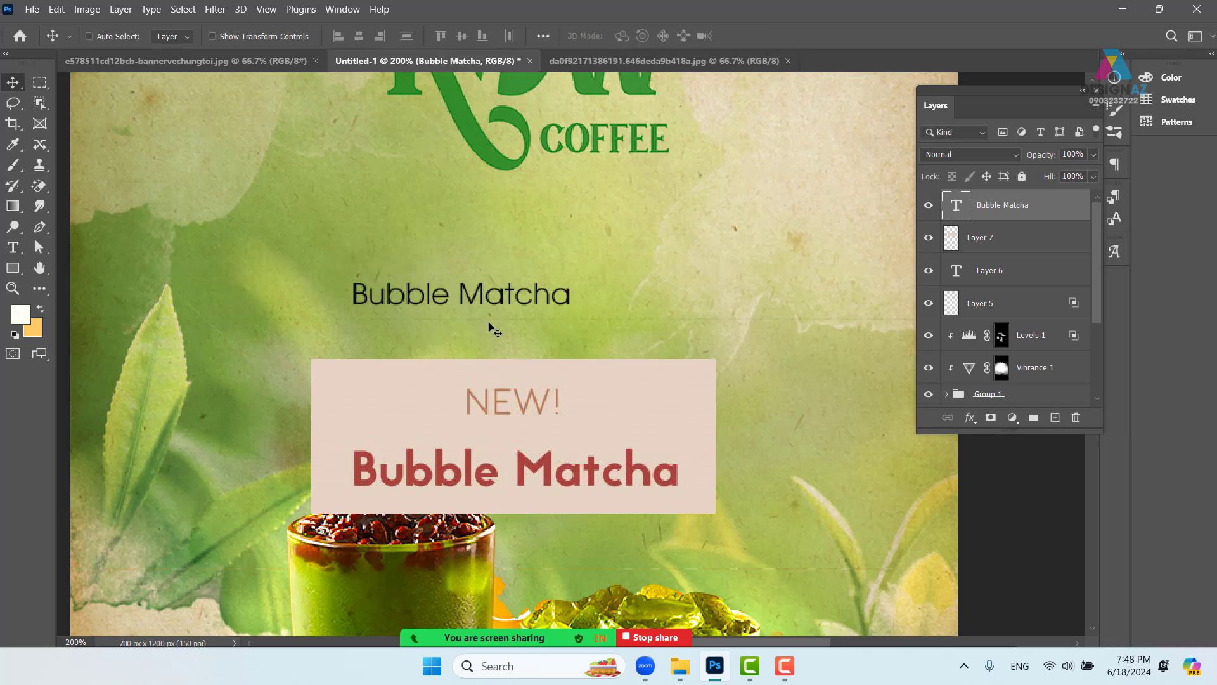
- Add a 'New!' text line above Bubble Matcha, with a capital N
key("t")
left_click(450, 241)
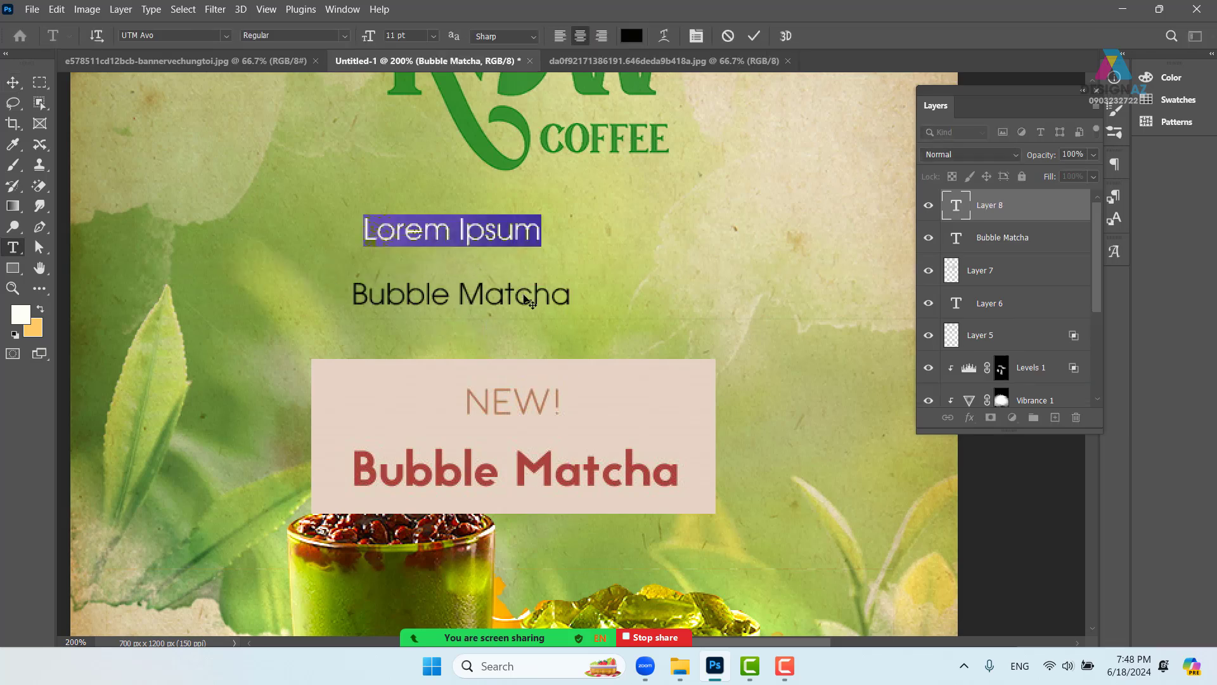
type("ne")
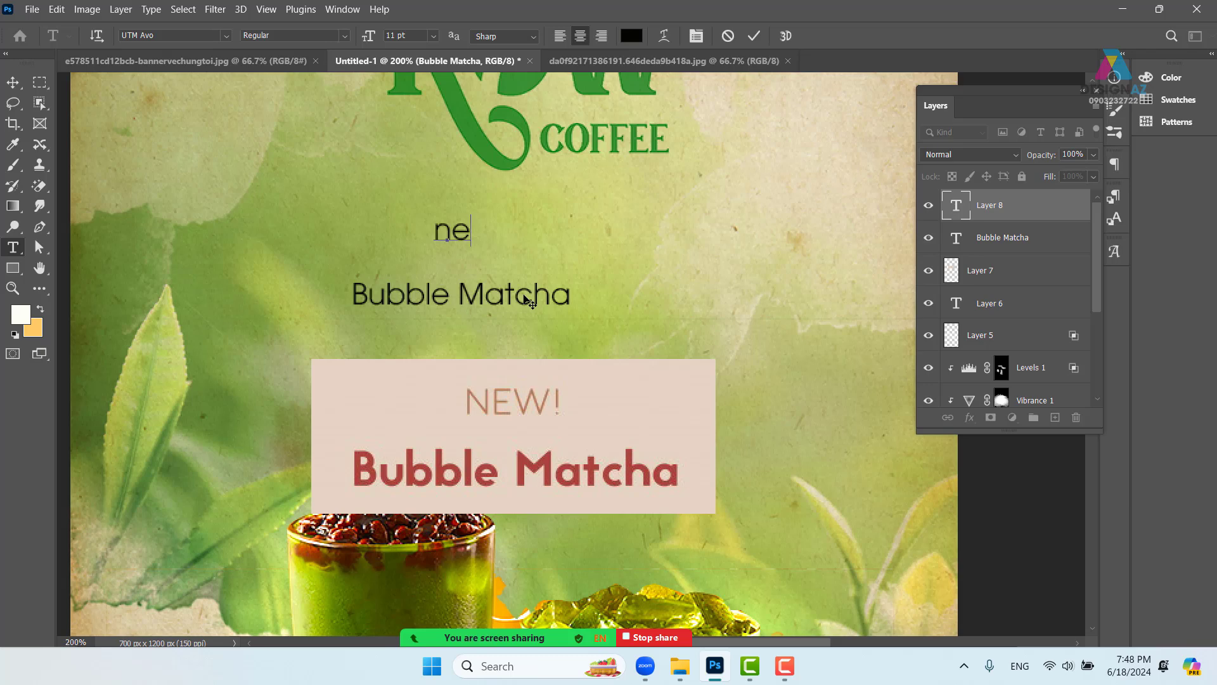
type("w")
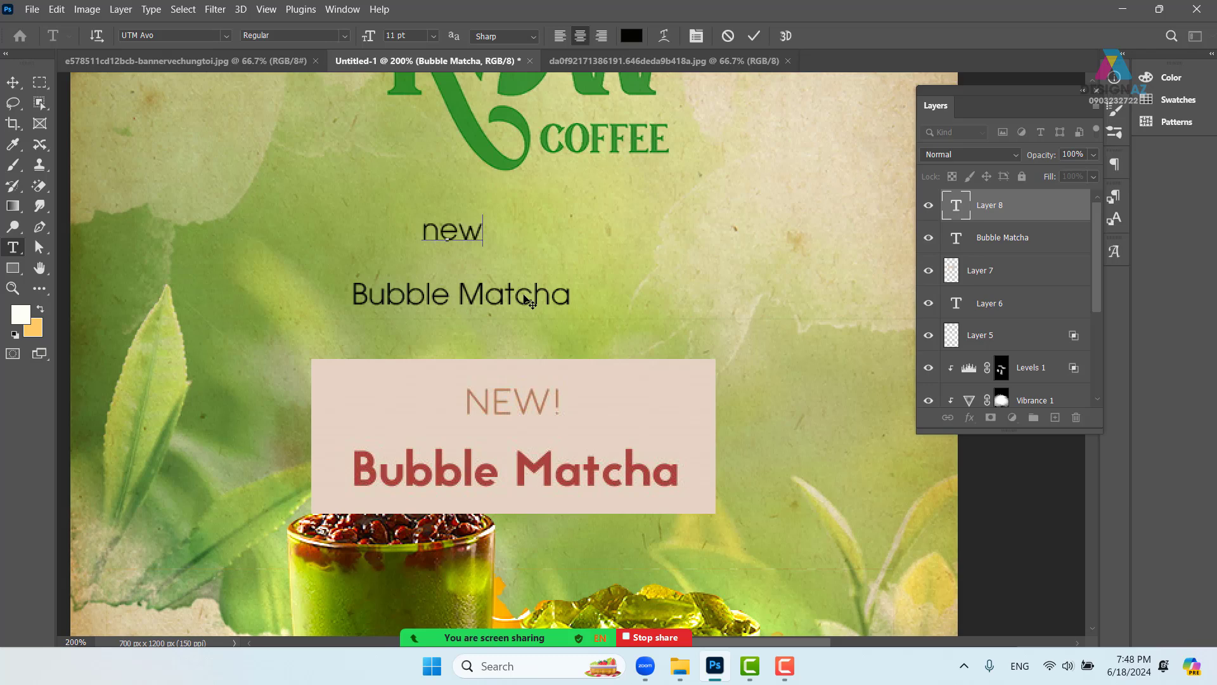
type("!")
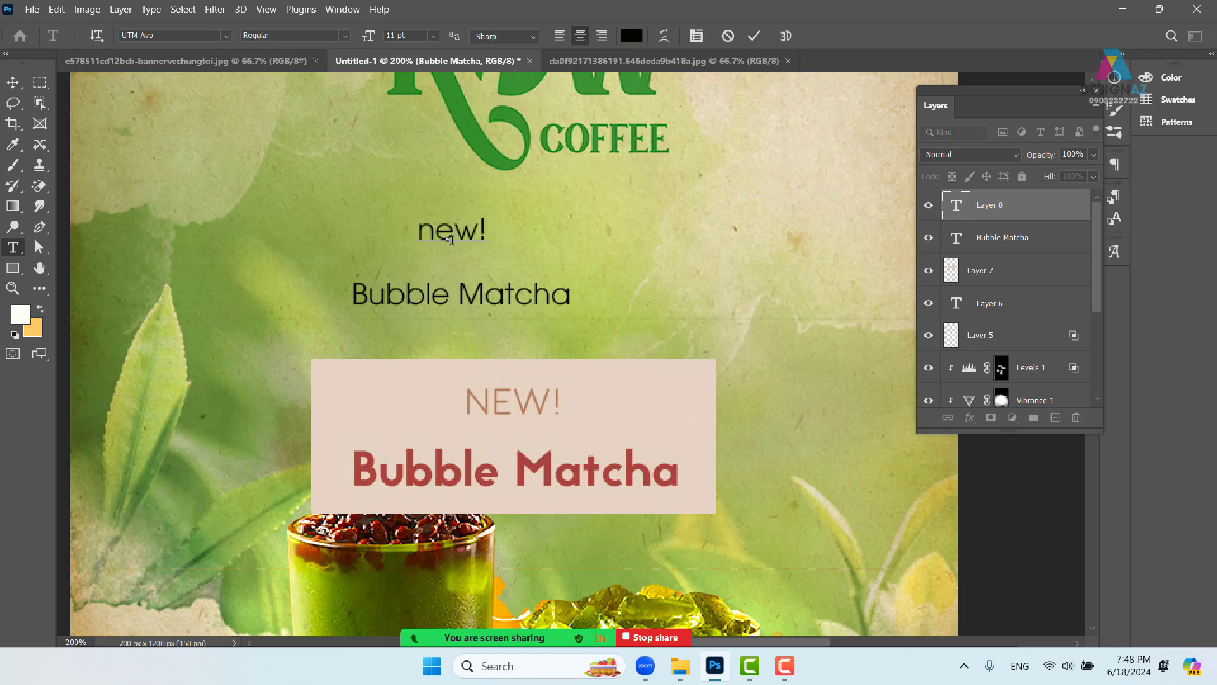
key("BackSpace")
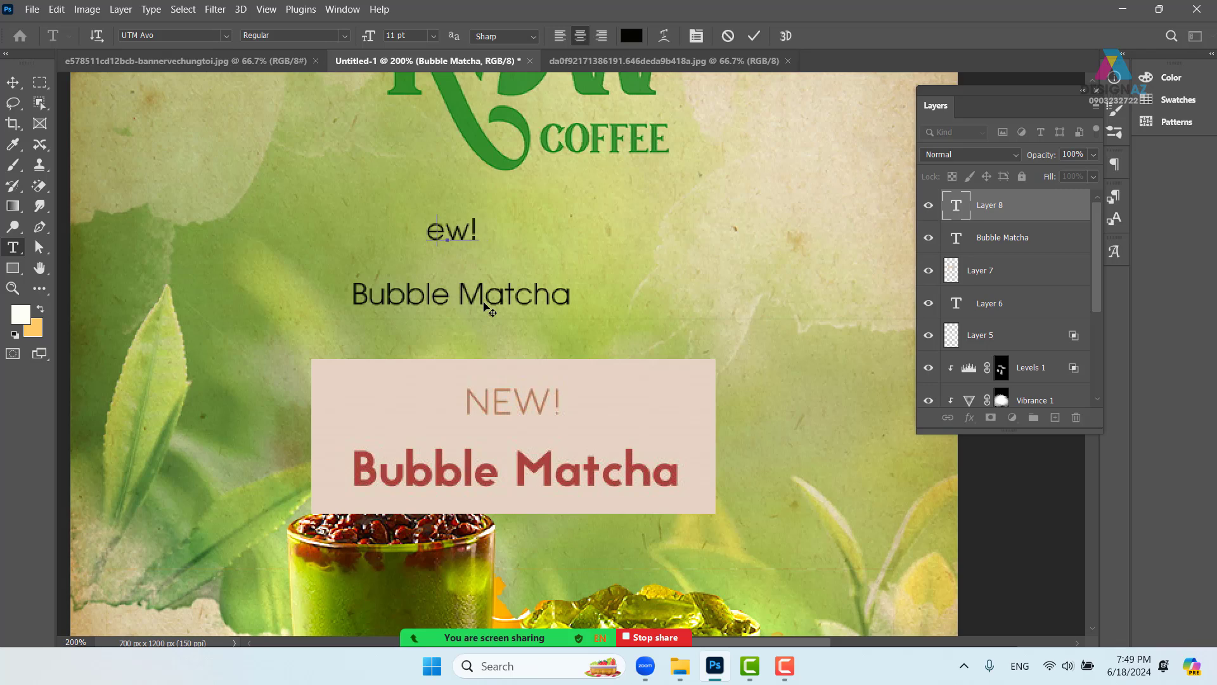
type("N")
left_click(12, 82)
- Delete the pink banner layer, Layer 7
right_click(608, 425)
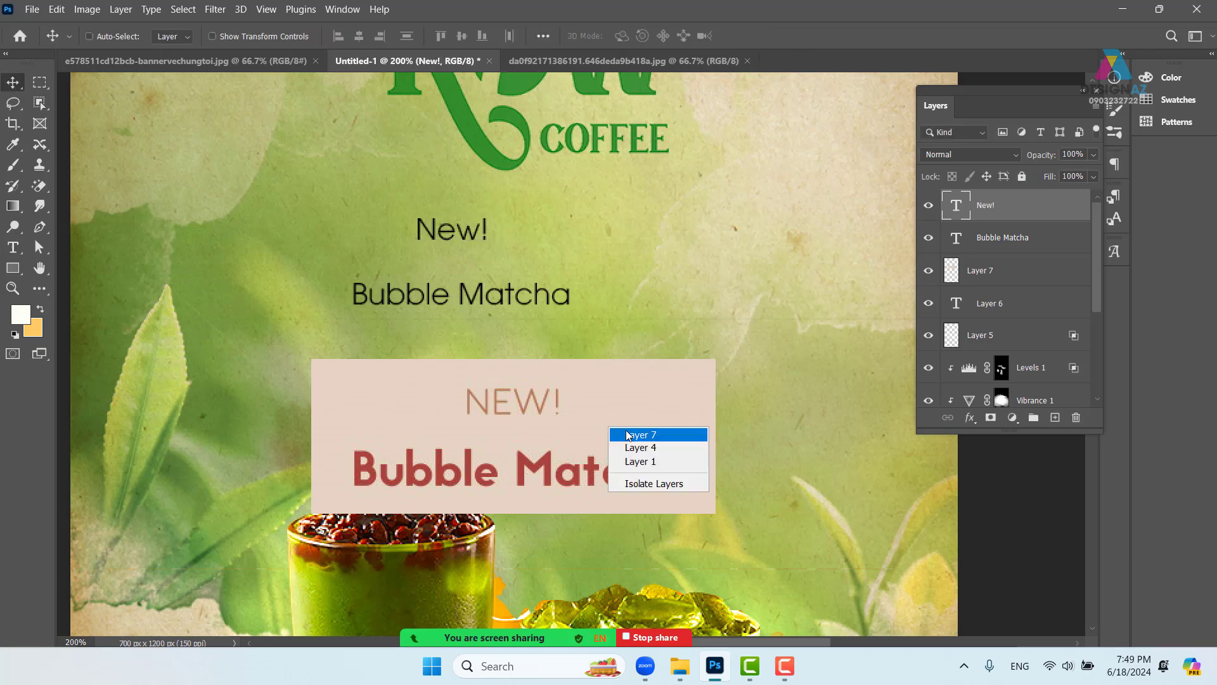
left_click(630, 439)
left_click_drag(630, 440, 585, 427)
key("Delete")
key("ctrl+minus")
- Centre New! horizontally above Bubble Matcha and open the Character panel
right_click(519, 306)
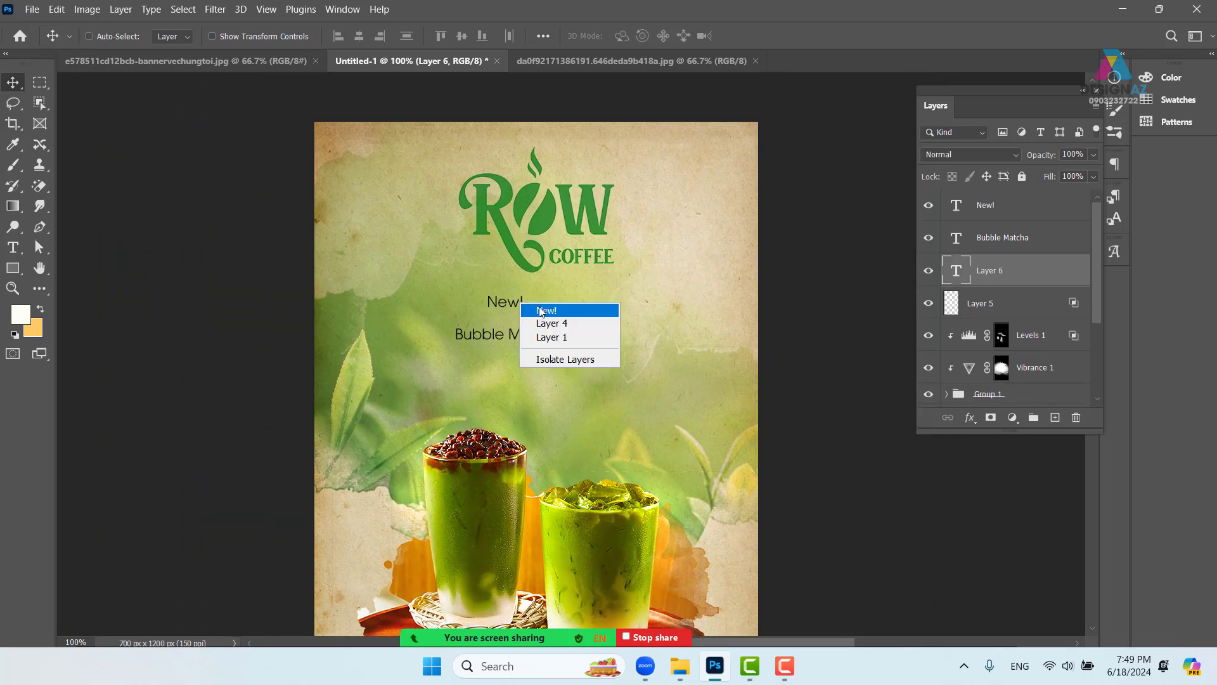
left_click(535, 311)
left_click_drag(504, 311, 516, 317)
key("ctrl+plus")
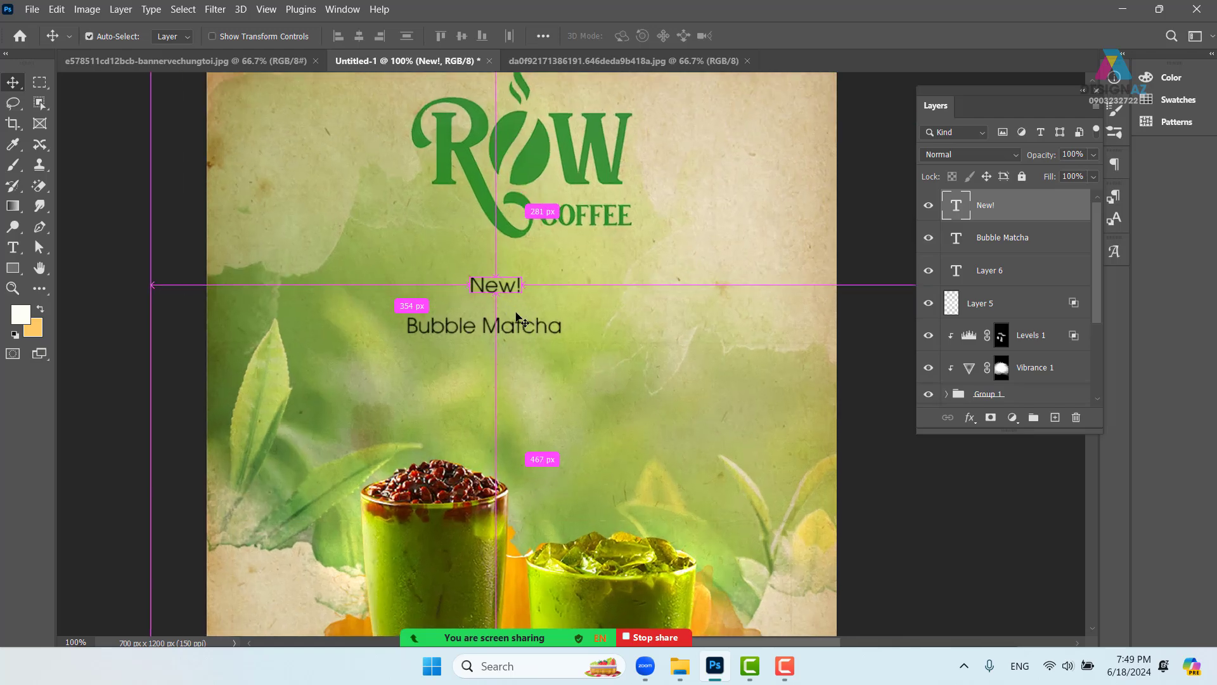
key("t")
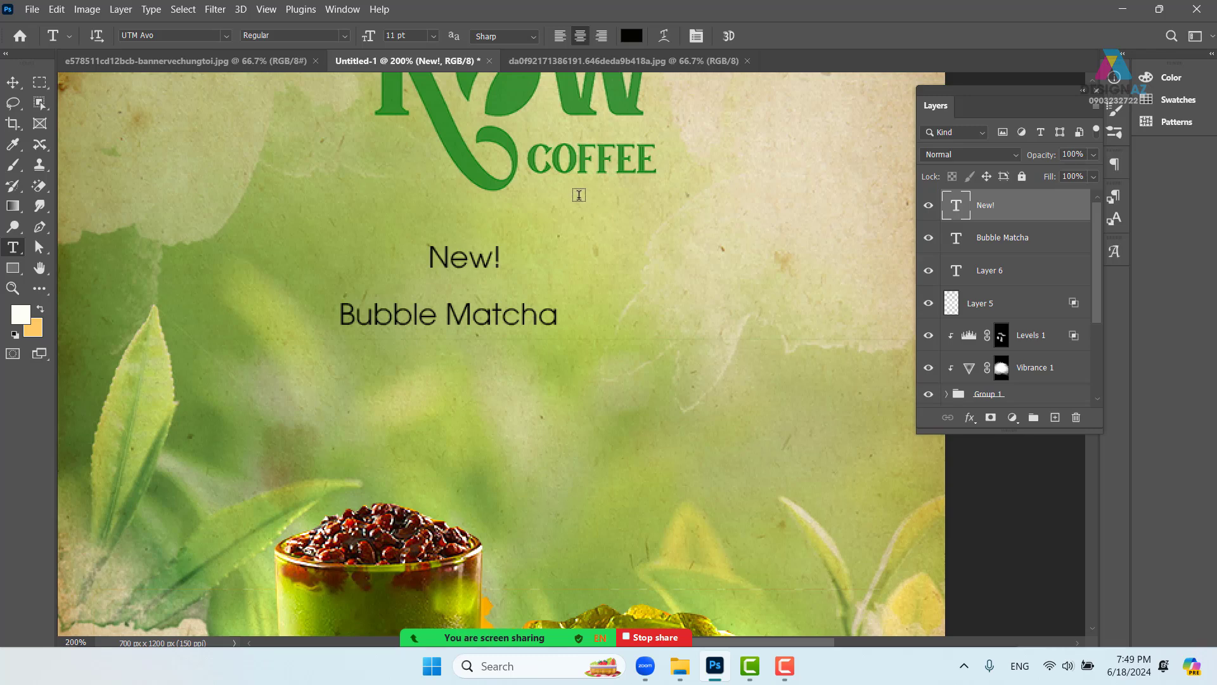
left_click(696, 37)
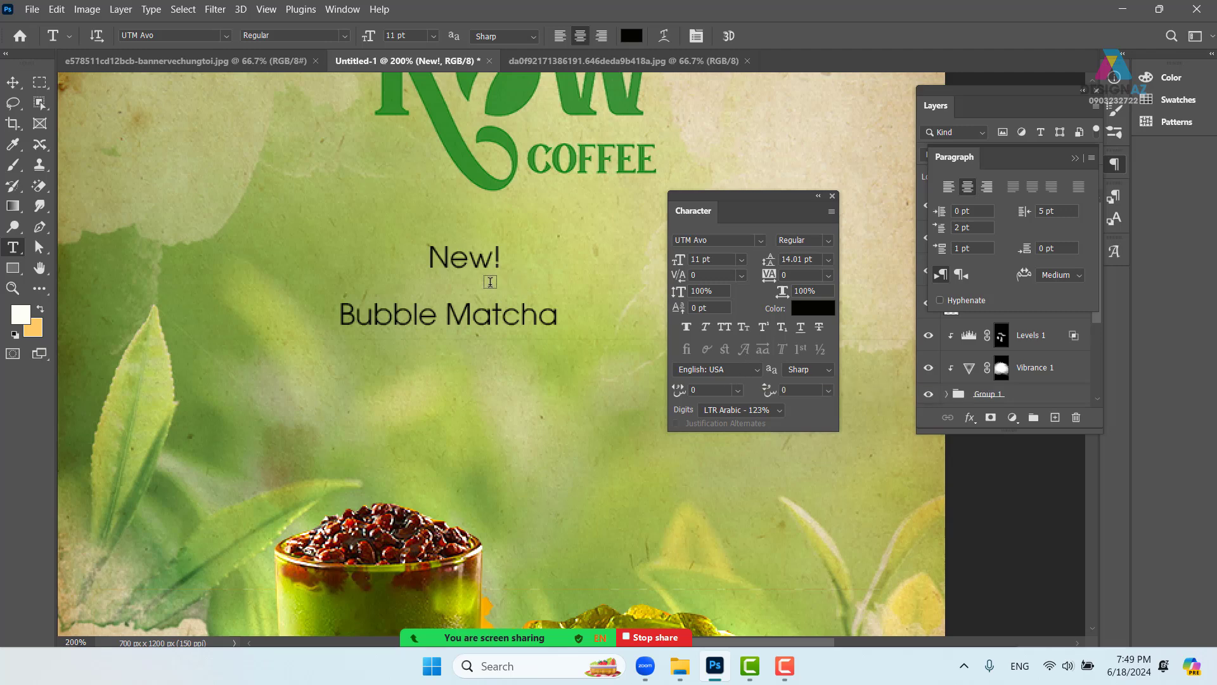
- Set New! to all caps and scale it up to 44.82 pt
left_click(726, 329)
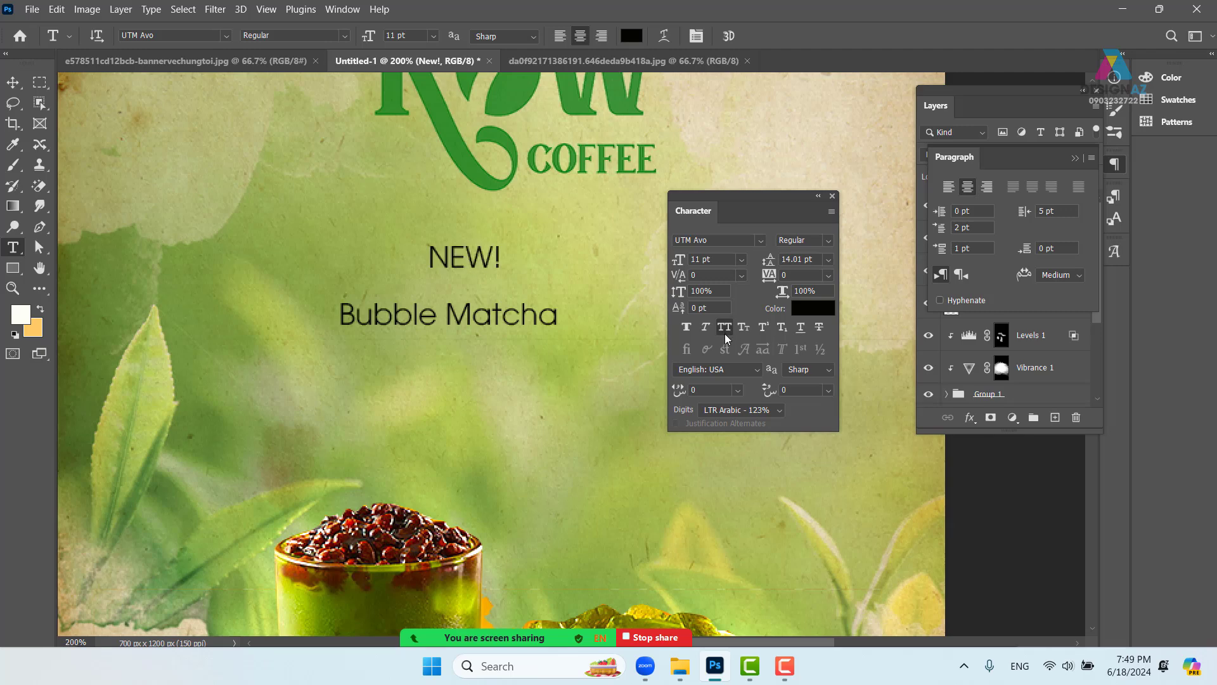
left_click(11, 85)
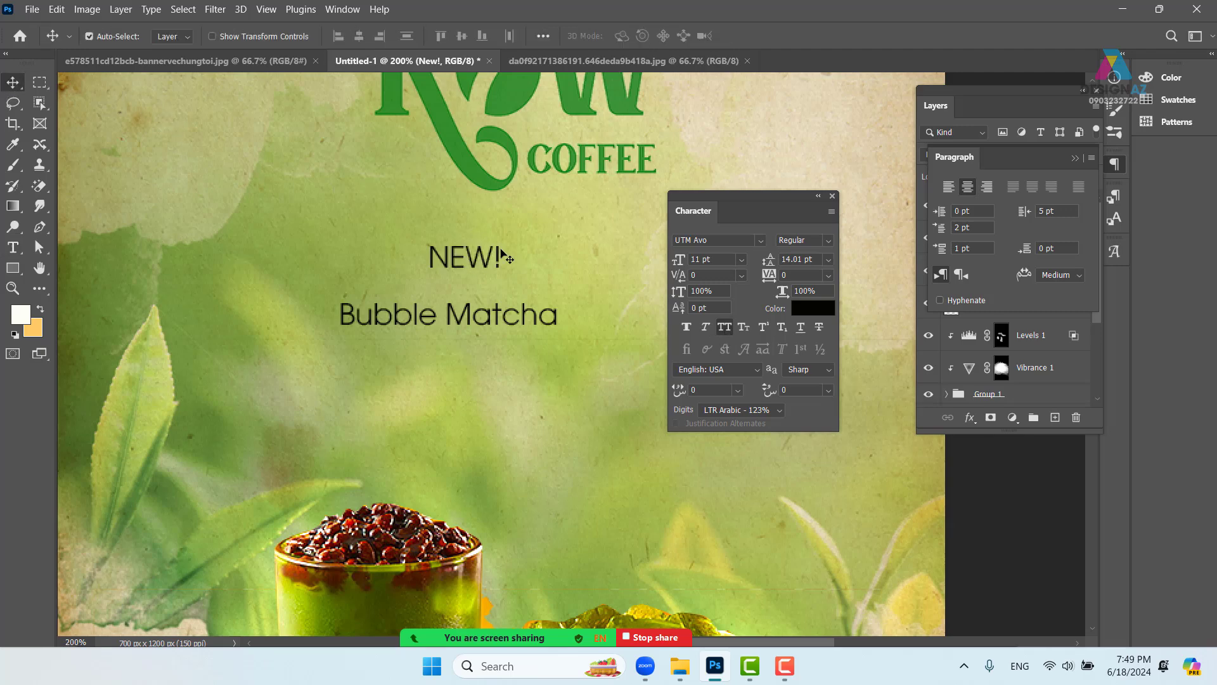
key("ctrl+t")
left_click_drag(499, 273, 705, 214)
key("Return")
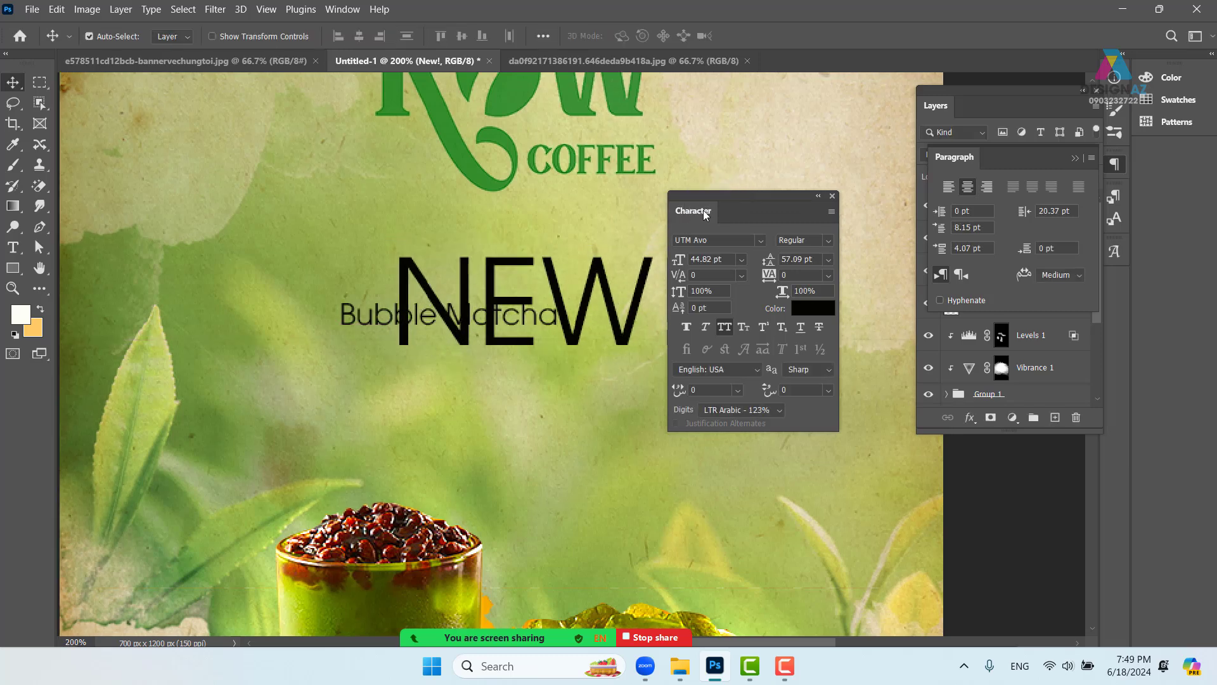
key("ctrl+minus")
key("ctrl+minus")
mouse_move(537, 347)
left_mouse_down()
mouse_move(473, 338)
mouse_move(536, 348)
left_mouse_up()
- Enlarge Bubble Matcha to 26.37 pt and place it directly beneath NEW!
scroll(535, 397, "right", 2)
key("ctrl+plus")
right_click(462, 351)
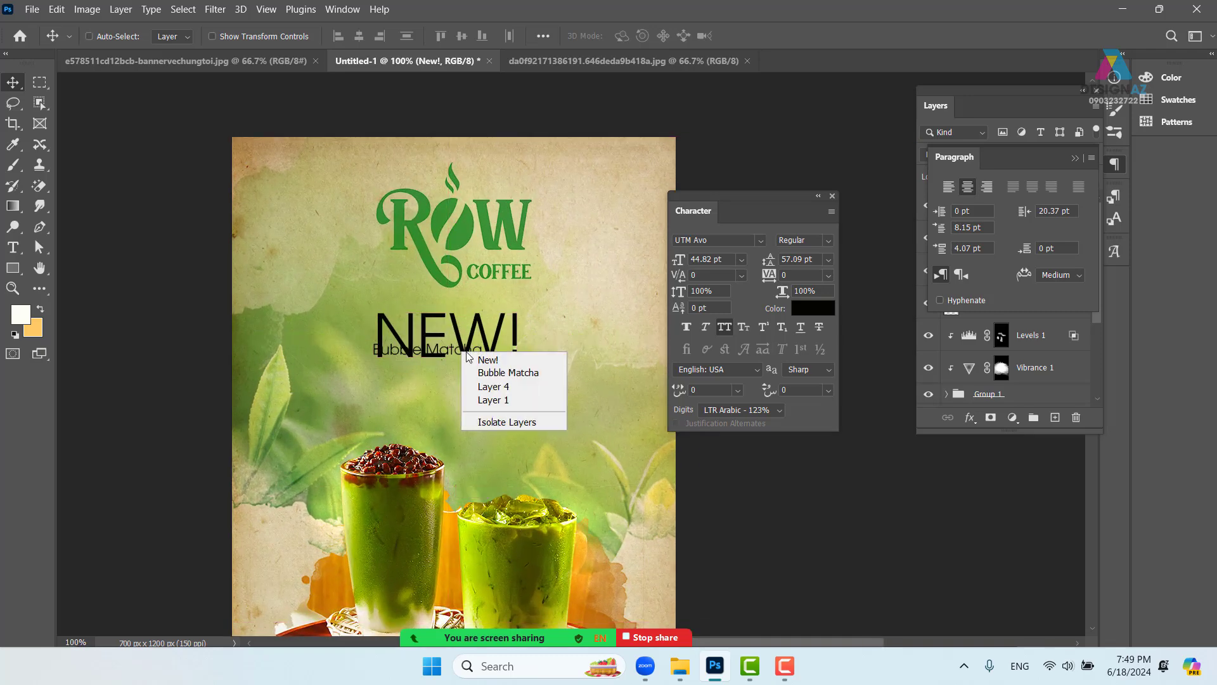
left_click(489, 371)
left_click_drag(445, 364, 631, 485)
key("ctrl+t")
left_click_drag(497, 419, 488, 413)
left_click_drag(398, 416, 362, 426)
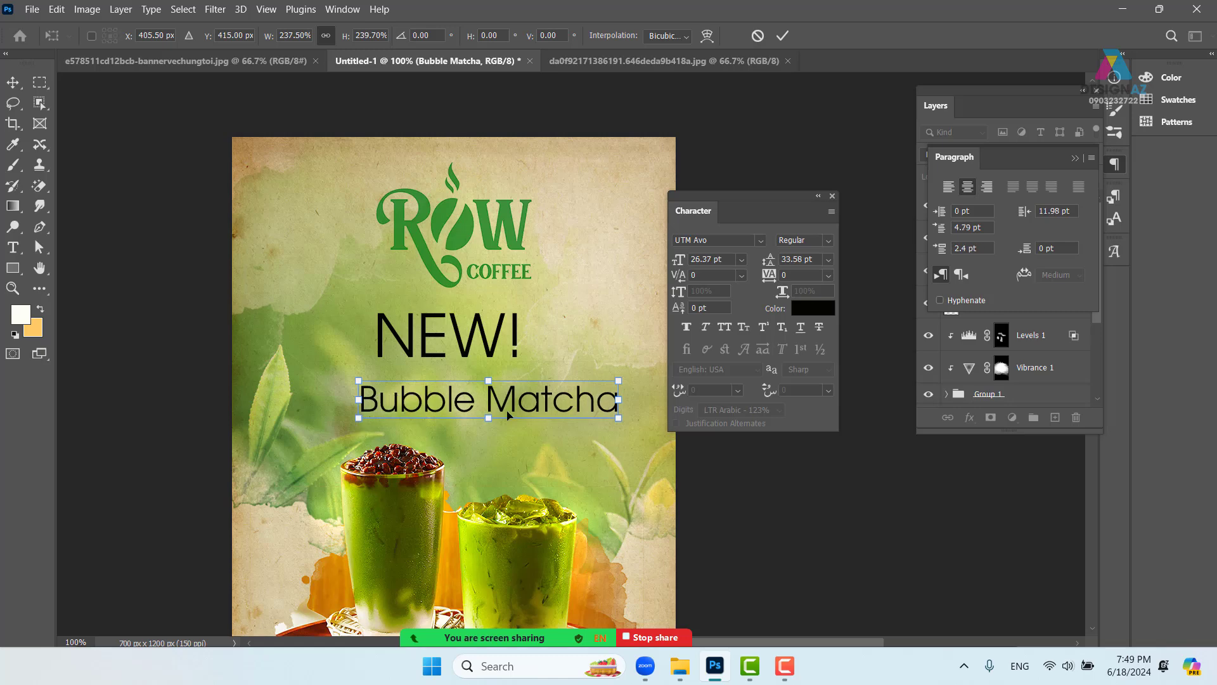
left_click_drag(515, 405, 485, 394)
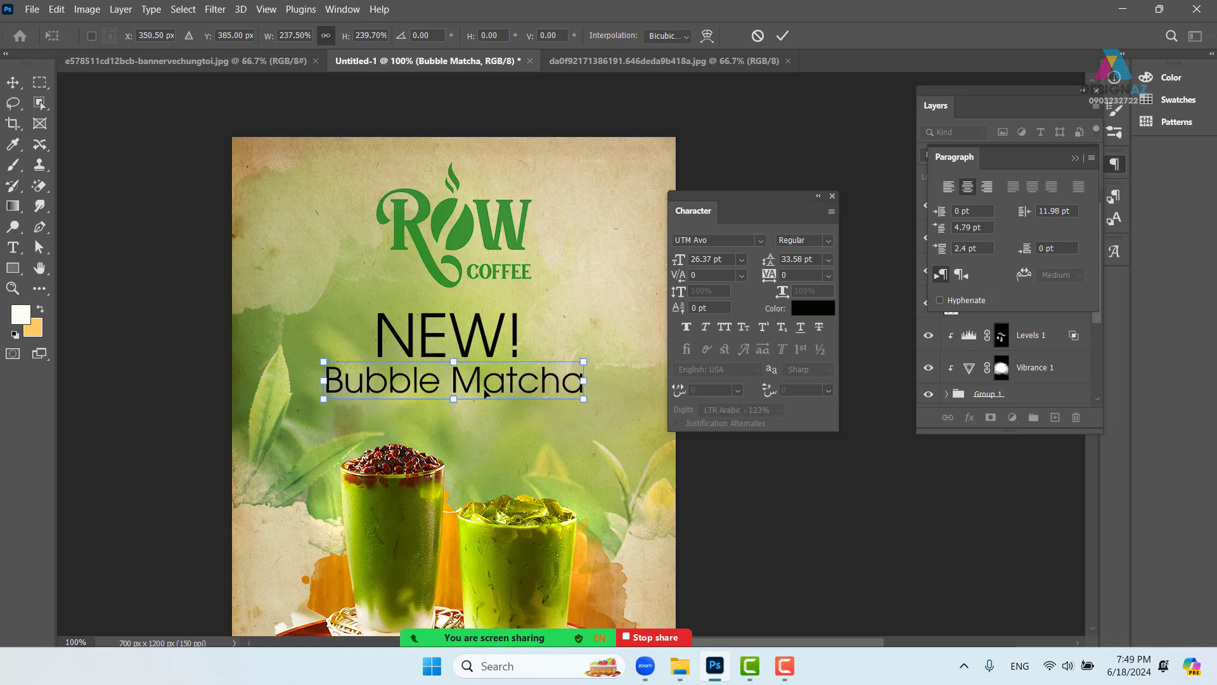
key("Return")
key("ctrl+plus")
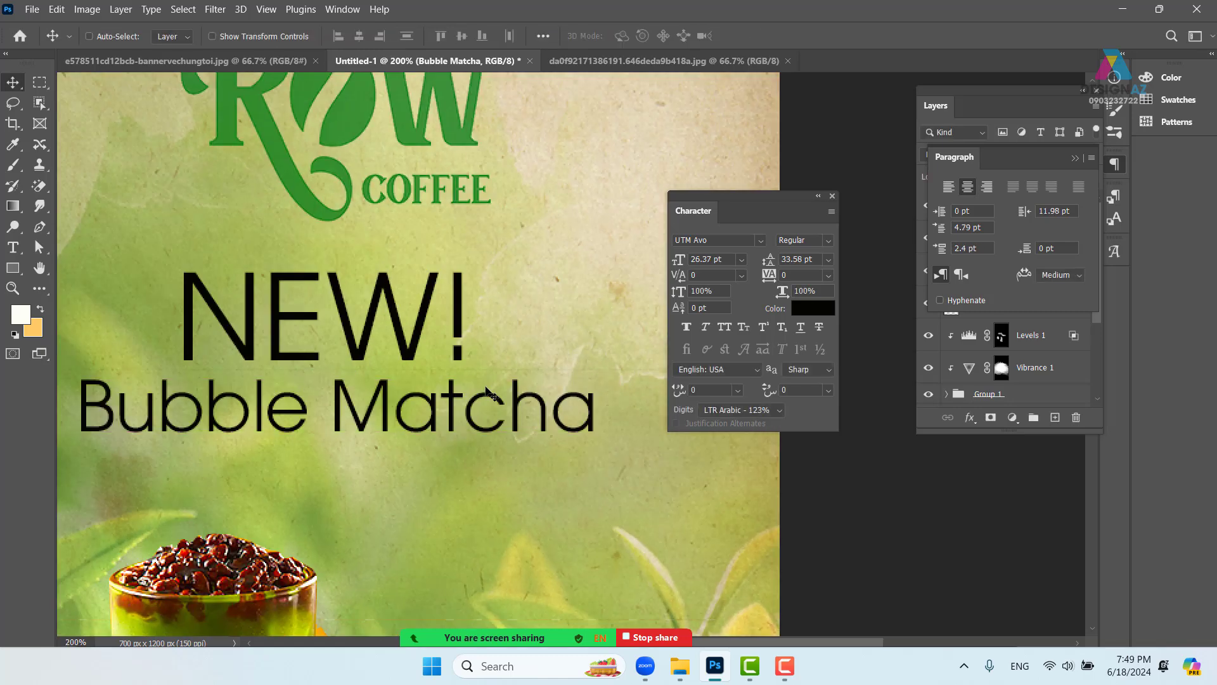
left_click_drag(382, 398, 473, 368)
- Nudge Bubble Matcha down-left, then preview different fonts on NEW!
key("ctrl+minus")
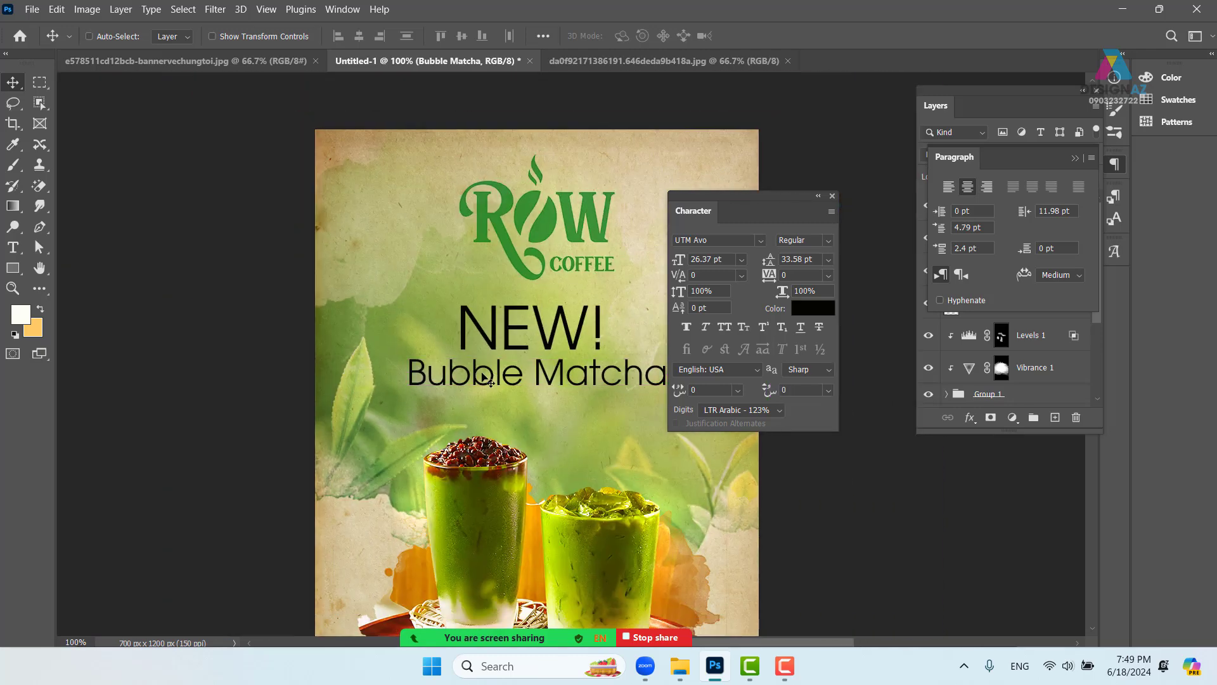
left_click_drag(559, 366, 468, 383)
right_click(474, 333)
left_click(480, 337)
key("t")
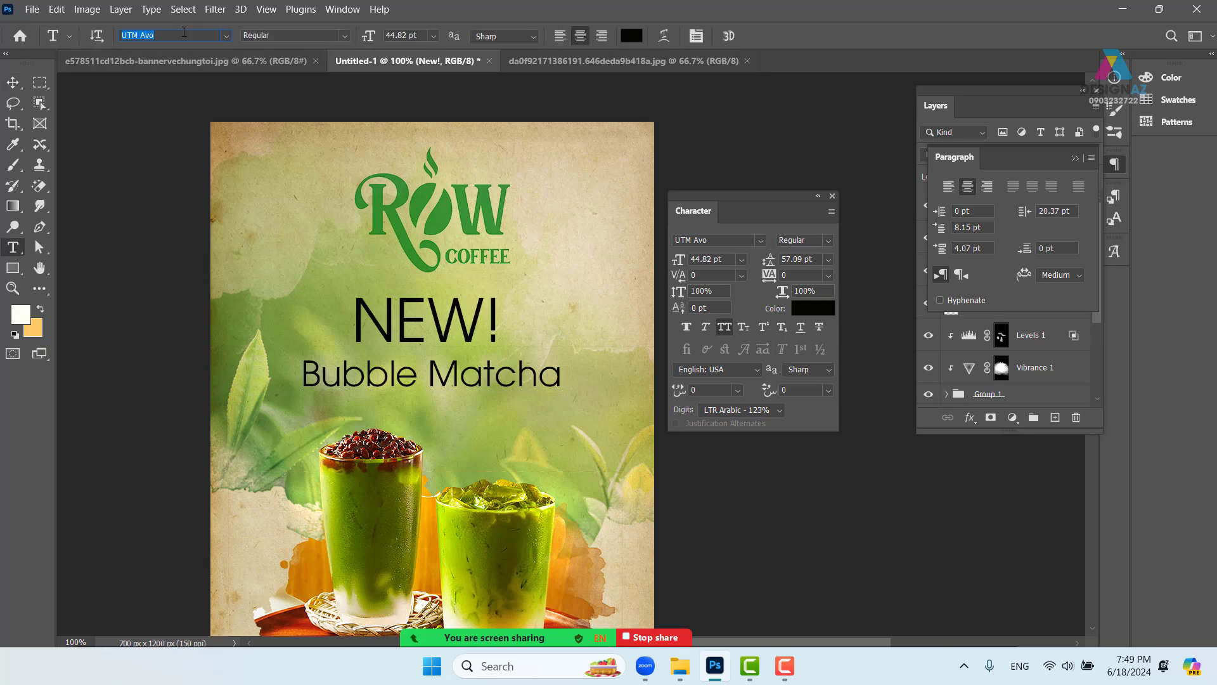
scroll(184, 31, "down", 3)
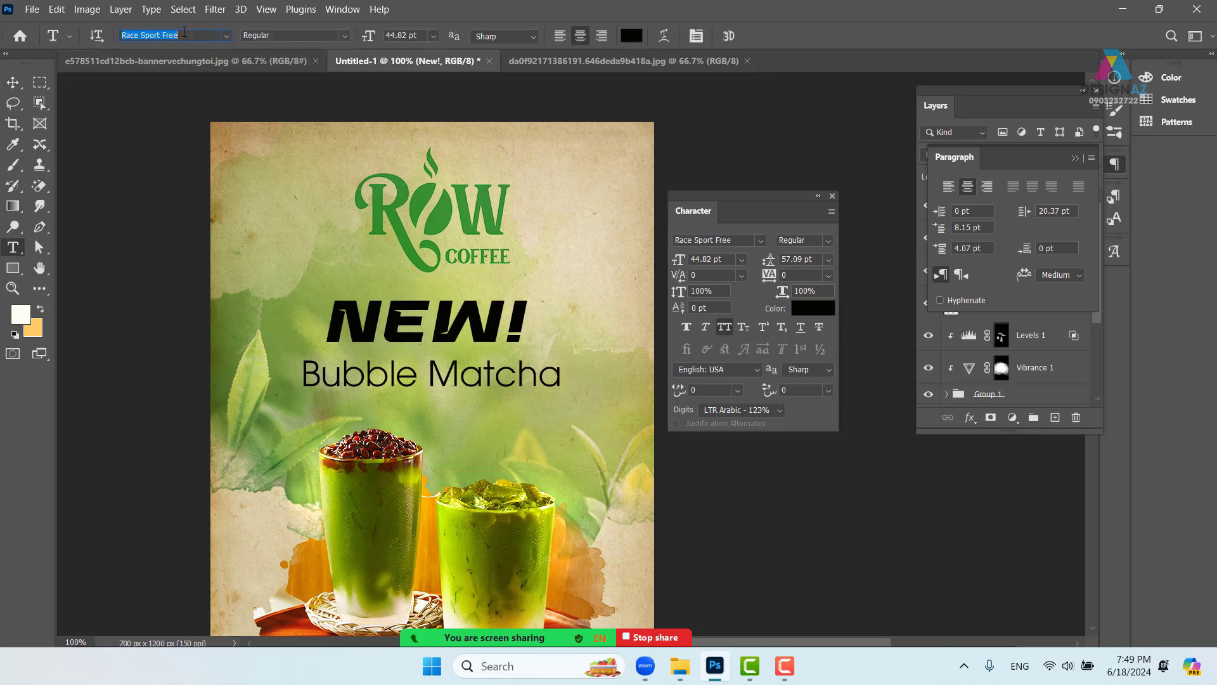
scroll(184, 32, "down", 3)
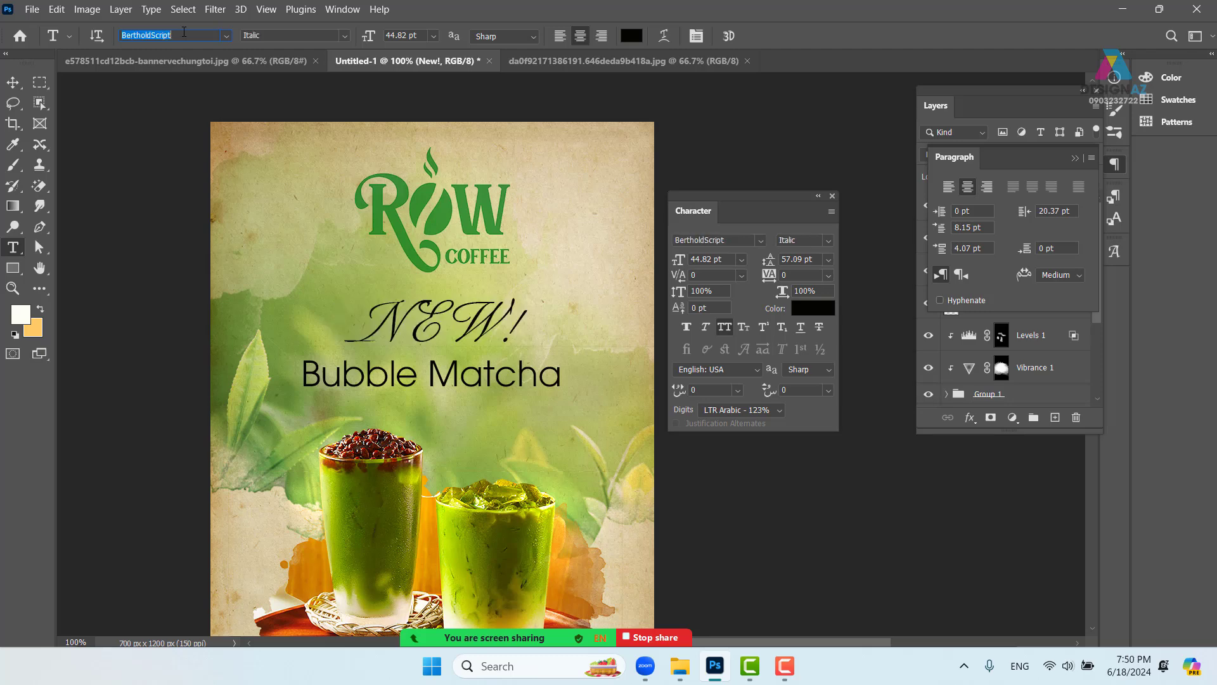
scroll(184, 32, "down", 4)
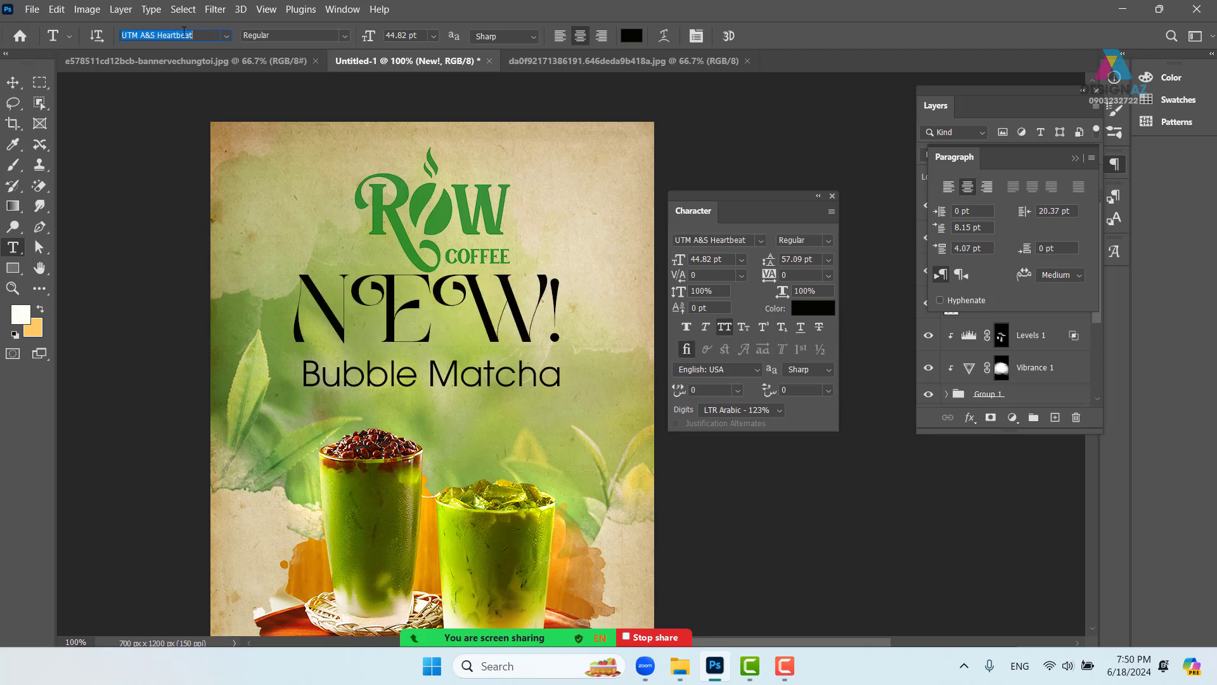
scroll(184, 32, "down", 4)
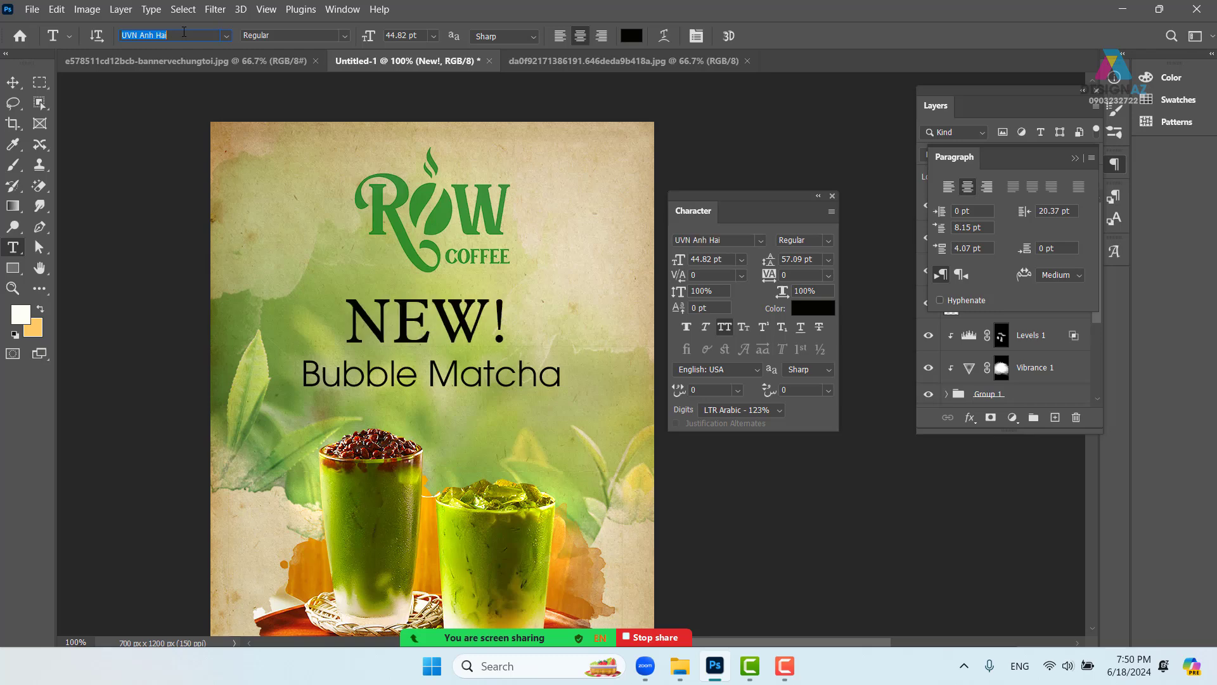
scroll(184, 32, "down", 4)
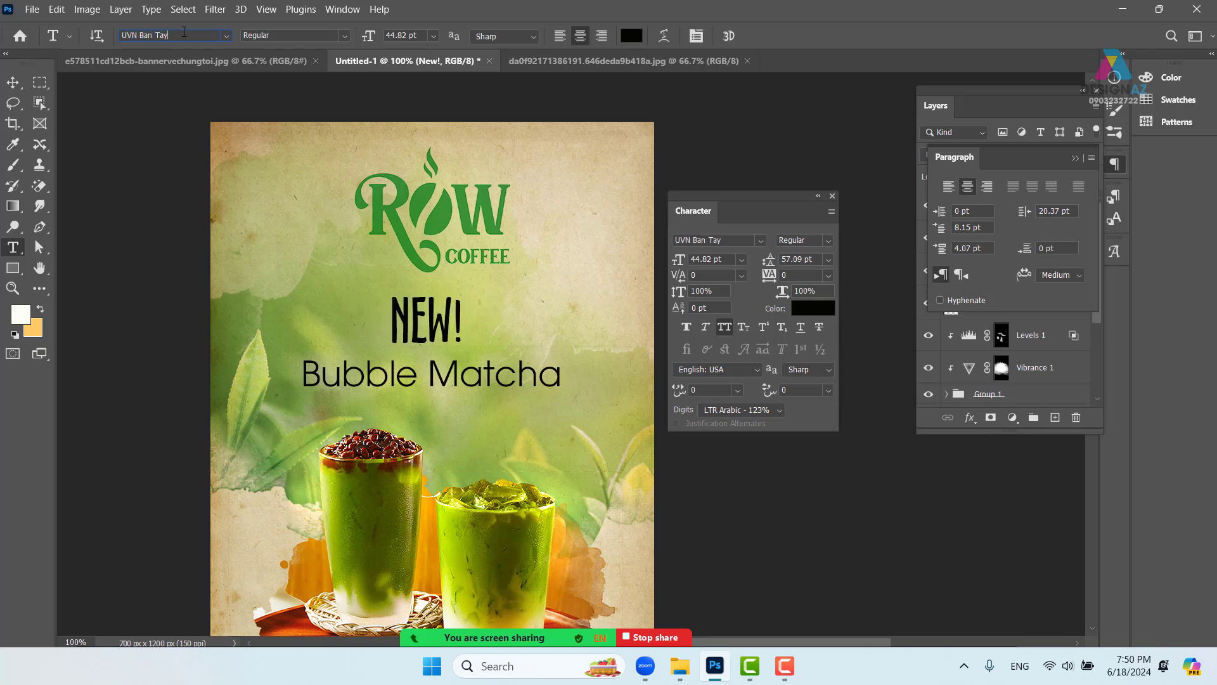
scroll(183, 33, "down", 3)
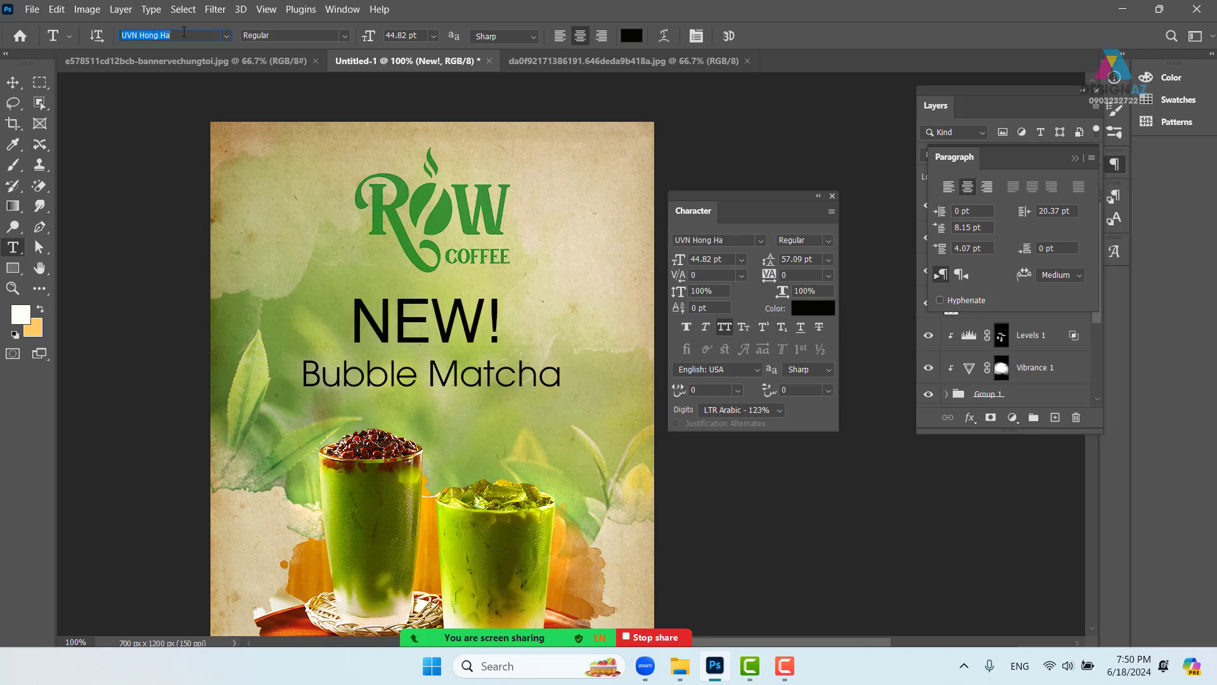
scroll(184, 31, "down", 4)
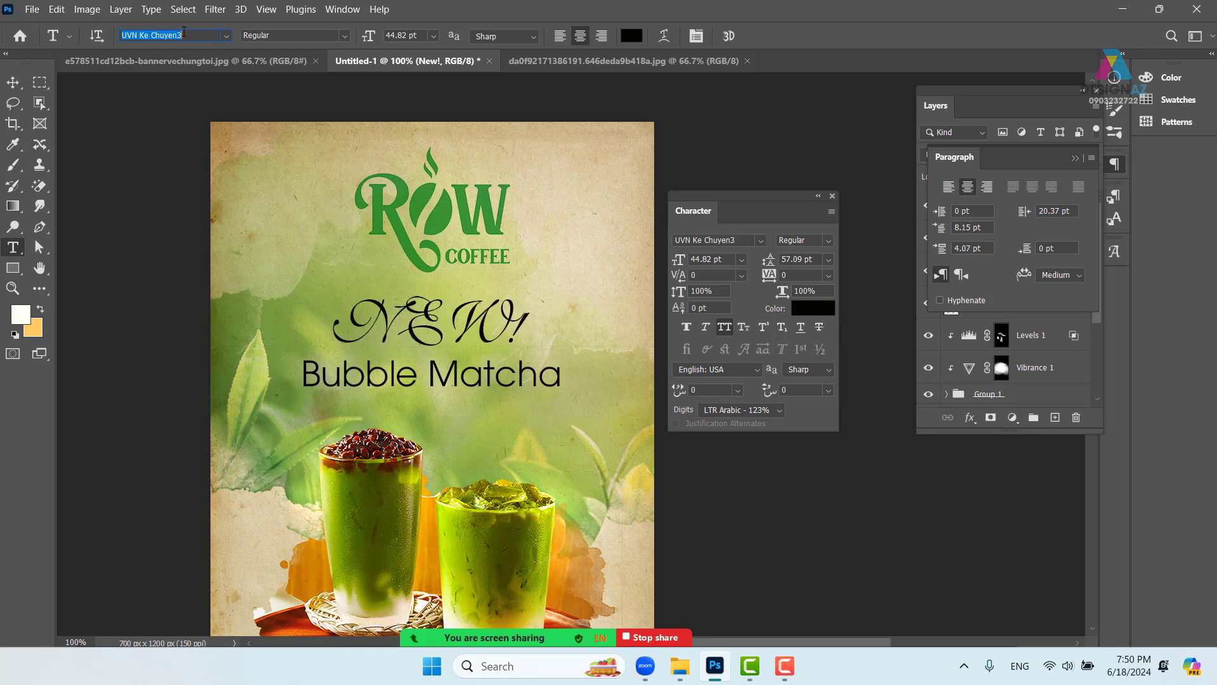
scroll(184, 32, "down", 2)
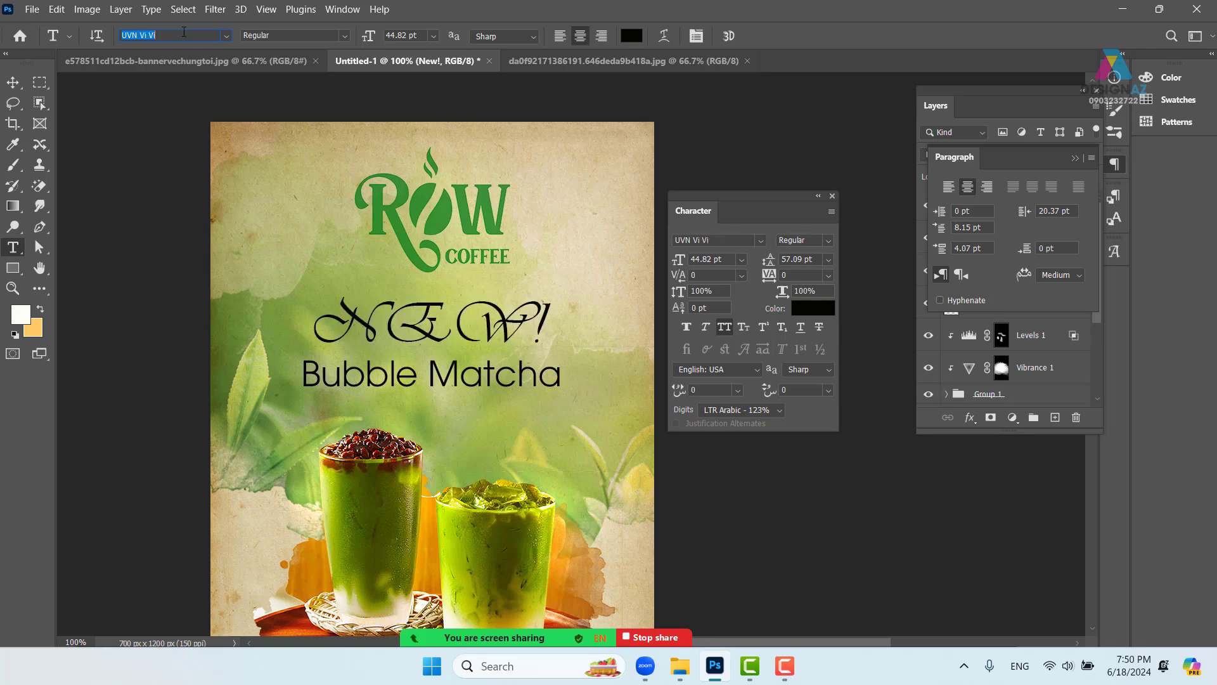
- Dismiss the font-field text menu and commit a stray placeholder text layer
right_click(184, 32)
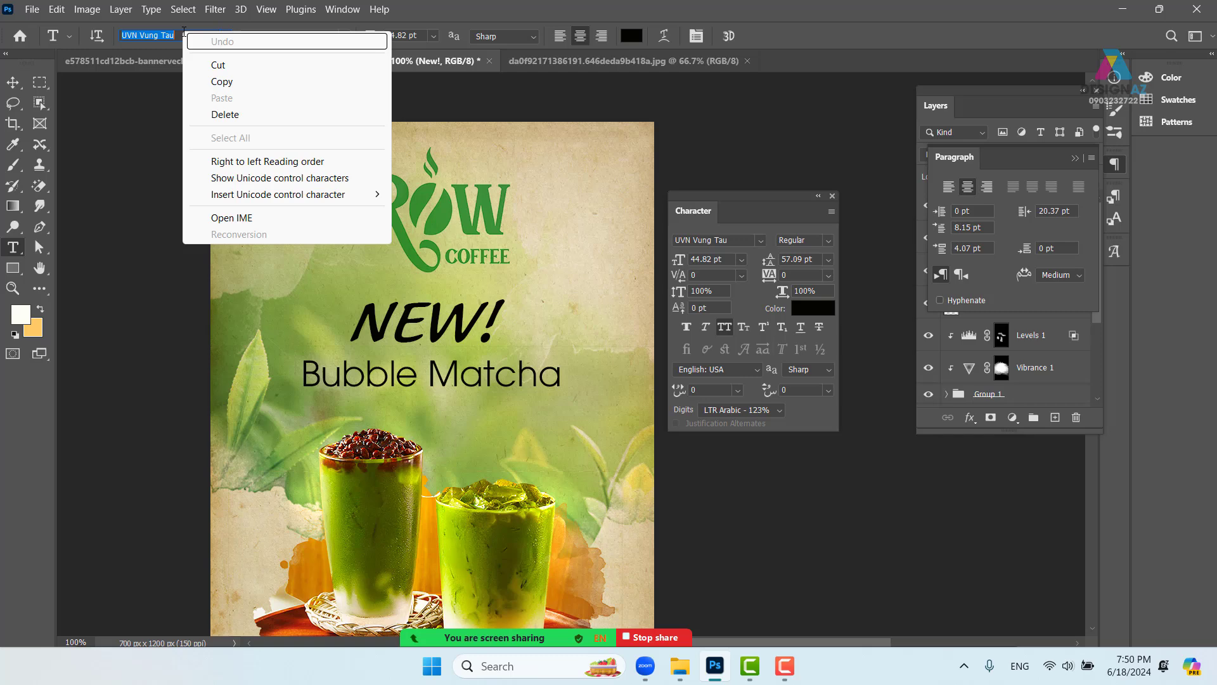
left_click(118, 100)
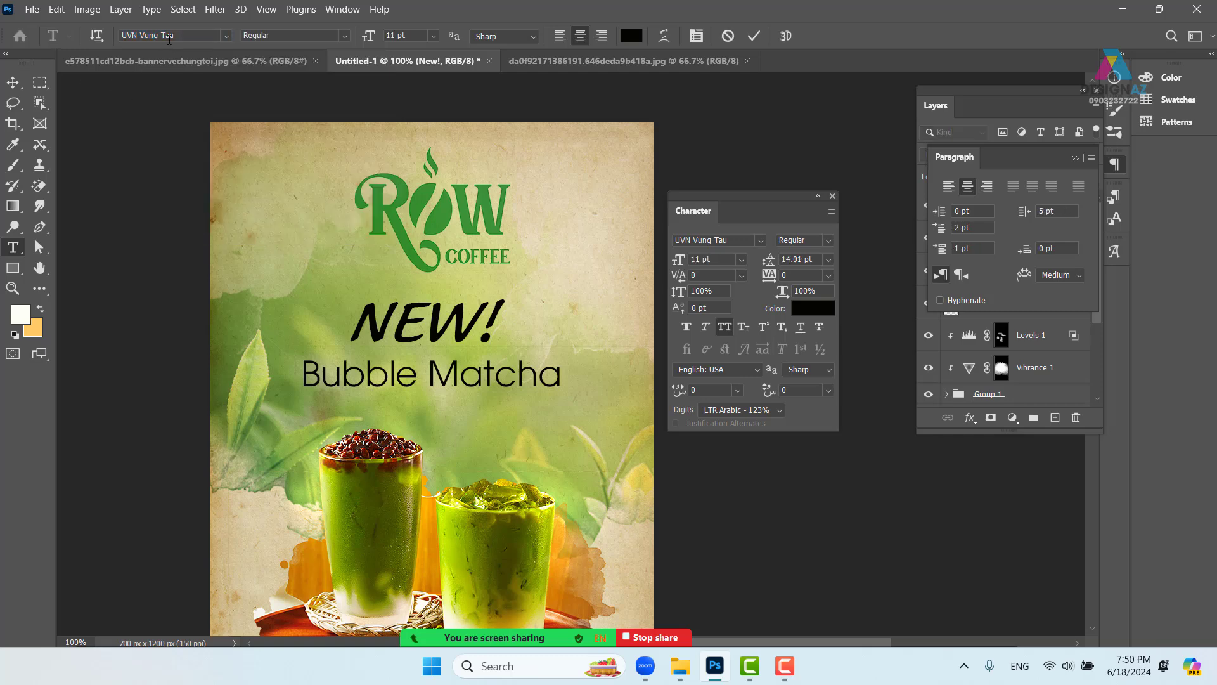
left_click(117, 100)
left_click(223, 41)
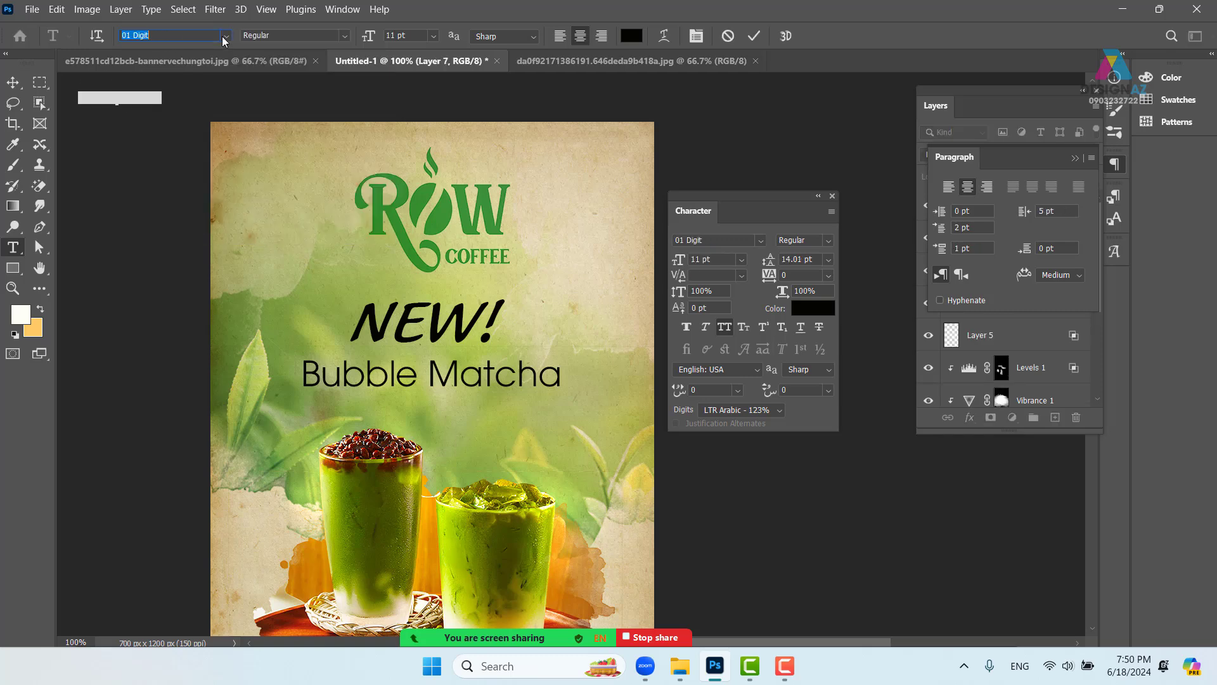
left_click(13, 83)
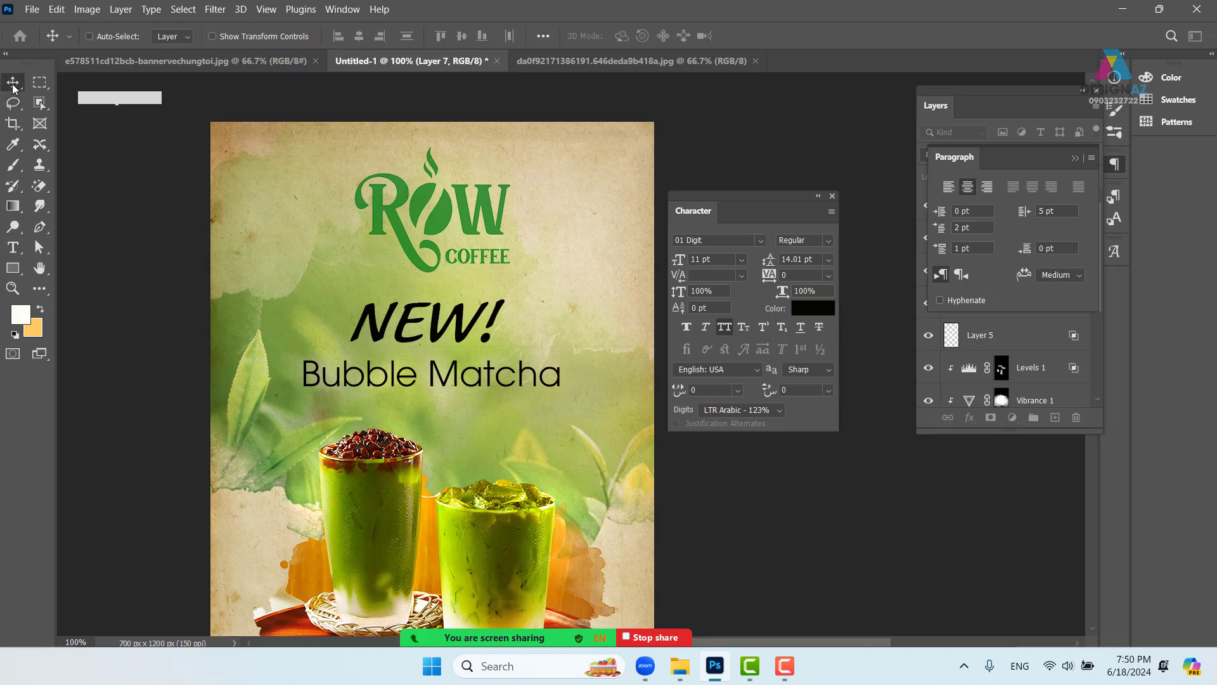
- Reselect NEW! and cycle through fonts until it shows Arial Rounded MT Bold
right_click(465, 330)
left_click(492, 337)
key("t")
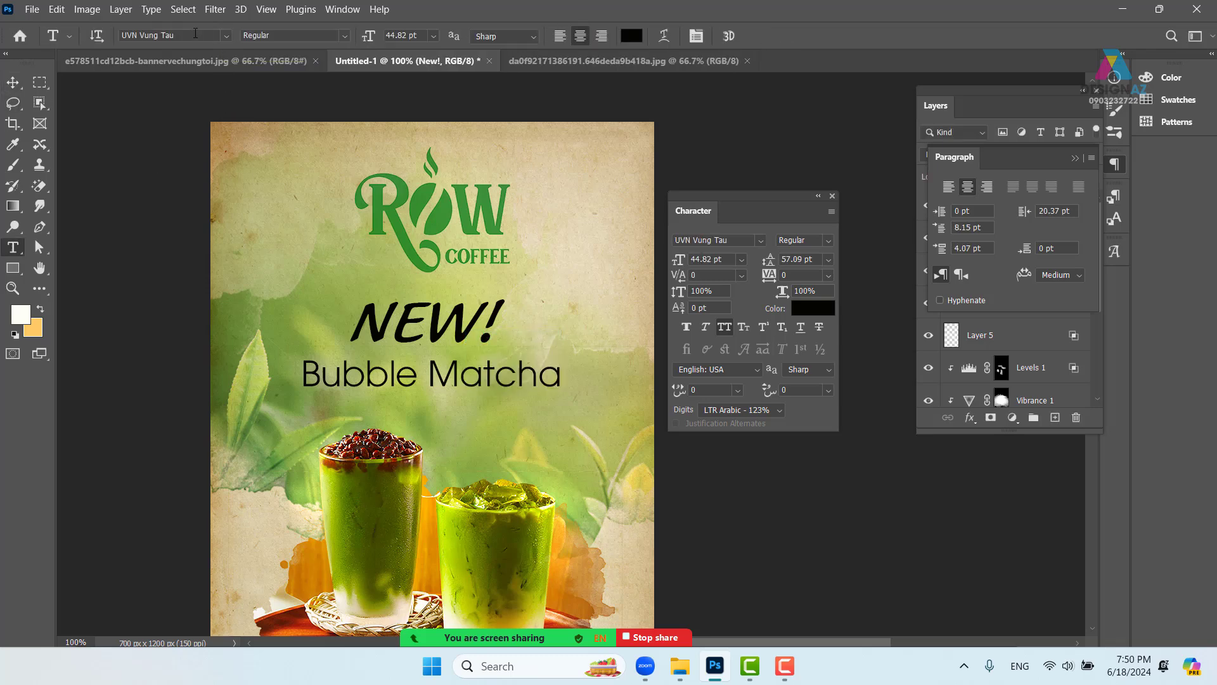
scroll(195, 33, "down", 3)
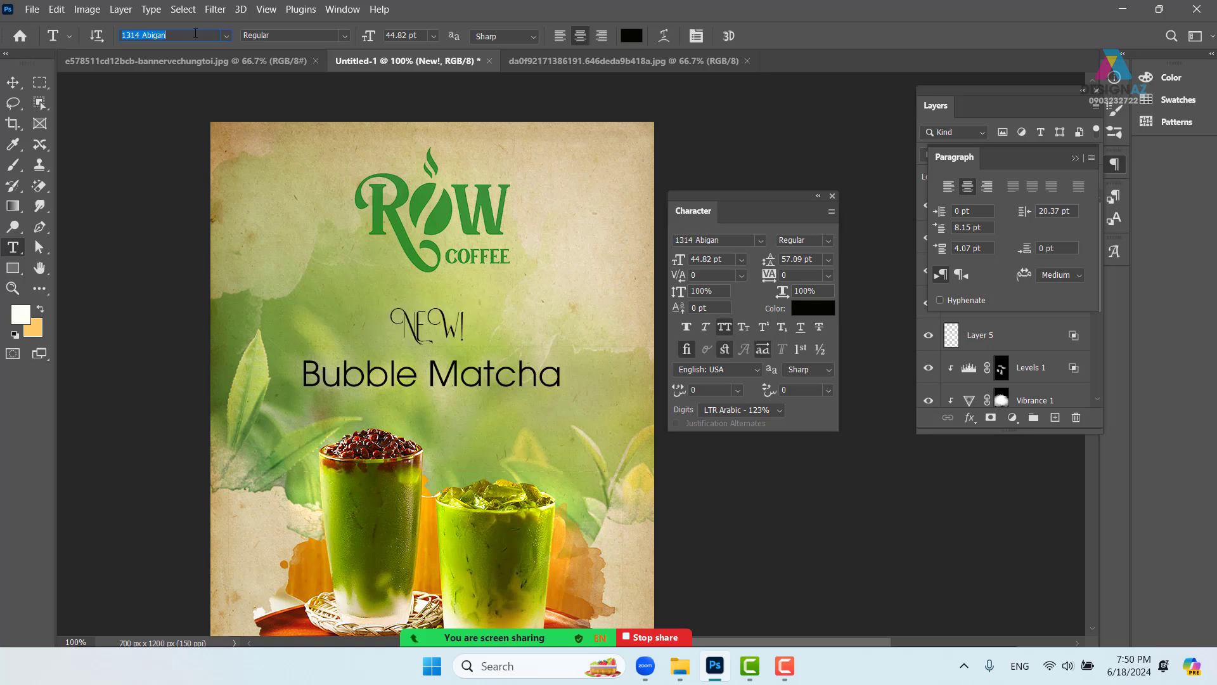
scroll(195, 33, "down", 3)
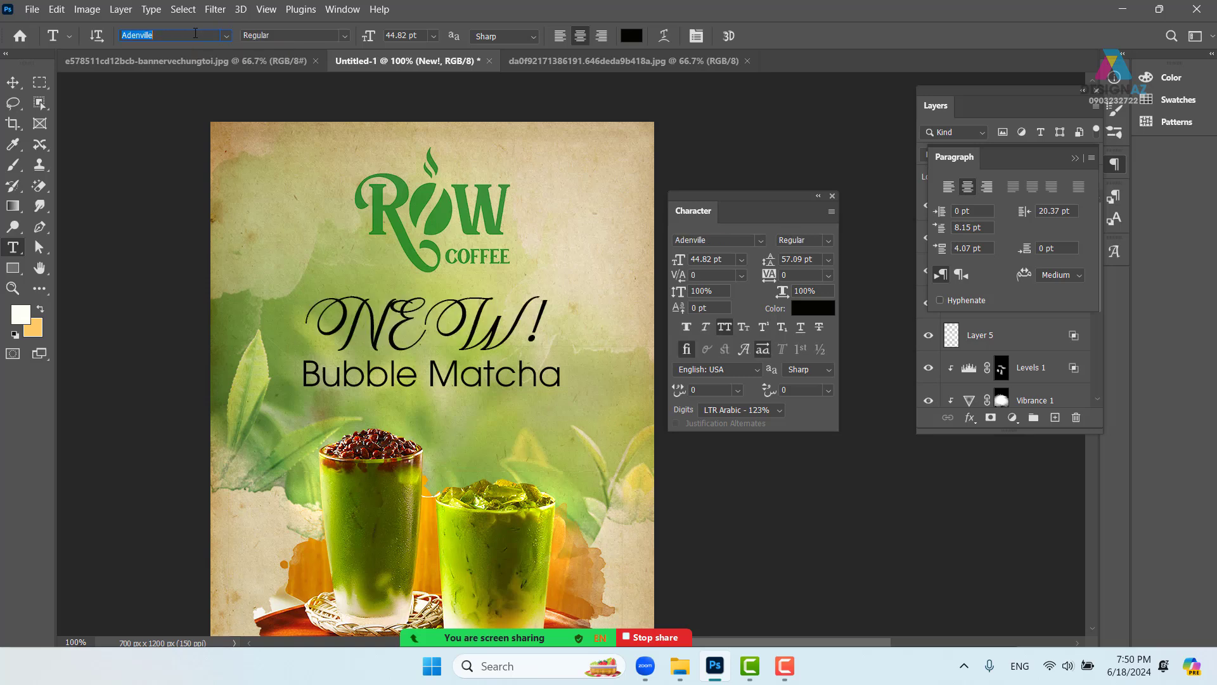
scroll(195, 33, "down", 4)
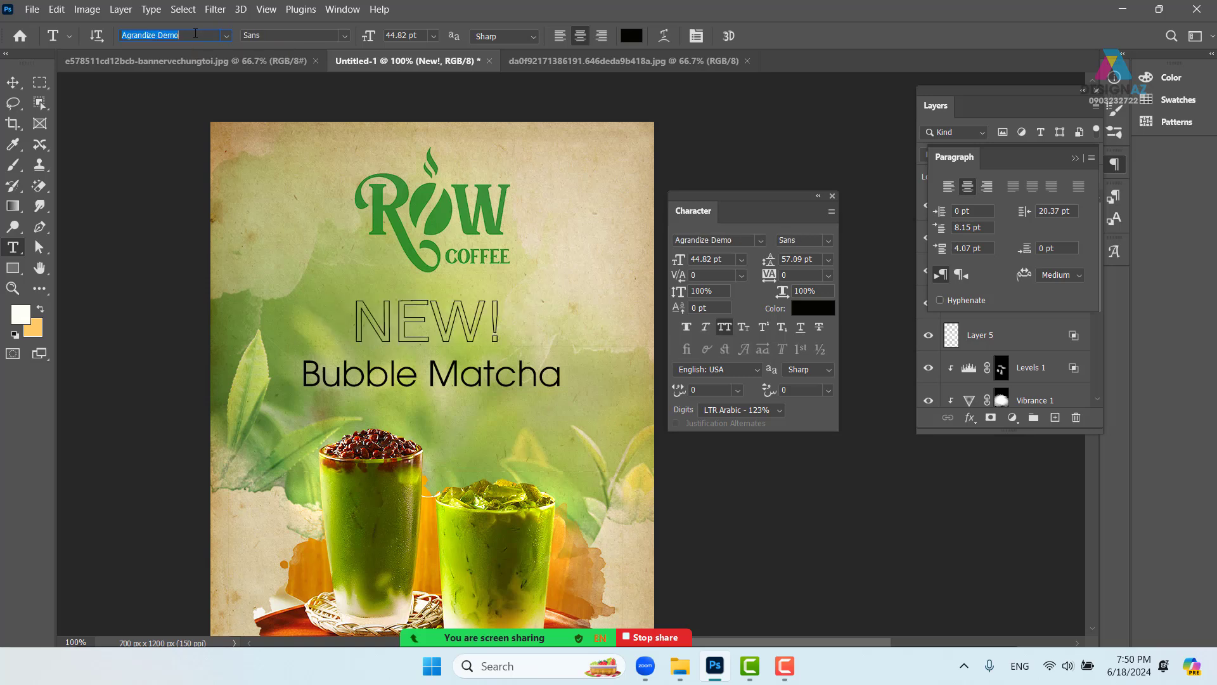
scroll(195, 33, "down", 4)
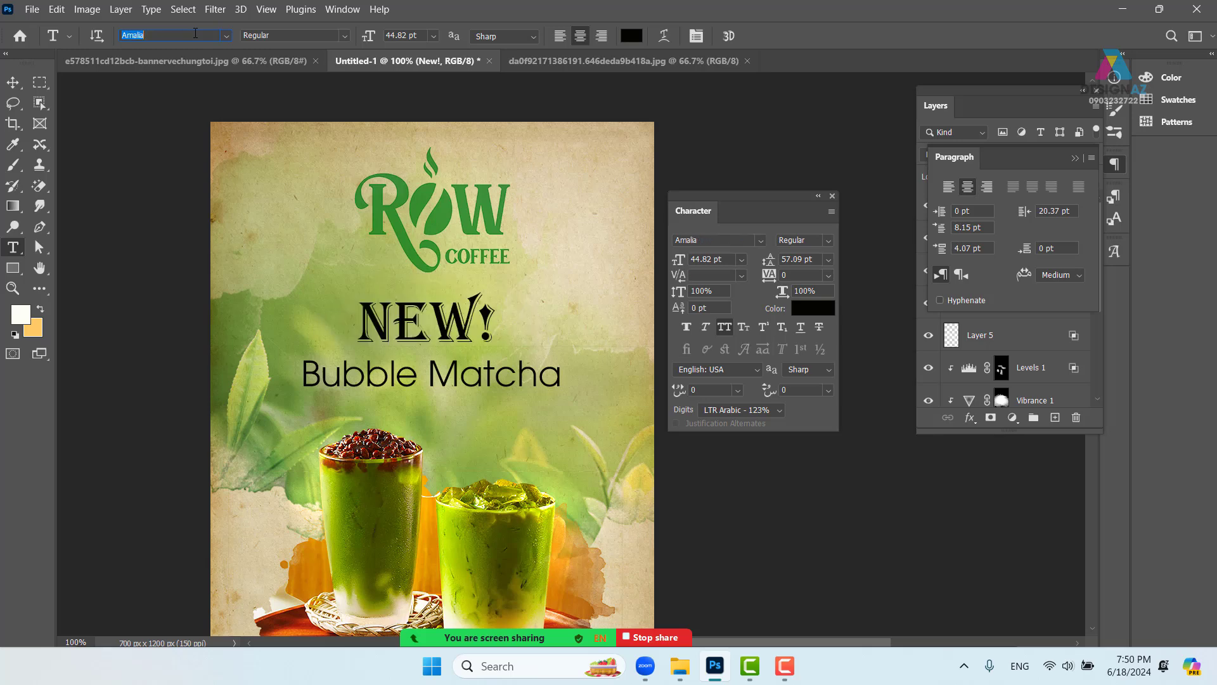
scroll(195, 33, "down", 2)
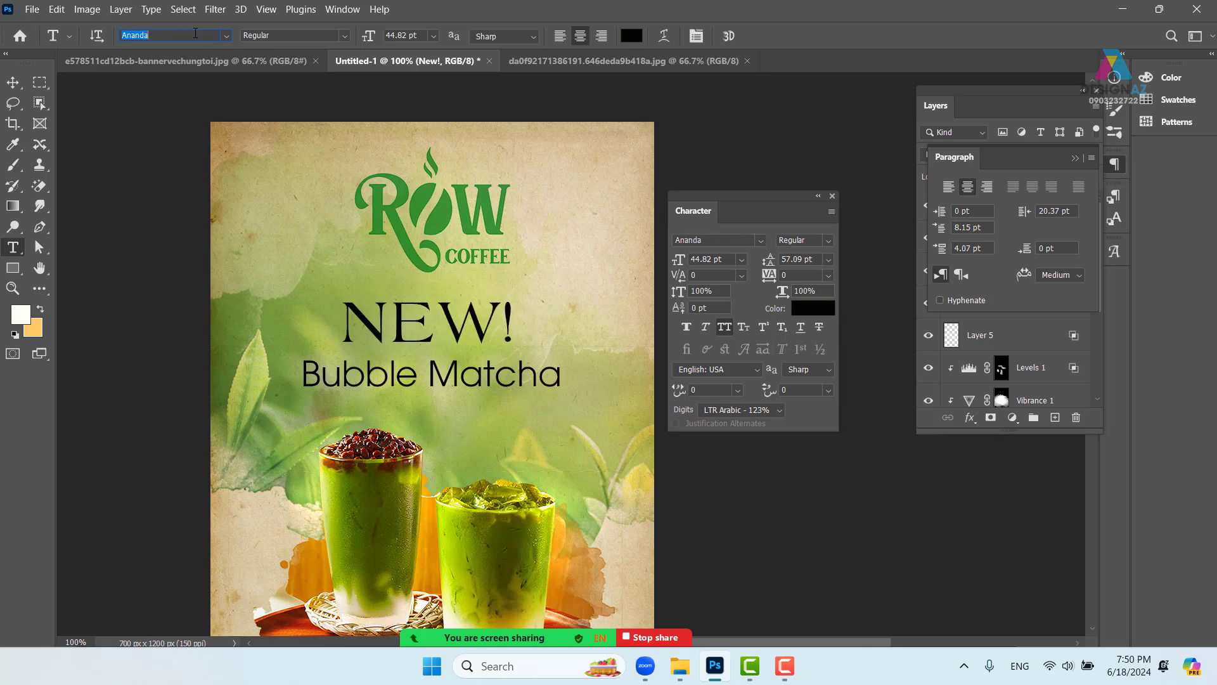
scroll(196, 33, "down", 4)
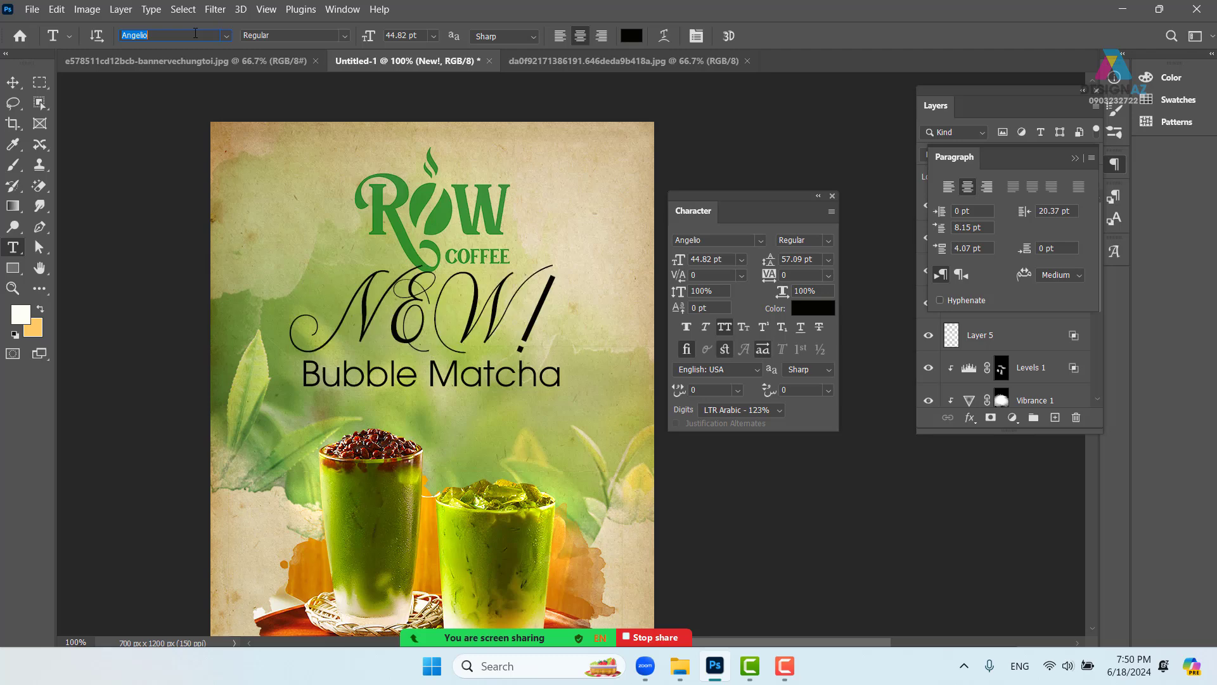
scroll(195, 33, "down", 2)
scroll(195, 33, "down", 4)
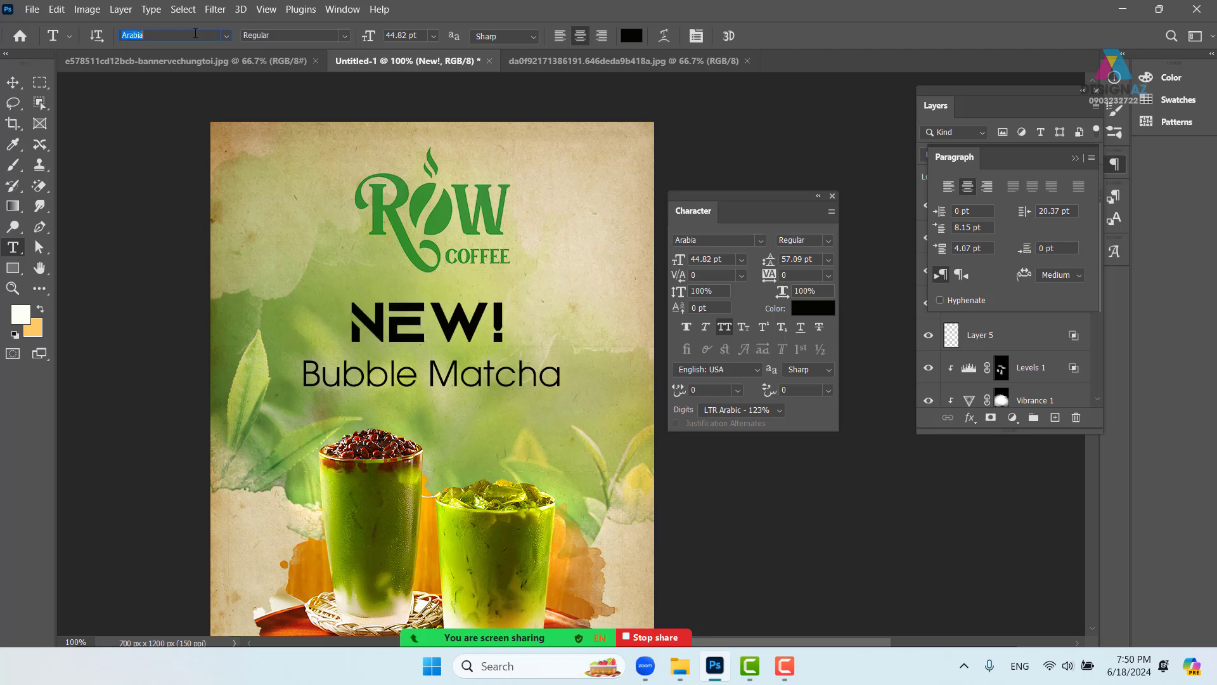
scroll(196, 33, "down", 4)
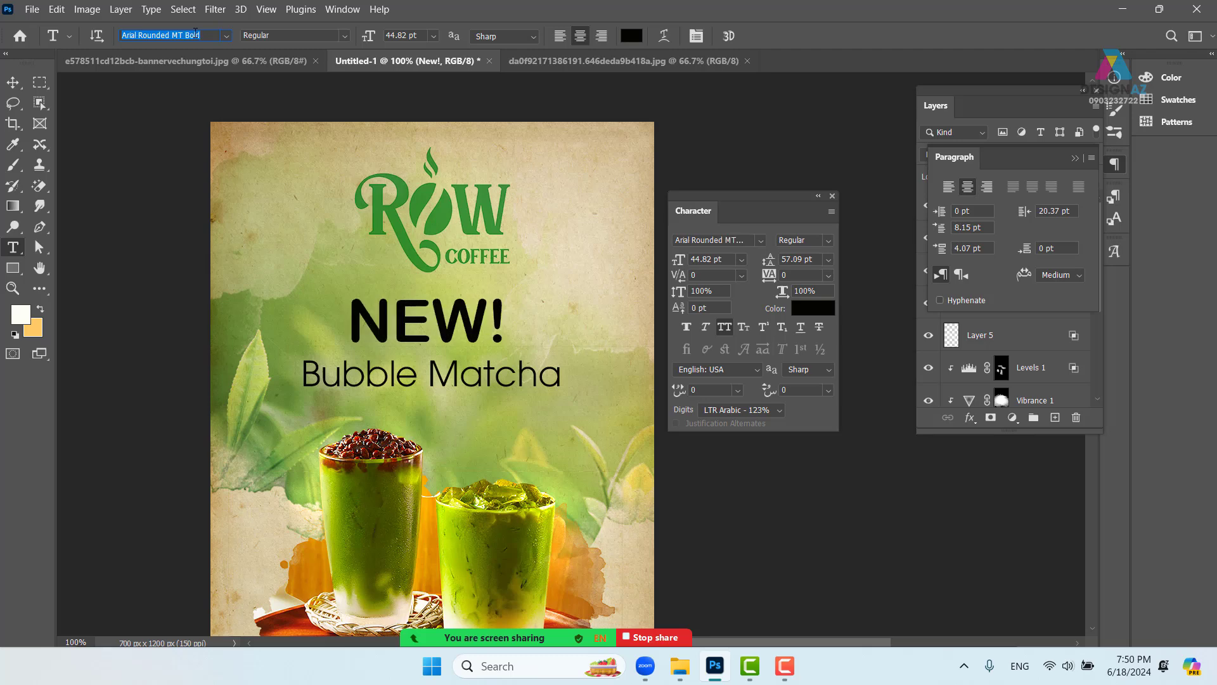
- Set the Bubble Matcha text to Arial Rounded MT Bold
left_click(13, 82)
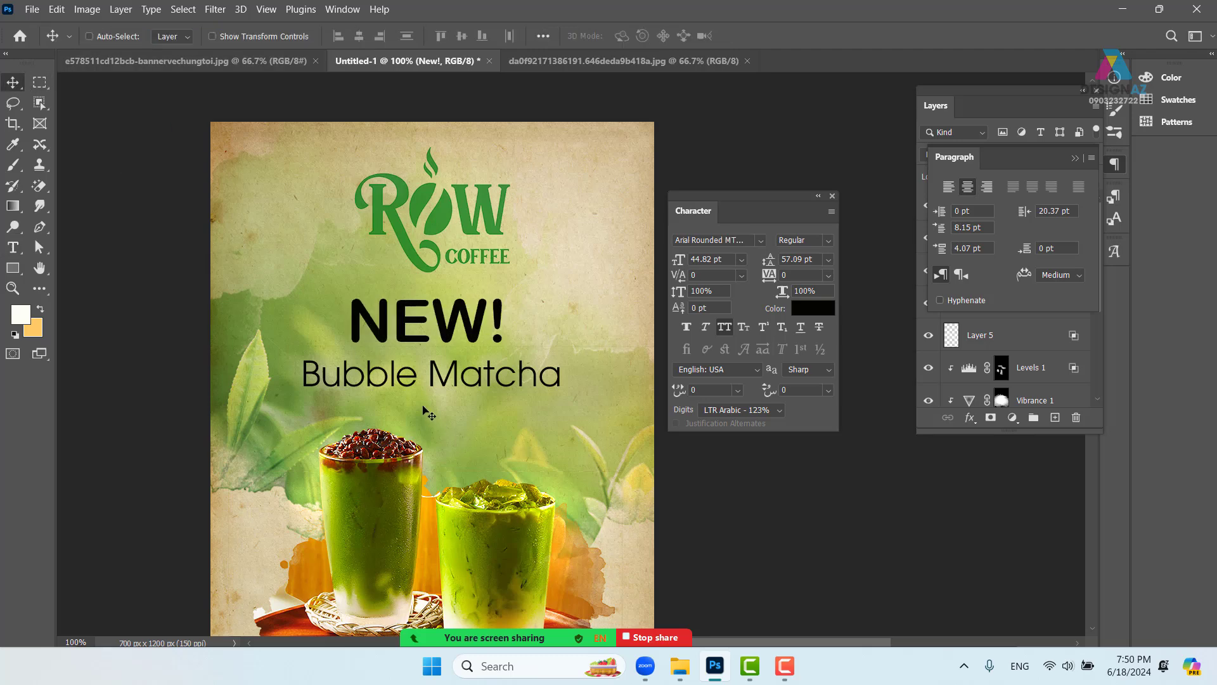
right_click(447, 381)
left_click(469, 381)
right_click(457, 322)
left_click(498, 330)
key("t")
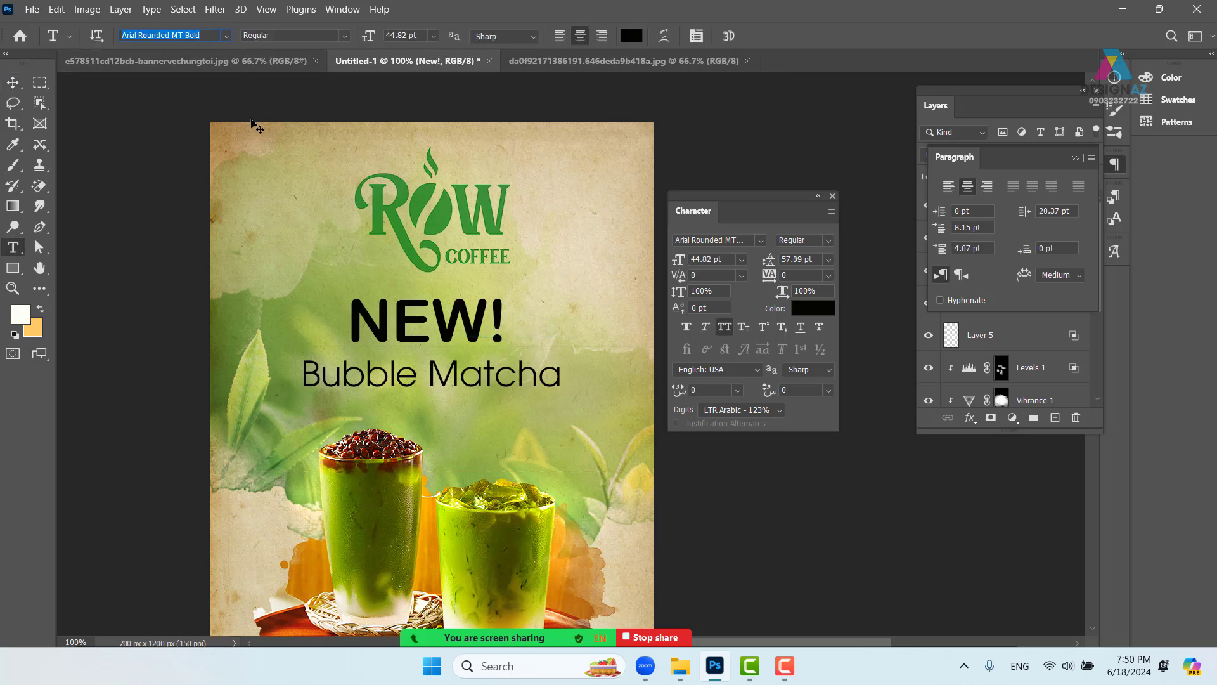
left_click(13, 82)
right_click(406, 369)
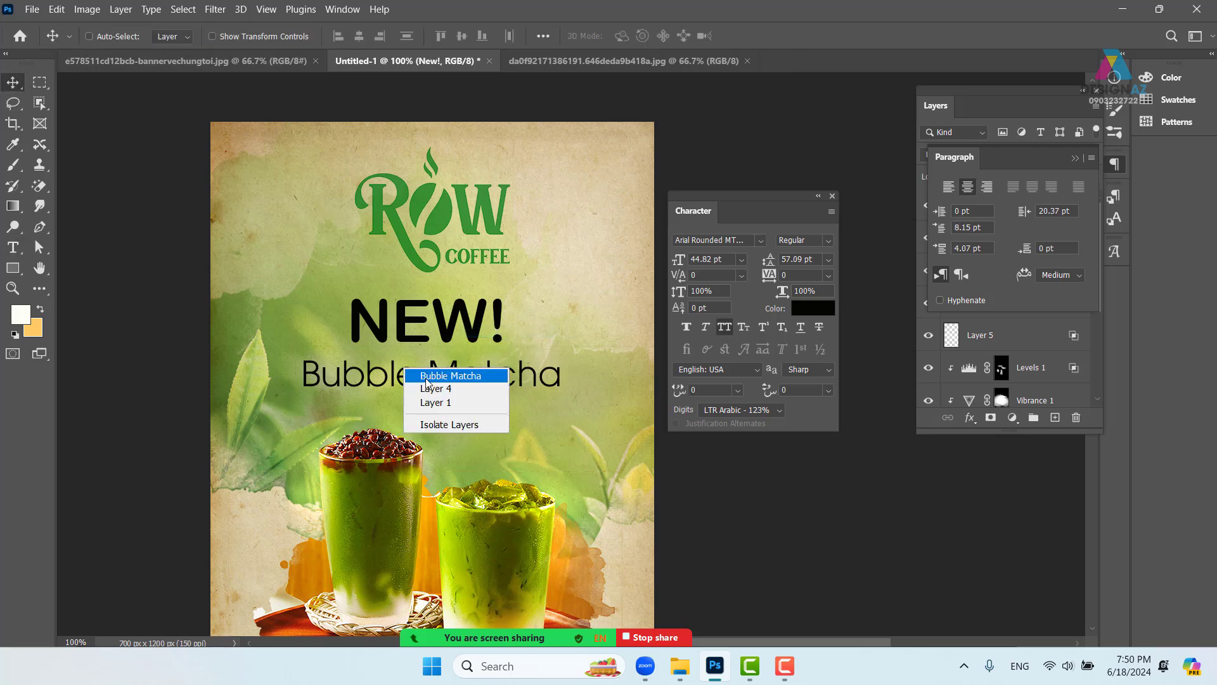
left_click(425, 374)
key("t")
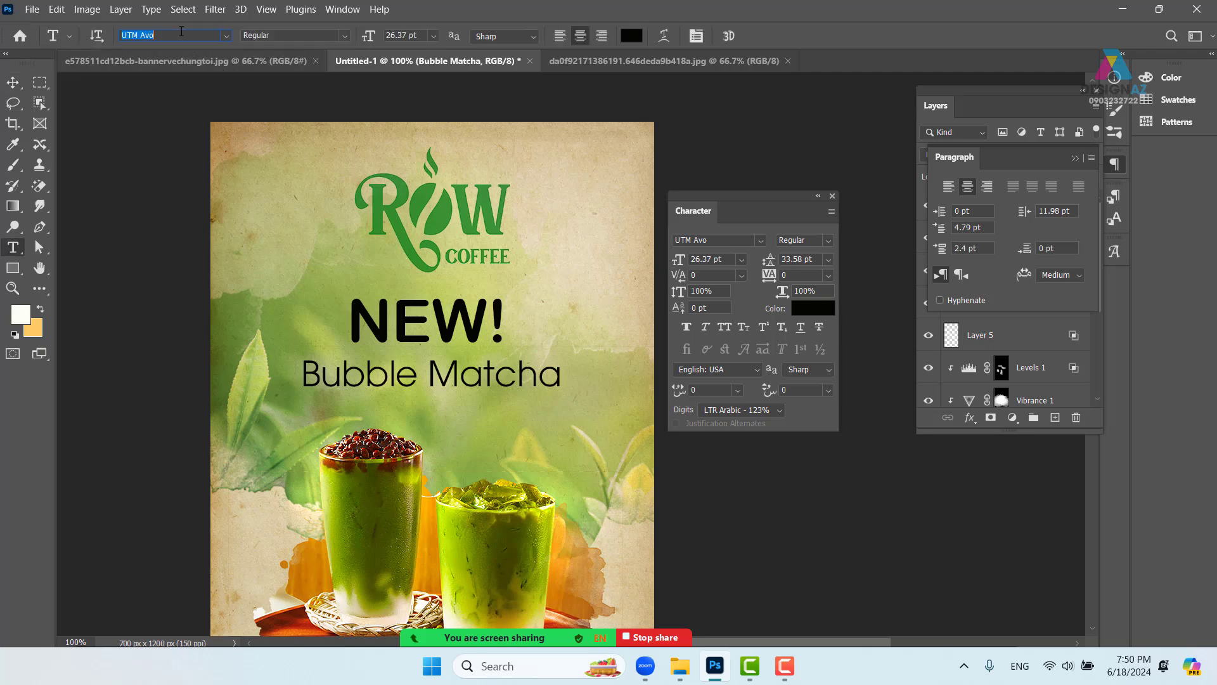
type("Arial Rounded MT Bold")
key("Return")
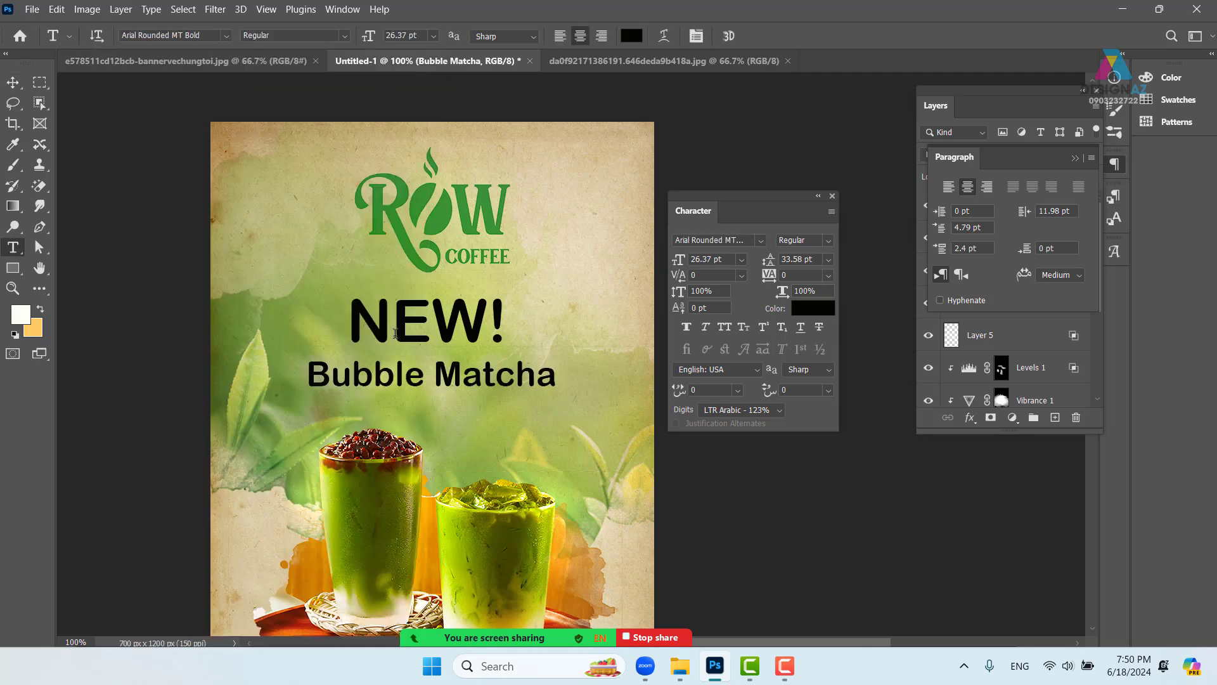
- Step through fonts on NEW! to preview it in UVN Anh Sang
left_click(13, 83)
right_click(455, 333)
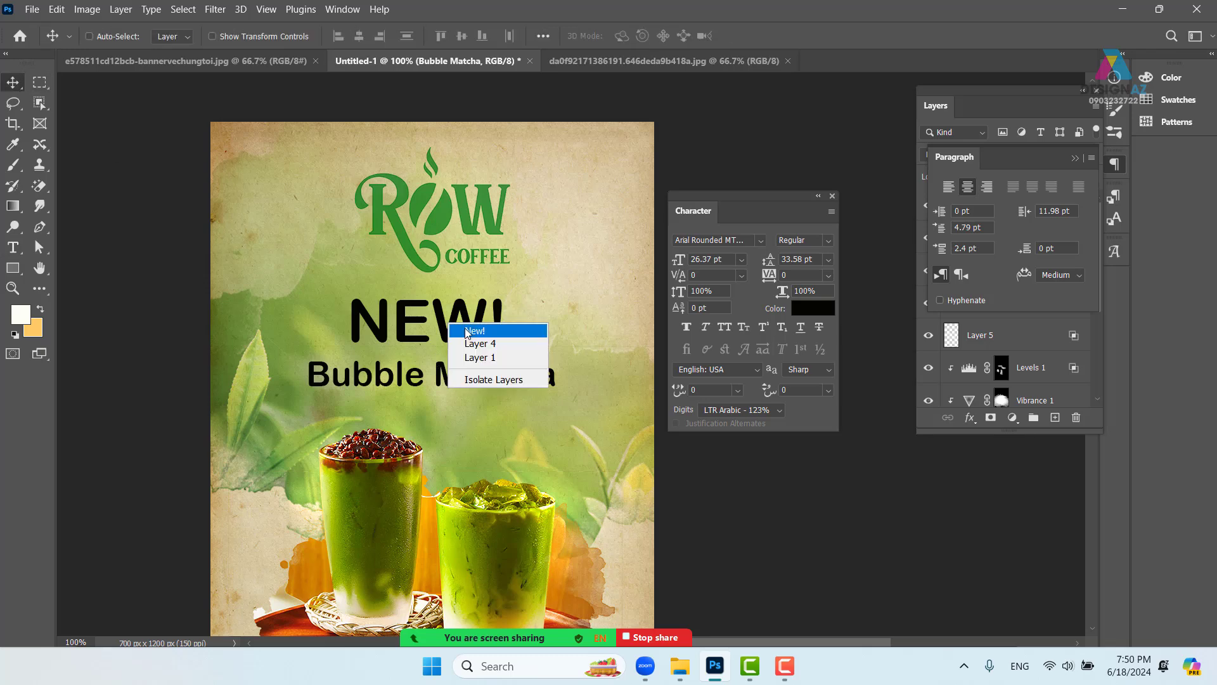
left_click(475, 329)
key("t")
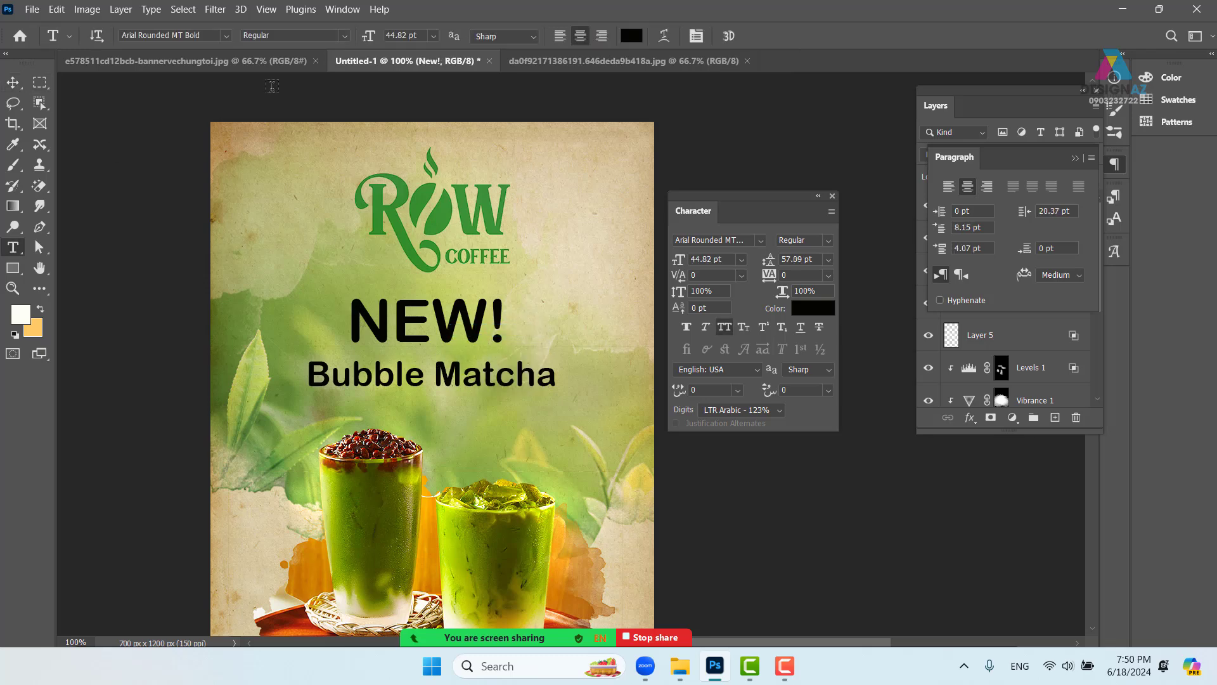
left_click(206, 36)
key("Down")
key("Down")
key("Down")
key("Down")
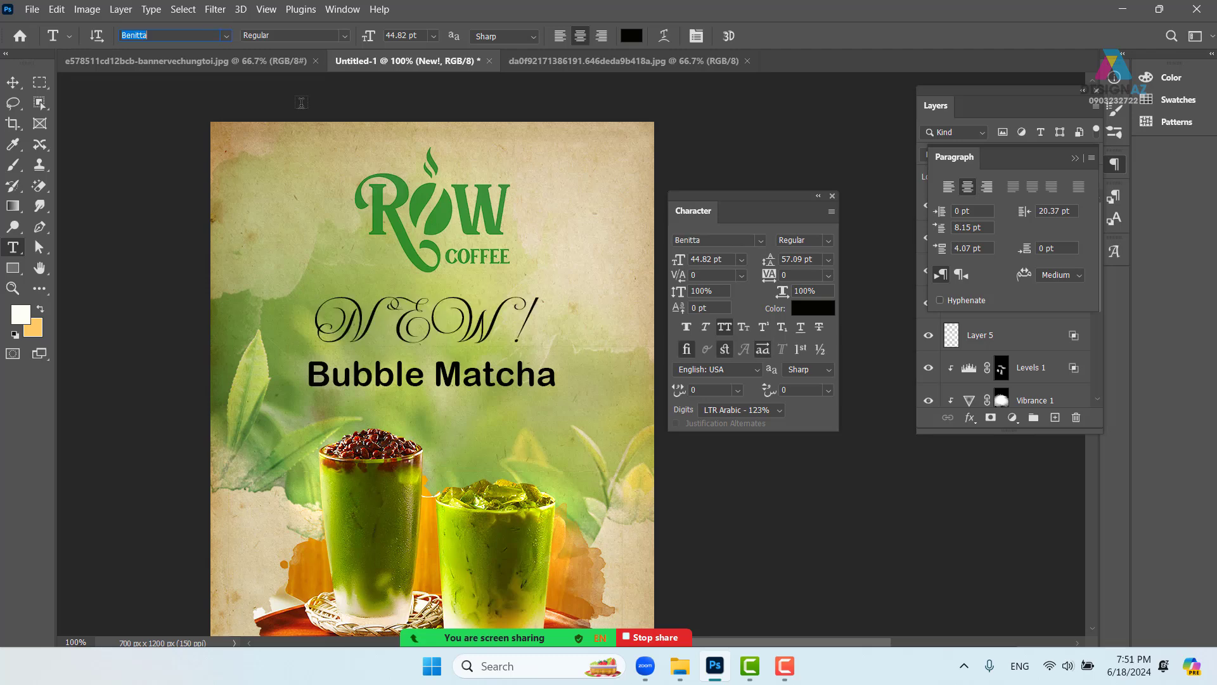
key("Down")
key("Down")
key("Down")
key("Down")
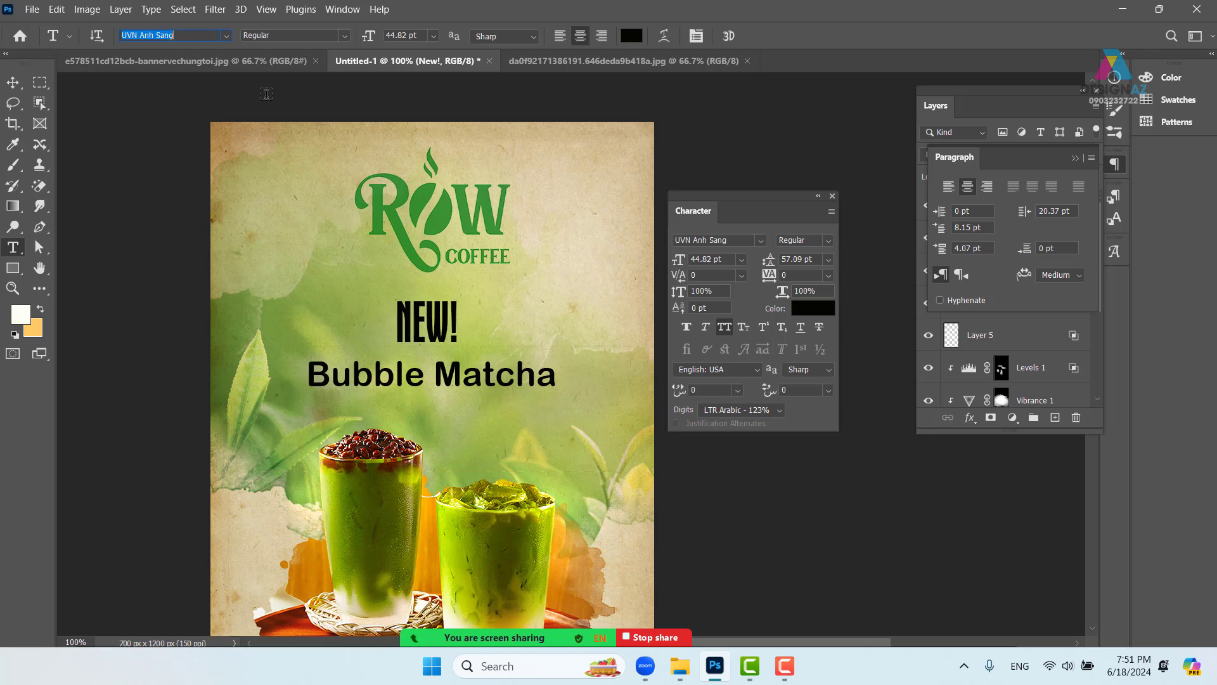
- Try Bandit, Barmeno-ExtraBold and Bauhaus-Medium on NEW!, ending on Berlin Sans FB
left_click(226, 35)
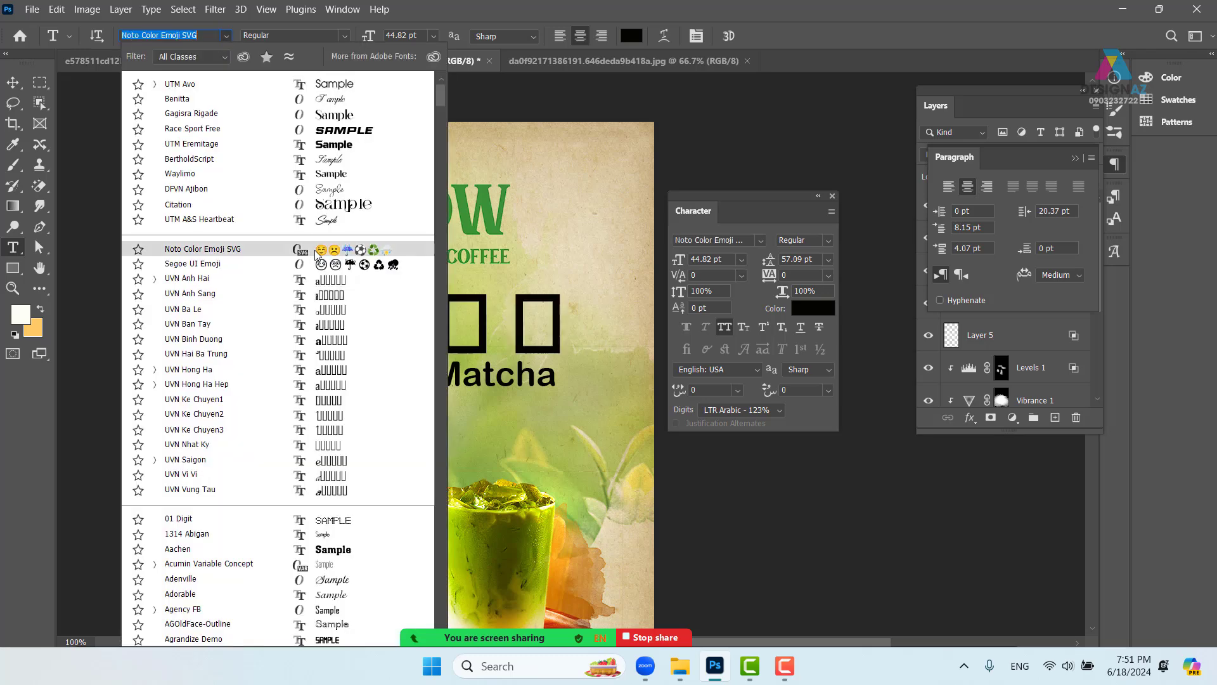
scroll(317, 285, "down", 3)
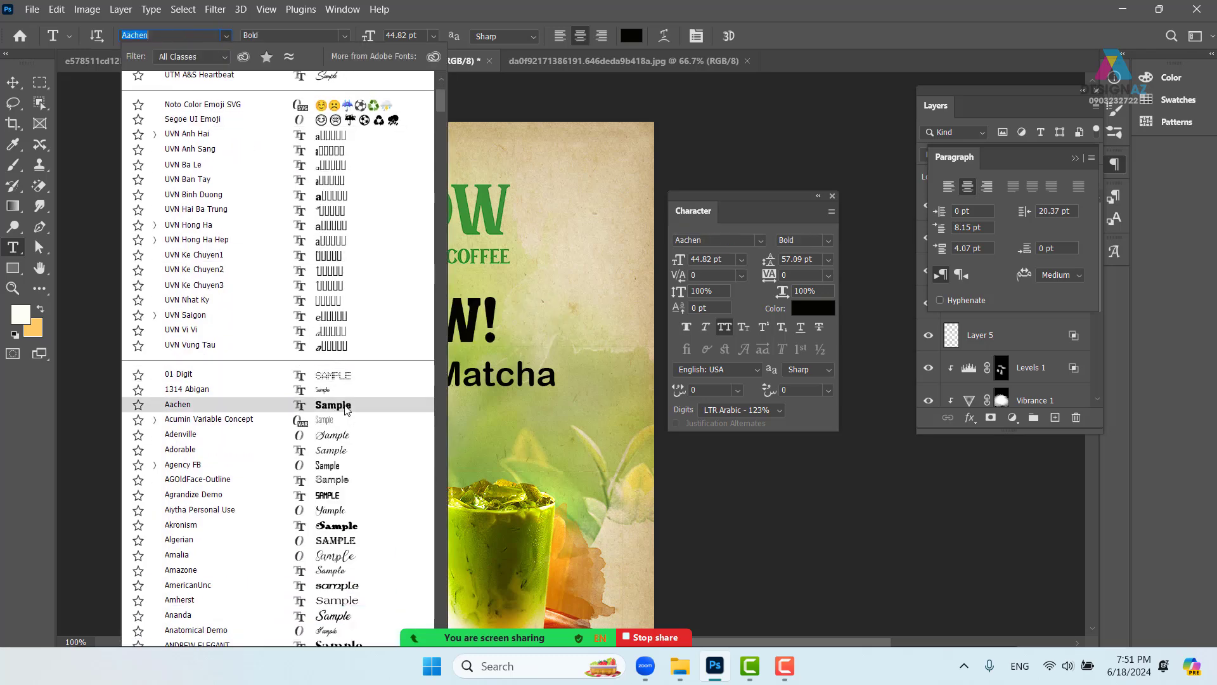
scroll(345, 411, "down", 4)
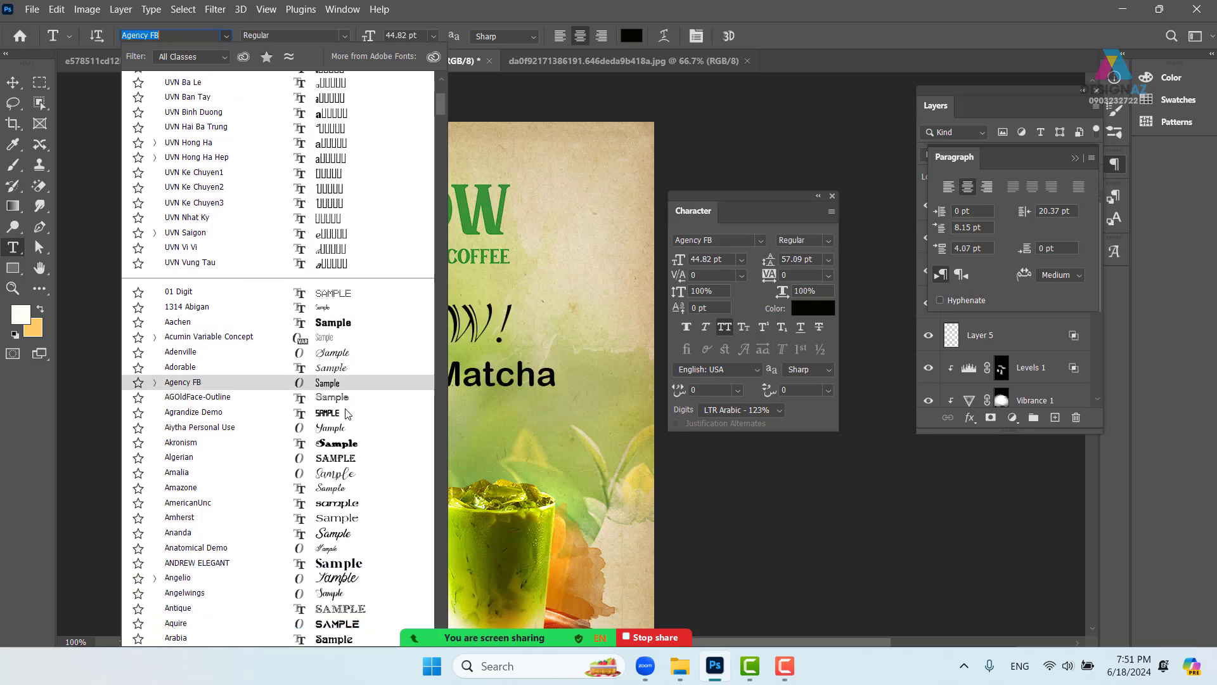
scroll(345, 415, "down", 3)
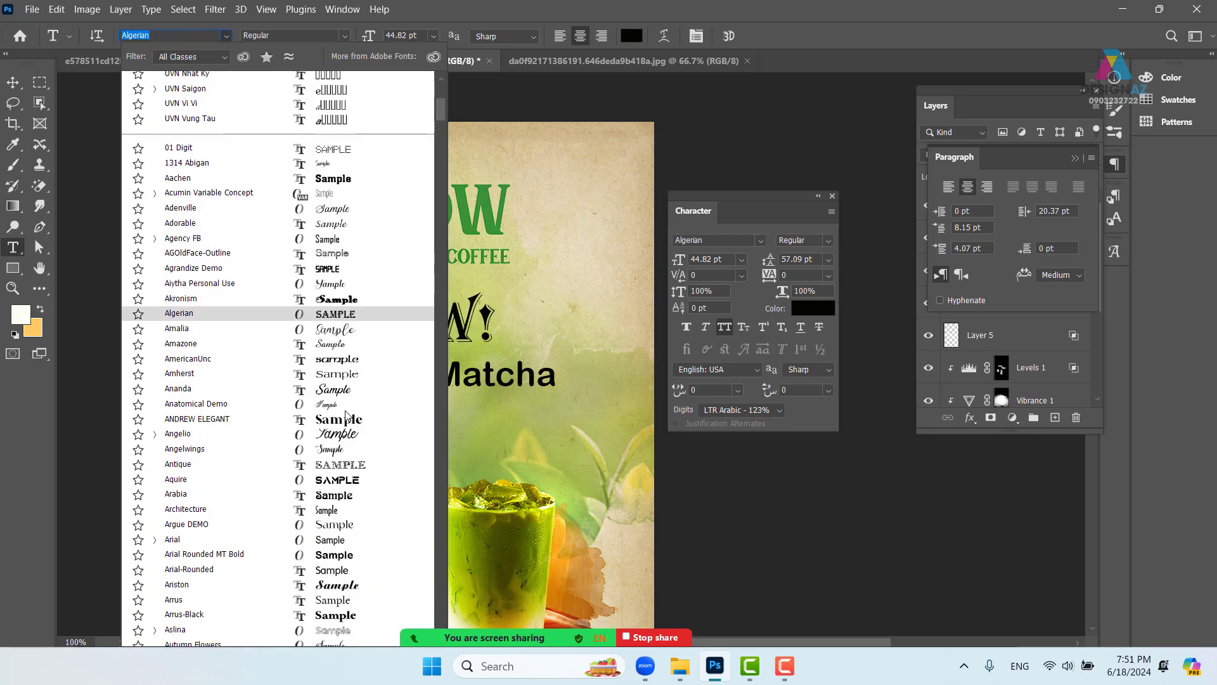
scroll(347, 419, "down", 1)
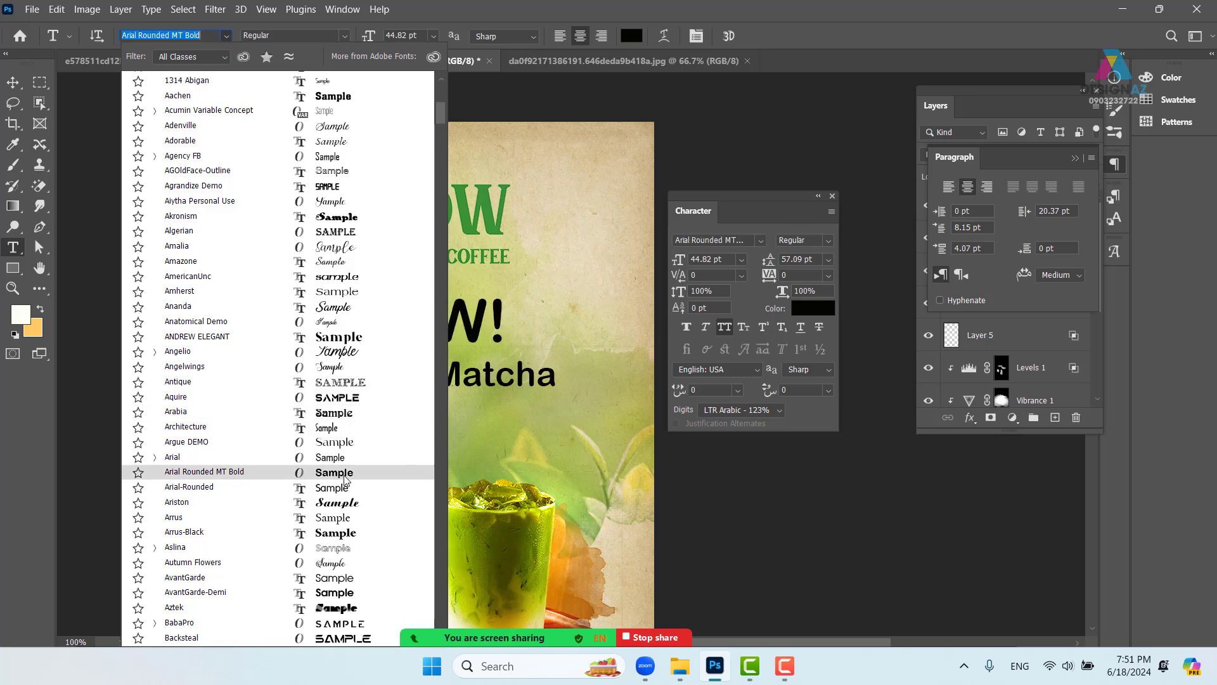
scroll(346, 482, "down", 3)
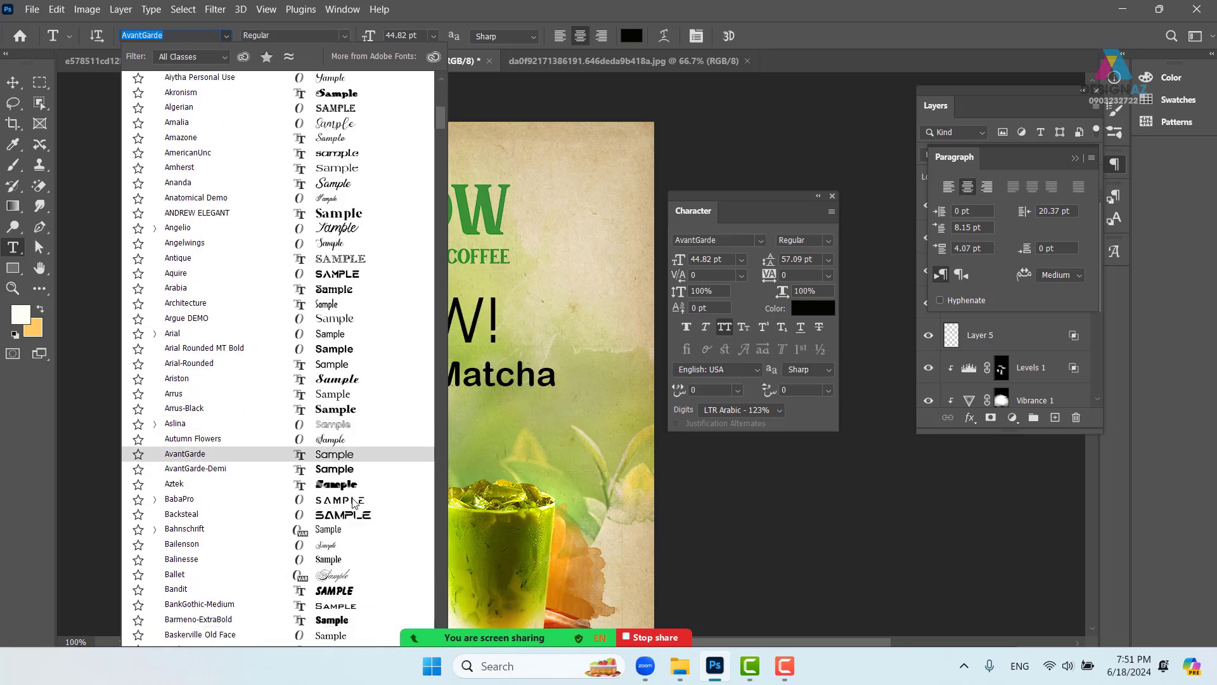
scroll(352, 498, "down", 3)
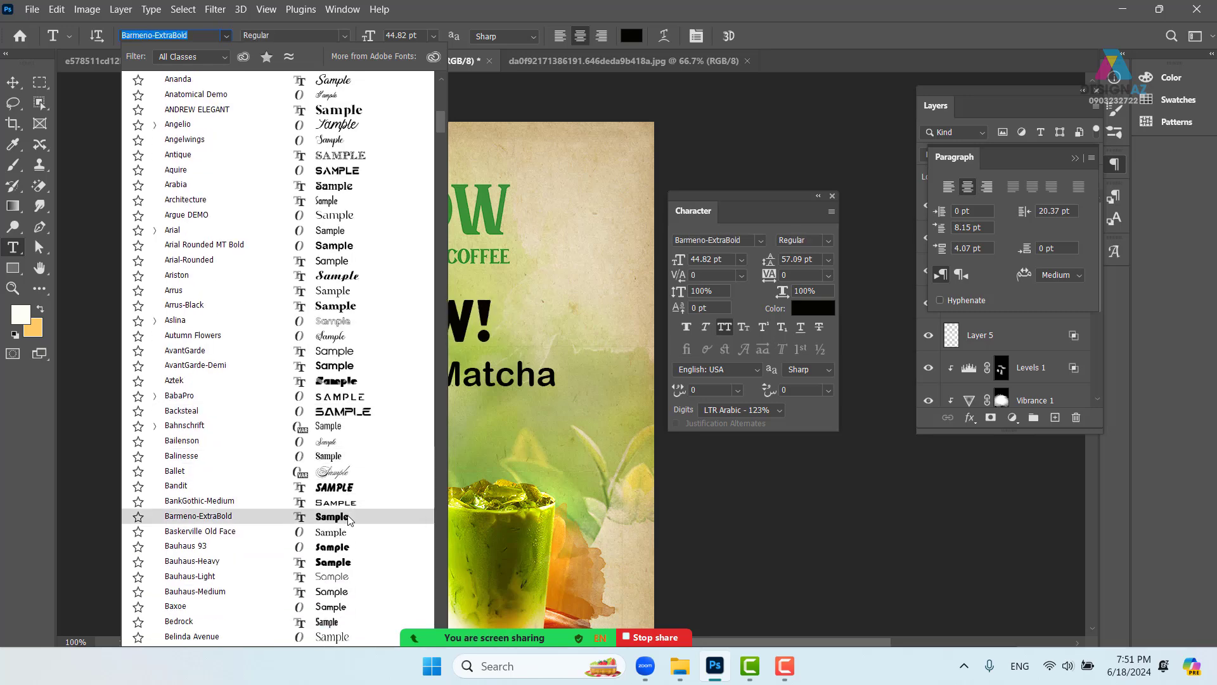
scroll(348, 519, "down", 1)
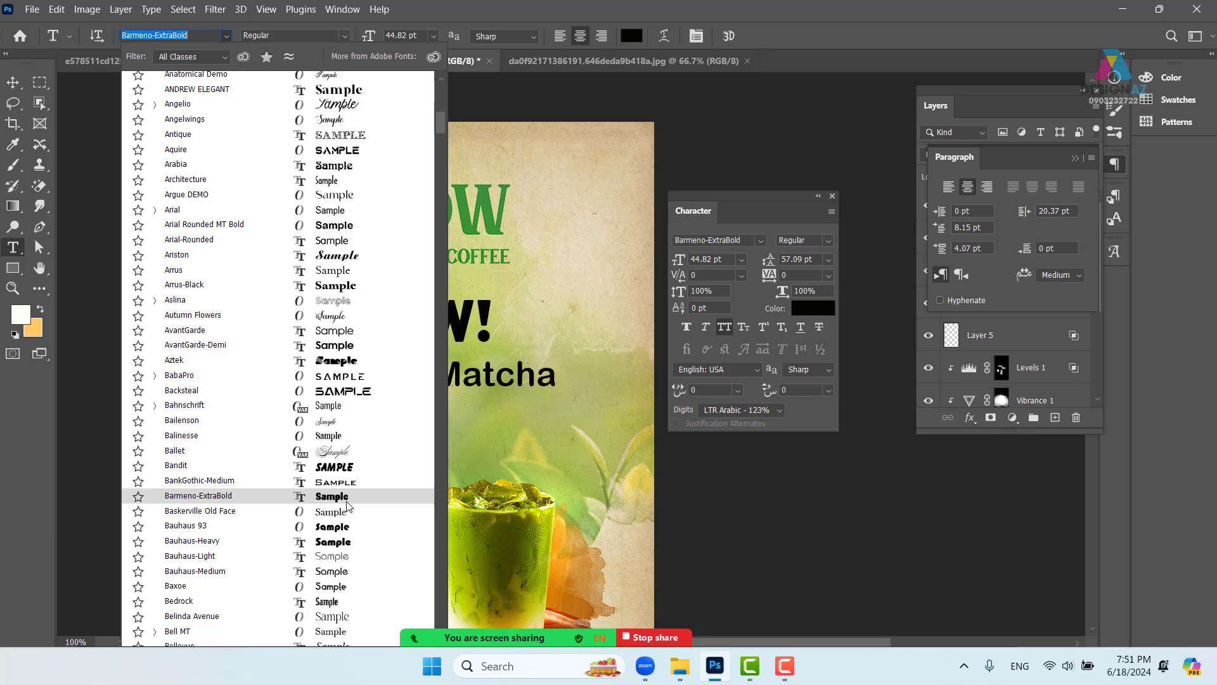
scroll(348, 505, "down", 3)
scroll(342, 520, "down", 1)
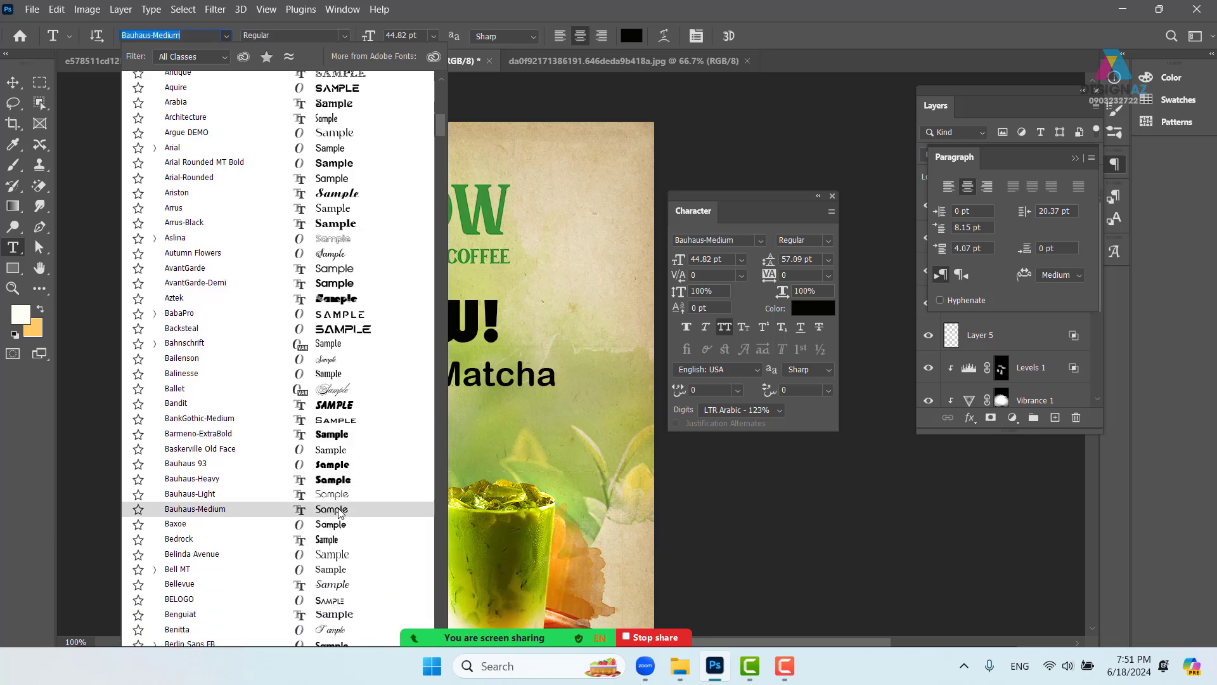
scroll(341, 527, "down", 7)
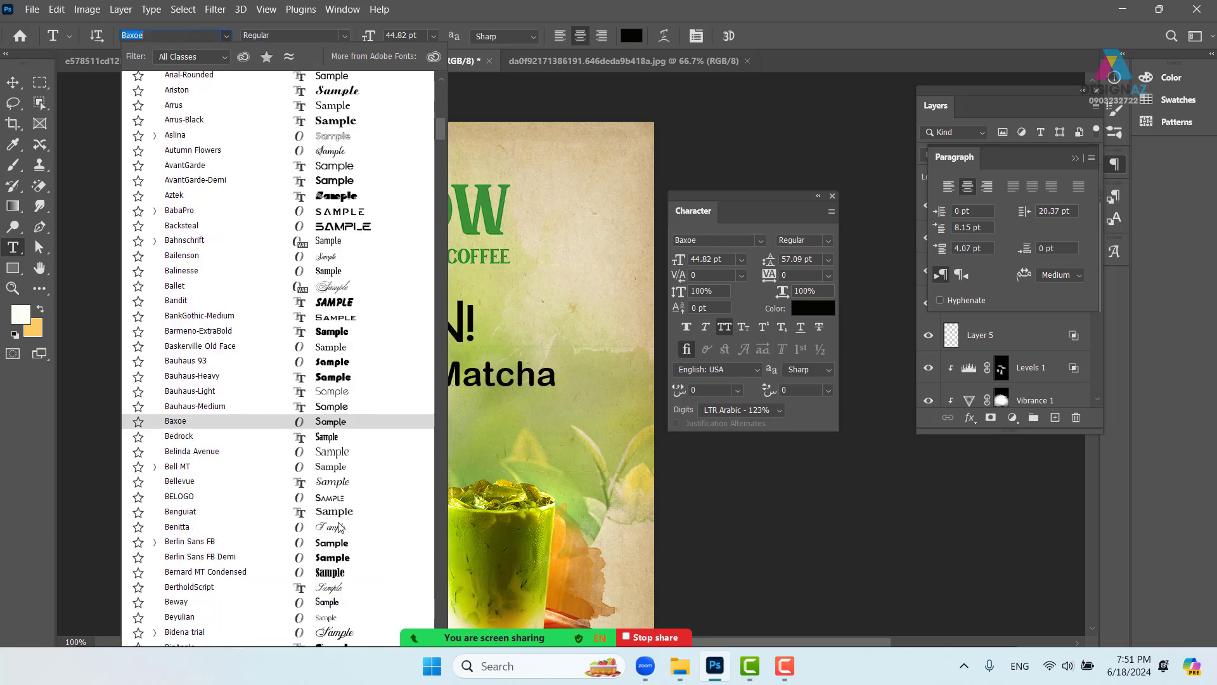
- Set NEW! in Berlin Sans FB Demi, shift it left, and enlarge it to about 180%
left_click(337, 563)
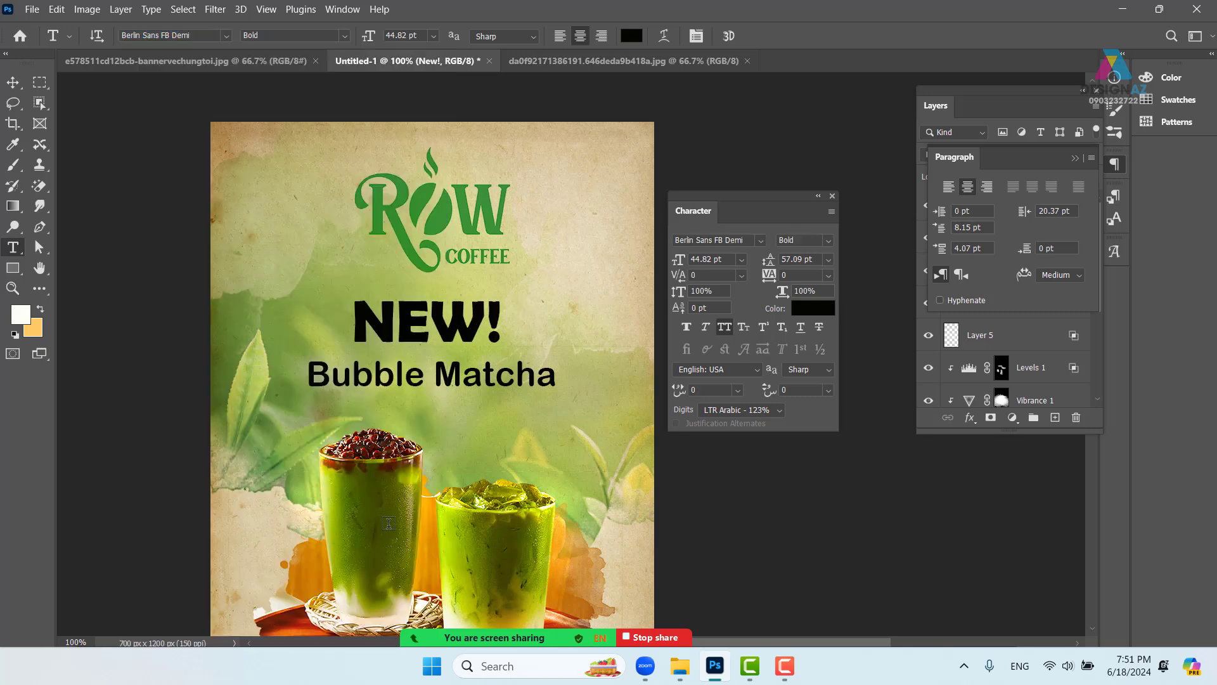
left_click(14, 82)
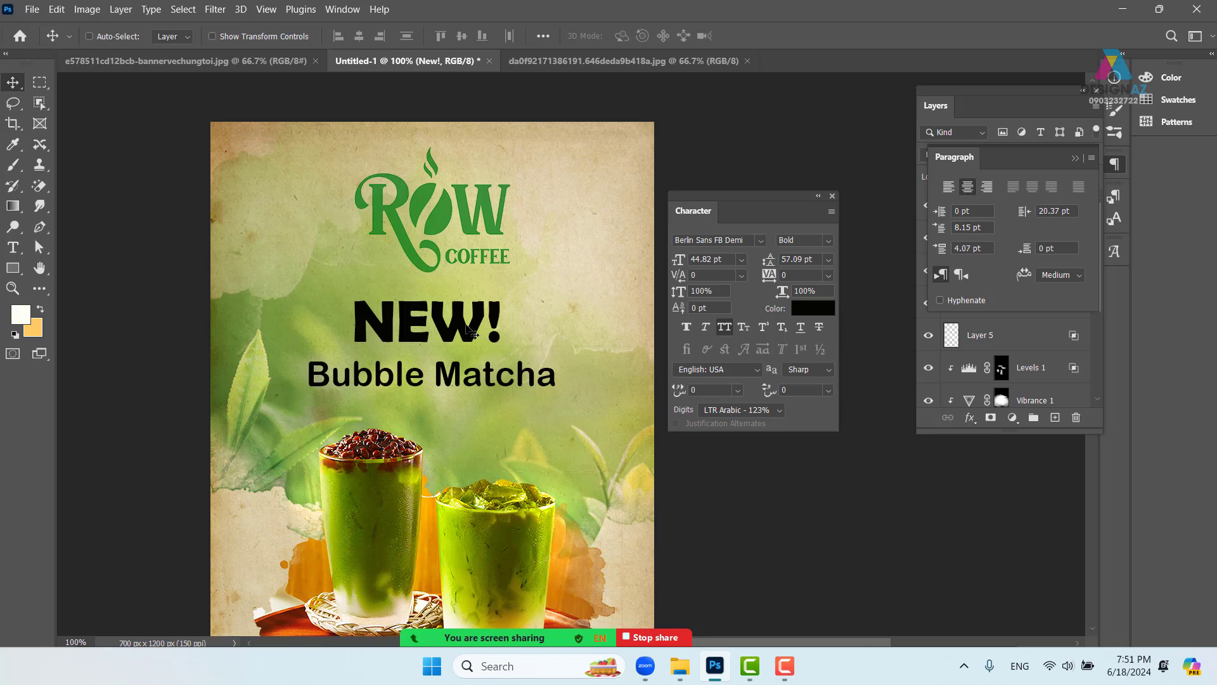
left_click_drag(466, 327, 567, 404)
key("ctrl+t")
left_click_drag(505, 364, 507, 336)
left_click_drag(571, 374, 574, 376)
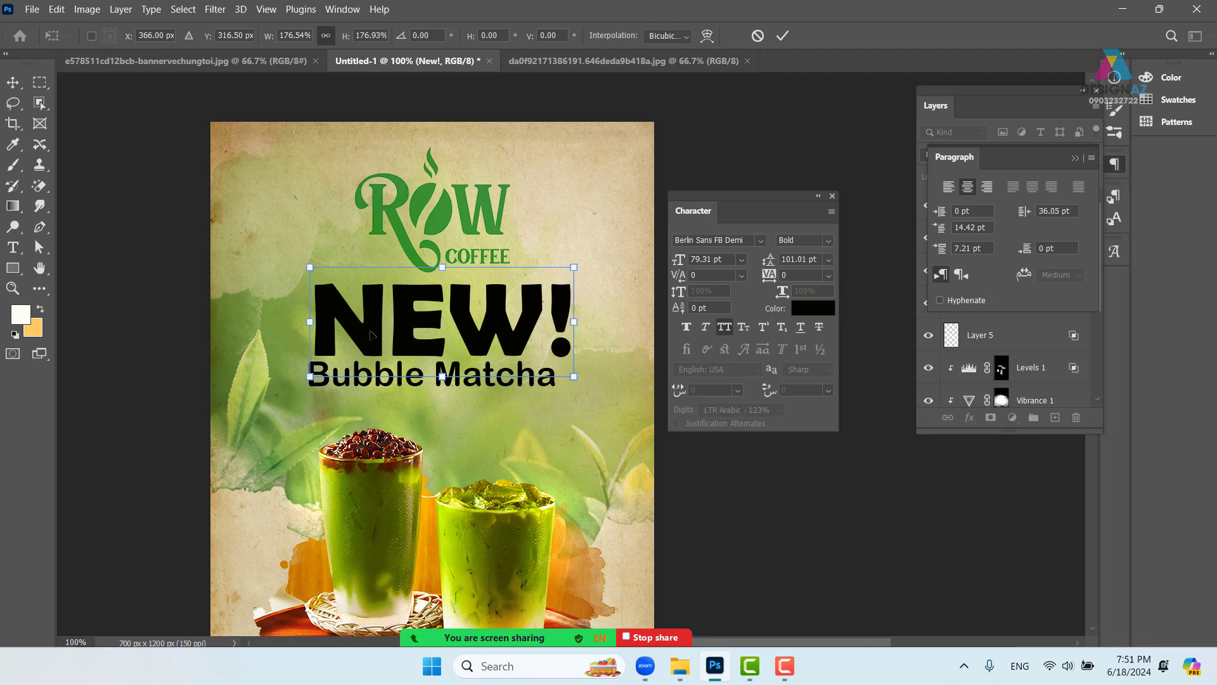
left_click_drag(311, 267, 304, 265)
key("Return")
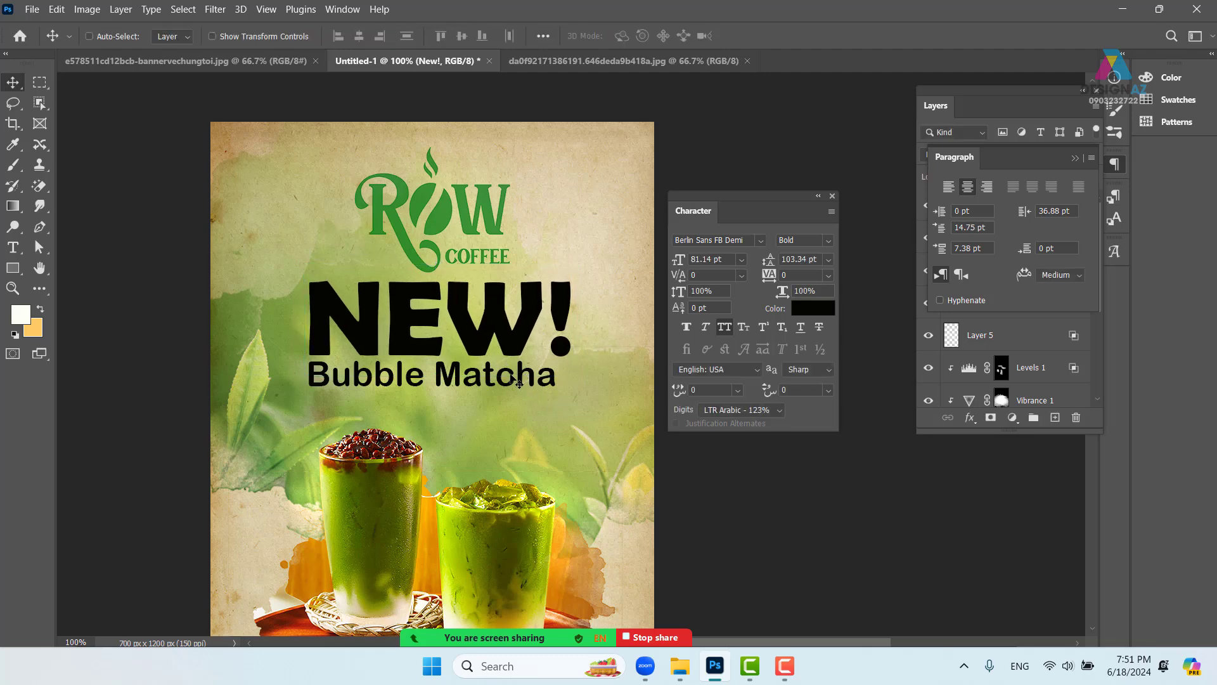
- Lower the Bubble Matcha text about 29 px and zoom to 200% on the headline
right_click(511, 375)
left_click(519, 383)
left_click_drag(518, 383, 520, 401)
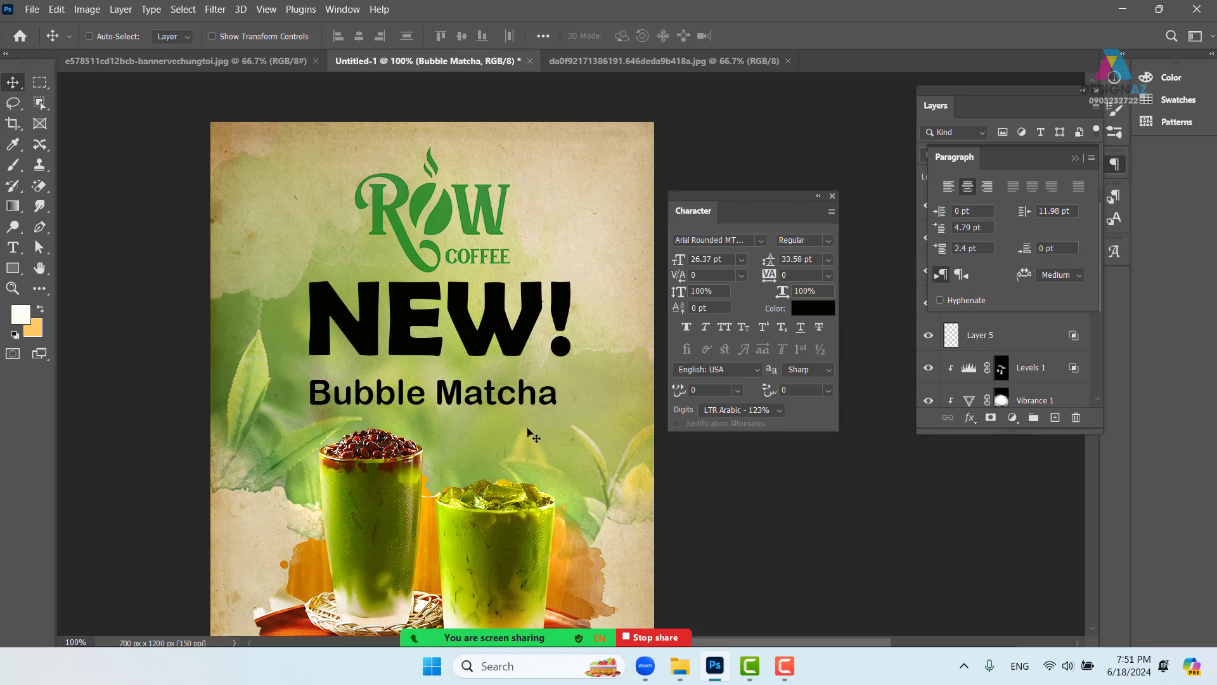
key("ctrl+plus")
left_click_drag(359, 395, 467, 390)
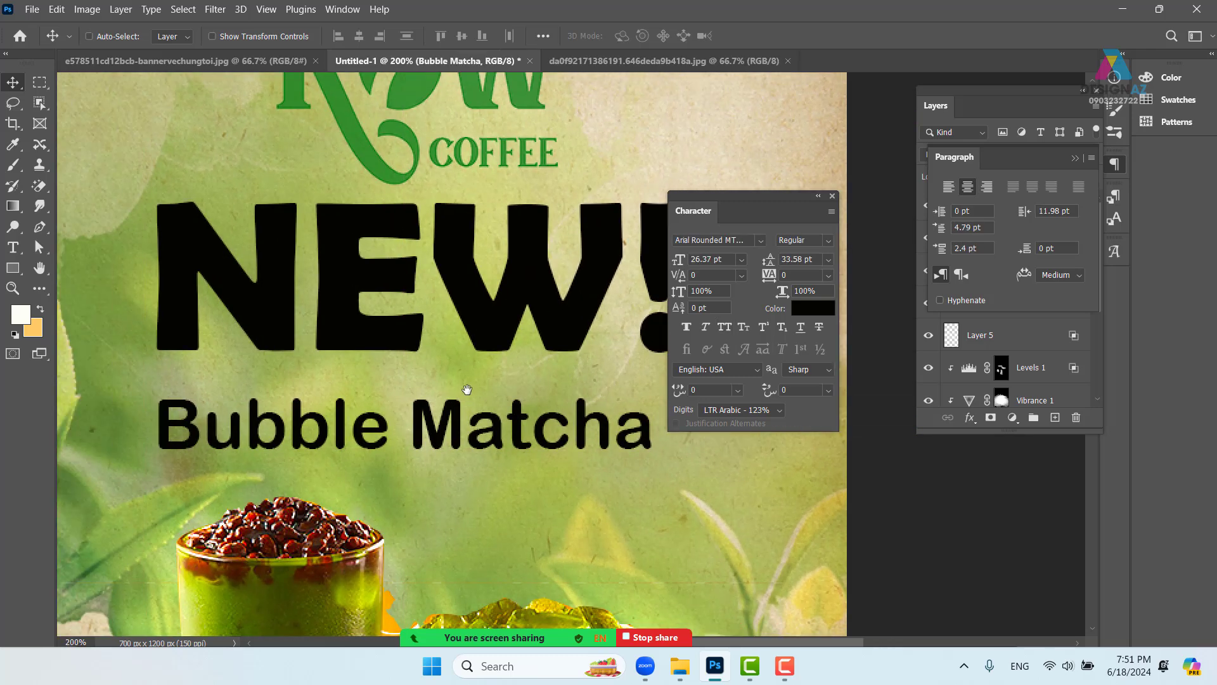
- Alt-drag a copy of NEW! up toward the logo and nudge the original slightly down
key("ctrl+minus")
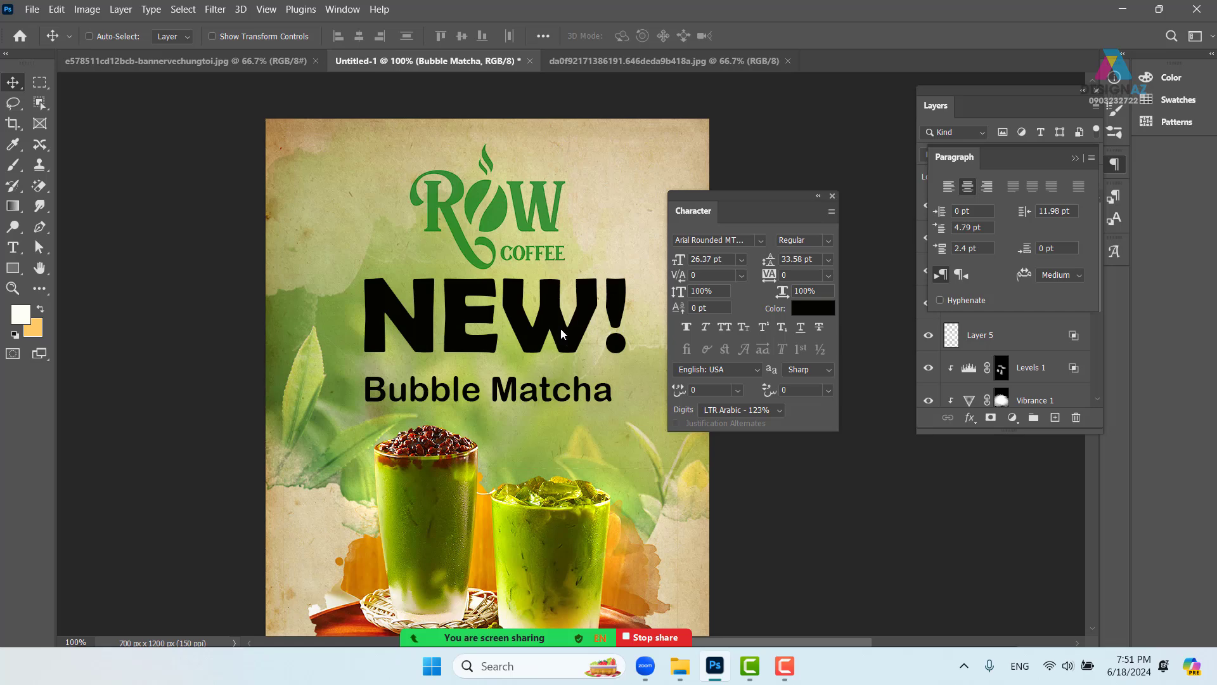
left_click(562, 336, "ctrl")
left_click_drag(574, 350, 535, 251)
right_click(571, 333)
left_click(581, 330)
mouse_move(574, 333)
left_mouse_down()
mouse_move(575, 351)
mouse_move(575, 340)
left_mouse_up()
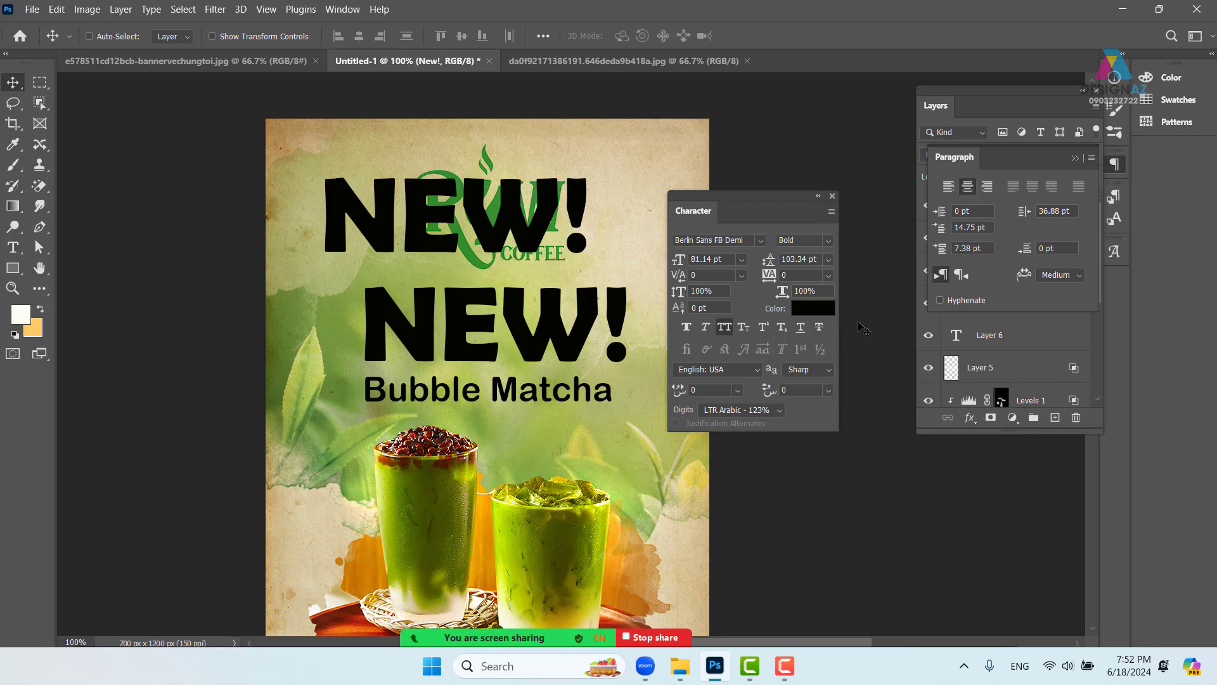
- Close the Character and Paragraph panels, select the New! layer, and bring up its layer options
left_click(832, 196)
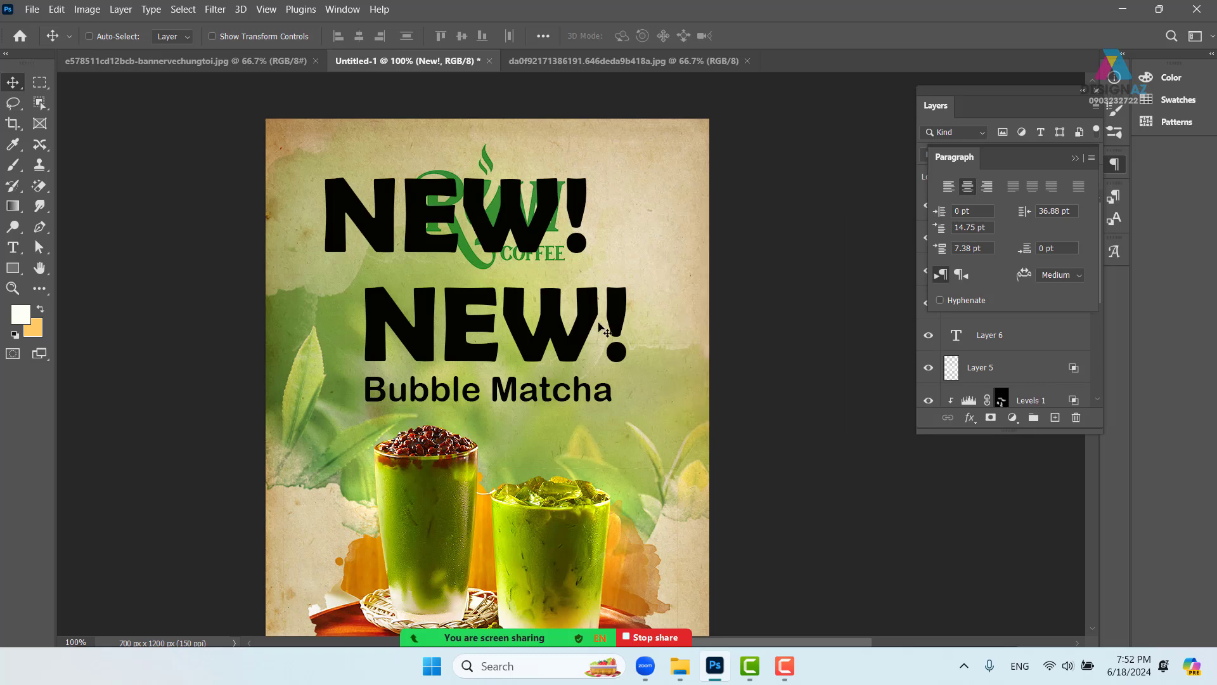
right_click(585, 324)
left_click(612, 332)
left_click(1076, 158)
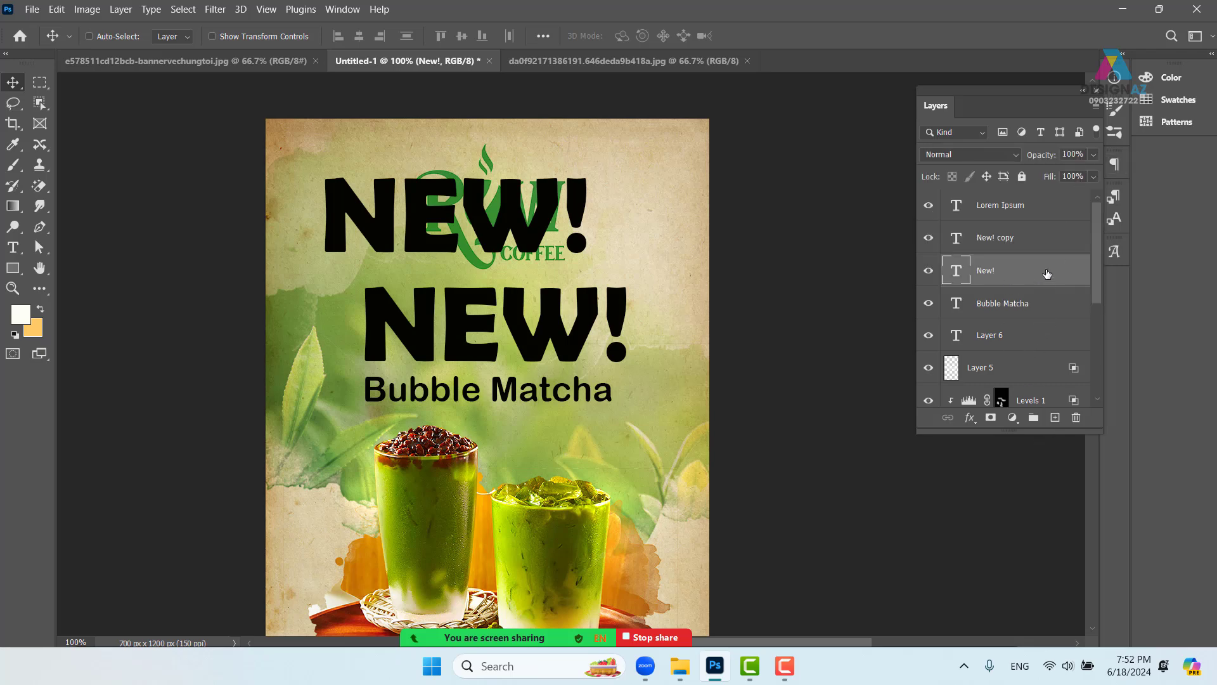
right_click(1047, 274)
- Add a Gradient Overlay to New! running from dark olive to light green sampled from the poster
left_click(880, 22)
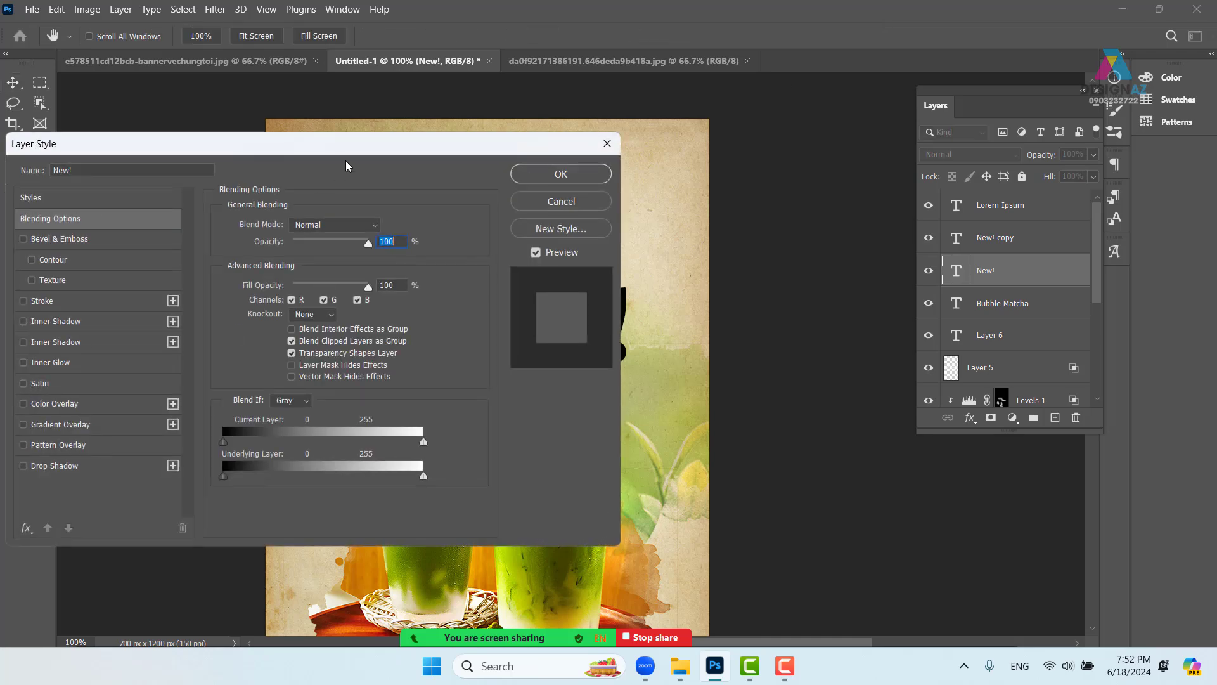
left_click_drag(412, 152, 941, 118)
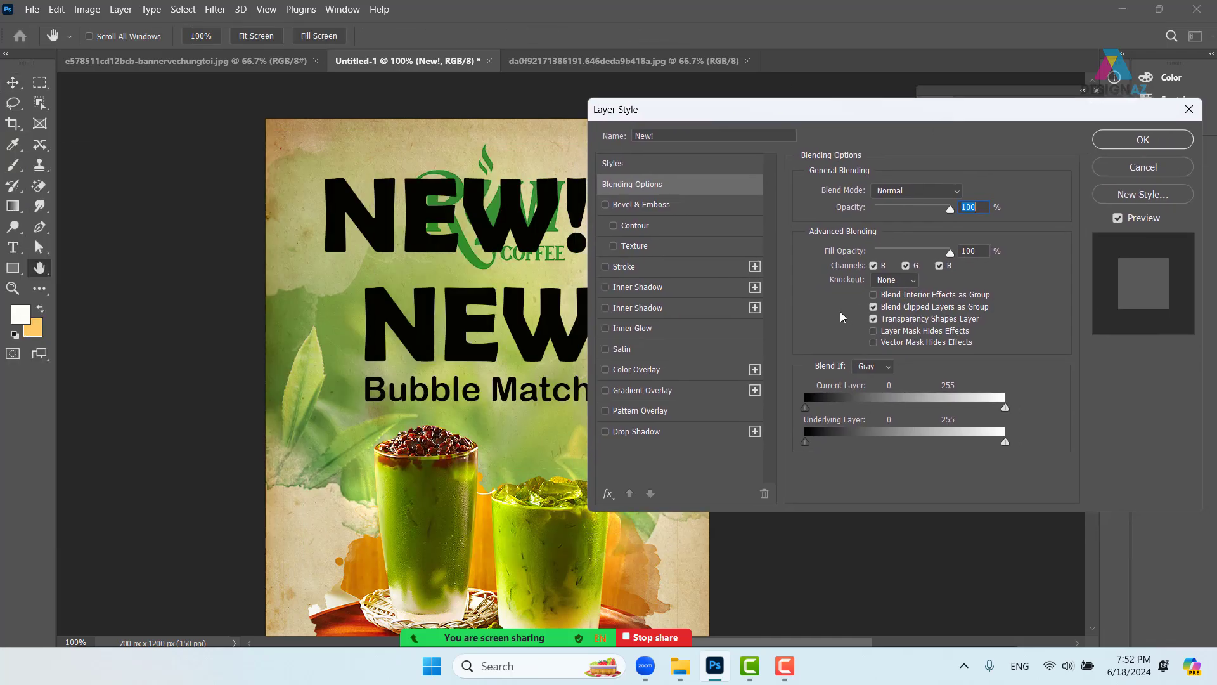
left_click(693, 390)
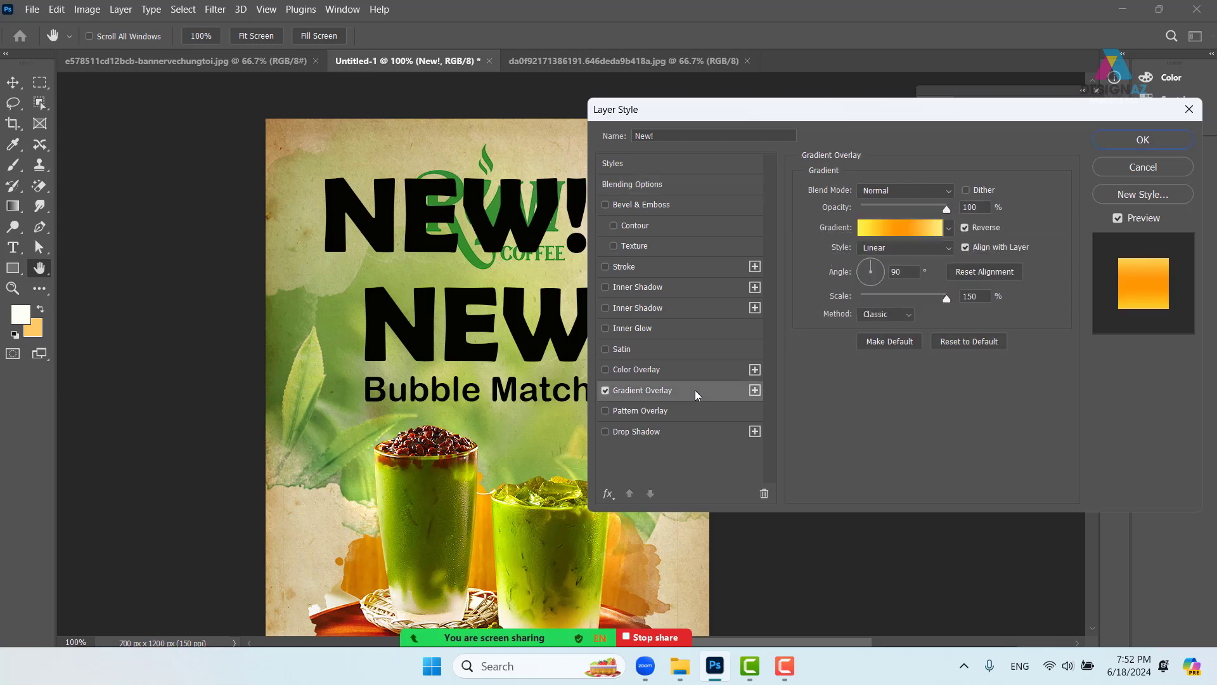
left_click(914, 226)
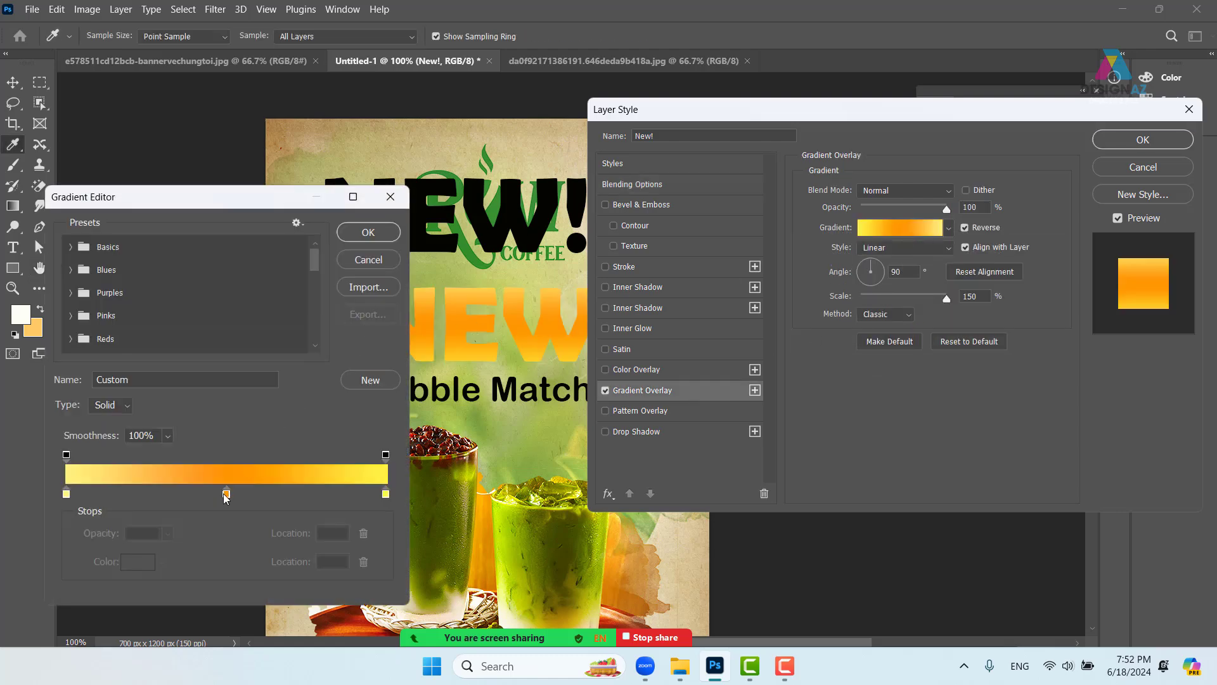
left_click_drag(228, 499, 251, 523)
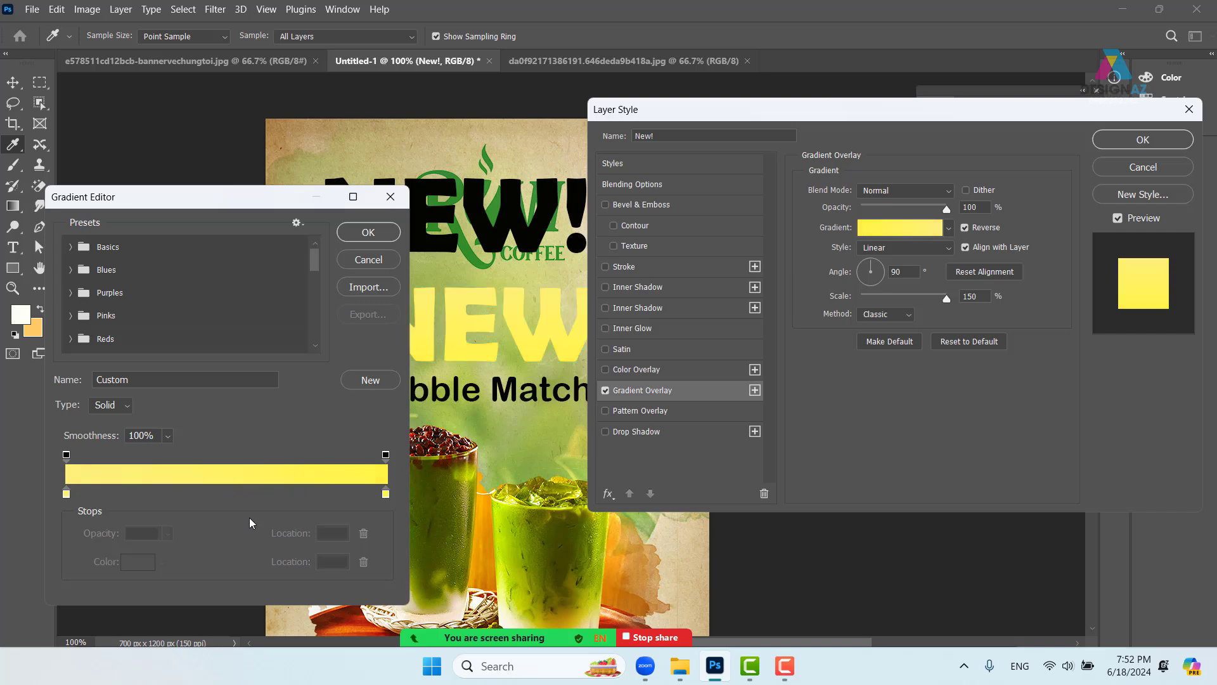
left_click(387, 495)
left_click(517, 438)
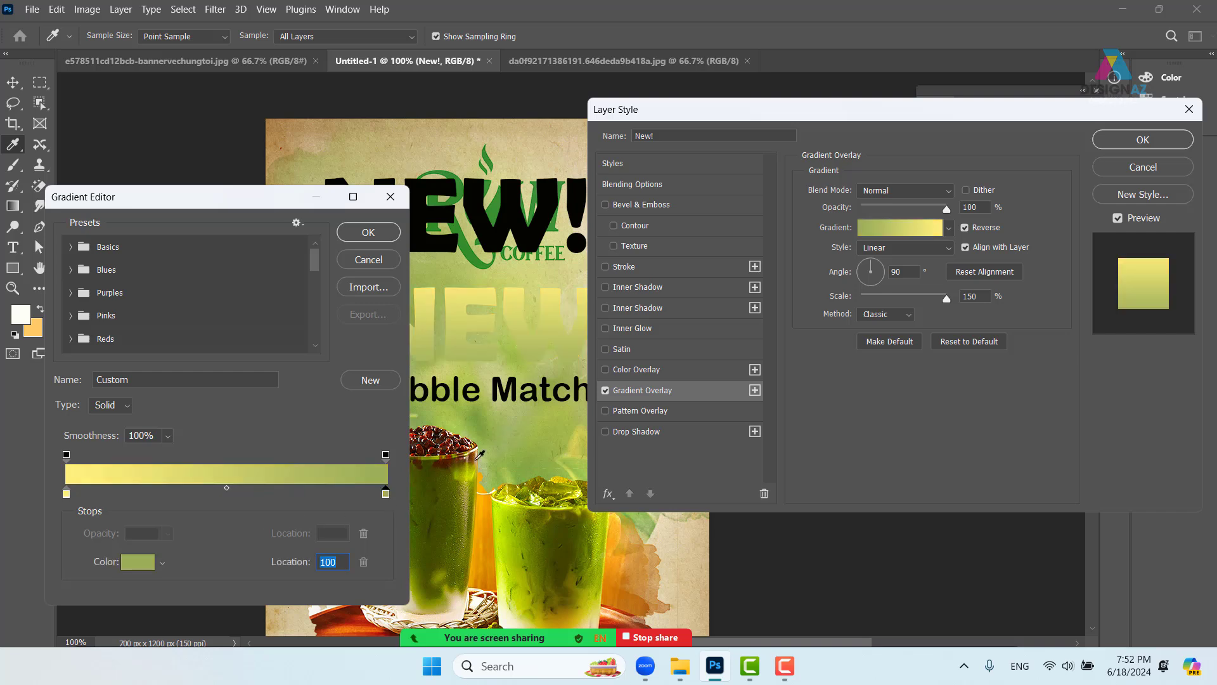
left_click(68, 495)
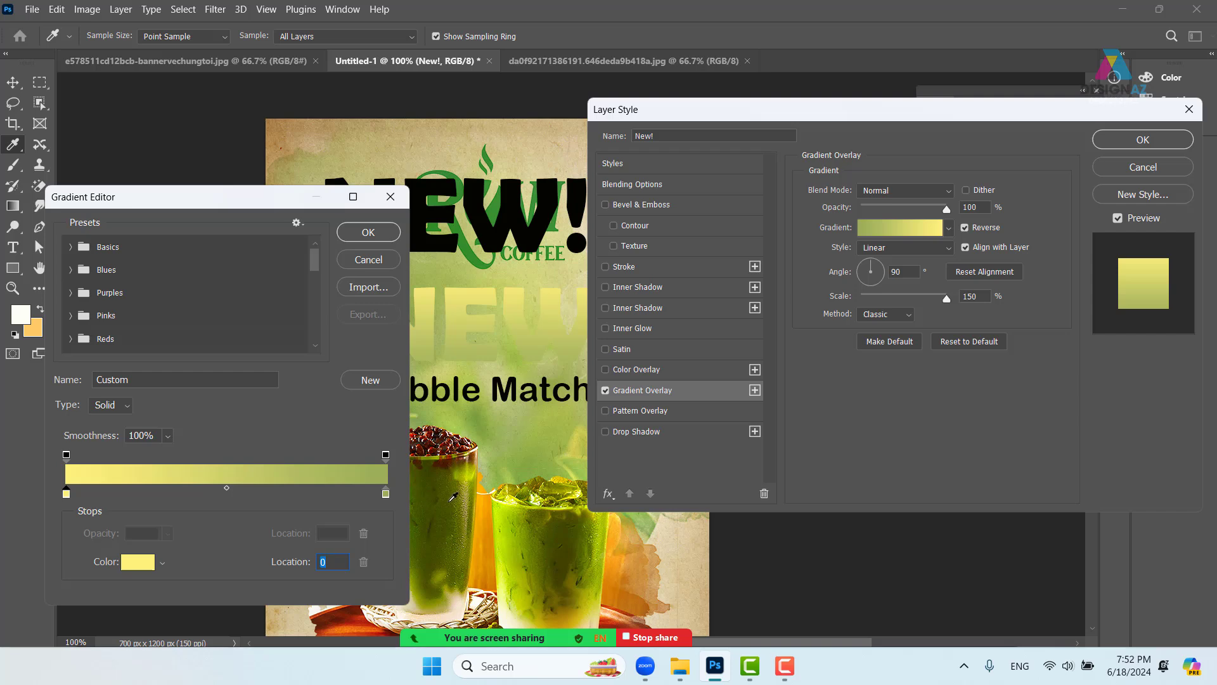
left_click(453, 497)
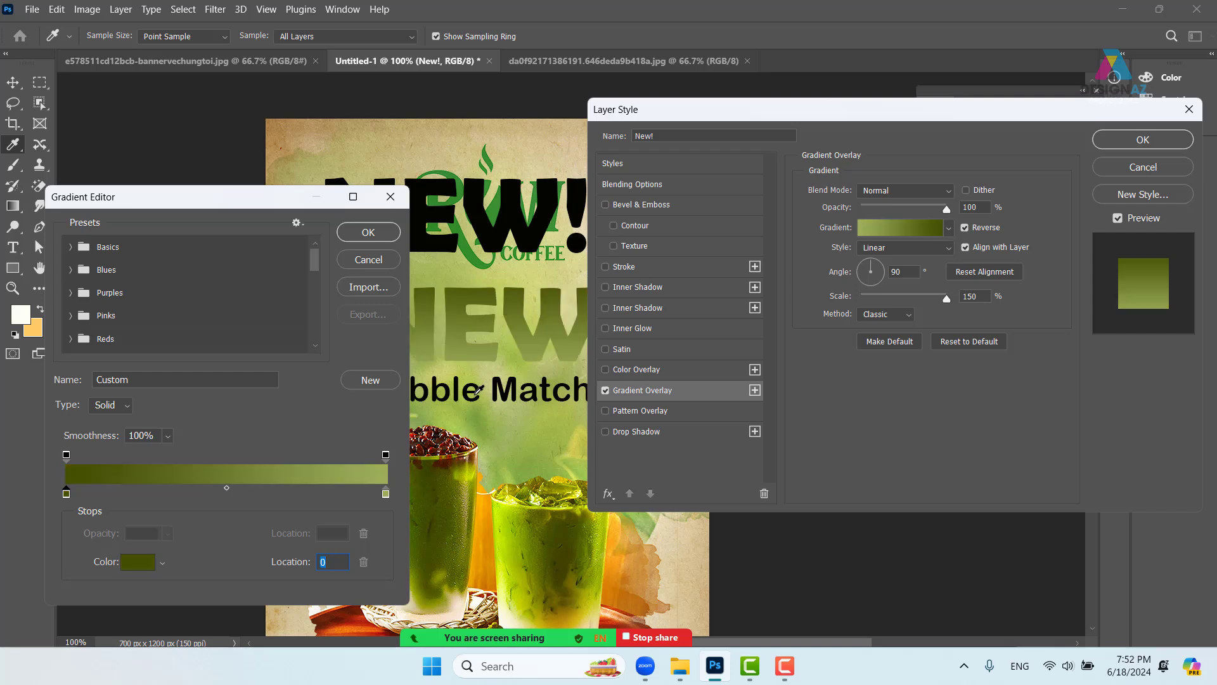
left_click(371, 232)
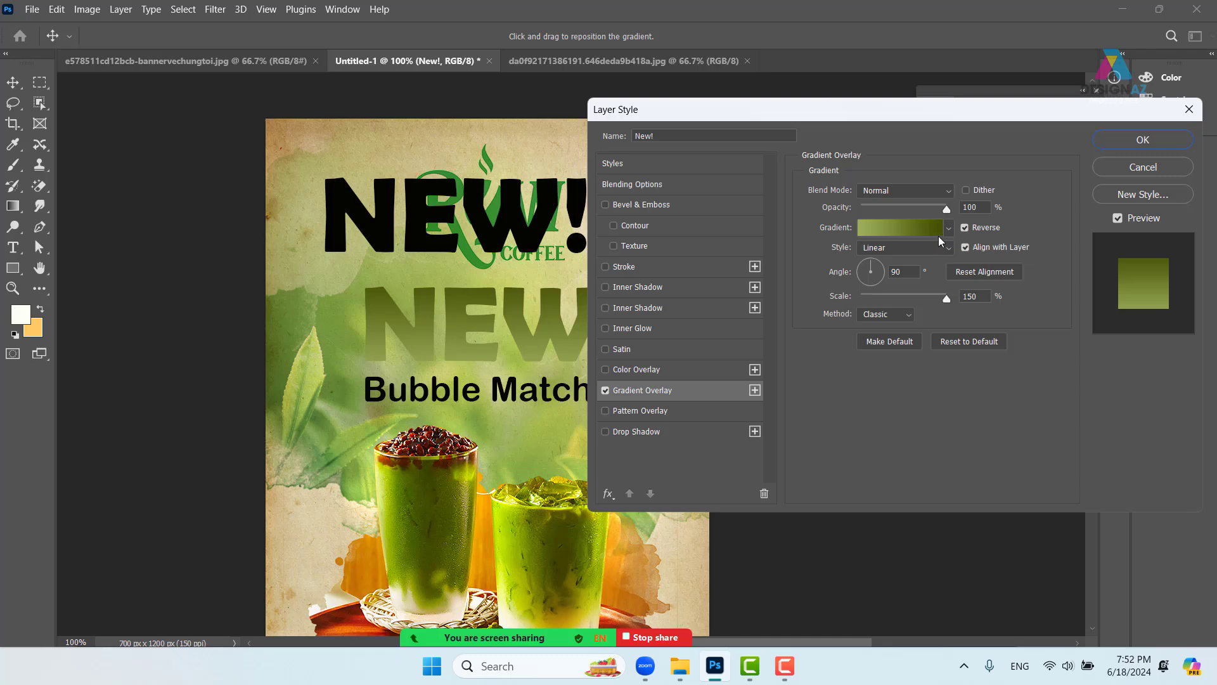
- Try Multiply blending, return the overlay to Normal, and apply the layer style
left_click(934, 189)
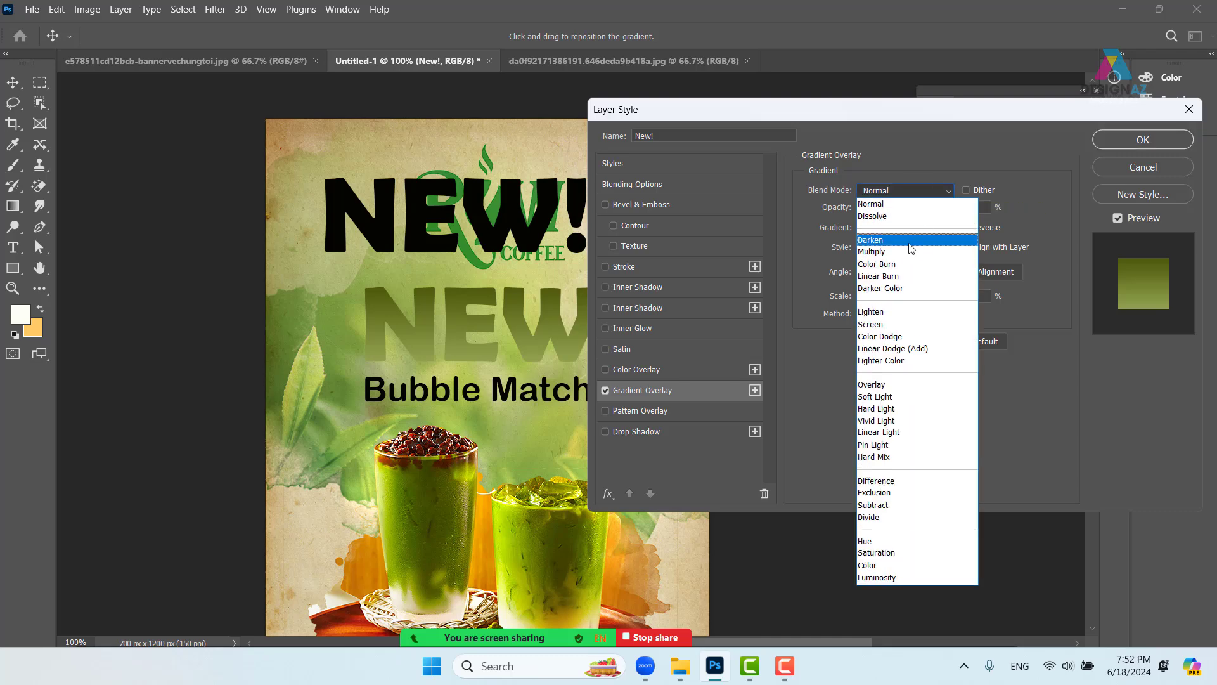
left_click(906, 249)
left_click(913, 190)
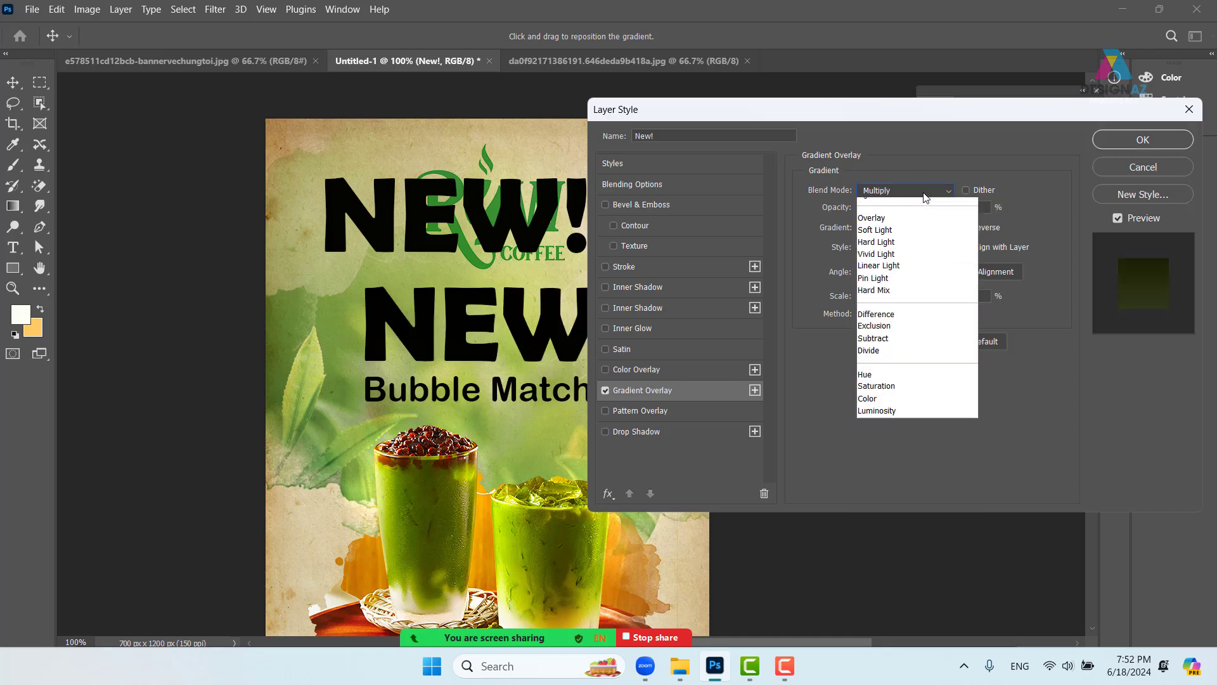
left_click(907, 204)
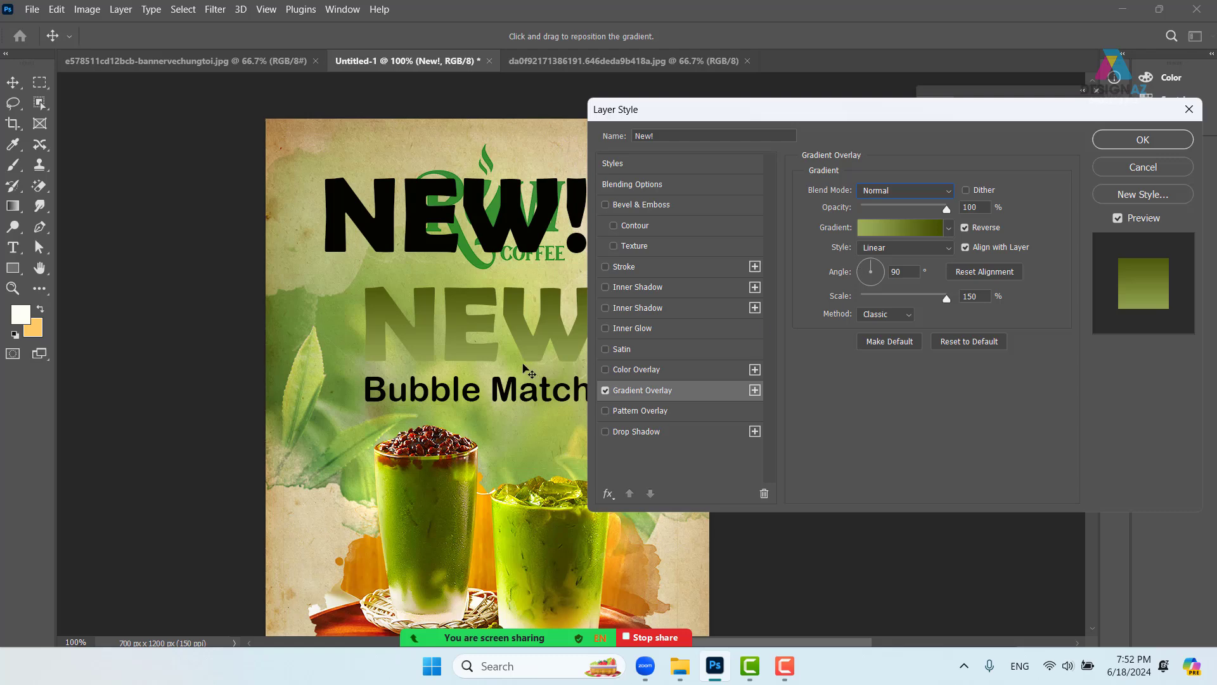
left_click(1104, 142)
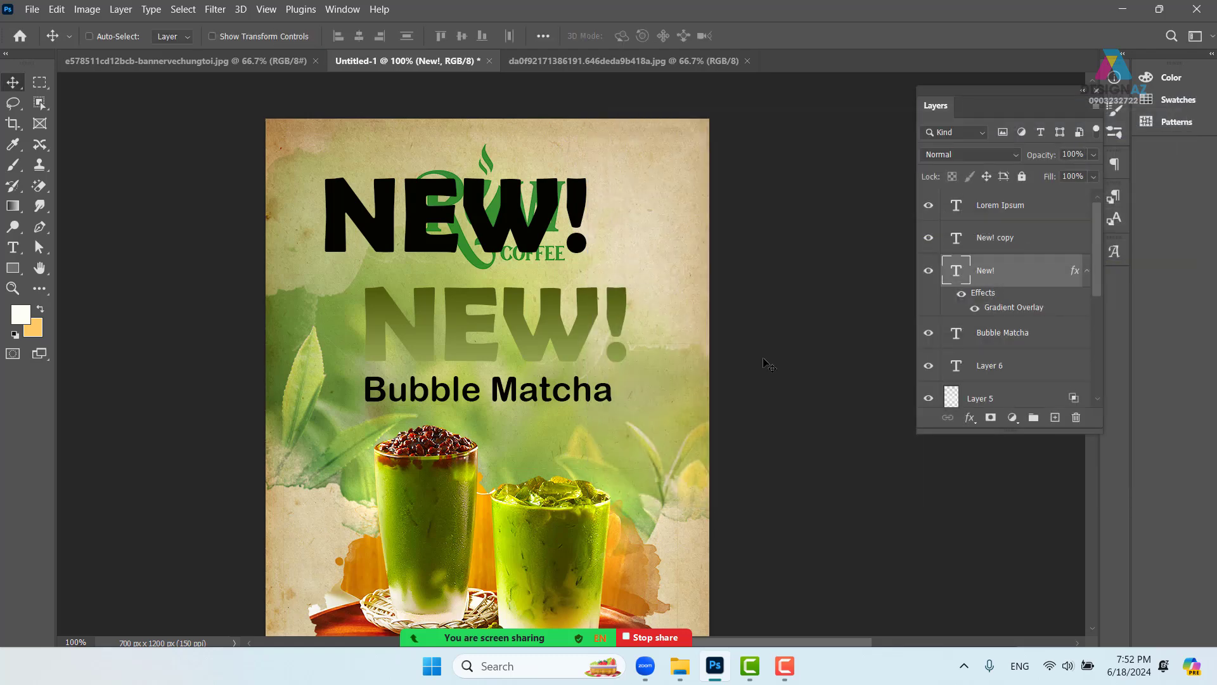
- Free-transform the green NEW! to shrink it very slightly and nudge it down
right_click(573, 328)
left_click(598, 337)
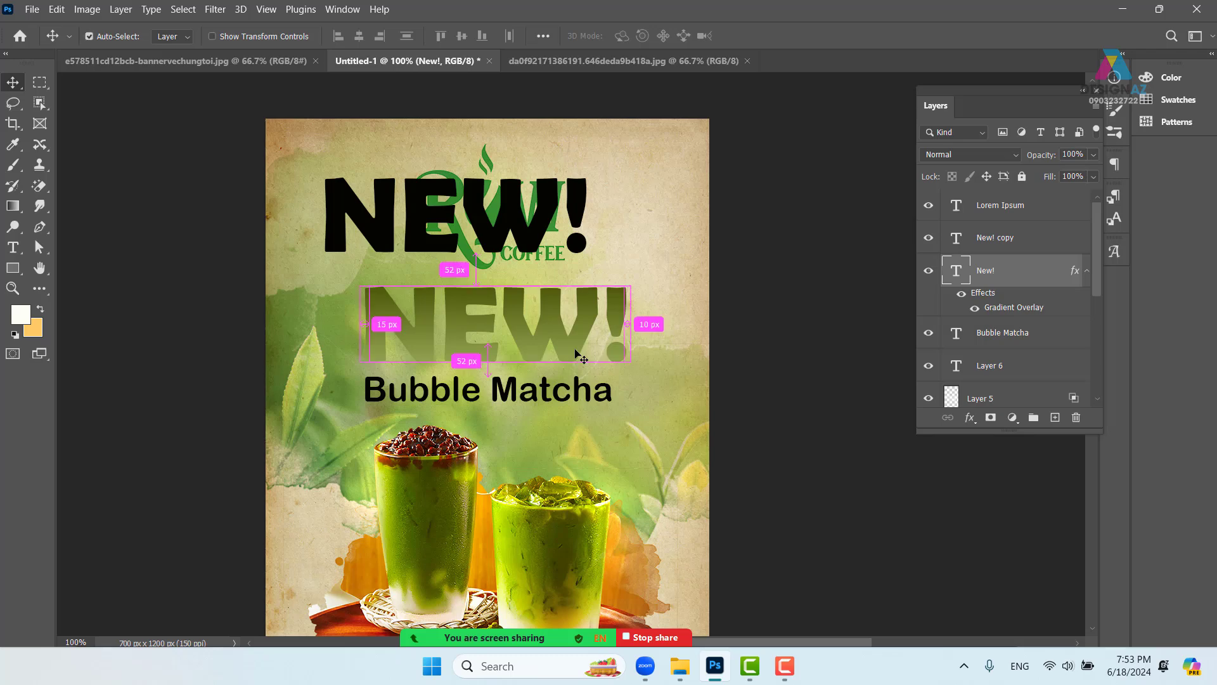
key("ctrl+t")
scroll(582, 357, "up", 1)
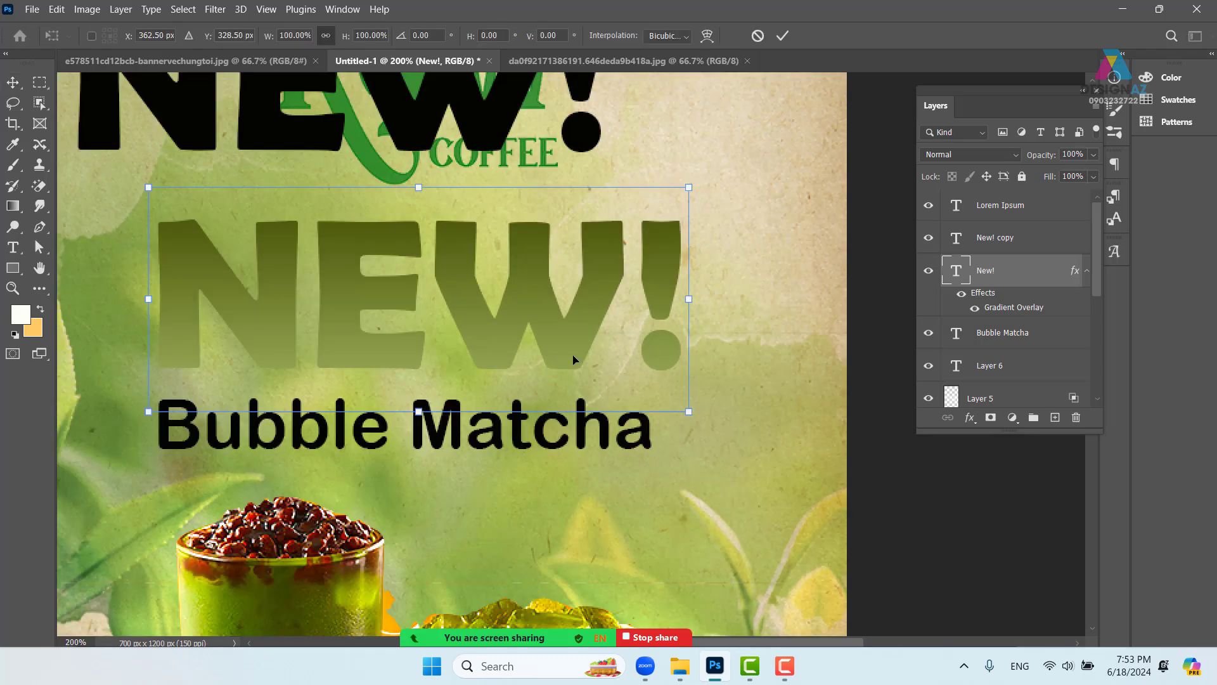
scroll(573, 353, "up", 1)
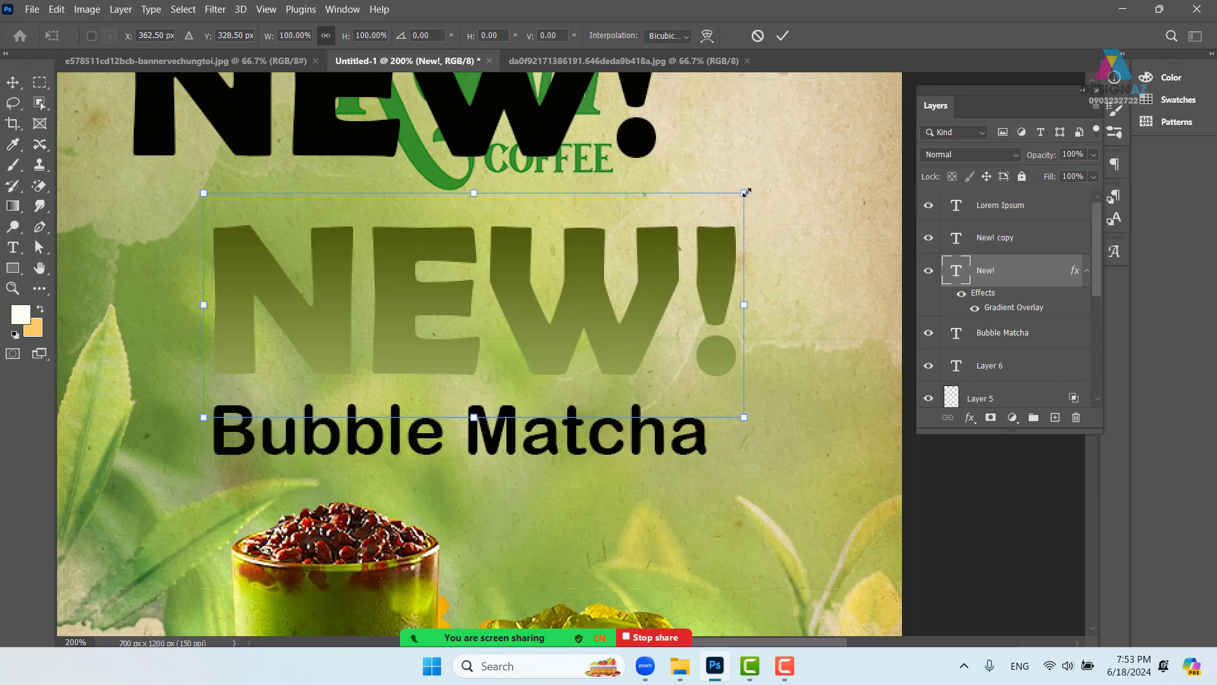
left_click_drag(744, 192, 742, 194)
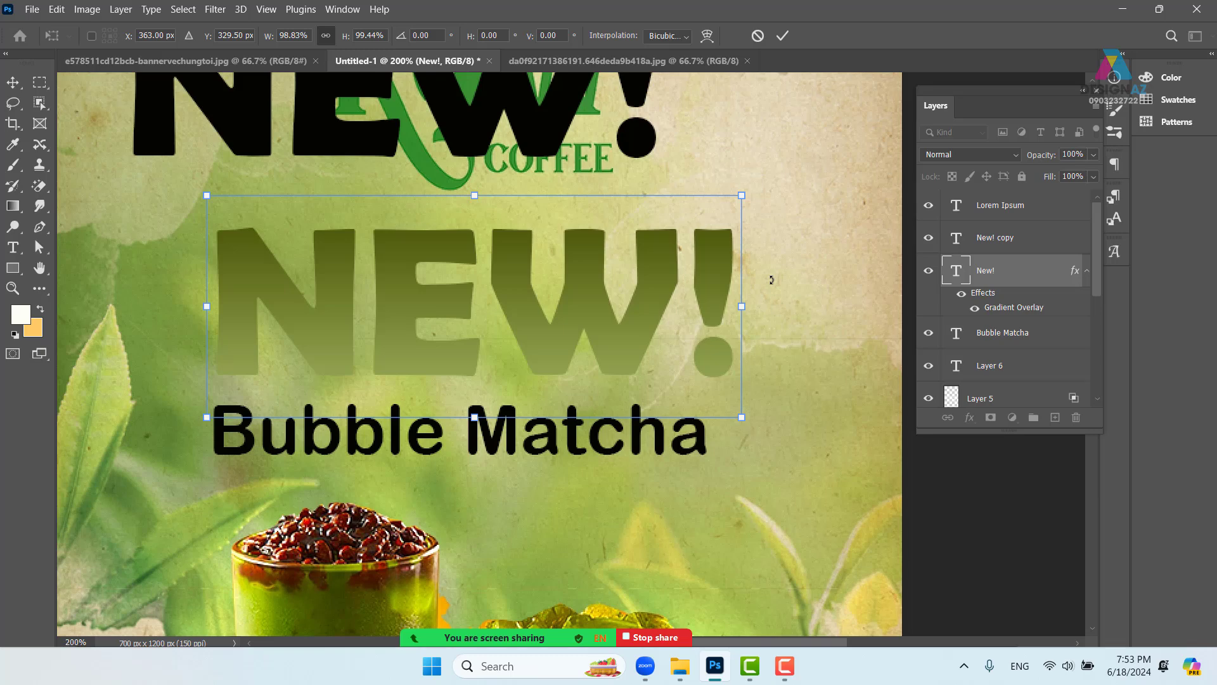
key("Down")
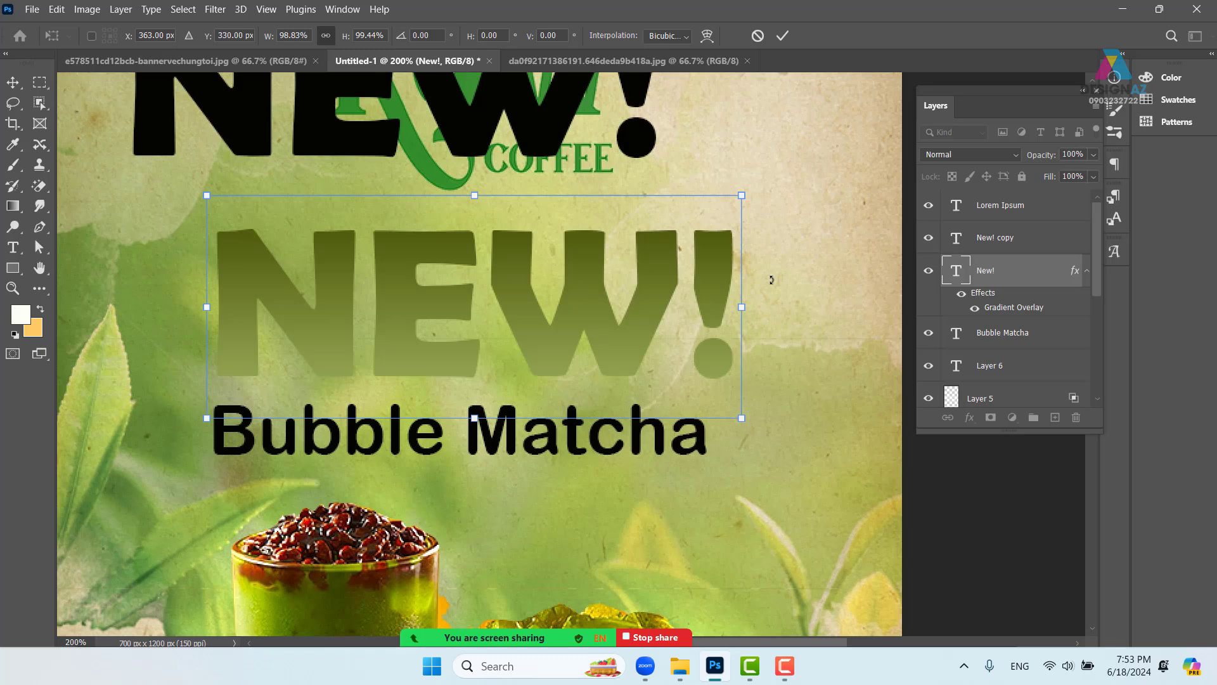
key("Return")
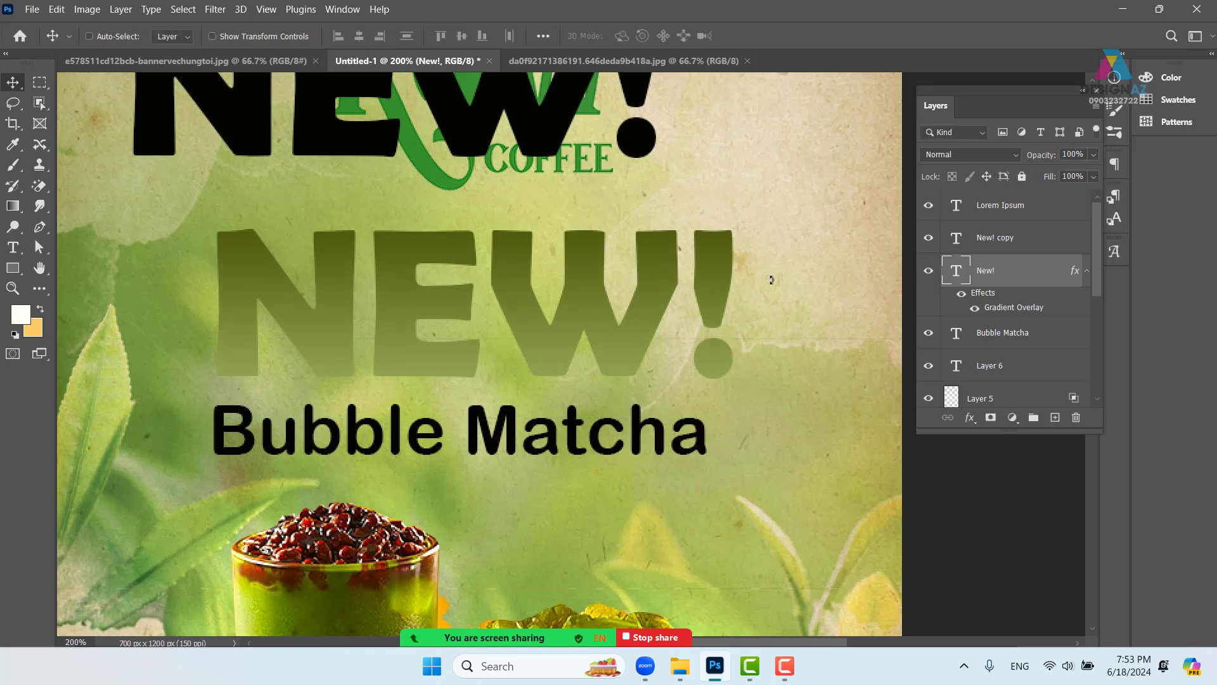
- Repeat the transform with Ctrl+Alt+Shift+T to stack copies up to New! copy 23
key("ctrl+alt")
key("ctrl+alt+shift+t")
key("ctrl+alt+shift+t")
key("ctrl+alt+shift+t")
key("ctrl+alt+shift+t")
key("ctrl+alt+shift+t")
key("ctrl+alt+shift+t")
key("ctrl+alt+shift+t")
key("ctrl+alt+shift+t")
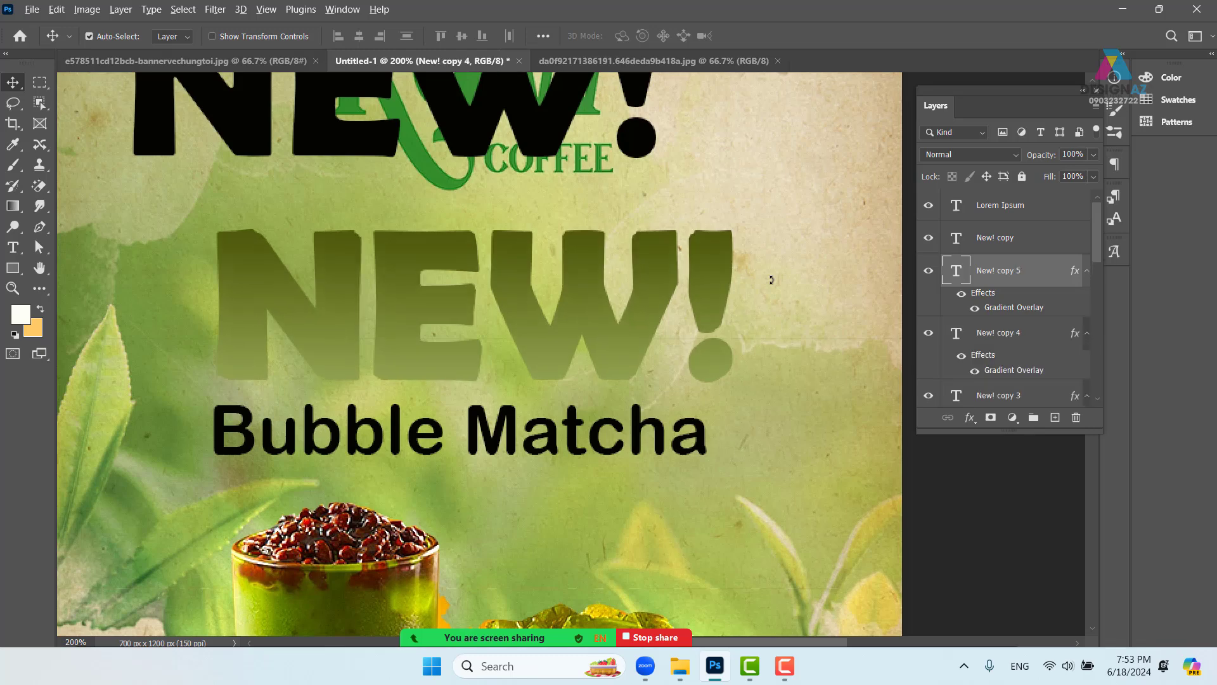
key("ctrl+alt+shift+t")
key("ctrl+alt+shift+t")
key("ctrl+alt+shift+t")
key("ctrl+alt+shift+t")
key("ctrl+alt+shift+t")
key("ctrl+alt+shift+t")
key("ctrl+alt+shift+t")
key("ctrl+alt+shift+t")
key("ctrl+alt+shift+t")
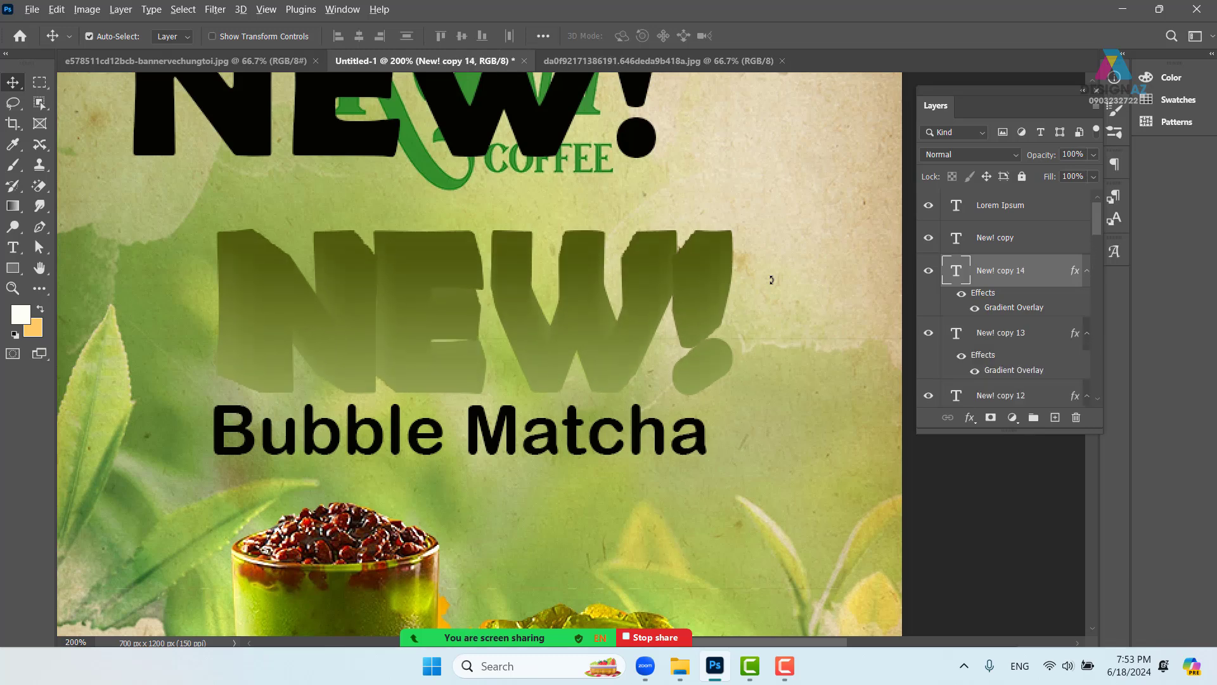
key("ctrl+alt+shift+t")
key("ctrl+alt+shift+t")
key("ctrl+alt+shift+t")
key("ctrl+alt+shift+t")
key("ctrl+alt+shift+t")
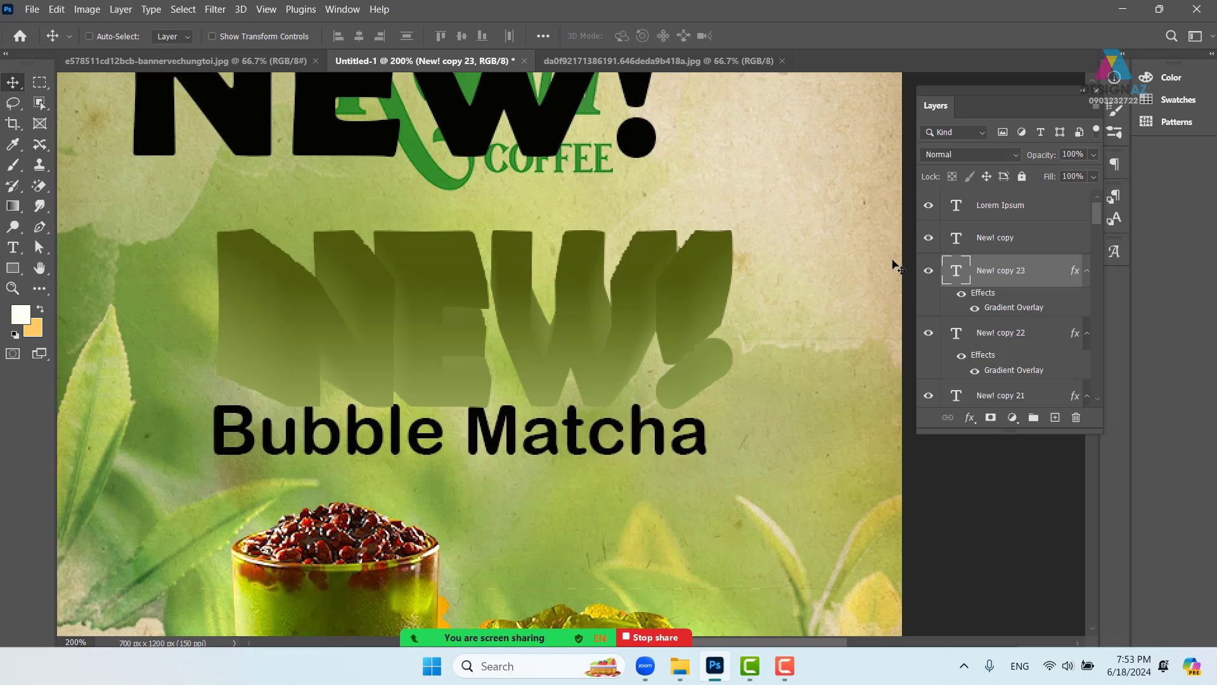
scroll(1102, 219, "down", 5)
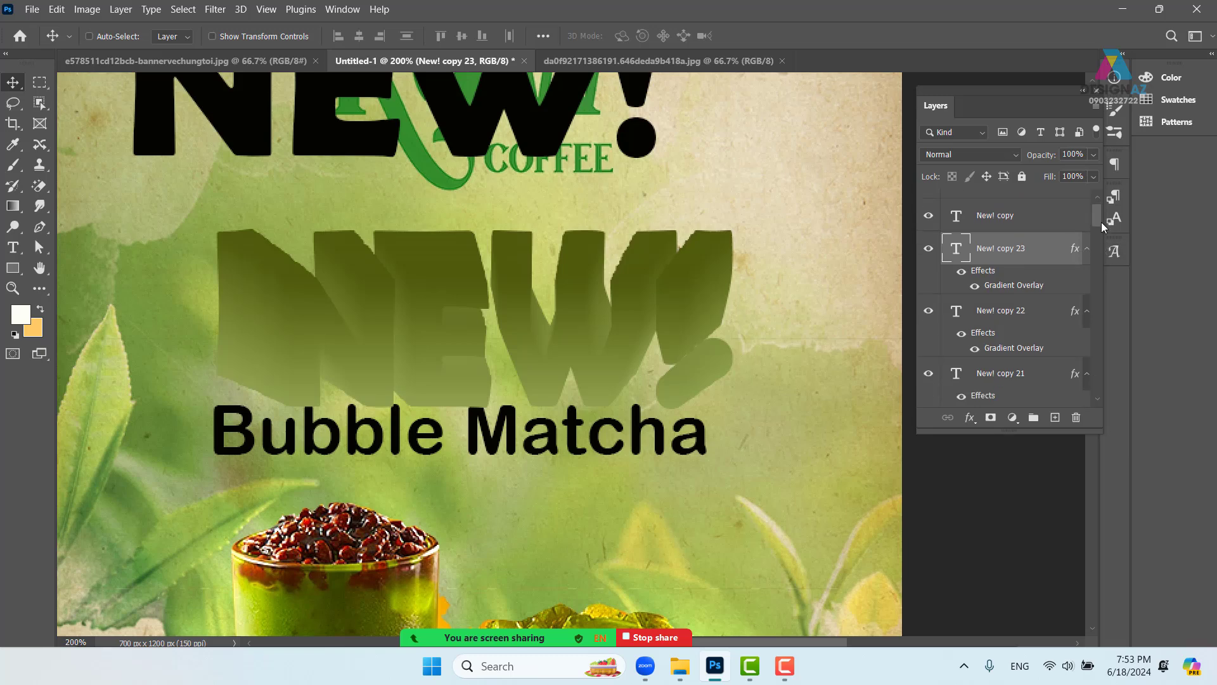
left_click_drag(1104, 241, 1118, 300)
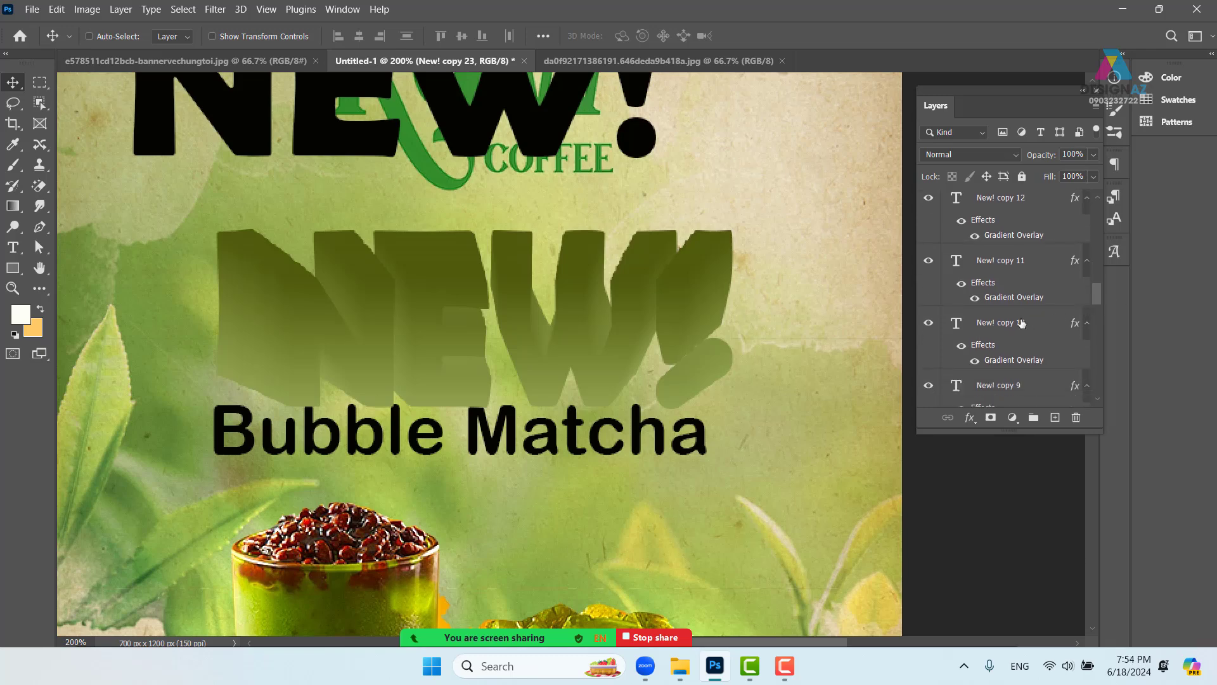
- Select New! copy 9, 8 and 7 in the Layers panel, undoing an accidental move
left_click(936, 346, "shift")
key("ctrl+minus")
key("ctrl+minus")
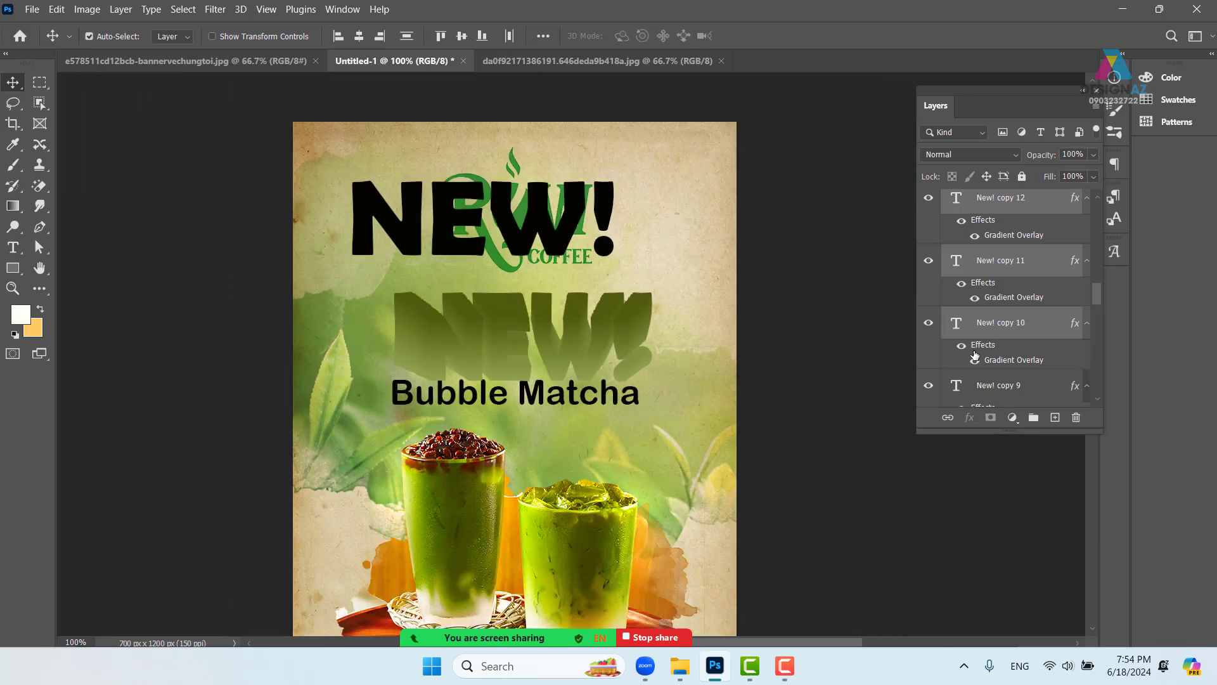
left_click_drag(577, 336, 634, 323)
key("ctrl+z")
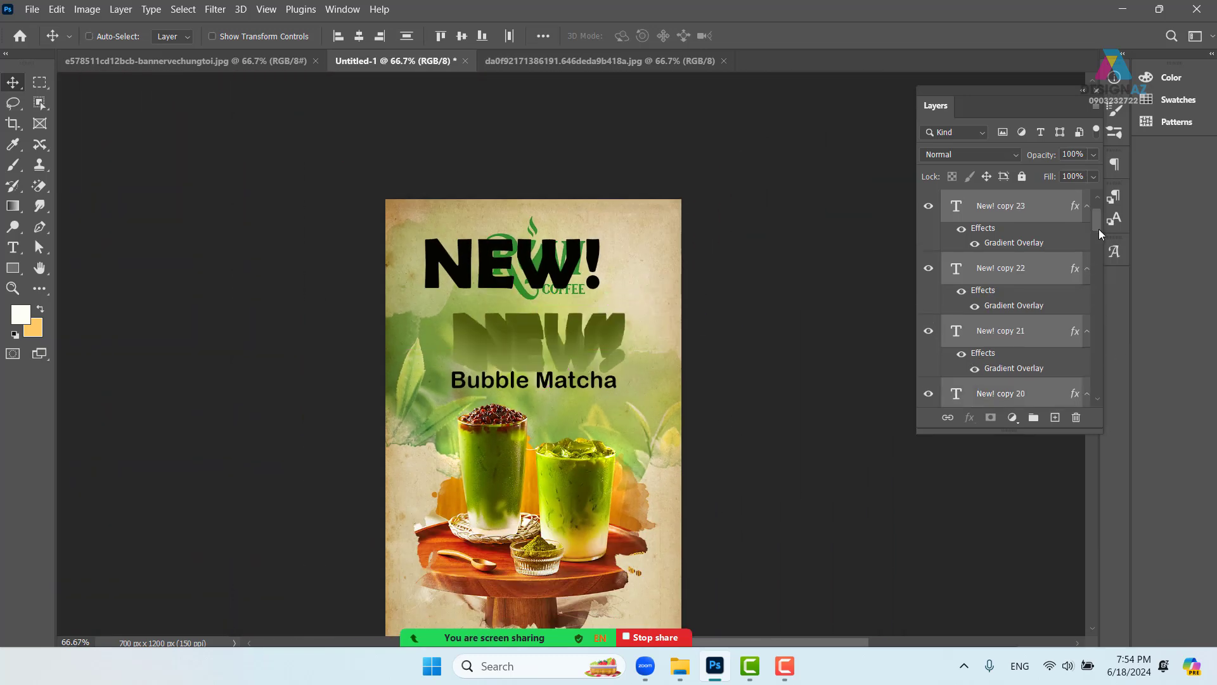
left_click_drag(1097, 224, 1102, 303)
left_click(1040, 336, "shift")
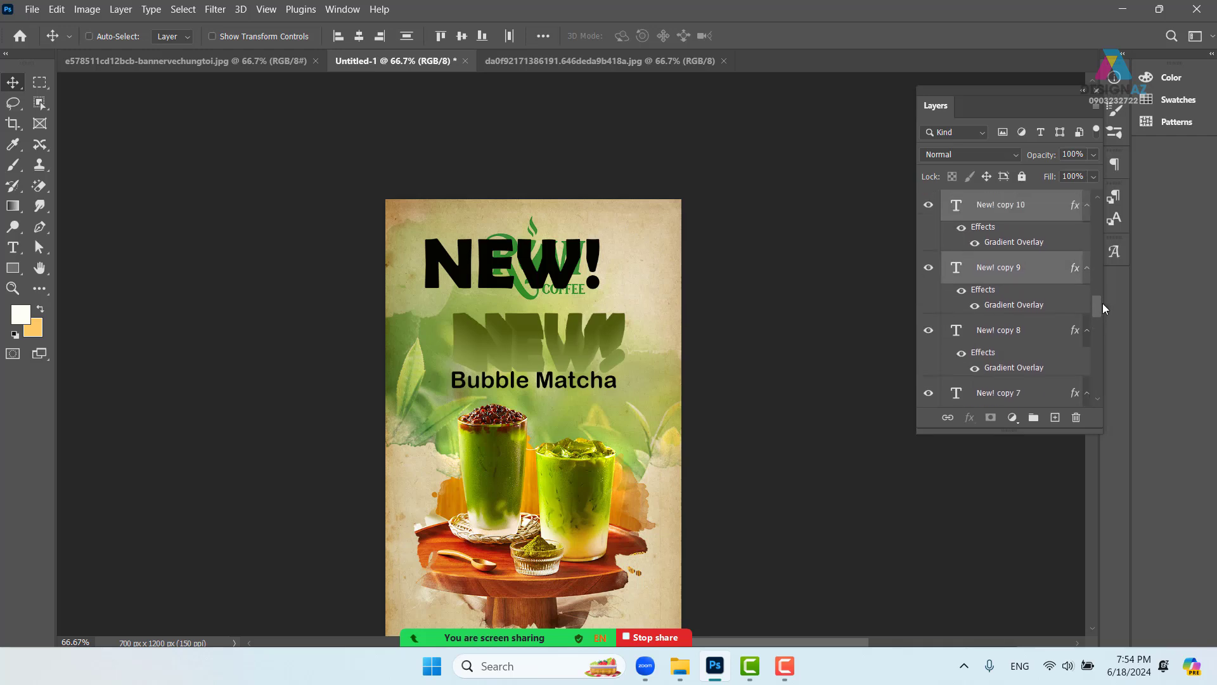
left_click(1029, 331, "shift")
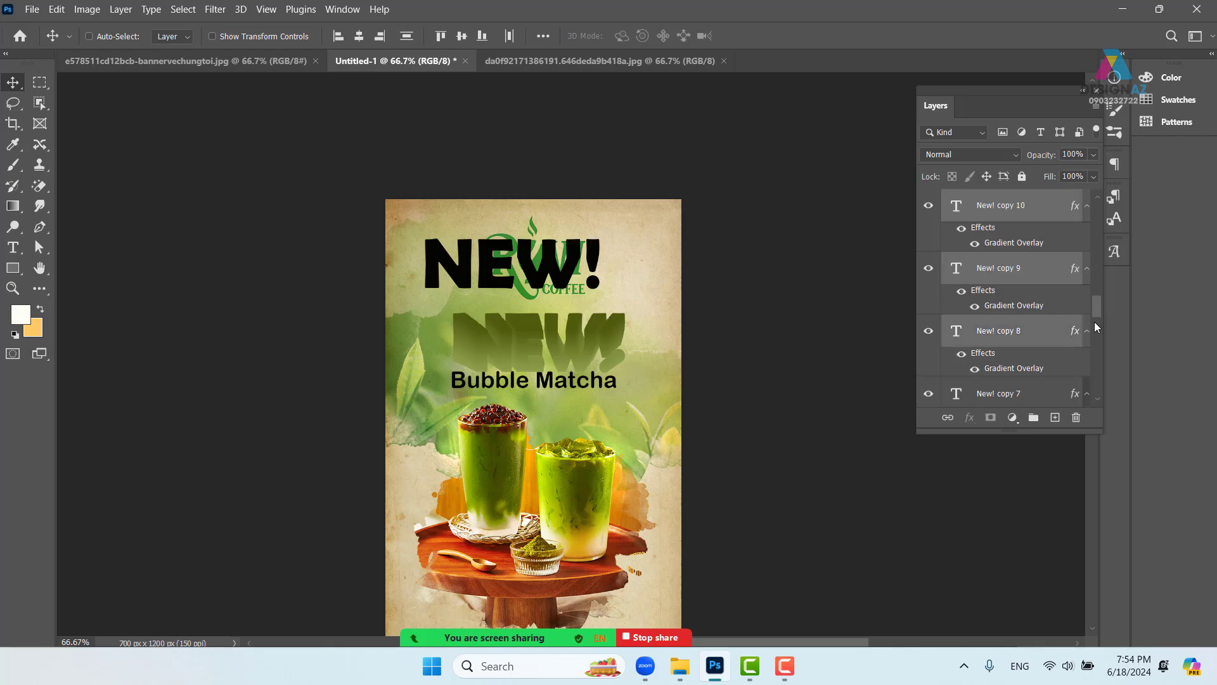
scroll(1099, 315, "down", 3)
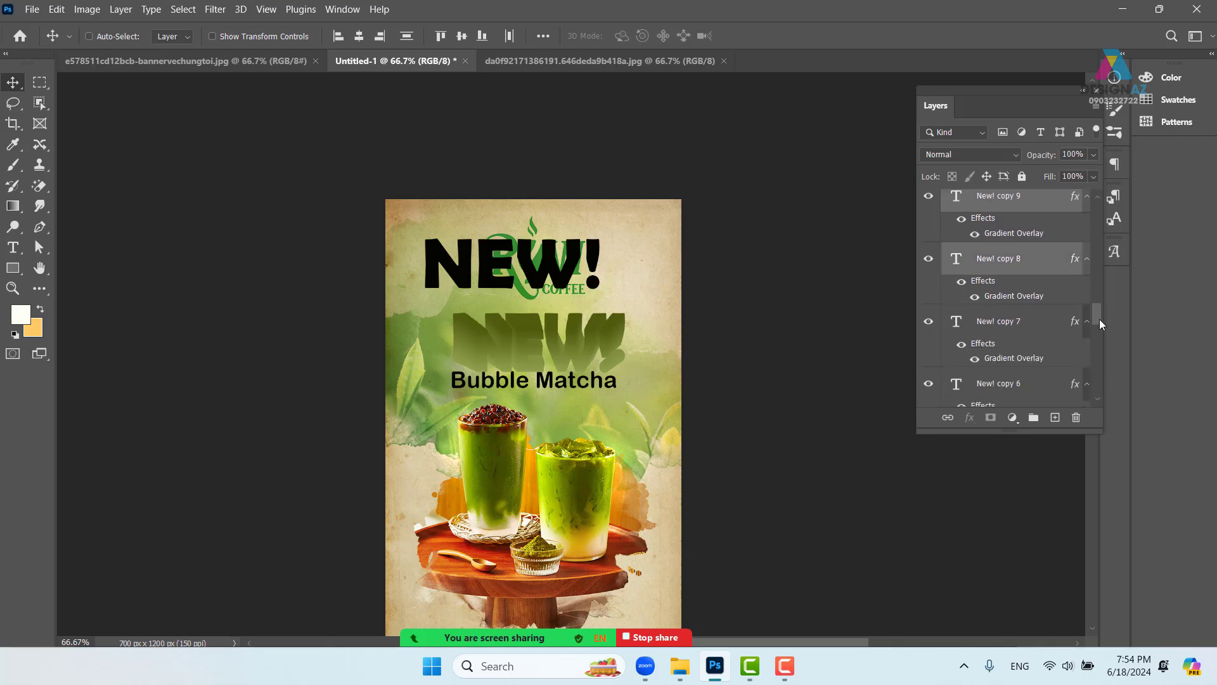
key("ctrl")
left_click(1083, 331, "ctrl")
left_click_drag(1098, 317, 1103, 338)
- Add New! copies 6 through 2 and the original New! layer to the selection
left_click(1072, 287, "ctrl")
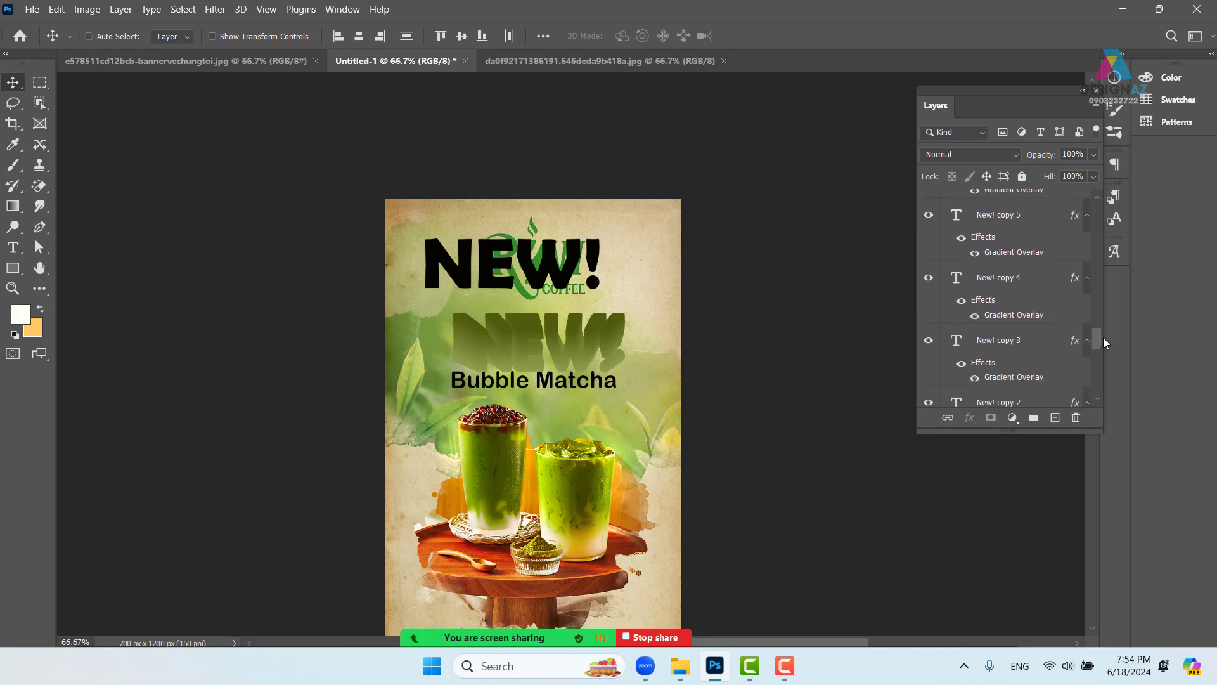
key("ctrl")
left_click(1024, 216, "ctrl")
left_click(1027, 278, "ctrl")
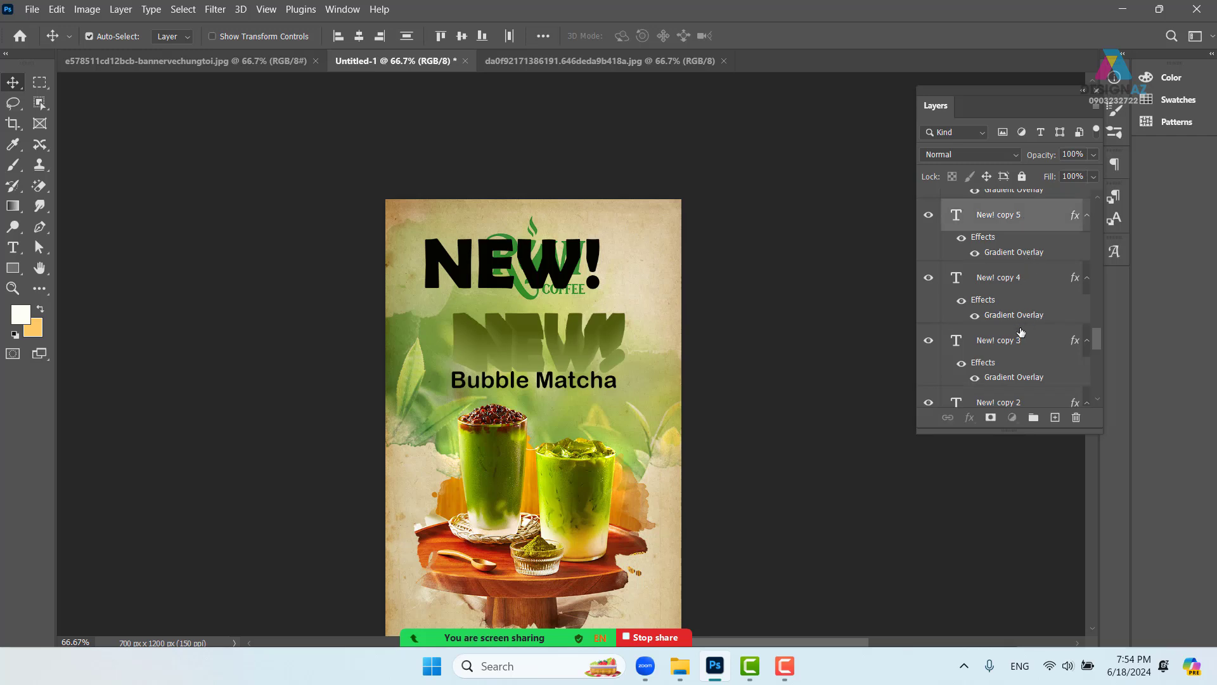
left_click(1017, 342, "ctrl")
scroll(1097, 348, "down", 2)
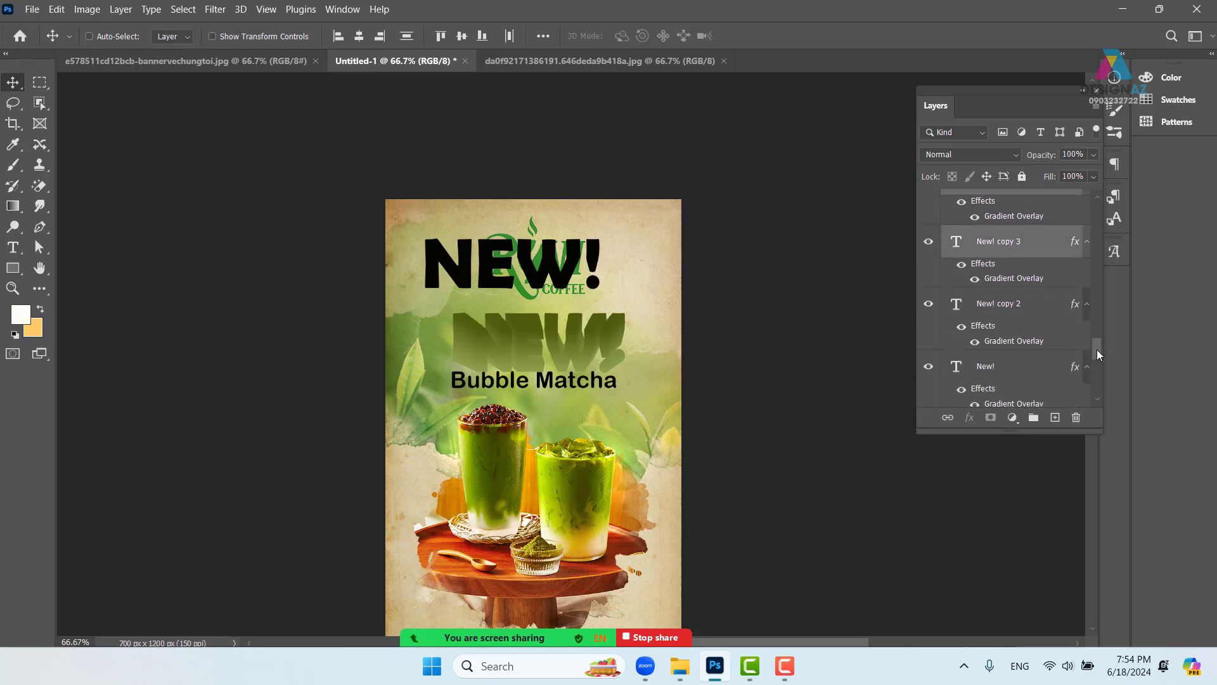
left_click(1026, 305, "ctrl")
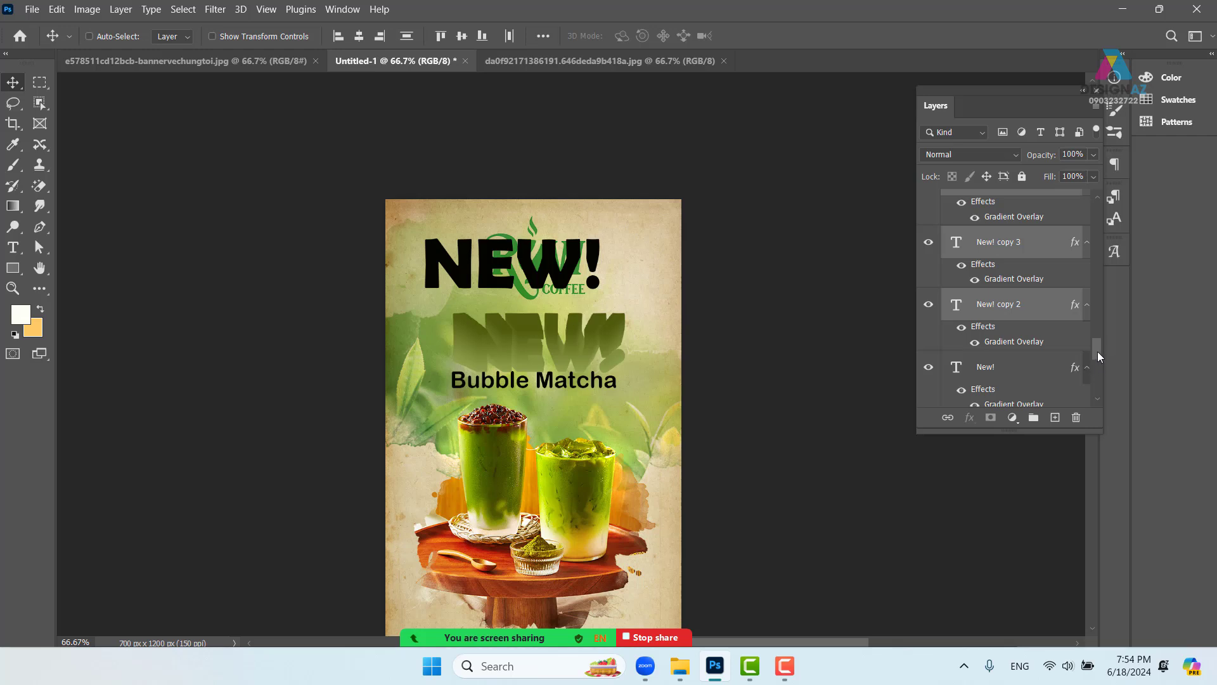
scroll(1098, 351, "down", 1)
left_click_drag(525, 368, 634, 355)
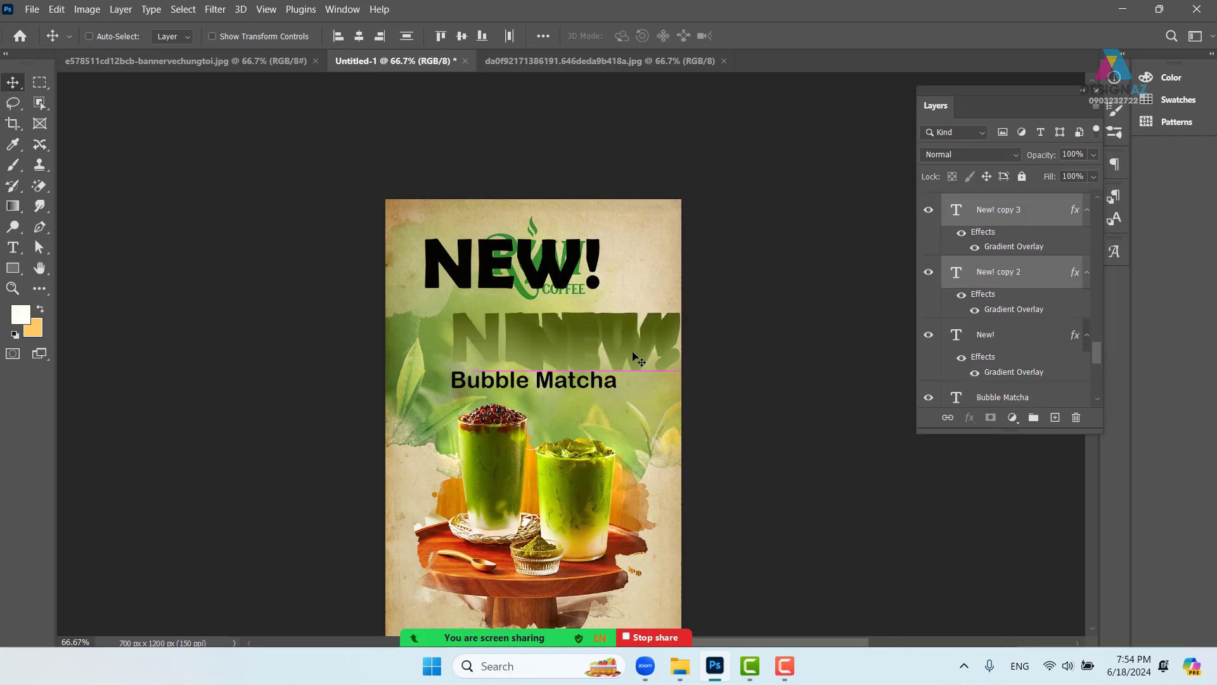
key("ctrl+z")
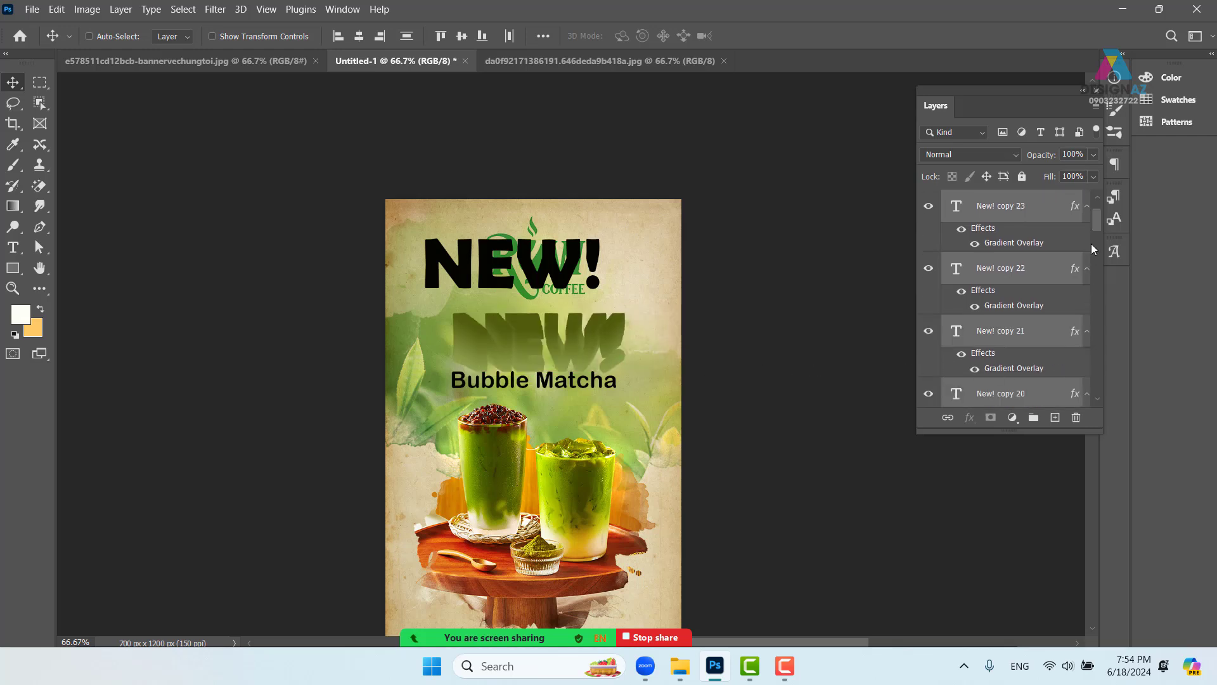
left_click_drag(1092, 249, 1097, 355)
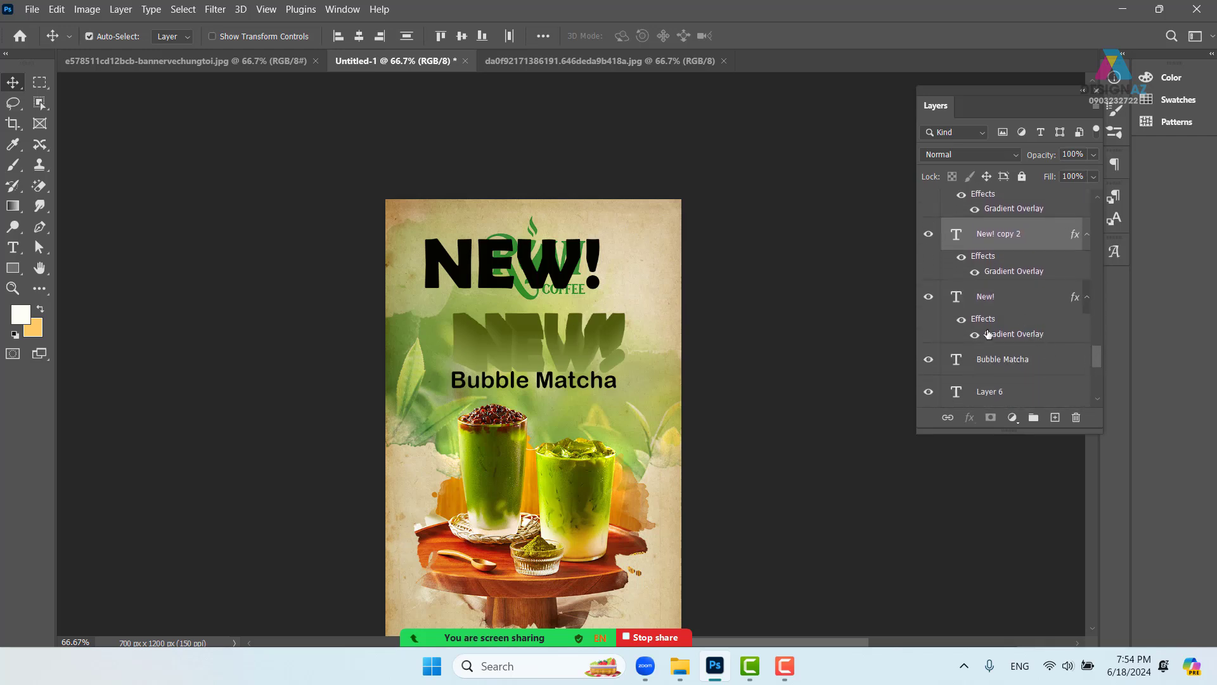
left_click(988, 299, "ctrl")
left_click_drag(573, 364, 610, 350)
key("ctrl+z")
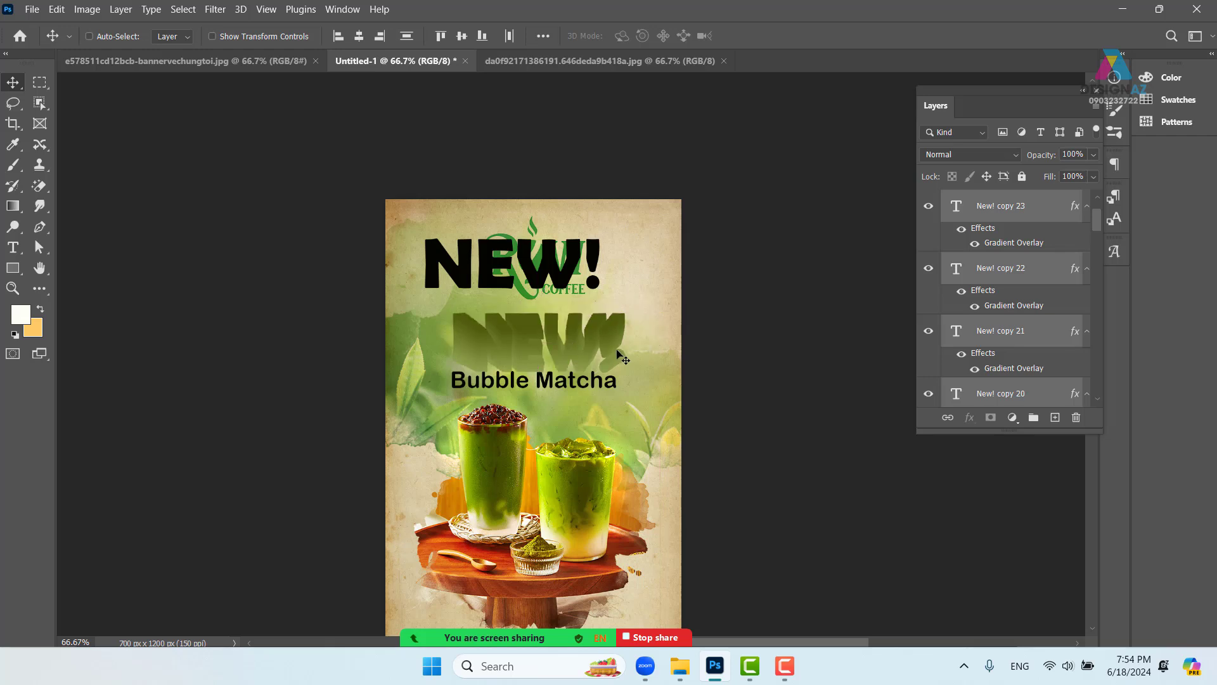
key("ctrl")
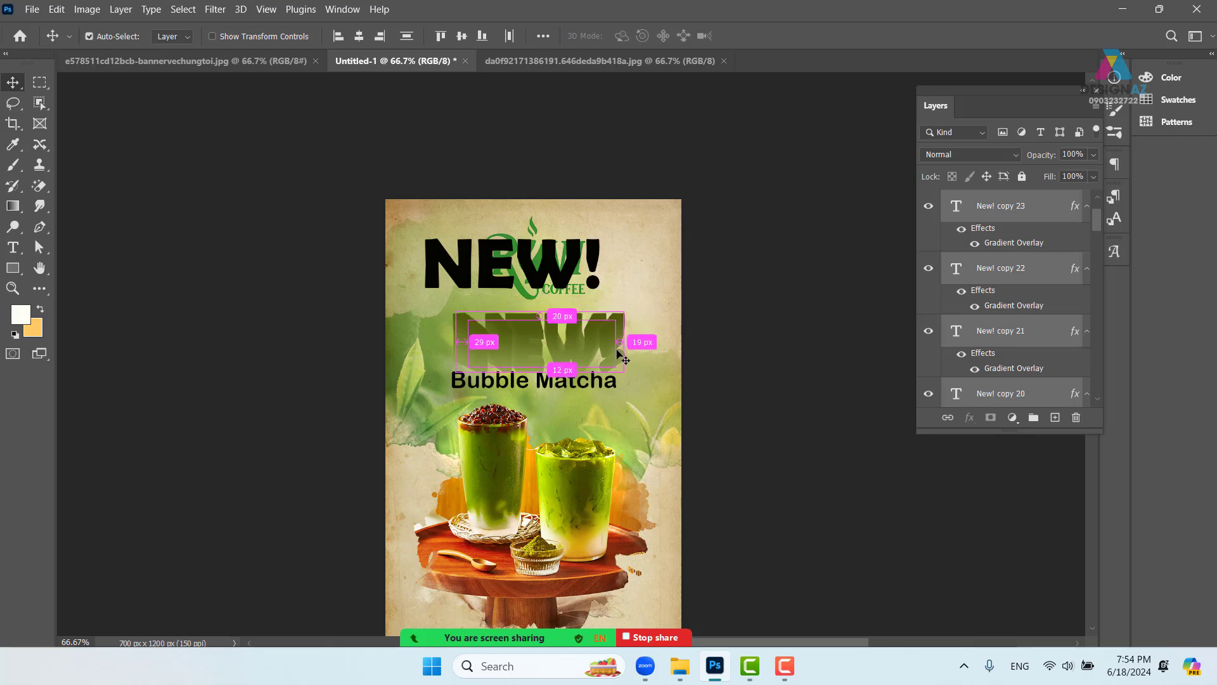
- Group the selected layers as 'gradien chu' and zoom the view to 100%
key("ctrl+g")
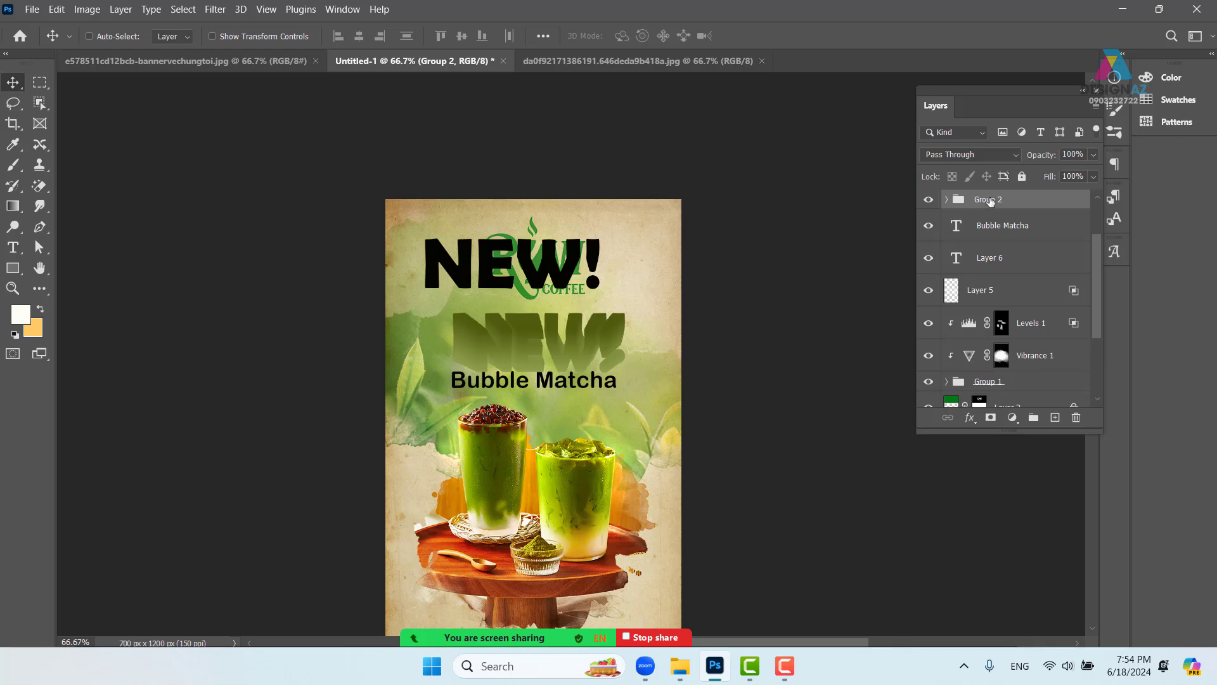
double_click(988, 200)
key("BackSpace")
key("Return")
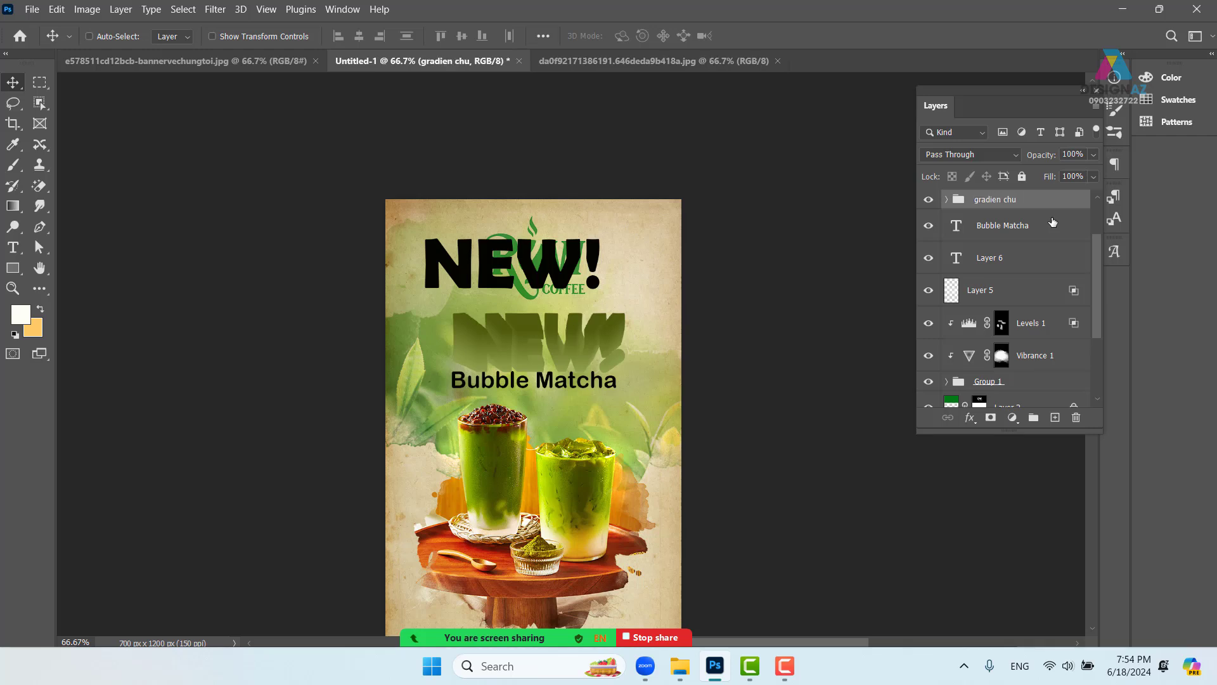
key("ctrl+1")
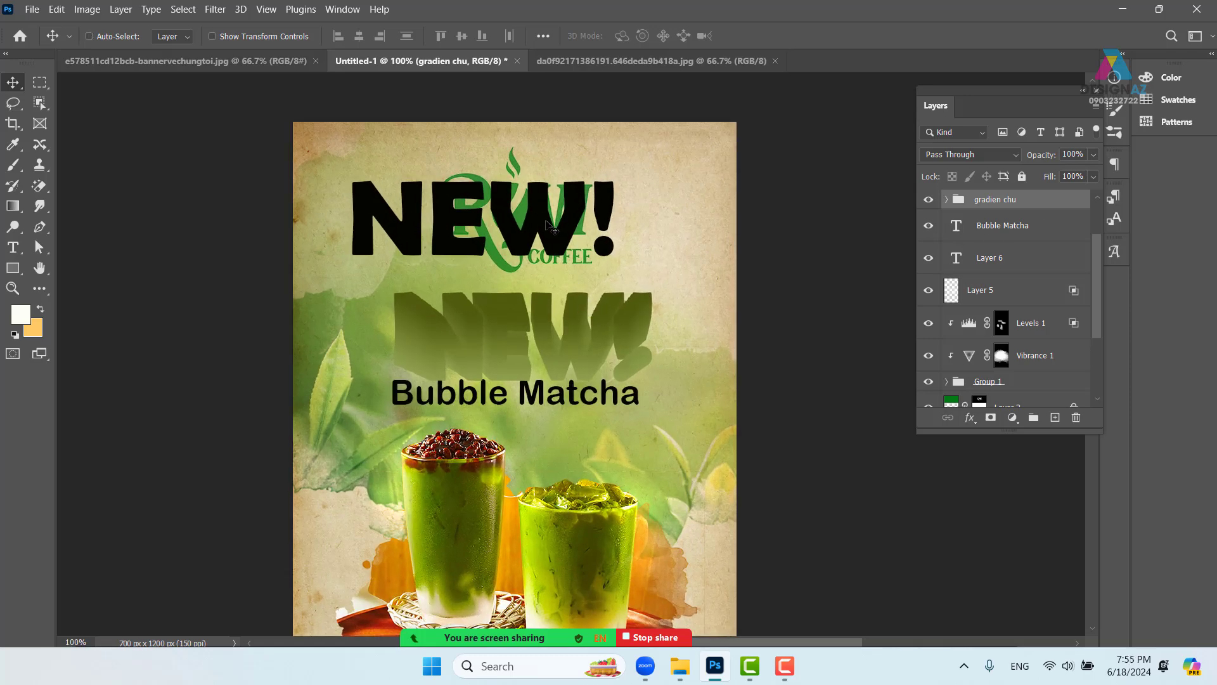
- Move the black New! copy headline down onto the green stacked copies
right_click(549, 228)
left_click(552, 229)
left_click_drag(549, 228, 586, 340)
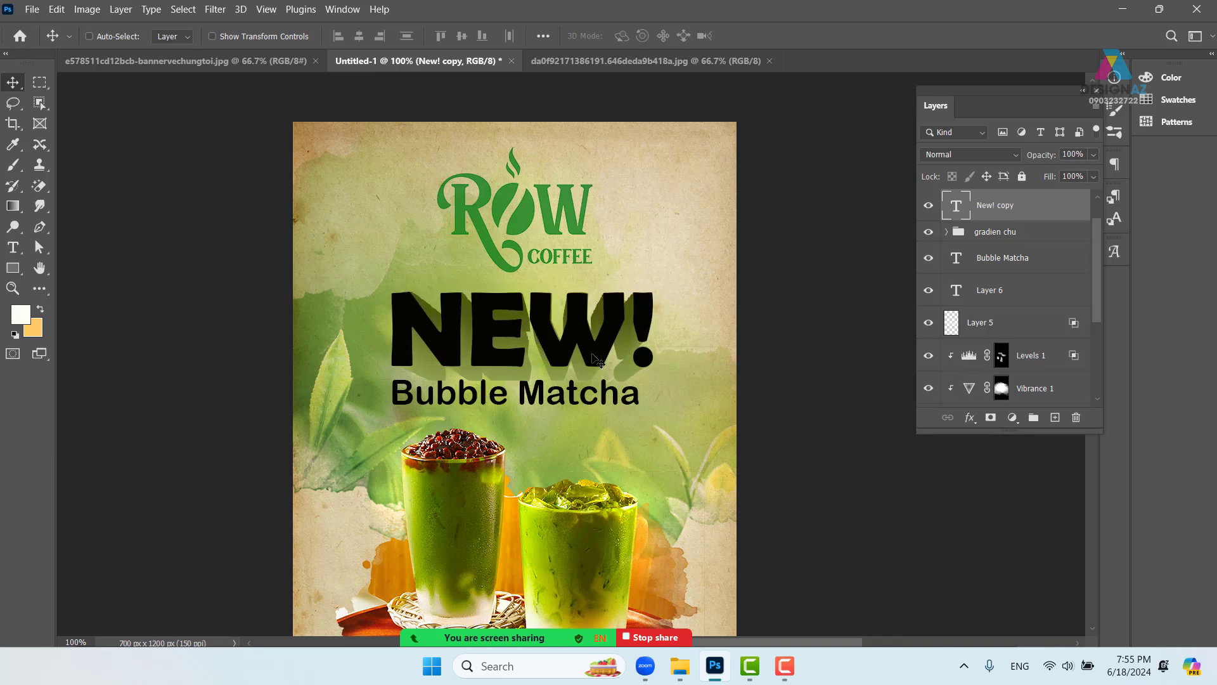
left_click_drag(625, 448, 631, 409)
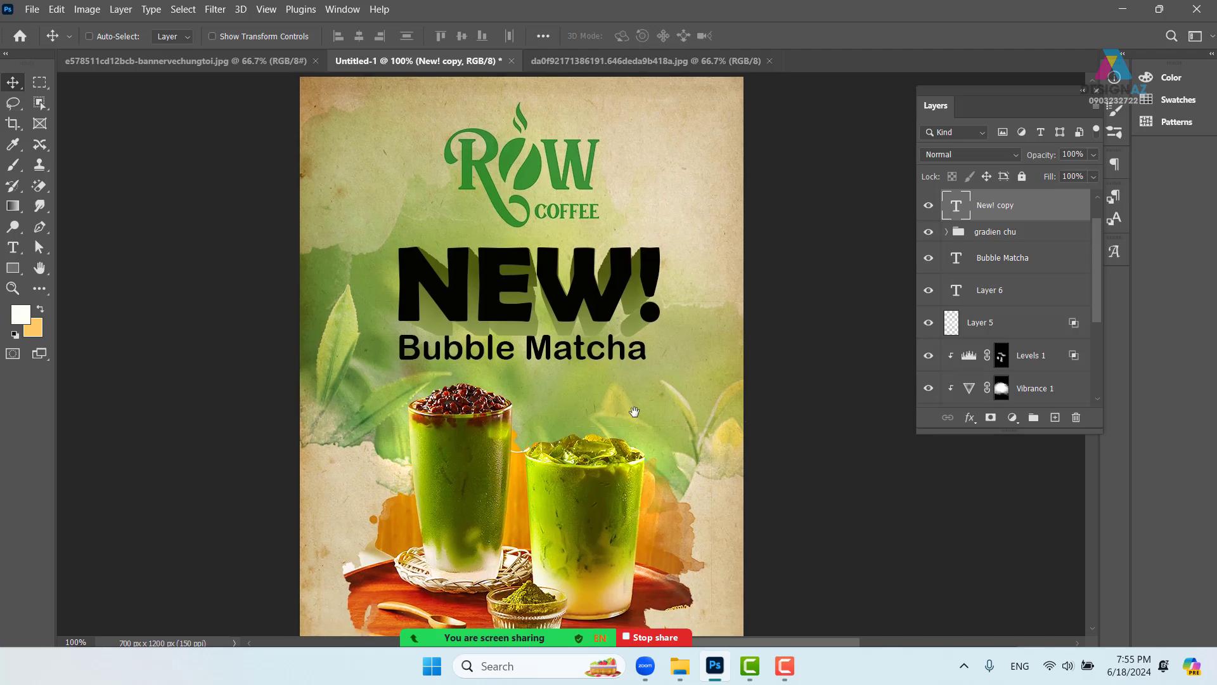
- Reposition Bubble Matcha just below NEW! and zoom to 200% on the headline
right_click(578, 356)
left_click(596, 364)
mouse_move(577, 372)
left_mouse_down()
mouse_move(583, 383)
mouse_move(588, 372)
left_mouse_up()
key("ctrl+plus")
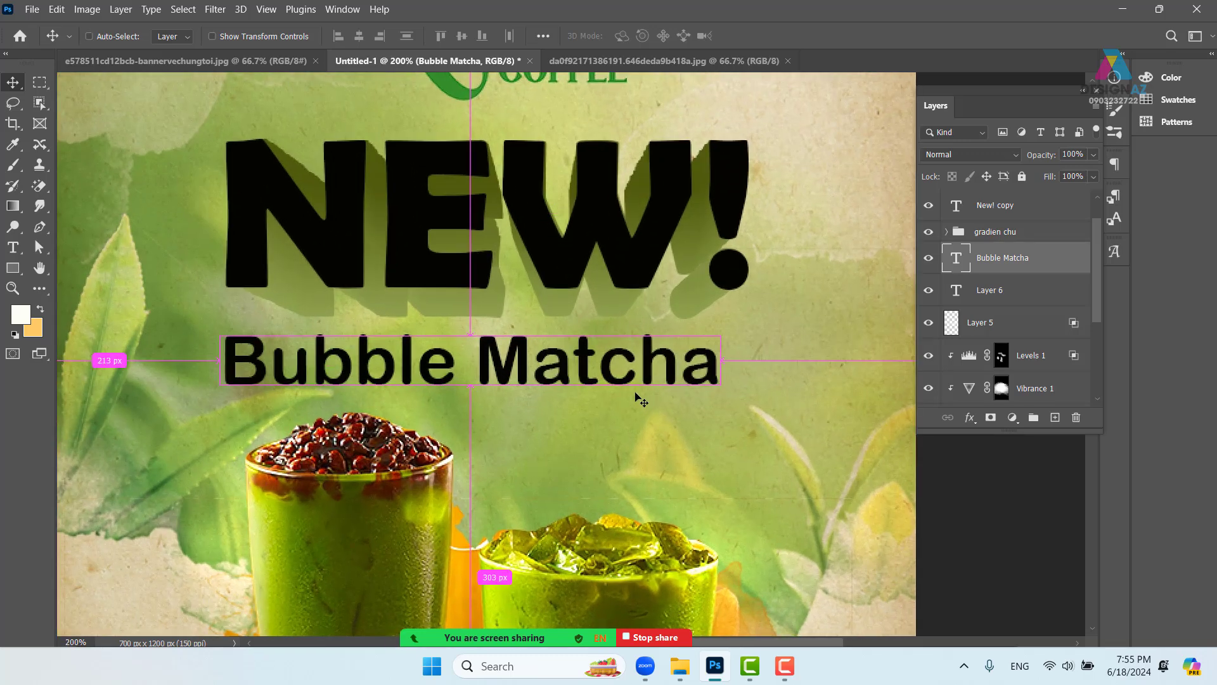
scroll(635, 400, "up", 1)
- Select the black New! copy layer and bring up its layer options
right_click(634, 287)
left_click(672, 283)
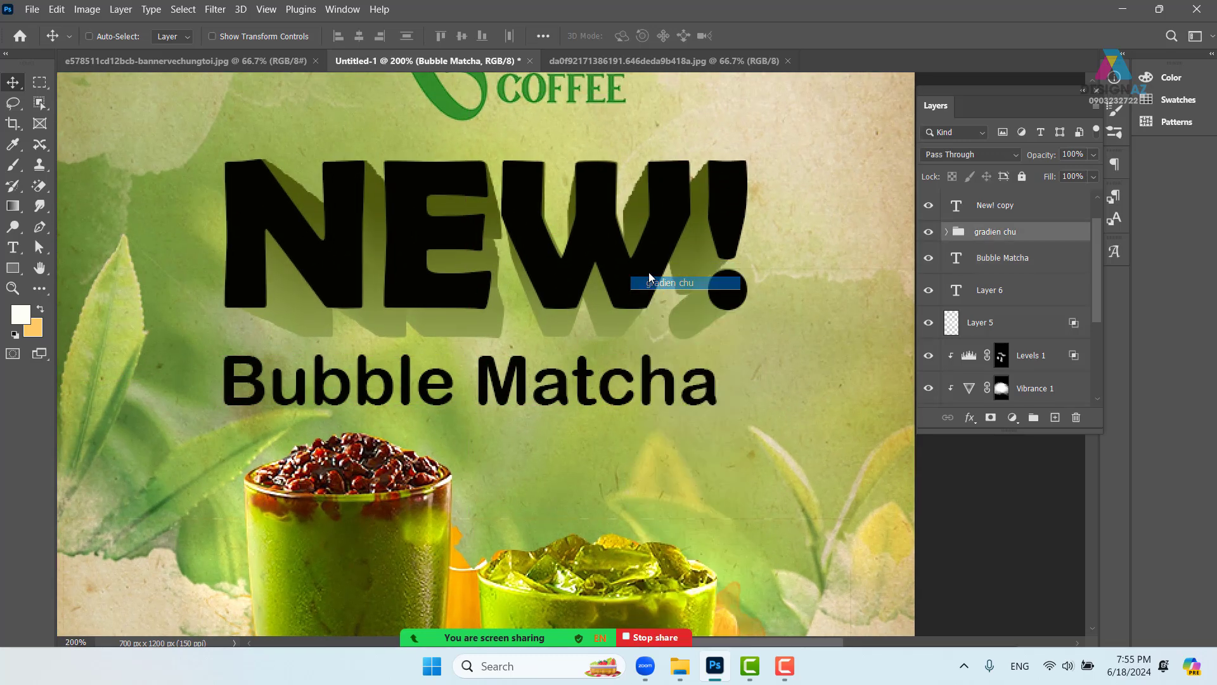
right_click(658, 286)
left_click(669, 270)
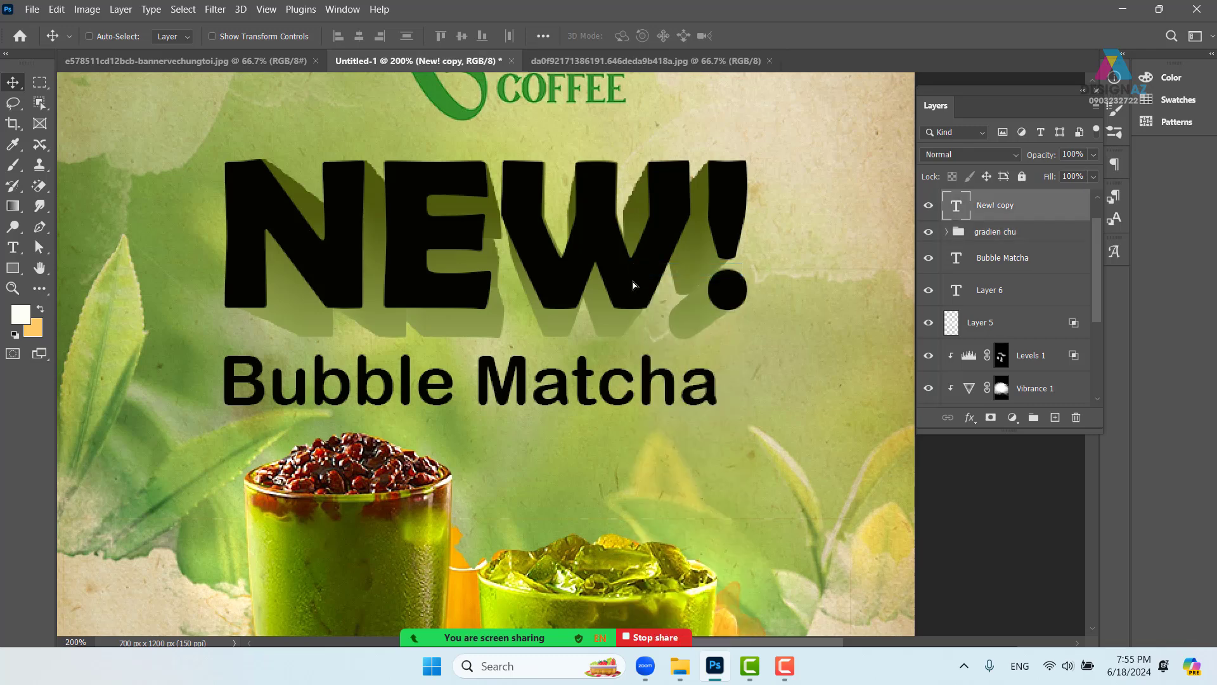
right_click(1062, 212)
- Add a Gradient Overlay to New! copy with a cream right-end stop
left_click(927, 25)
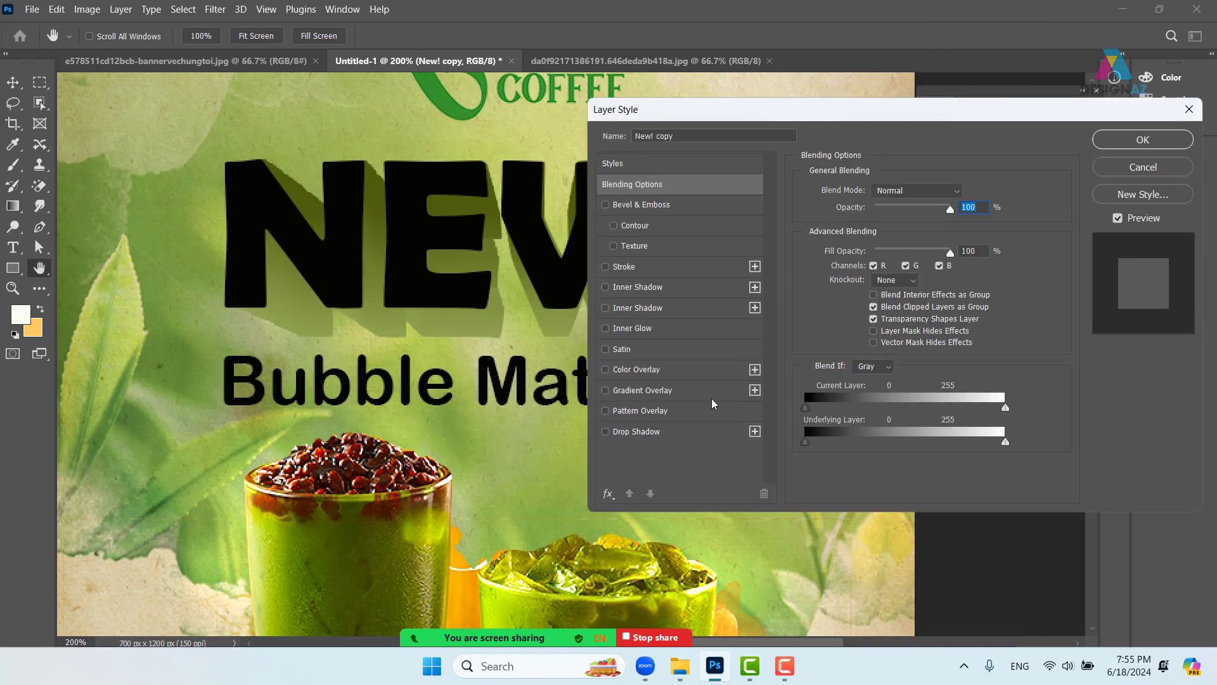
left_click(707, 391)
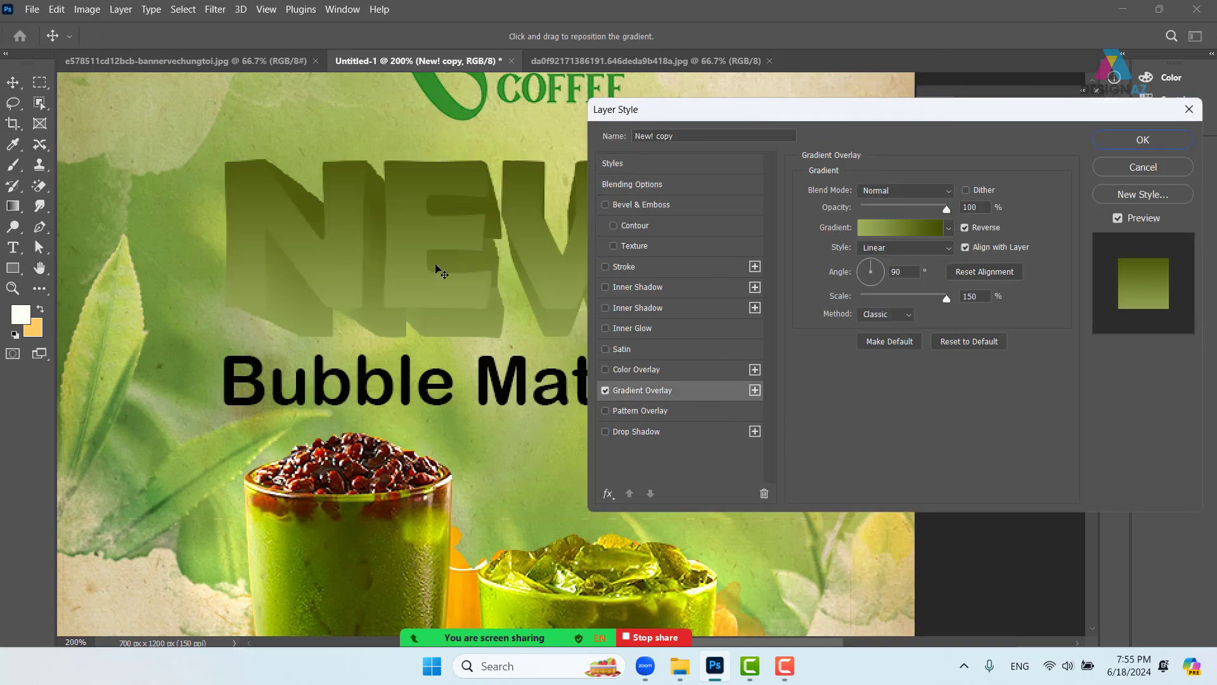
left_click(905, 230)
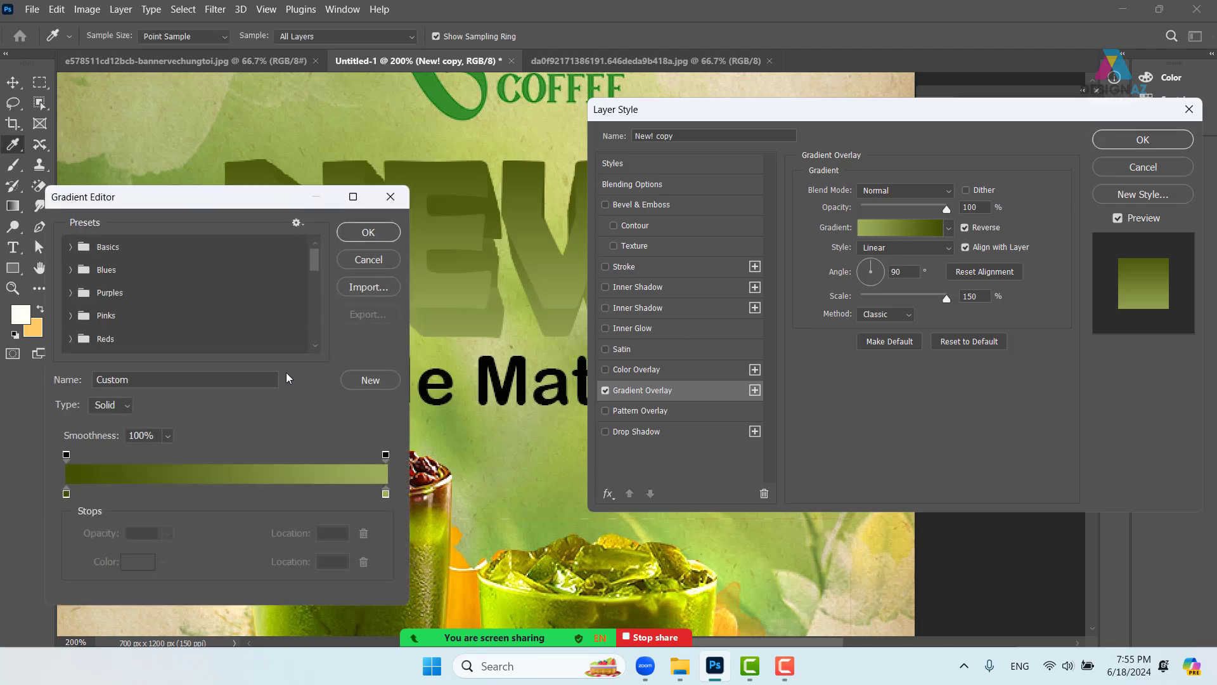
left_click(385, 494)
left_click(713, 78)
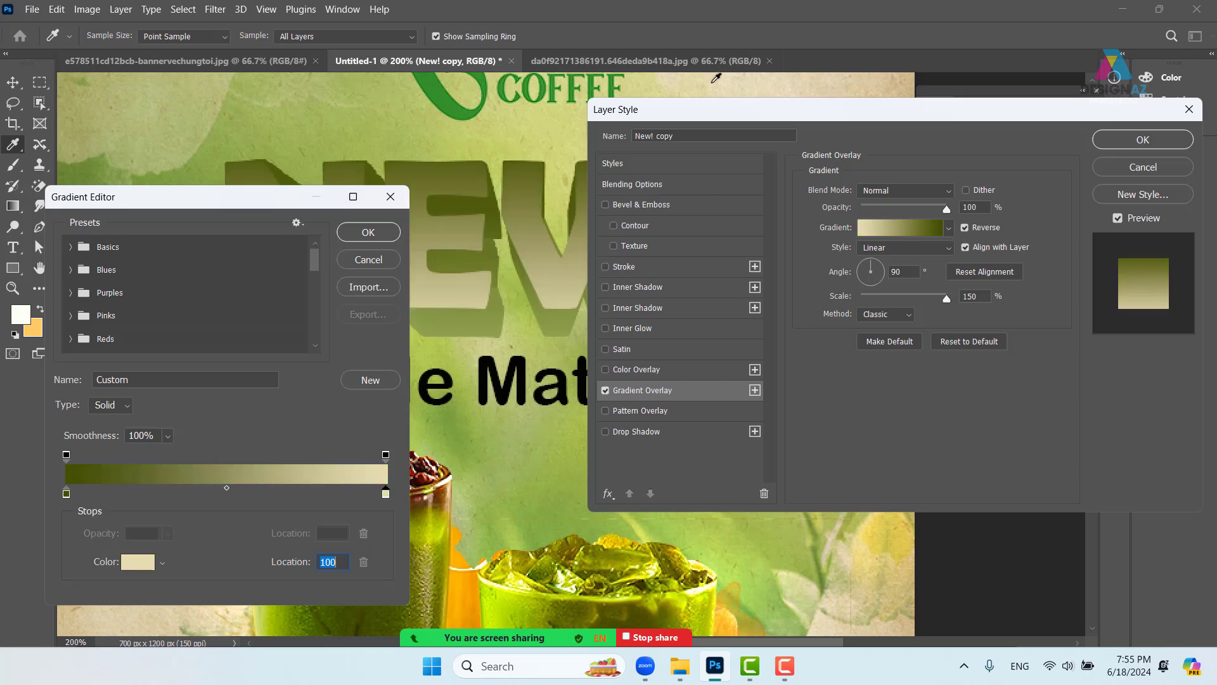
- Make the left stop light yellow, add a deep green middle stop, and accept the gradient
left_click(66, 493)
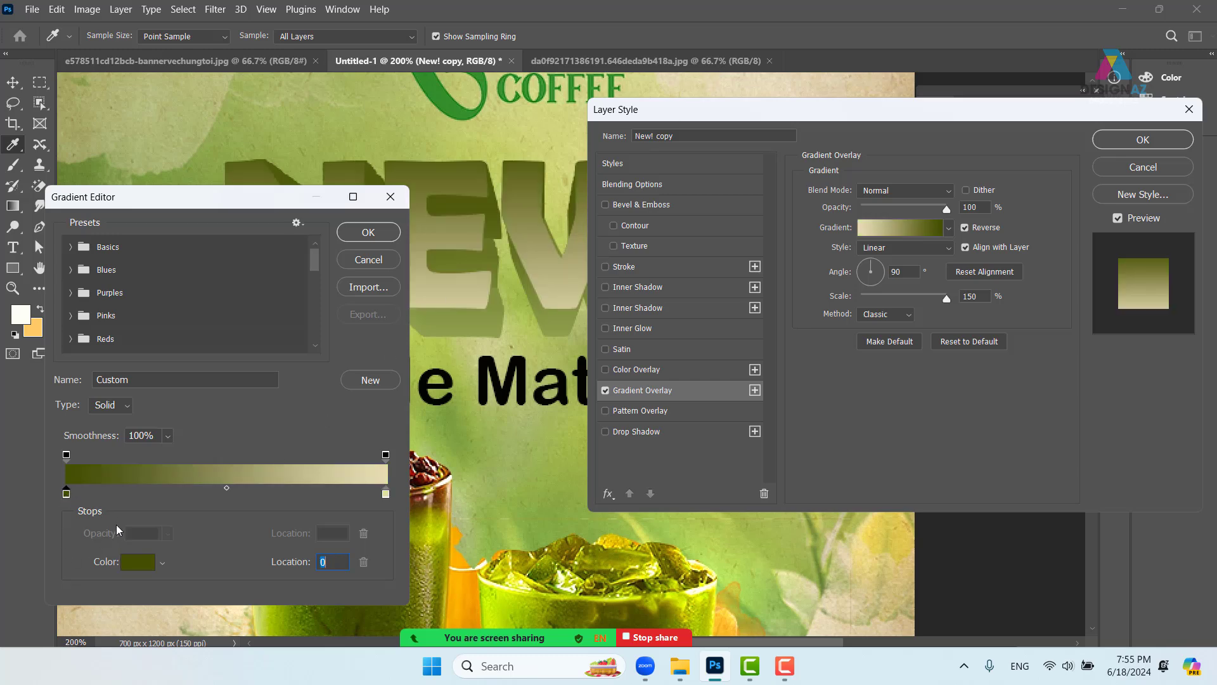
left_click(137, 562)
left_click_drag(299, 320, 298, 311)
left_click(589, 306)
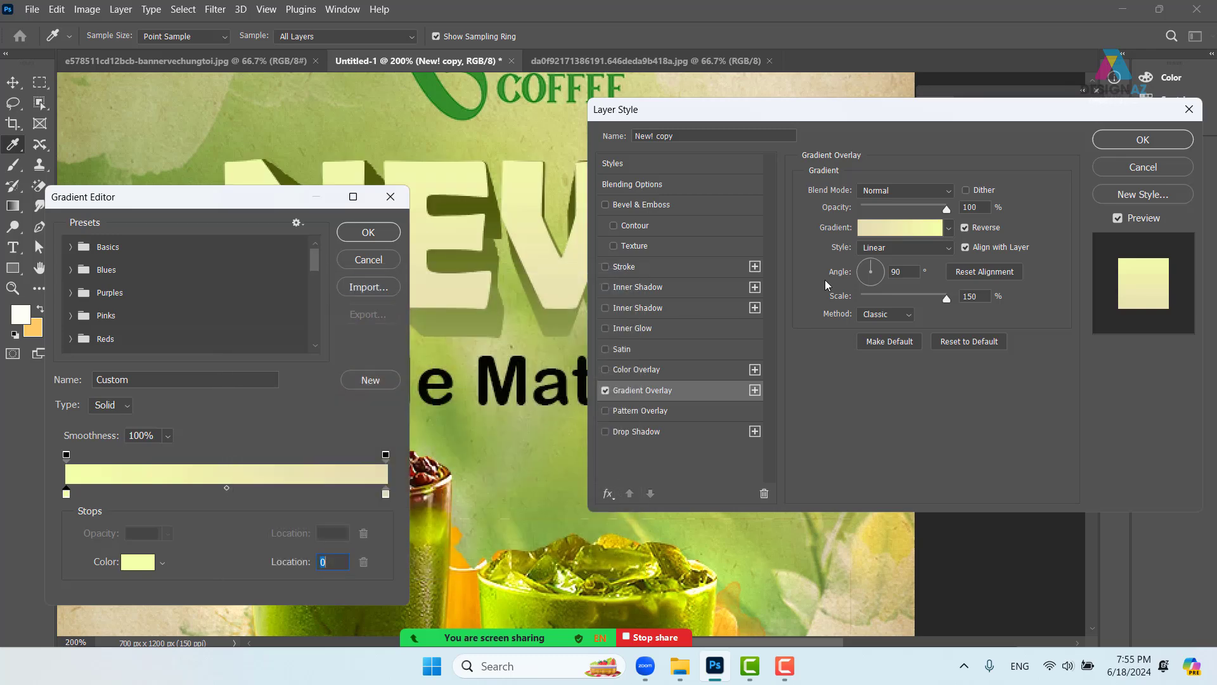
left_click(214, 493)
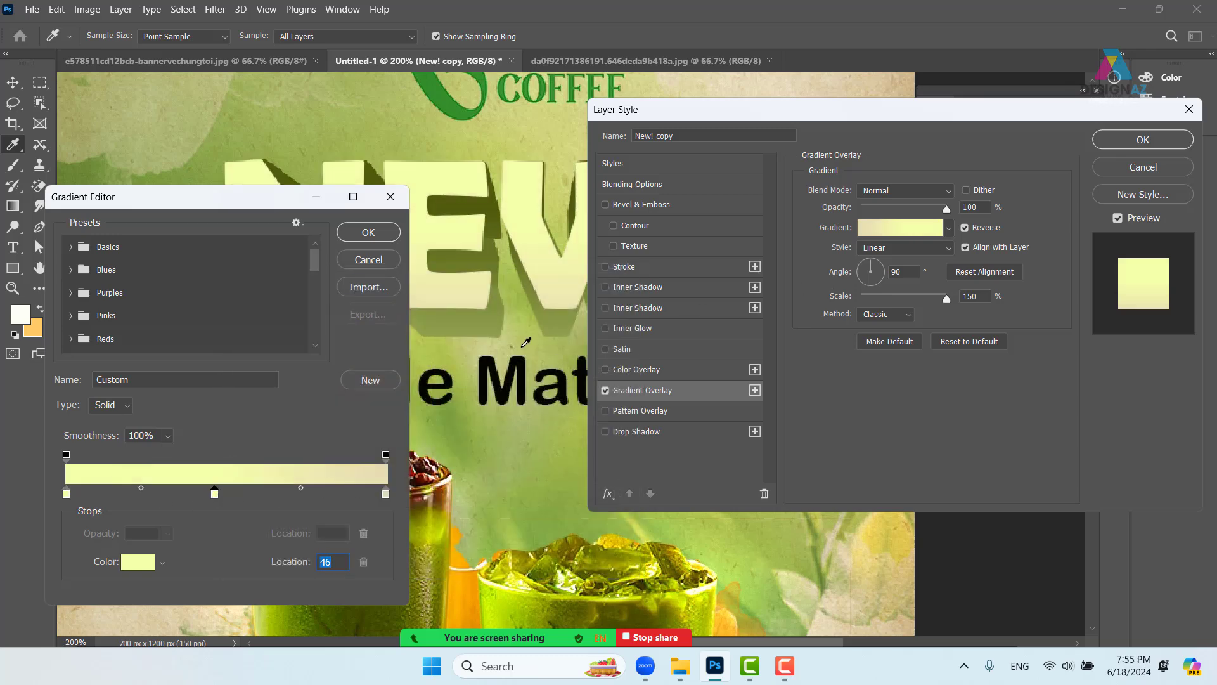
left_click(512, 339)
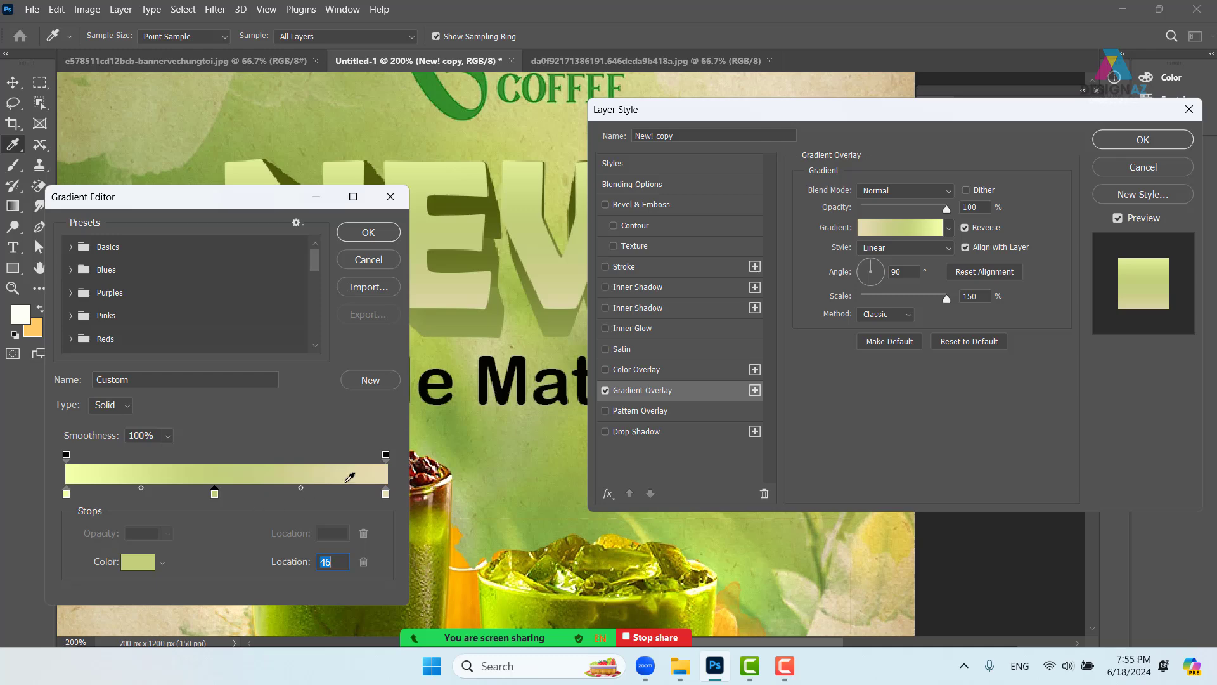
left_click(447, 424)
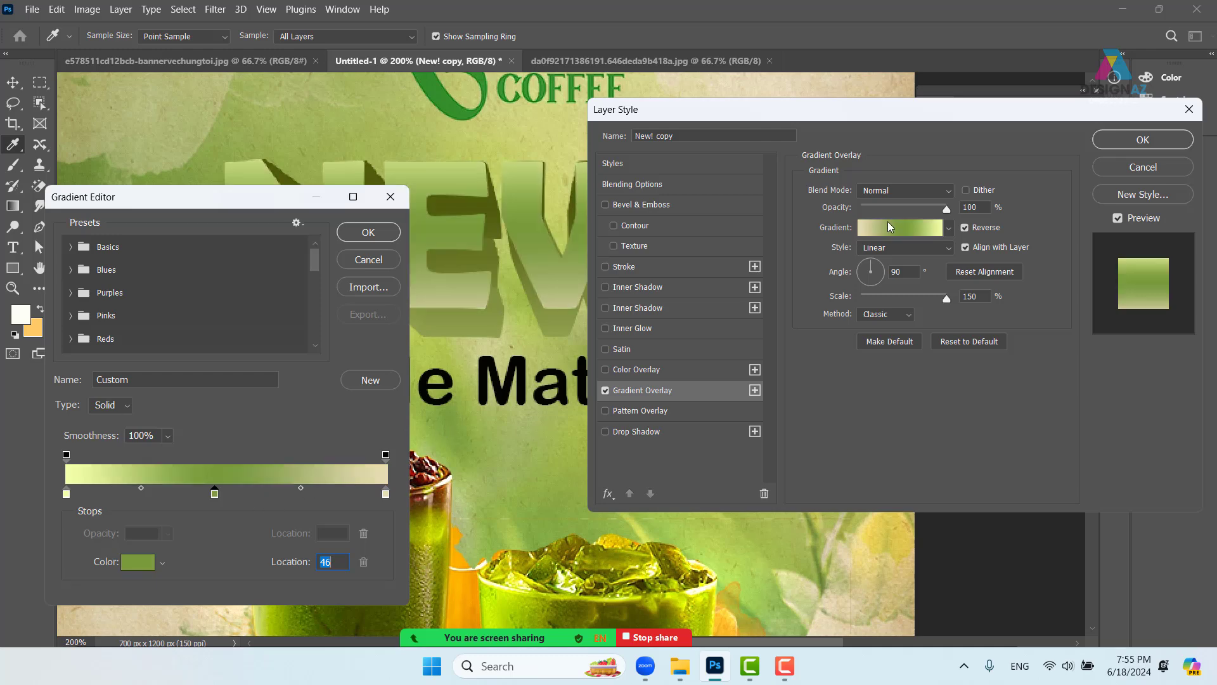
left_click(385, 233)
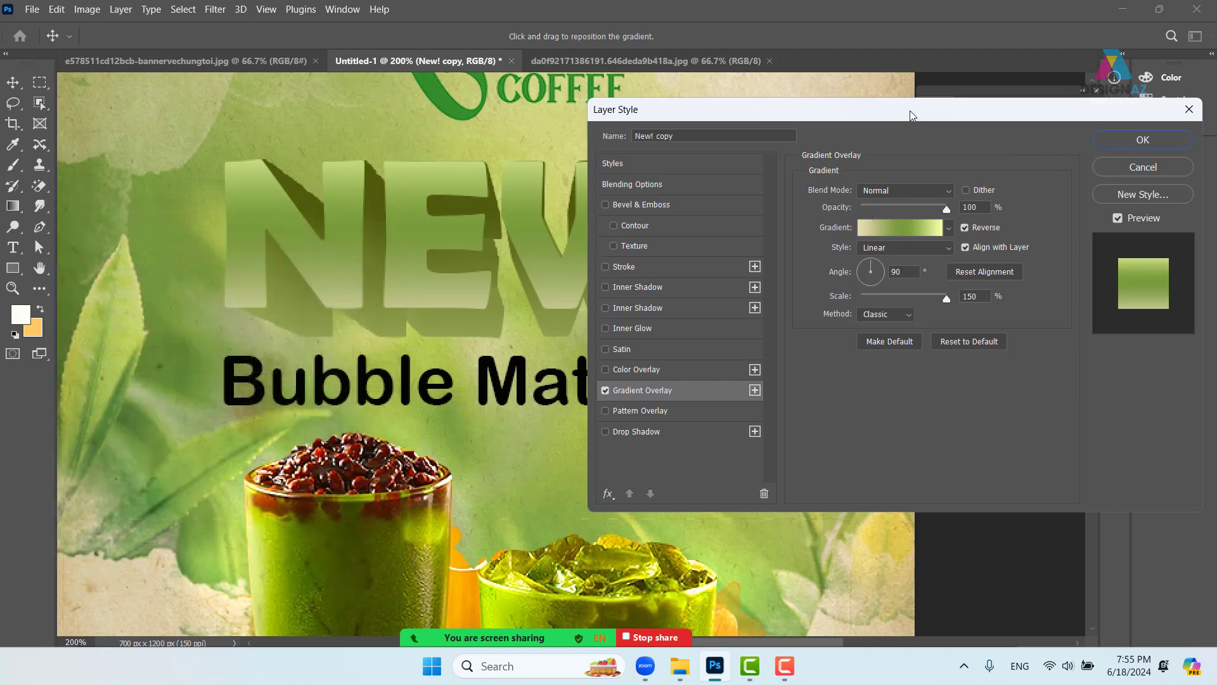
mouse_move(910, 113)
left_mouse_down()
mouse_move(1002, 115)
mouse_move(909, 104)
left_mouse_up()
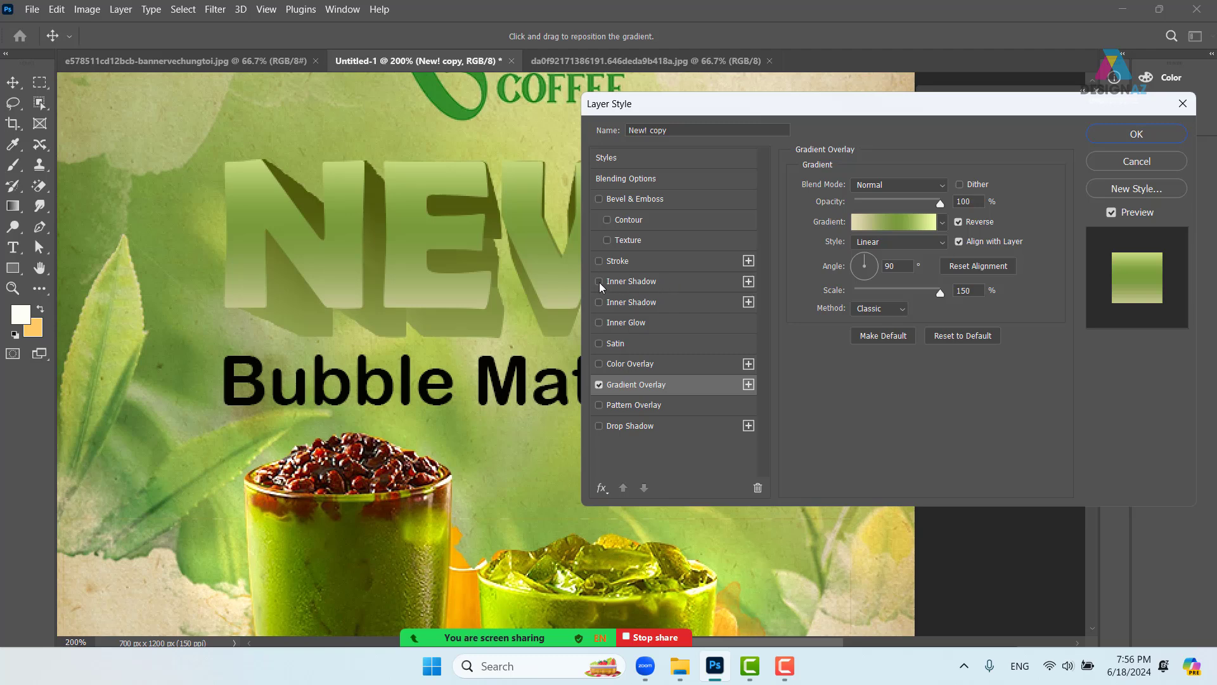
- Add a green Inner Shadow sampled from the poster at 100% opacity
left_click(679, 281)
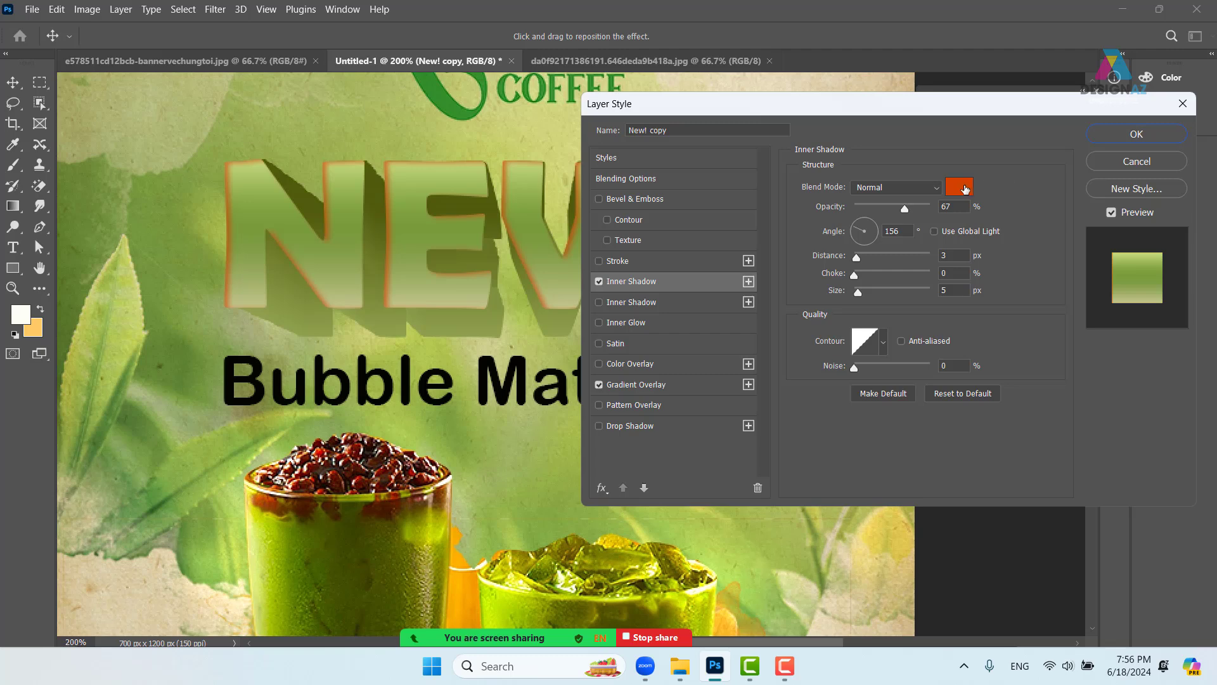
left_click(965, 190)
left_click(171, 348)
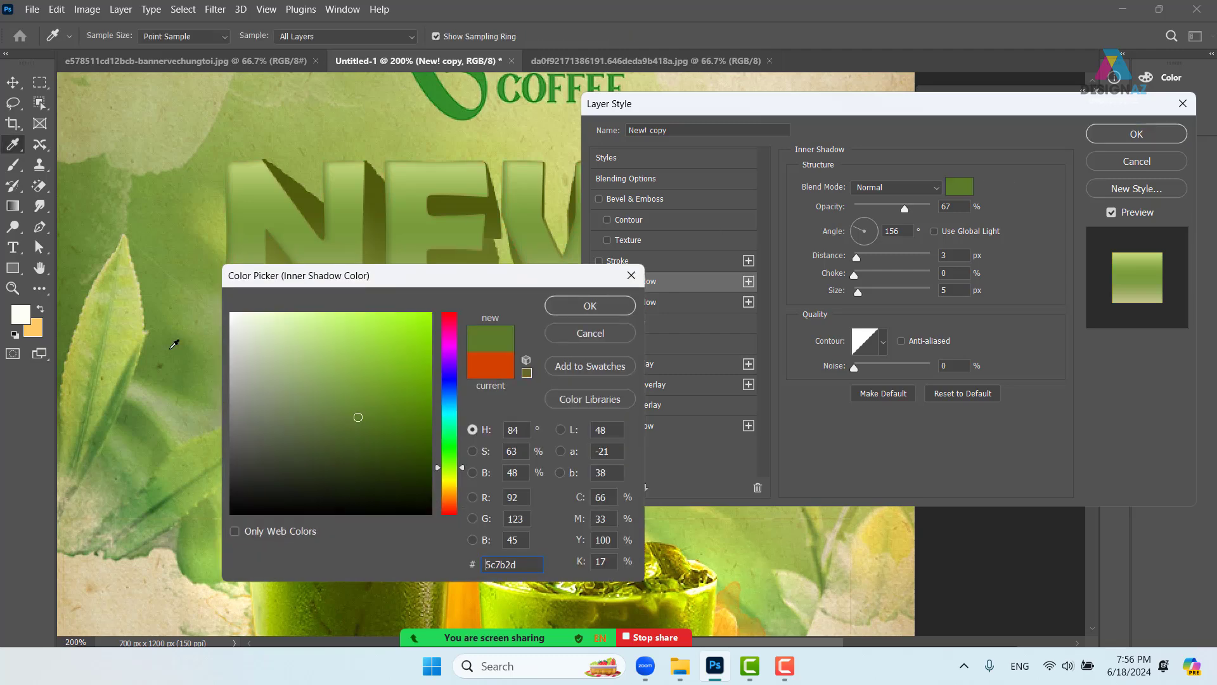
left_click(579, 313)
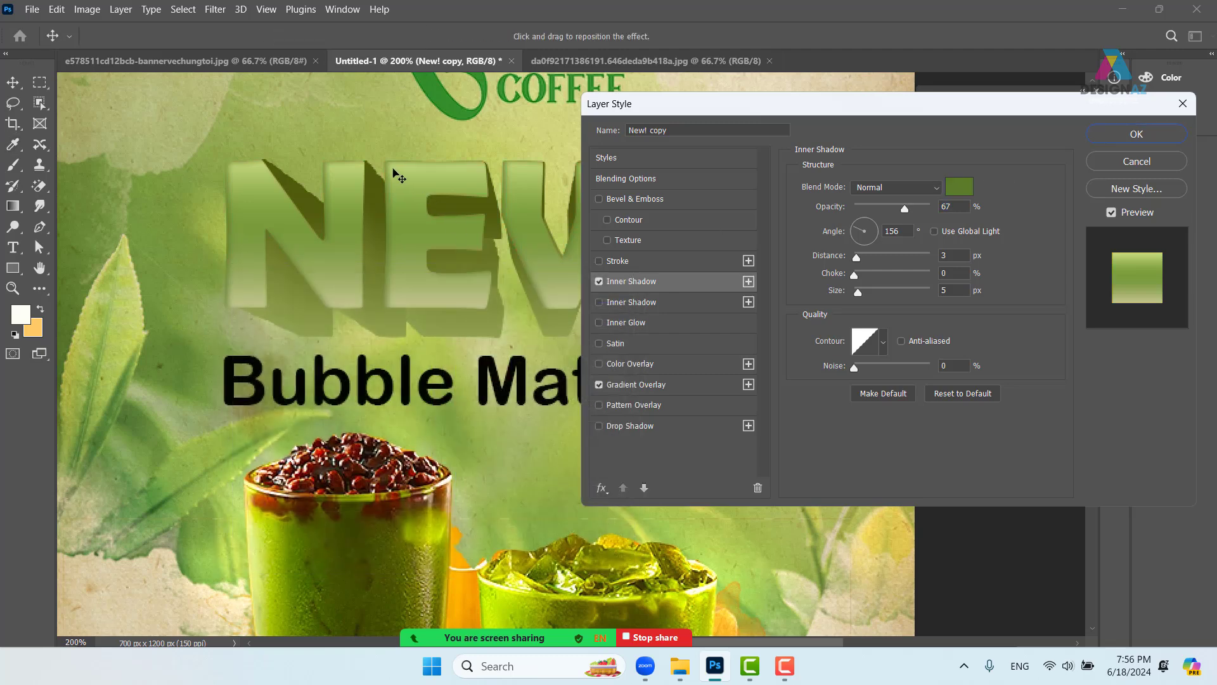
left_click_drag(906, 208, 952, 204)
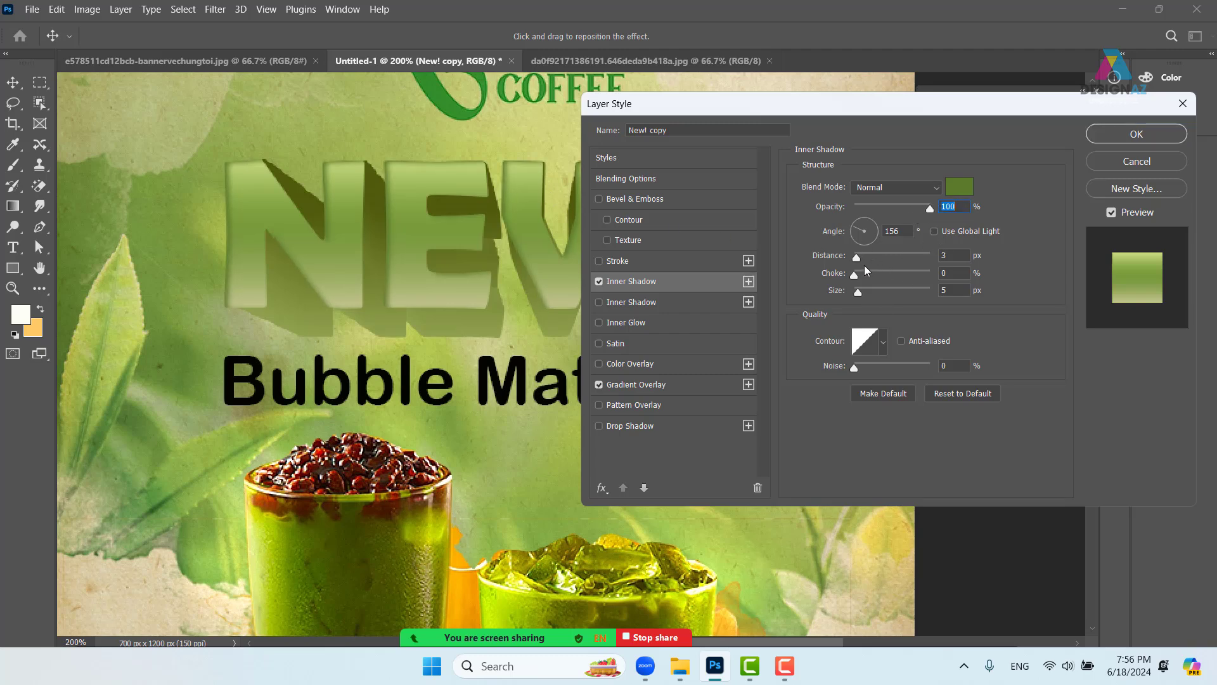
- Set the inner shadow distance to 5 px and size to 4 px
left_click_drag(858, 257, 860, 257)
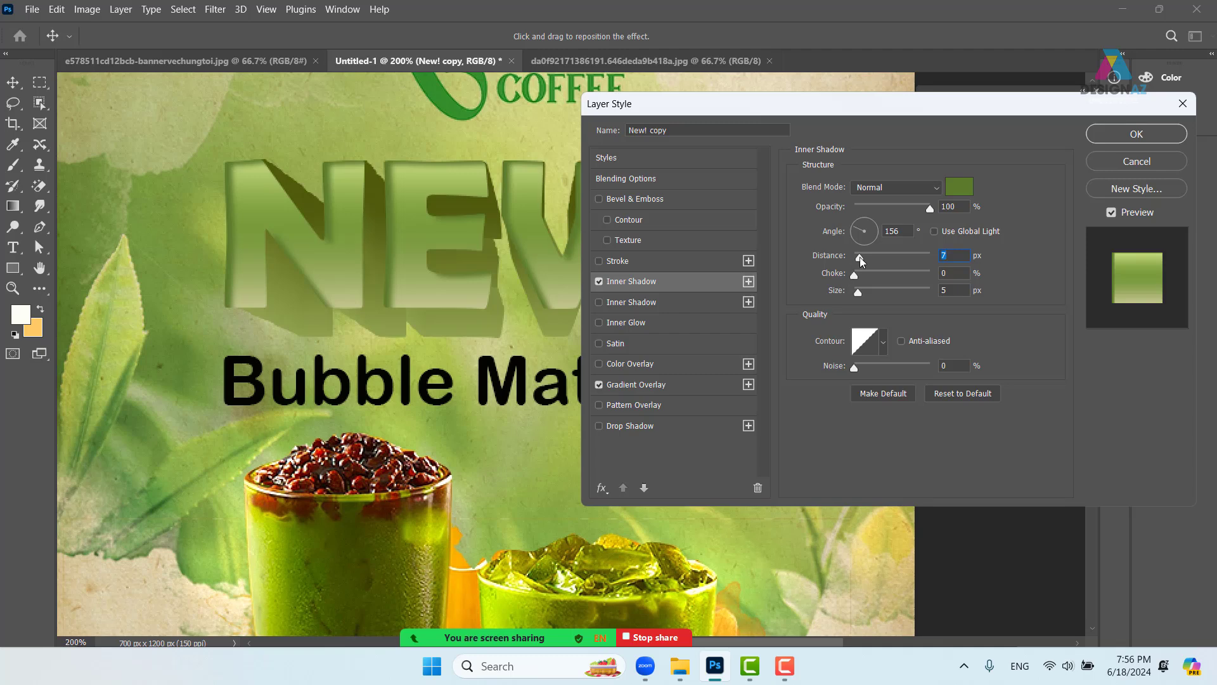
left_click_drag(860, 256, 858, 293)
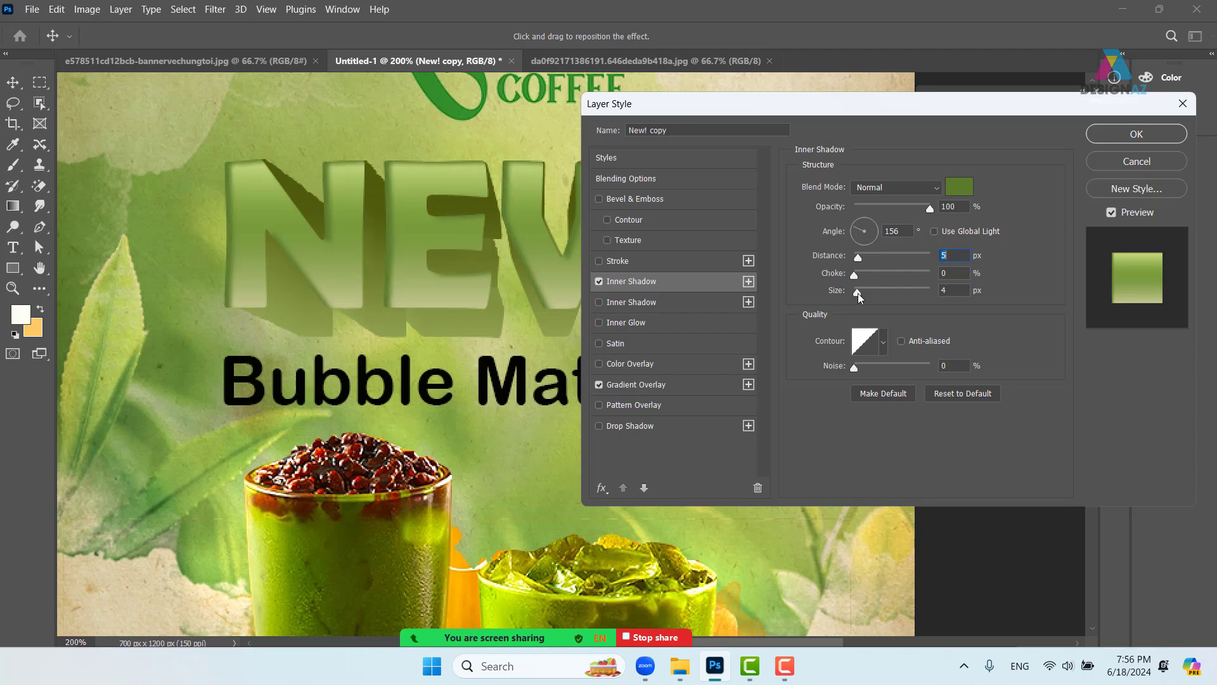
left_click(858, 293)
left_click(606, 491)
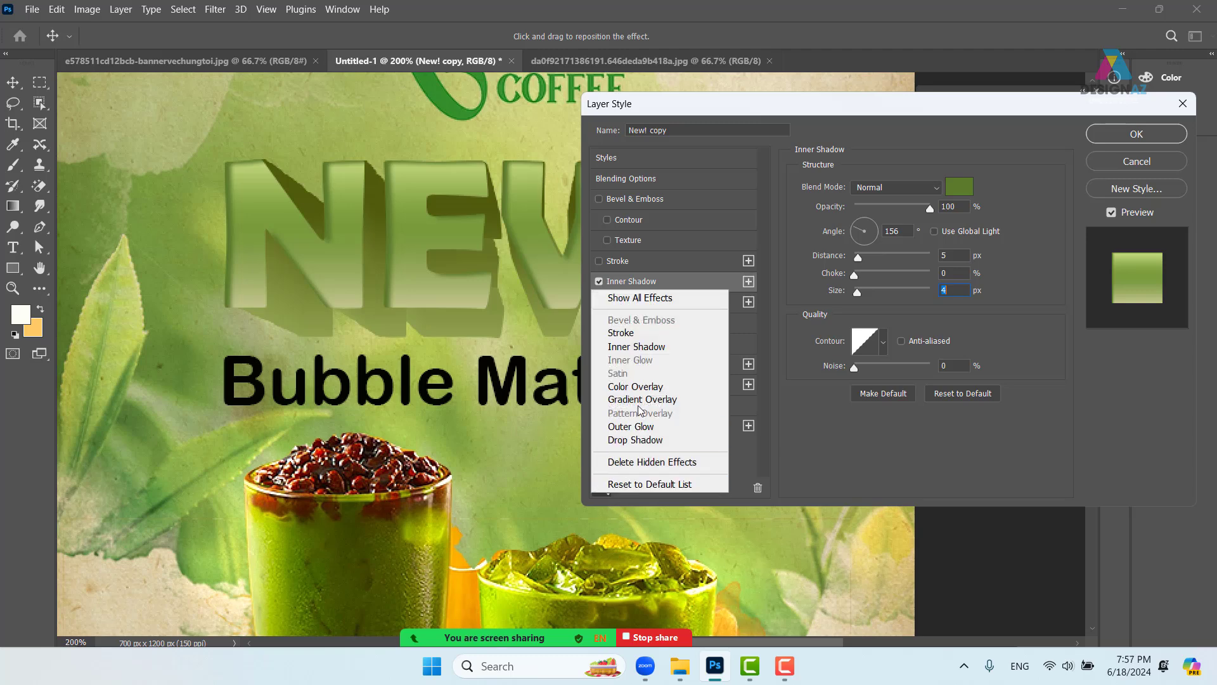
- Enable the second inner shadow at 133°, 10 px distance, 7 px size, comparing against the first
left_click(584, 290)
left_click(672, 302)
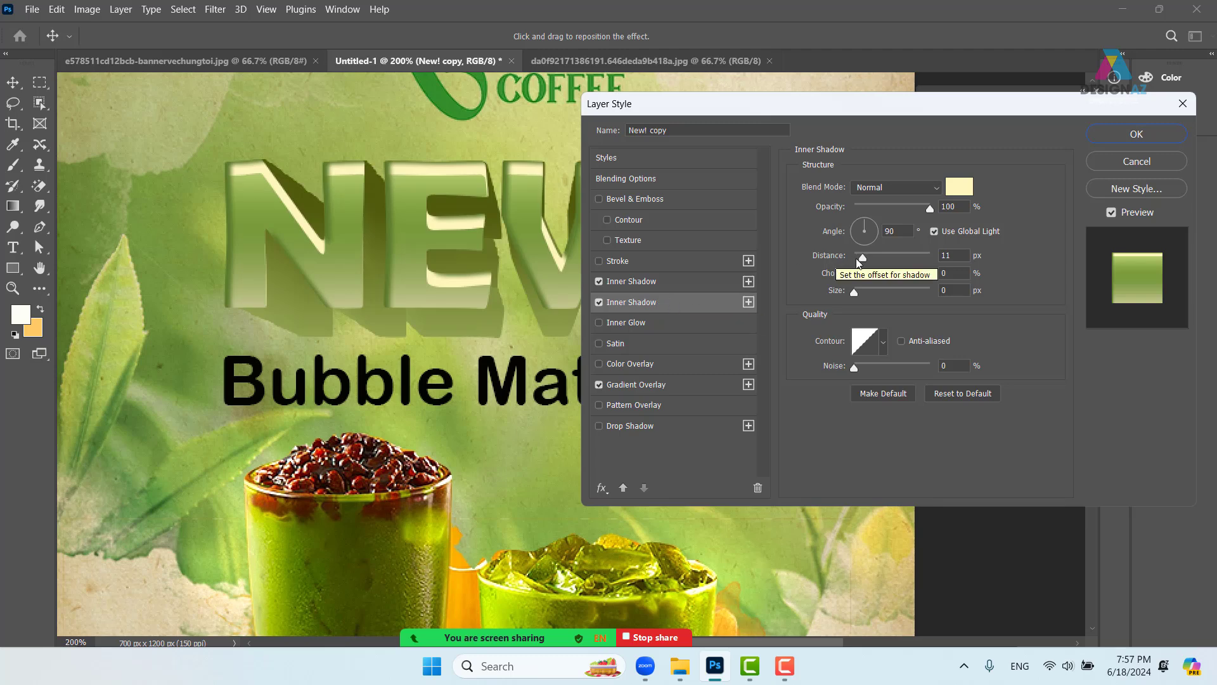
left_click_drag(862, 257, 860, 292)
left_click(861, 225)
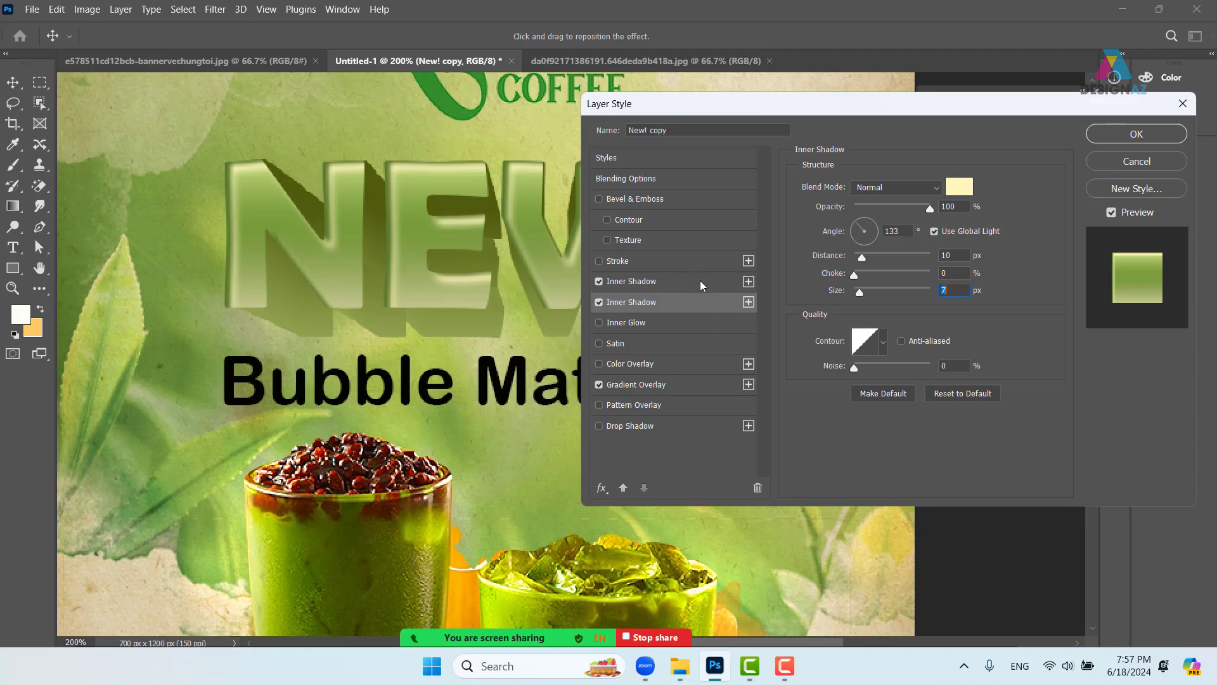
left_click(597, 278)
left_click(597, 280)
- Add a third Inner Shadow at 100% opacity, coloured with the COFFEE logo green
left_click(596, 491)
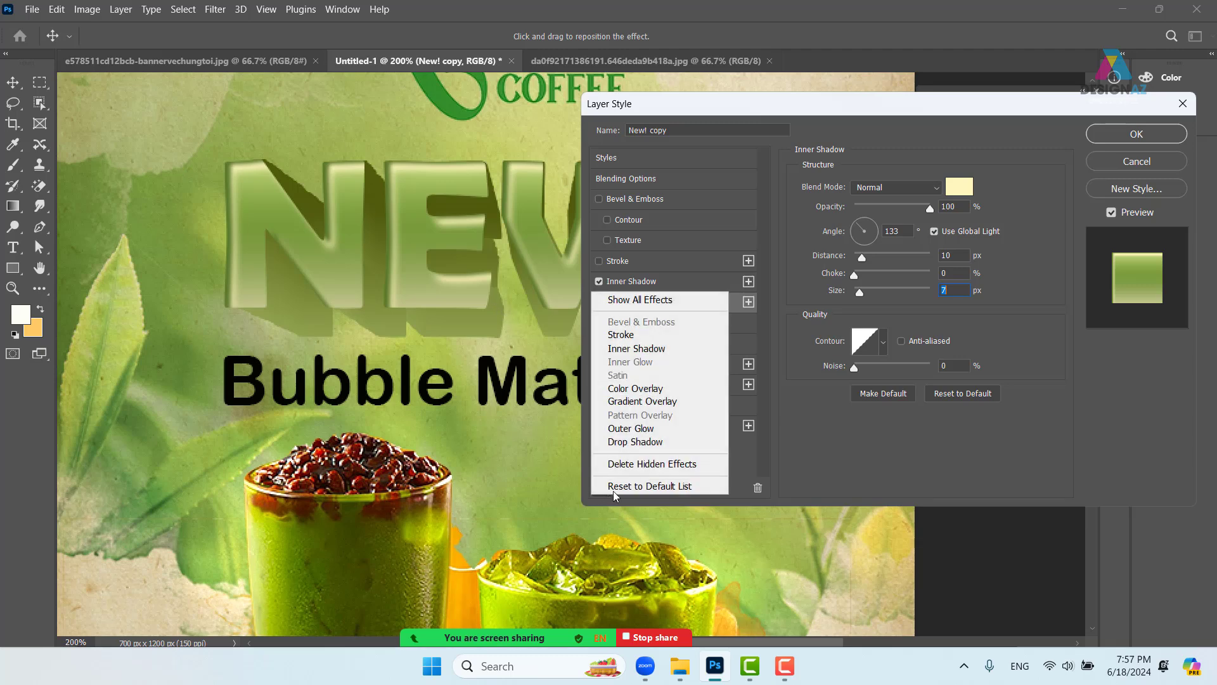
left_click(655, 350)
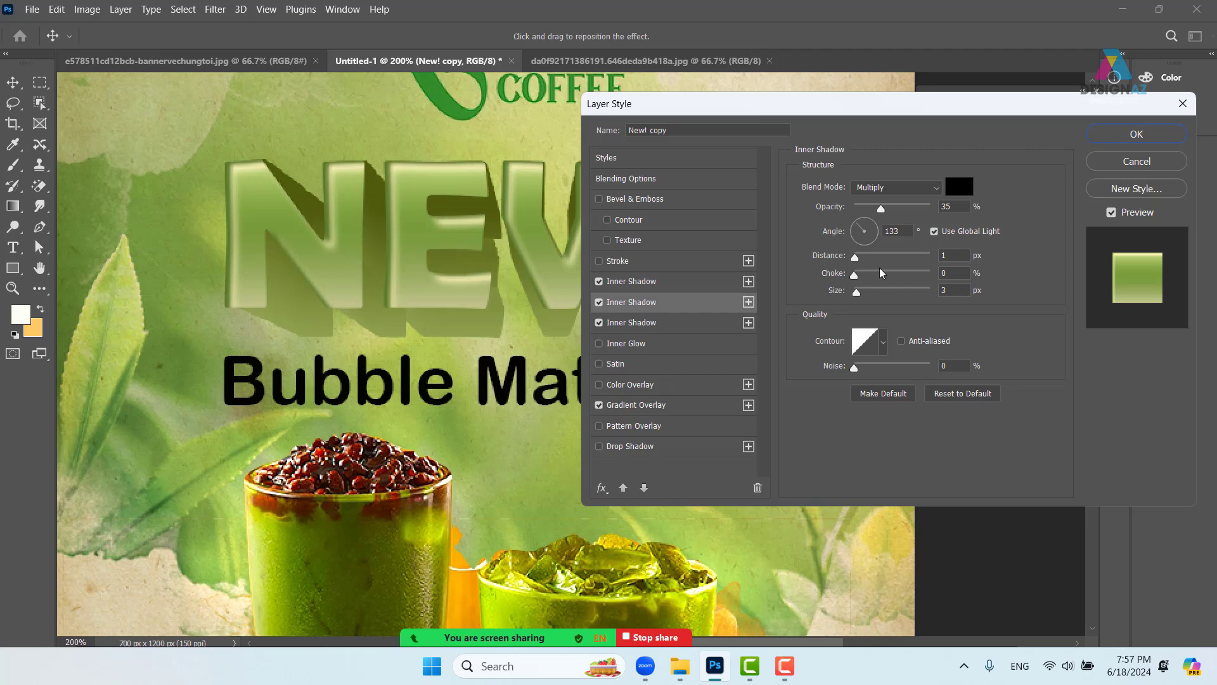
left_click(935, 231)
left_click(645, 487)
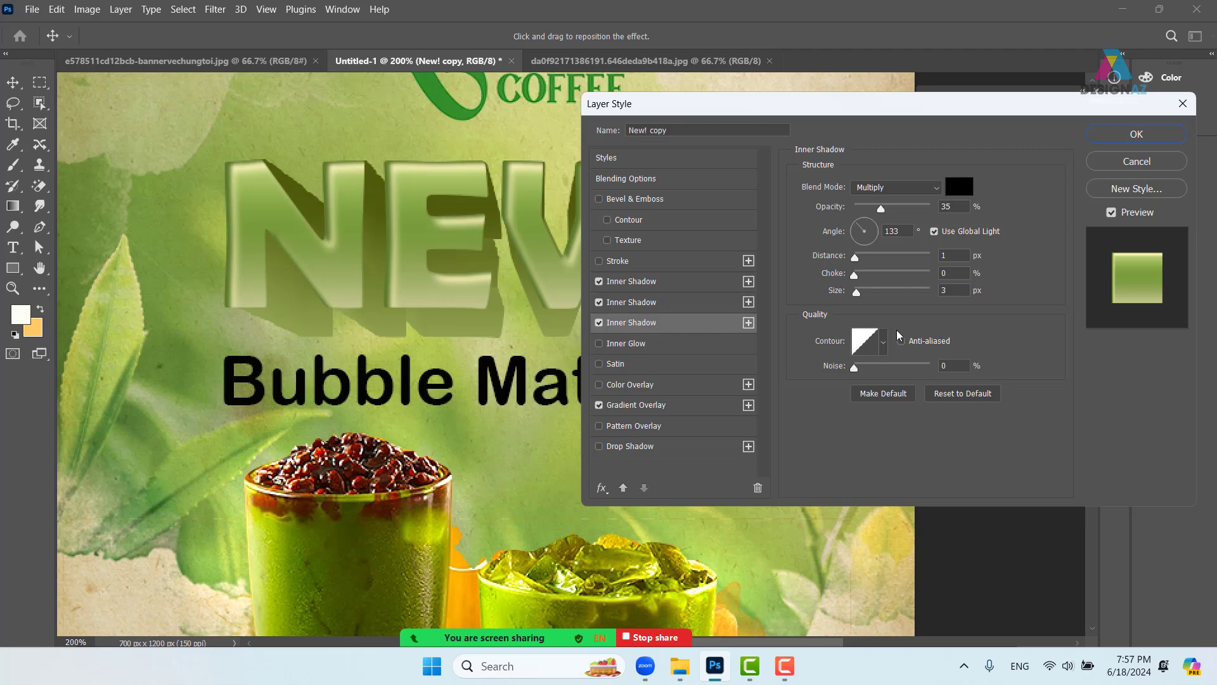
left_click_drag(881, 209, 960, 211)
left_click(963, 210)
left_click(960, 187)
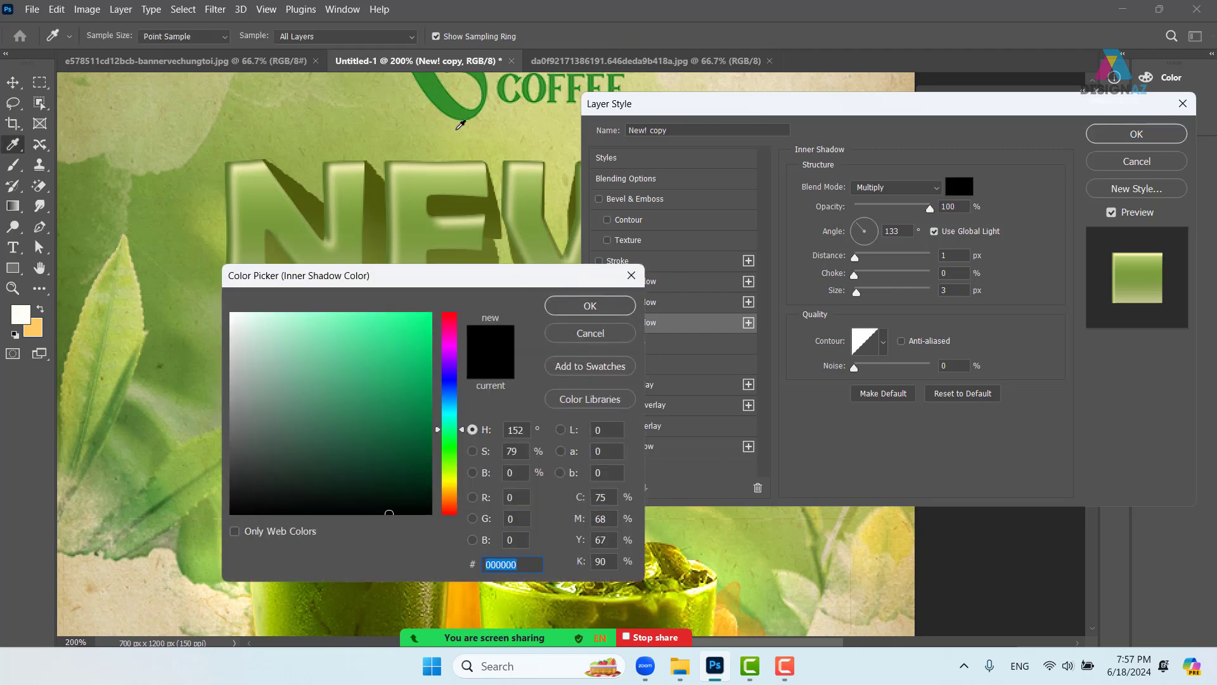
left_click(455, 106)
left_click(597, 308)
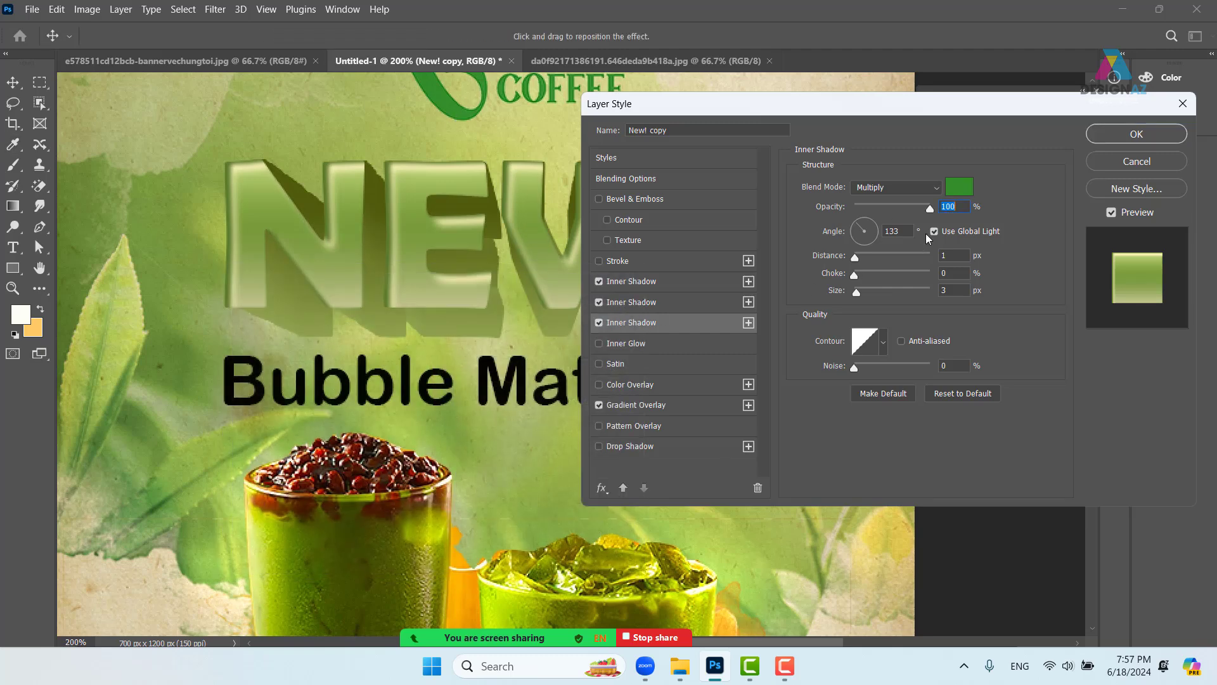
- Angle the green shadow to -45°, then cancel to discard all the new effects
left_click_drag(858, 260, 867, 258)
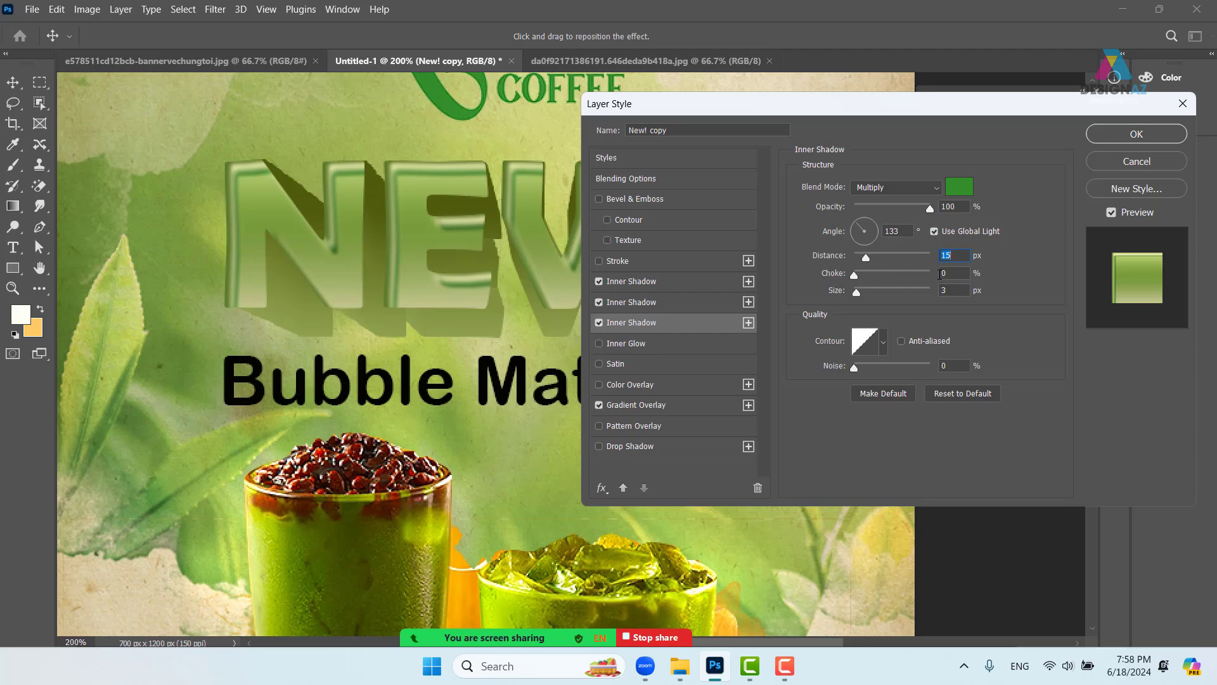
left_click(877, 242)
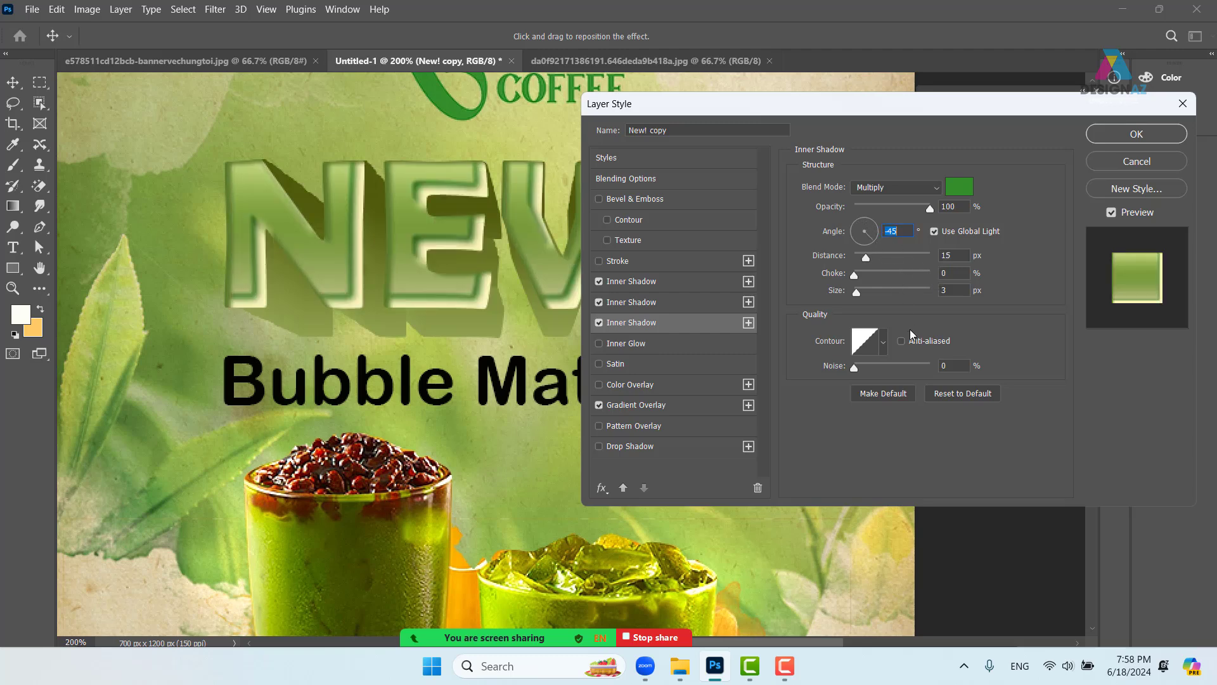
key("Tab")
type("1")
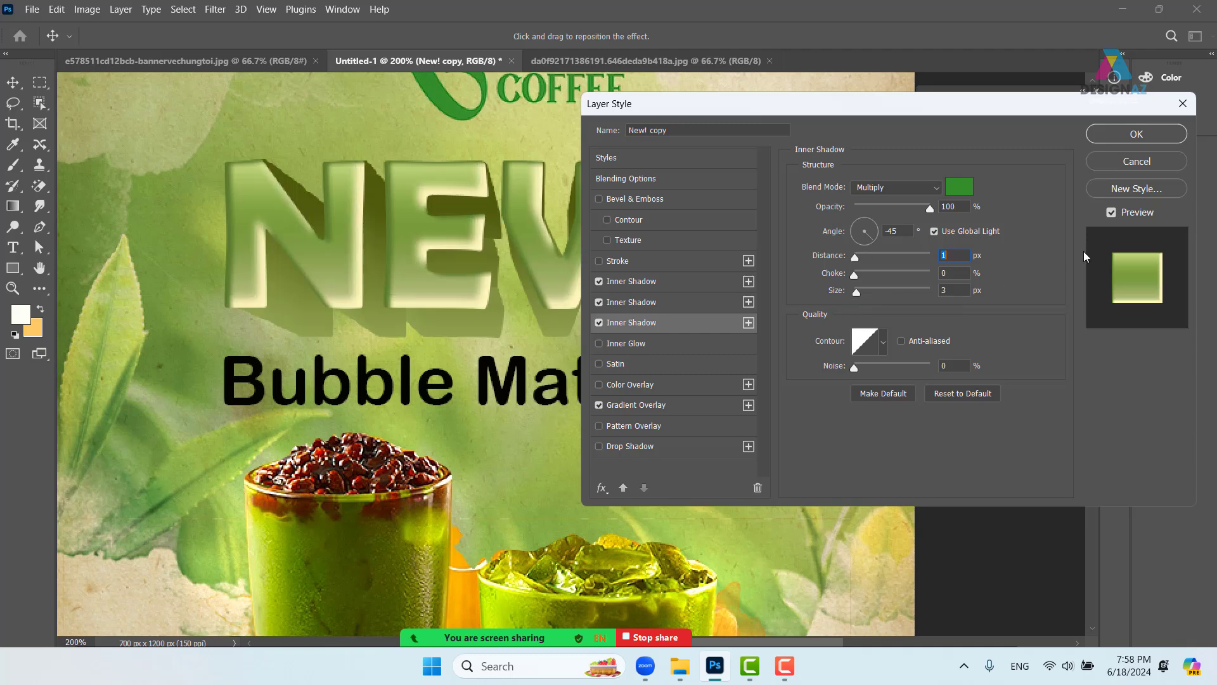
left_click(1158, 161)
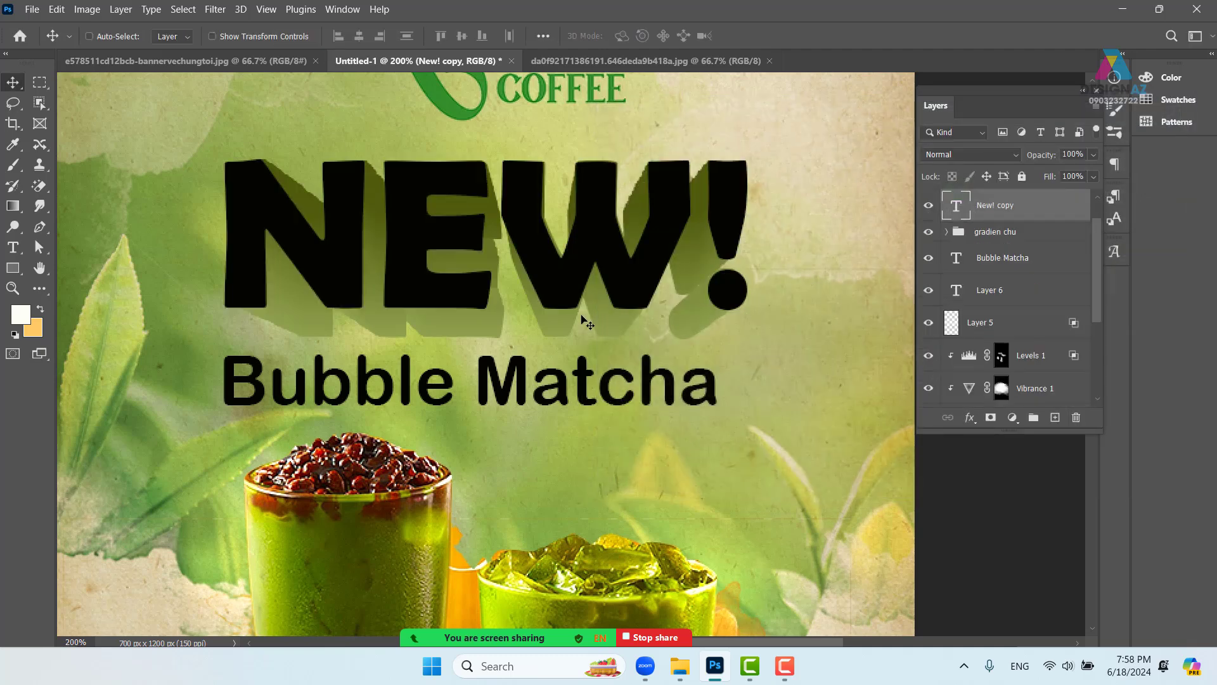
- Turn on a Gradient Overlay for the New! copy layer from its Blending Options
right_click(998, 210)
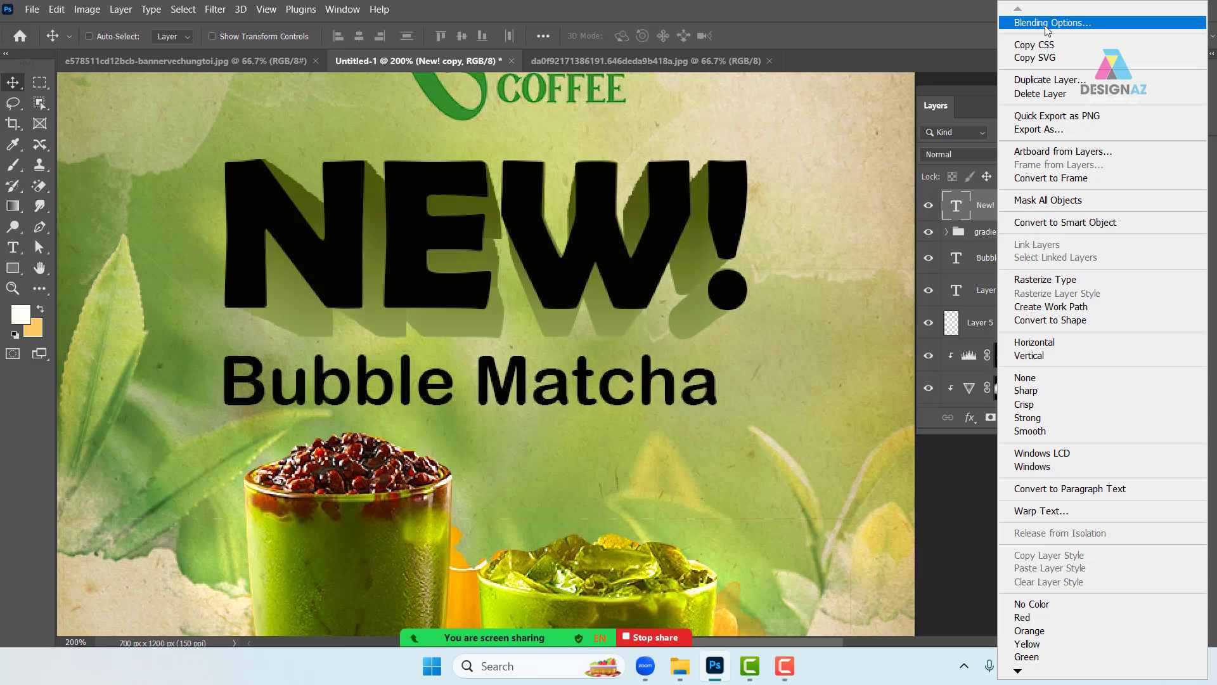
left_click(1045, 27)
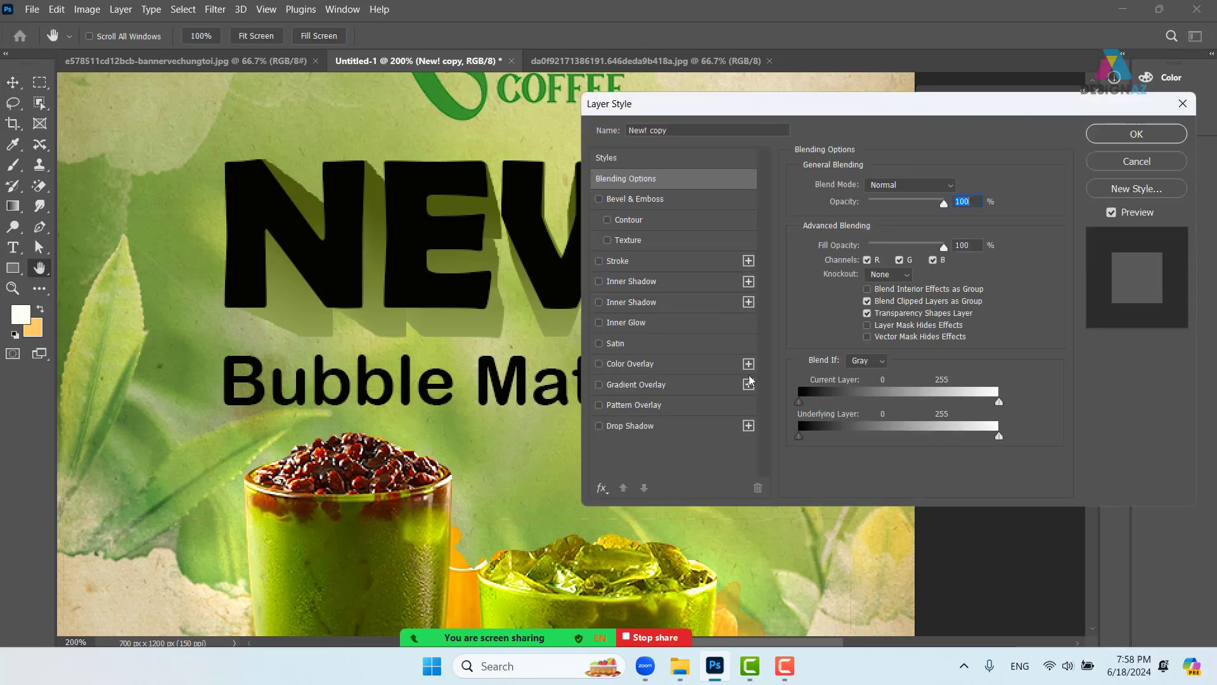
left_click(636, 384)
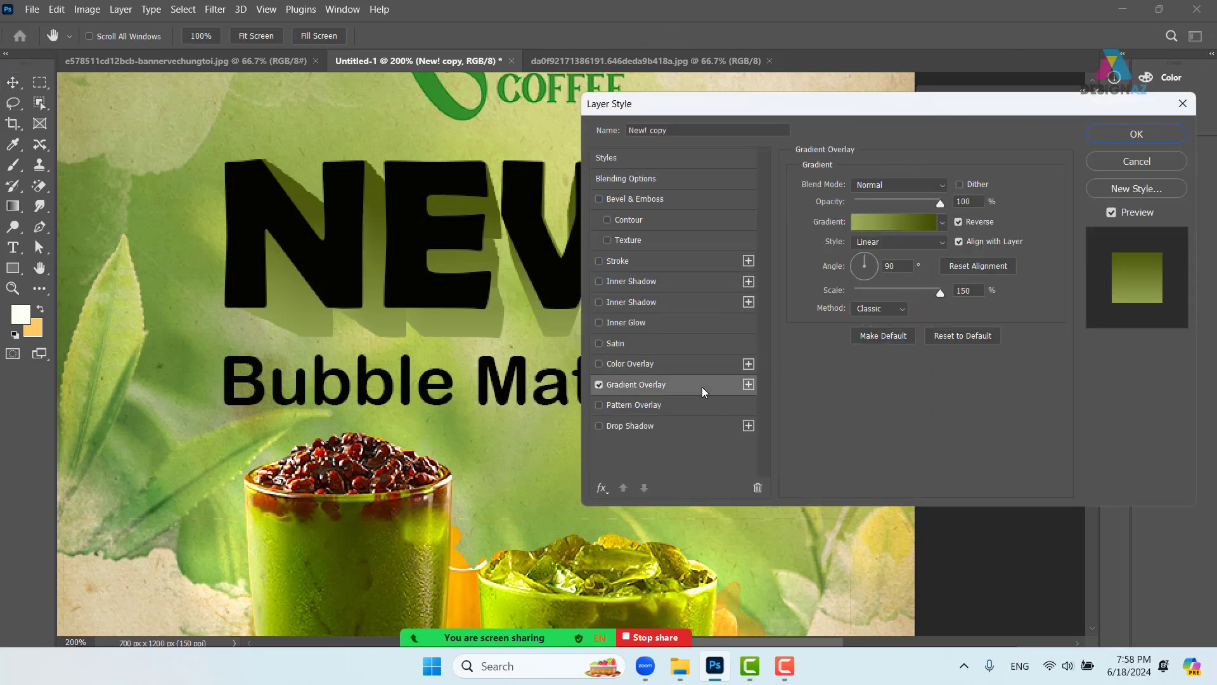
left_click(913, 222)
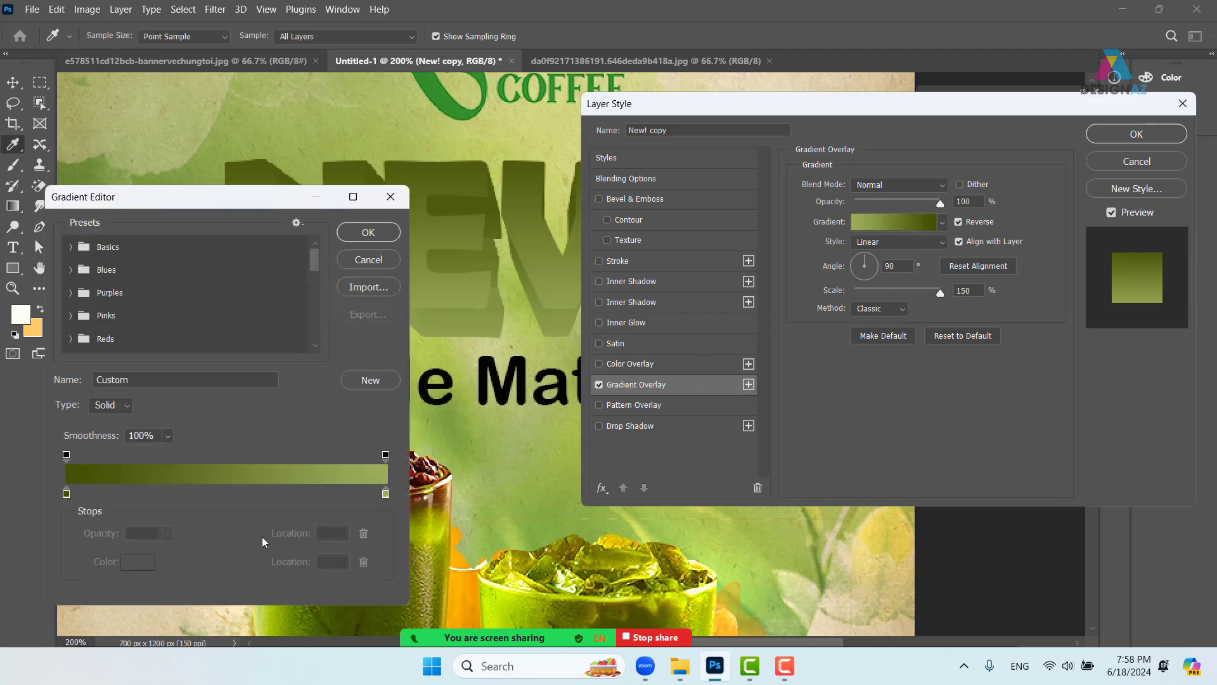
- Set the gradient stops to pale yellow, green at 51% and beige, and accept it
left_click(386, 494)
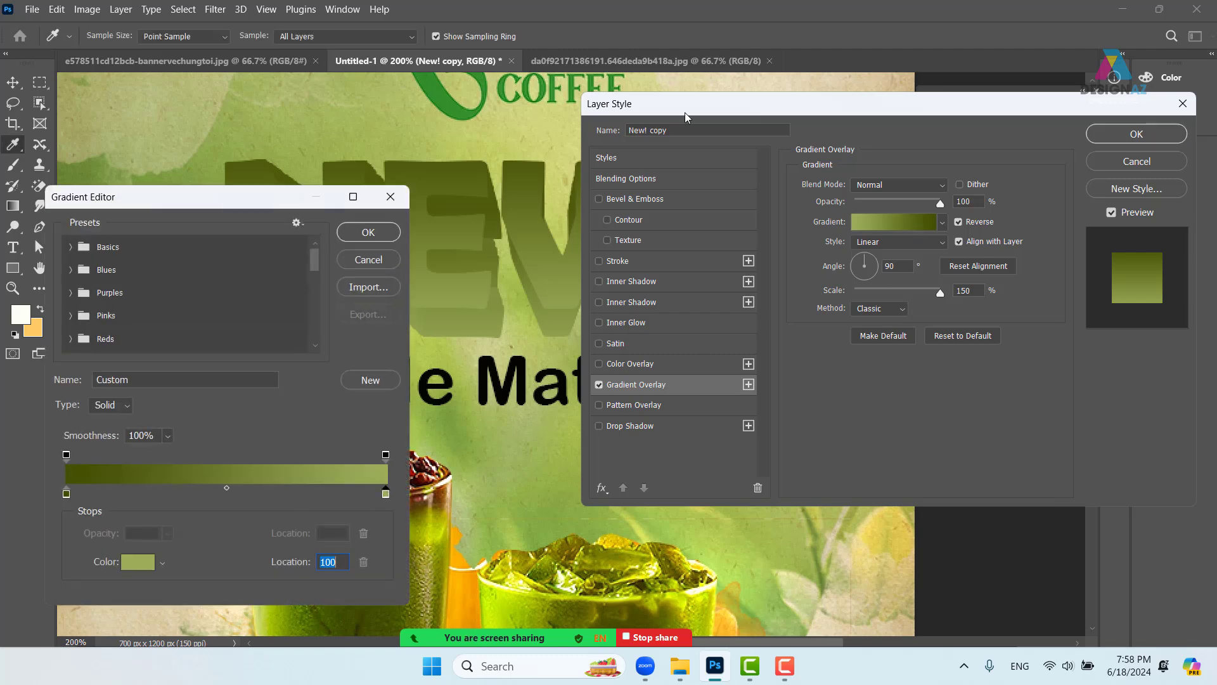
left_click(749, 76)
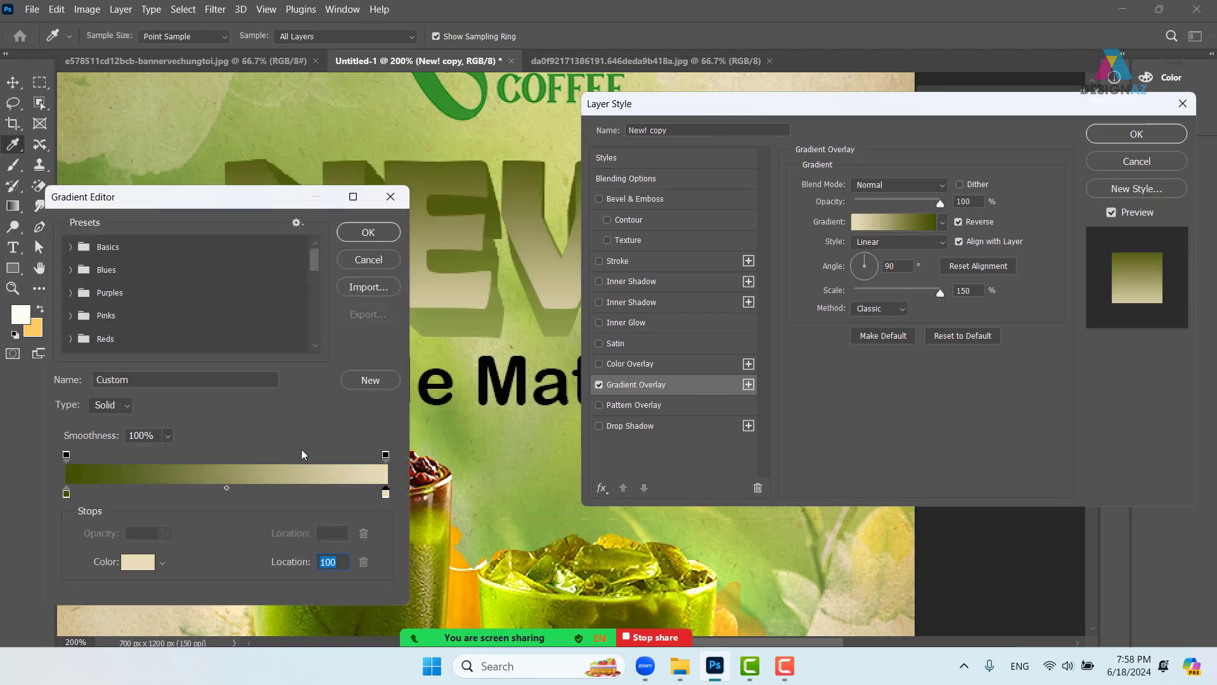
left_click(66, 494)
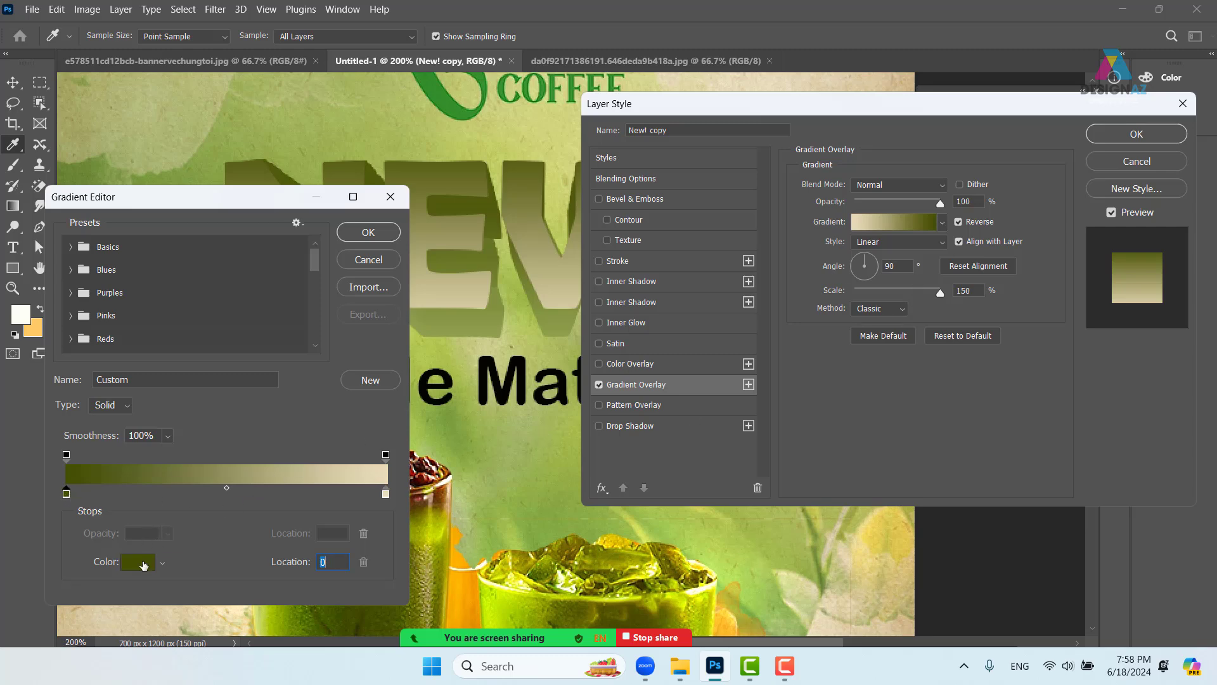
left_click(140, 560)
left_click_drag(358, 330, 325, 312)
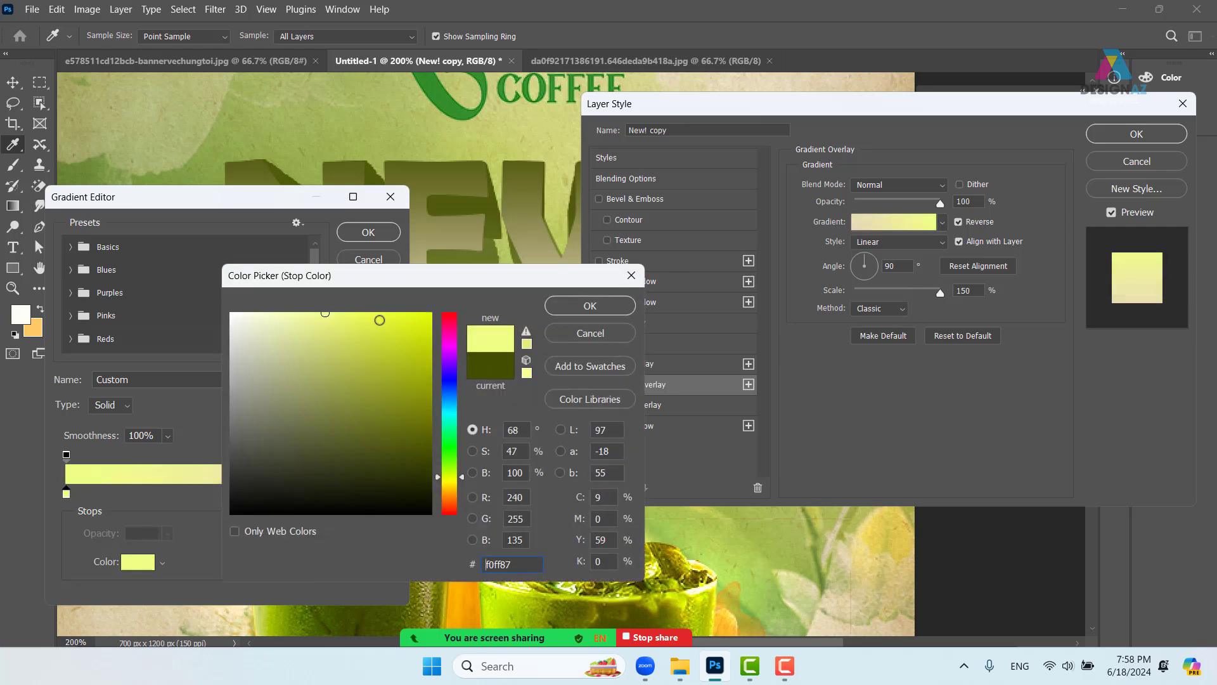
left_click(576, 309)
left_click(229, 493)
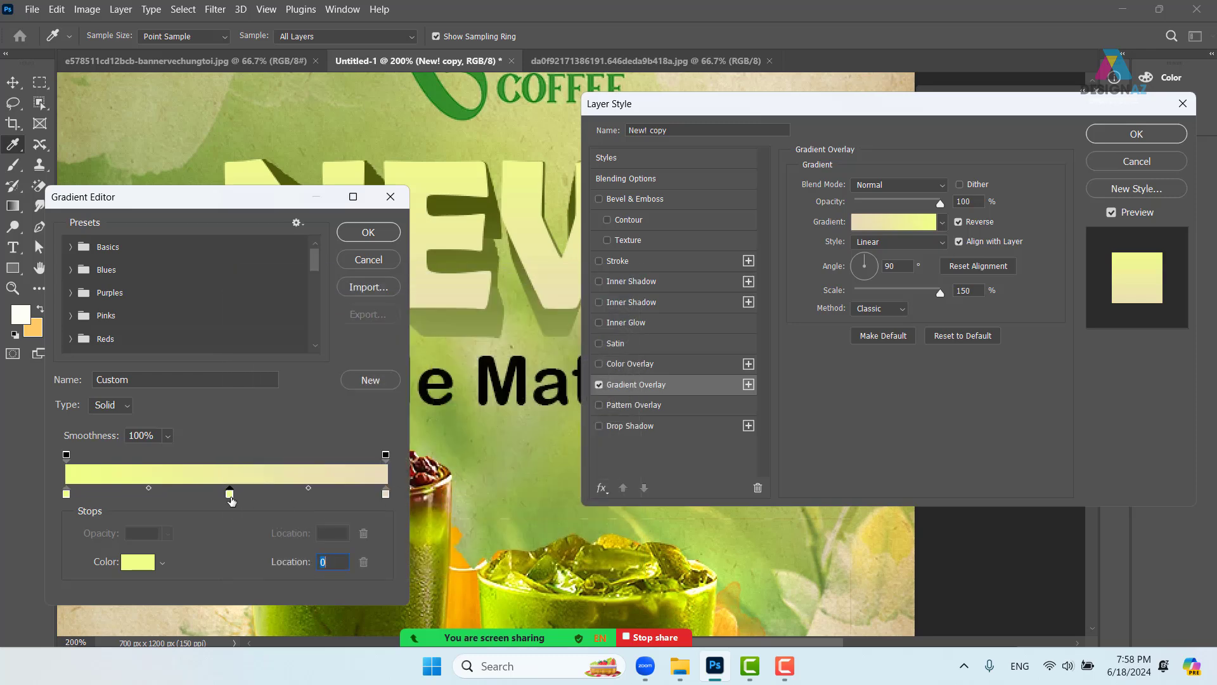
left_click(452, 424)
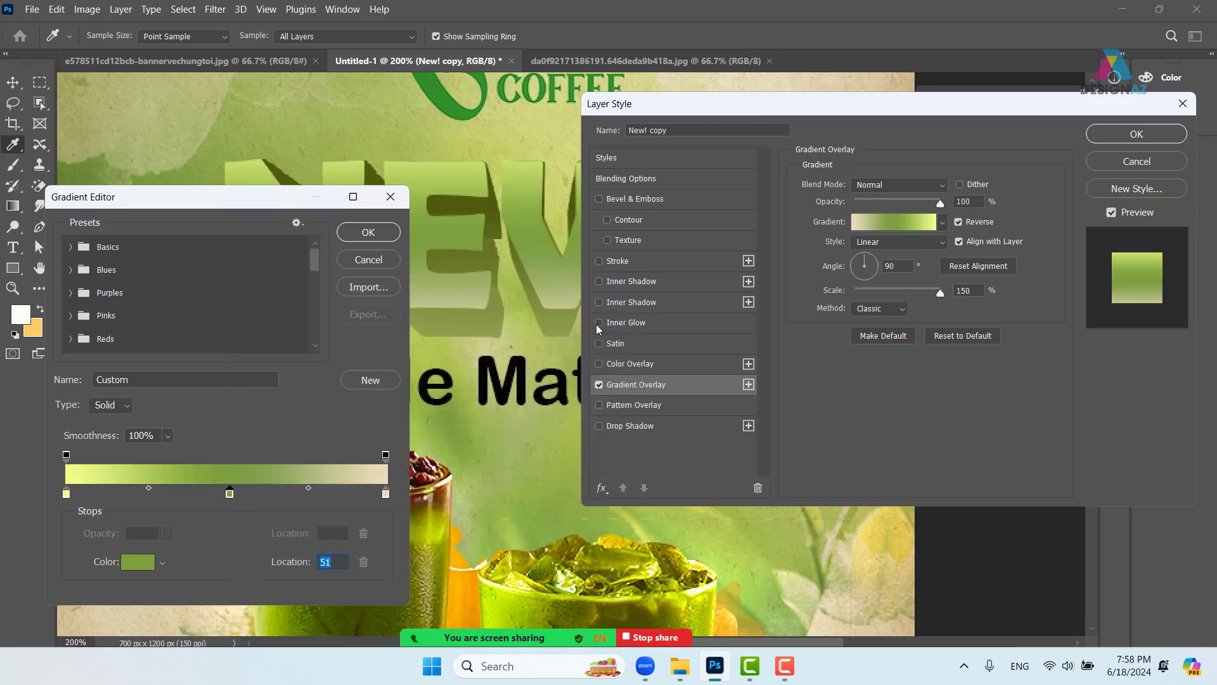
left_click(369, 233)
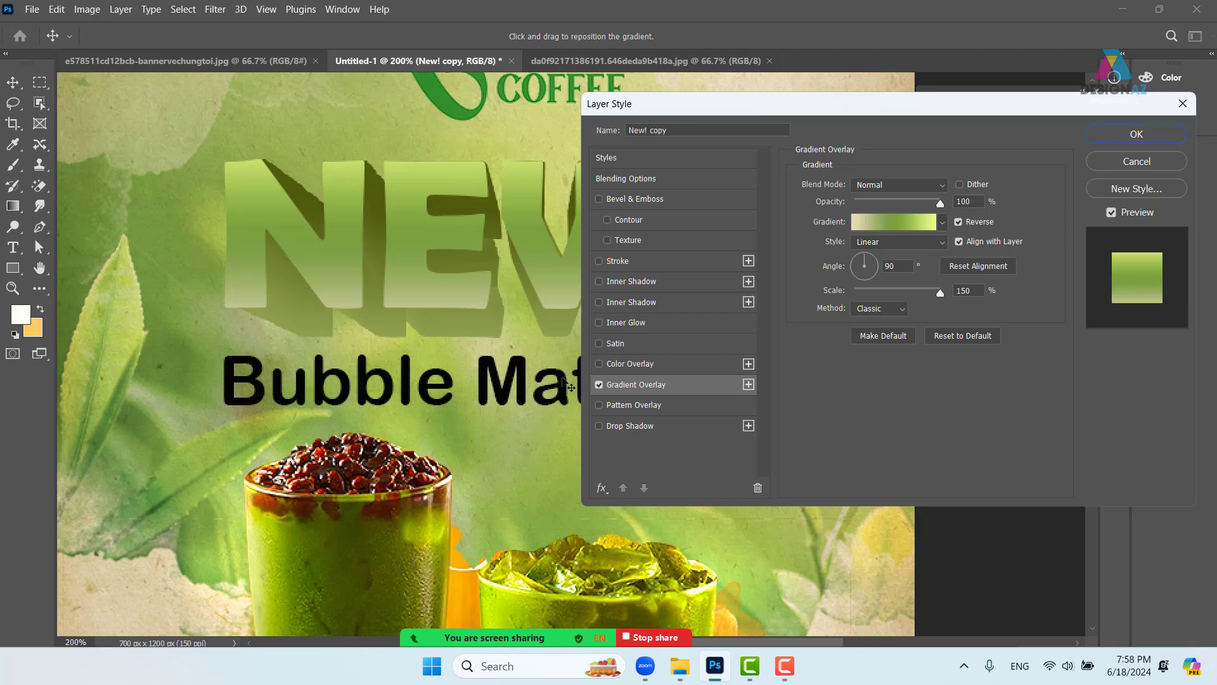
- Re-enable the first Inner Shadow, recolour it poster green and set its size to 7 px
left_click(681, 280)
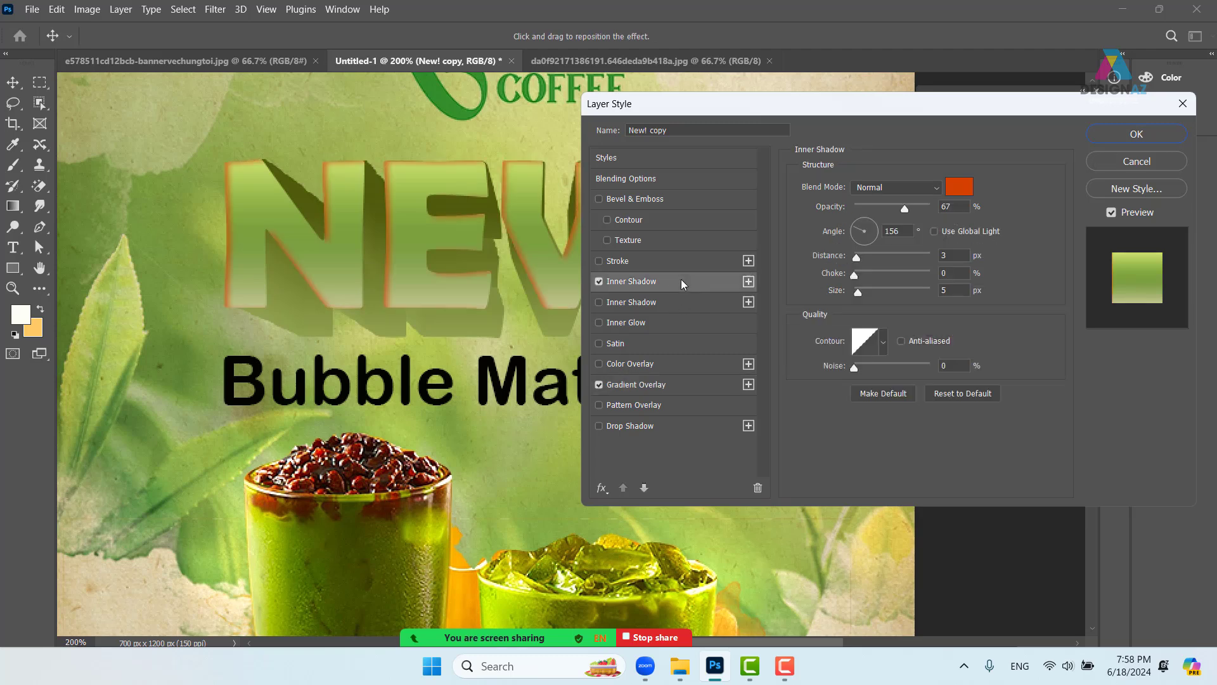
left_click(959, 187)
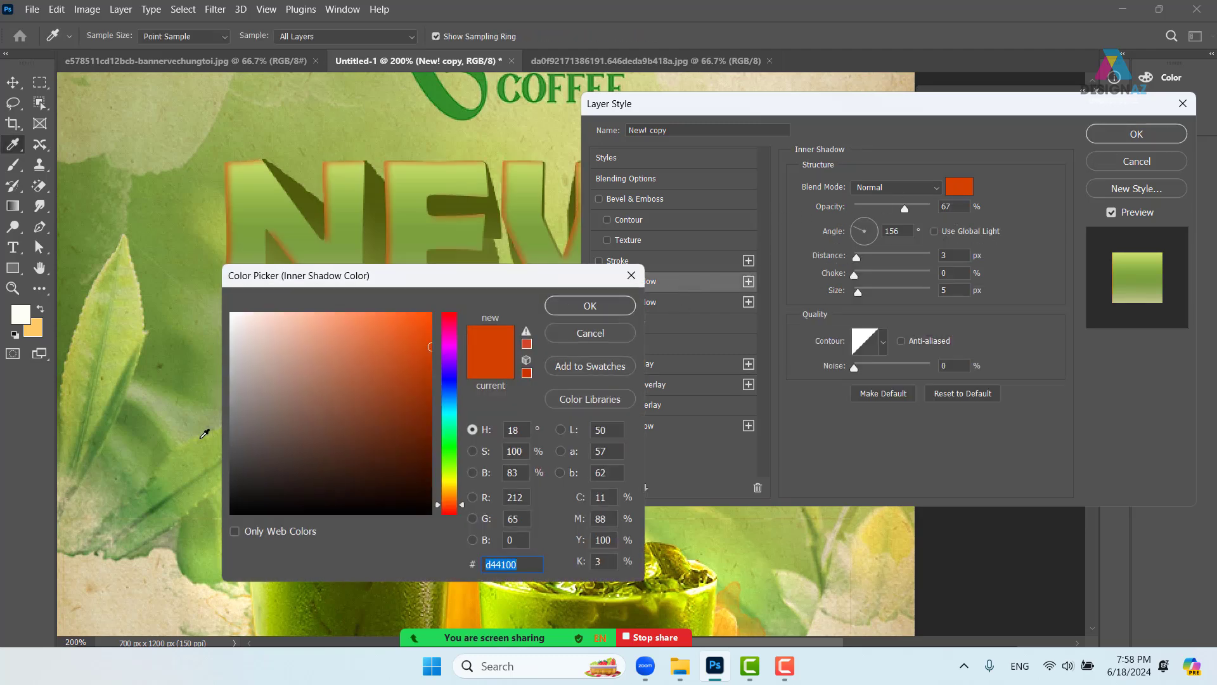
left_click(150, 424)
left_click(590, 305)
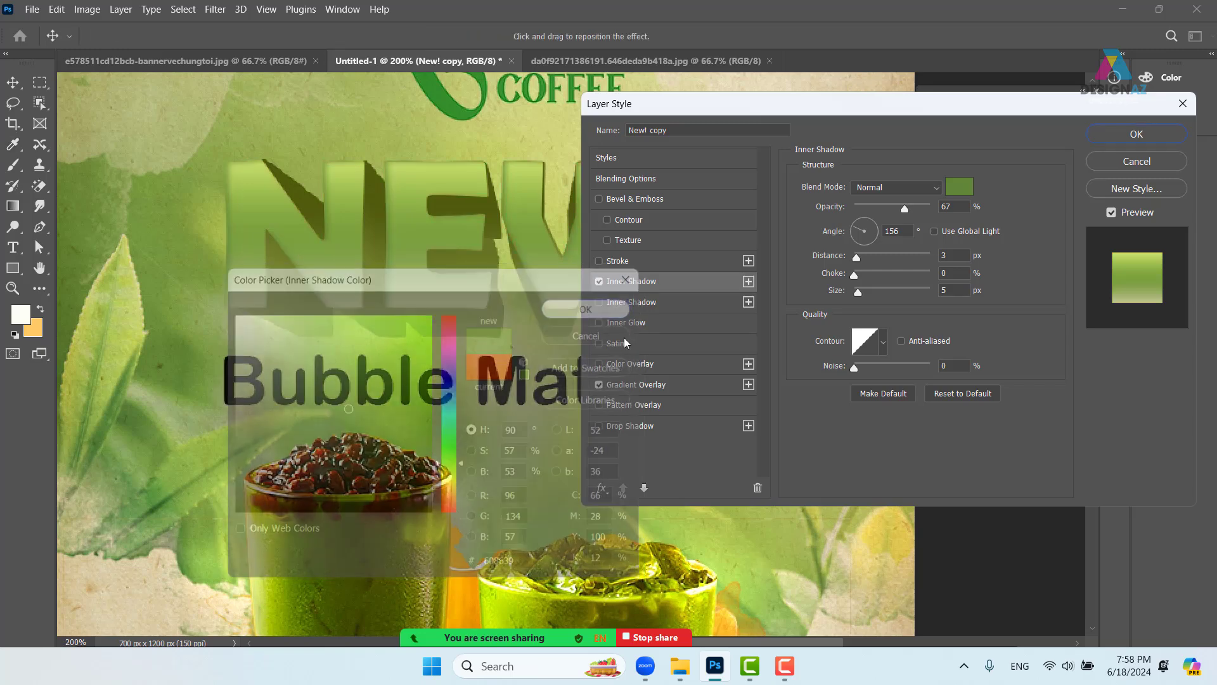
left_click_drag(861, 292, 860, 292)
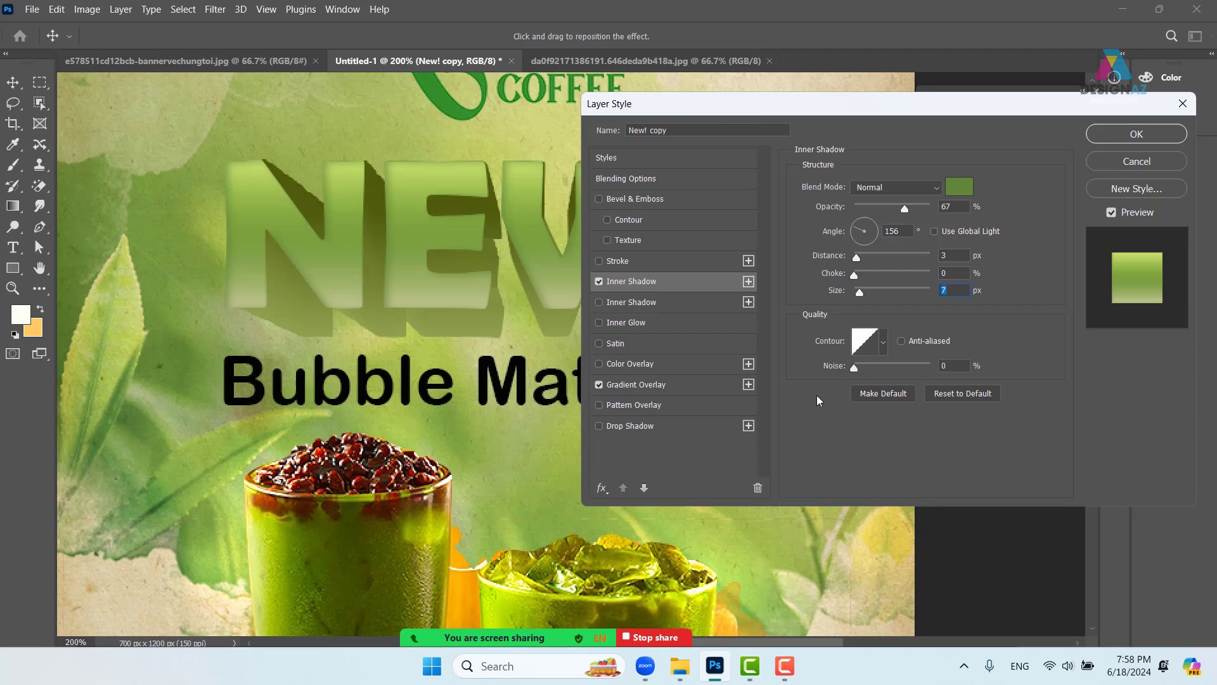
- Turn on the second, light Inner Shadow at a 124° angle with slightly softer size
left_click(670, 303)
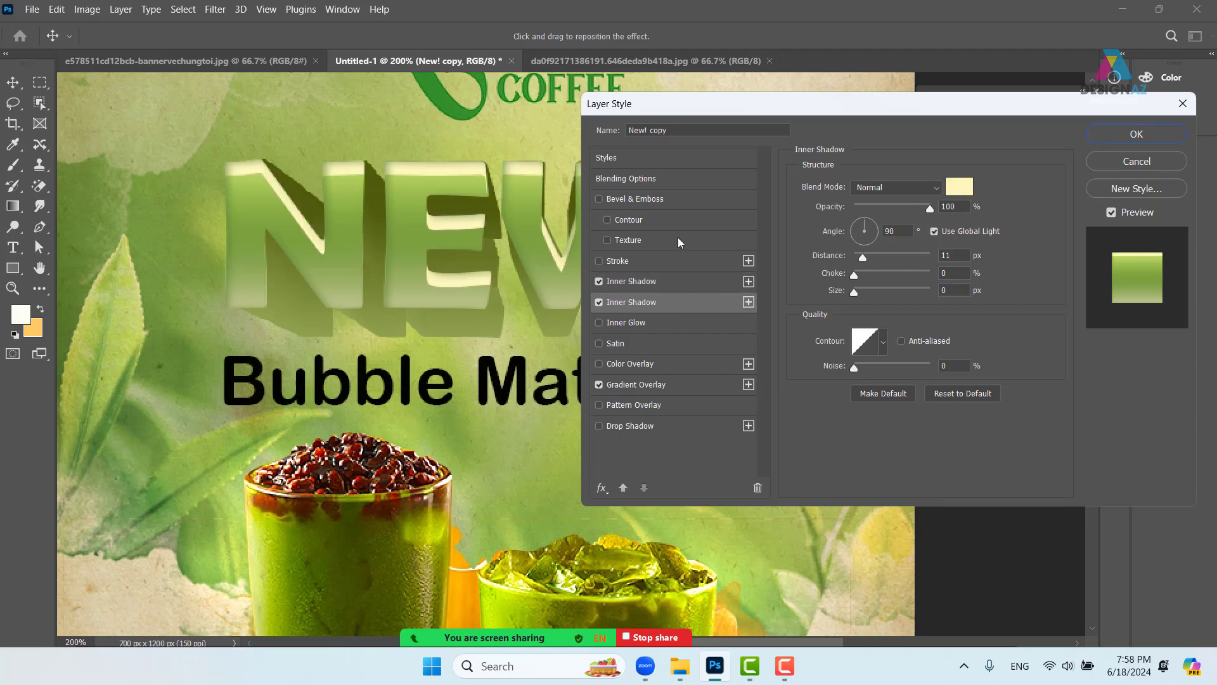
left_click_drag(867, 219, 857, 225)
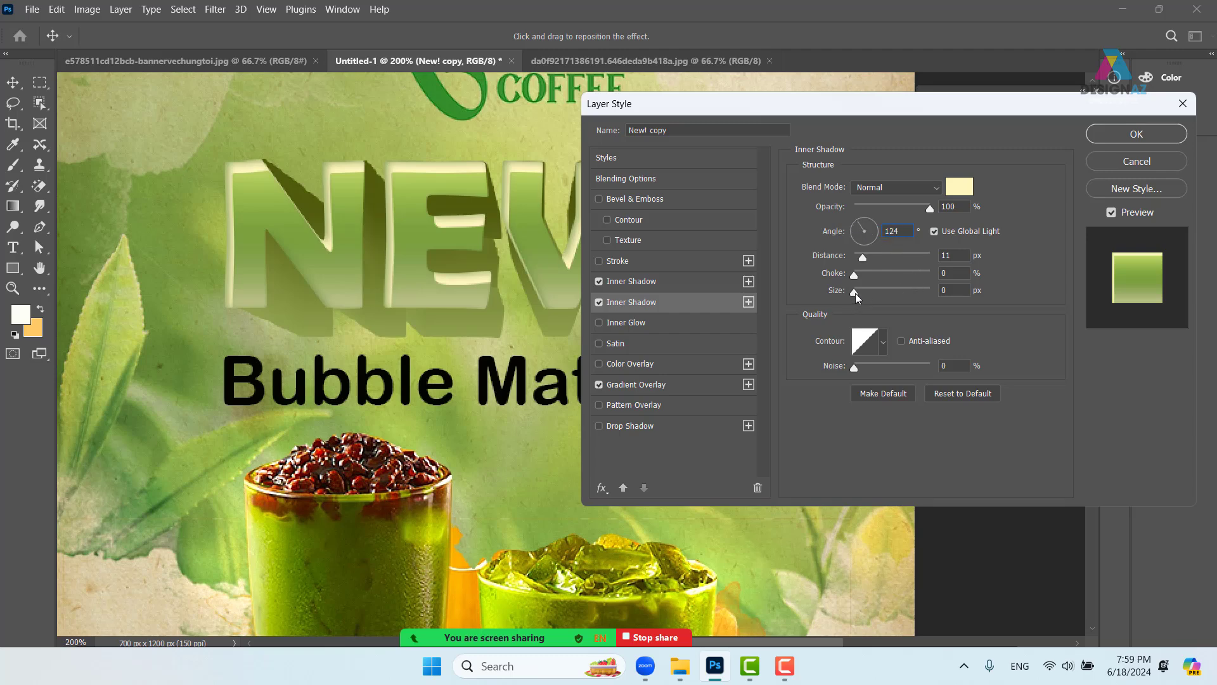
left_click_drag(854, 293, 861, 292)
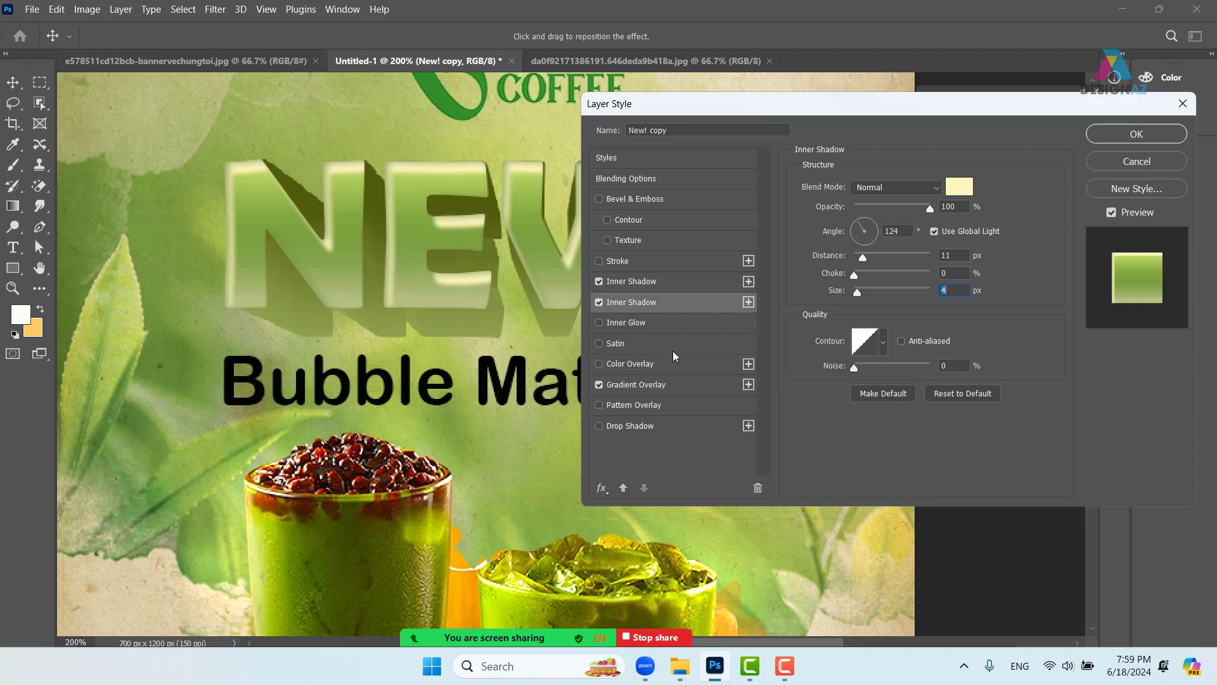
- Raise the first Inner Shadow to 100% opacity and turn it to 146°
left_click(688, 285)
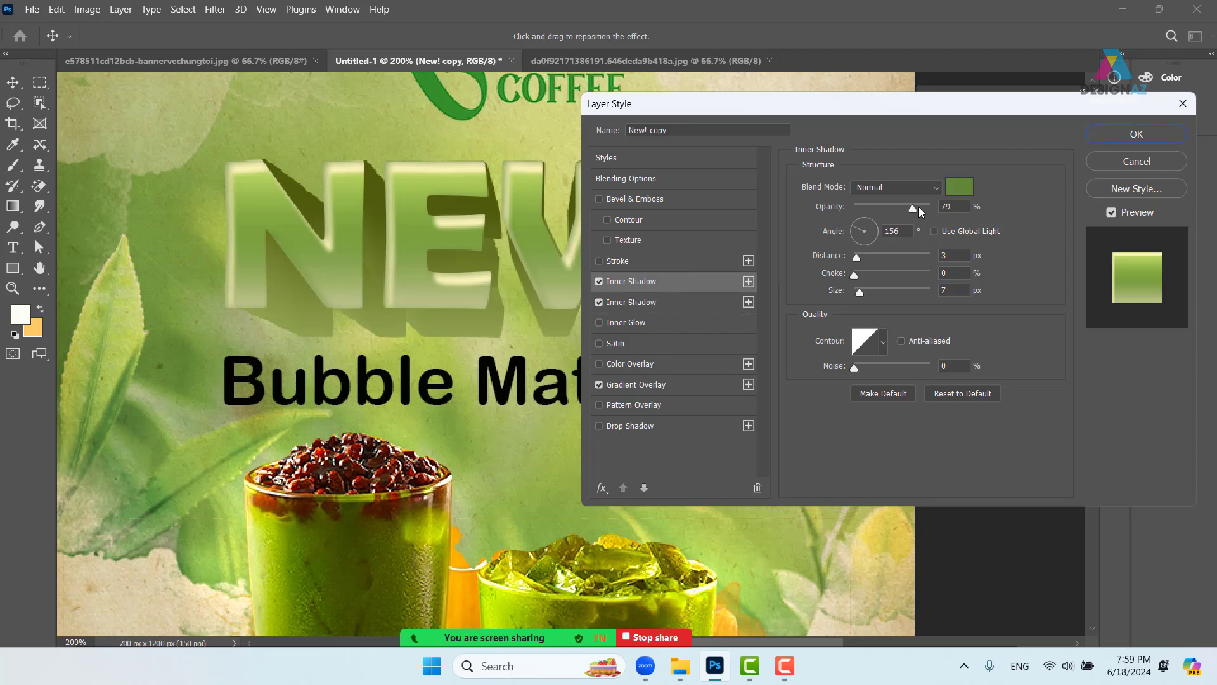
left_click_drag(919, 207, 952, 207)
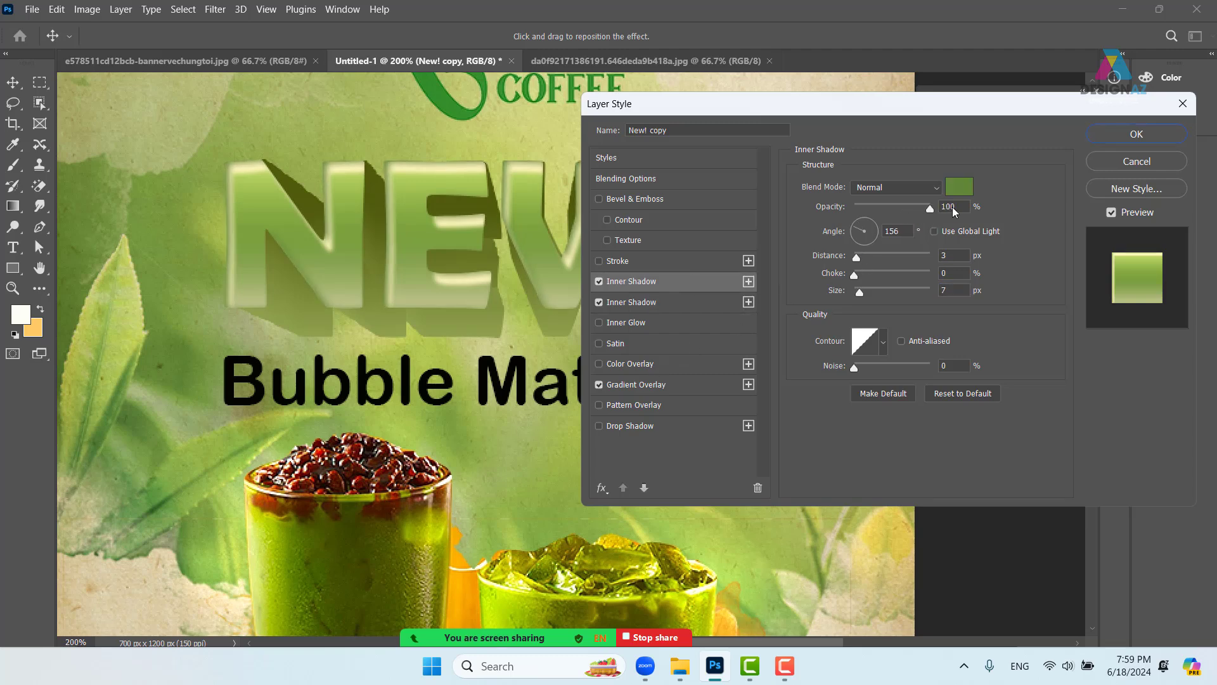
left_click(861, 293)
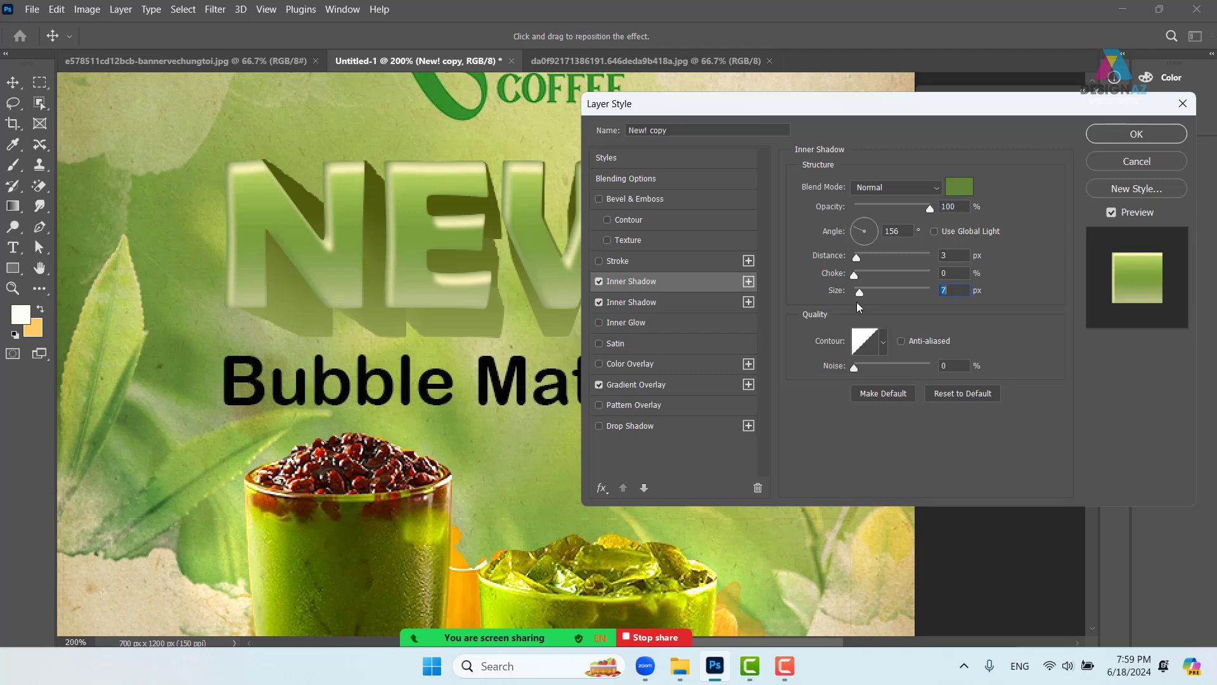
left_click(857, 230)
left_click(857, 229)
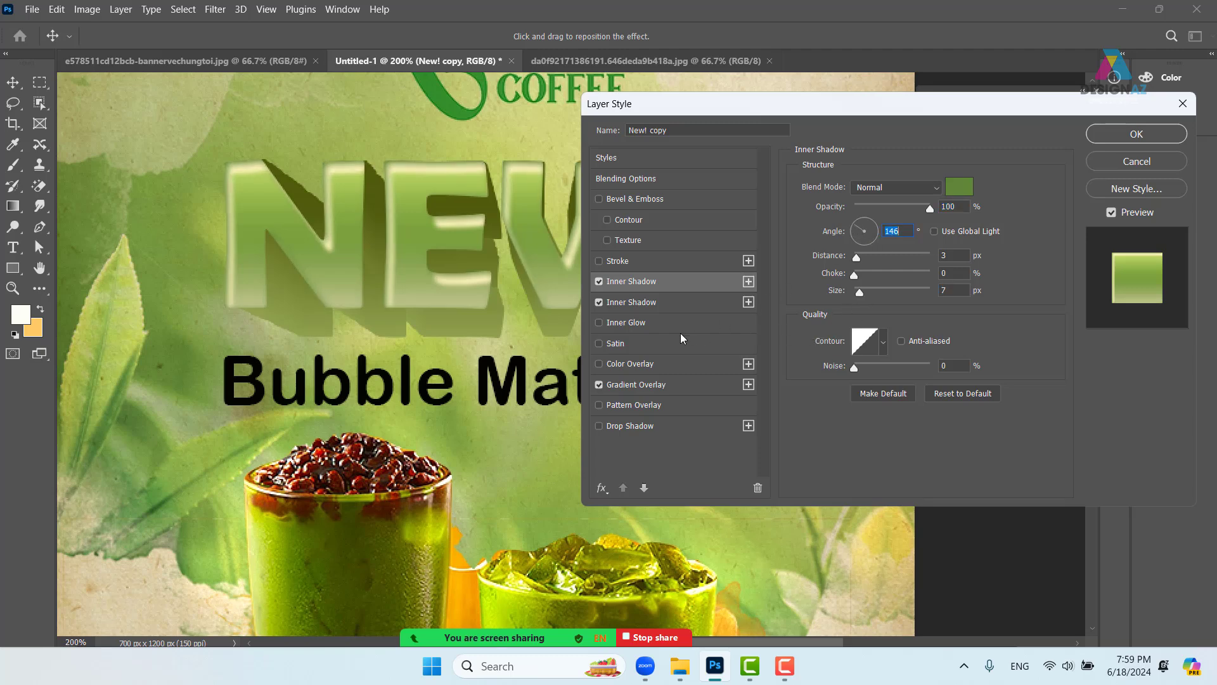
left_click(676, 299)
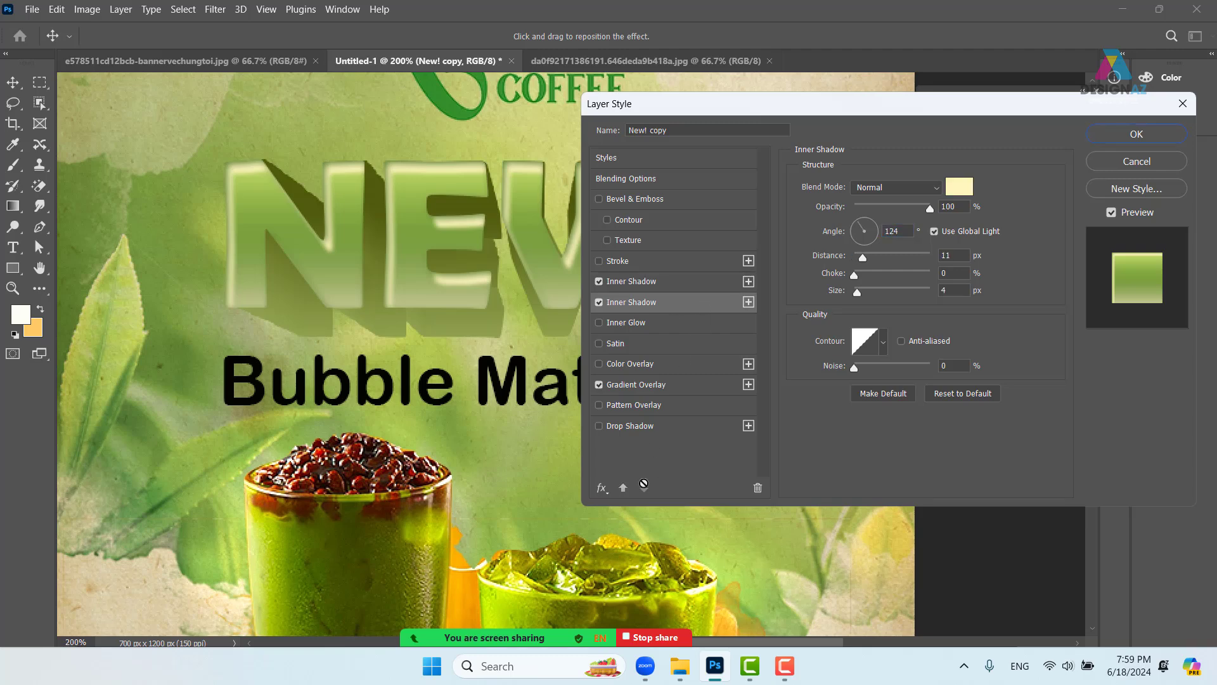
left_click(601, 487)
- Add a third leaf-green Inner Shadow without global light, at 100% opacity
left_click(659, 352)
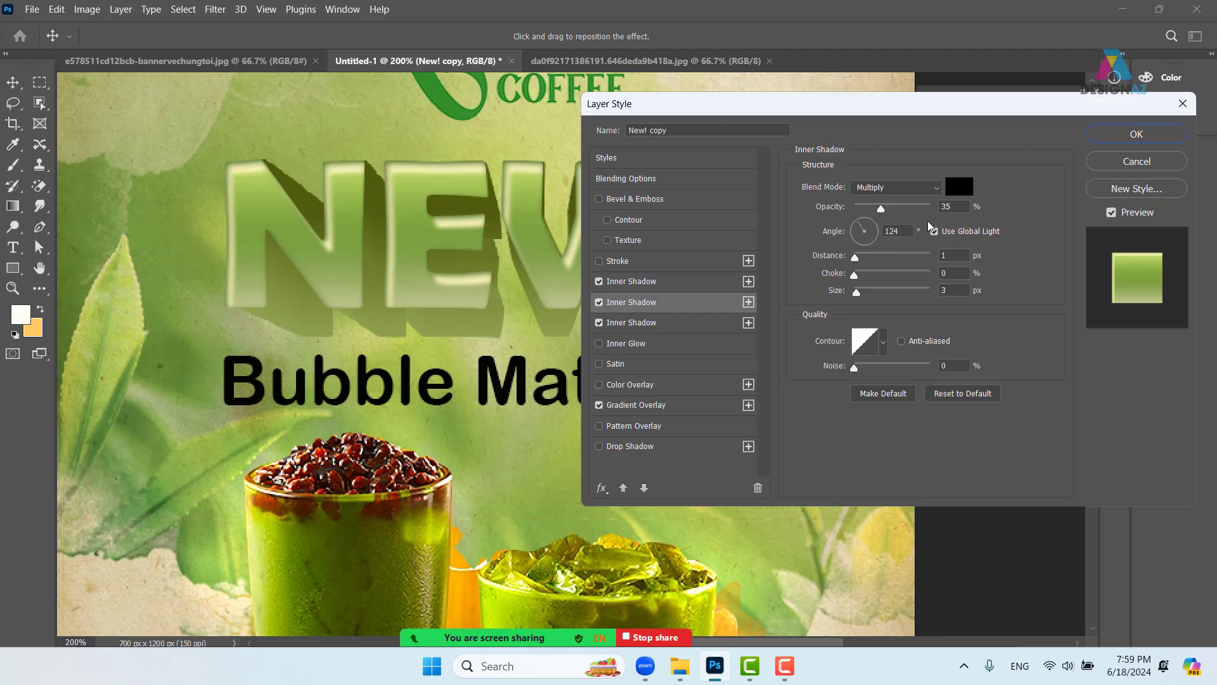
left_click(959, 189)
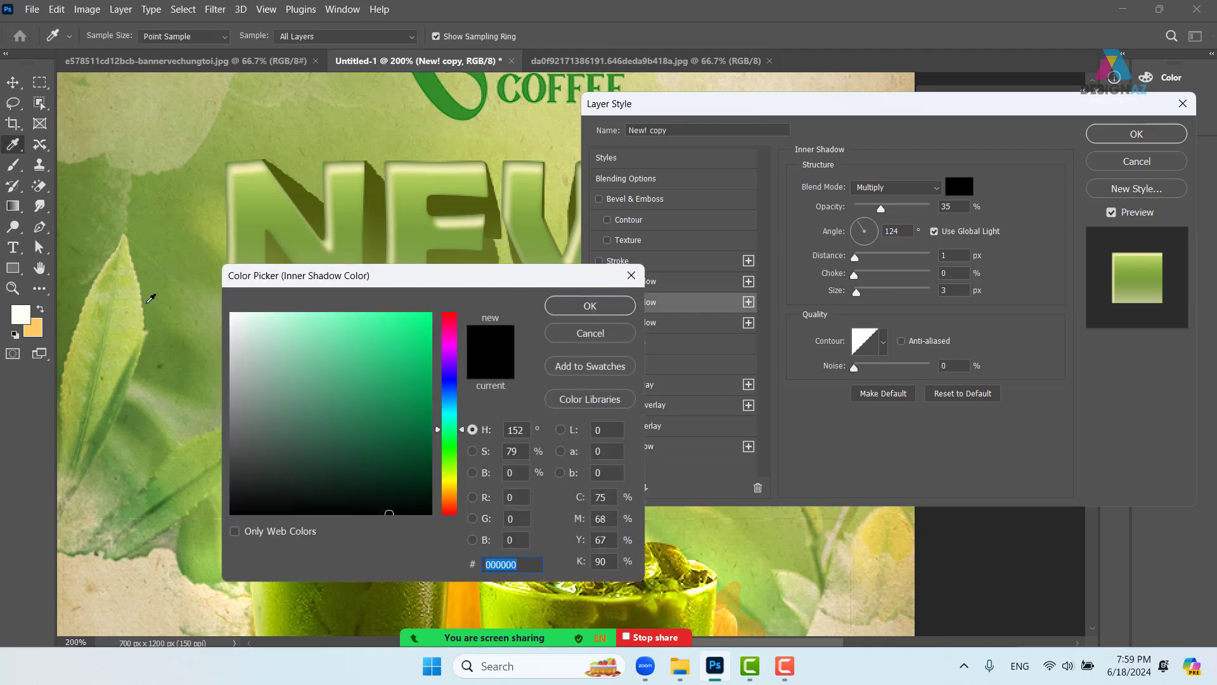
left_click(154, 364)
left_click(613, 312)
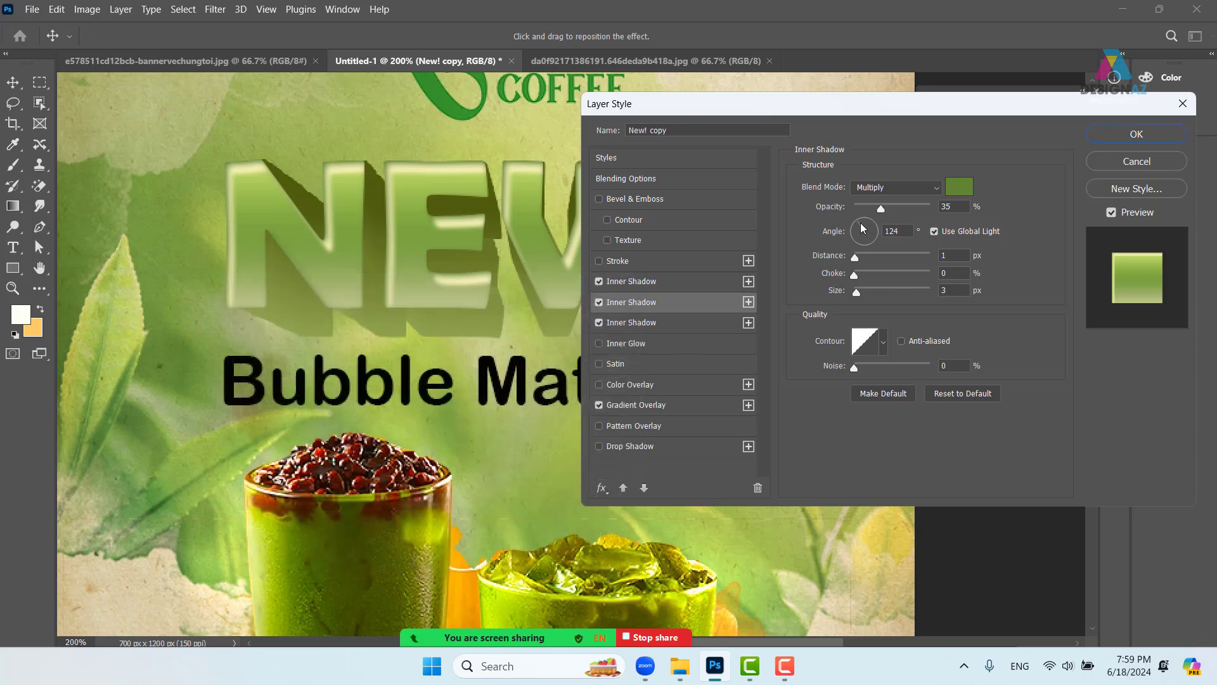
left_click(934, 232)
left_click(879, 241)
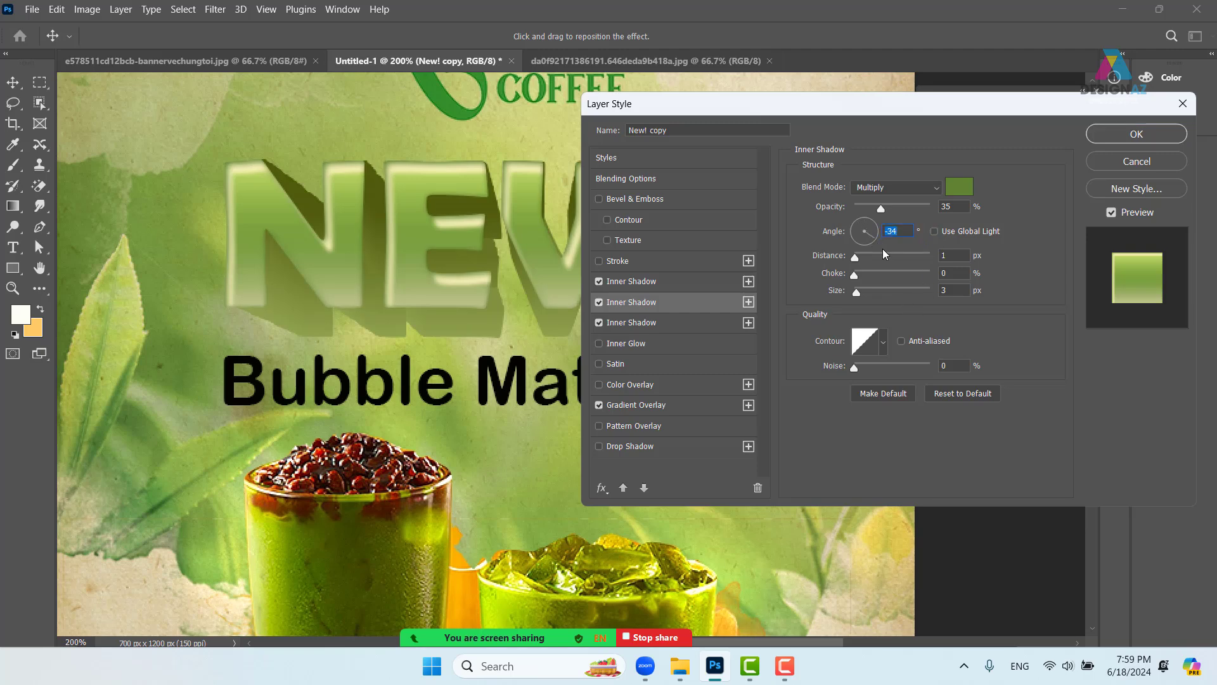
left_click_drag(861, 295, 864, 295)
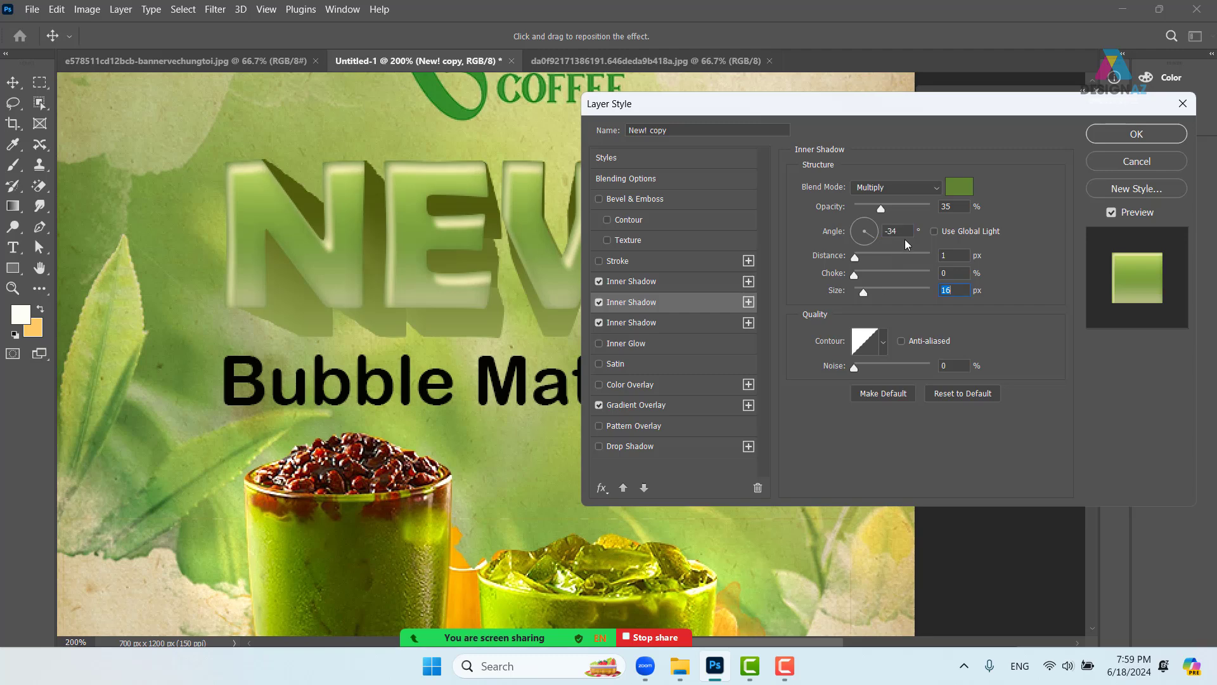
left_click_drag(881, 207, 931, 209)
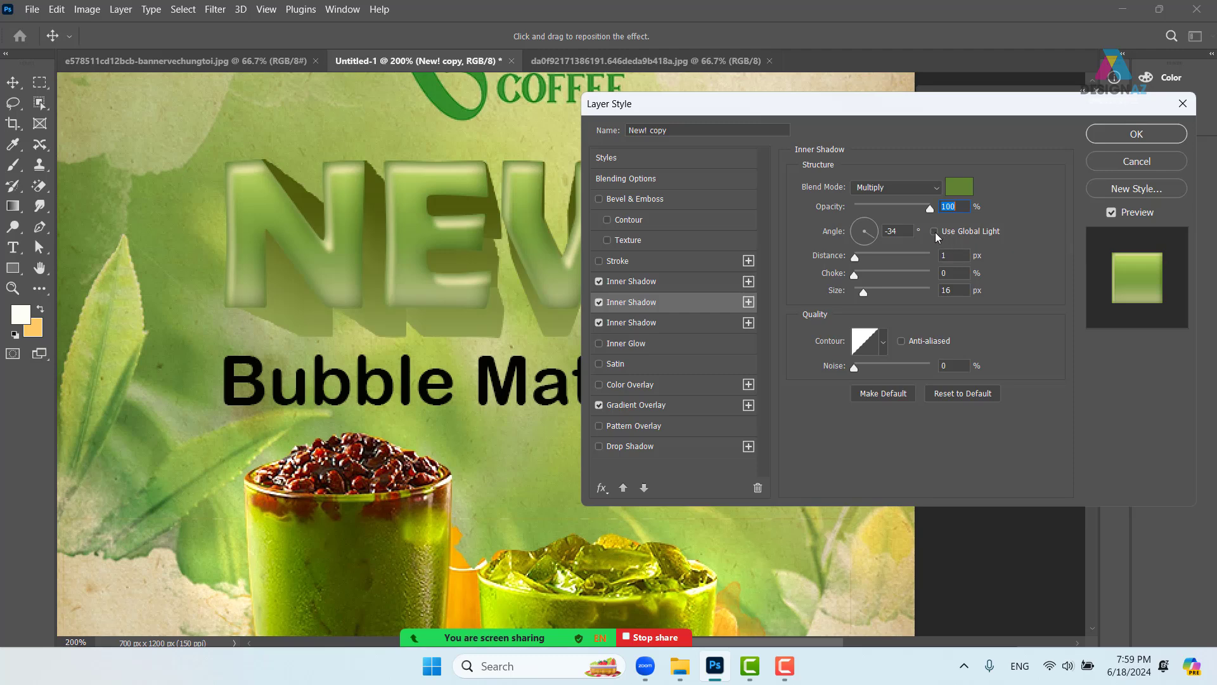
- Turn the green shadow to -46°, move it to the bottom, and offset it 7 px
left_click(873, 240)
left_click(676, 279)
left_click(671, 300)
left_click(672, 323)
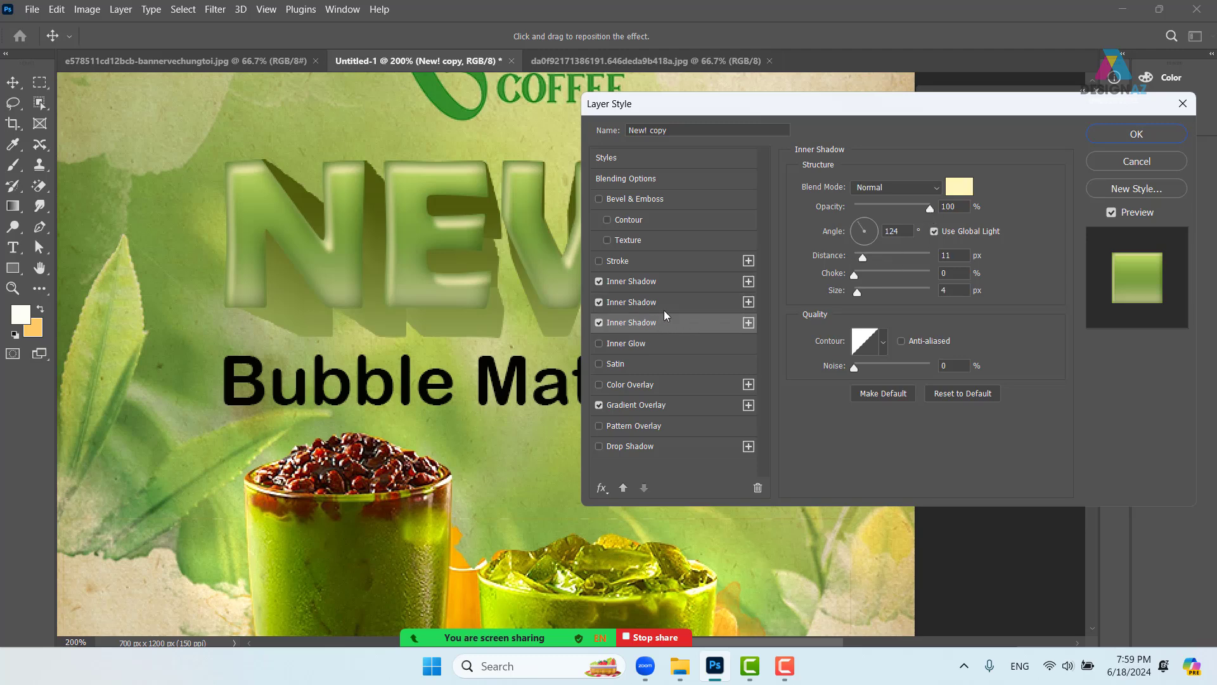
left_click(666, 303)
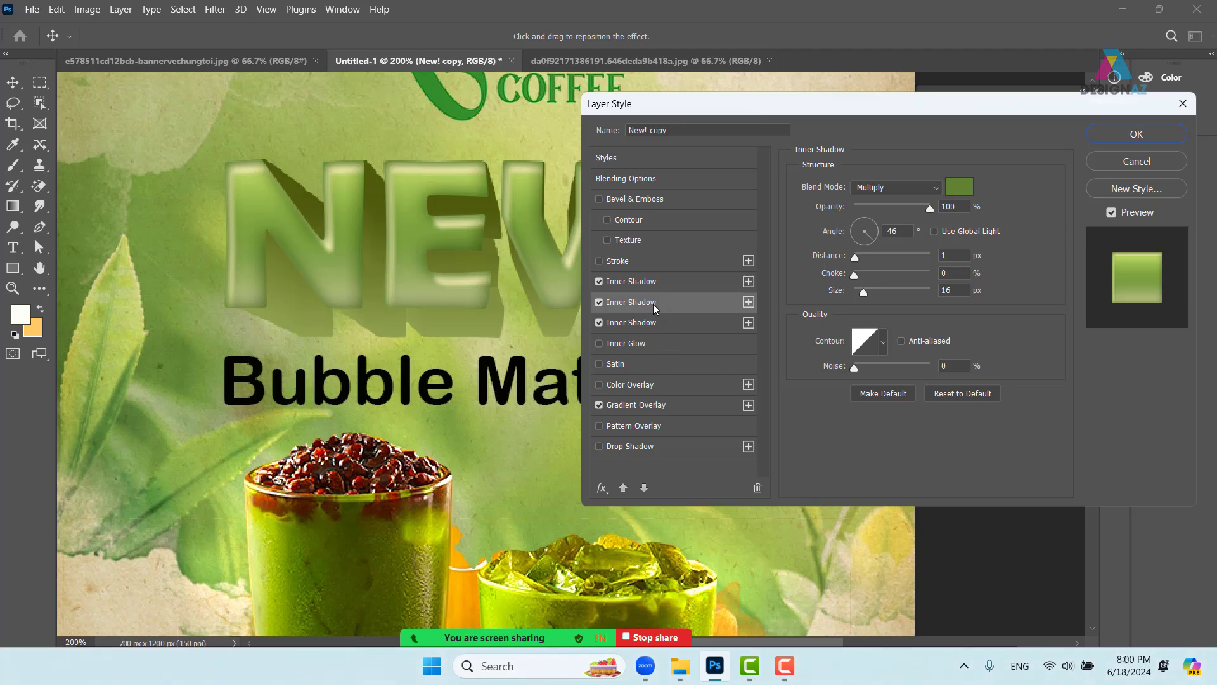
left_click(644, 488)
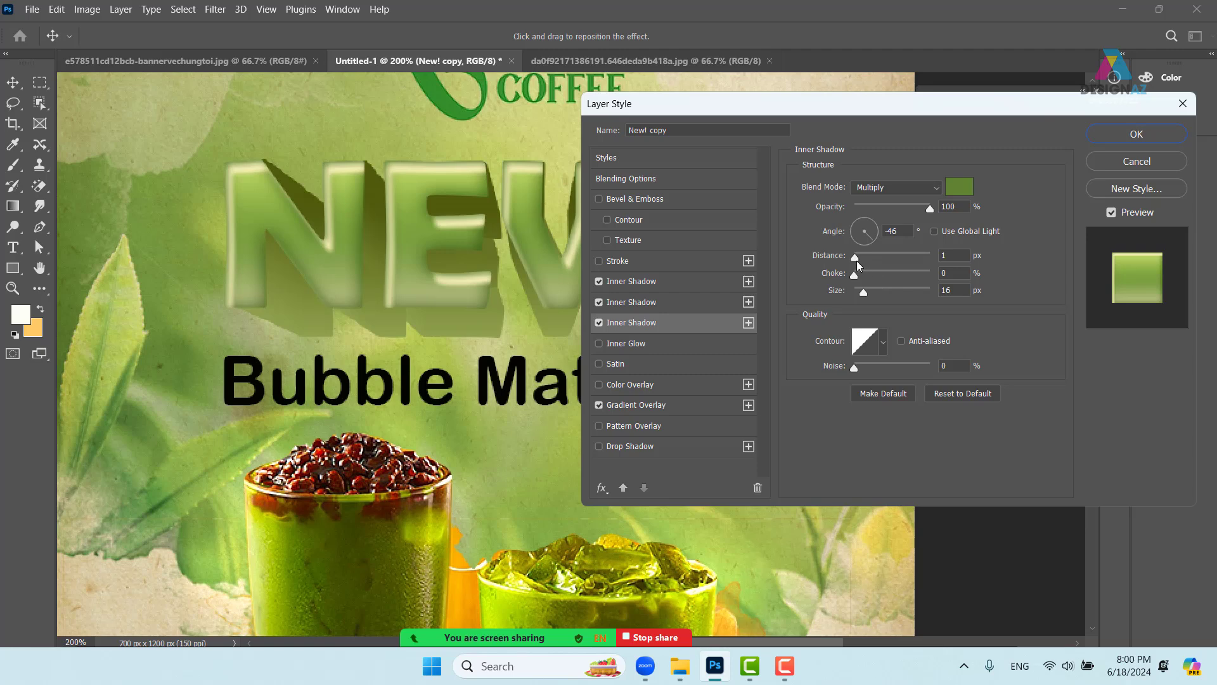
left_click_drag(856, 260, 863, 291)
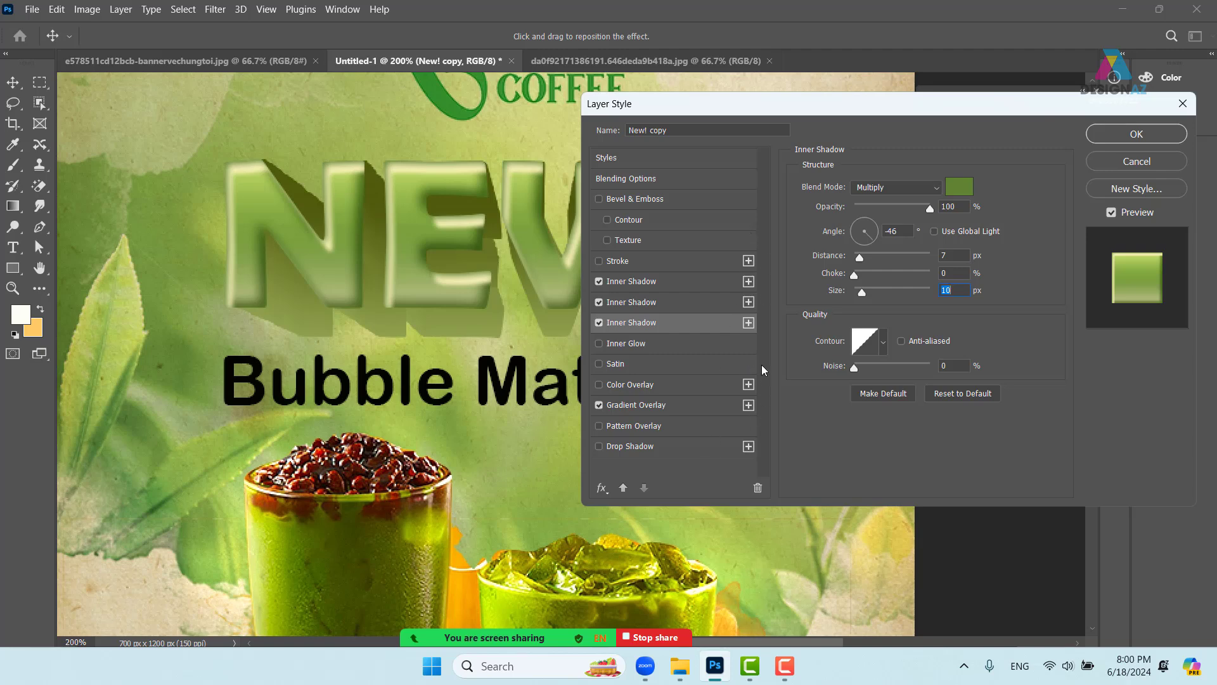
- Add a 16 px green Drop Shadow at 78% opacity and a Stroke with gradient fill
left_click(667, 446)
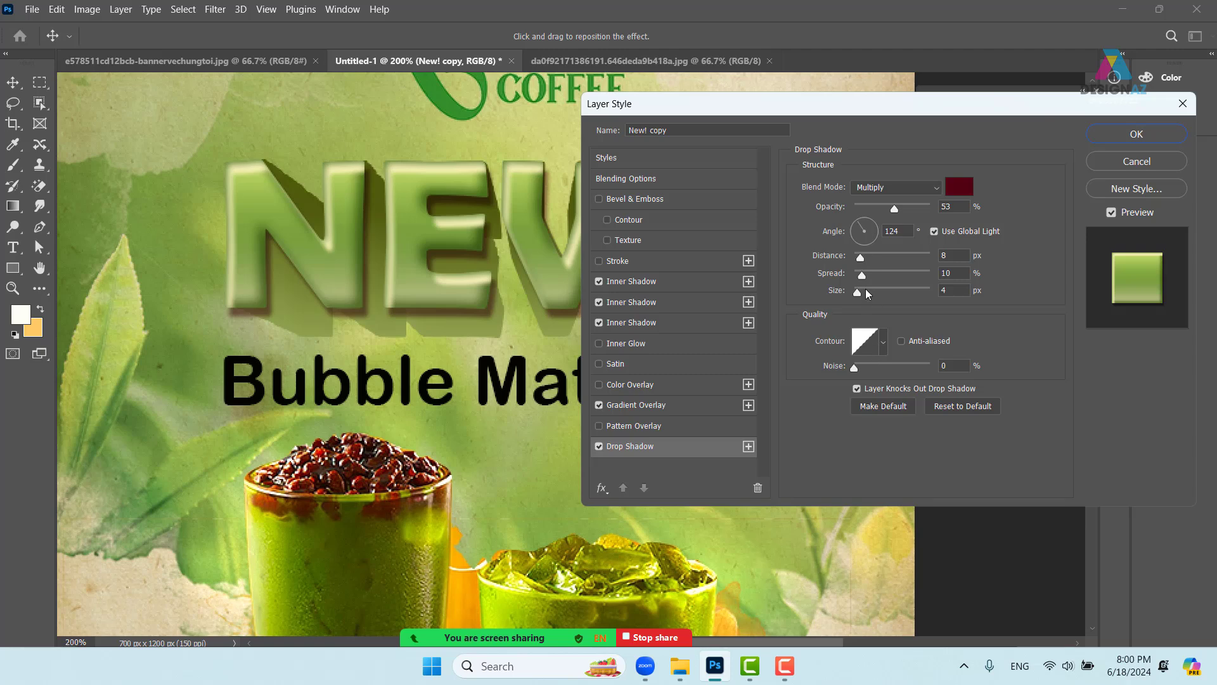
left_click_drag(866, 291, 865, 293)
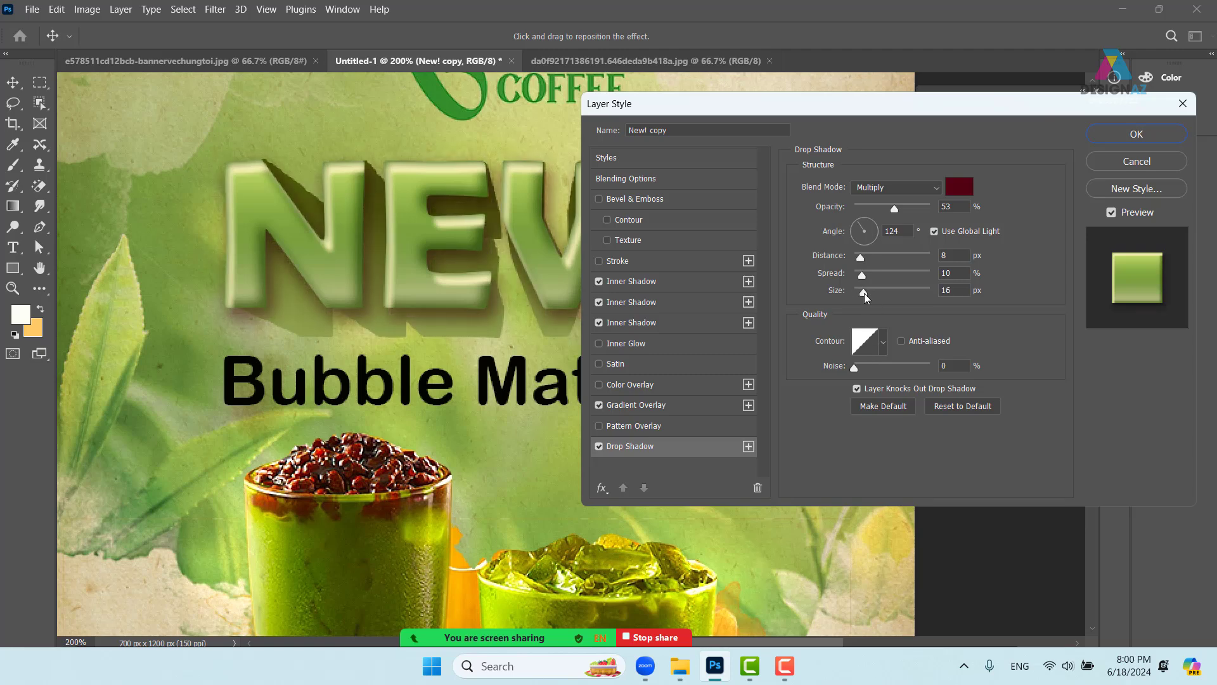
left_click(955, 190)
left_click(158, 367)
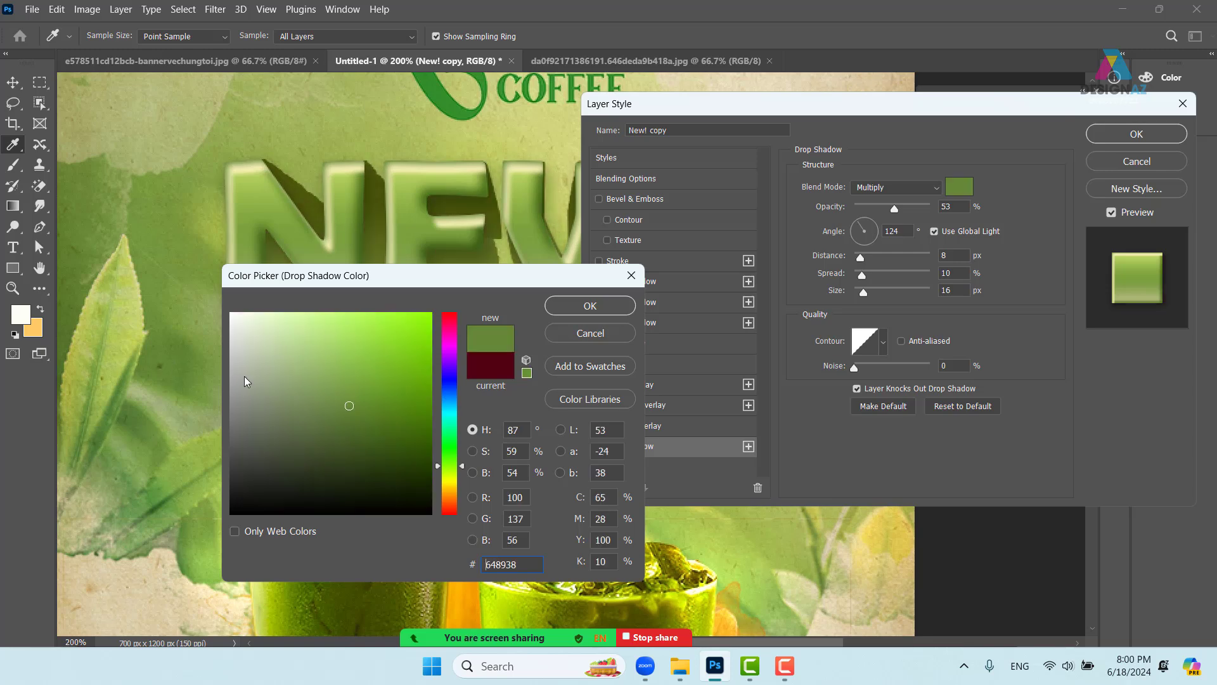
left_click(589, 306)
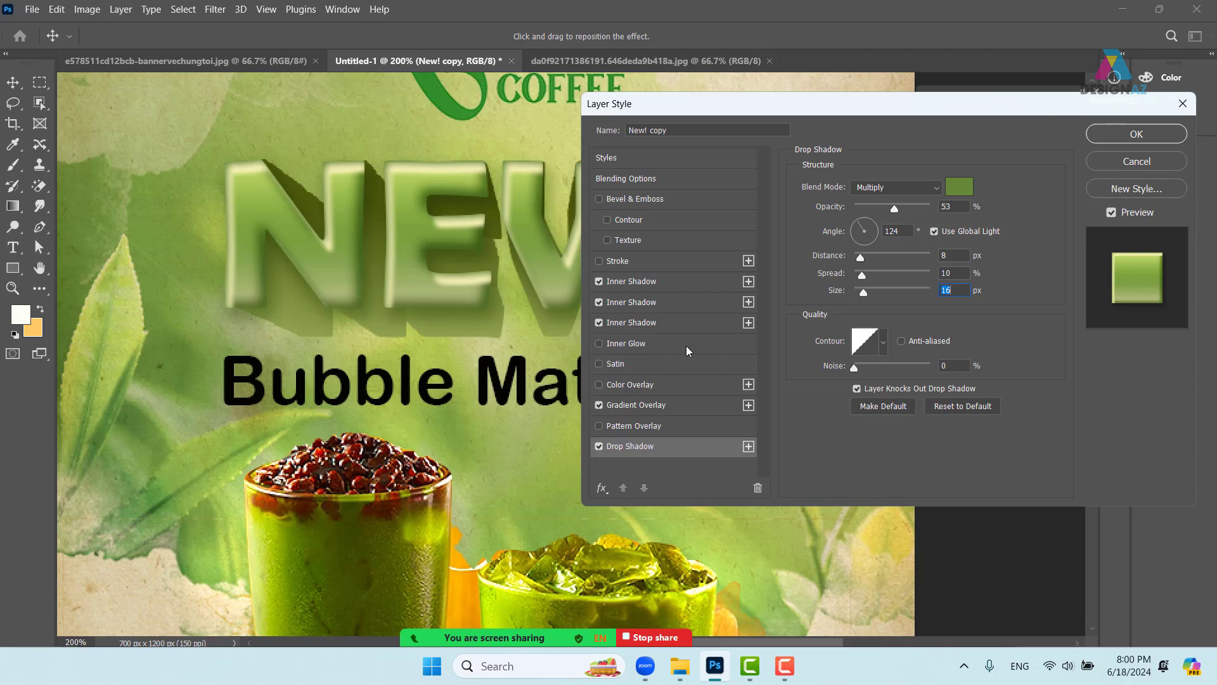
left_click(914, 207)
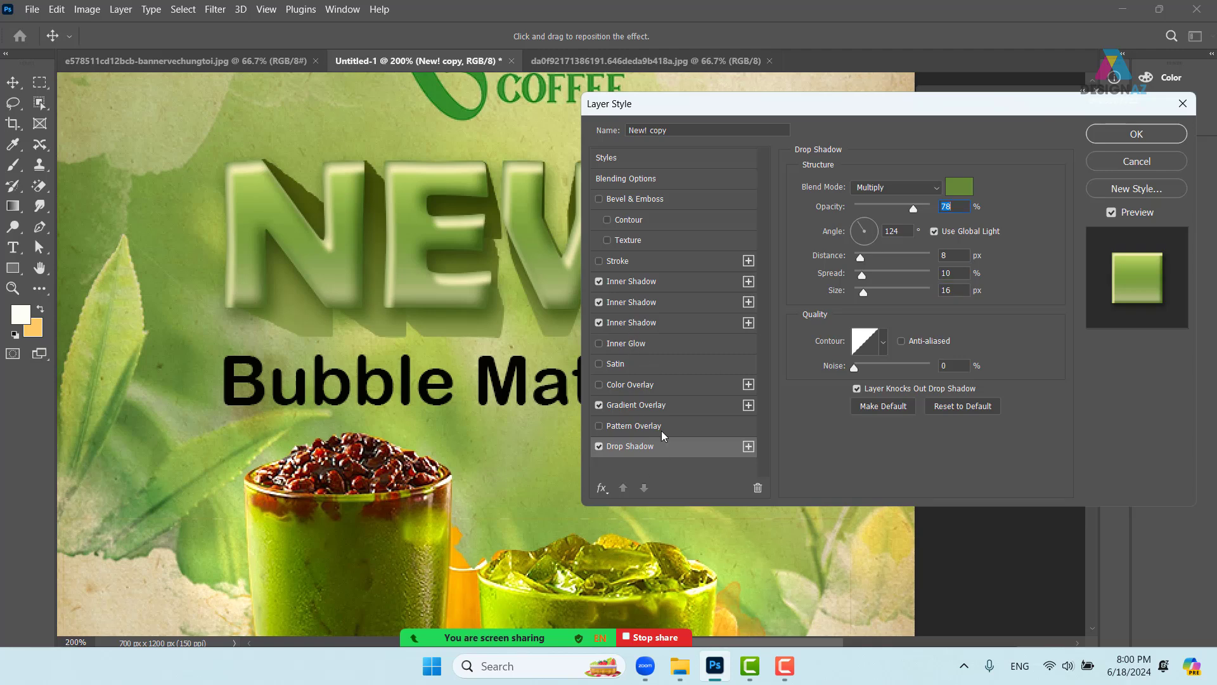
left_click(674, 261)
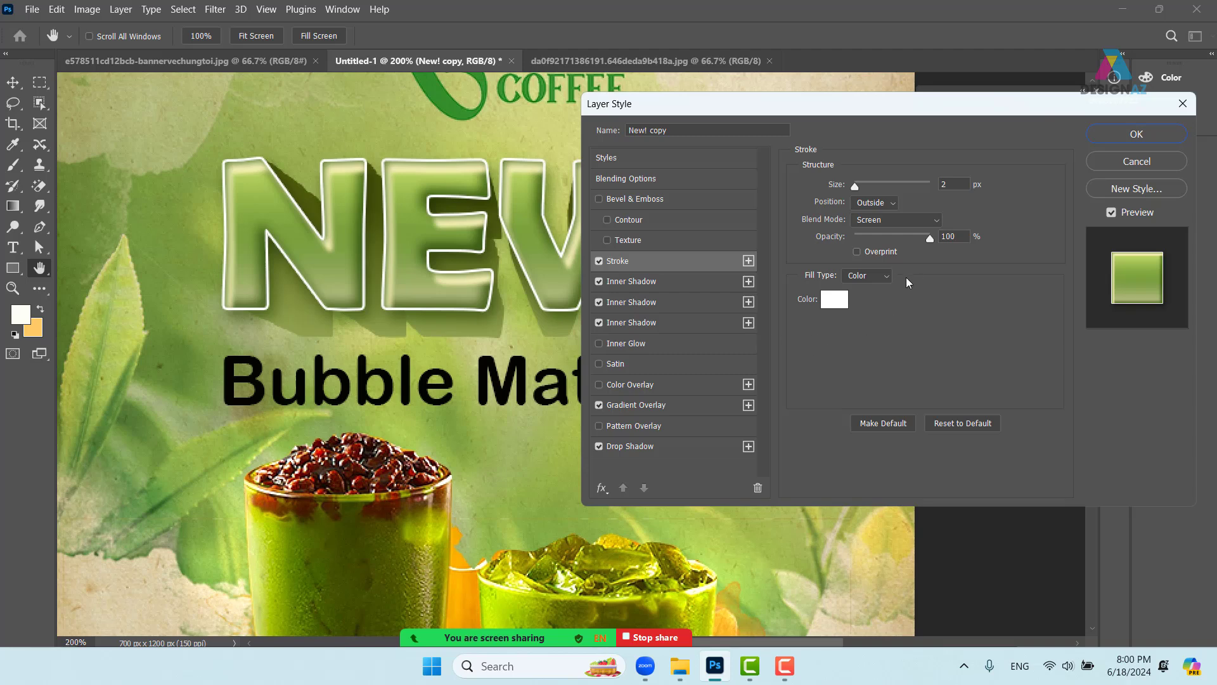
left_click(887, 277)
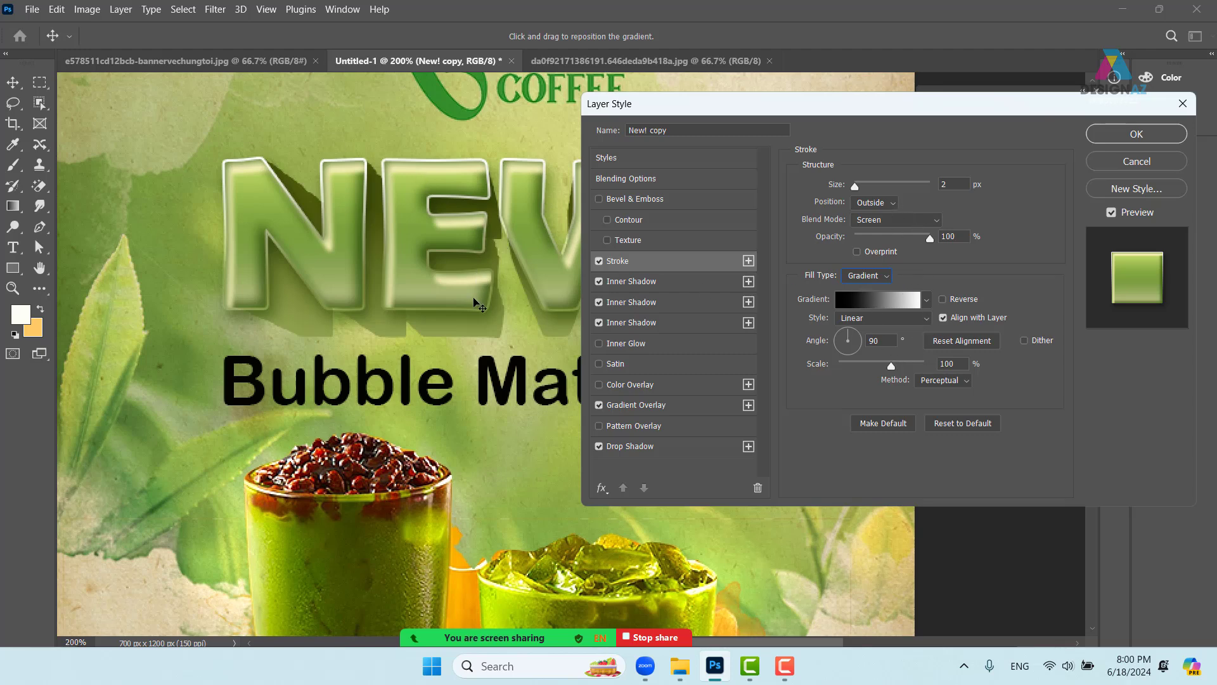
- Apply the finished layer style and zoom out to view the whole poster
left_click(1150, 137)
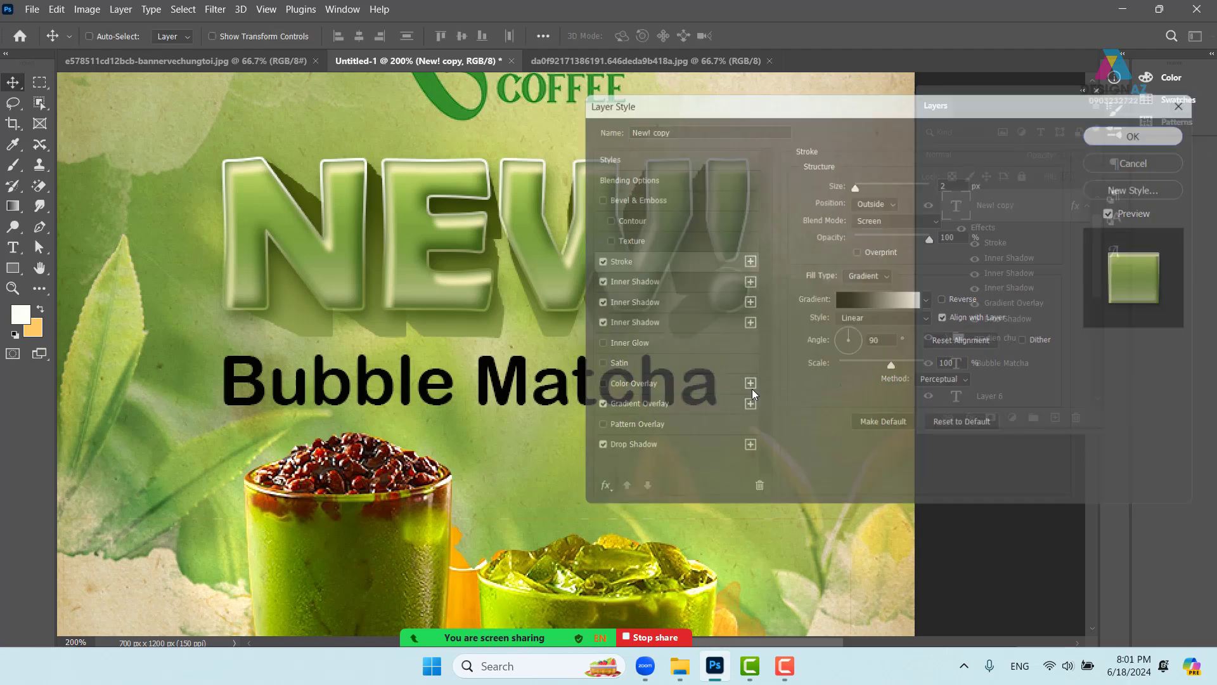
key("ctrl+minus")
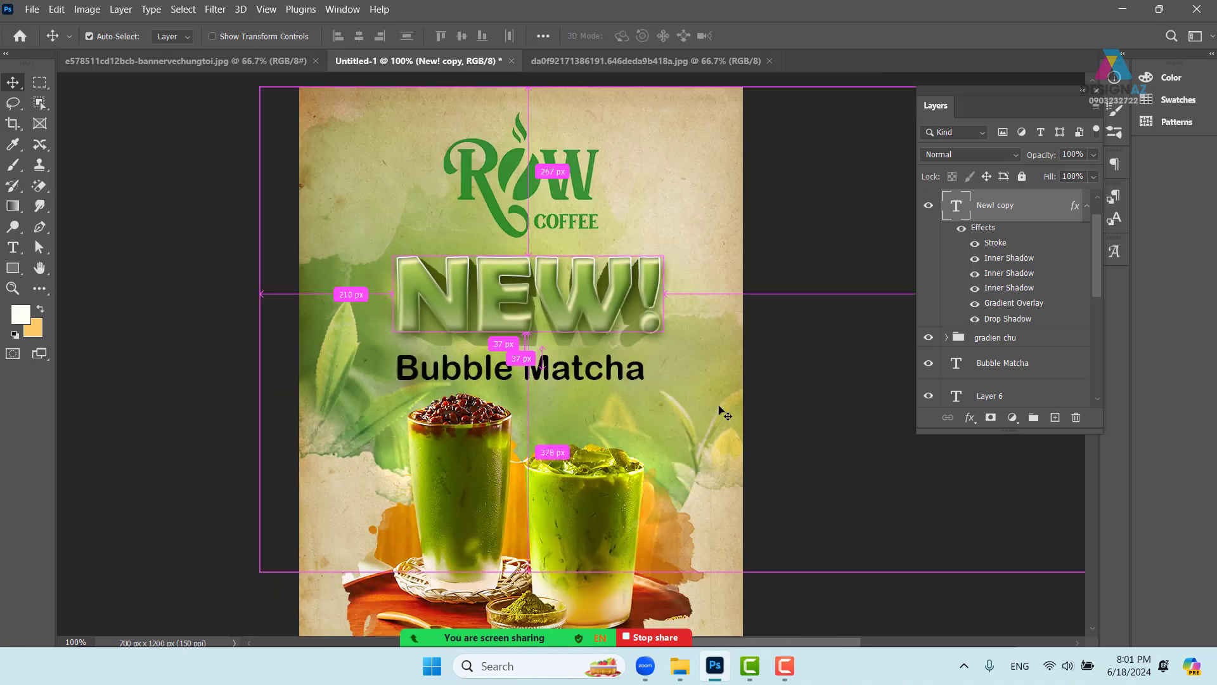
key("ctrl+minus")
key("ctrl+plus")
key("ctrl+plus")
key("ctrl+minus")
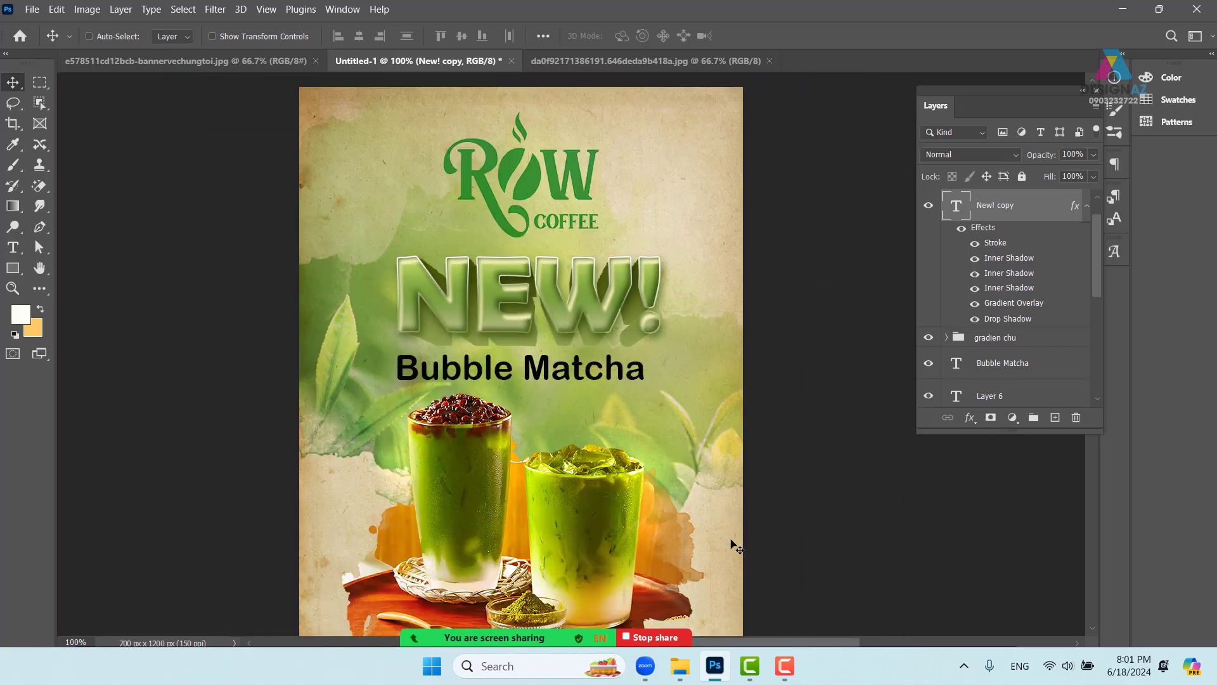
key("ctrl+plus")
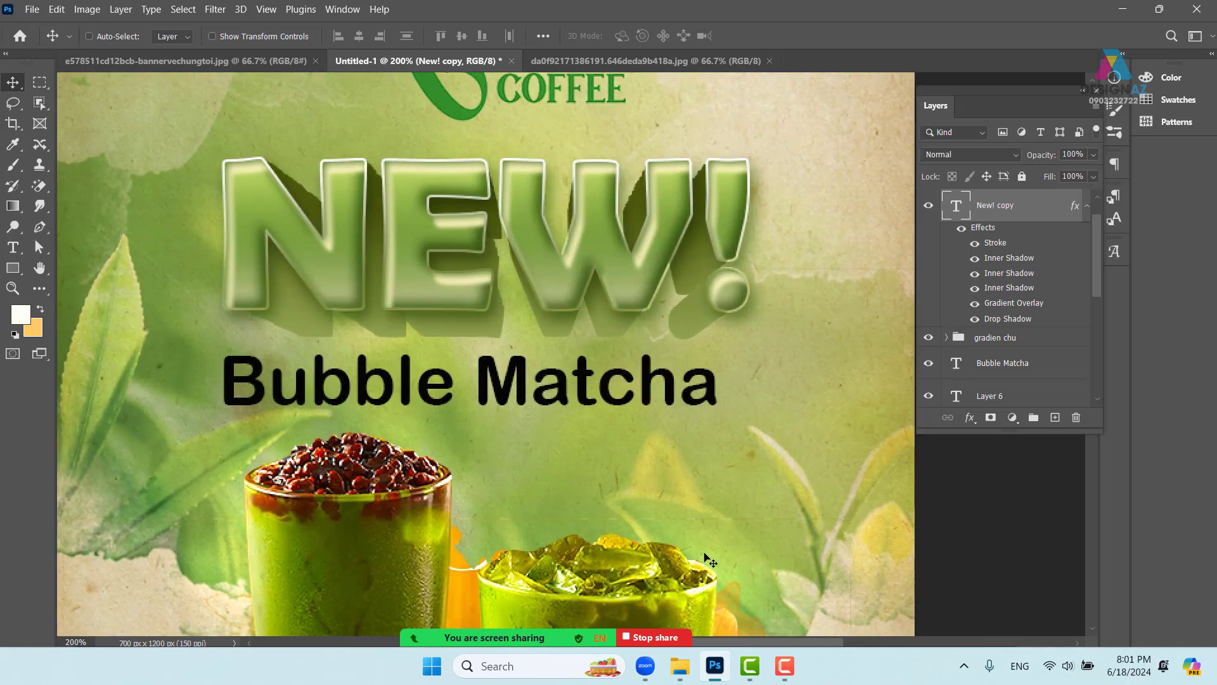
- Recolour the Bubble Matcha text pale yellow-green and nudge it slightly up and right
right_click(566, 388)
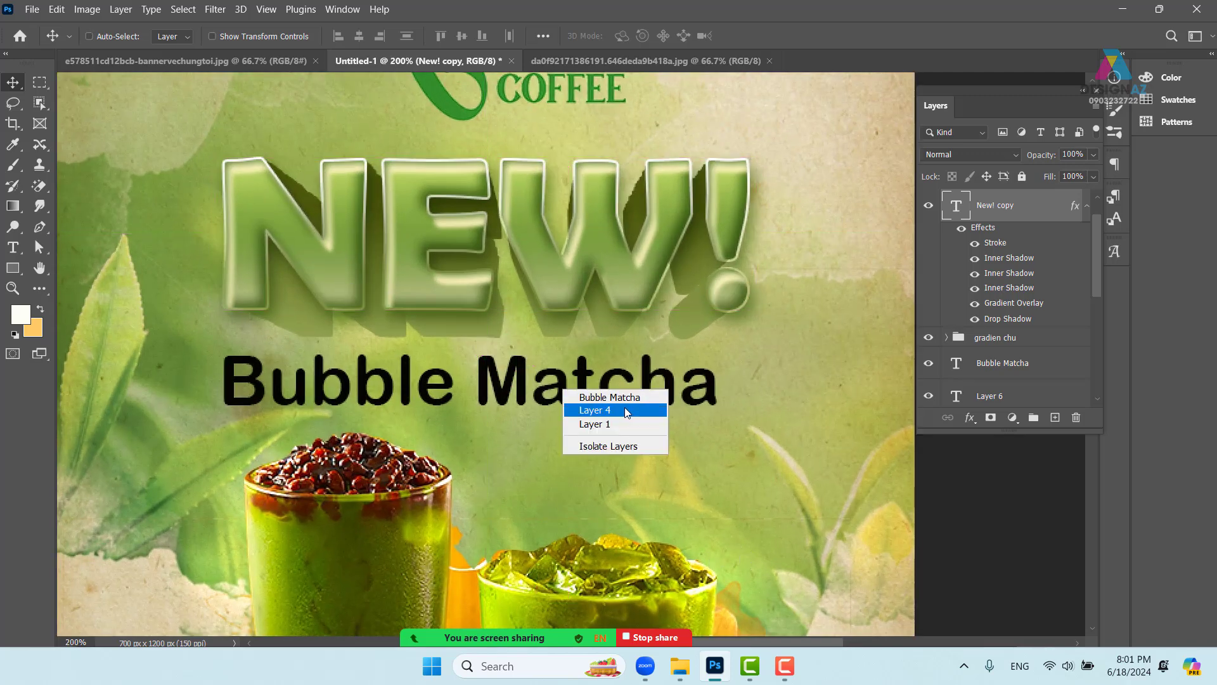
left_click(619, 397)
key("t")
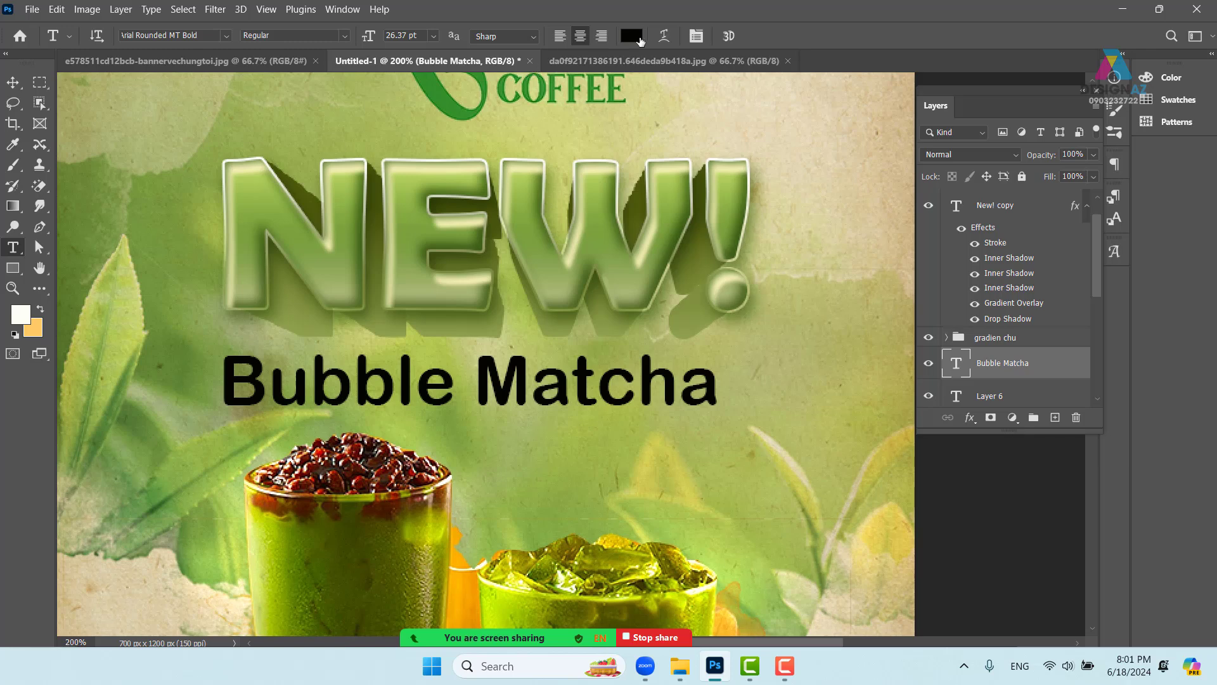
left_click(629, 36)
left_click_drag(533, 275, 867, 271)
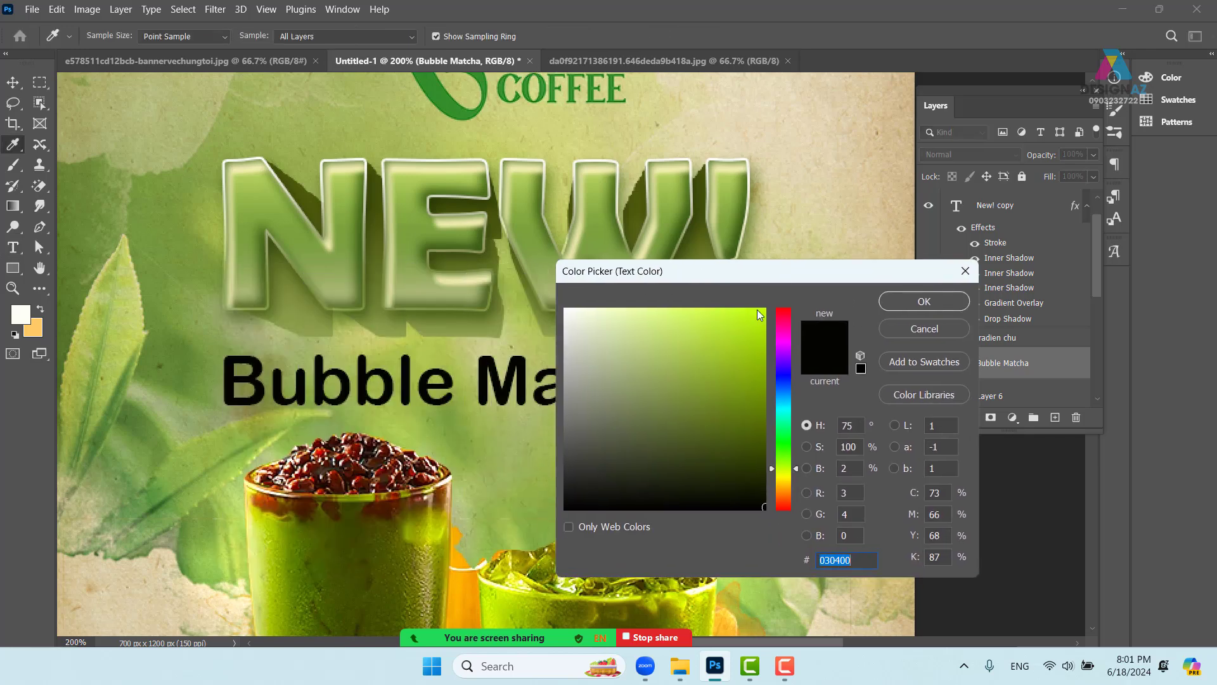
left_click(661, 307)
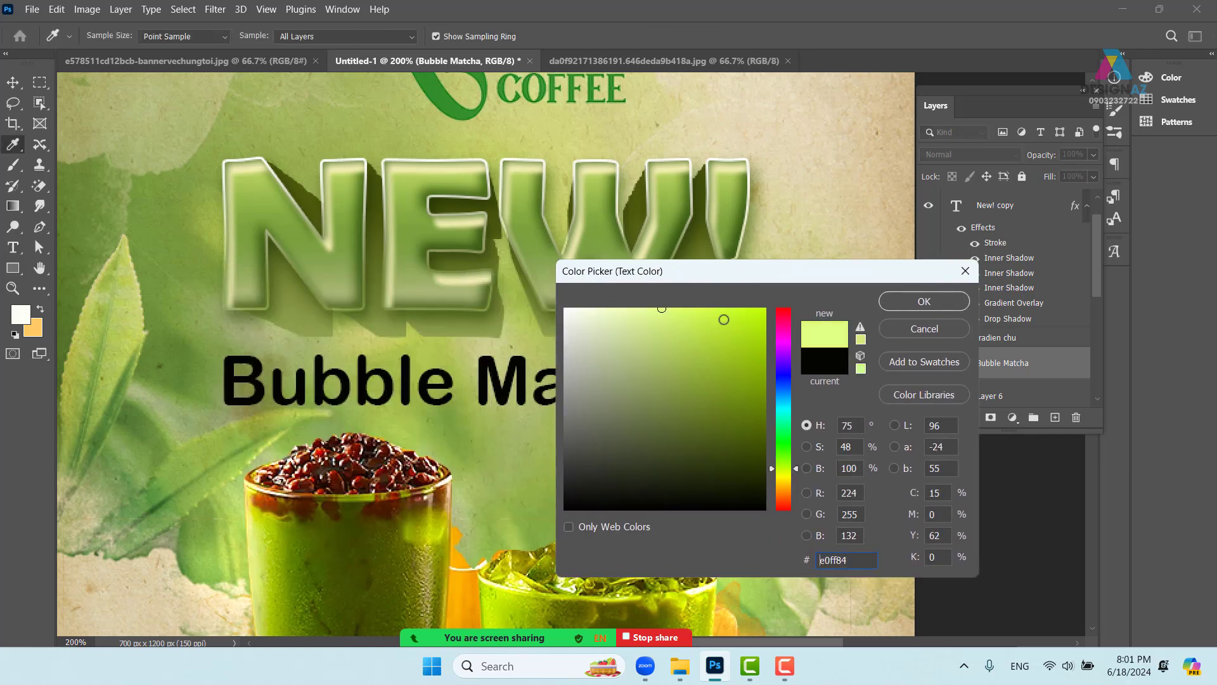
left_click(924, 301)
key("v")
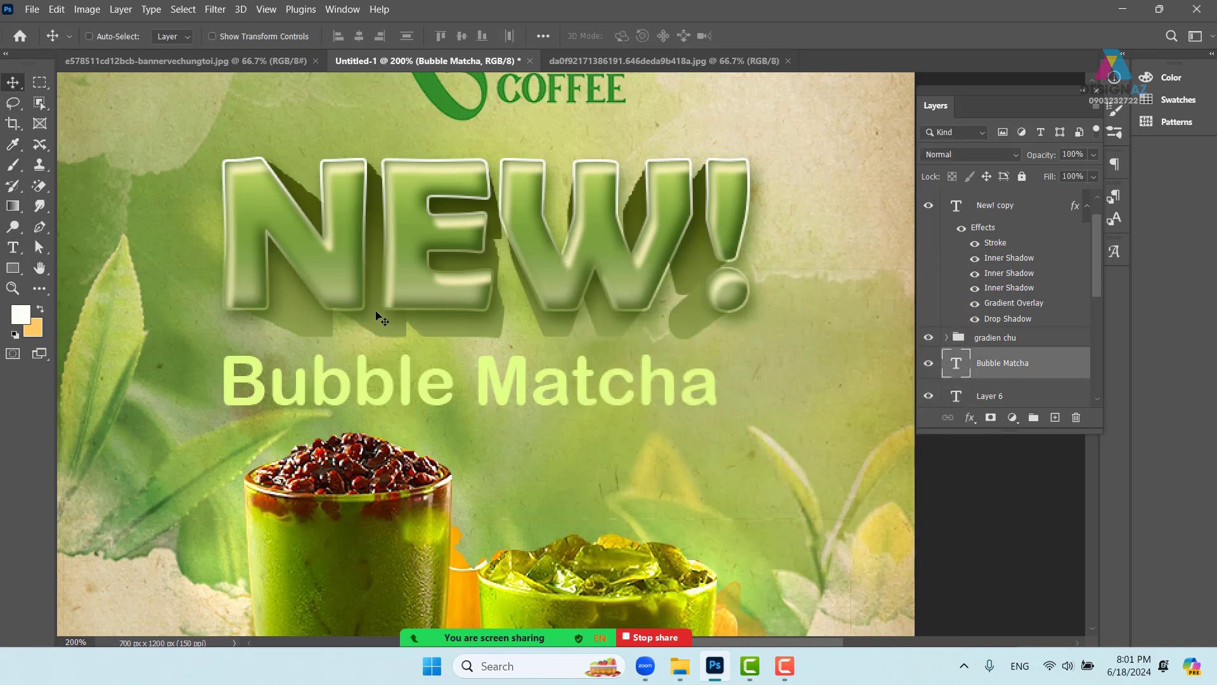
left_click_drag(519, 395, 521, 389)
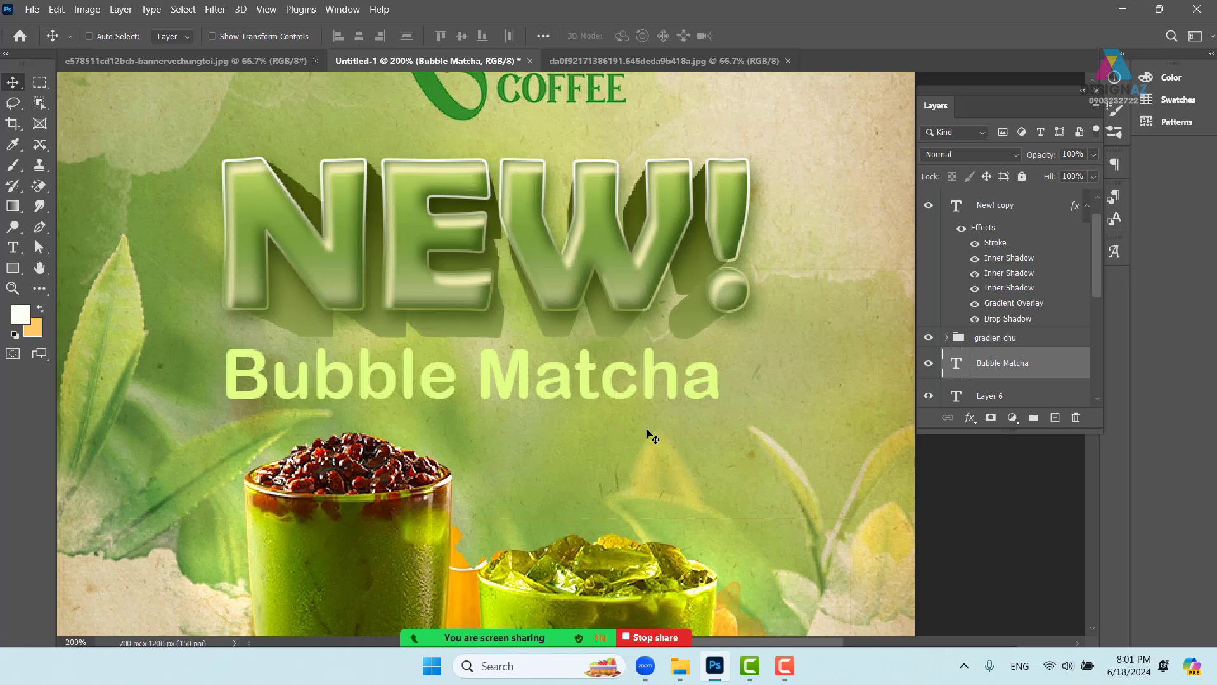
- Select the New! copy headline layer and zoom to 200% on NEW! and the COFFEE logo
key("ctrl+minus")
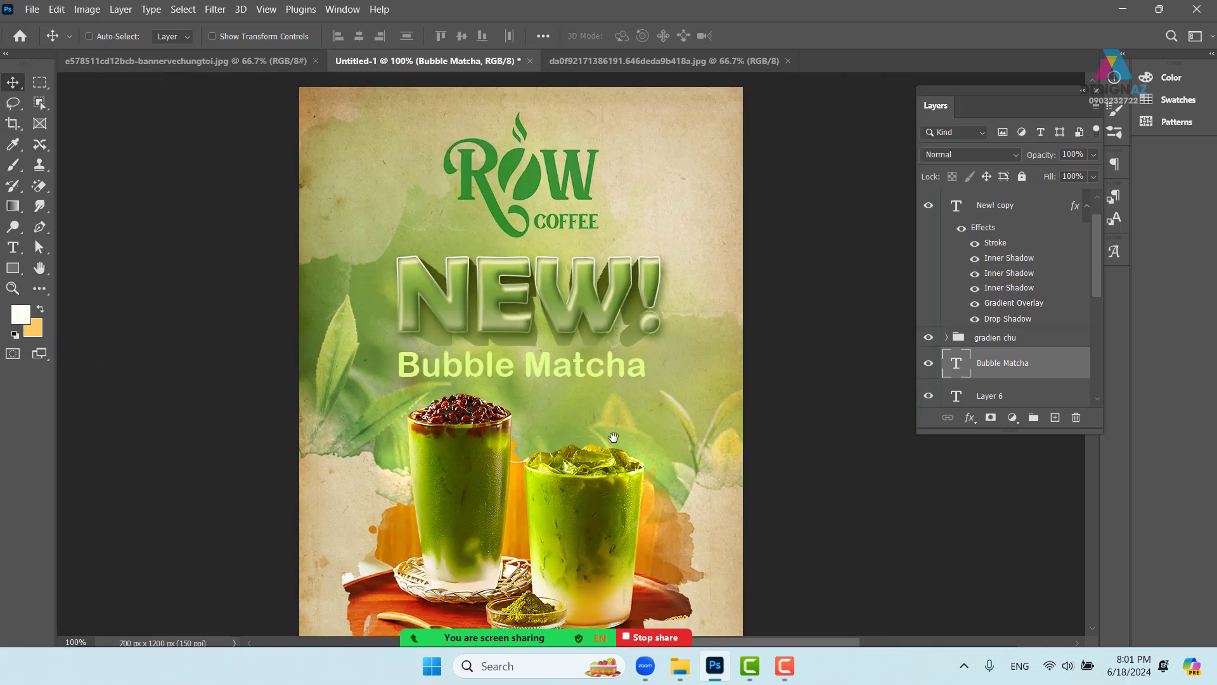
left_click_drag(641, 439, 599, 423)
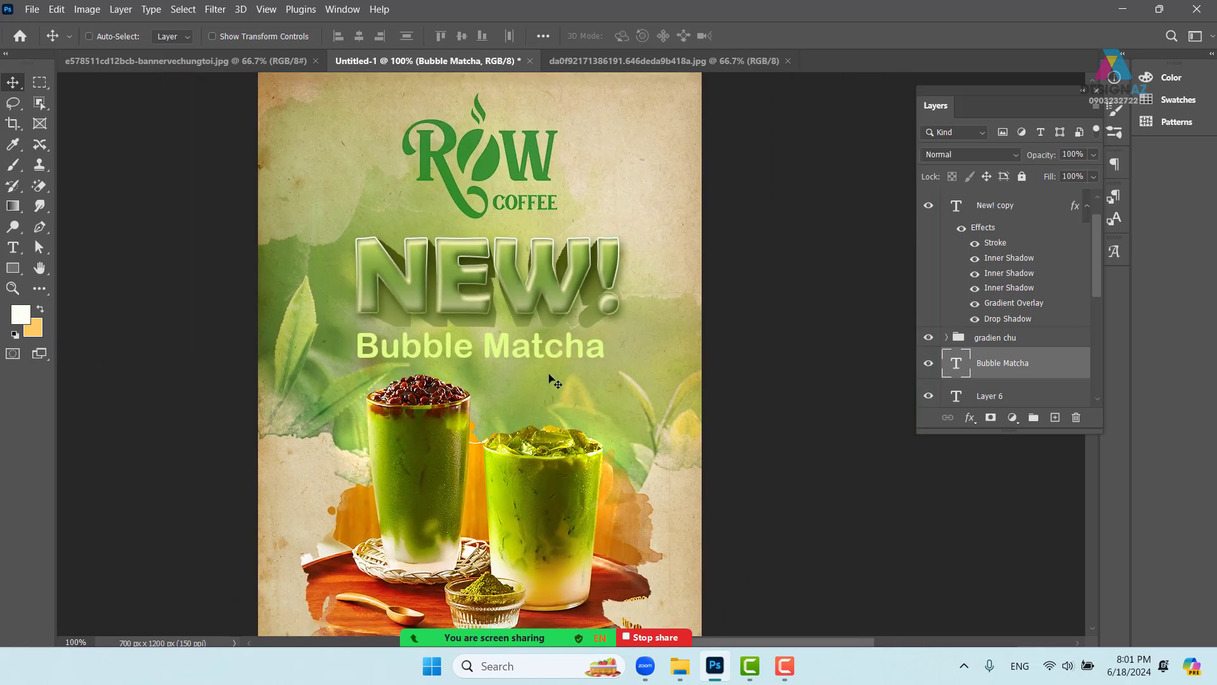
right_click(1002, 373)
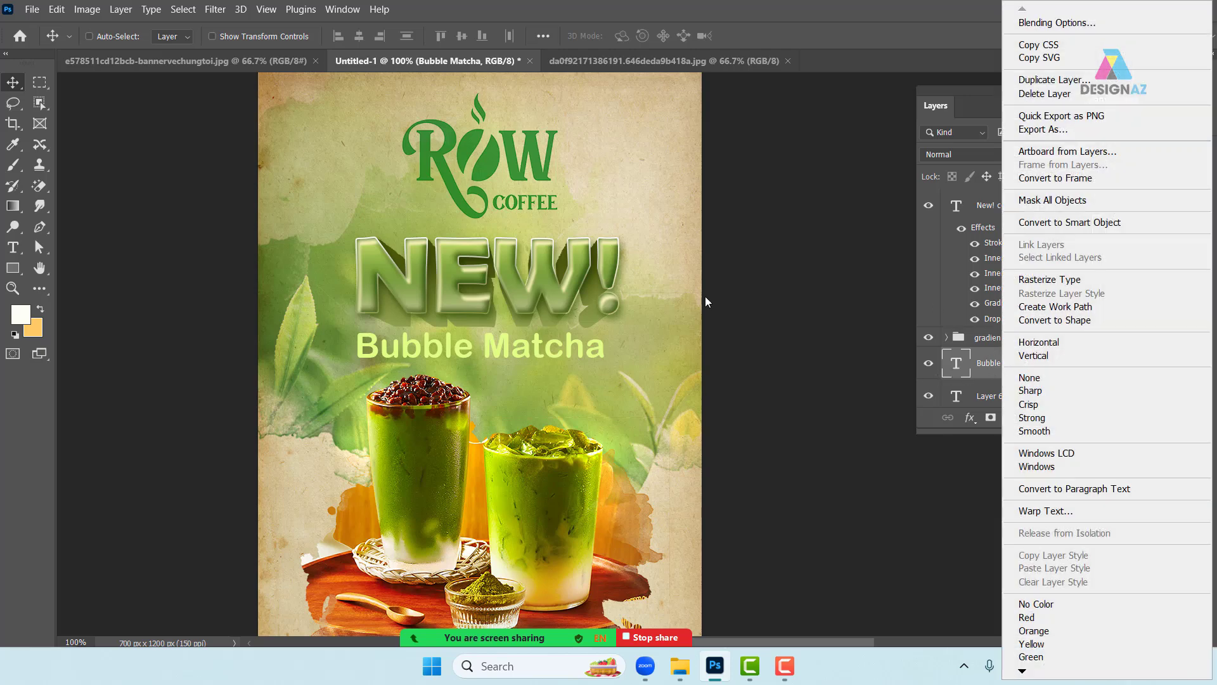
left_click(539, 350)
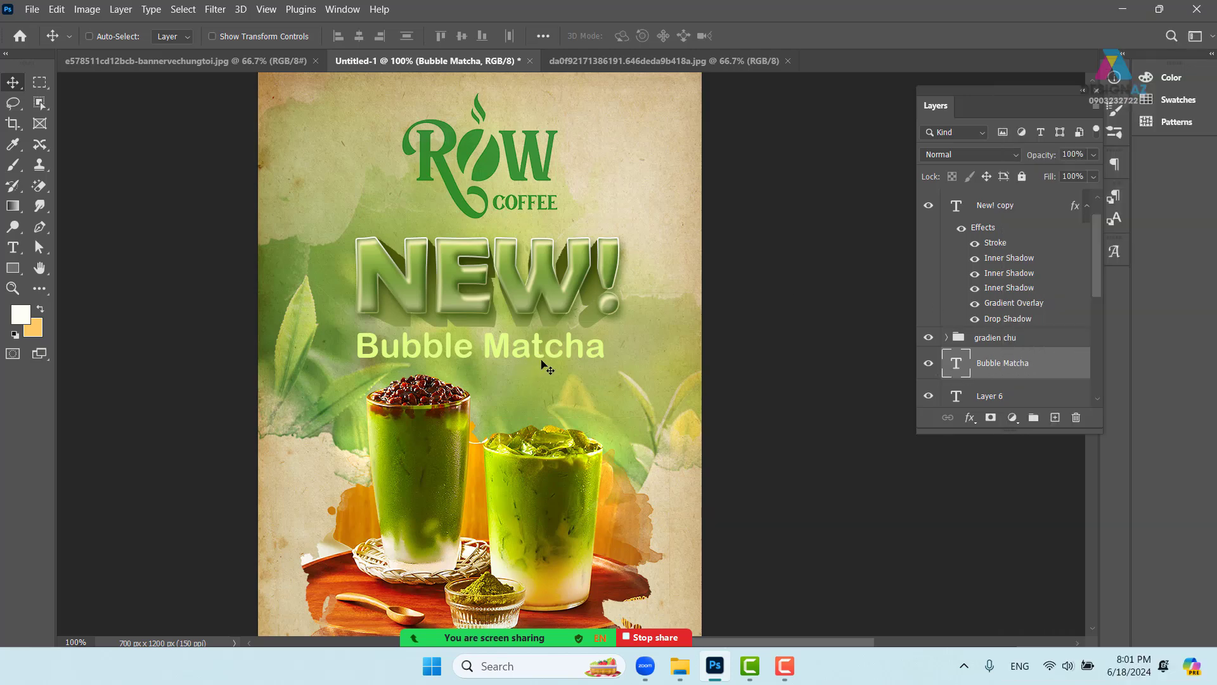
right_click(574, 289)
left_click(602, 269)
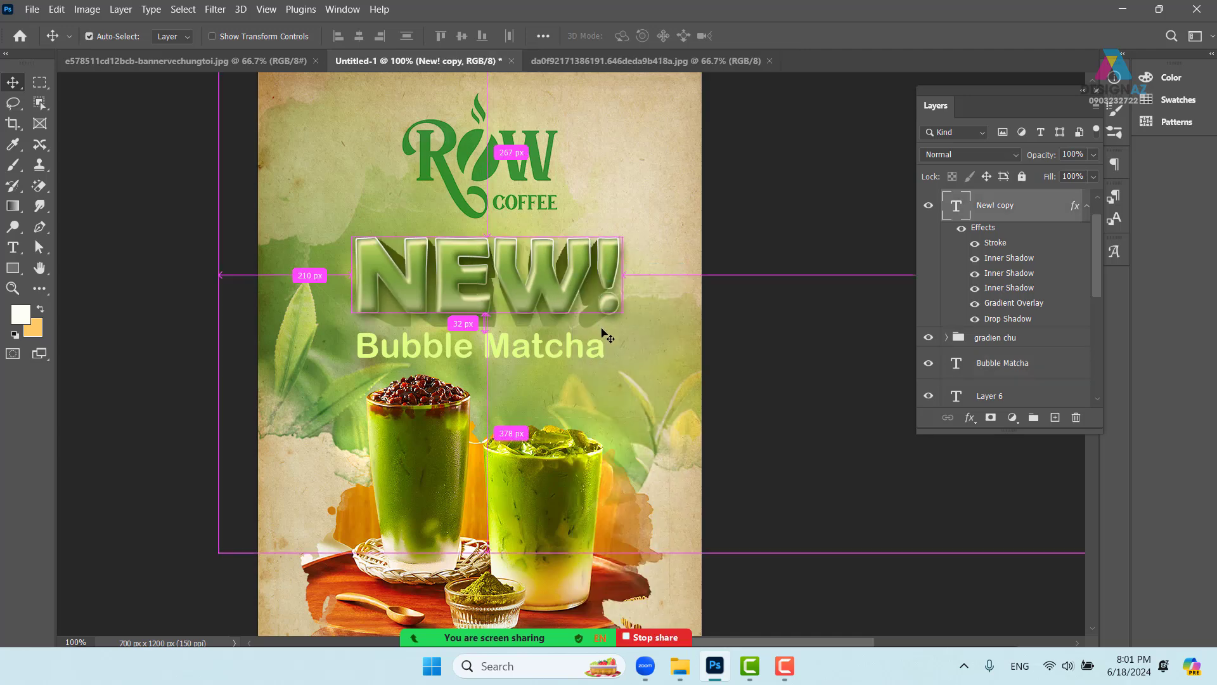
key("ctrl+plus")
left_click_drag(509, 294, 571, 335)
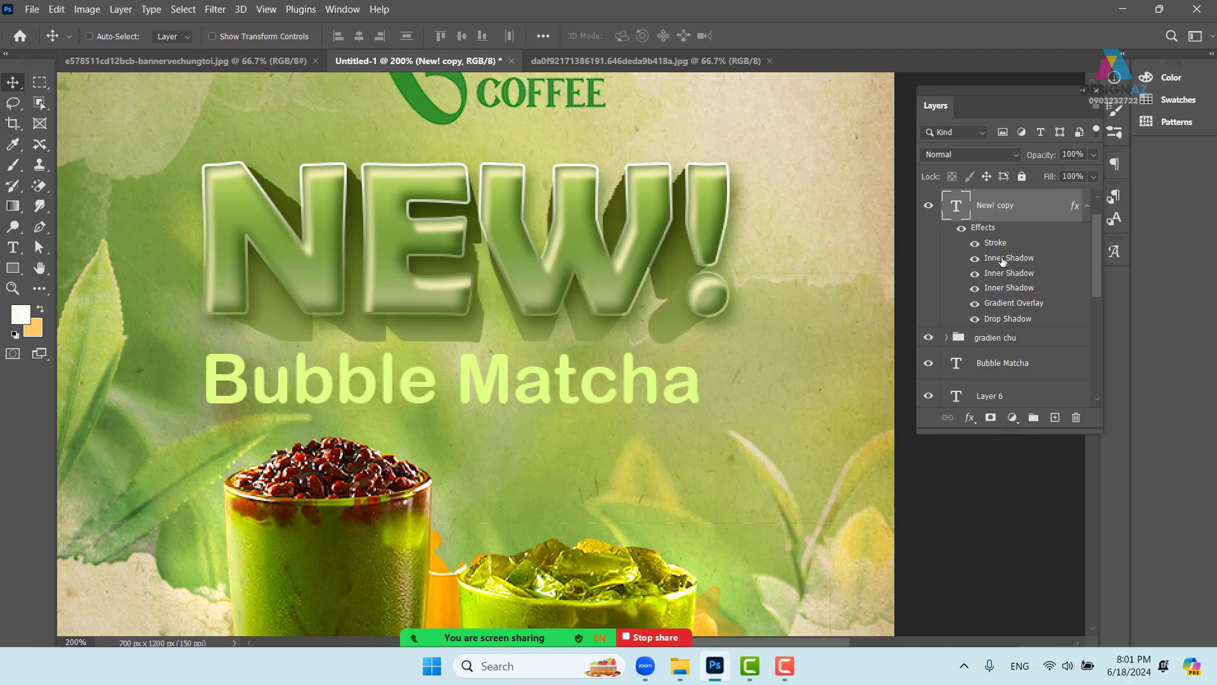
- Fill the NEW! letter shapes on a new layer with the Bubble Matcha light green
left_click(959, 216, "ctrl")
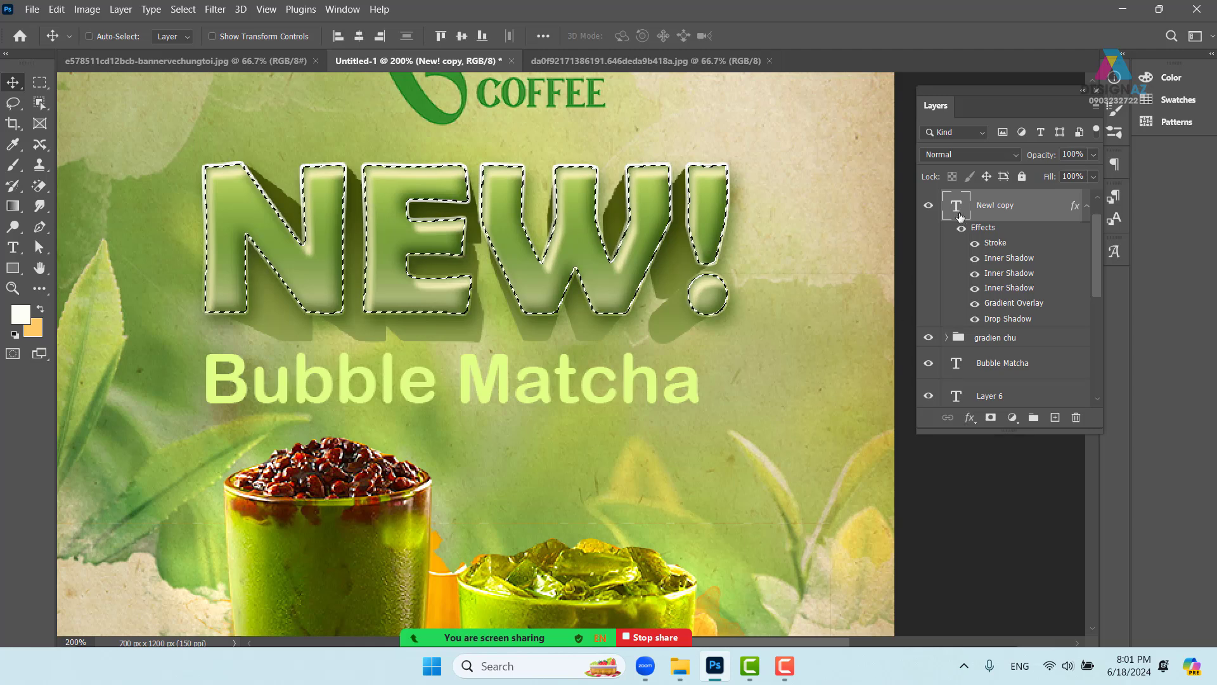
left_click(1055, 417)
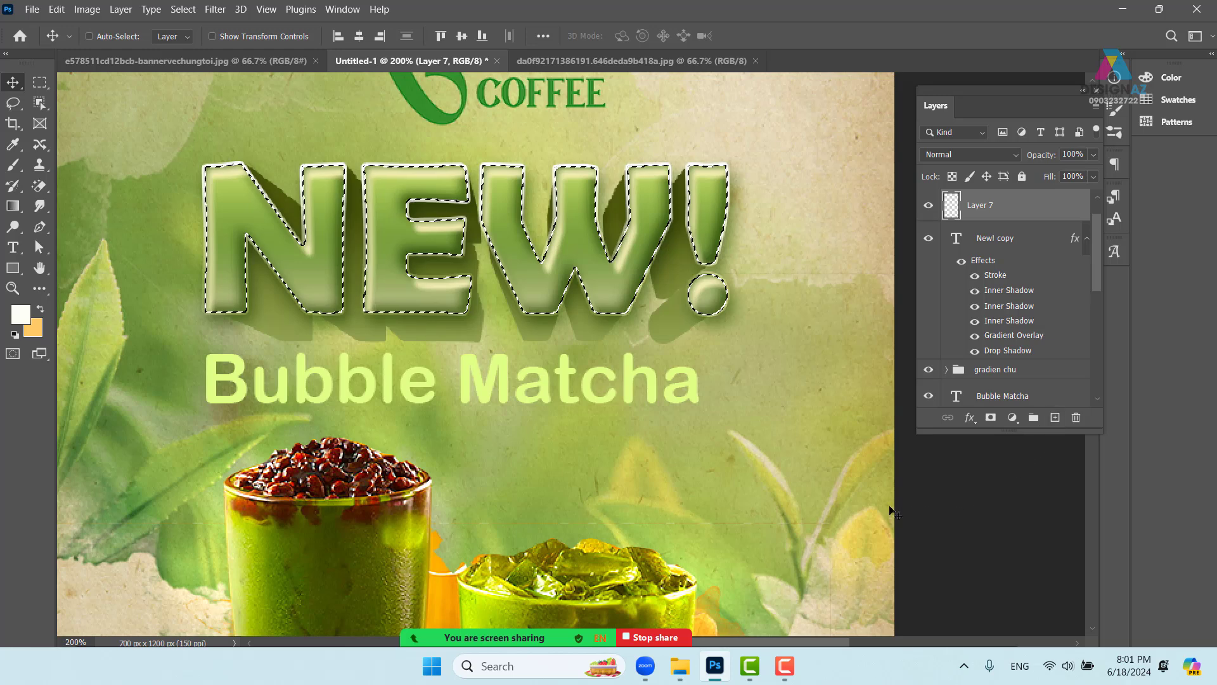
key("i")
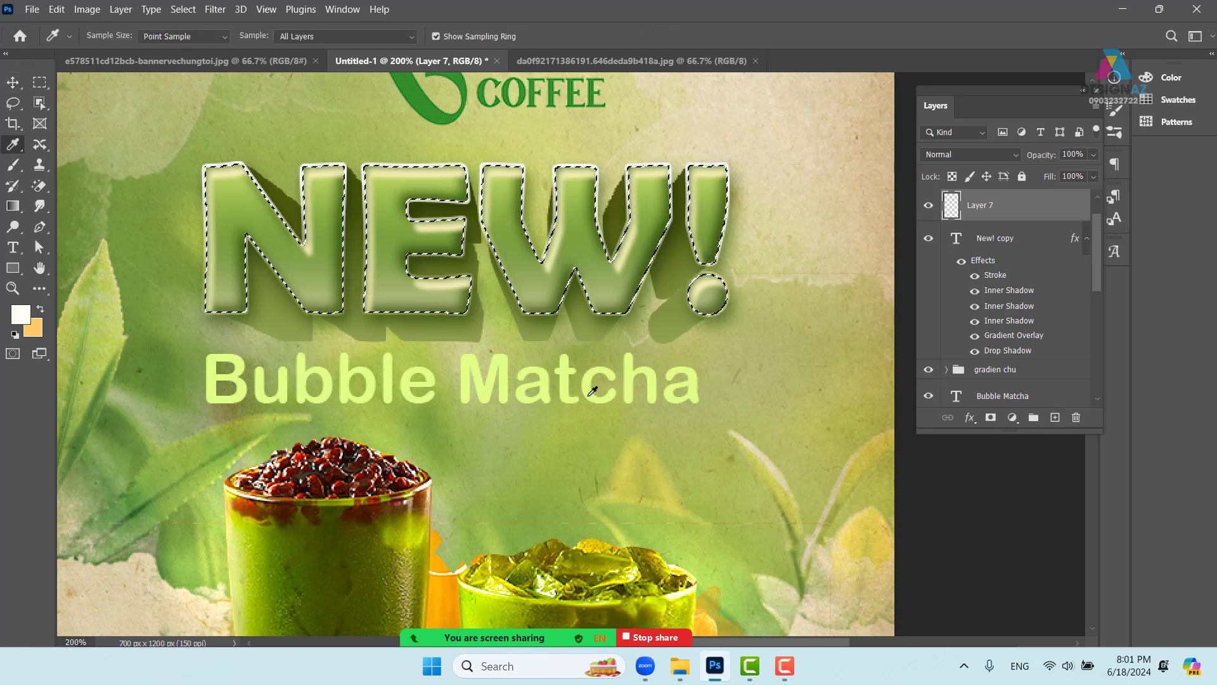
left_click(593, 391)
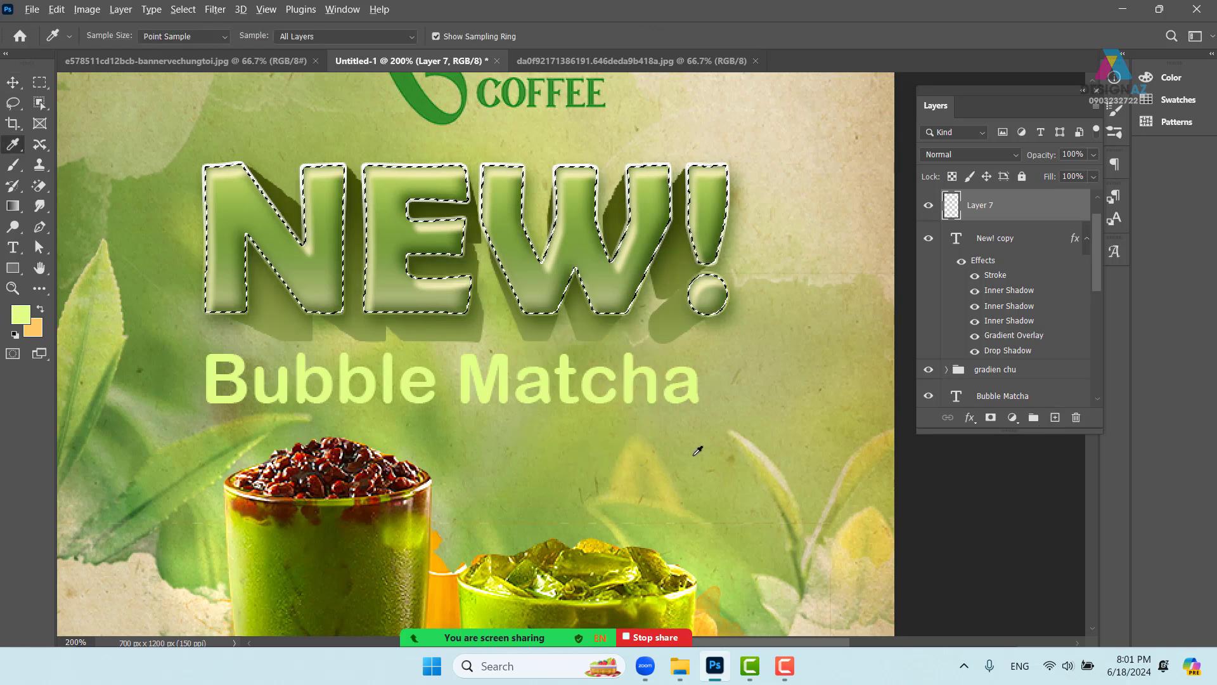
key("alt+BackSpace")
key("ctrl+d")
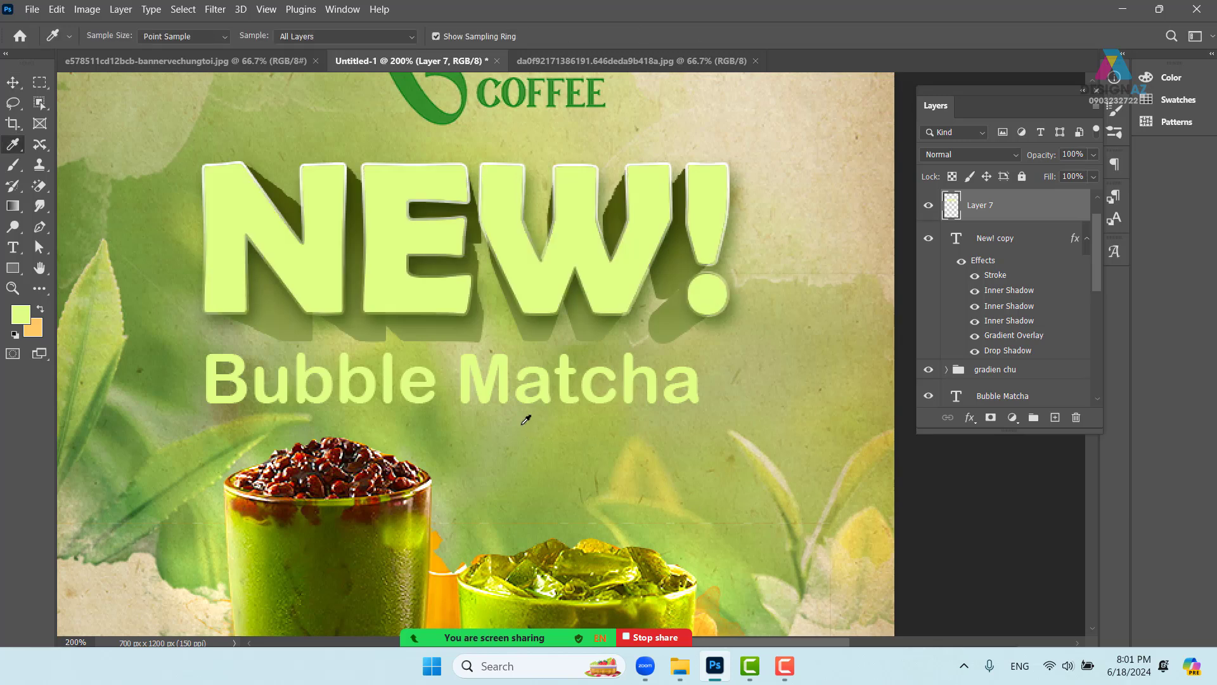
- Try clearing the lower half and 30% opacity, then restore the full light-green fill
left_click(40, 83)
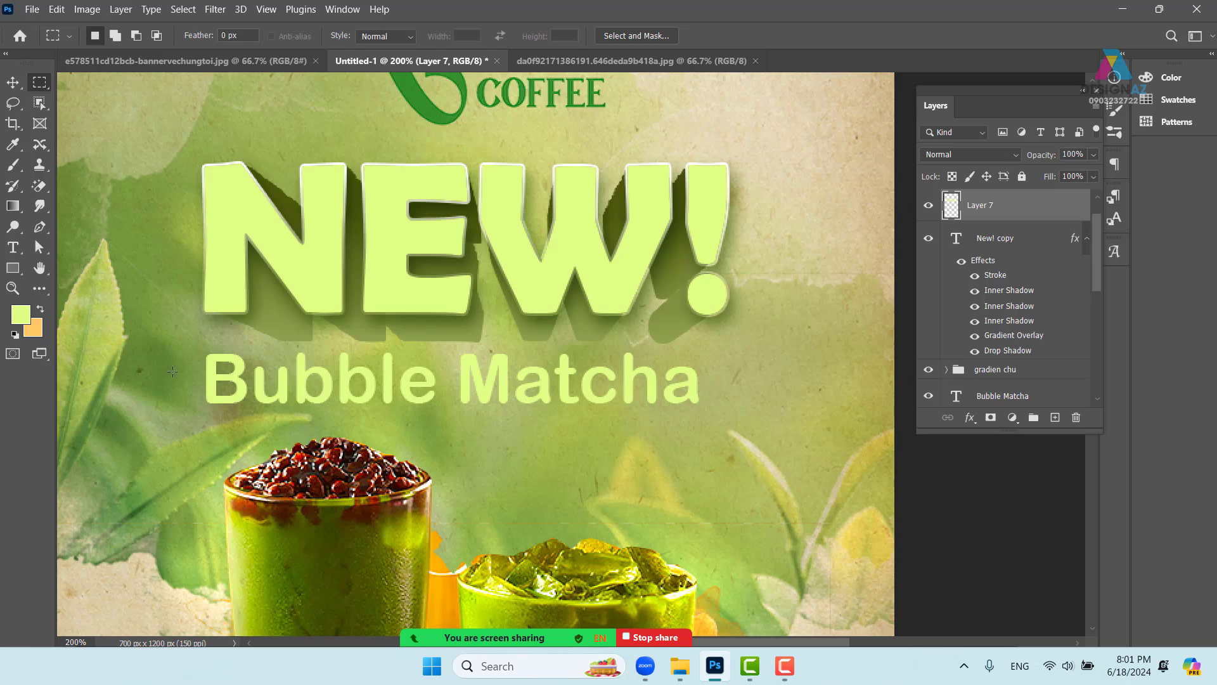
left_click_drag(163, 374, 772, 239)
key("Delete")
key("v")
key("ctrl+d")
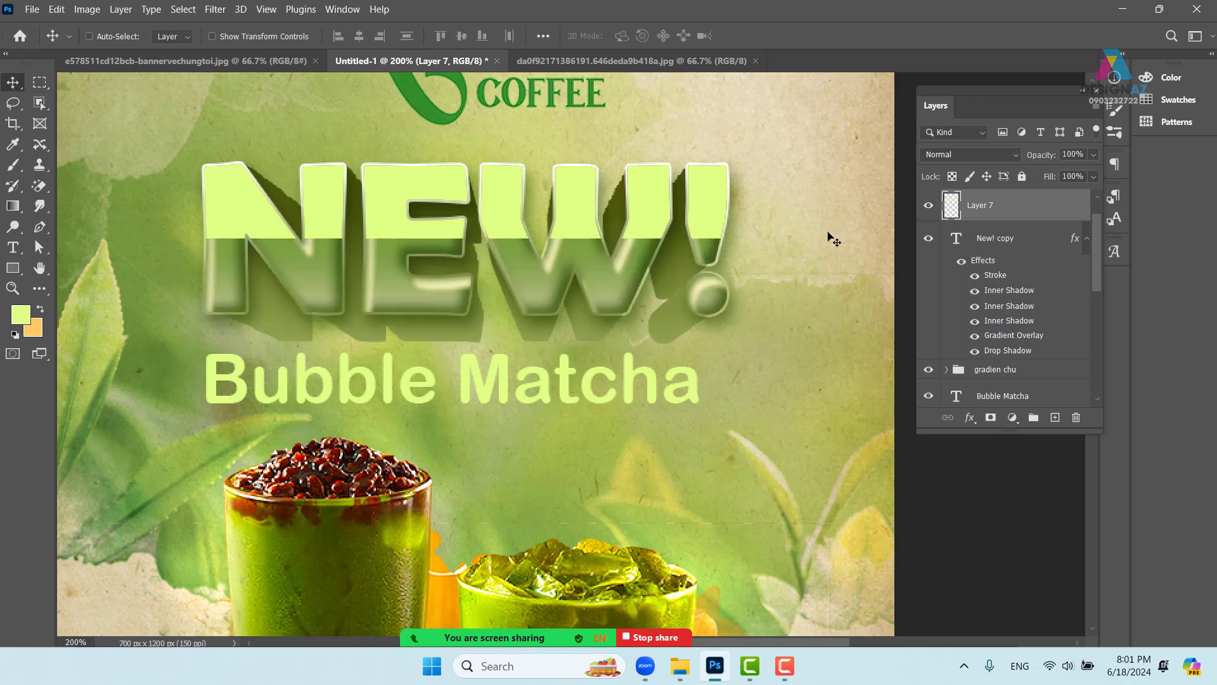
key("3")
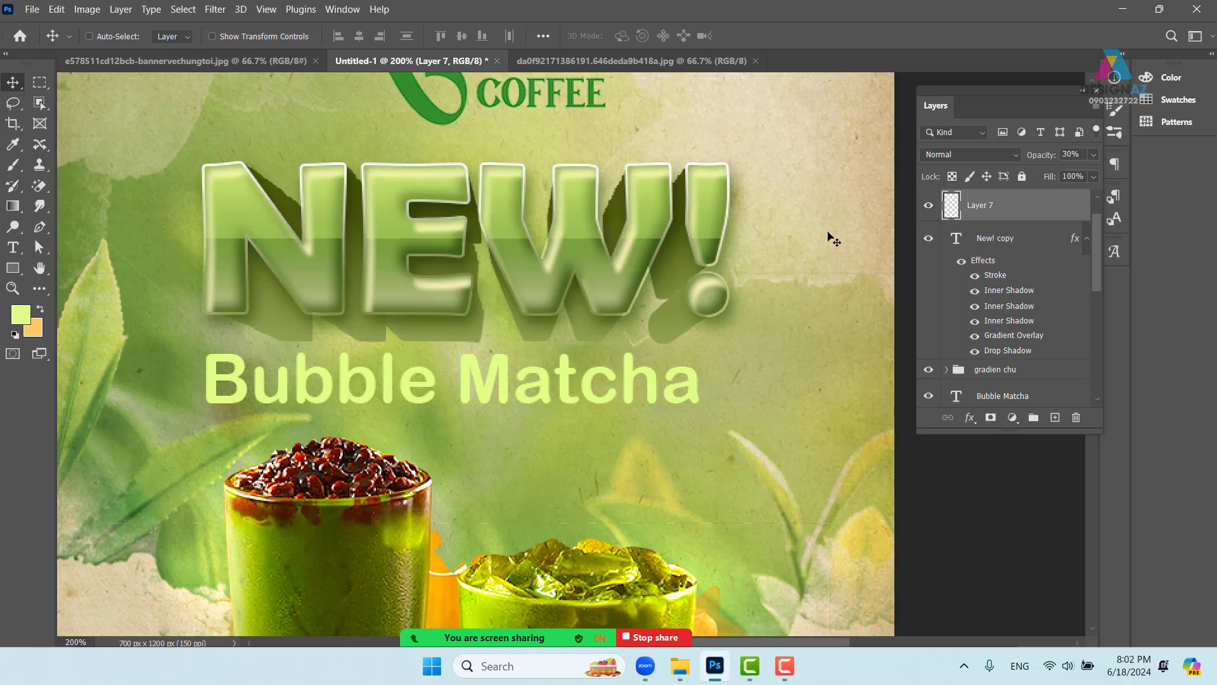
key("ctrl+minus")
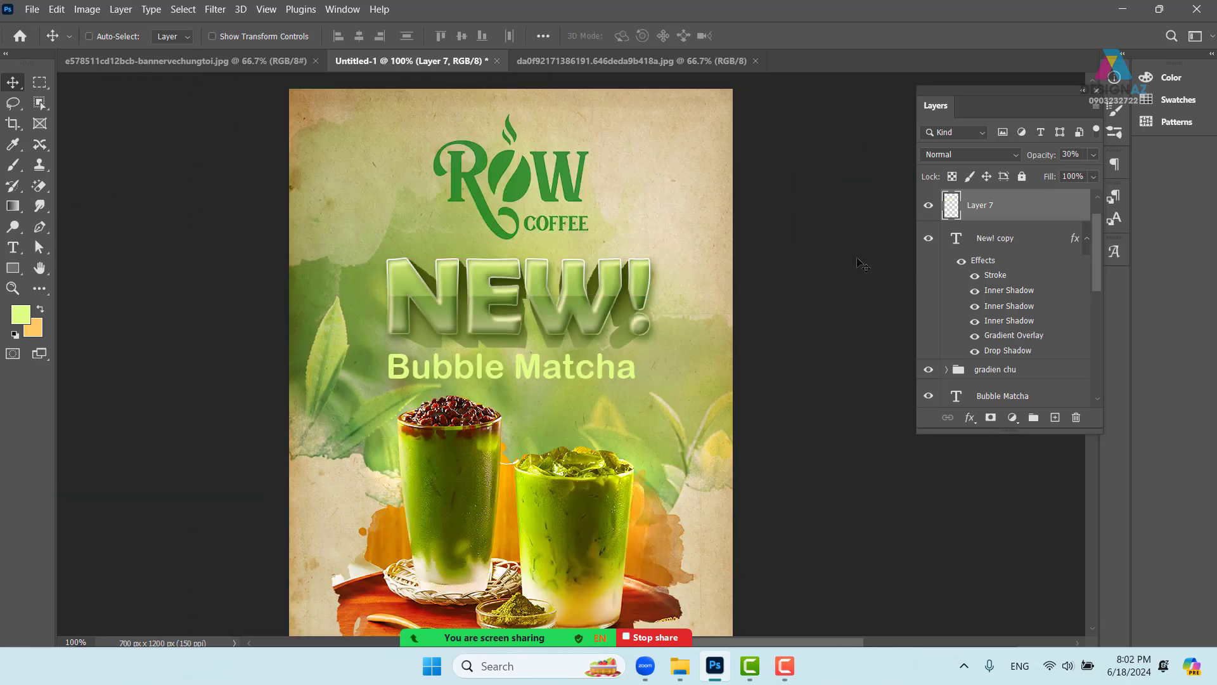
key("0")
key("ctrl+shift+d")
key("alt+Delete")
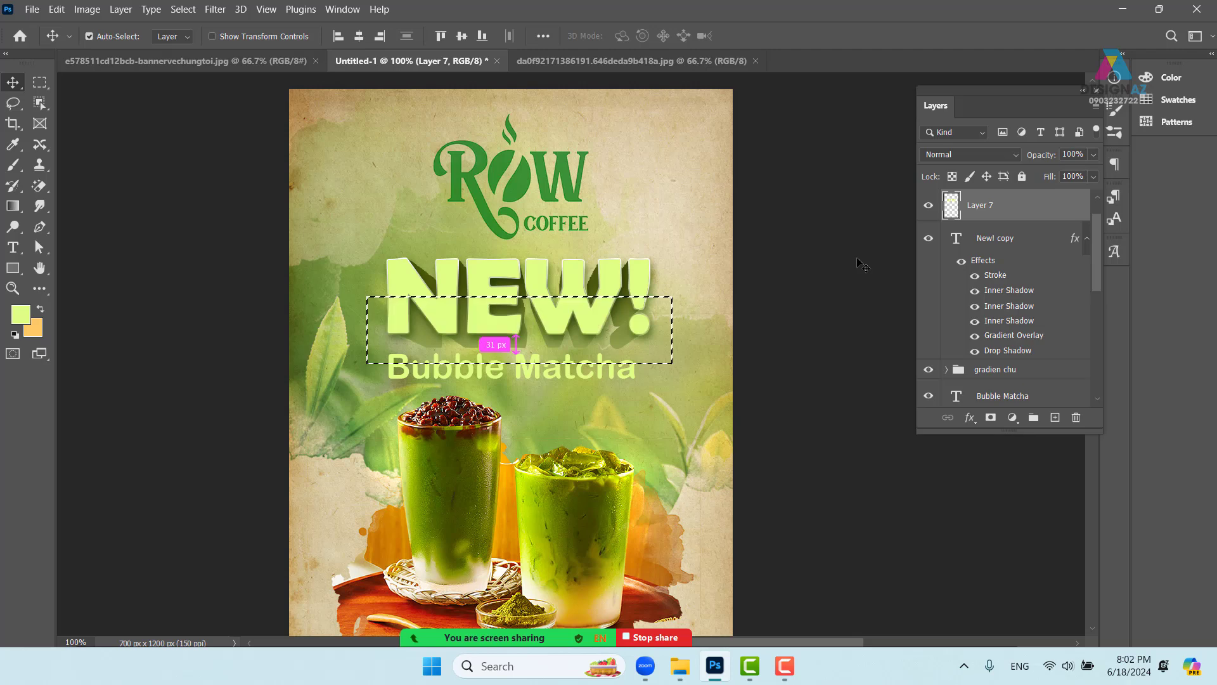
- Add a layer mask to the light-green overlay layer, zoomed to 200% on the headline
key("ctrl+d")
key("ctrl+plus")
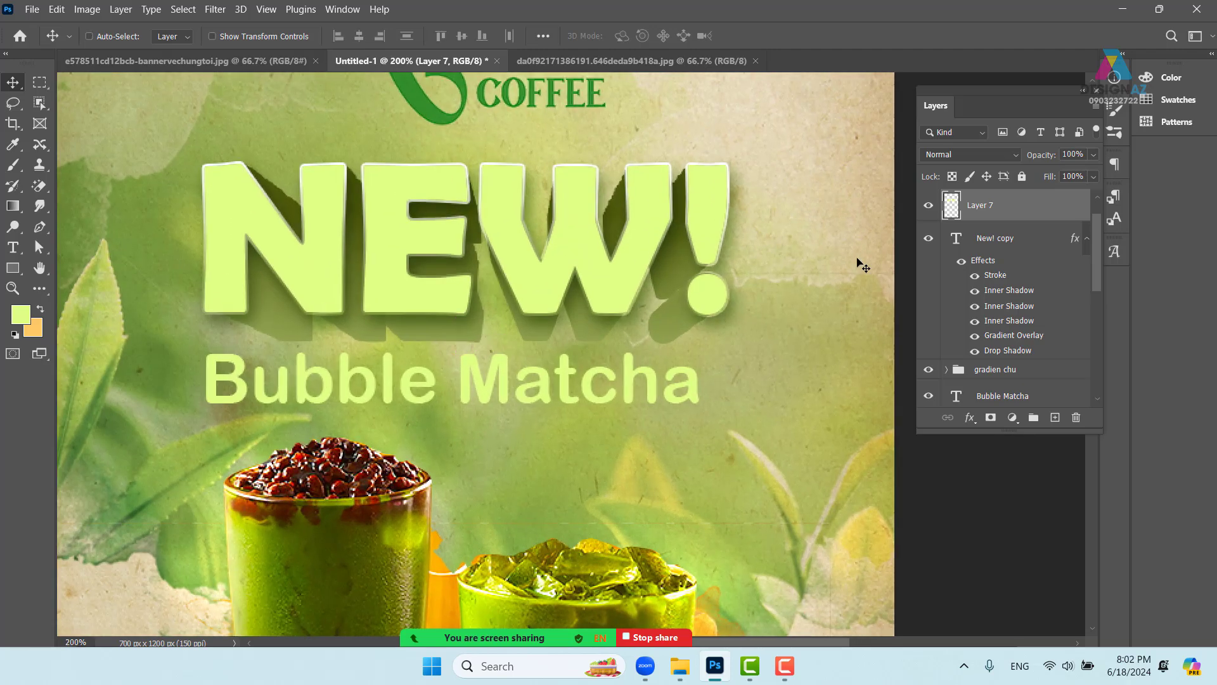
left_click_drag(613, 236, 656, 243)
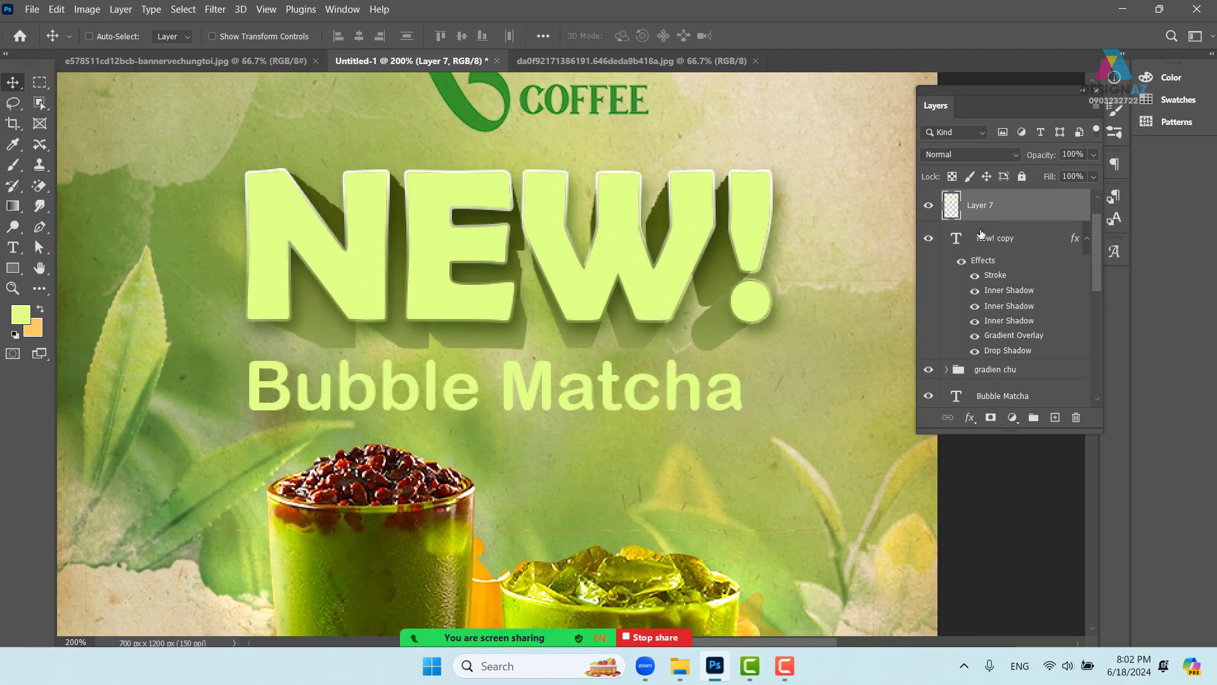
left_click(990, 418)
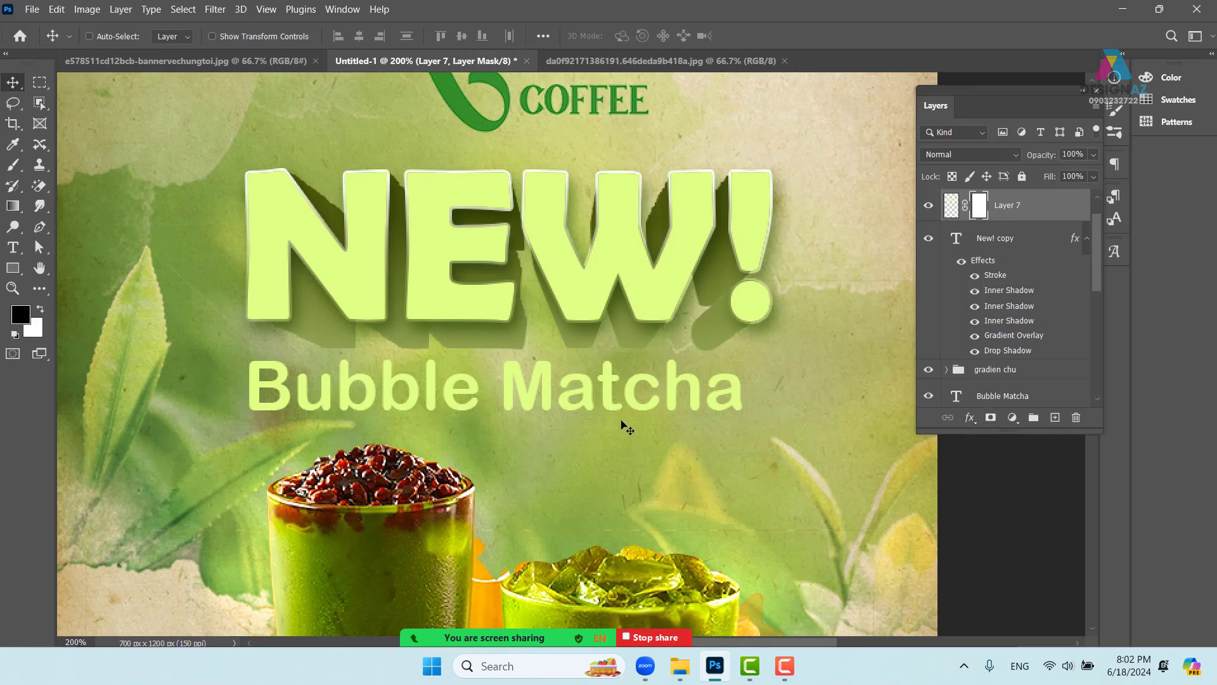
key("g")
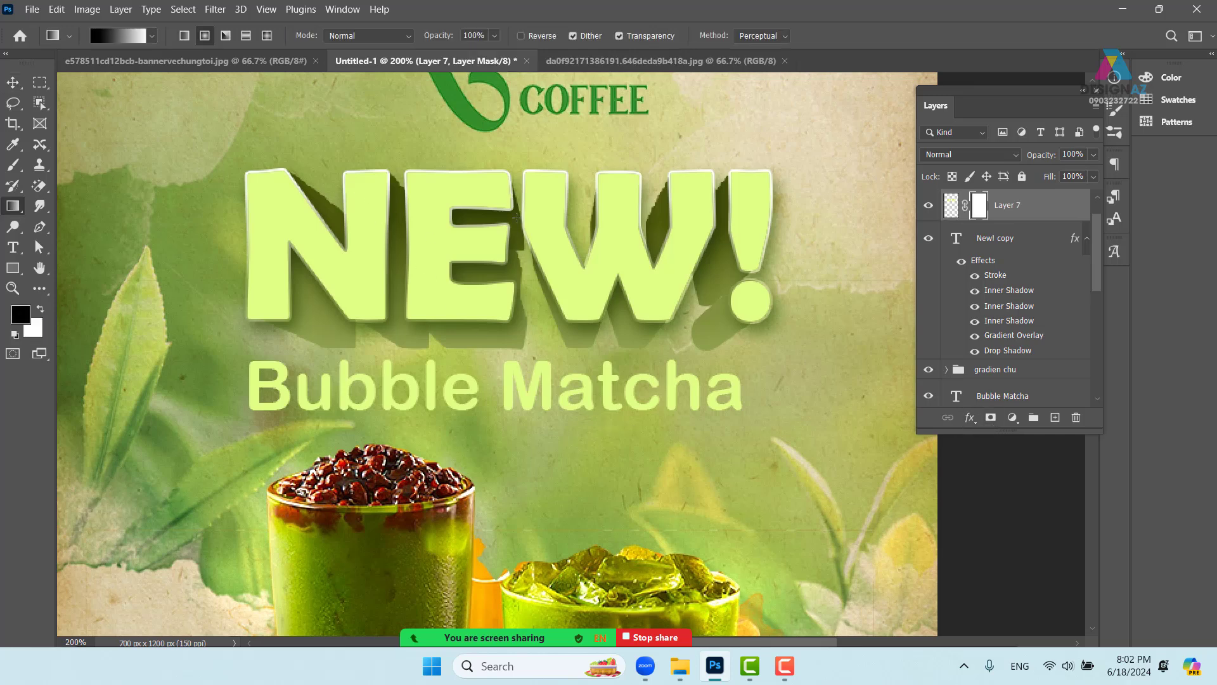
- Paint upward linear gradients in the mask, leaving a subtle highlight across NEW!
left_click_drag(517, 218, 514, 274)
key("ctrl+z")
left_click(185, 36)
mouse_move(499, 197)
left_mouse_down()
mouse_move(513, 324)
mouse_move(522, 179)
left_mouse_up()
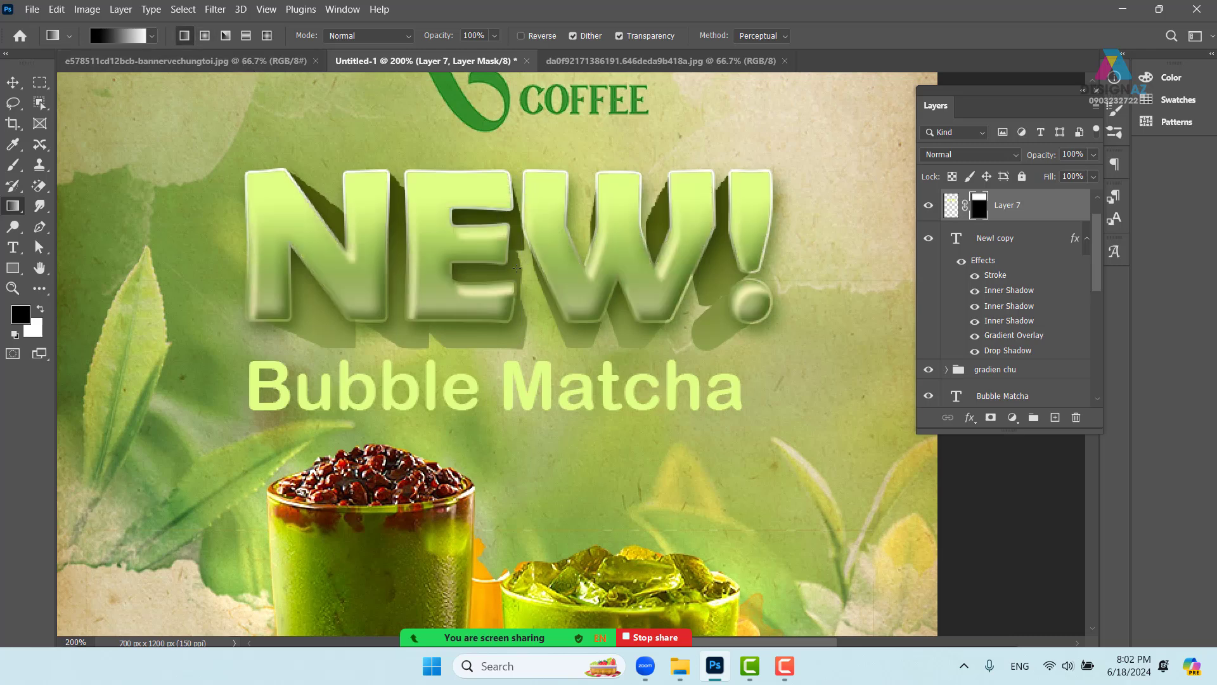
left_click_drag(514, 273, 518, 160)
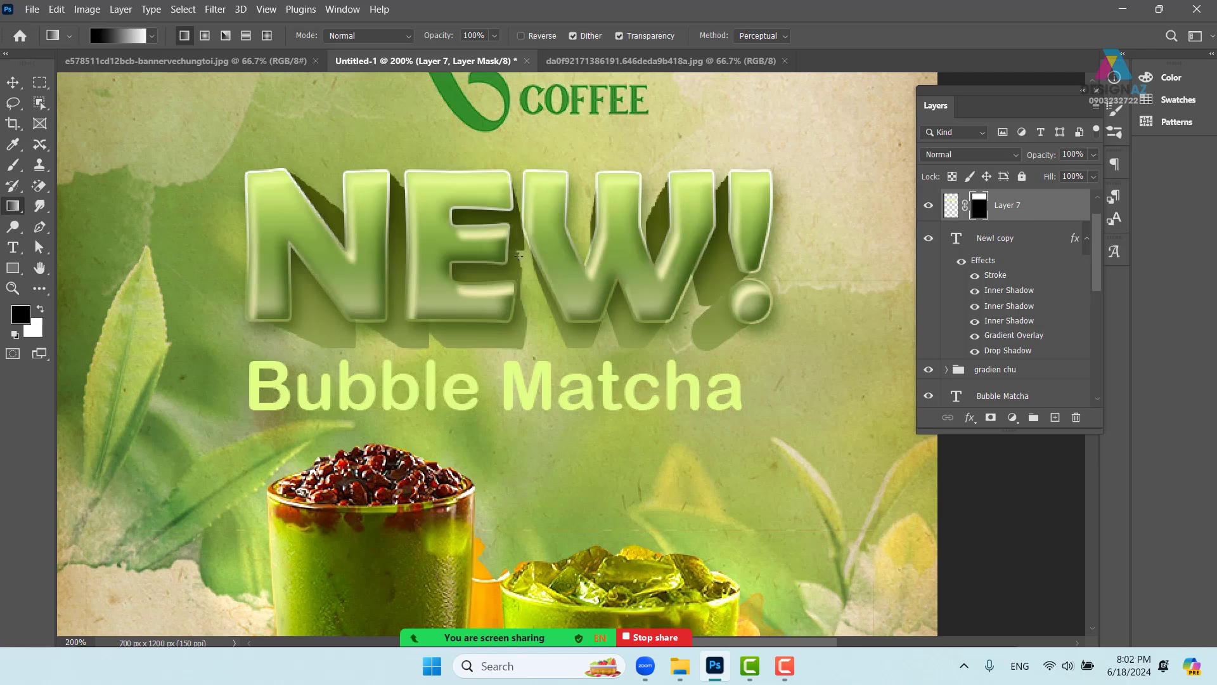
left_click_drag(516, 251, 528, 187)
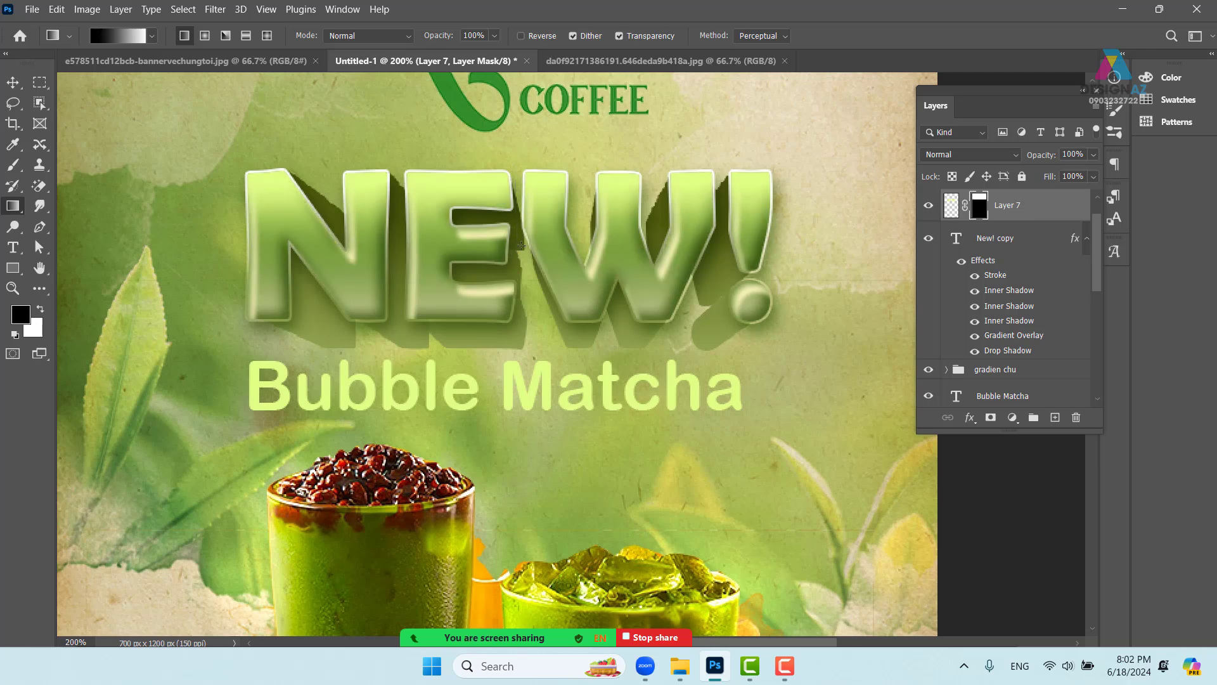
left_click_drag(516, 239, 523, 165)
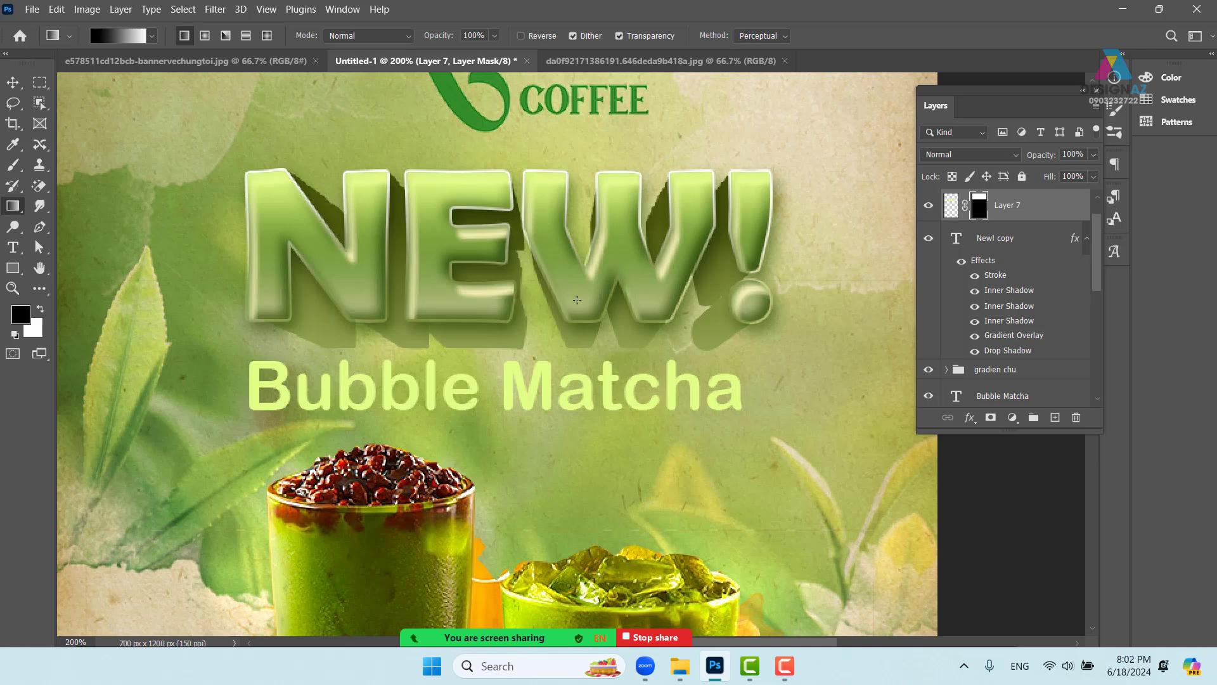
key("v")
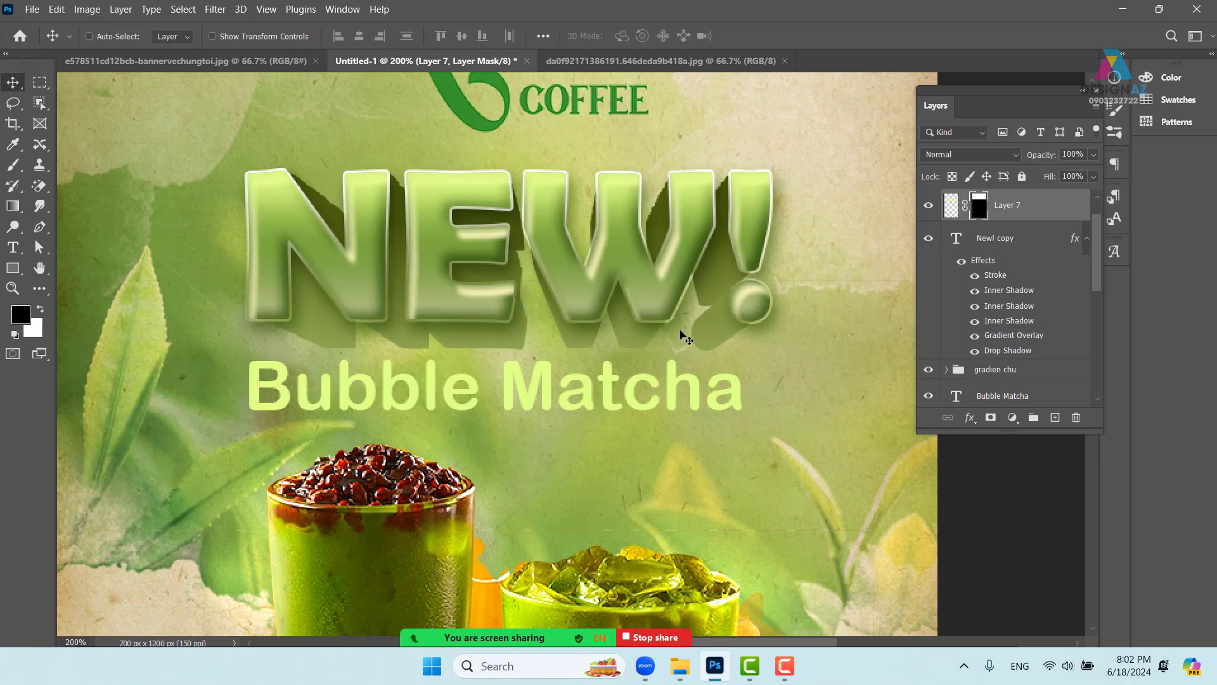
key("ctrl+minus")
left_click_drag(702, 391, 660, 358)
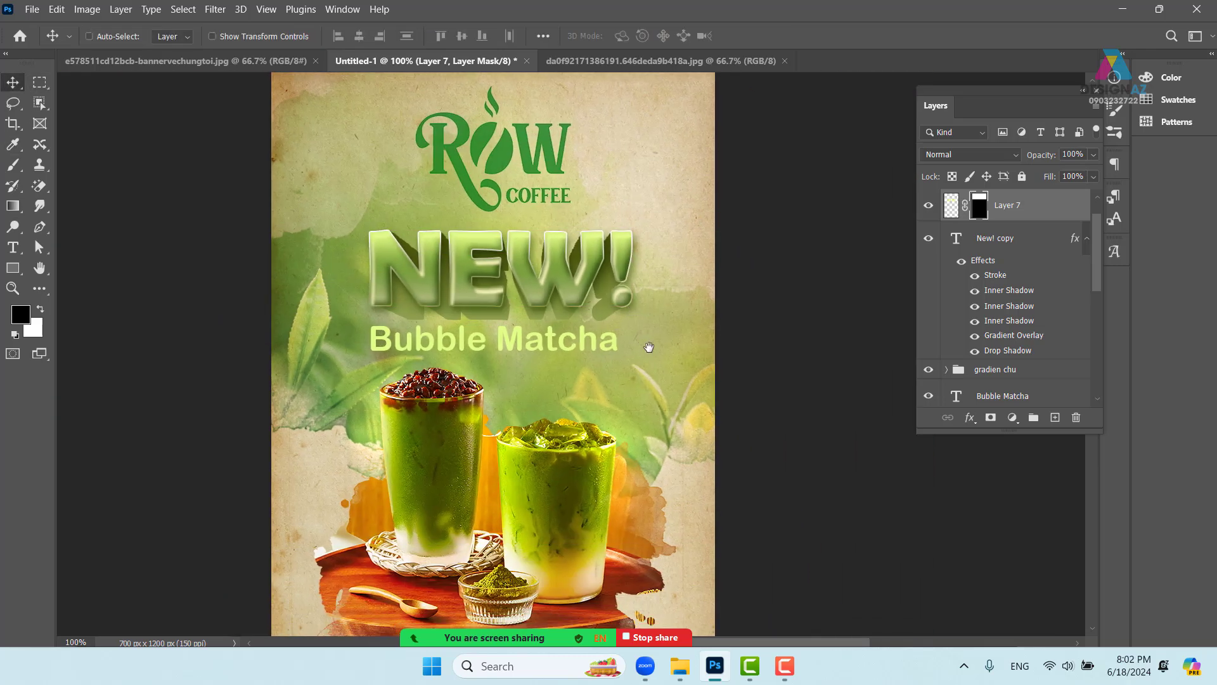
right_click(584, 348)
left_click(624, 343)
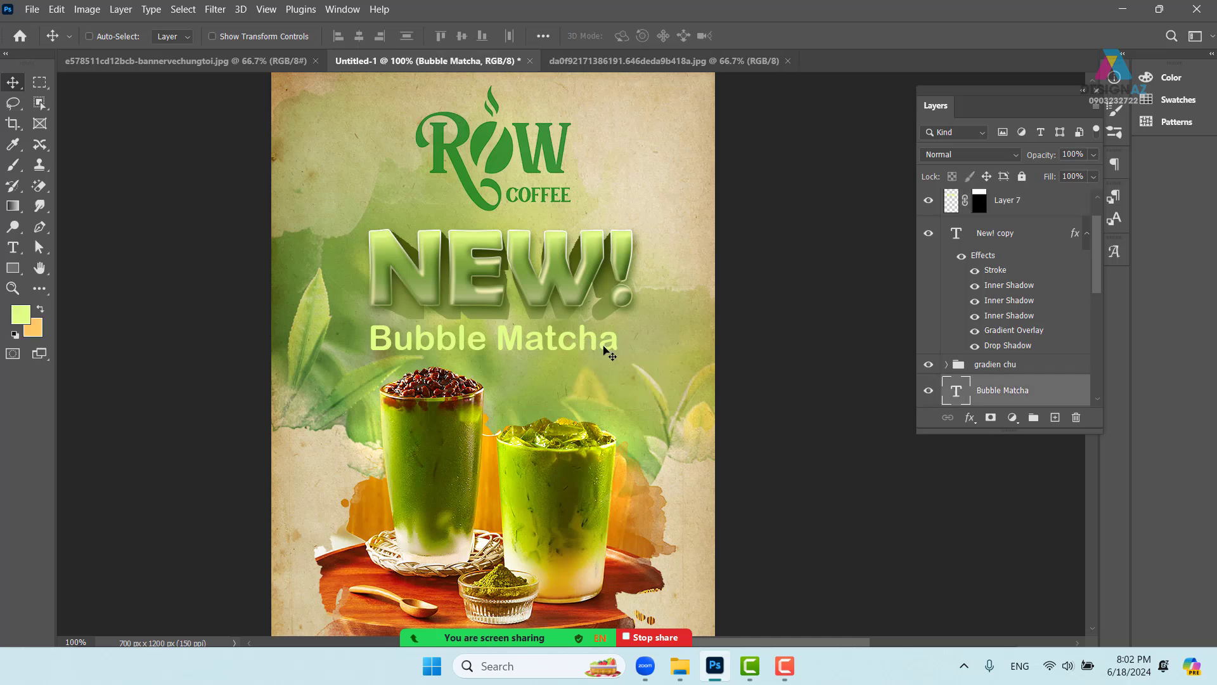
left_click_drag(577, 342, 601, 345)
key("ctrl+z")
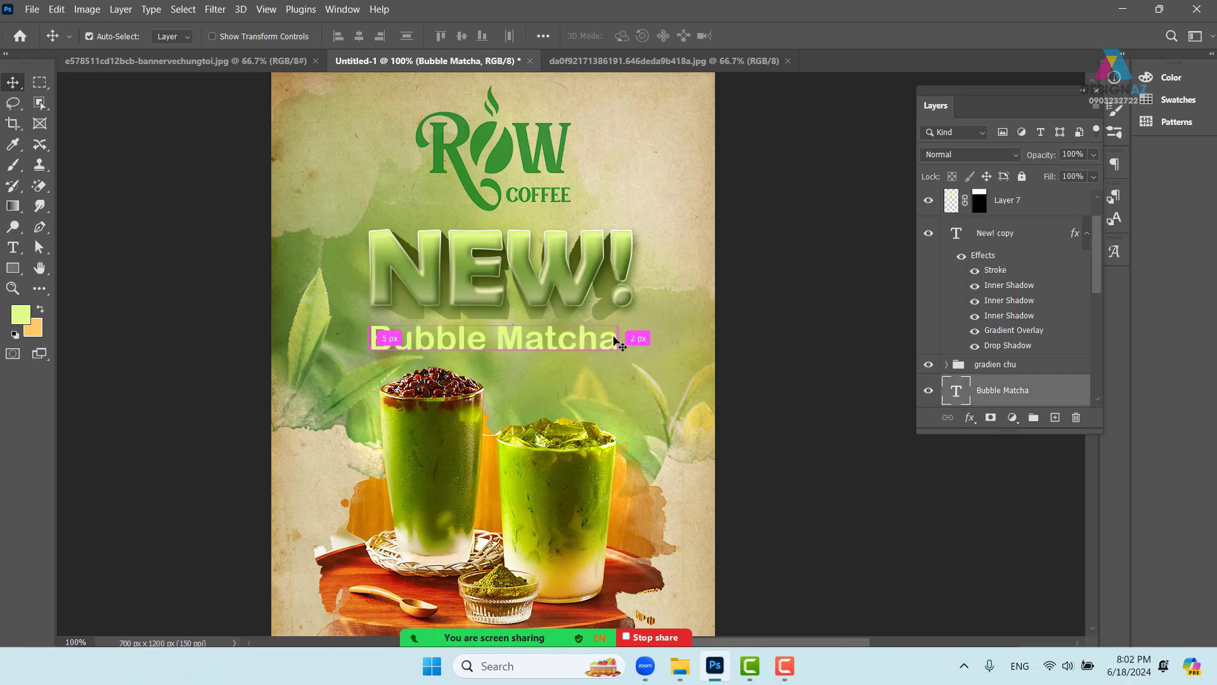
key("ctrl+plus")
scroll(627, 355, "left", 1)
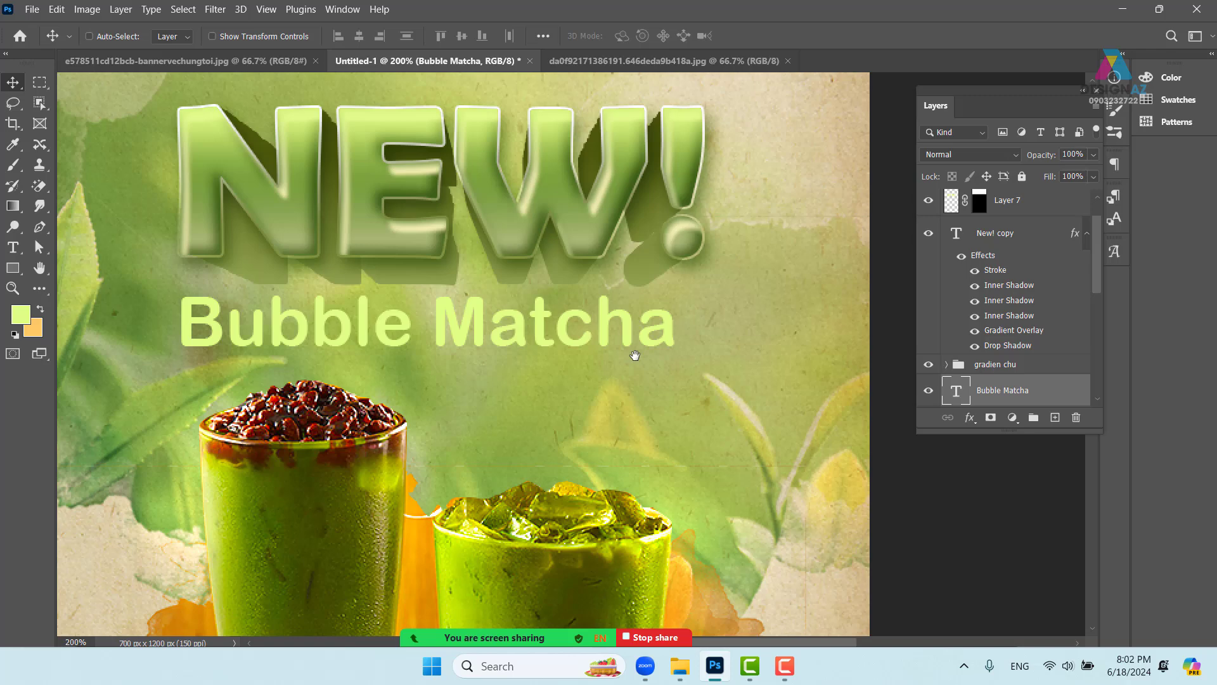
right_click(671, 336)
left_click(697, 343)
key("ctrl+t")
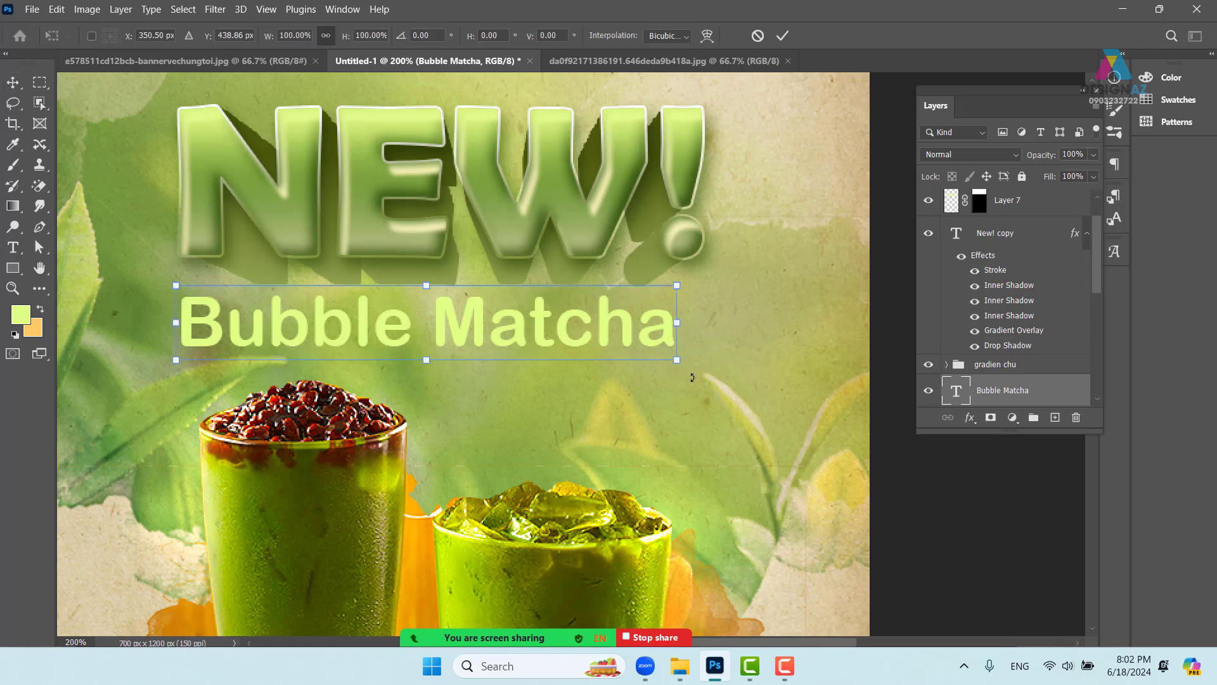
mouse_move(677, 360)
left_mouse_down()
mouse_move(698, 336)
mouse_move(696, 361)
left_mouse_up()
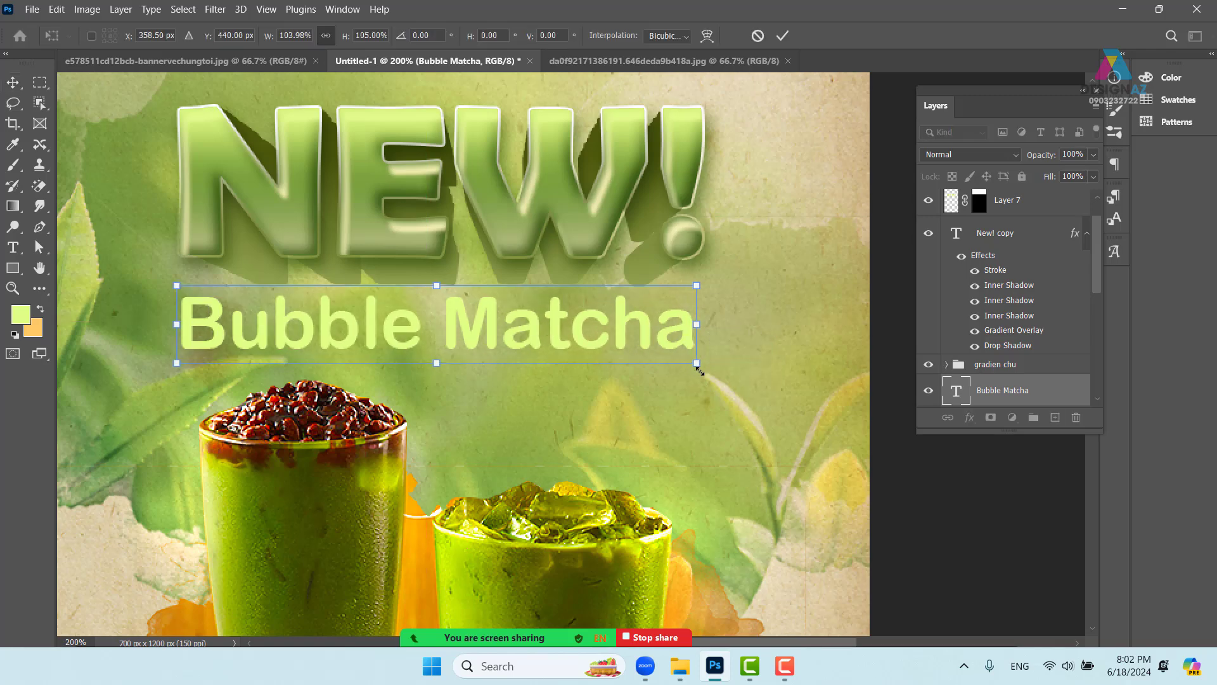
key("Return")
right_click(613, 245)
left_click(609, 234)
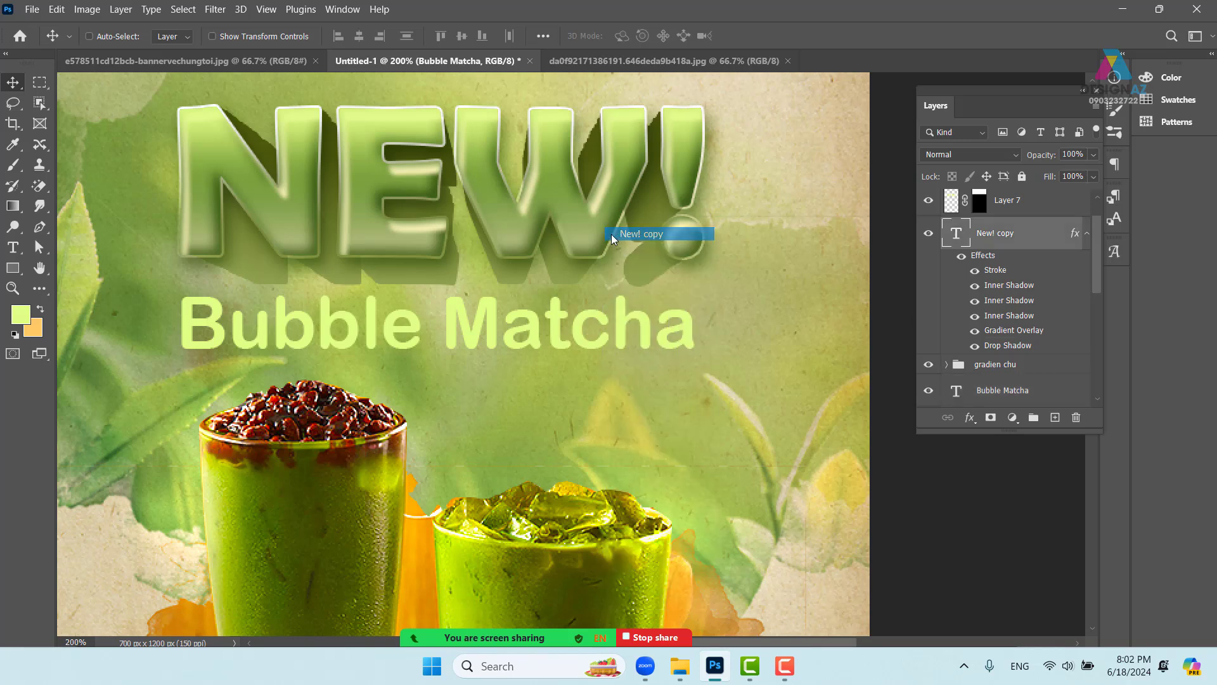
left_click_drag(606, 235, 634, 239)
key("ctrl+z")
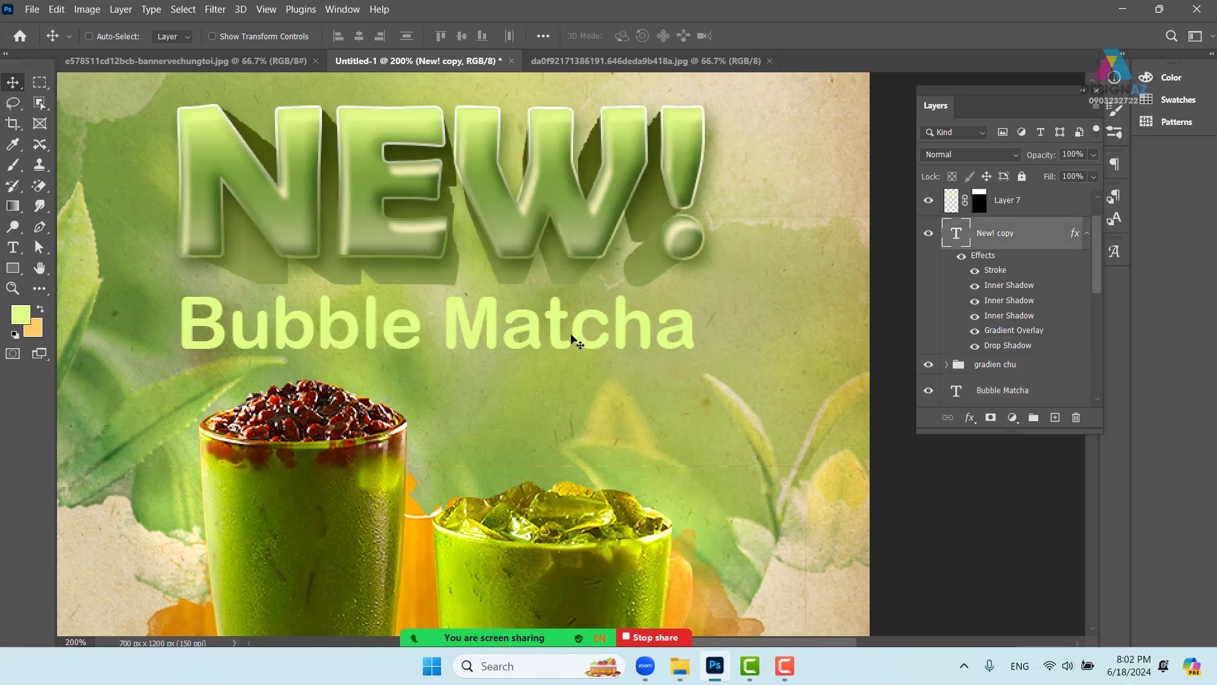
right_click(1036, 244)
left_click(614, 217)
right_click(614, 215)
left_click(644, 222)
right_click(1032, 245)
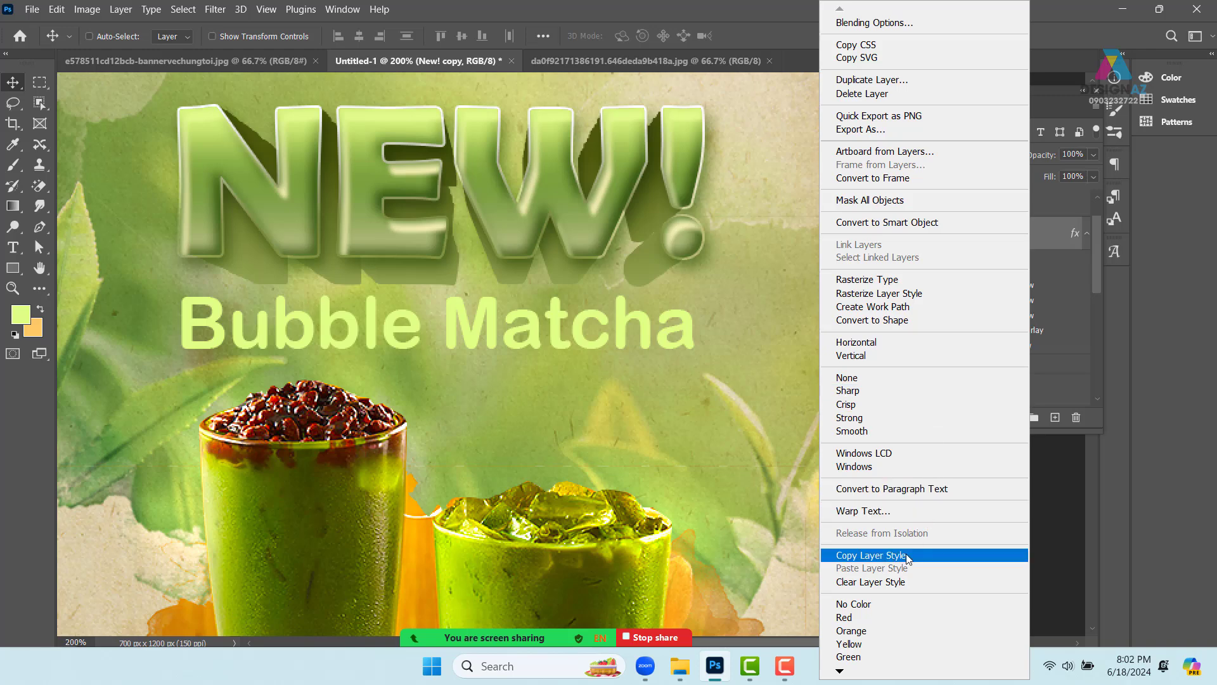
left_click(907, 556)
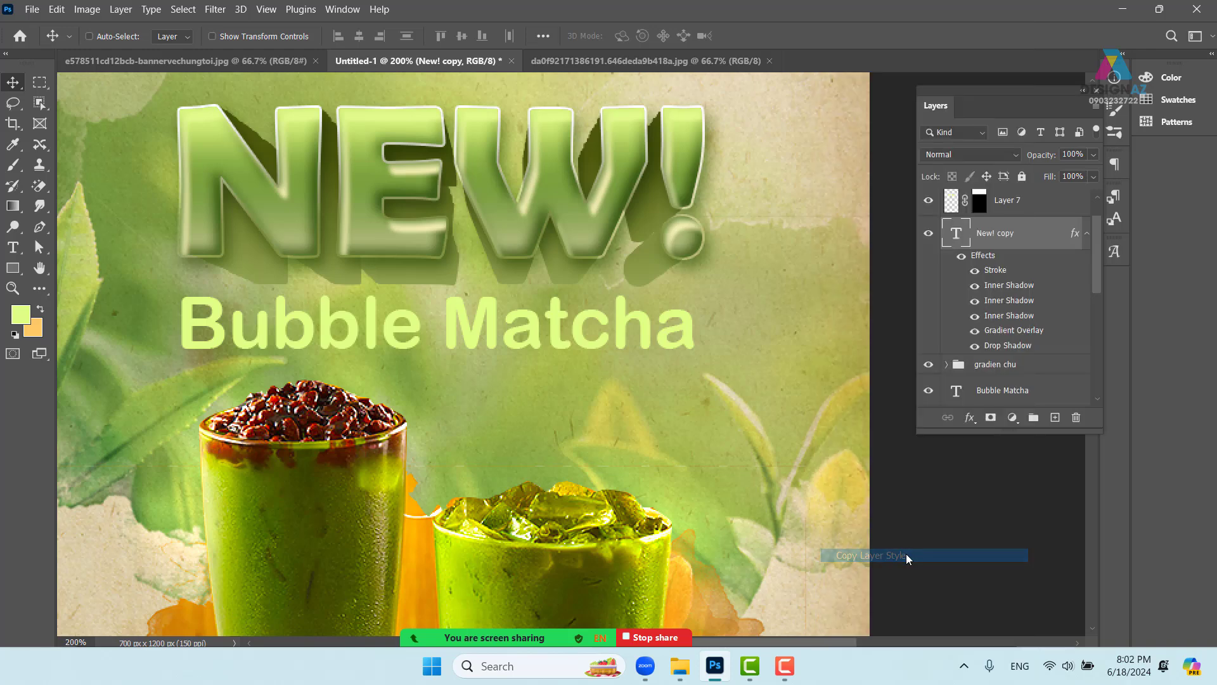
right_click(688, 330)
left_click(723, 331)
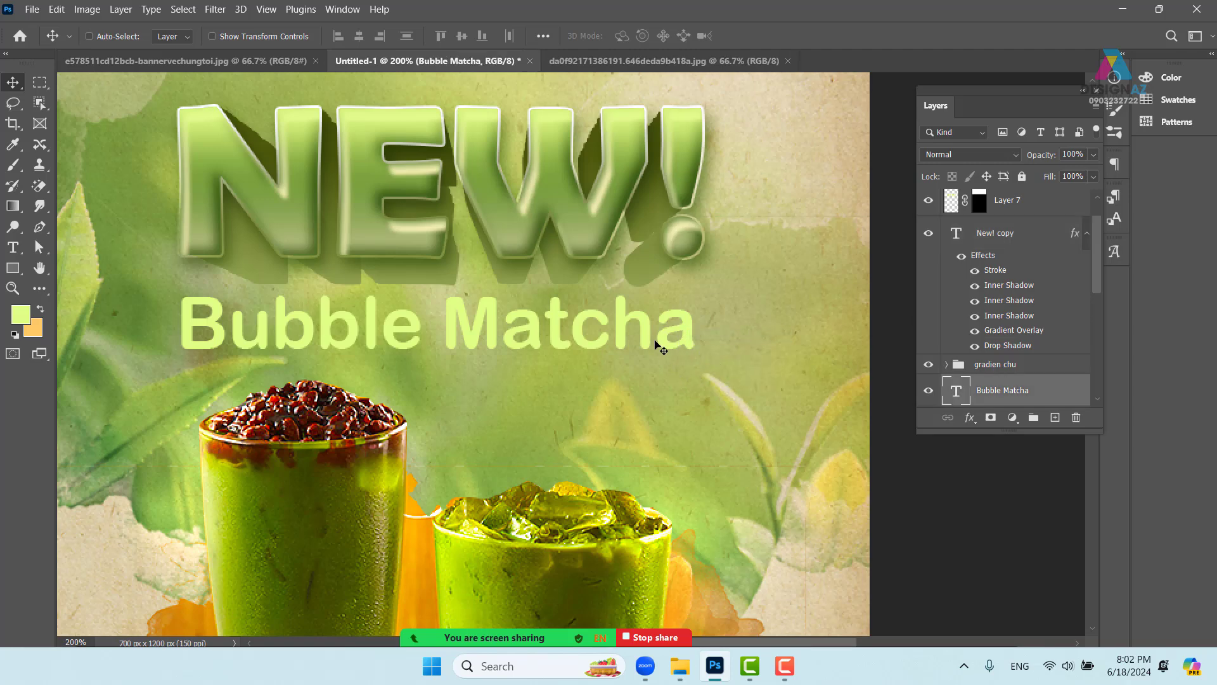
right_click(1065, 399)
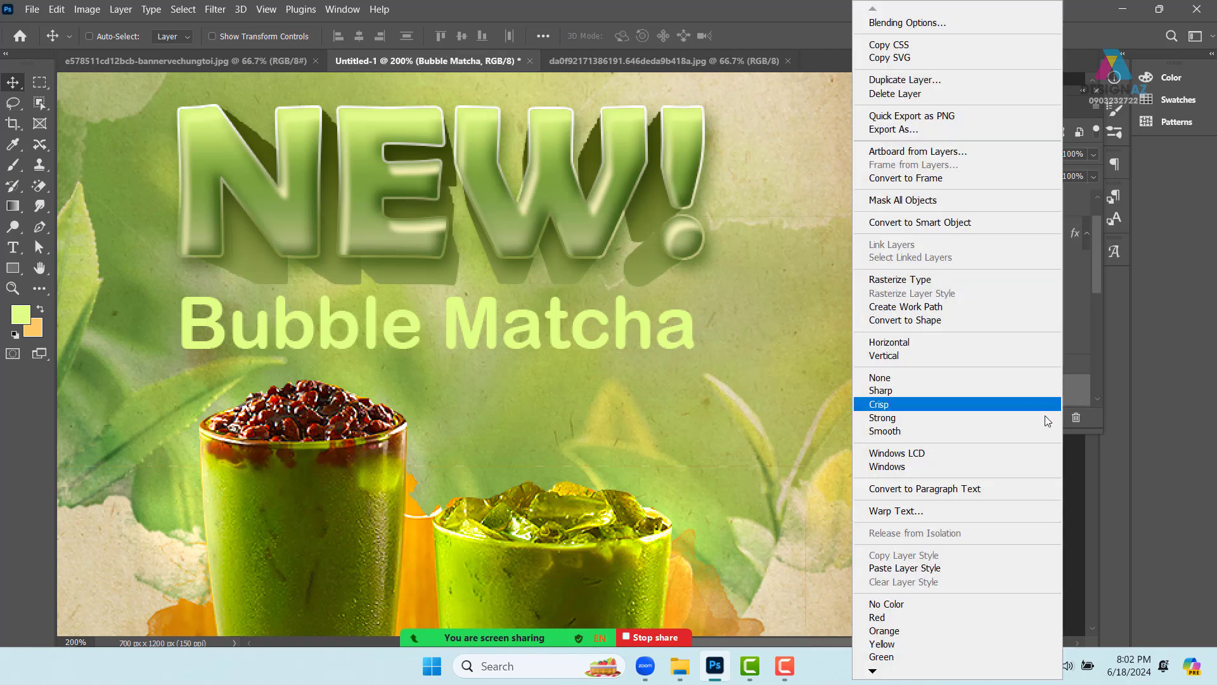
left_click(937, 568)
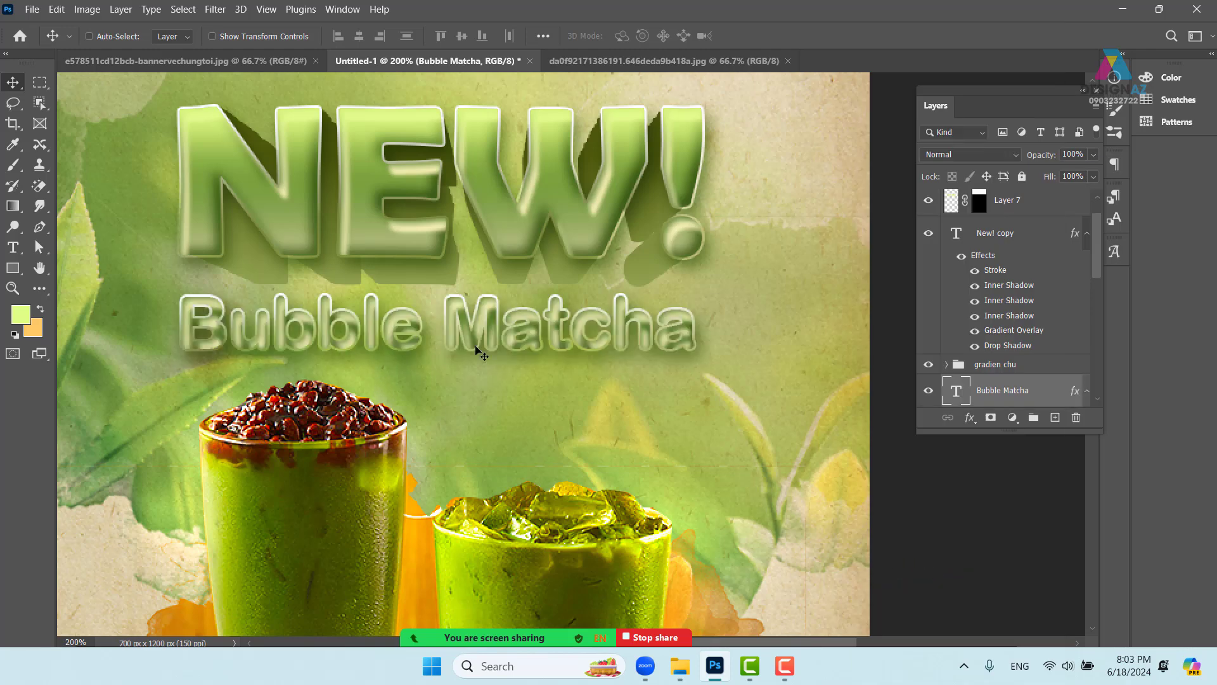
key("ctrl+minus")
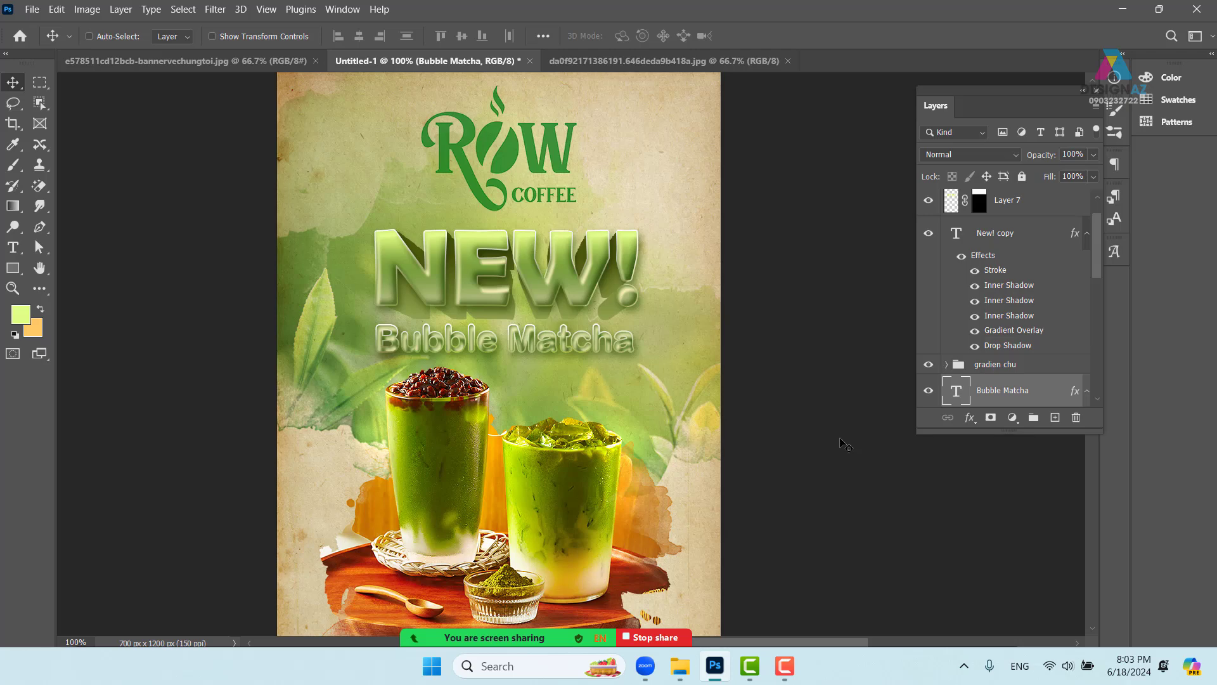
key("ctrl+plus")
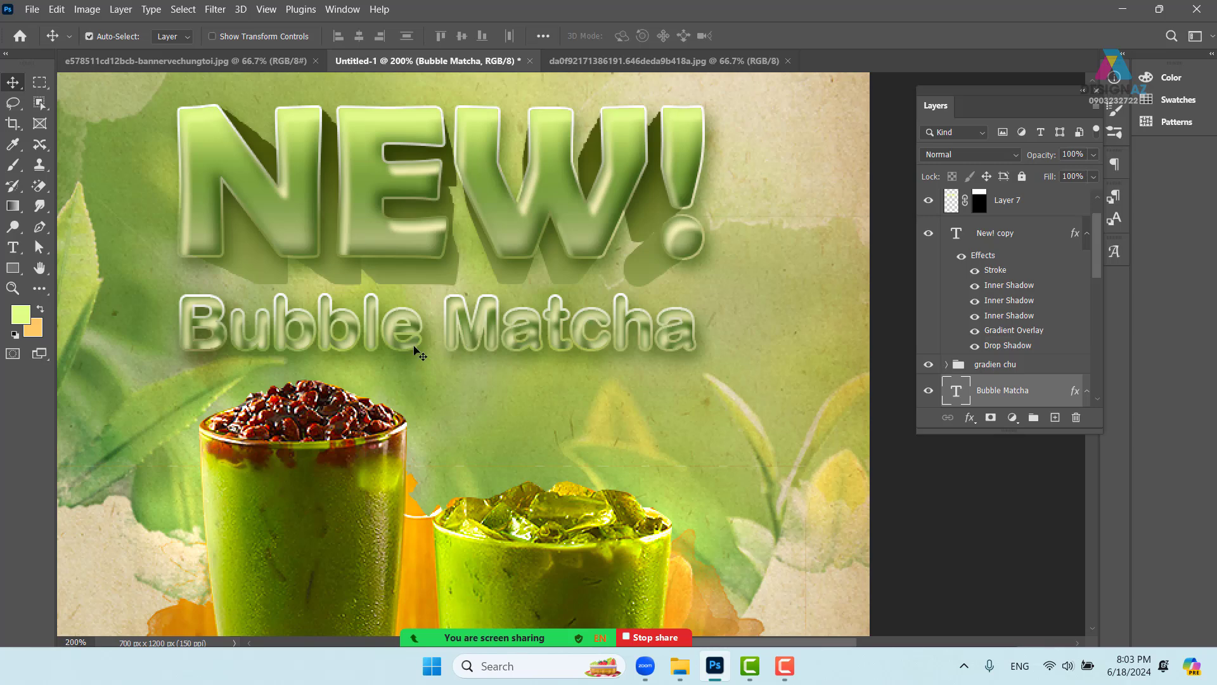
key("ctrl+z")
- Select the New! copy text layer, undoing an accidental nudge of the headline
left_click_drag(490, 356, 517, 357)
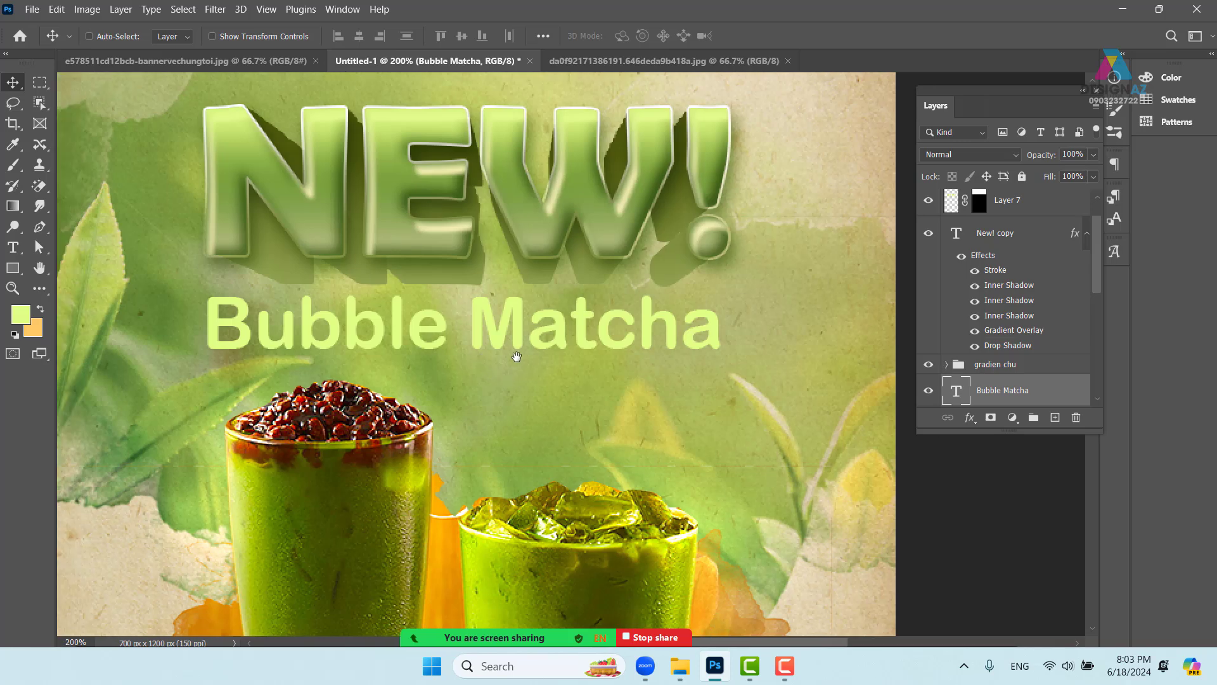
left_click_drag(652, 373, 610, 372)
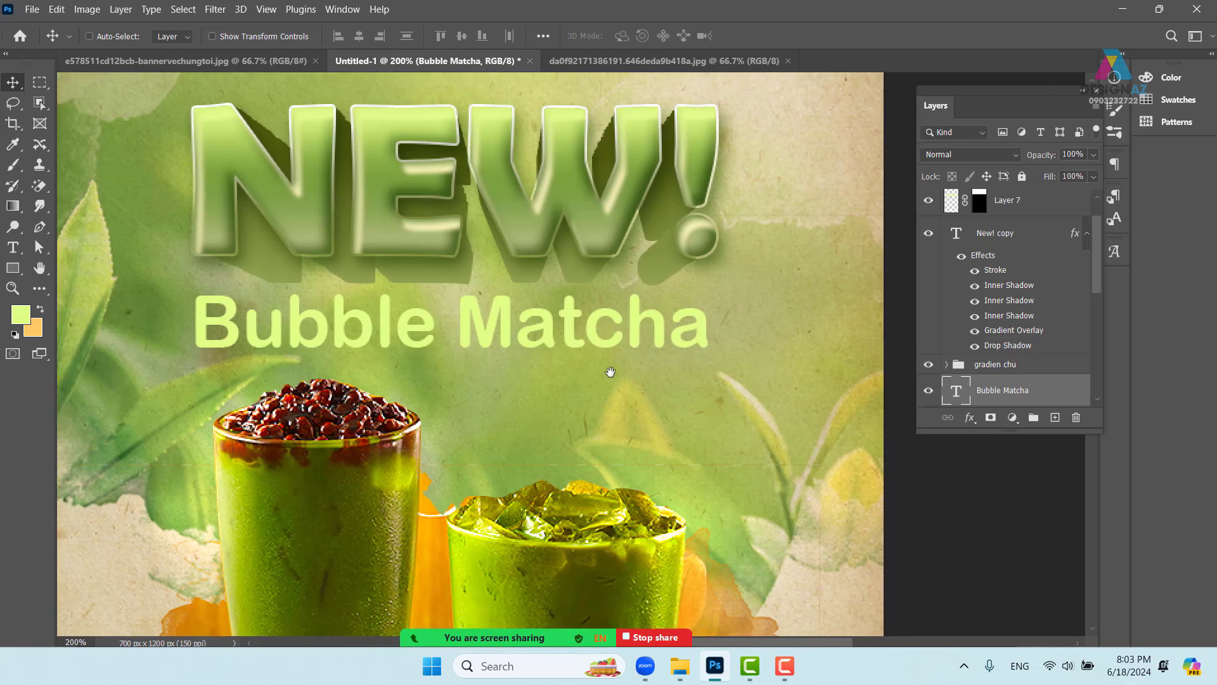
right_click(637, 325)
left_click(655, 331)
scroll(630, 321, "up", 1)
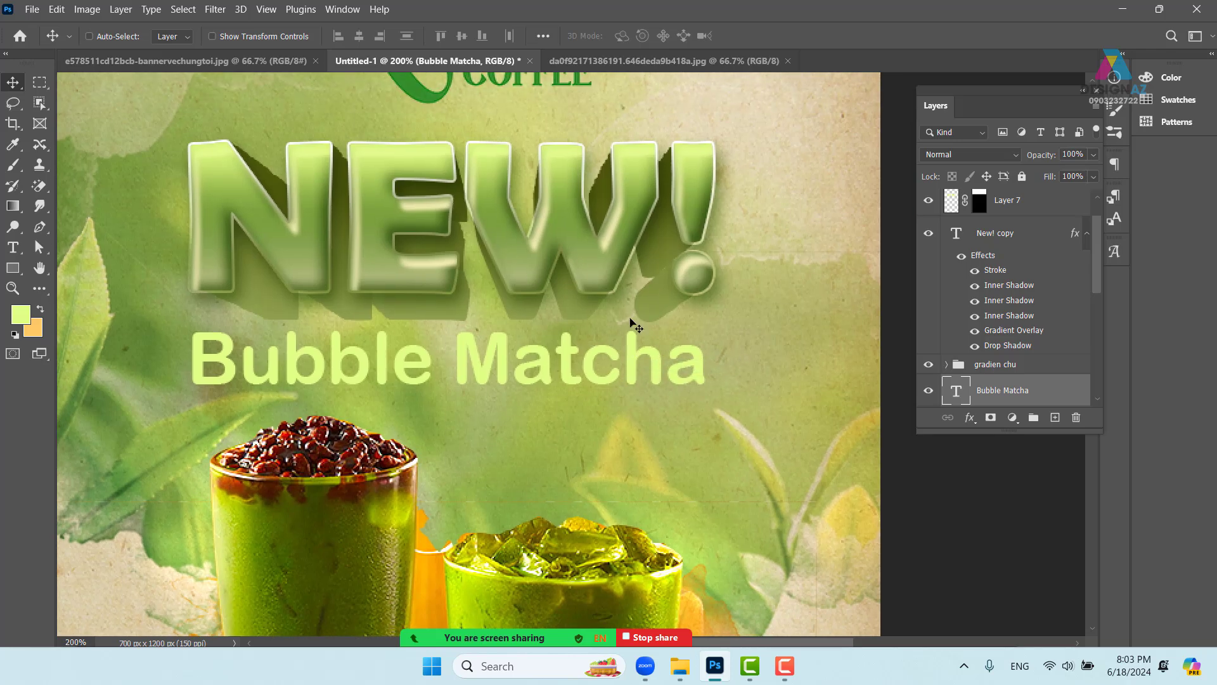
right_click(629, 257)
left_click(629, 257)
left_click_drag(599, 263, 617, 257)
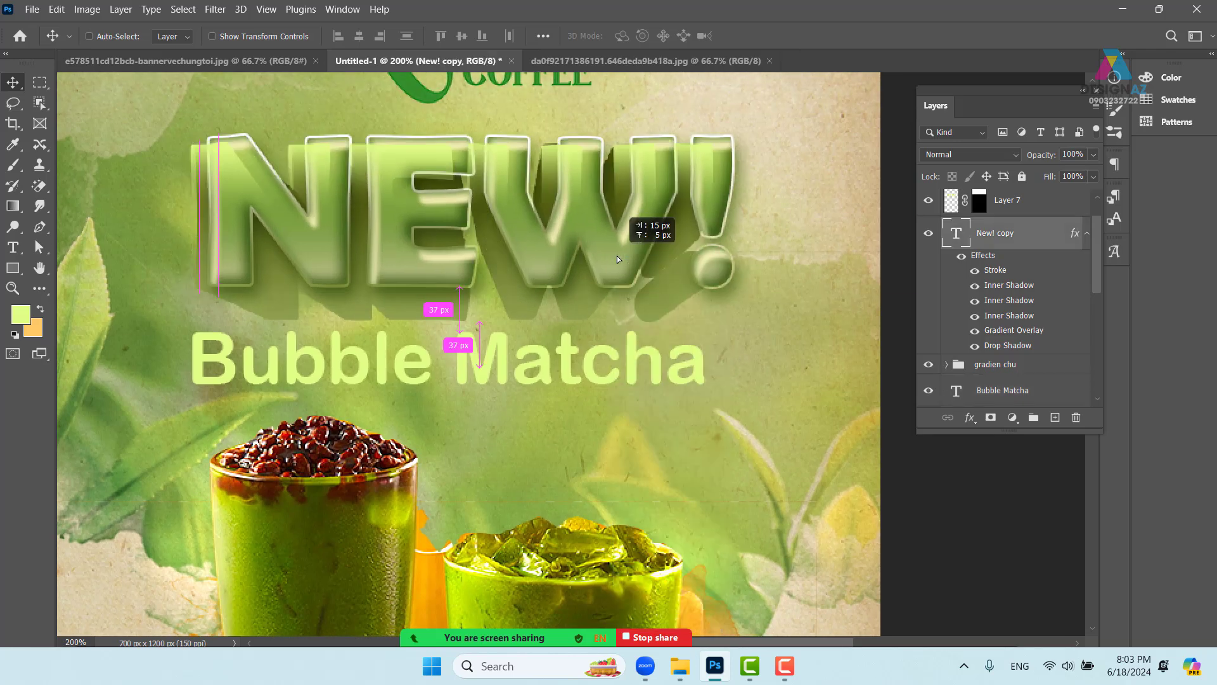
key("ctrl+z")
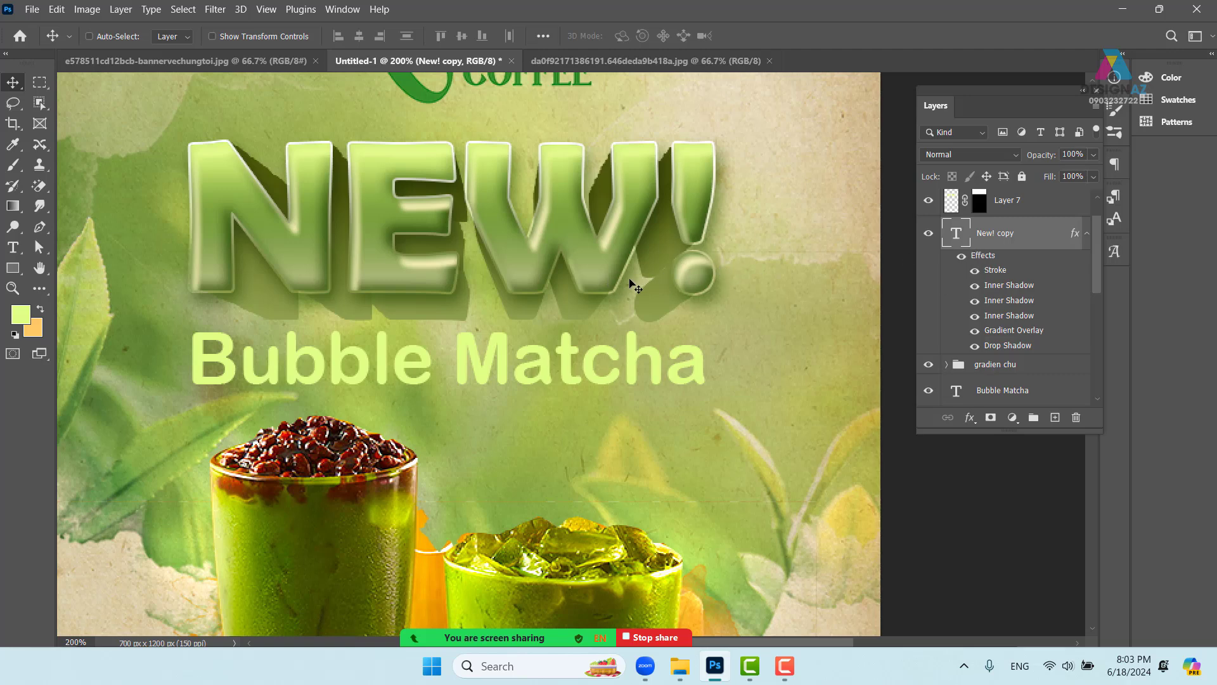
- Duplicate the layer twice with Ctrl+J, creating New! copy 24 and New! copy 25
key("ctrl+j")
left_click_drag(605, 280, 696, 205)
key("ctrl+z")
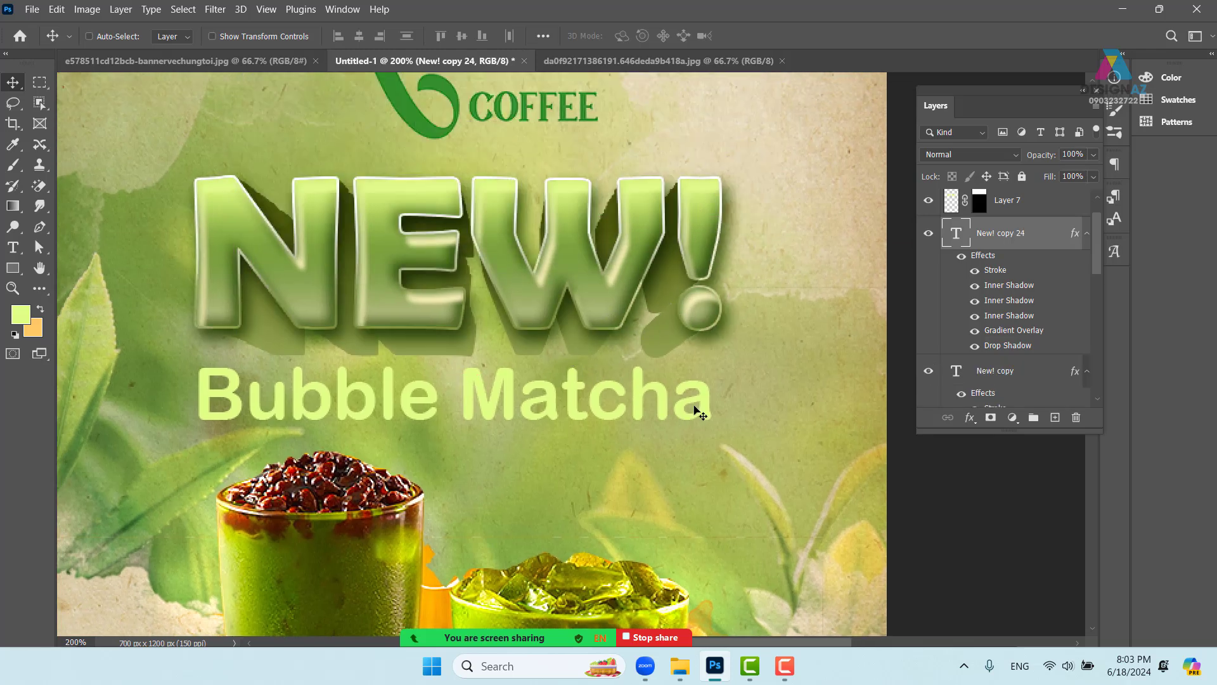
key("ctrl+minus")
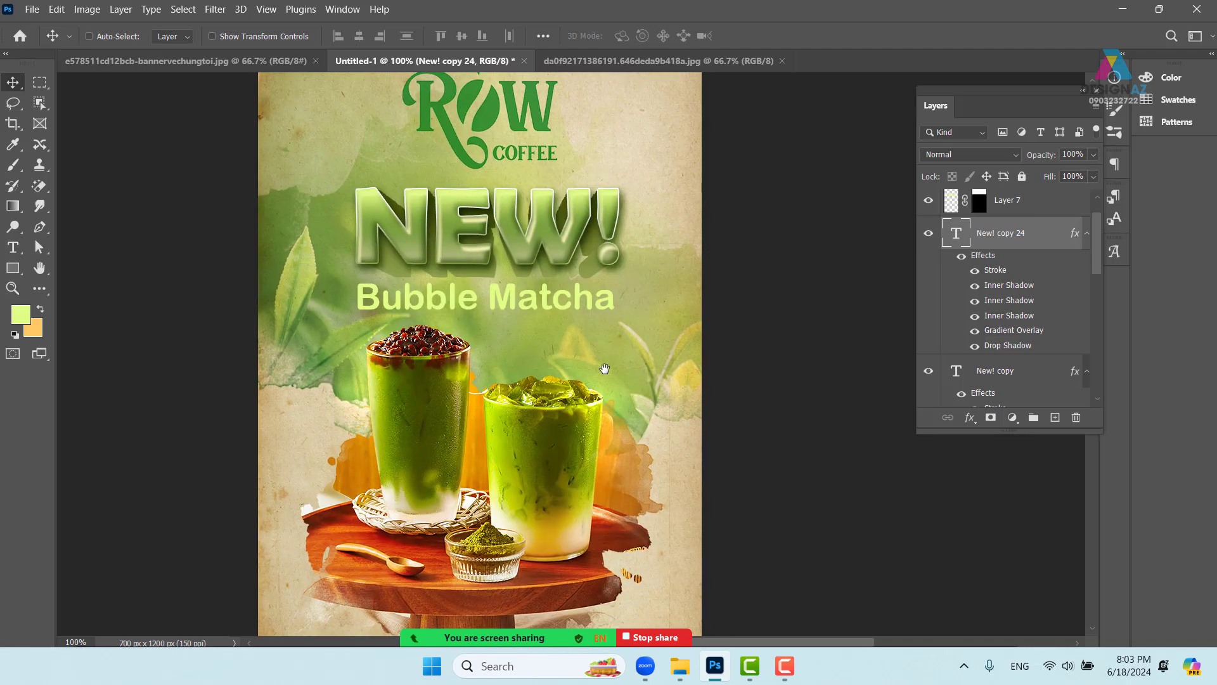
left_click_drag(529, 272, 493, 341)
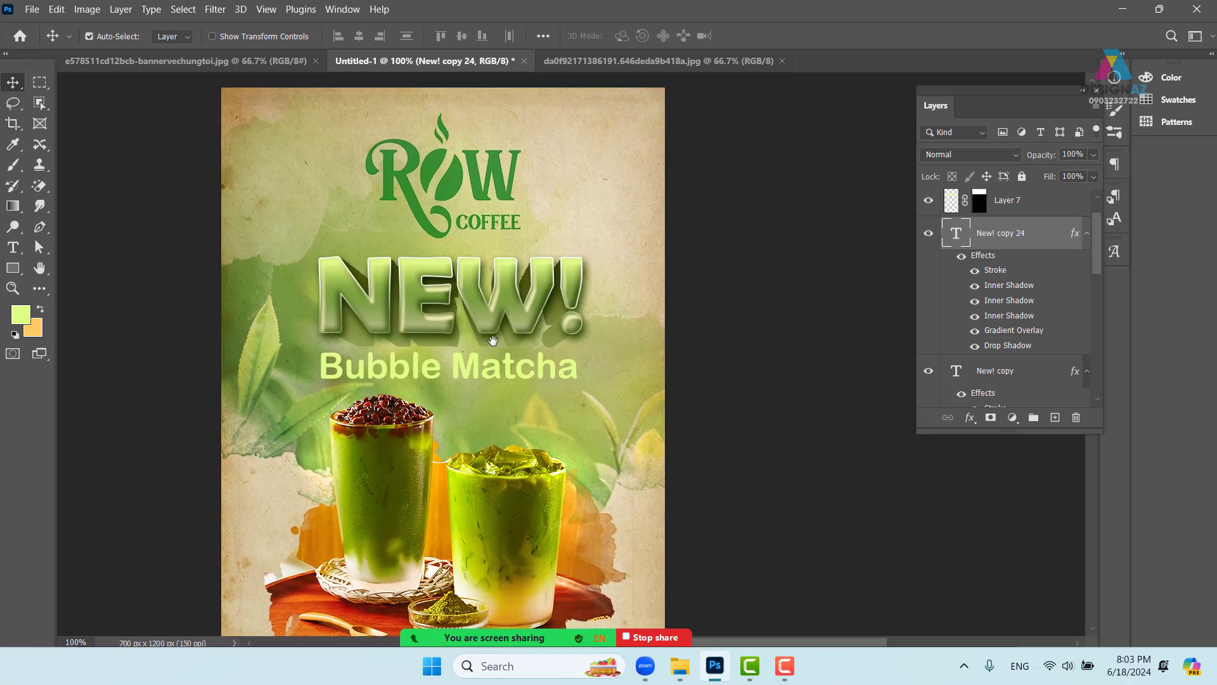
key("ctrl+plus")
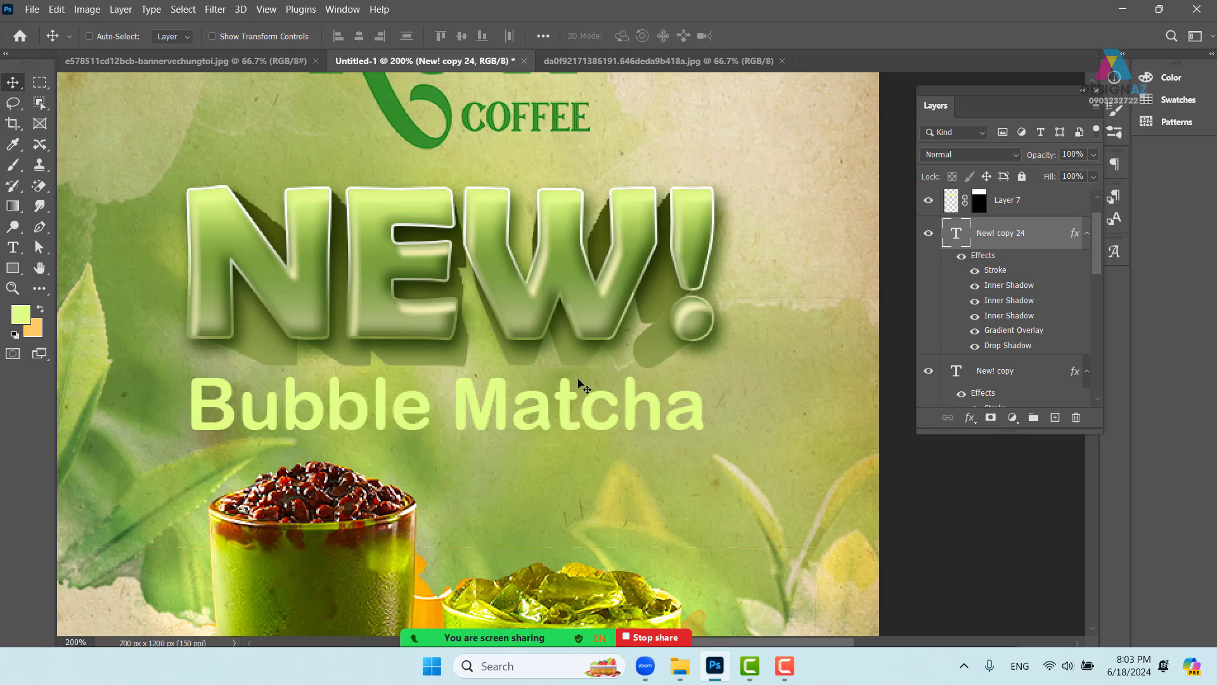
key("ctrl+j")
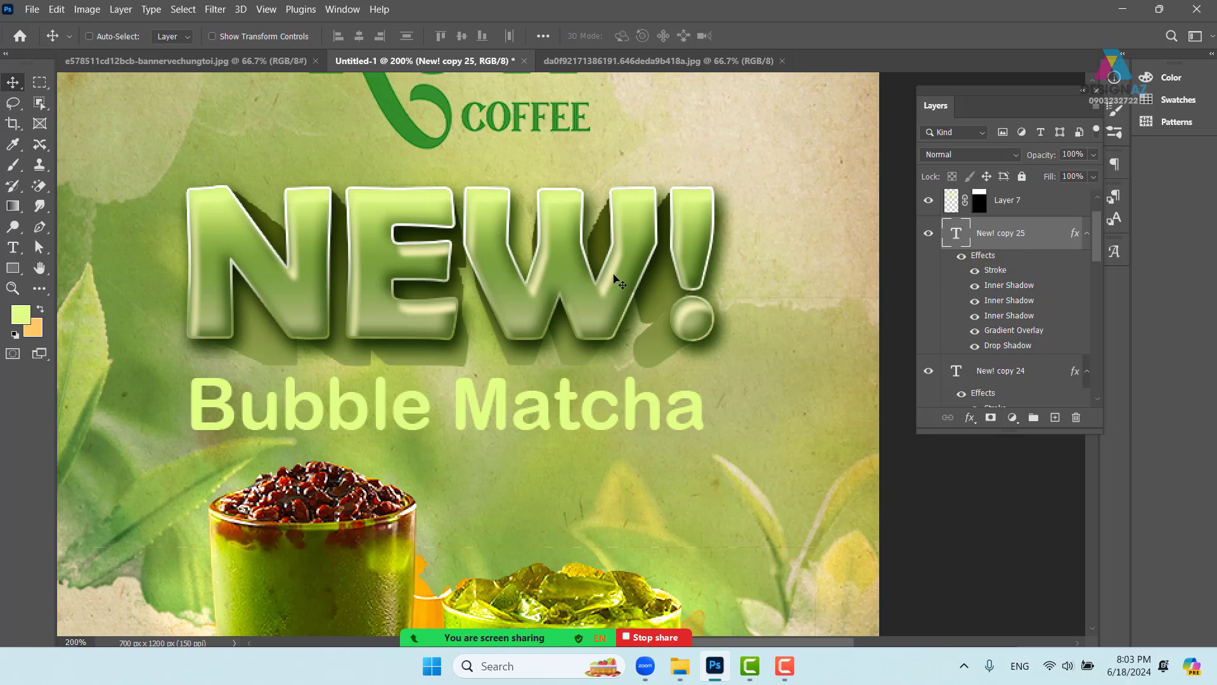
- Drag the New! copy 25 layer's NEW! text down so it sits over the cups
right_click(1027, 235)
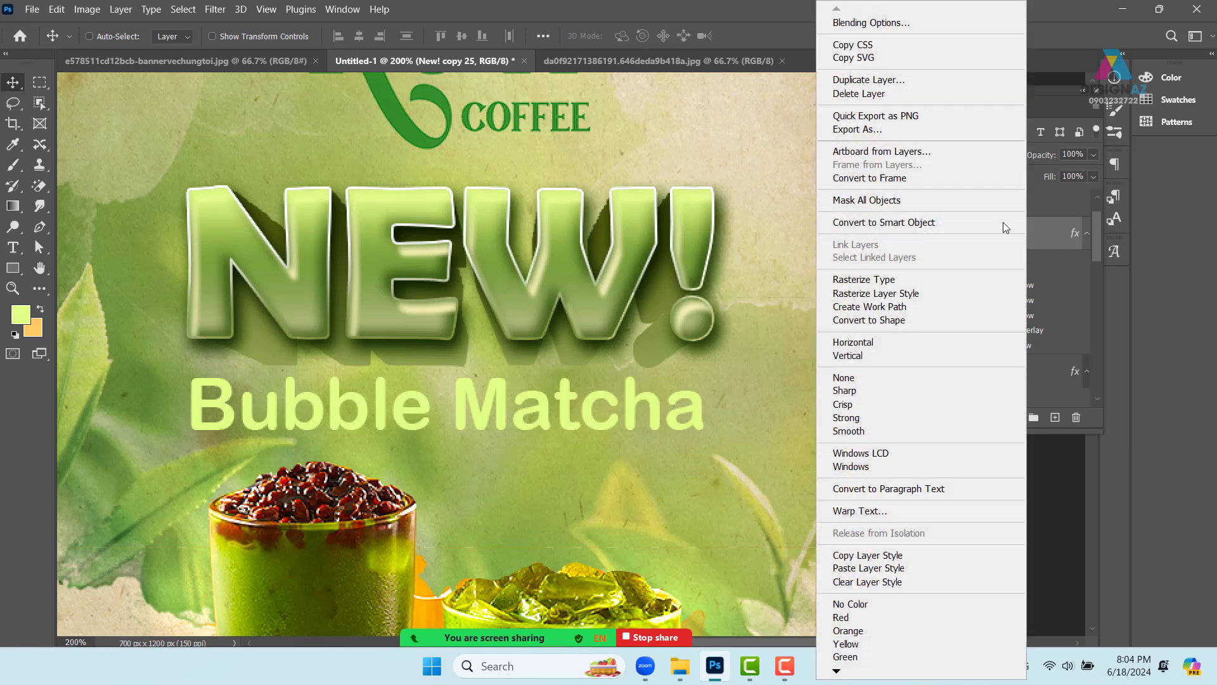
left_click(900, 24)
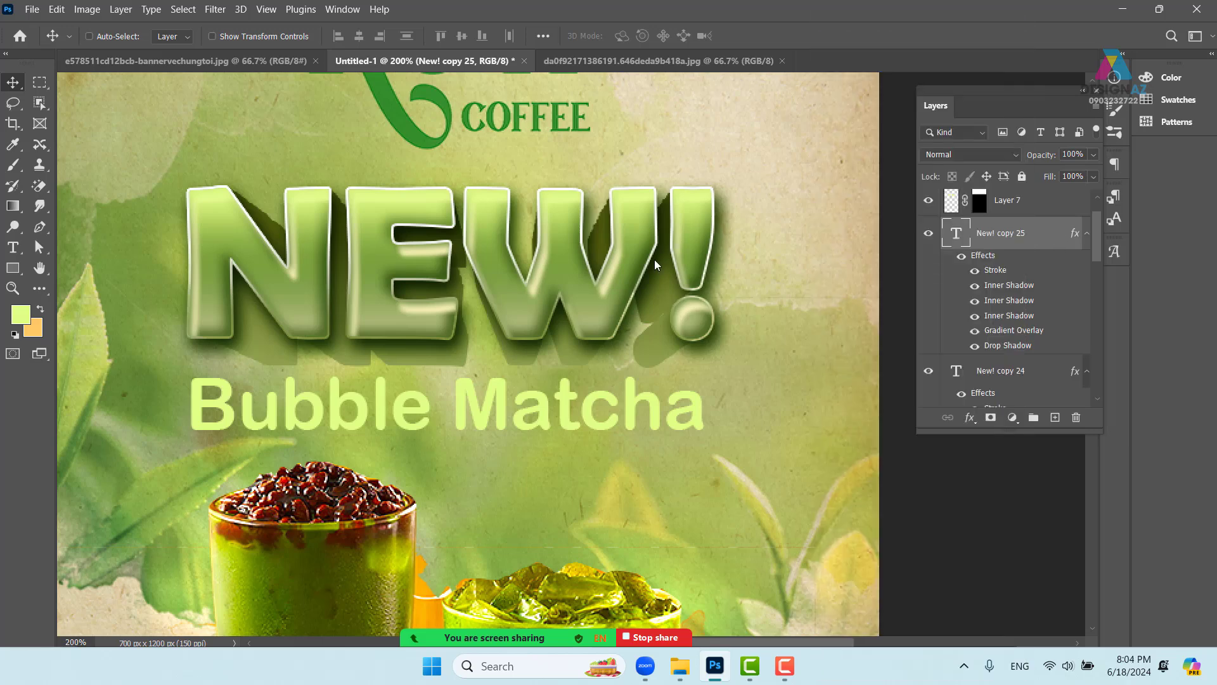
left_click(1159, 159)
left_click_drag(634, 308, 657, 401)
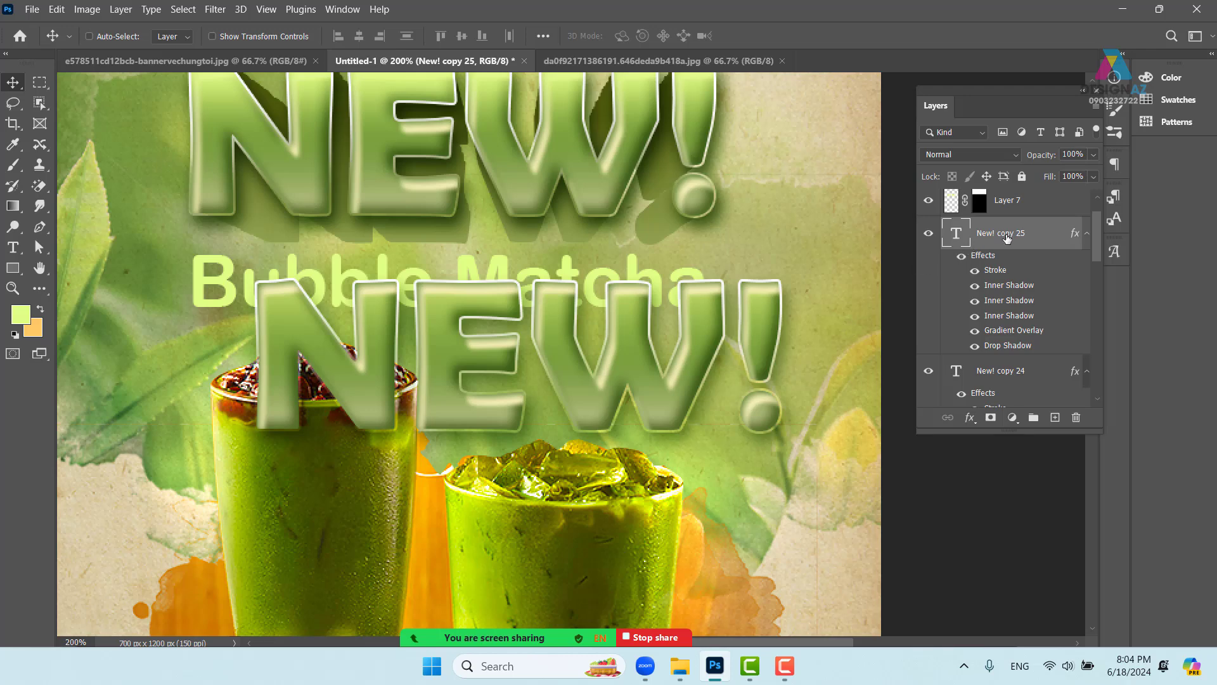
- Apply the silver Chrome preset from the khối style collection to New! copy 25
right_click(1037, 235)
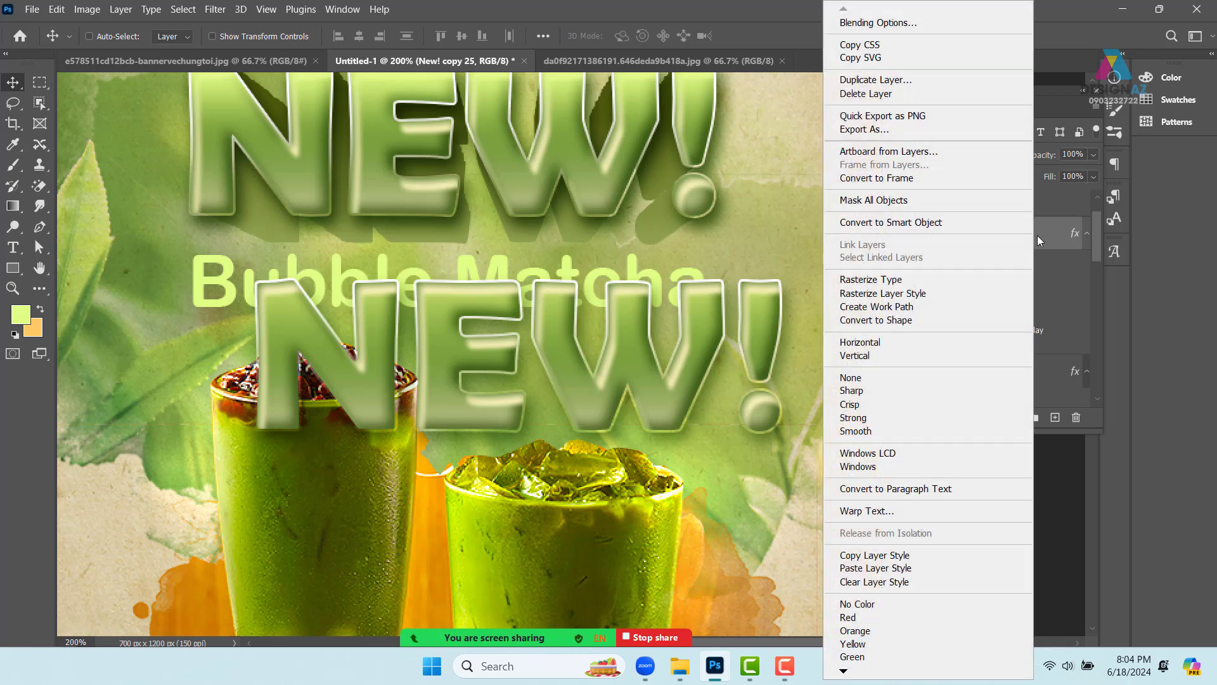
left_click(902, 26)
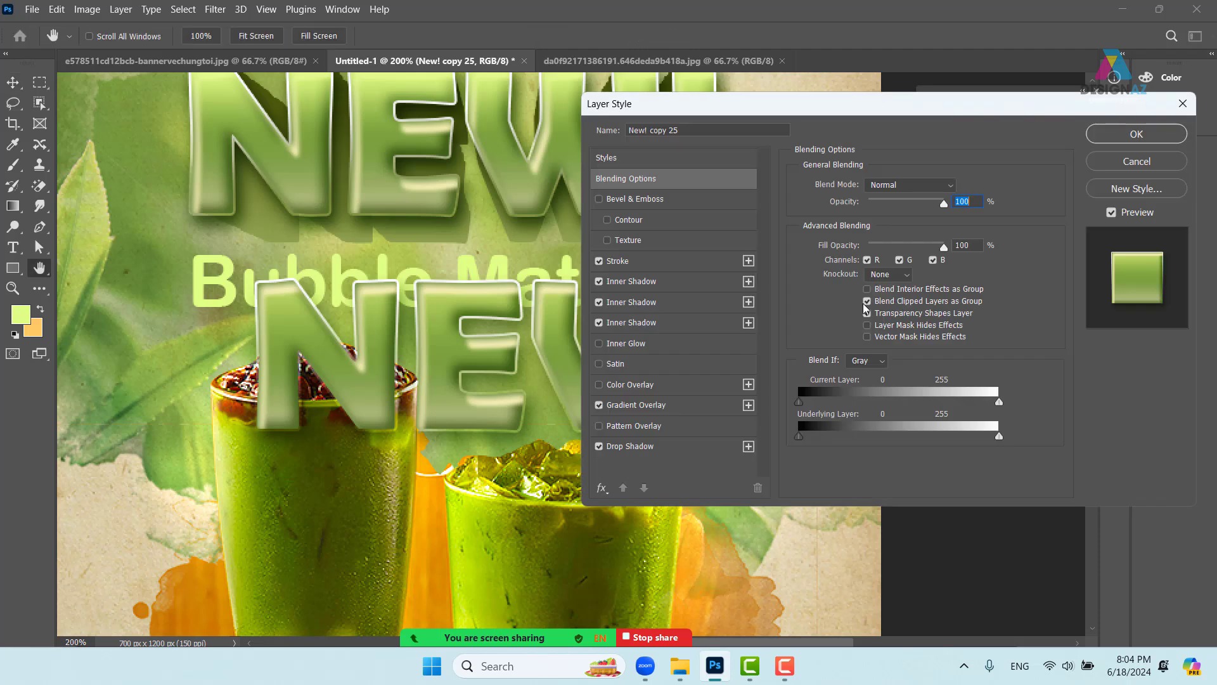
left_click(654, 157)
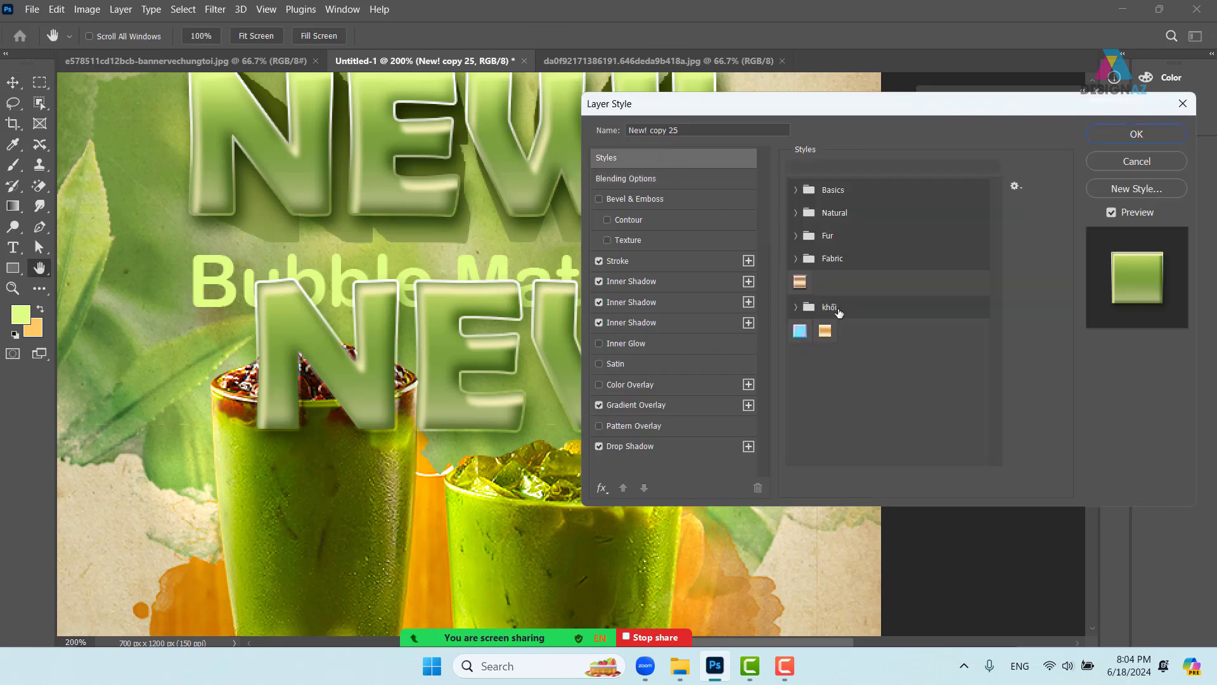
left_click(796, 307)
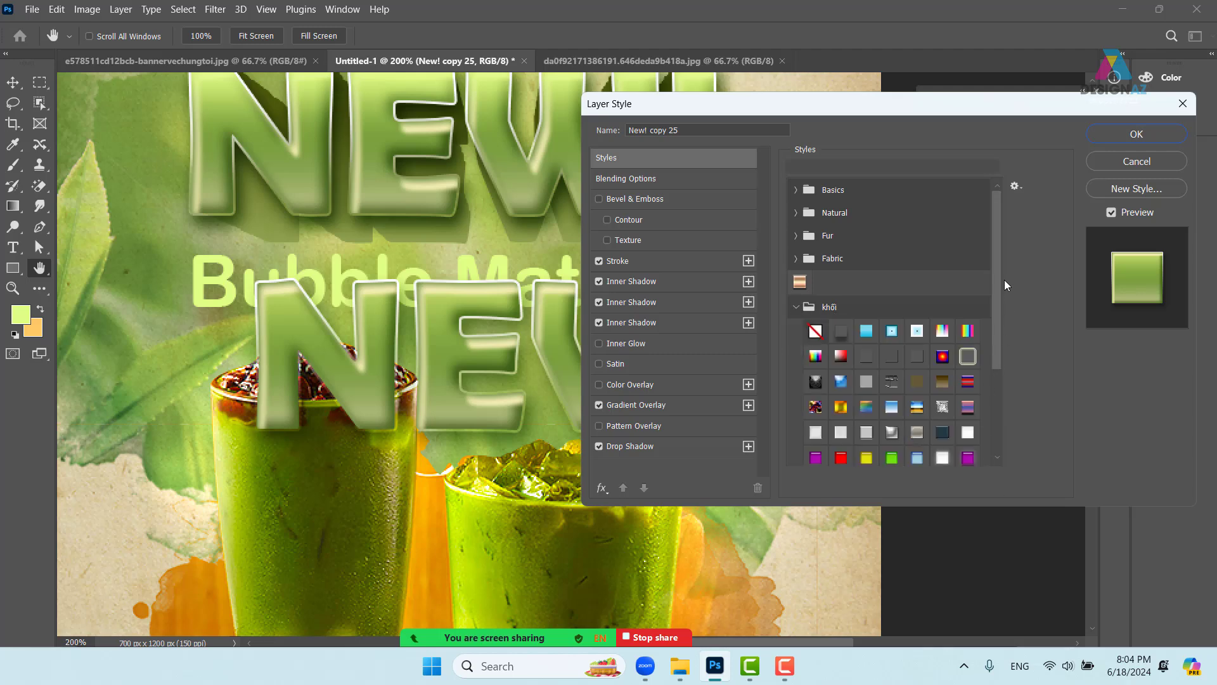
scroll(1008, 329, "down", 4)
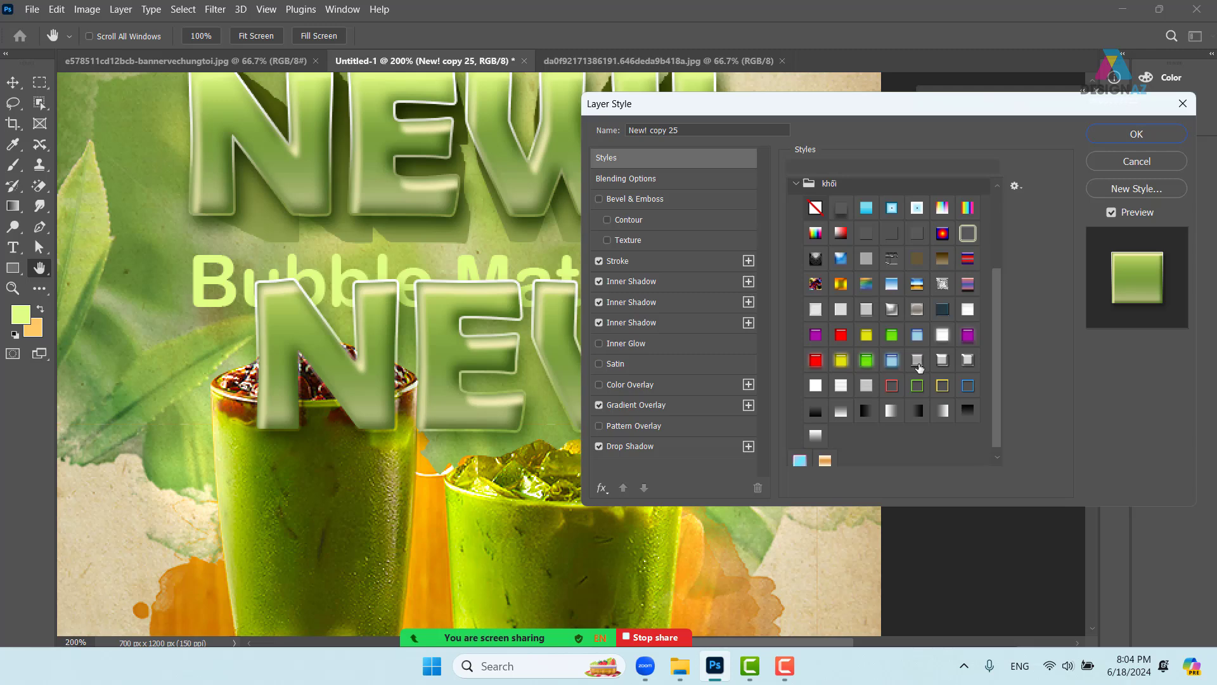
left_click(917, 361)
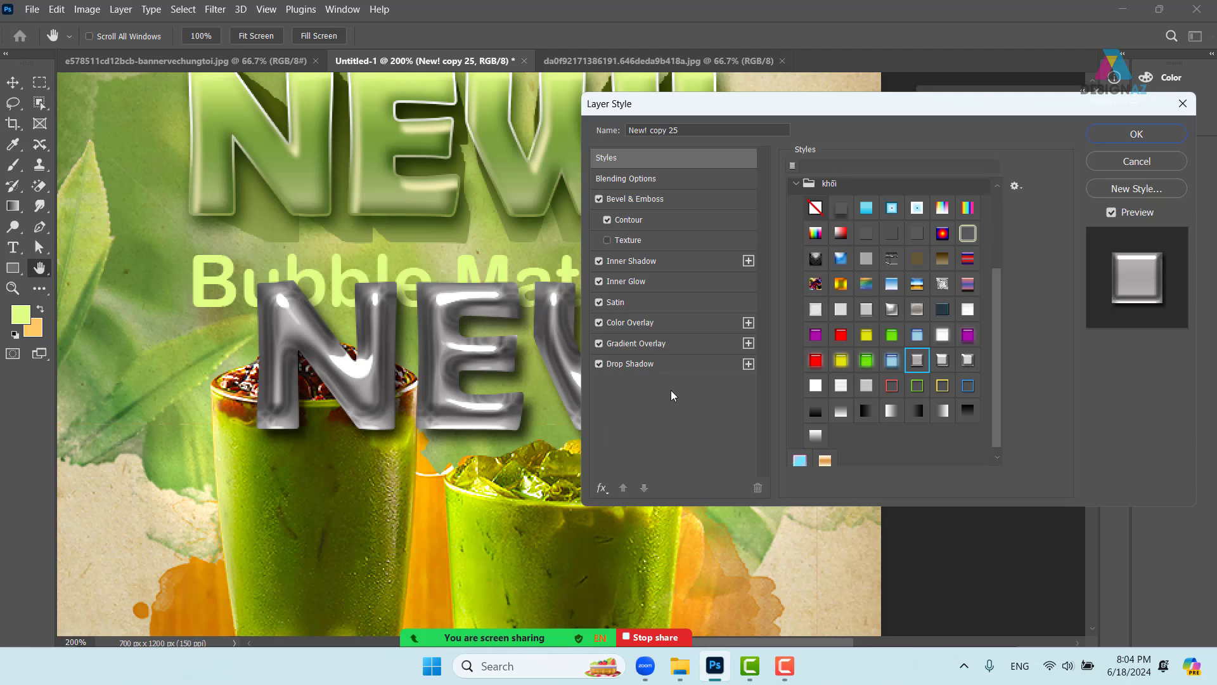
- Turn off the drop shadow on the New! copy 25 layer's silver NEW! text
left_click(674, 364)
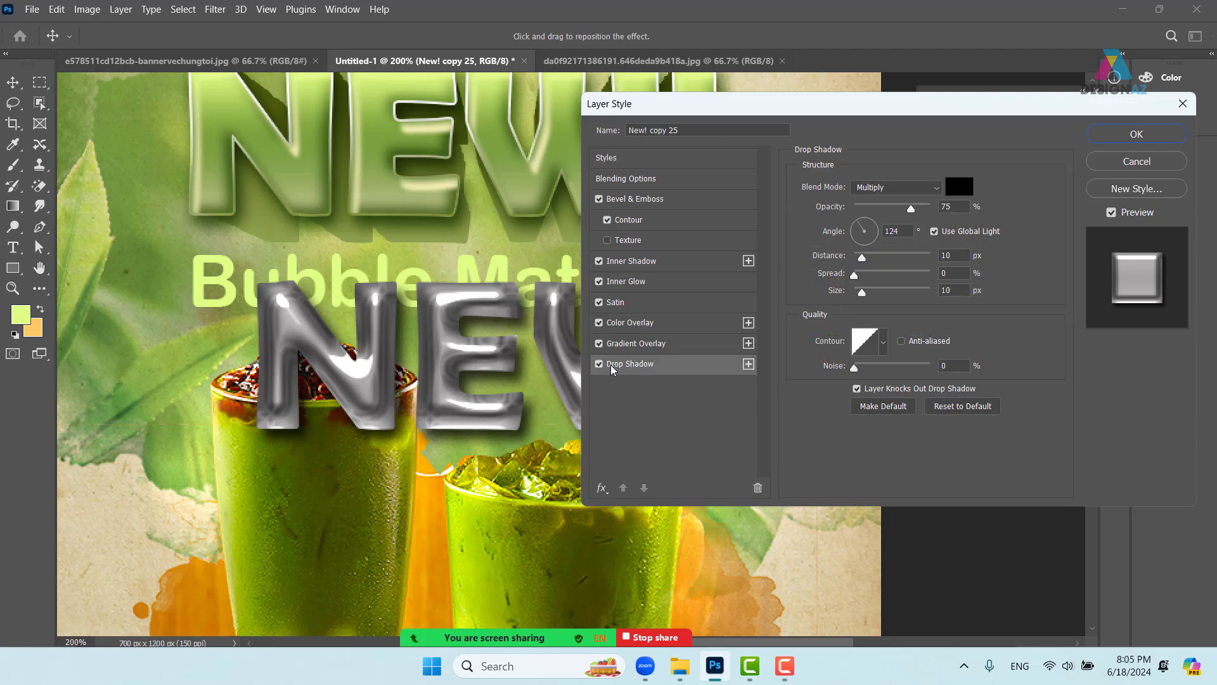
left_click(598, 364)
left_click(599, 364)
left_click(676, 346)
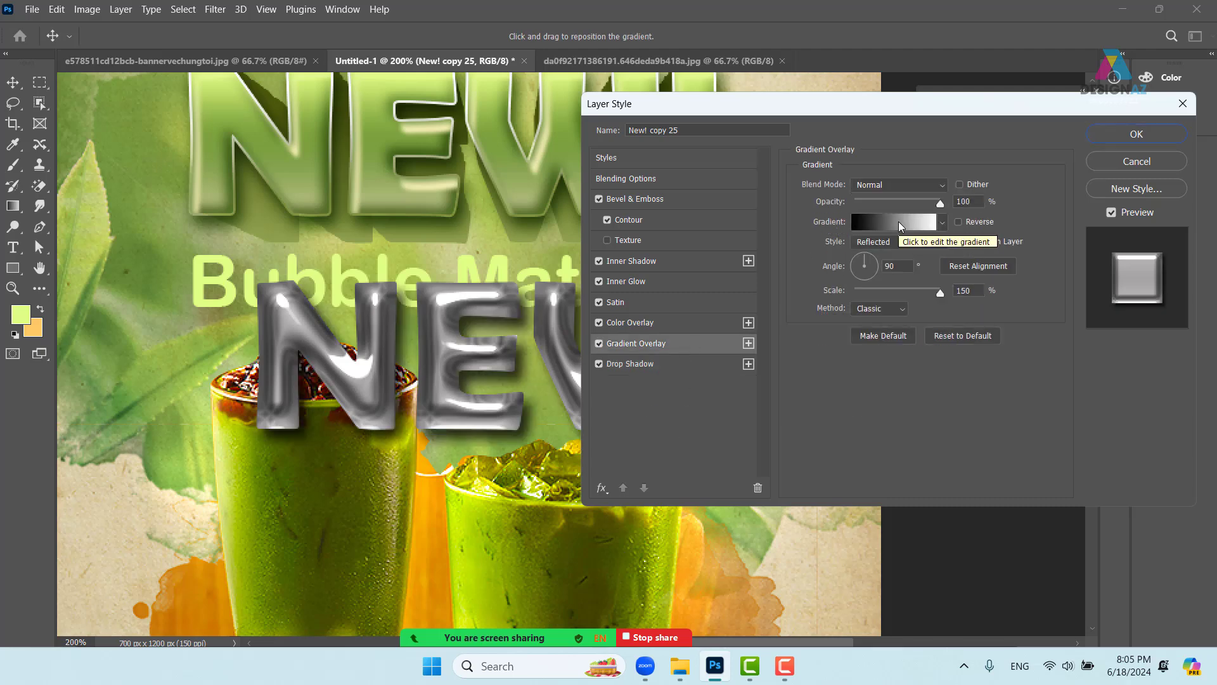
left_click(600, 364)
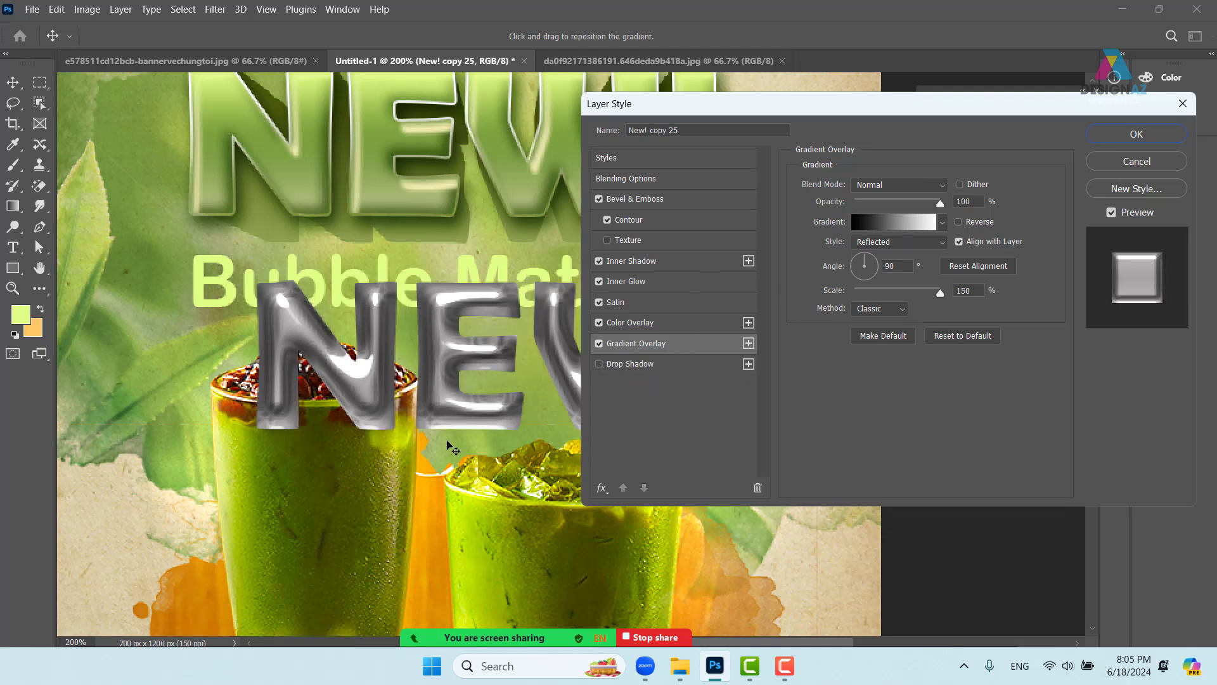
- Set the Bevel & Emboss size to 13 px and depth to 105%
left_click(683, 199)
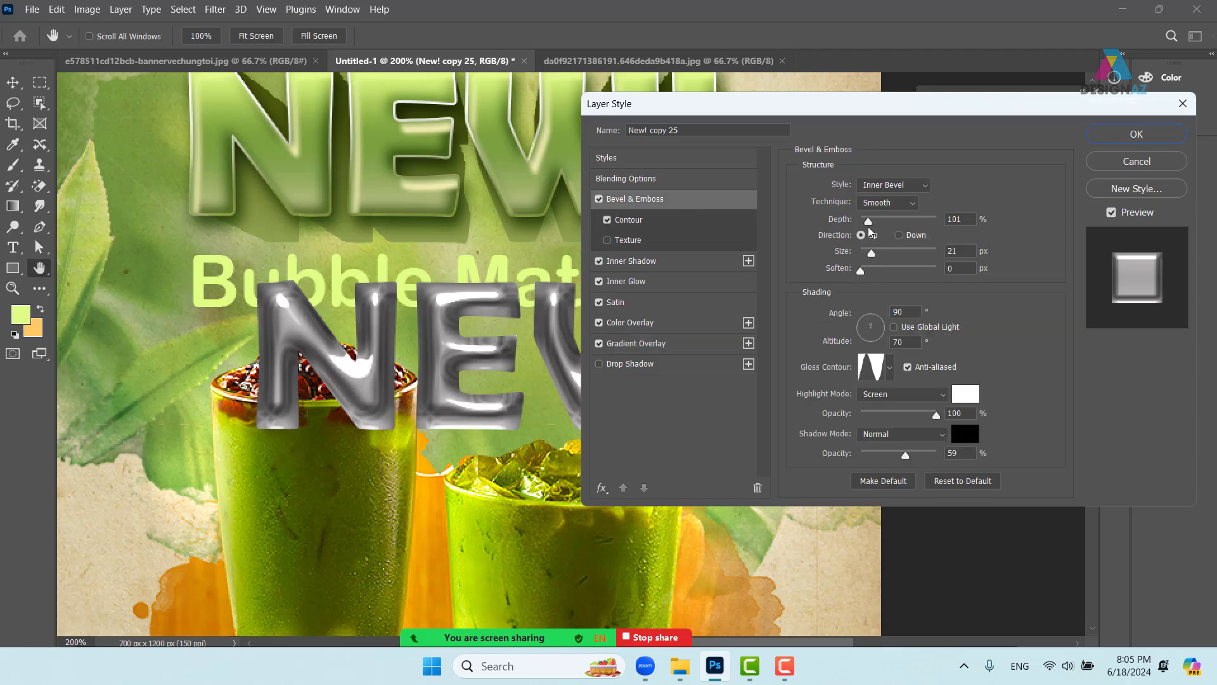
left_click_drag(871, 253, 871, 254)
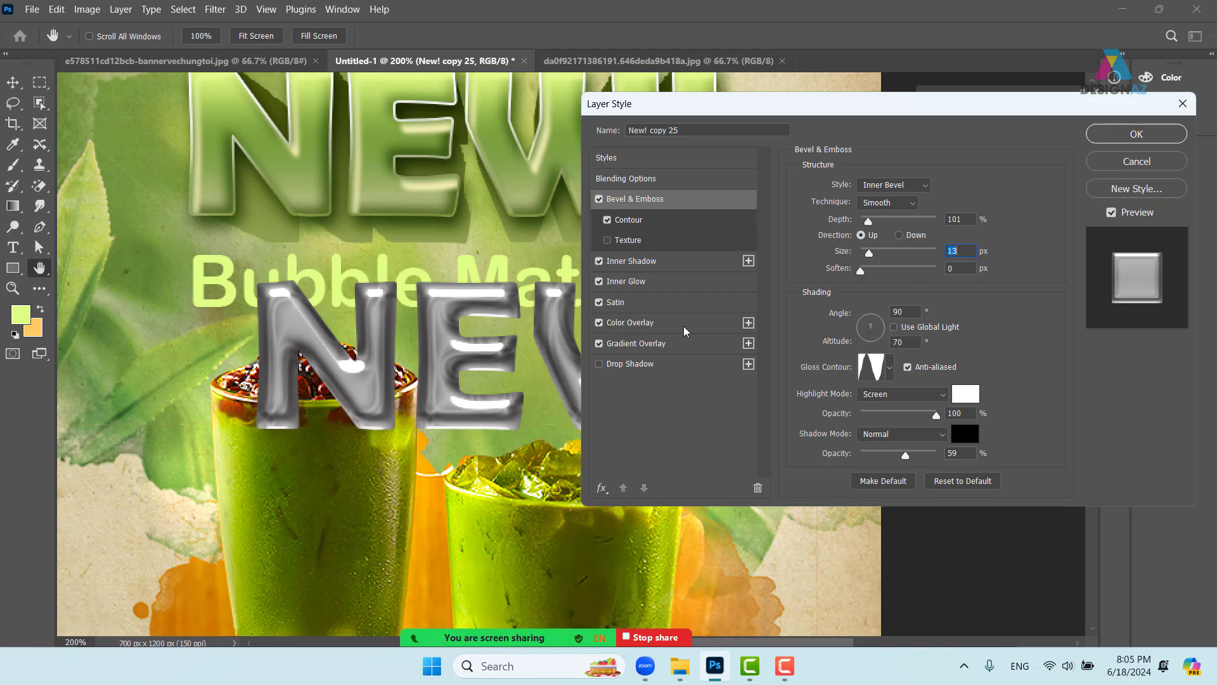
left_click_drag(868, 221, 871, 221)
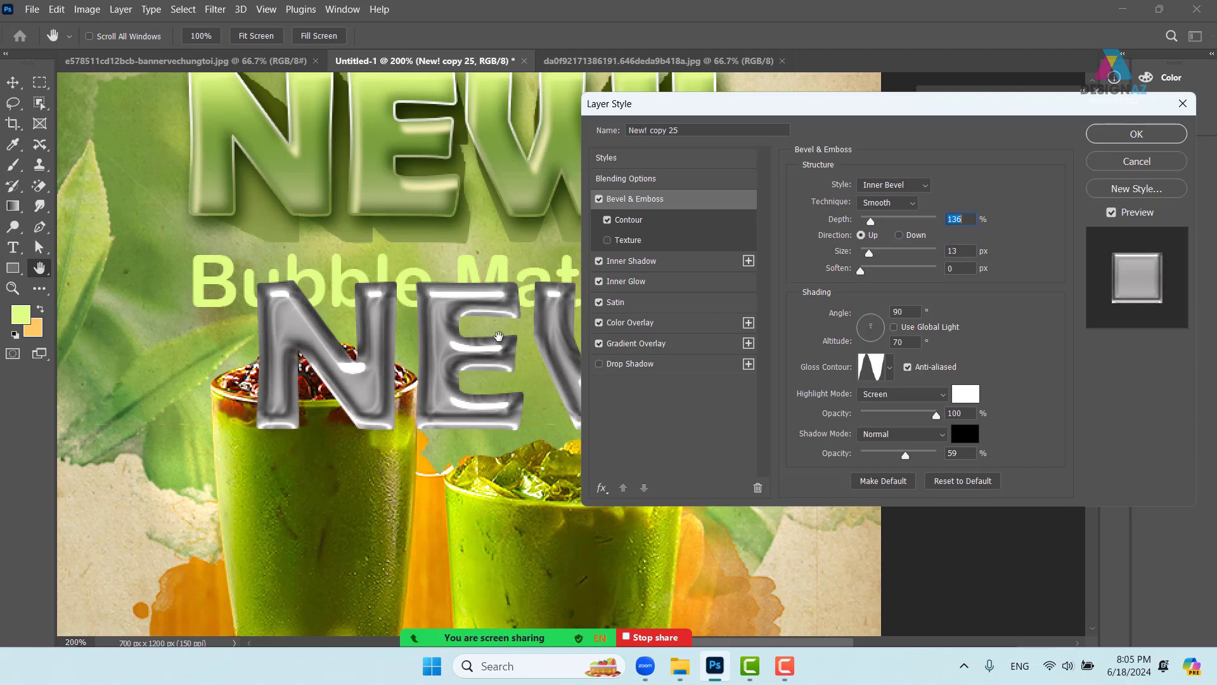
left_click_drag(871, 222, 870, 226)
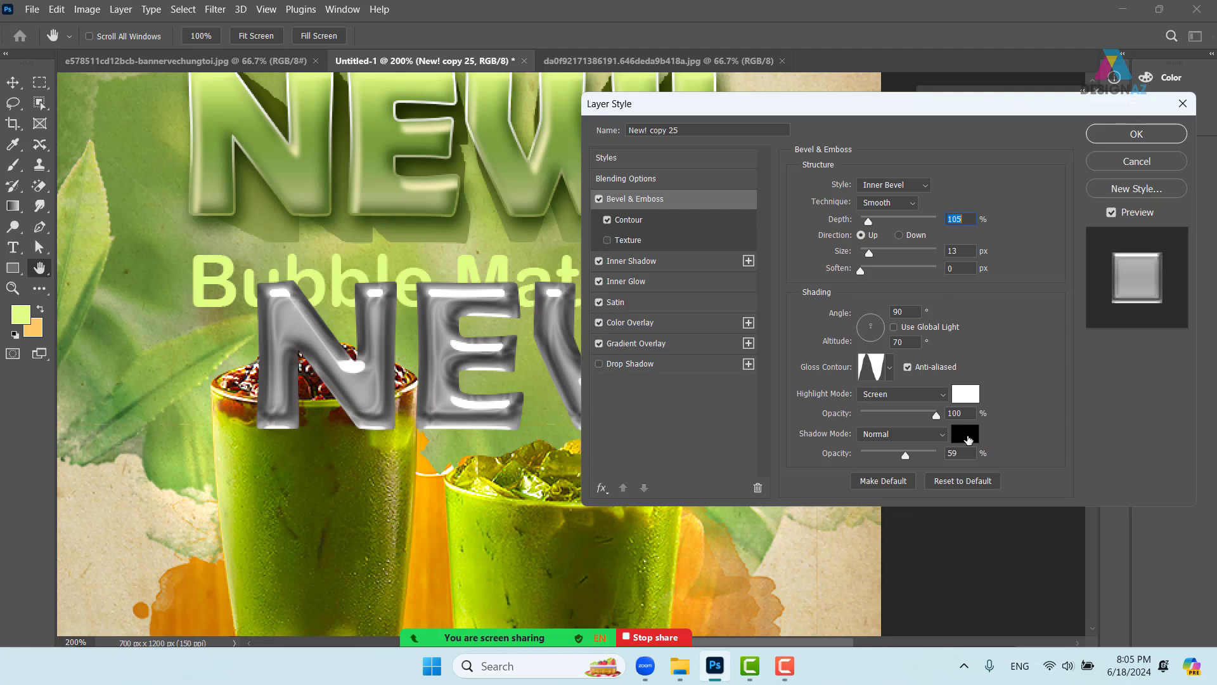
- Change the bevel shadow colour to dark green #004e02
left_click(968, 438)
left_click(784, 442)
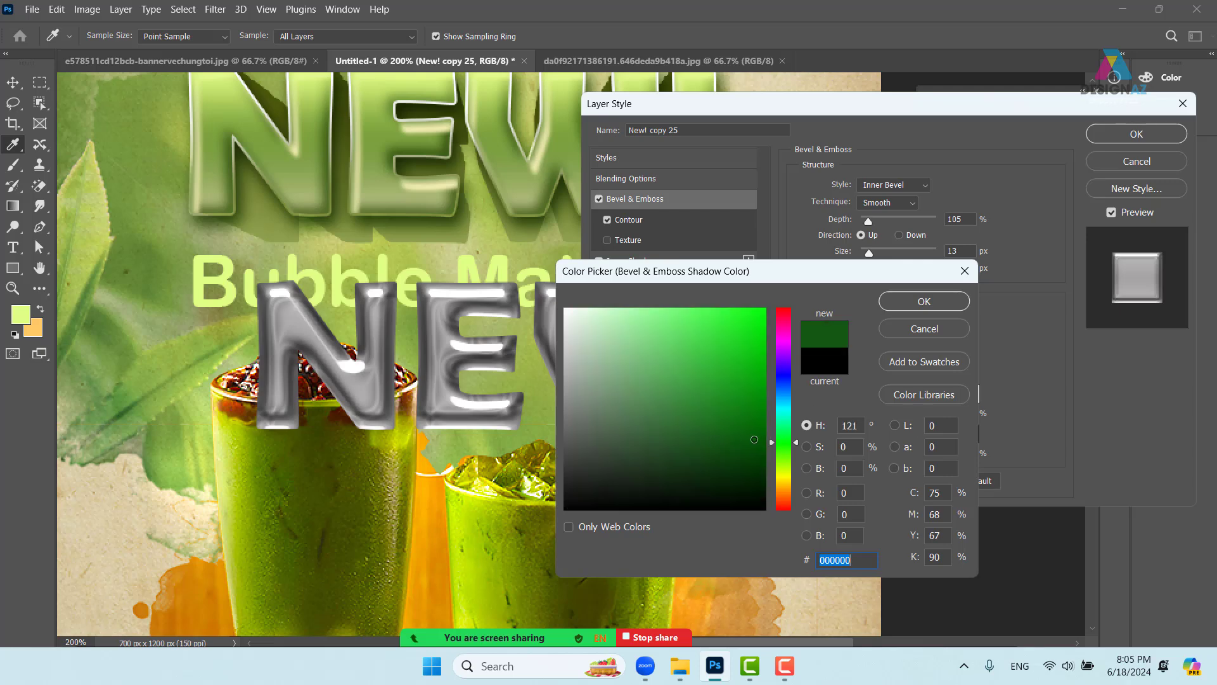
left_click_drag(753, 439, 765, 448)
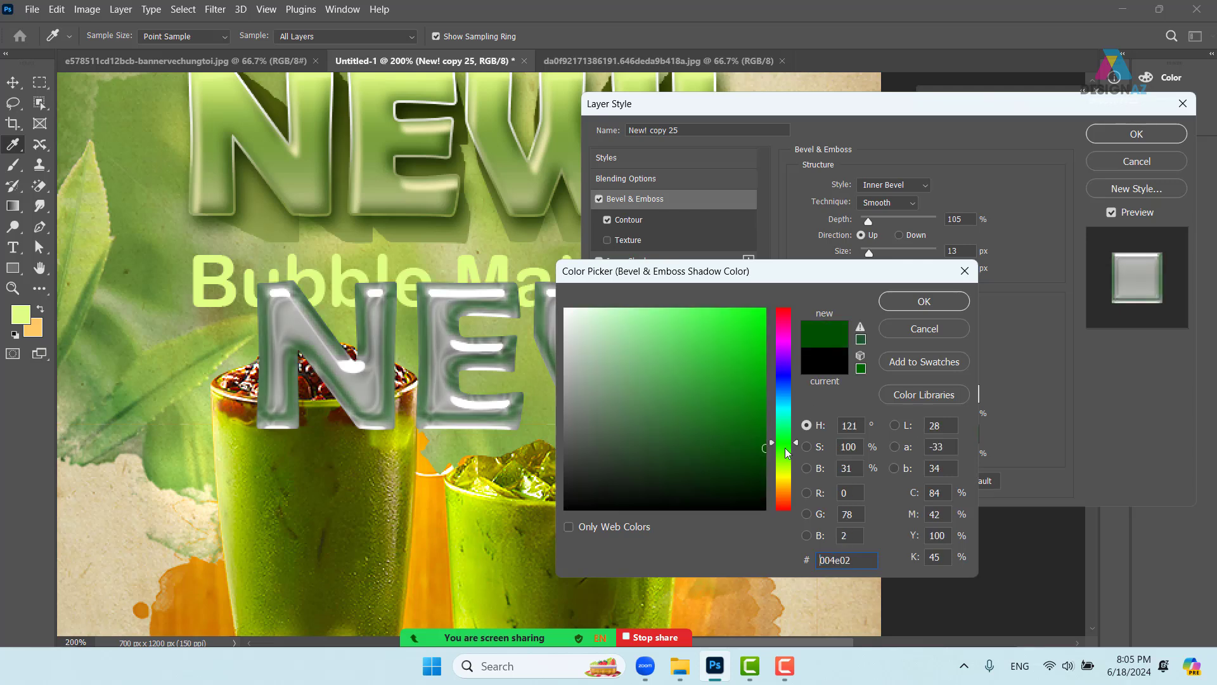
left_click(937, 310)
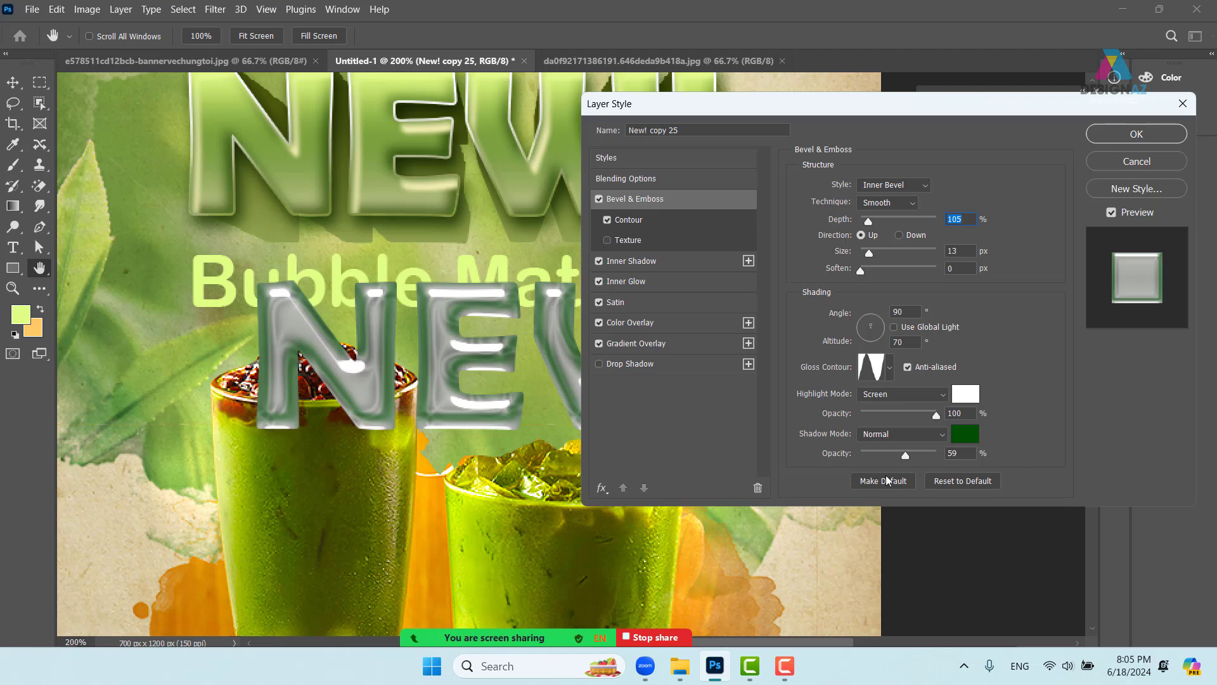
- Set bevel shadow opacity to 84% and highlight opacity to 100%, then apply the style
left_click_drag(906, 455, 957, 457)
left_click(957, 456)
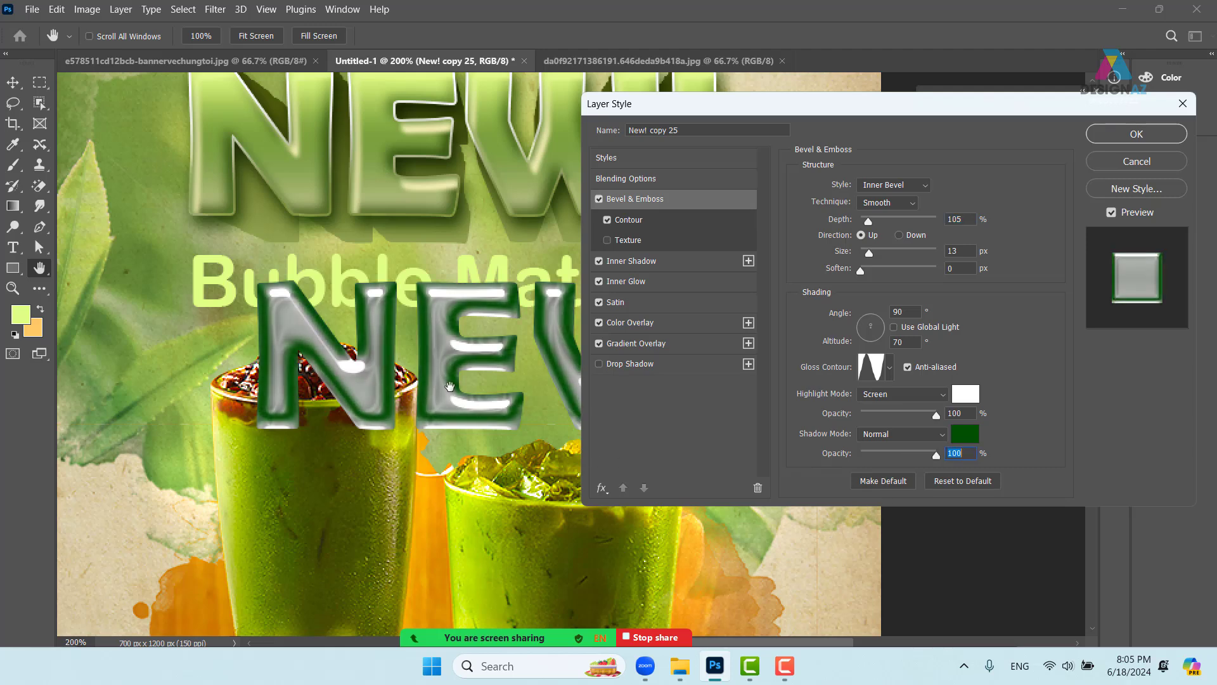
left_click_drag(941, 457, 925, 455)
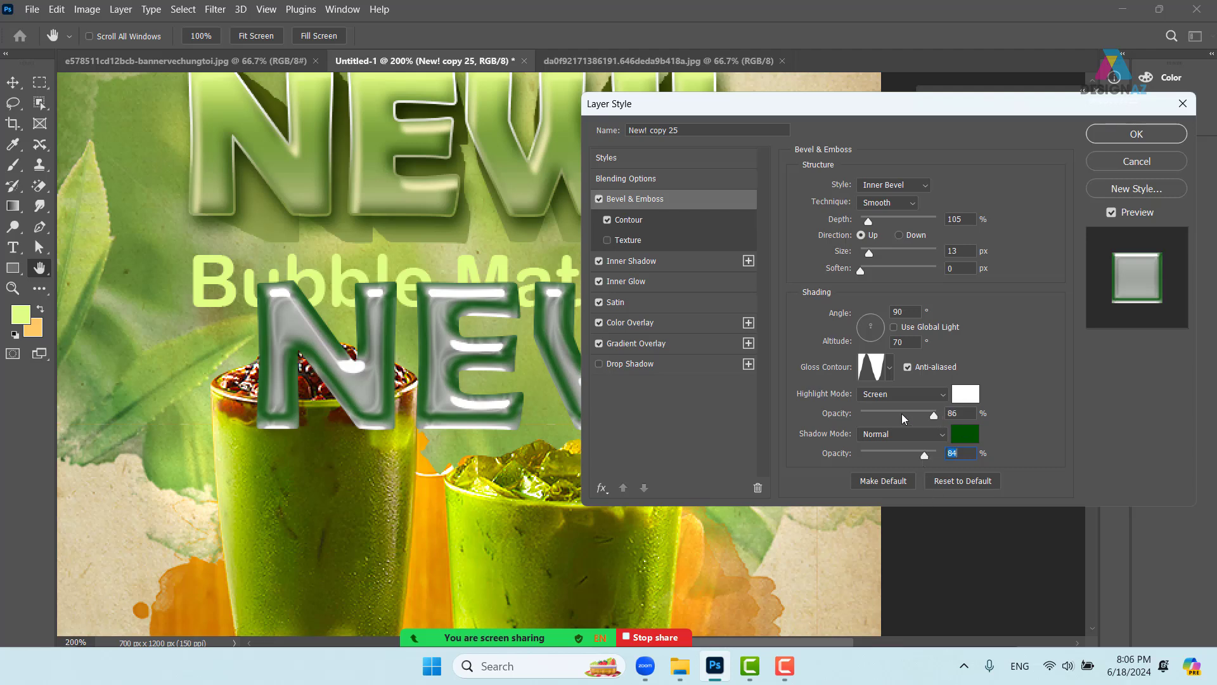
left_click_drag(904, 419, 970, 417)
left_click(969, 416)
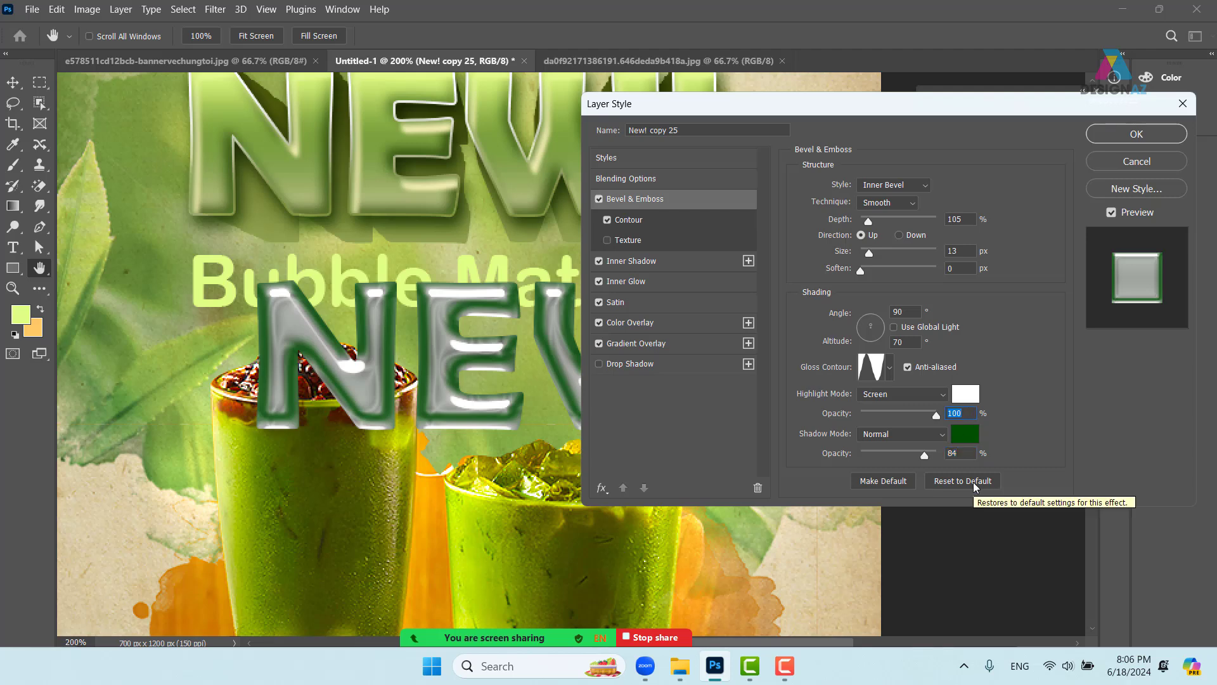
left_click(1141, 136)
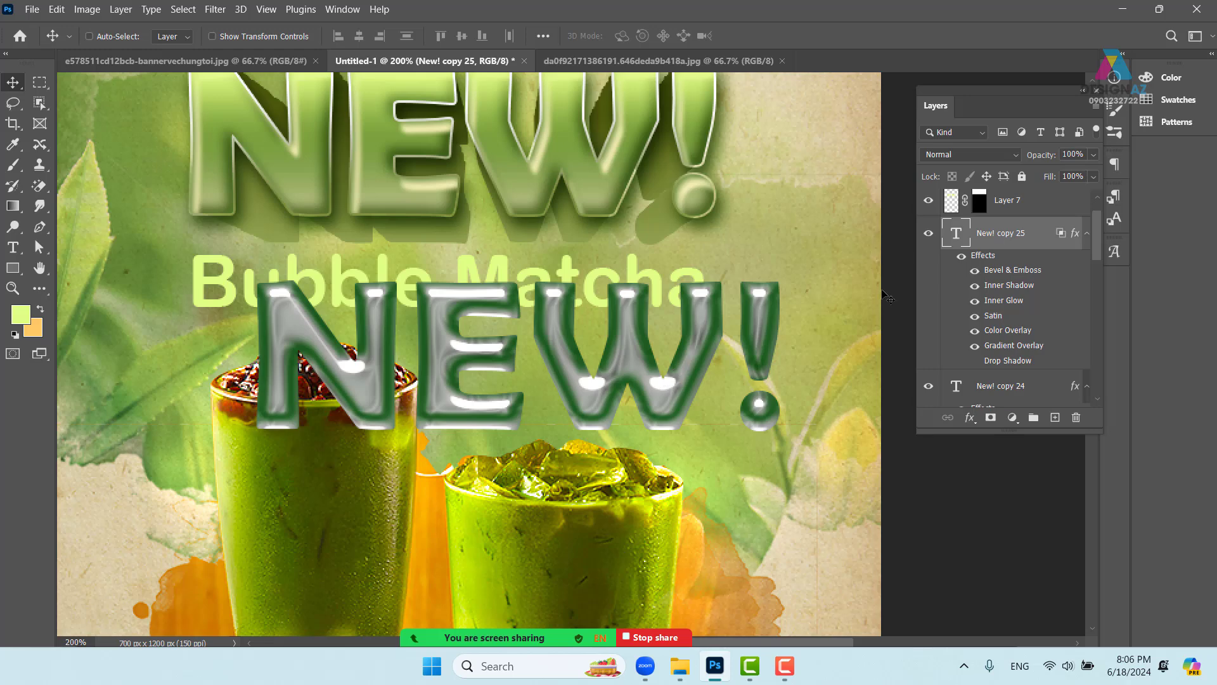
- Keep the duplicate NEW! layer at 100% opacity and drop its Fill to 0%
left_click(1092, 156)
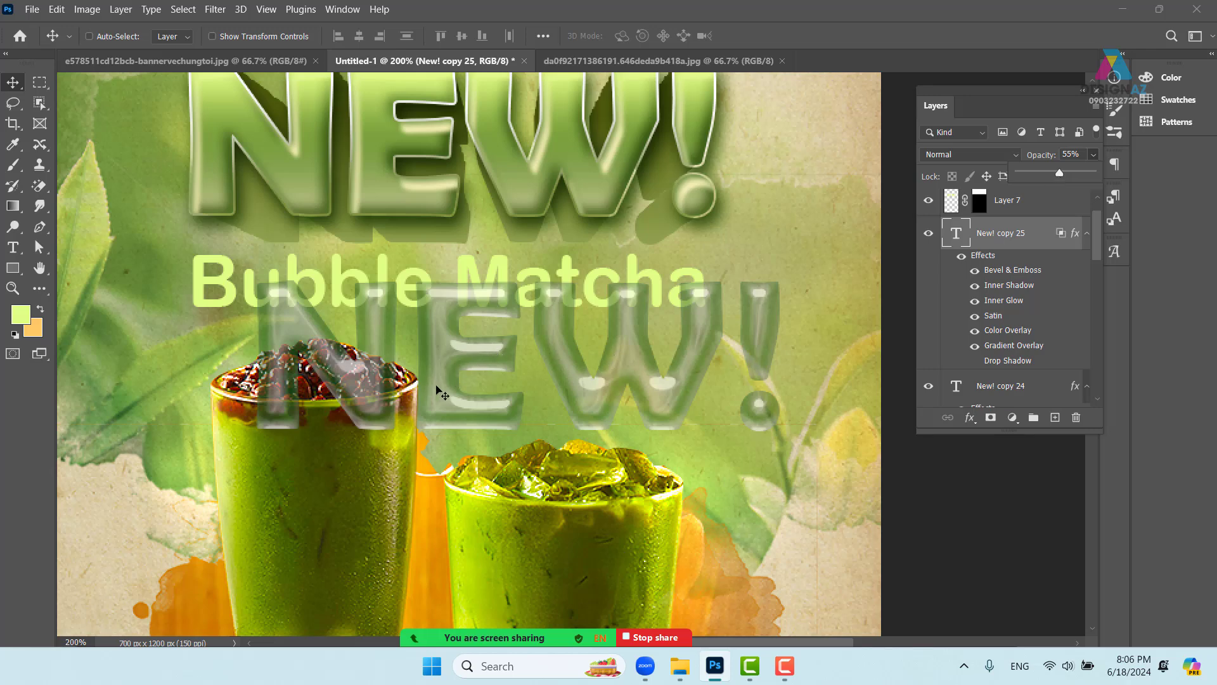
left_click_drag(455, 359, 480, 403)
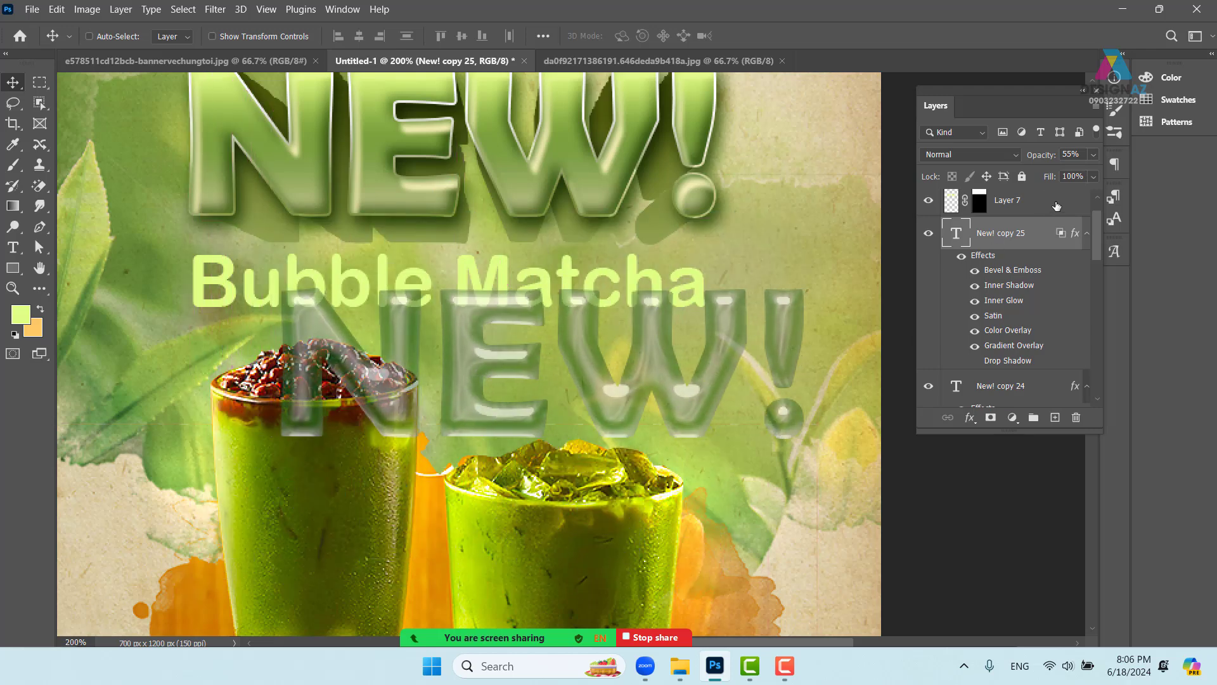
left_click(1094, 155)
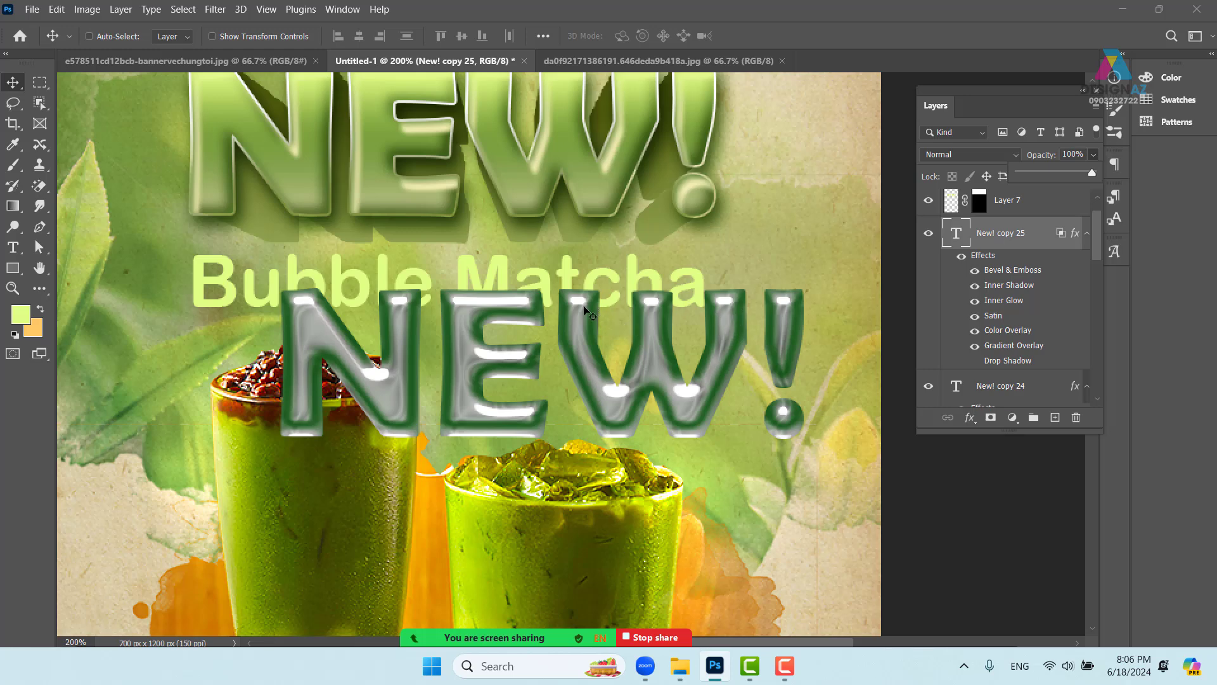
left_click(657, 394)
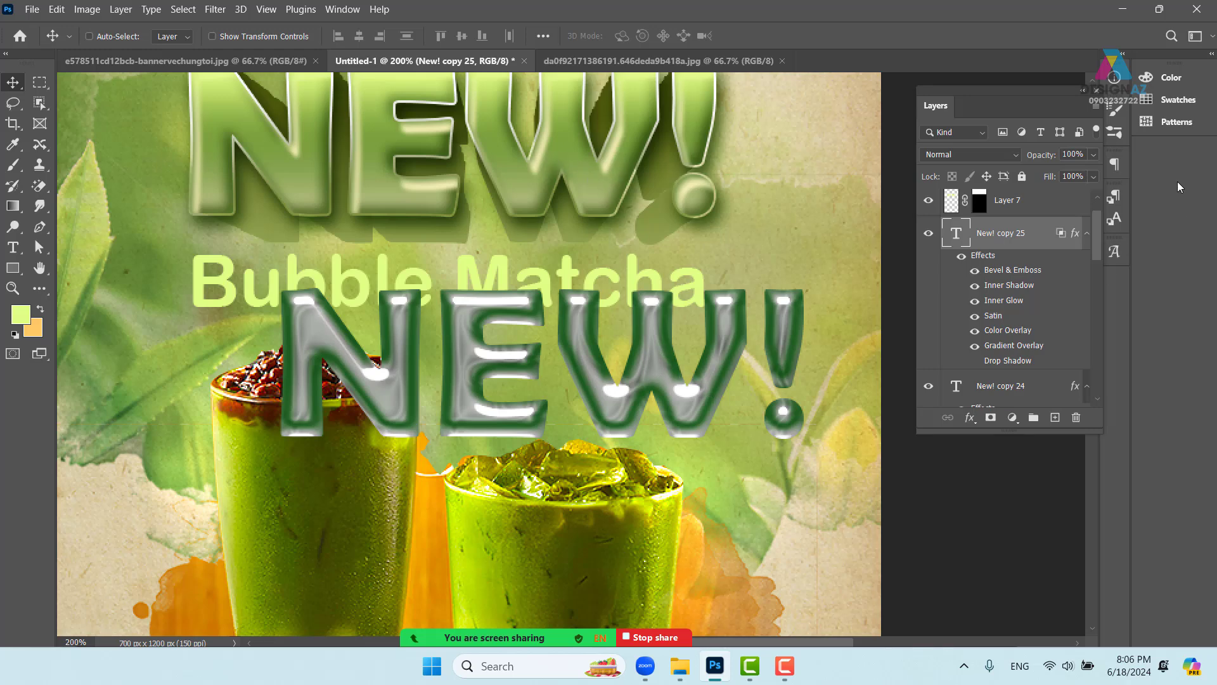
left_click(1093, 177)
left_click_drag(1093, 195, 1008, 198)
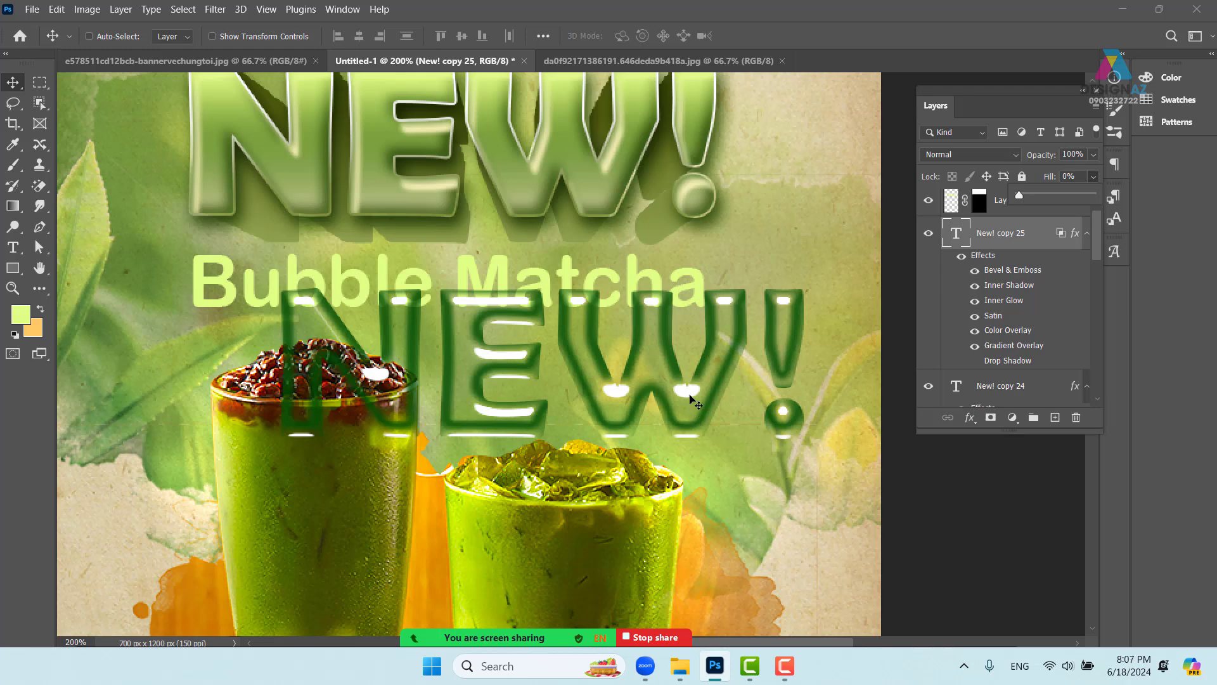
- Drag the fill-less NEW! text onto the original NEW! heading
scroll(639, 404, "up", 3)
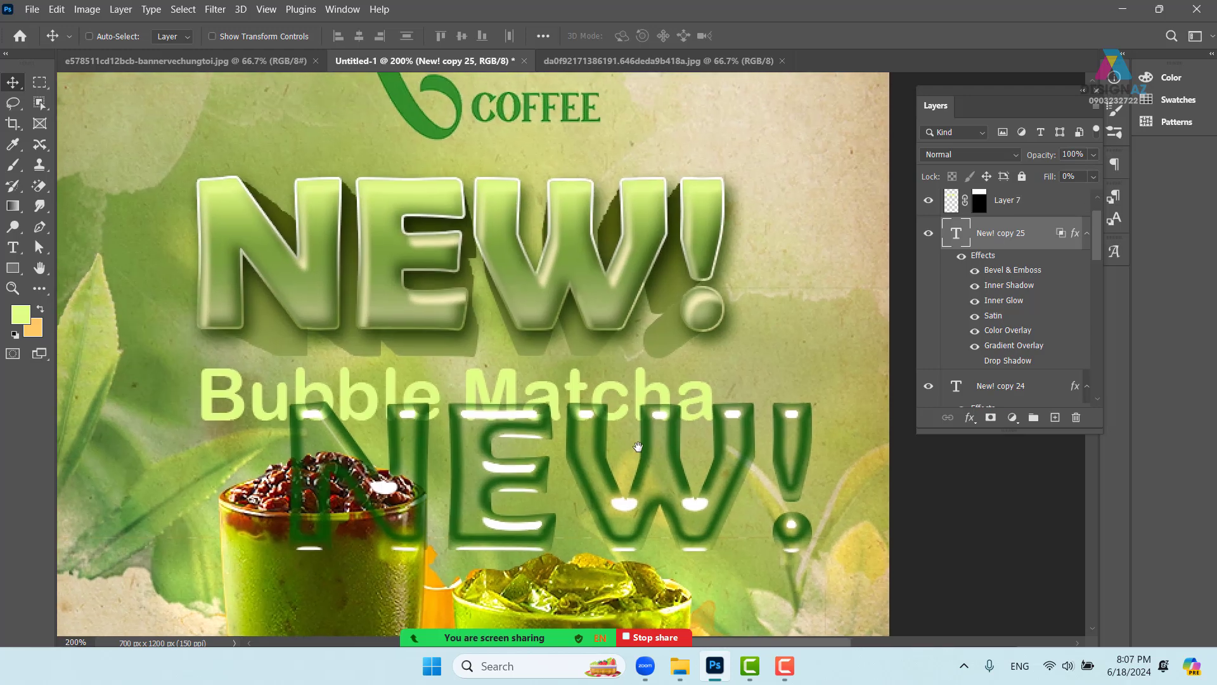
left_click_drag(652, 471, 572, 260)
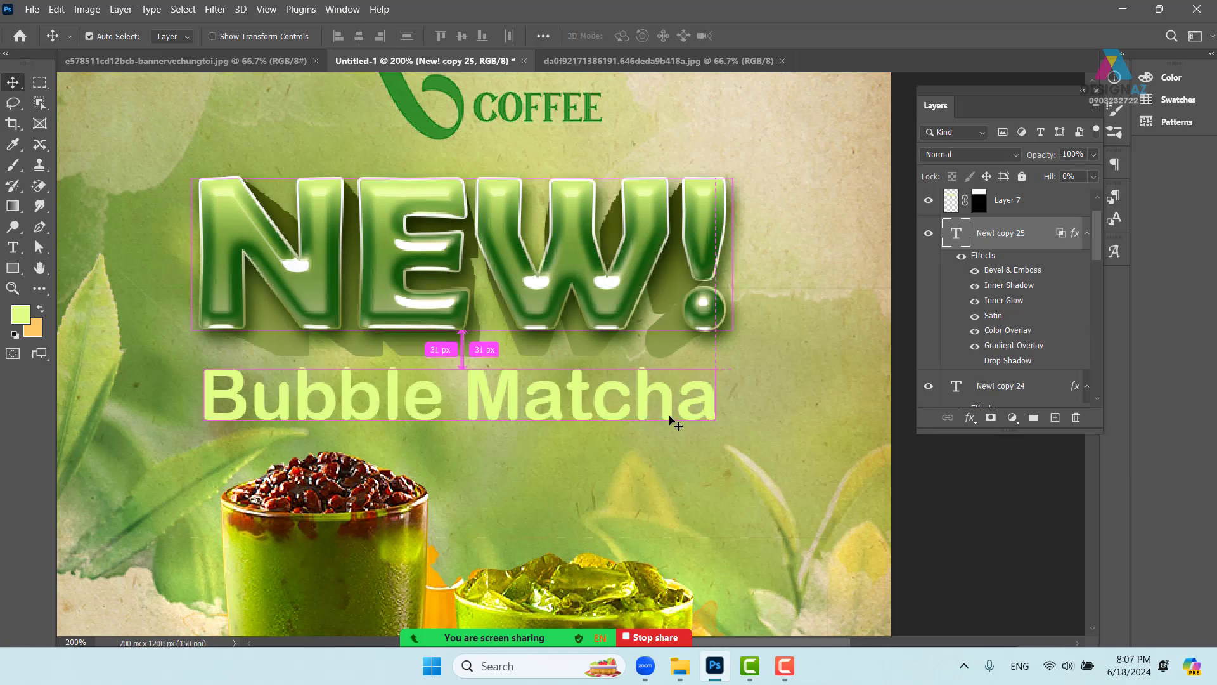
key("ctrl+minus")
key("ctrl+minus")
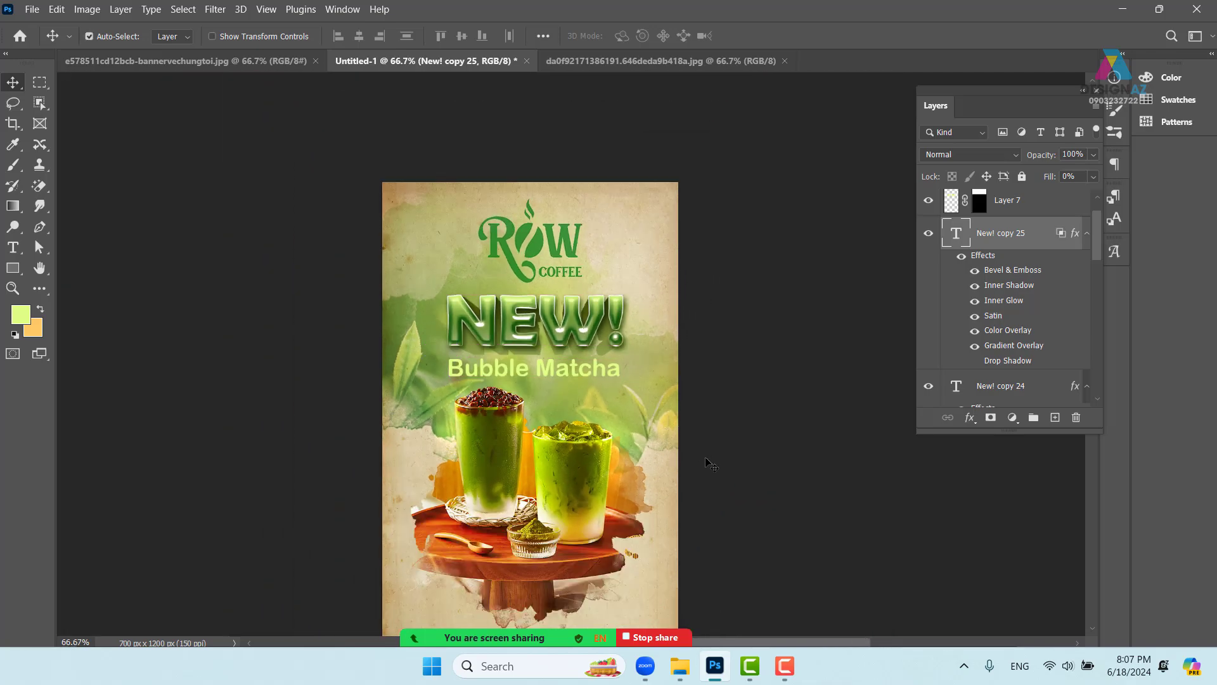
key("ctrl+plus")
key("ctrl+plus")
left_click_drag(527, 300, 540, 302)
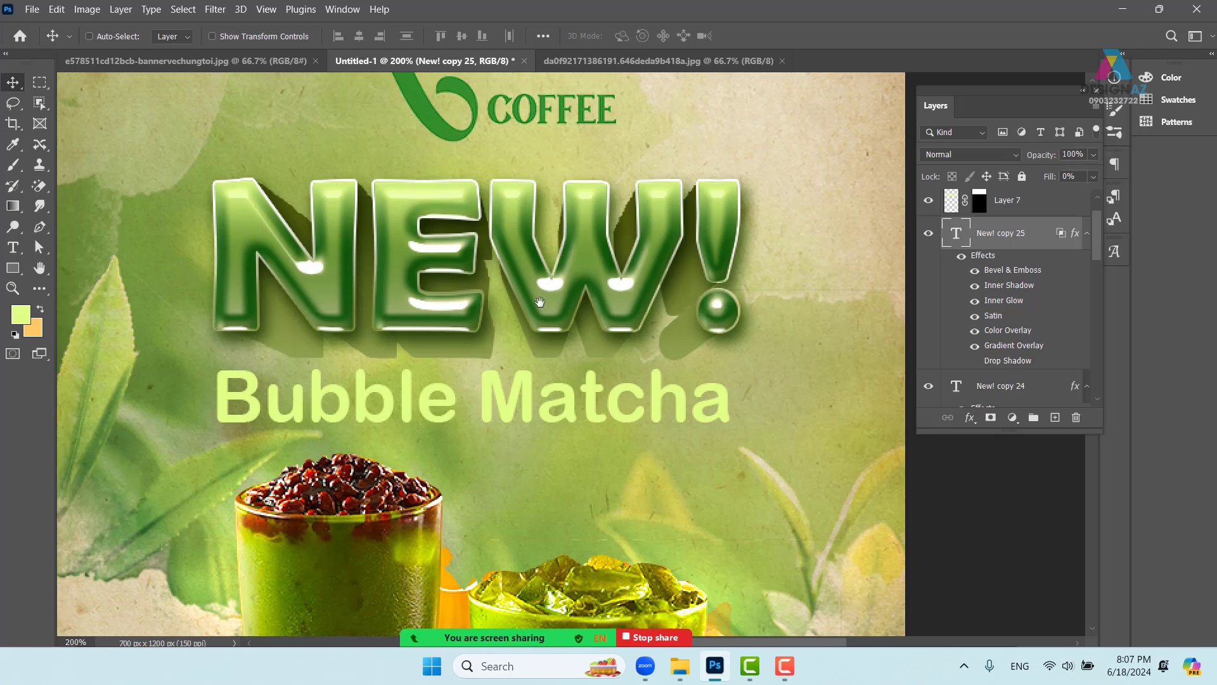
- Open Bevel & Emboss in the NEW! headline layer's style settings
right_click(1027, 241)
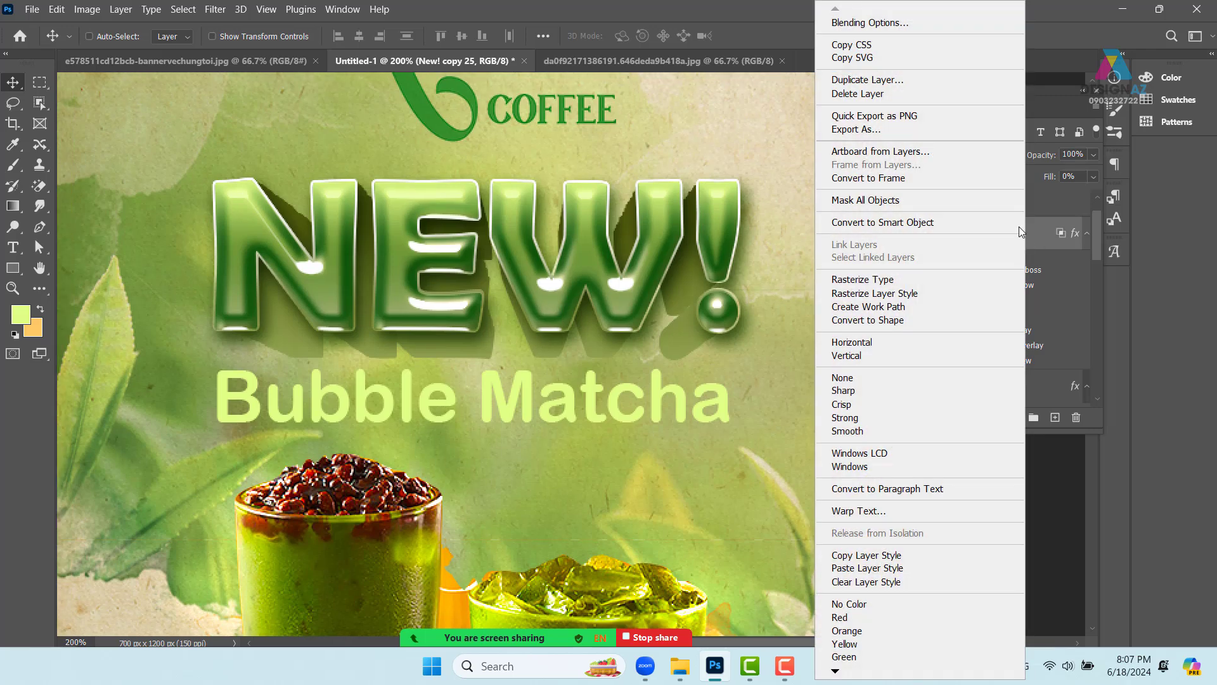
left_click(889, 23)
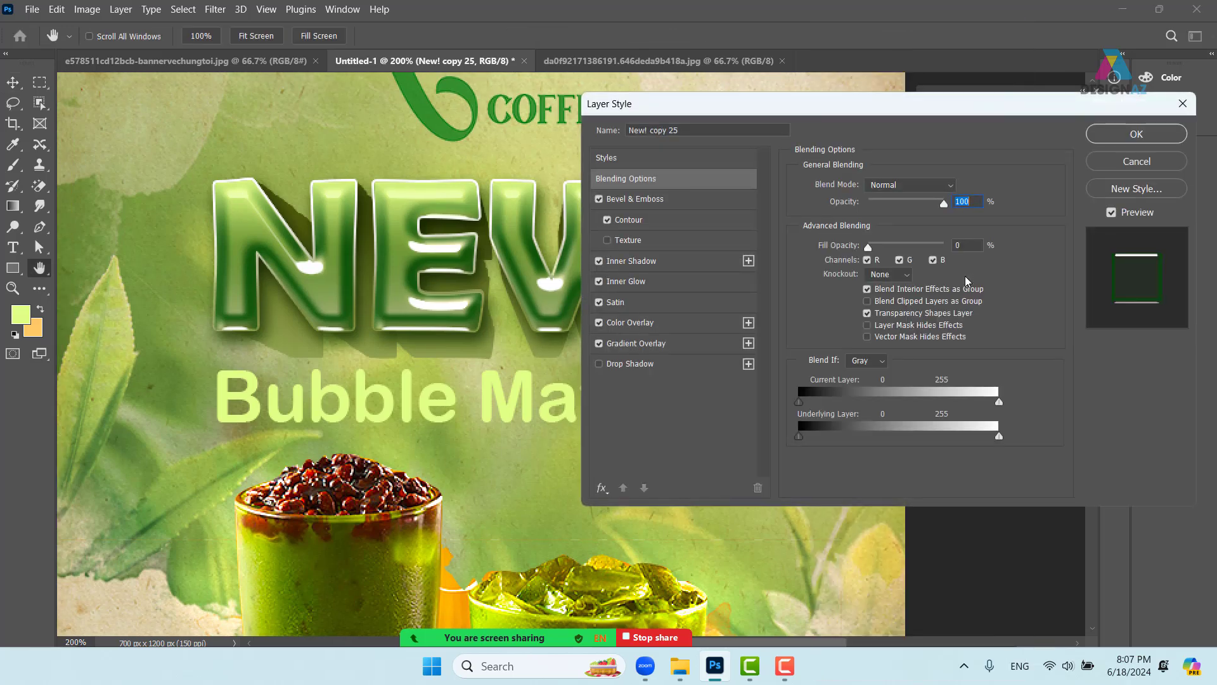
left_click_drag(818, 110, 943, 99)
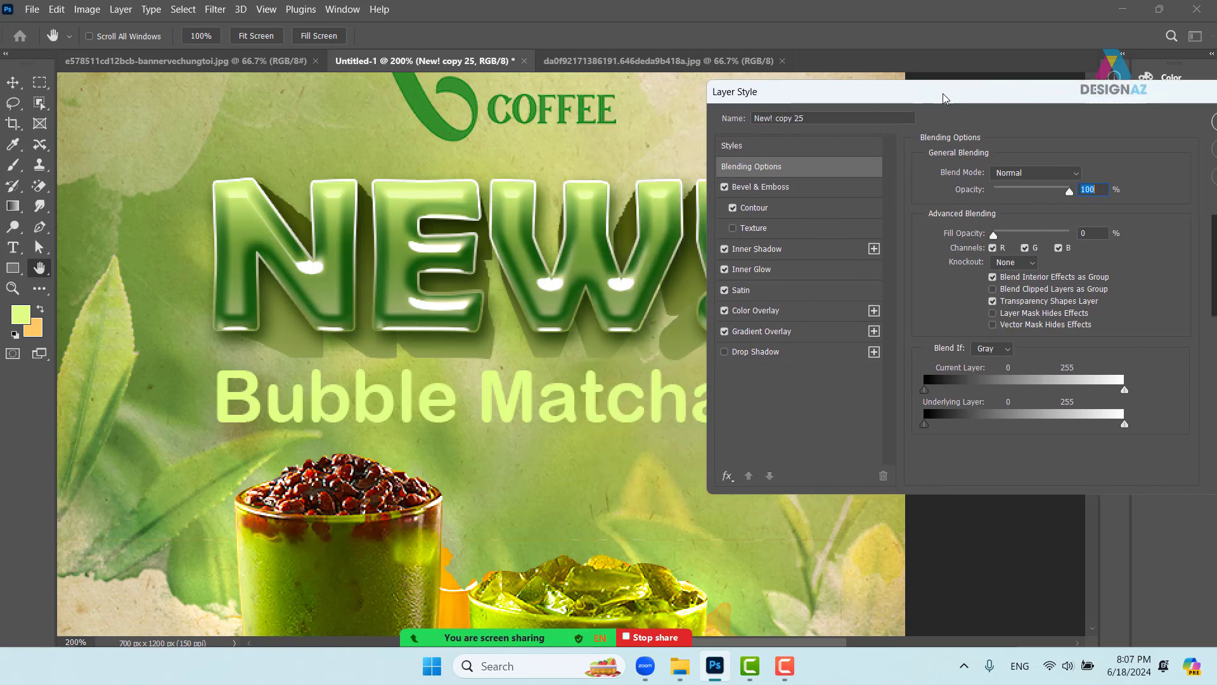
left_click(826, 189)
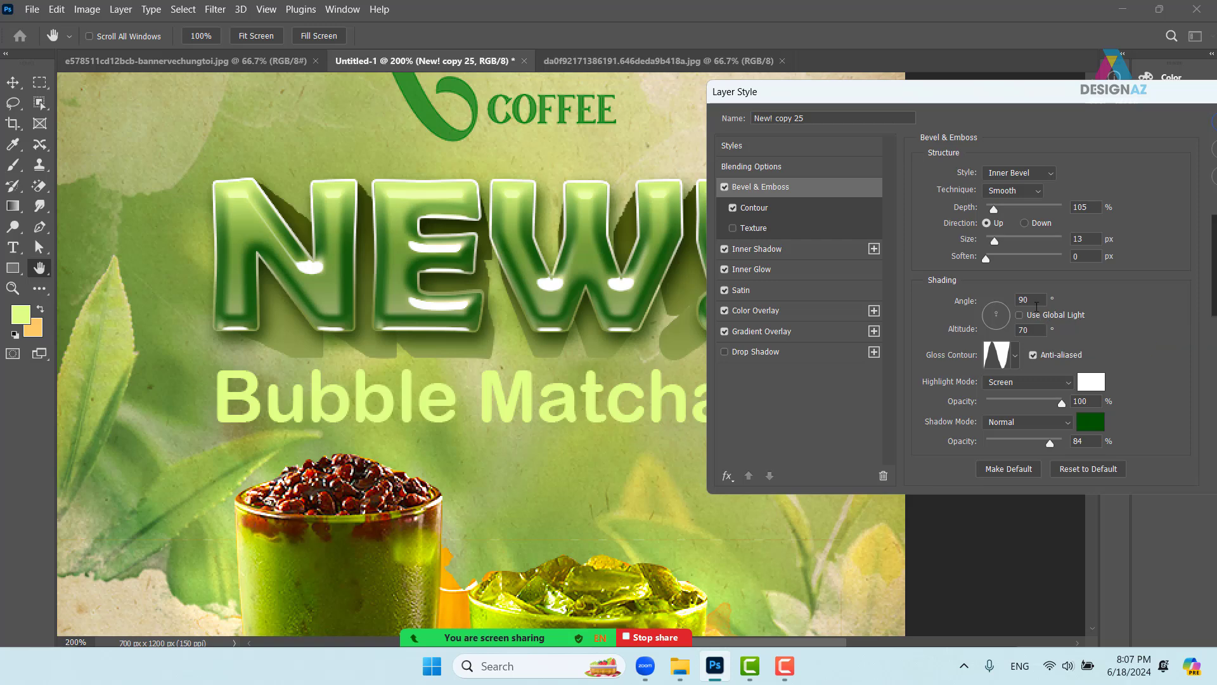
- Set the bevel light angle to 78°
left_click(1035, 300)
scroll(1035, 301, "up", 20)
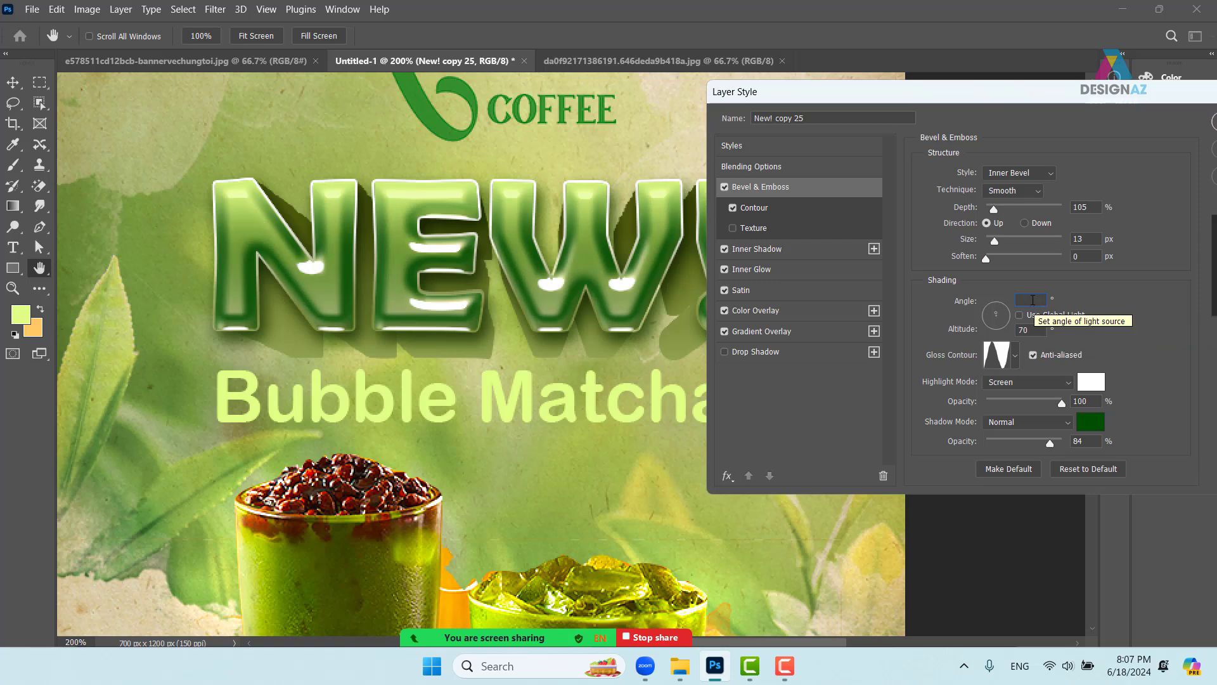
scroll(1030, 299, "up", 10)
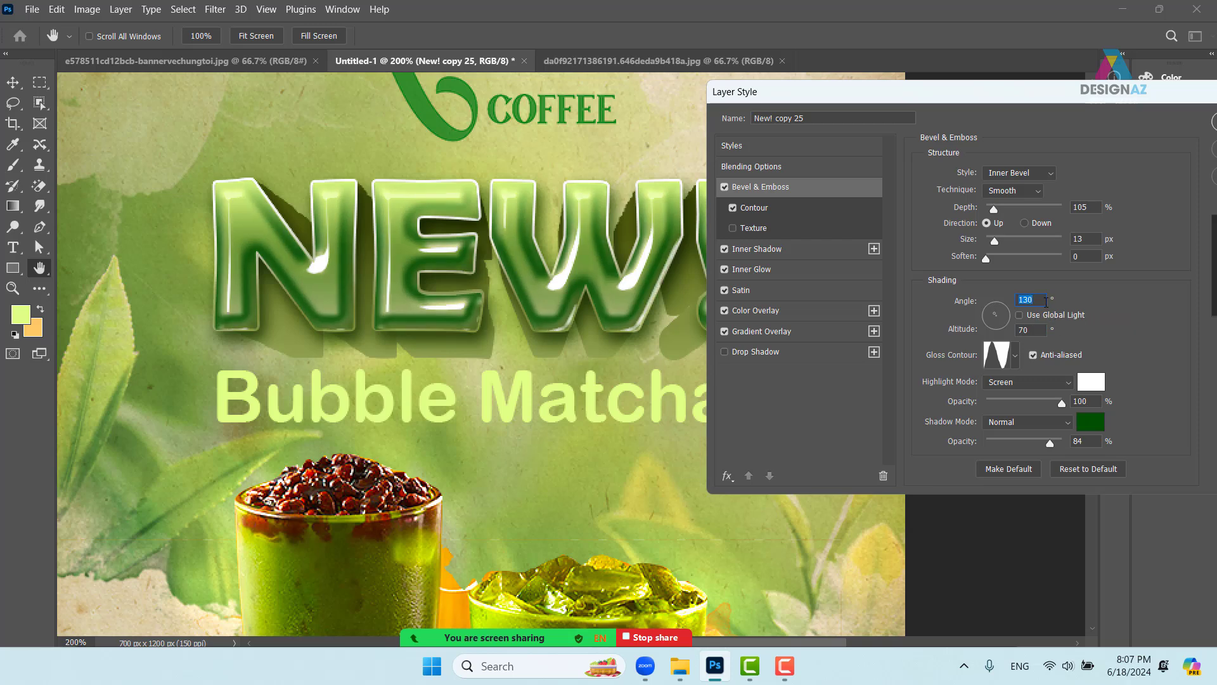
scroll(1038, 300, "down", 20)
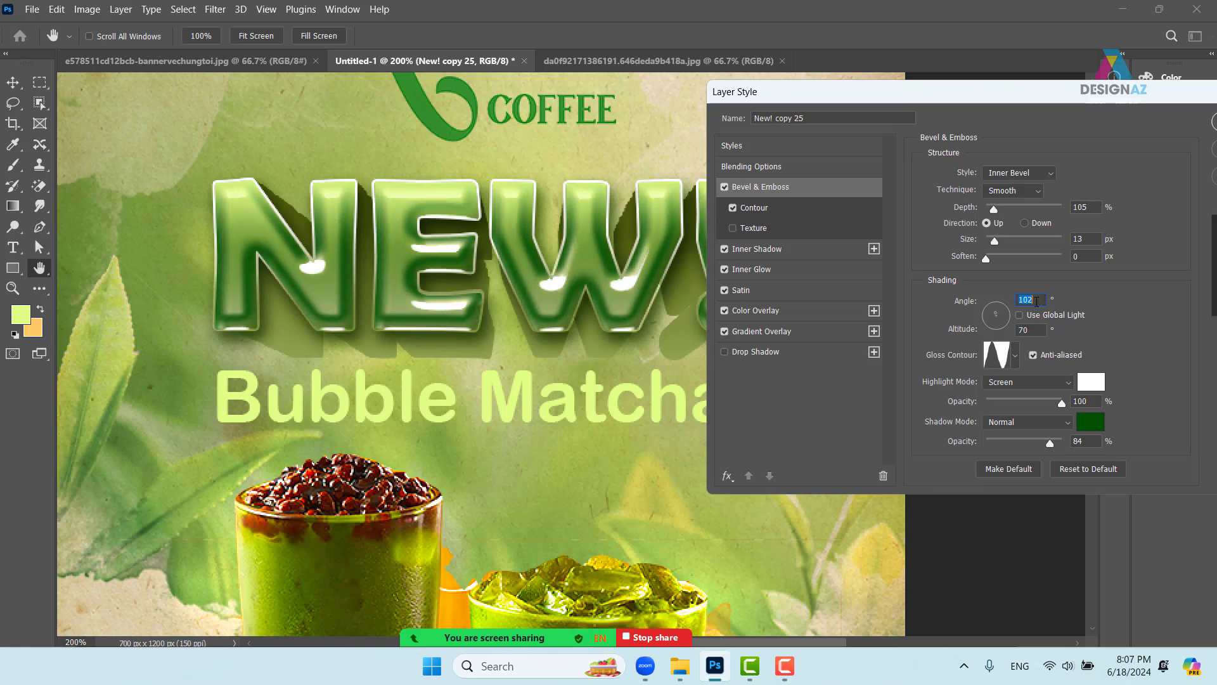
scroll(1037, 301, "down", 20)
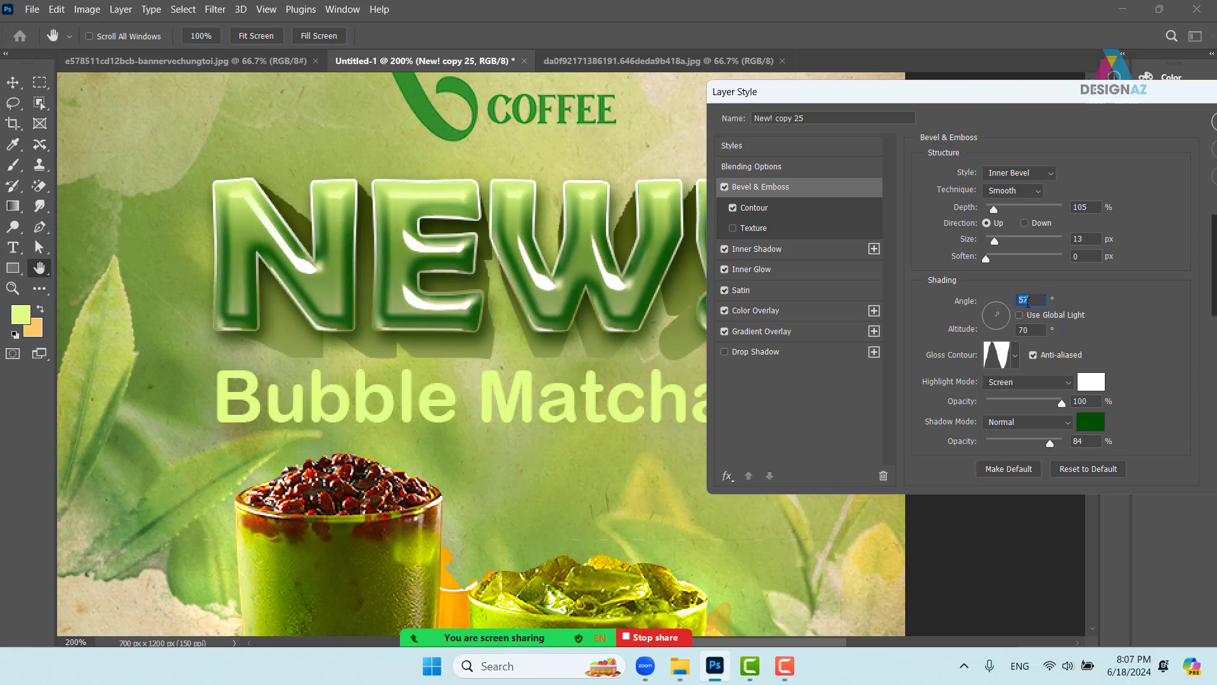
scroll(1028, 302, "down", 20)
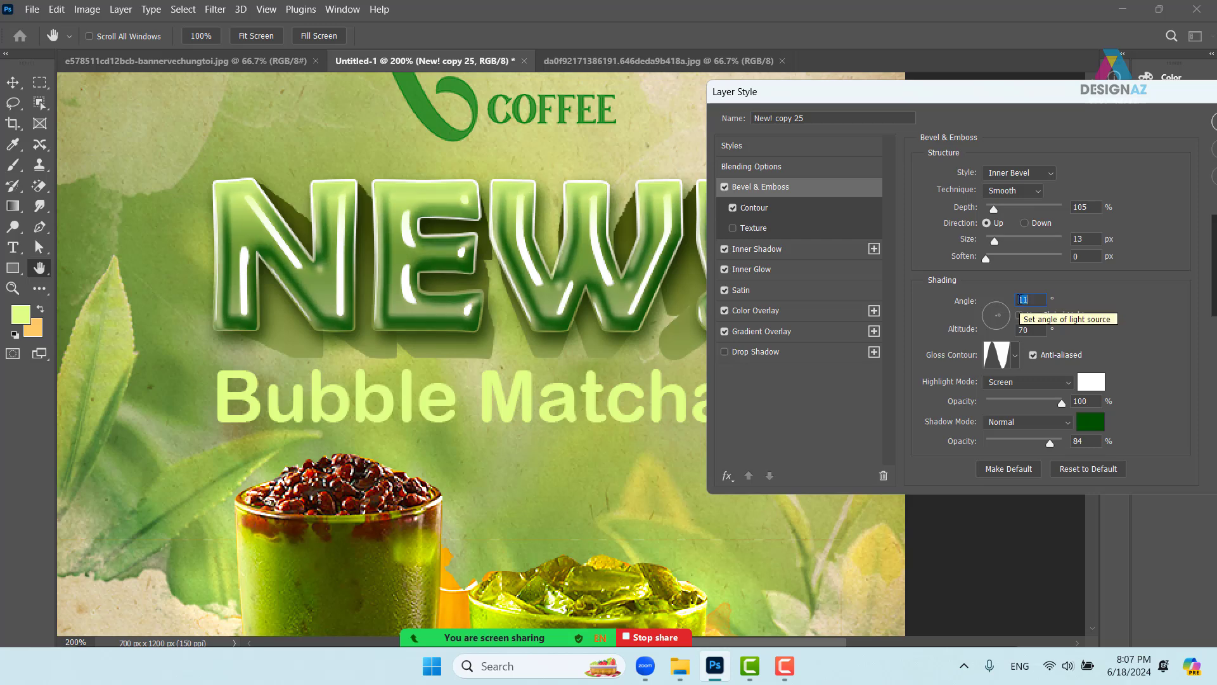
scroll(1013, 299, "down", 20)
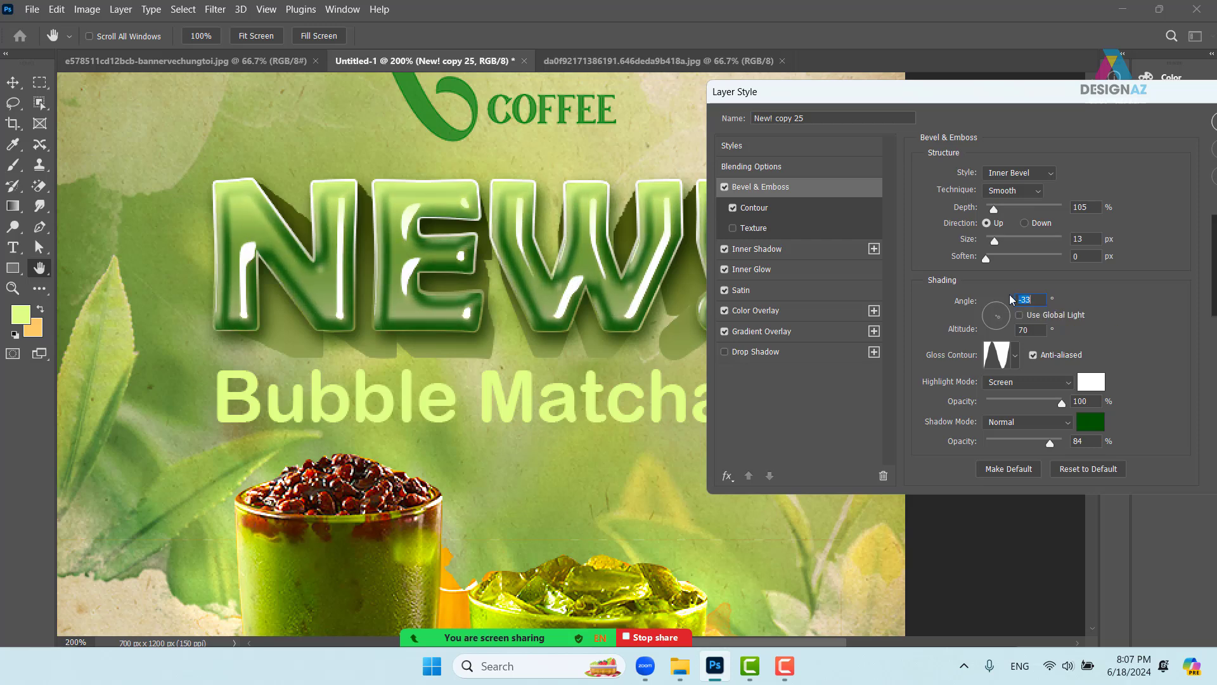
scroll(1013, 299, "down", 6)
scroll(1028, 295, "up", 15)
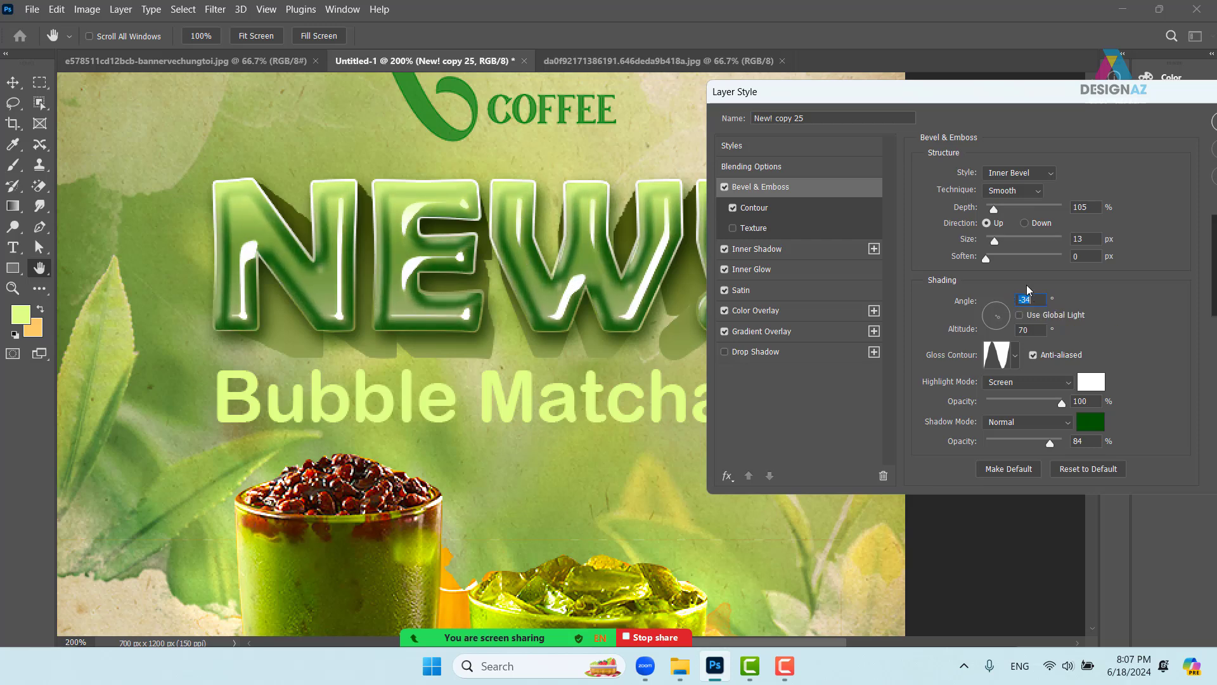
scroll(1031, 295, "up", 20)
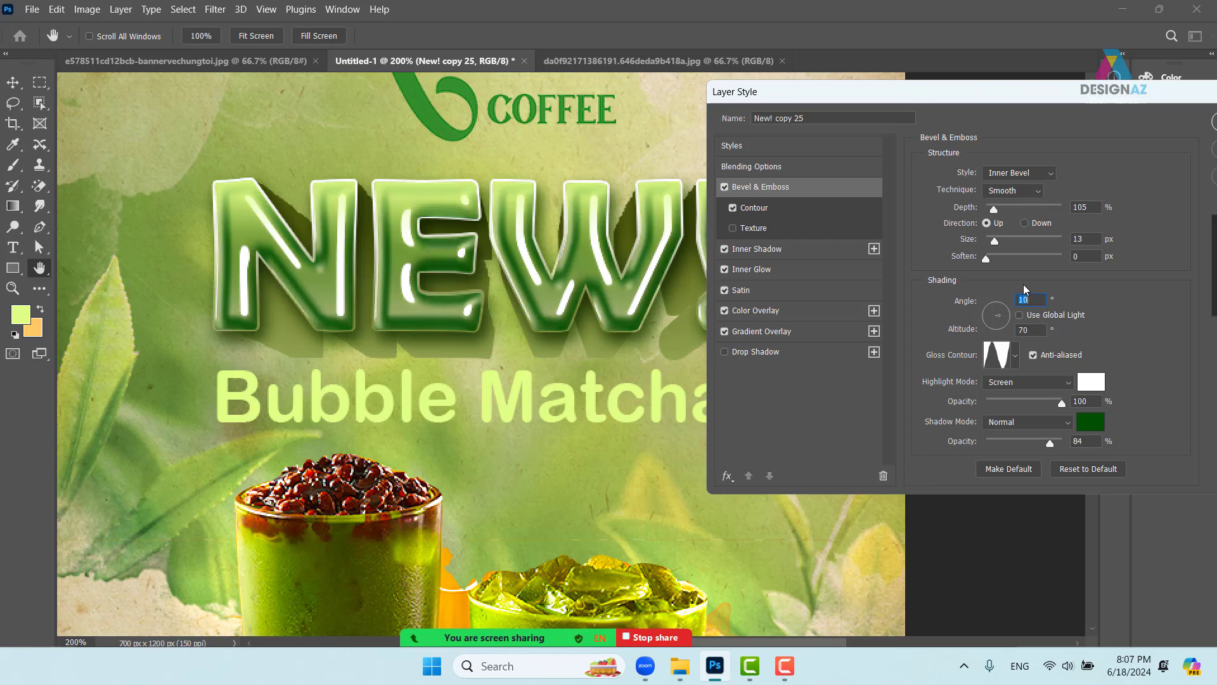
scroll(1024, 292, "up", 20)
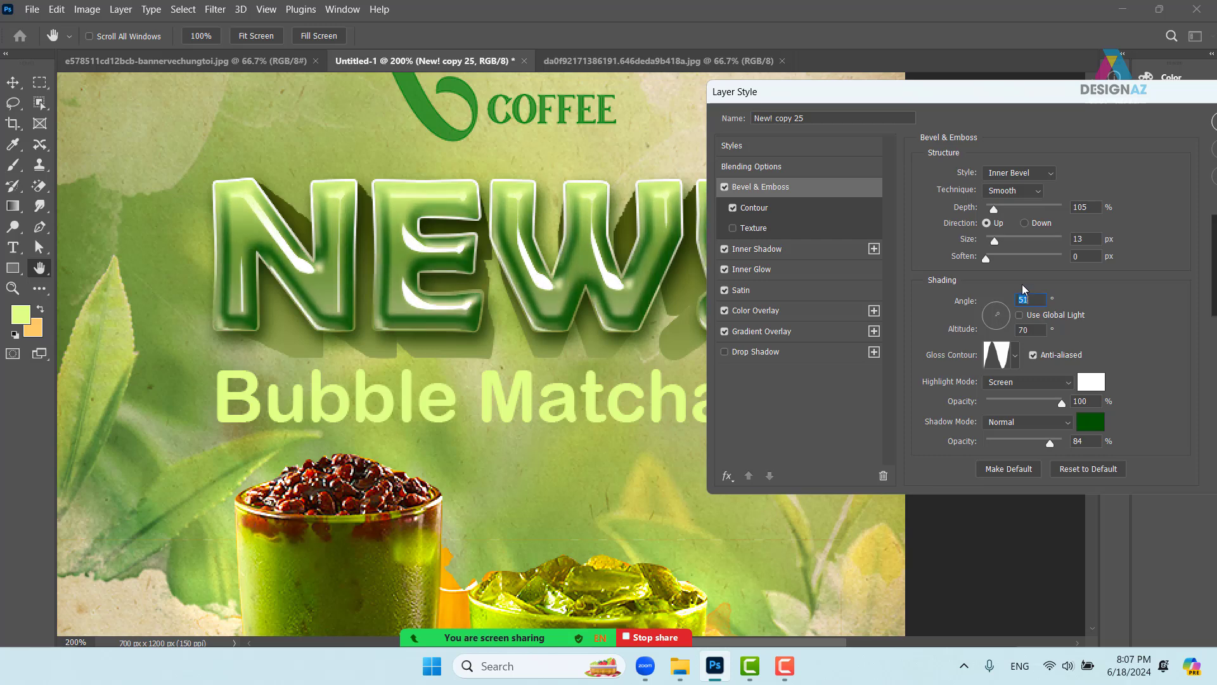
scroll(1019, 287, "up", 4)
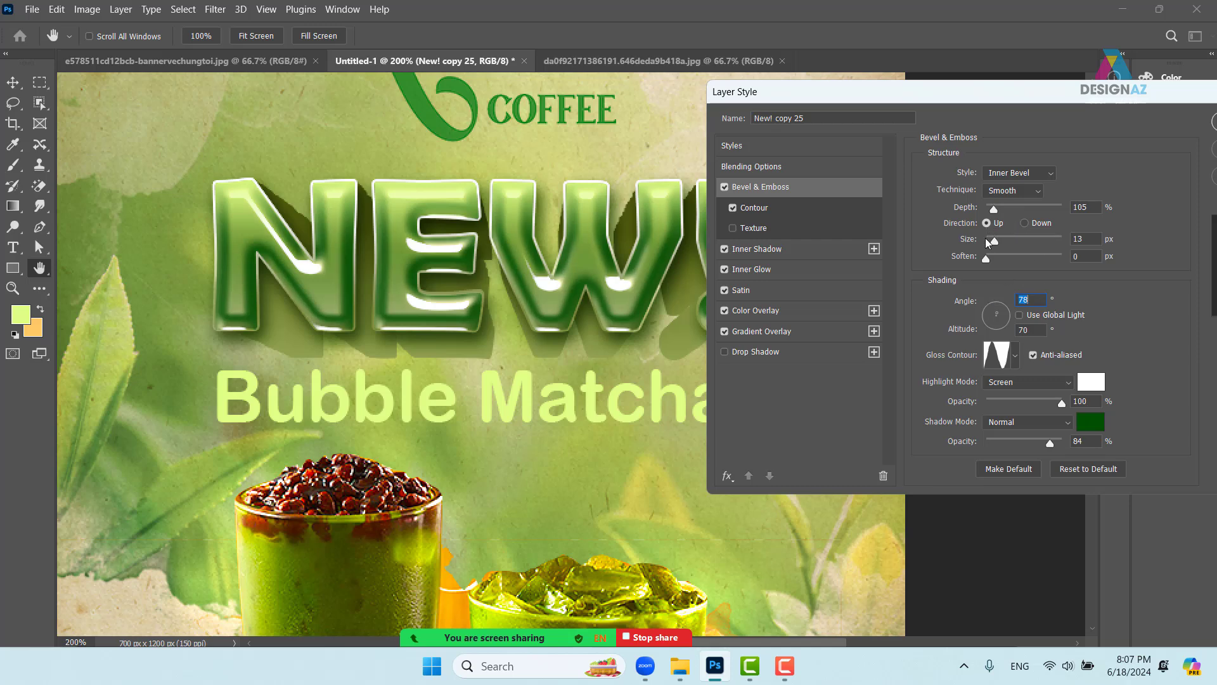
- Set the NEW! bevel size to 7 px and depth to 199%
left_click_drag(995, 242, 994, 245)
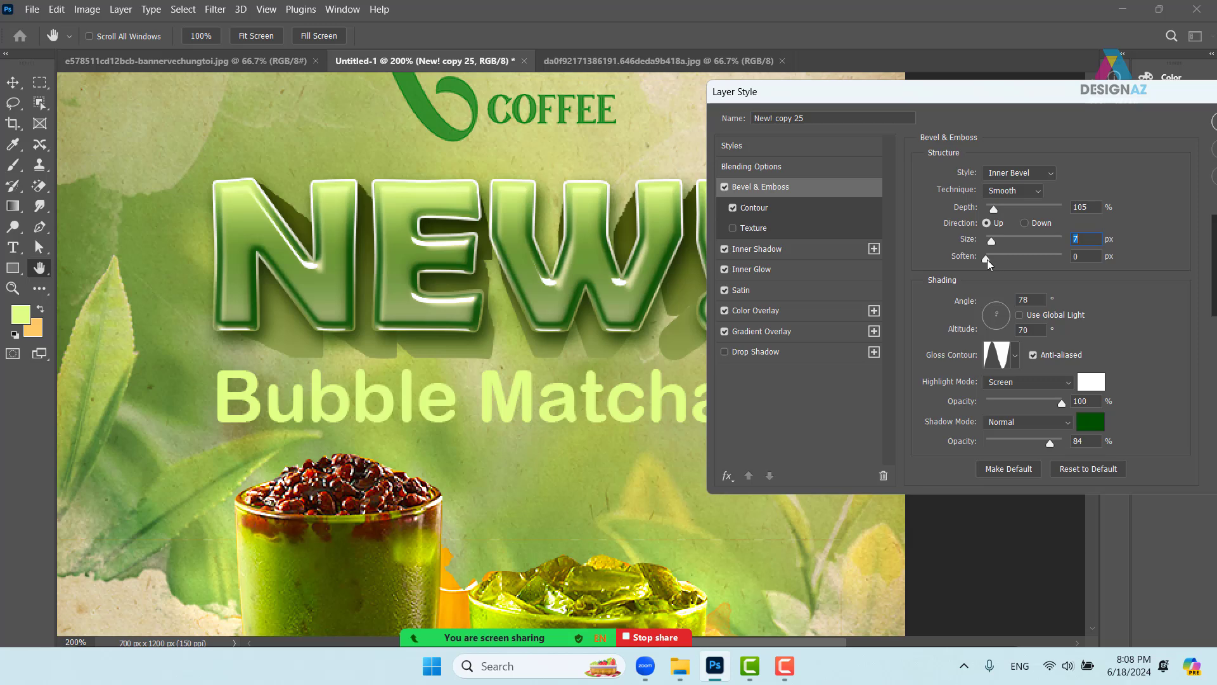
left_click_drag(987, 259, 981, 262)
left_click_drag(995, 208, 1001, 210)
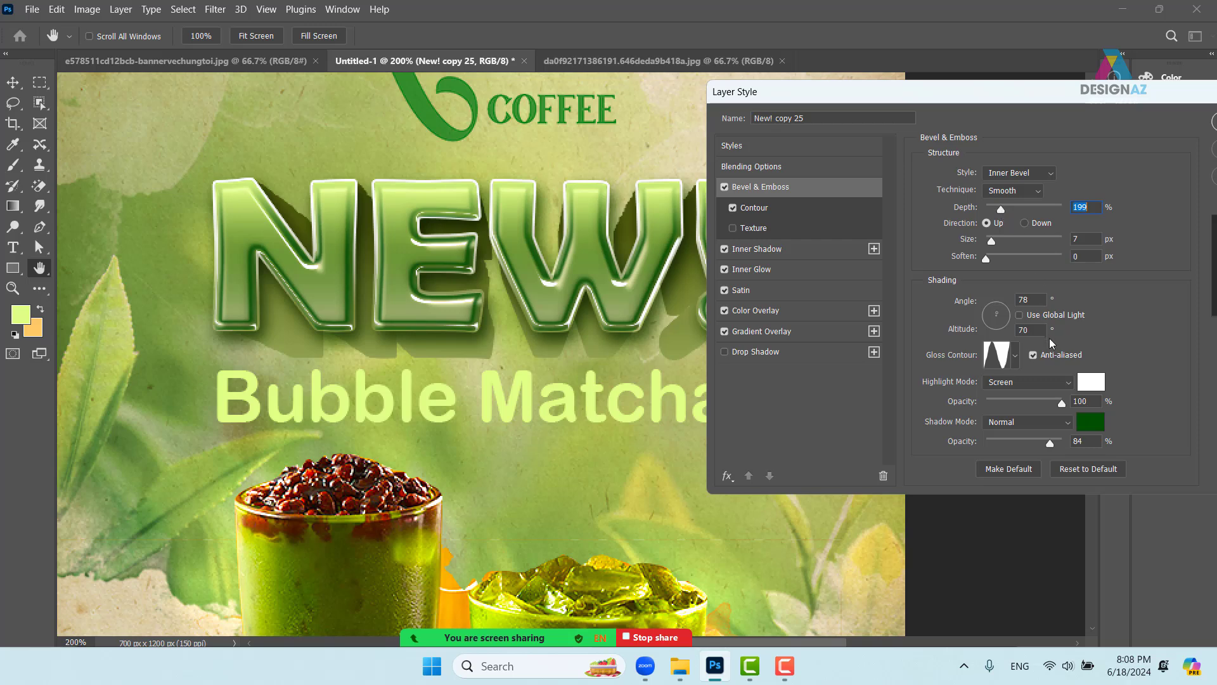
- Change the bevel highlight colour to pale yellow #fffe96
left_click(1092, 383)
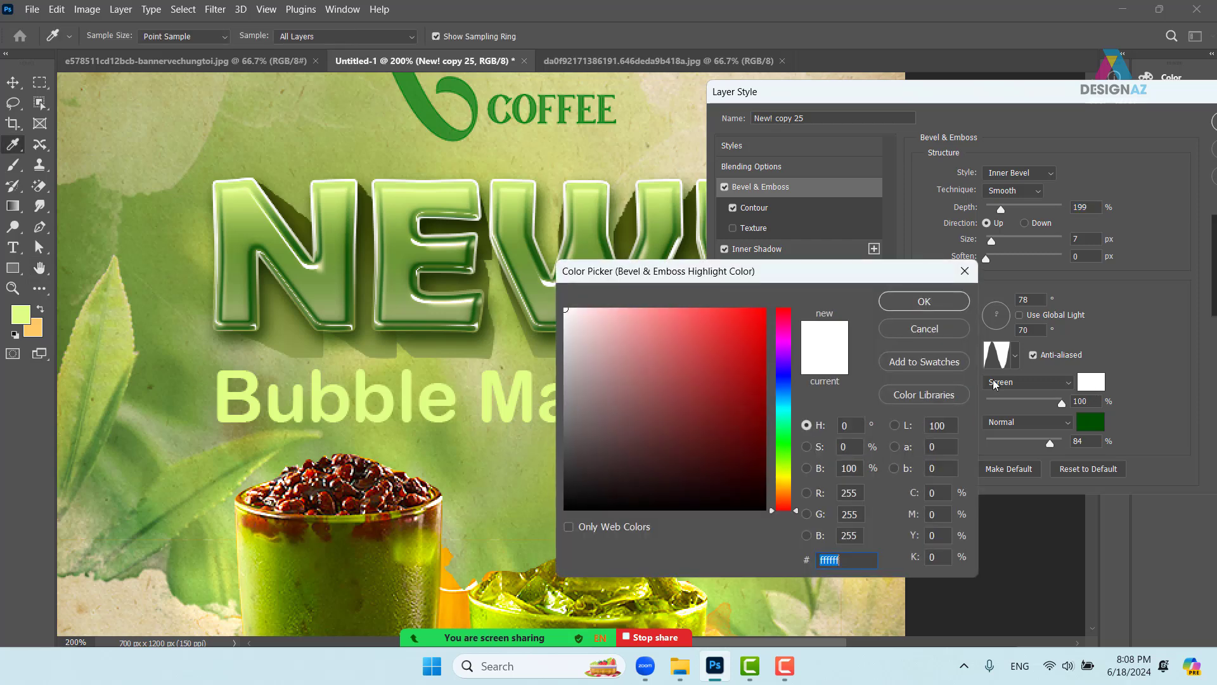
left_click(786, 477)
left_click(645, 309)
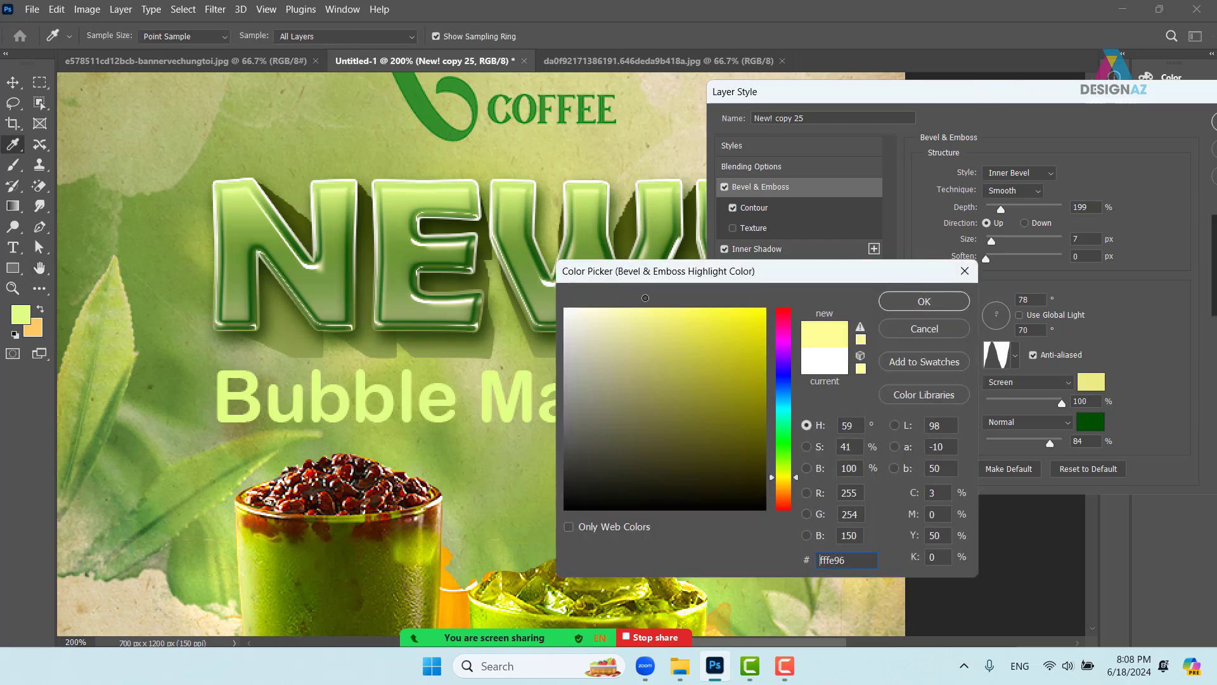
left_click(913, 307)
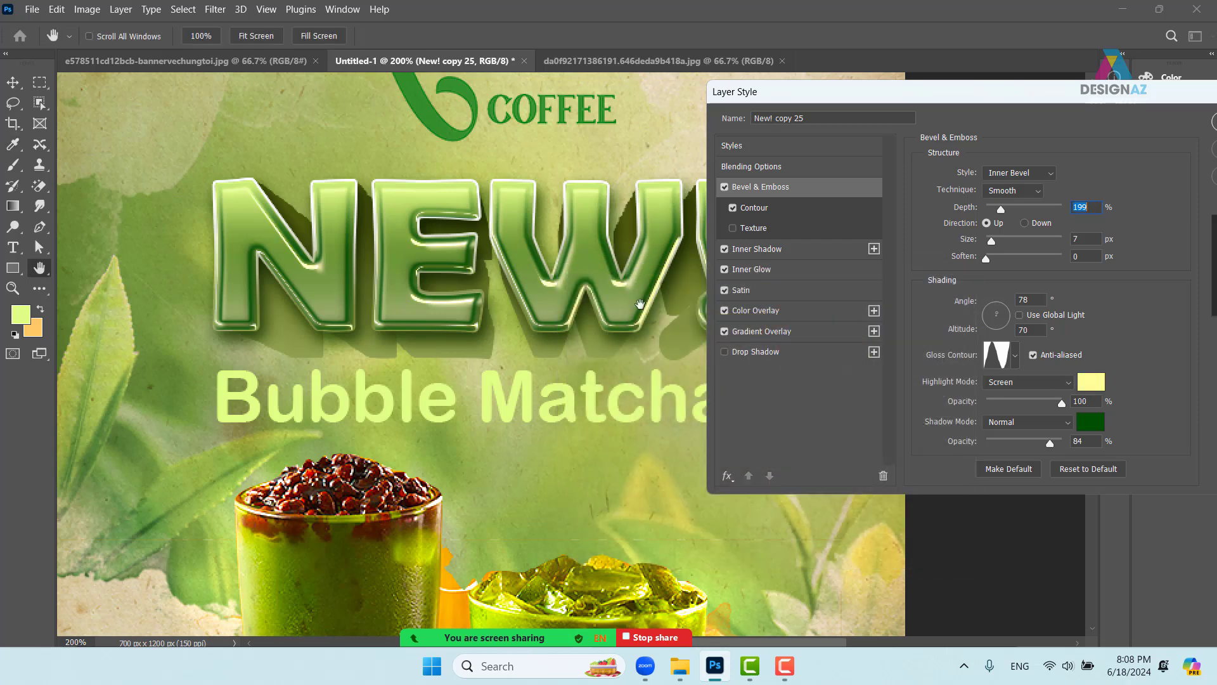
- Lower the highlight opacity to 70% and apply the layer style
left_click_drag(1064, 409, 1039, 403)
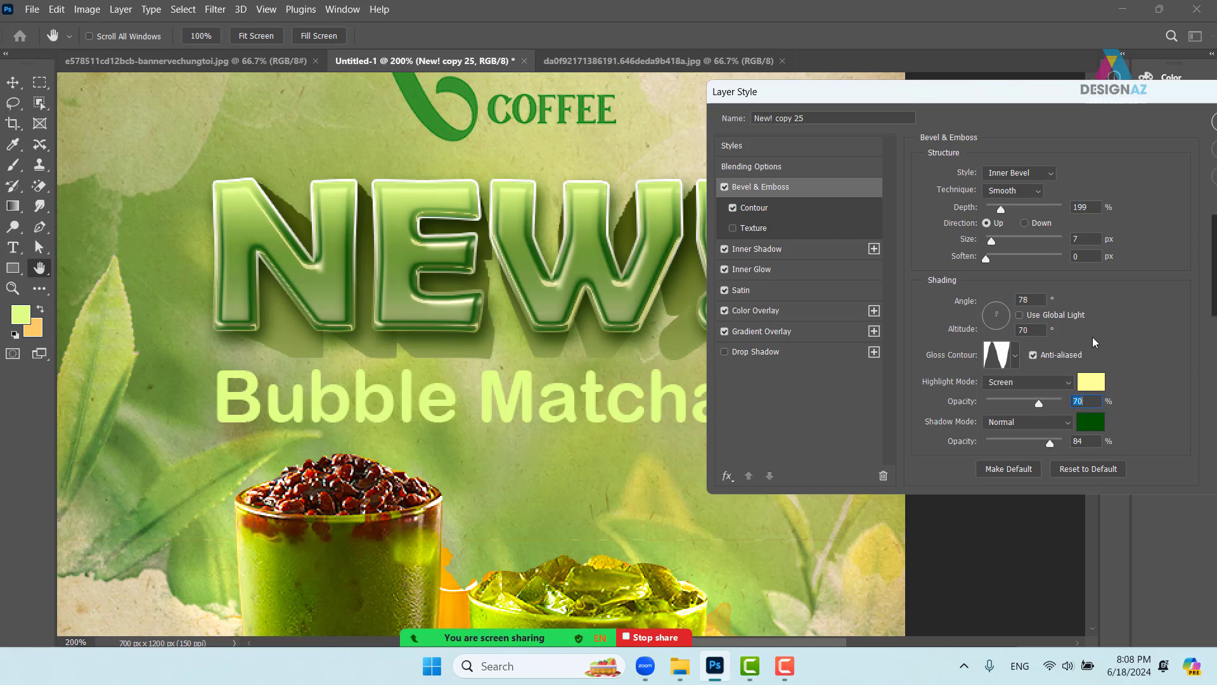
left_click_drag(1047, 98, 941, 96)
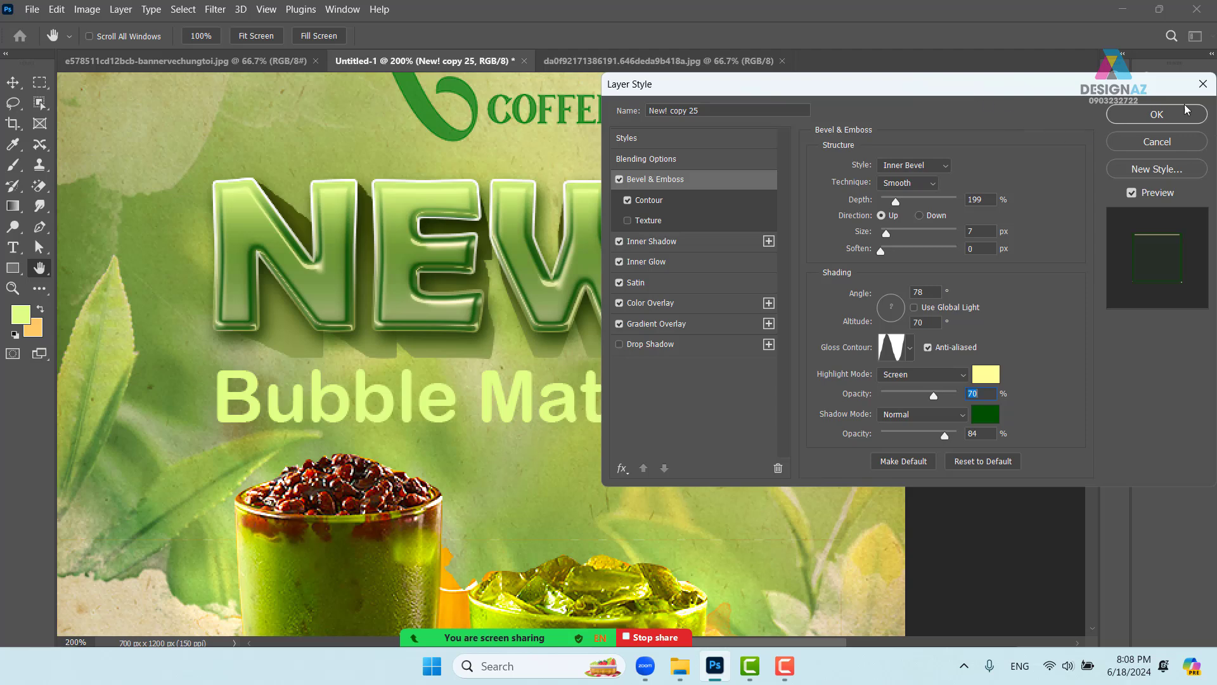
left_click(1155, 113)
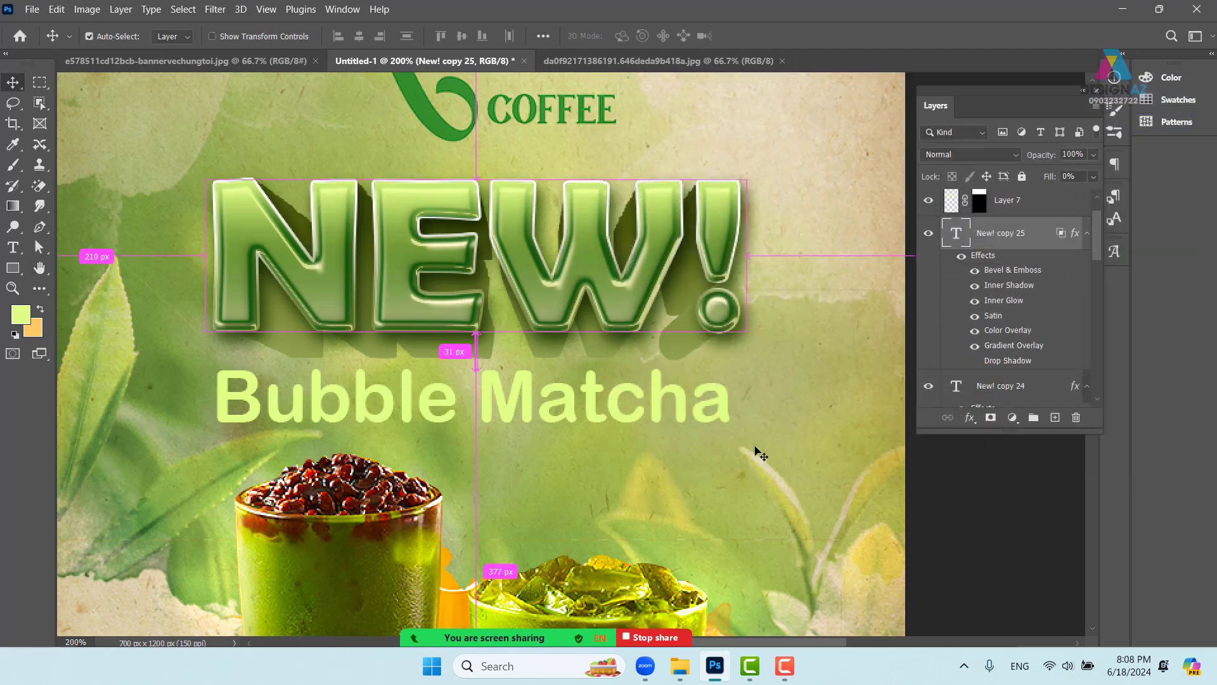
key("ctrl+minus")
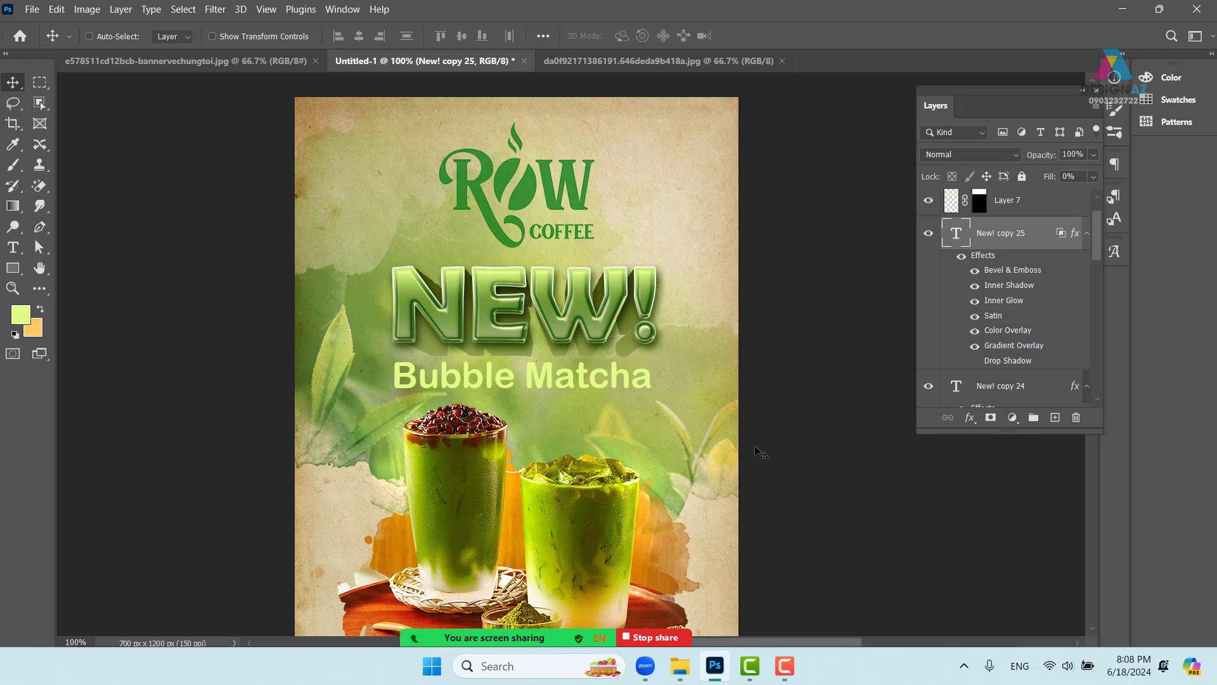
key("ctrl+plus")
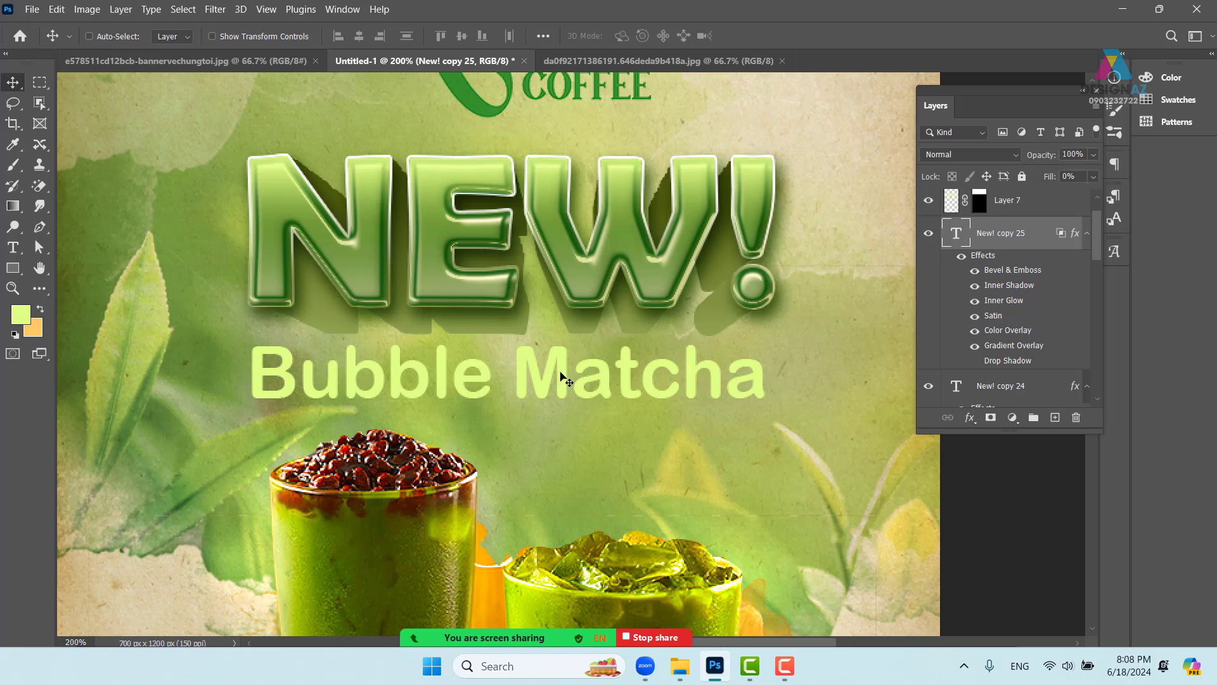
- Move the Bubble Matcha text up, closer beneath the NEW! headline
right_click(560, 382)
left_click(566, 382)
left_click_drag(566, 388, 562, 374)
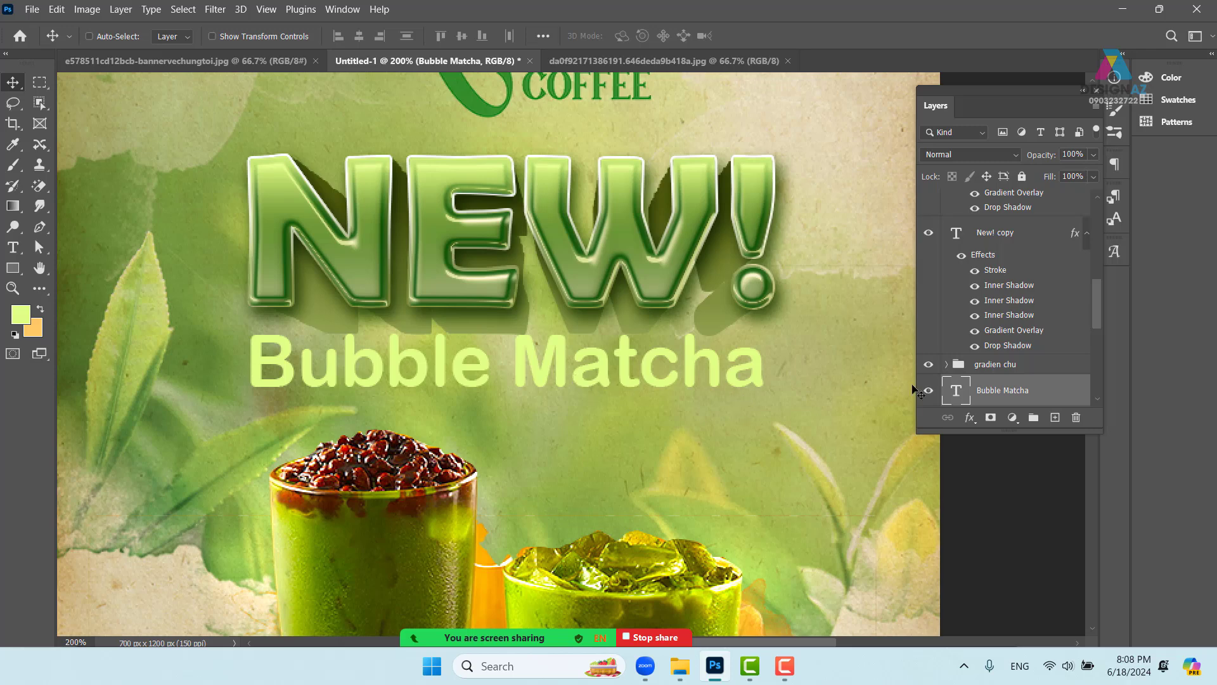
left_click_drag(1097, 303, 1094, 333)
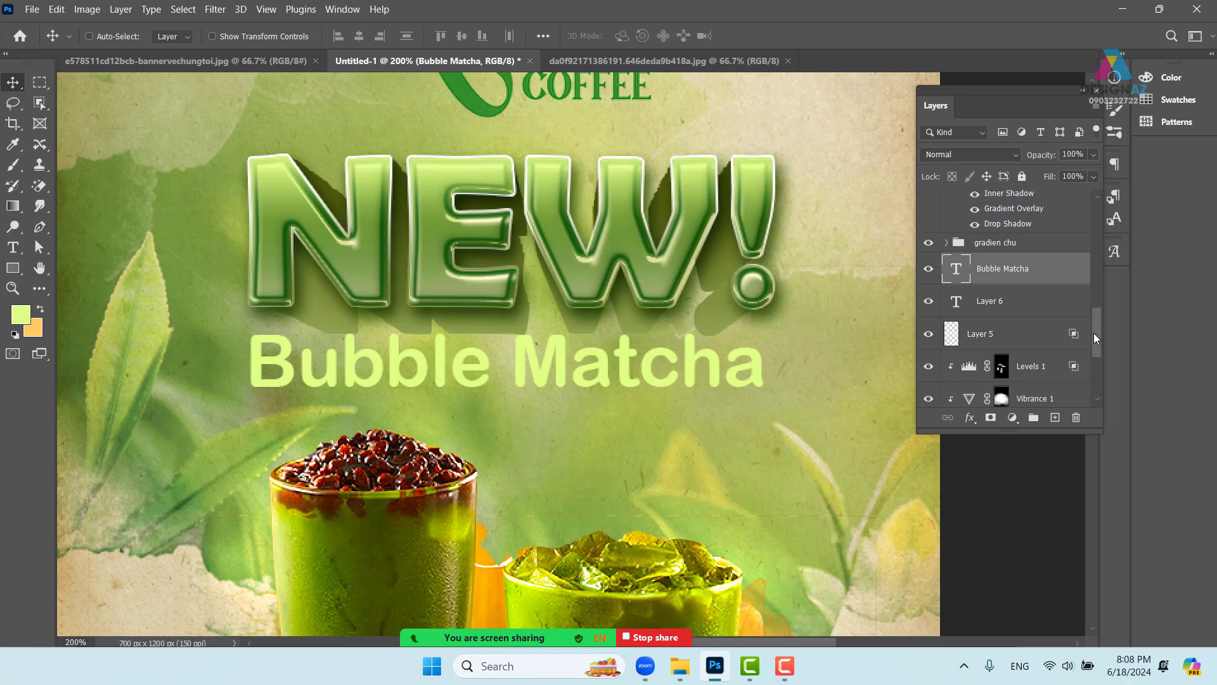
- Select the New! copy 24 layer, undoing an accidental move of its text
right_click(683, 267)
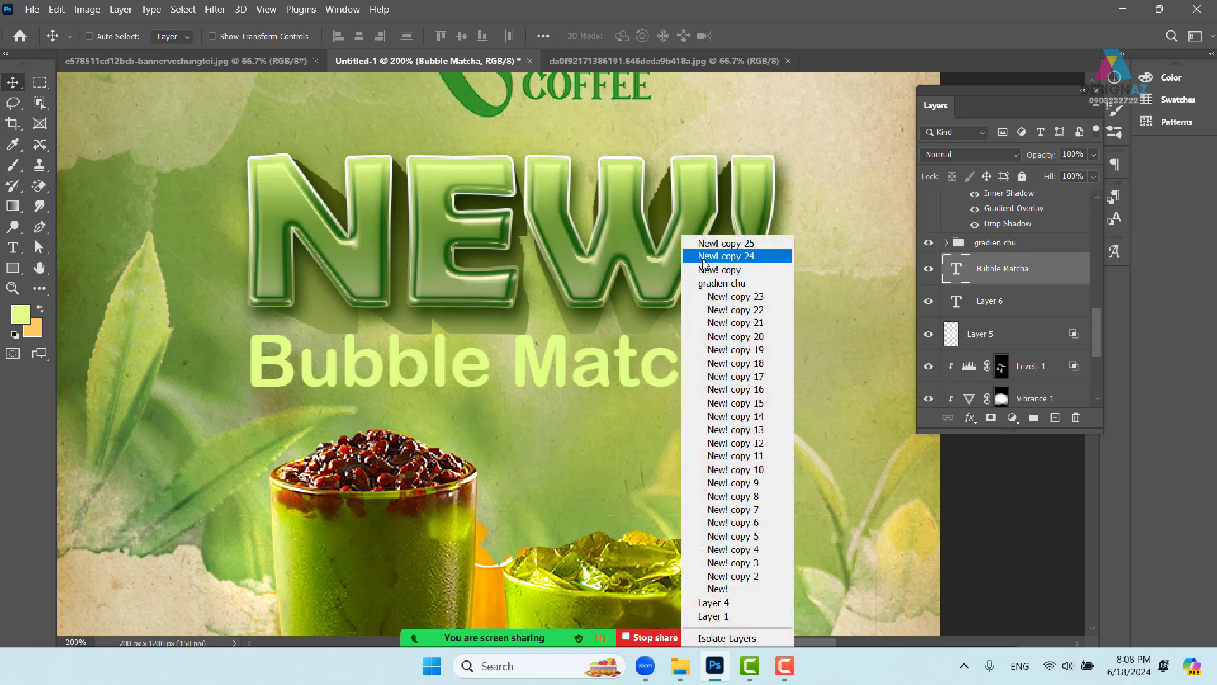
left_click(702, 256)
left_click_drag(709, 282, 730, 299)
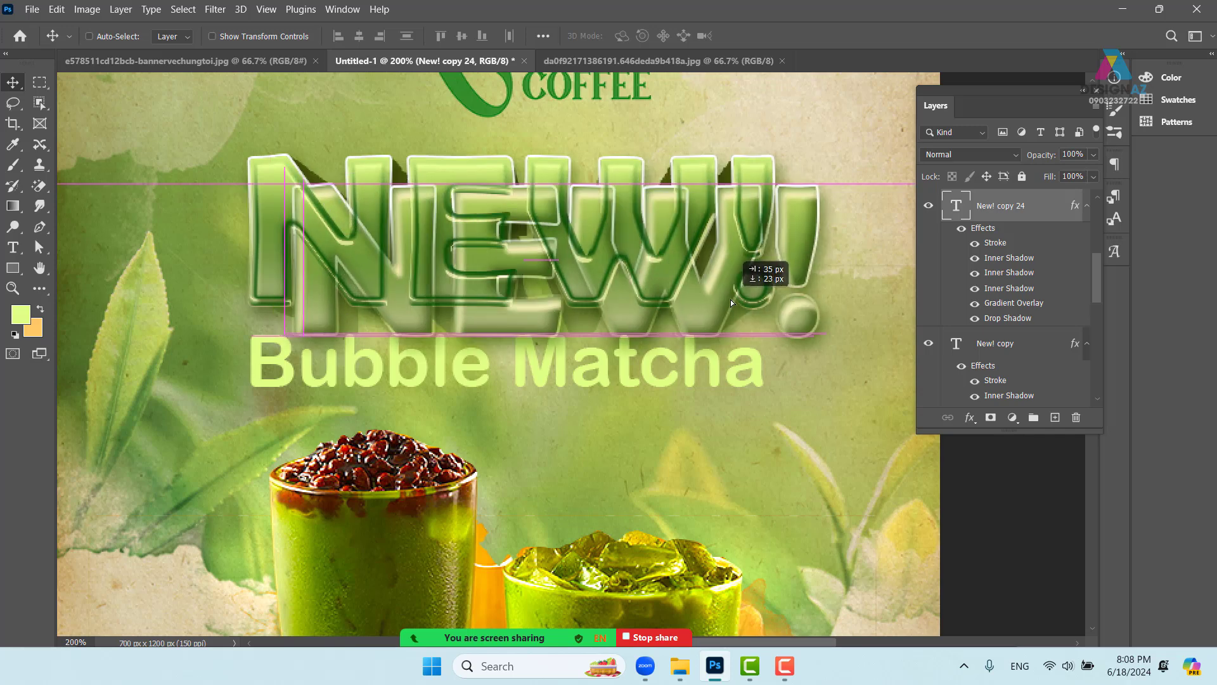
key("ctrl+z")
right_click(1042, 216)
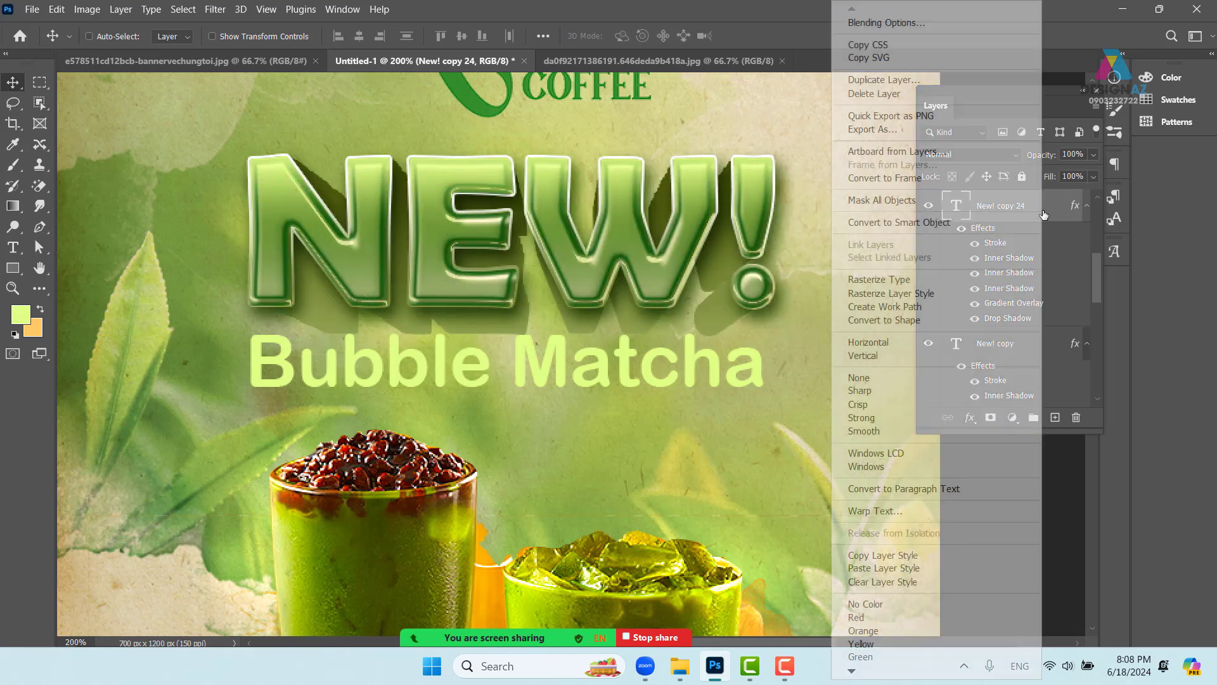
- Give New! copy 24's stroke a 4 px size and Overlay blend mode, then apply
left_click(942, 24)
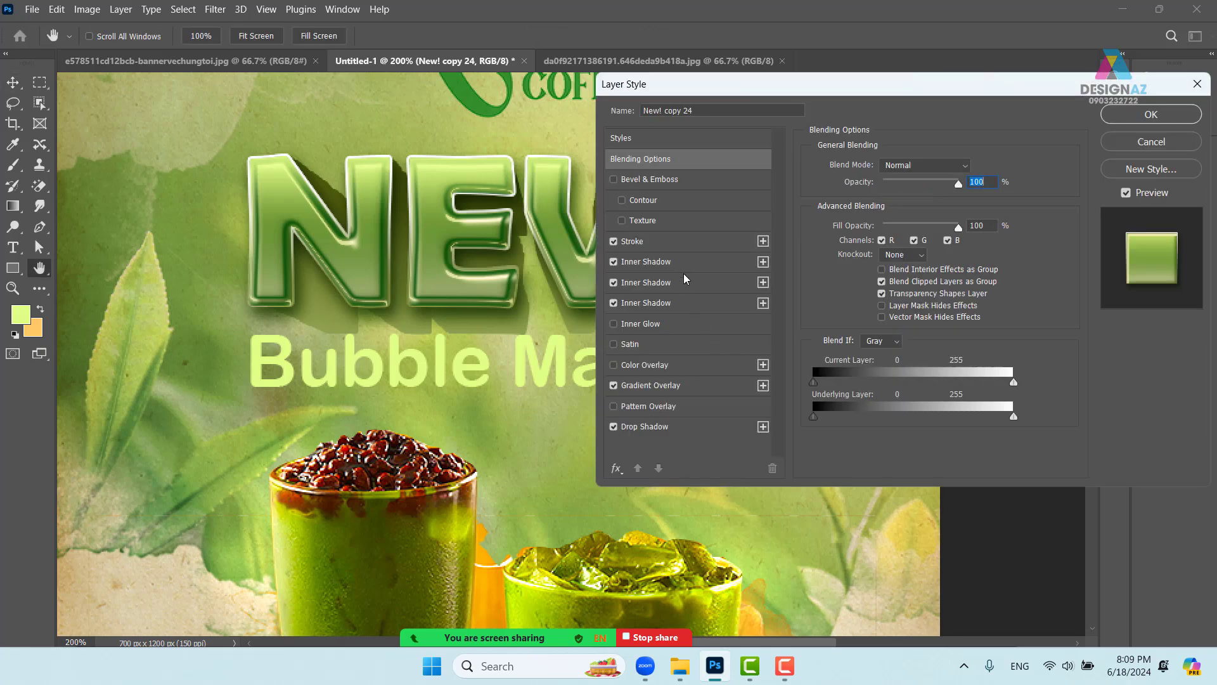
left_click(676, 245)
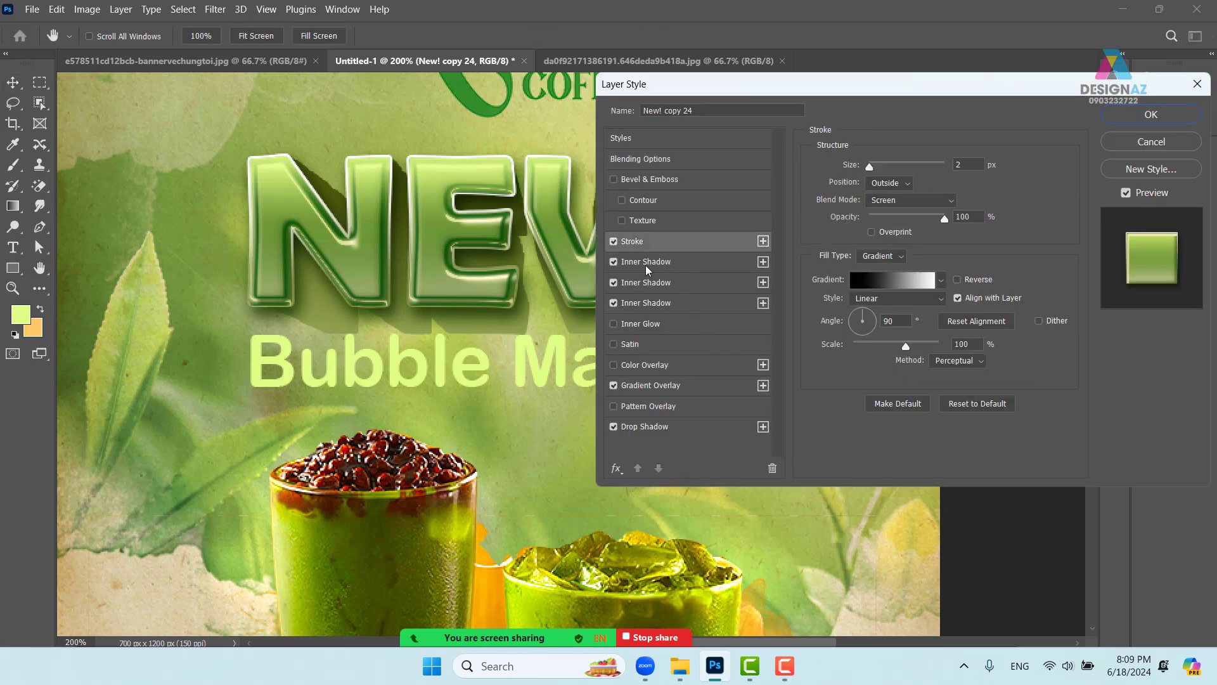
left_click(872, 166)
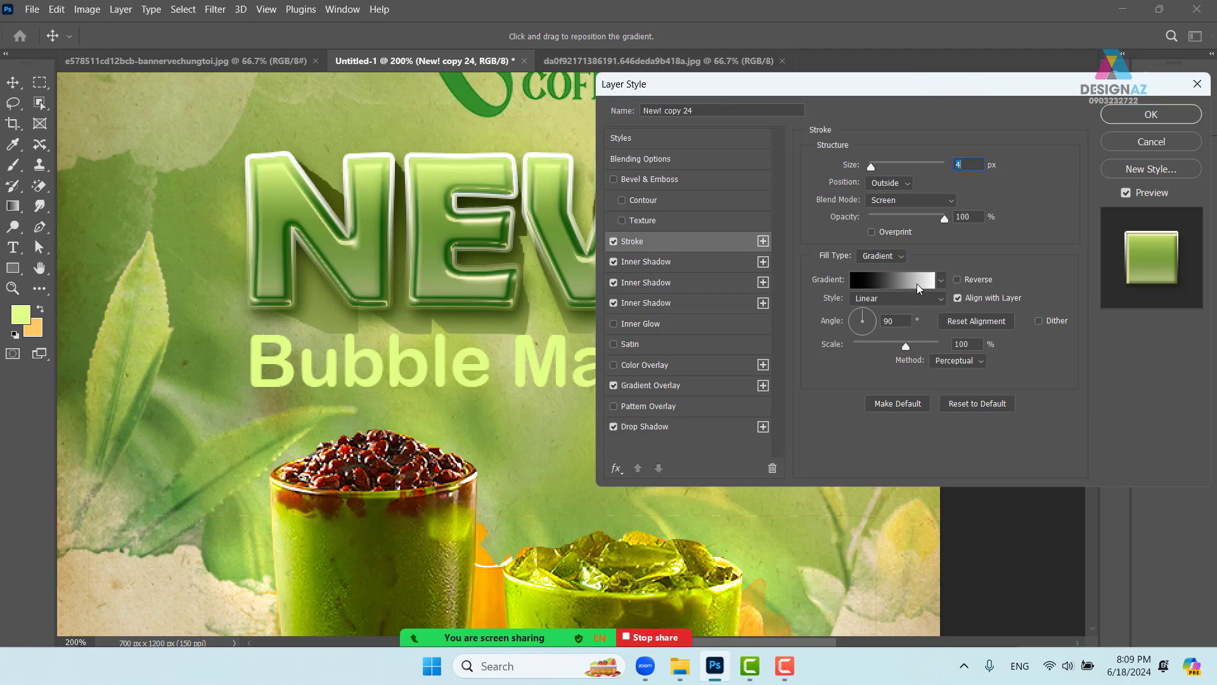
left_click(934, 201)
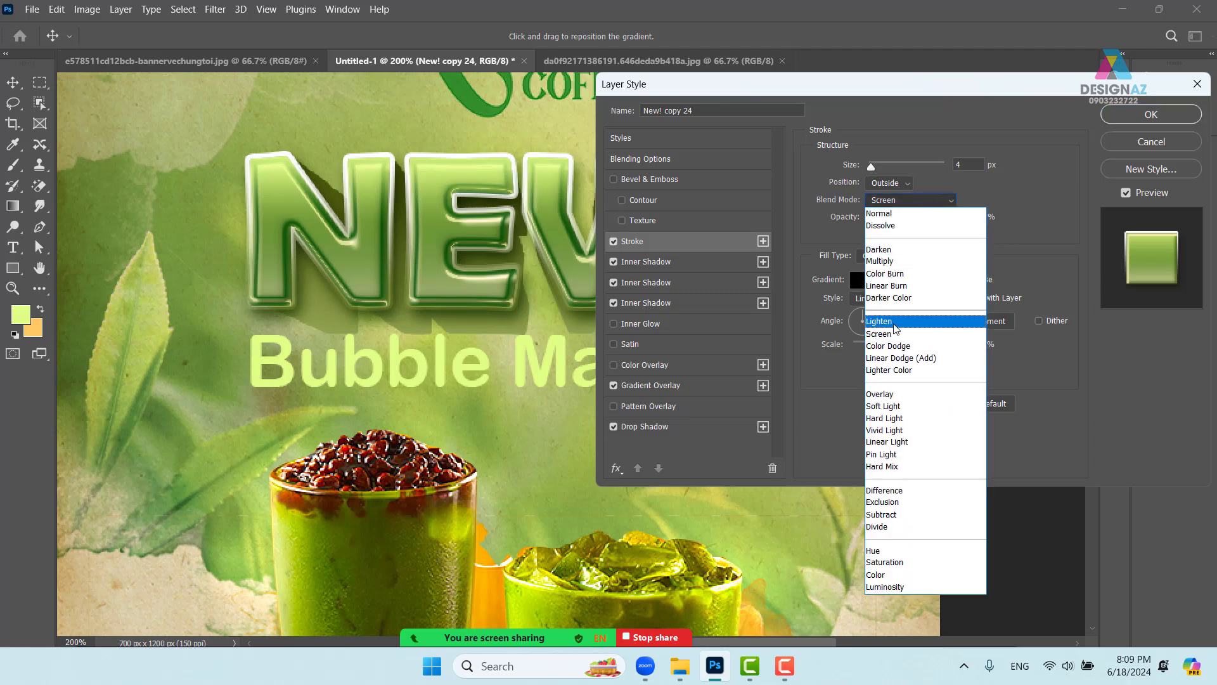
left_click(887, 395)
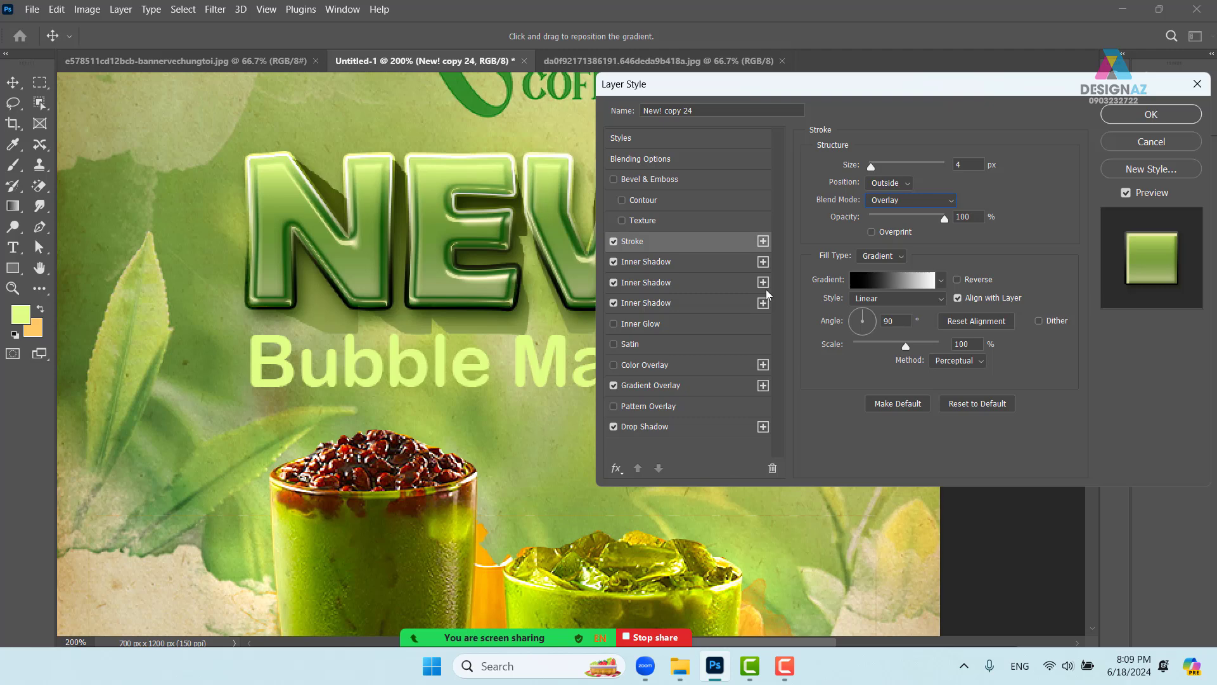
left_click(1148, 115)
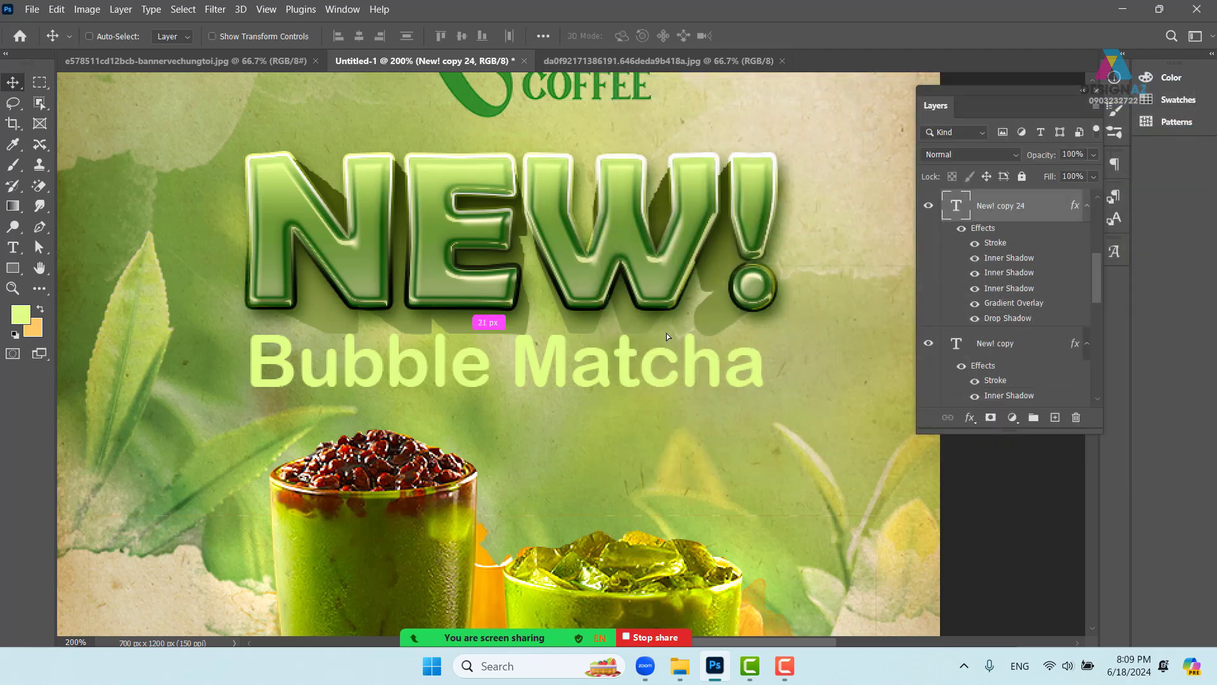
- Restore New! copy 24's fill to 100%, undoing accidental moves of the NEW! text
left_click_drag(650, 310, 380, 433)
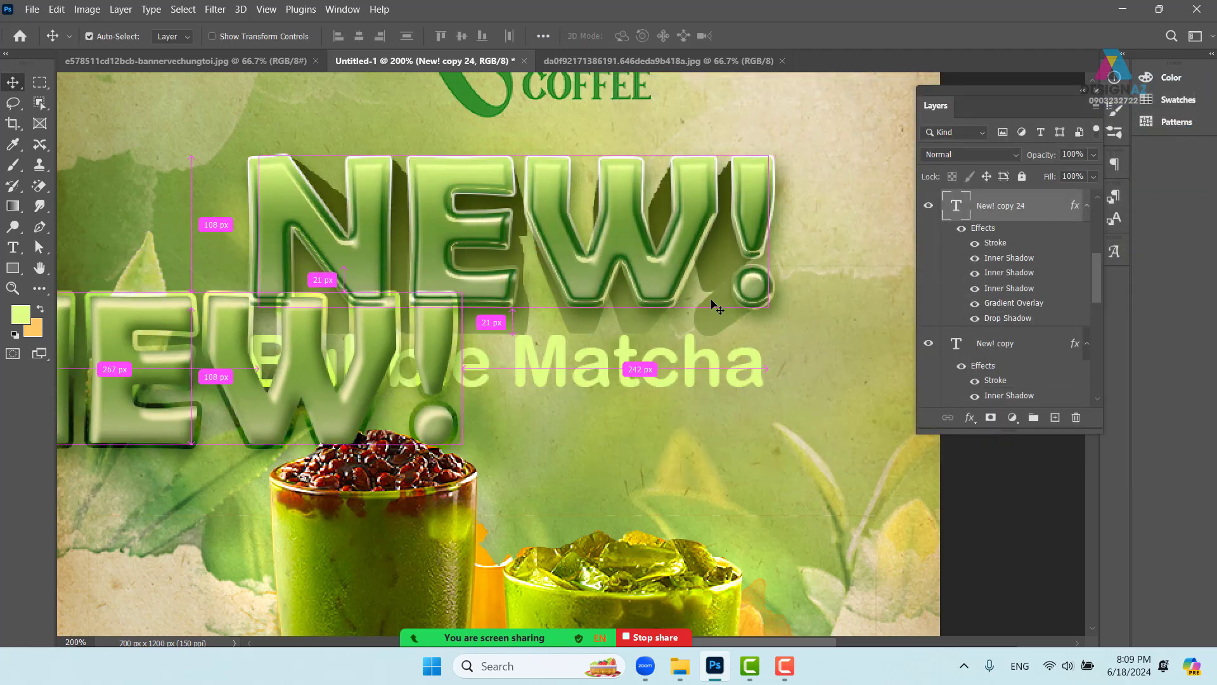
key("ctrl+z")
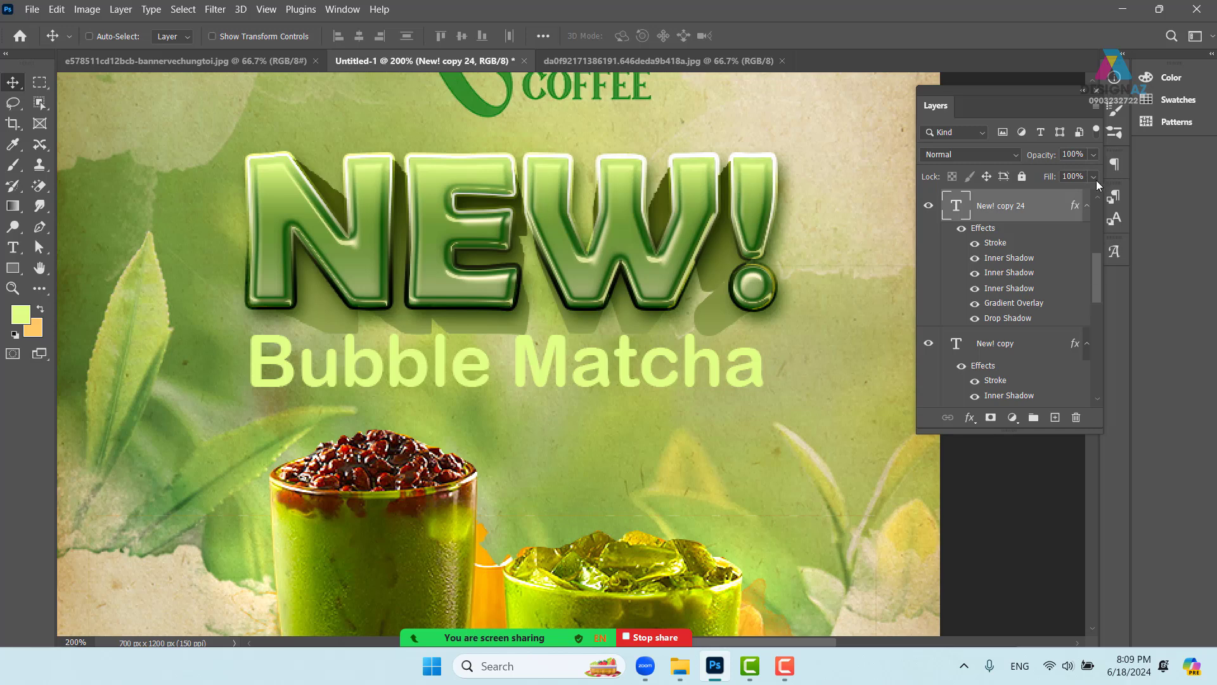
left_click(1095, 176)
left_click_drag(1037, 195, 1093, 194)
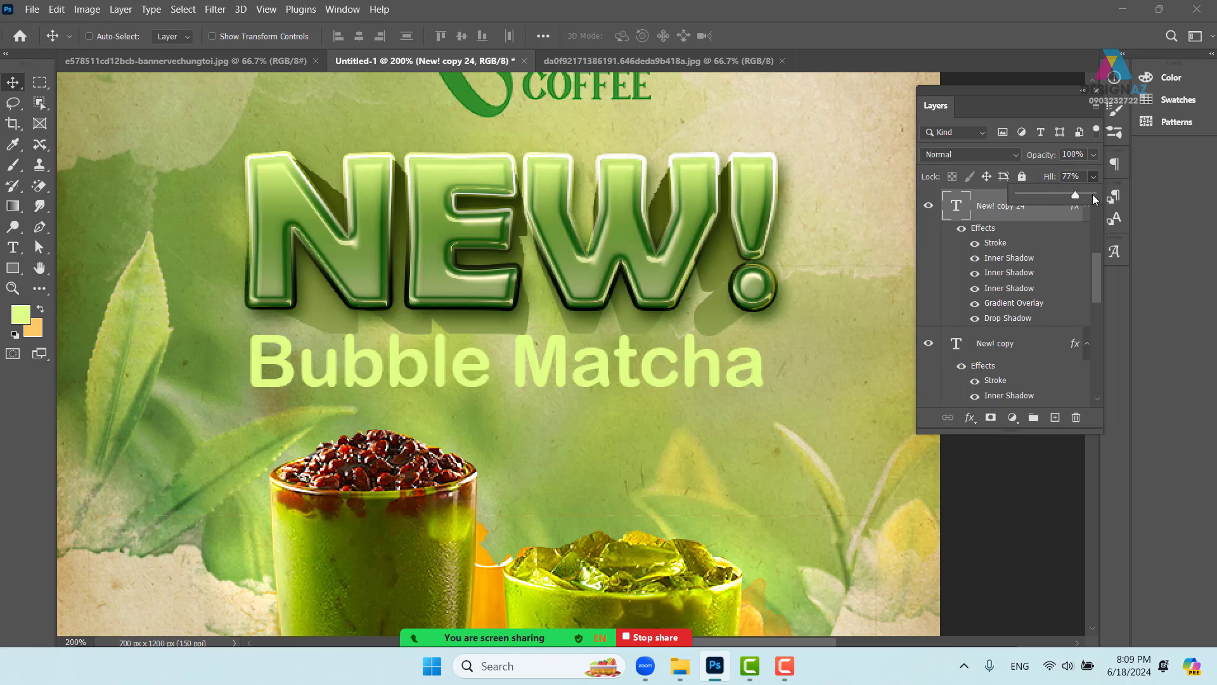
left_click(660, 298)
left_click_drag(648, 293, 678, 392)
key("ctrl+z")
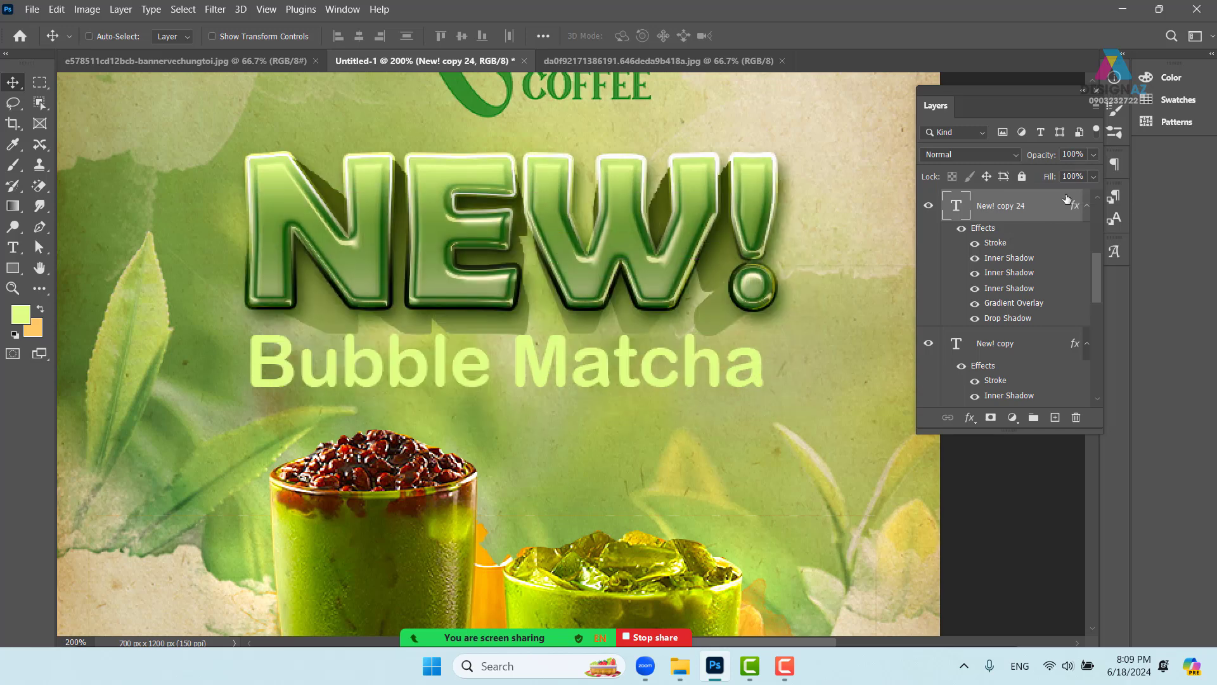
- Select the Bubble Matcha layer and move its text about 10 px down
key("ctrl+minus")
key("ctrl+minus")
key("ctrl+minus")
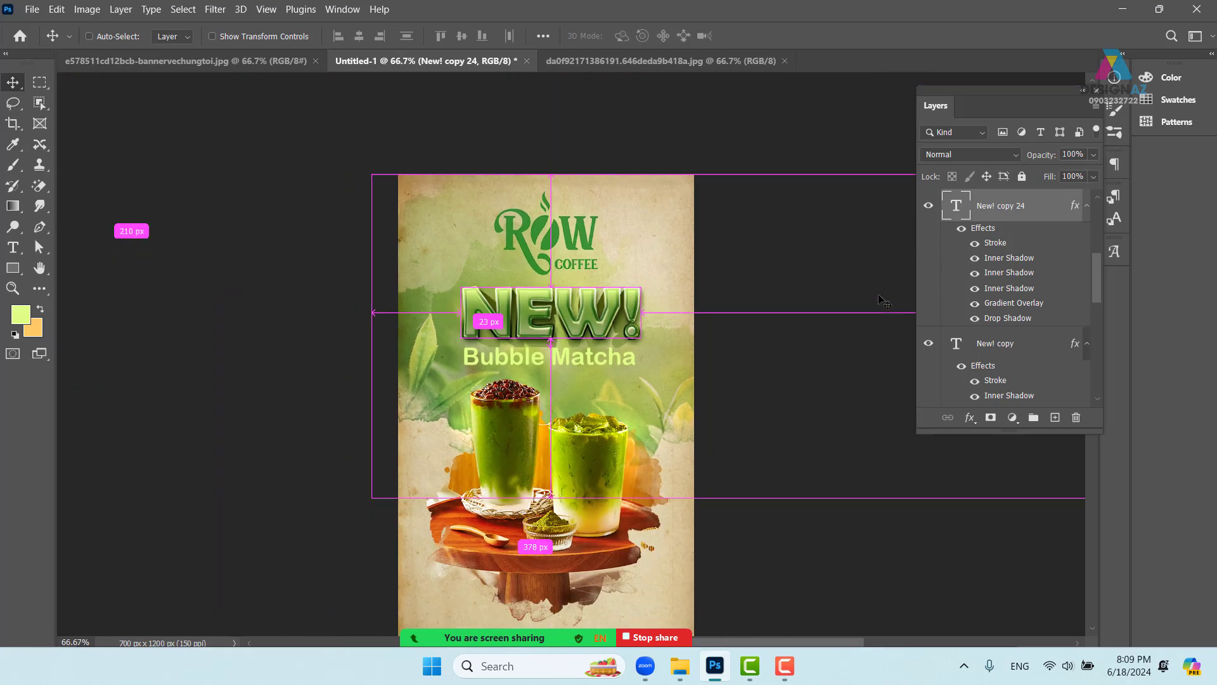
left_click_drag(692, 470, 674, 434)
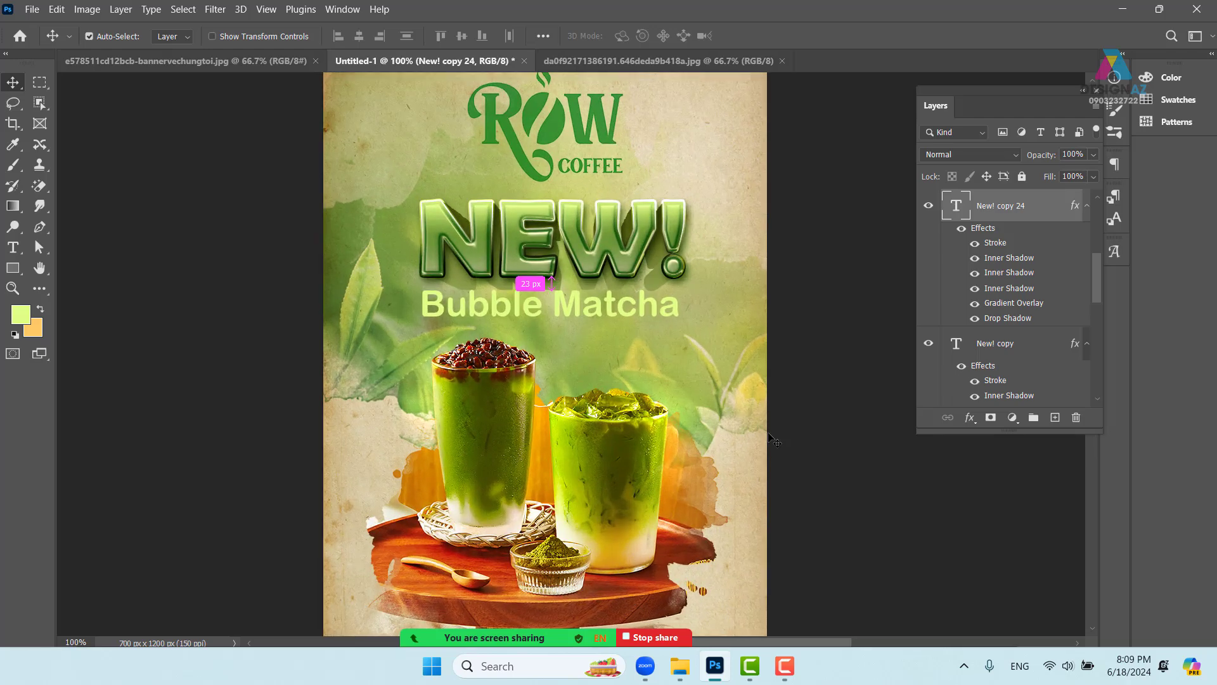
key("ctrl+plus")
key("ctrl+plus")
key("ctrl+plus")
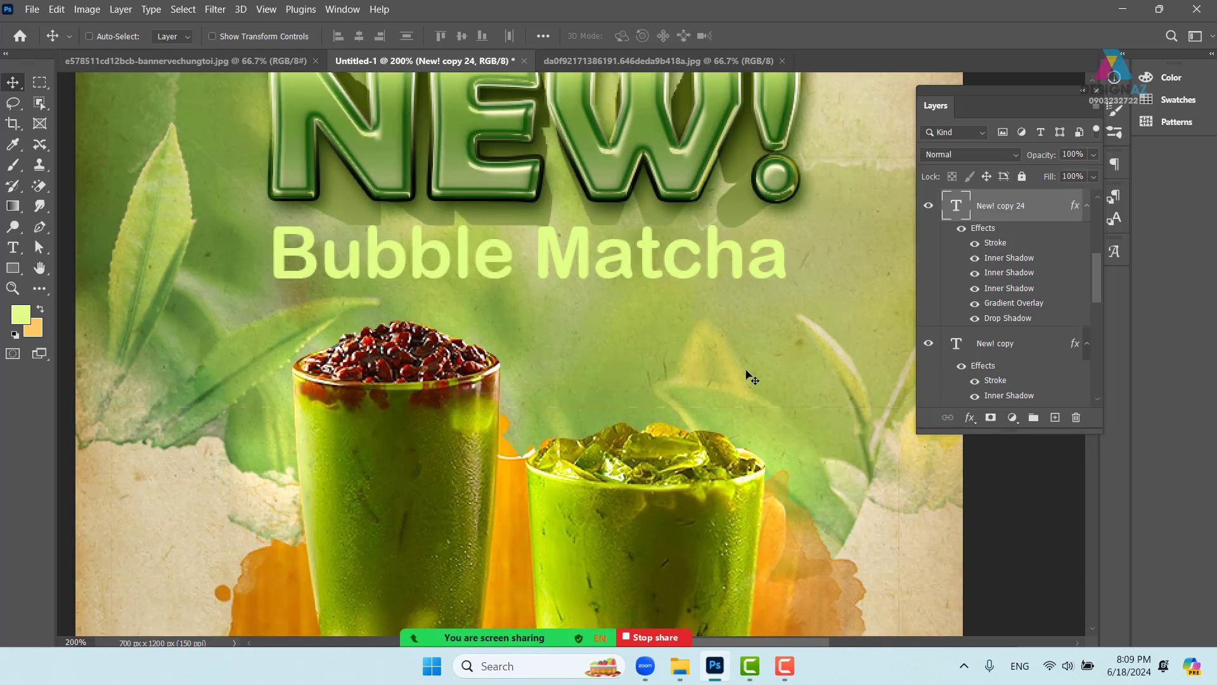
right_click(585, 265)
left_click_drag(576, 262, 575, 268)
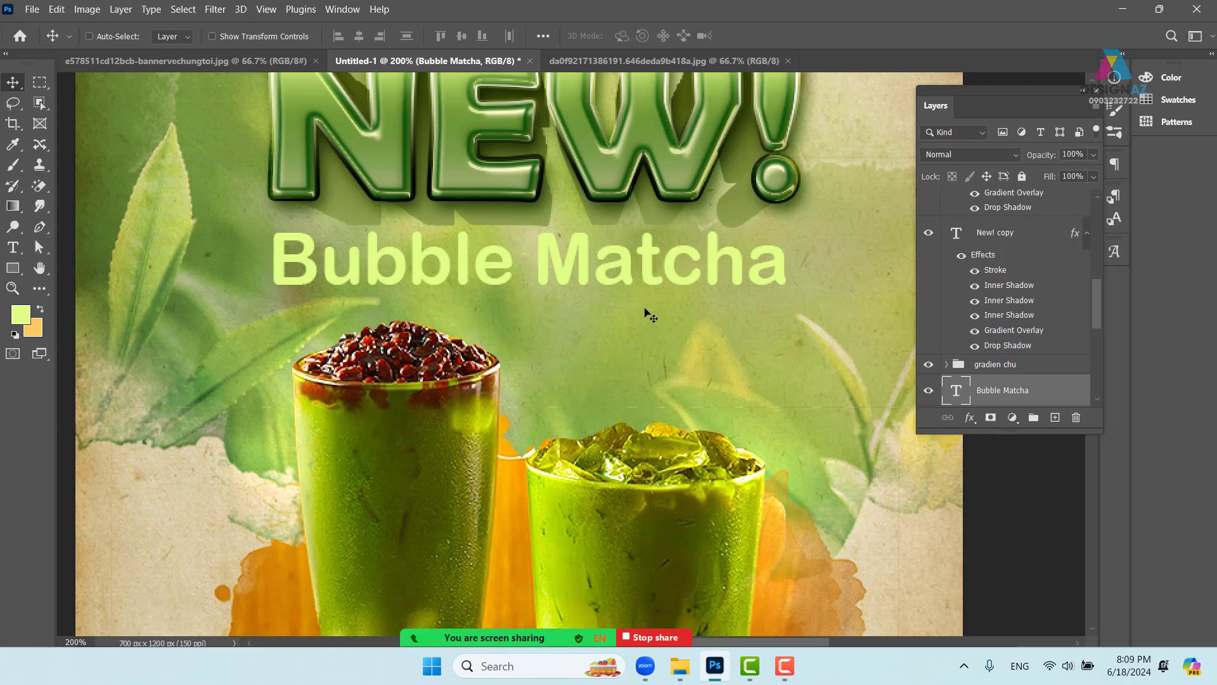
- Change the Bubble Matcha text colour to pale cream green #f4ffd3
key("t")
left_click(626, 36)
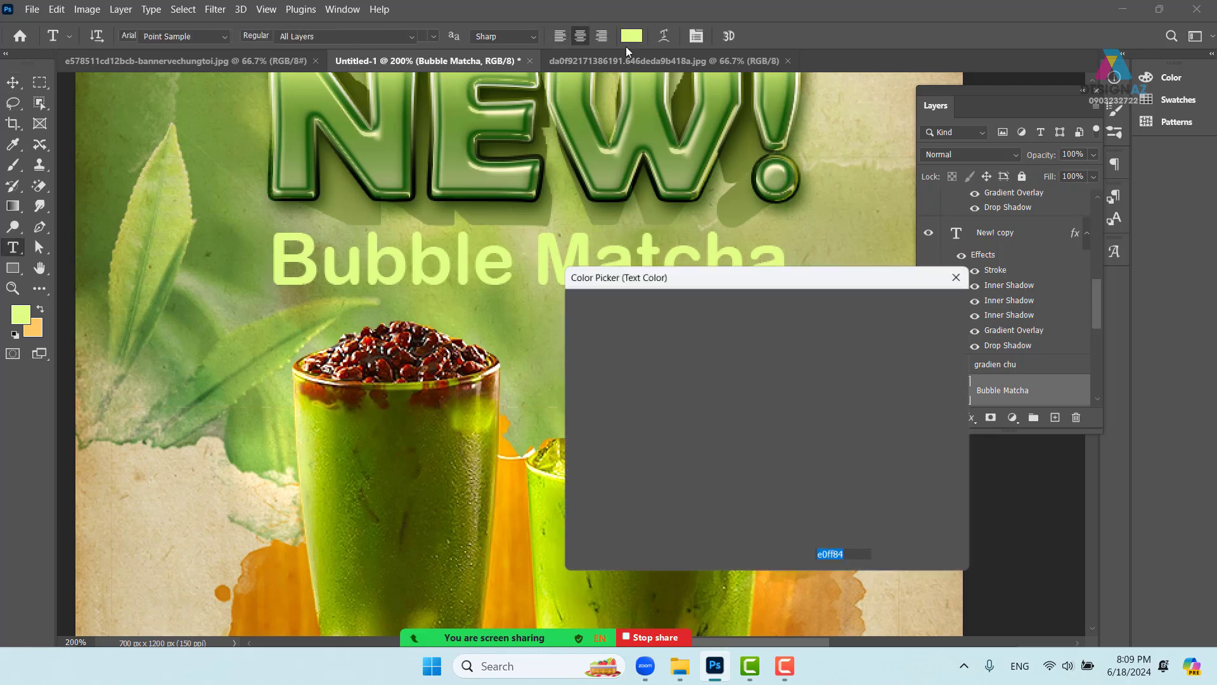
left_click(599, 309)
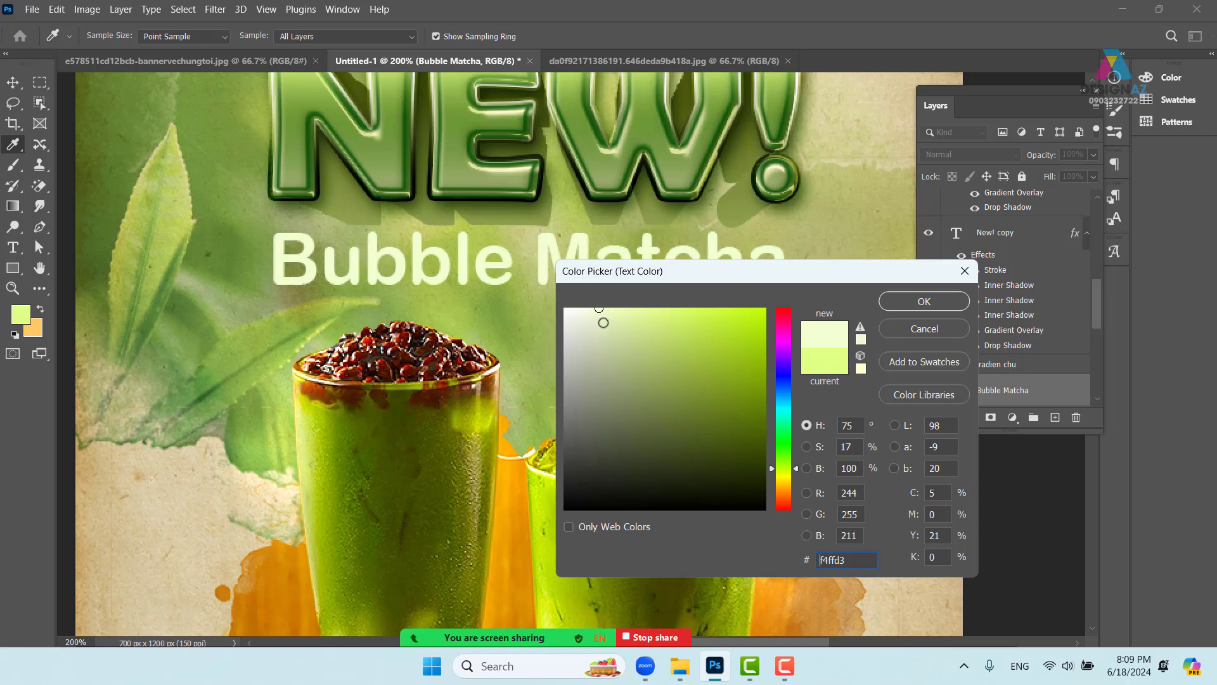
left_click(900, 303)
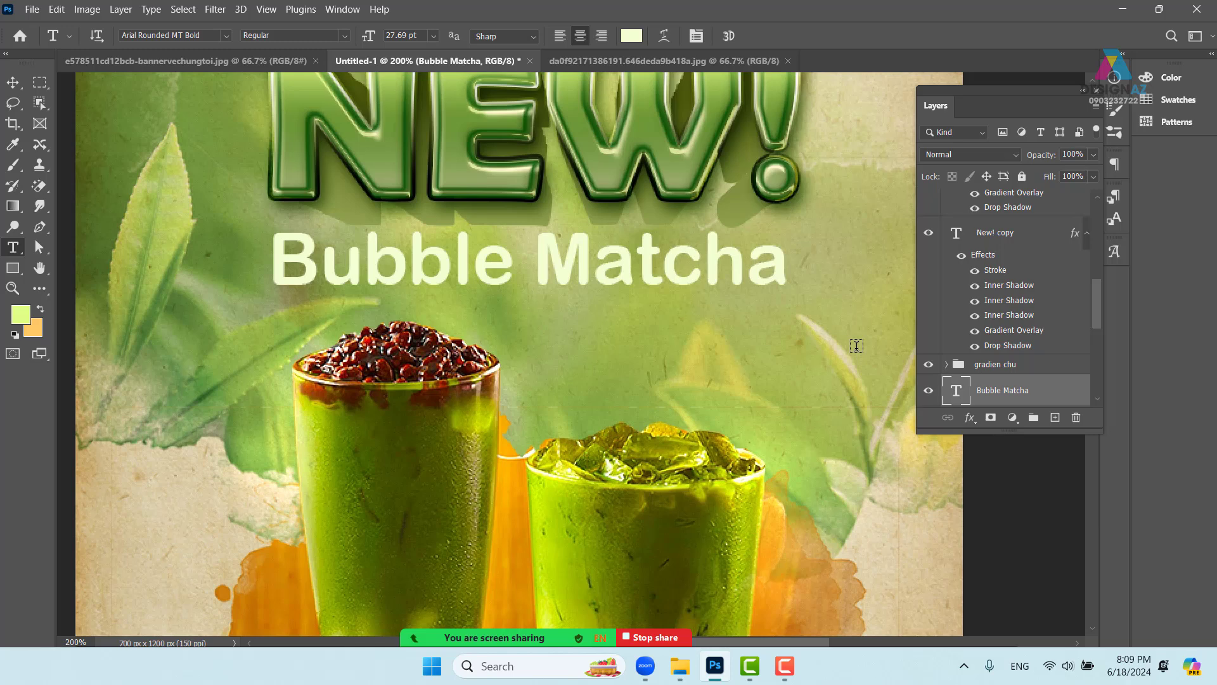
- Add a drop shadow to Bubble Matcha with 61% opacity, 4 px distance, 7 px size
right_click(1041, 395)
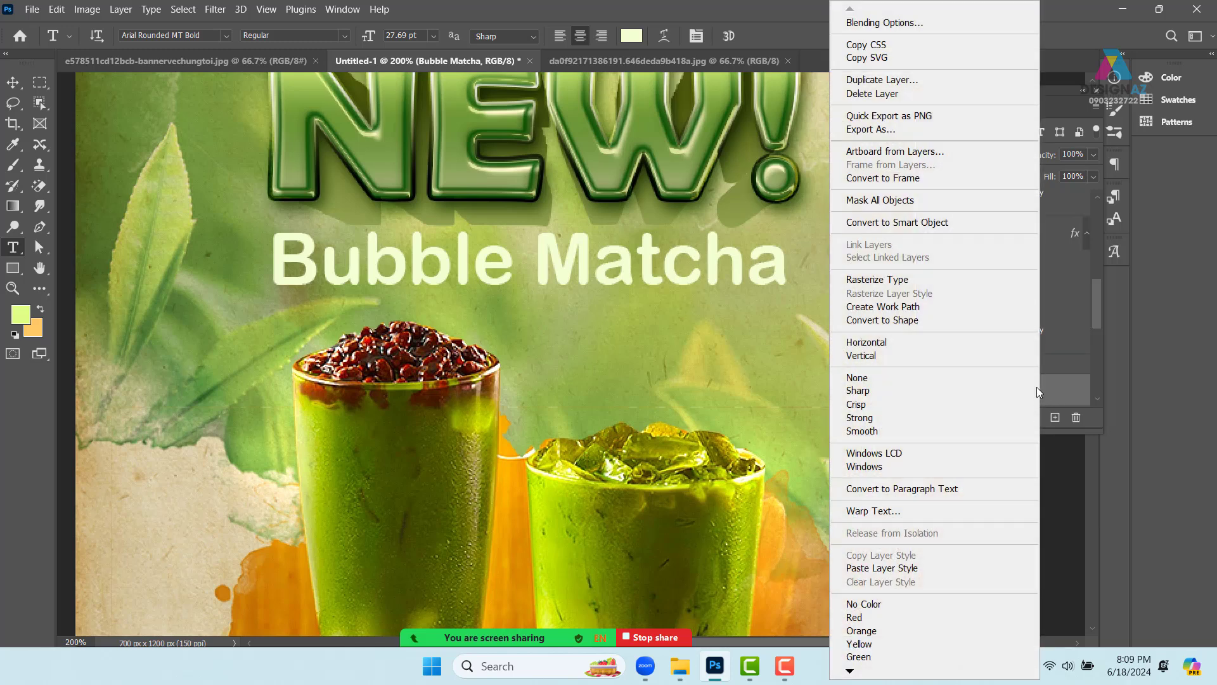
left_click(932, 22)
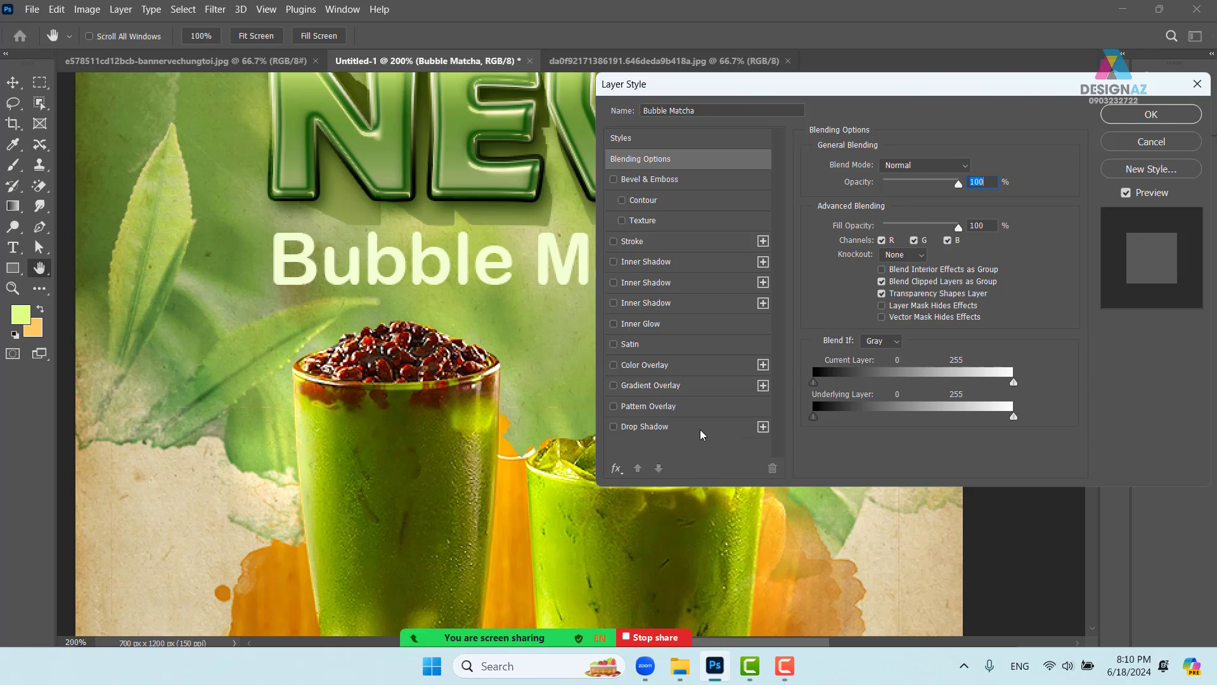
left_click(702, 432)
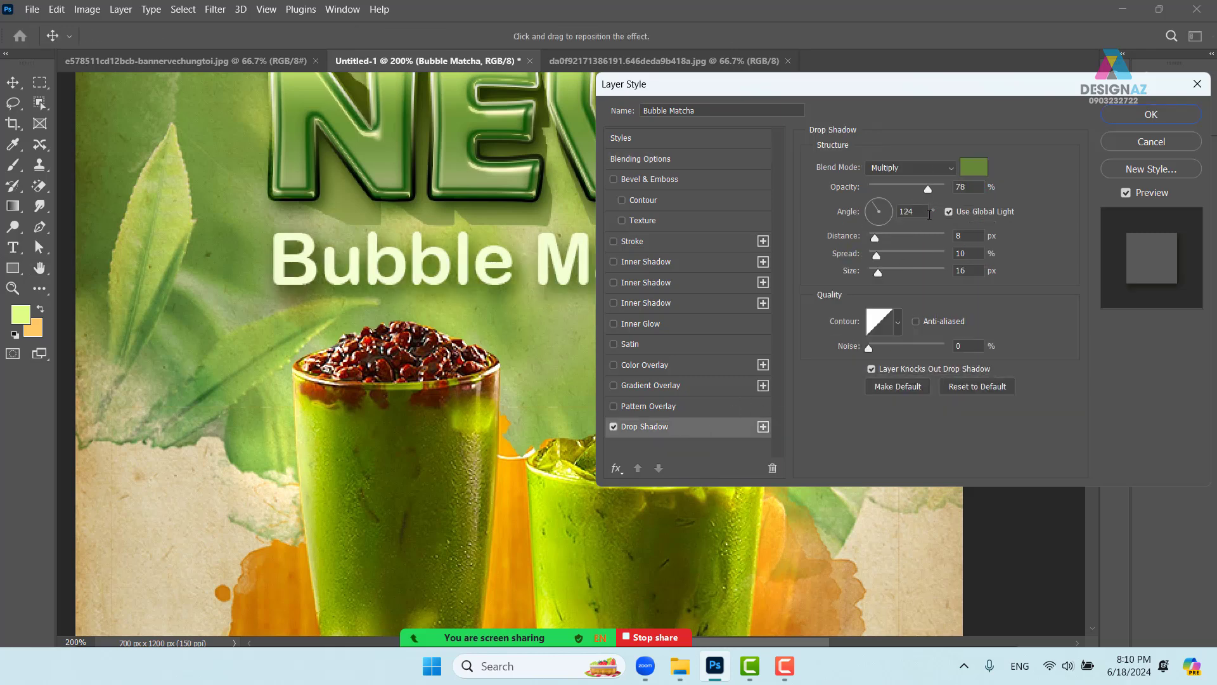
left_click_drag(879, 277, 876, 271)
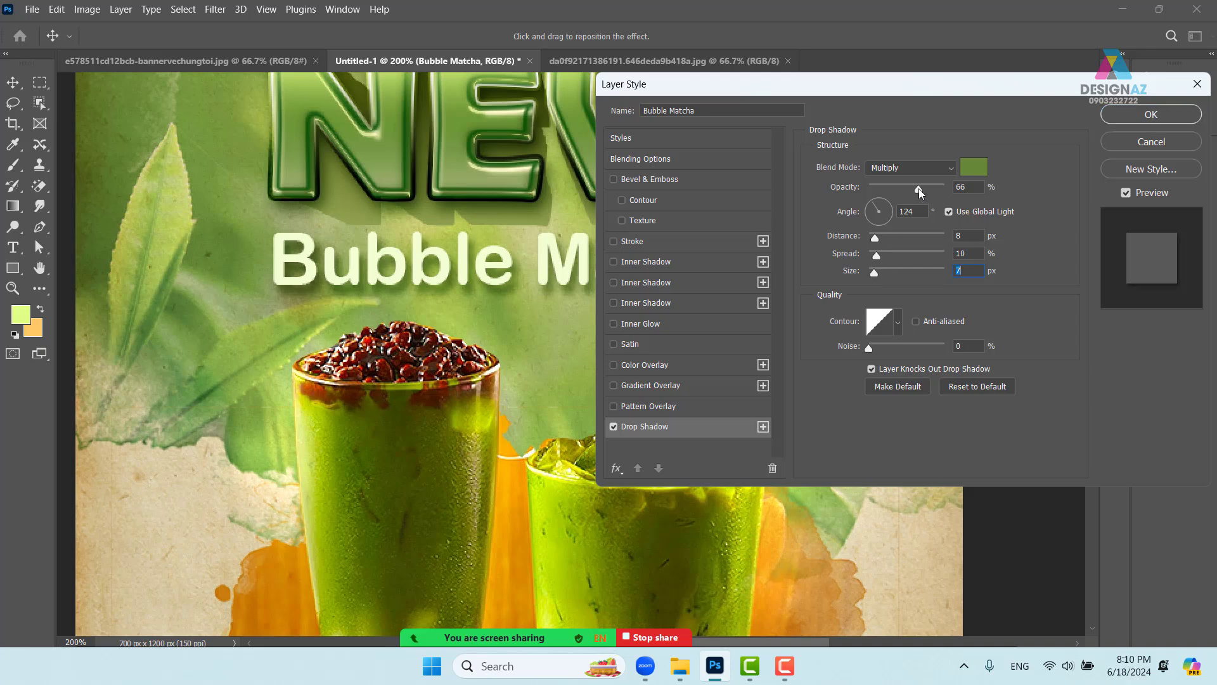
left_click_drag(918, 188, 915, 188)
left_click_drag(876, 242, 873, 242)
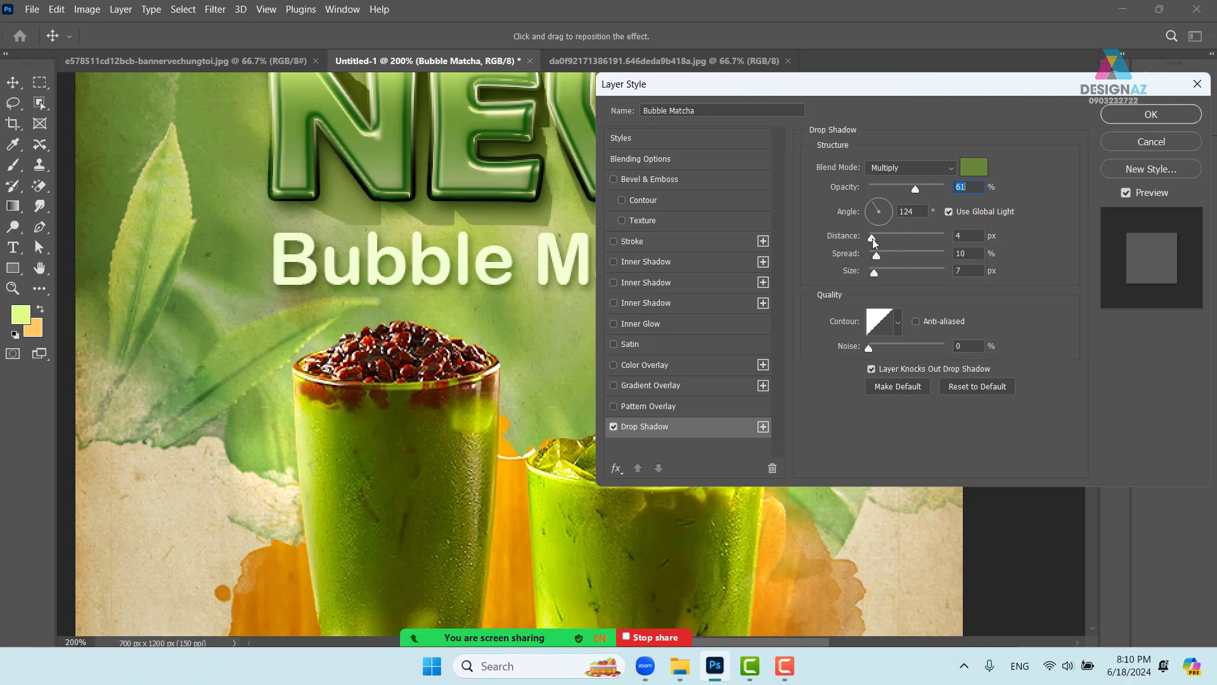
left_click(1152, 114)
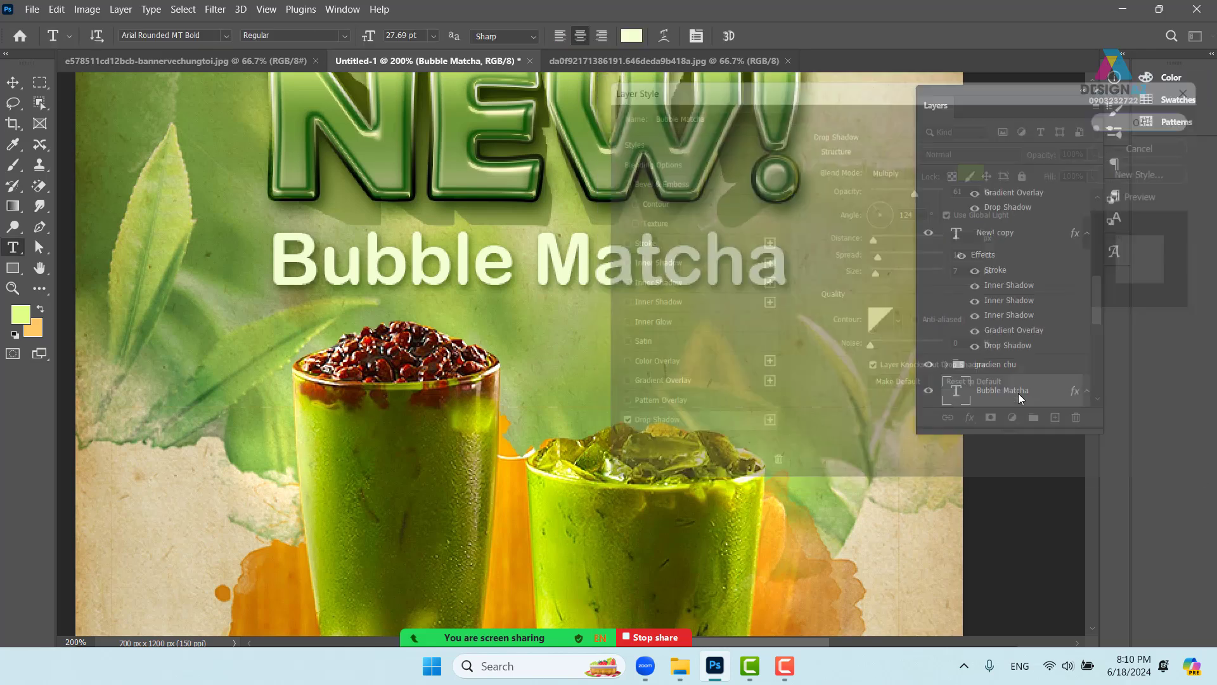
key("ctrl+1")
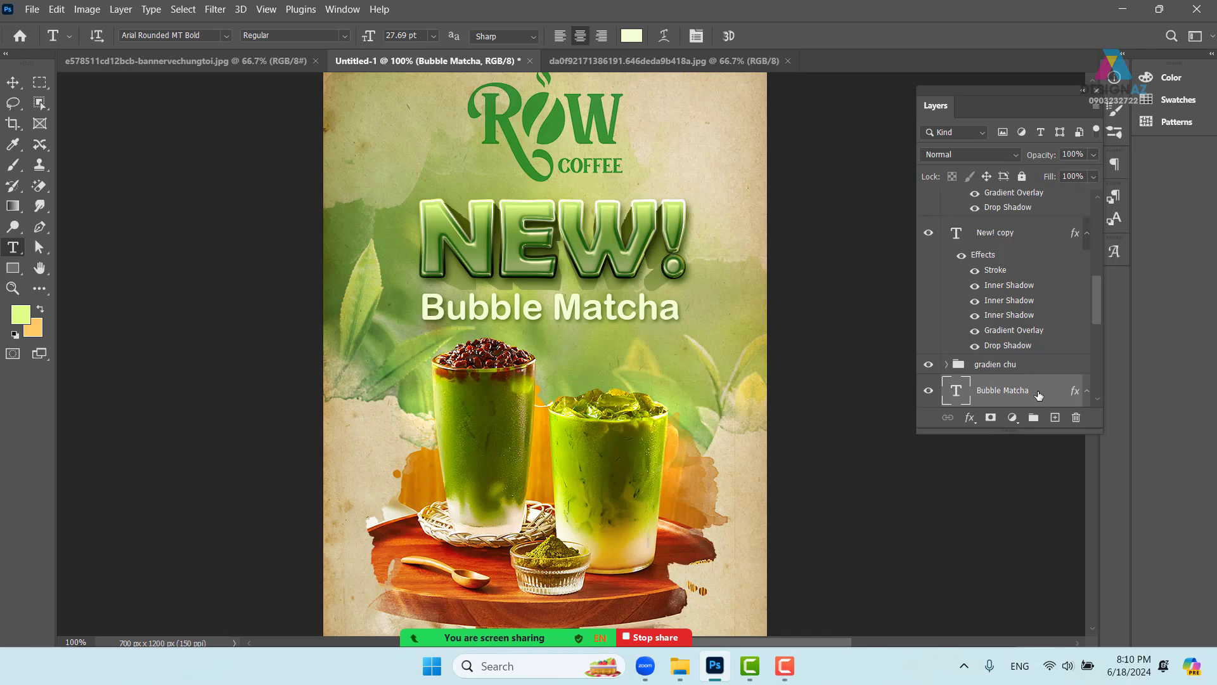
- With the Move tool, pick the Bubble Matcha layer and nudge it about 10 px right
key("ctrl+plus")
left_click_drag(683, 316, 687, 347)
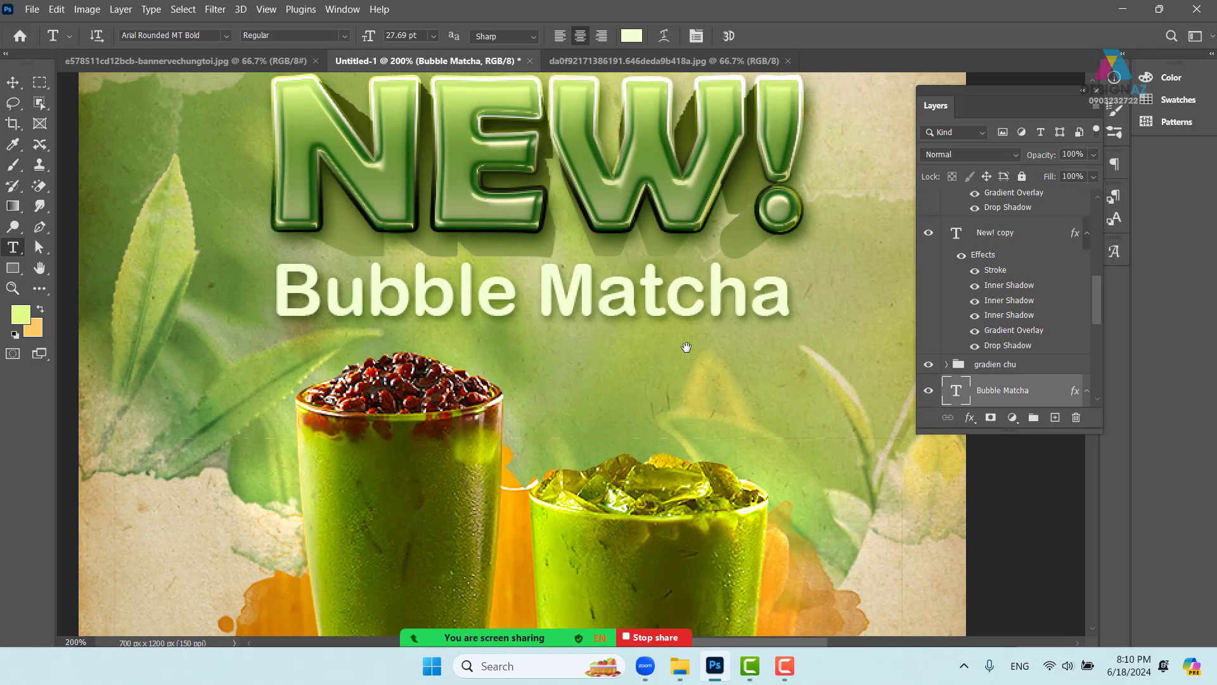
scroll(687, 347, "up", 5)
right_click(543, 245)
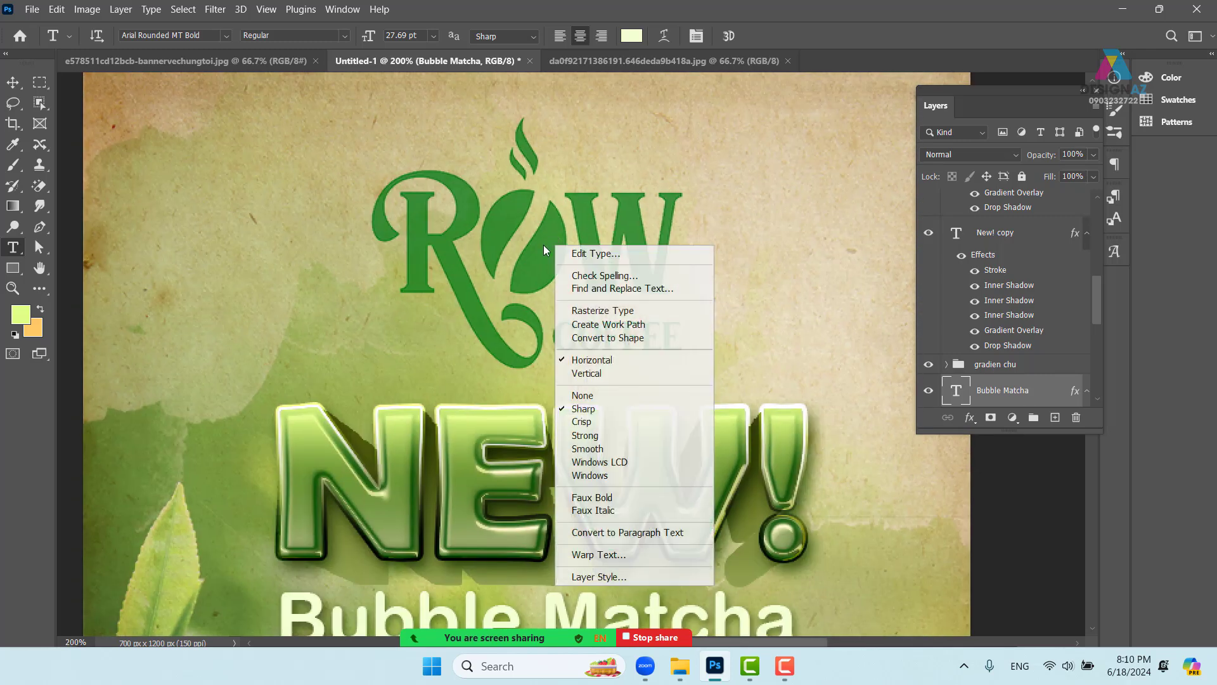
left_click(20, 81)
left_click(19, 85)
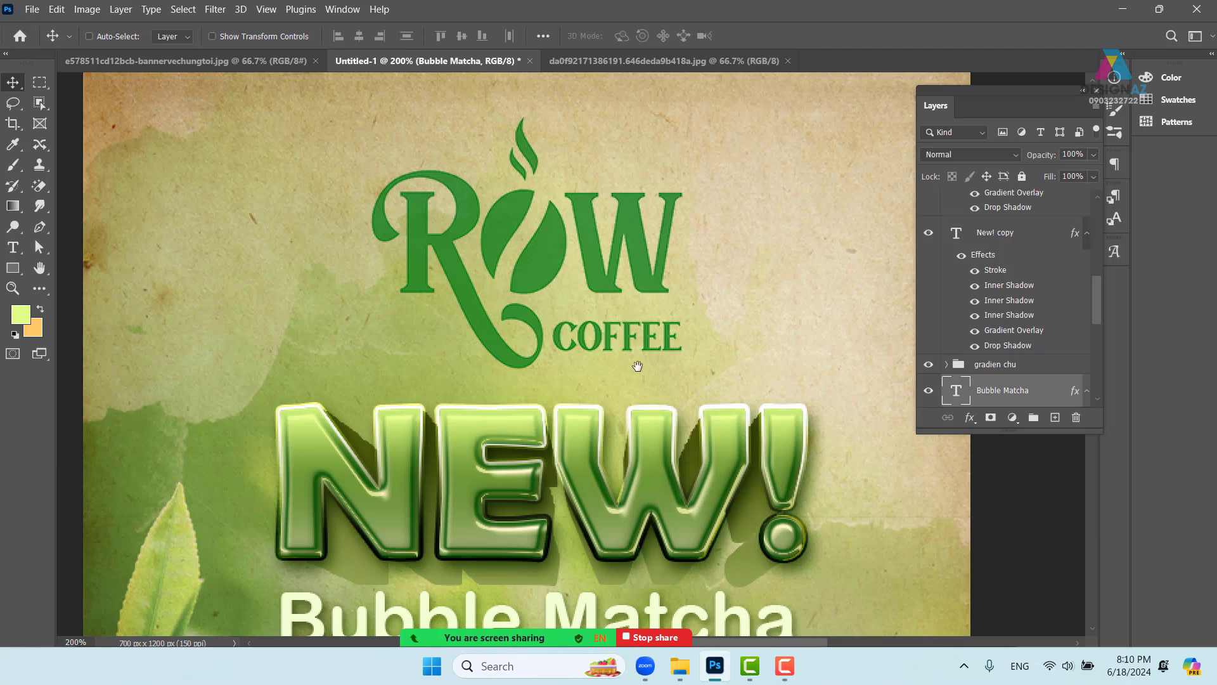
left_click_drag(637, 366, 619, 218)
left_click_drag(521, 207, 542, 66)
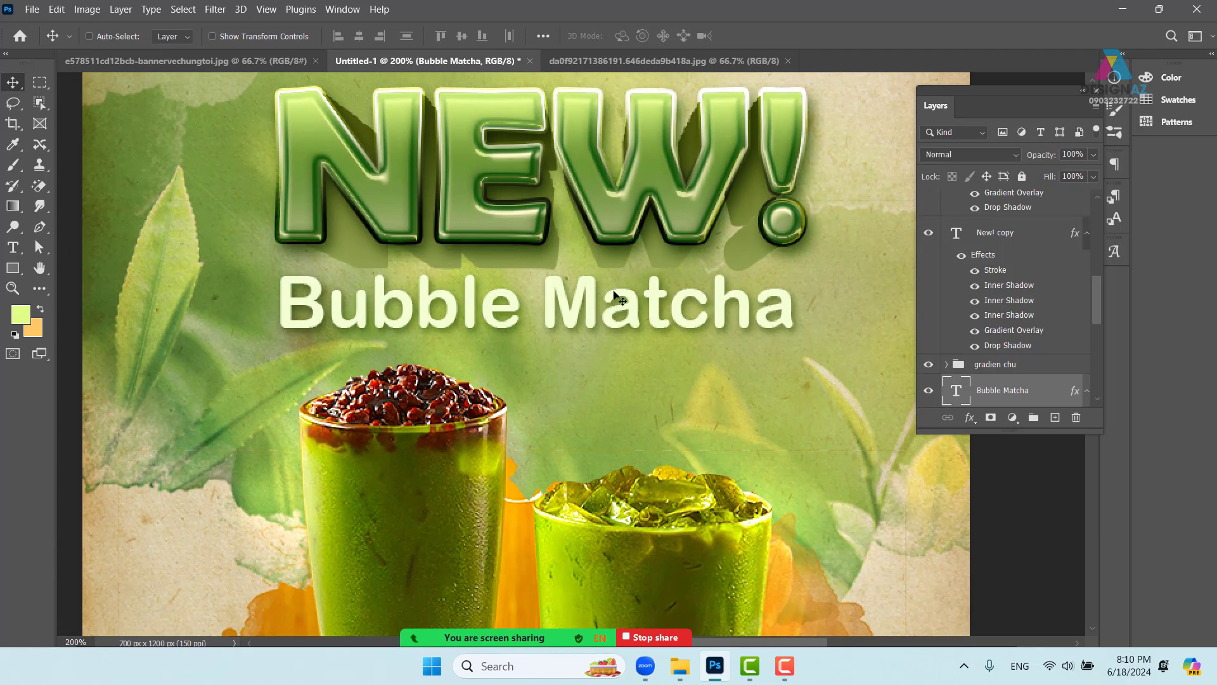
right_click(660, 317)
left_click(661, 317)
mouse_move(626, 312)
left_mouse_down()
mouse_move(639, 313)
mouse_move(634, 324)
left_mouse_up()
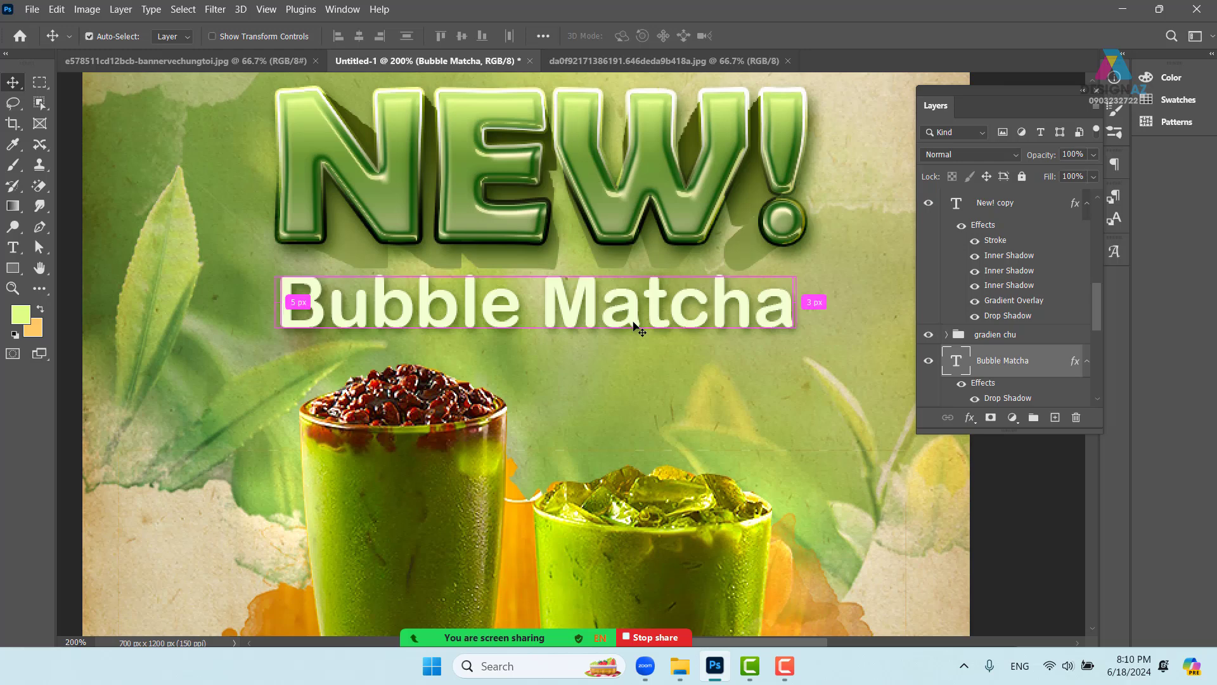
- In the Open dialog, browse to the E:\thuvienanh\Backgroud\texture folder
key("ctrl+o")
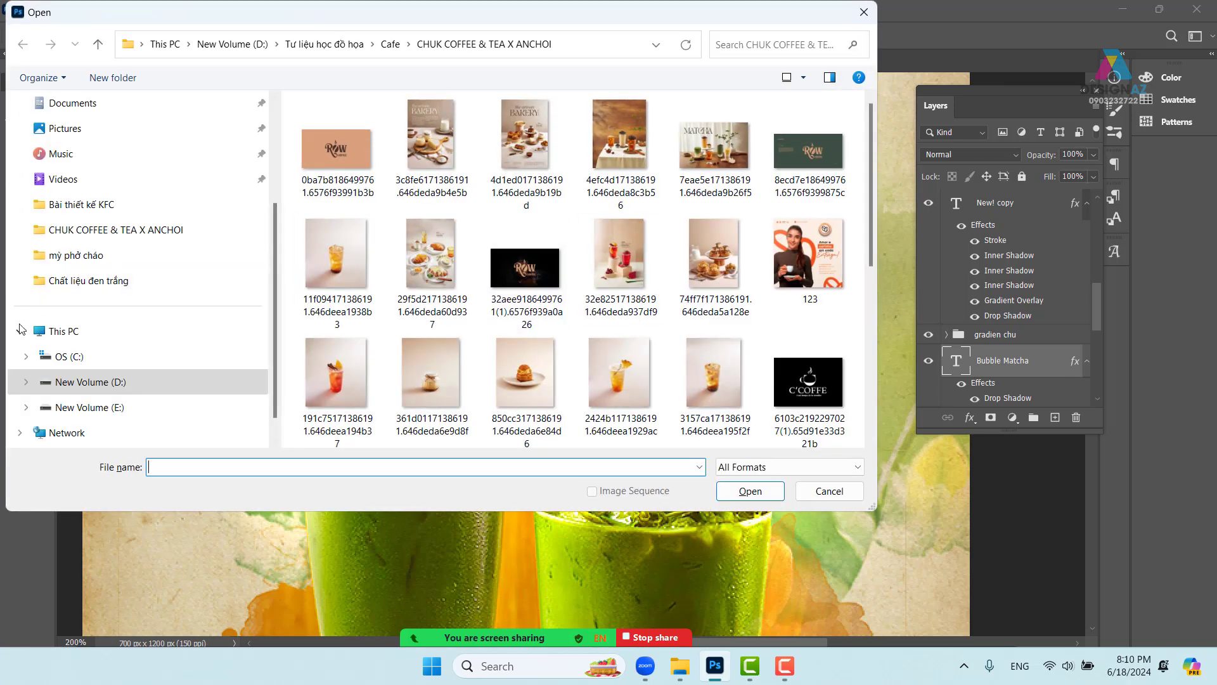
scroll(23, 330, "down", 1)
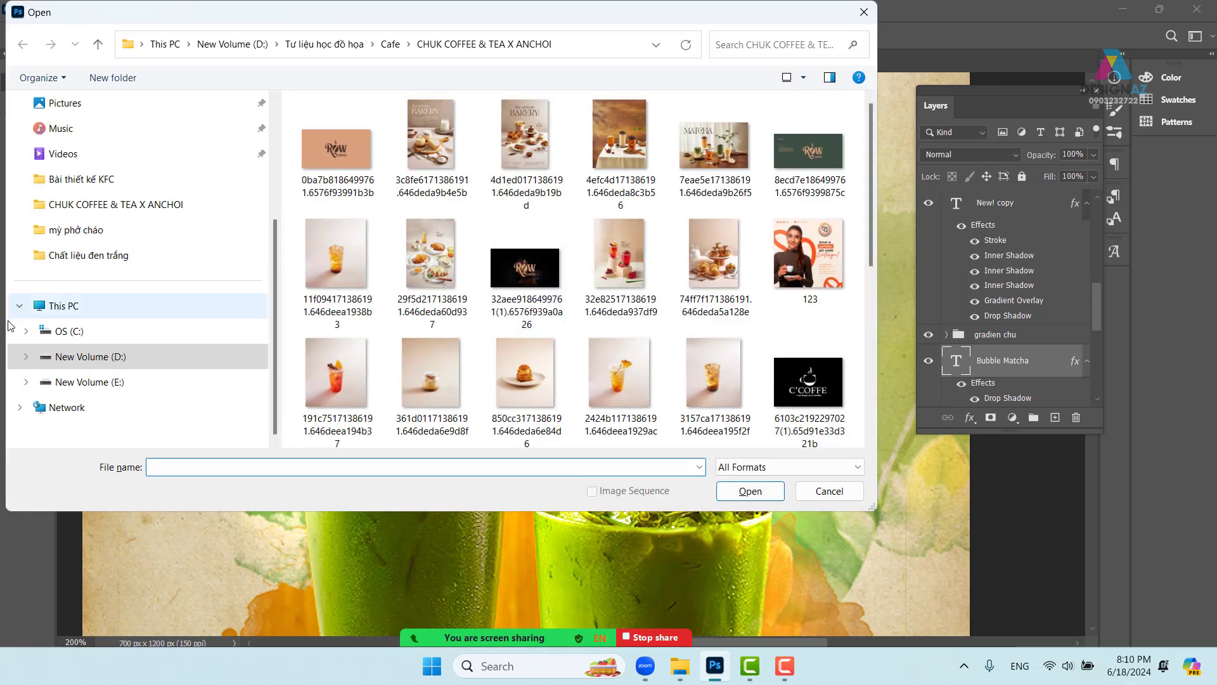
left_click(100, 385)
scroll(663, 318, "down", 5)
scroll(663, 318, "up", 8)
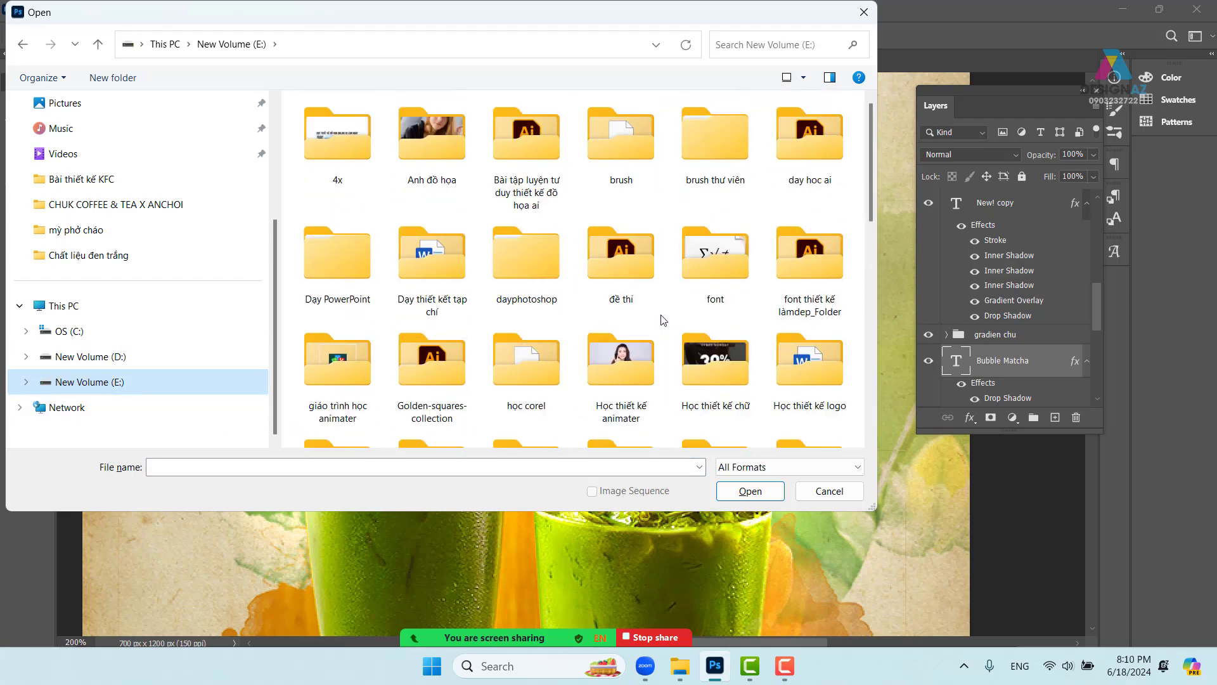
scroll(659, 320, "down", 6)
scroll(656, 323, "up", 6)
scroll(648, 328, "down", 2)
scroll(648, 328, "down", 3)
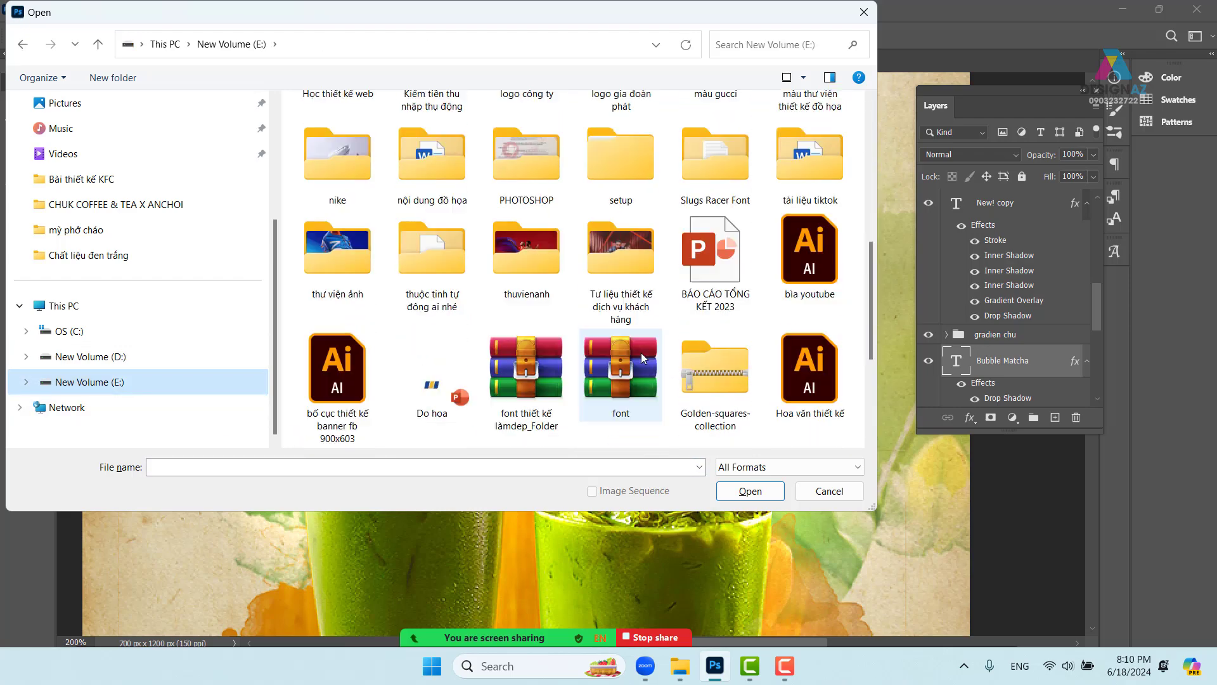
double_click(532, 257)
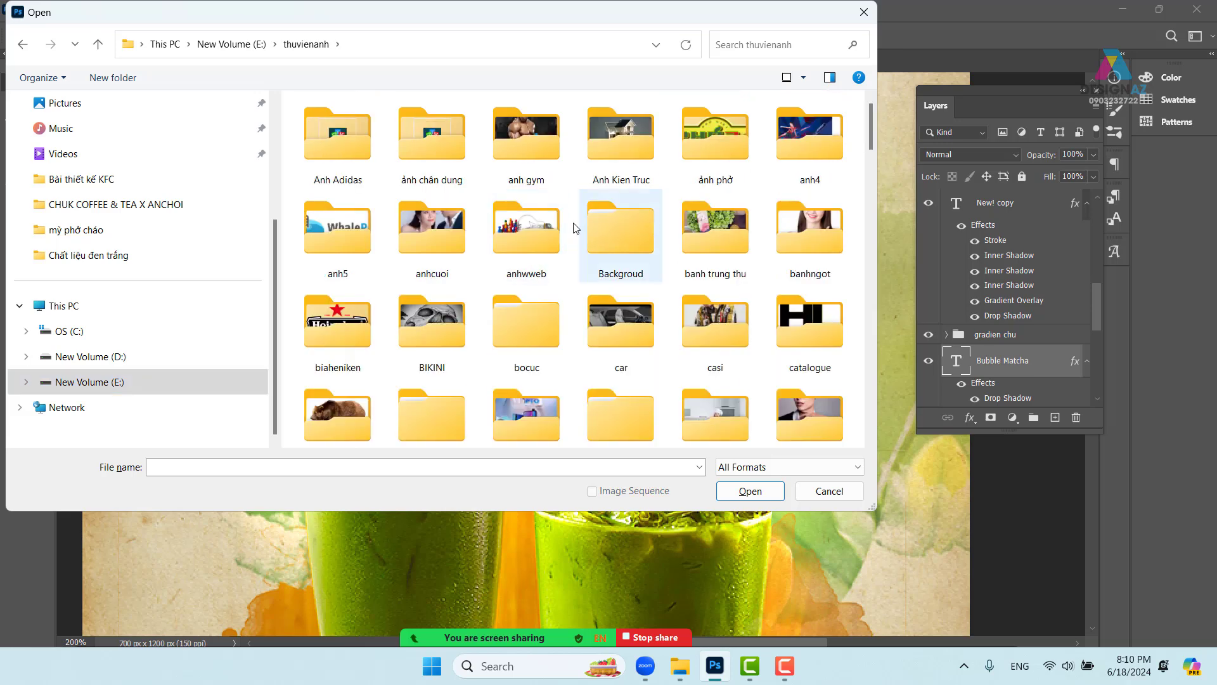
double_click(622, 248)
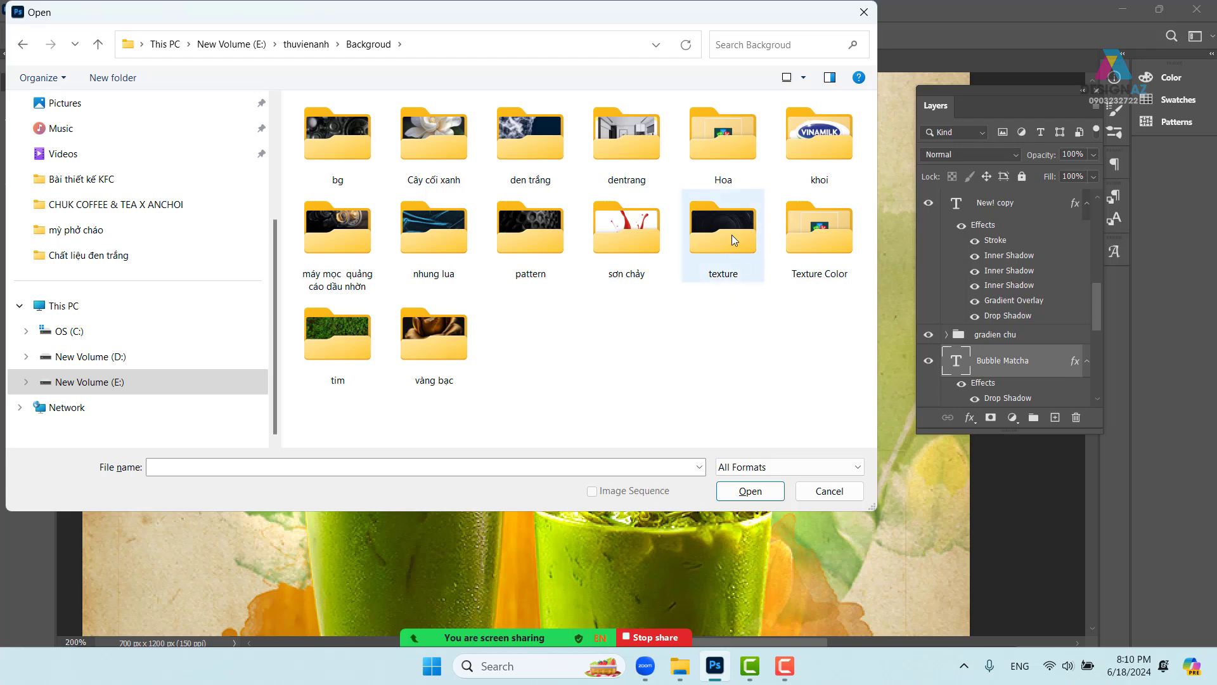
double_click(729, 234)
- Open the scratched blue-grey texture 9913c80459e428ad4f9fa1aa6734a0d7.jpg
scroll(645, 235, "down", 3)
scroll(645, 234, "down", 6)
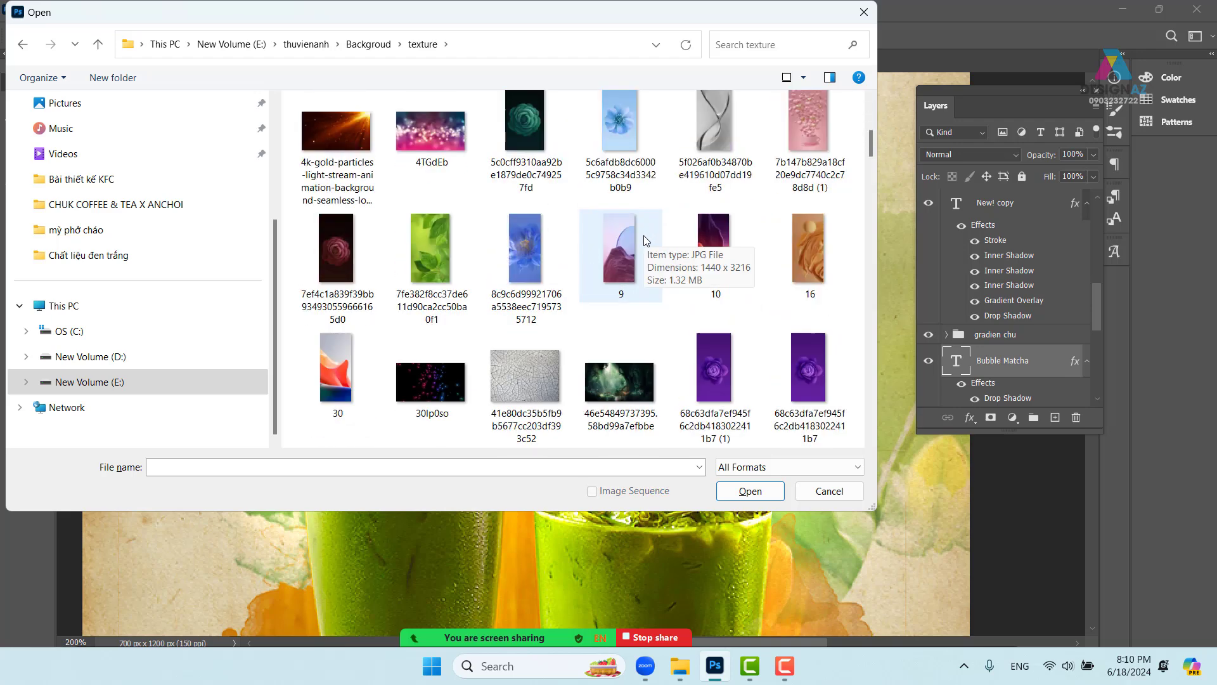
scroll(641, 237, "down", 2)
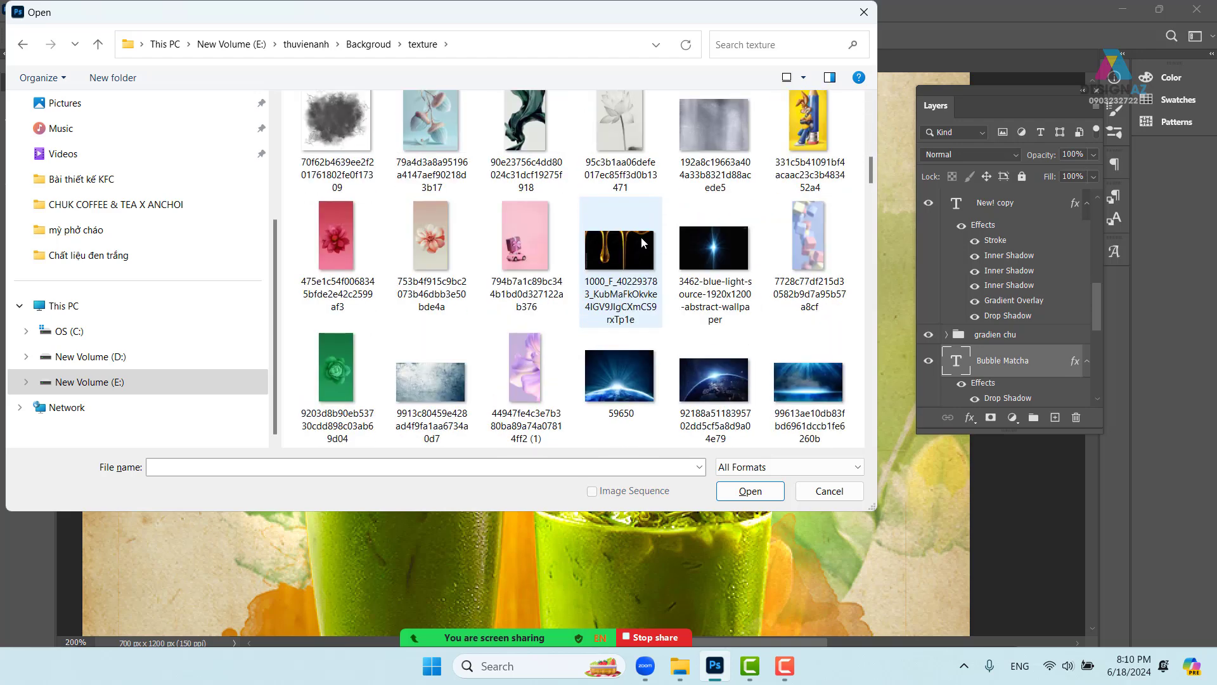
left_click(442, 375)
left_click(751, 491)
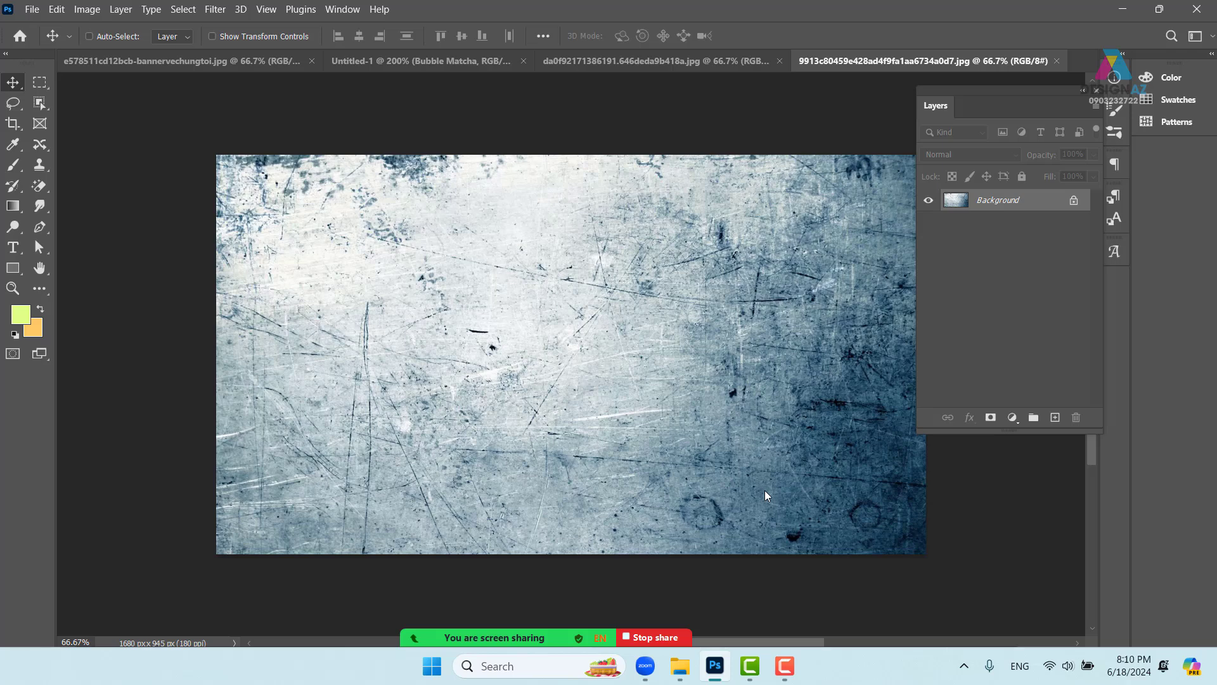
- Select the entire texture image, then bring the Untitled-1 Bubble Matcha poster forward
key("ctrl+a")
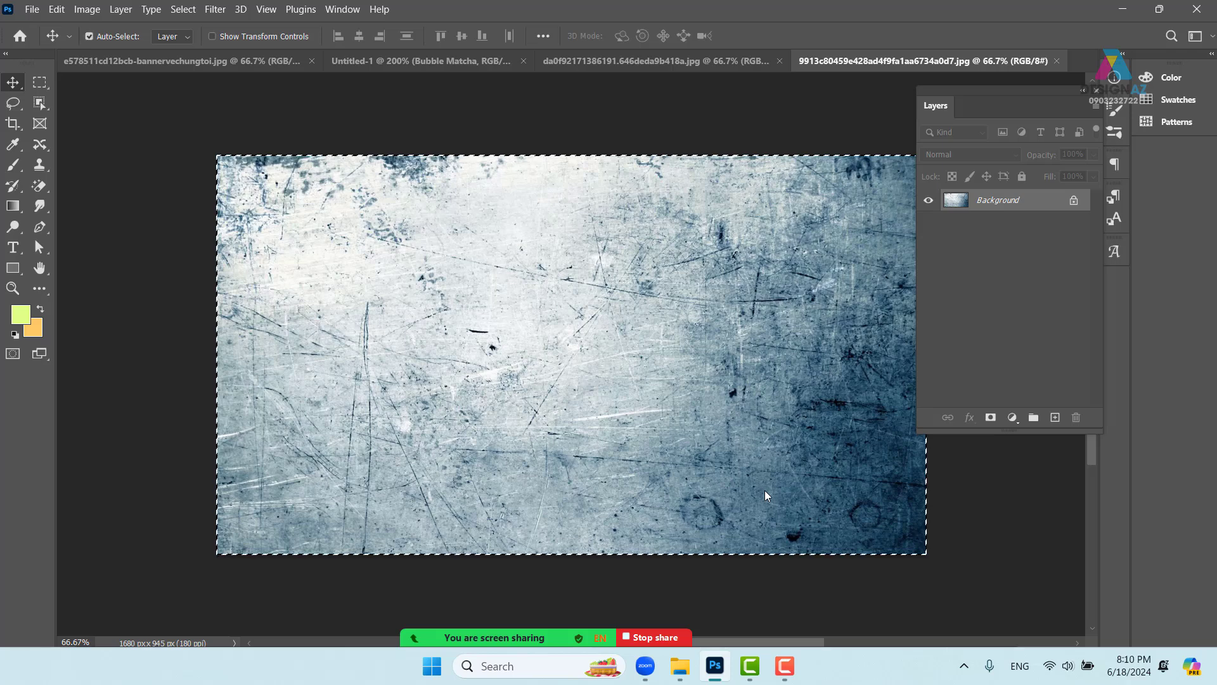
left_click(146, 61)
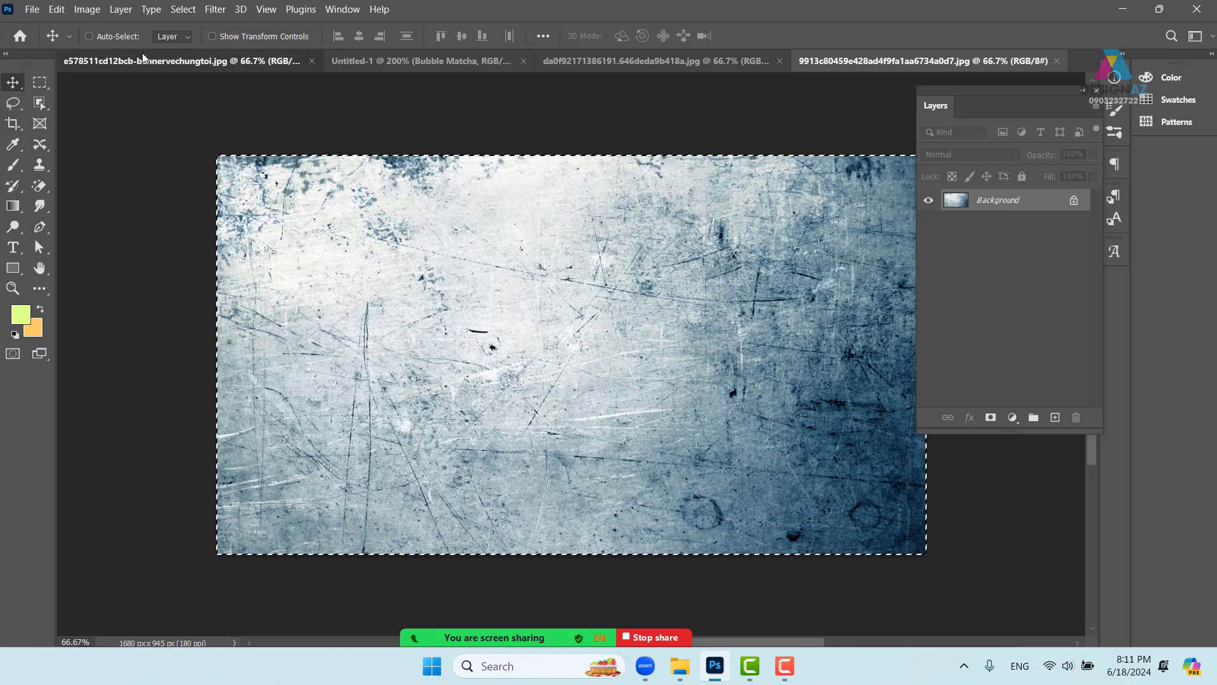
left_click(413, 61)
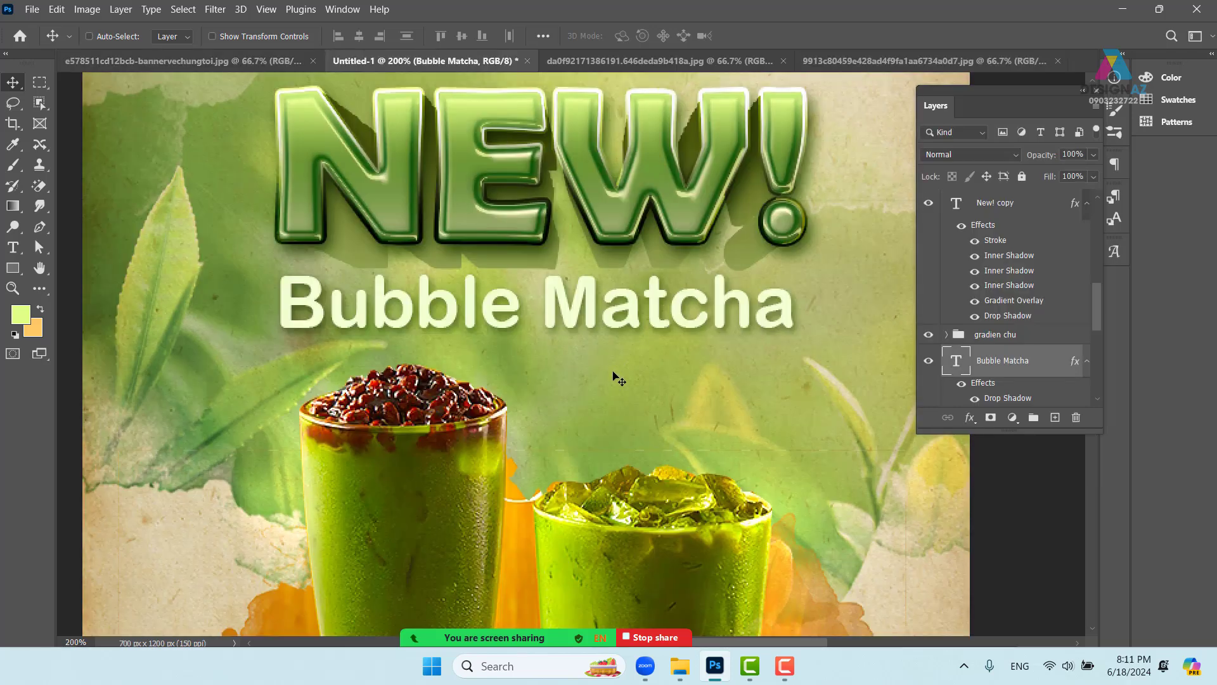
scroll(613, 378, "down", 1)
- Paste the texture and scale it to about 26.67% over the NEW! headline
key("ctrl+v")
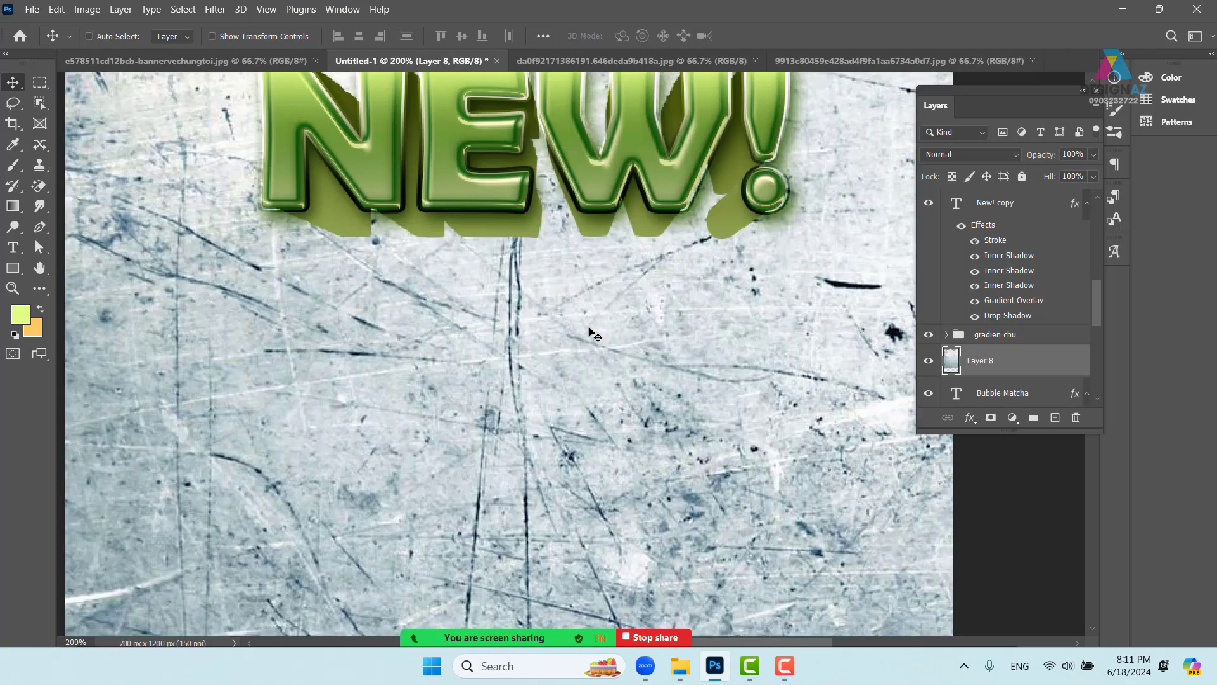
scroll(589, 331, "down", 4)
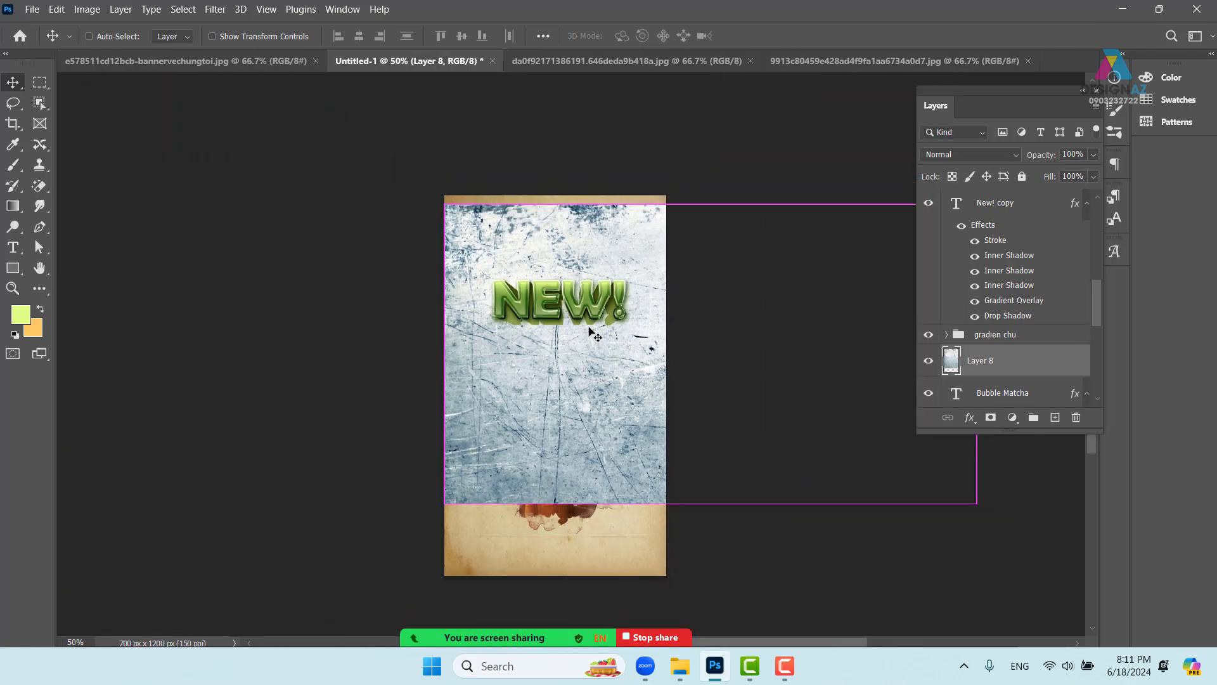
key("ctrl+t")
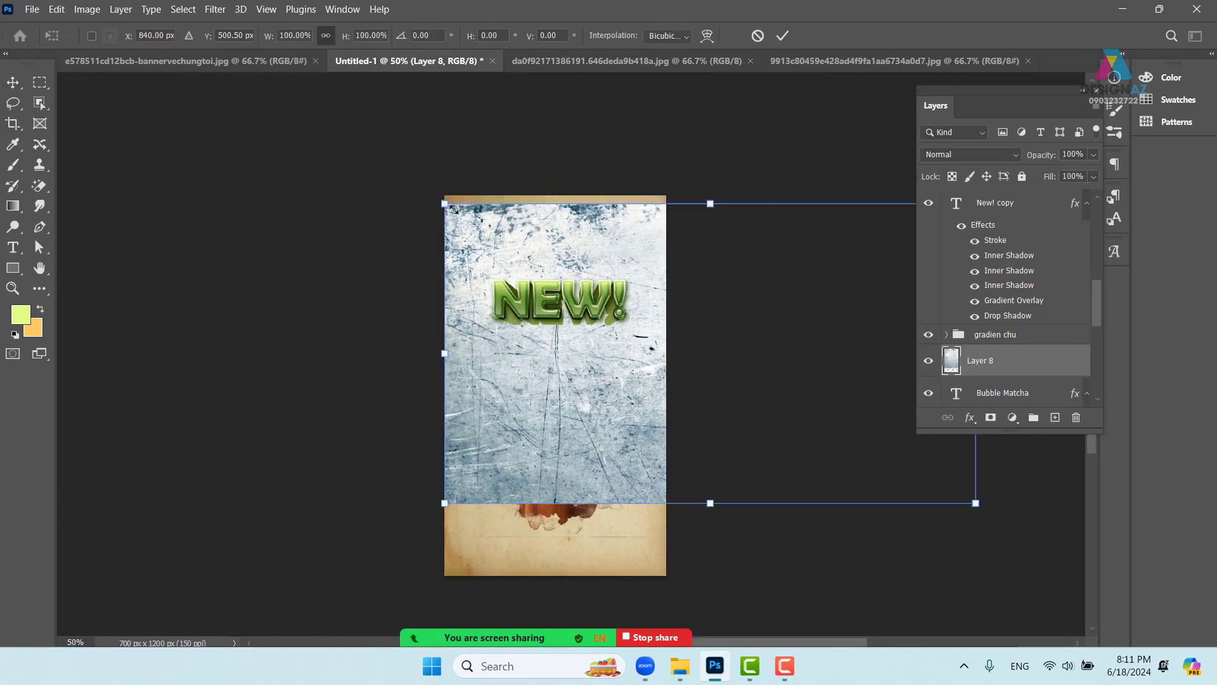
left_click_drag(454, 210, 774, 389)
left_click_drag(917, 453, 611, 311)
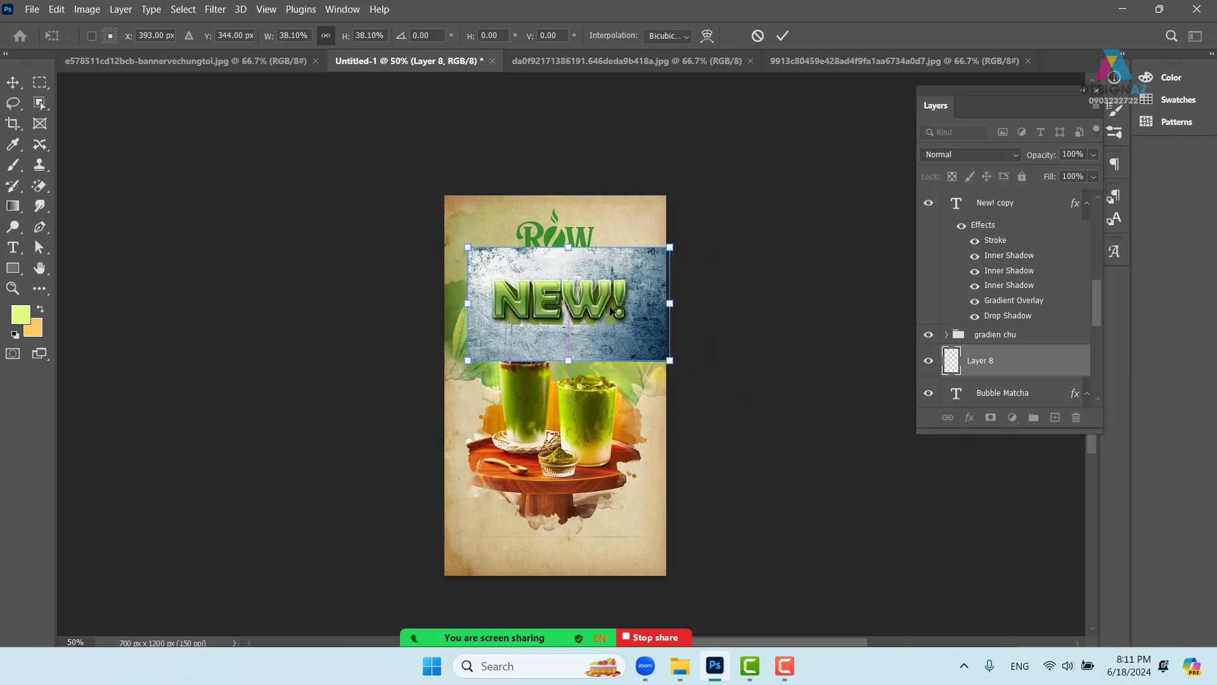
left_click_drag(670, 247, 628, 284)
mouse_move(555, 334)
left_mouse_down()
mouse_move(567, 300)
mouse_move(571, 321)
left_mouse_up()
key("ctrl+plus")
key("ctrl+plus")
key("ctrl+plus")
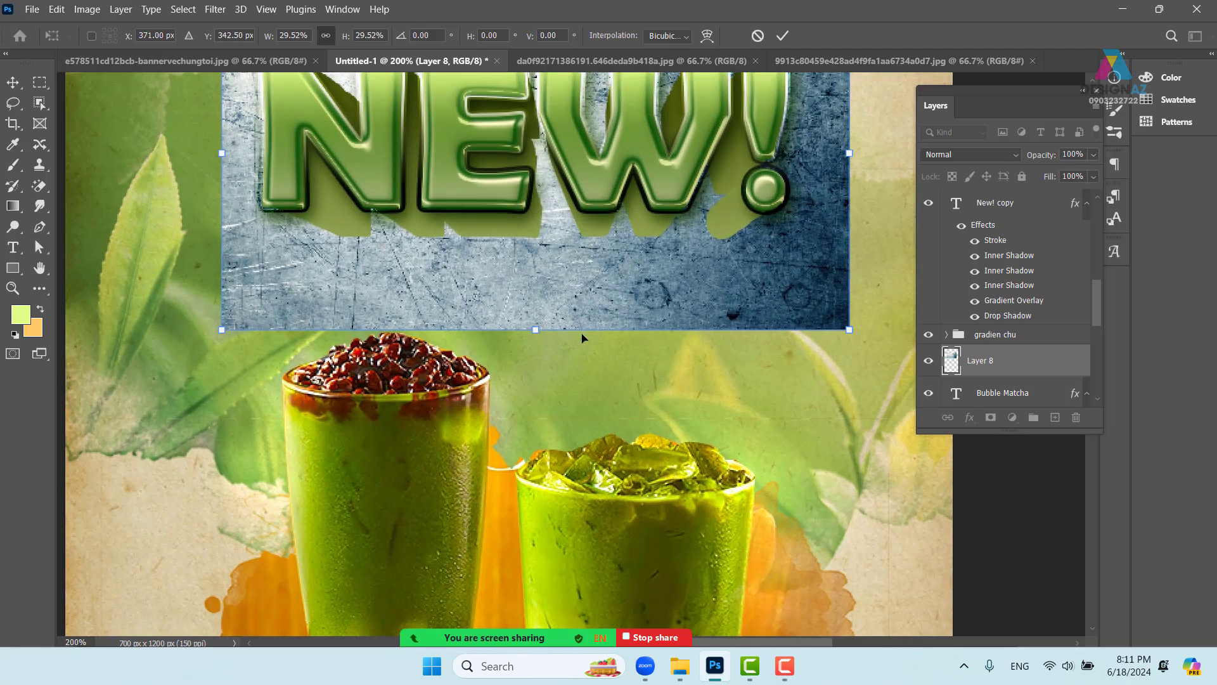
left_click_drag(518, 292, 468, 413)
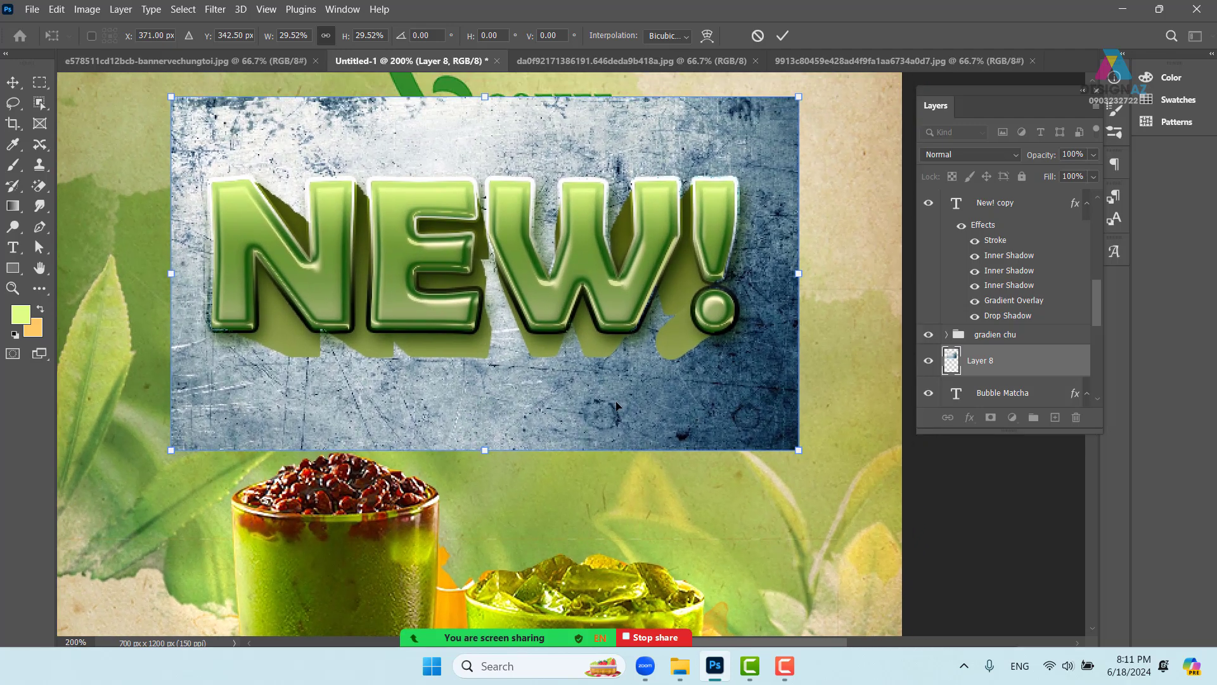
left_click_drag(804, 103, 744, 128)
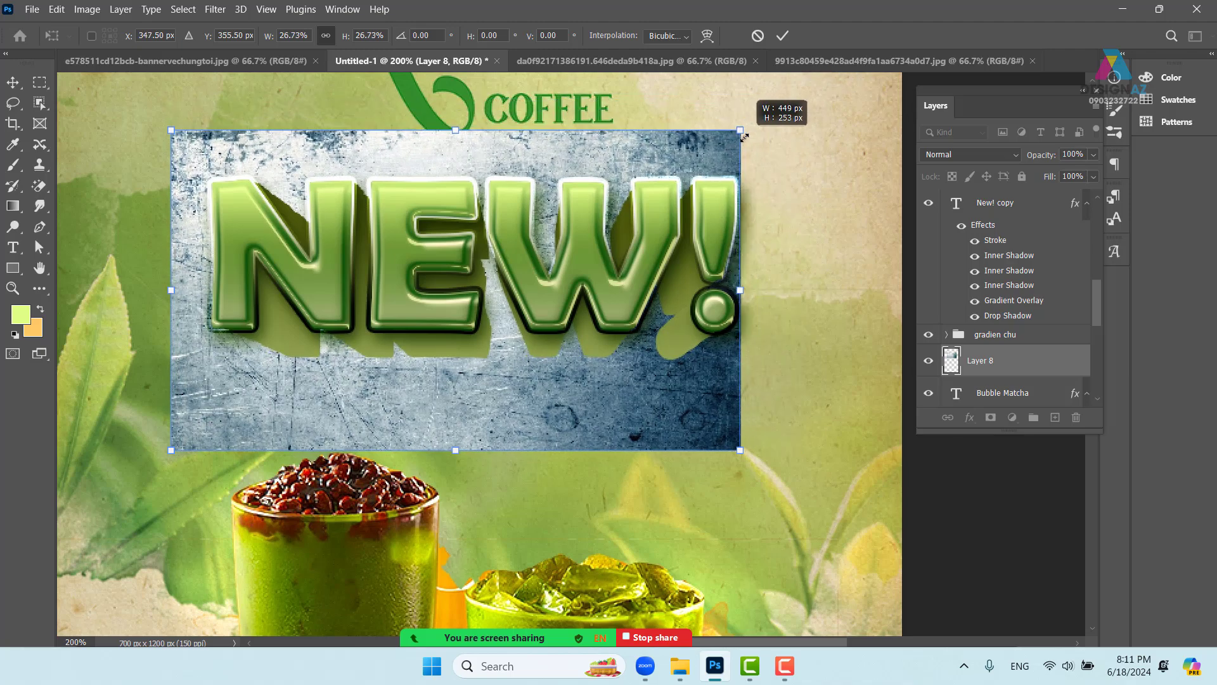
left_click_drag(536, 378, 561, 377)
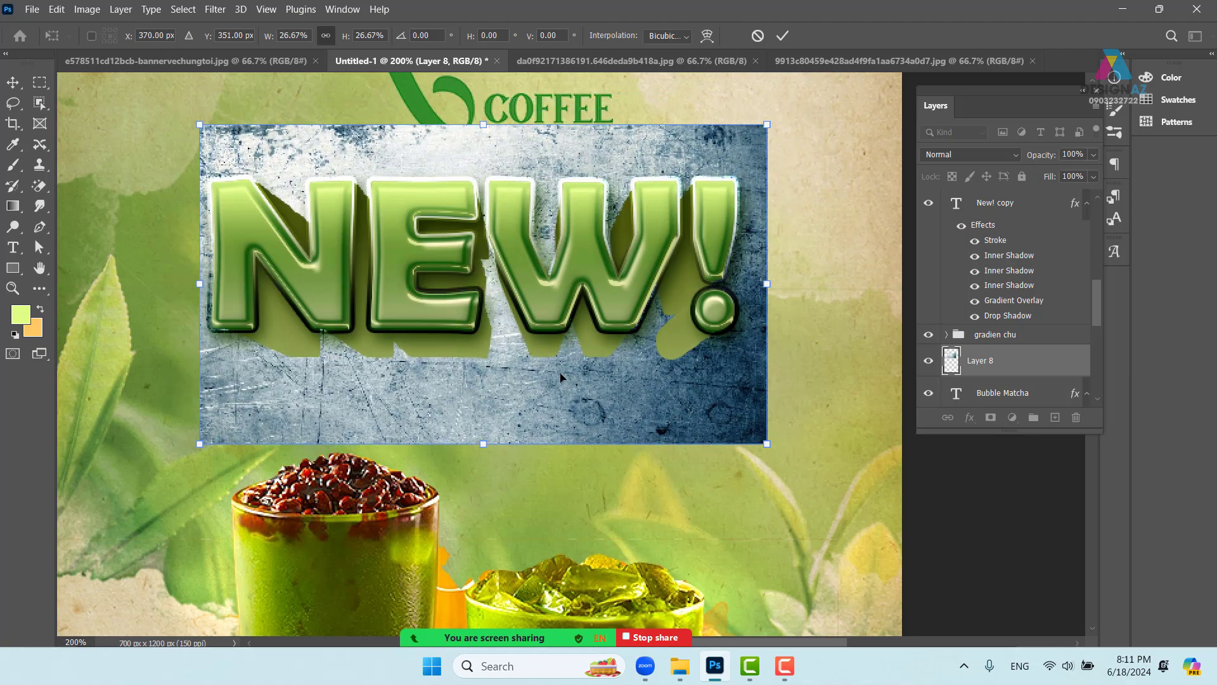
key("Return")
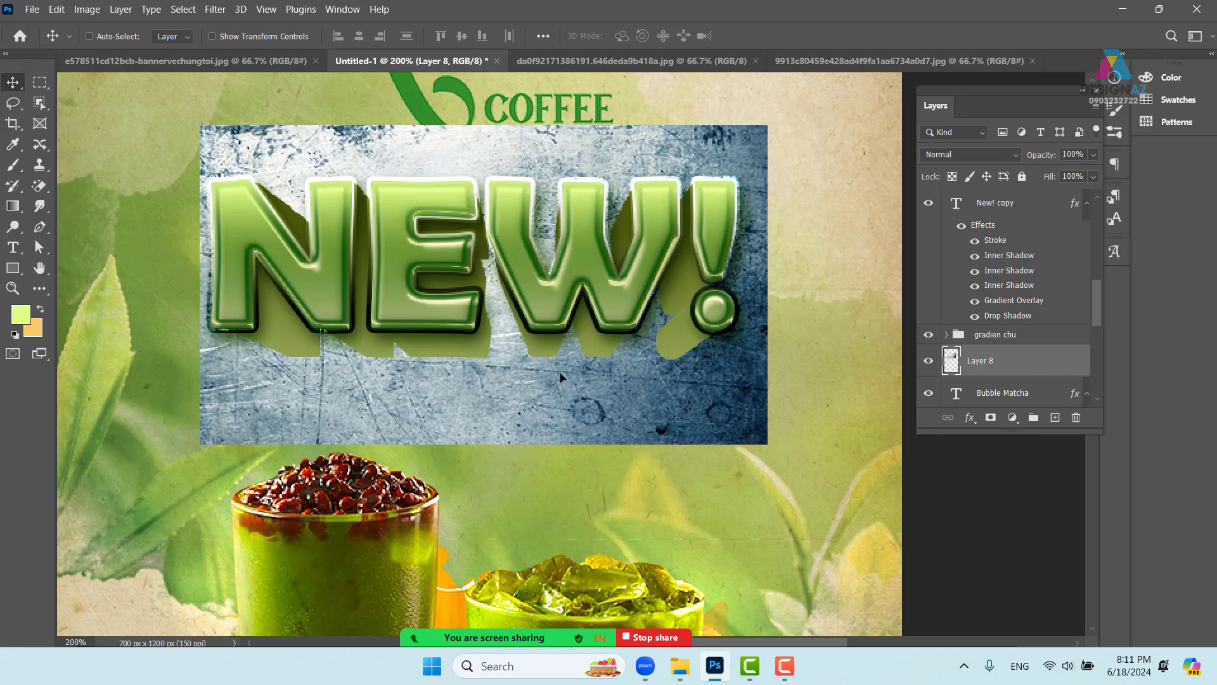
- Keep texture Layer 8 at 100% opacity and bring it to the top of the stack
key("5")
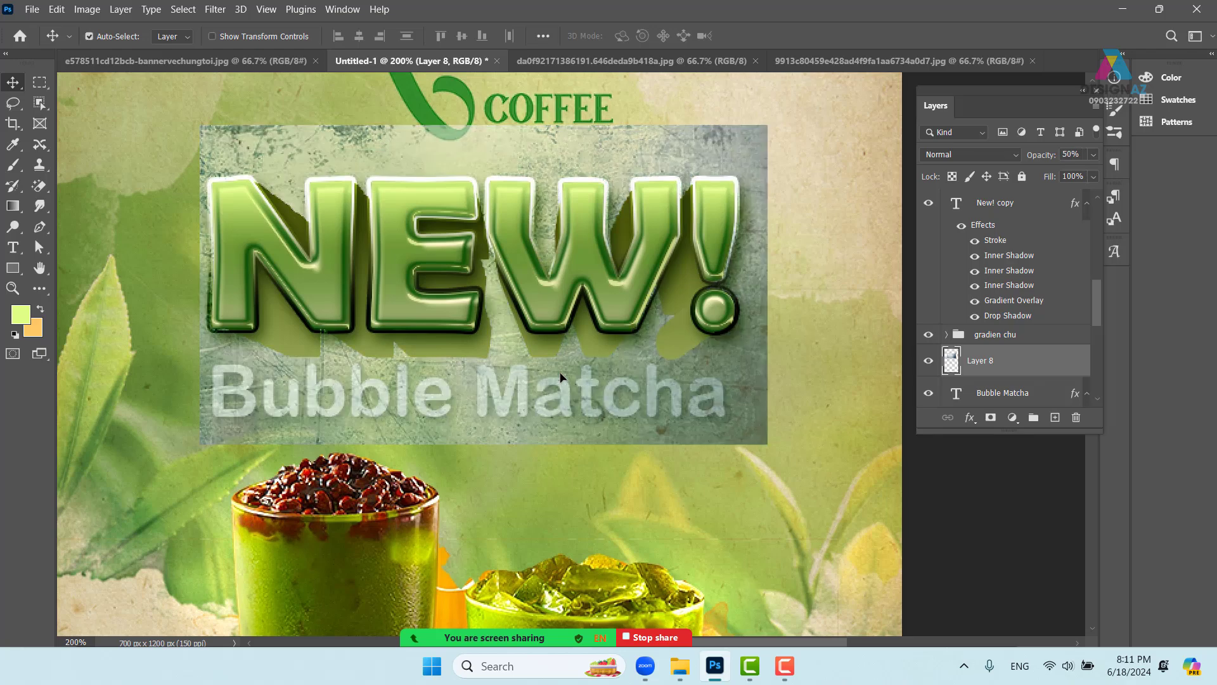
key("ctrl+plus")
left_click_drag(383, 444, 483, 405)
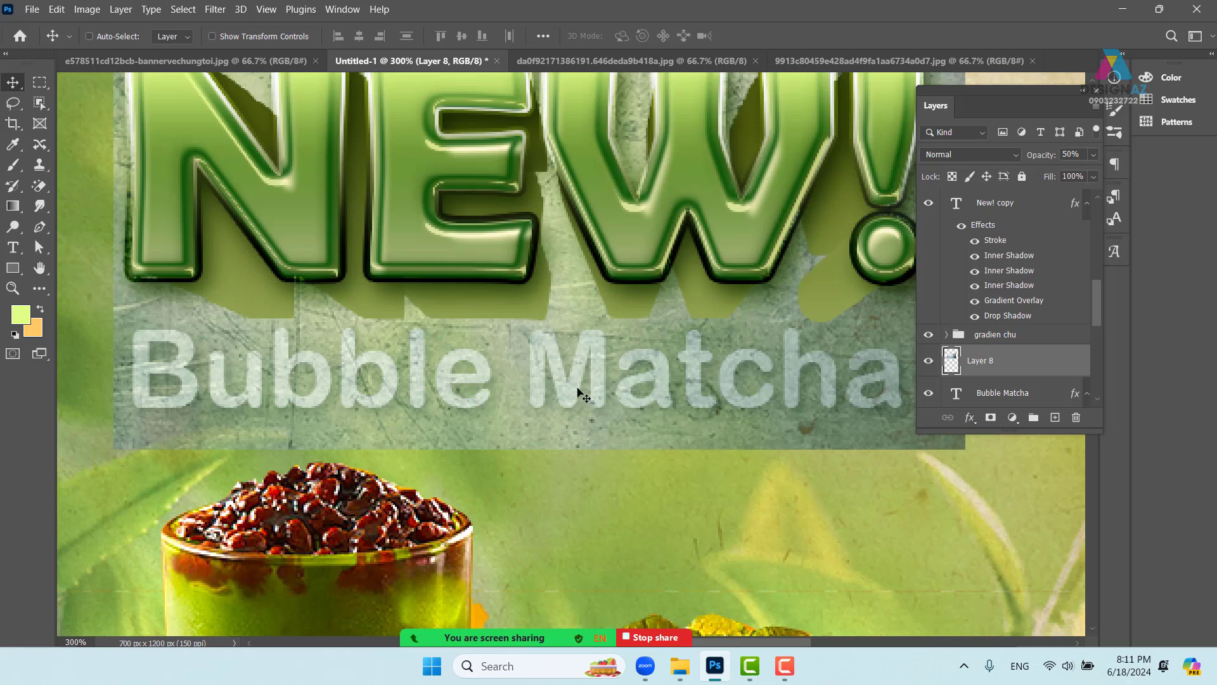
left_click(1094, 154)
left_click_drag(1056, 172, 1127, 177)
key("ctrl")
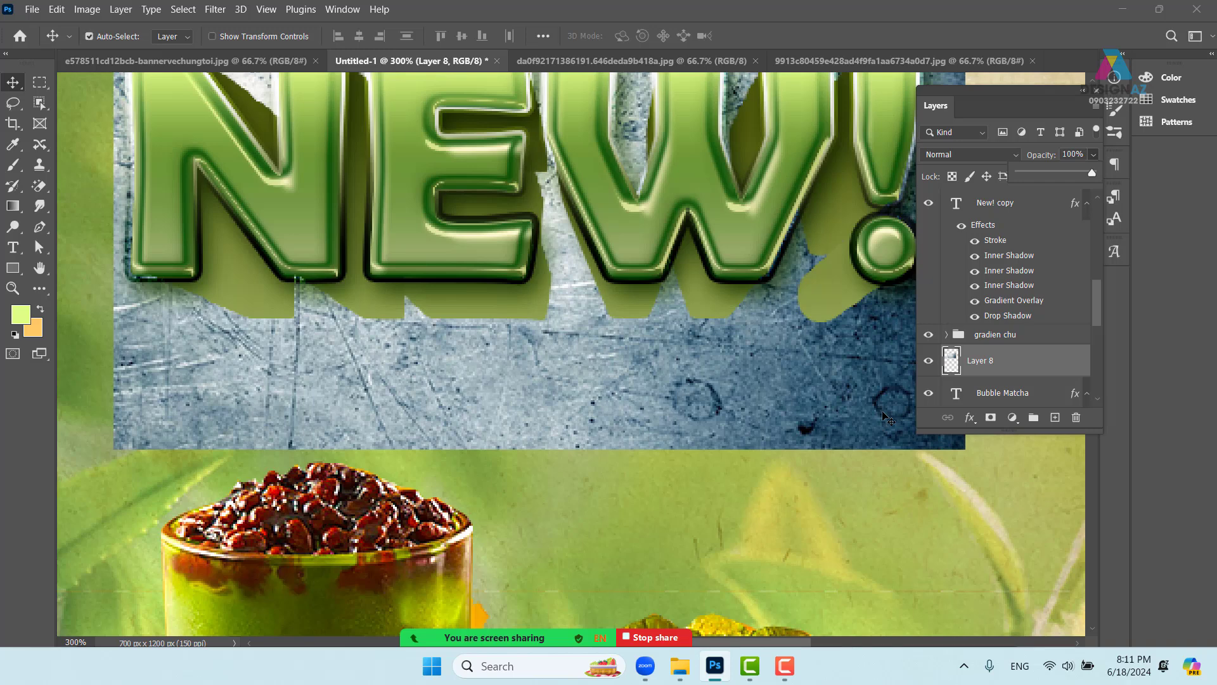
key("ctrl+shift+bracketright")
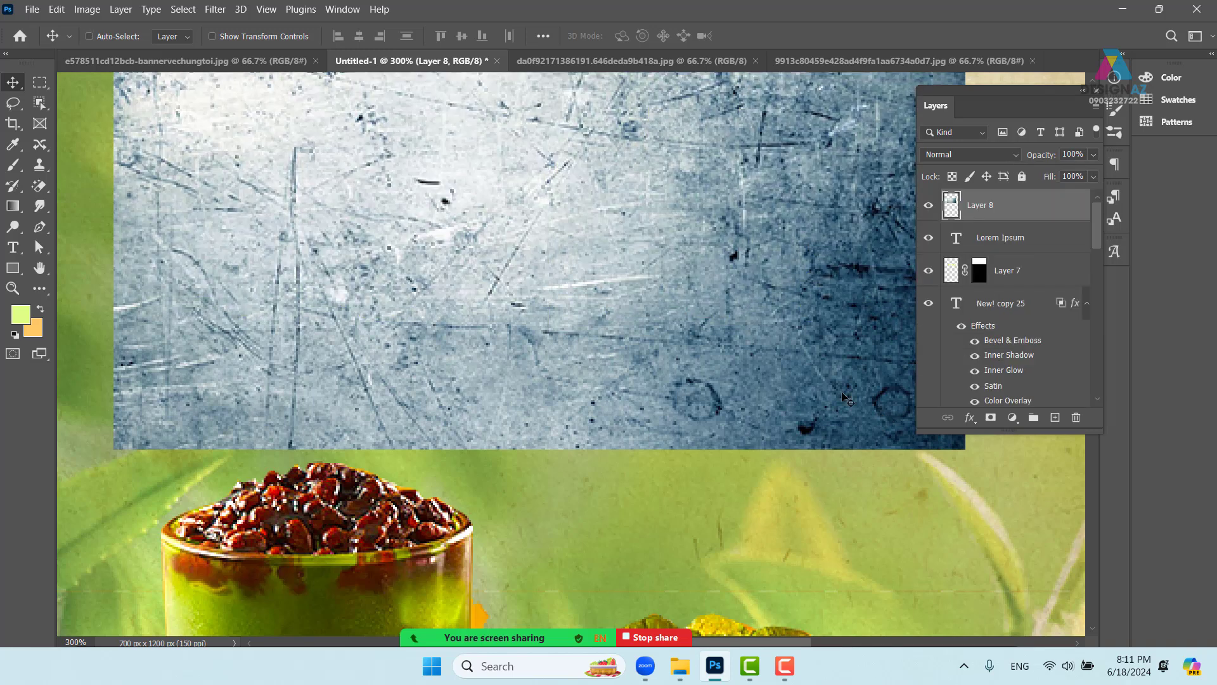
left_click_drag(696, 357, 671, 379)
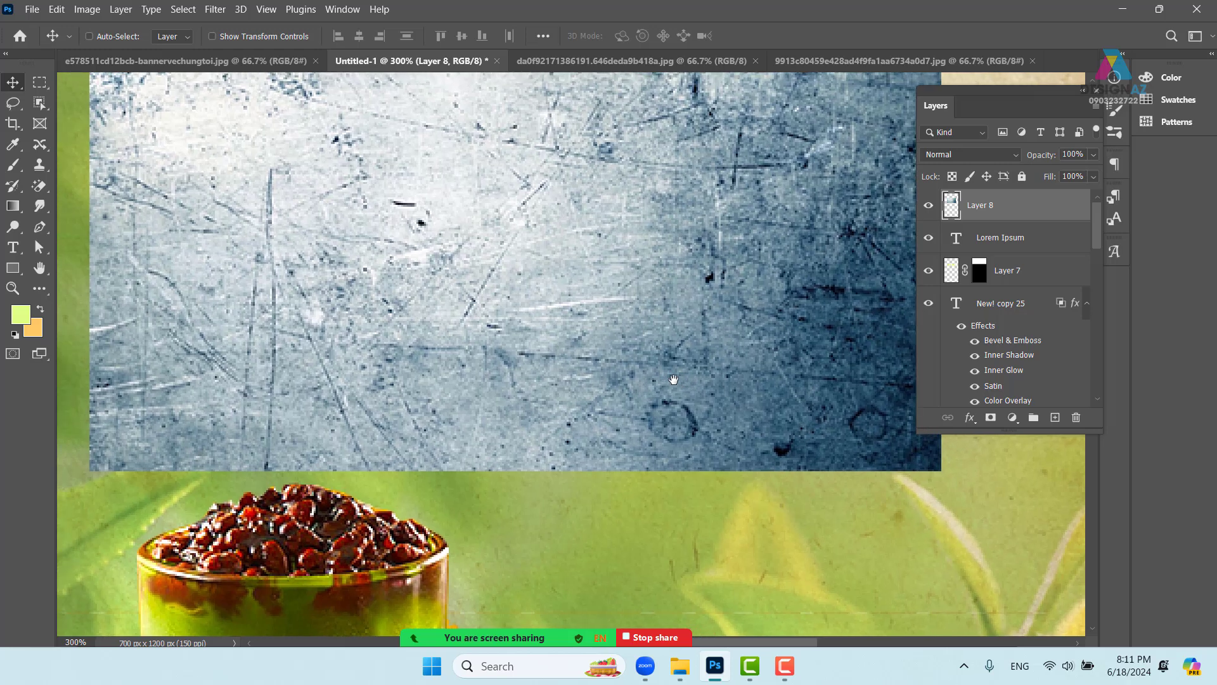
left_click(343, 16)
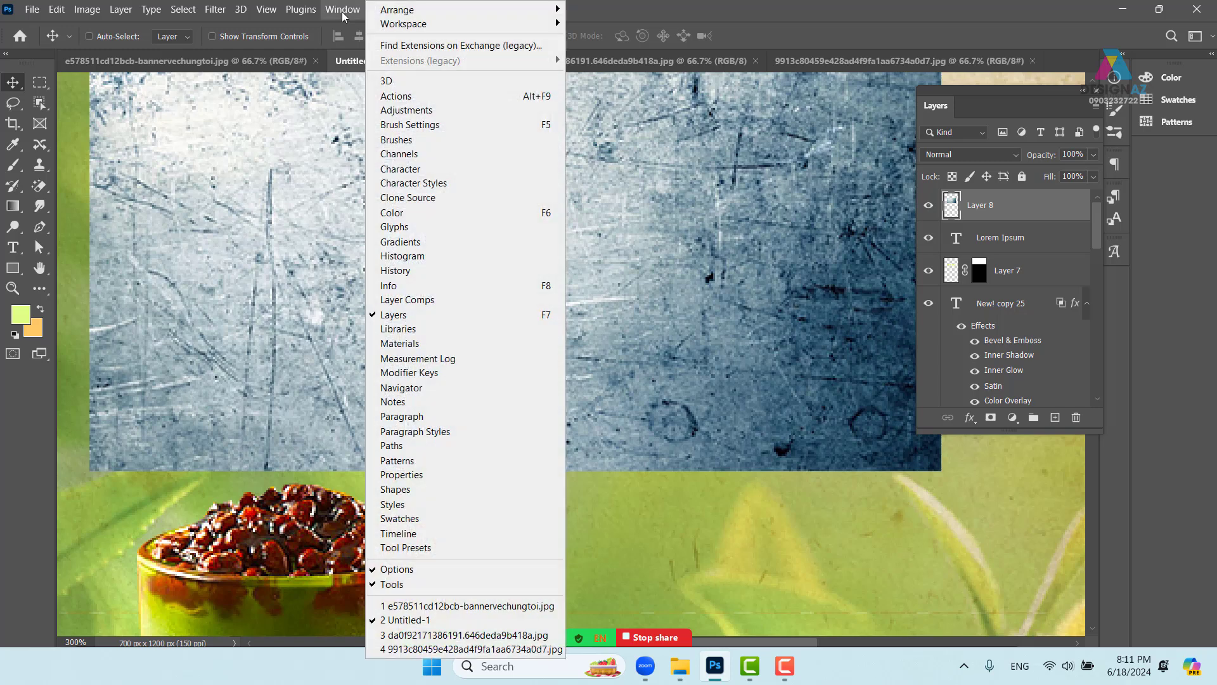
- Compare the Red, Green and Blue channels, load Red as a selection, then return to RGB
left_click(434, 155)
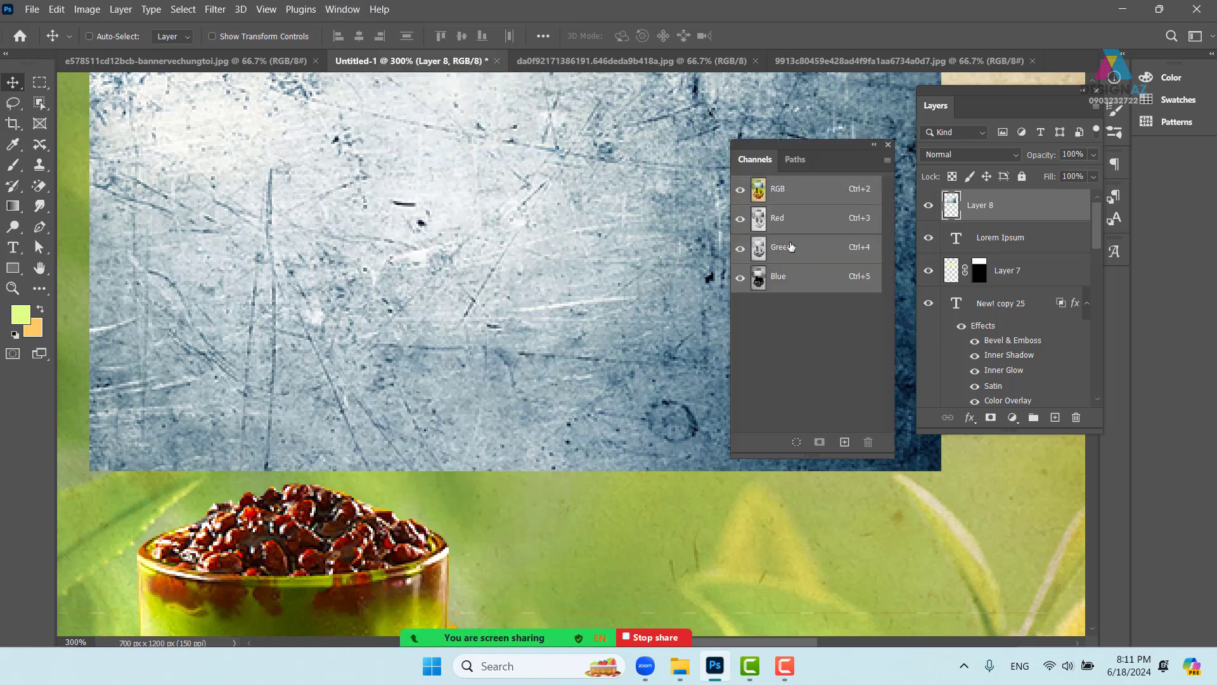
left_click(772, 222)
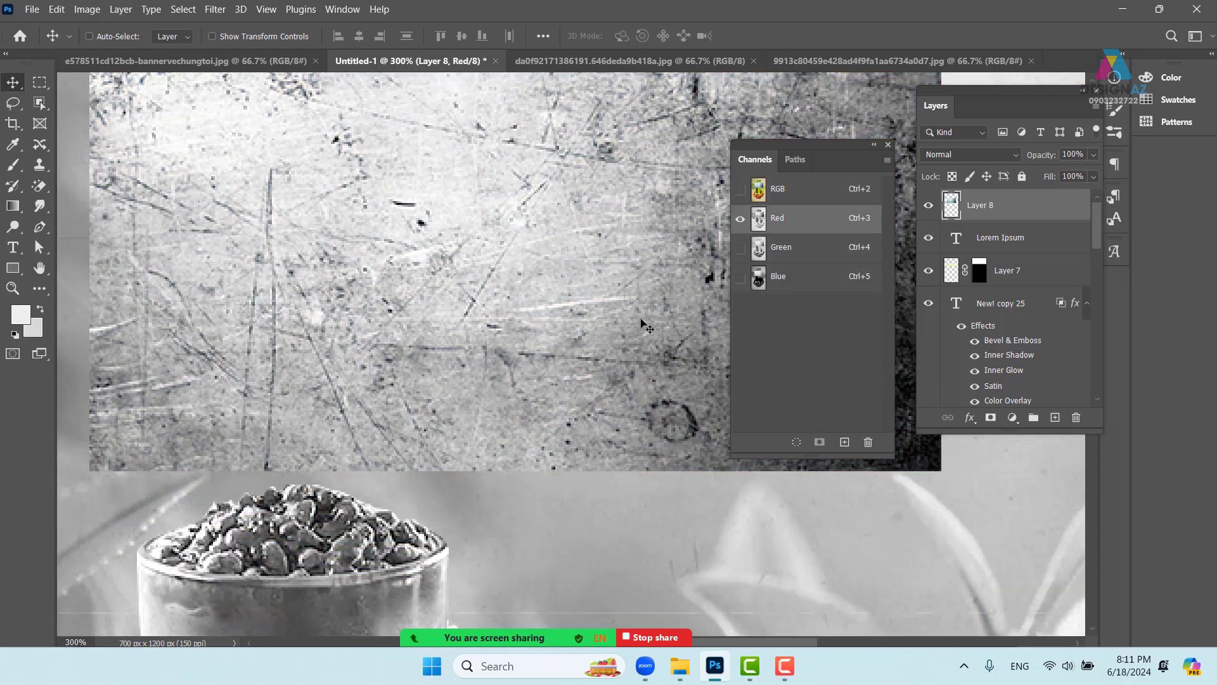
left_click(765, 255)
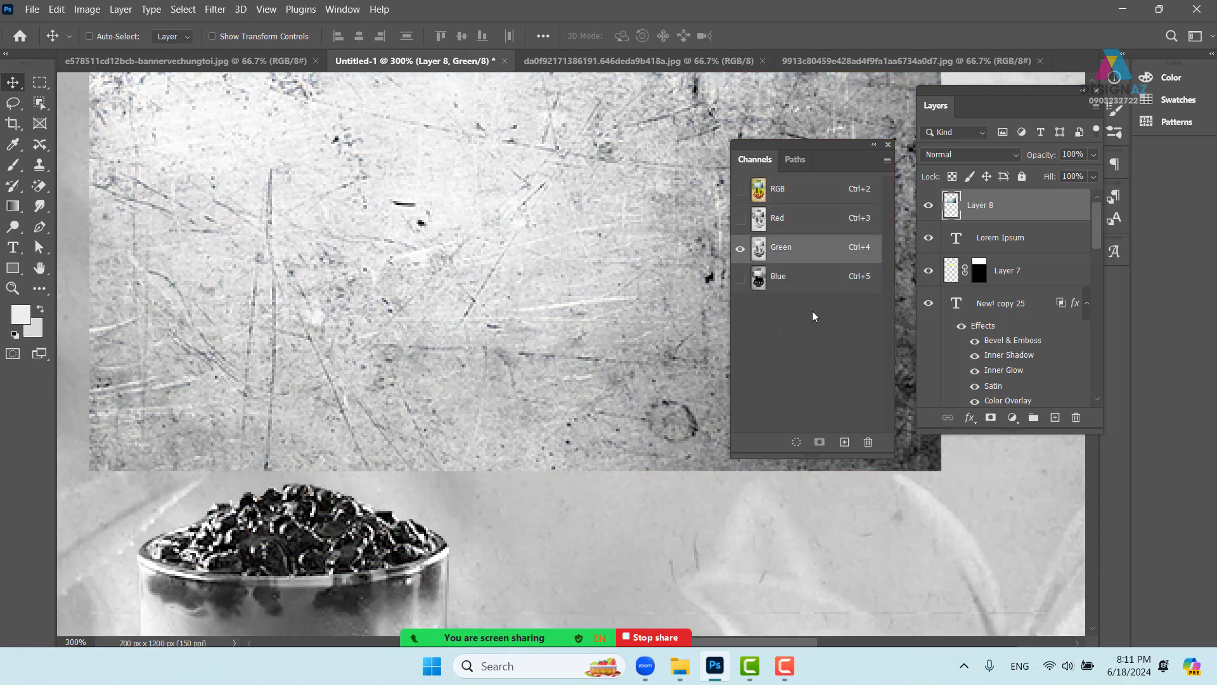
left_click(760, 281)
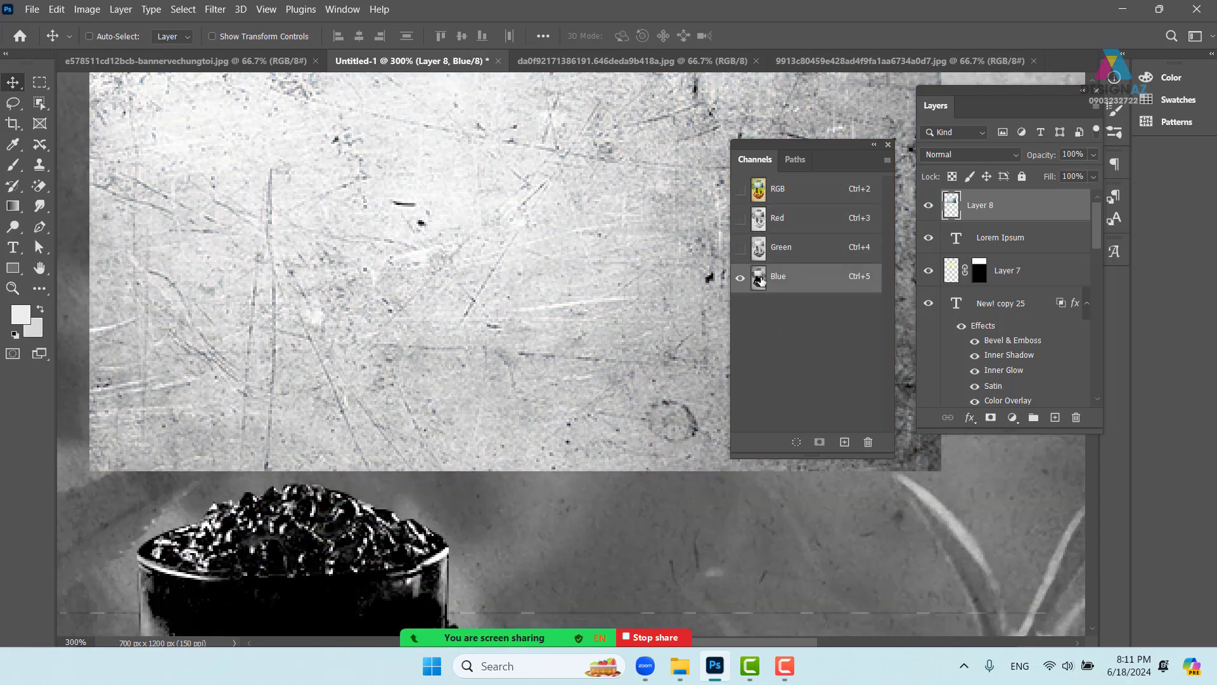
left_click(760, 223)
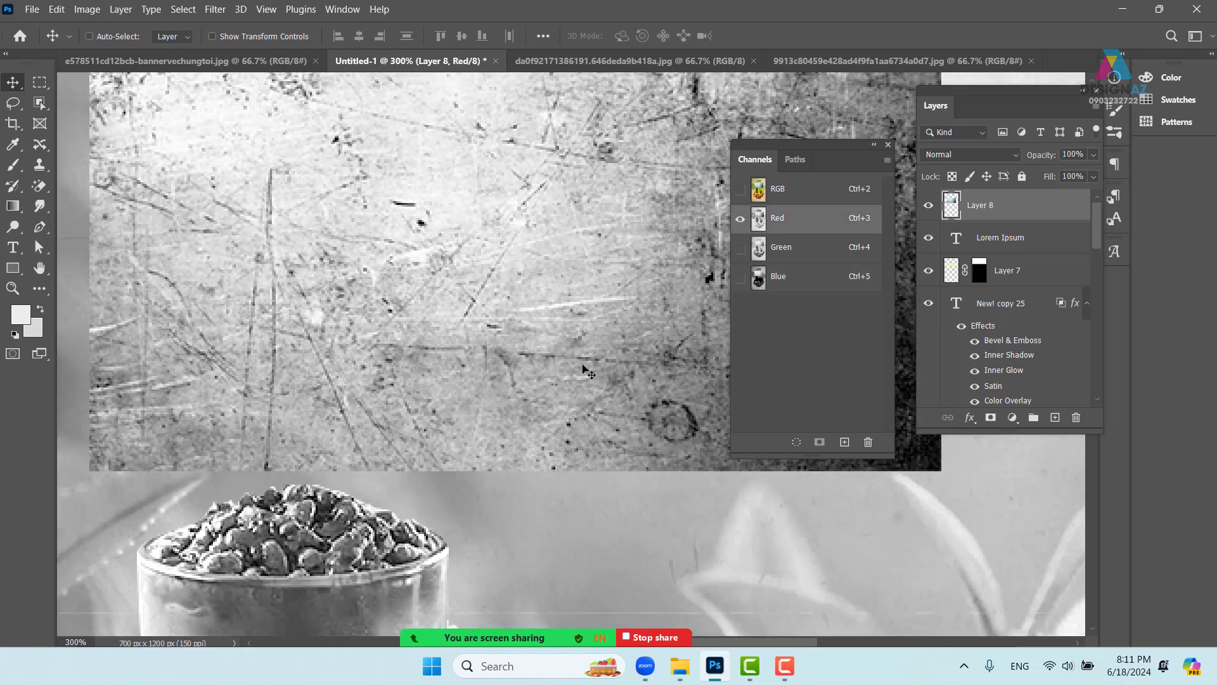
left_click_drag(621, 336, 492, 360)
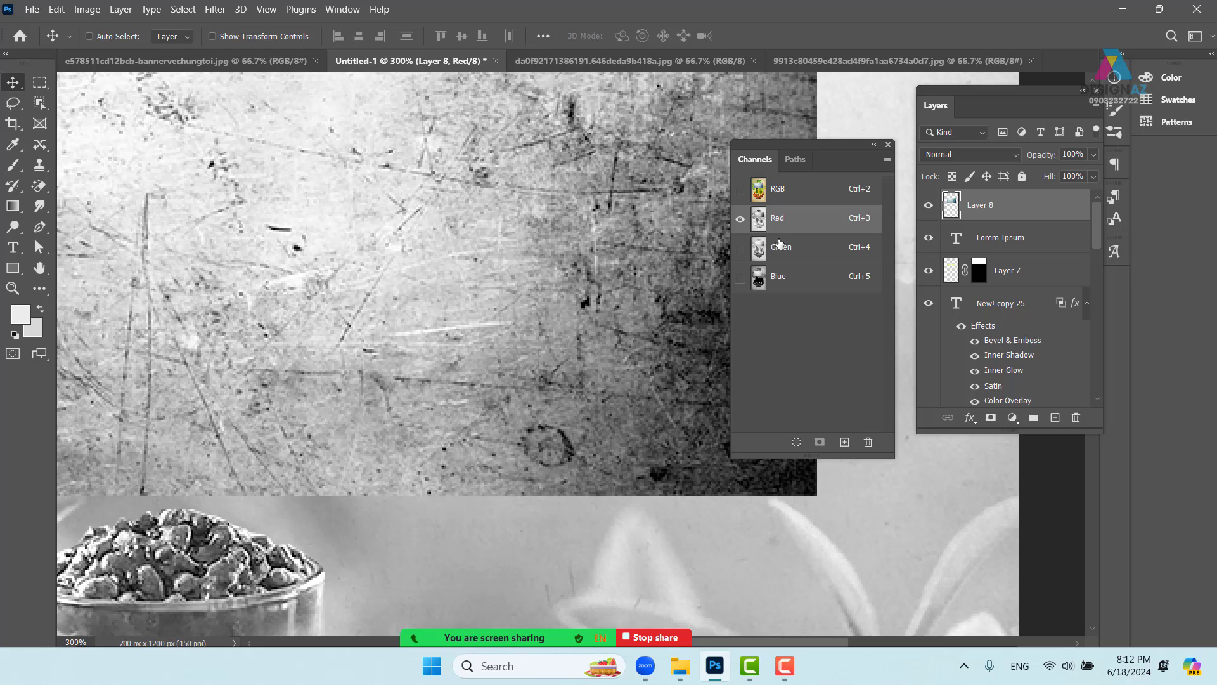
key("ctrl")
left_click(761, 227, "ctrl")
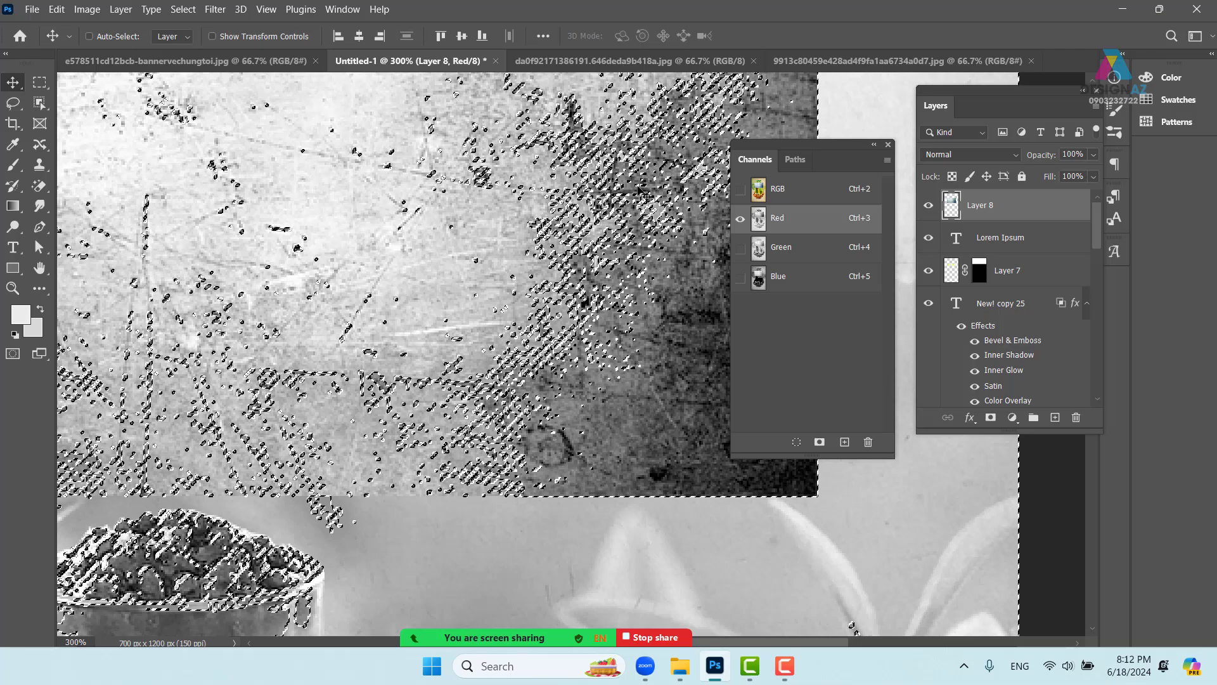
left_click(789, 191)
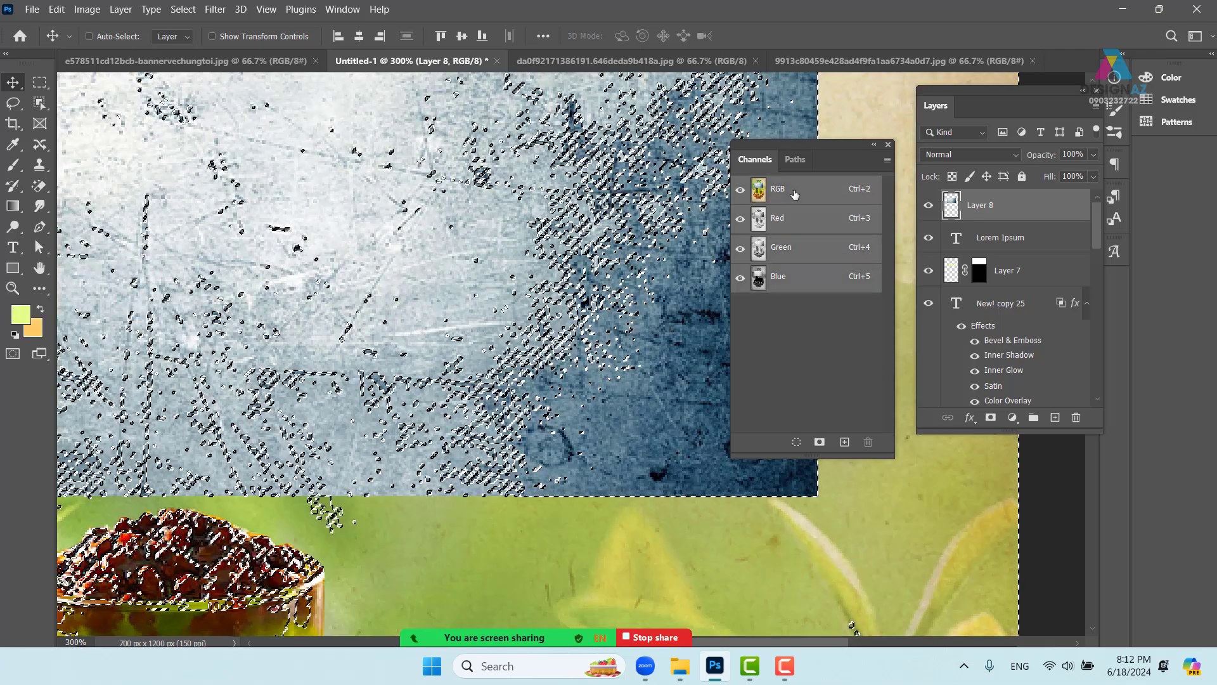
- Hide texture Layer 8 and make the Bubble Matcha text layer active
left_click(929, 205)
key("ctrl+minus")
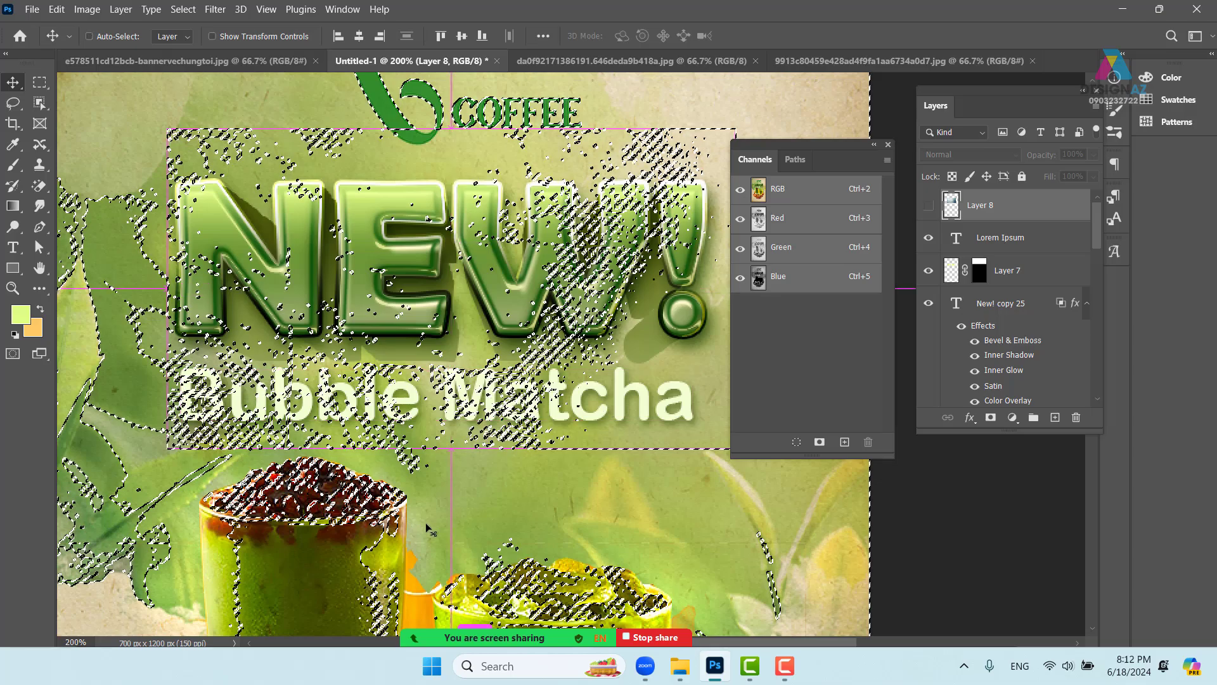
right_click(645, 412)
left_click(665, 420)
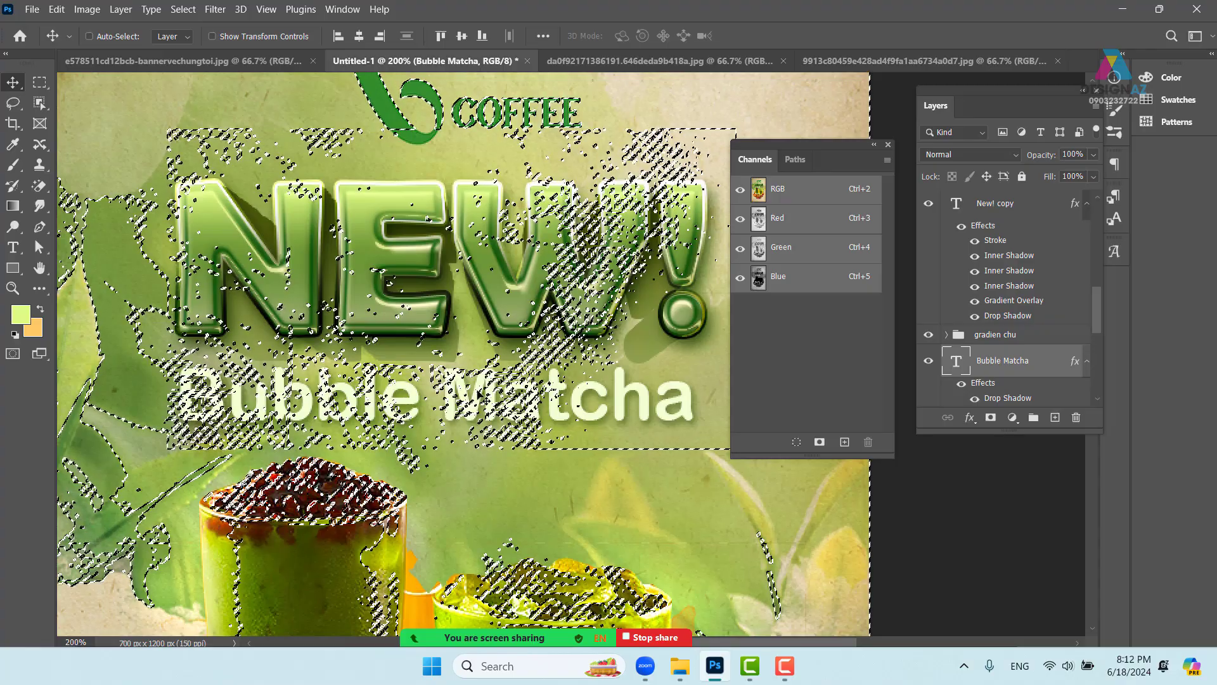
- Mask Bubble Matcha with the texture selection, testing an inverted mask before reverting
key("ctrl+plus")
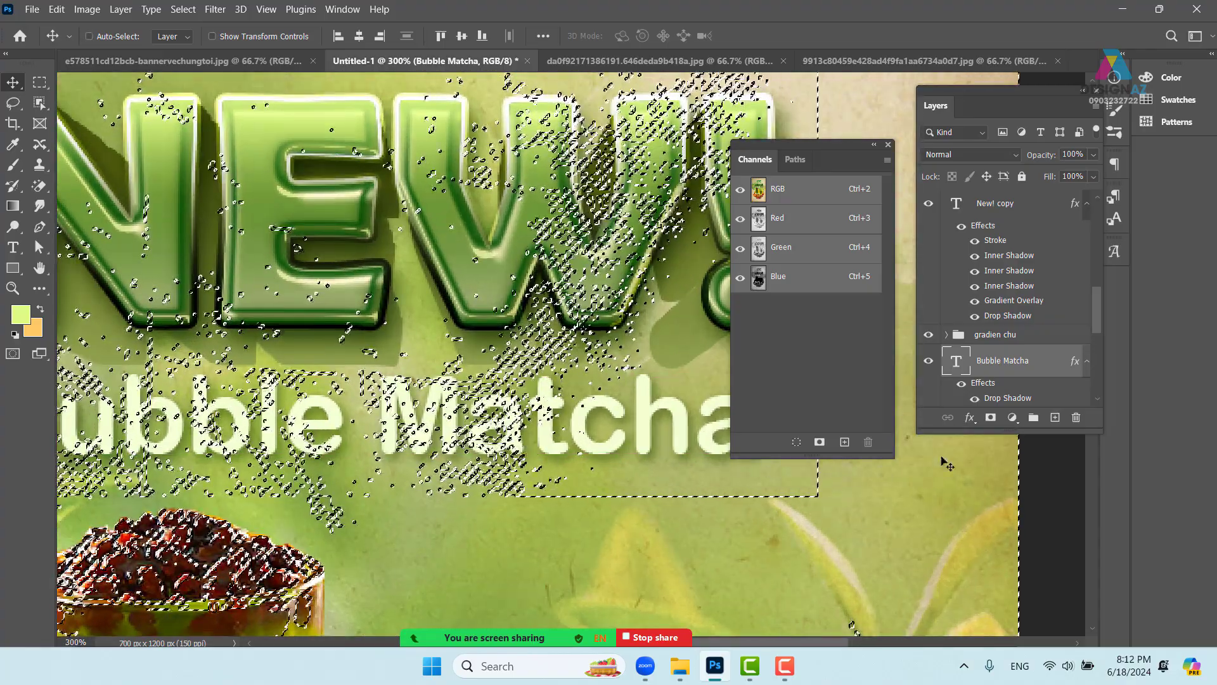
left_click(991, 418)
key("ctrl+minus")
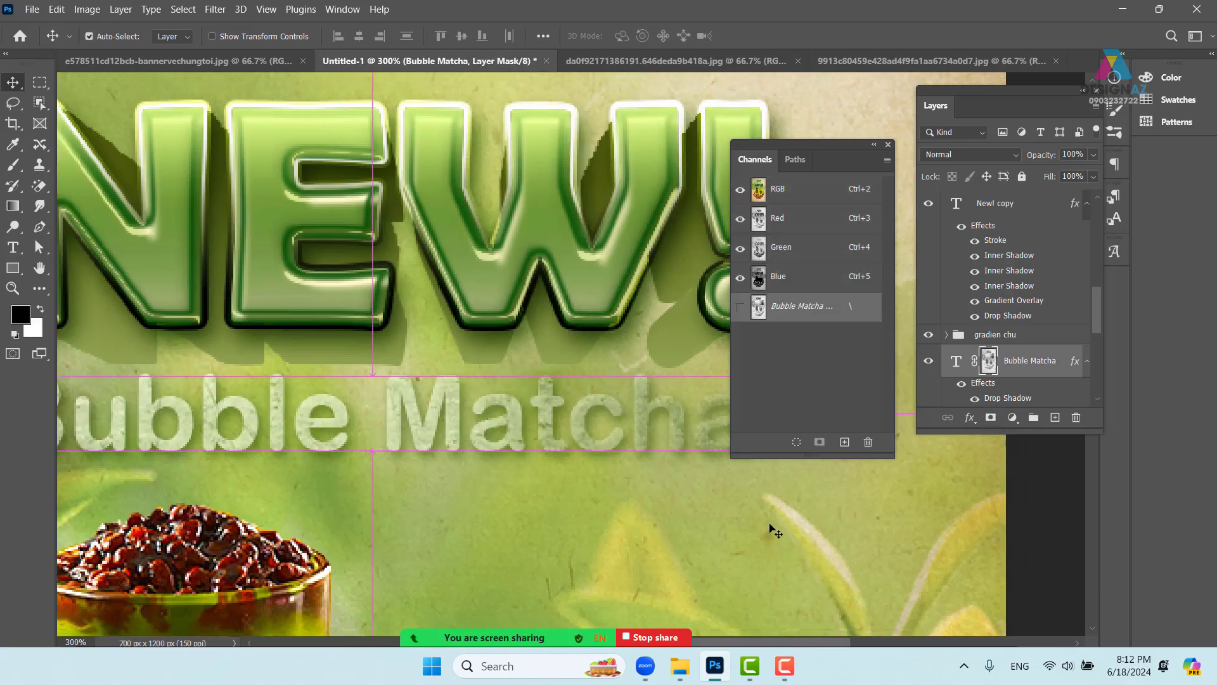
left_click_drag(501, 458, 470, 448)
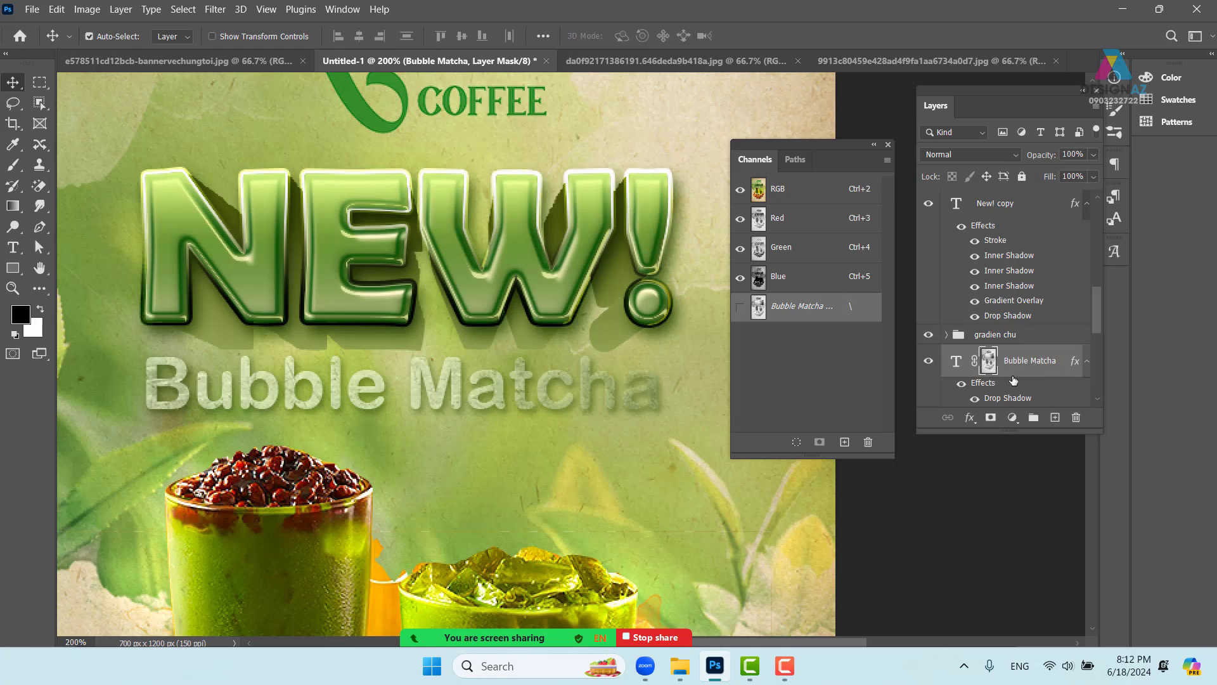
key("ctrl+i")
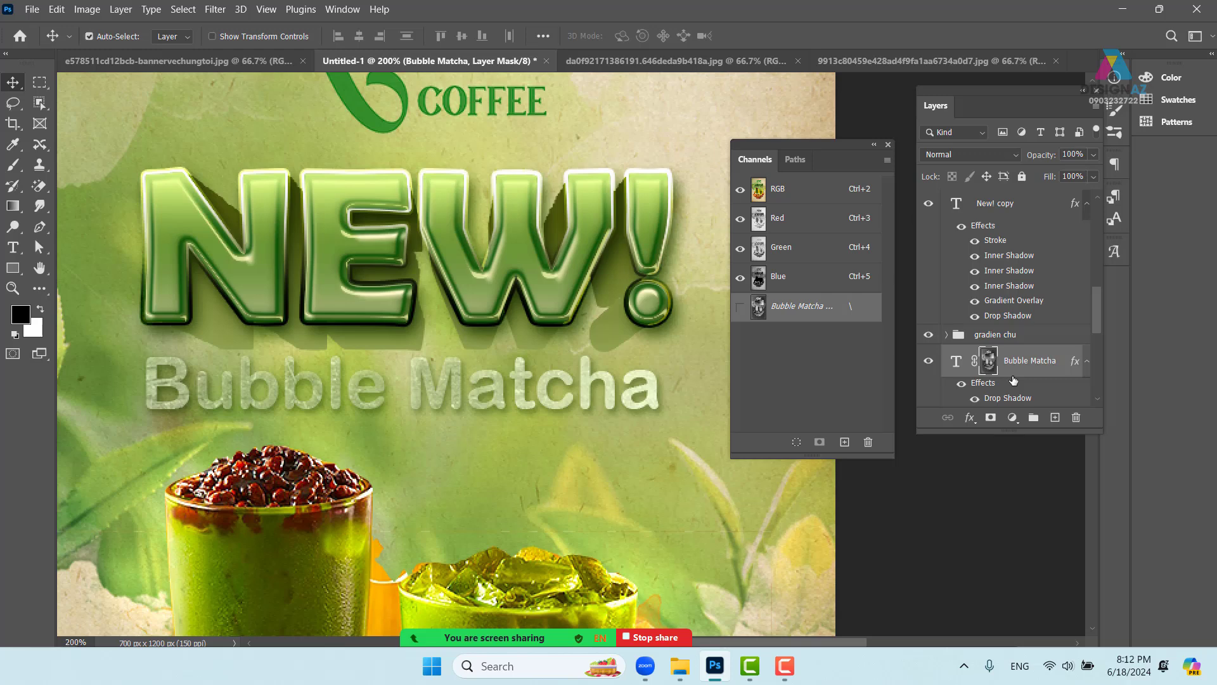
key("ctrl+i")
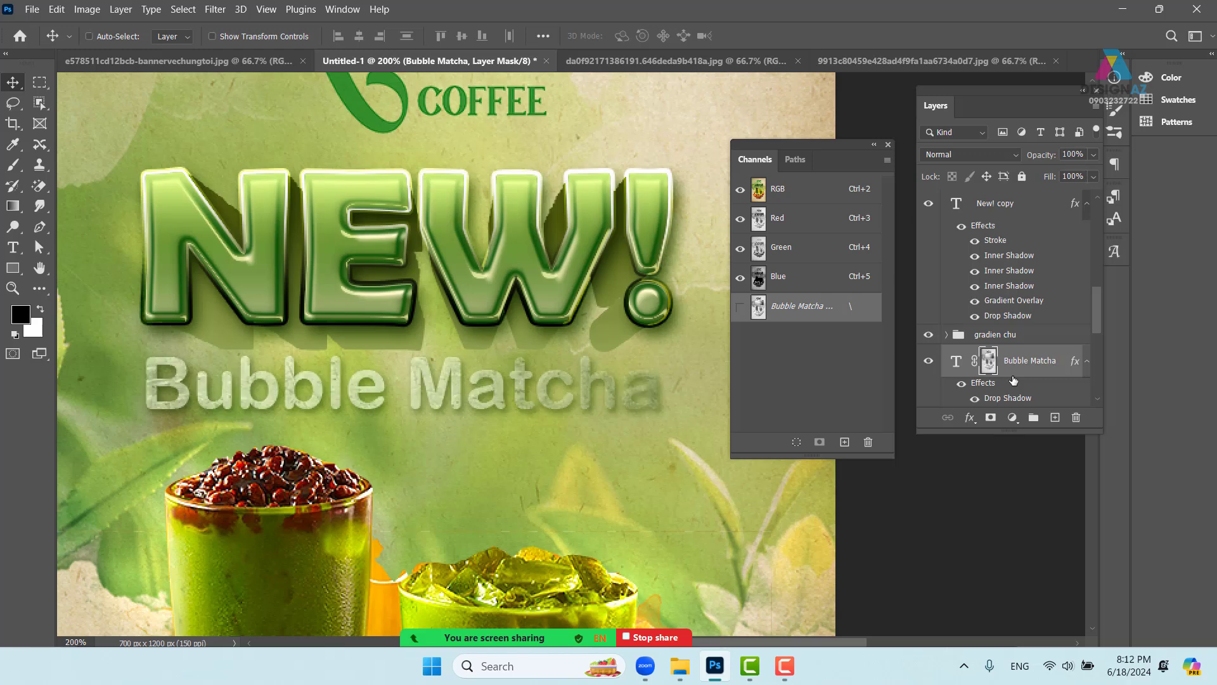
- Load the Bubble Matcha outline, add empty Layer 9, then fill, clear and deselect it
left_click(957, 368, "ctrl")
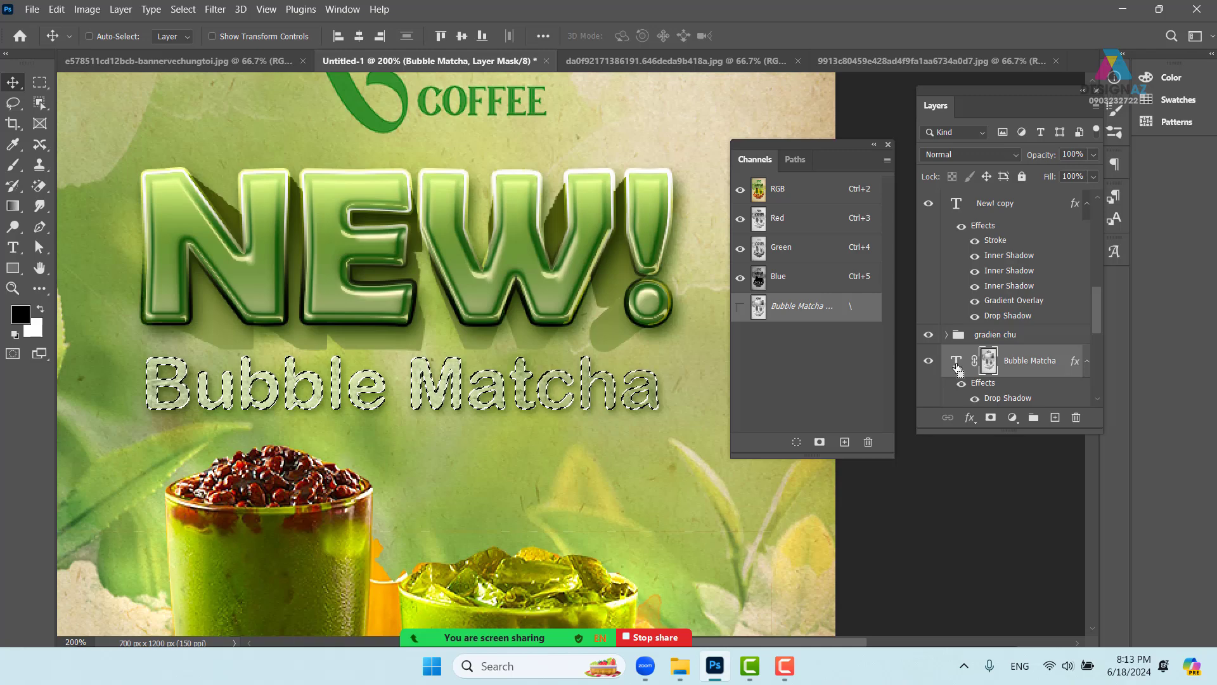
key("ctrl+plus")
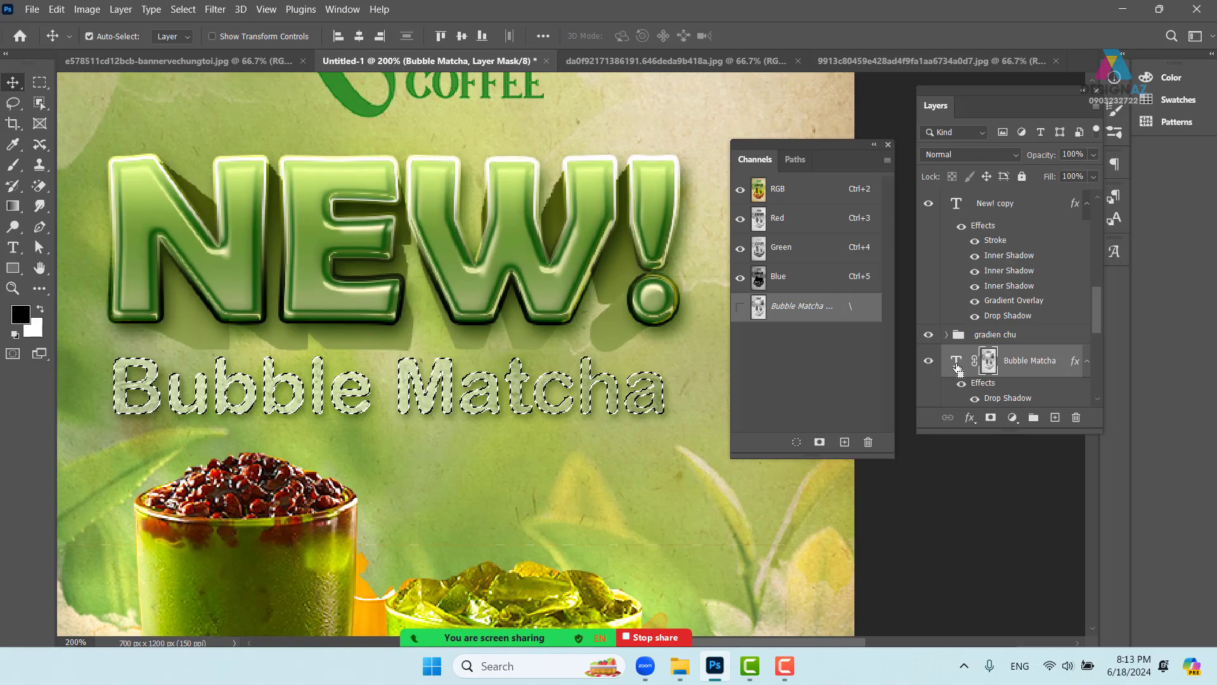
left_click_drag(381, 401, 565, 391)
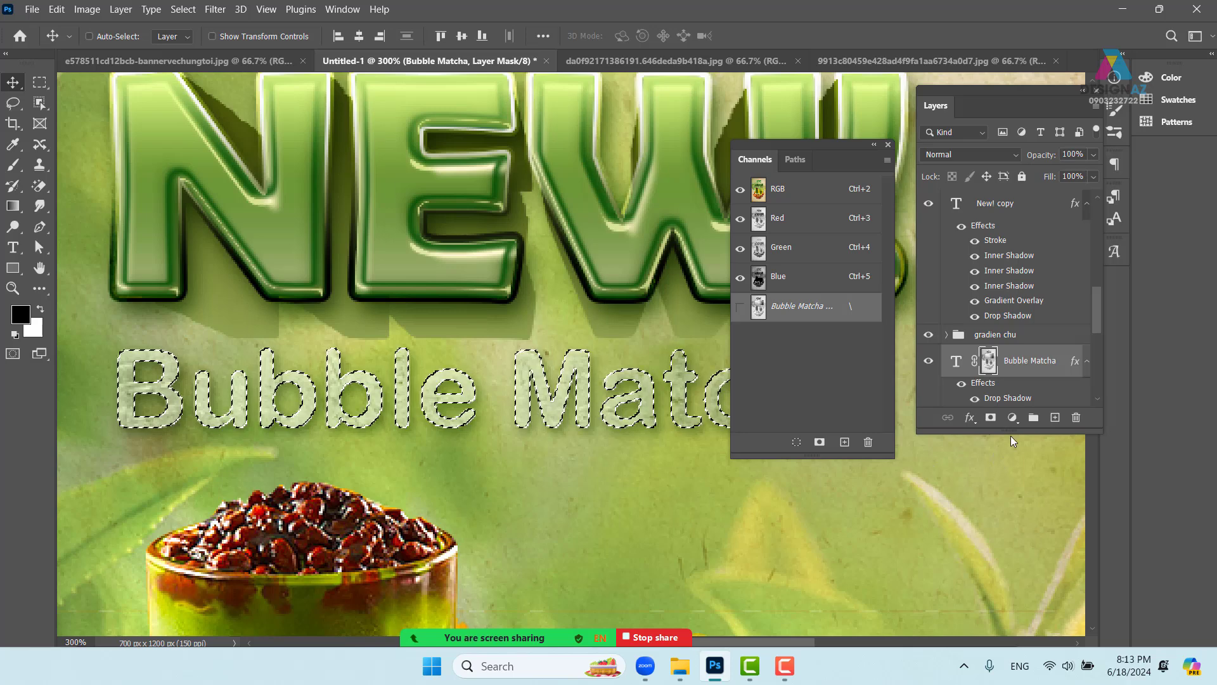
left_click(1055, 421)
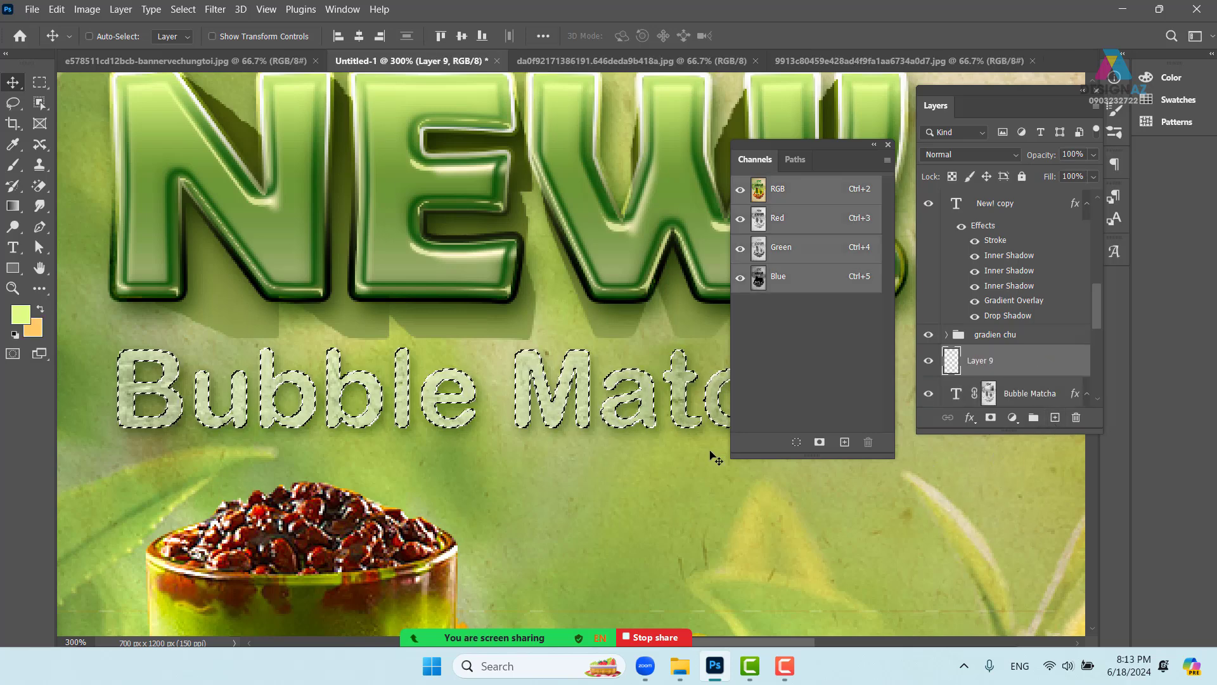
key("alt+BackSpace")
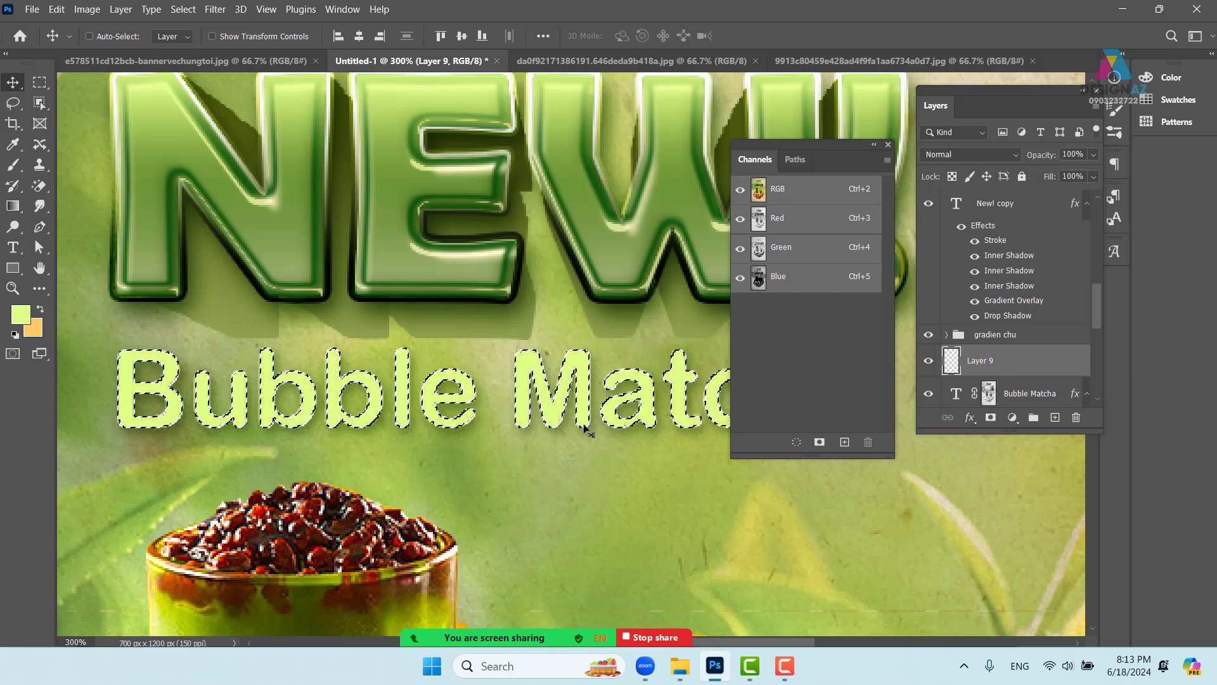
key("m")
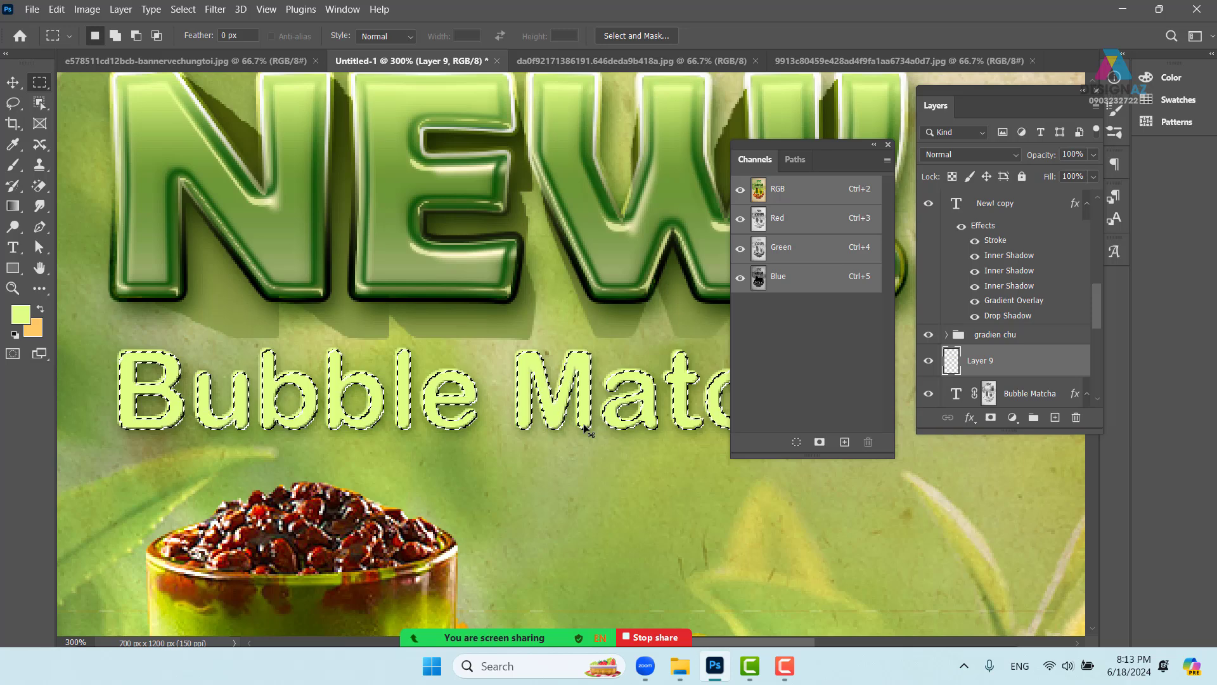
key("Delete")
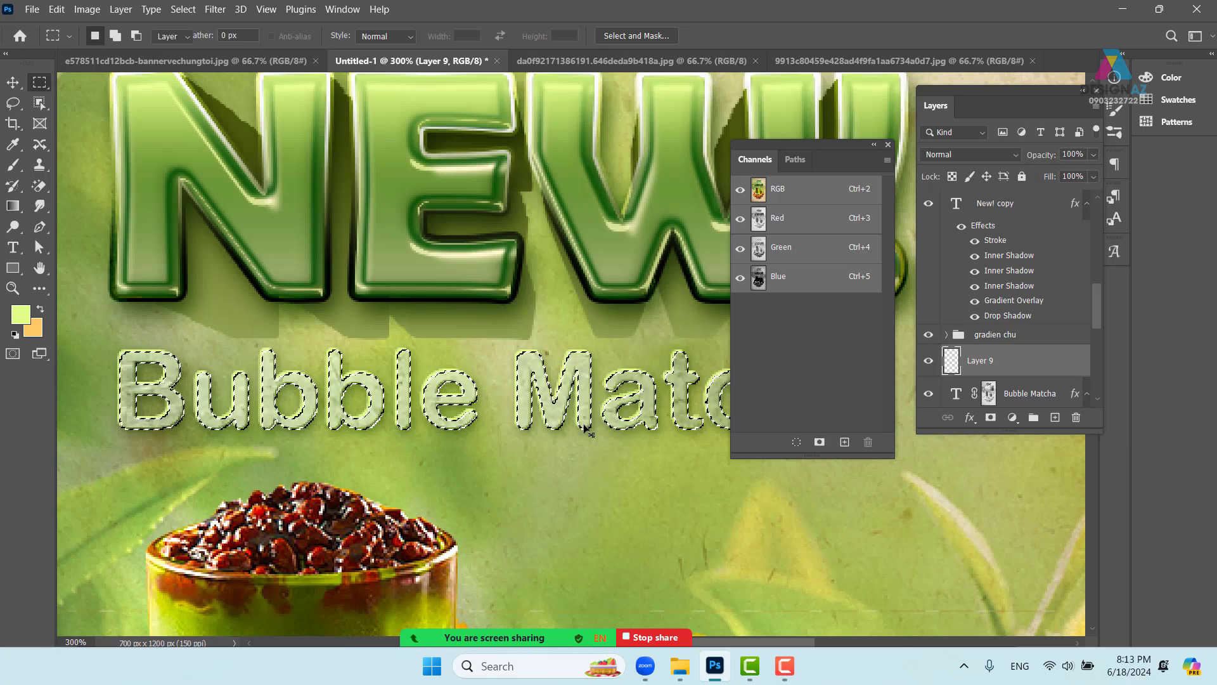
key("v")
key("ctrl+d")
mouse_move(443, 397)
left_mouse_down()
mouse_move(451, 345)
mouse_move(442, 390)
left_mouse_up()
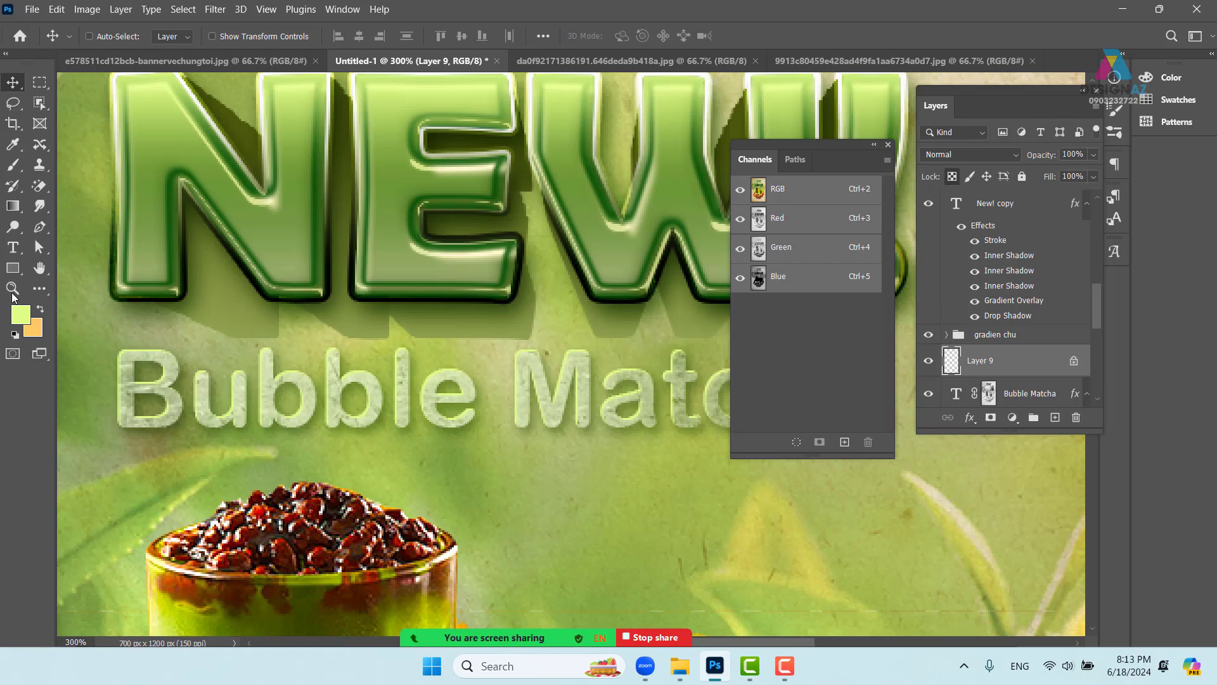
- Set the foreground colour to white in the Color Picker
left_click(20, 313)
left_click_drag(660, 374, 549, 288)
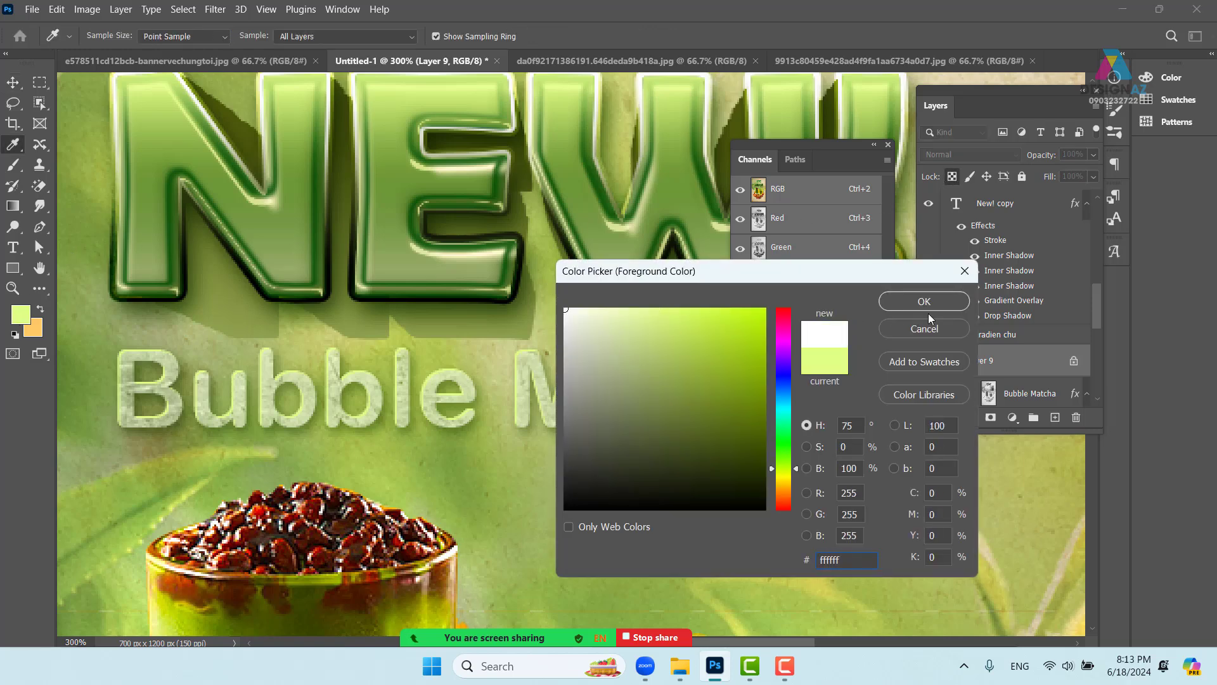
key("Return")
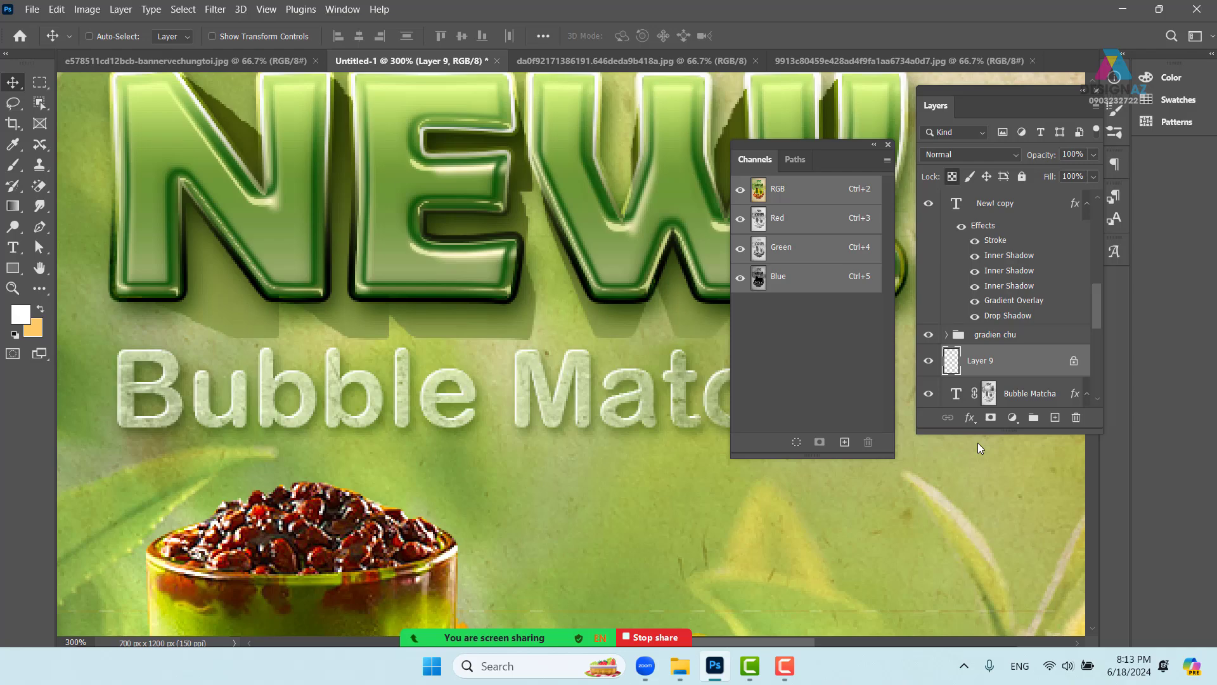
left_click_drag(573, 491, 457, 434)
key("ctrl+minus")
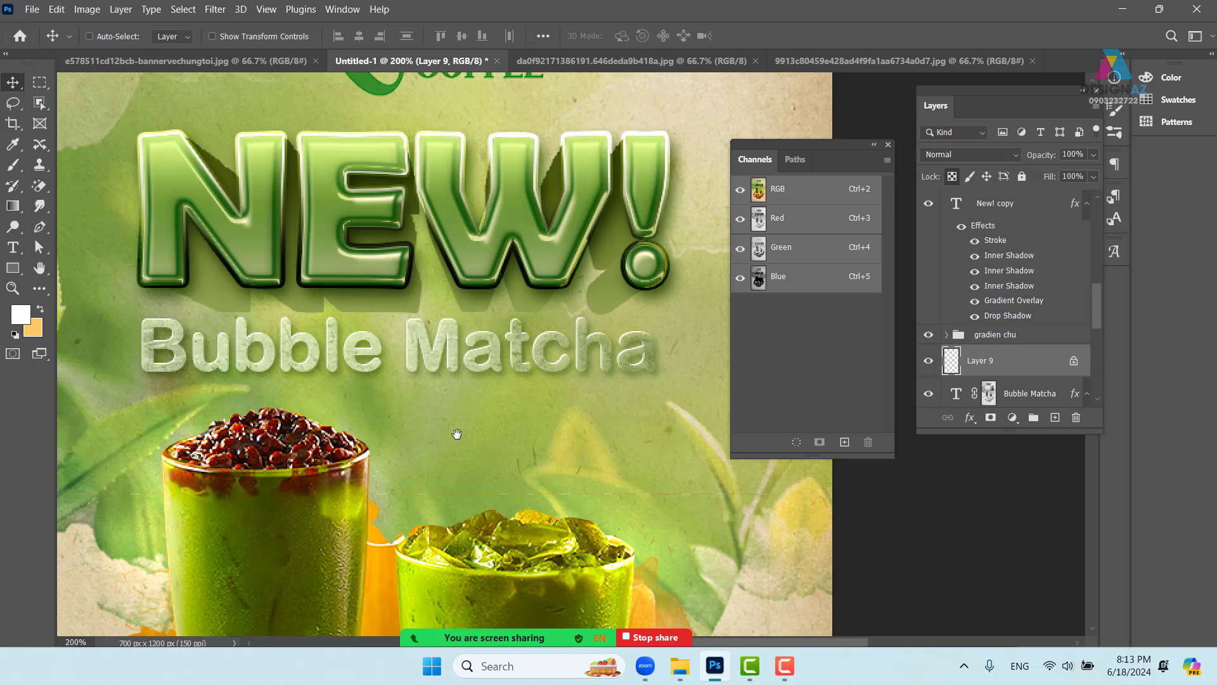
- Activate logo Layer 2, show texture Layer 8, and view only the Red channel
key("ctrl+minus")
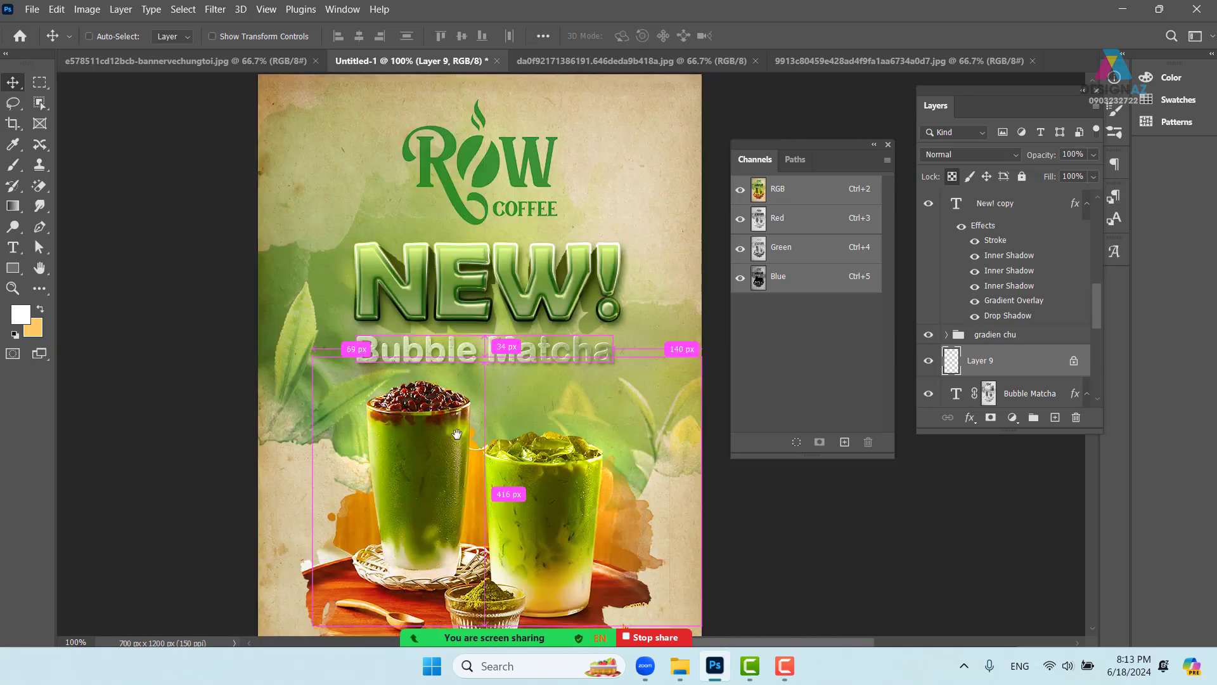
mouse_move(499, 308)
left_mouse_down()
mouse_move(491, 344)
mouse_move(547, 287)
mouse_move(528, 407)
mouse_move(504, 407)
mouse_move(499, 469)
left_mouse_up()
scroll(553, 422, "down", 3)
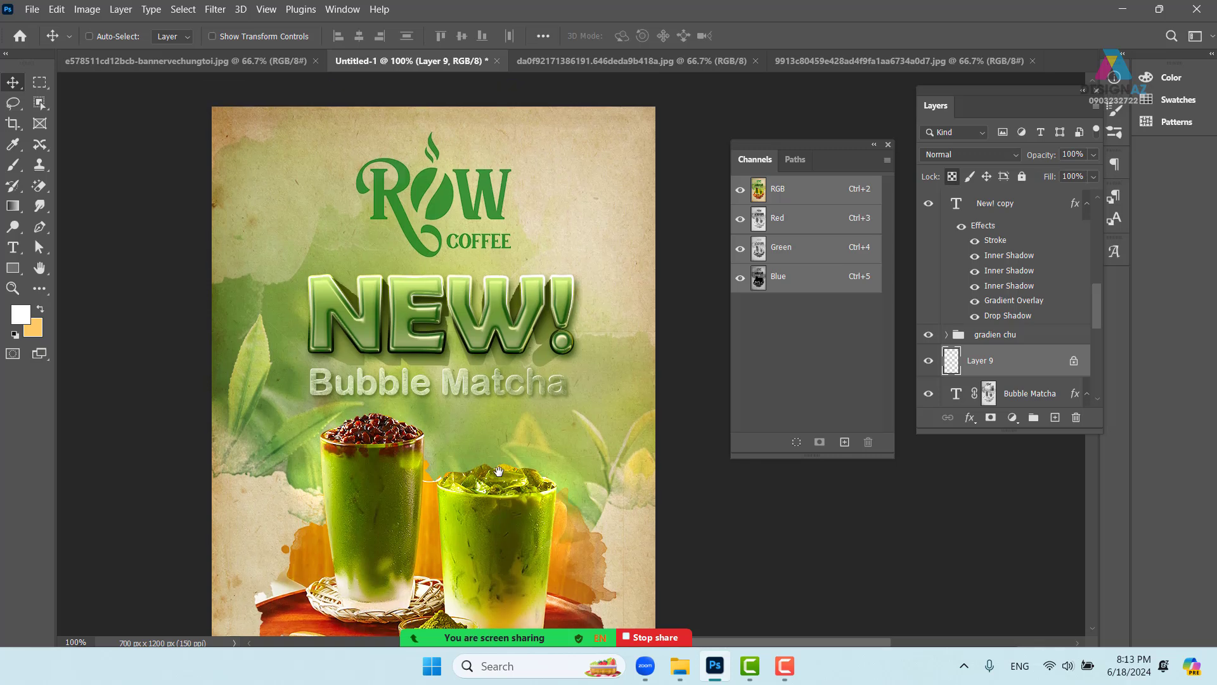
right_click(446, 202)
left_click(451, 206)
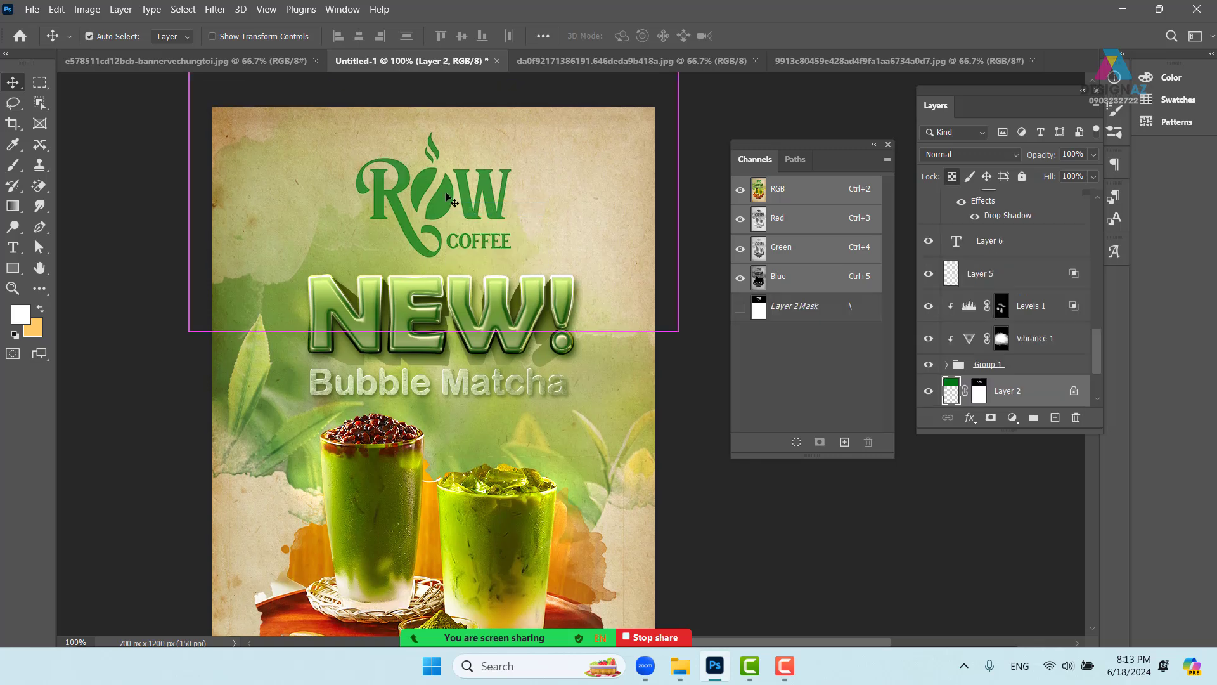
key("ctrl+plus")
left_click_drag(448, 199, 510, 376)
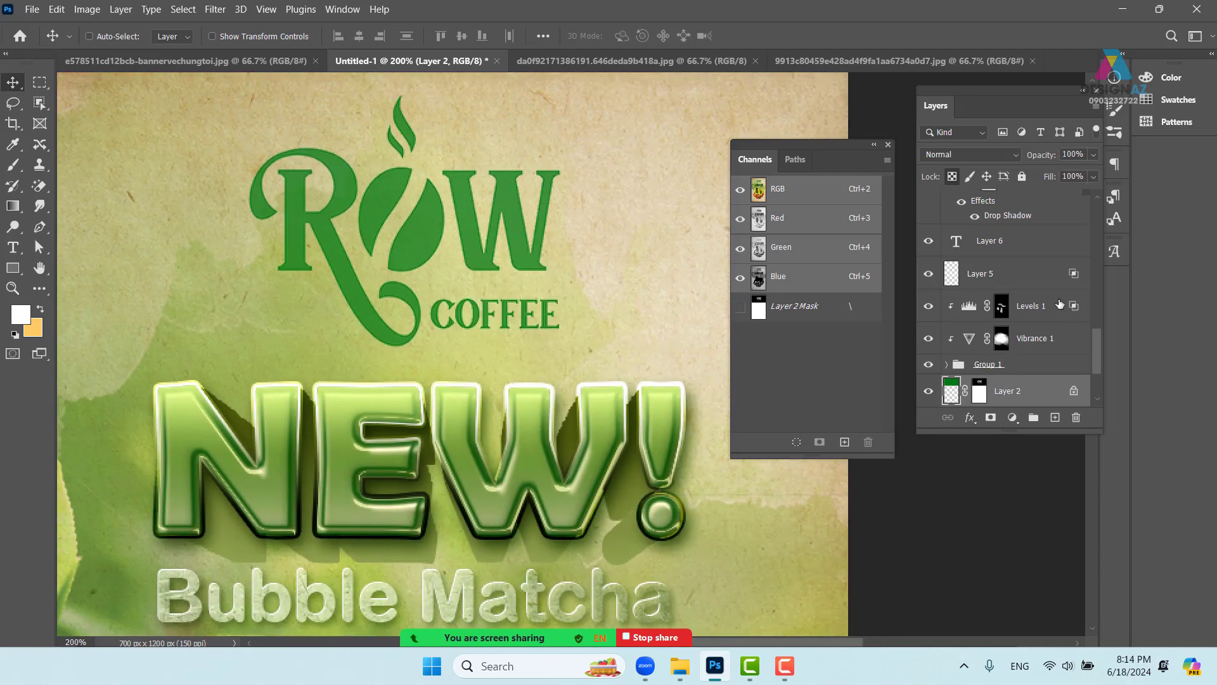
scroll(1092, 313, "up", 10)
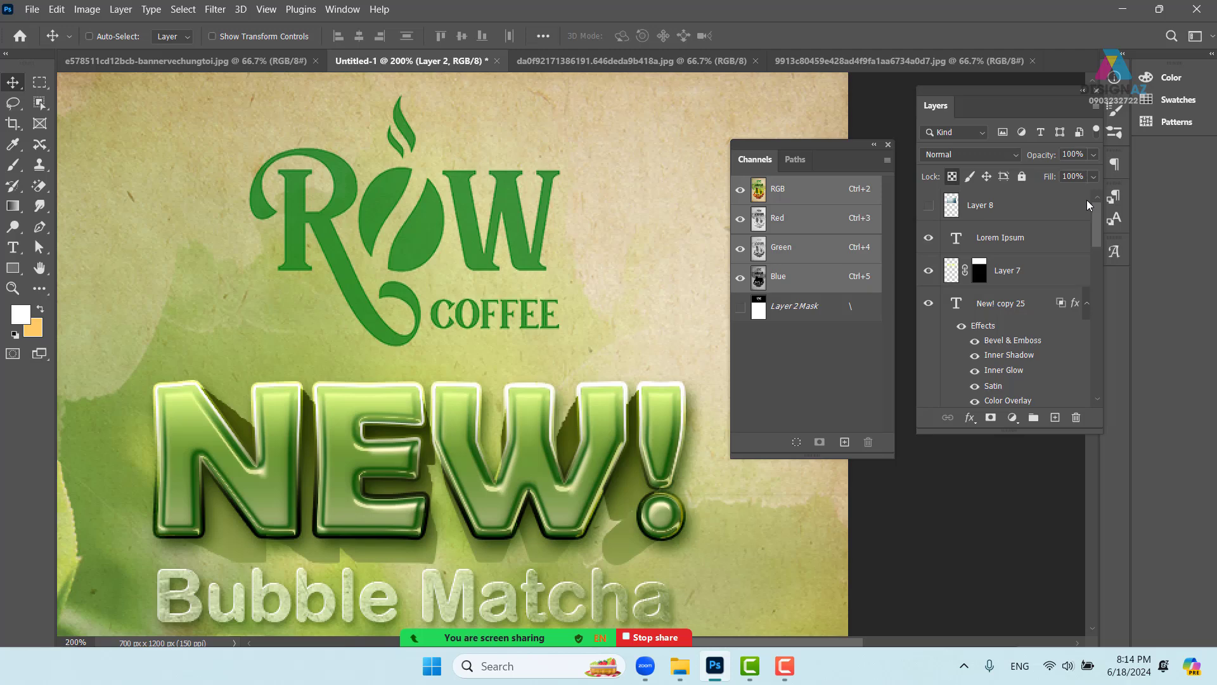
left_click(929, 205)
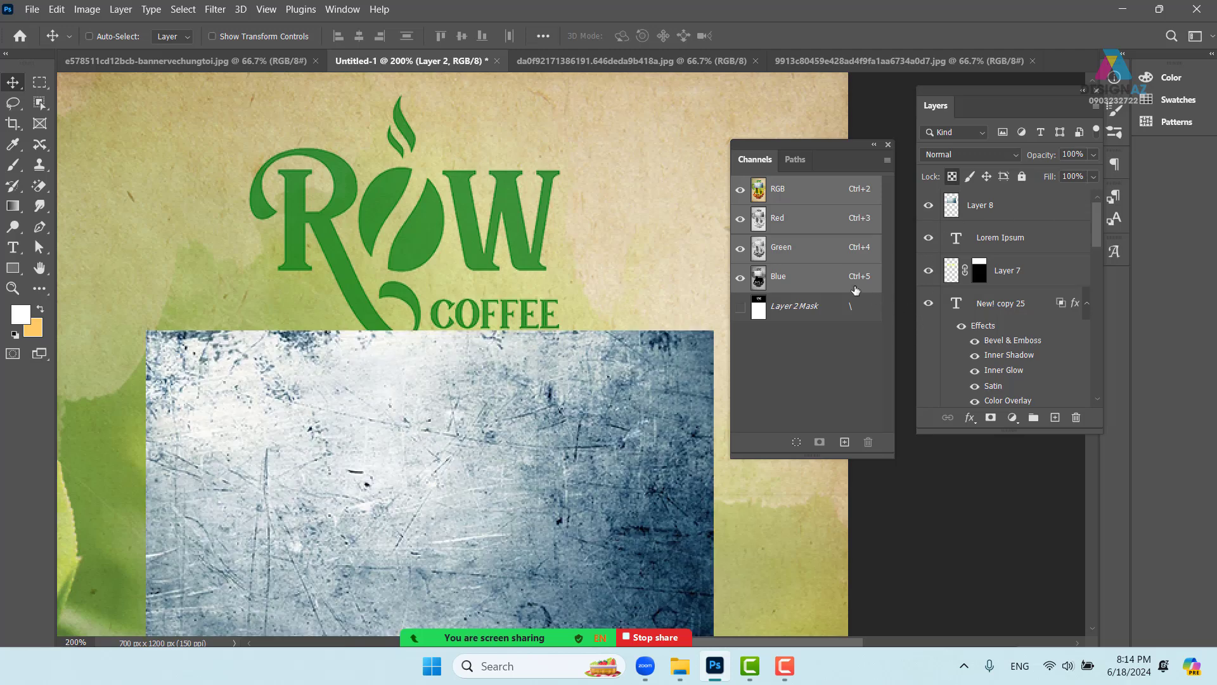
left_click(782, 218)
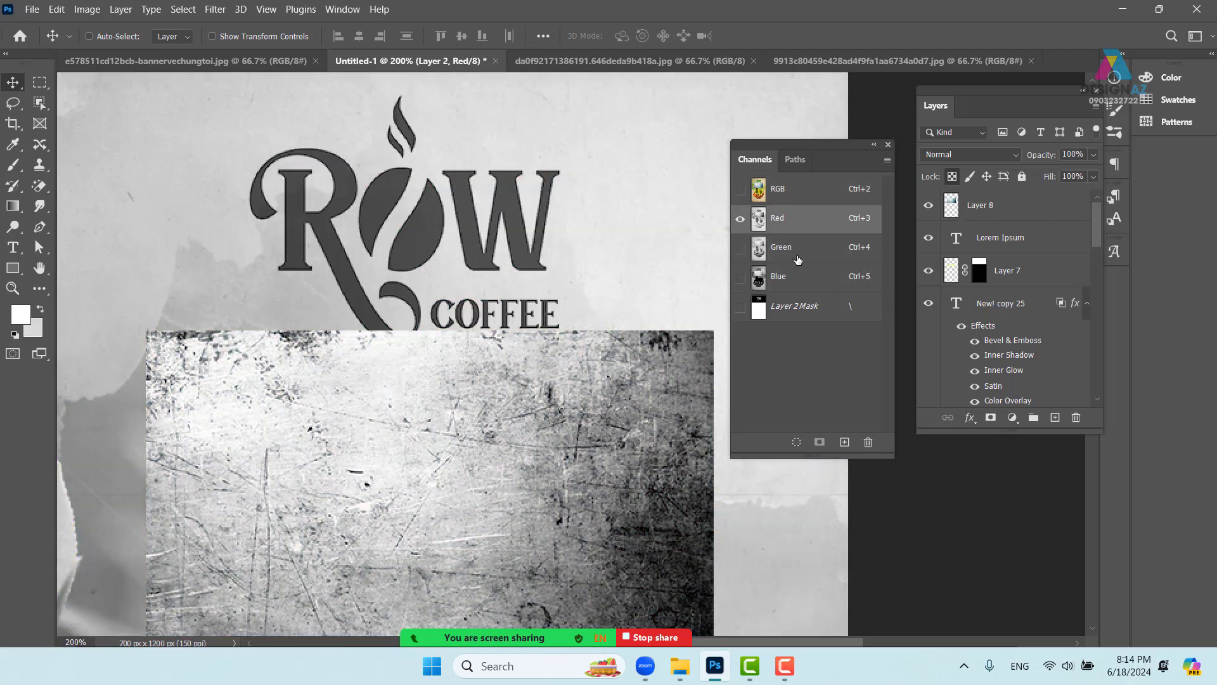
- Move texture Layer 8 over the ROW COFFEE logo and load its Red channel as a selection
left_click(544, 415)
left_click(622, 258)
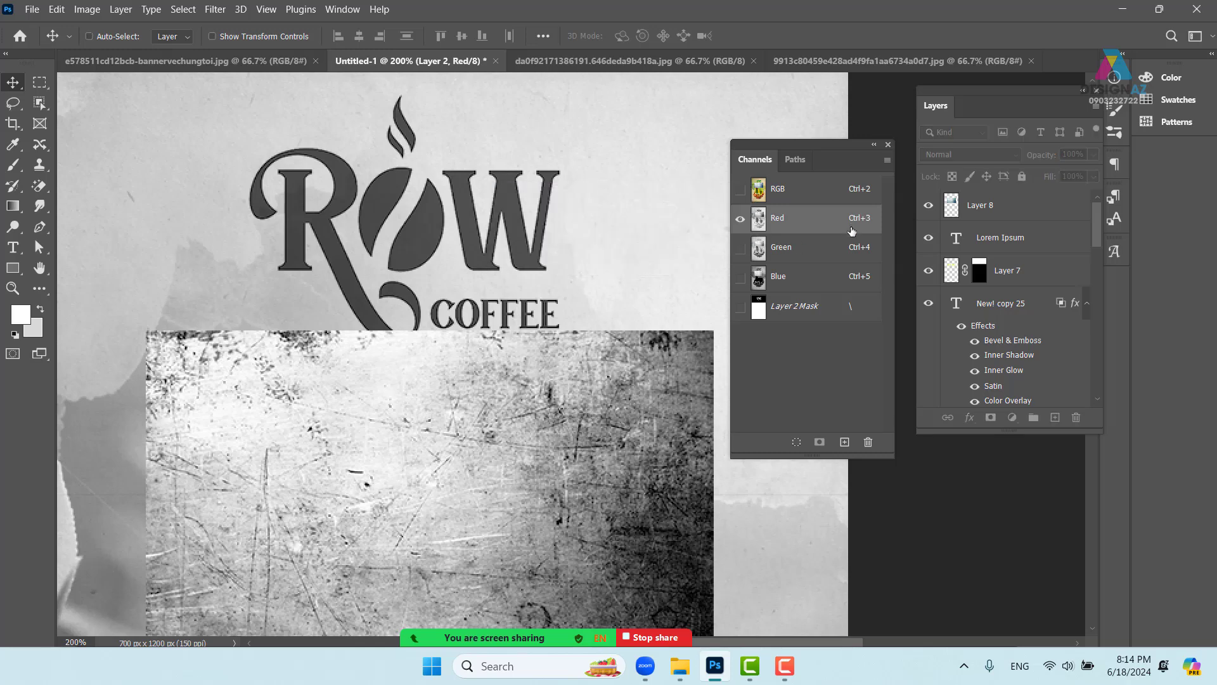
left_click(819, 194)
left_click(1011, 214)
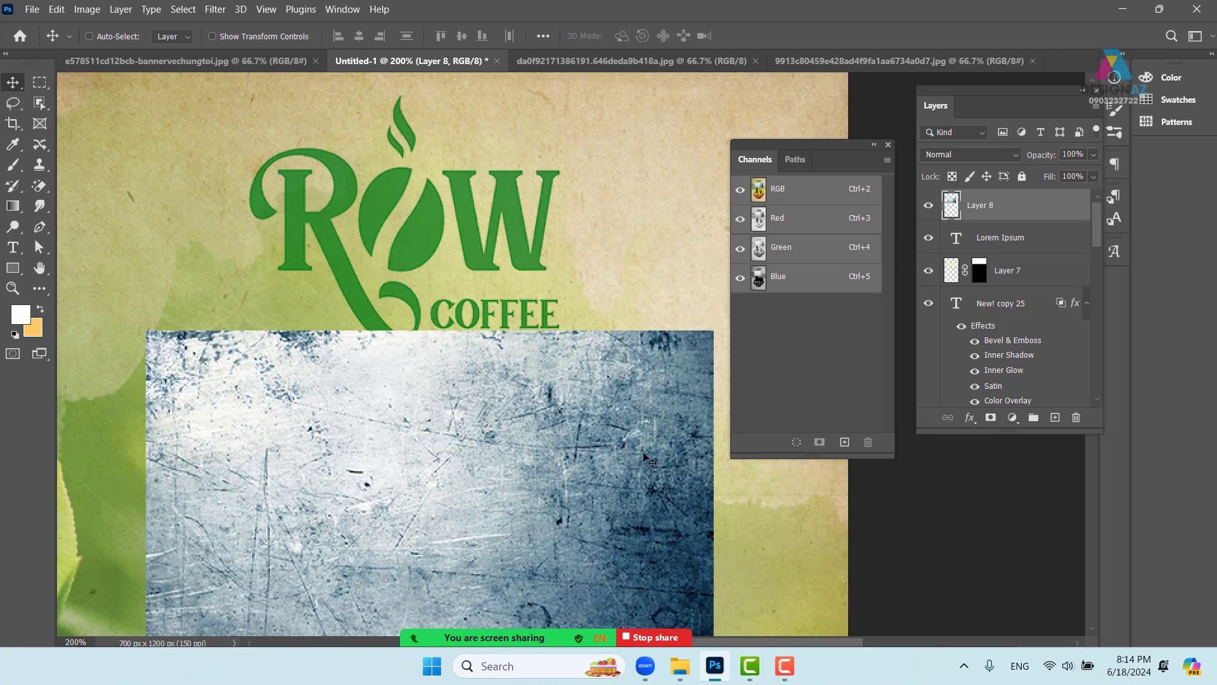
left_click_drag(648, 461, 531, 176)
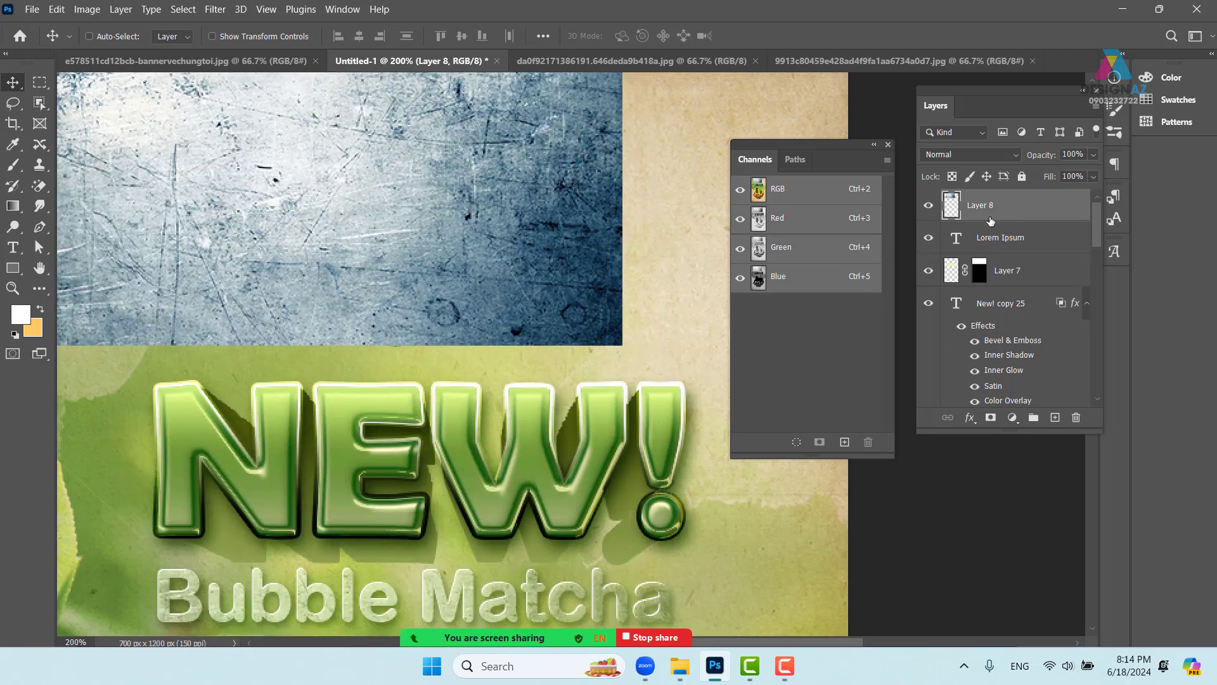
left_click(796, 227)
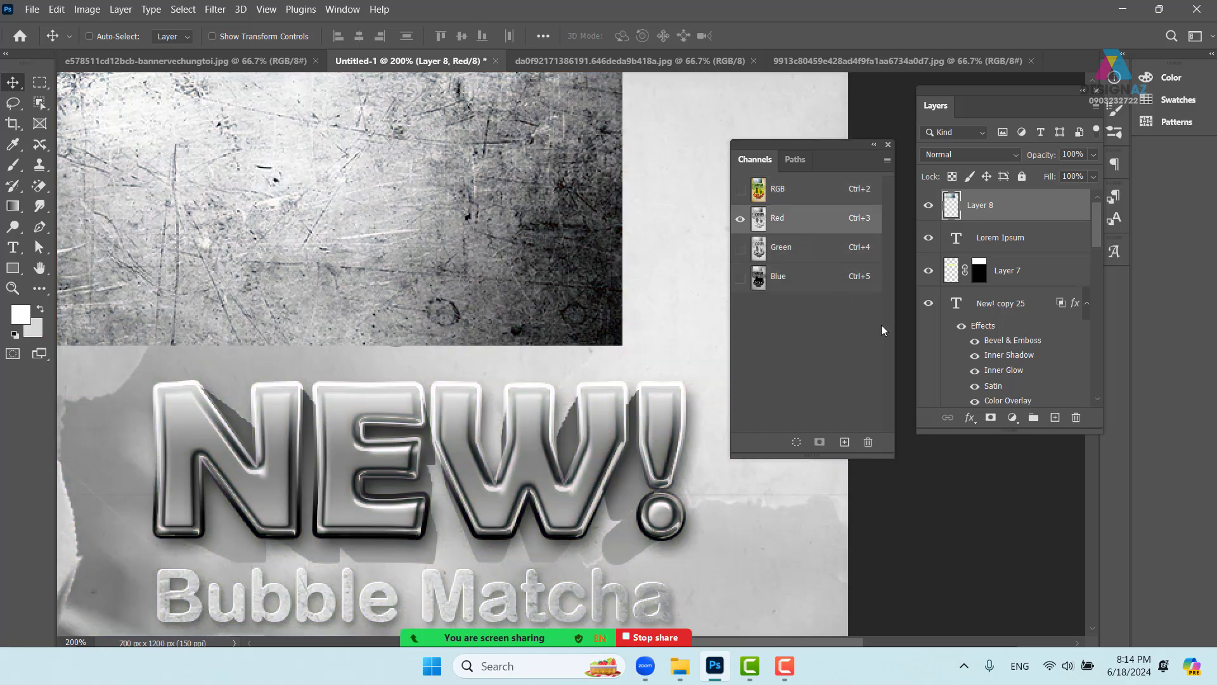
left_click(762, 226, "ctrl")
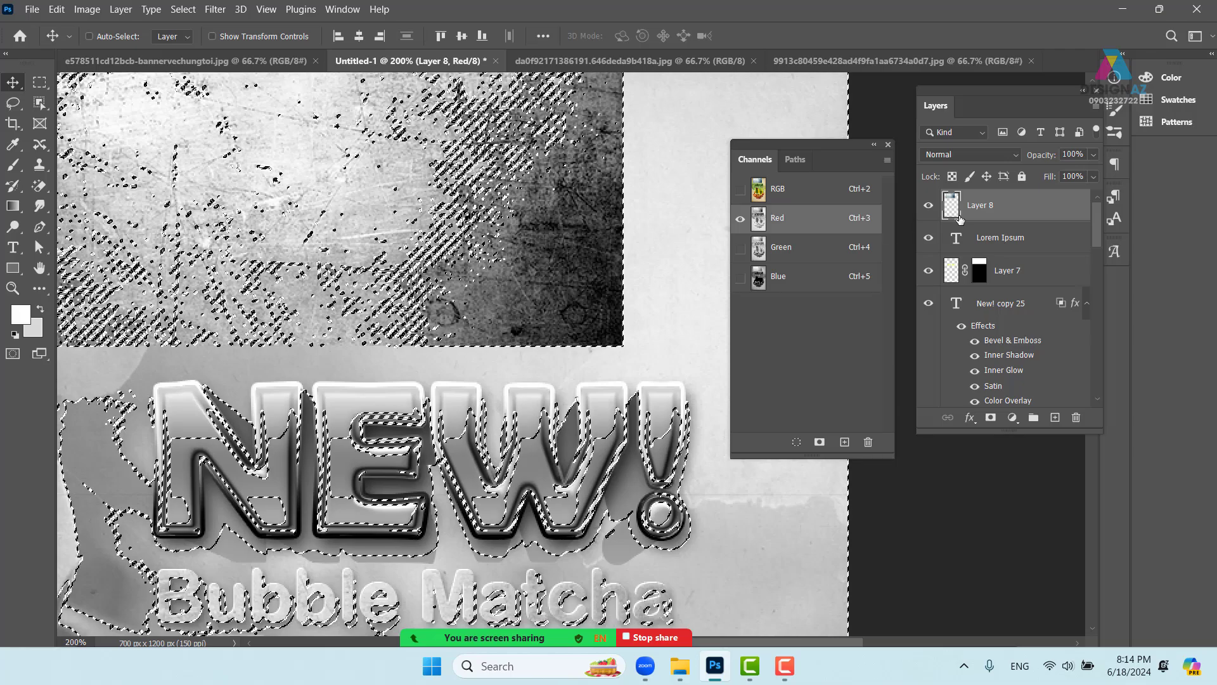
- Hide Layer 8 and apply the texture selection to Layer 2's mask to distress the logo
left_click(929, 204)
key("ctrl+2")
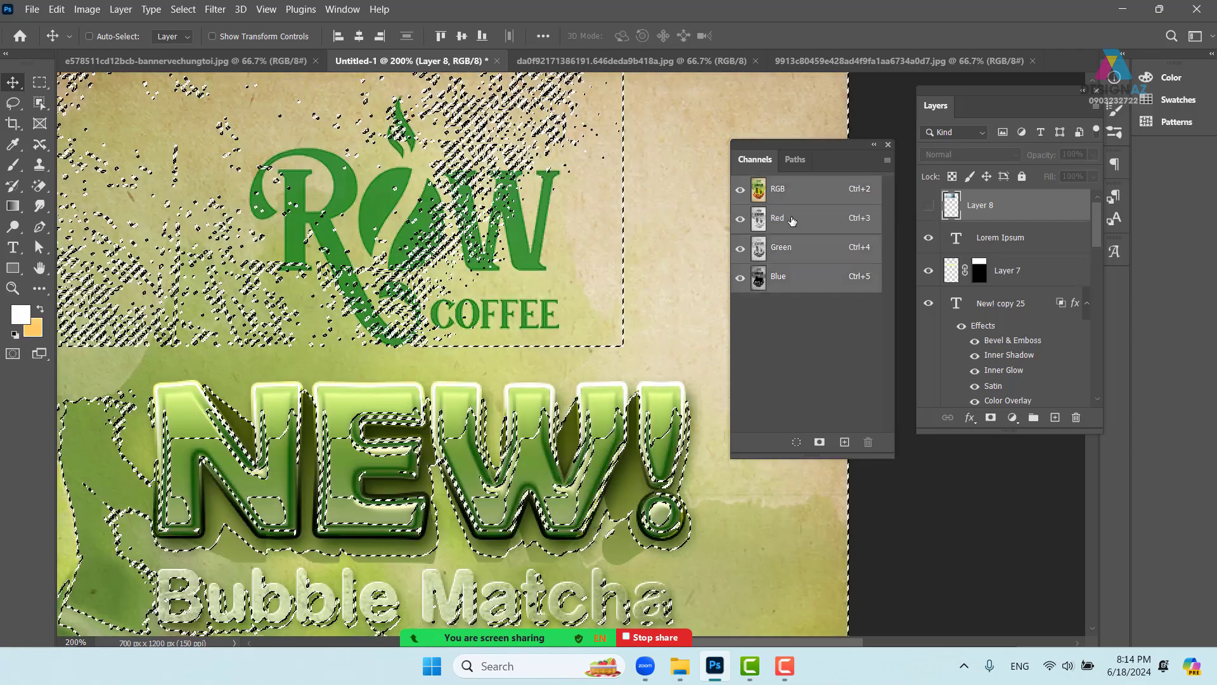
right_click(533, 264)
left_click(558, 271)
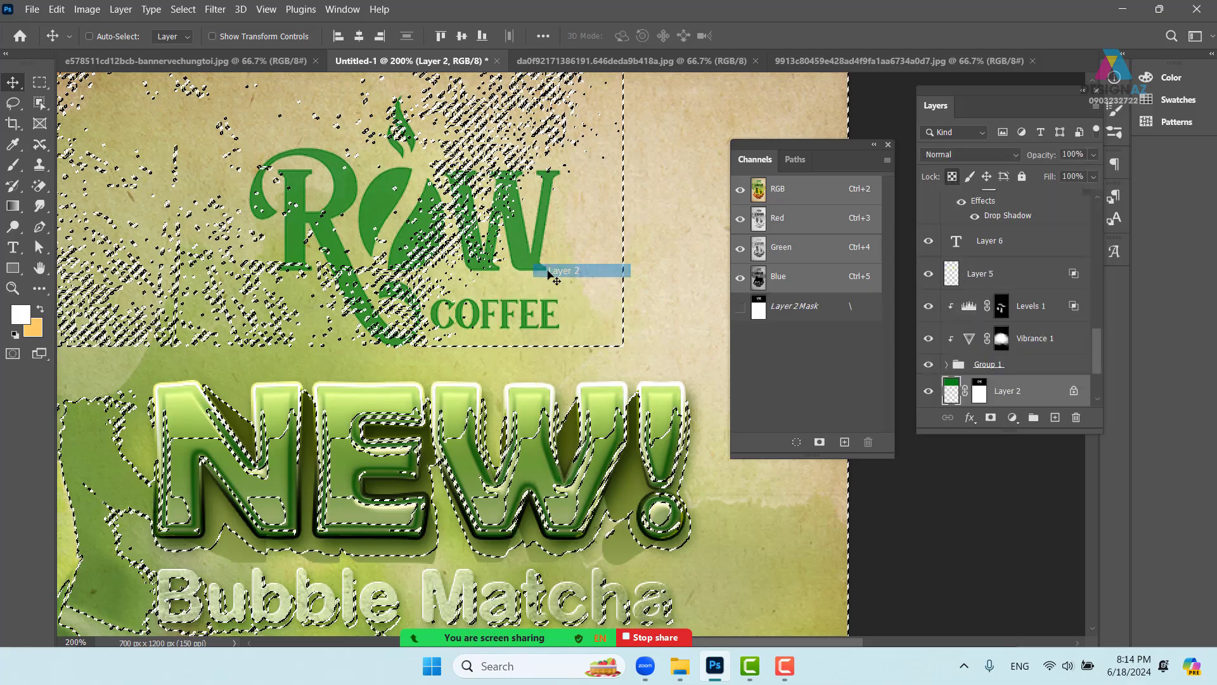
left_click(980, 391)
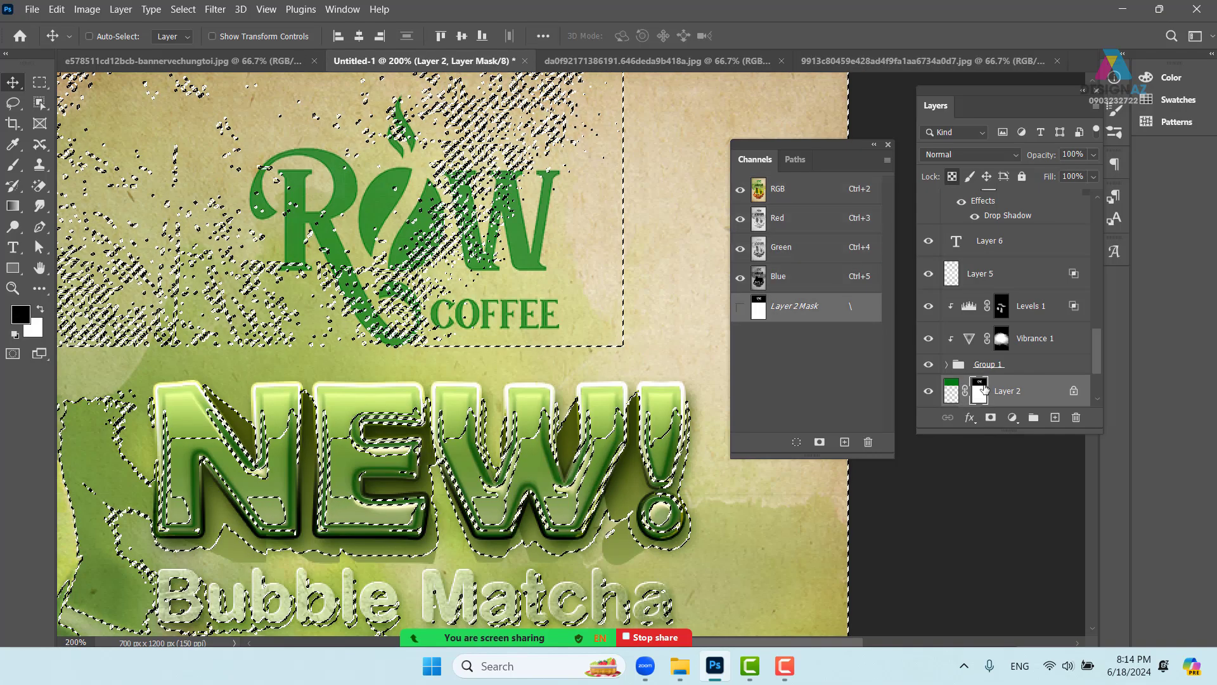
key("ctrl+v")
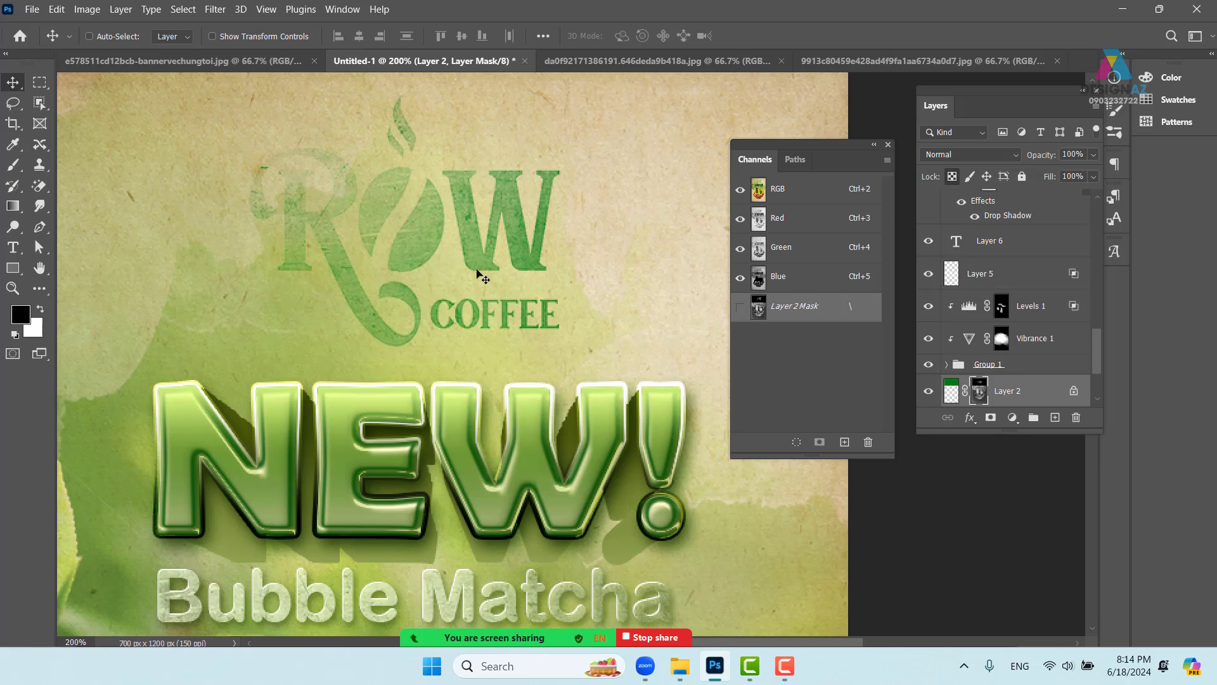
key("ctrl")
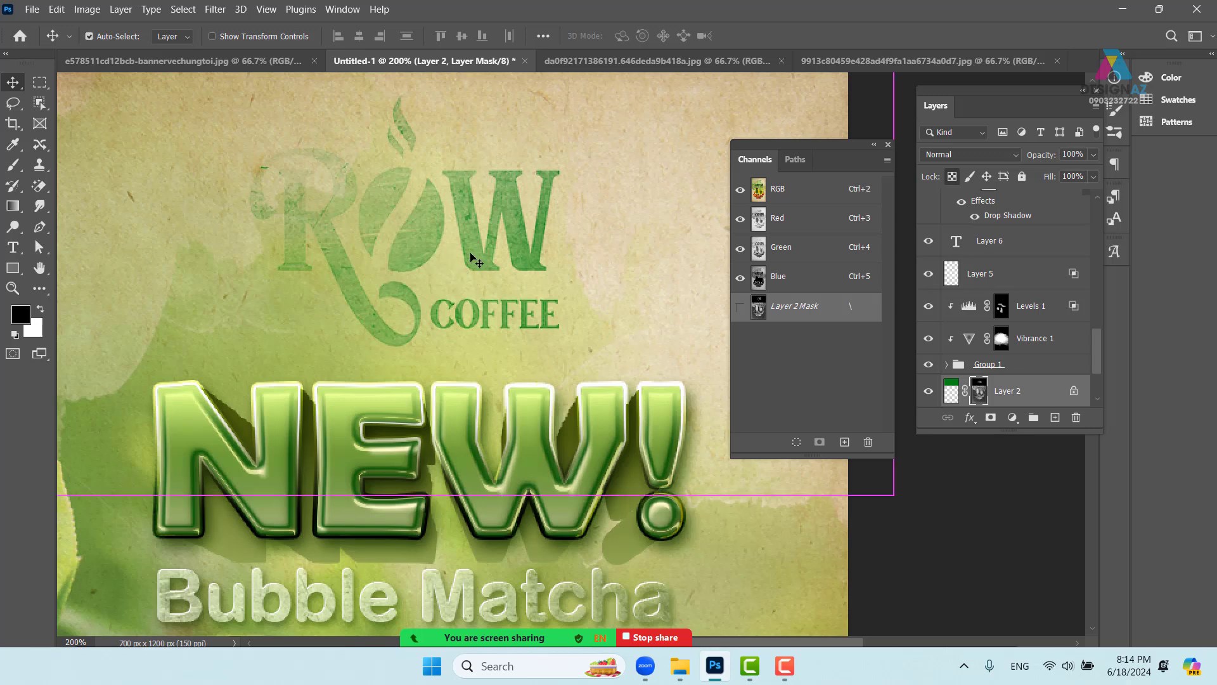
scroll(472, 257, "up", 1)
scroll(299, 185, "up", 1)
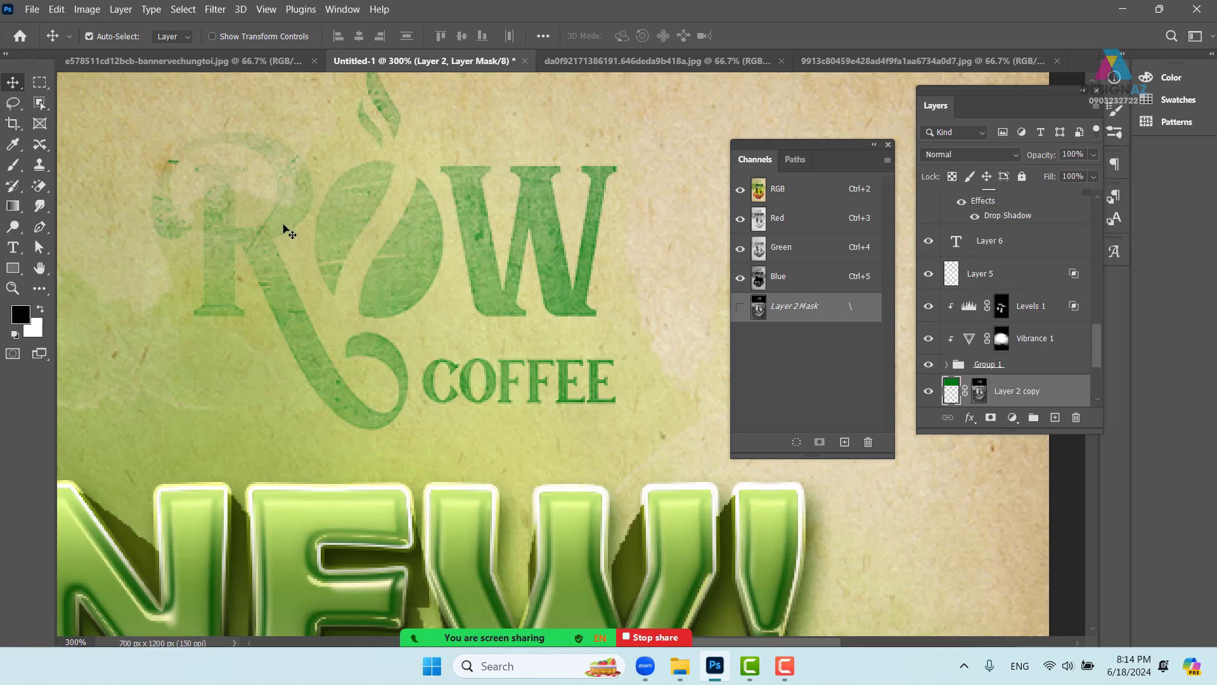
key("ctrl+j")
key("ctrl+j")
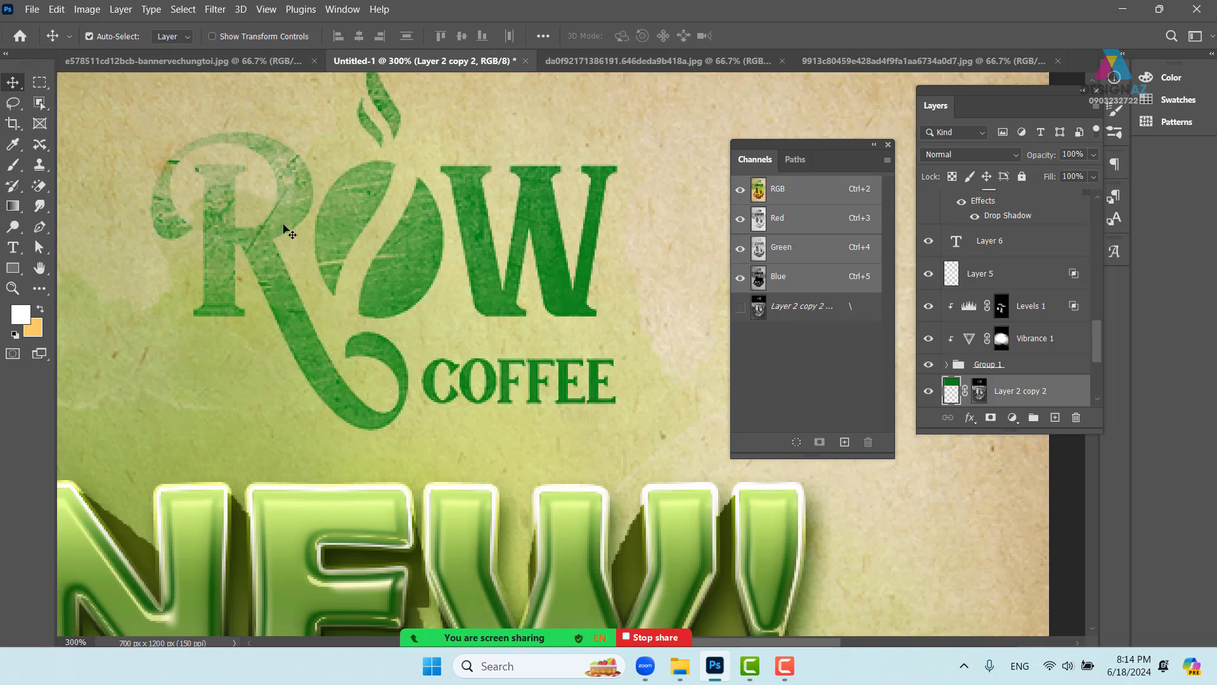
key("ctrl+1")
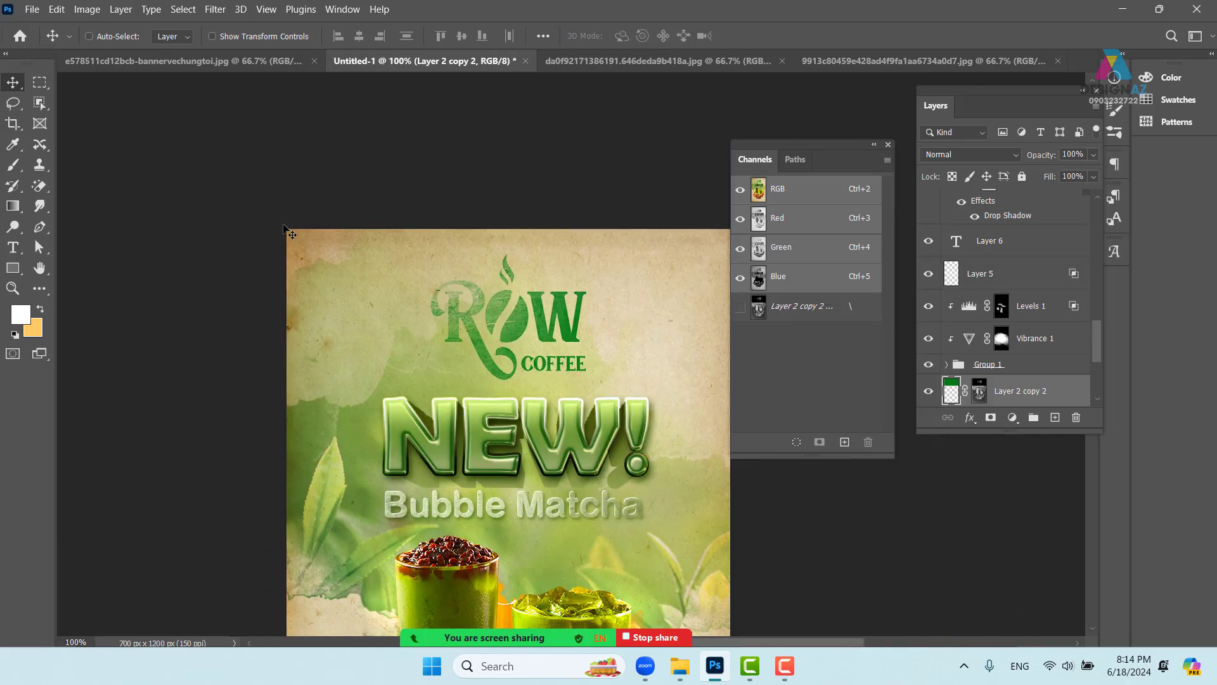
left_click_drag(546, 451, 495, 305)
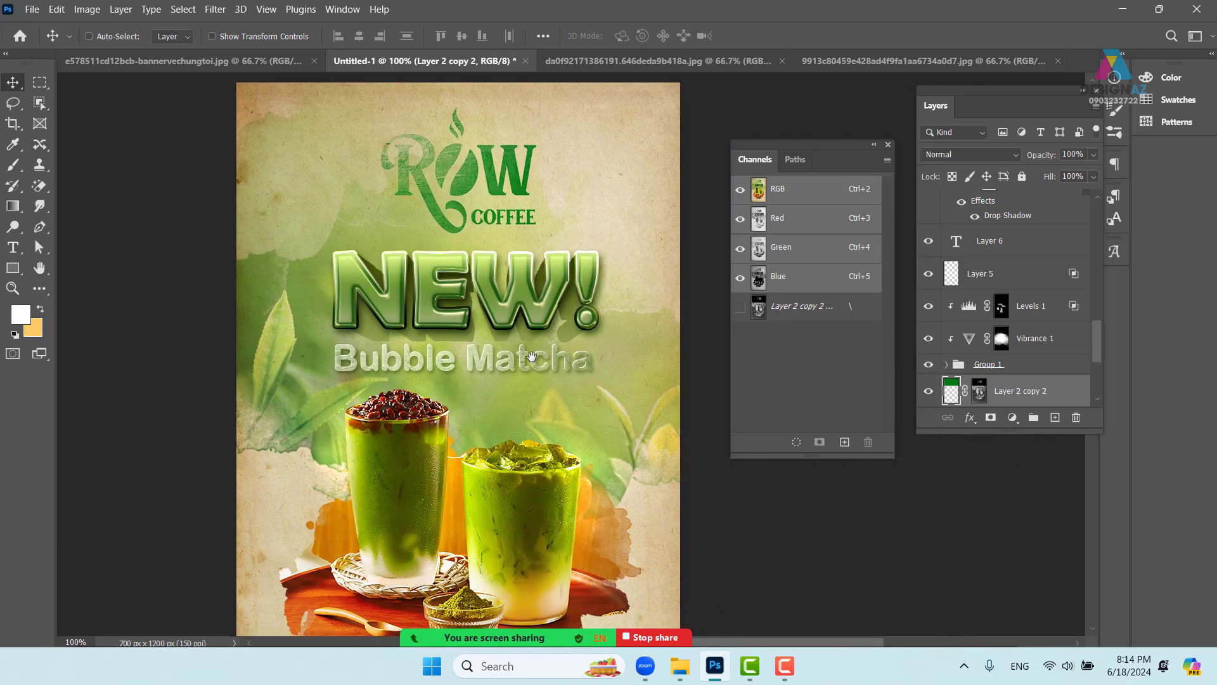
mouse_move(574, 432)
left_mouse_down()
mouse_move(521, 365)
mouse_move(518, 406)
mouse_move(556, 435)
left_mouse_up()
mouse_move(688, 669)
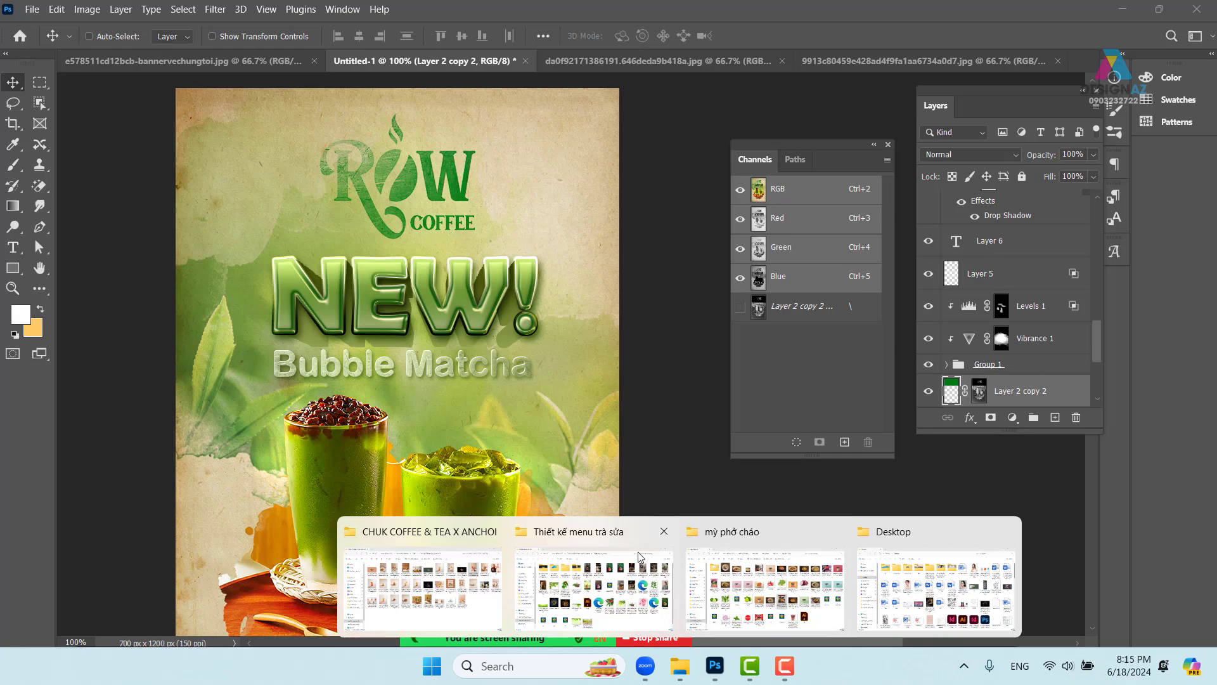
- Select Untitled-1 in the Thiết kế menu trà sữa folder and copy the folder's path
left_click(789, 612)
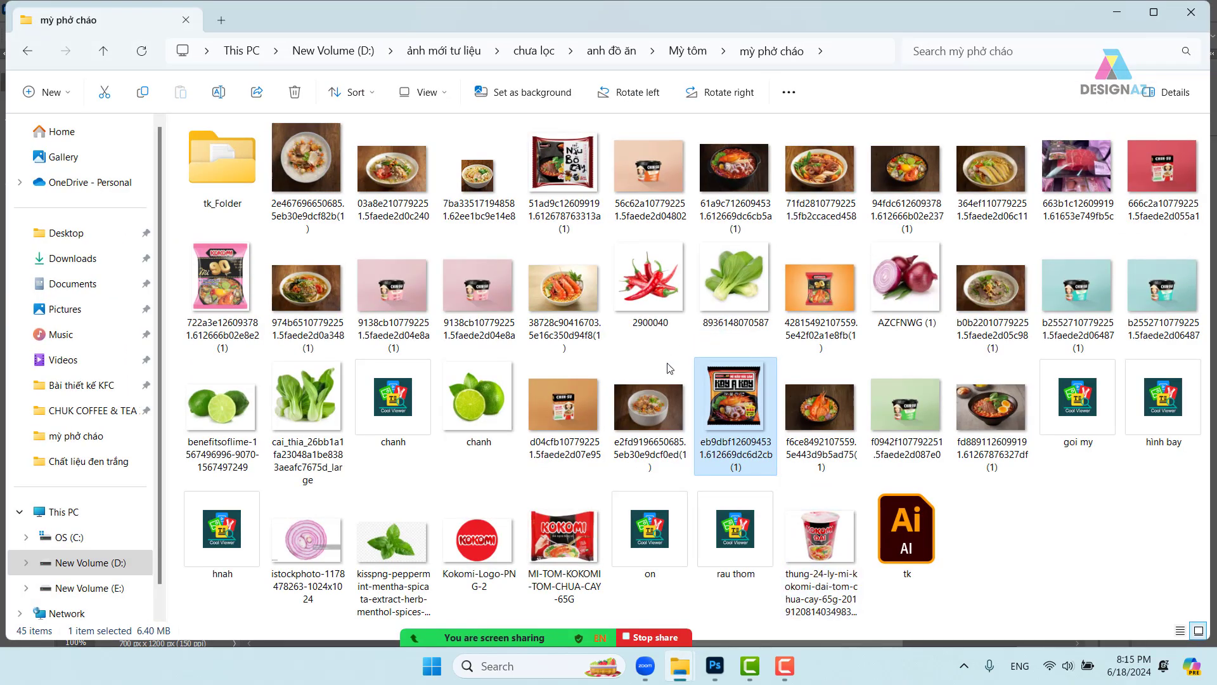
mouse_move(671, 650)
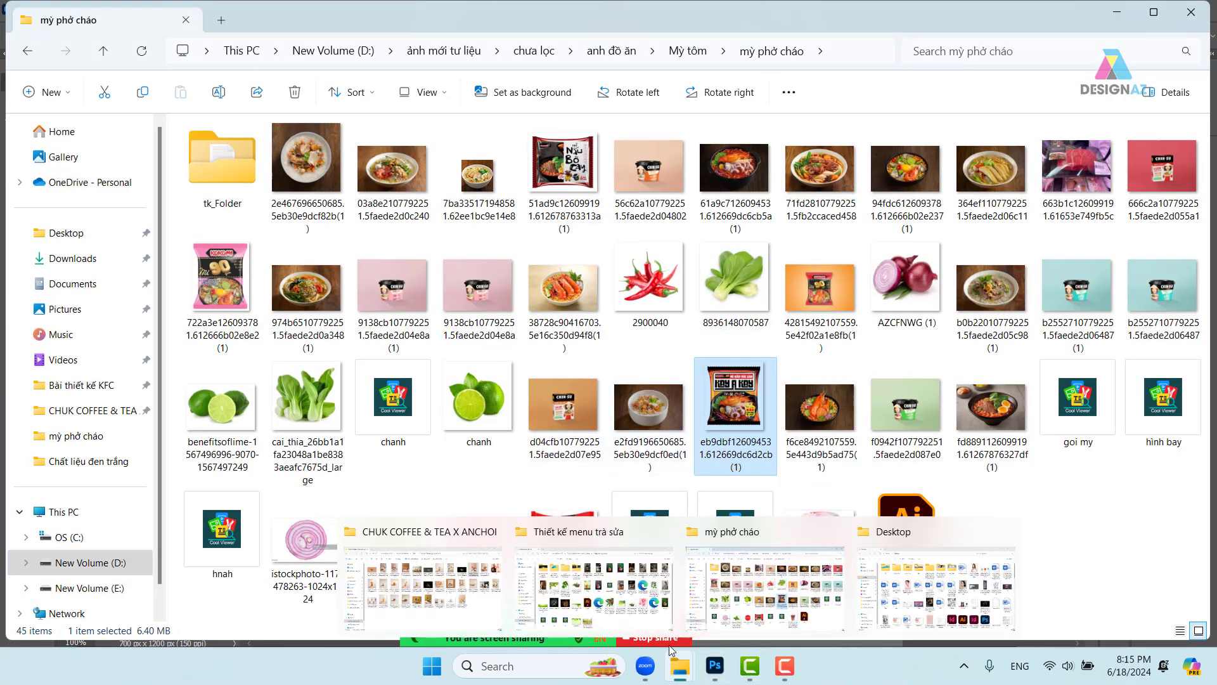
left_click(627, 624)
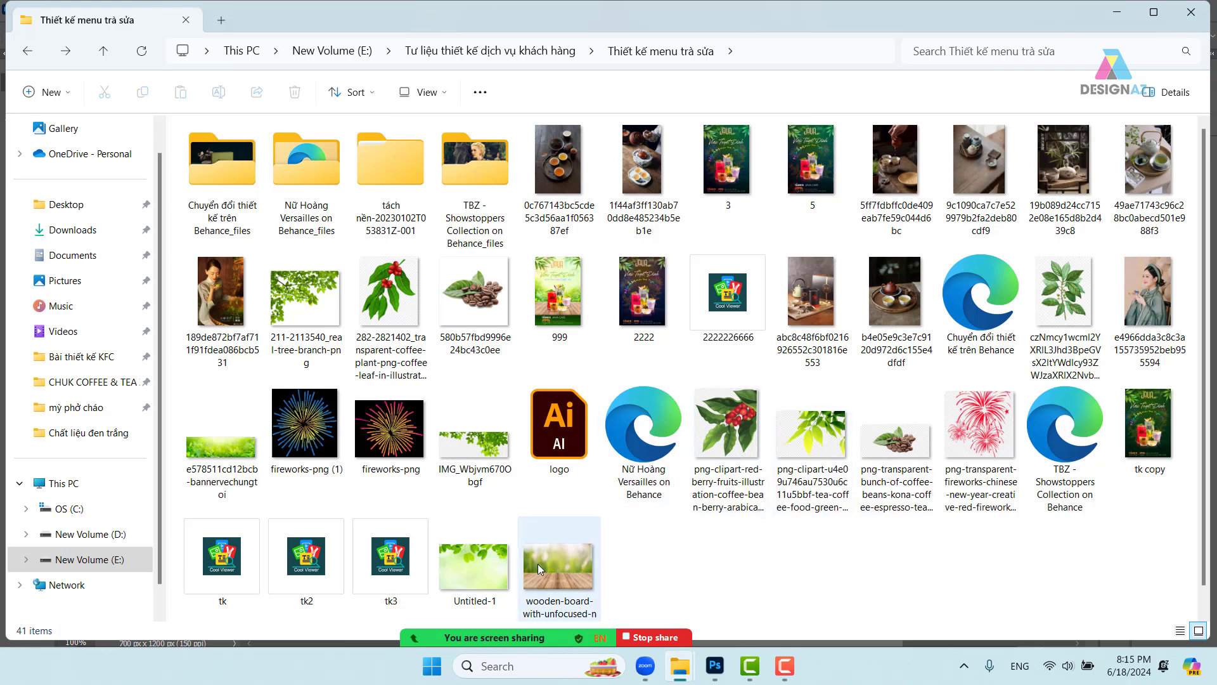
left_click(488, 567)
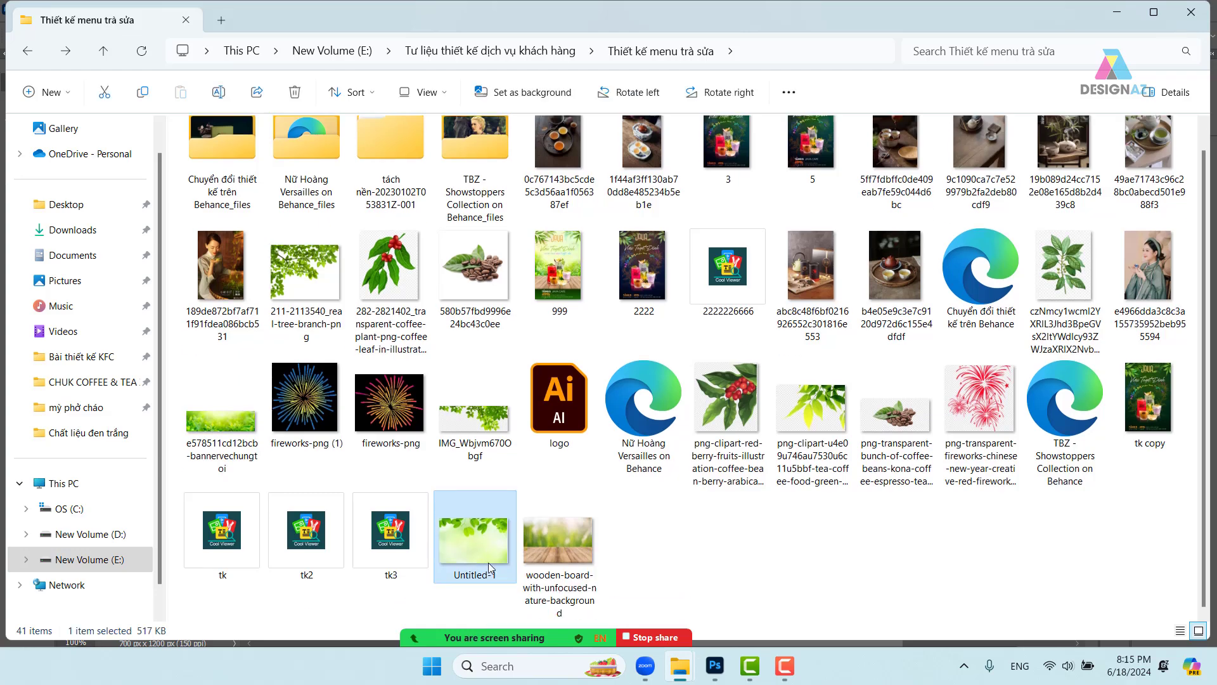
left_click(769, 56)
key("ctrl+c")
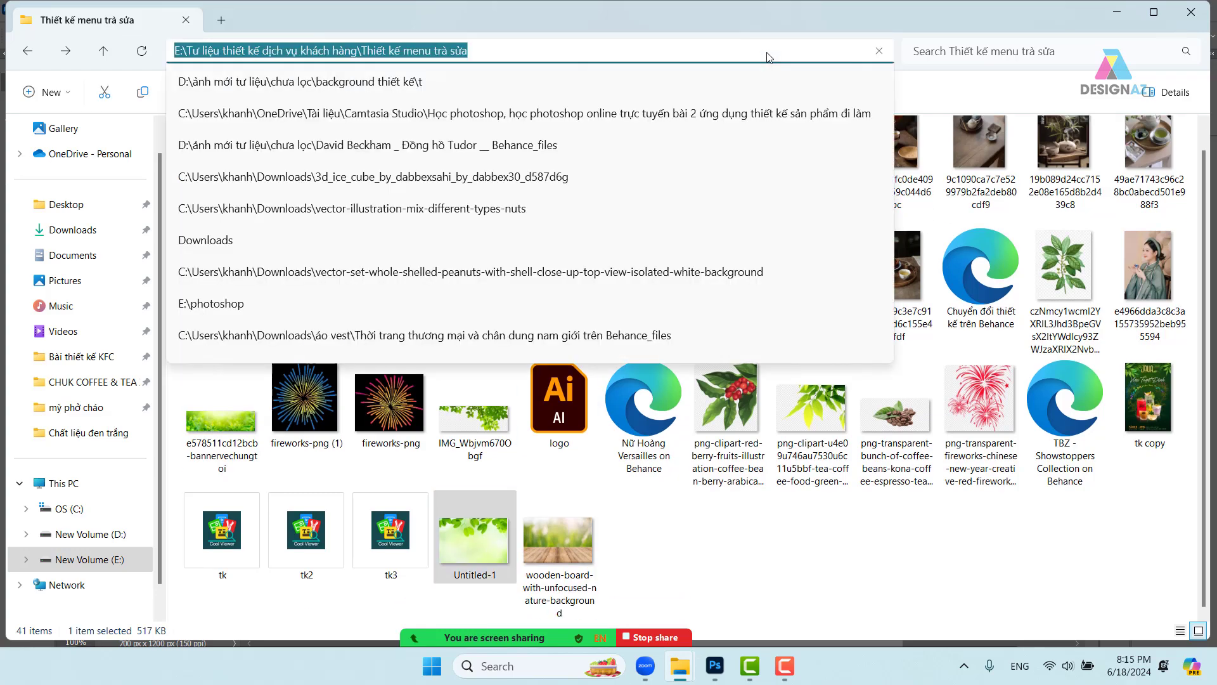
left_click(715, 665)
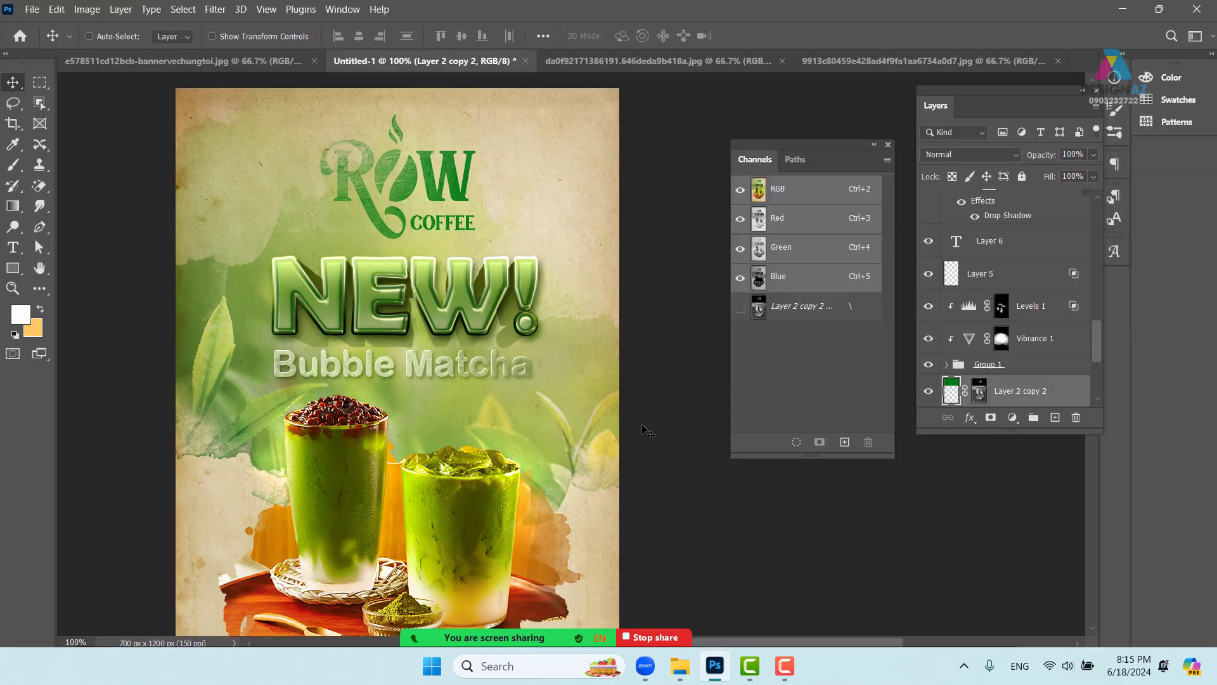
- Open the leaf image Untitled-1.jpg from the Thiết kế menu trà sữa folder
key("ctrl+i")
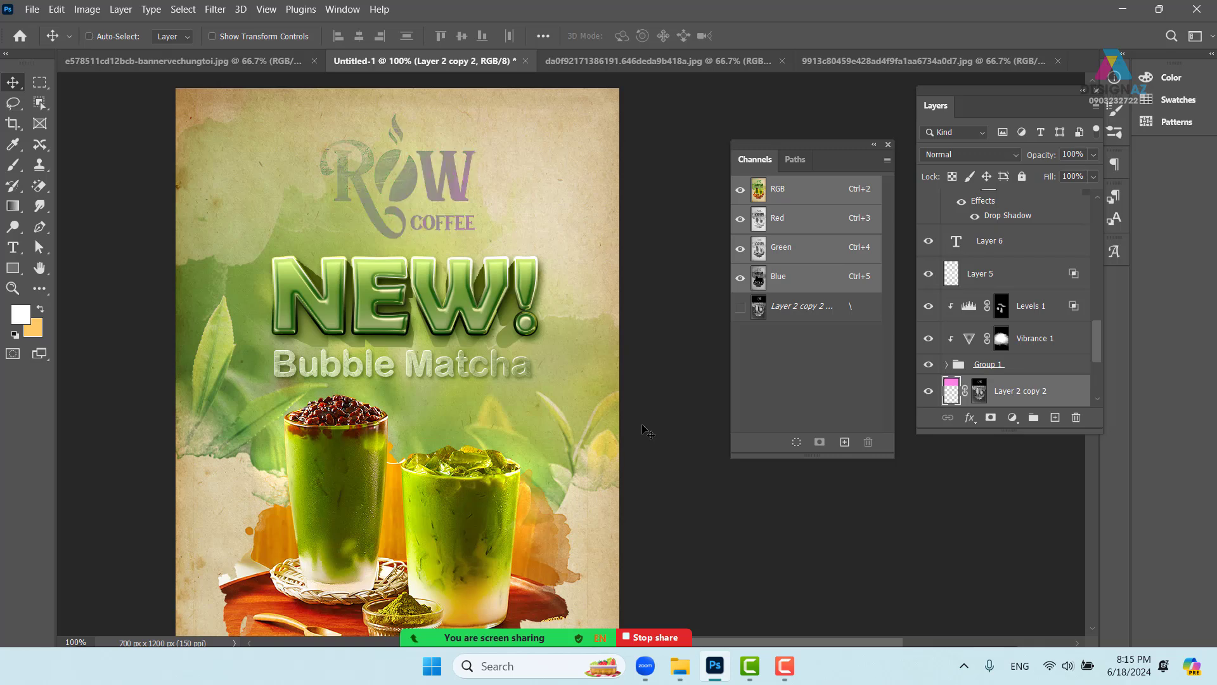
key("ctrl+z")
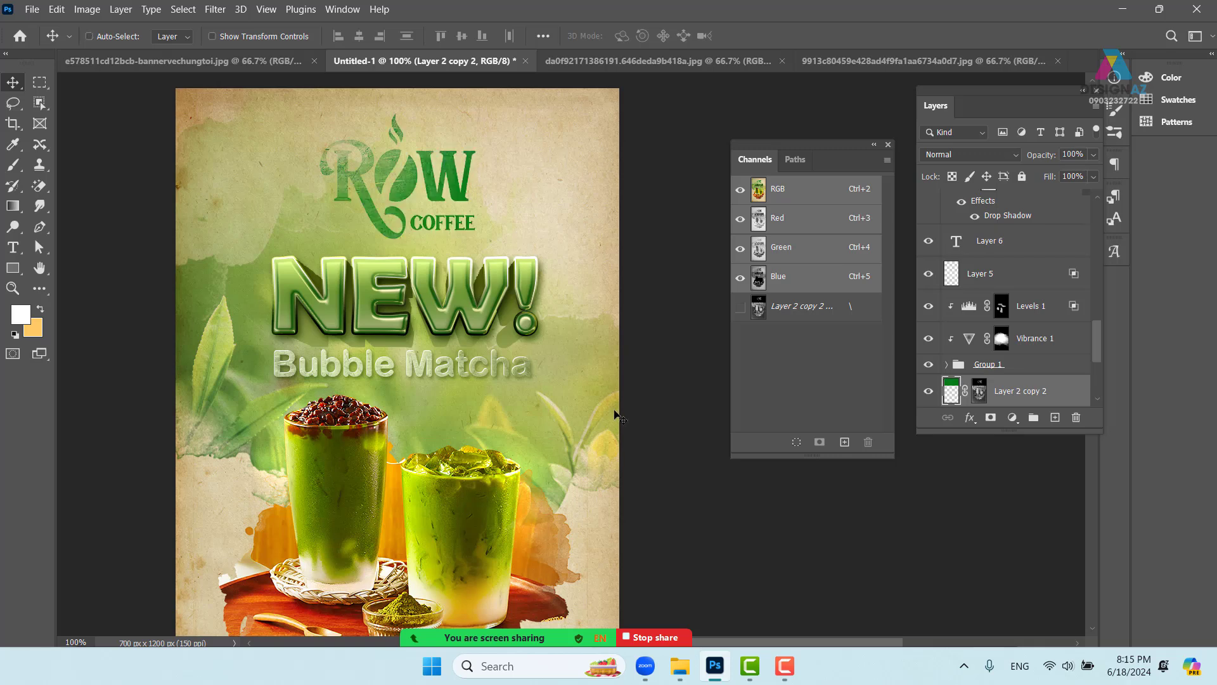
key("ctrl+o")
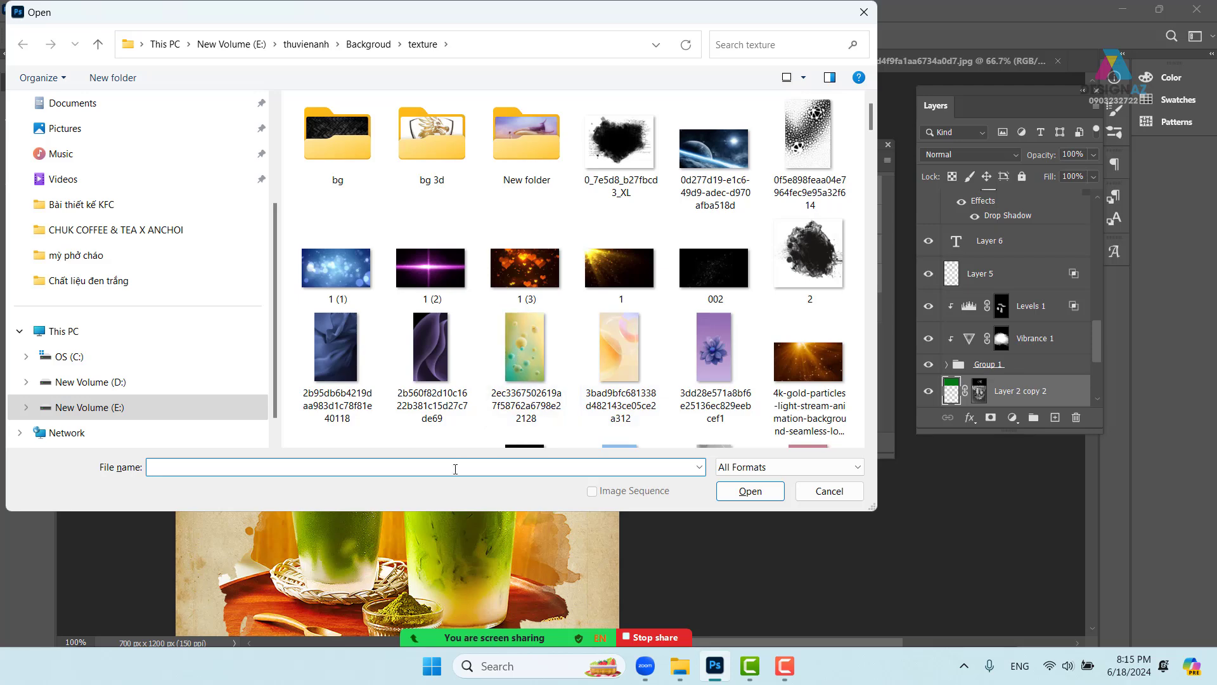
key("ctrl+v")
key("Return")
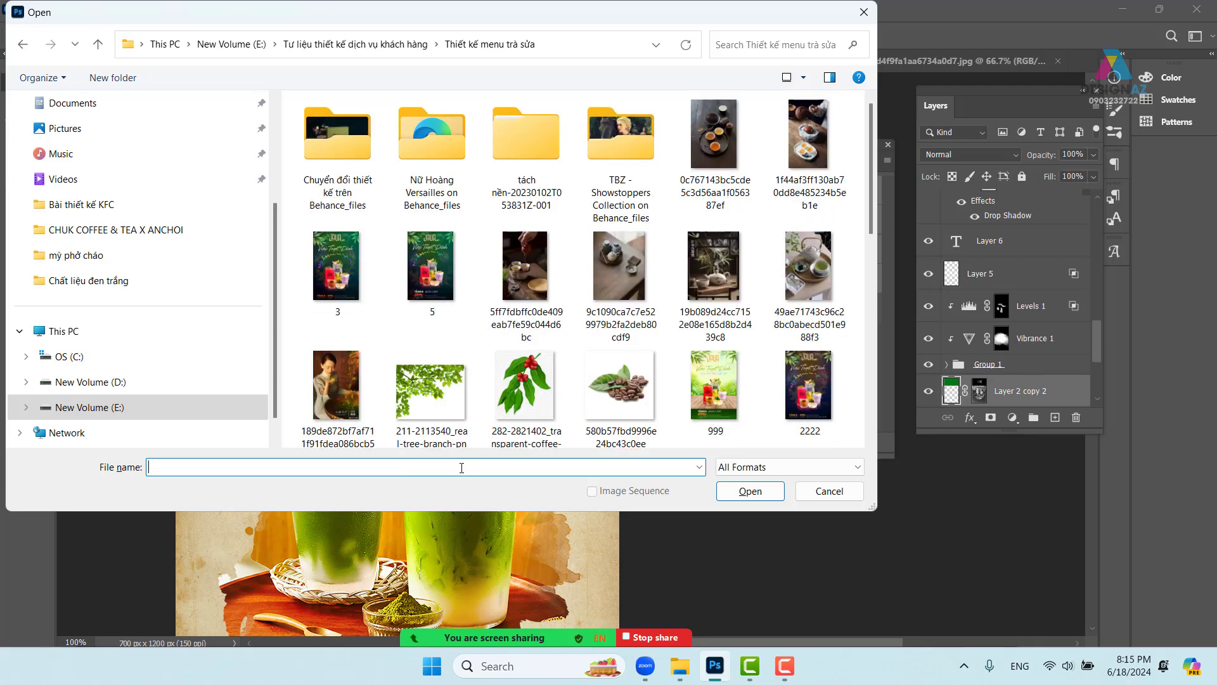
scroll(614, 407, "down", 3)
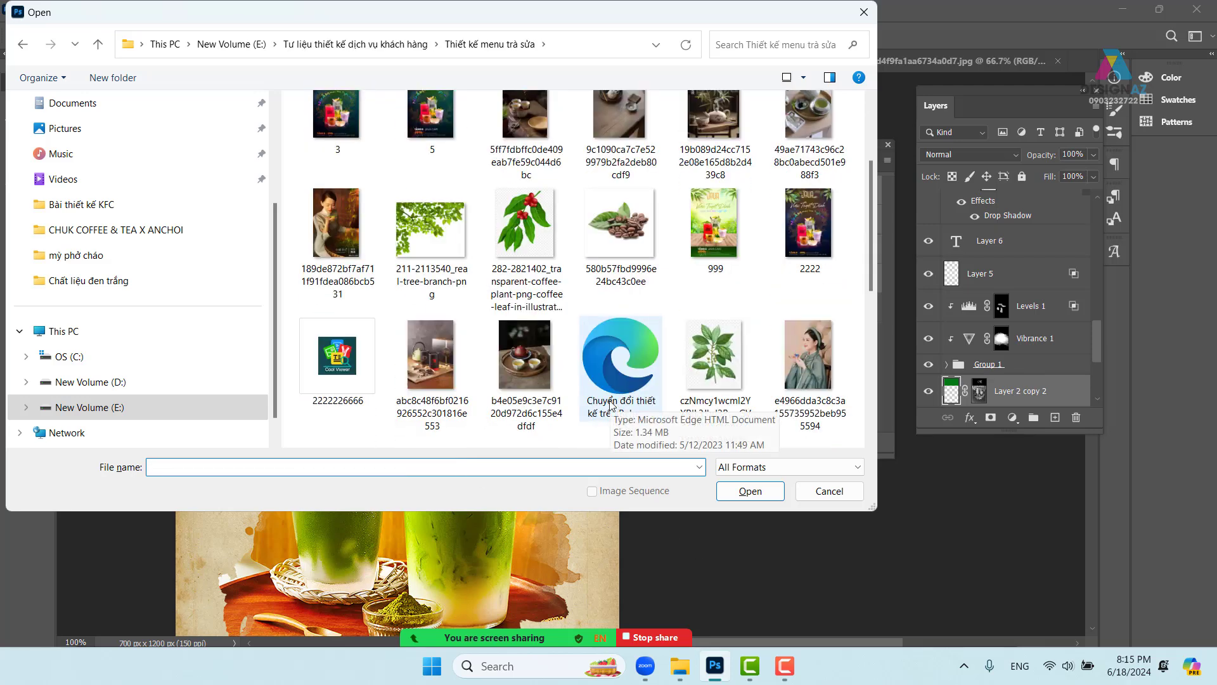
scroll(612, 405, "down", 3)
scroll(611, 406, "down", 2)
left_click(618, 374)
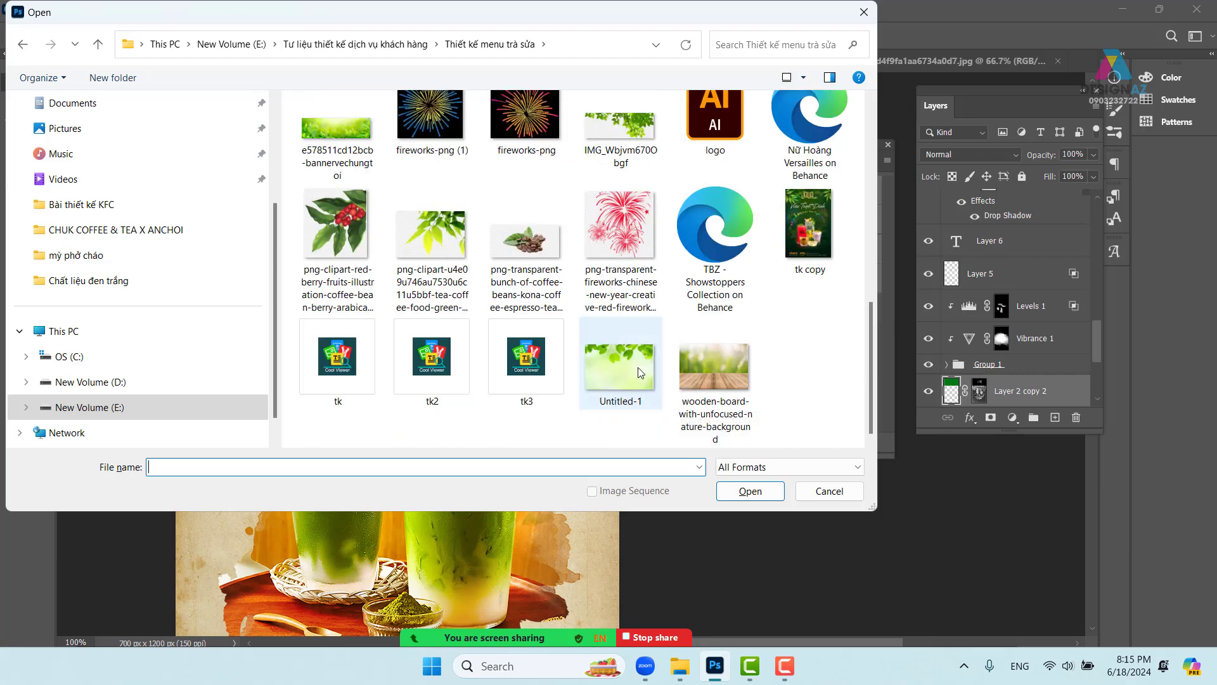
left_click(736, 490)
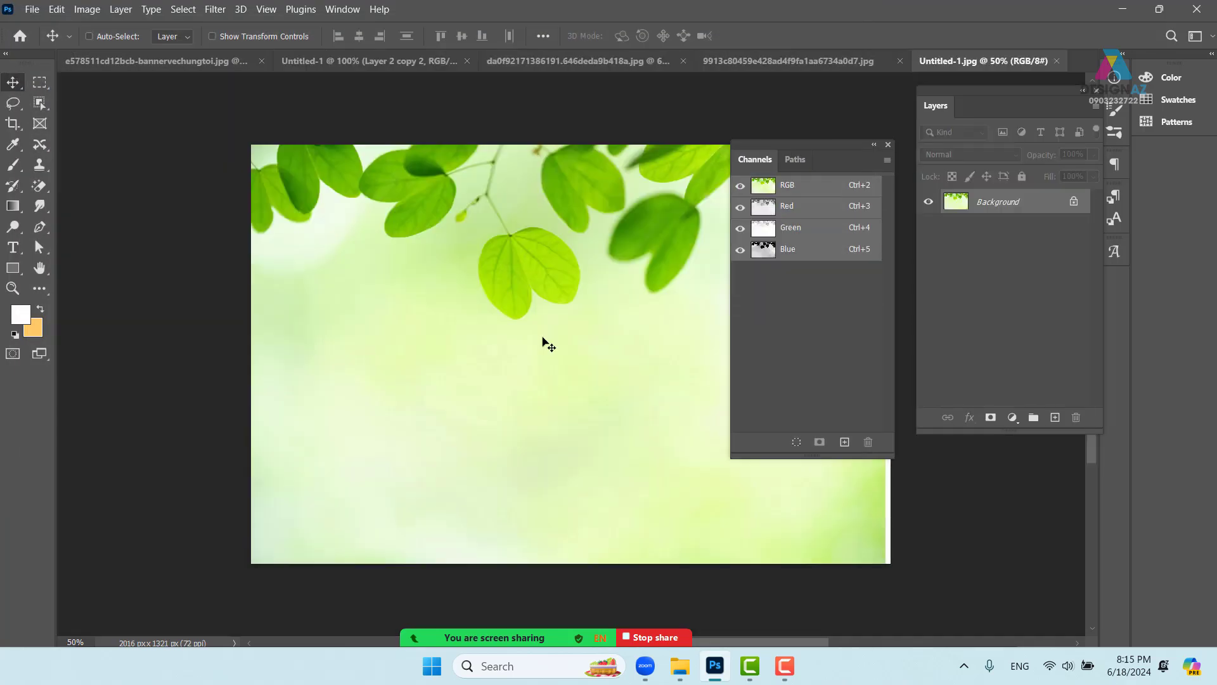
left_click_drag(625, 349, 447, 376)
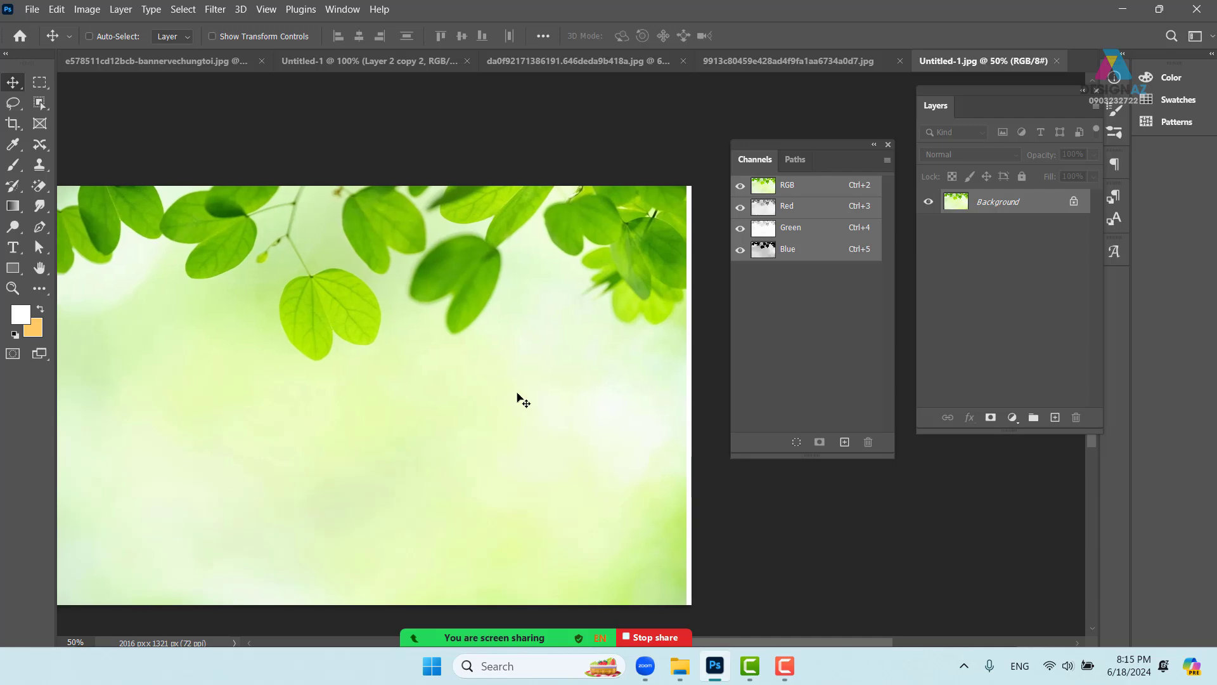
- Select the whole leaf image and paste it into the Row Coffee poster as a new layer
key("ctrl+a")
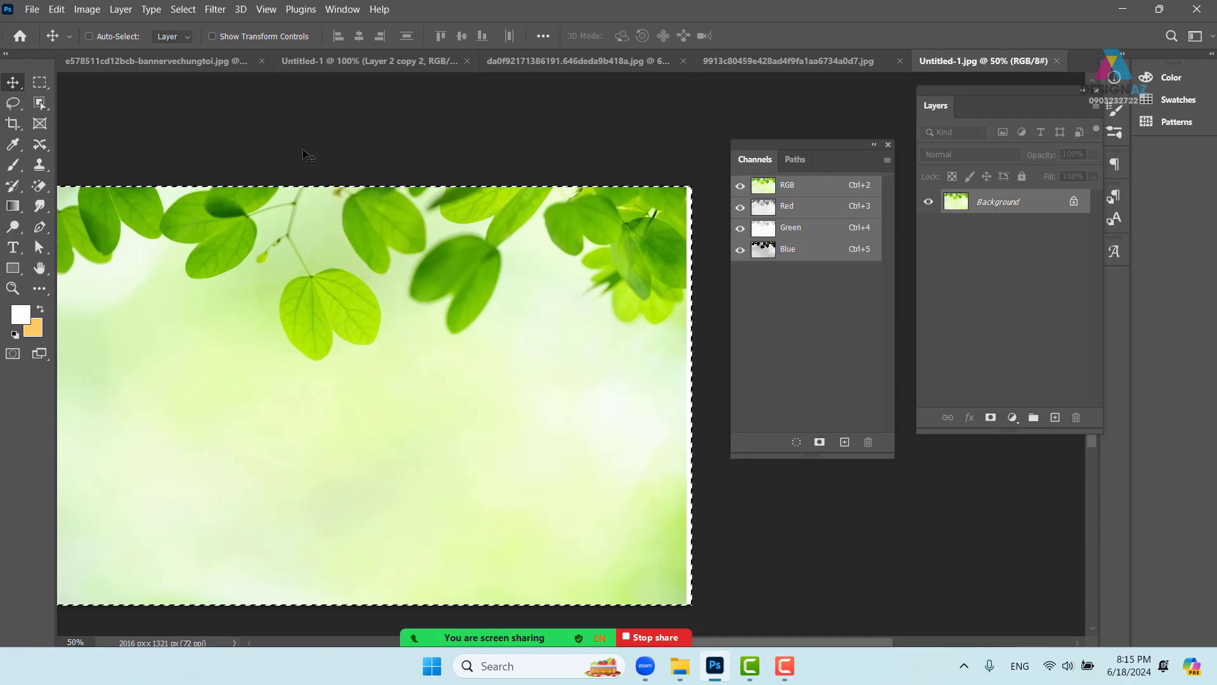
left_click(173, 65)
left_click(389, 66)
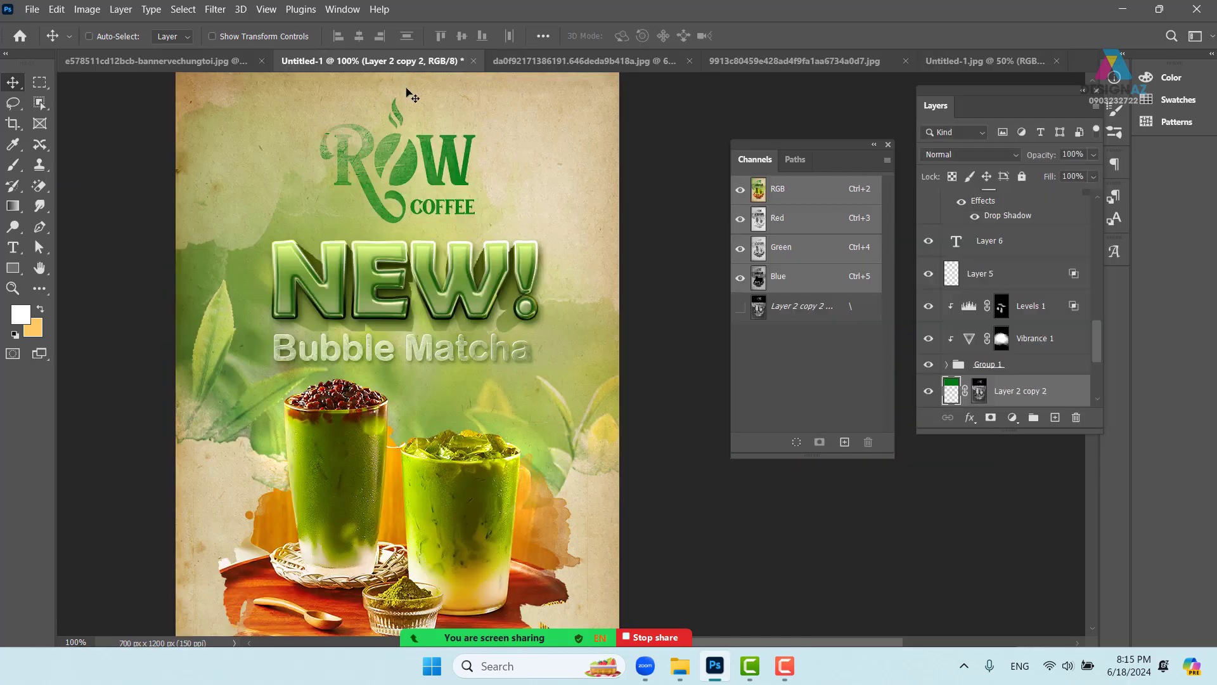
key("ctrl+v")
left_click_drag(532, 236, 565, 368)
scroll(566, 368, "up", 2)
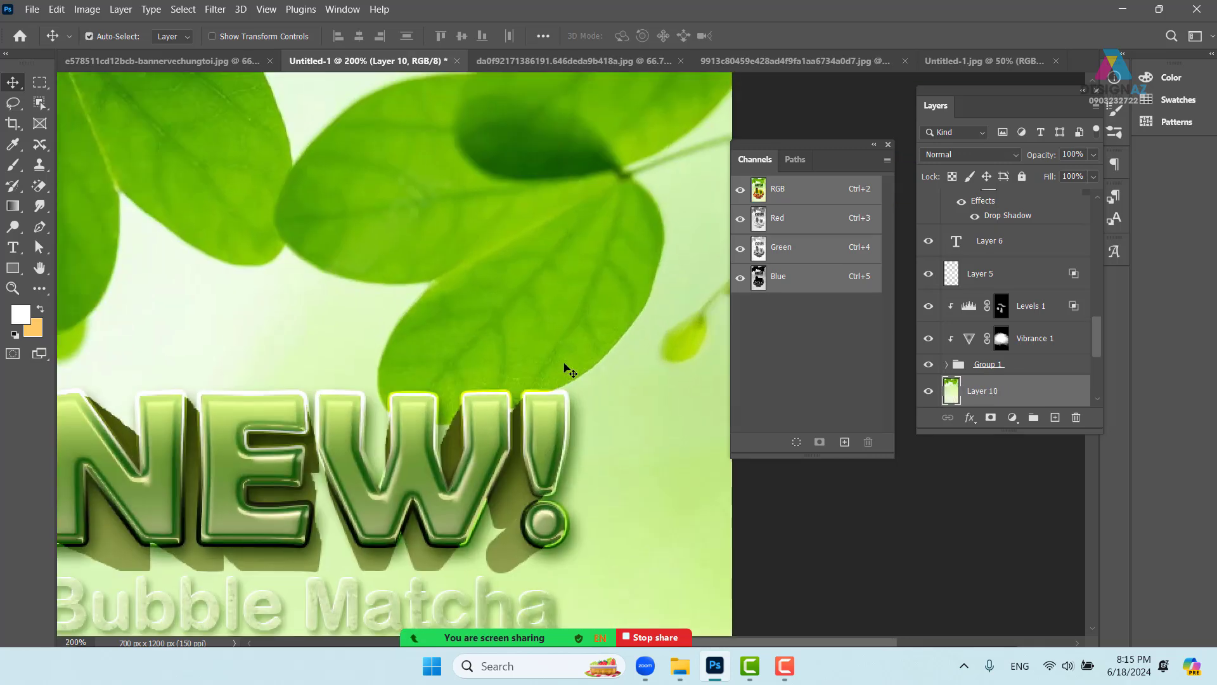
scroll(567, 368, "down", 3)
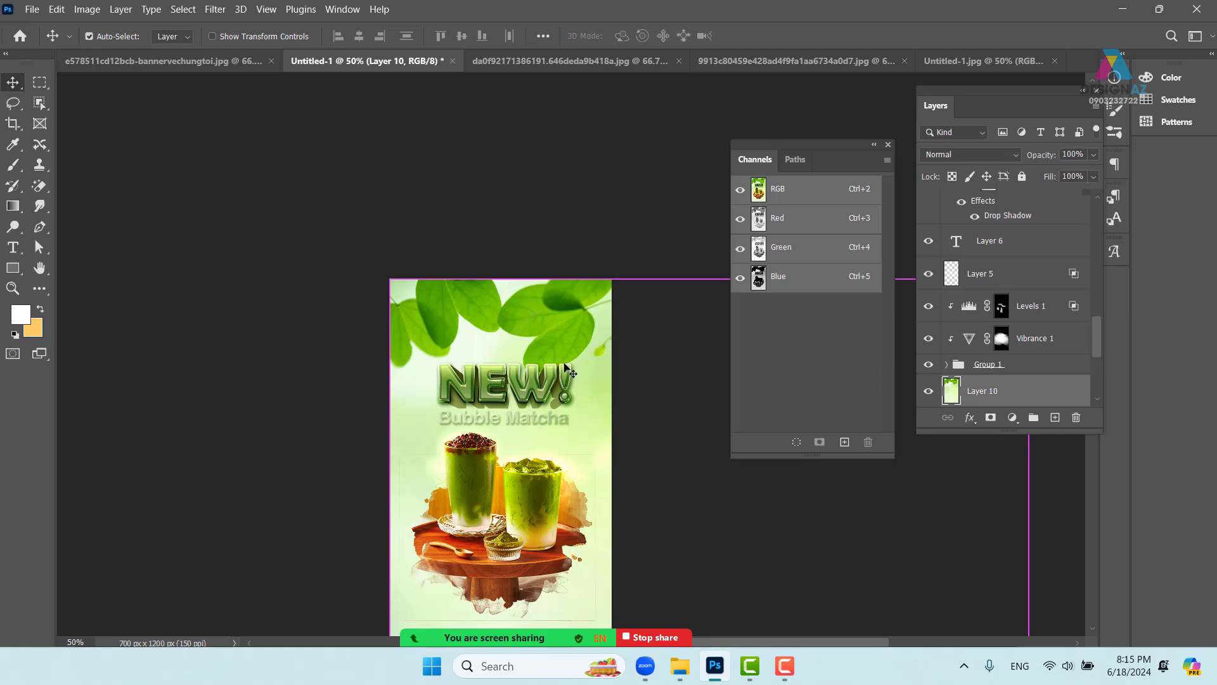
- Scale the pasted leaf layer to about 37% across the poster's top and commit it
key("ctrl+t")
left_click_drag(391, 279, 664, 458)
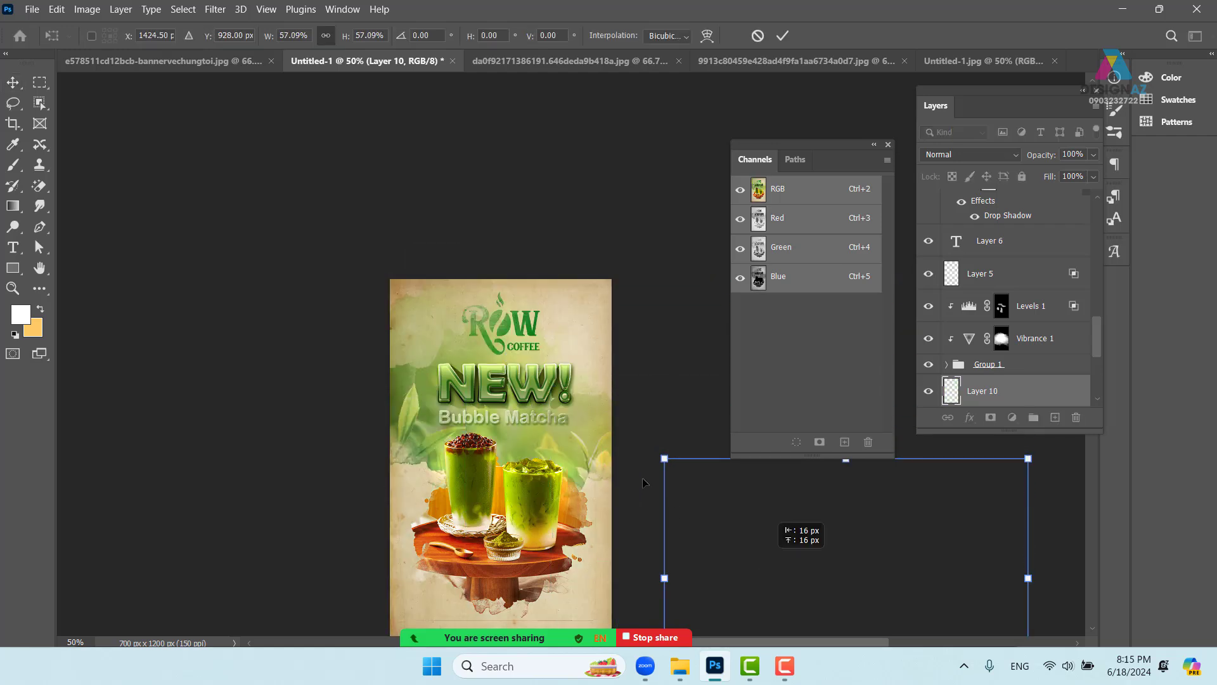
left_click_drag(780, 587, 479, 380)
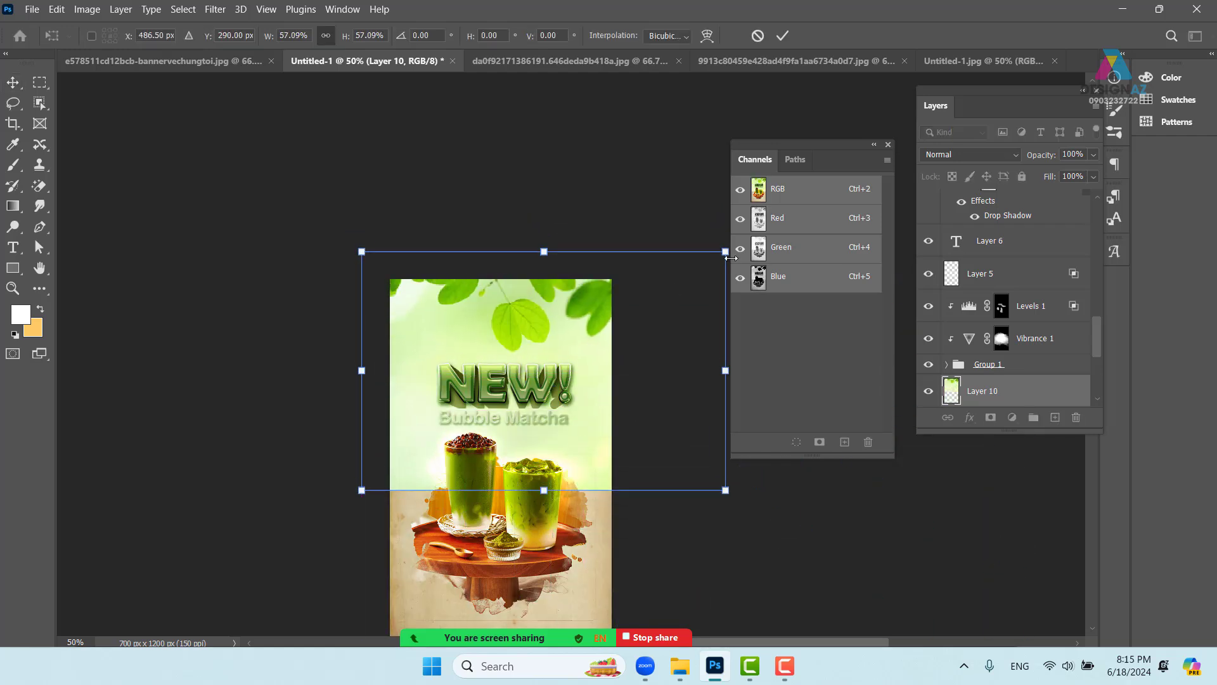
left_click_drag(726, 252, 575, 290)
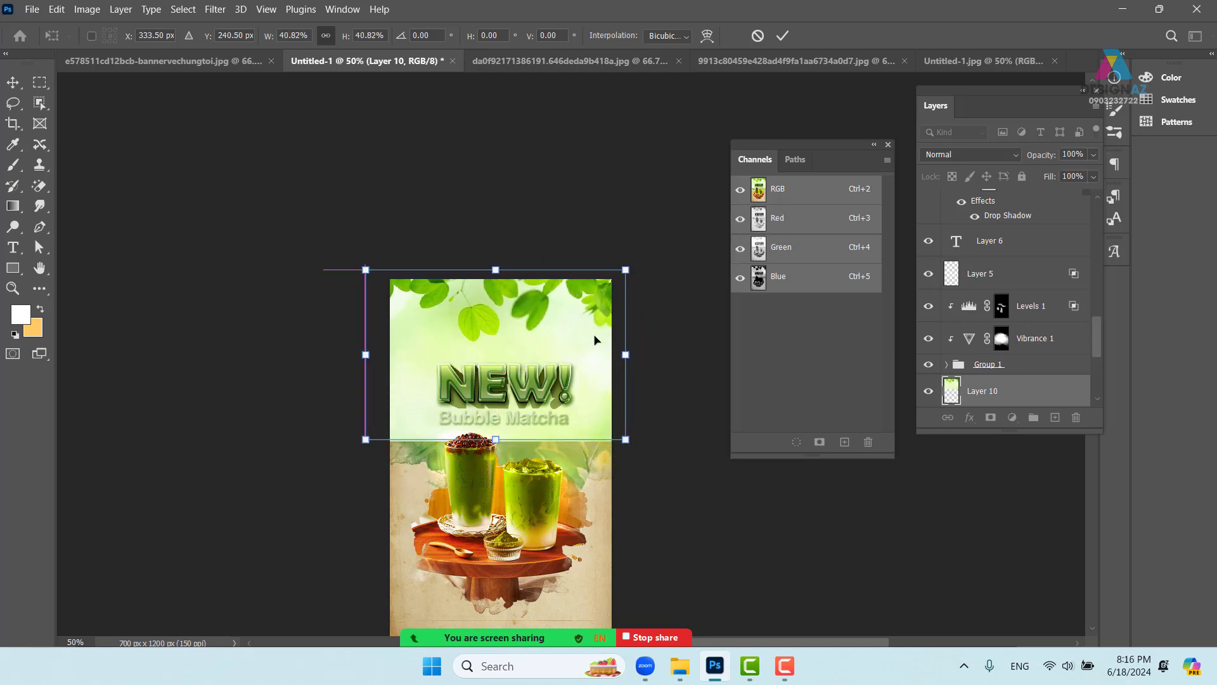
left_click_drag(626, 439, 613, 428)
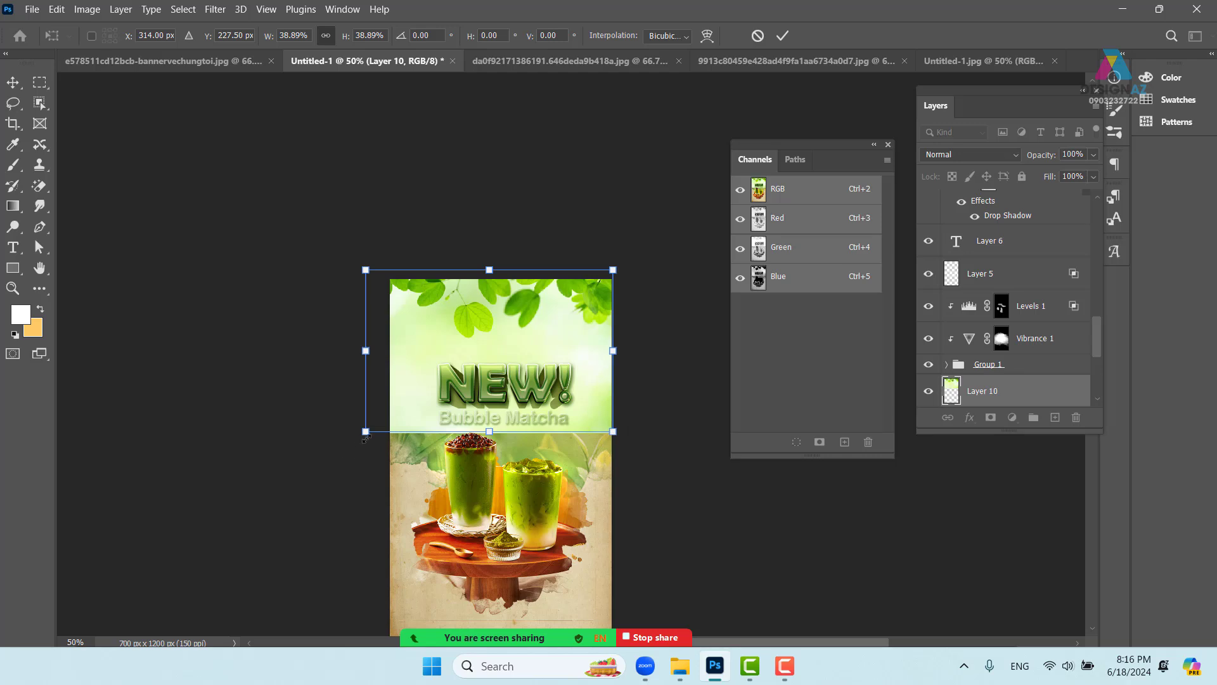
left_click_drag(368, 434, 388, 414)
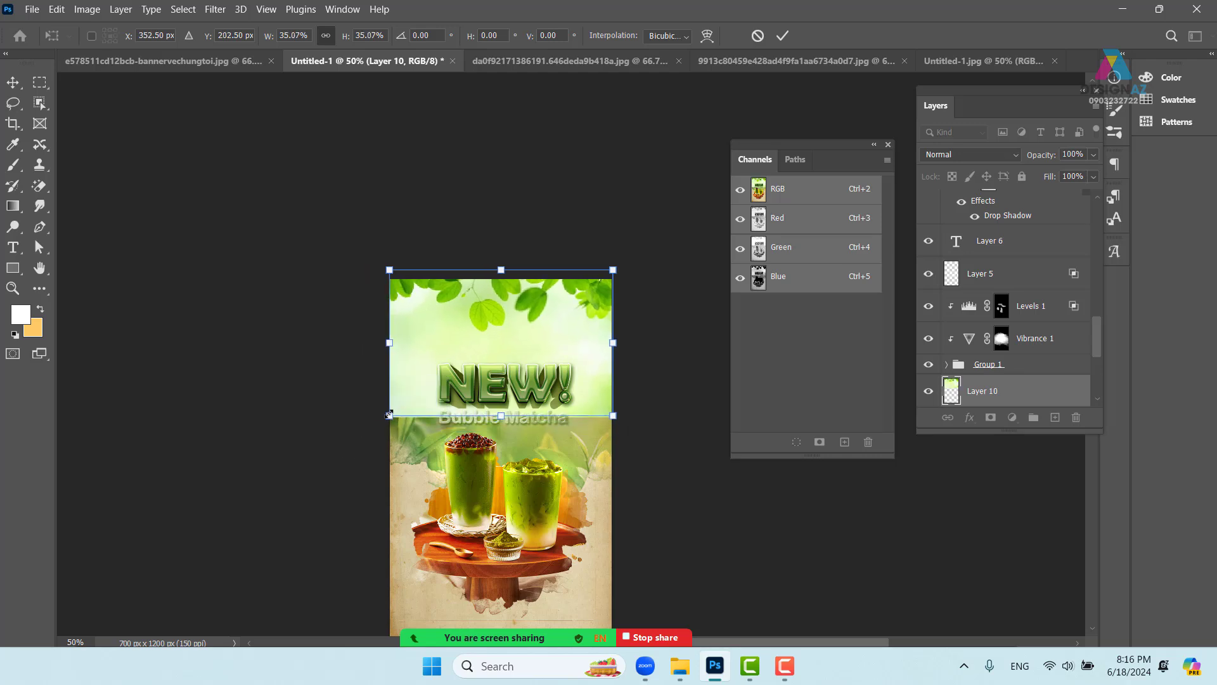
key("Return")
key("ctrl+plus")
key("ctrl+plus")
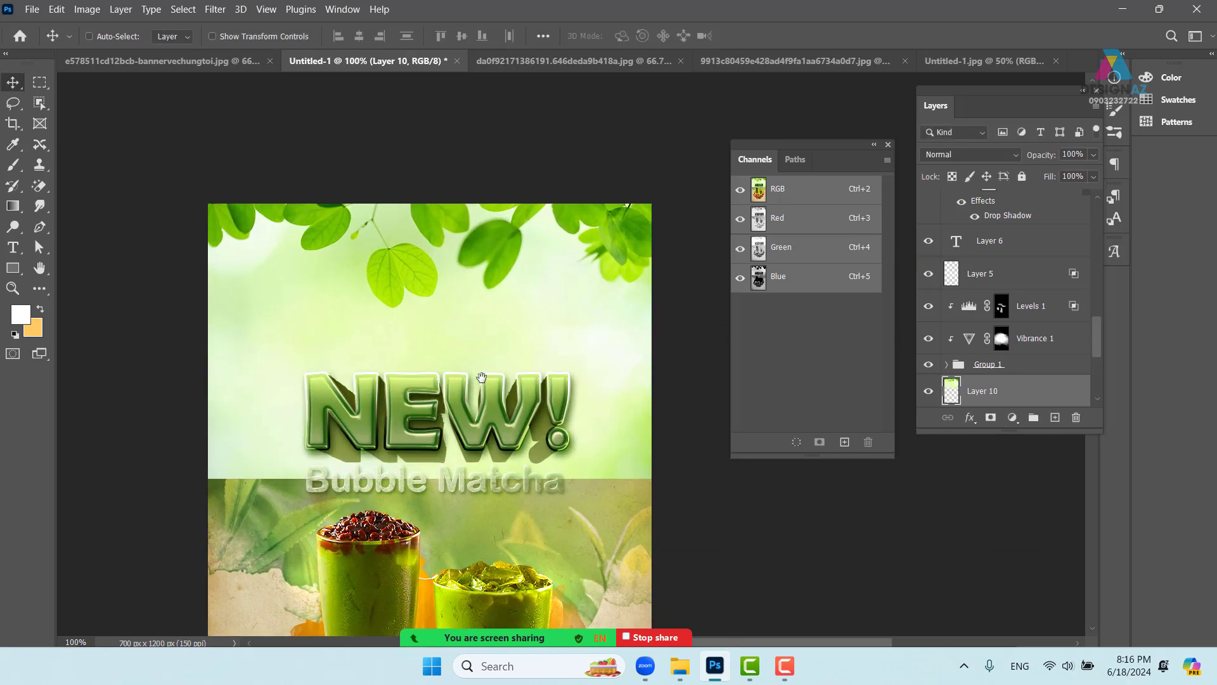
left_click_drag(503, 357, 525, 346)
- Set the leaf layer's blend mode to Multiply
left_click(968, 156)
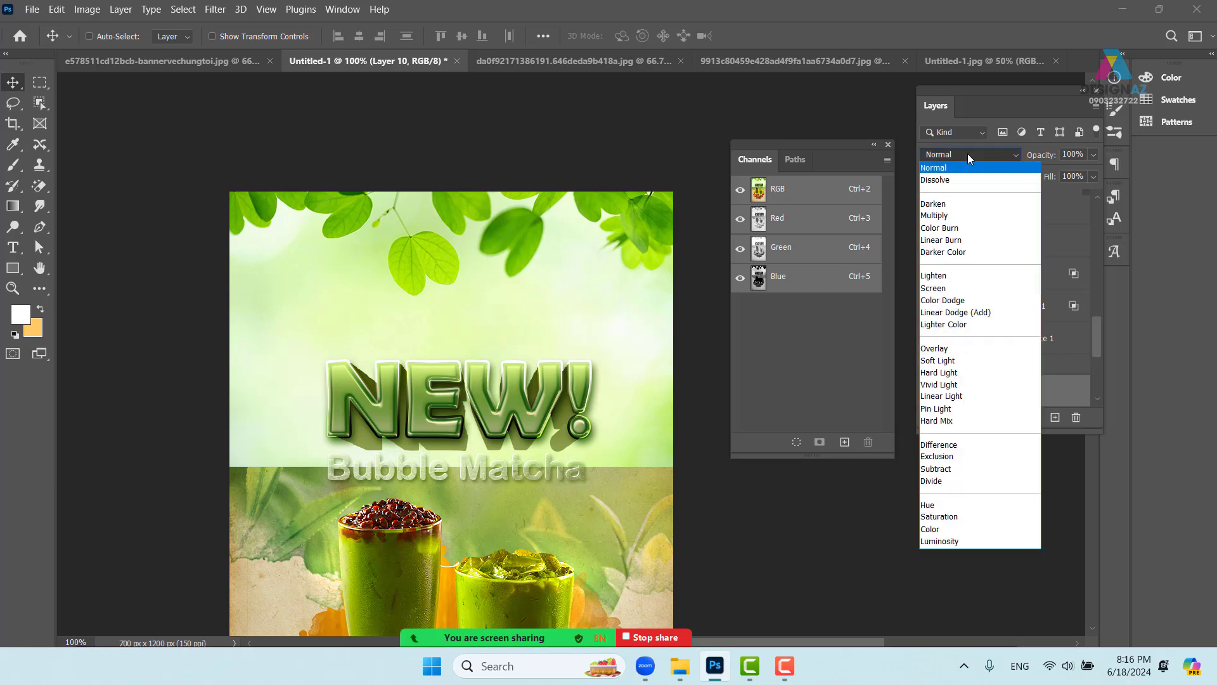
left_click(992, 204)
left_click_drag(639, 307, 527, 204)
left_click_drag(526, 256, 504, 294)
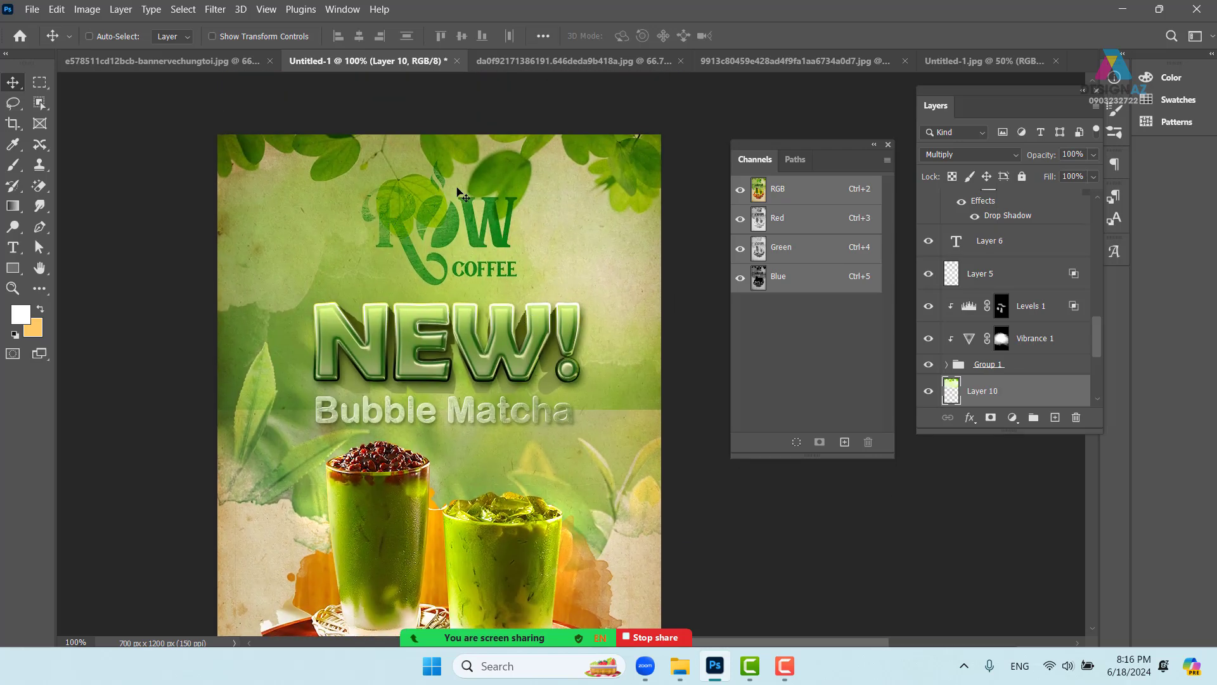
- Nudge the leaf layer slightly, then undo to remove the leaf overlay
mouse_move(532, 201)
left_mouse_down()
mouse_move(591, 203)
mouse_move(531, 201)
left_mouse_up()
left_click_drag(644, 231, 599, 234)
left_click_drag(548, 272, 571, 201)
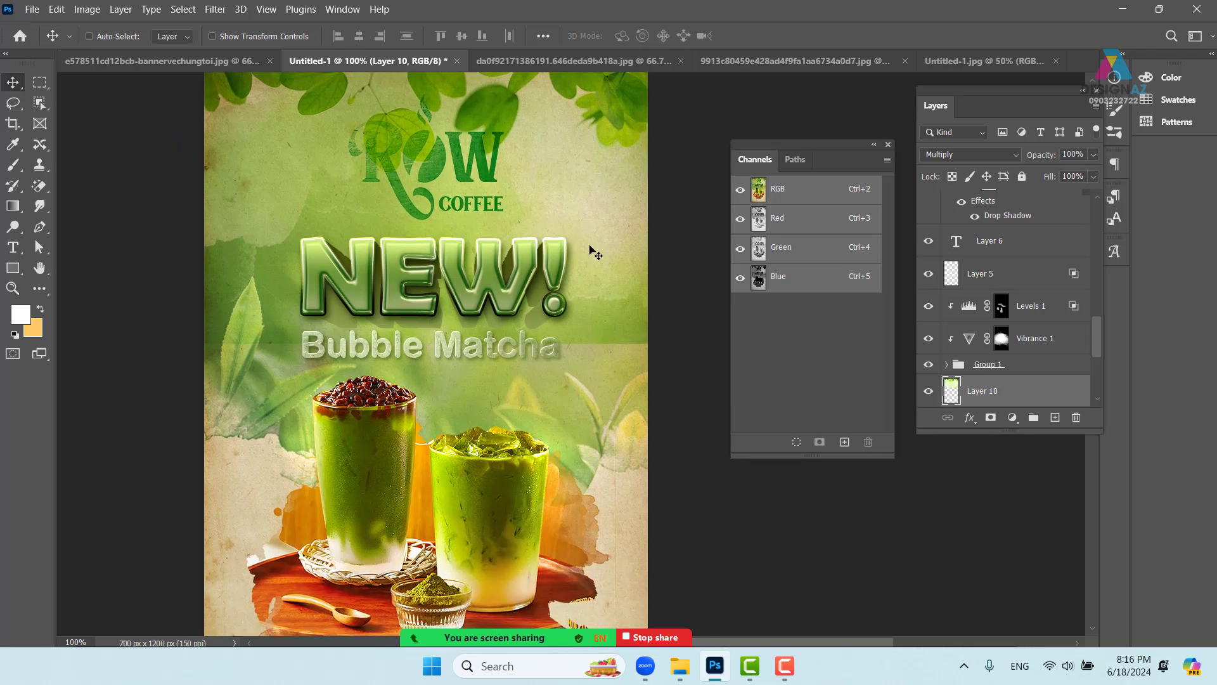
key("ctrl+z")
key("ctrl+minus")
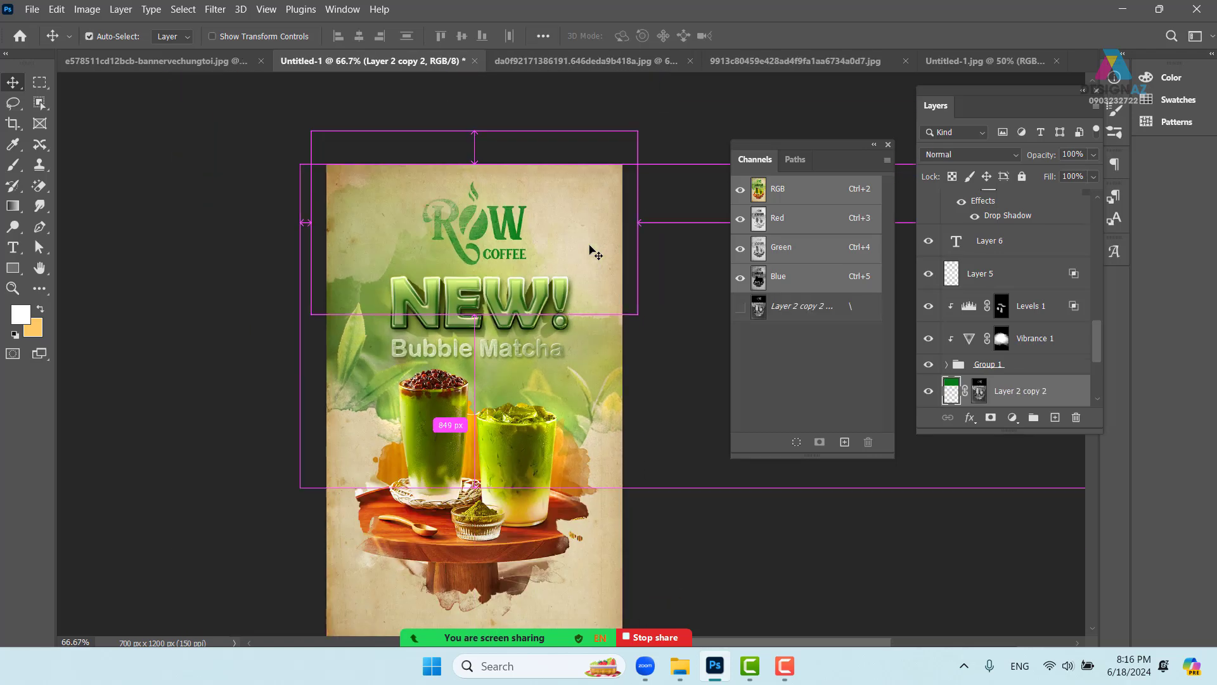
scroll(590, 253, "down", 3)
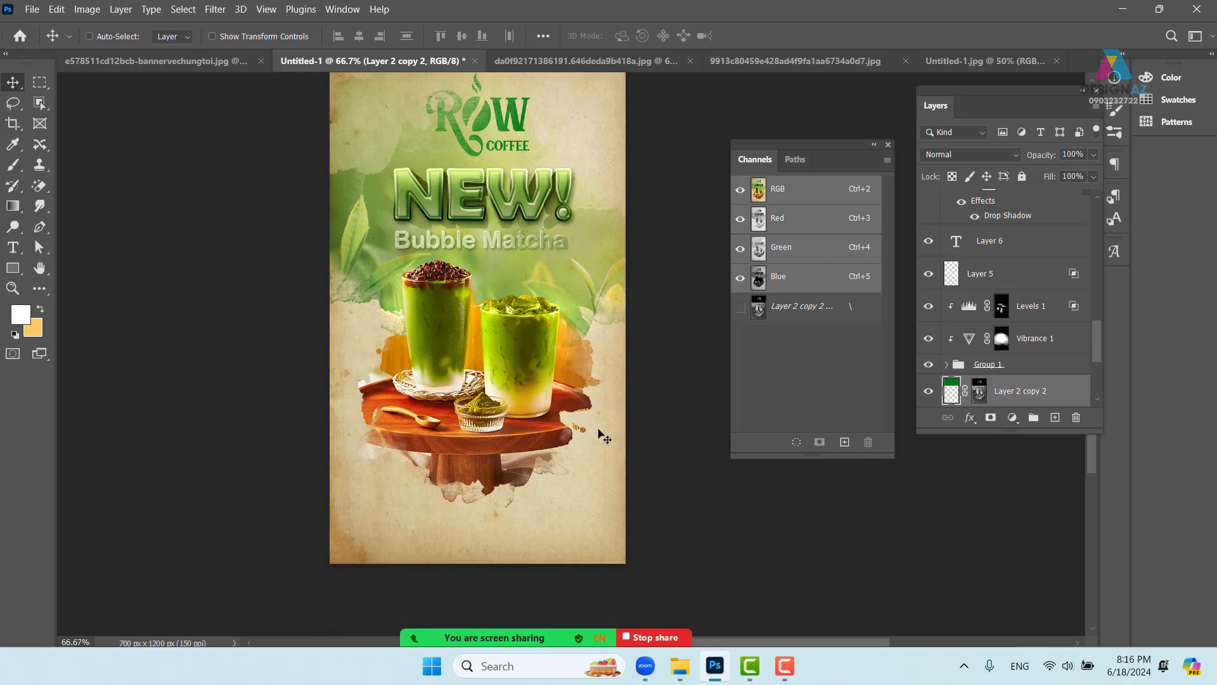
- Open Wooden-background from E:\thuvienanh\gổ, select all of it, then close it back to the poster
key("ctrl+o")
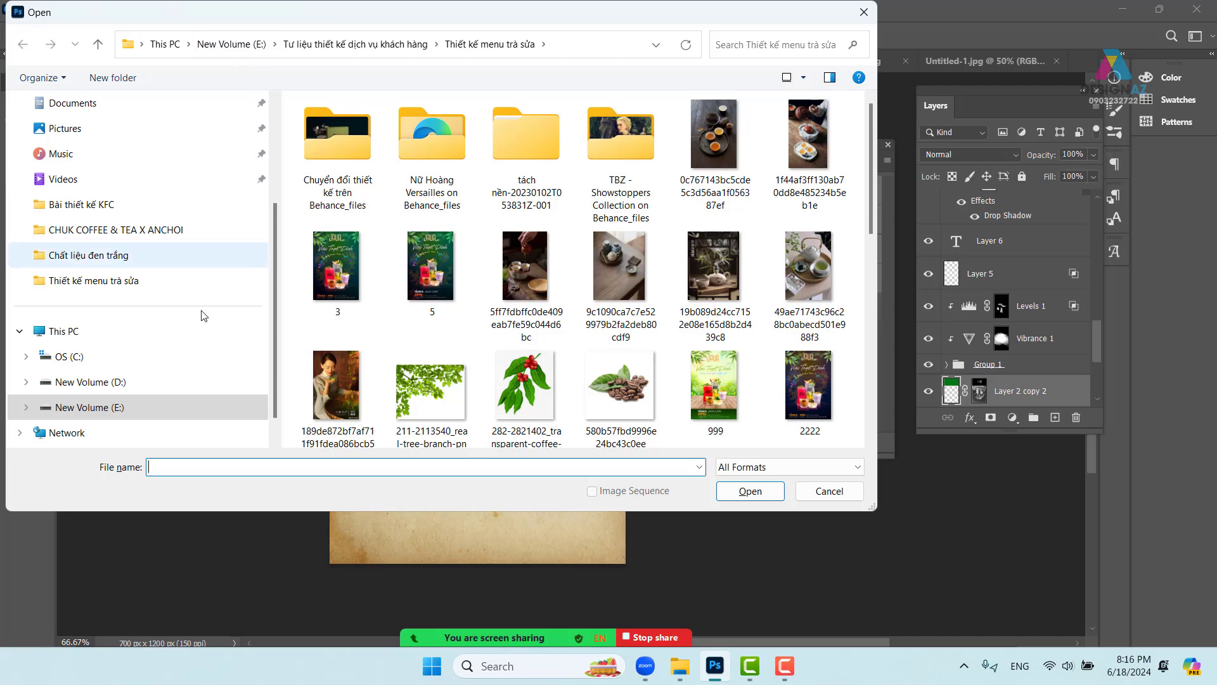
left_click(155, 407)
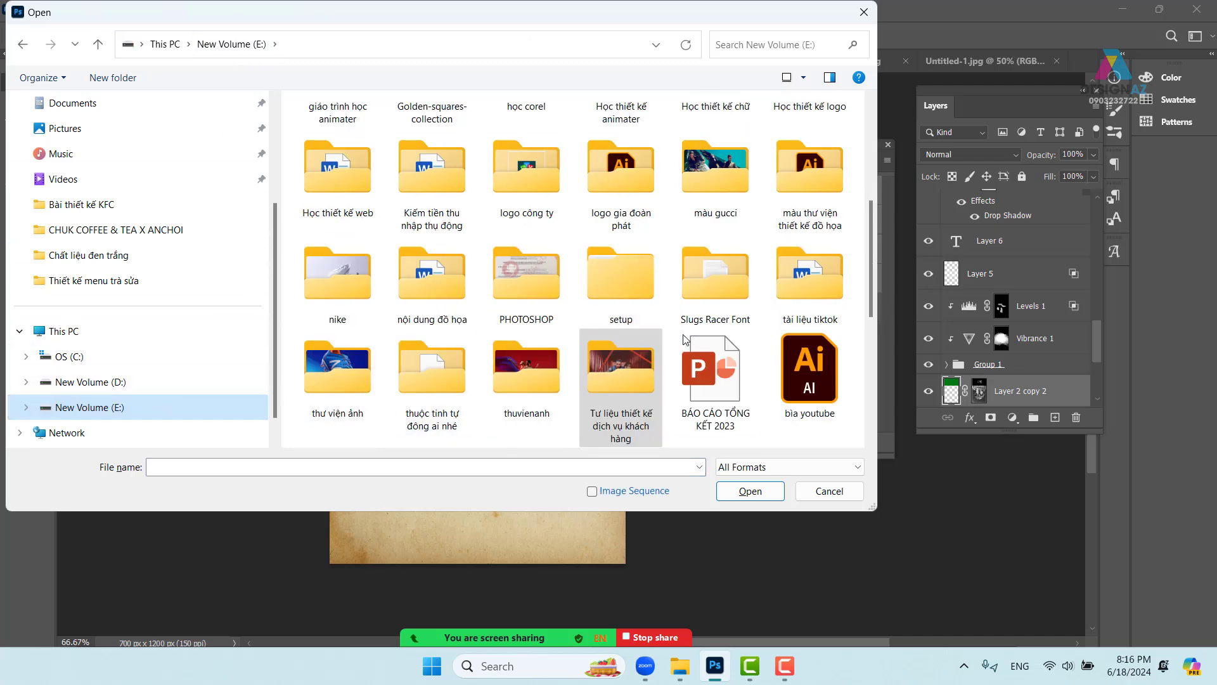
left_click(533, 381)
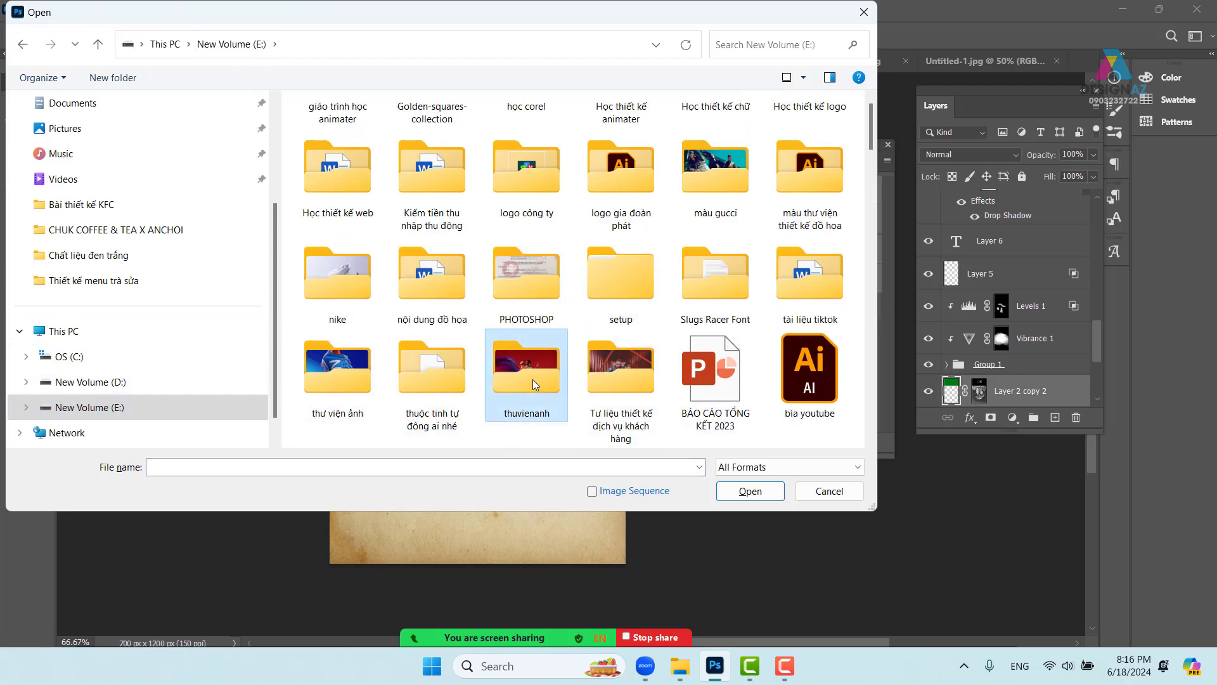
double_click(532, 379)
key("g")
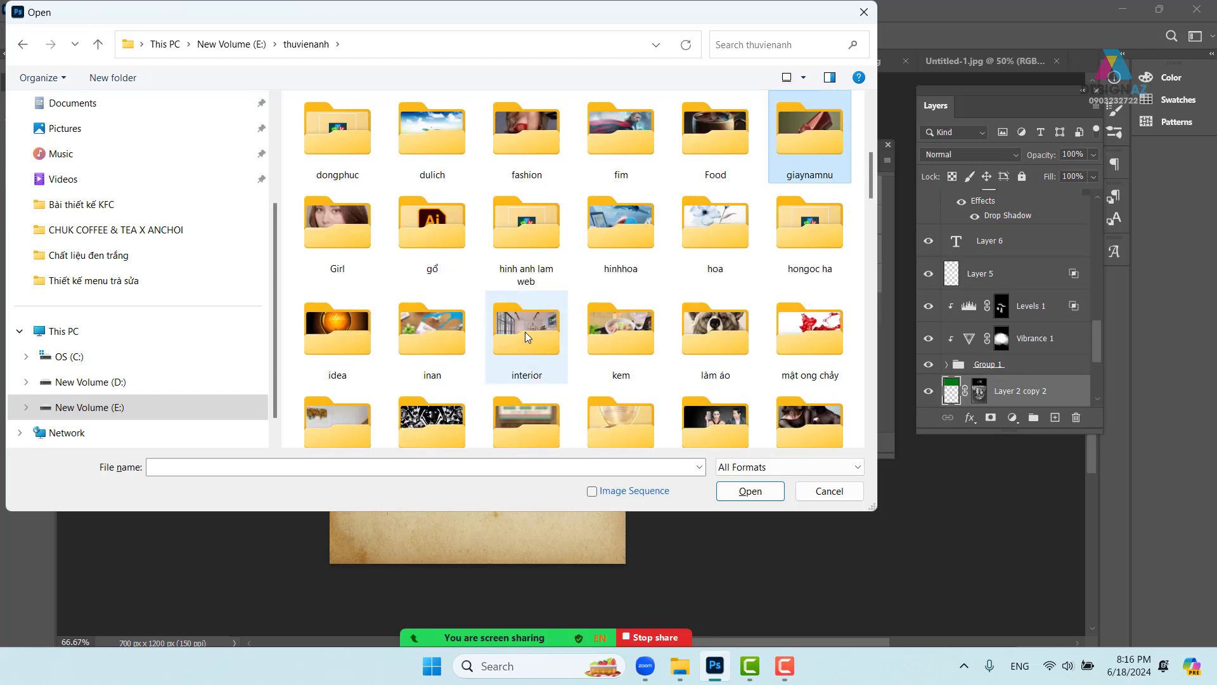
double_click(435, 236)
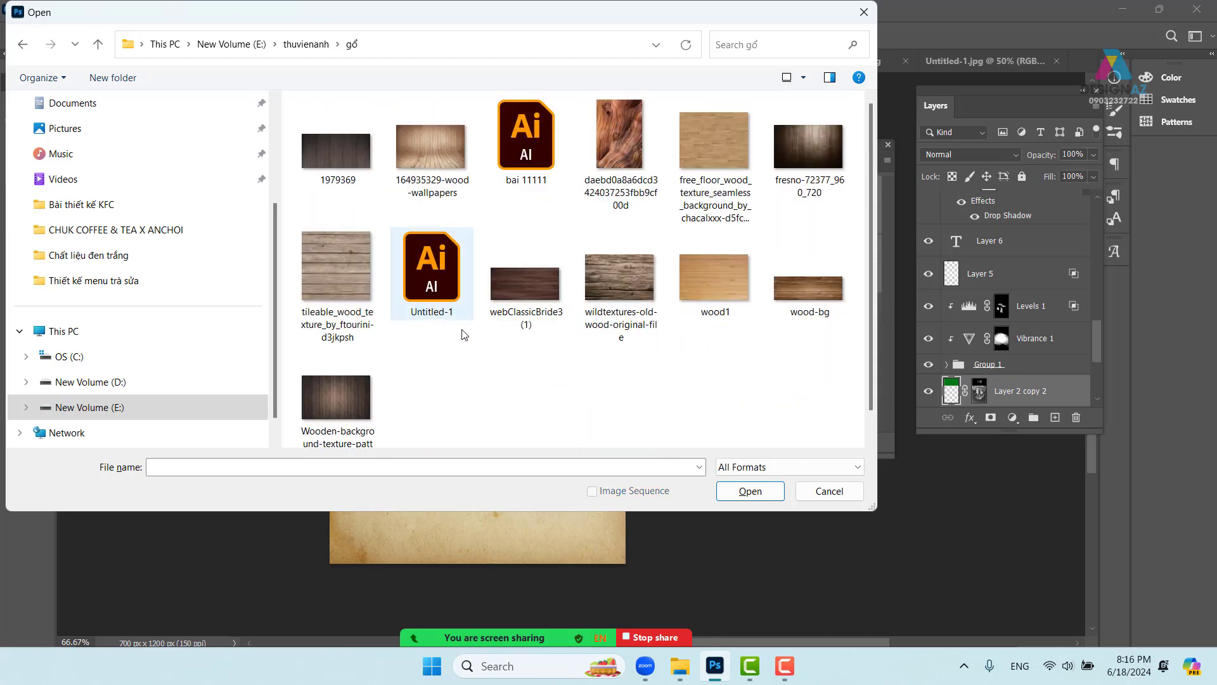
left_click(356, 408)
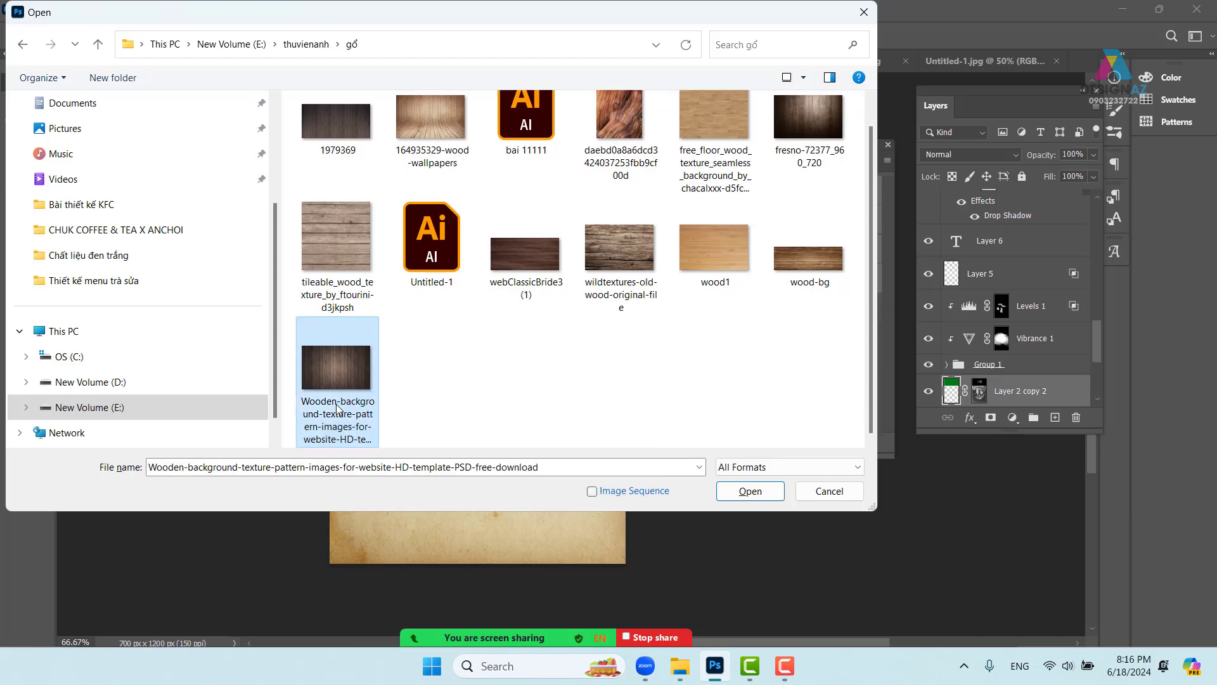
left_click(750, 491)
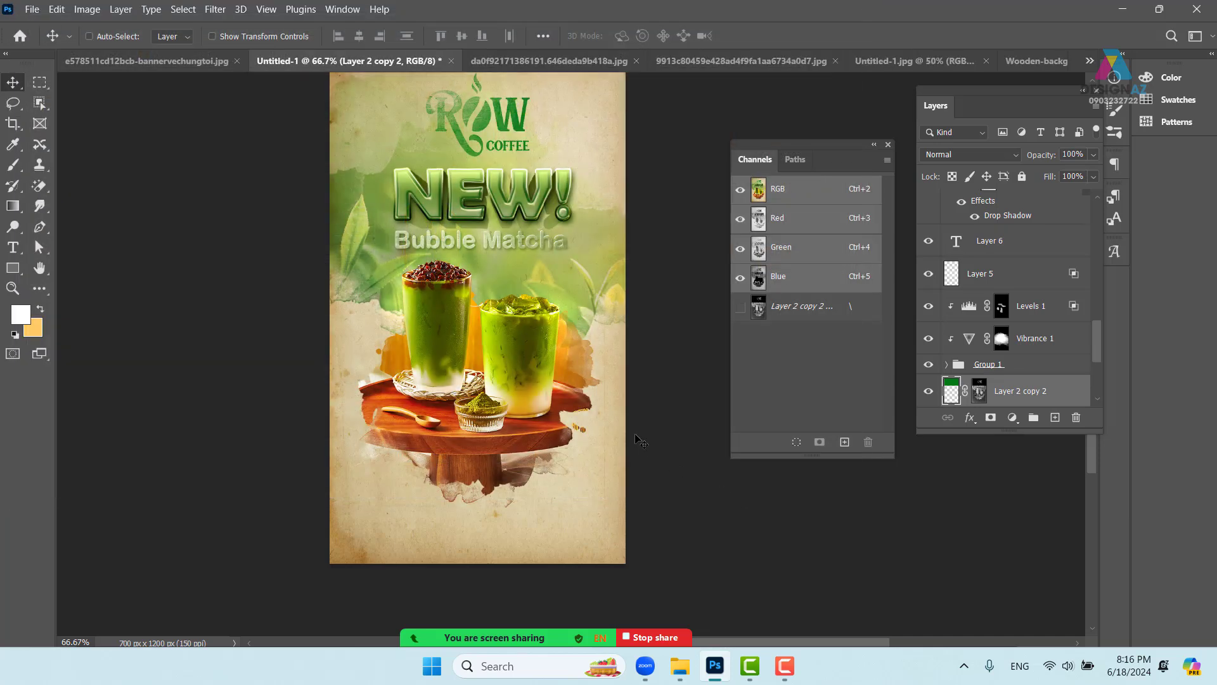
key("ctrl+a")
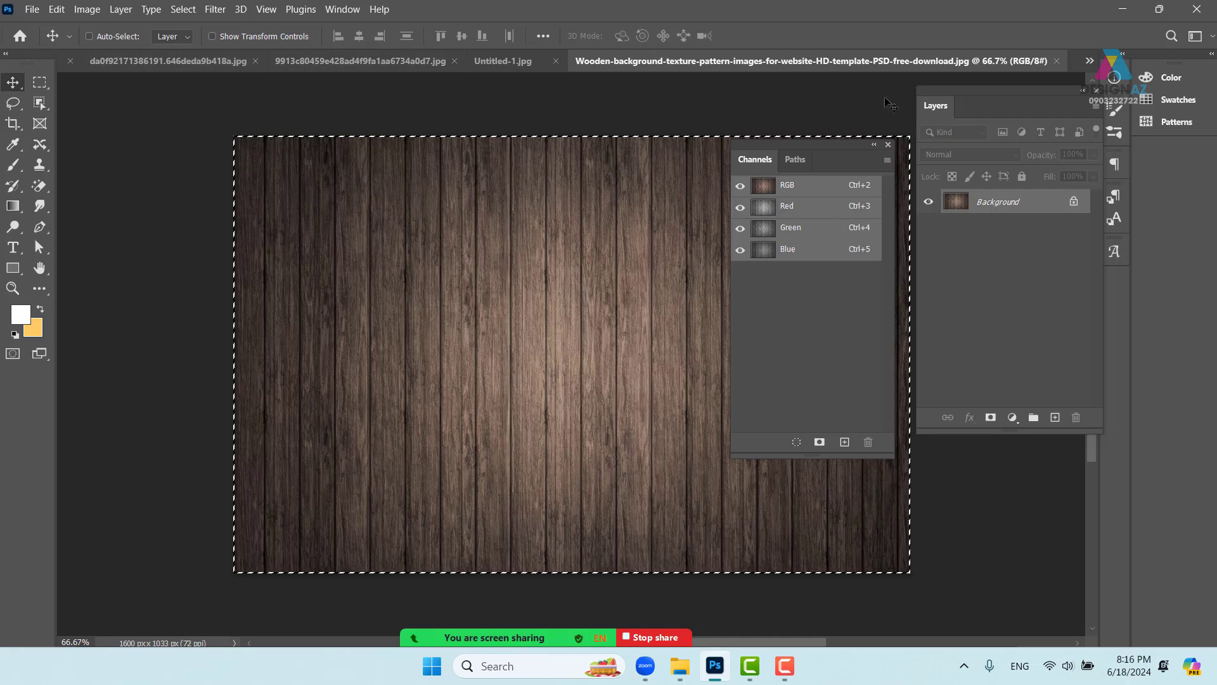
left_click(1056, 61)
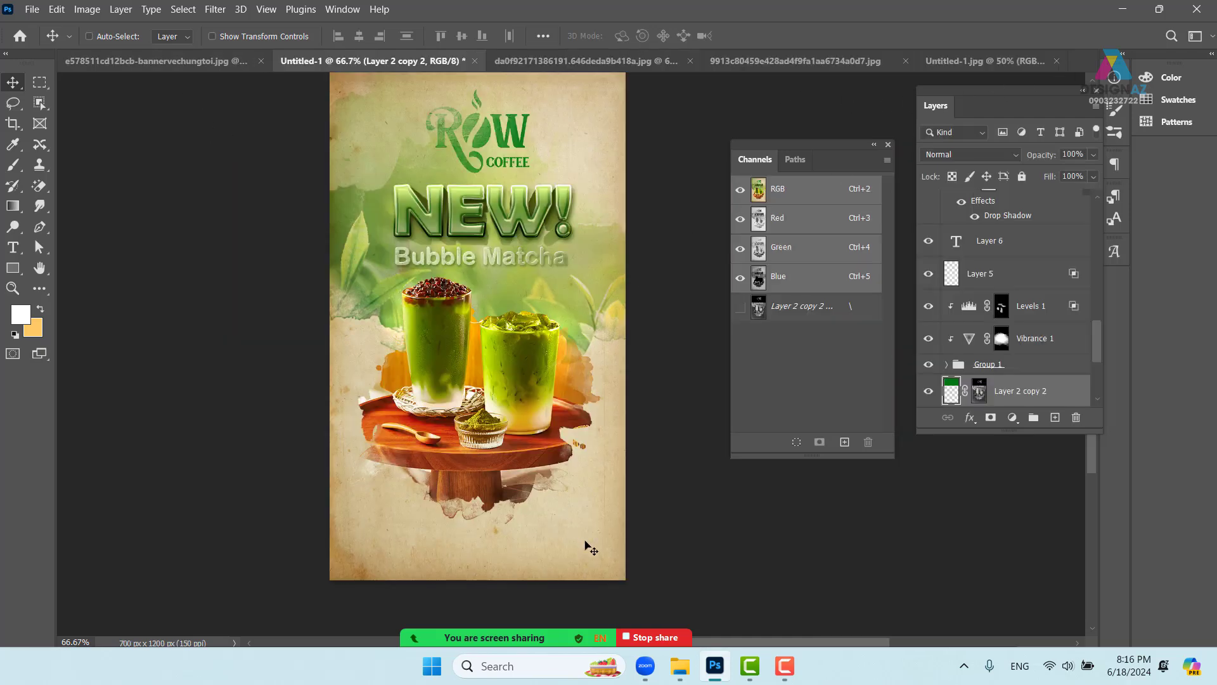
- Paste the wood texture above Layer 1 and move it down the poster
right_click(582, 521)
left_click(614, 530)
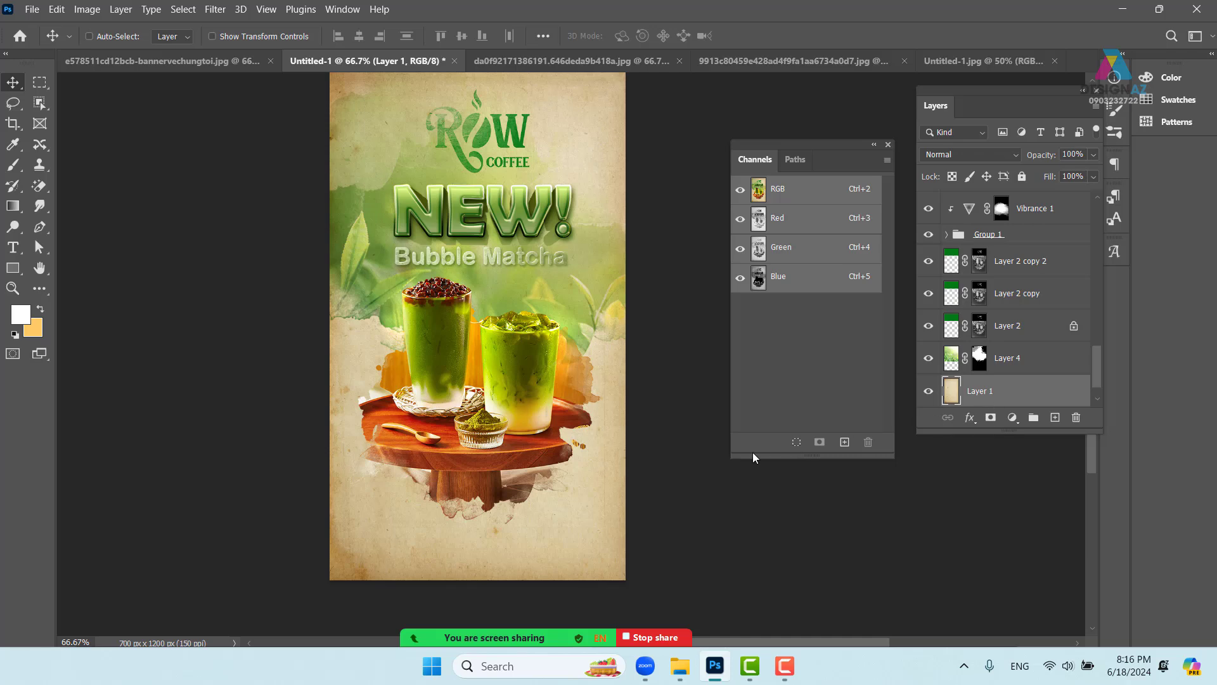
key("ctrl+v")
left_click_drag(575, 313, 563, 393)
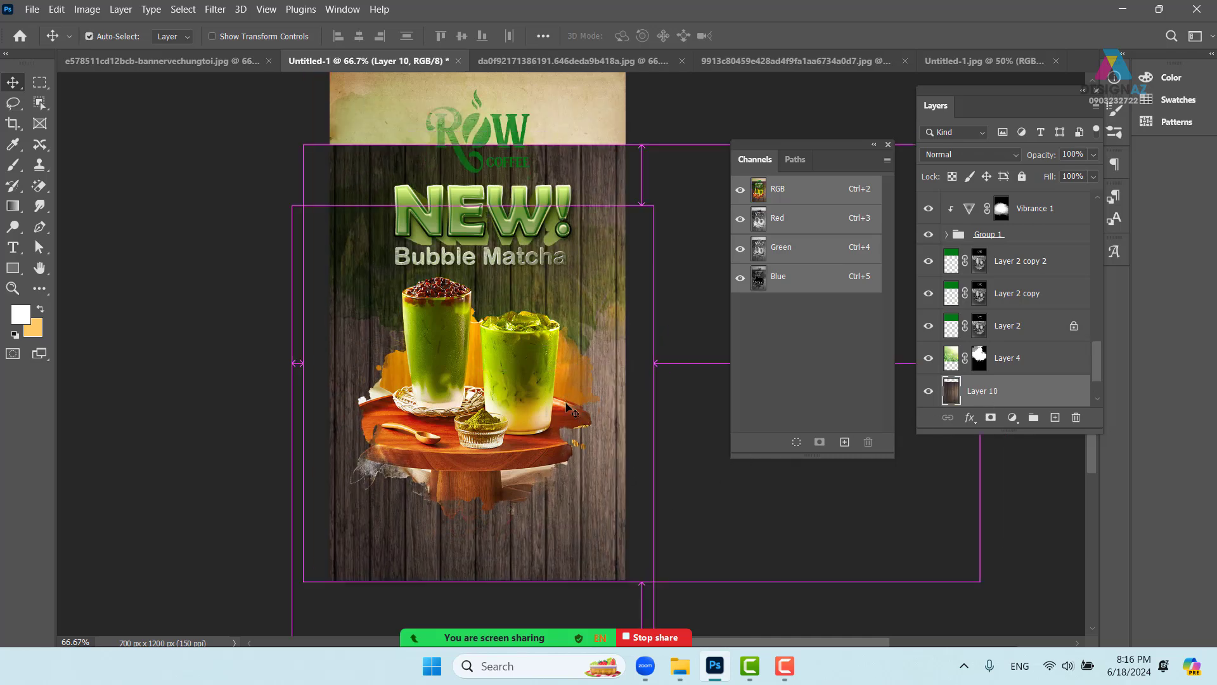
- Scale the wood texture to fit the poster's lower part
key("ctrl+t")
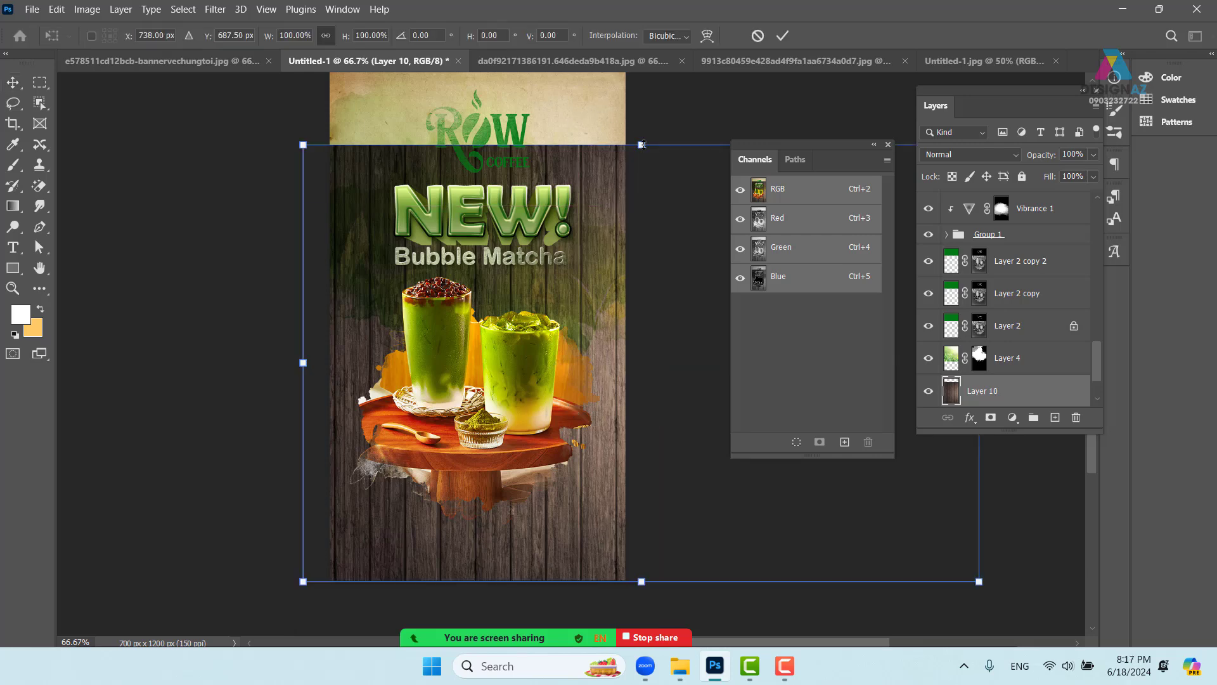
left_click_drag(642, 145, 641, 305)
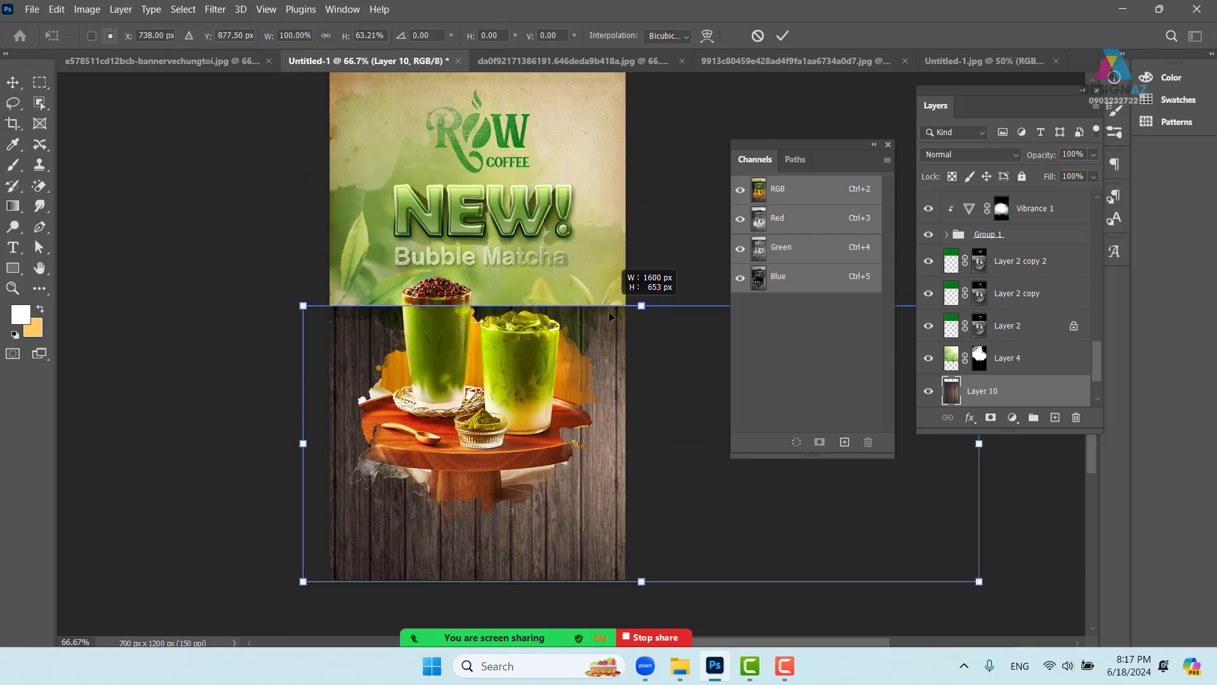
left_click_drag(573, 406, 356, 389)
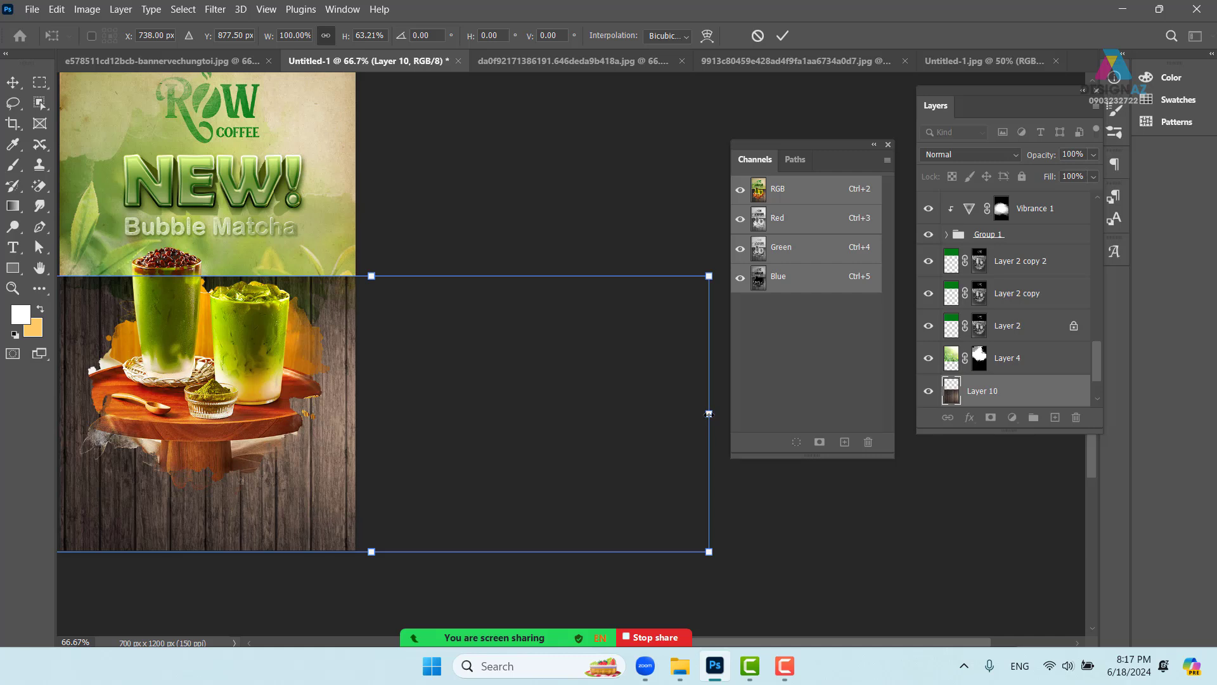
left_click_drag(709, 413, 395, 425)
left_click_drag(302, 447, 442, 410)
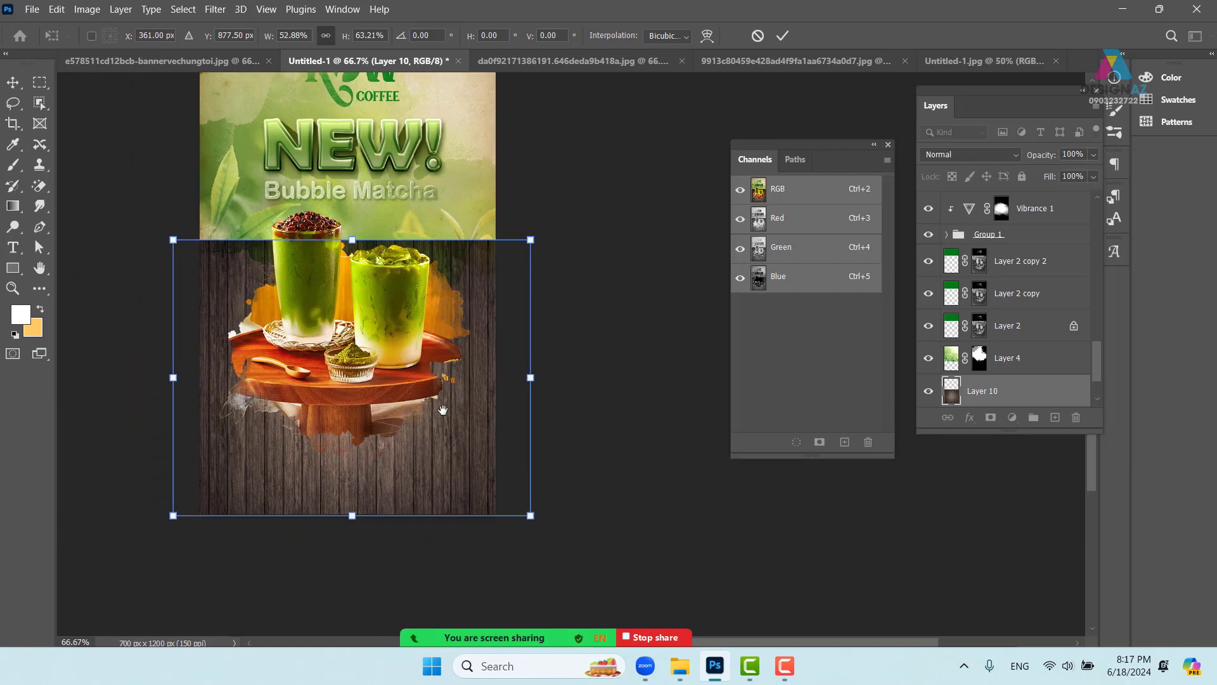
- Warp the wood into a perspective floor beneath the matcha drinks and apply the transform
left_click_drag(541, 522, 685, 517)
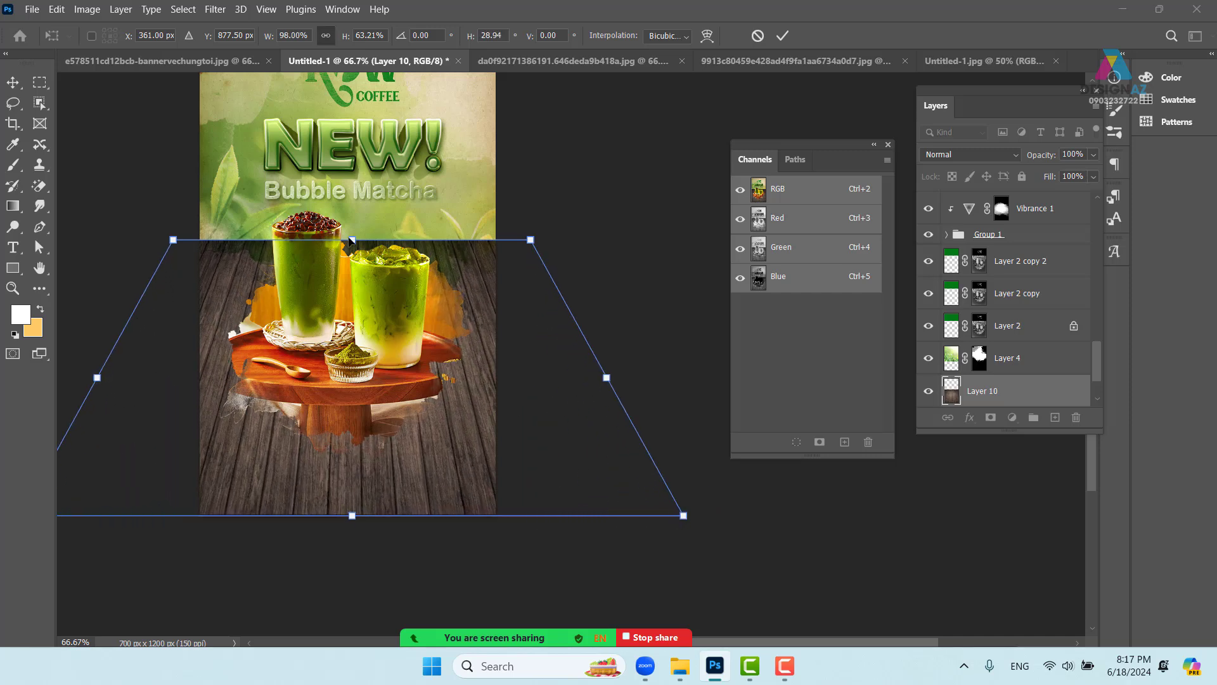
key("alt+shift")
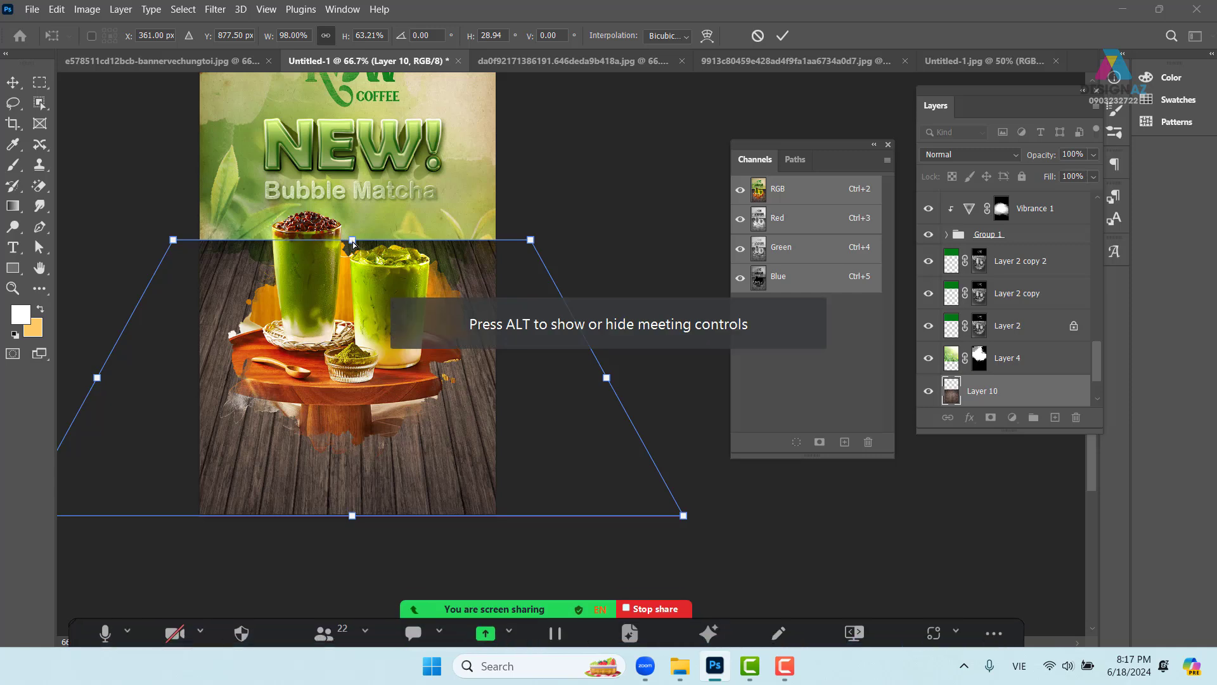
left_click_drag(352, 240, 346, 282)
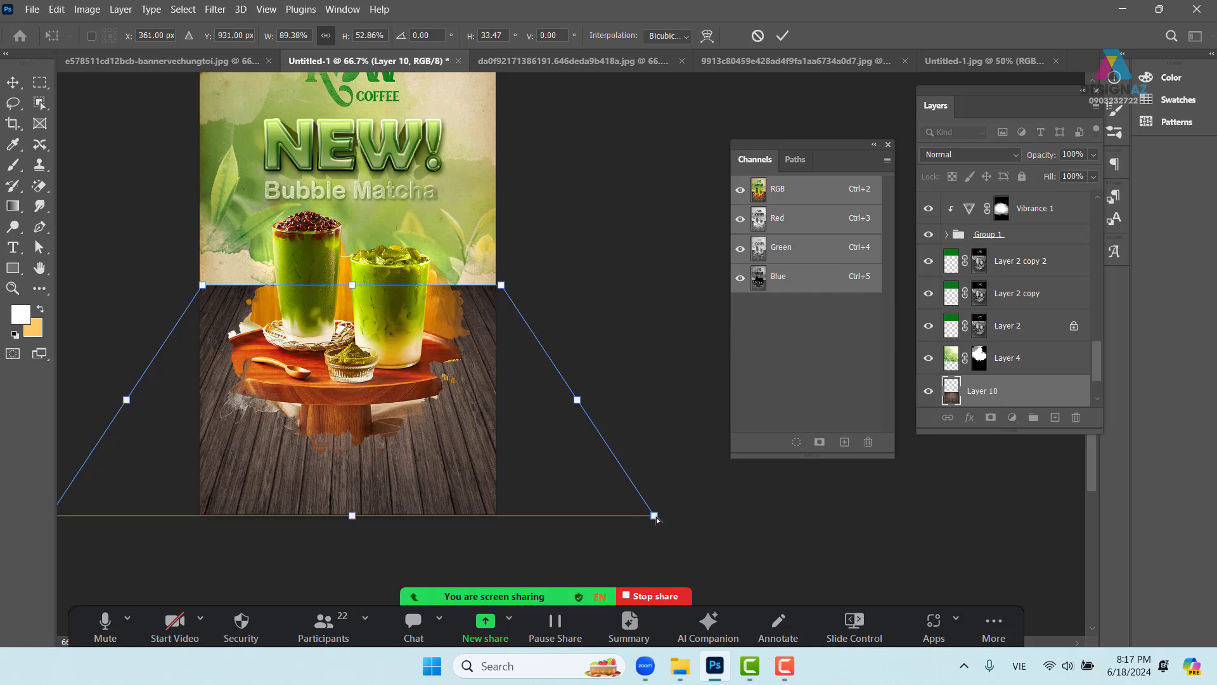
left_click_drag(667, 518, 788, 475)
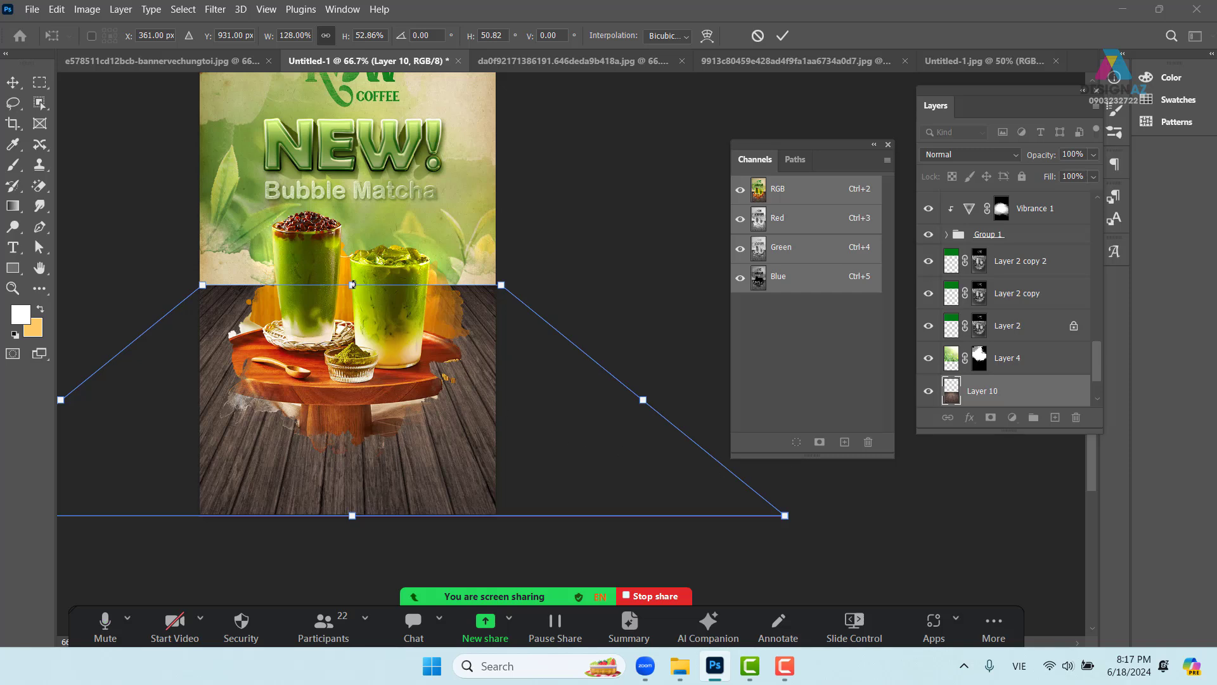
left_click_drag(352, 285, 351, 260)
left_click_drag(471, 260, 512, 262)
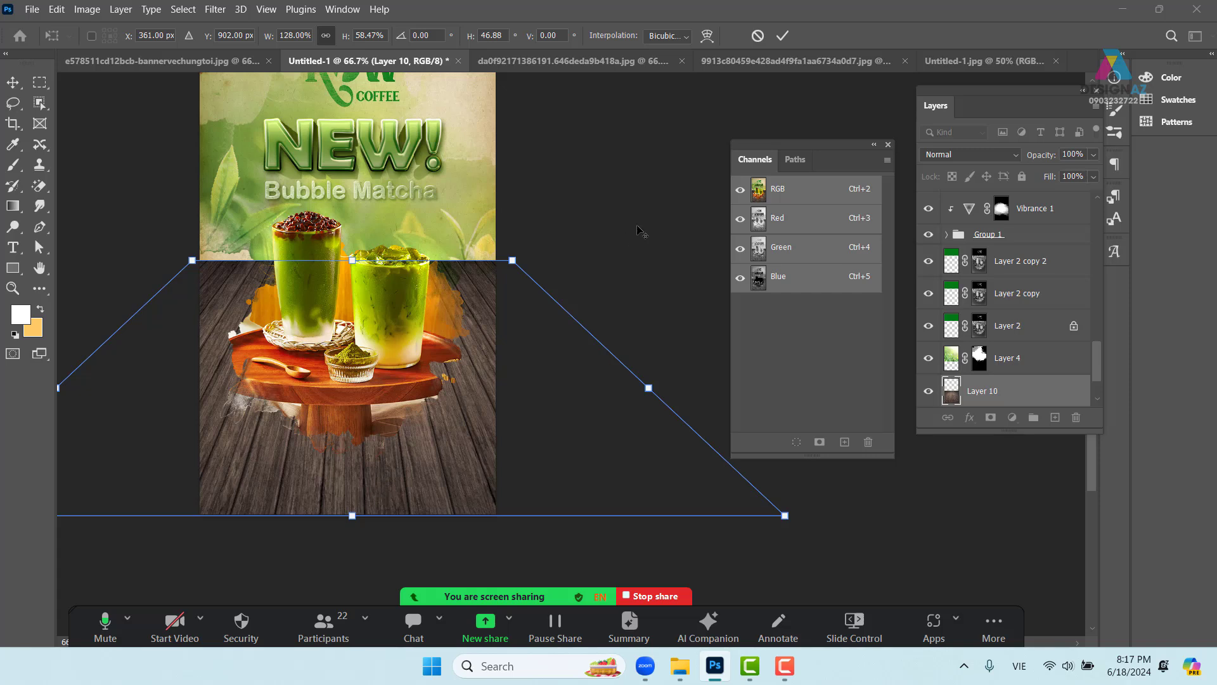
left_click(783, 39)
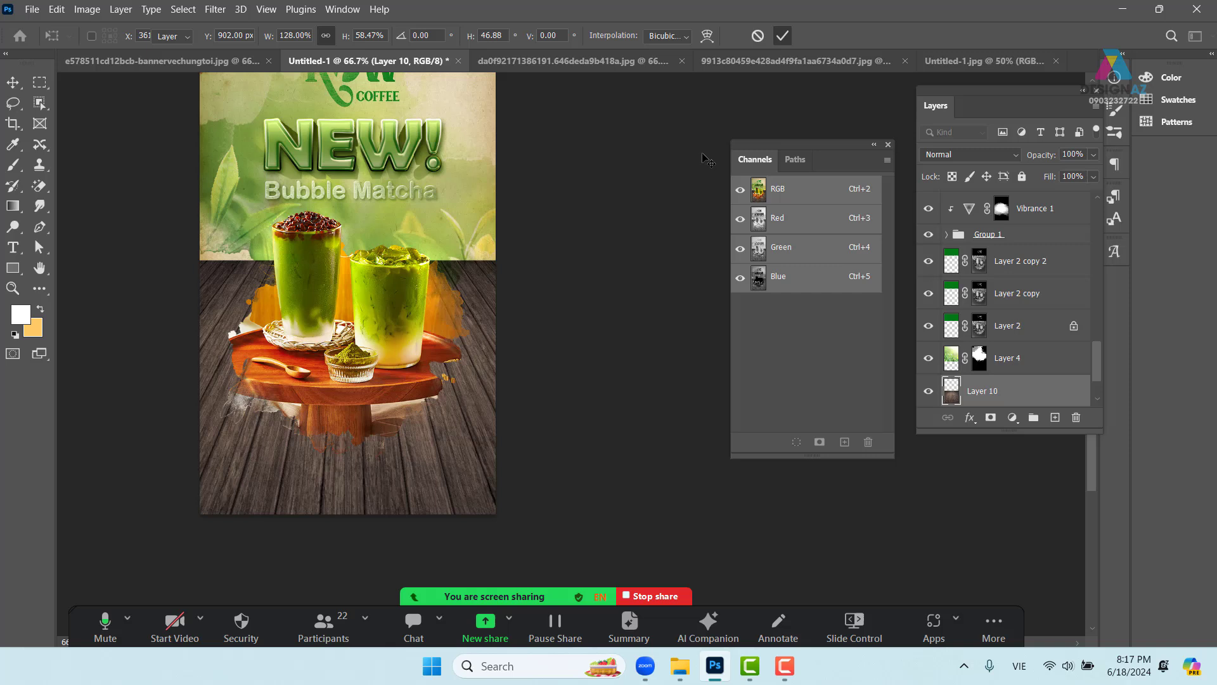
- Set the wood floor layer's blend mode to Soft Light
left_click(448, 455, "ctrl")
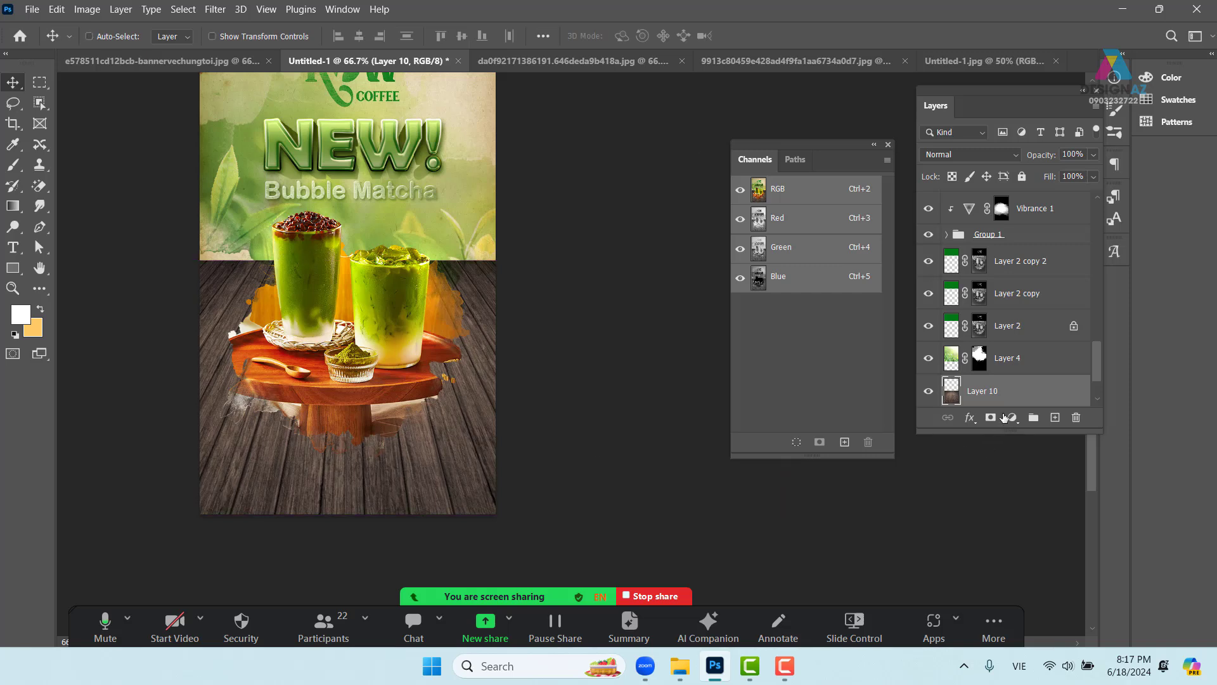
left_click(981, 156)
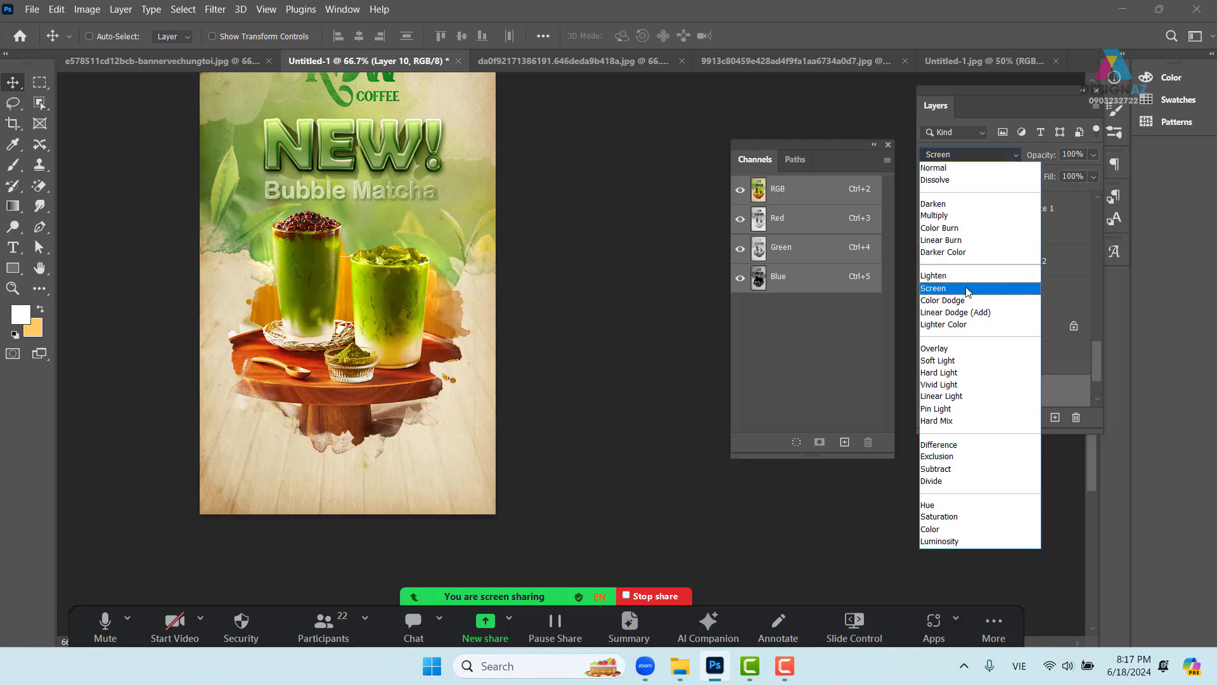
left_click(962, 361)
- Select Layer 10 and nudge the wood floor slightly right and down
left_click_drag(490, 405, 547, 449)
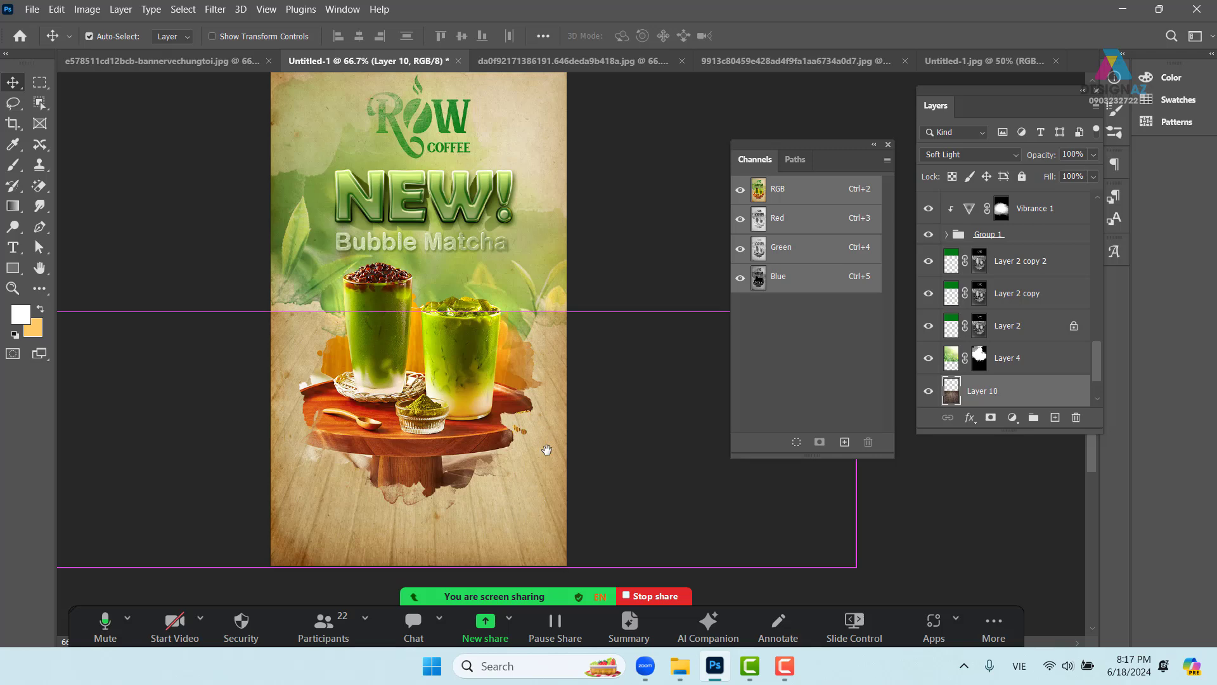
left_click_drag(516, 529, 478, 490)
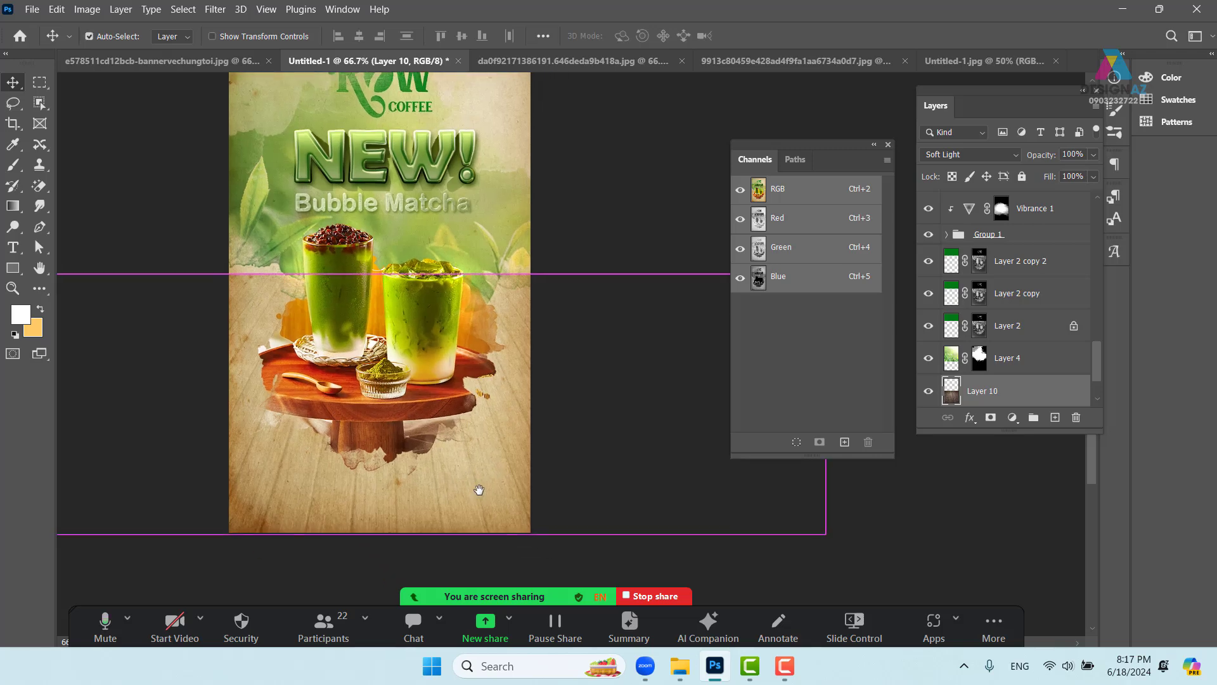
key("ctrl+plus")
left_click_drag(498, 509, 636, 409)
right_click(633, 435)
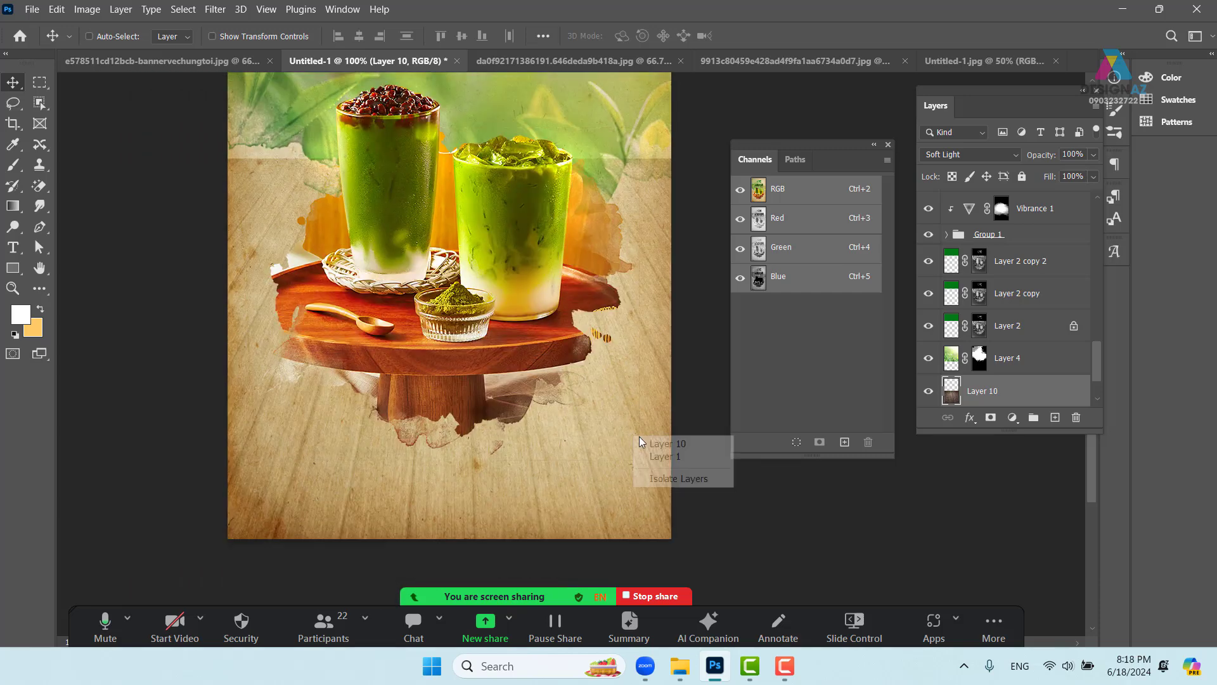
left_click(656, 444)
left_click_drag(610, 472, 618, 479)
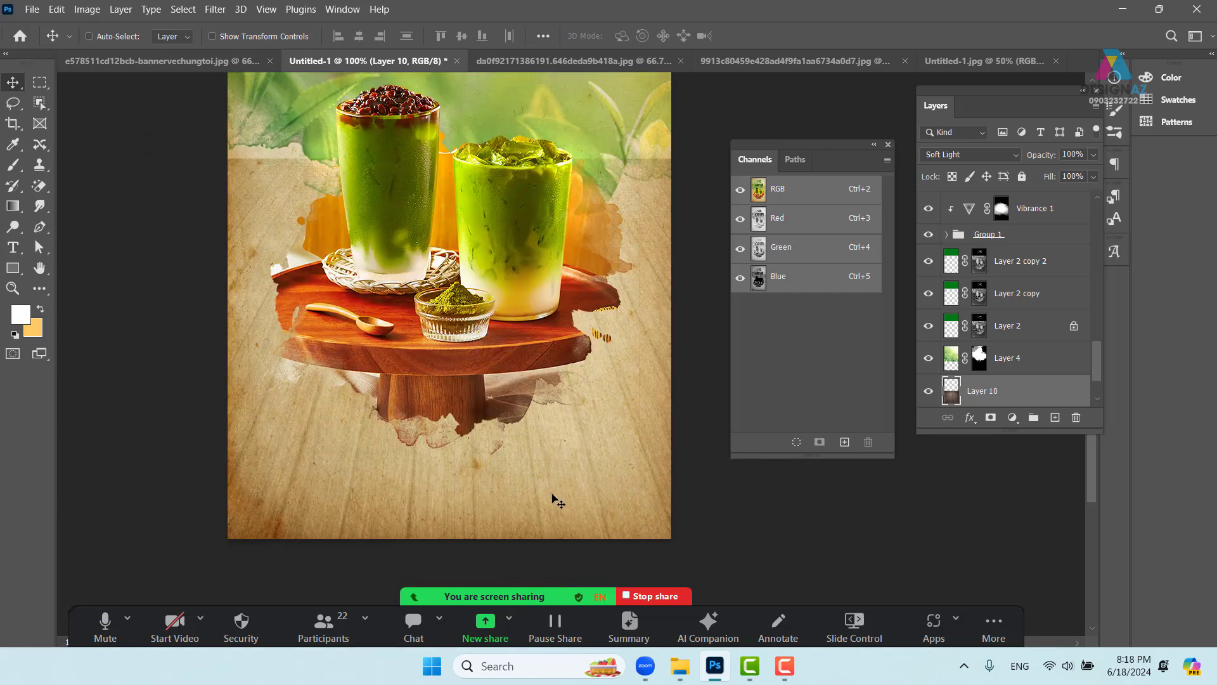
left_click_drag(633, 424, 610, 484)
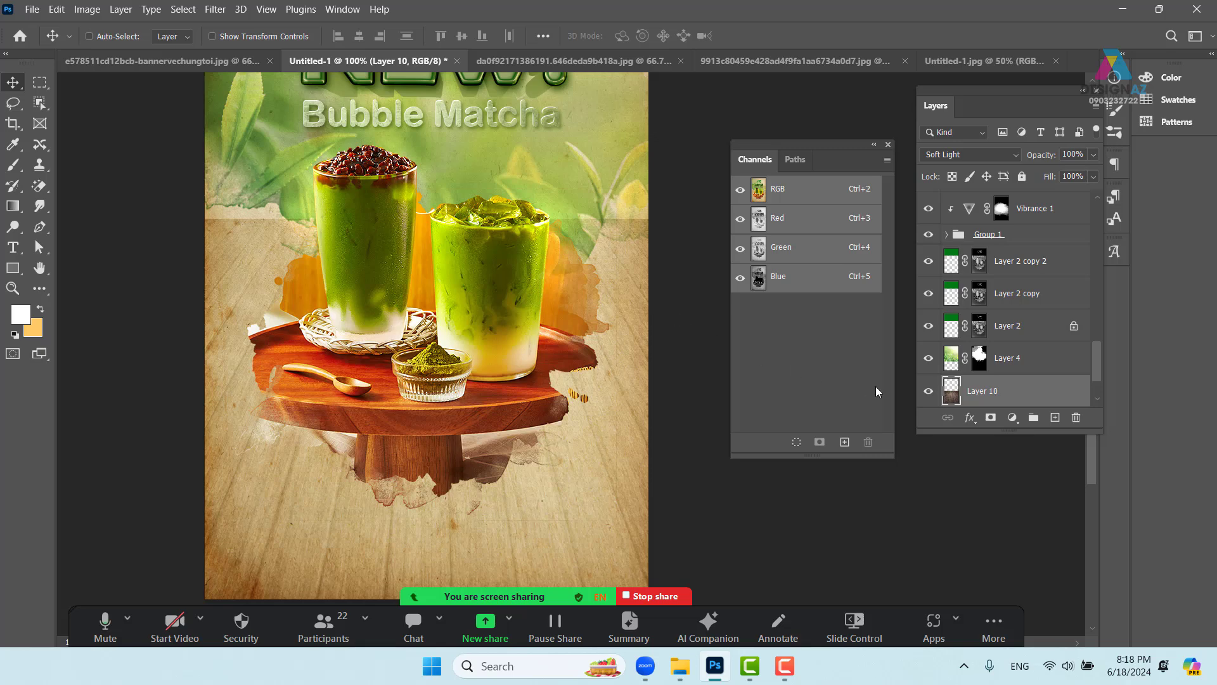
- Add a layer mask to the wood layer and invert it to hide the wood
left_click(991, 418)
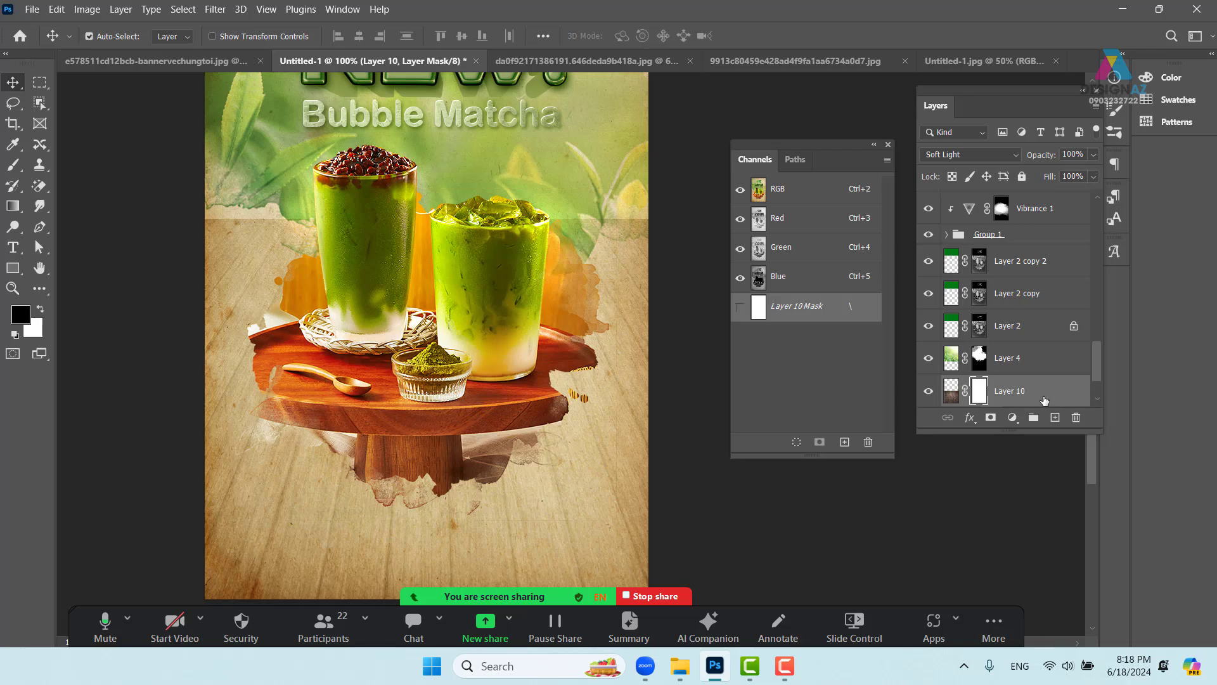
key("ctrl+i")
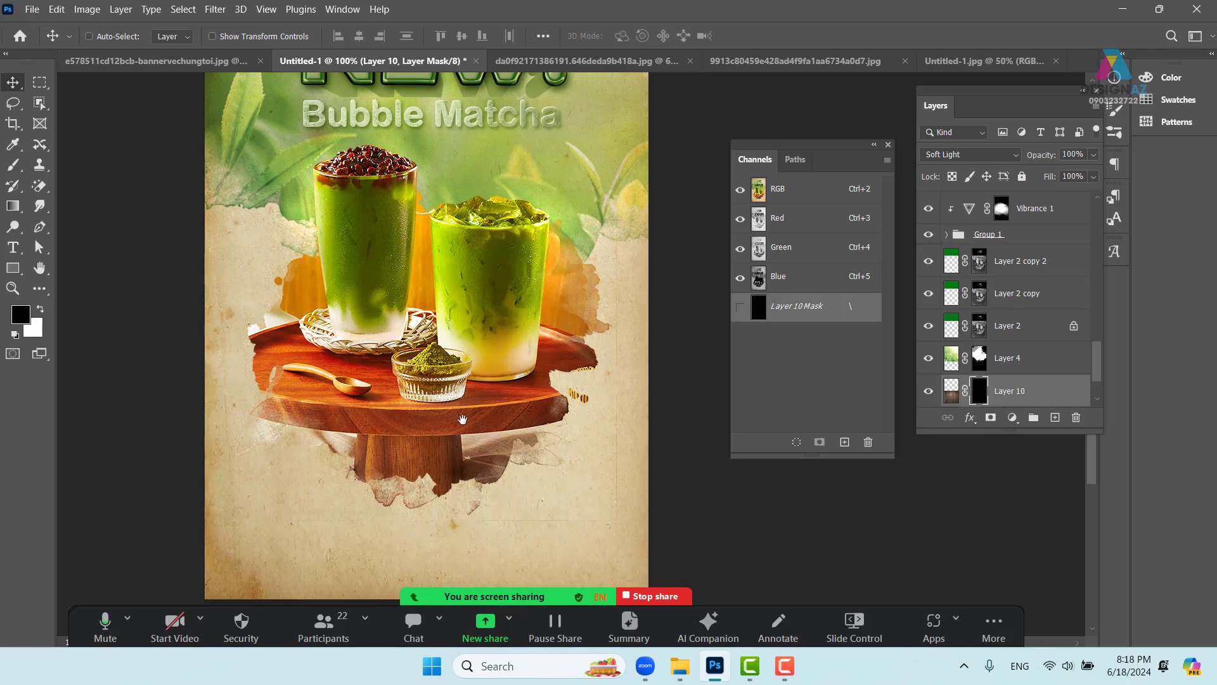
left_click_drag(457, 428, 480, 328)
scroll(480, 328, "down", 1)
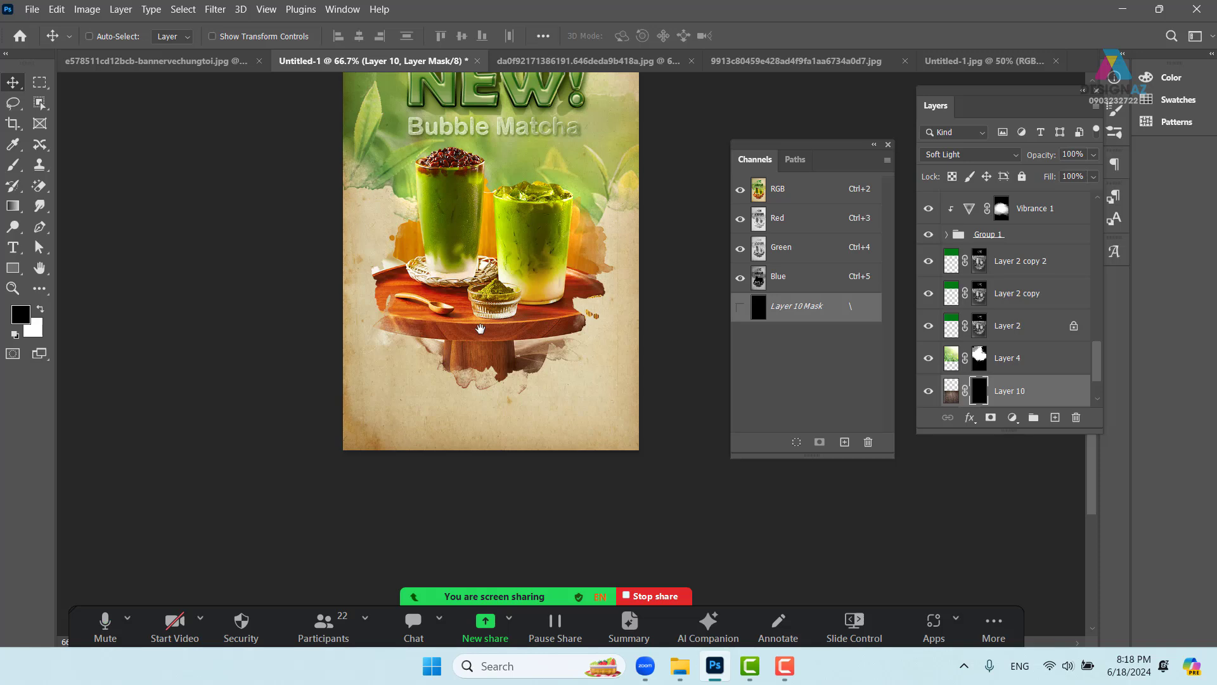
- Choose the large splash brush and size it to about 961 px
key("b")
left_click(114, 38)
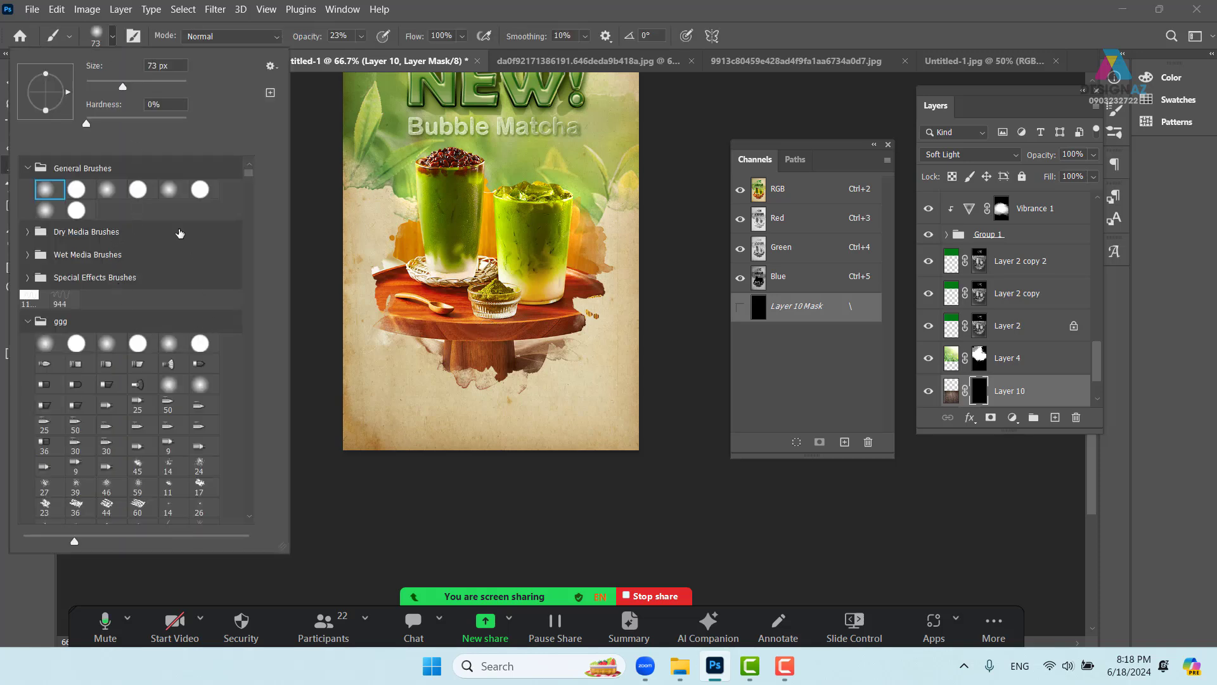
left_click_drag(250, 172, 255, 516)
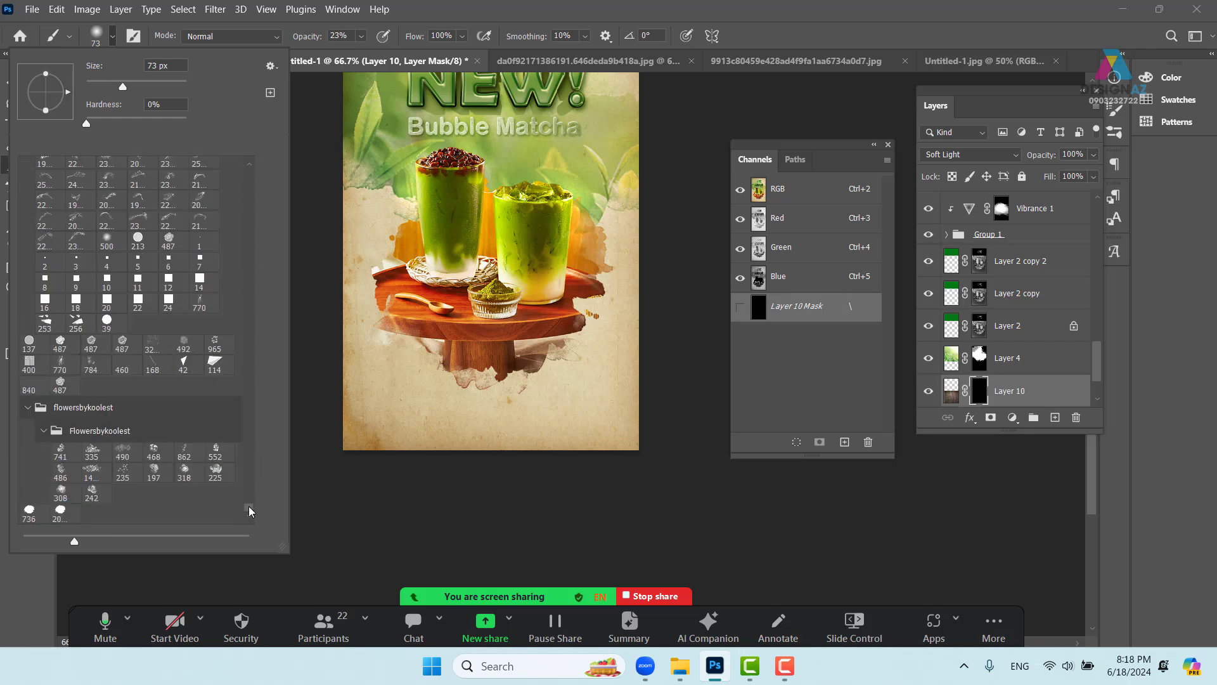
left_click(60, 513)
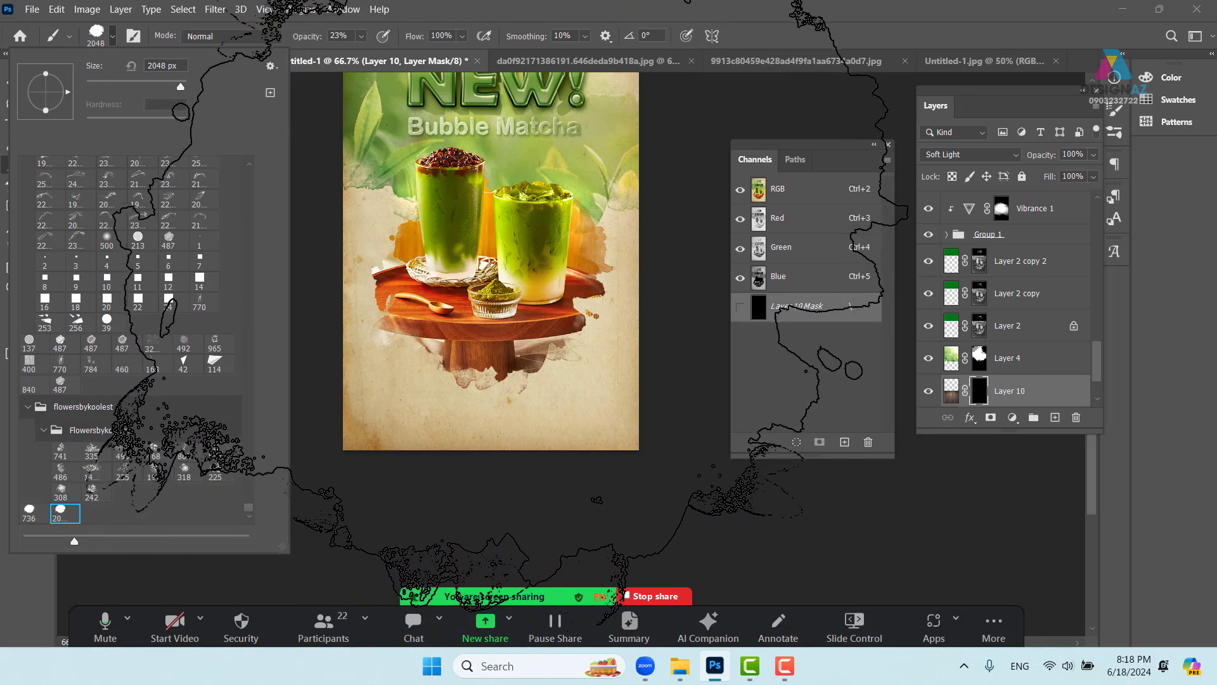
mouse_move(521, 227)
left_mouse_down()
mouse_move(441, 213)
mouse_move(299, 223)
left_mouse_up()
left_click_drag(459, 359, 385, 354)
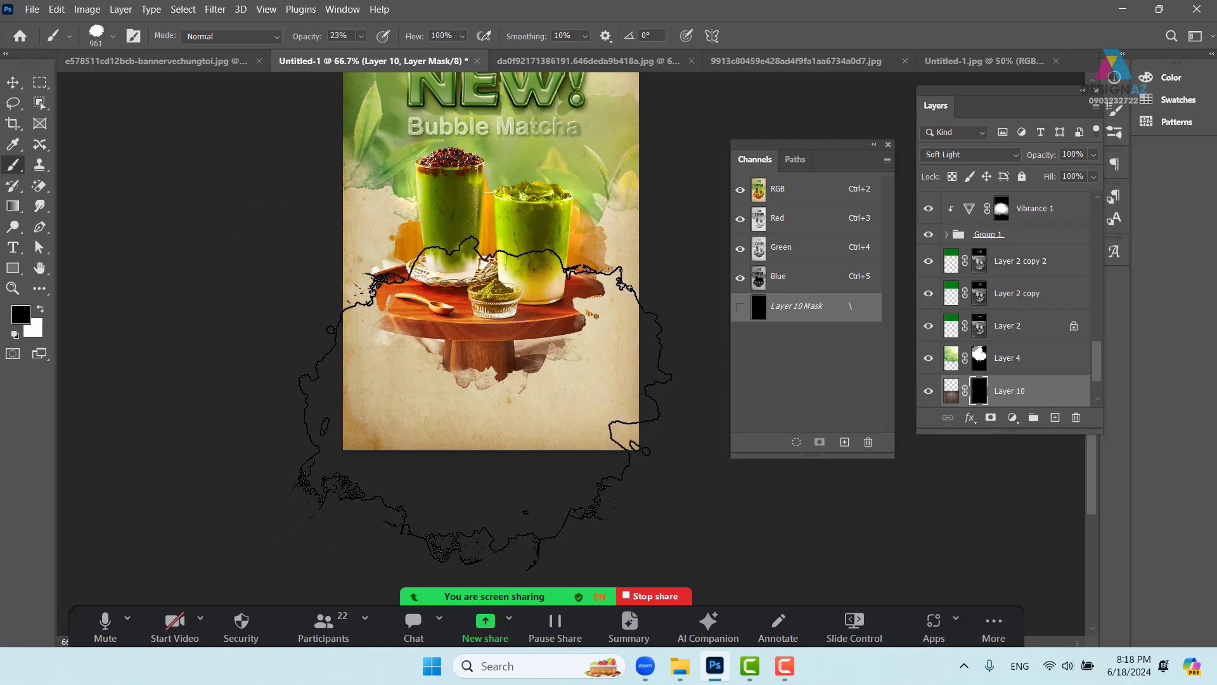
- With white (ffffff) at 100% opacity, stamp a splash revealing wood at the poster bottom
left_click(21, 313)
type("ffffff")
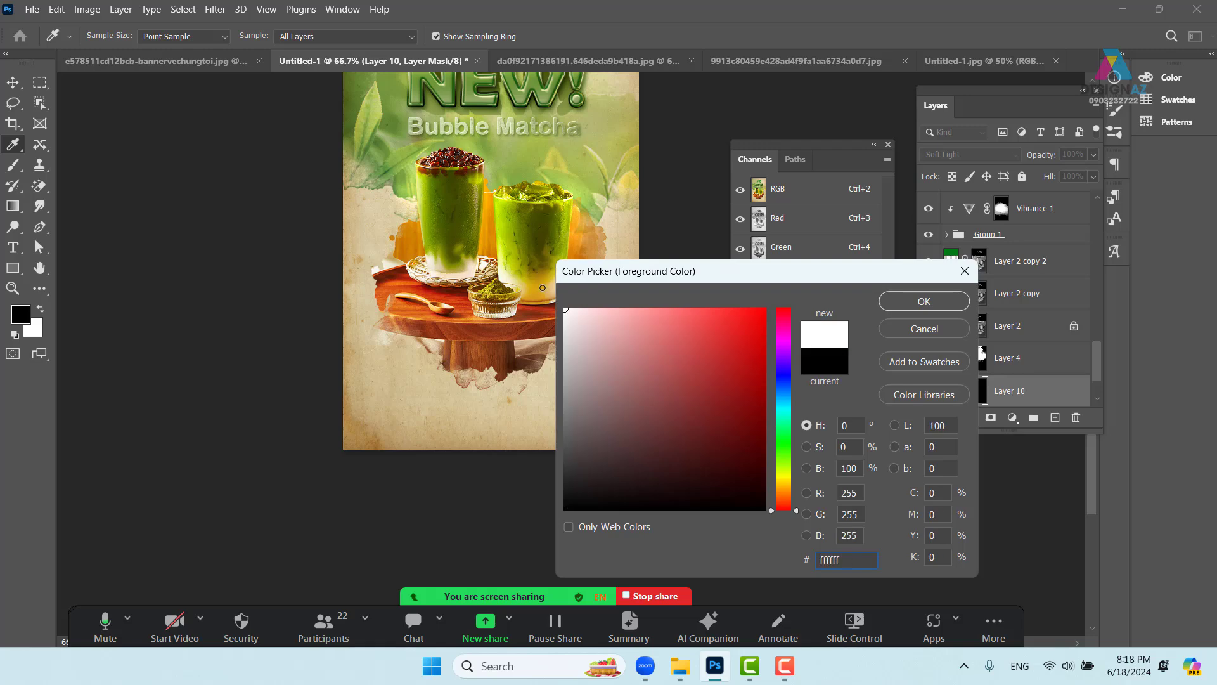
left_click(925, 302)
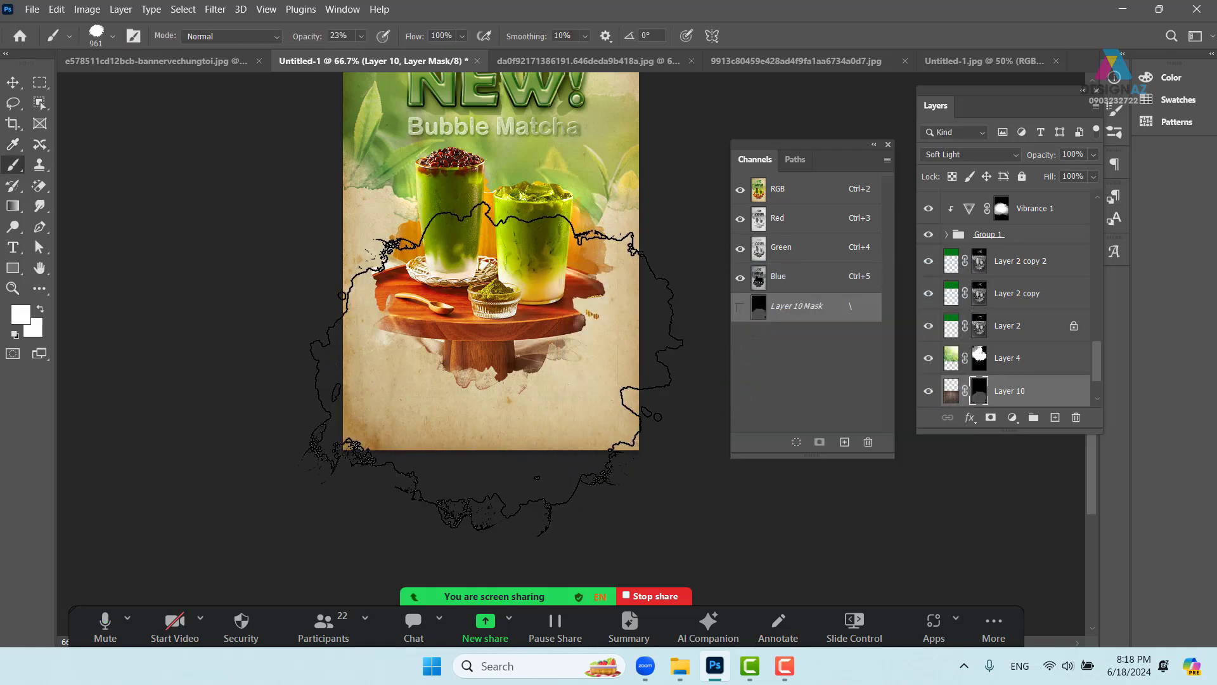
key("ctrl+z")
left_click(362, 36)
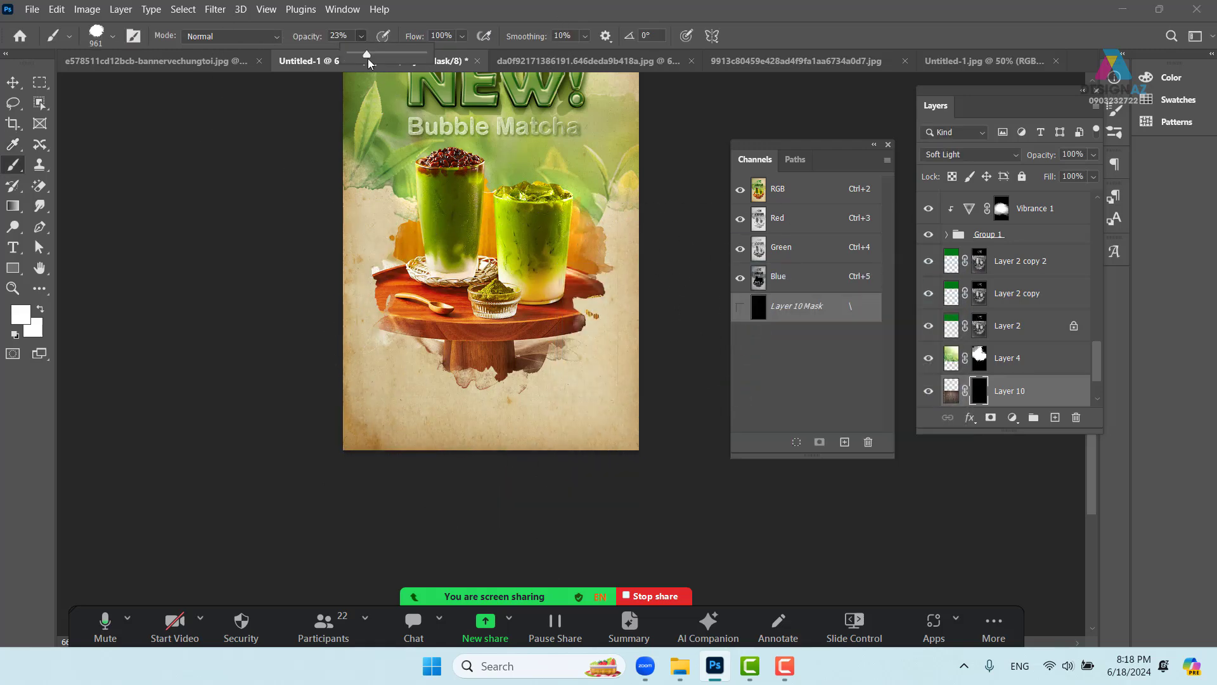
left_click_drag(442, 62, 446, 62)
left_click(478, 394)
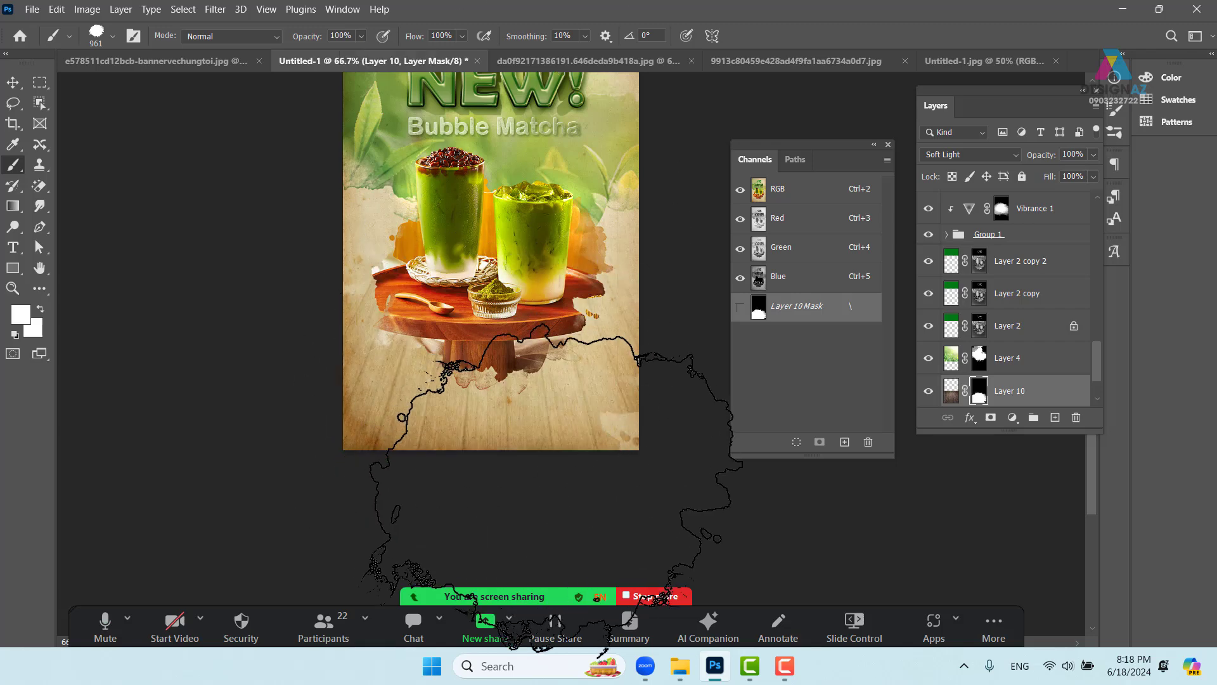
left_click_drag(411, 445, 320, 456)
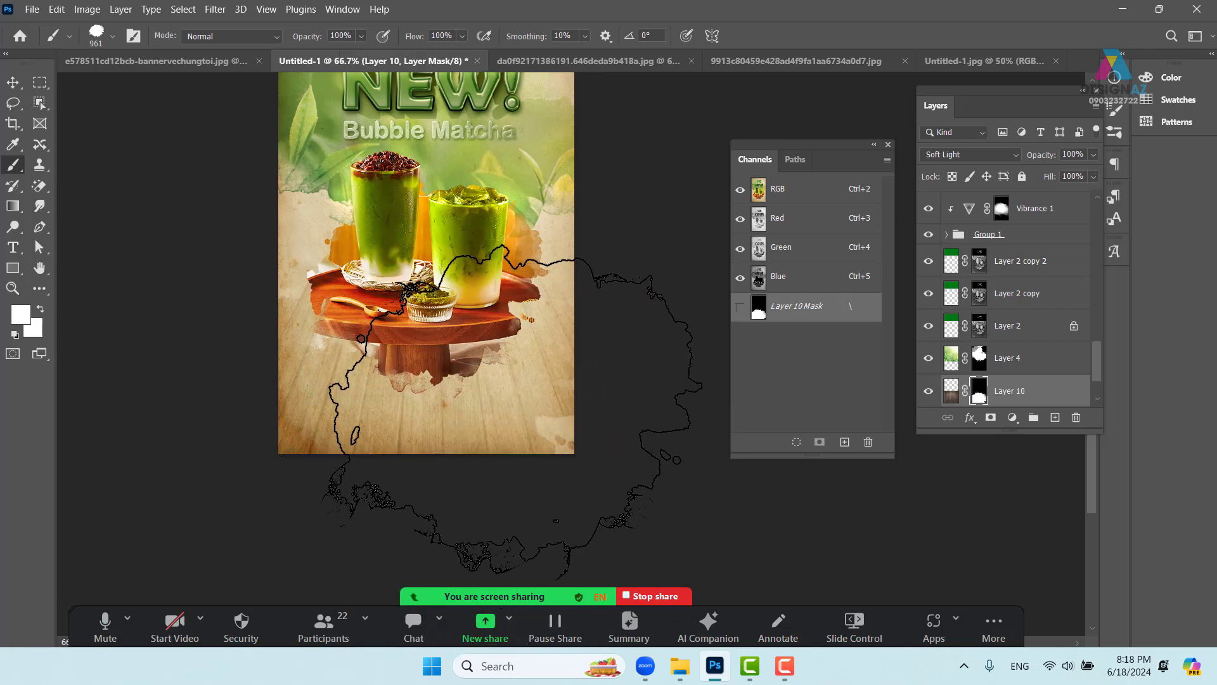
left_click_drag(425, 382, 421, 459)
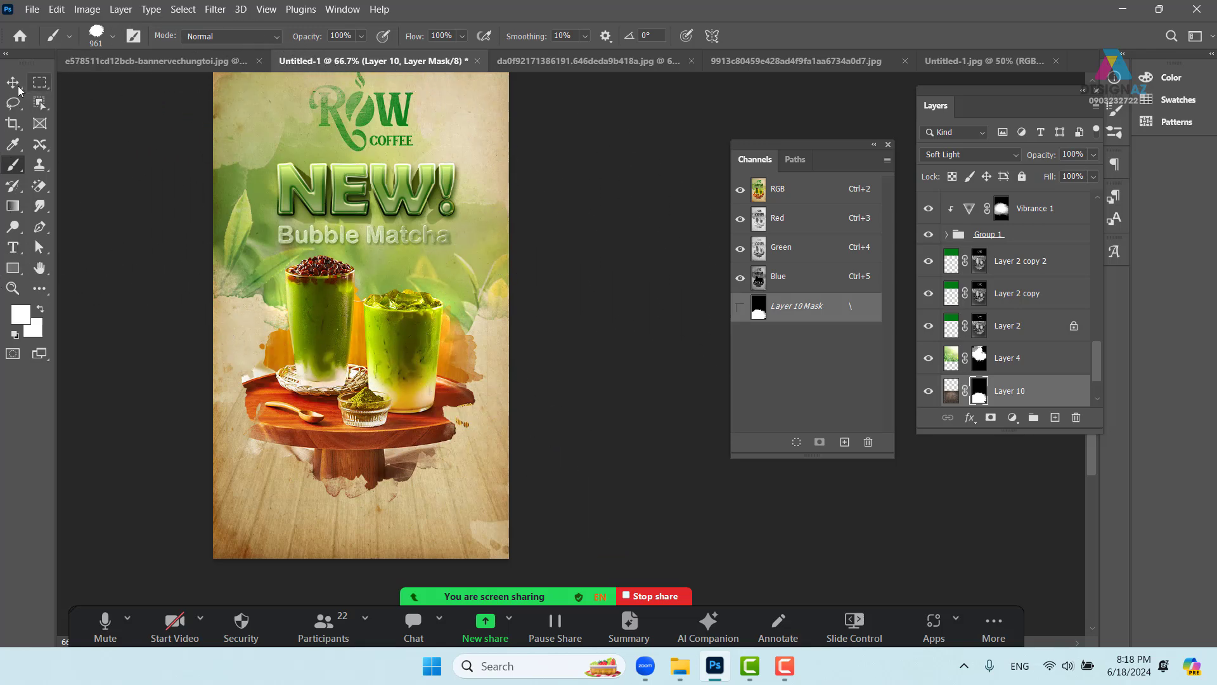
left_click(18, 89)
left_click_drag(406, 358, 504, 298)
- Start a new text layer on the wood area at 100% zoom with test letters
key("ctrl+plus")
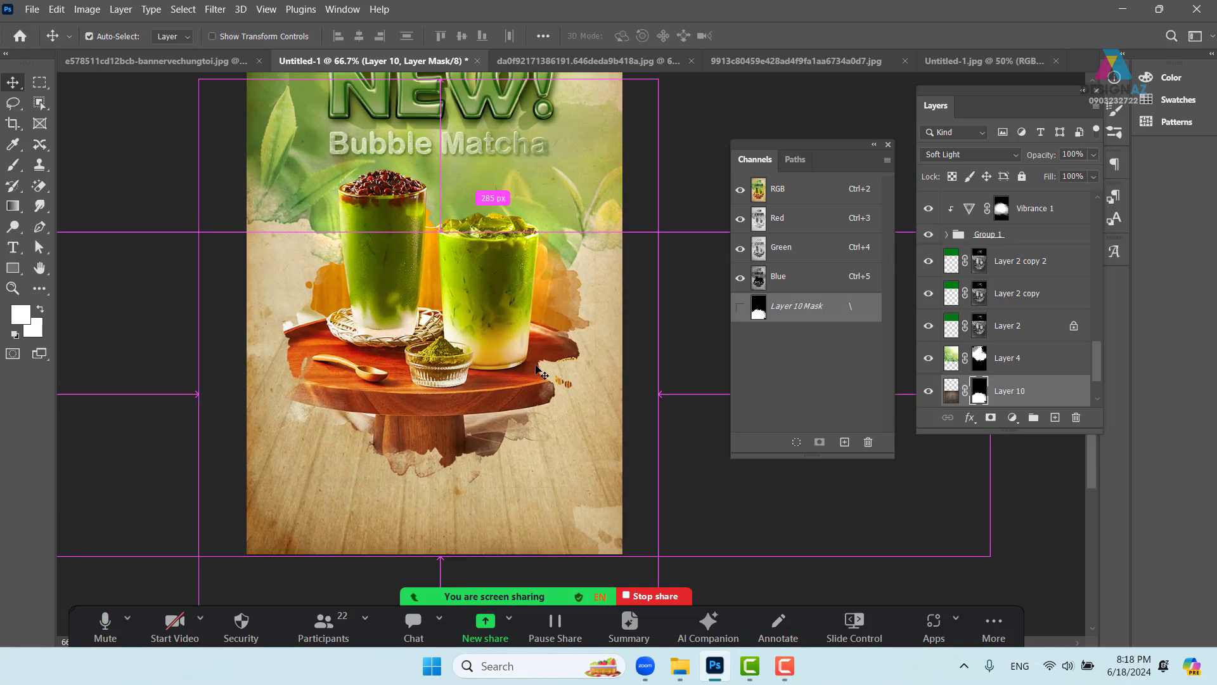
left_click_drag(537, 368, 541, 331)
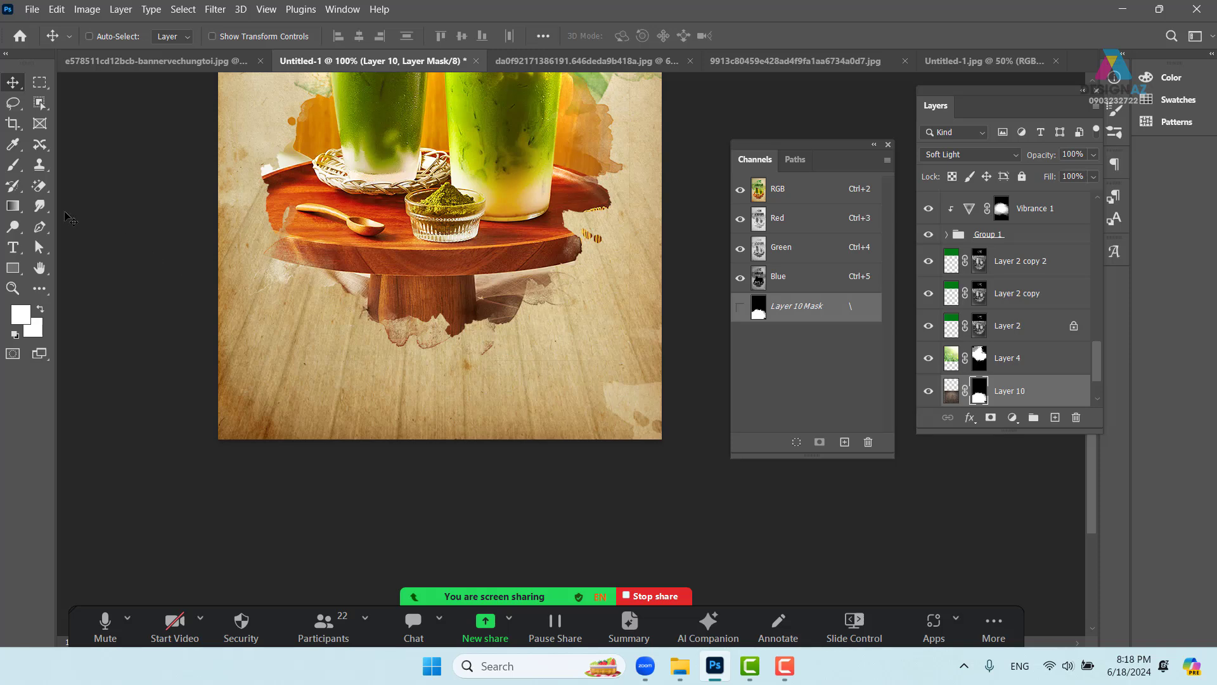
left_click(13, 247)
left_click(287, 372)
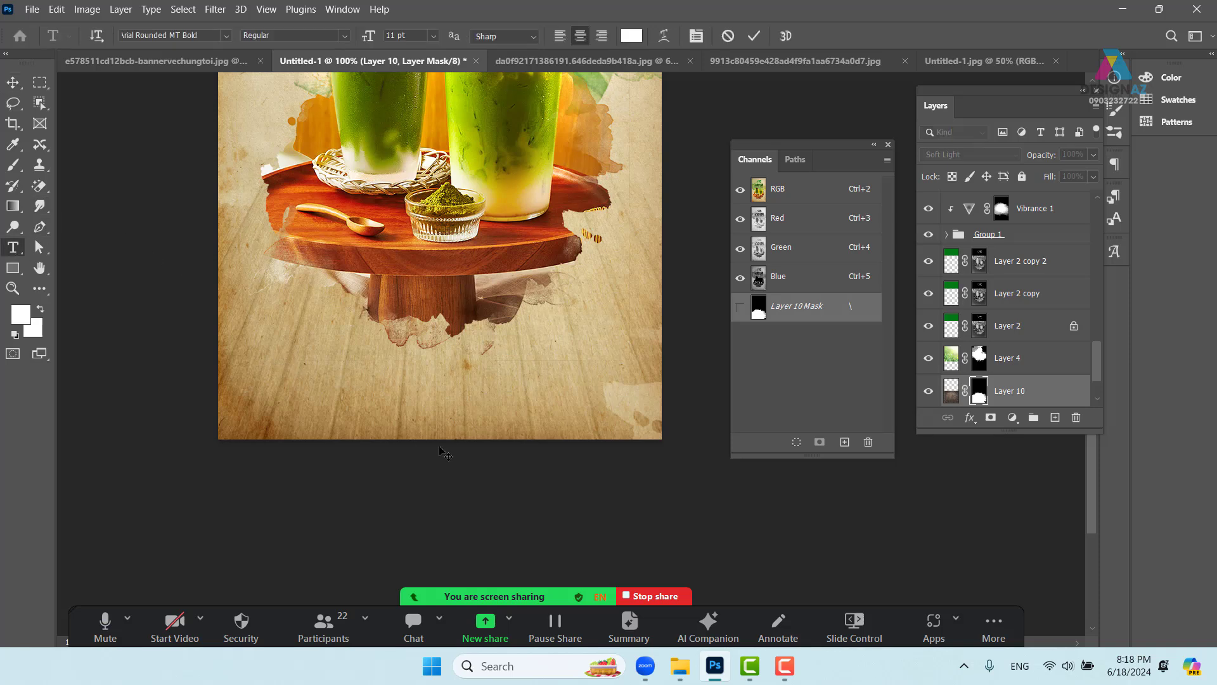
key("BackSpace")
type("D")
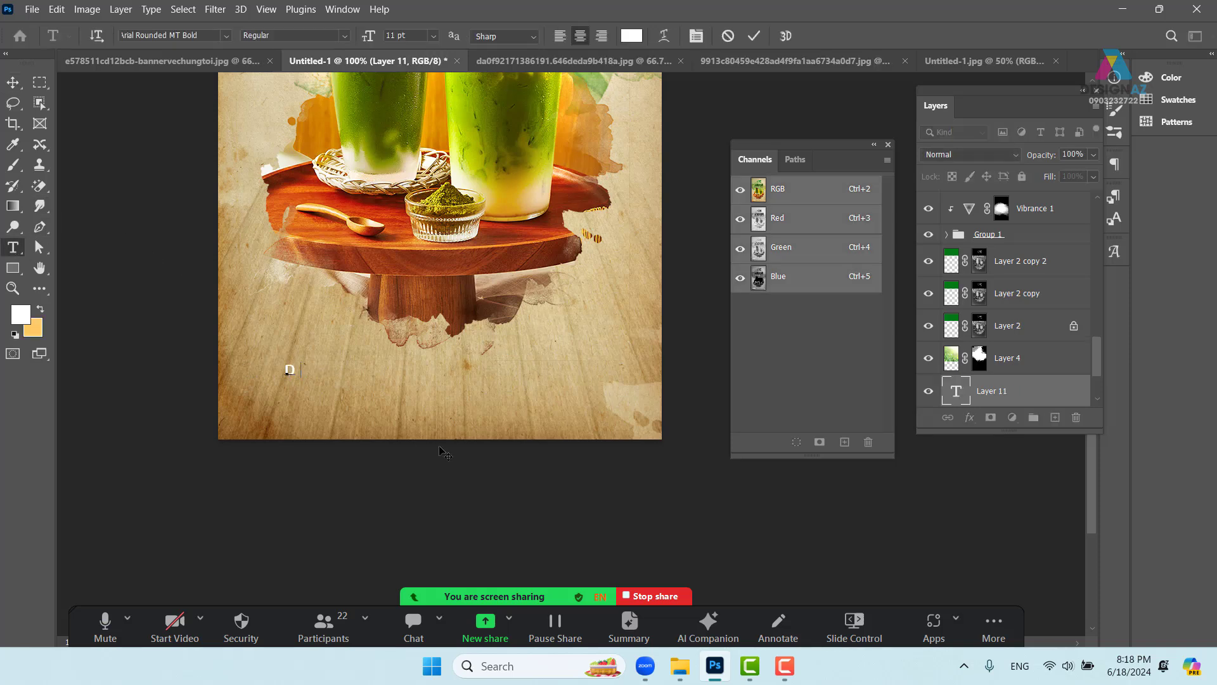
type("D")
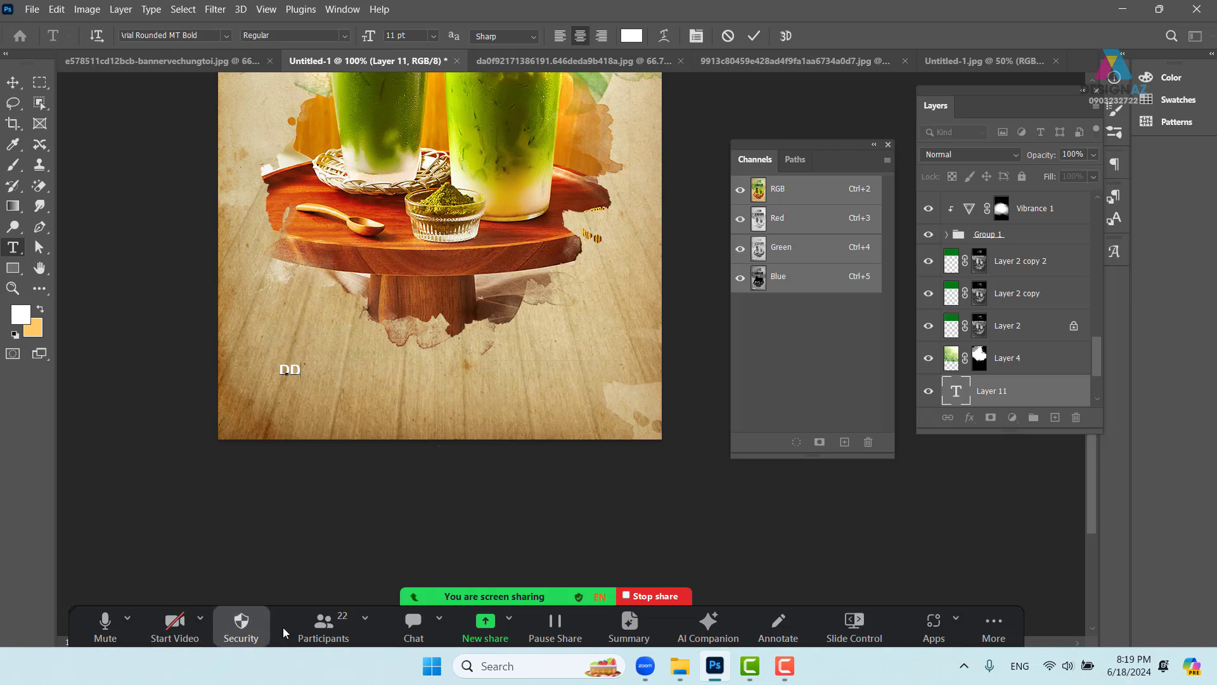
- Mute all participants in the meeting app's participants list
left_click(325, 627)
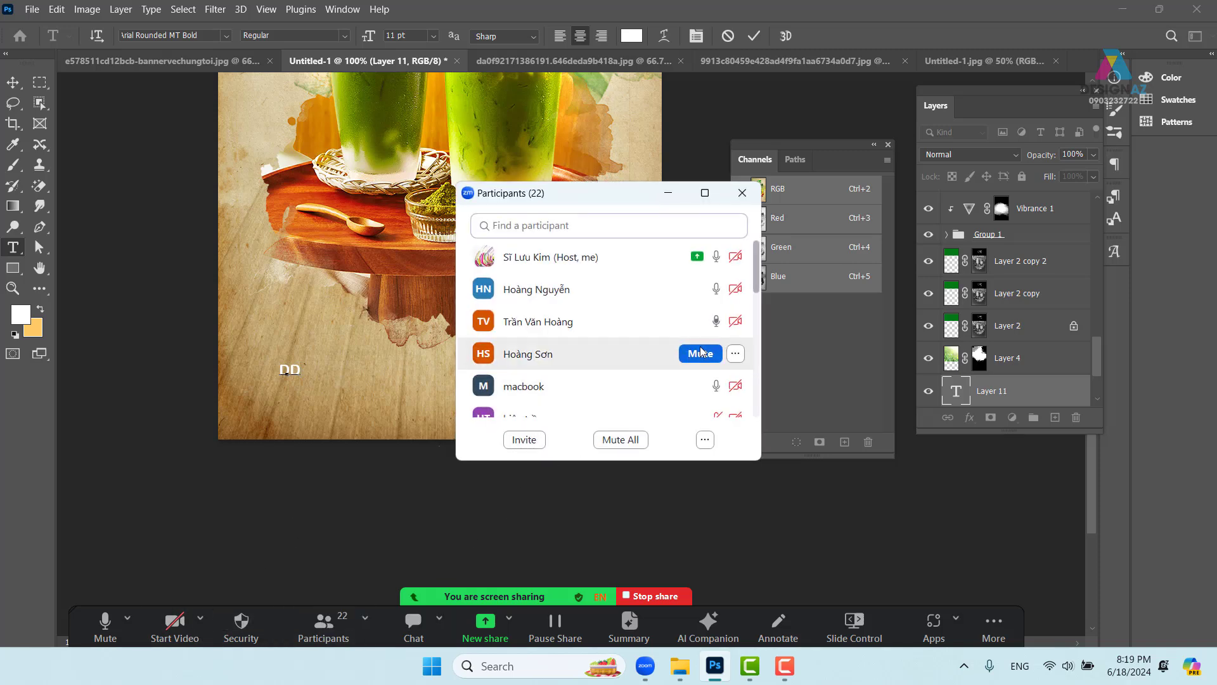
left_click(620, 440)
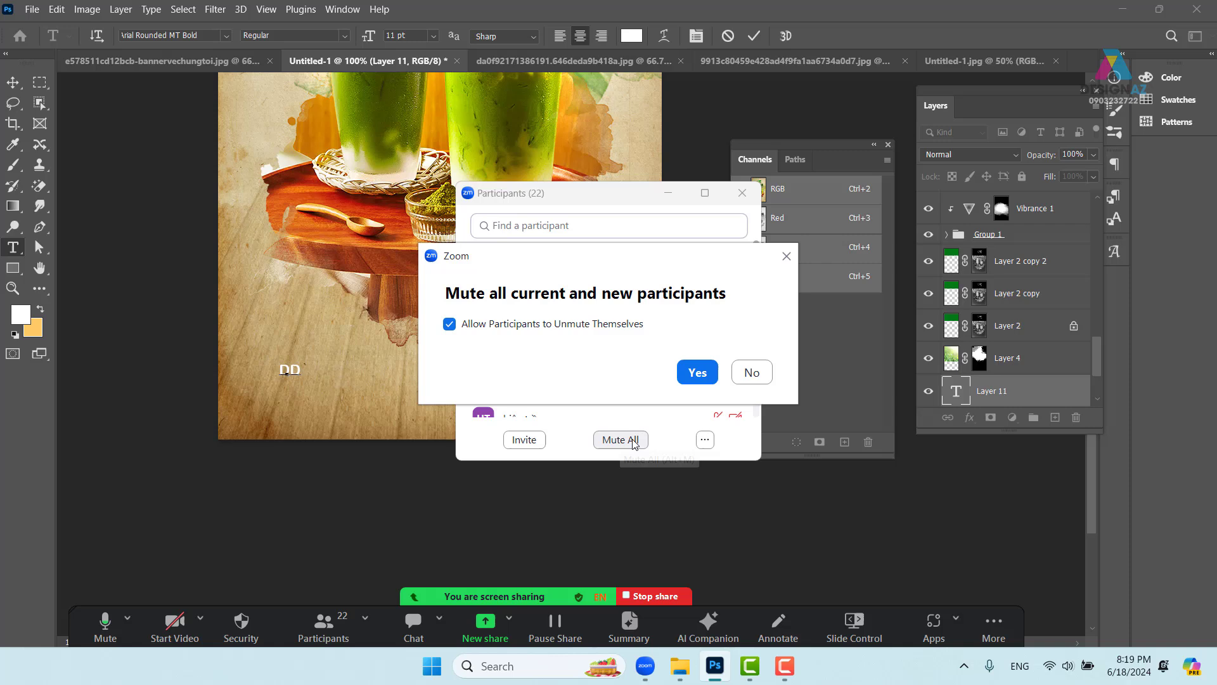
left_click(700, 371)
left_click(667, 193)
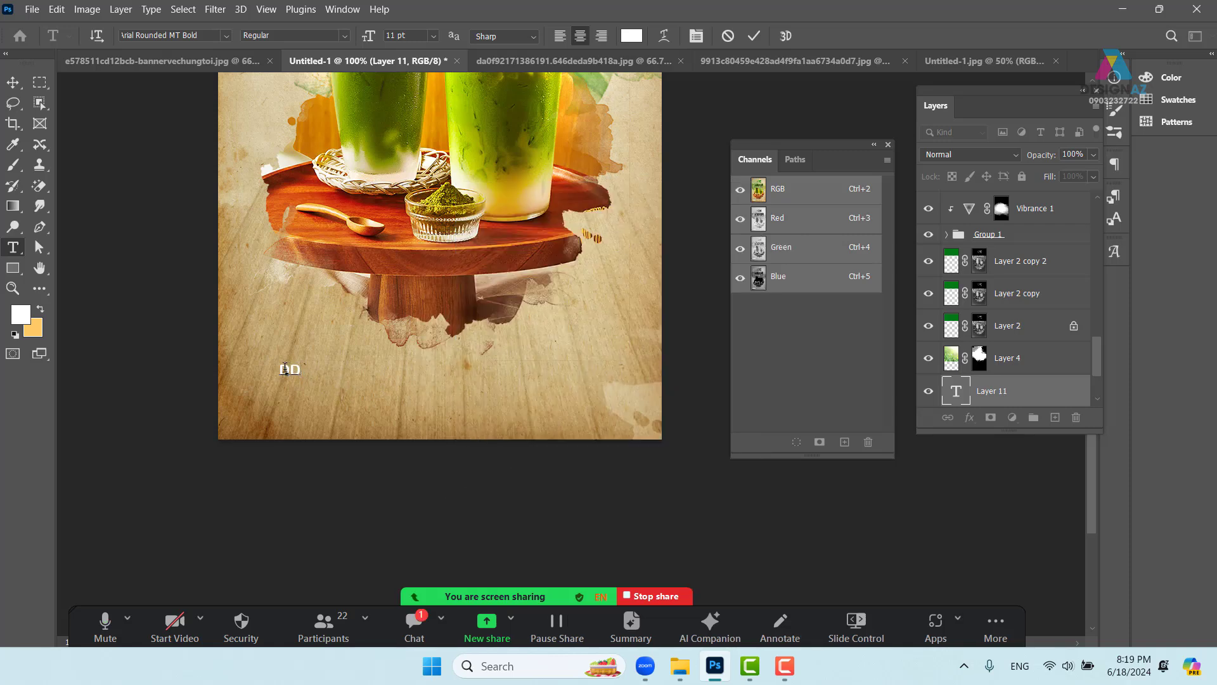
- Replace the test letters with the shop's address line beginning 'Địa chỉ:'
left_click_drag(286, 369, 365, 362)
key("BackSpace")
key("BackSpace")
type("DD")
key("BackSpace")
key("BackSpace")
type("dd")
type("ia")
type("j chir")
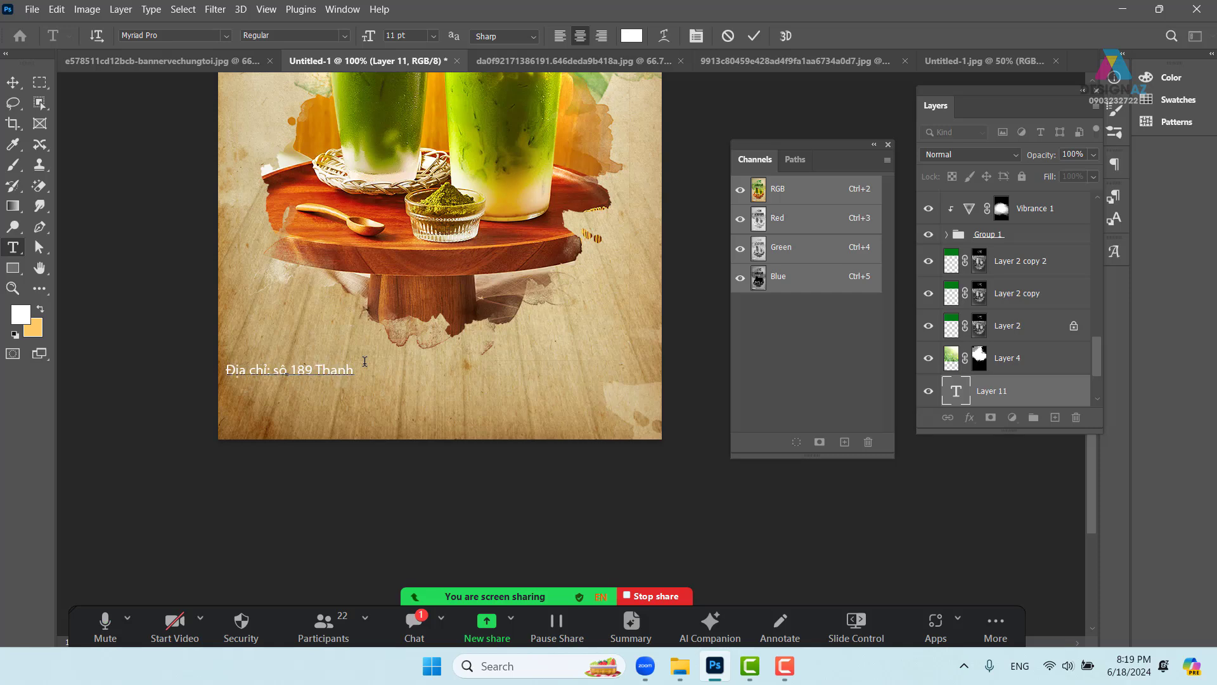
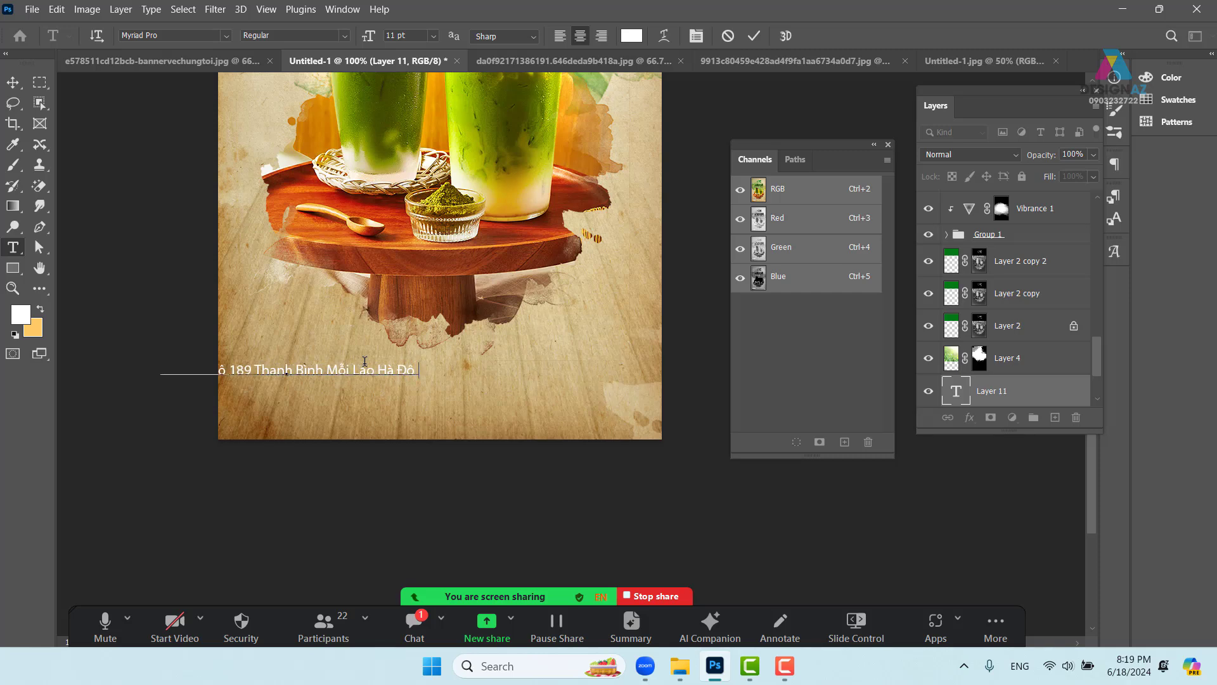
- Commit the address text, centre it lower on the poster and zoom to 200%
left_click(12, 82)
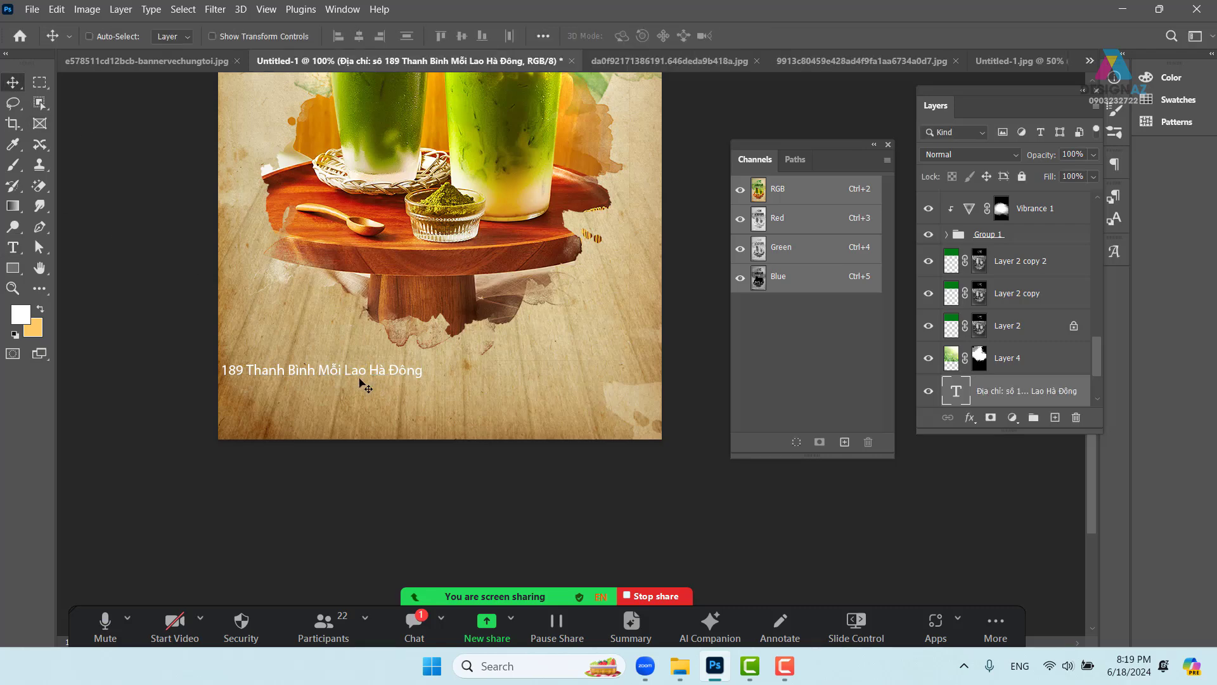
left_click_drag(365, 385, 508, 404)
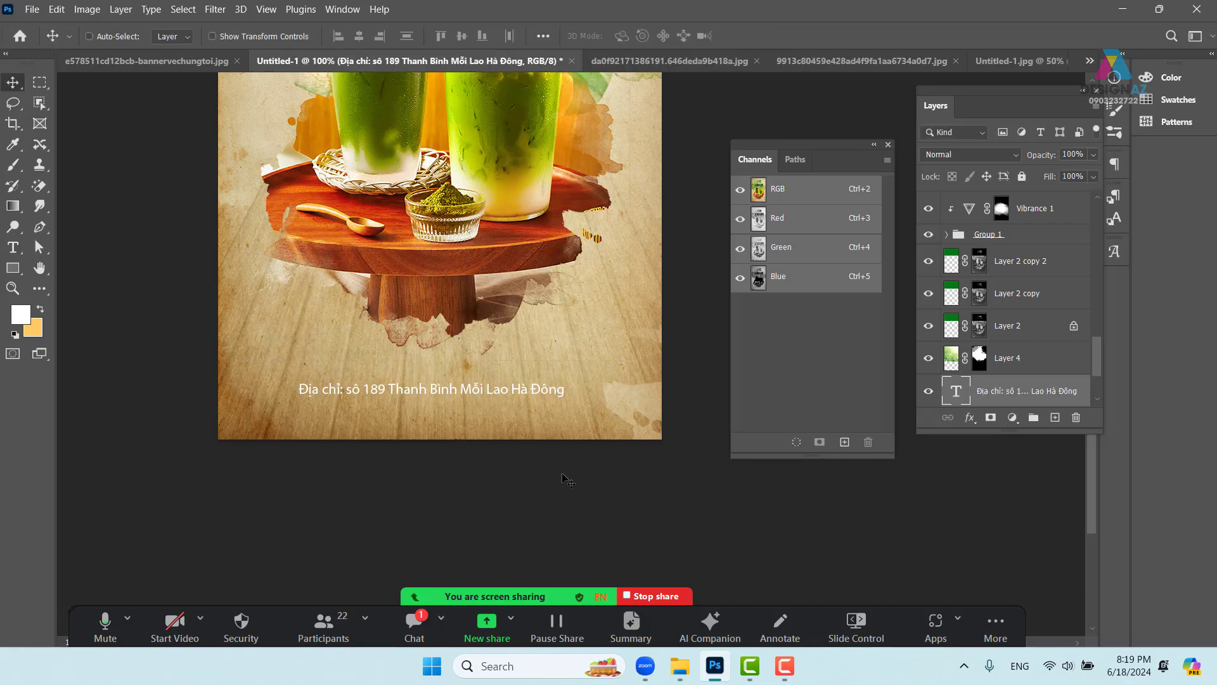
key("ctrl+plus")
left_click_drag(564, 481, 485, 338)
key("t")
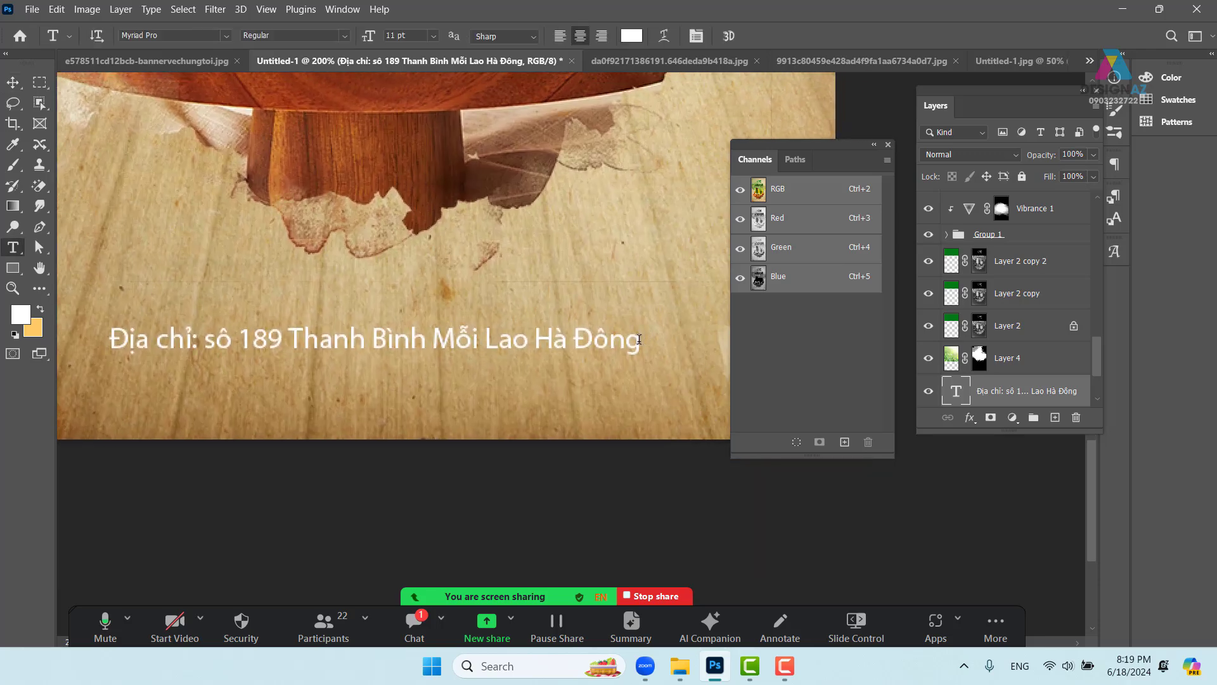
- Append 'Điện thoại:' with the shop's phone number and an Email line with its e-mail address
left_click(639, 339)
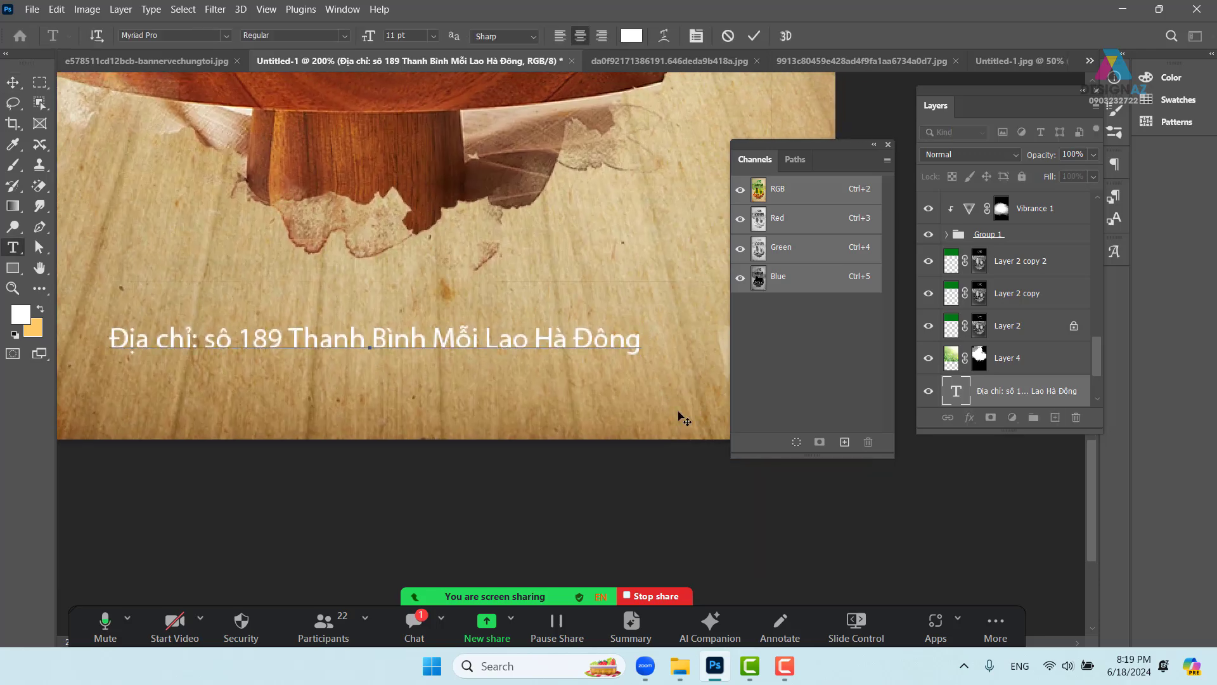
type("Điện thoại")
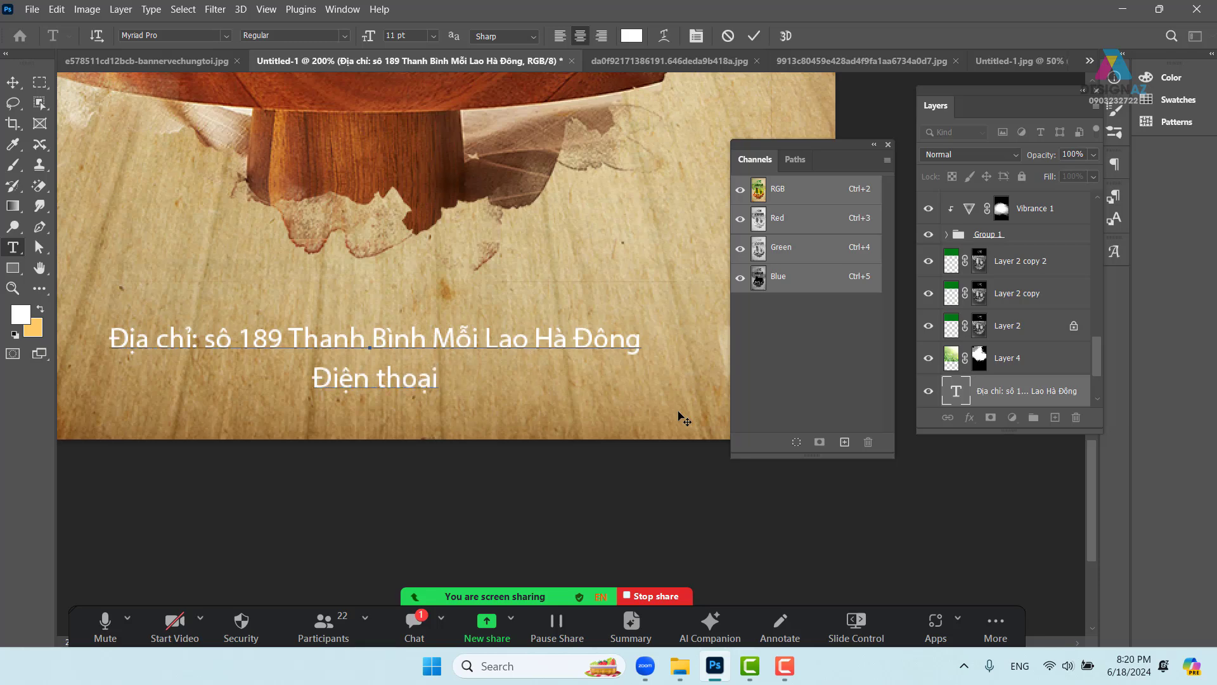
type("L")
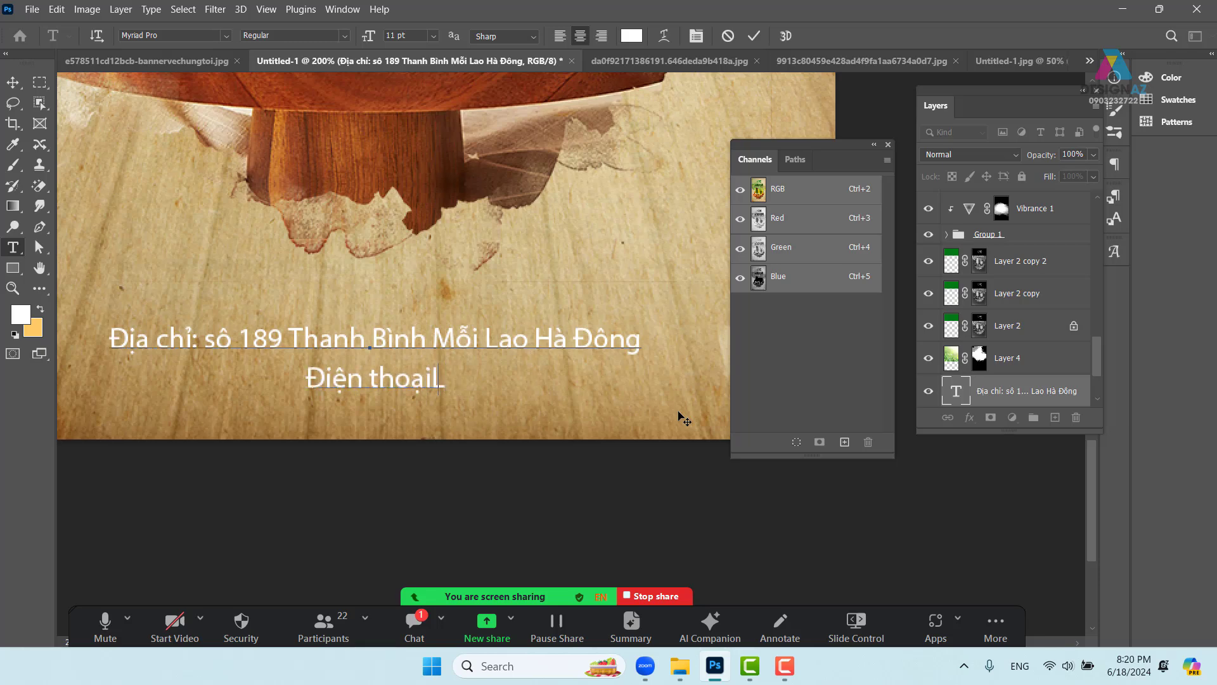
key("BackSpace")
type(":")
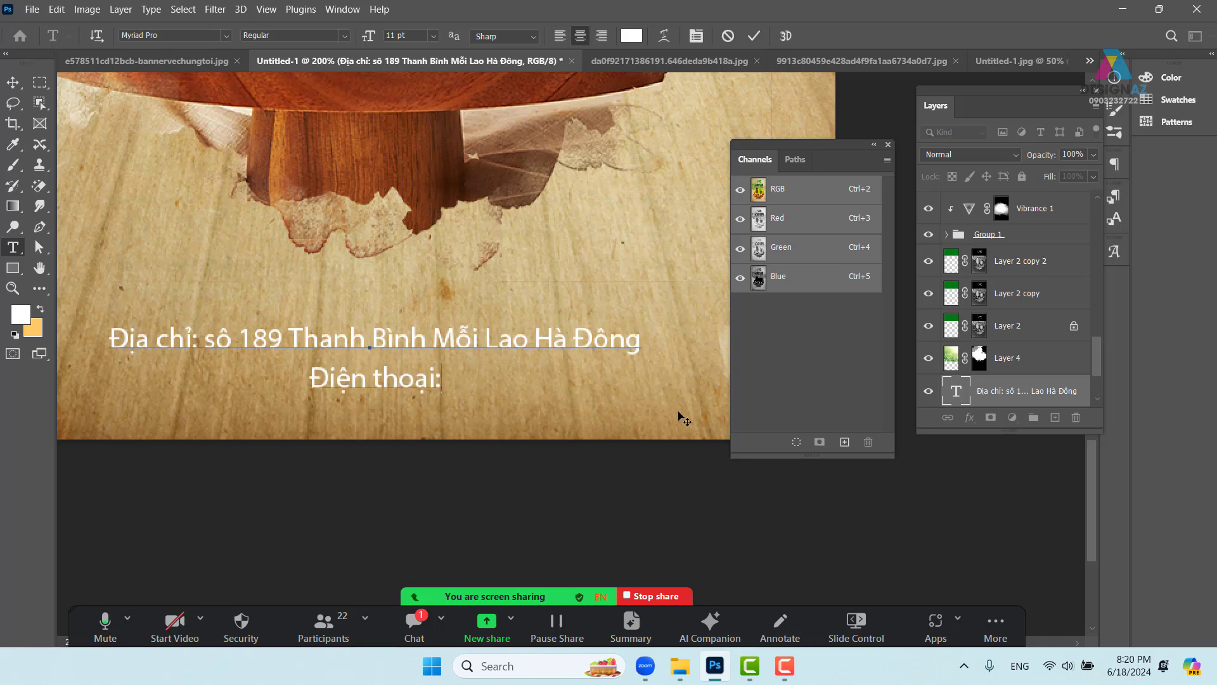
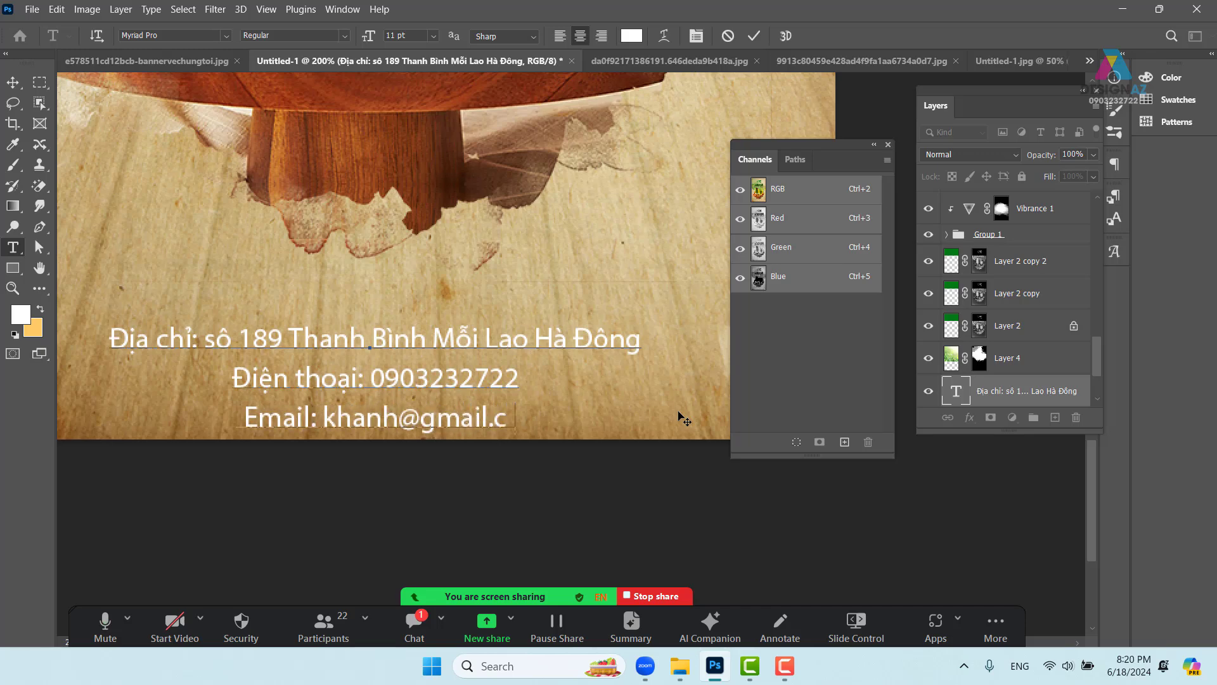
- Select all three contact lines and set their leading to 9 pt
left_click(16, 88)
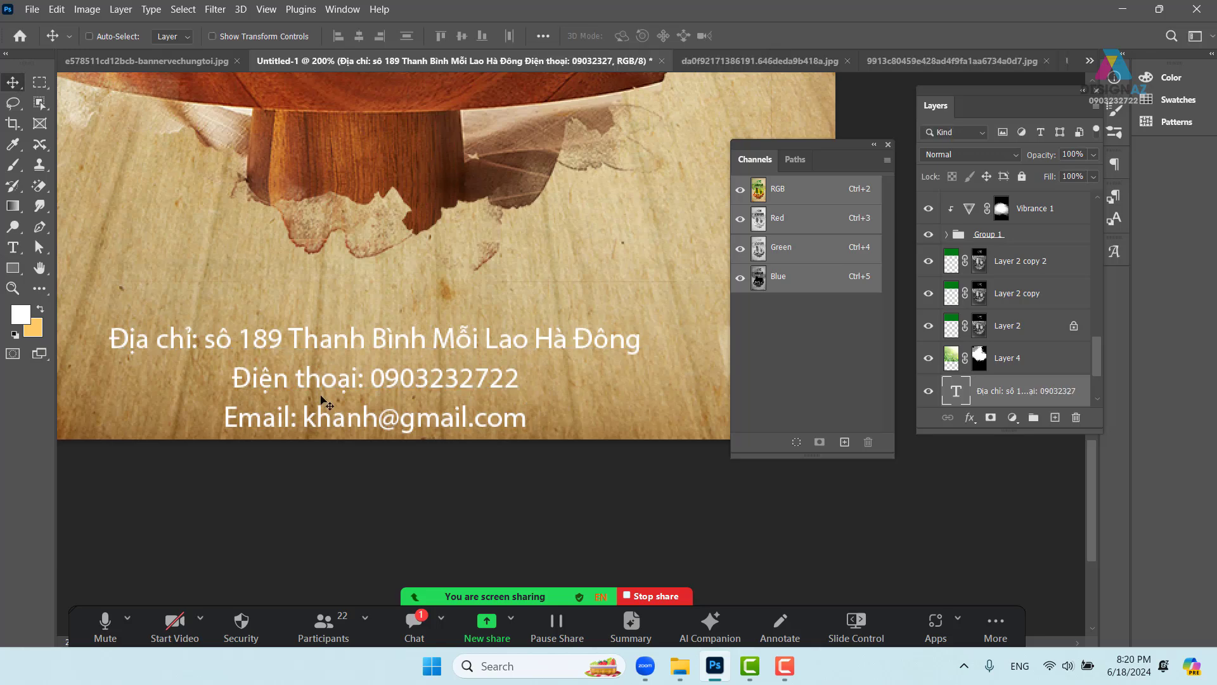
key("t")
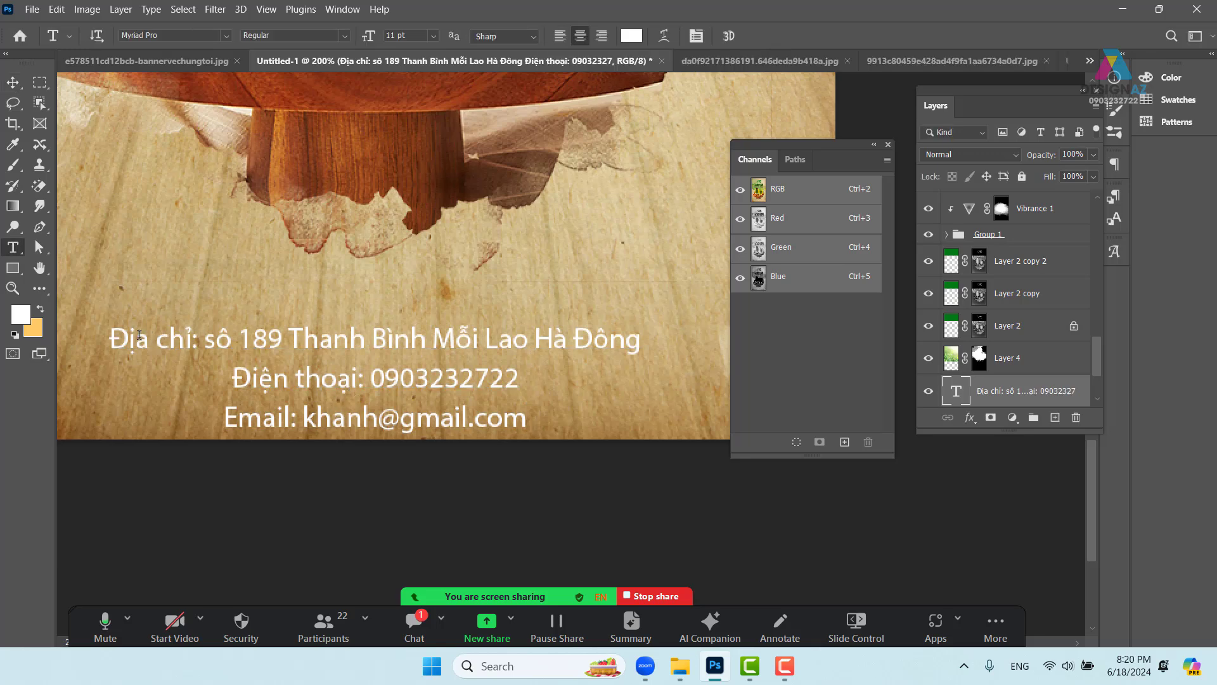
left_click_drag(115, 334, 555, 427)
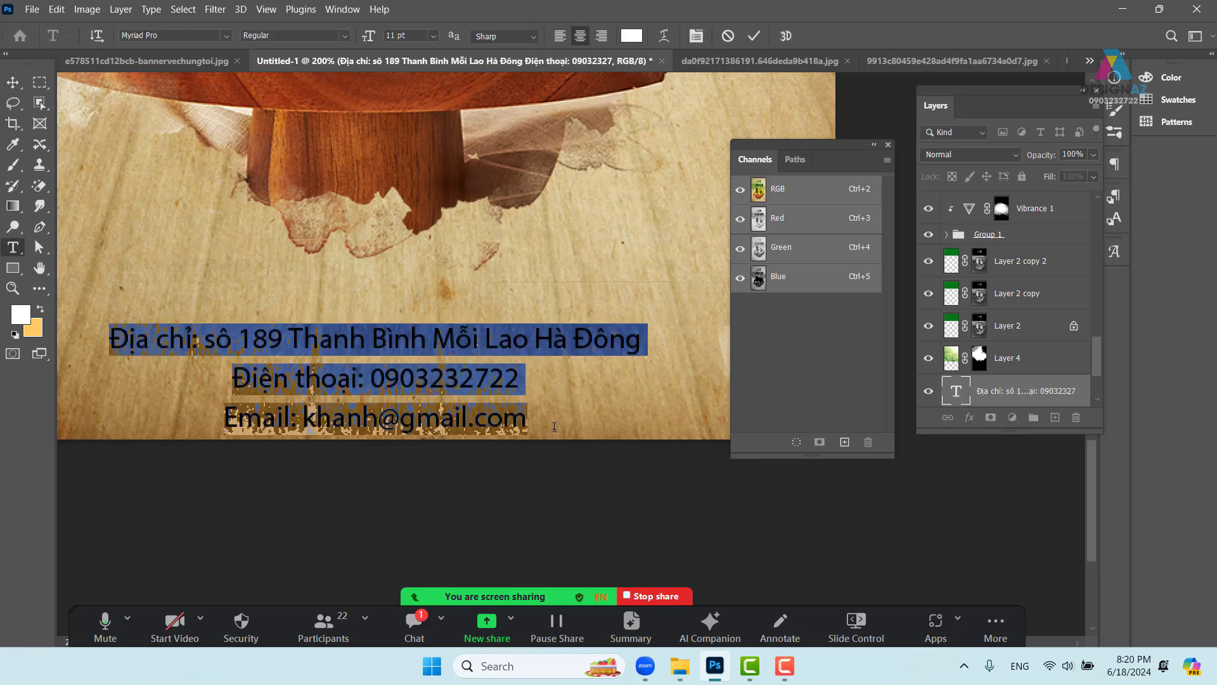
key("alt+Up")
key("alt+Up")
key("alt+Up")
key("alt+Up")
key("alt+Up")
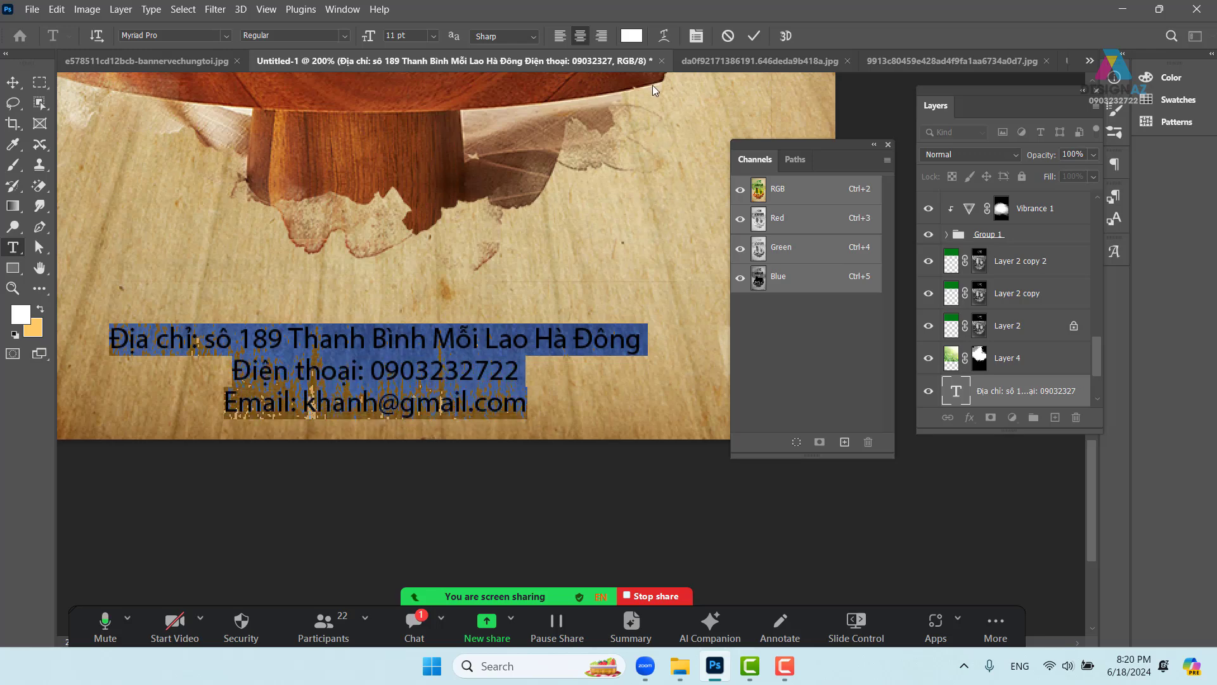
left_click(696, 37)
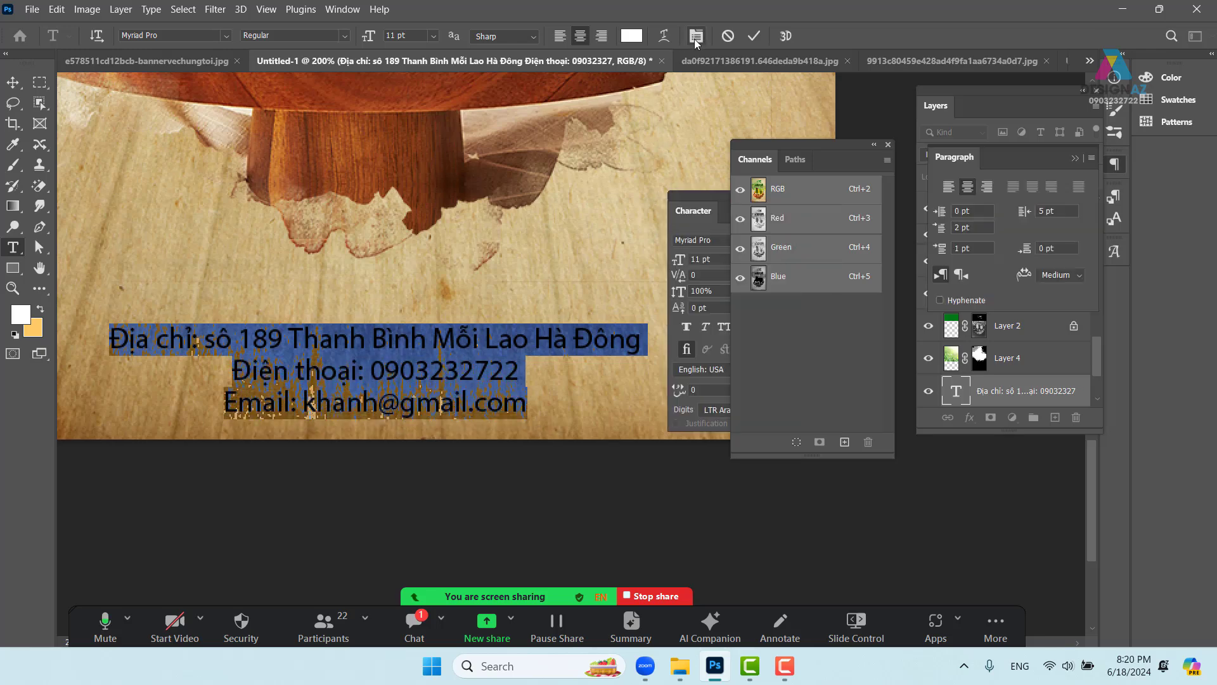
left_click(713, 196)
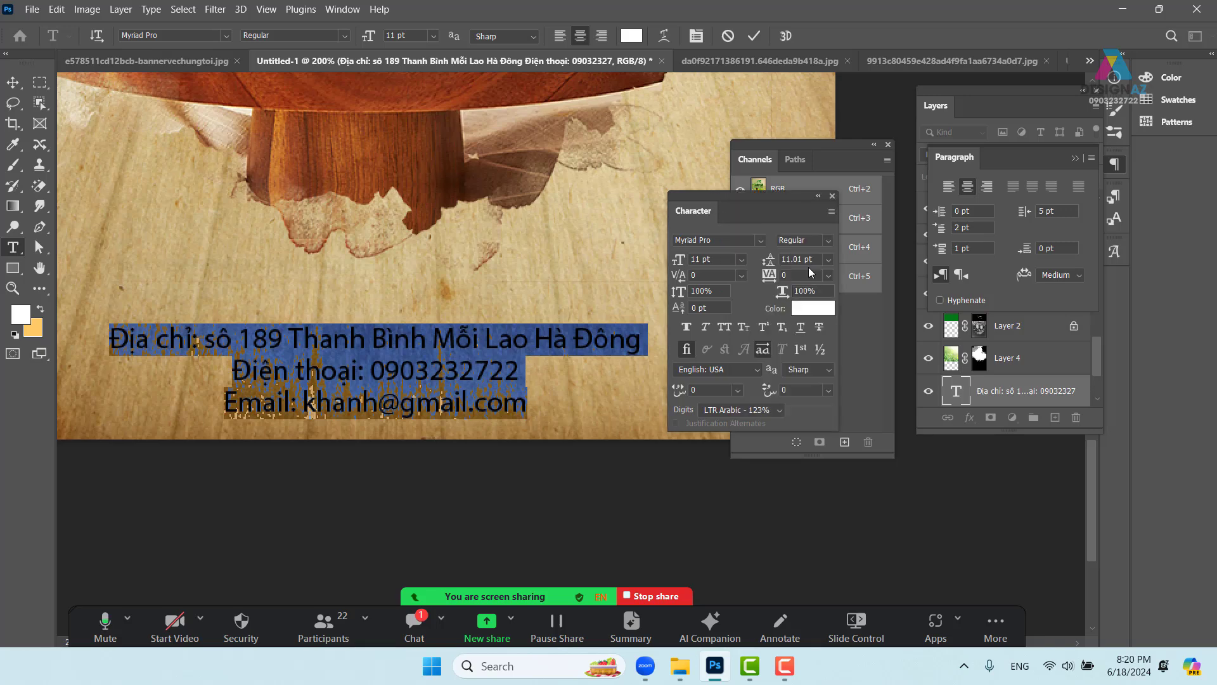
left_click(829, 261)
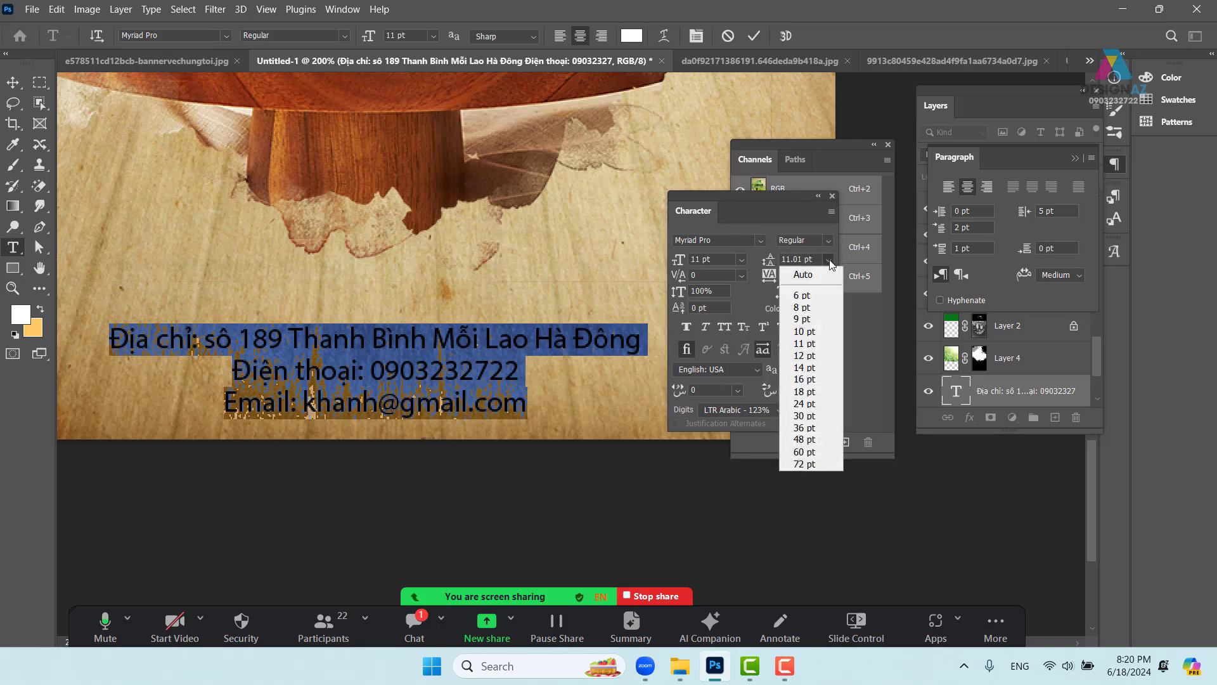
left_click(822, 319)
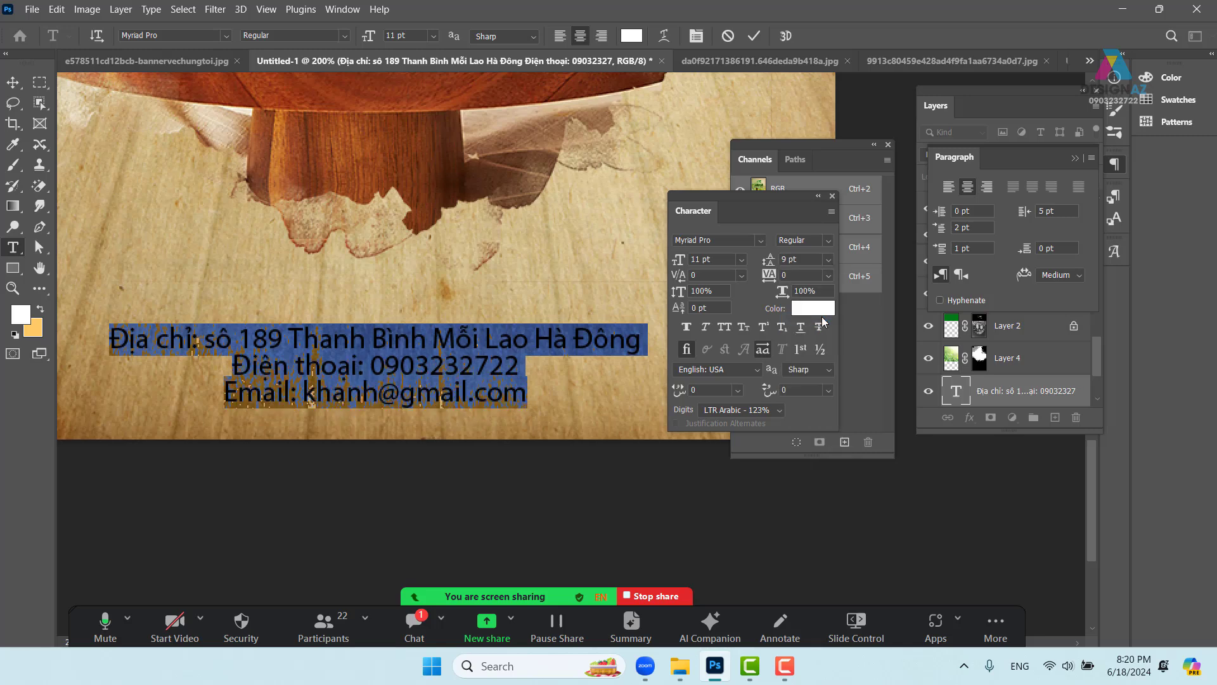
- Enlarge the contact block to about 12.72 pt and centre it near the poster's bottom
left_click(13, 81)
left_click_drag(429, 348, 535, 438)
key("ctrl+minus")
key("ctrl+minus")
key("ctrl+t")
left_click_drag(461, 419, 456, 413)
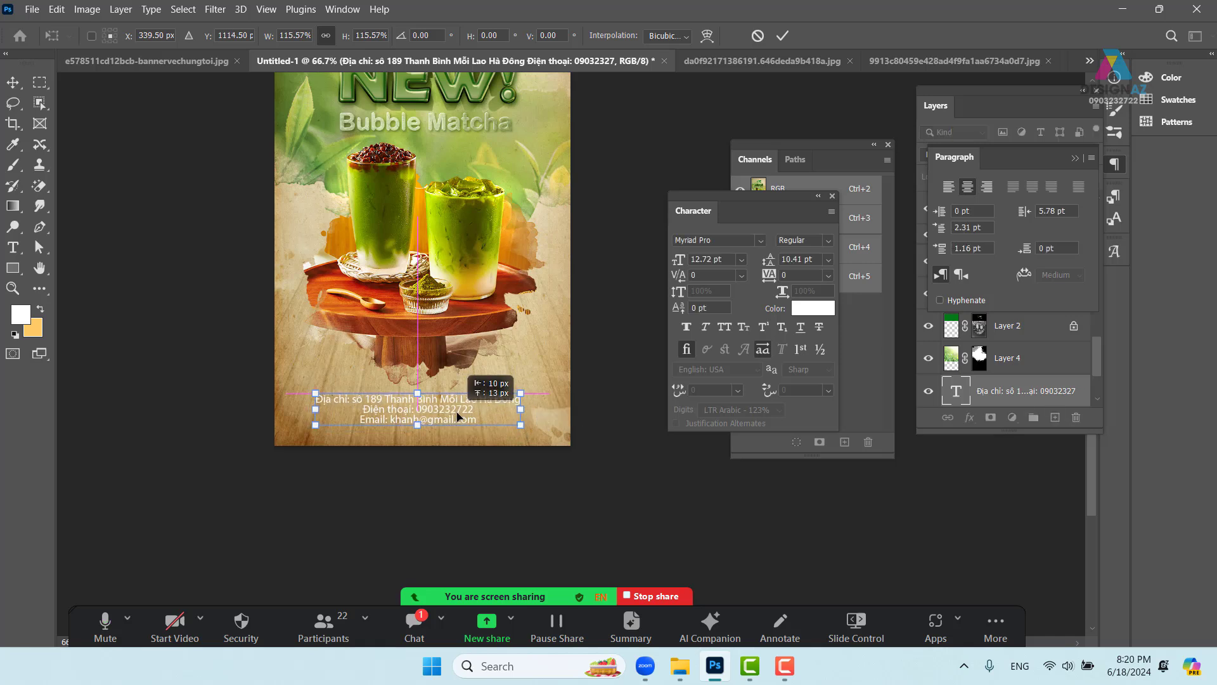
left_click_drag(458, 416, 456, 419)
key("Return")
- Color the contact text dark brown #4d2f0d, sampled from the poster
key("t")
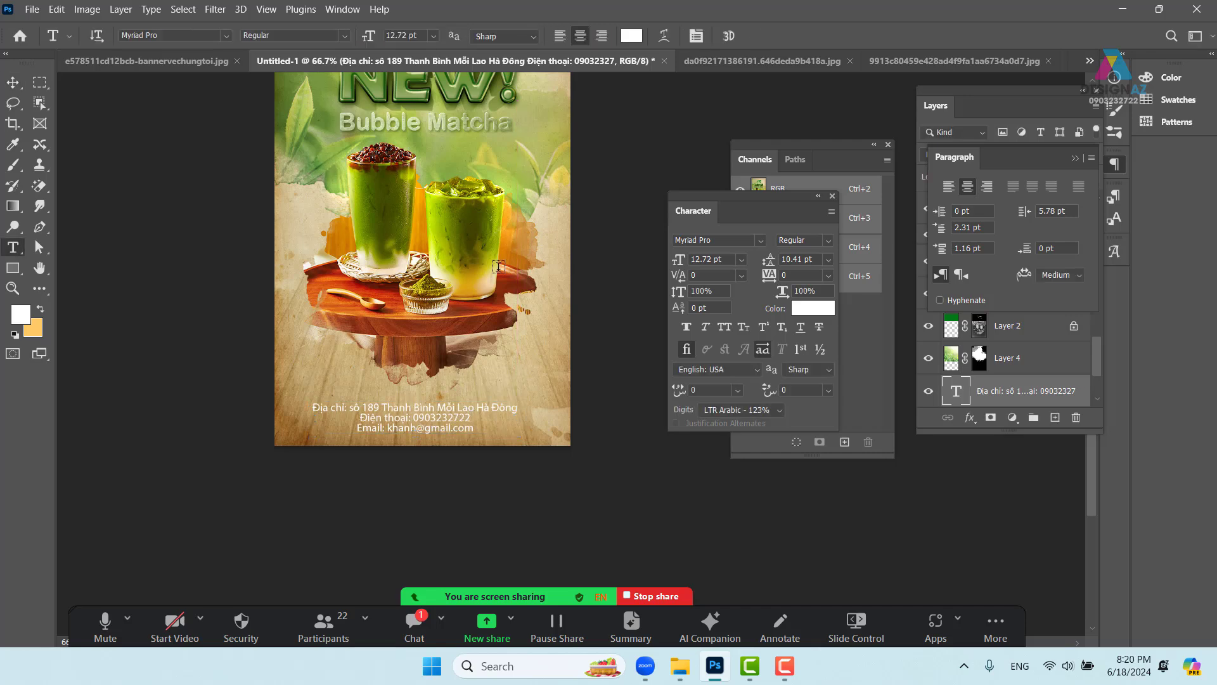
left_click(630, 36)
left_click(455, 321)
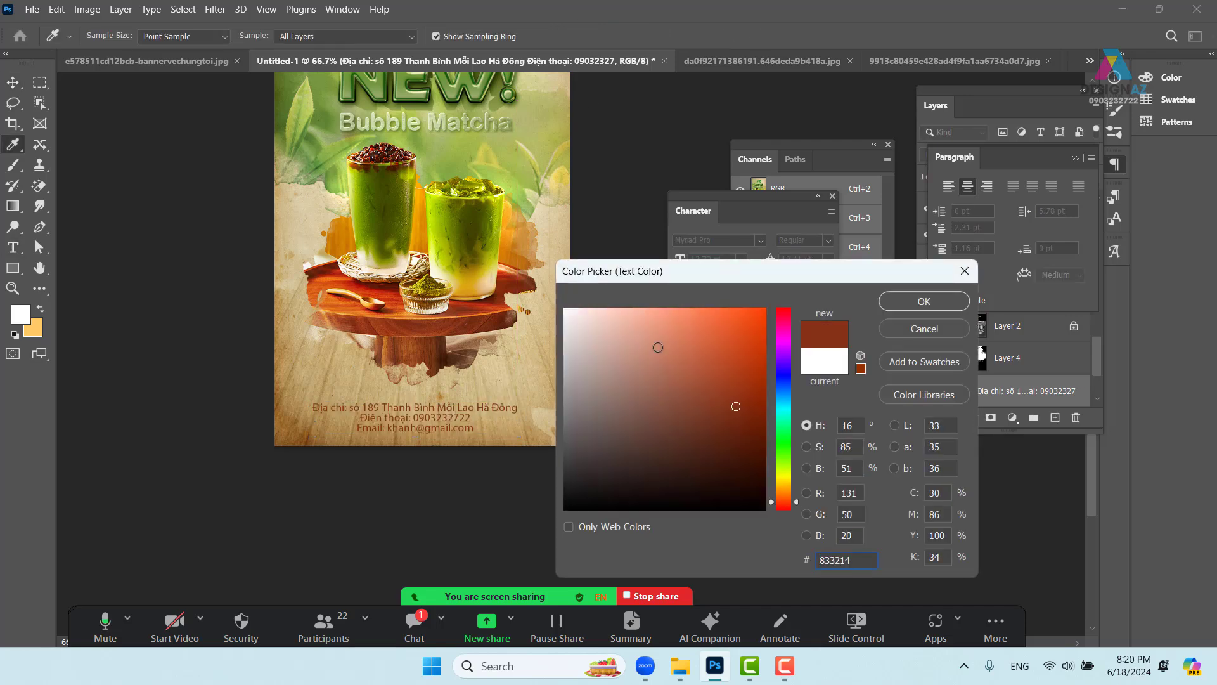
left_click_drag(431, 324, 427, 319)
left_click(436, 417)
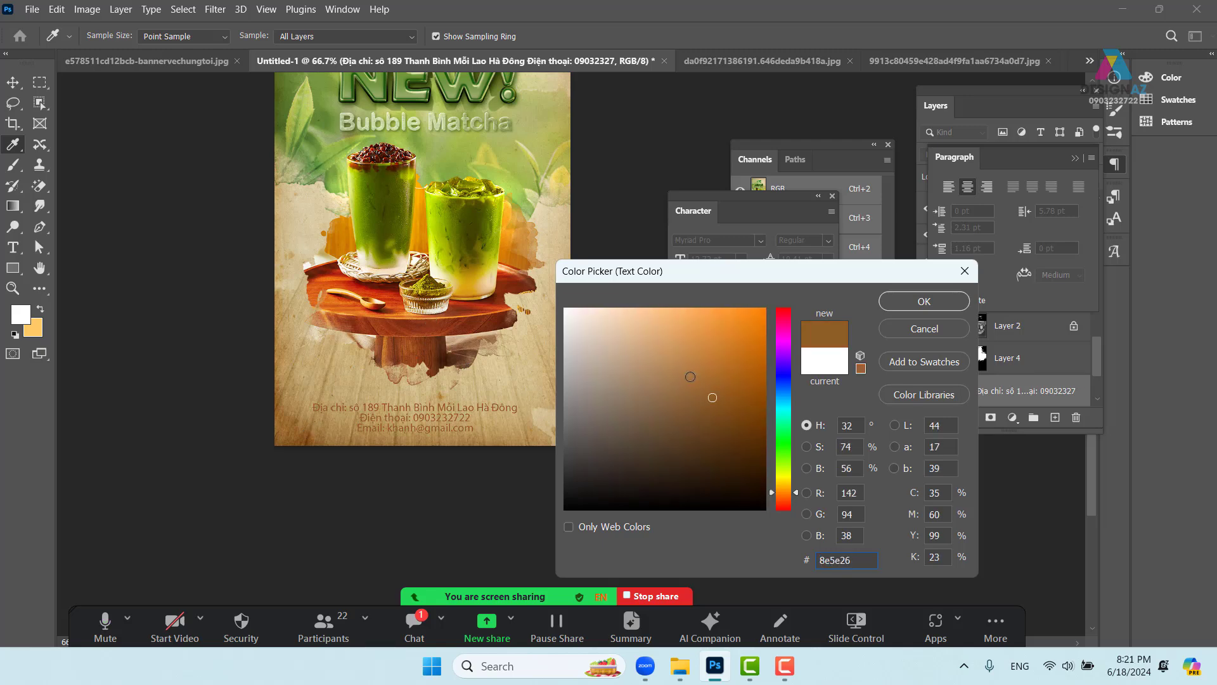
left_click(444, 419)
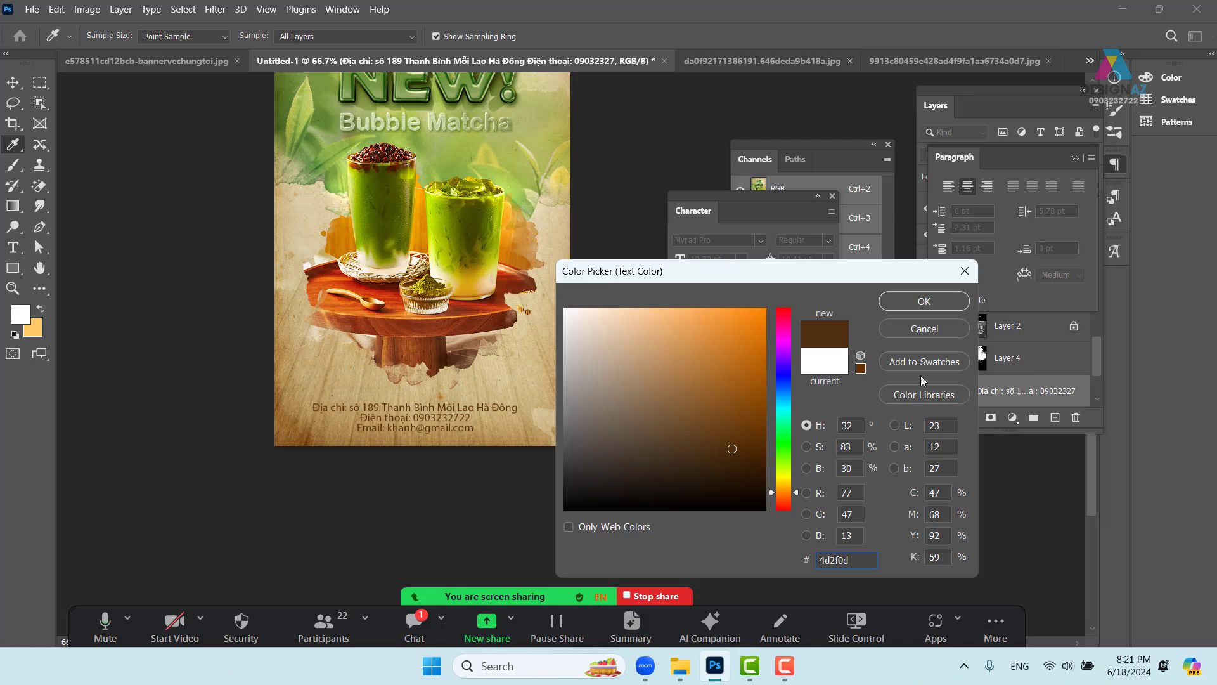
left_click(924, 302)
- Nudge the contact text about 10 px down, then zoom out to the whole poster
key("v")
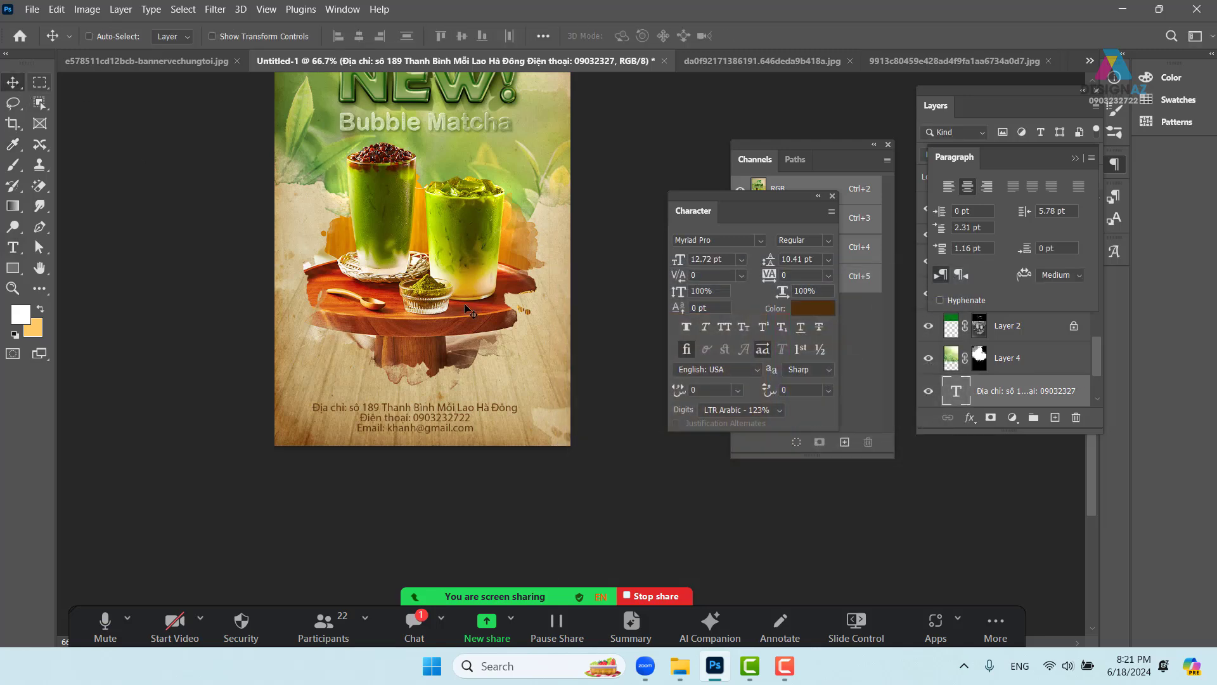
key("ctrl+plus")
left_click_drag(503, 401, 518, 421)
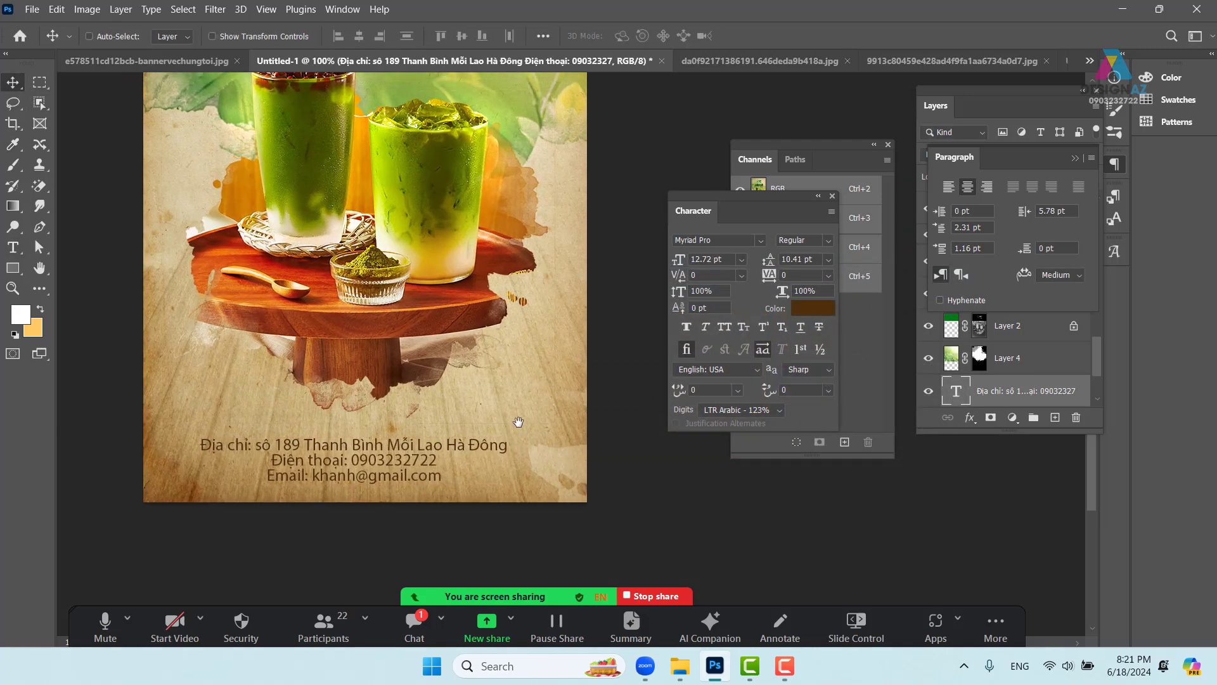
left_click_drag(486, 466, 493, 474)
key("ctrl+minus")
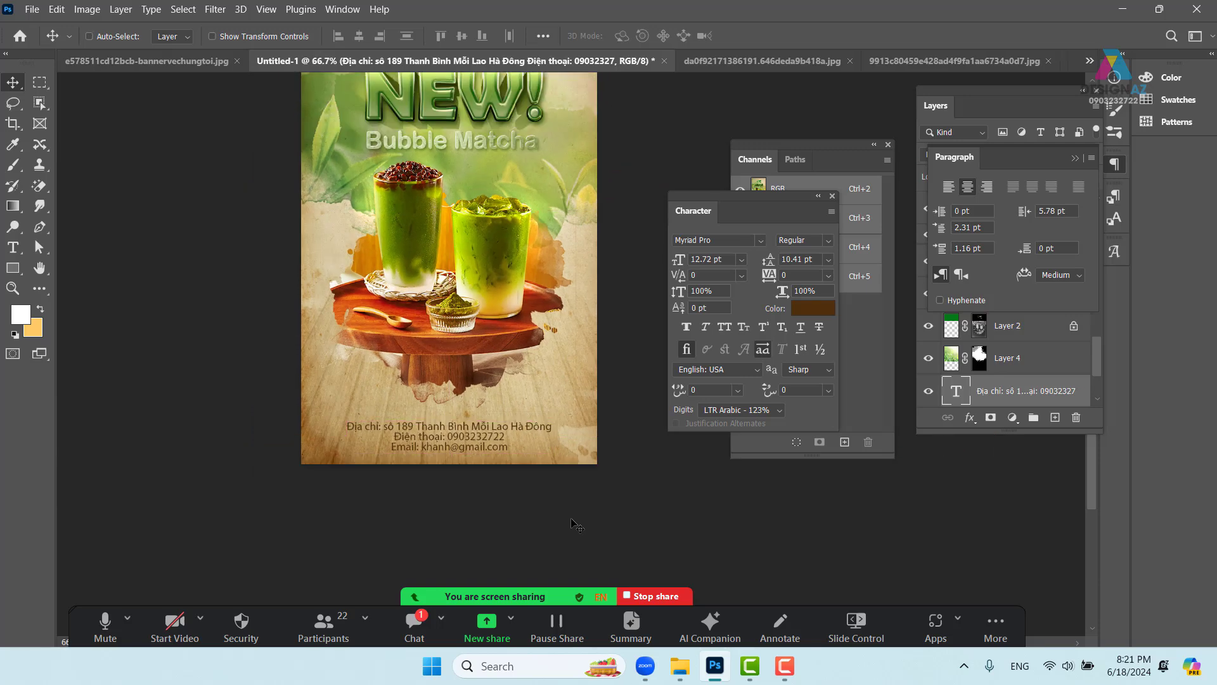
left_click_drag(506, 371, 480, 426)
key("ctrl+minus")
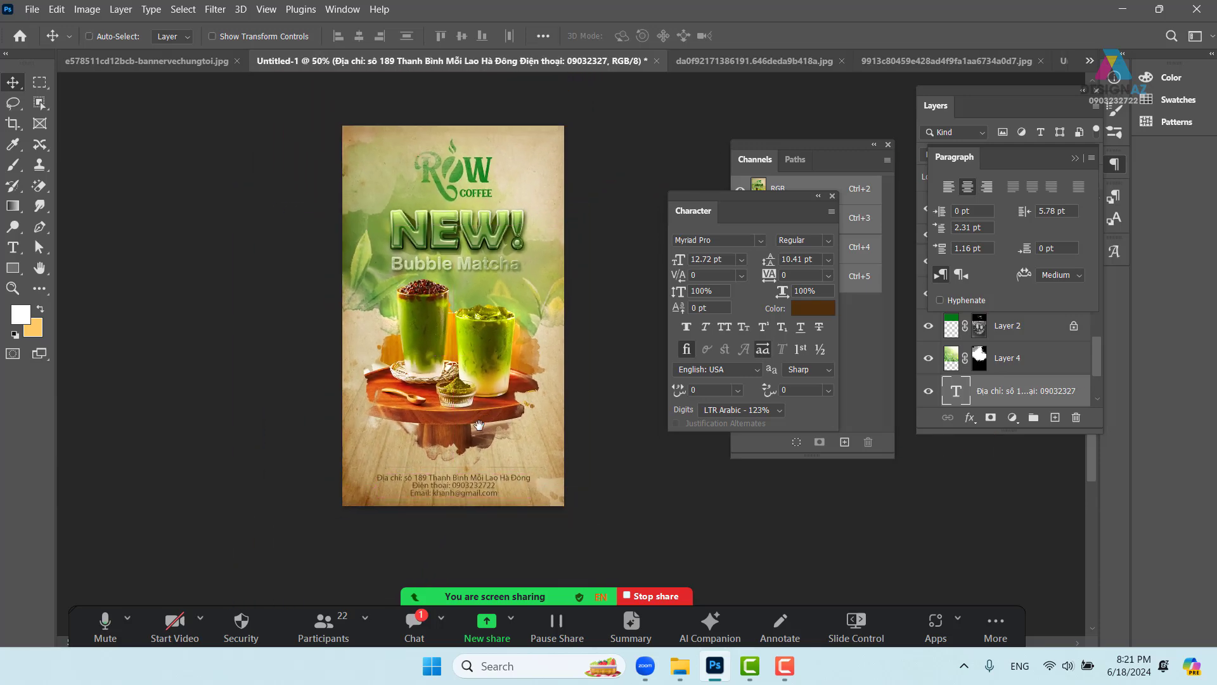
- Draw a rectangle with 10 px corner radius covering the whole poster
left_click(13, 268)
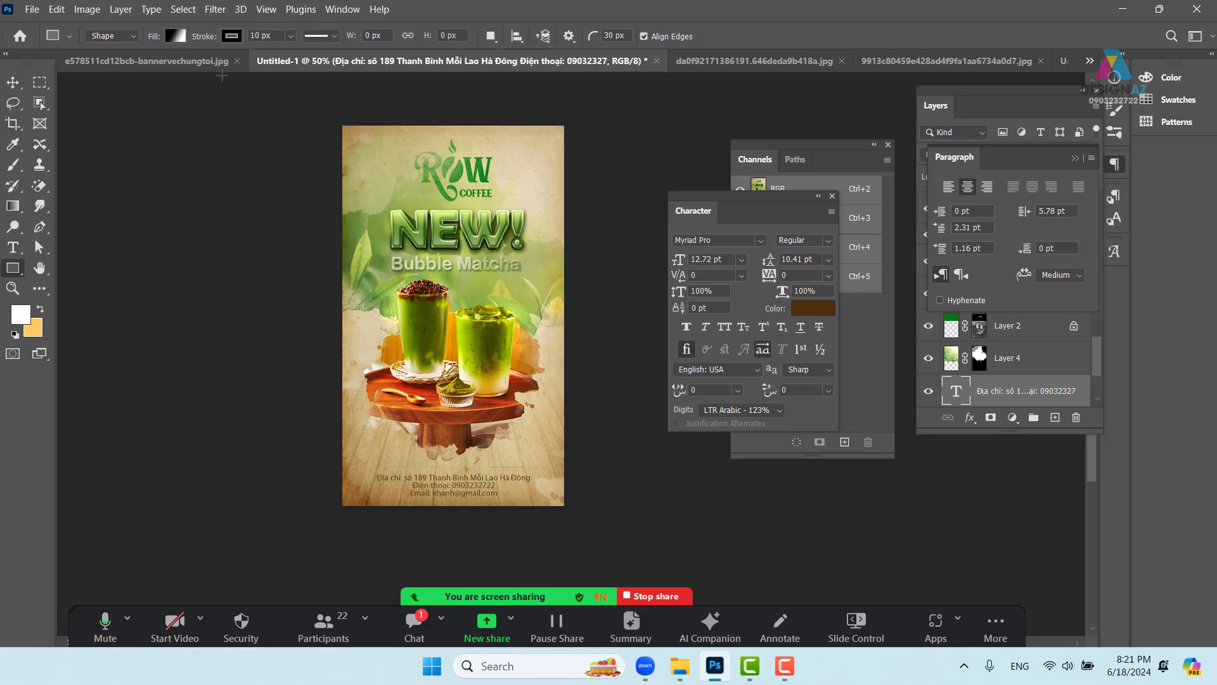
left_click(632, 38)
type("10")
left_click_drag(346, 130, 559, 500)
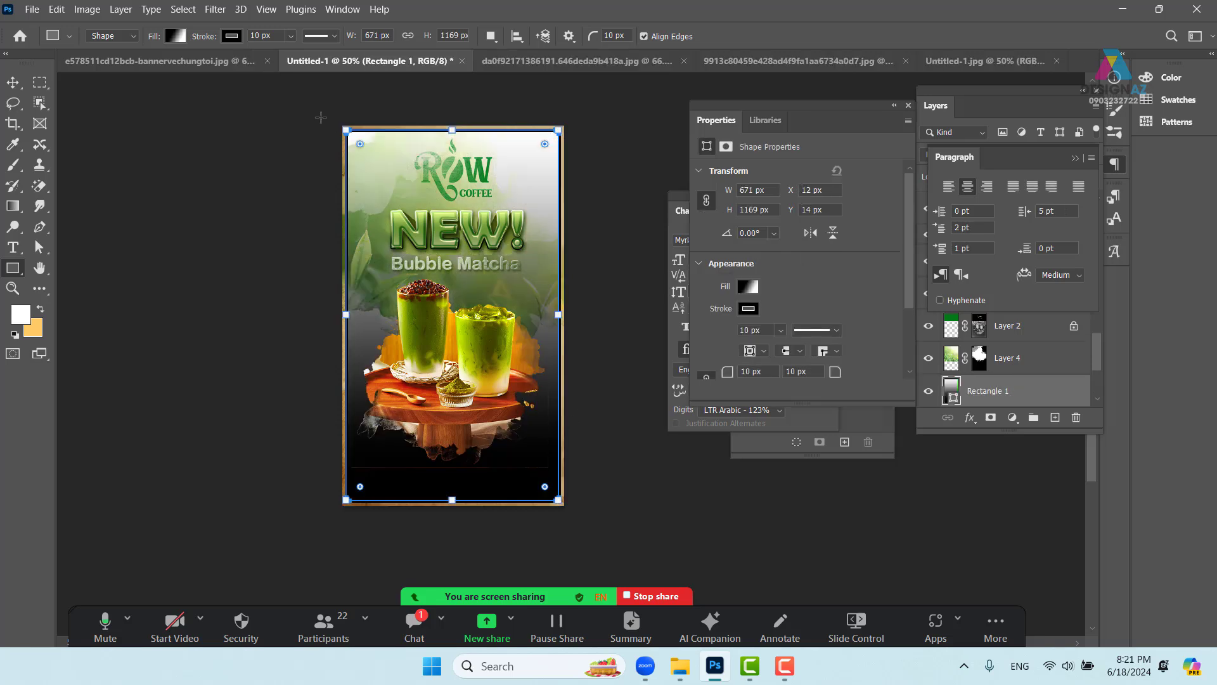
- Give the rectangle no fill and a brown stroke of width 3
left_click(176, 36)
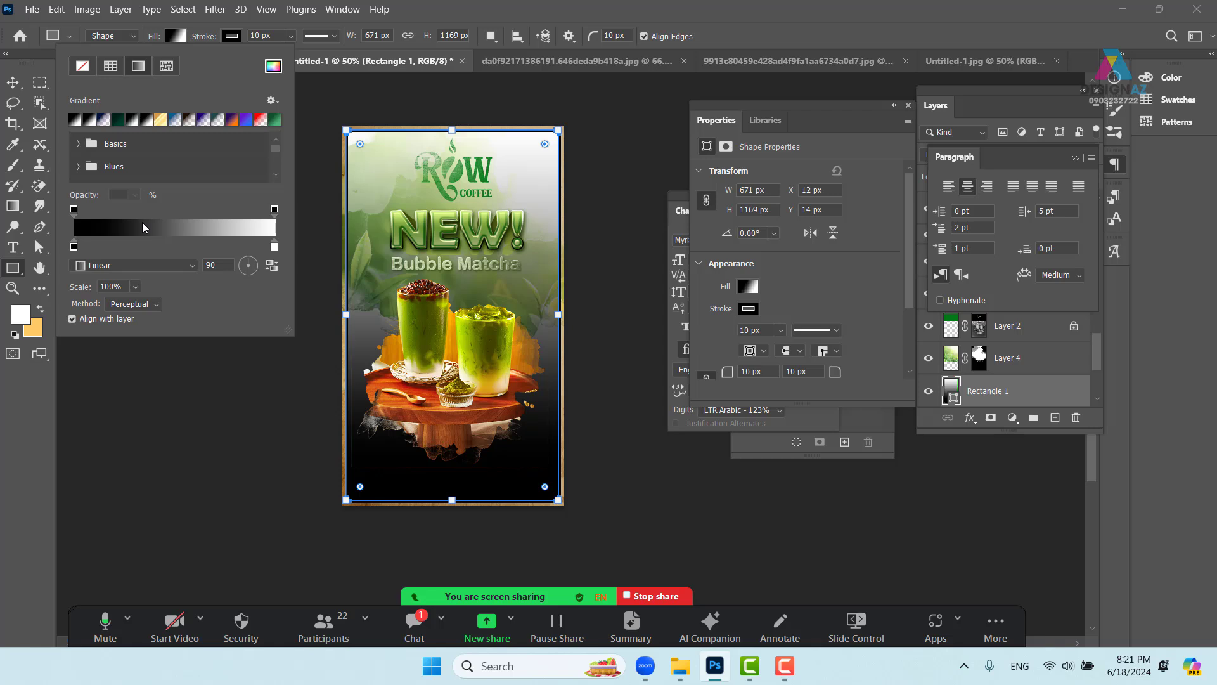
left_click(83, 66)
left_click(233, 37)
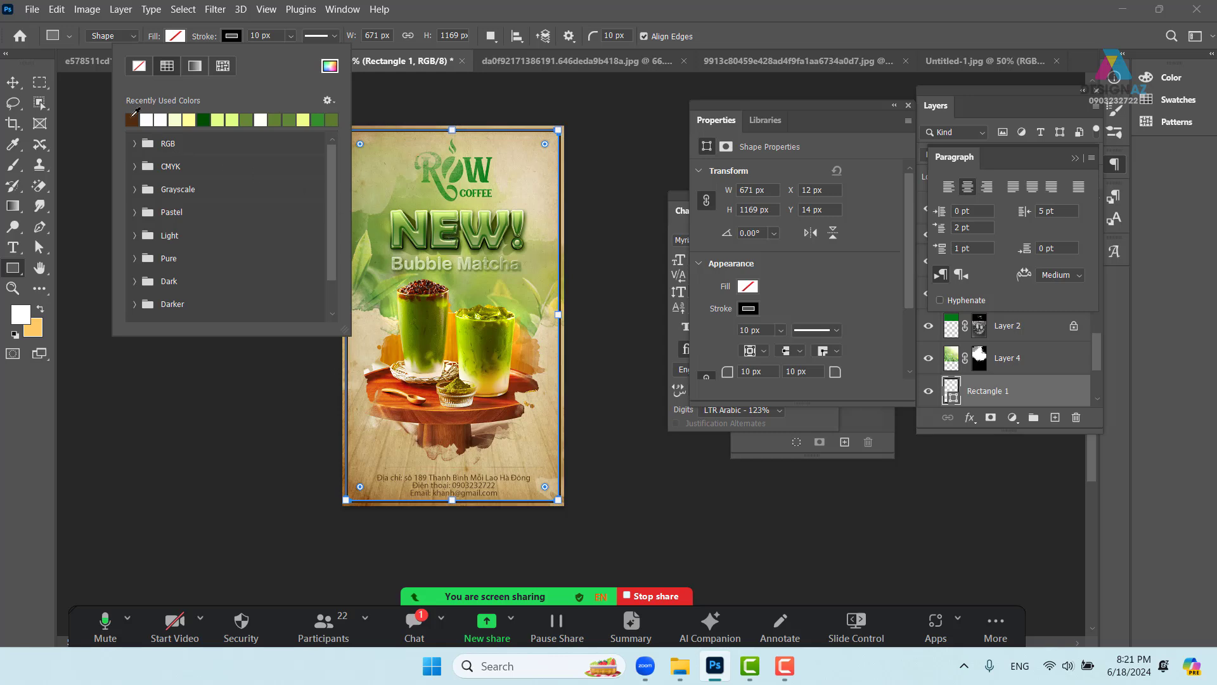
left_click(136, 118)
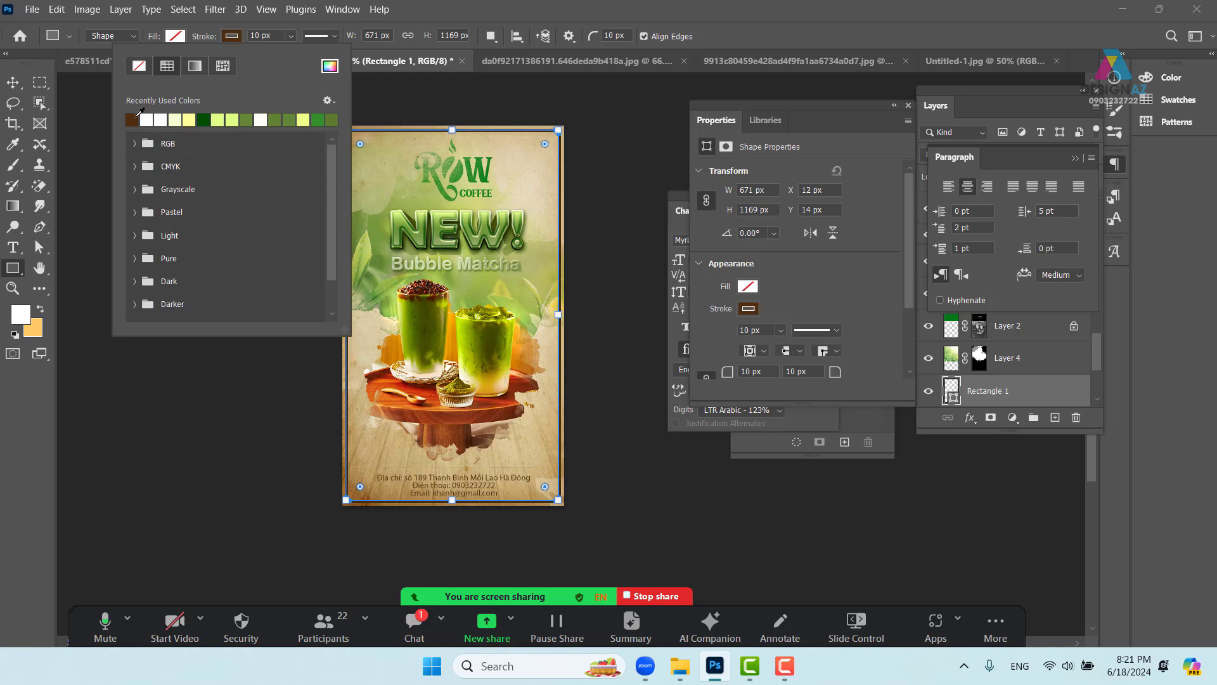
left_click(273, 37)
left_click(266, 36)
type("3")
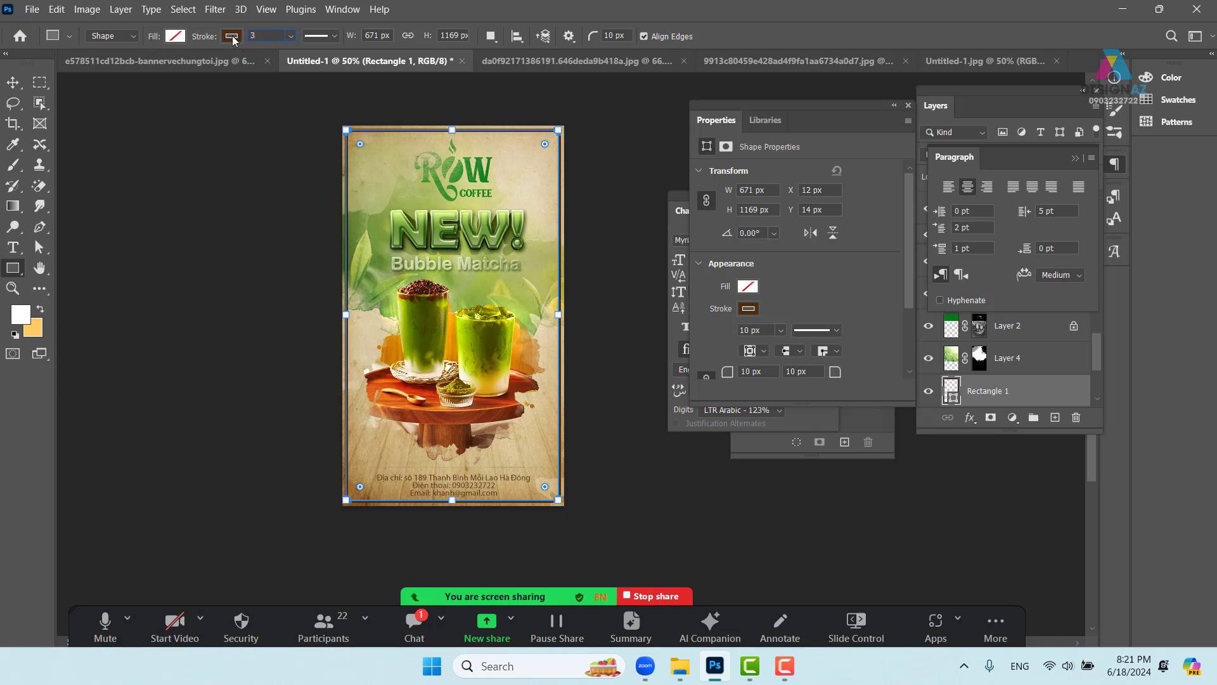
- Change Rectangle 1's border from a thick solid stroke to a 3 px dashed stroke
left_click(334, 36)
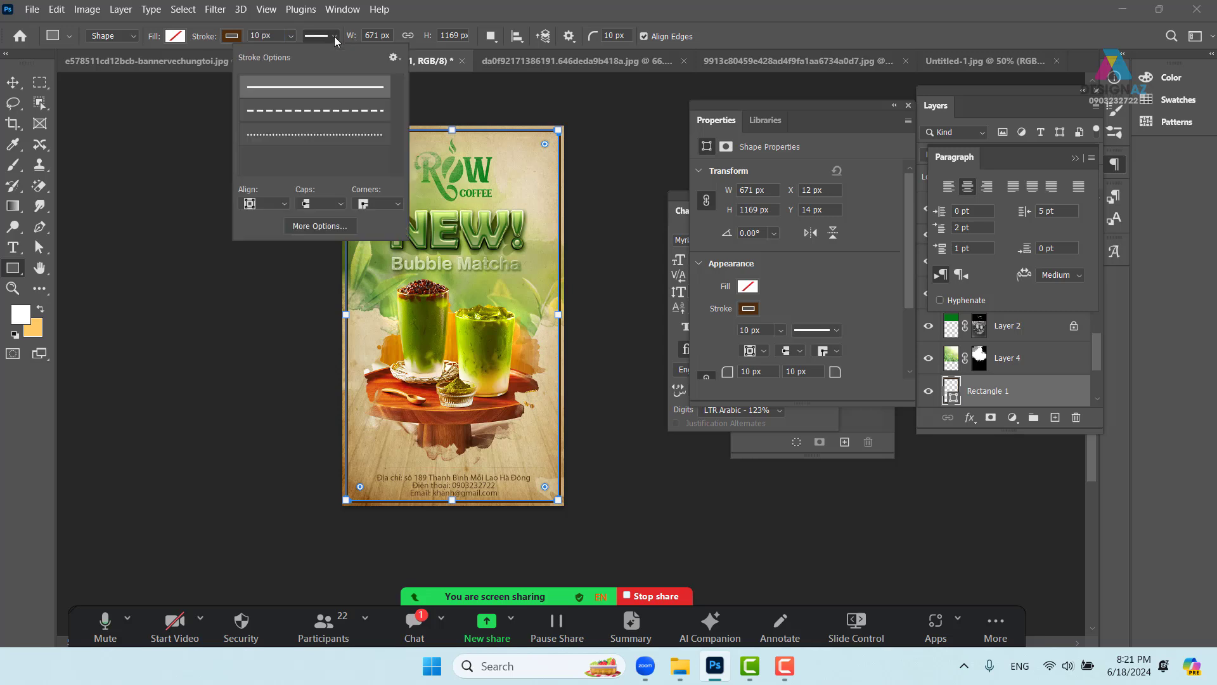
left_click(332, 111)
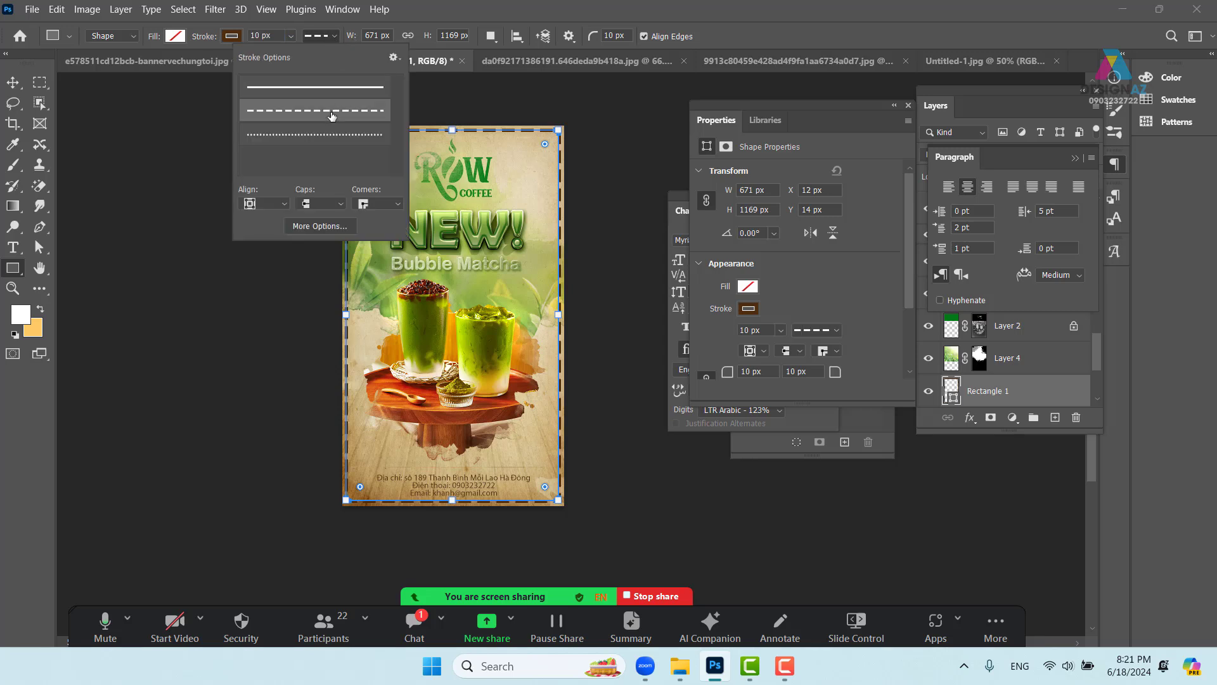
left_click(329, 137)
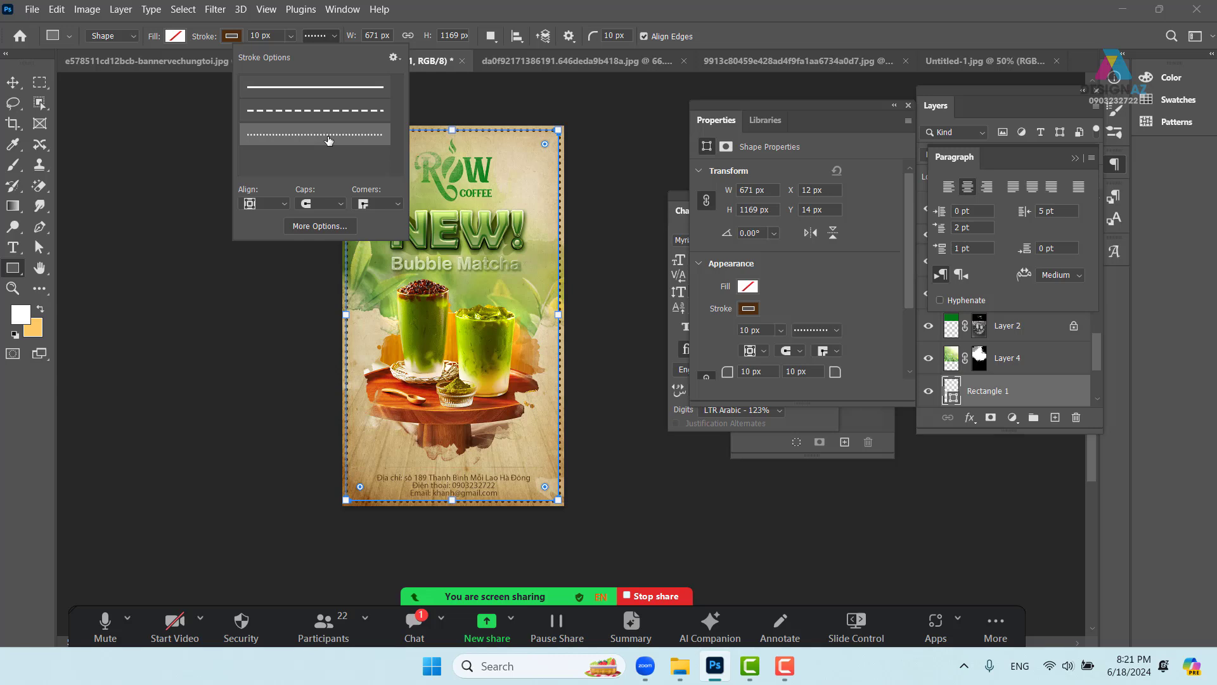
left_click(343, 111)
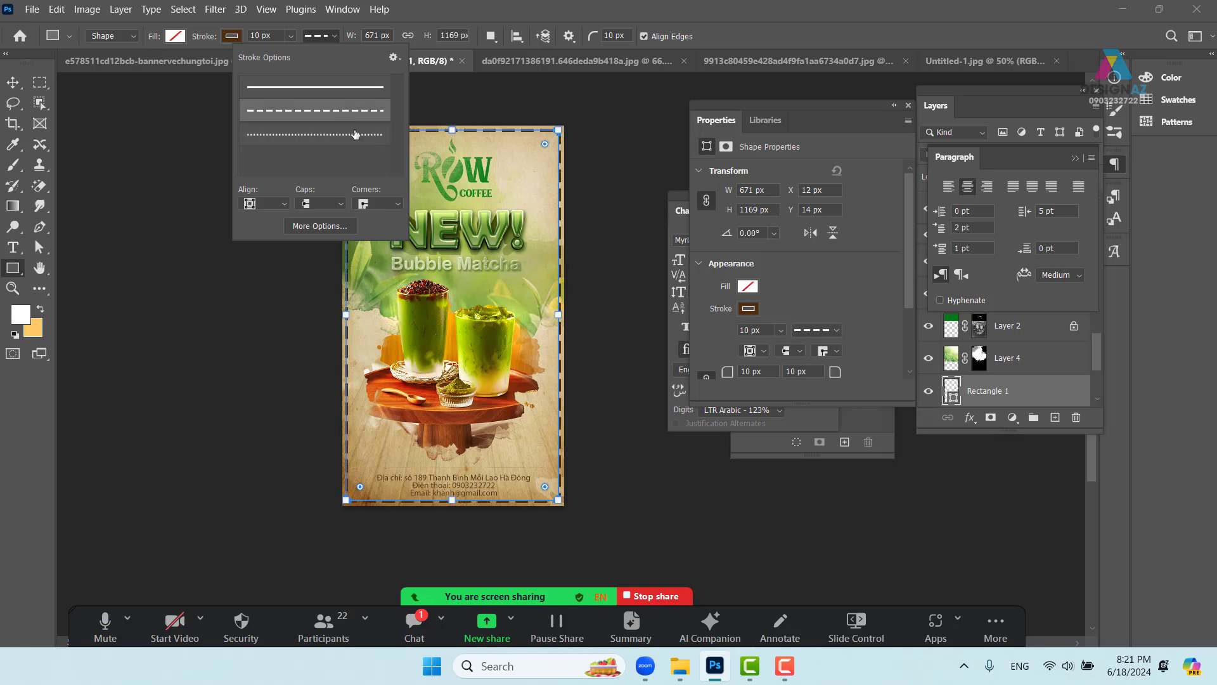
left_click(356, 139)
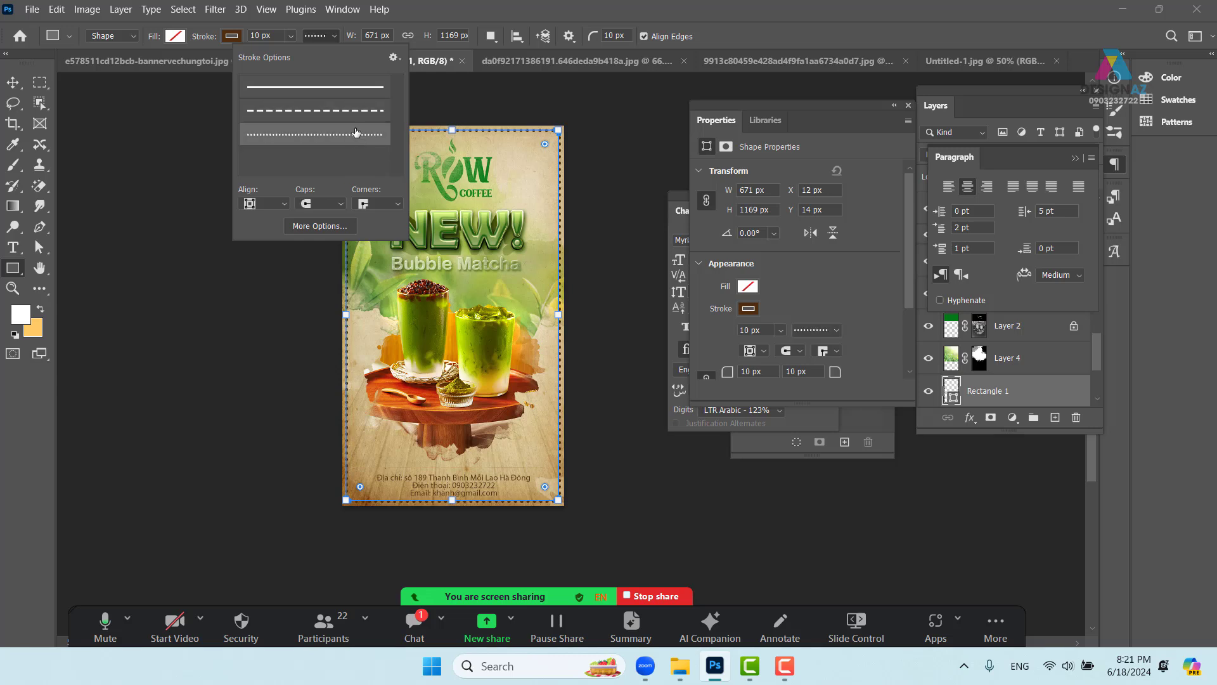
left_click(278, 37)
left_click(279, 36)
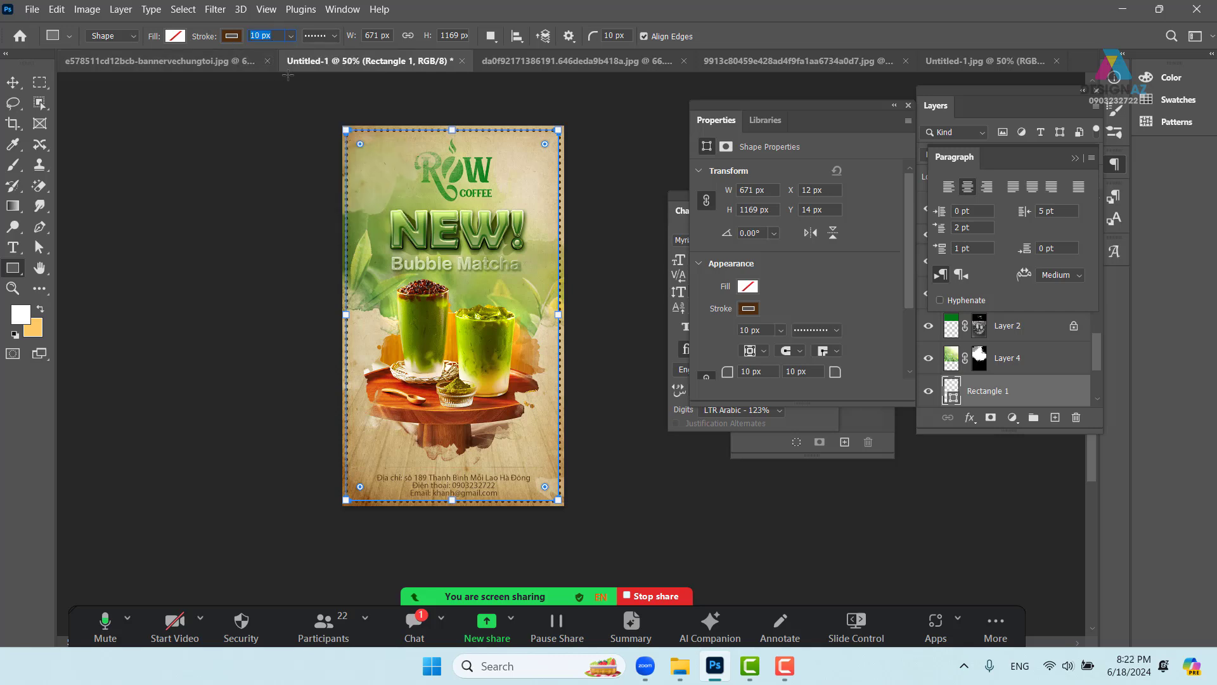
type("3")
left_click(335, 38)
left_click(340, 111)
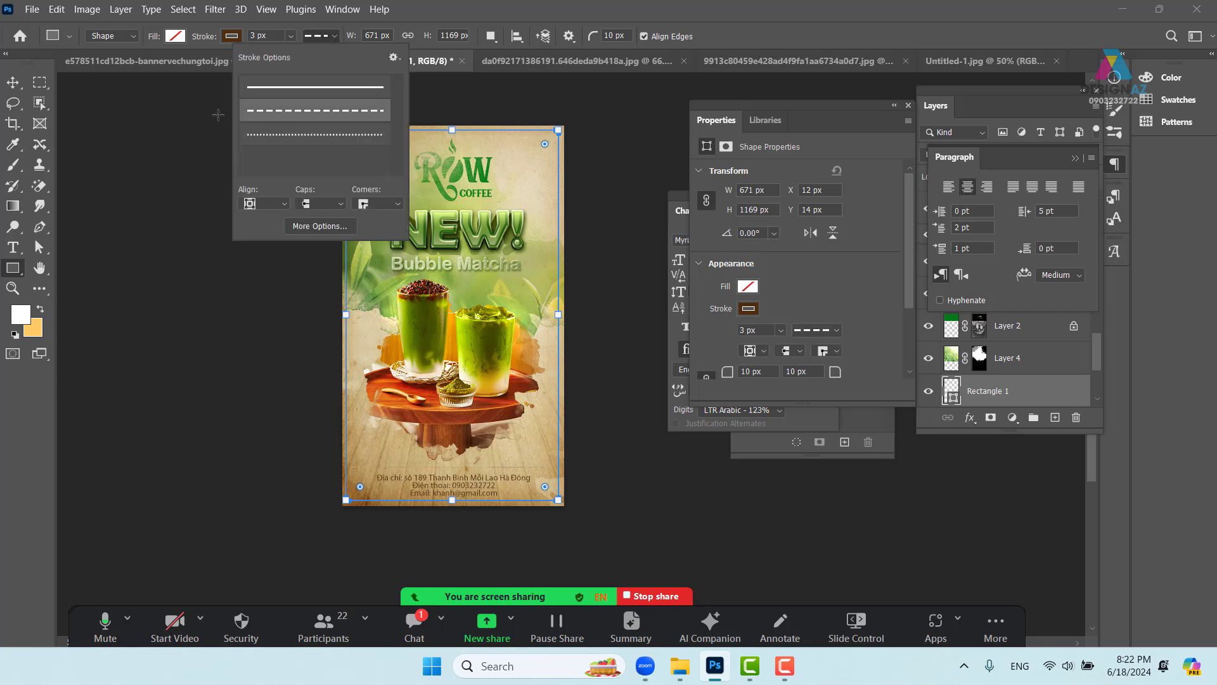
left_click(13, 82)
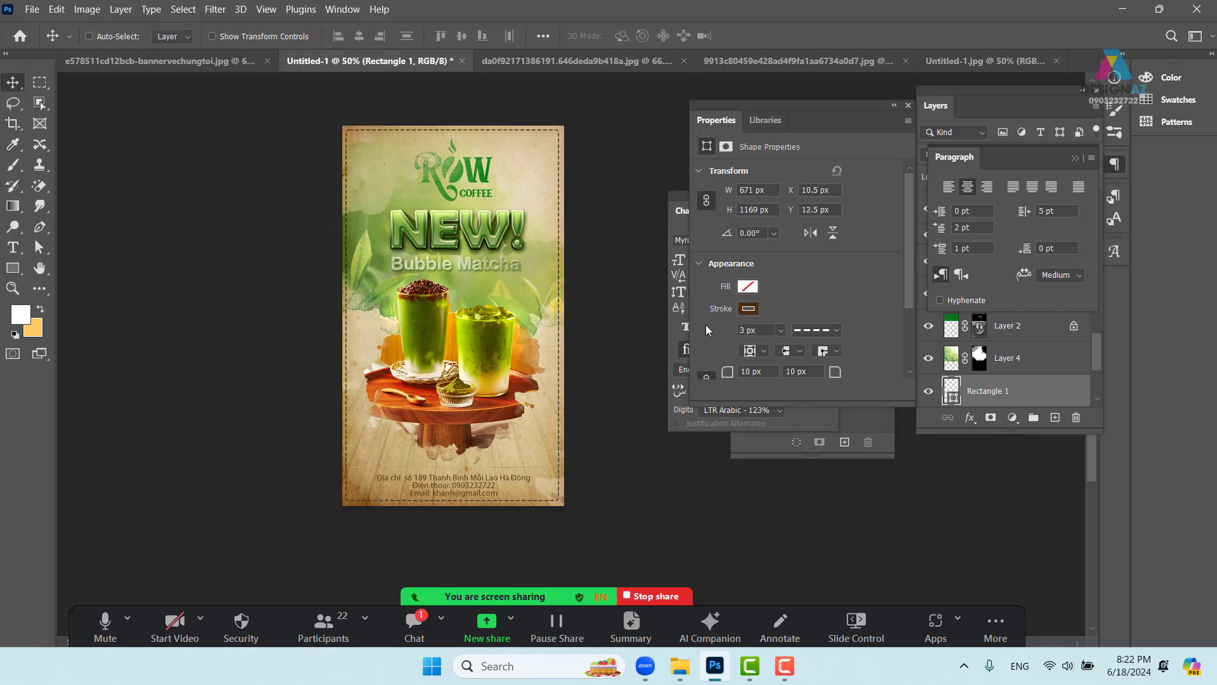
- At 100% zoom, switch the Rectangle 1 border layer's blend mode to Overlay
key("ctrl+plus")
key("ctrl+plus")
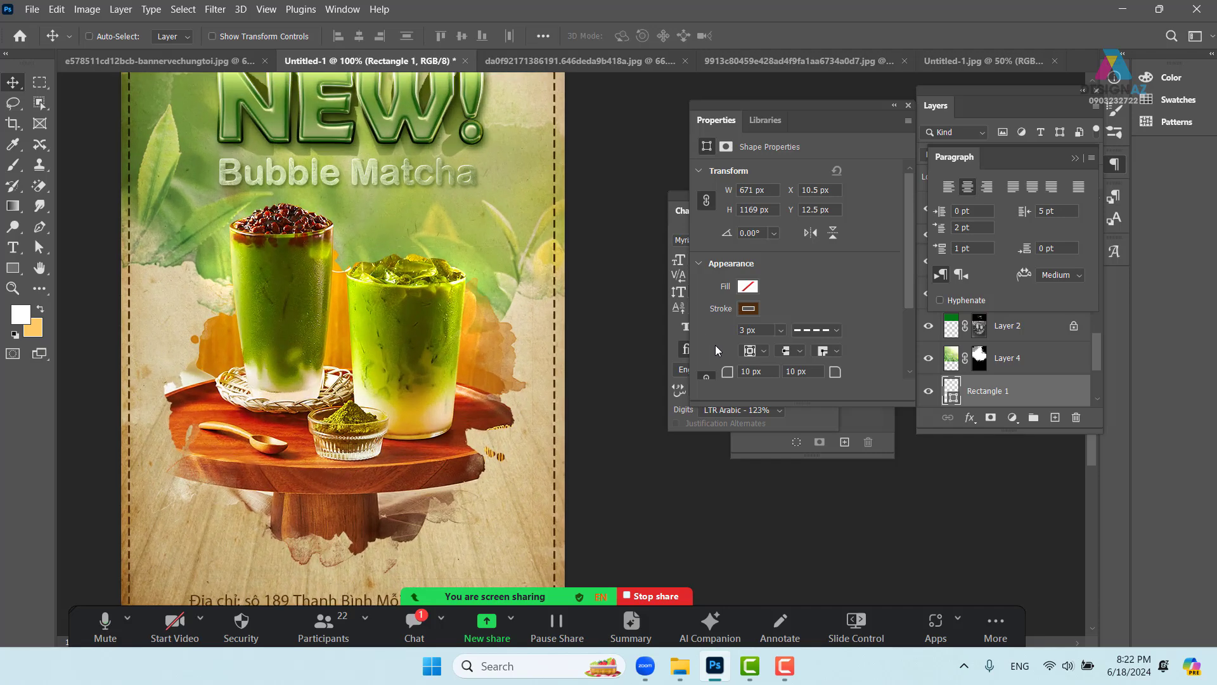
left_click_drag(537, 216, 529, 347)
mouse_move(536, 189)
left_mouse_down()
mouse_move(563, 258)
mouse_move(554, 281)
left_mouse_up()
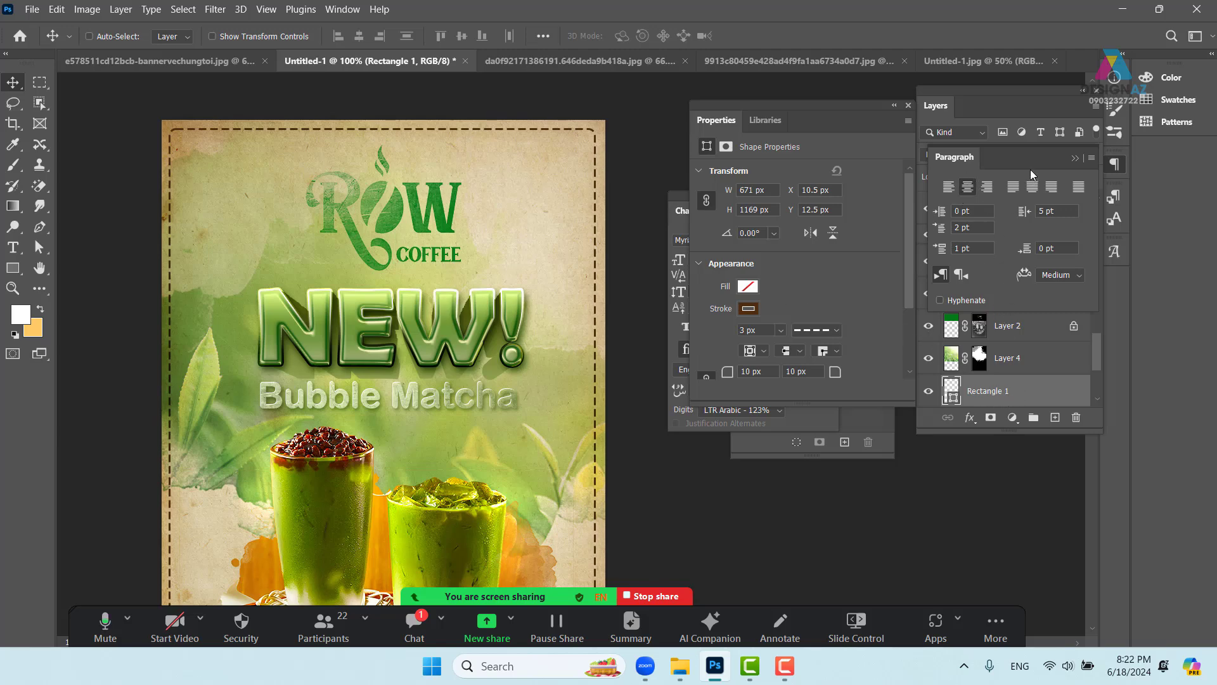
left_click(1075, 158)
left_click(970, 155)
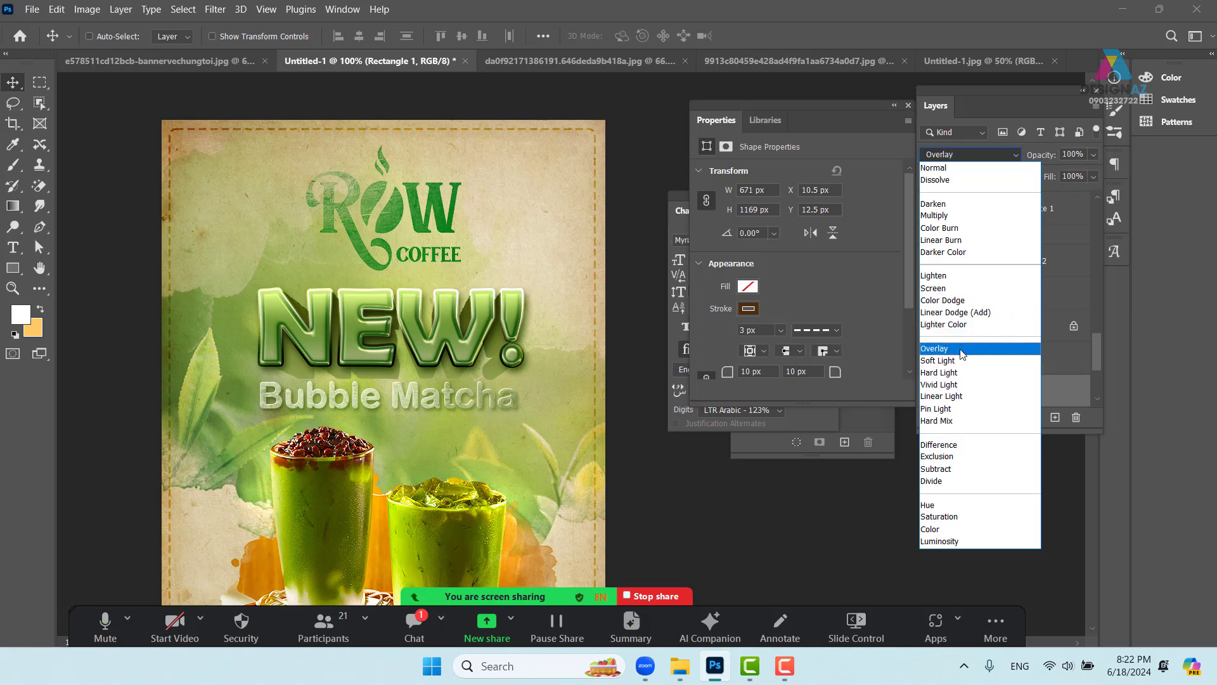
left_click(939, 348)
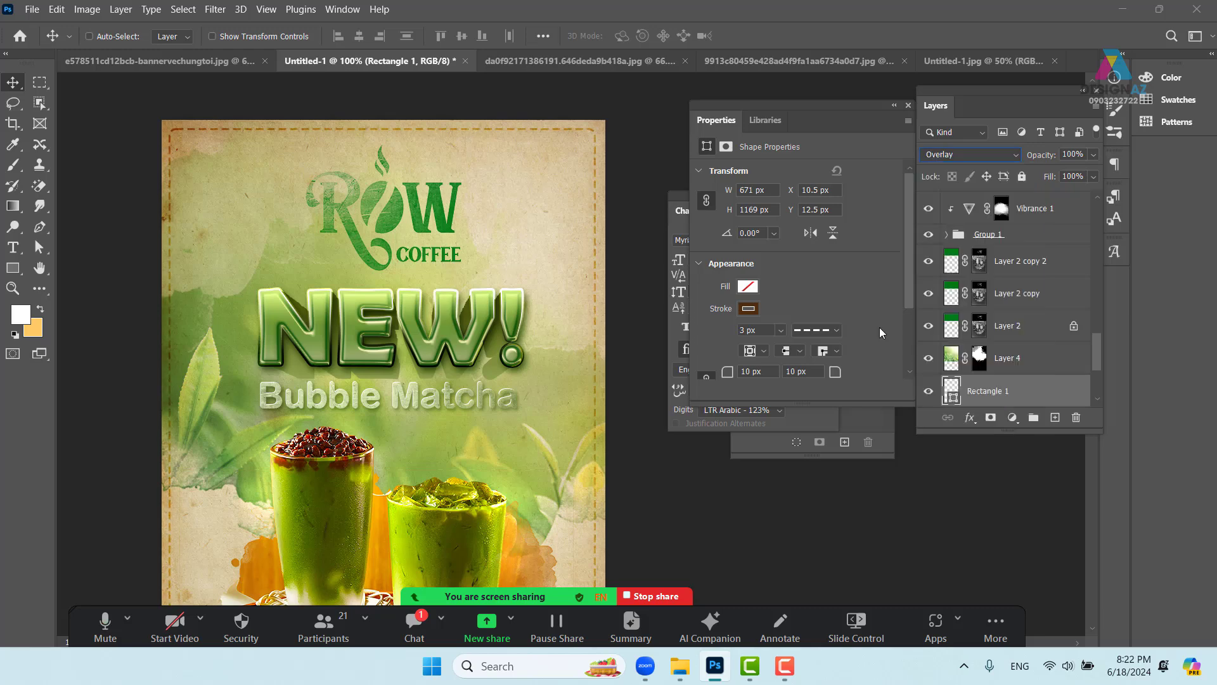
left_click_drag(494, 287, 544, 369)
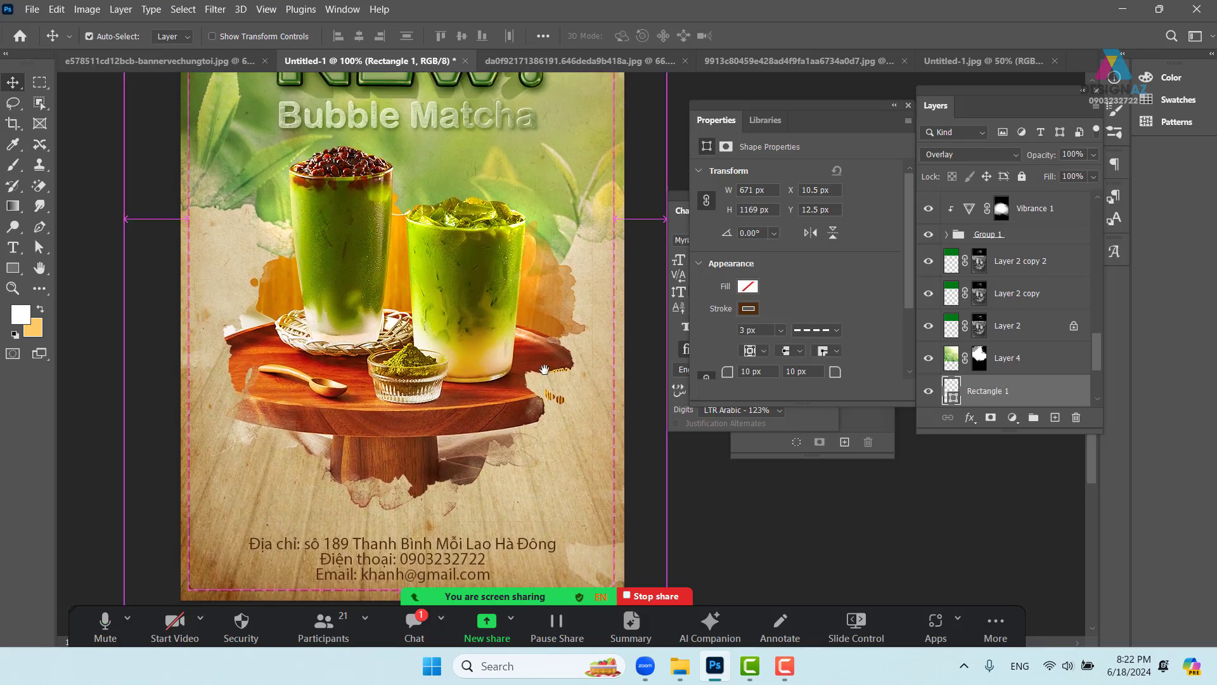
key("ctrl+minus")
left_click_drag(586, 277, 547, 359)
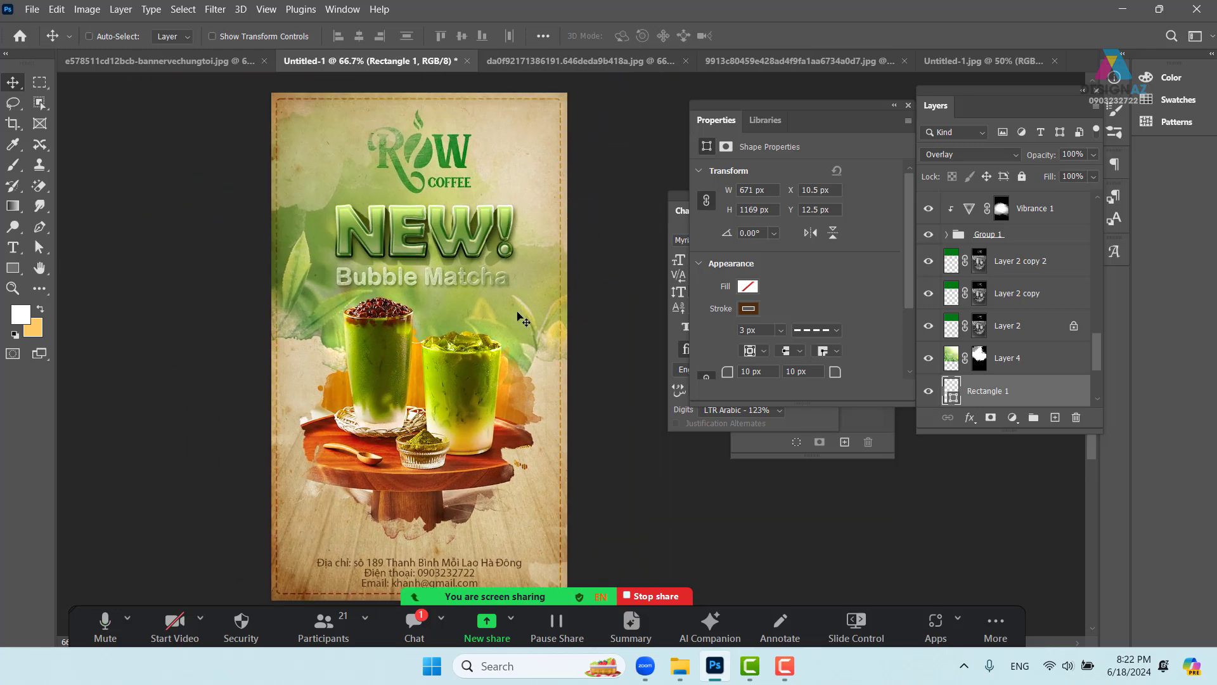
key("ctrl+plus")
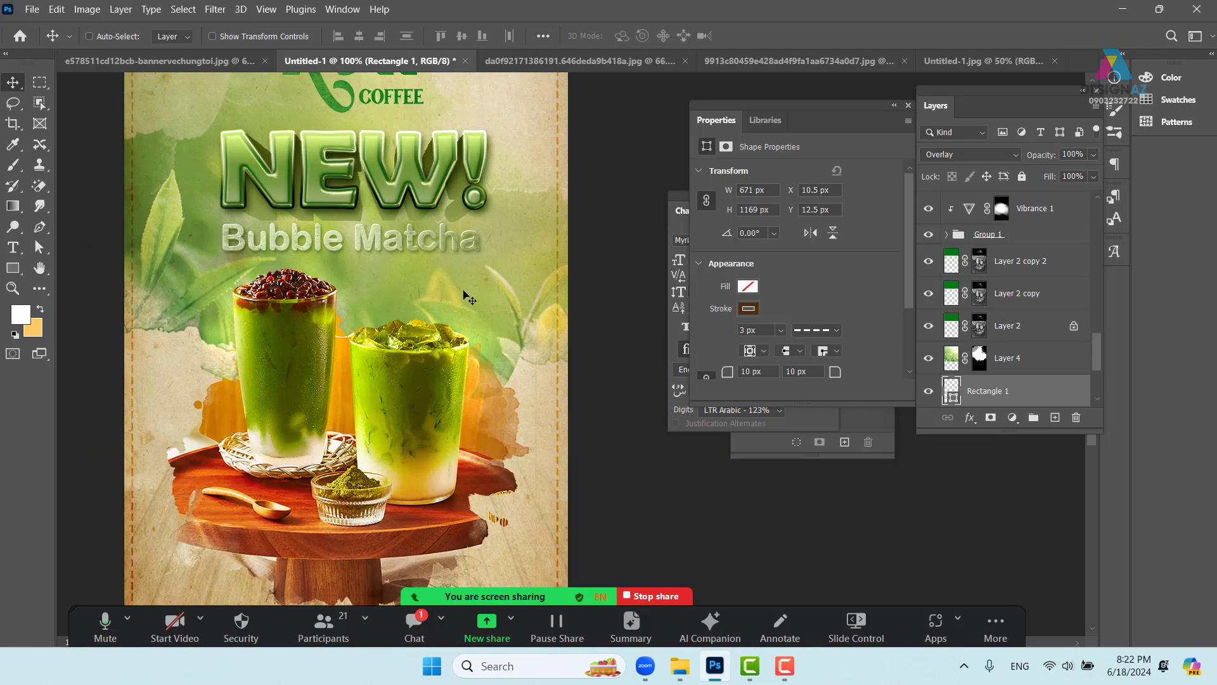
- Select the Bubble Matcha text layer and duplicate it with Ctrl+J
right_click(381, 242)
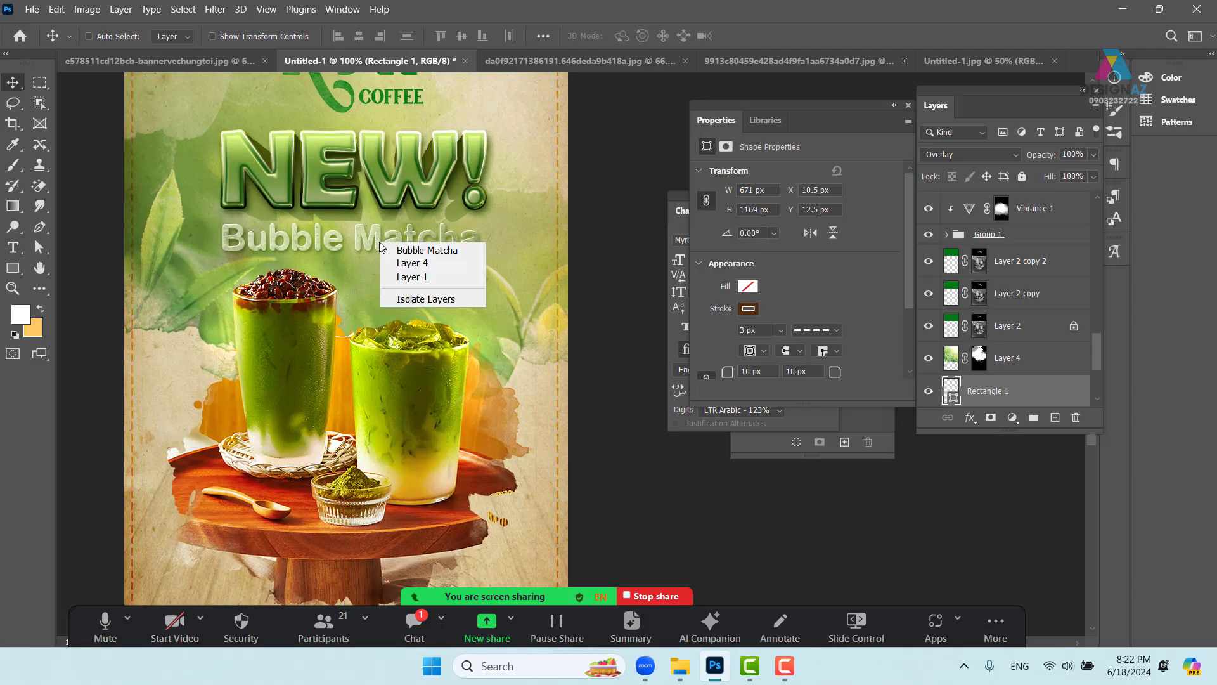
left_click(412, 249)
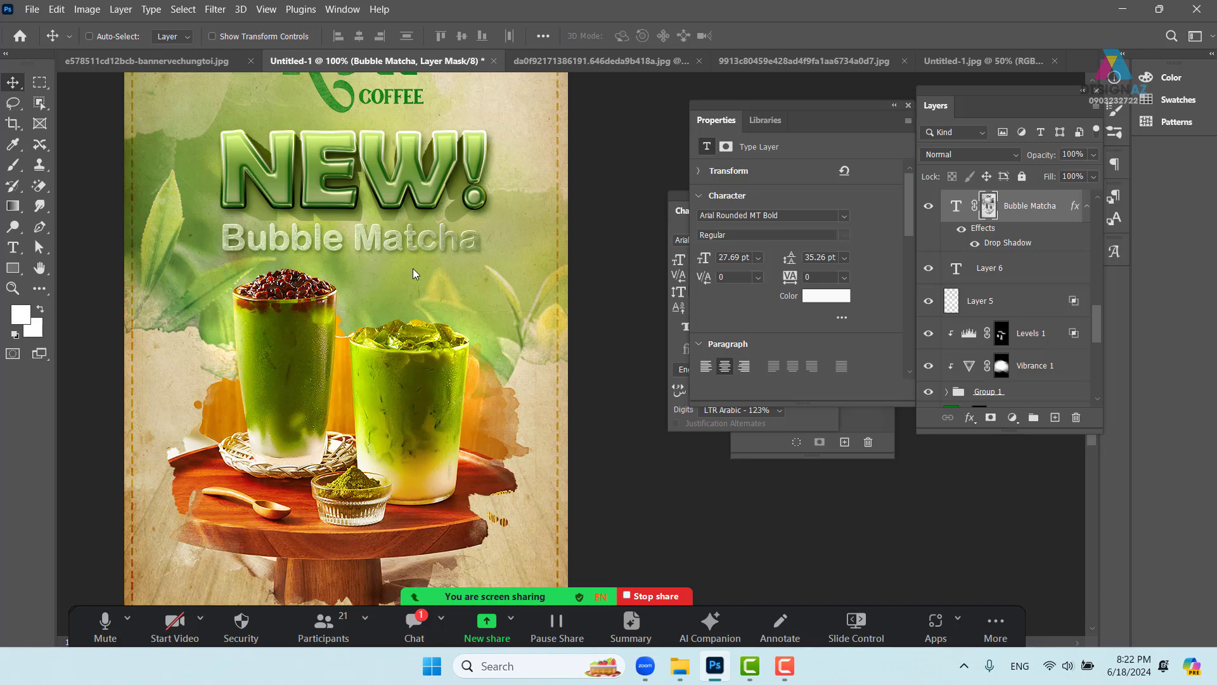
left_click(959, 209)
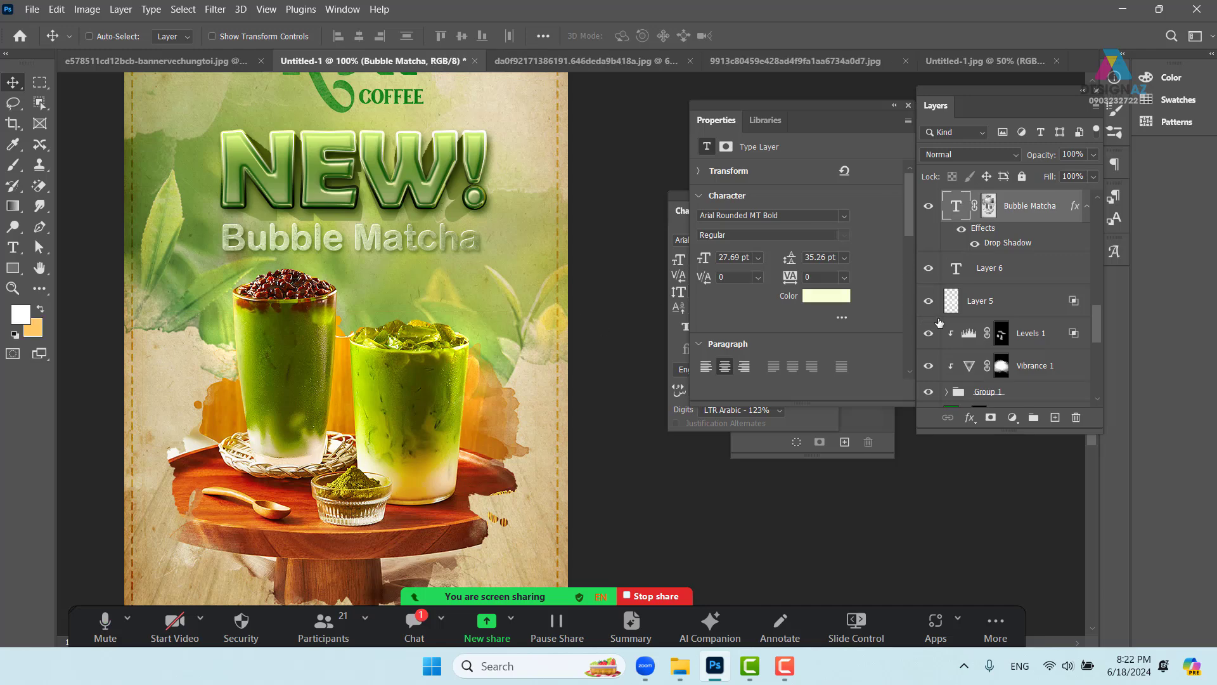
key("ctrl+j")
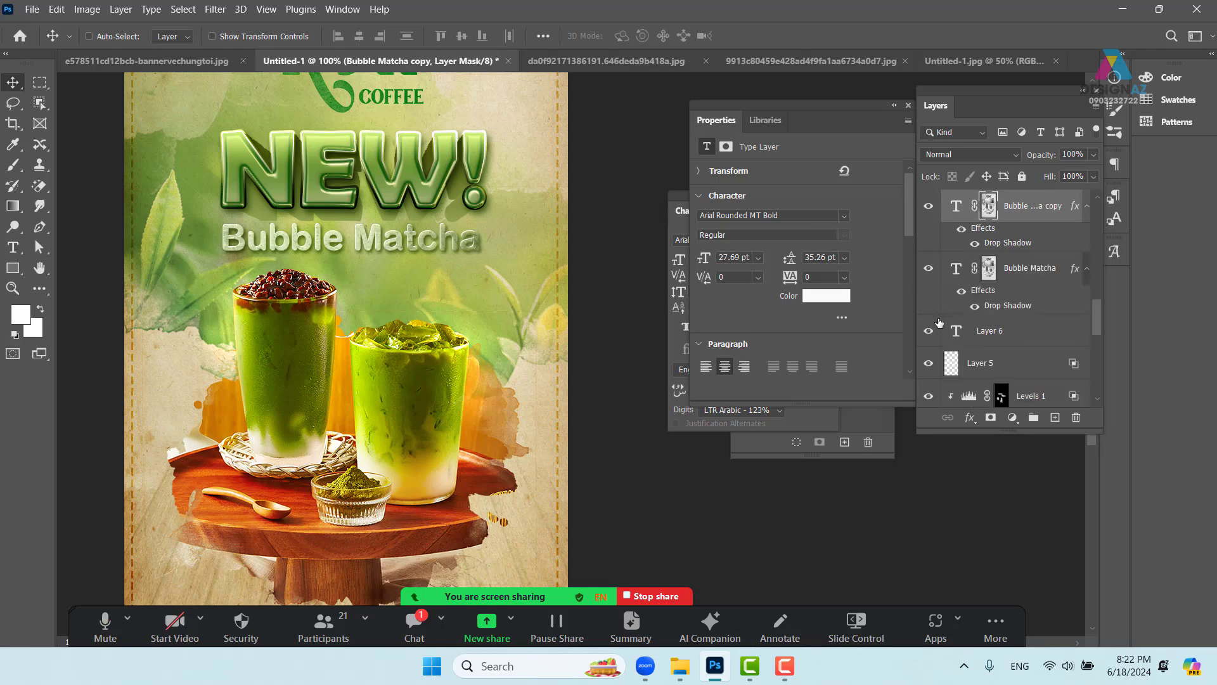
scroll(518, 348, "up", 5)
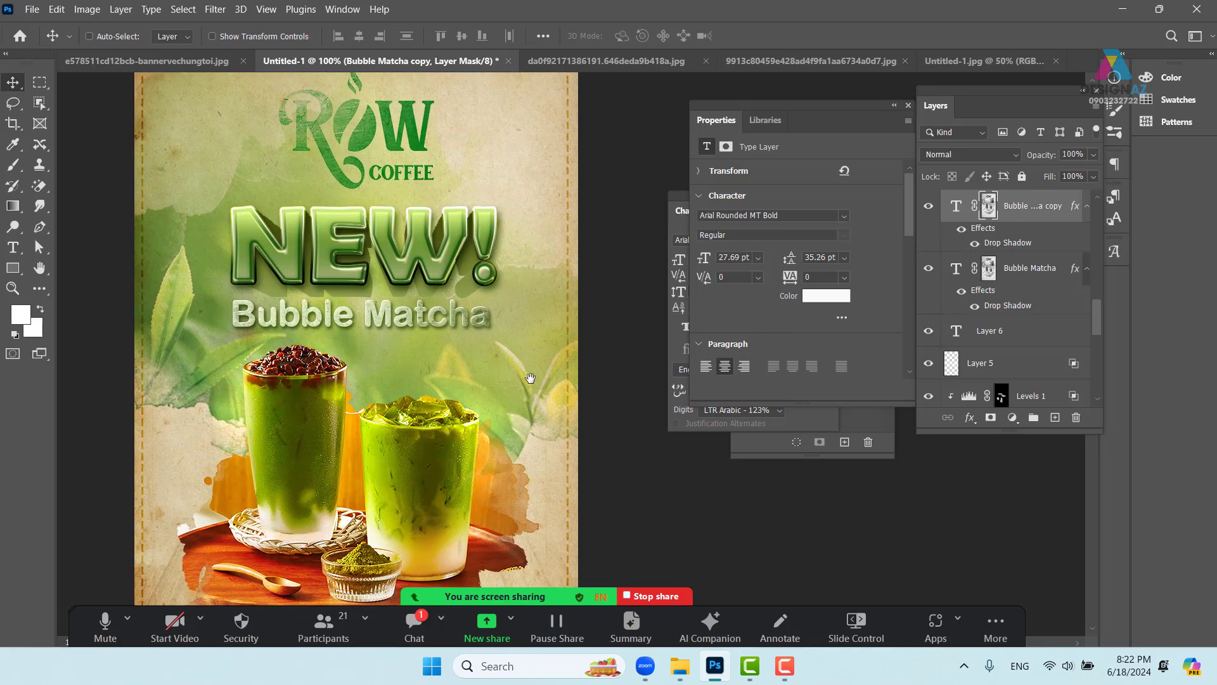
- Duplicate the ROW logo layer, Layer 2 copy 2, keeping it in place
right_click(369, 176)
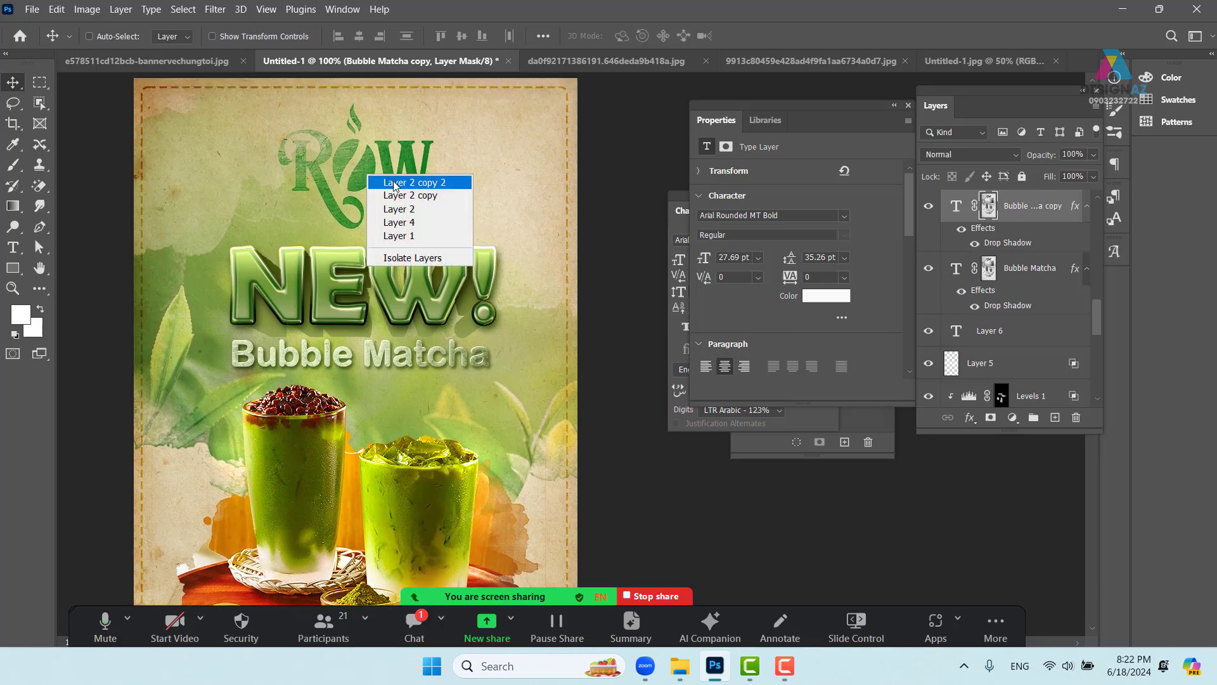
left_click(389, 183)
left_click_drag(388, 181, 407, 178)
key("ctrl+z")
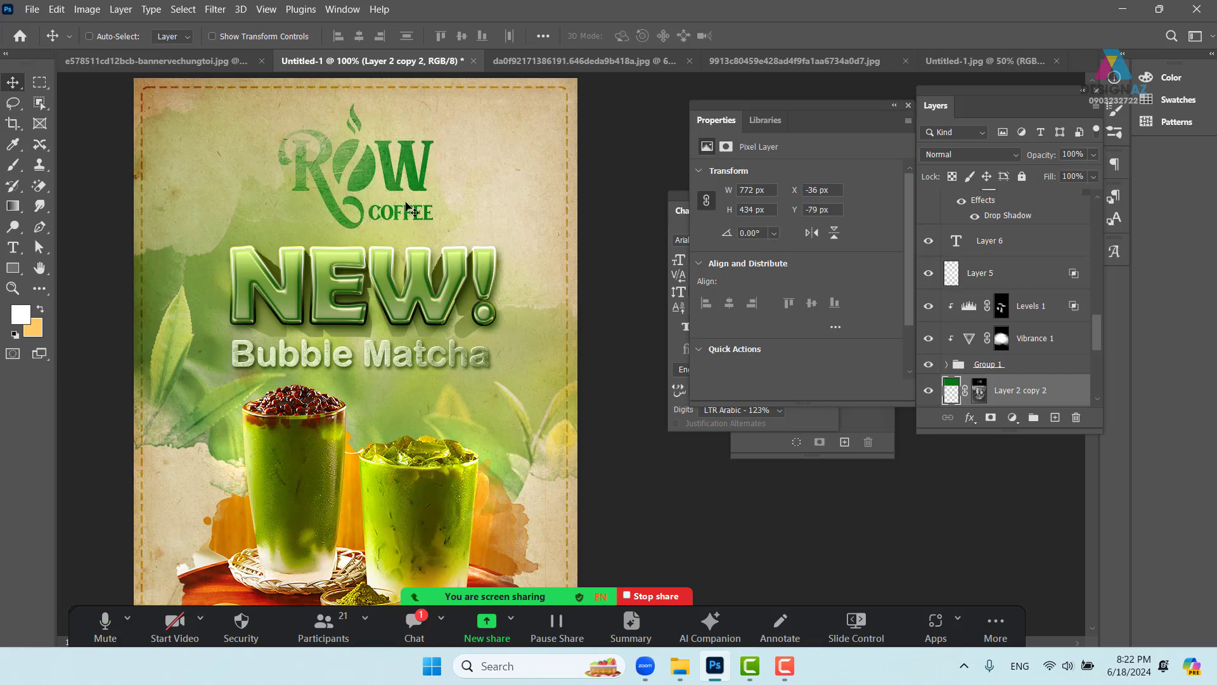
key("ctrl+j")
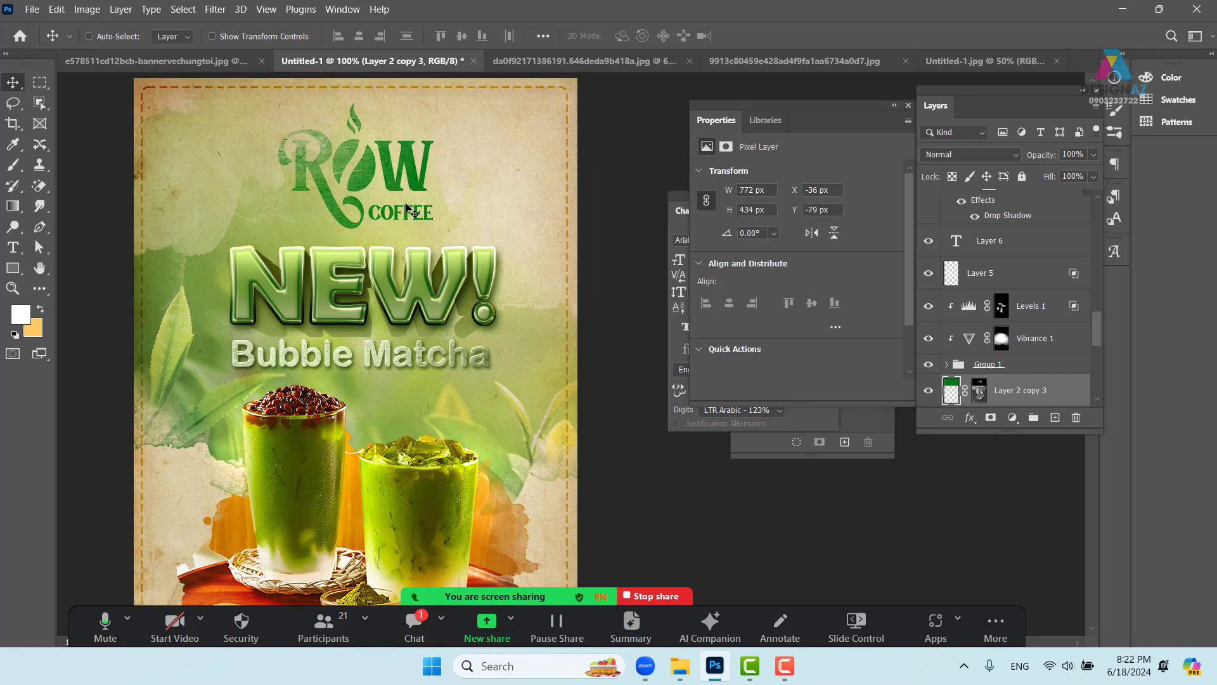
- Zoom out to 66.7%, go full screen, and close the Properties, Character, Channels and Layers panels
left_click_drag(353, 191, 362, 228)
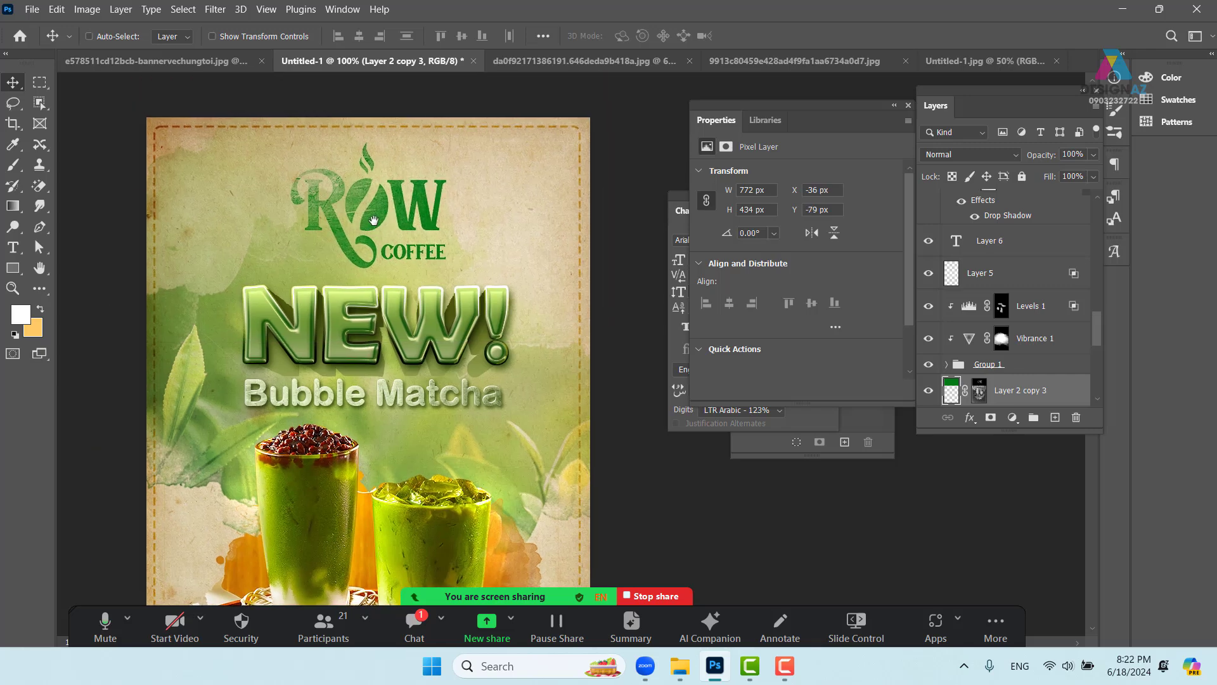
key("ctrl+minus")
left_click_drag(447, 323, 389, 201)
left_click_drag(408, 275, 386, 278)
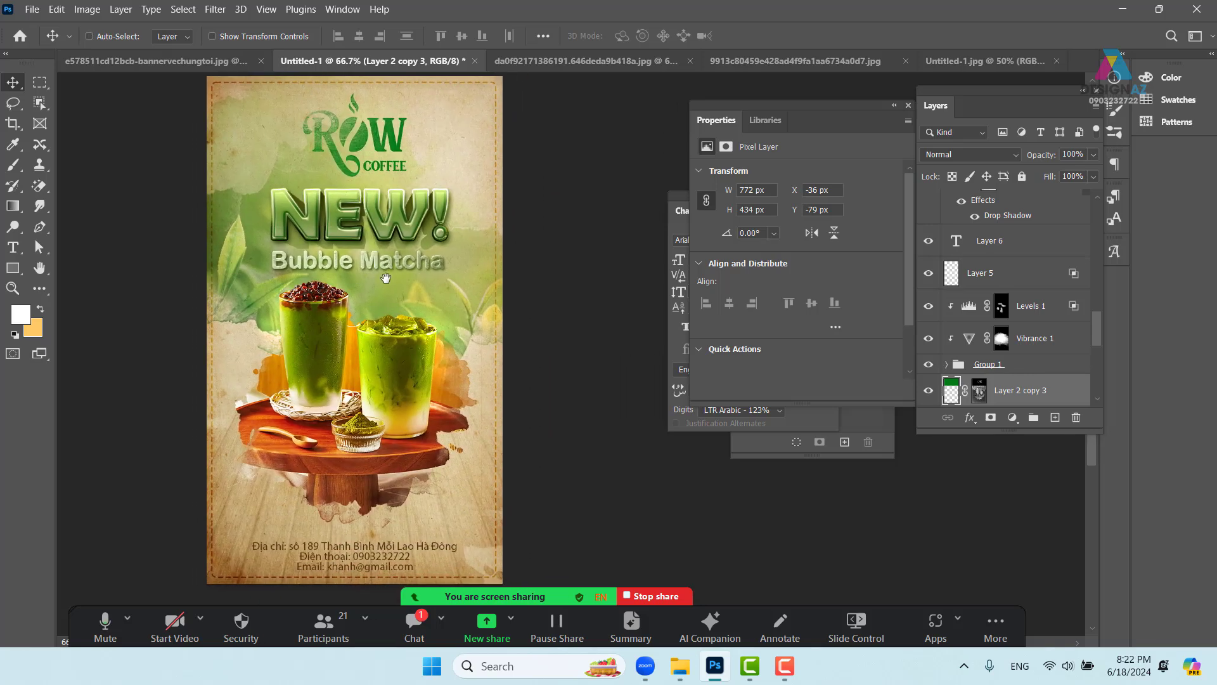
key("f")
key("f")
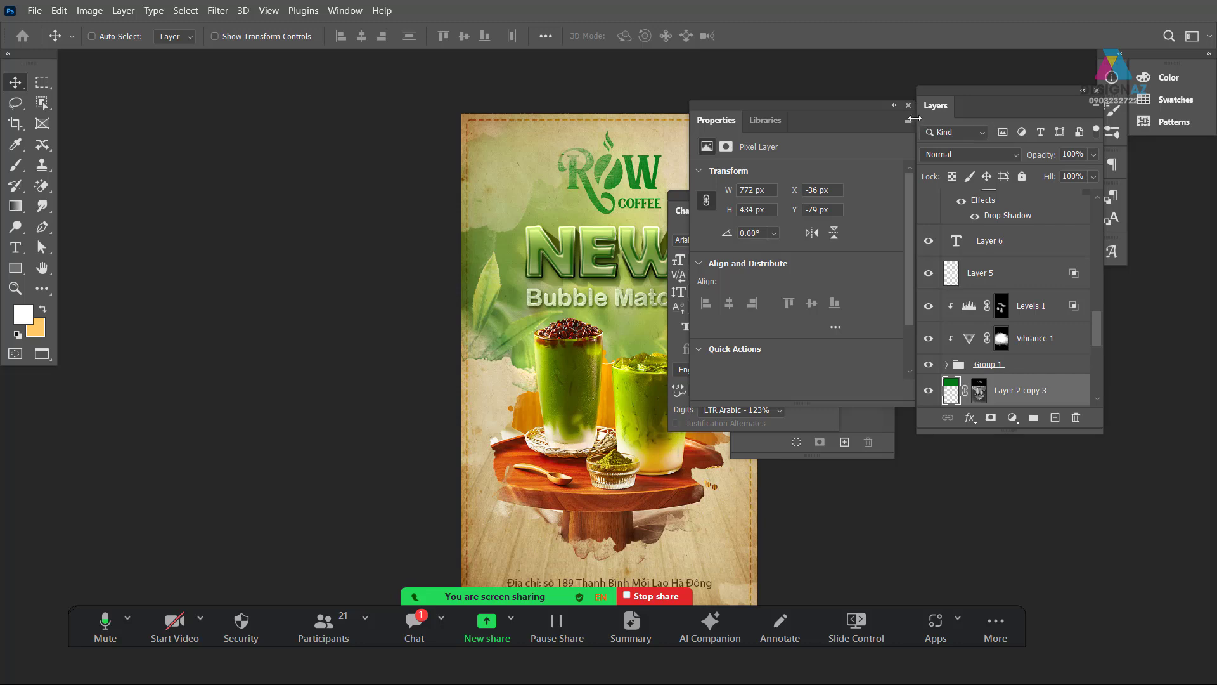
left_click(908, 109)
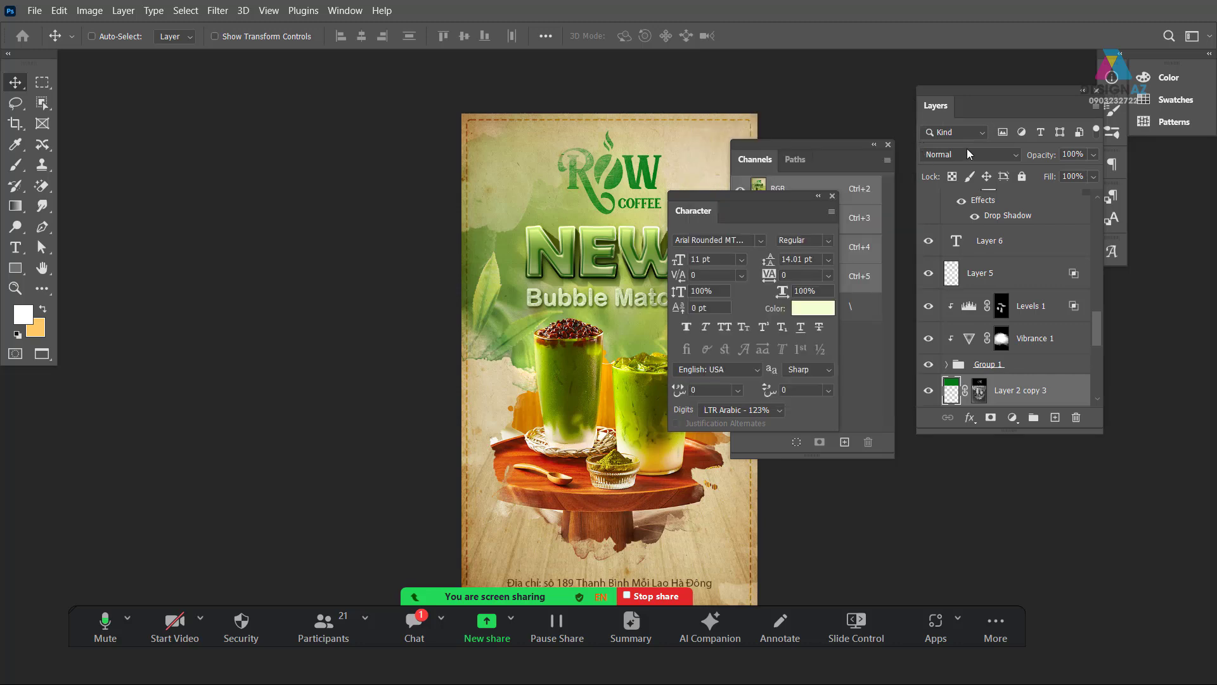
left_click(832, 195)
left_click(889, 144)
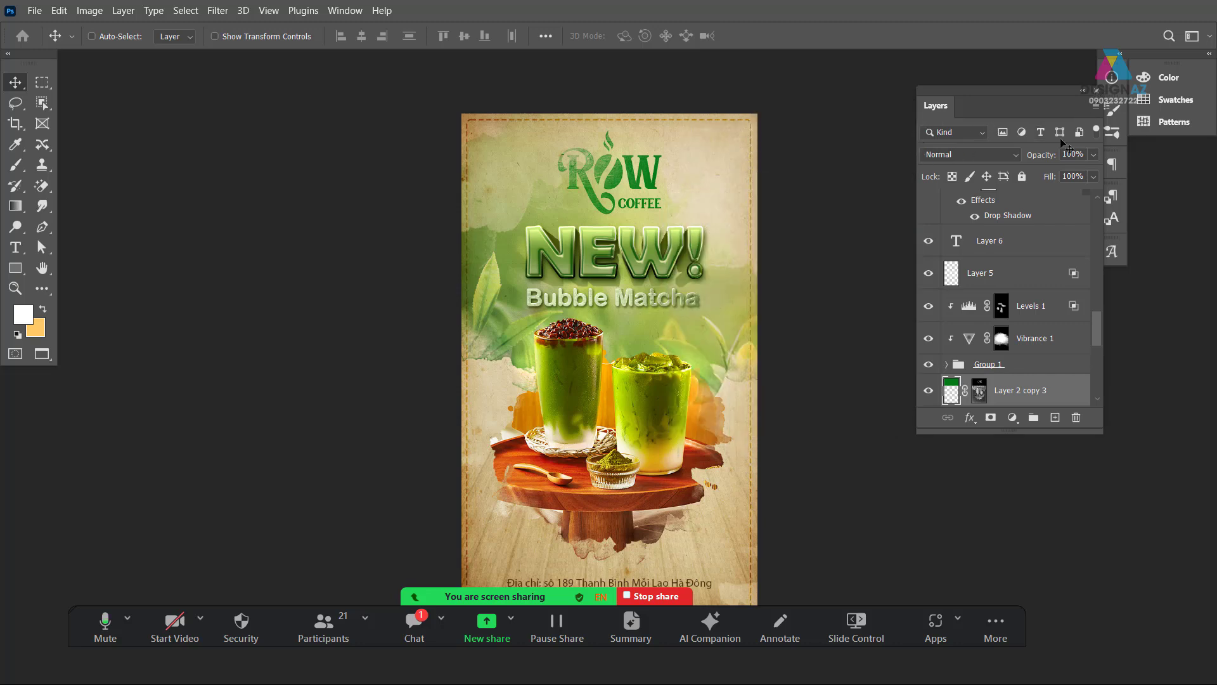
left_click(1097, 90)
left_click_drag(761, 396, 663, 346)
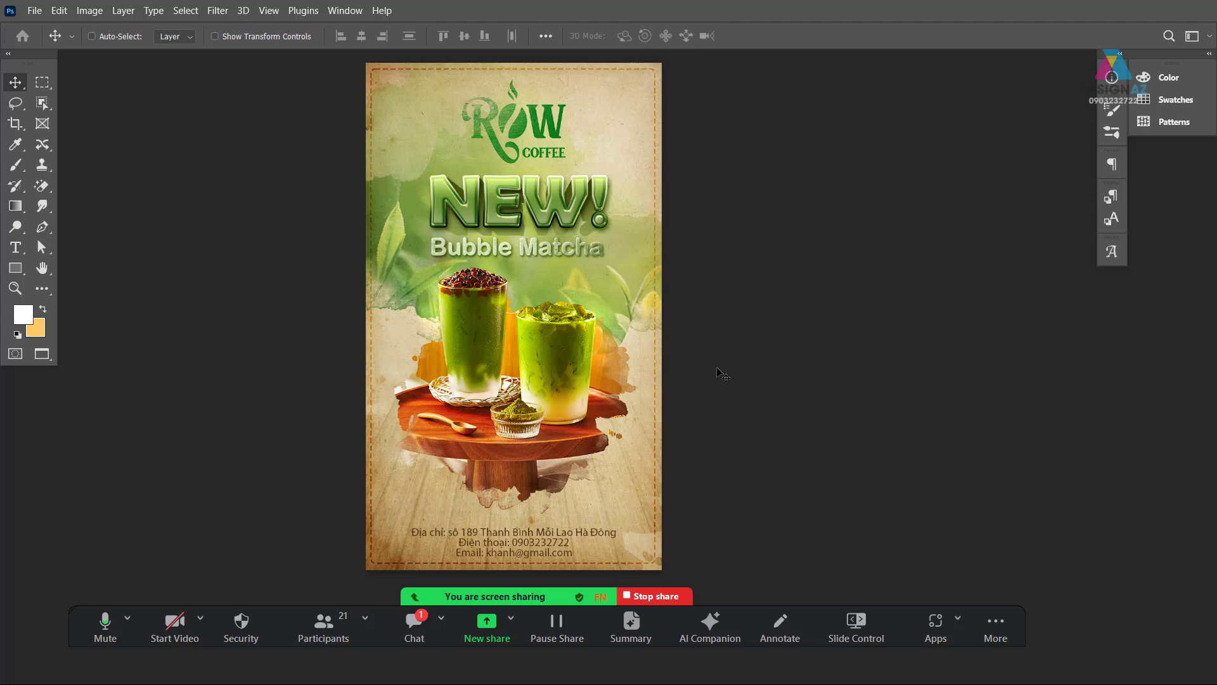
- Open the golden particles image '1' from the thuvienanh > Backgroud > texture folder
key("ctrl")
key("ctrl+o")
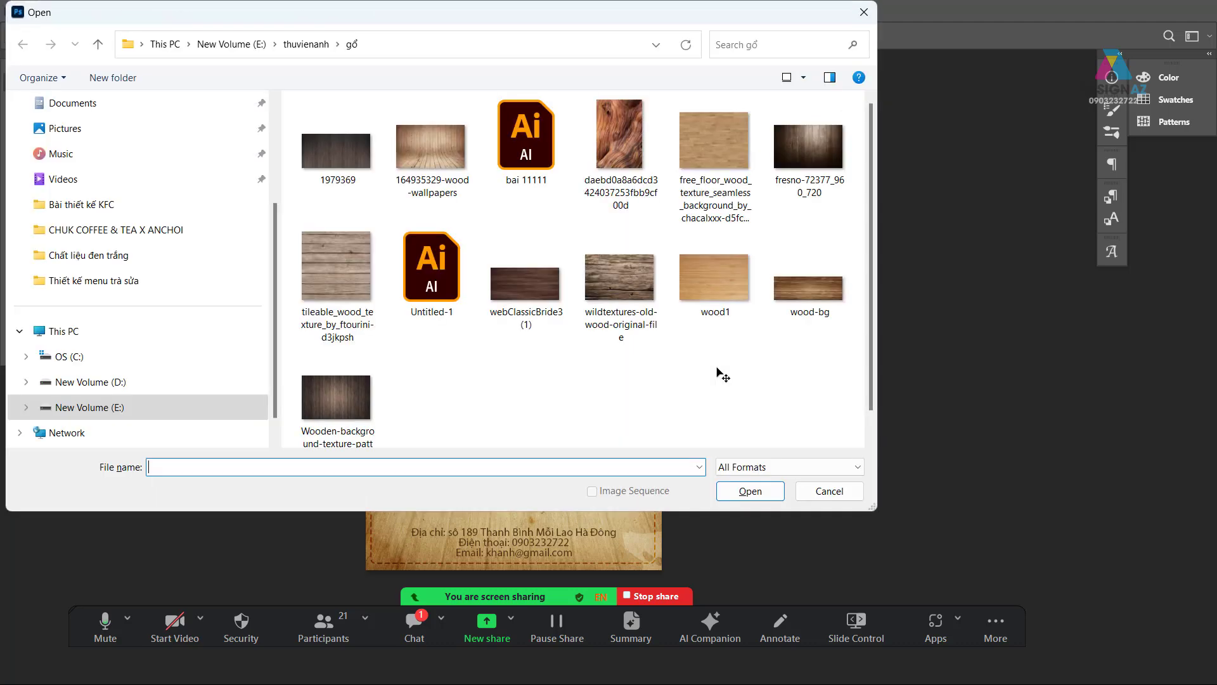
left_click(308, 46)
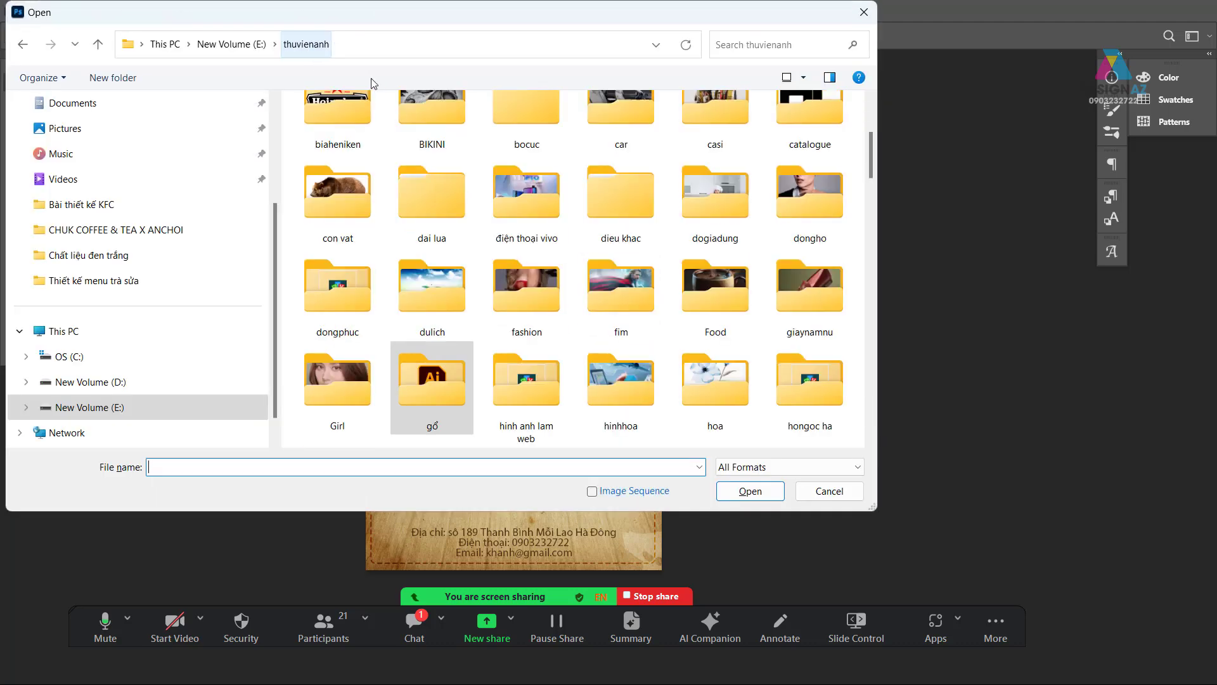
scroll(565, 361, "up", 1)
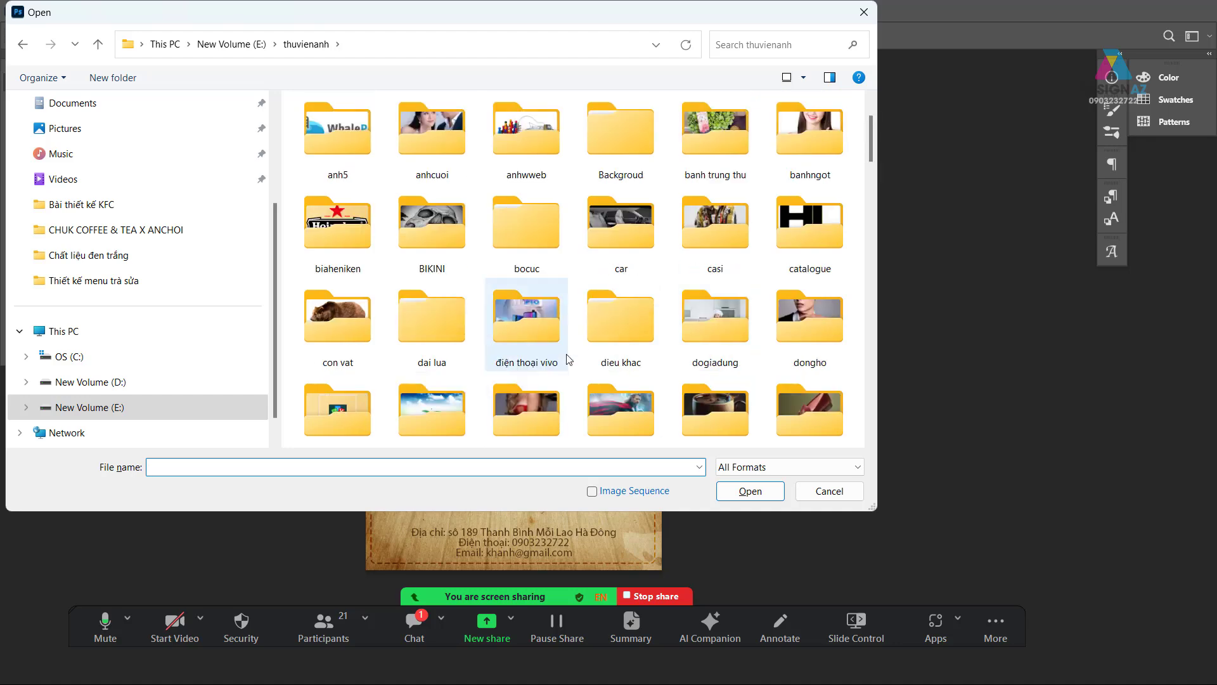
scroll(469, 385, "up", 2)
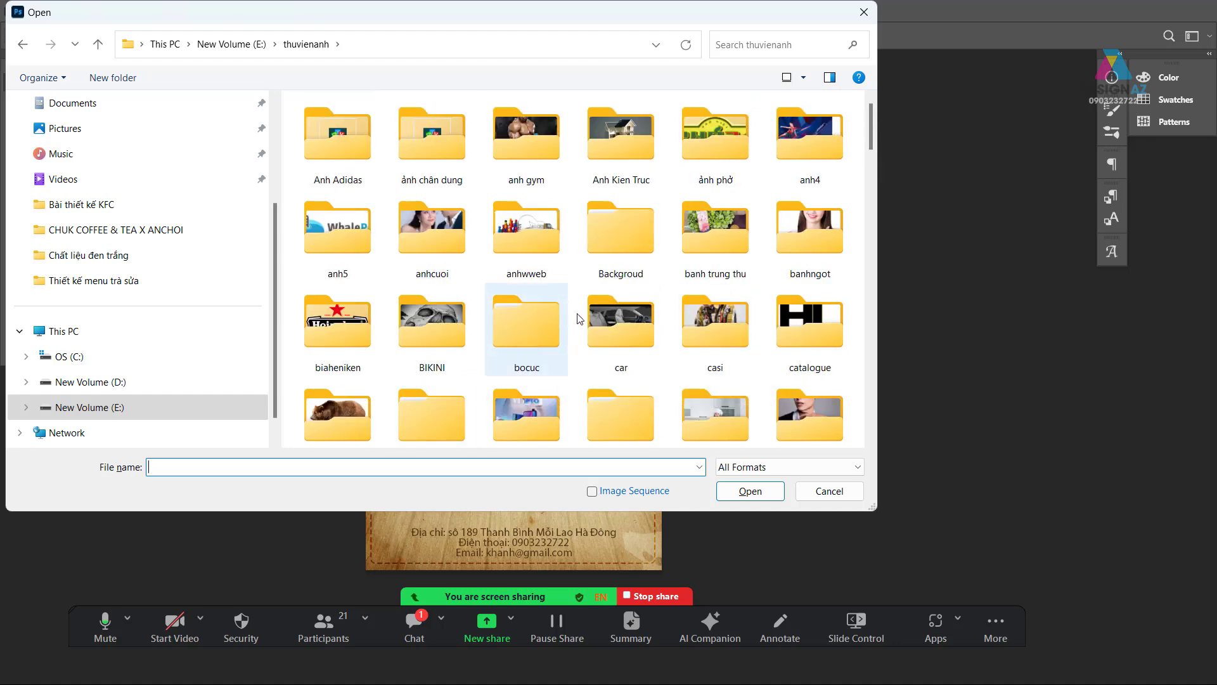
double_click(626, 246)
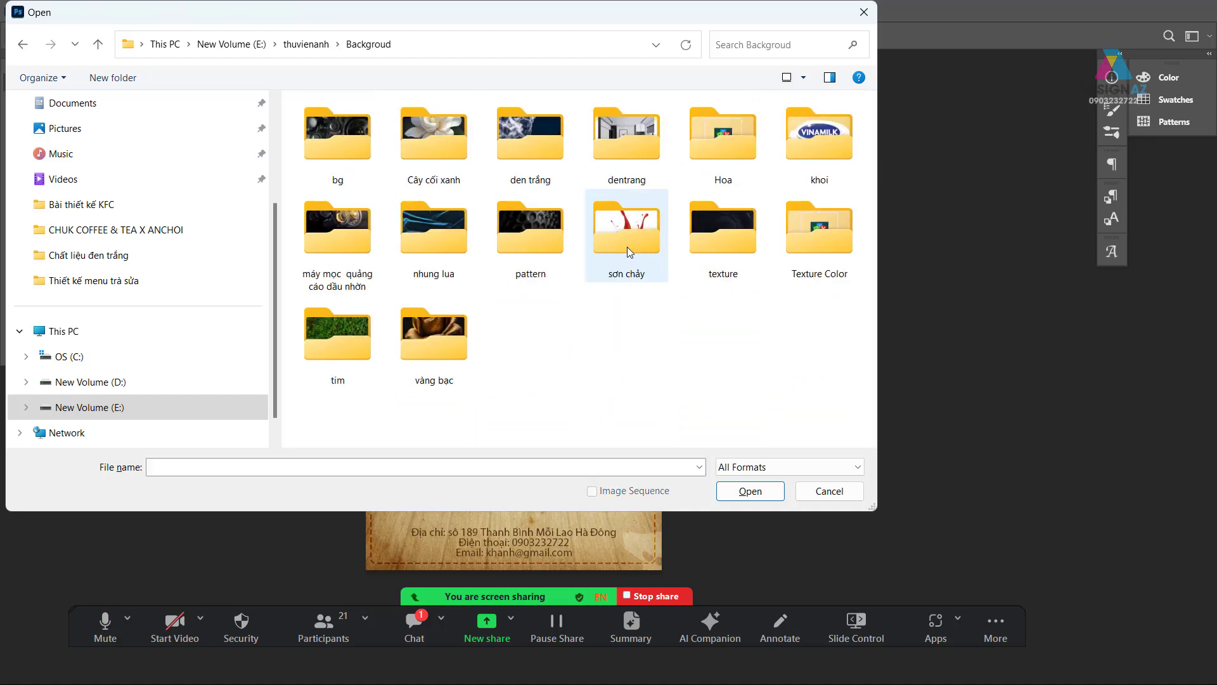
double_click(724, 241)
scroll(669, 240, "down", 2)
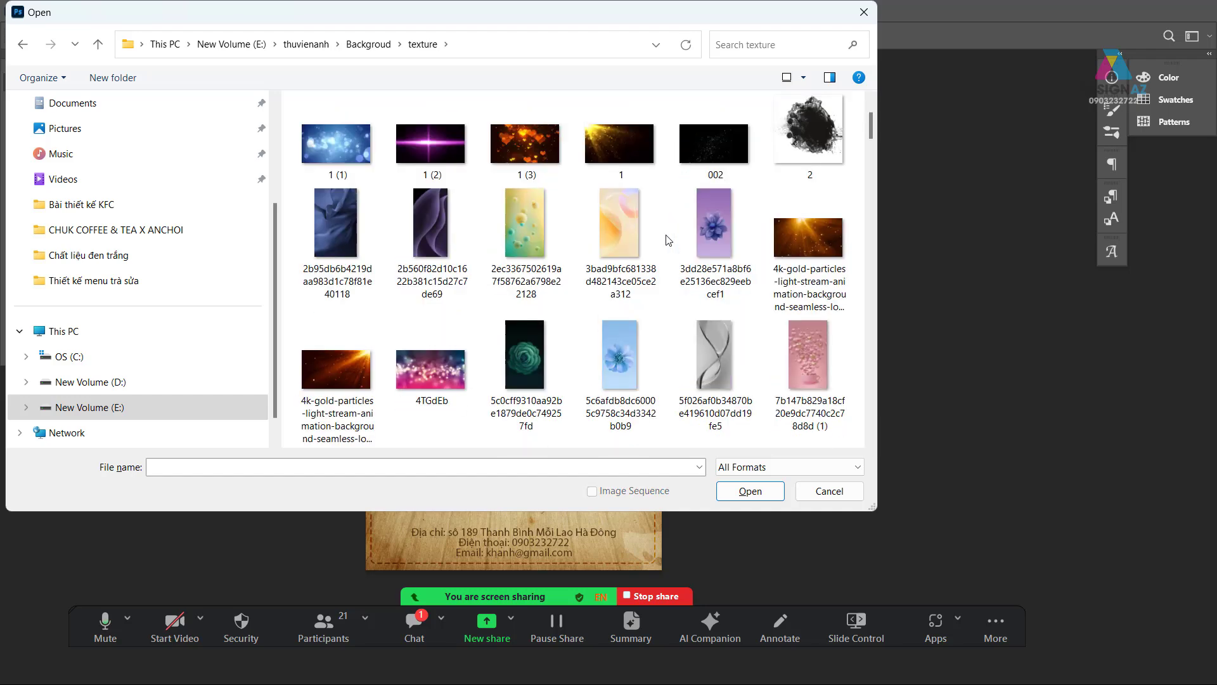
scroll(669, 240, "down", 3)
scroll(666, 244, "up", 5)
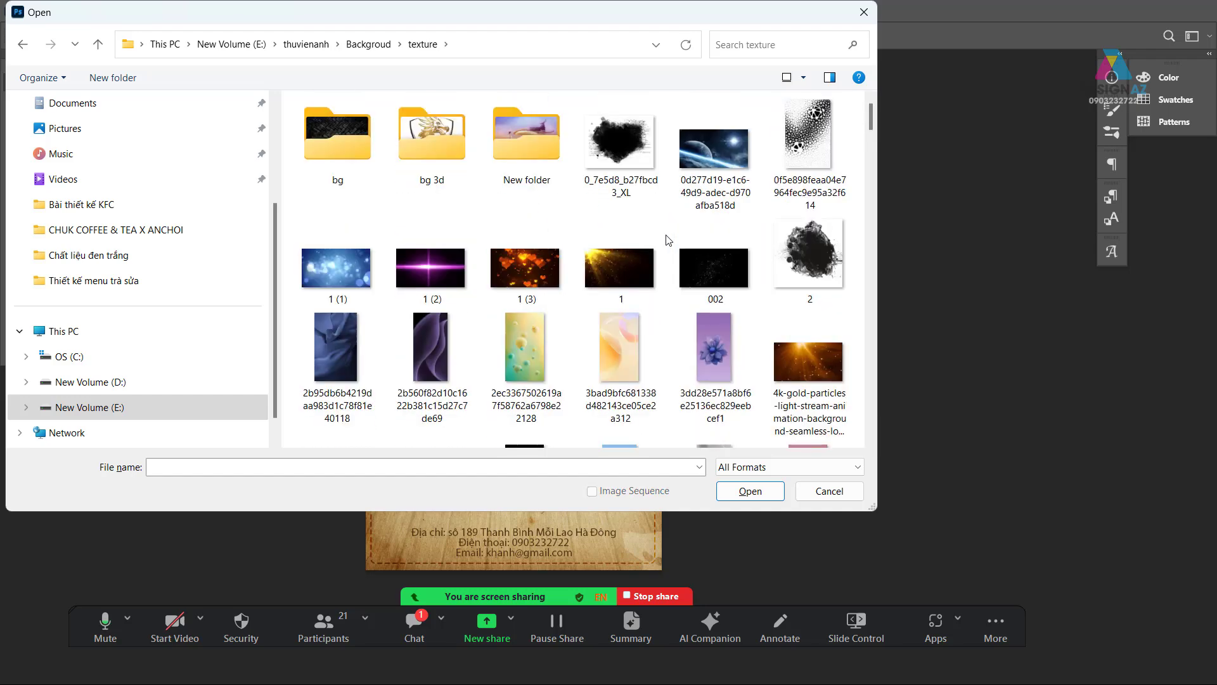
left_click(607, 267)
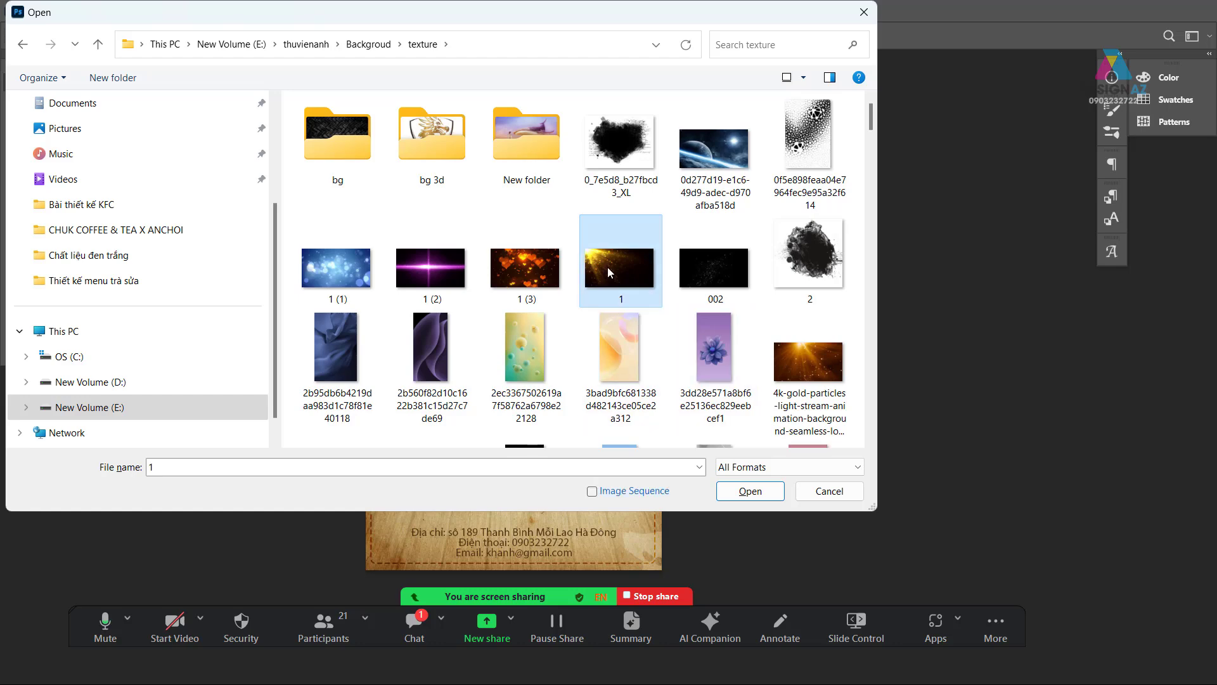
left_click(737, 497)
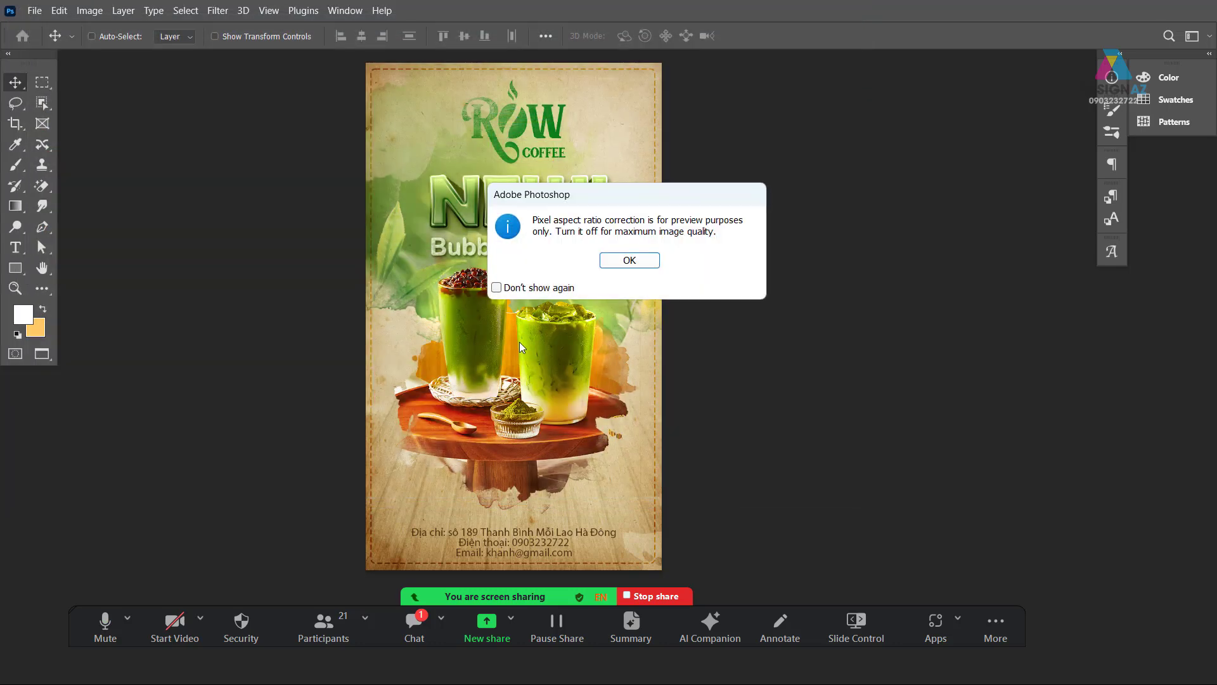
left_click(637, 266)
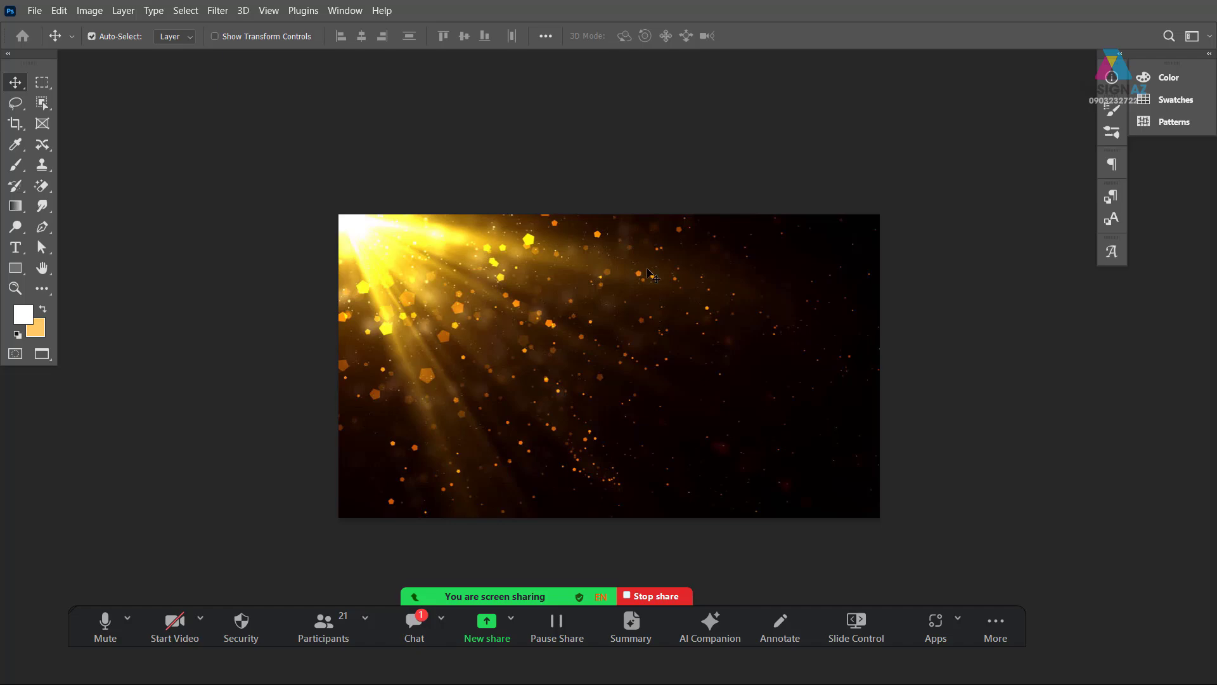
- Copy the particles image into the poster, move it to the top edge, and bring it to front
key("ctrl+a")
key("ctrl+c")
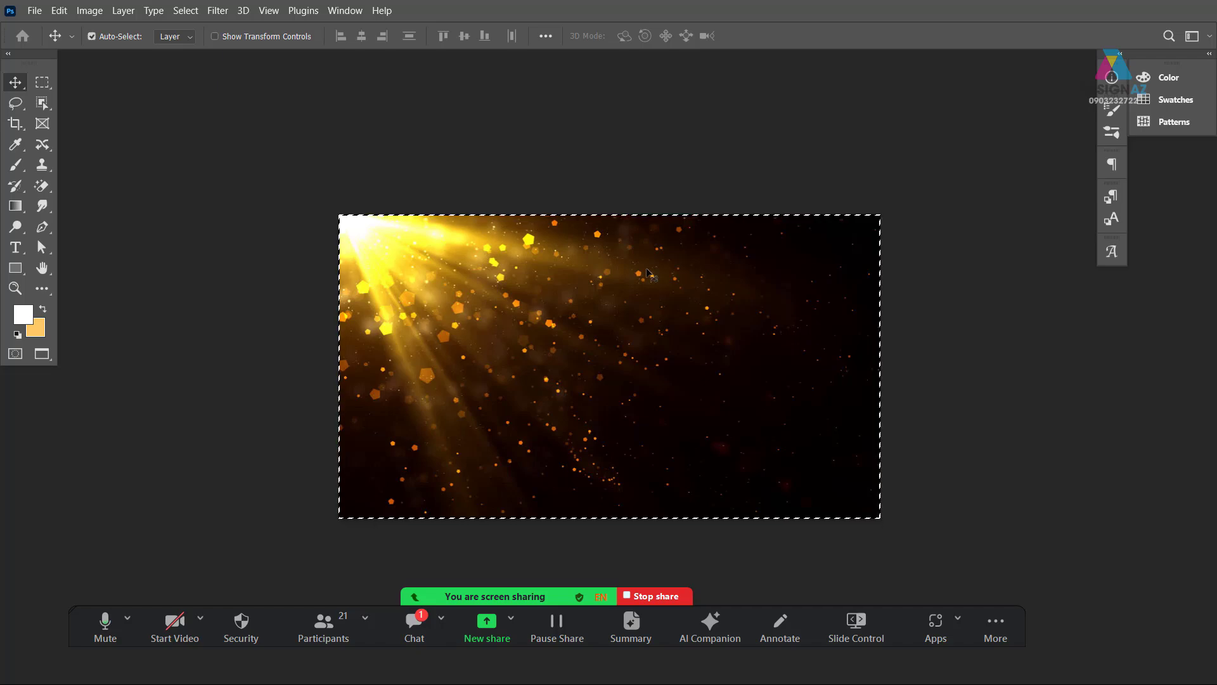
key("ctrl+Tab")
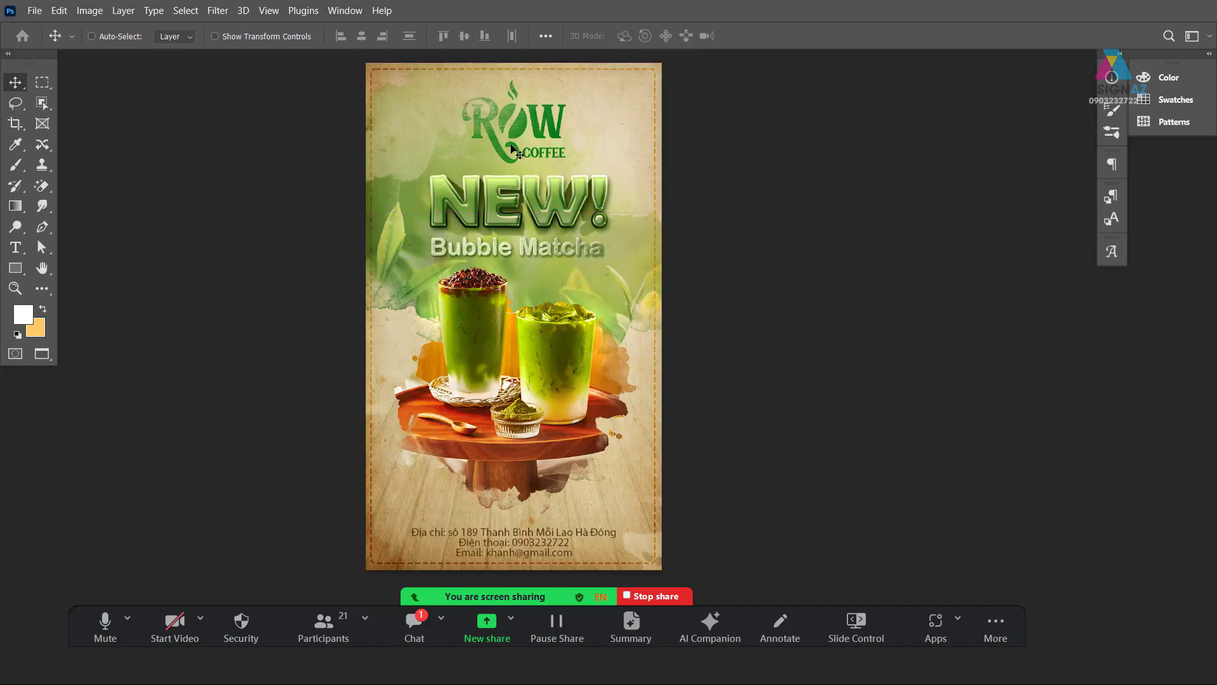
key("f")
key("f")
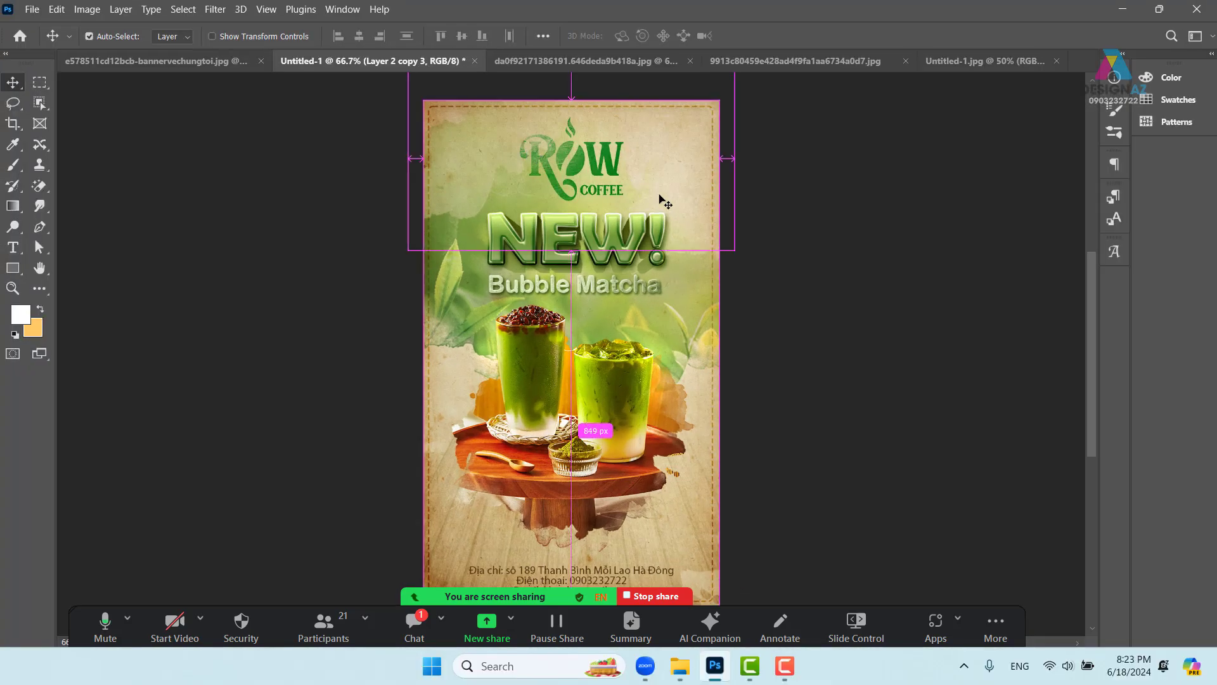
key("ctrl+v")
left_click_drag(678, 323, 676, 170)
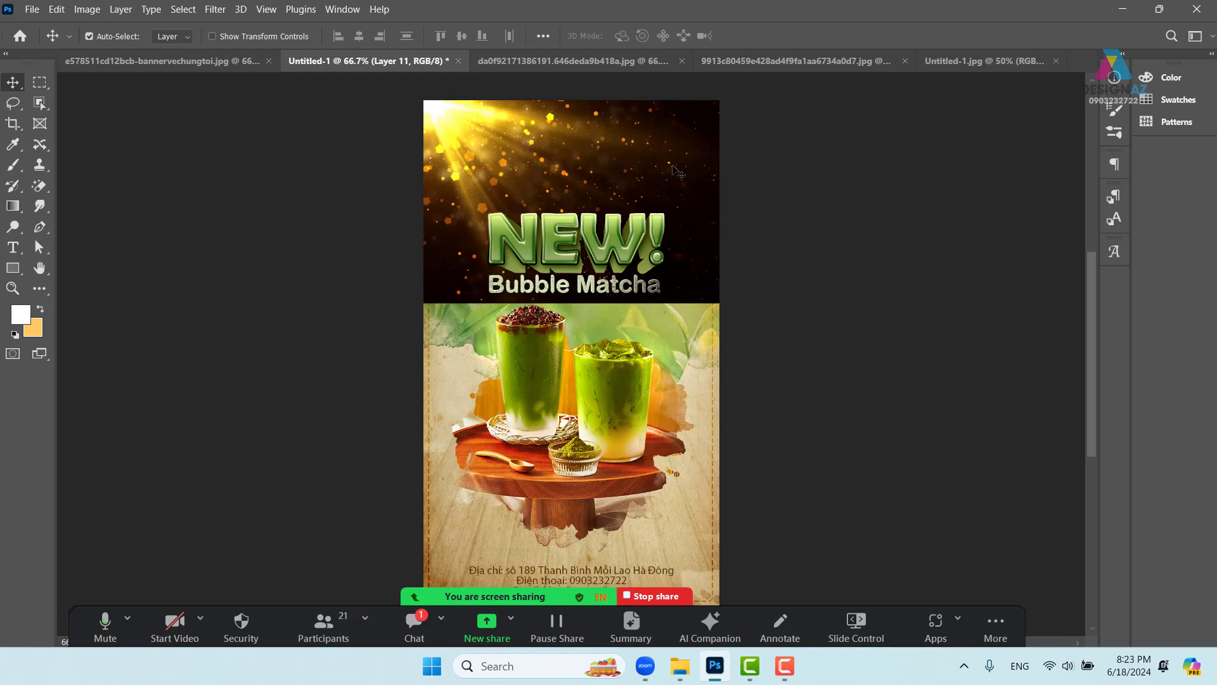
key("ctrl+shift+]")
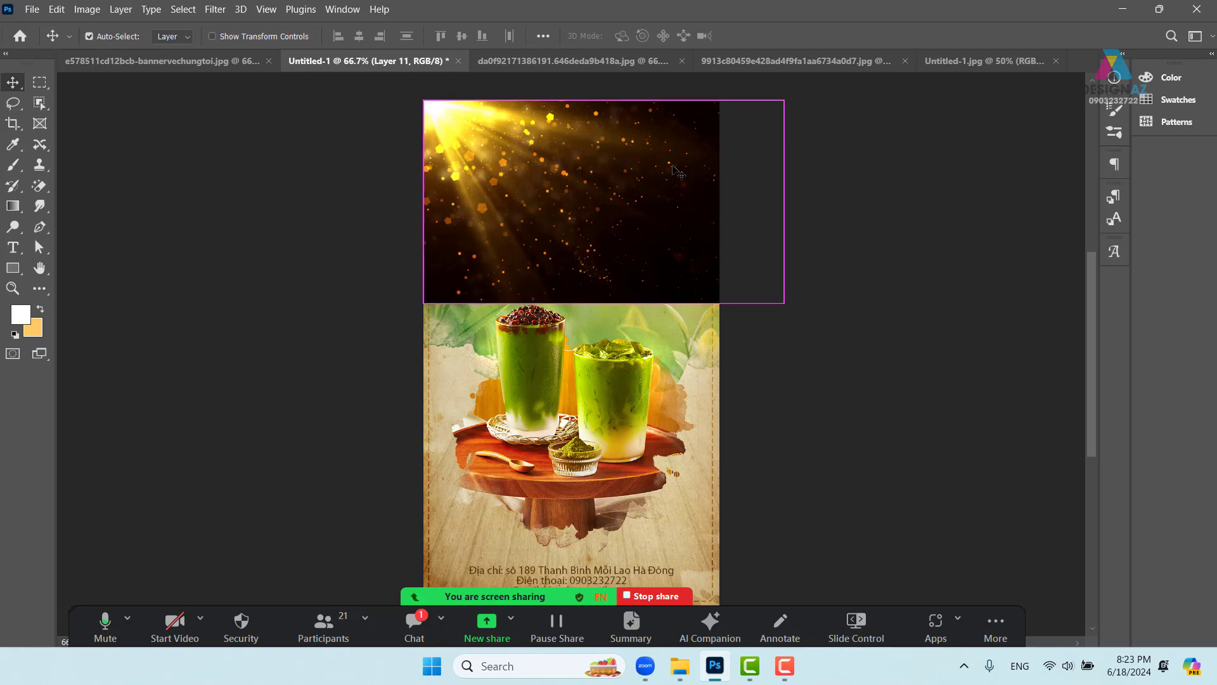
- Flip the particles layer horizontally and shift it left over the poster
key("ctrl+t")
right_click(673, 168)
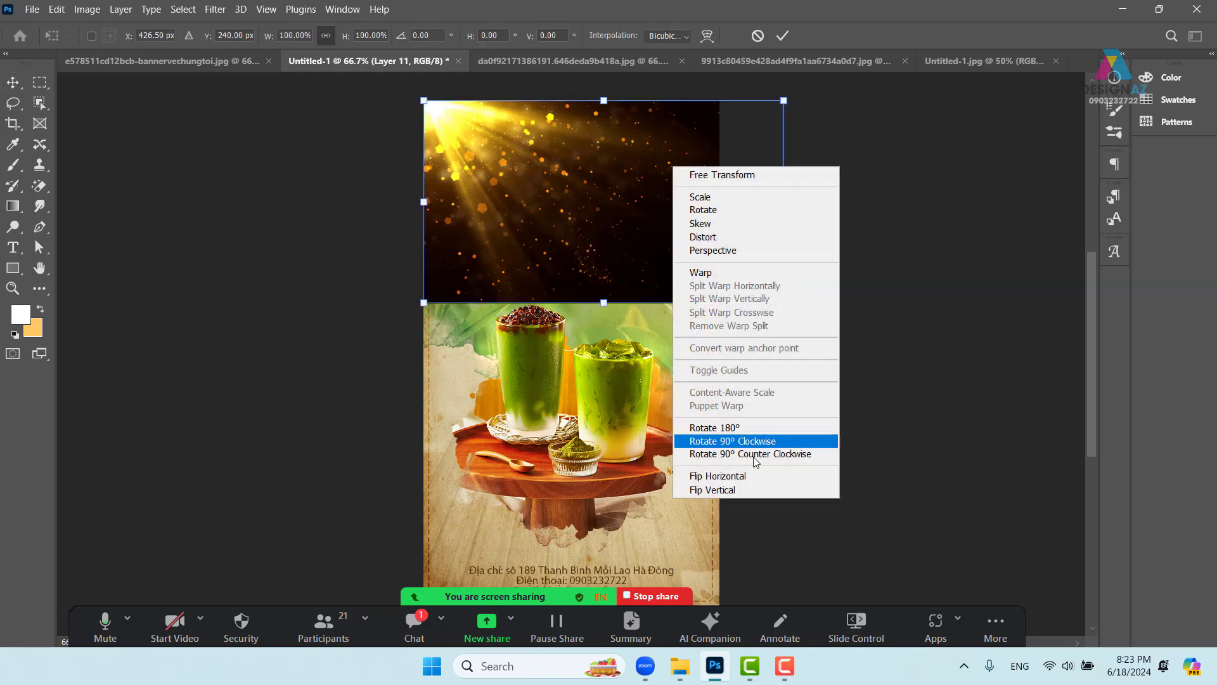
left_click(753, 477)
left_click_drag(671, 229, 609, 233)
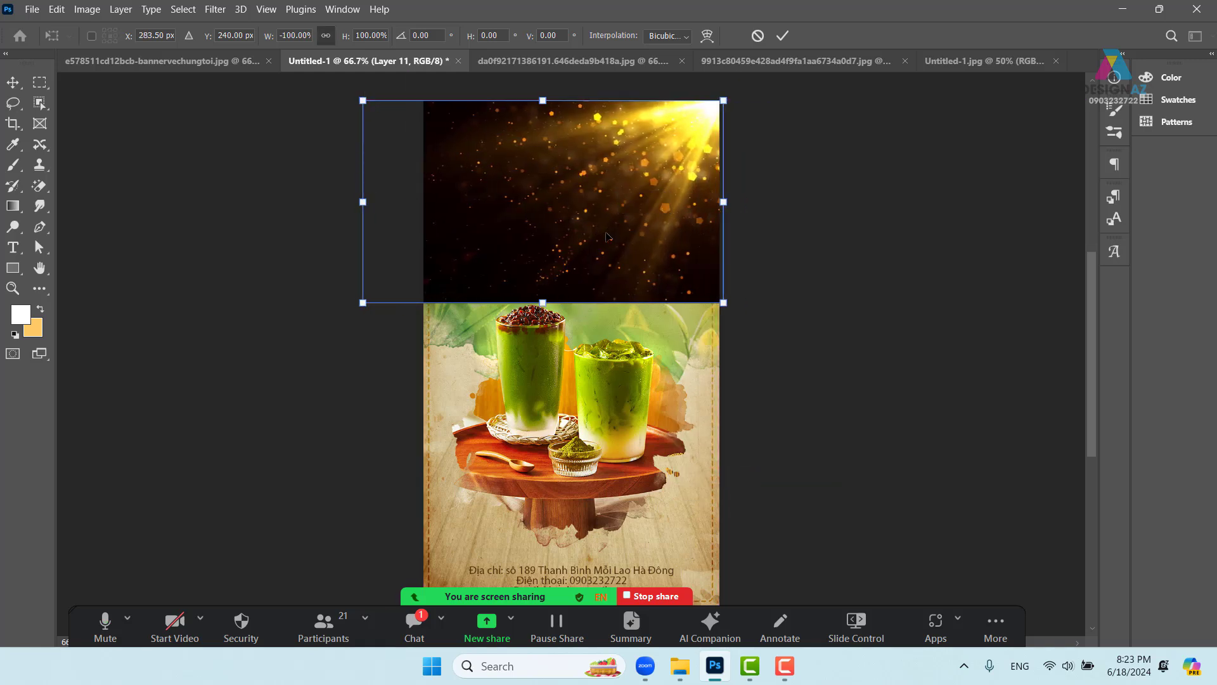
key("Return")
- Set the particles layer's blend mode to Screen
key("F6")
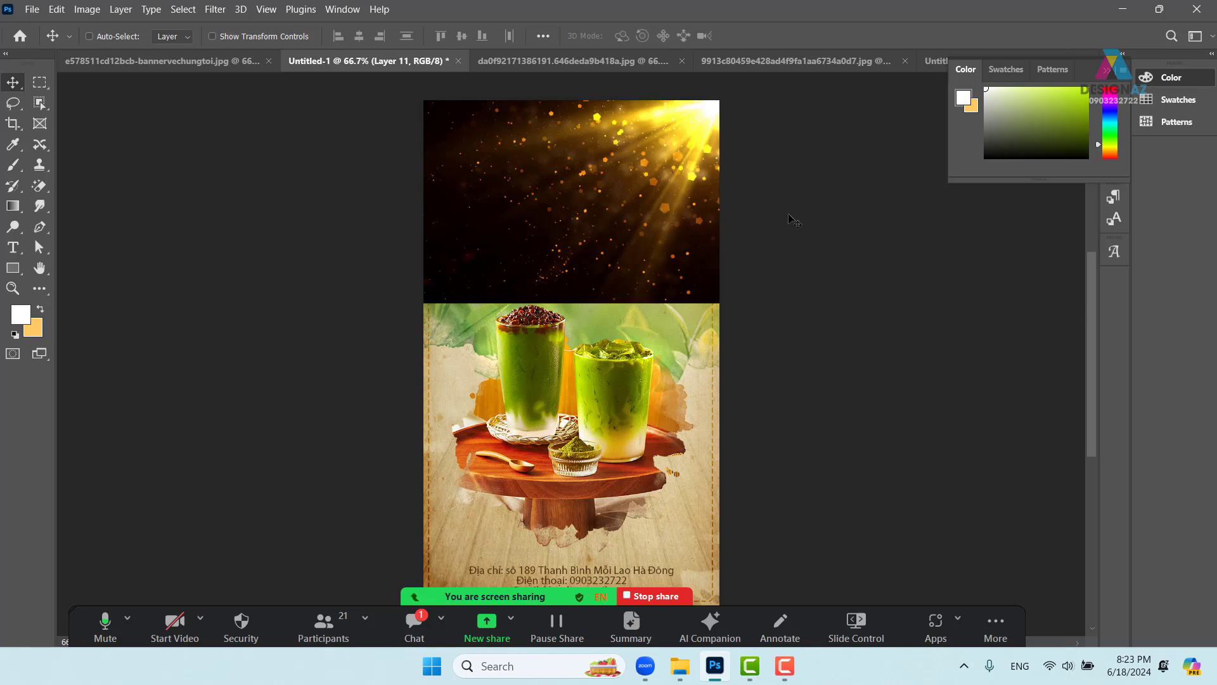
key("F7")
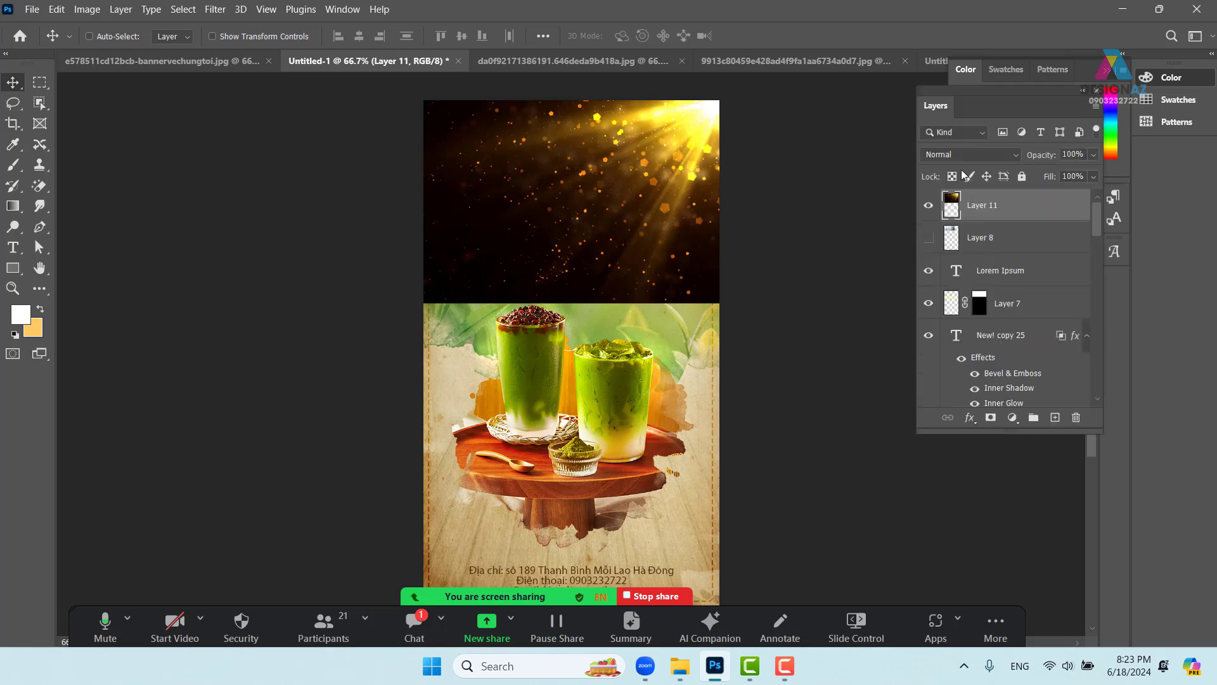
left_click(969, 154)
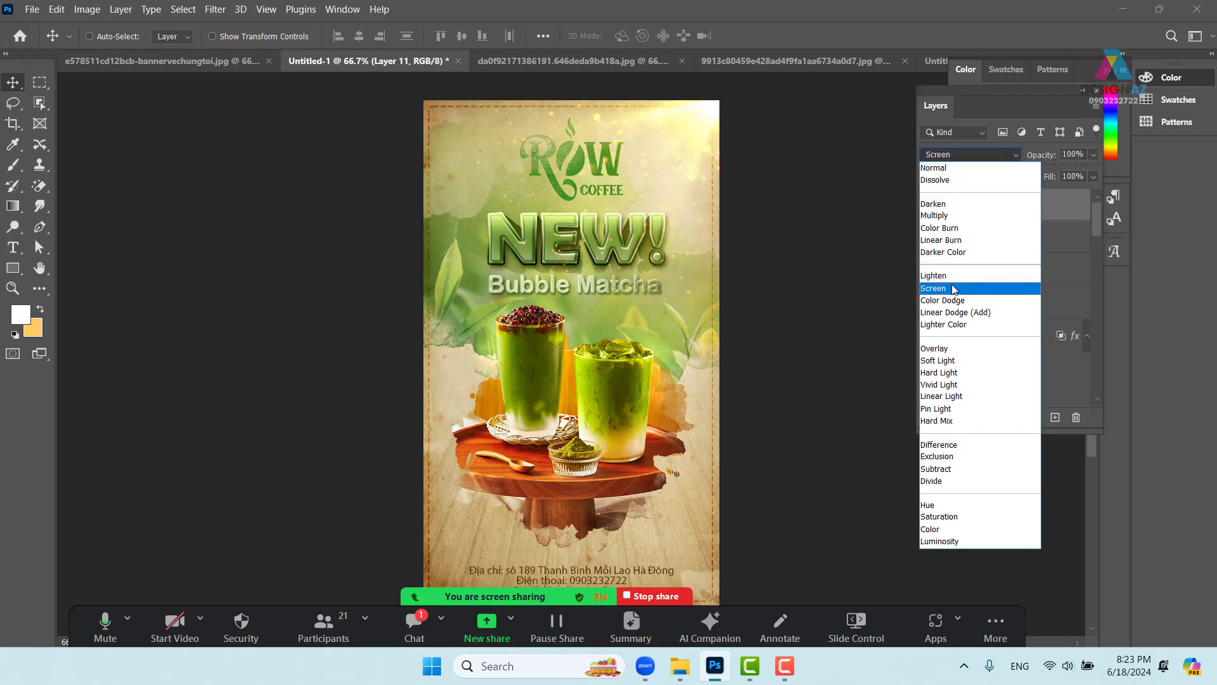
left_click(954, 289)
left_click_drag(664, 277, 608, 414)
key("ctrl+plus")
key("ctrl+plus")
- Inspect the glow over the title, then delete the golden particles layer (Layer 11)
left_click_drag(622, 299, 609, 431)
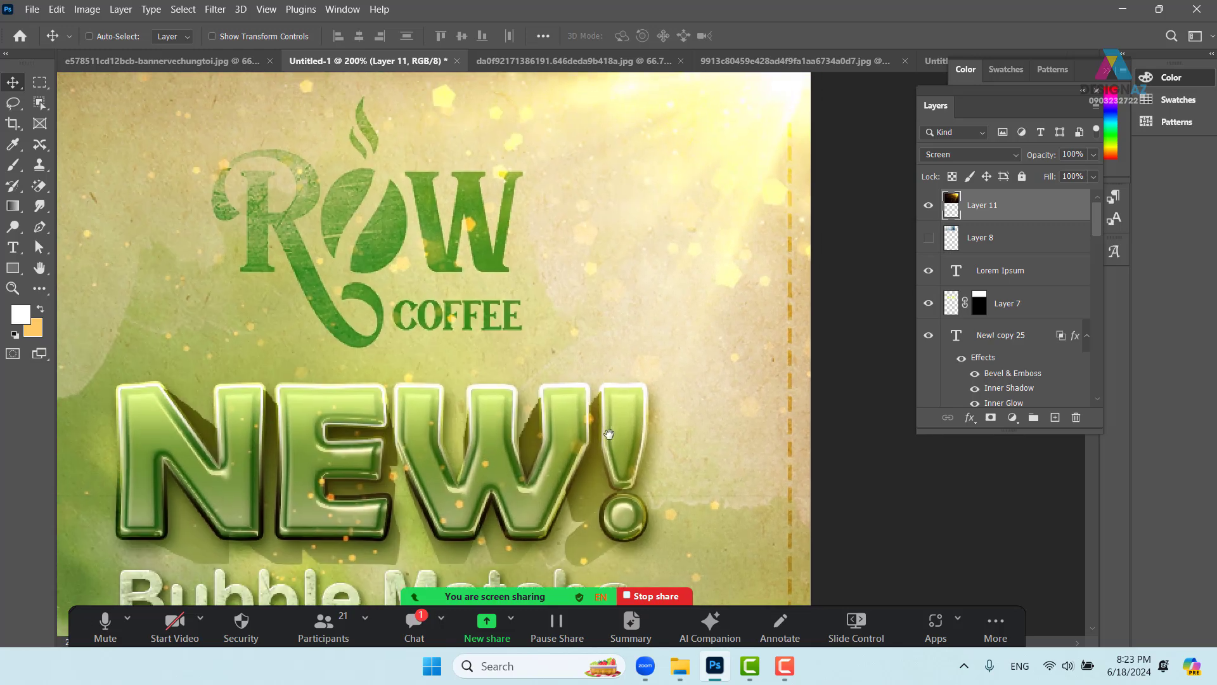
key("ctrl+minus")
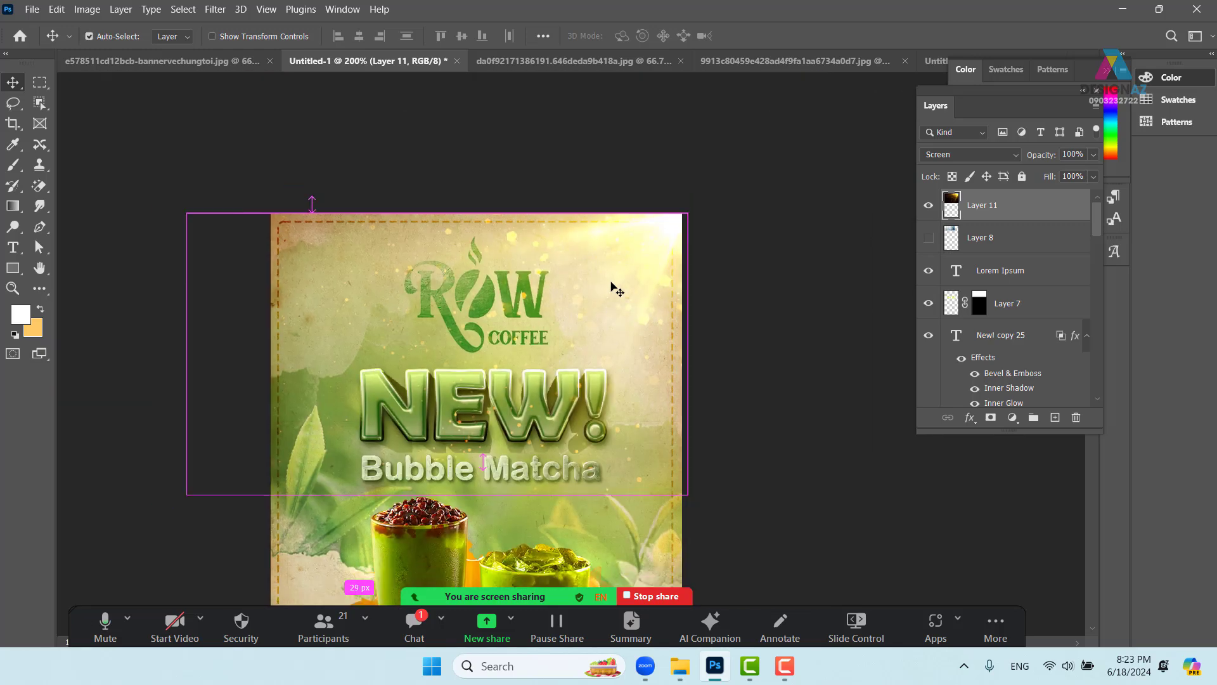
key("ctrl+minus")
left_click_drag(588, 415, 589, 341)
key("Delete")
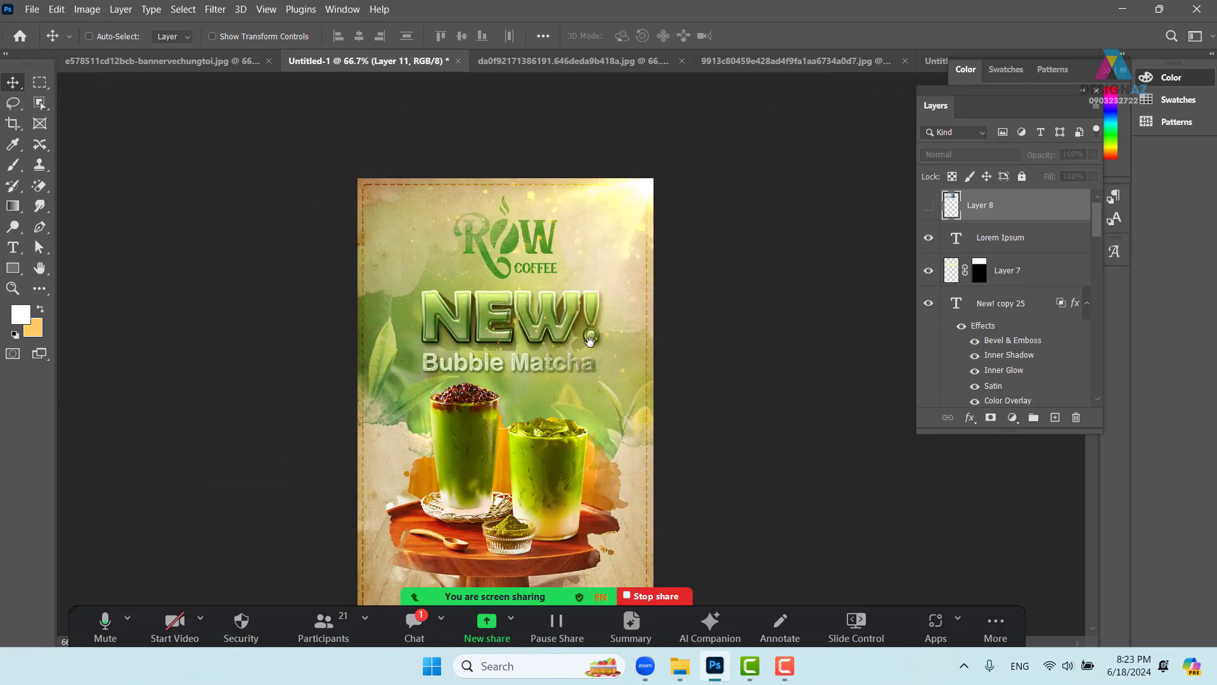
- Preview the poster in full screen at about 100%, centred on the title and drinks
left_click_drag(495, 454, 350, 366)
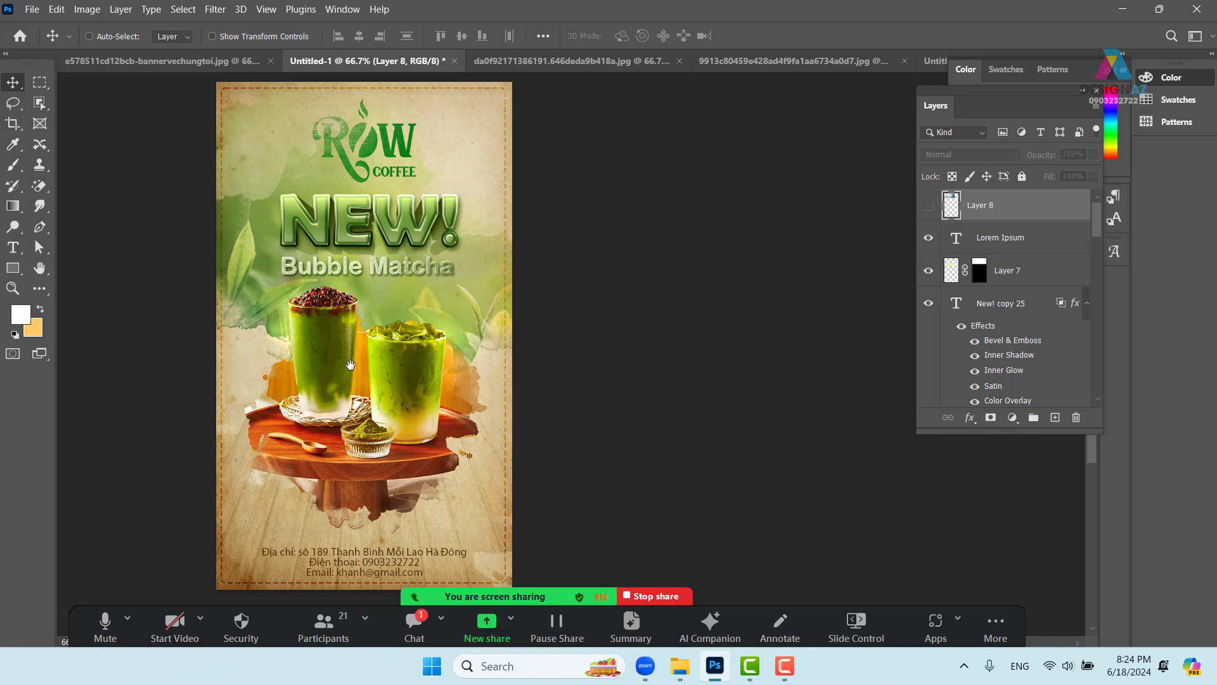
key("f")
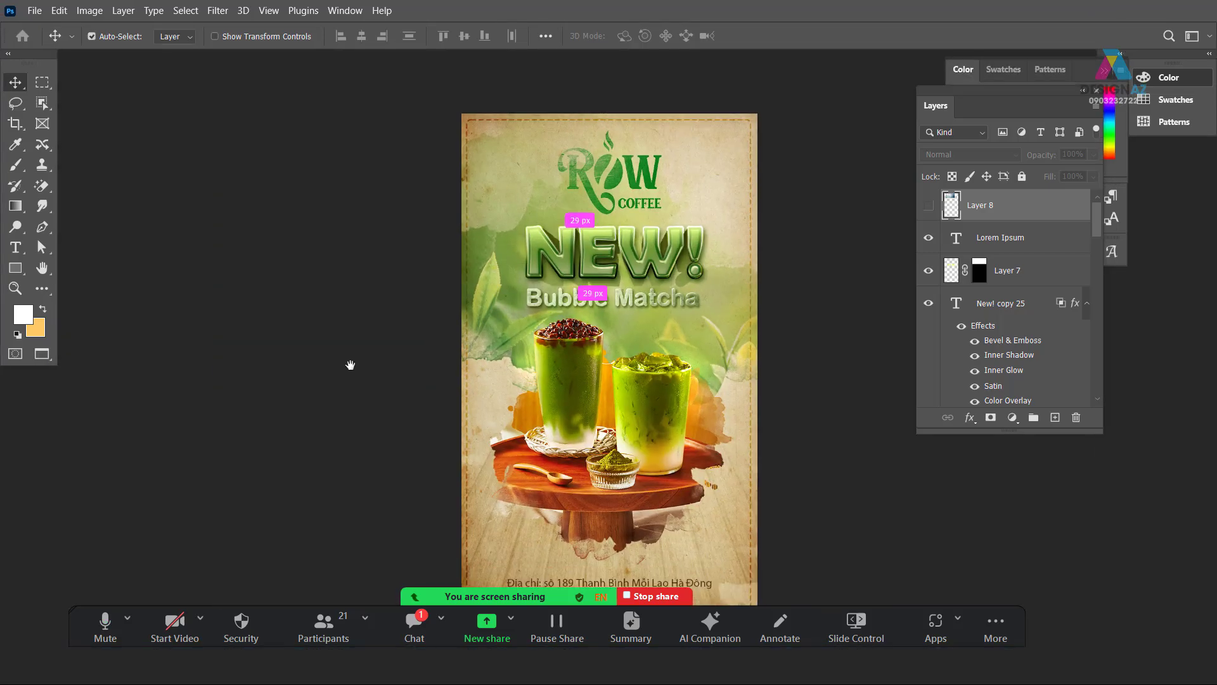
key("ctrl+plus")
left_click_drag(462, 397, 313, 421)
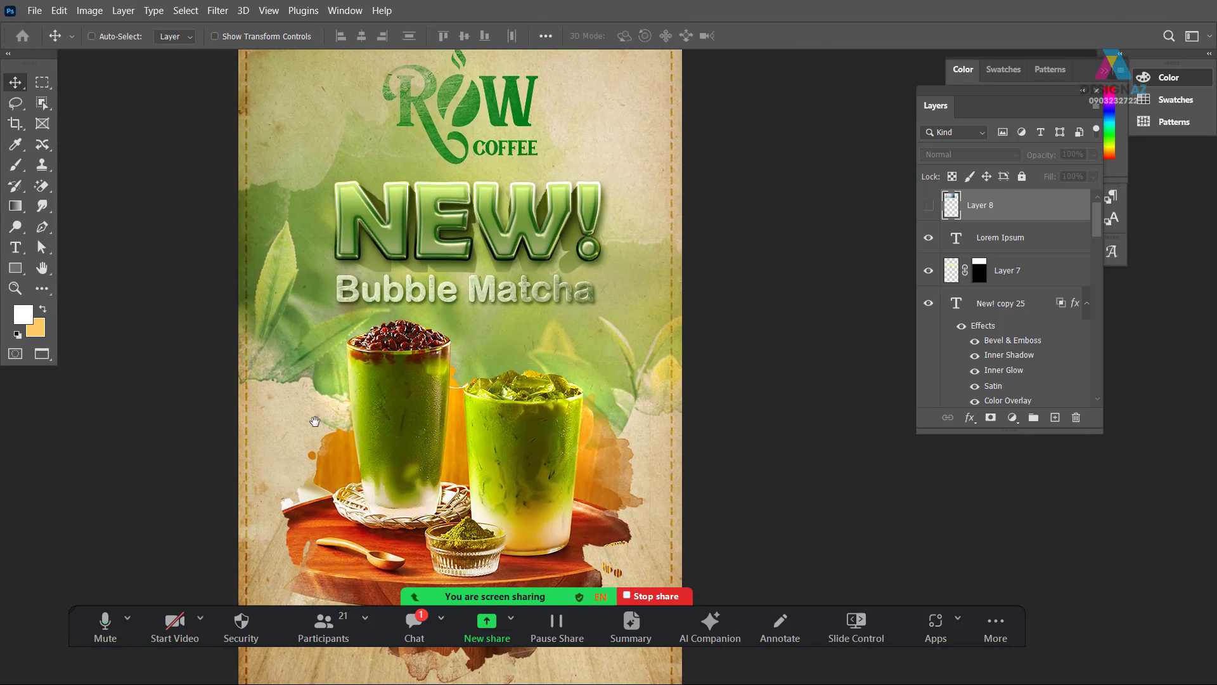
mouse_move(472, 348)
left_mouse_down()
mouse_move(450, 389)
mouse_move(482, 334)
left_mouse_up()
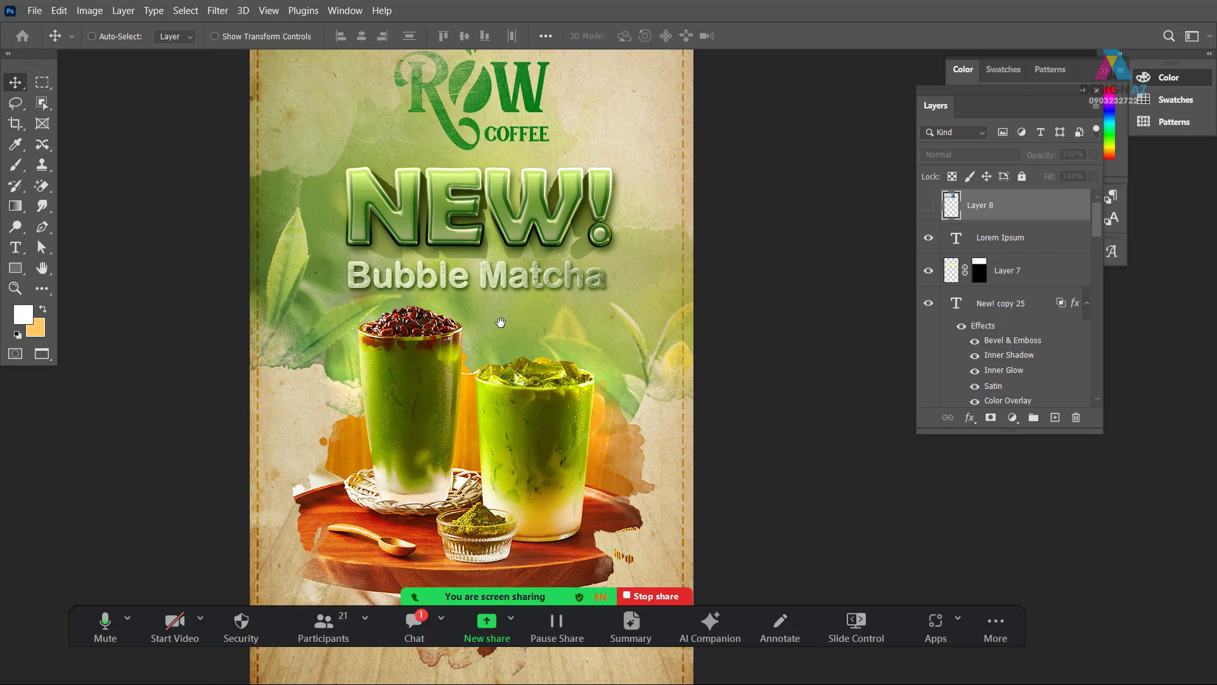
key("f")
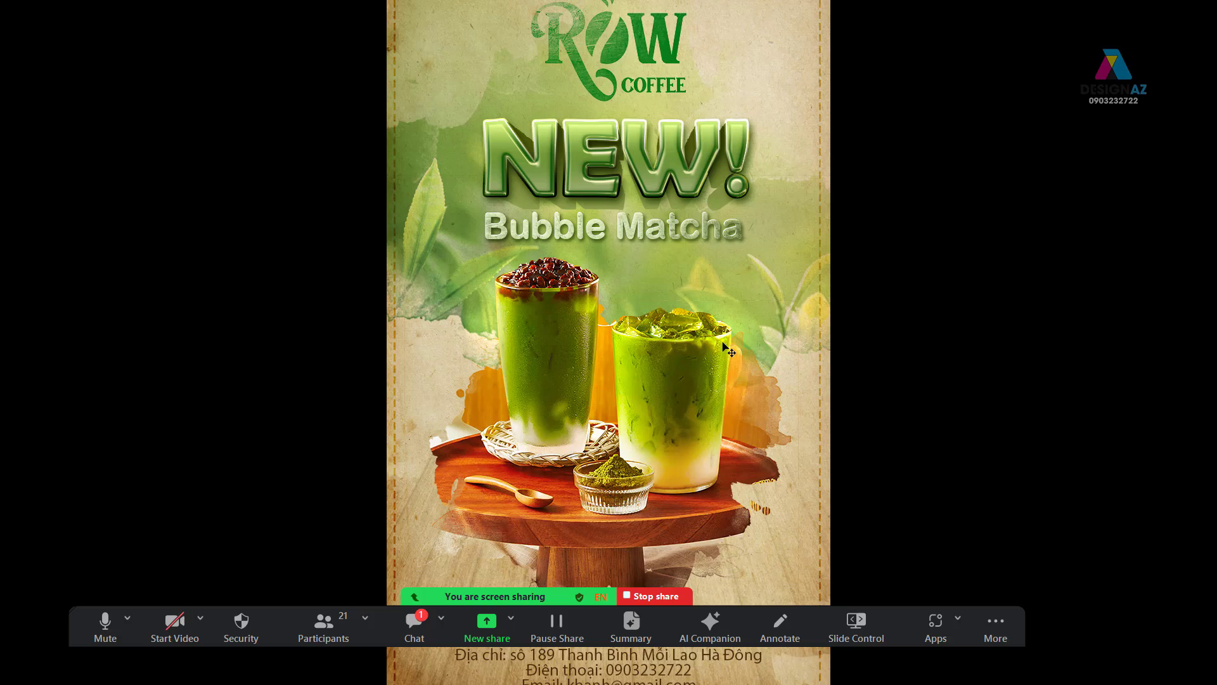
- Exit the black full-screen preview back to Standard Screen Mode
key("f")
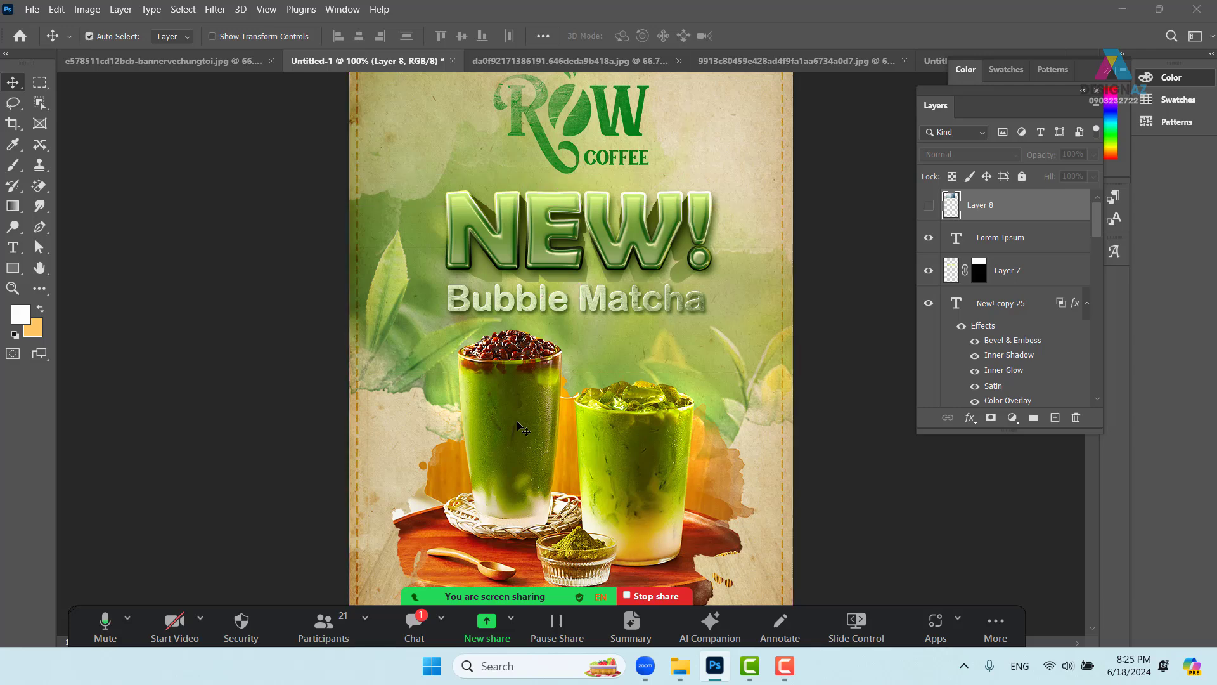
- Open the black-and-white cell pattern texture 0f5e898feaa04e7964fec9e95a32f614.jpg
key("ctrl+o")
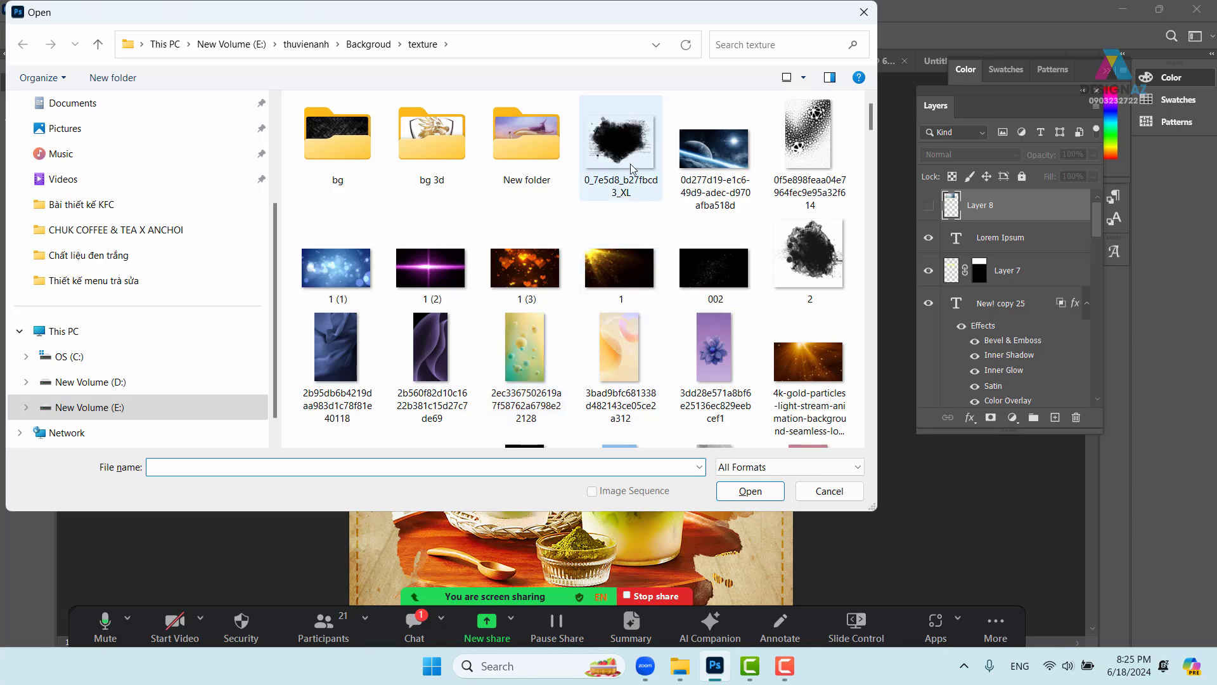
left_click(811, 133)
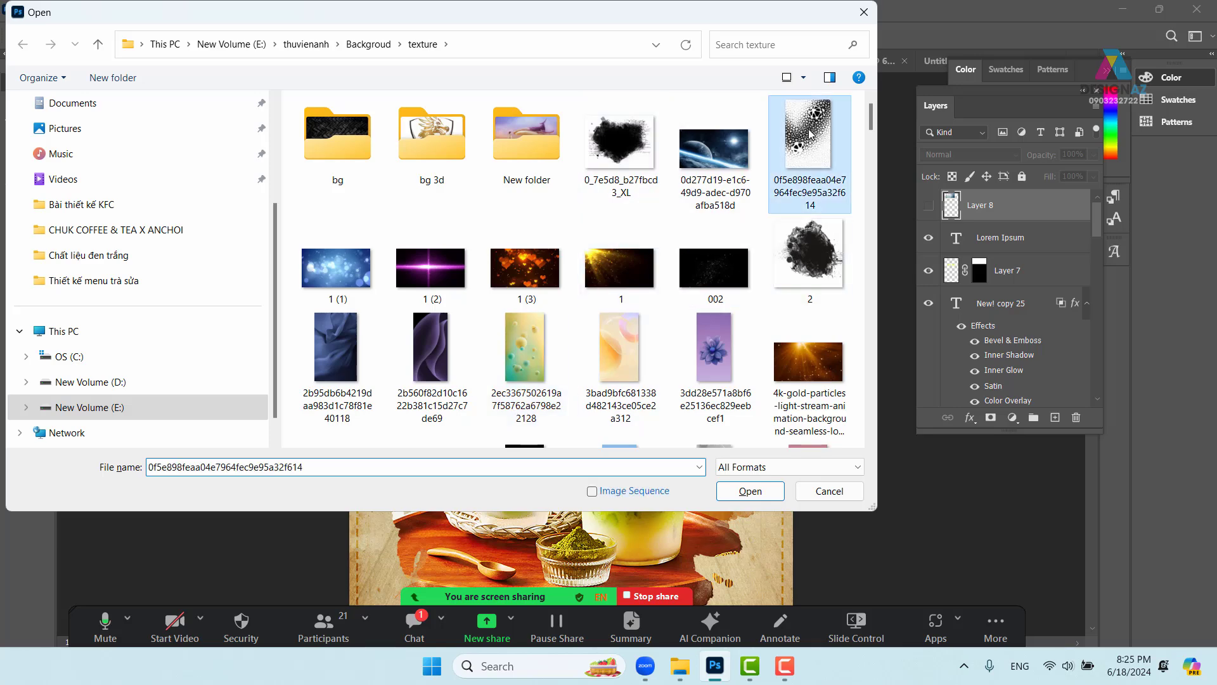
left_click(766, 494)
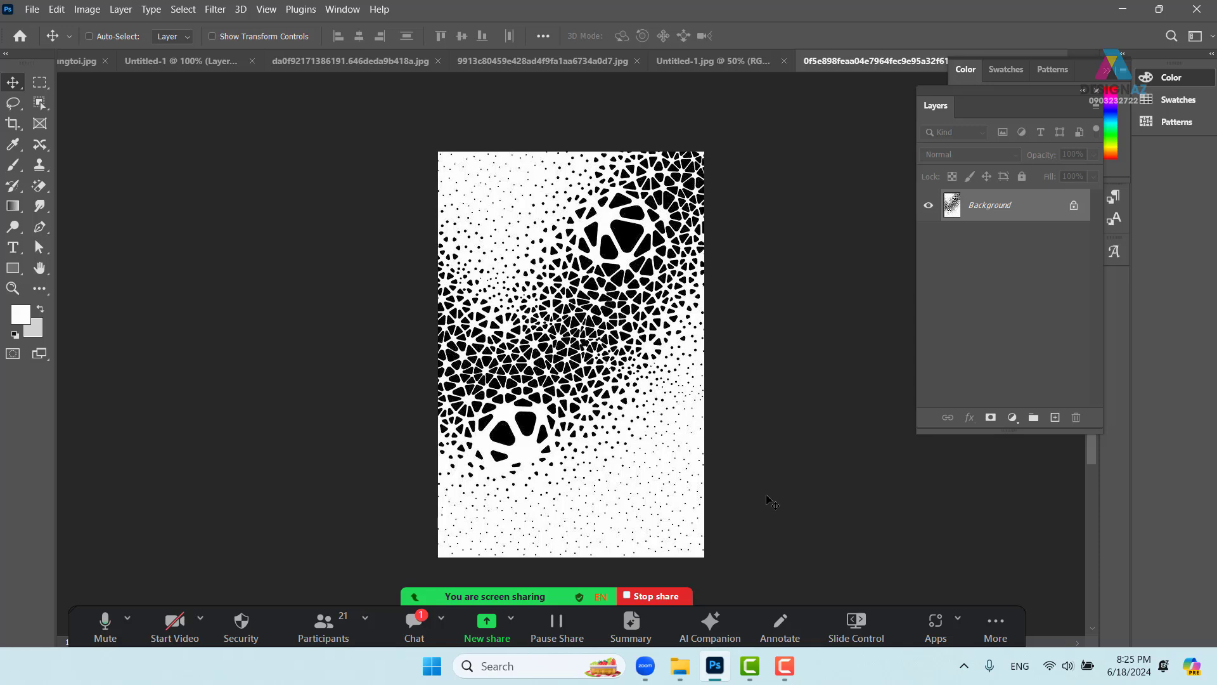
- Convert the background to masked Layer 0, Apply Image with Multiply, and invert the mask
left_click(991, 417)
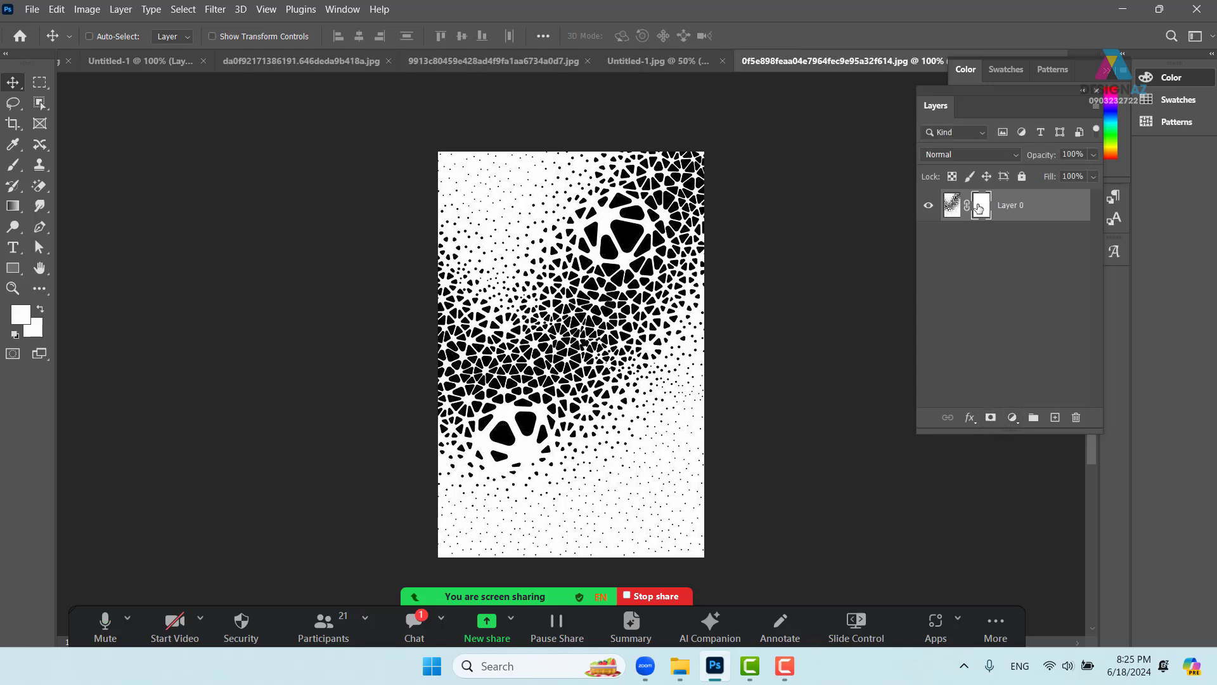
left_click(87, 9)
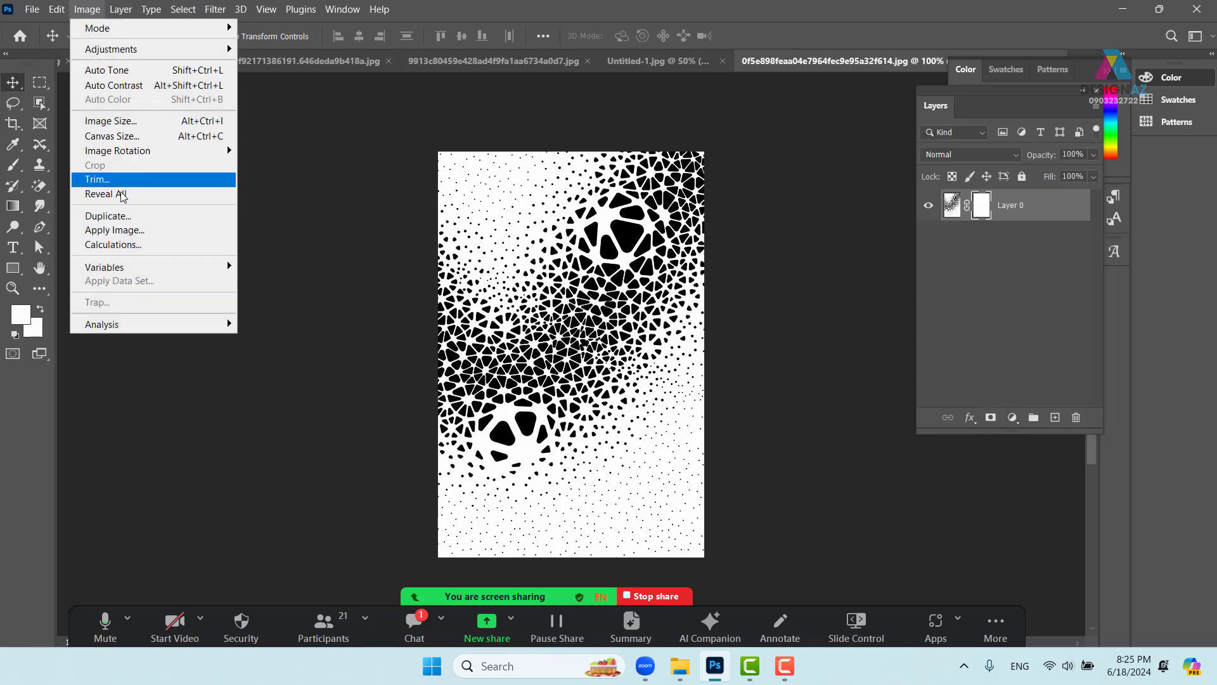
left_click(114, 230)
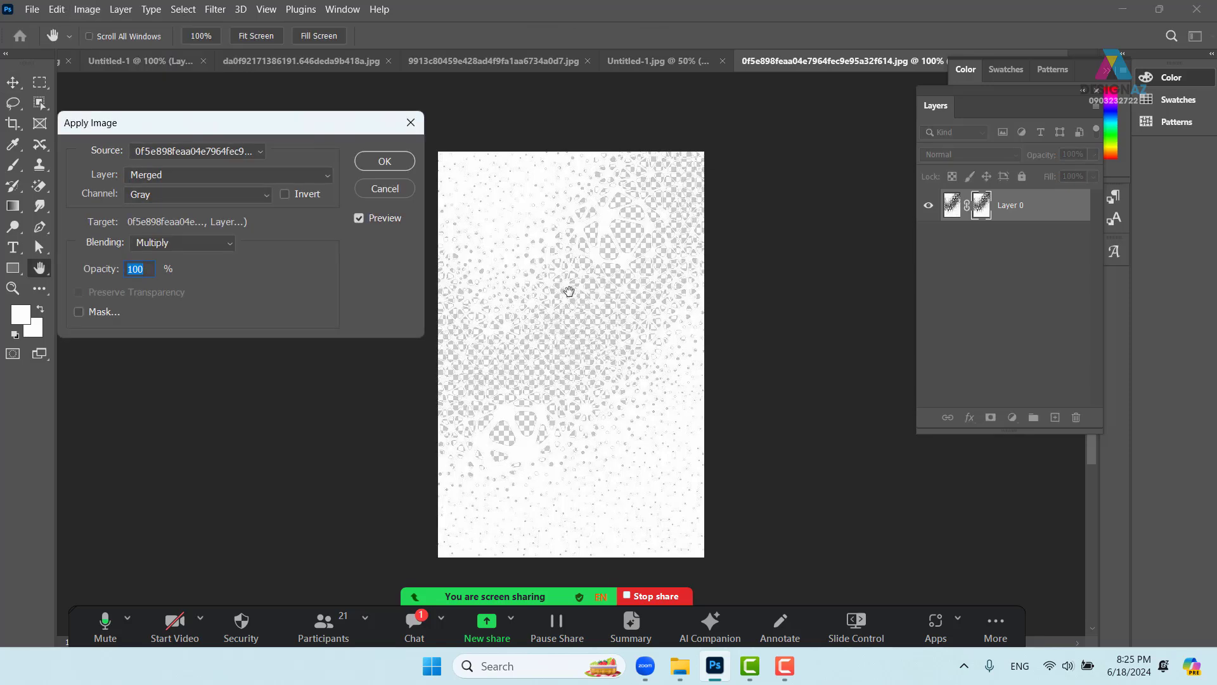
left_click(385, 161)
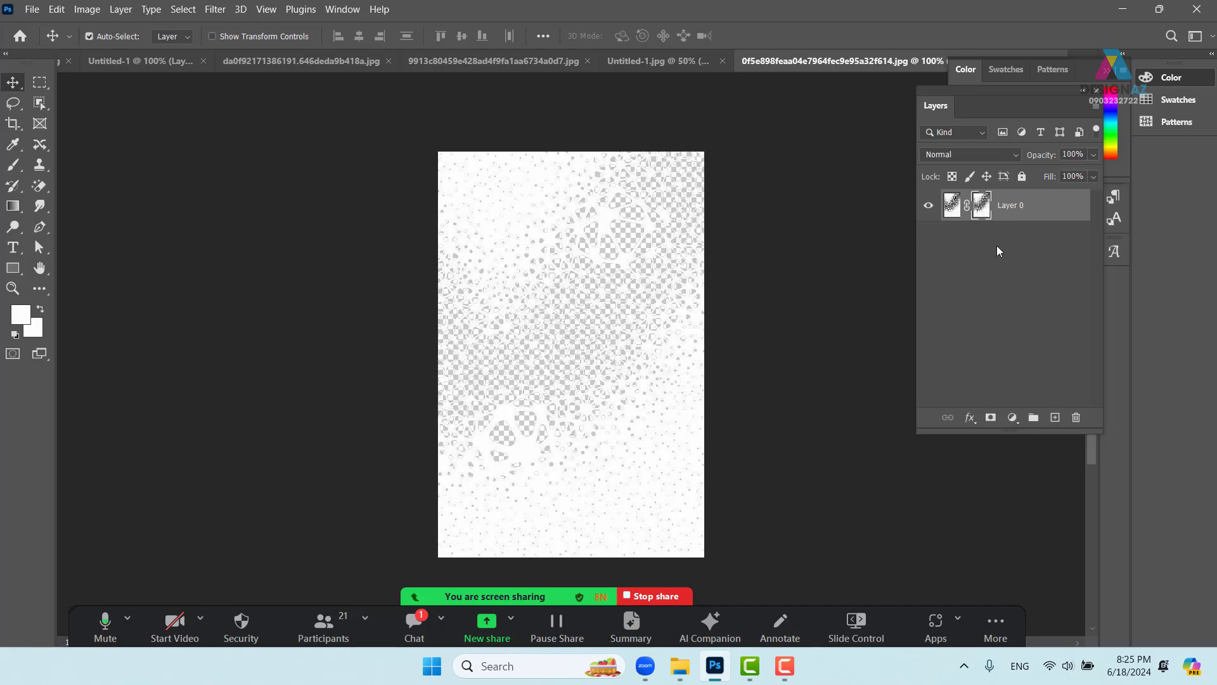
key("ctrl+i")
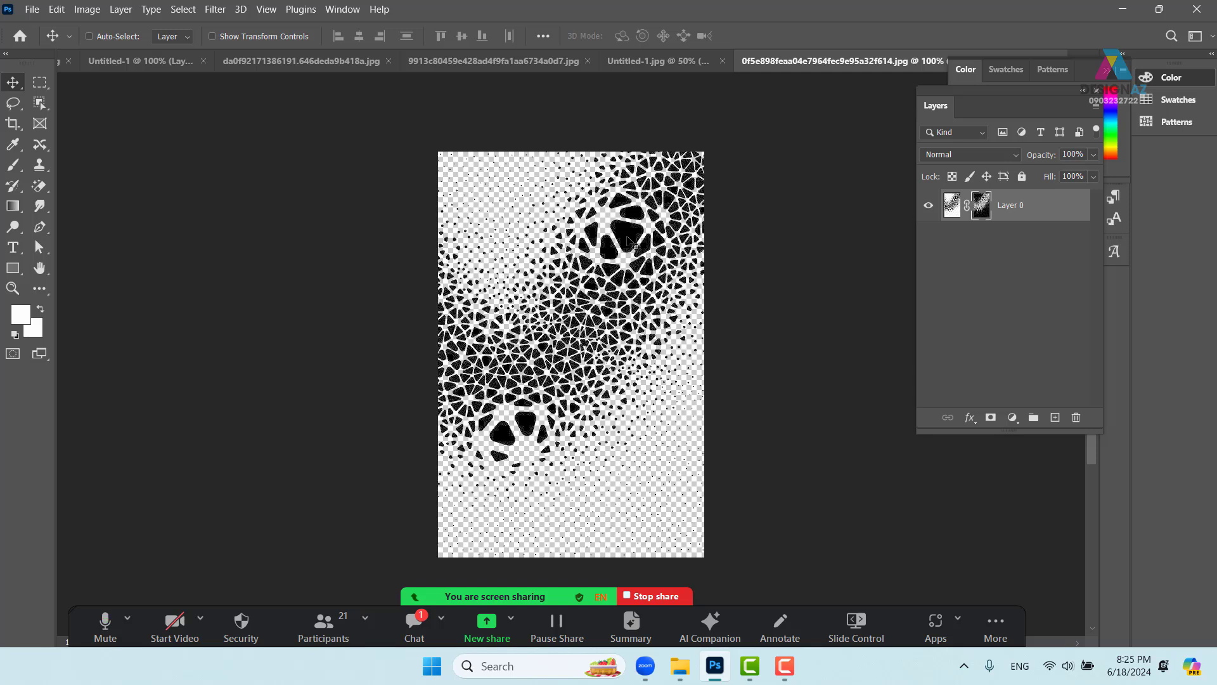
left_click(957, 213)
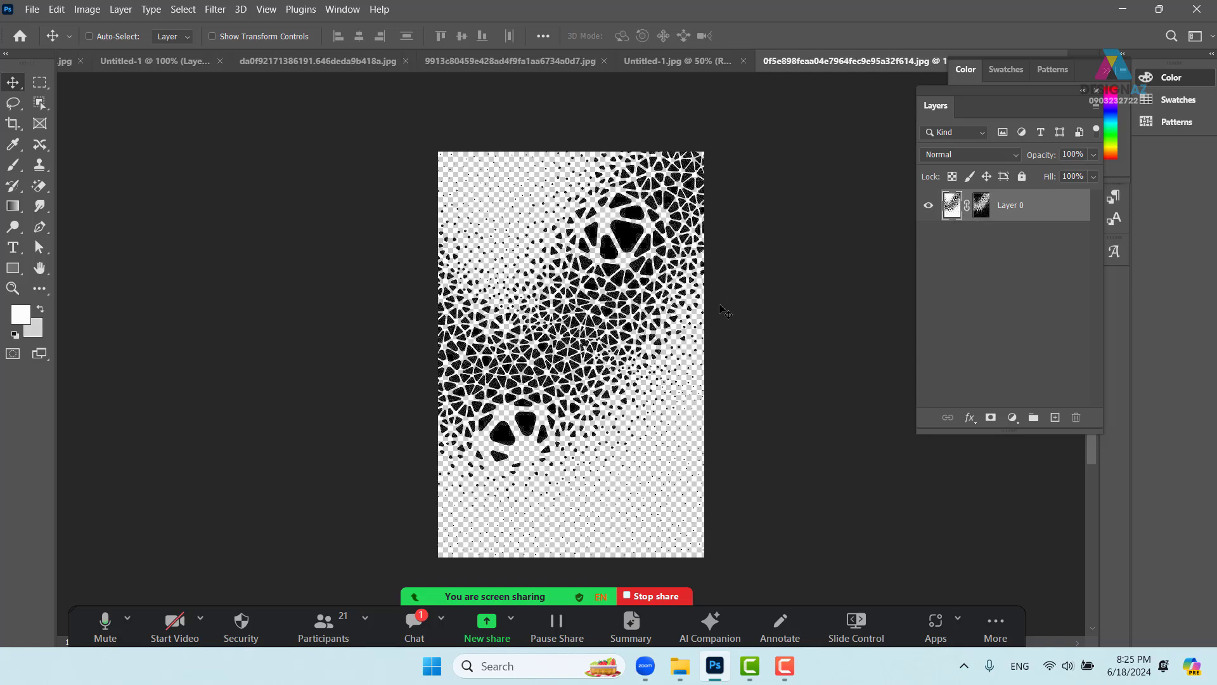
- Choose the gold gradient preset and test a fill, then undo it
key("g")
left_click(128, 40)
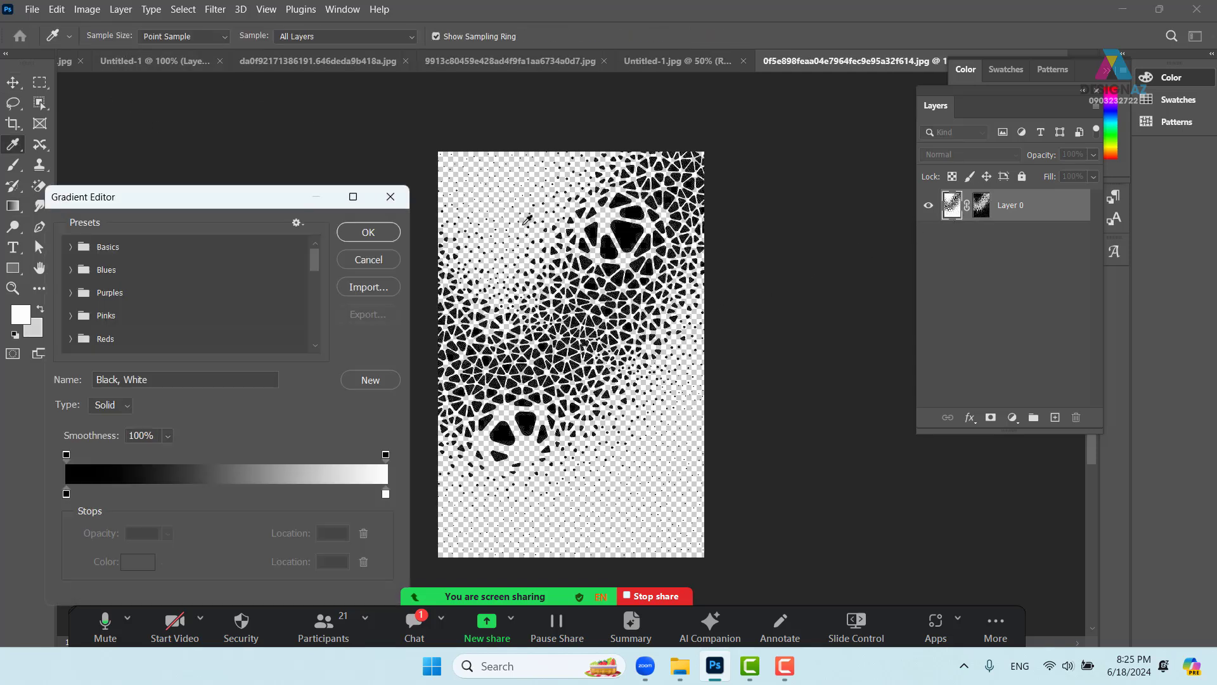
left_click_drag(317, 256, 314, 347)
left_click(100, 302)
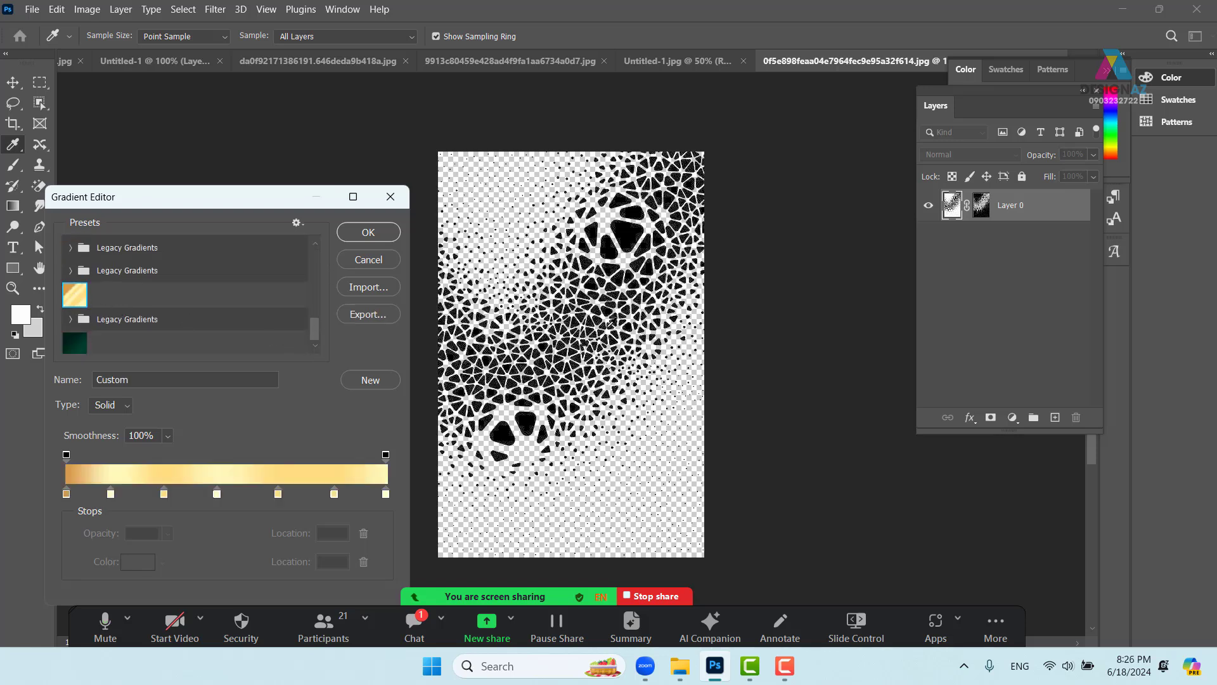
left_click(369, 232)
left_click_drag(555, 201, 709, 458)
key("ctrl+z")
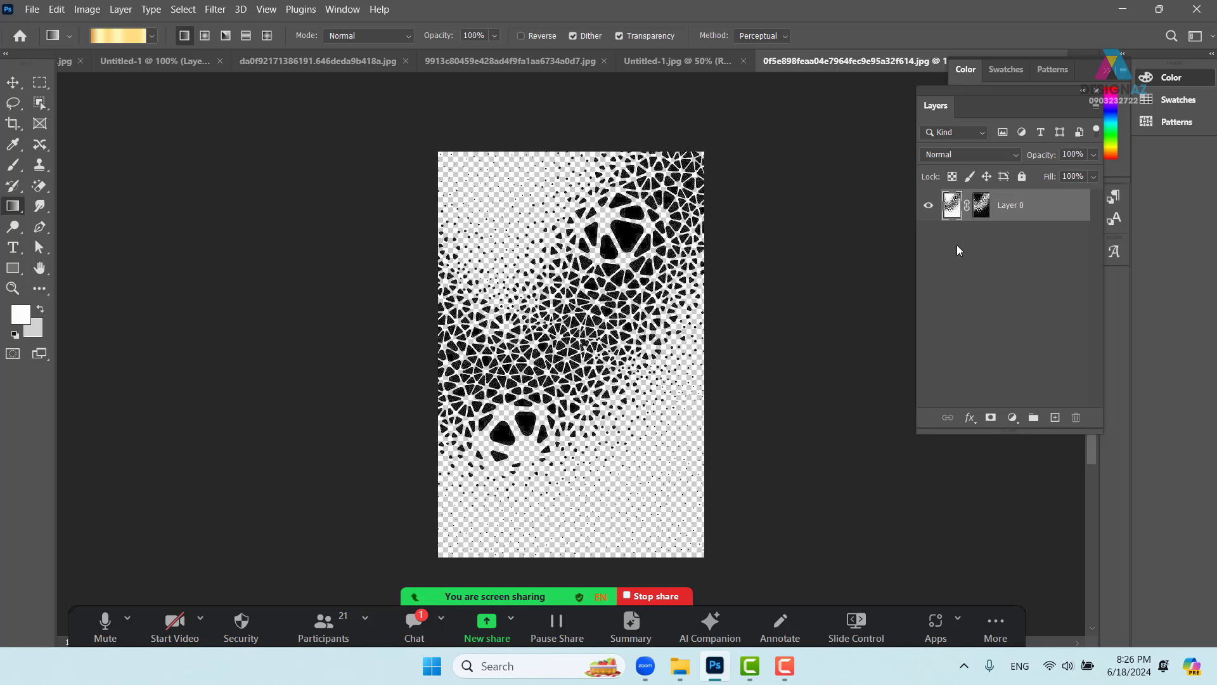
- Lock transparent pixels, convert to RGB Color, and drag a diagonal gold gradient across the mesh
left_click(952, 177)
left_click_drag(468, 178, 660, 475)
left_click(87, 9)
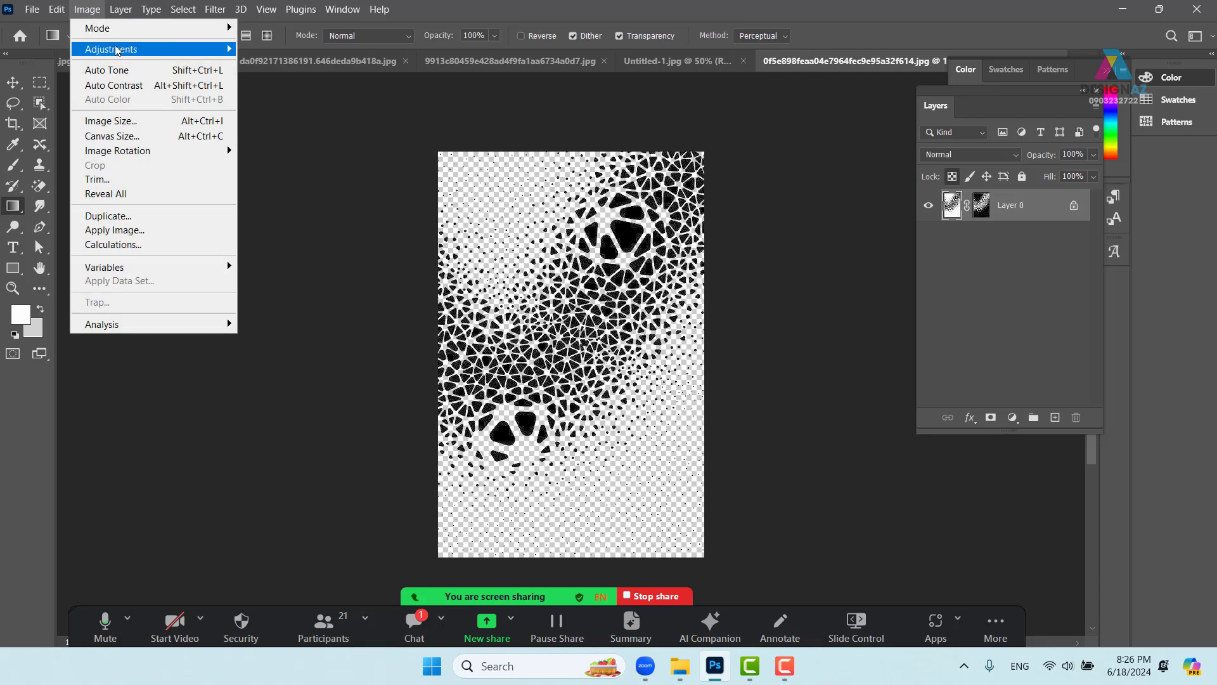
mouse_move(119, 54)
mouse_move(132, 32)
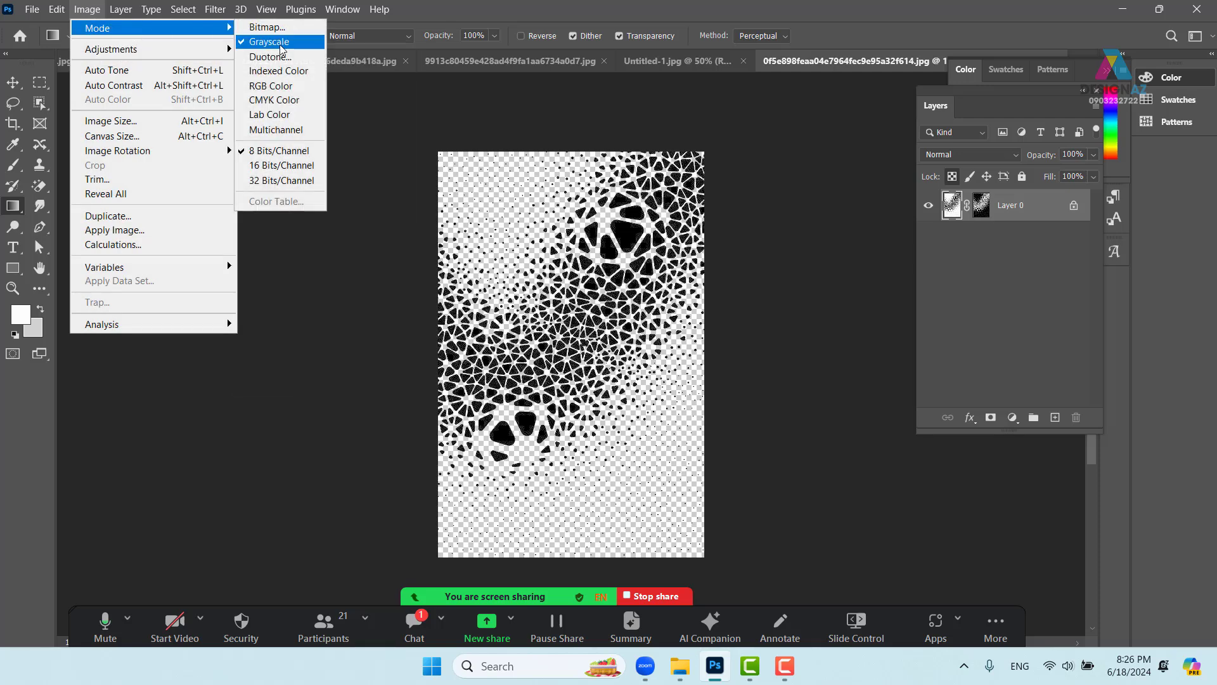
left_click(277, 86)
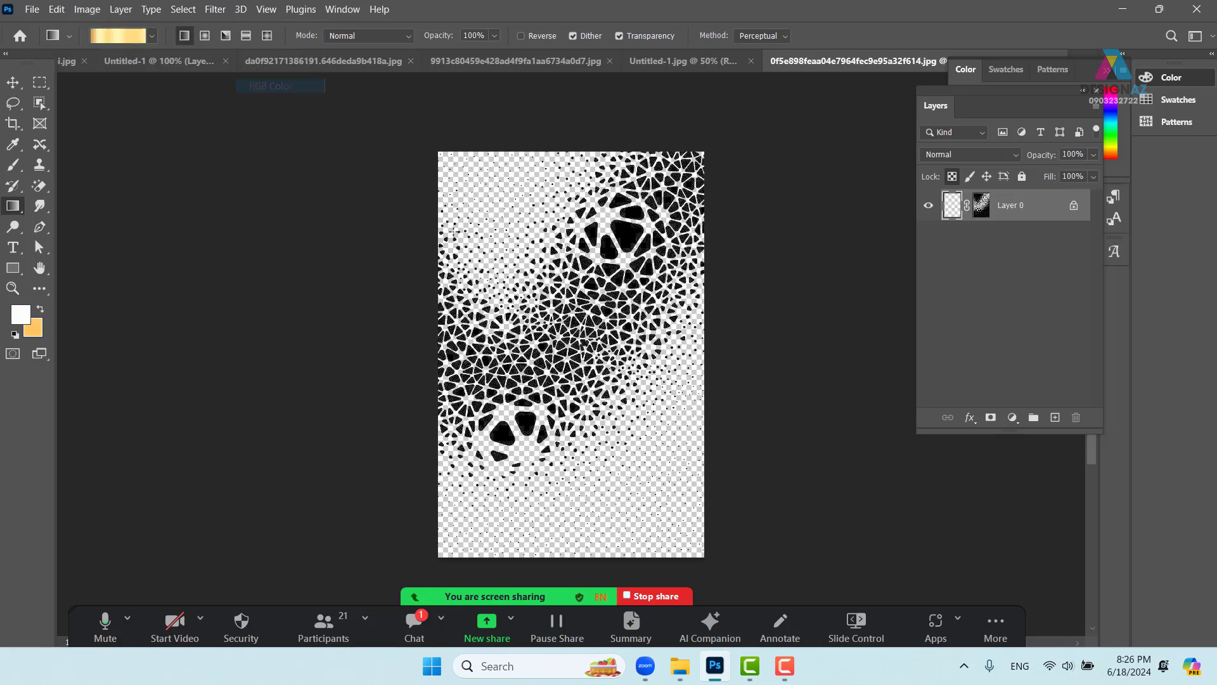
left_click_drag(462, 192, 609, 406)
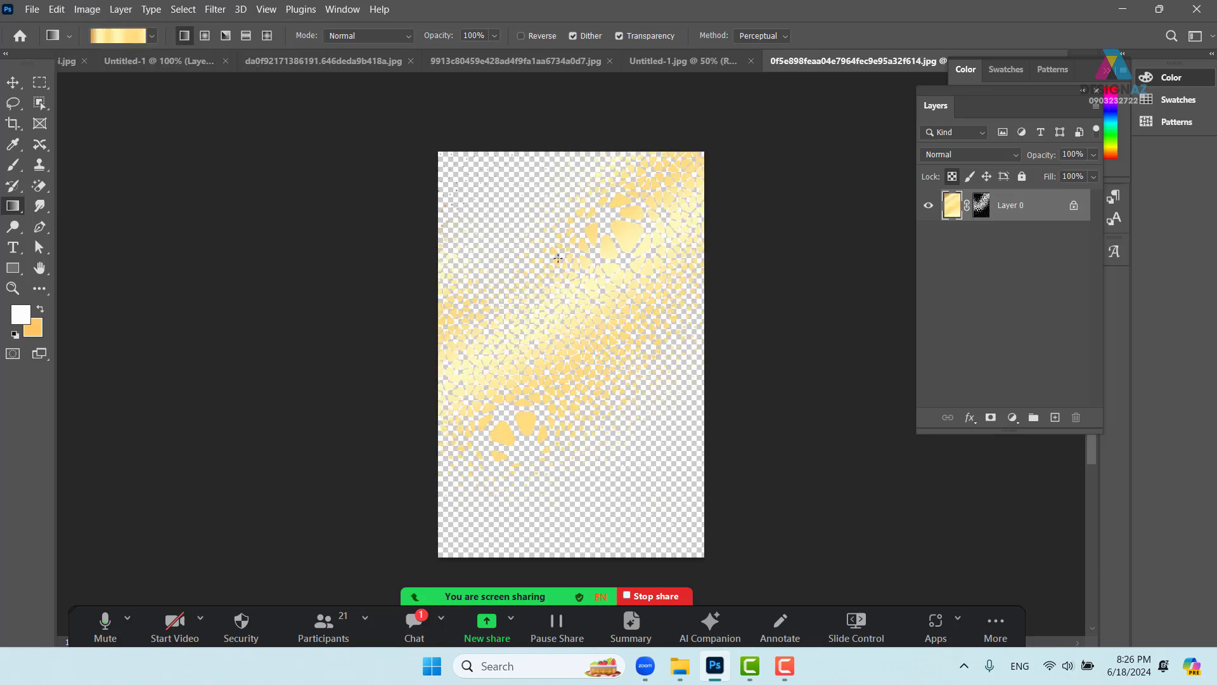
left_click_drag(489, 159, 690, 466)
- Replace the gold with the Legacy Spectrum gradient dragged diagonally over the mesh
key("ctrl+z")
key("ctrl+z")
left_click(119, 34)
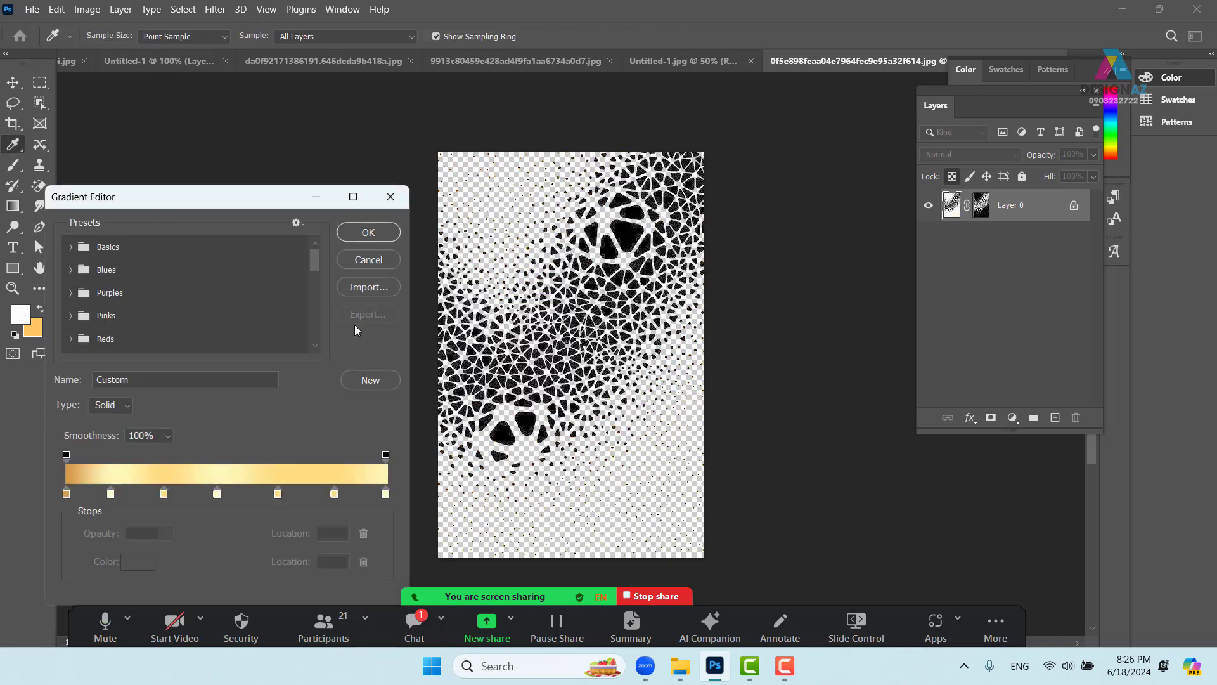
left_click_drag(318, 260, 317, 345)
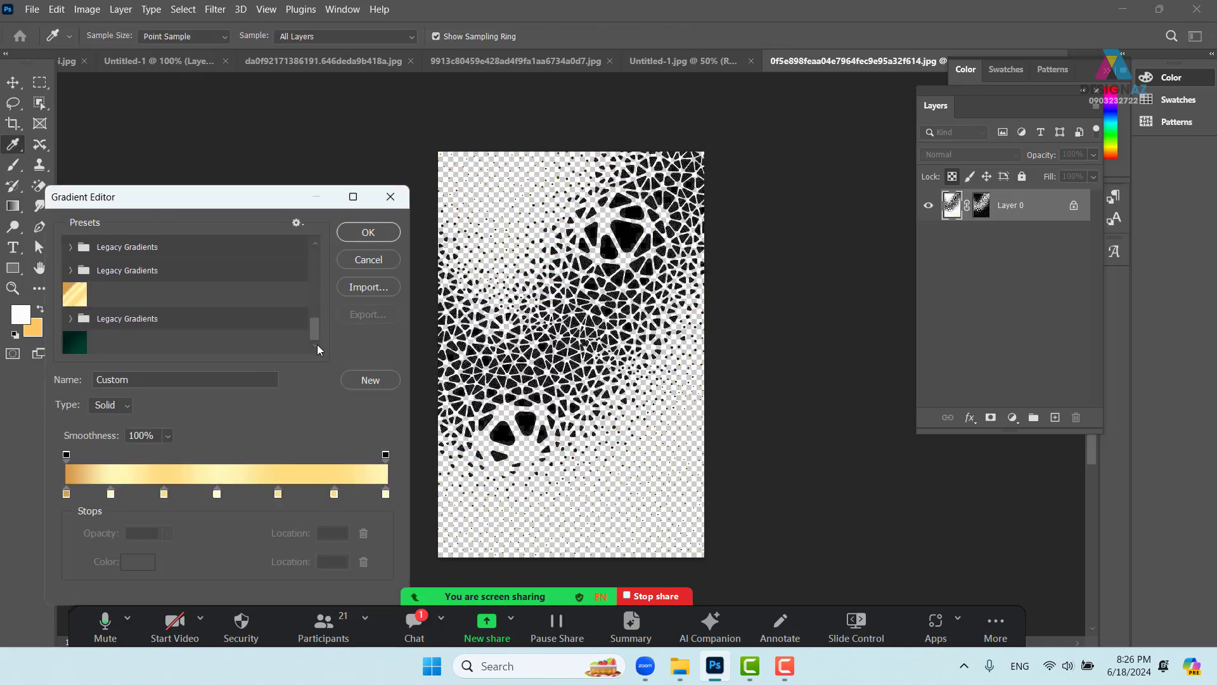
left_click(70, 319)
scroll(313, 308, "down", 2)
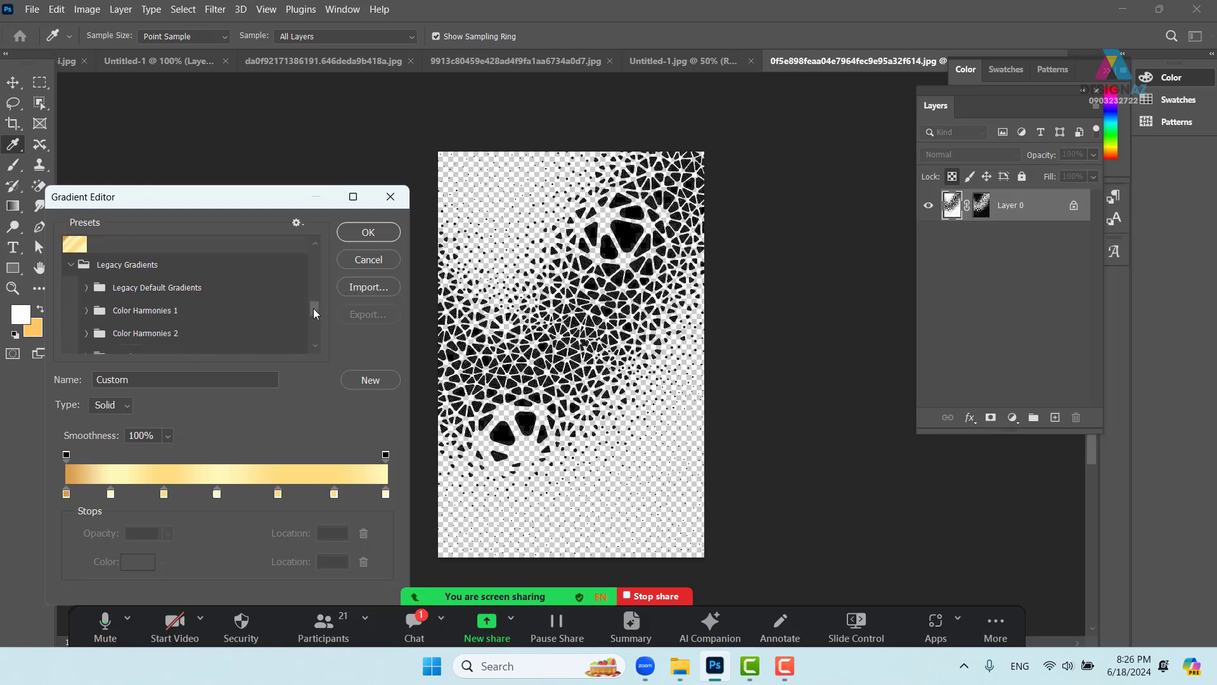
left_click(86, 266)
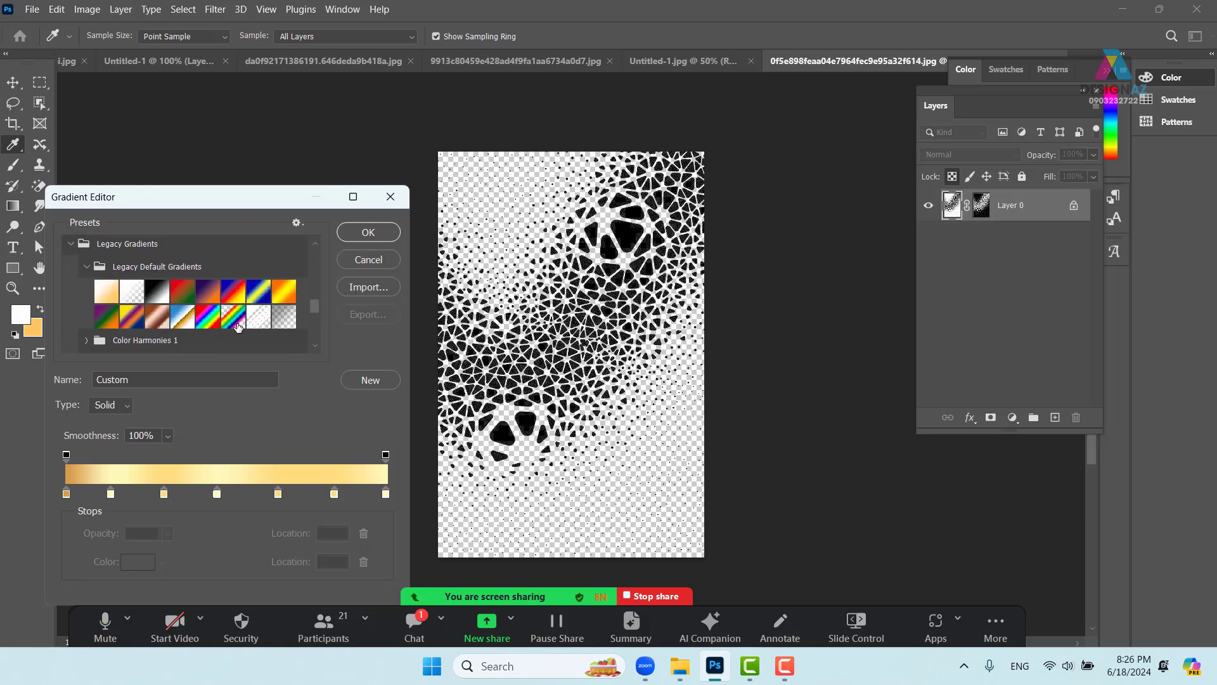
left_click(207, 317)
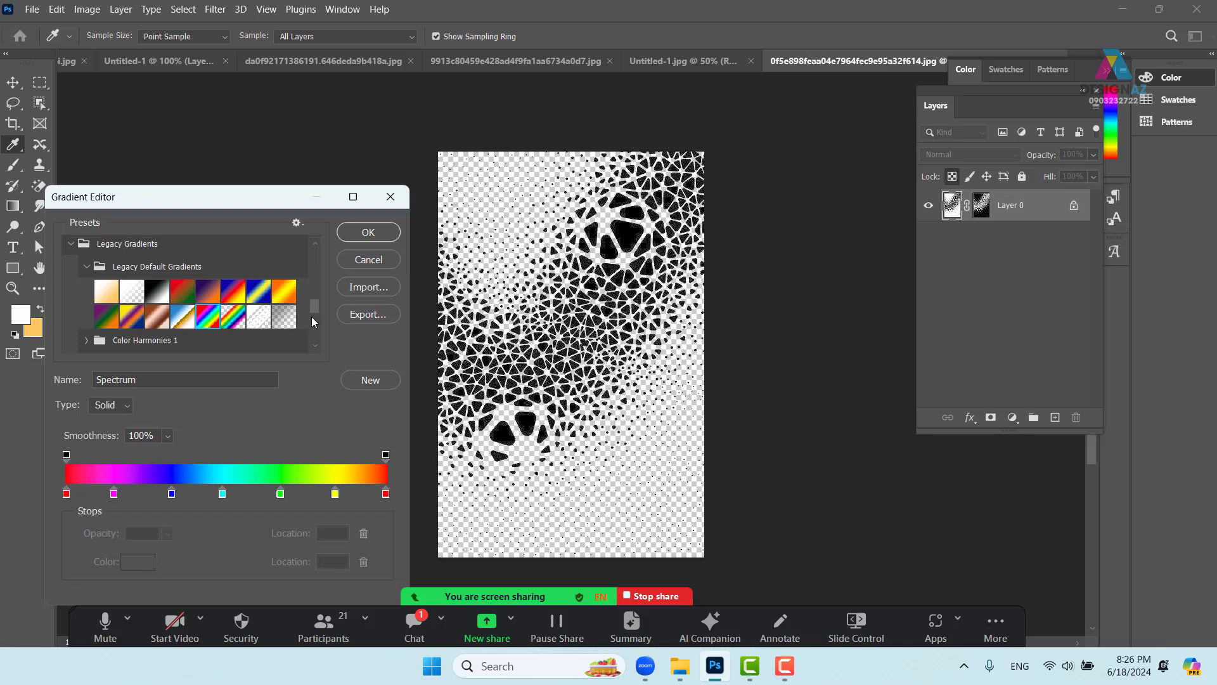
left_click(355, 234)
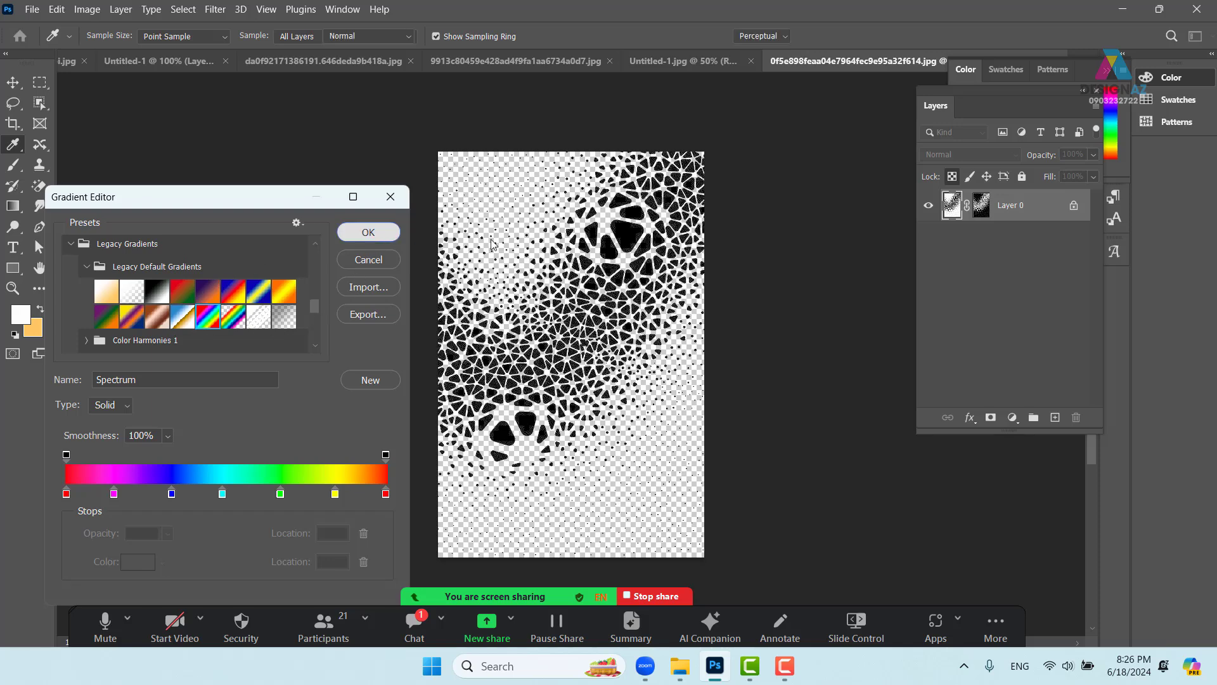
mouse_move(460, 159)
left_mouse_down()
mouse_move(547, 336)
mouse_move(643, 474)
left_mouse_up()
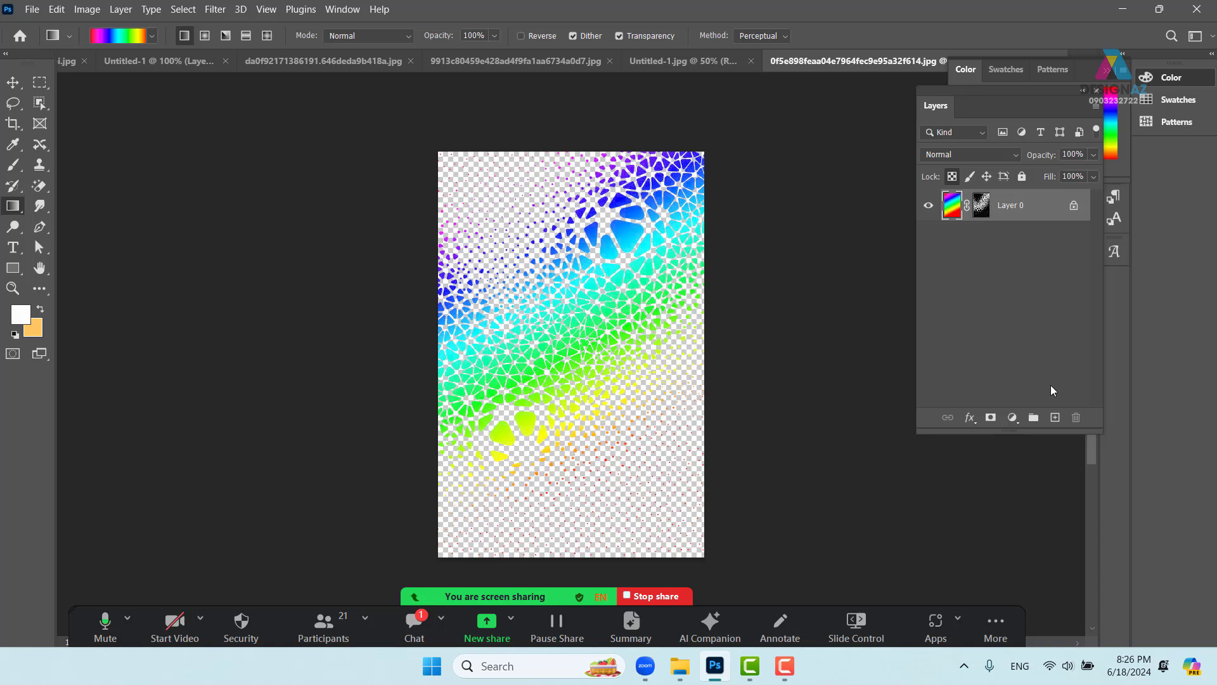
- Add Layer 1 filled with dark navy #001832 and place it below Layer 0
left_click(1056, 418)
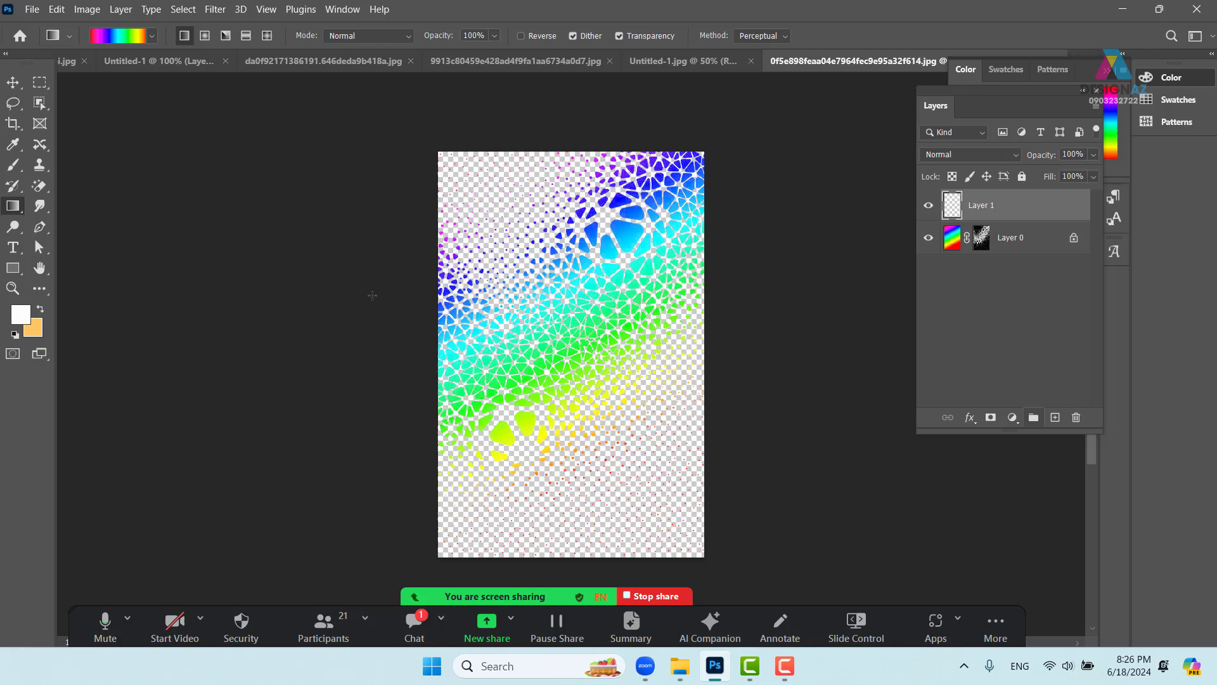
left_click(28, 317)
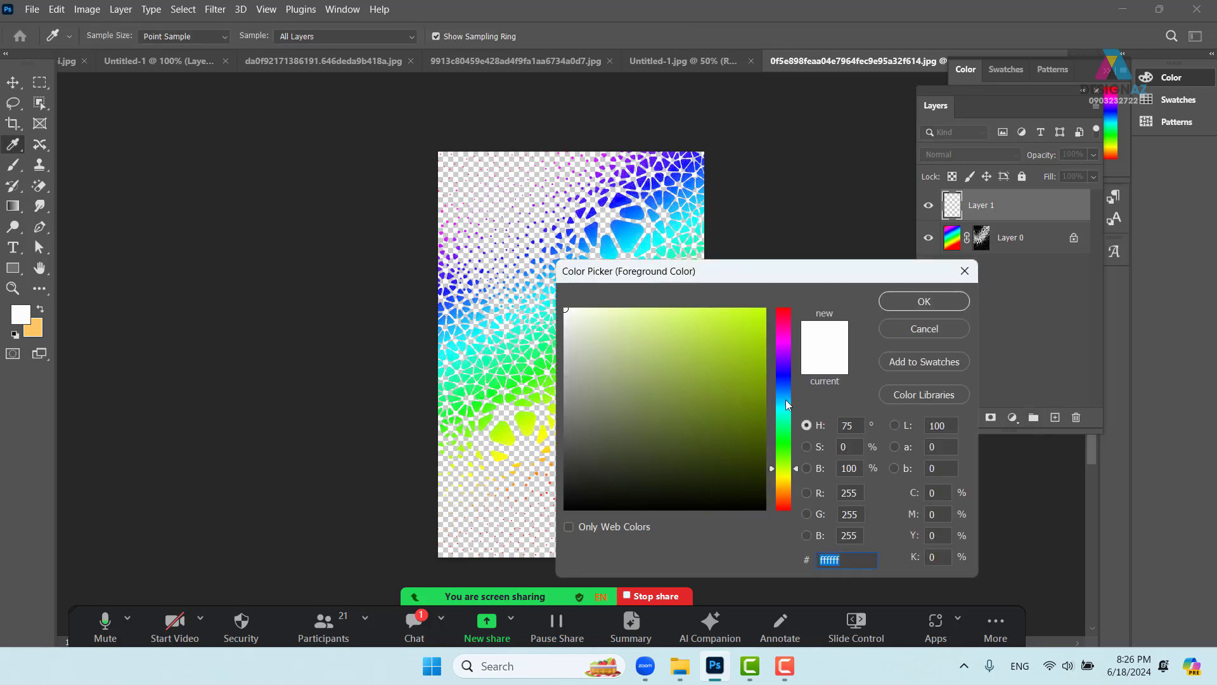
type("001832")
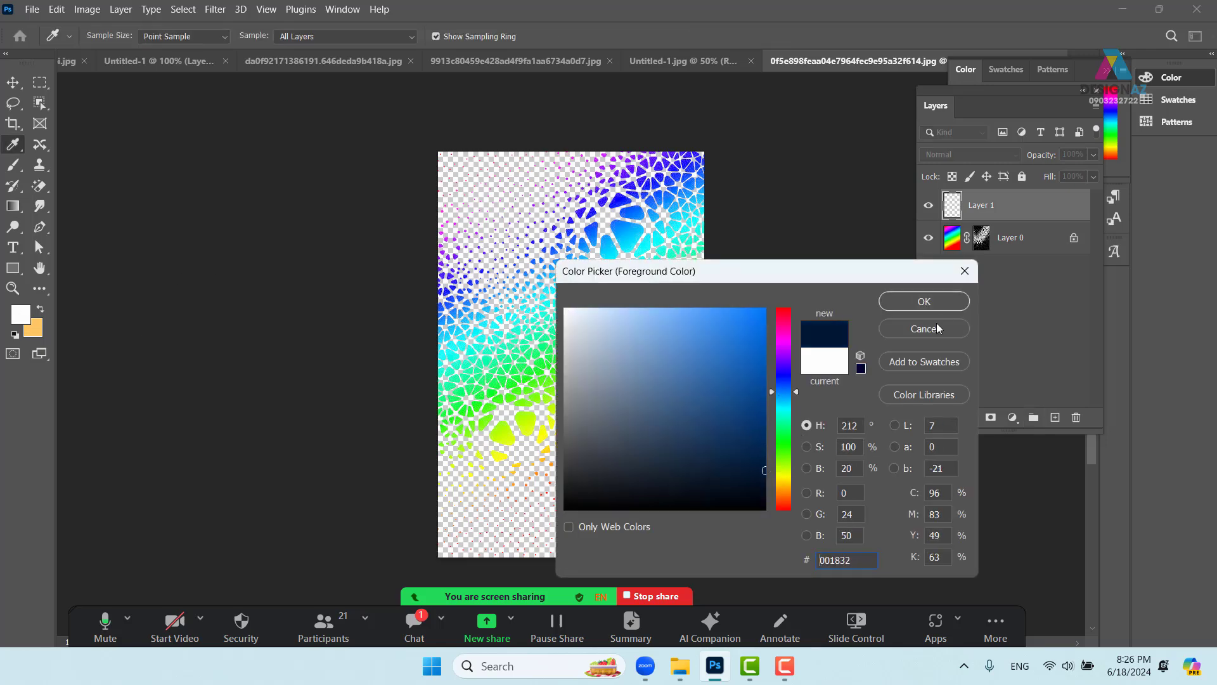
left_click(930, 303)
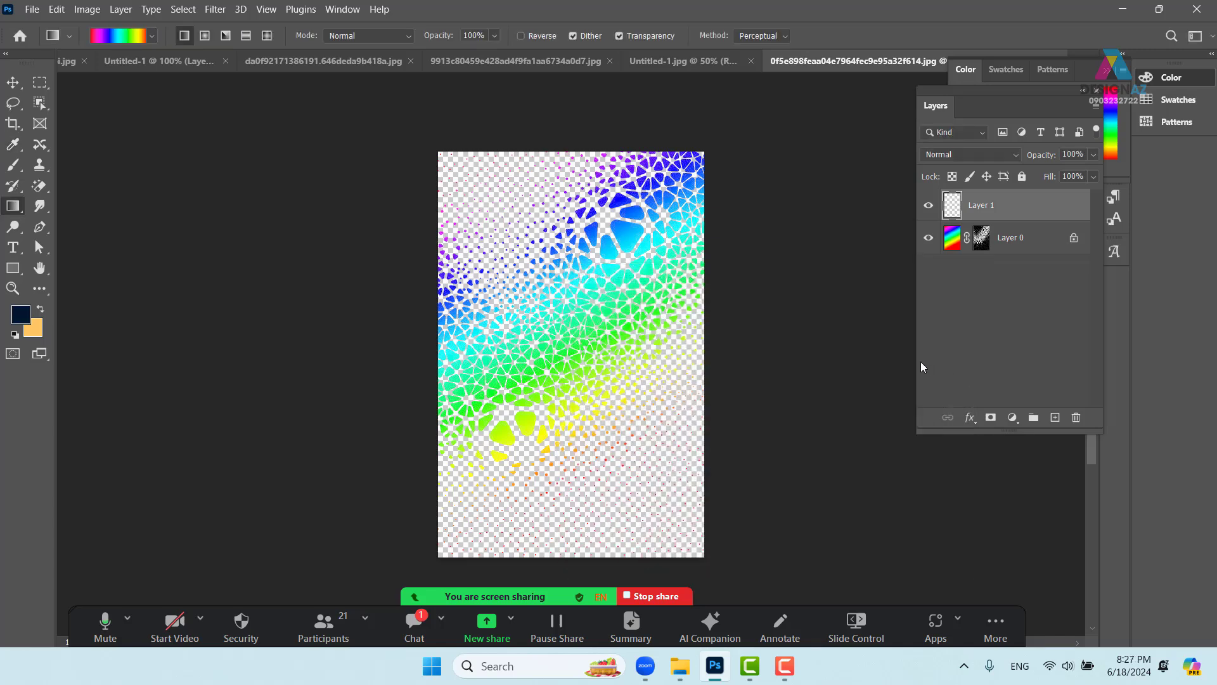
key("alt+BackSpace")
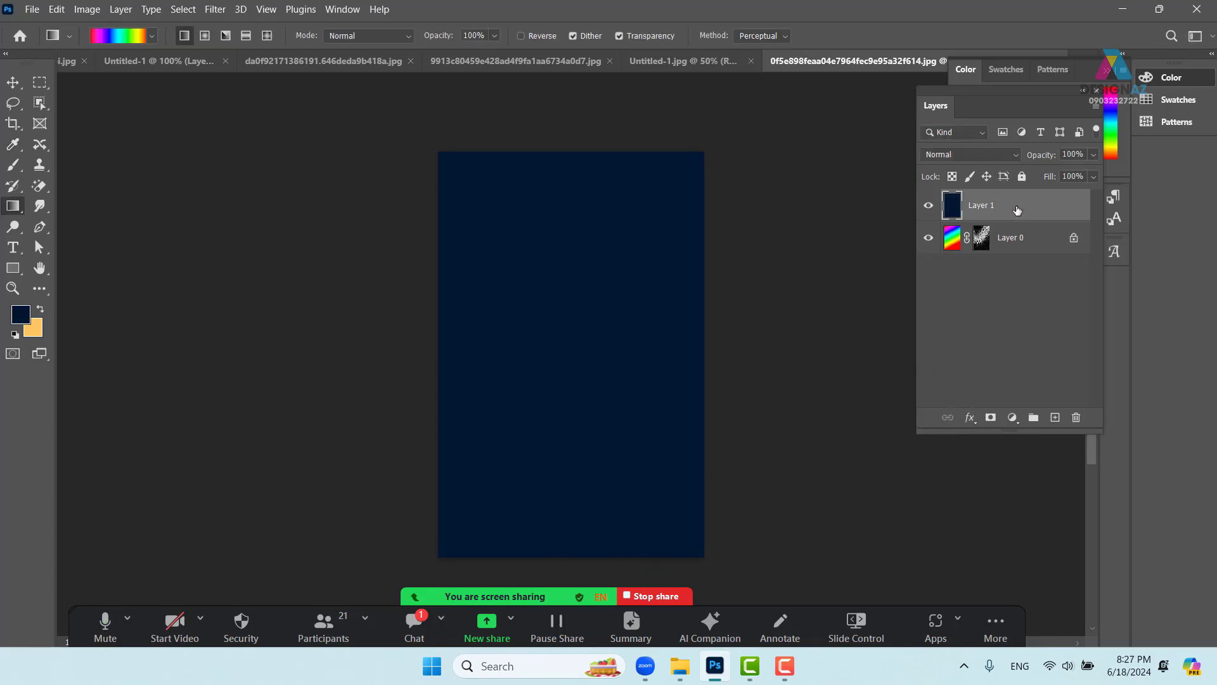
left_click_drag(1017, 210, 1014, 254)
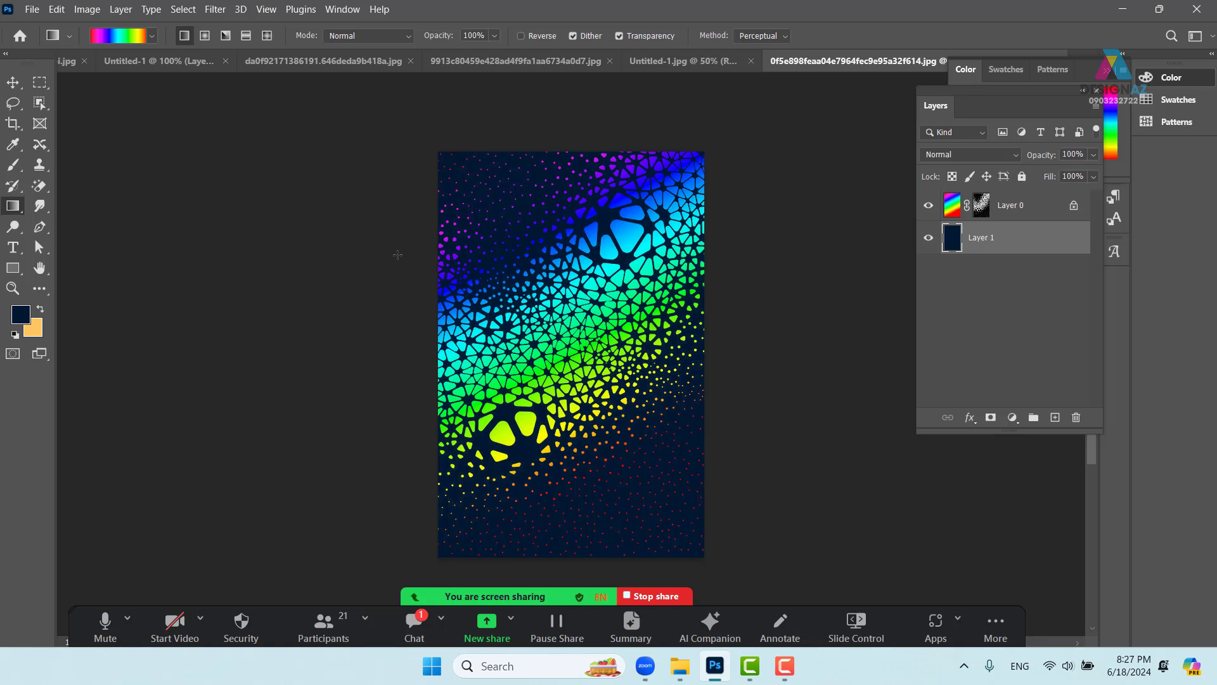
key("v")
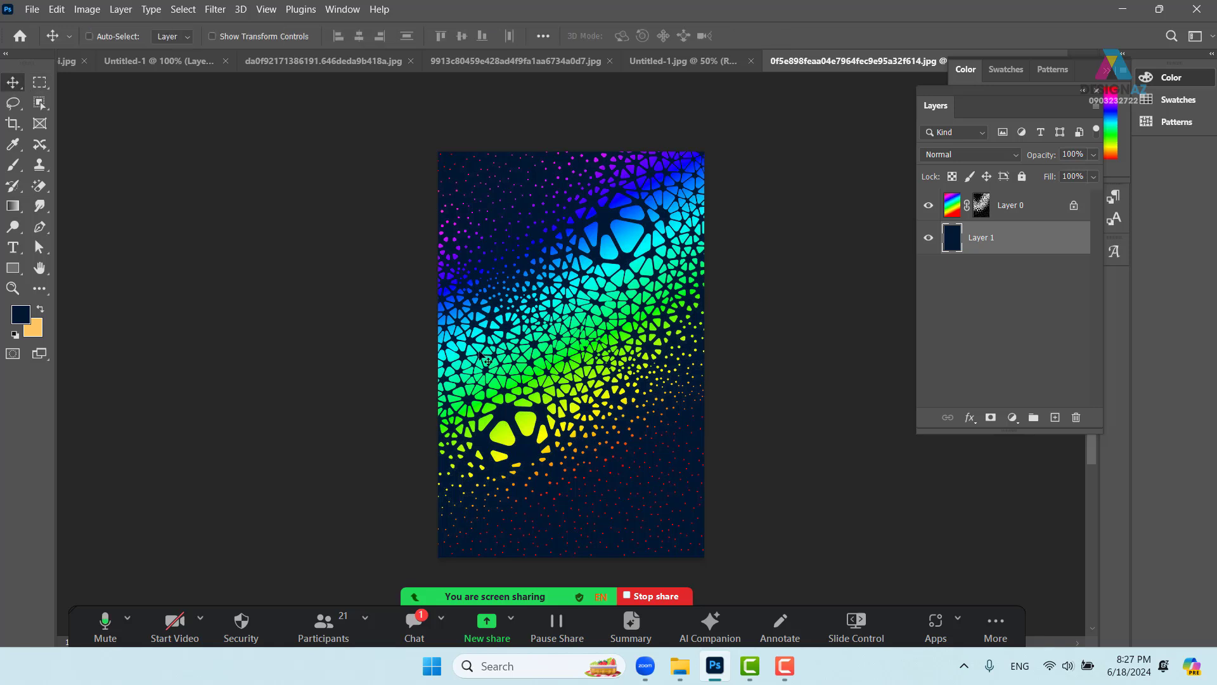
- Open the blue sneaker PNG from D:\Tư liệu học đồ họa\Giày thể thao nam as its own document
key("ctrl+o")
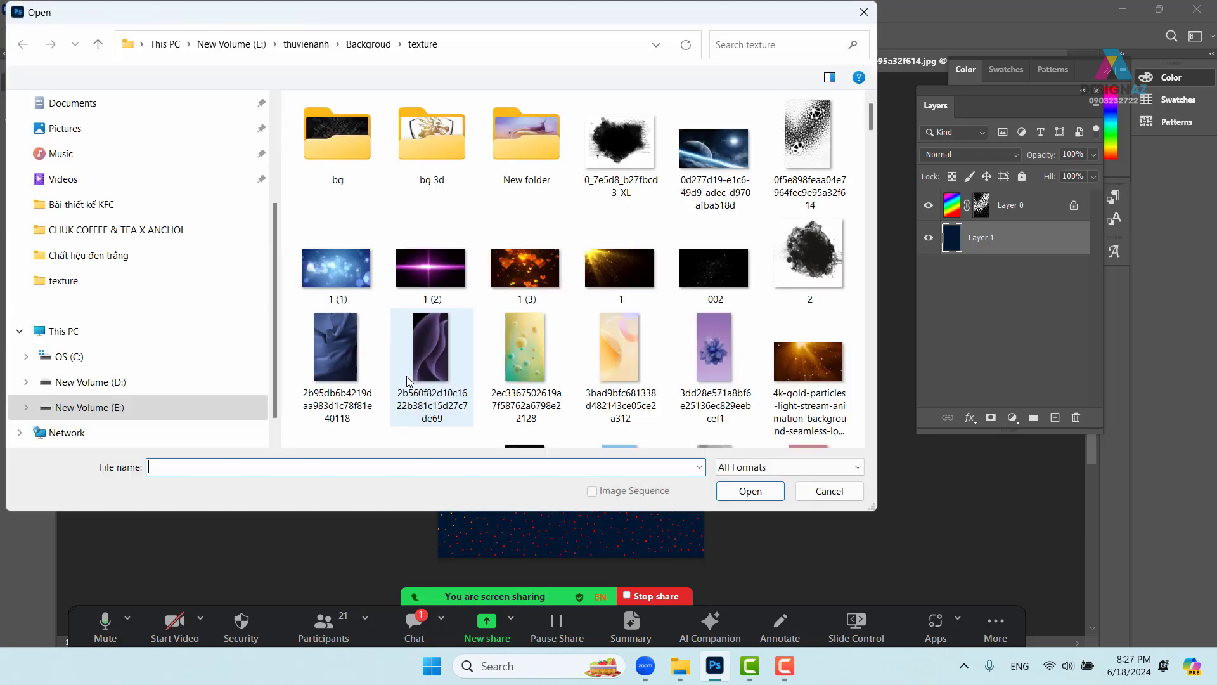
left_click(88, 409)
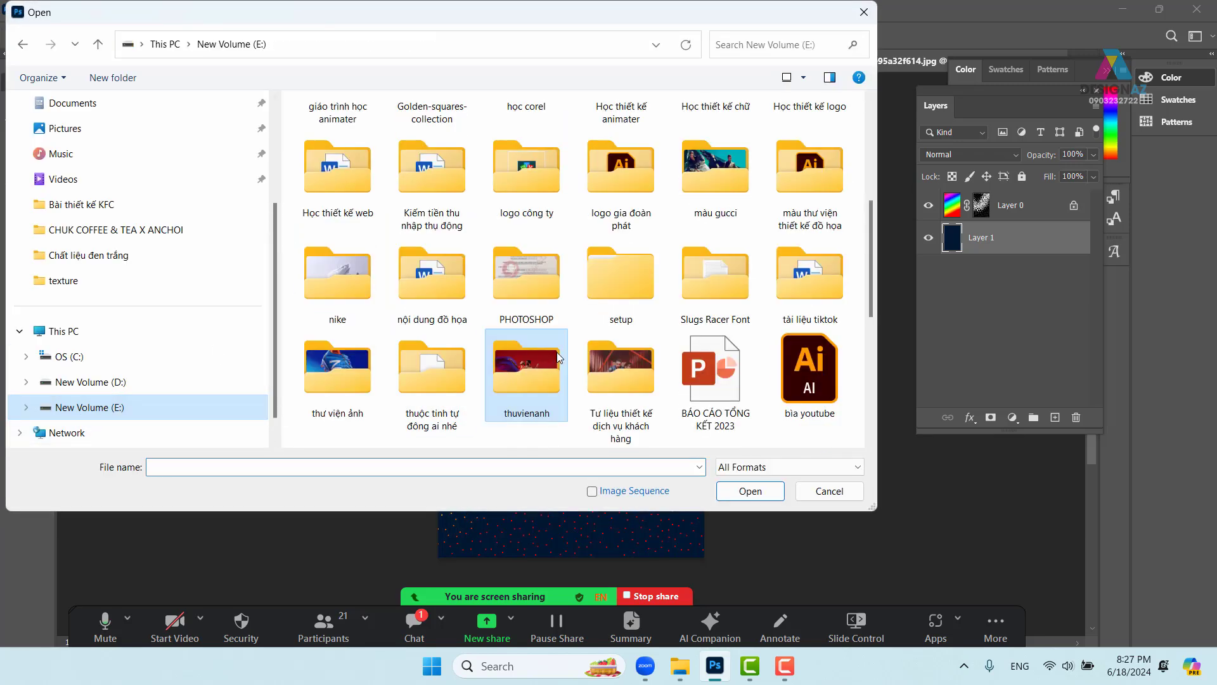
left_click(94, 382)
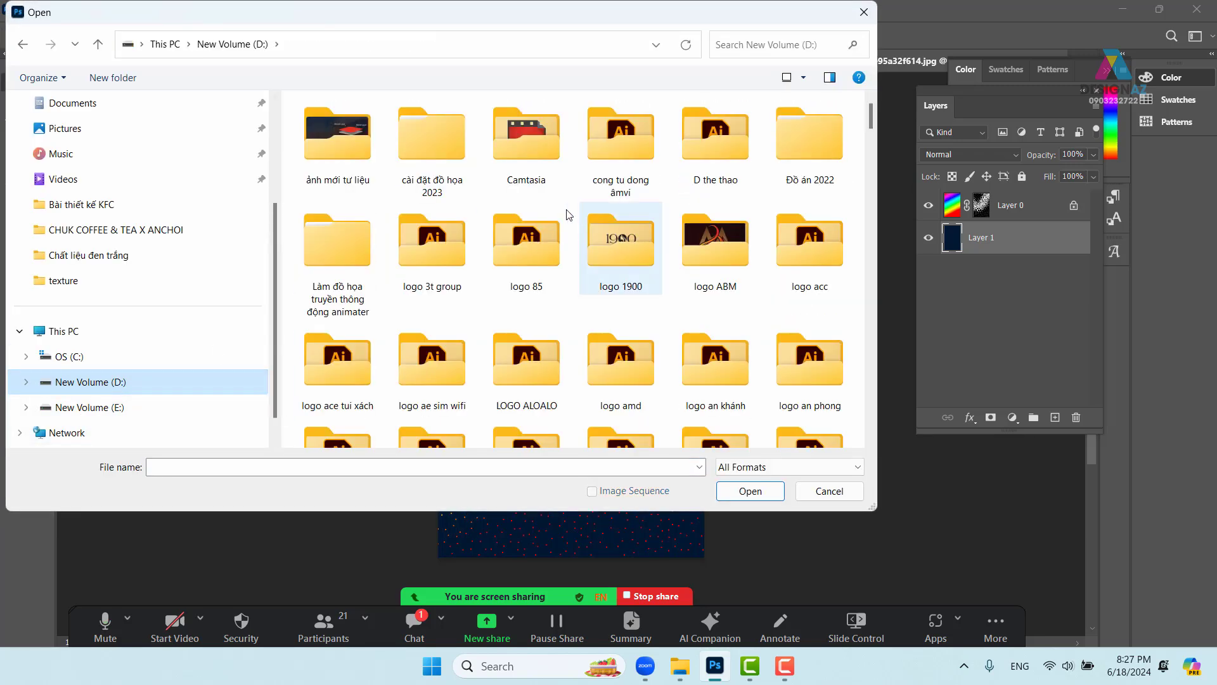
scroll(455, 247, "down", 20)
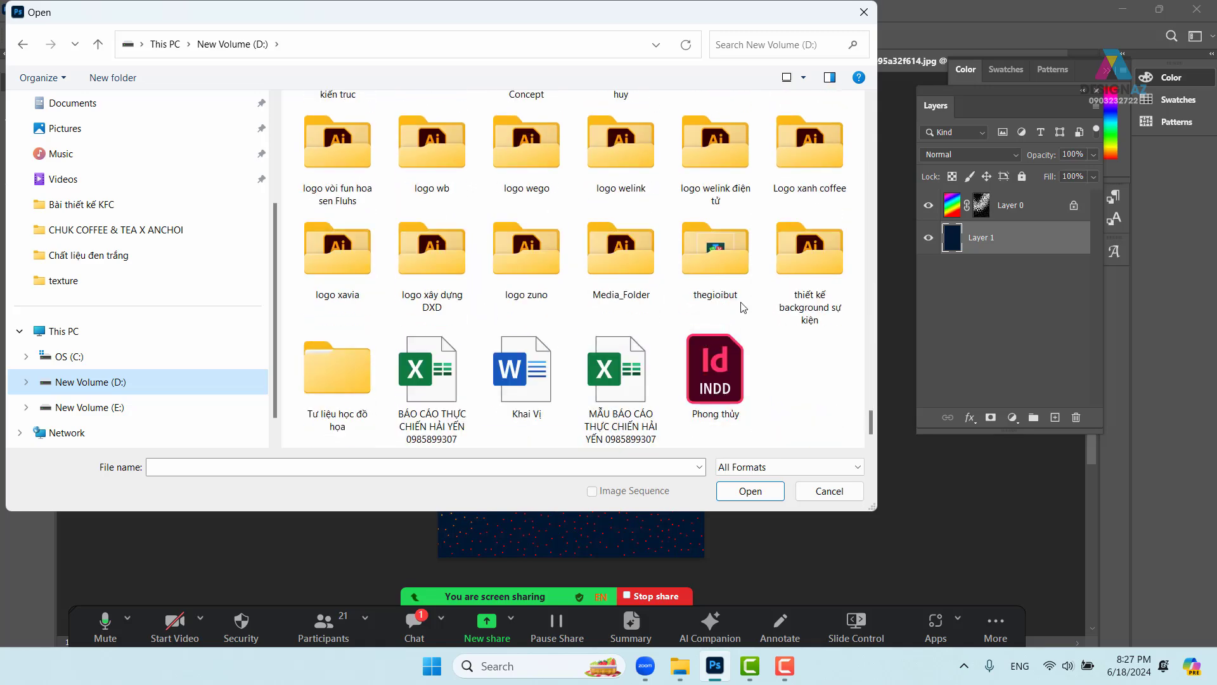
double_click(327, 377)
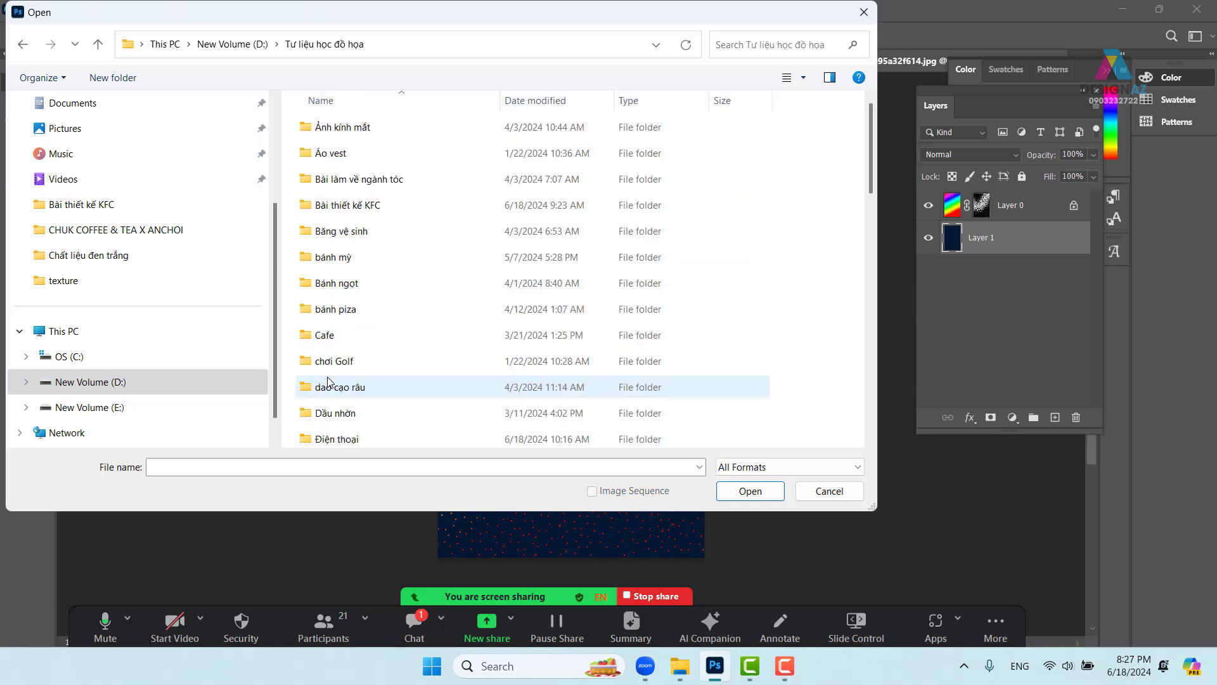
scroll(377, 353, "down", 2)
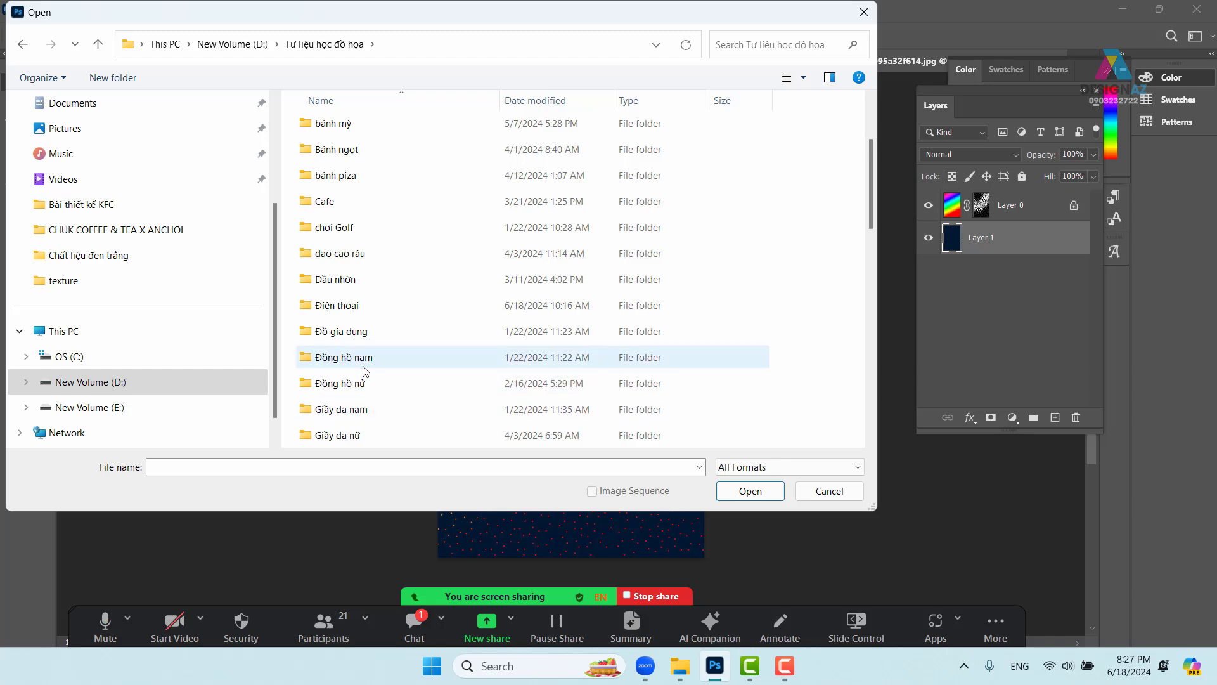
scroll(372, 363, "down", 1)
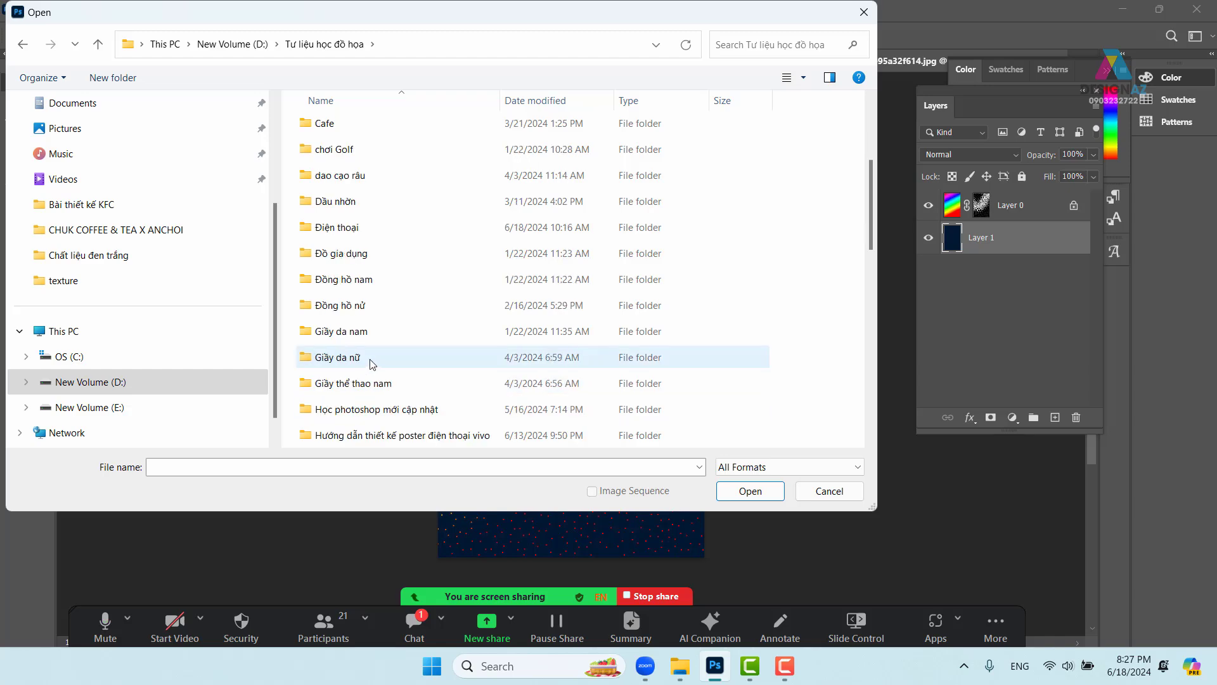
left_click(329, 389)
double_click(328, 386)
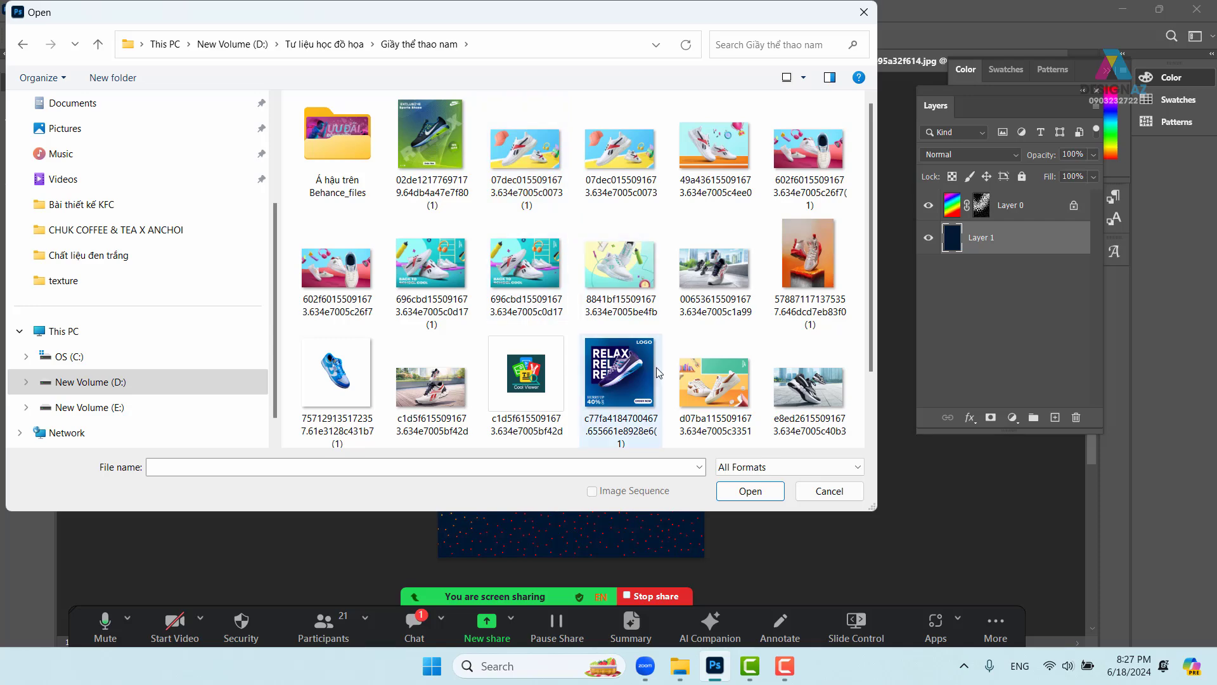
left_click(349, 388)
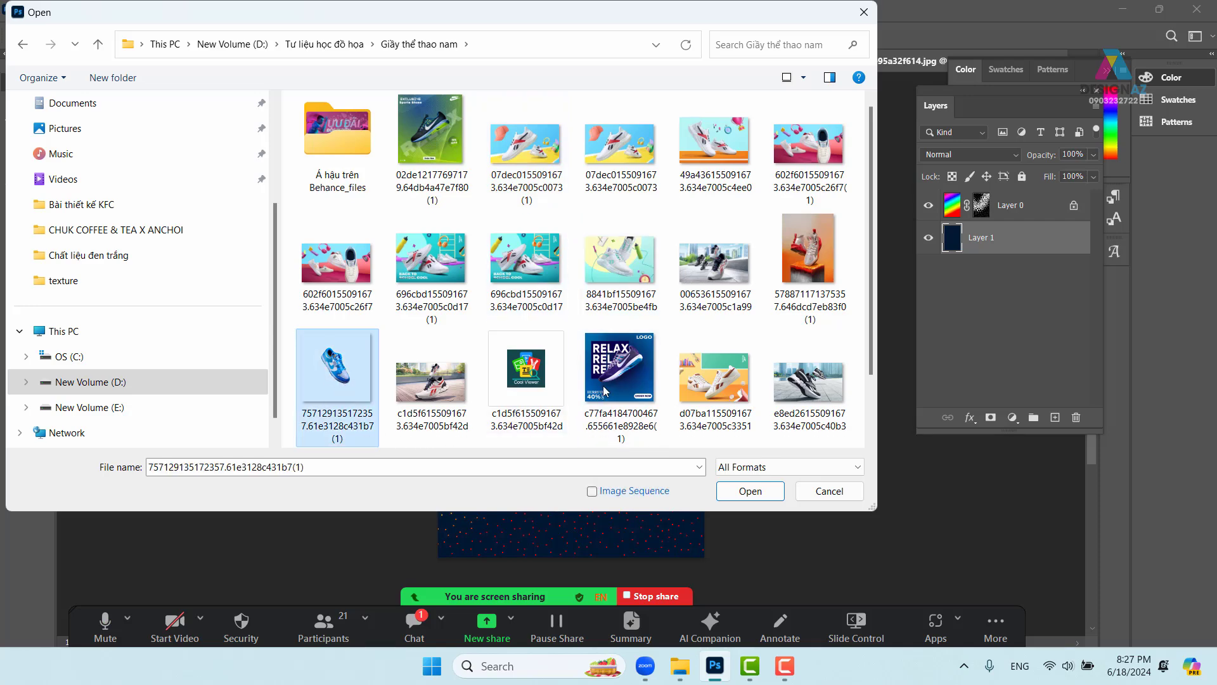
scroll(637, 367, "down", 1)
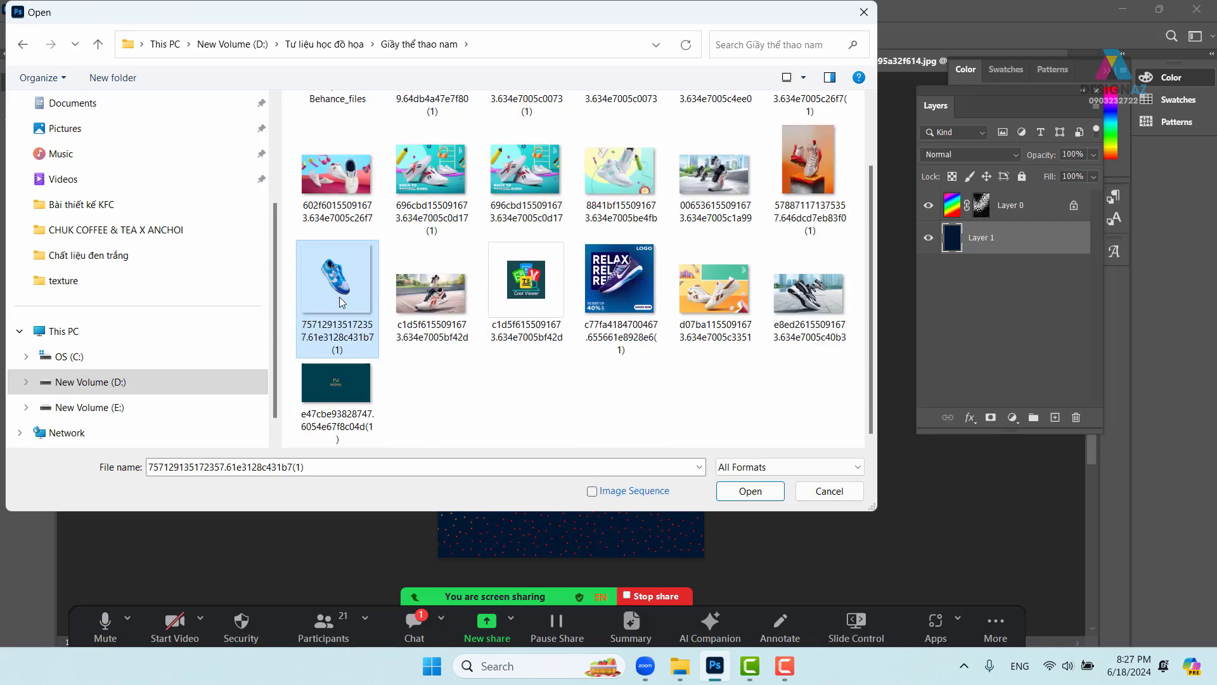
left_click(751, 490)
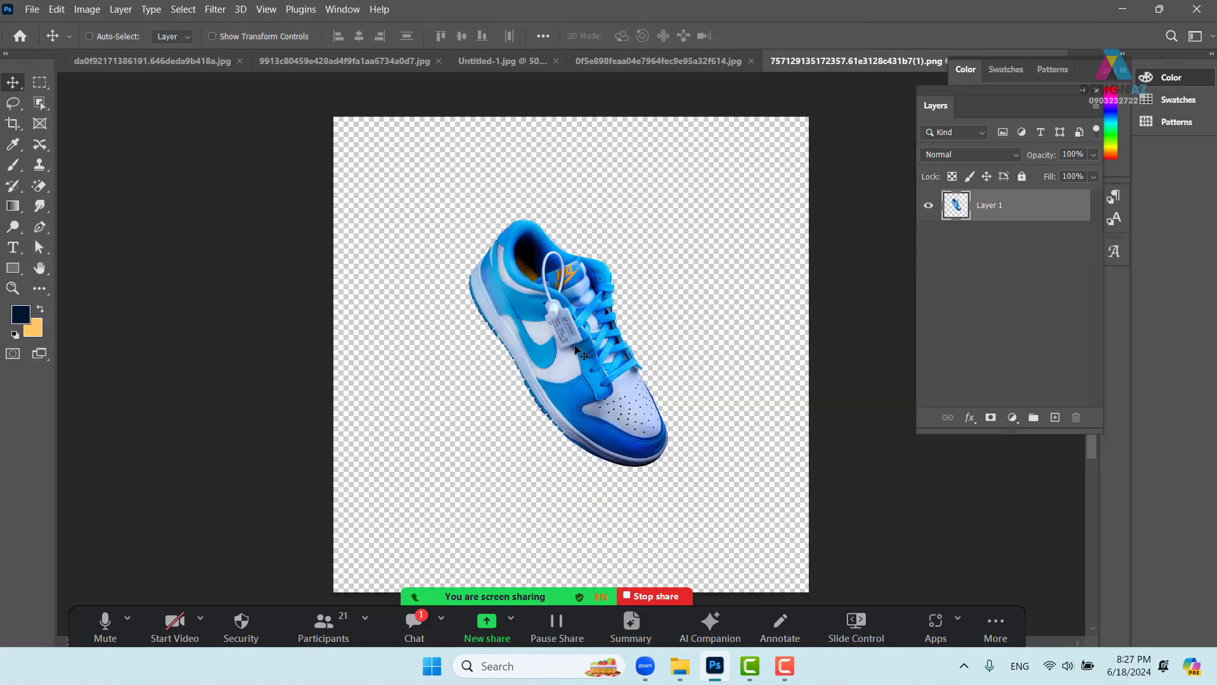
- Drag the sneaker into the poster above Layer 0, scale it to about 27% and centre it
left_click_drag(571, 344, 601, 371)
key("ctrl+bracketright")
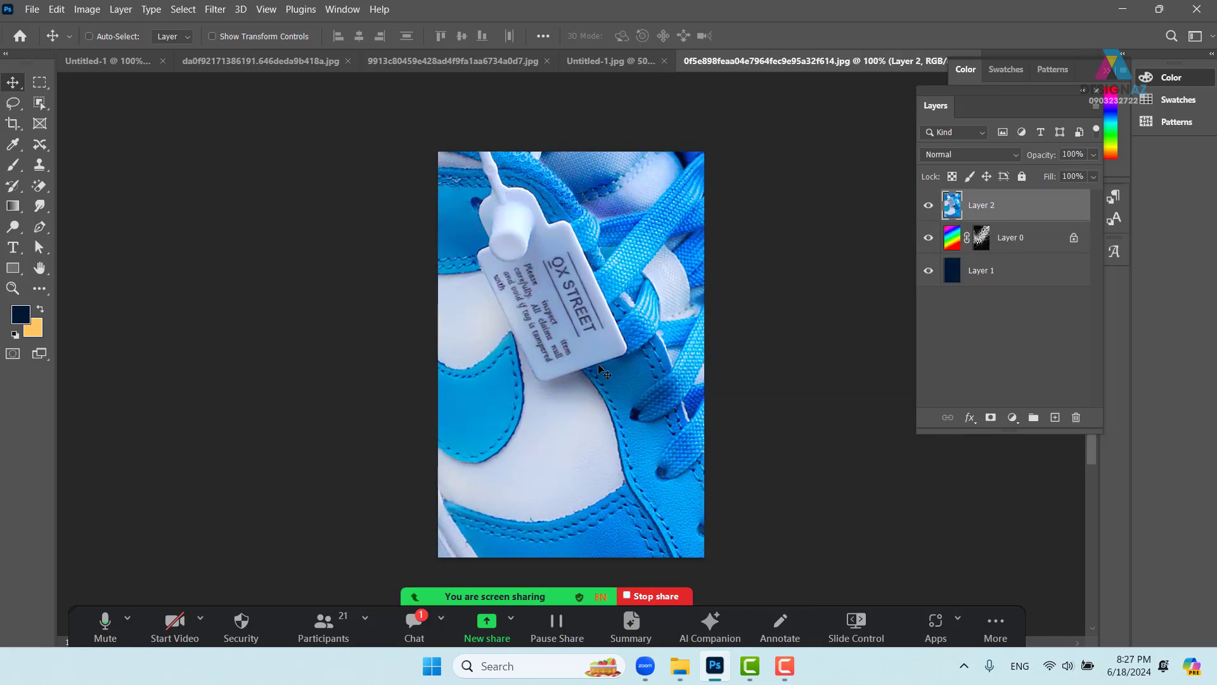
key("ctrl+t")
left_click_drag(289, 241, 317, 373)
left_click_drag(313, 209, 335, 385)
left_click_drag(223, 174, 557, 398)
left_click_drag(625, 524, 565, 204)
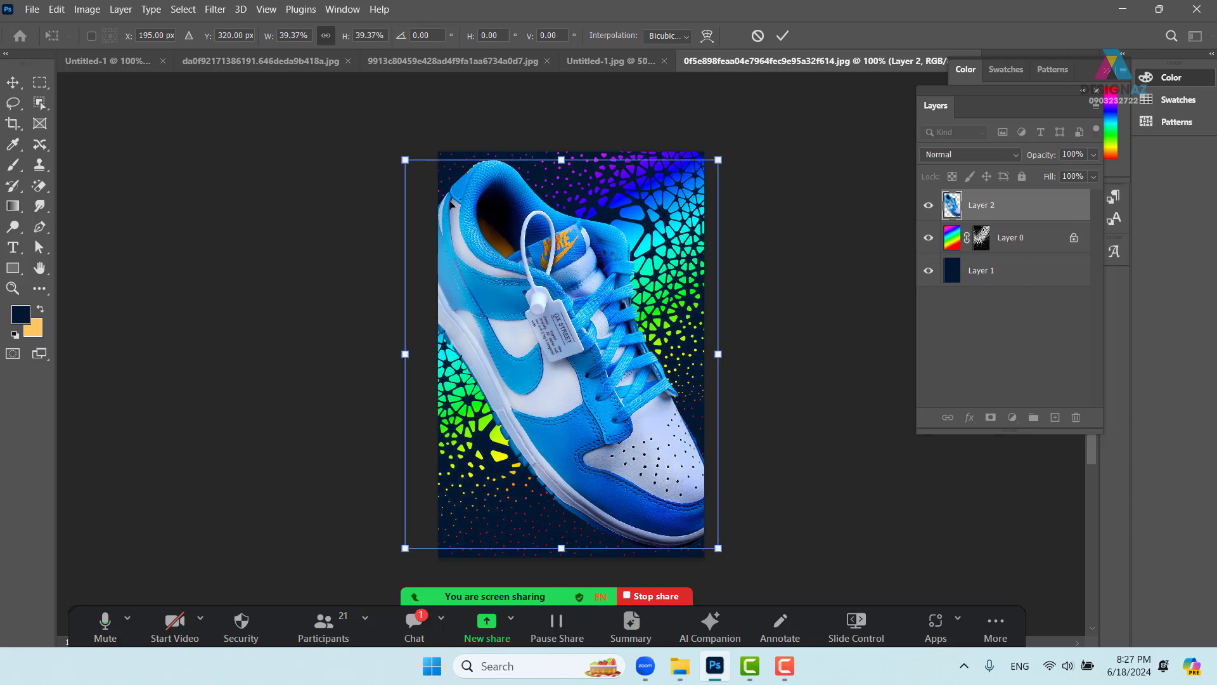
left_click_drag(407, 162, 453, 221)
left_click_drag(551, 330, 561, 329)
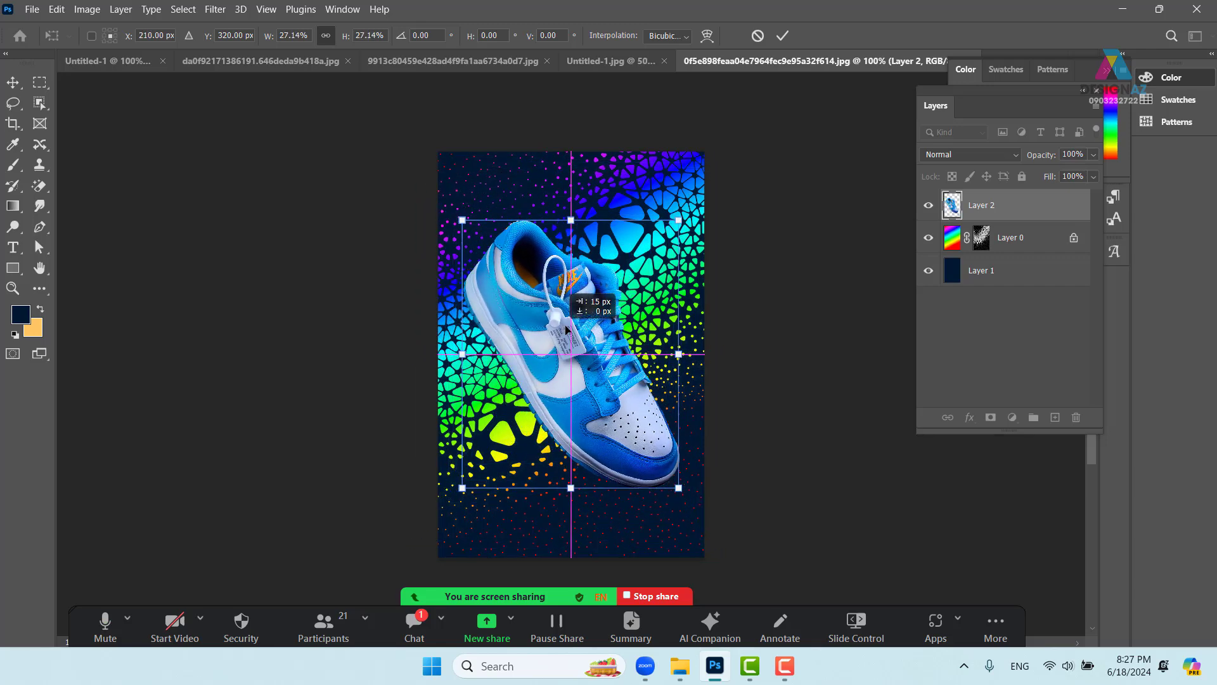
key("Return")
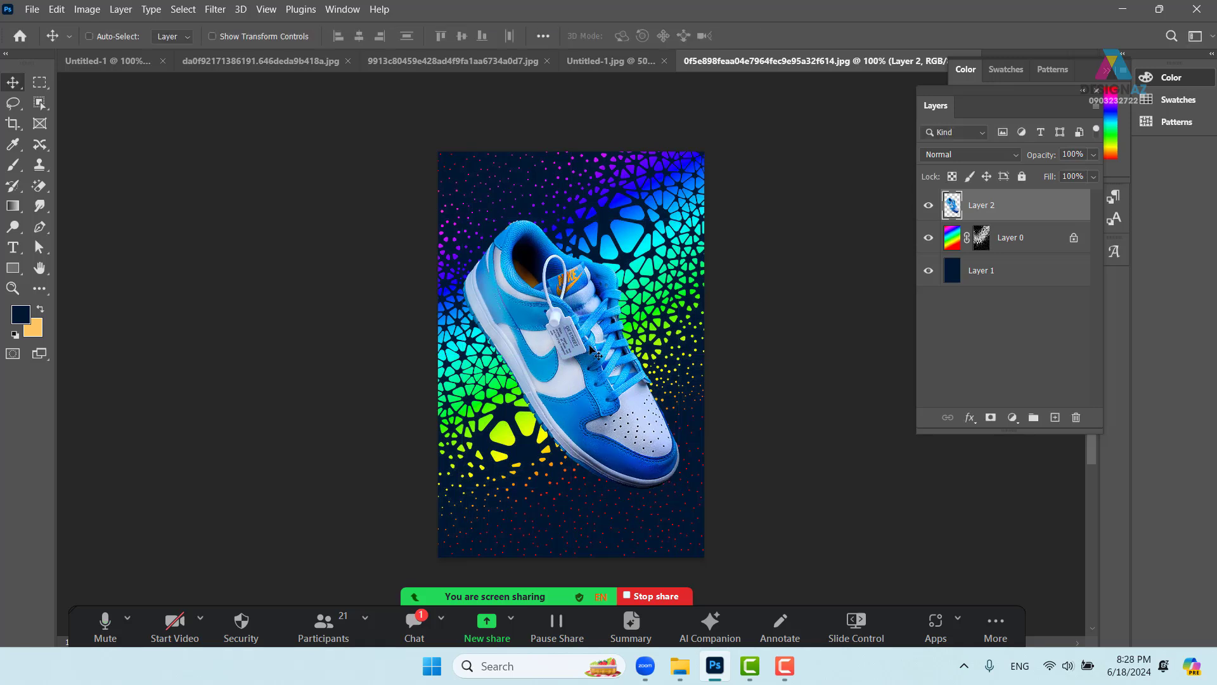
left_click_drag(602, 354, 603, 354)
- Set Layer 0's gradient stops to blue sampled from the shoe and cyan from the image
left_click(951, 247)
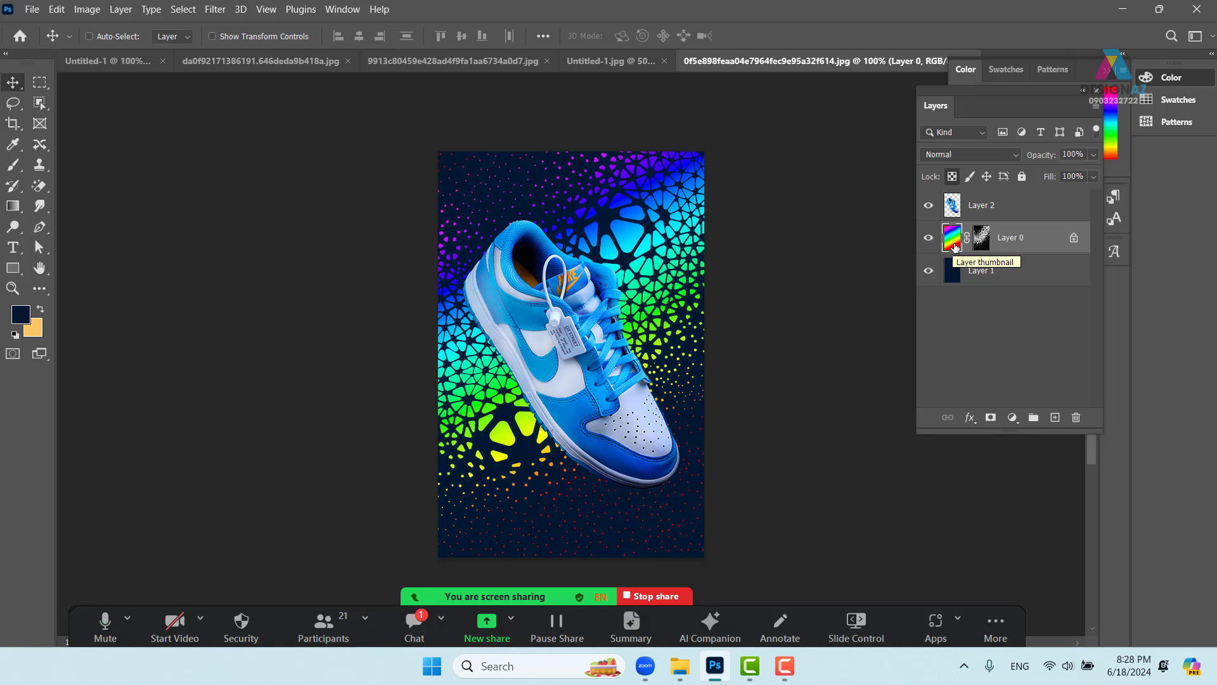
double_click(952, 239)
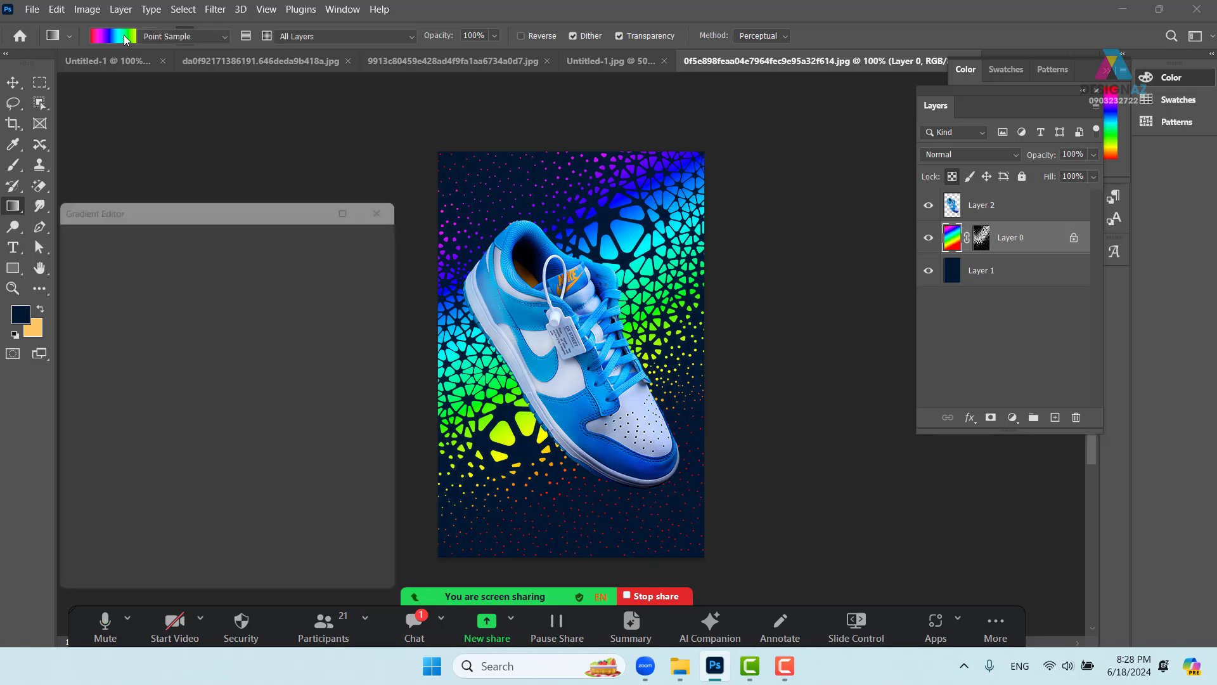
left_click(70, 247)
left_click(141, 272)
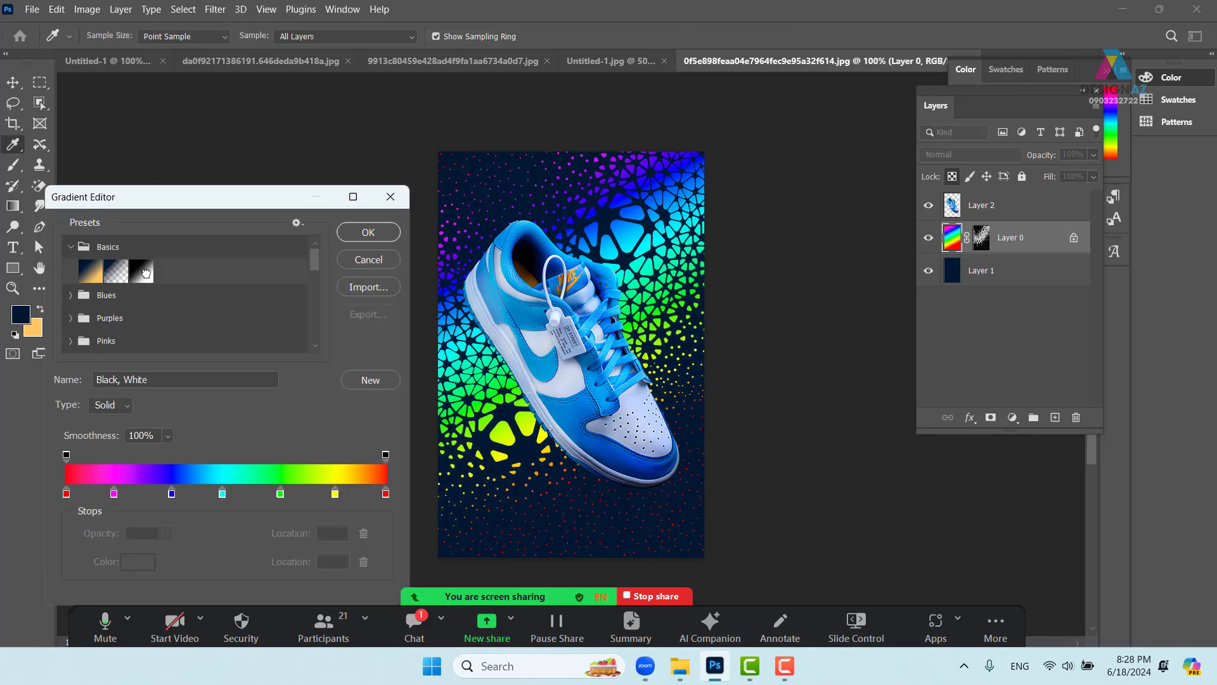
left_click(386, 493)
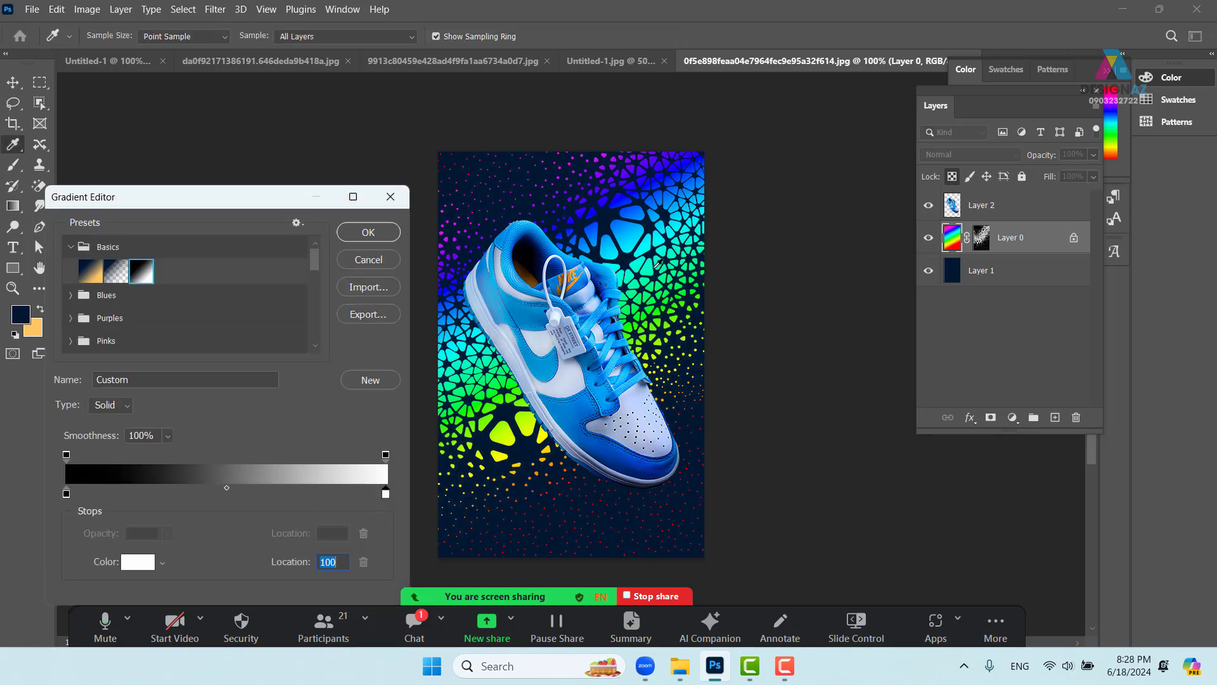
left_click(647, 247)
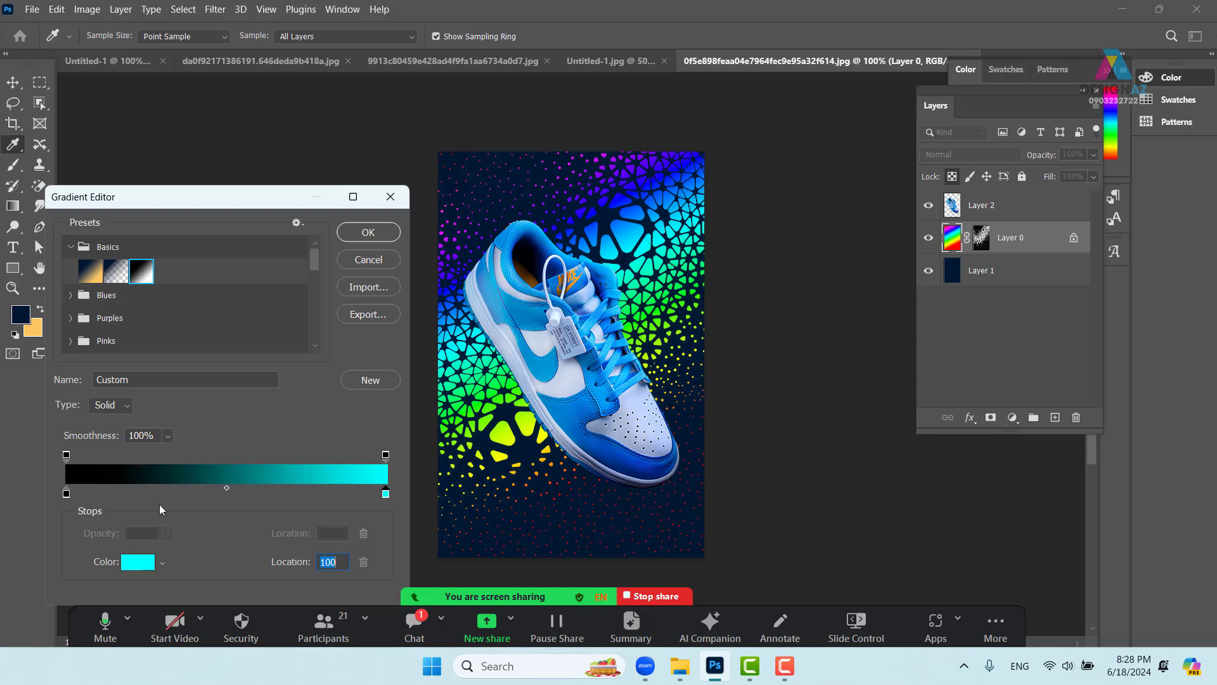
left_click(67, 494)
left_click(610, 458)
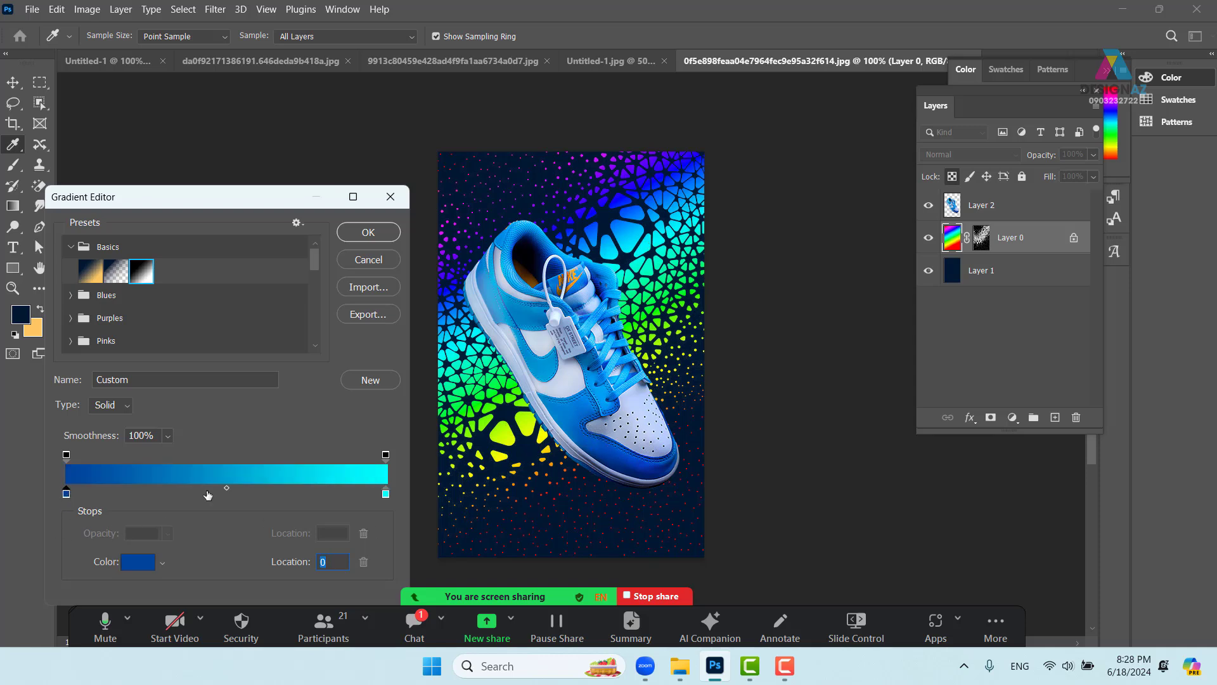
left_click(369, 232)
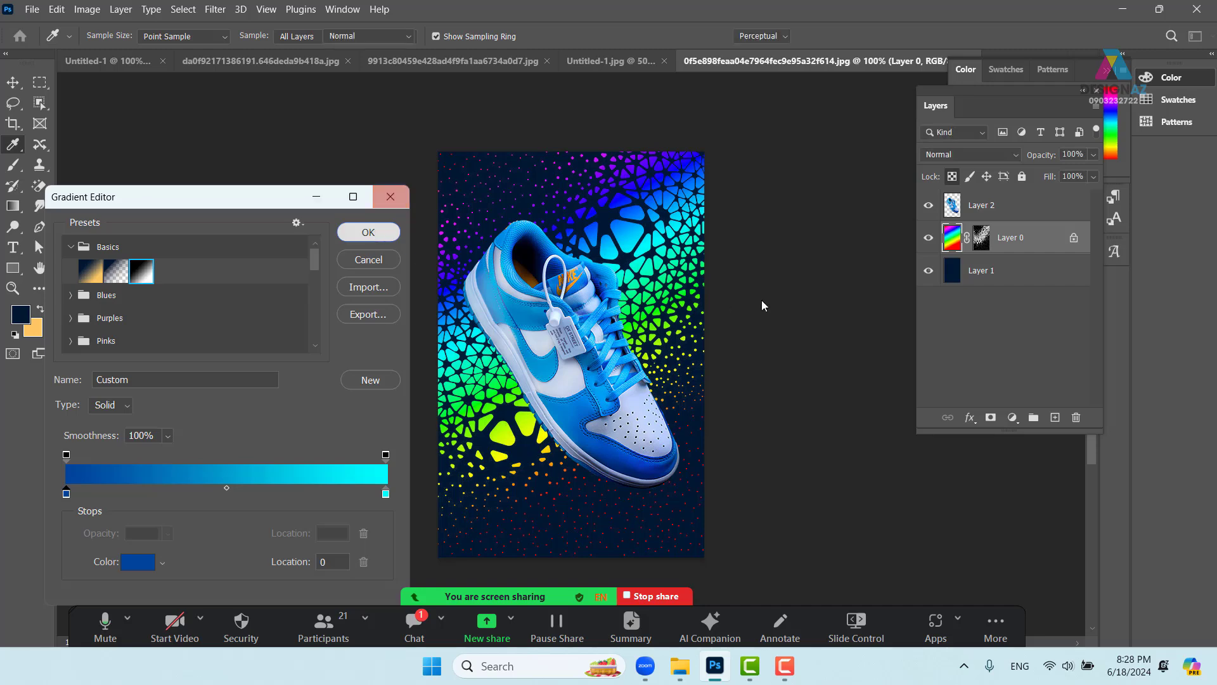
- Redraw the pattern gradient diagonally, cyan toward the lower left and darker upper right
left_click_drag(465, 165, 702, 535)
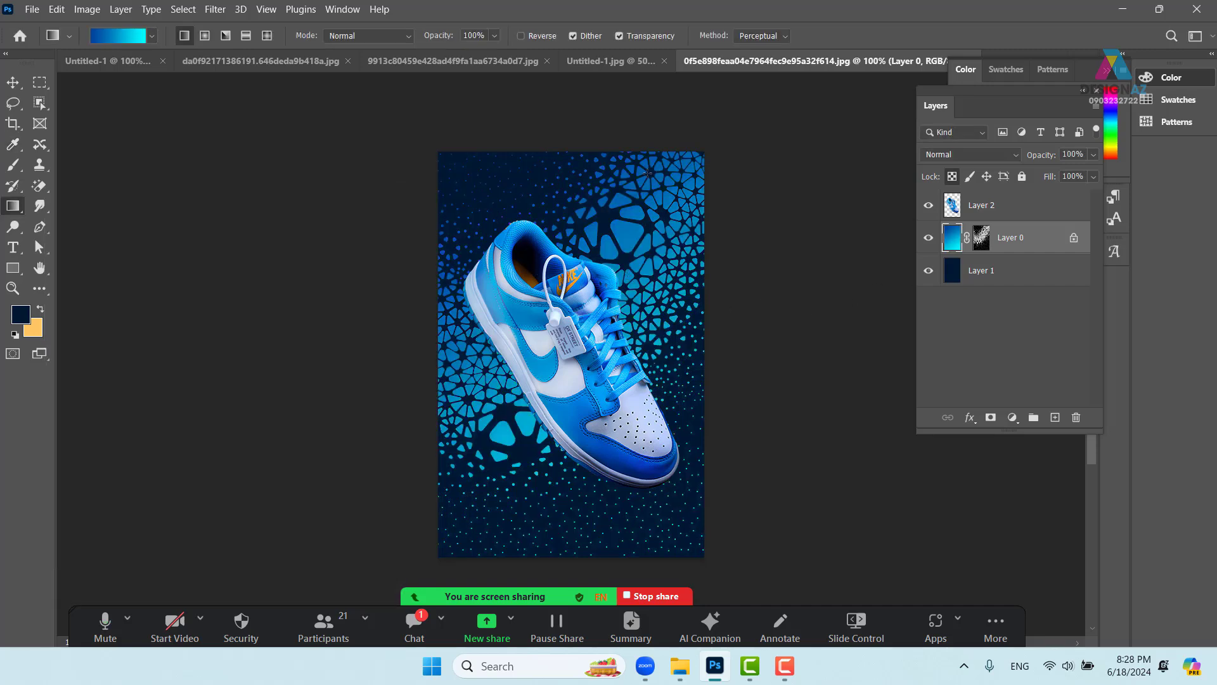
left_click_drag(647, 172, 487, 451)
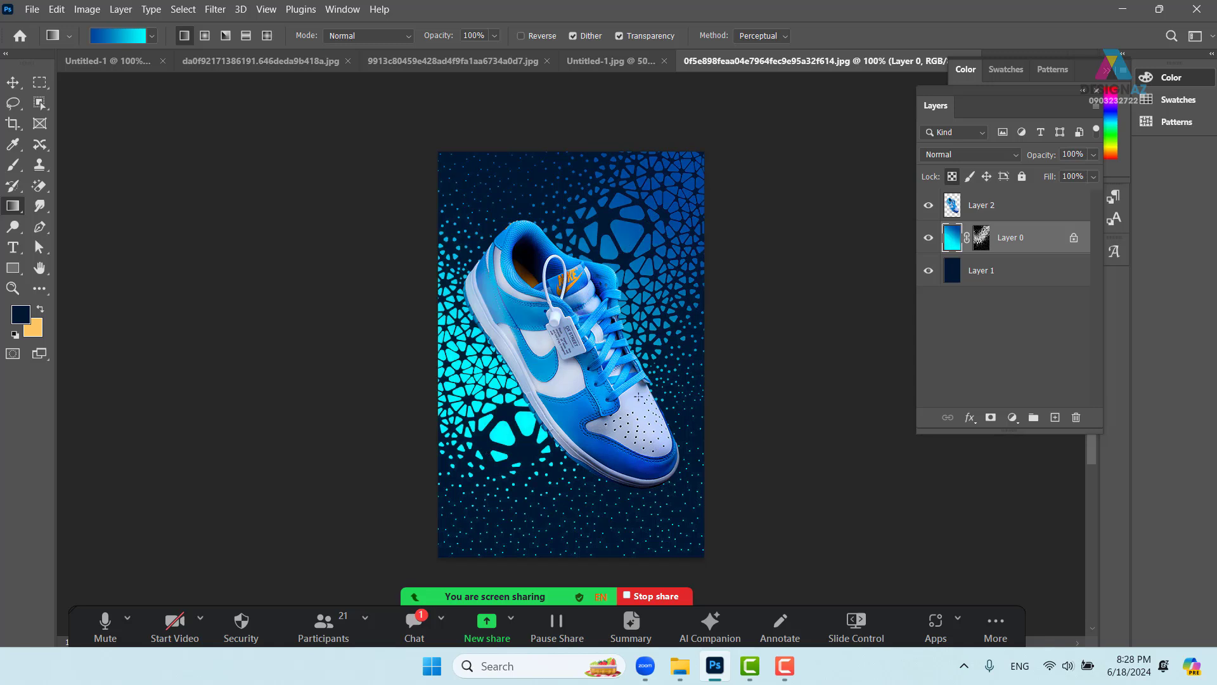
left_click_drag(558, 220, 597, 480)
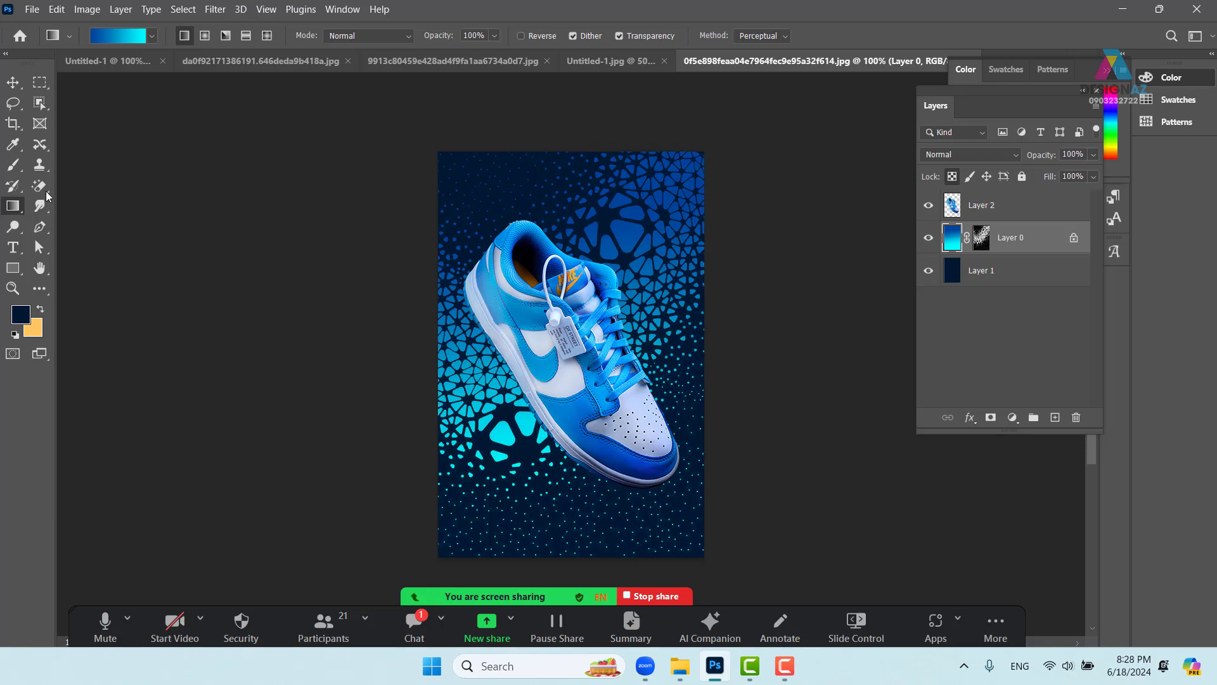
left_click(13, 82)
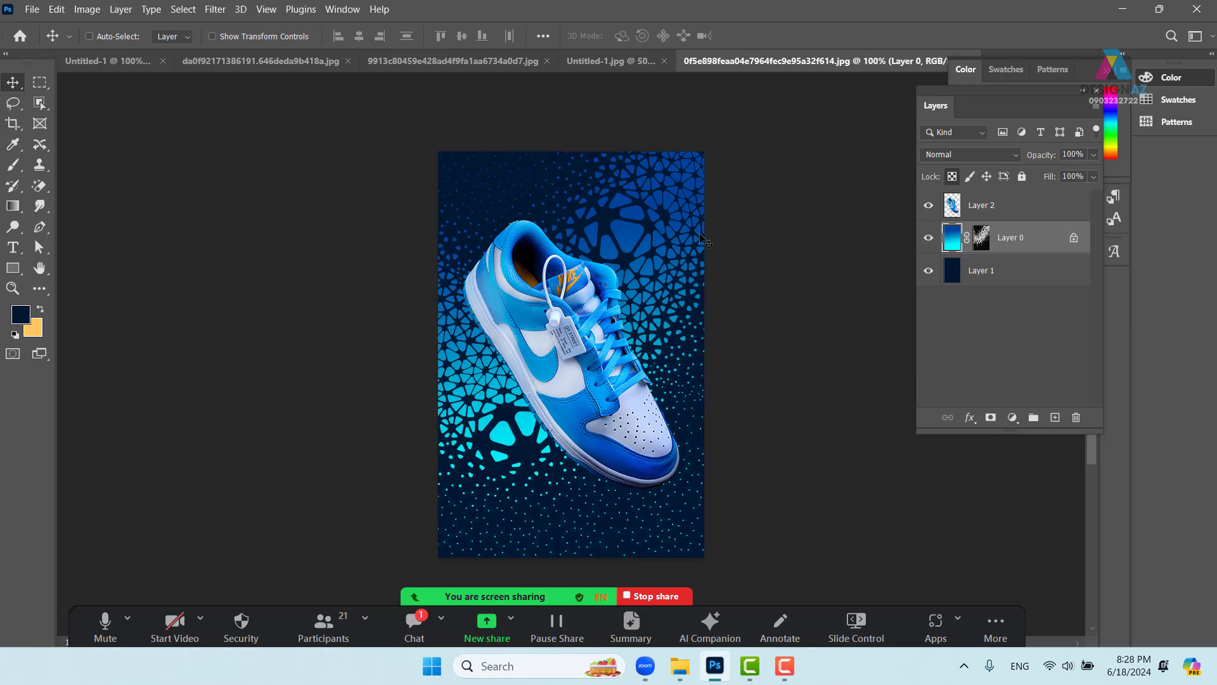
- Nudge the pattern about 12 px right, adjust the sneaker slightly, and zoom on the shoe's lower part
left_click_drag(579, 388, 586, 386)
right_click(579, 372)
left_click_drag(589, 386, 590, 390)
key("ctrl")
key("ctrl+plus")
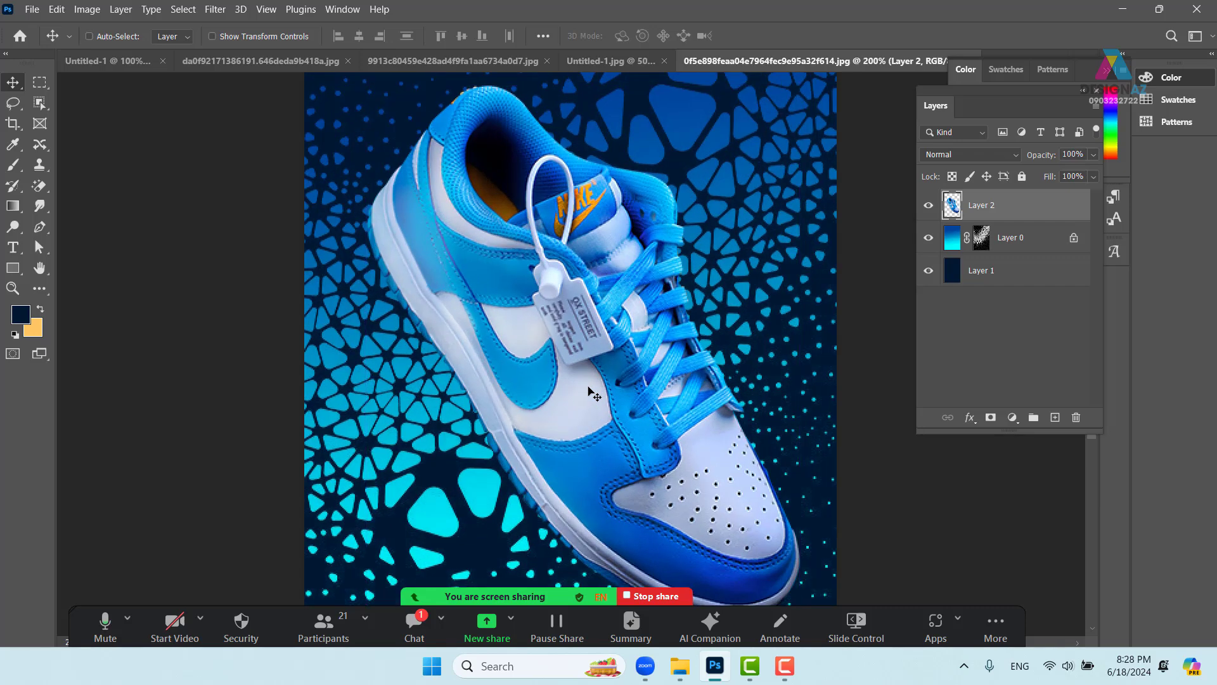
scroll(507, 444, "down", 3)
- Add a 'nike' text layer and enlarge it across the shoe
key("t")
left_click(463, 446)
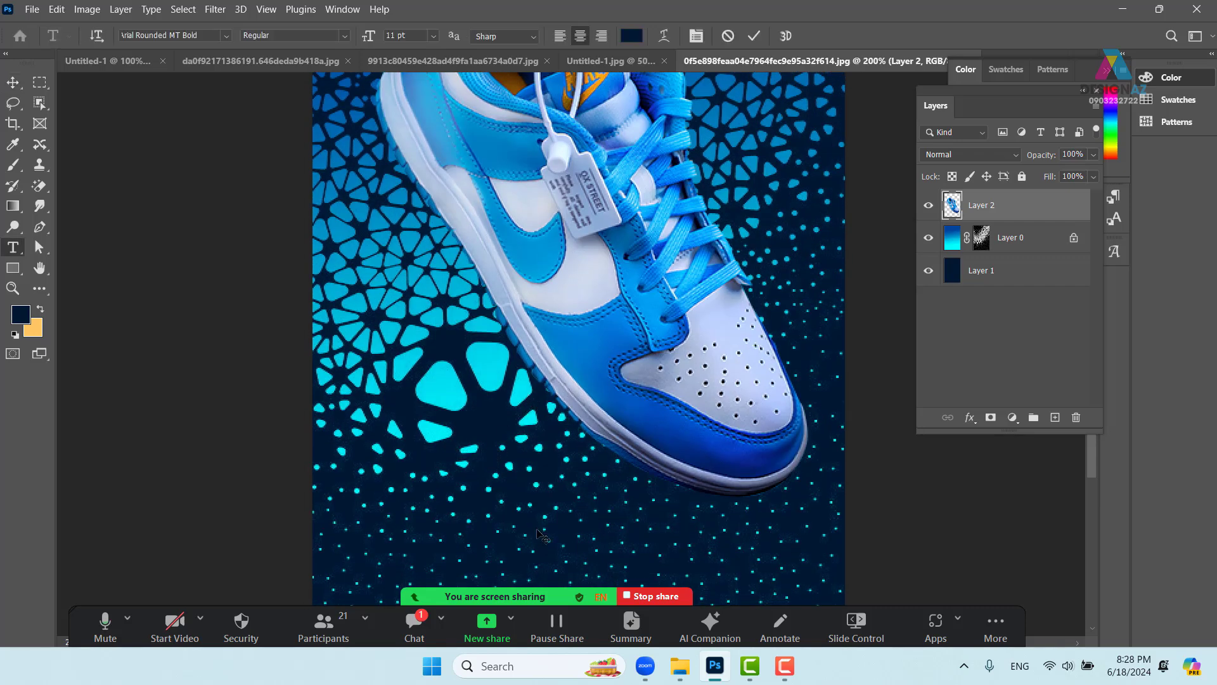
key("BackSpace")
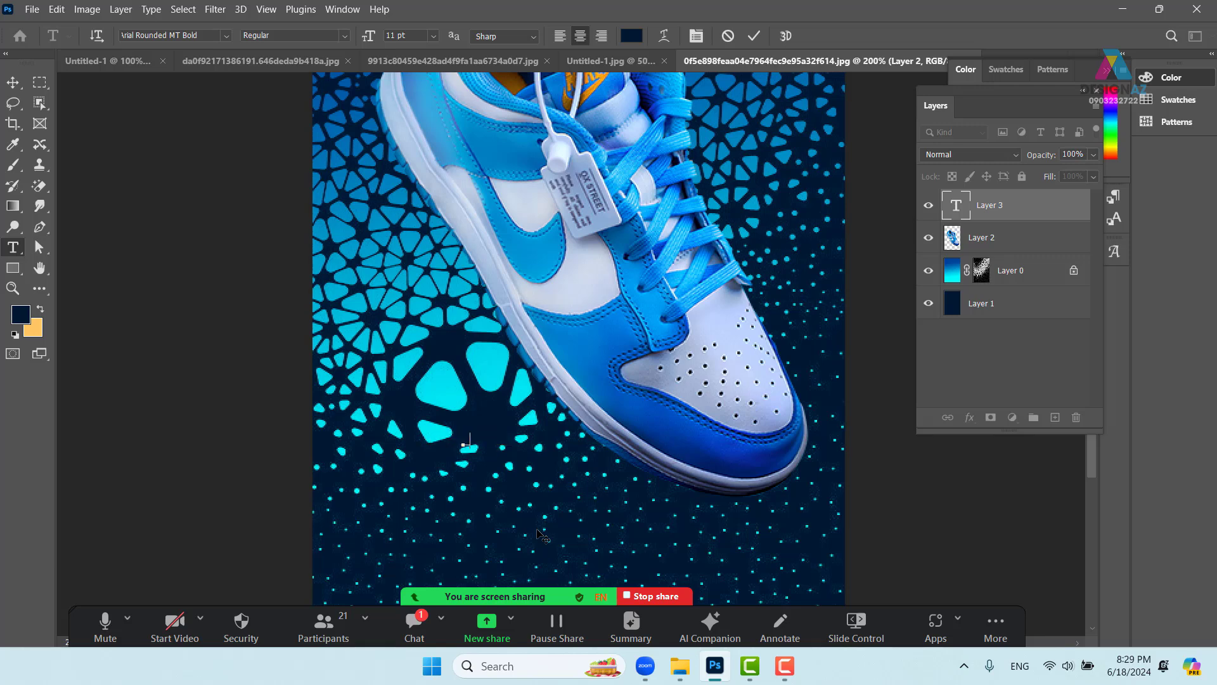
type("nike")
left_click(13, 82)
key("ctrl+t")
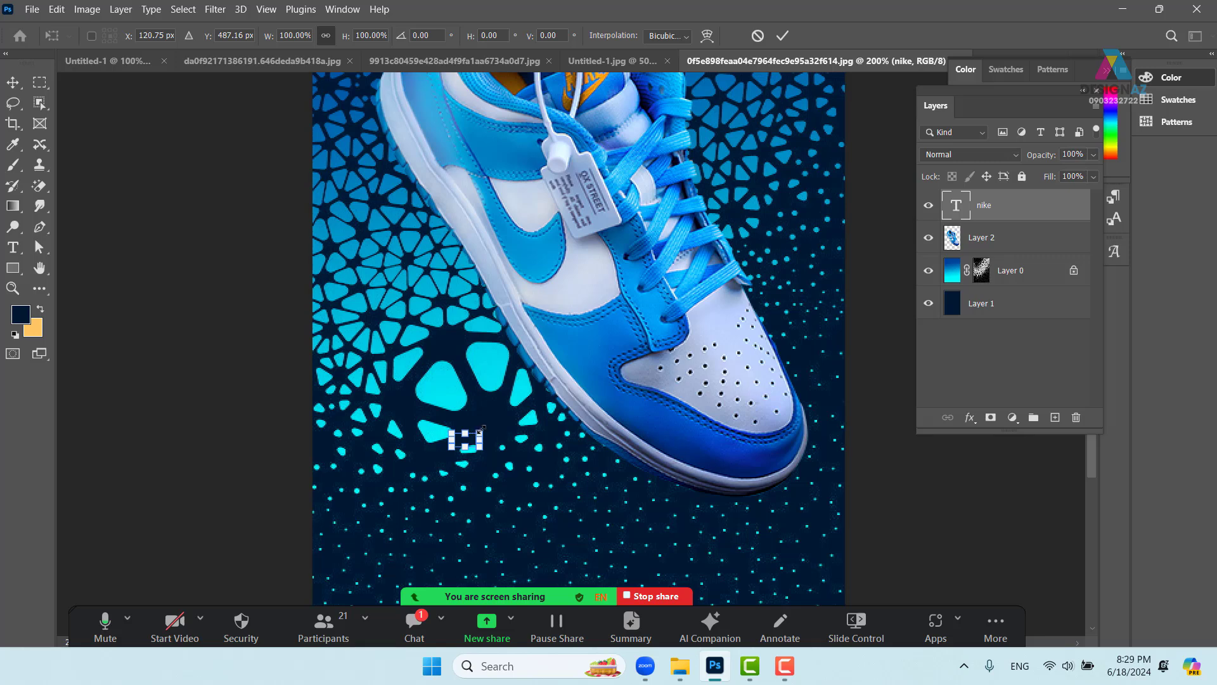
left_click_drag(480, 434, 739, 221)
key("Return")
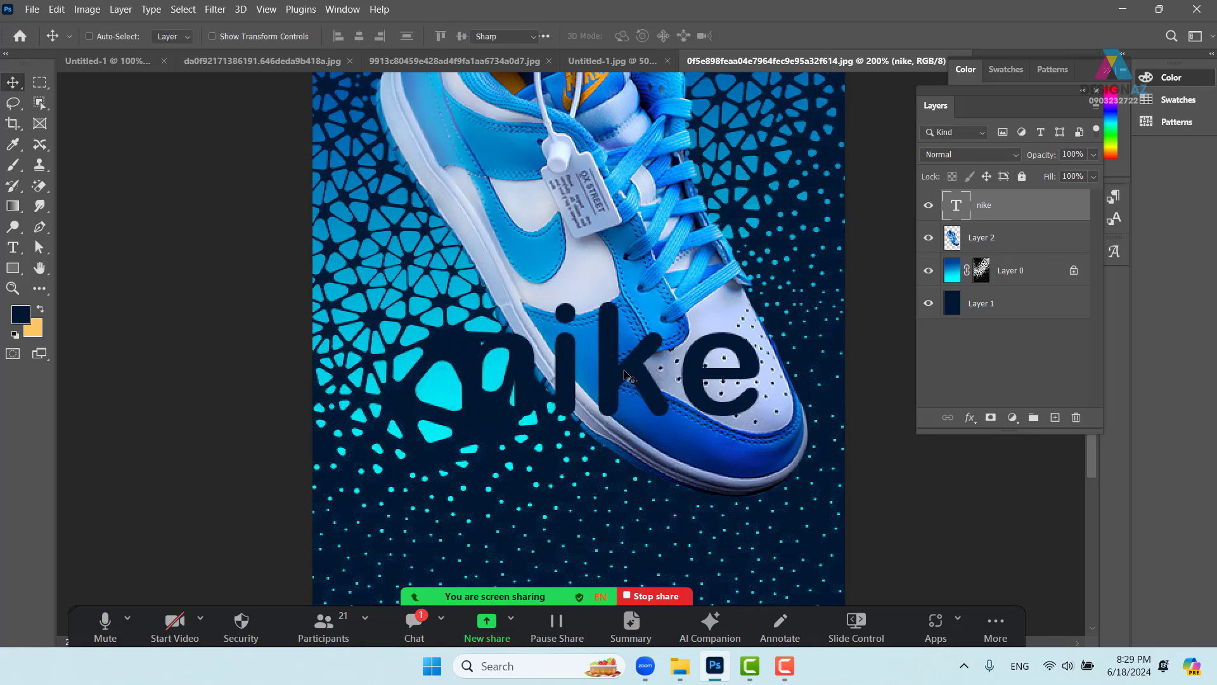
- Apply the Race Sport Free font to the NIKE text and move it up-left over the shoe
key("t")
left_click(227, 36)
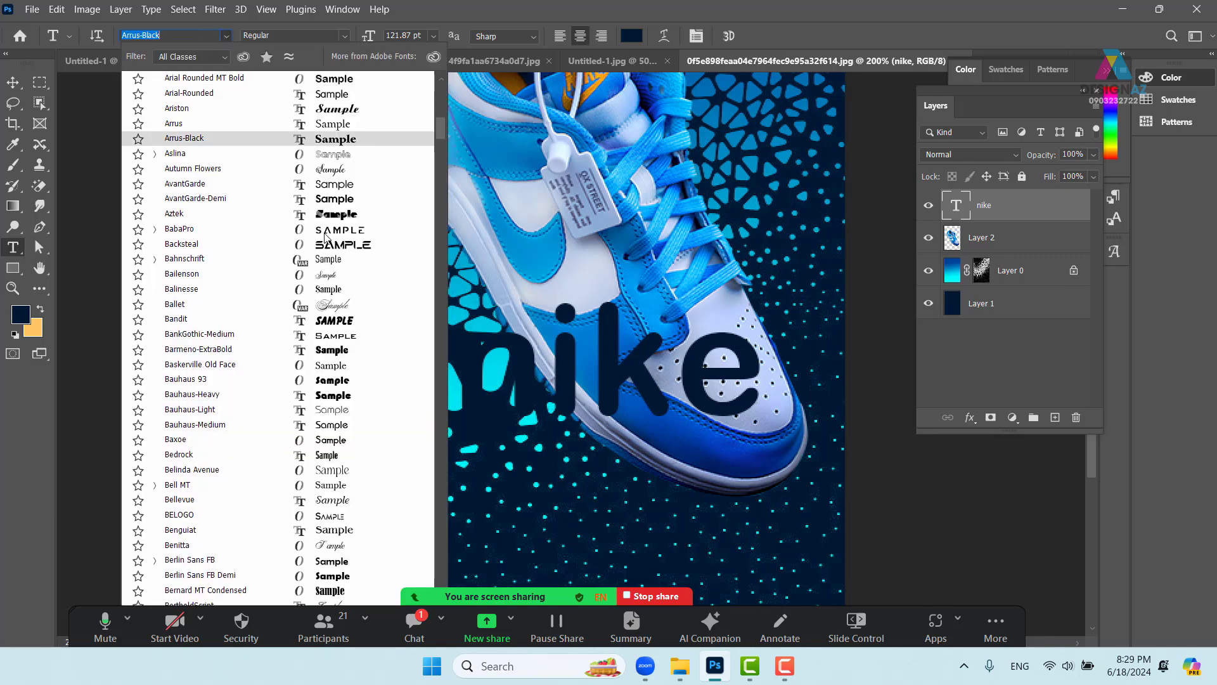
scroll(347, 209, "up", 3)
scroll(347, 199, "up", 15)
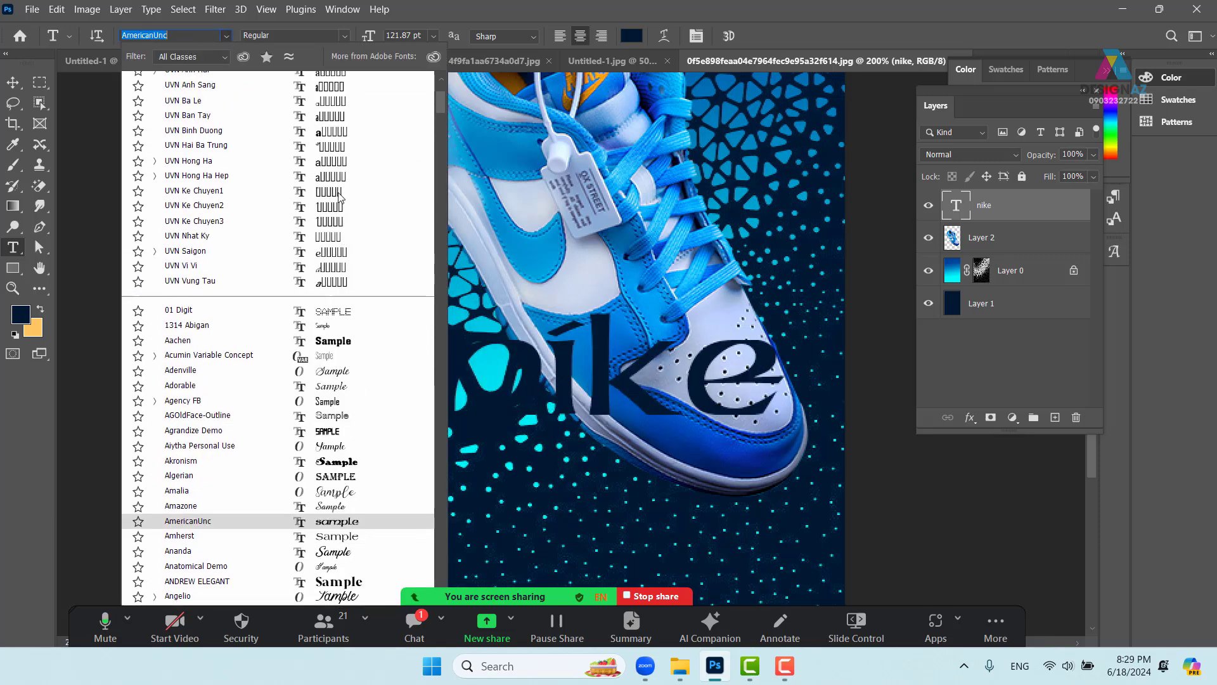
left_click(347, 146)
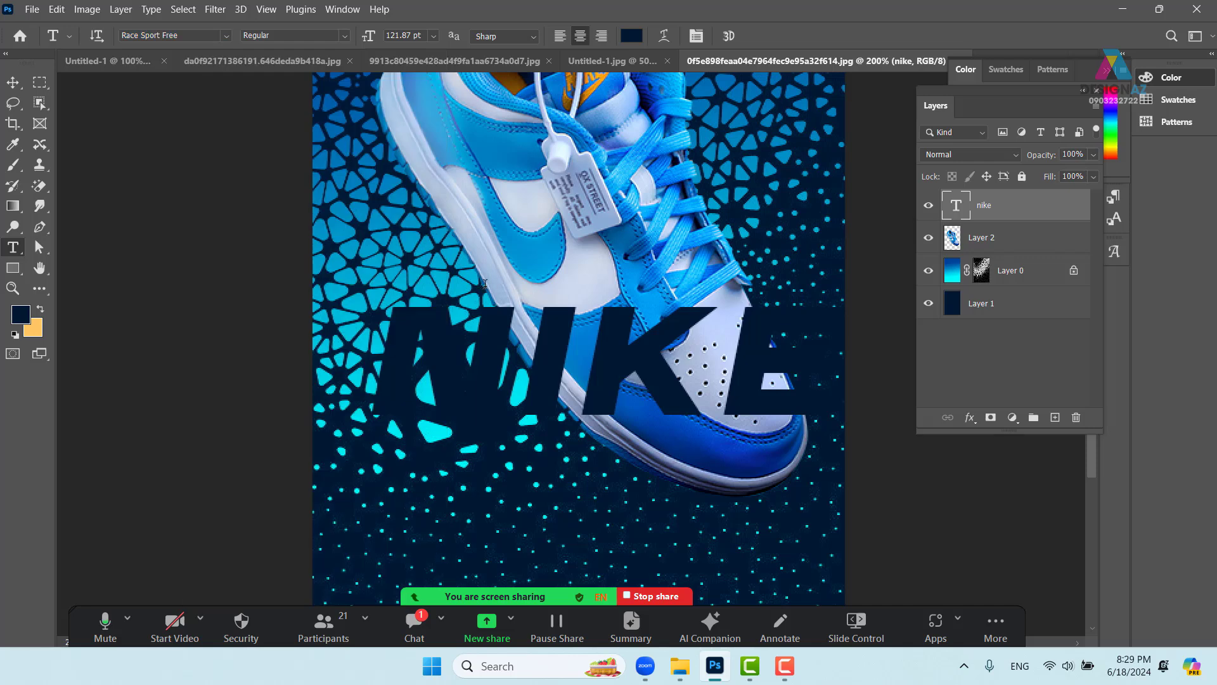
key("v")
left_click_drag(573, 406, 557, 370)
key("ctrl")
key("ctrl+minus")
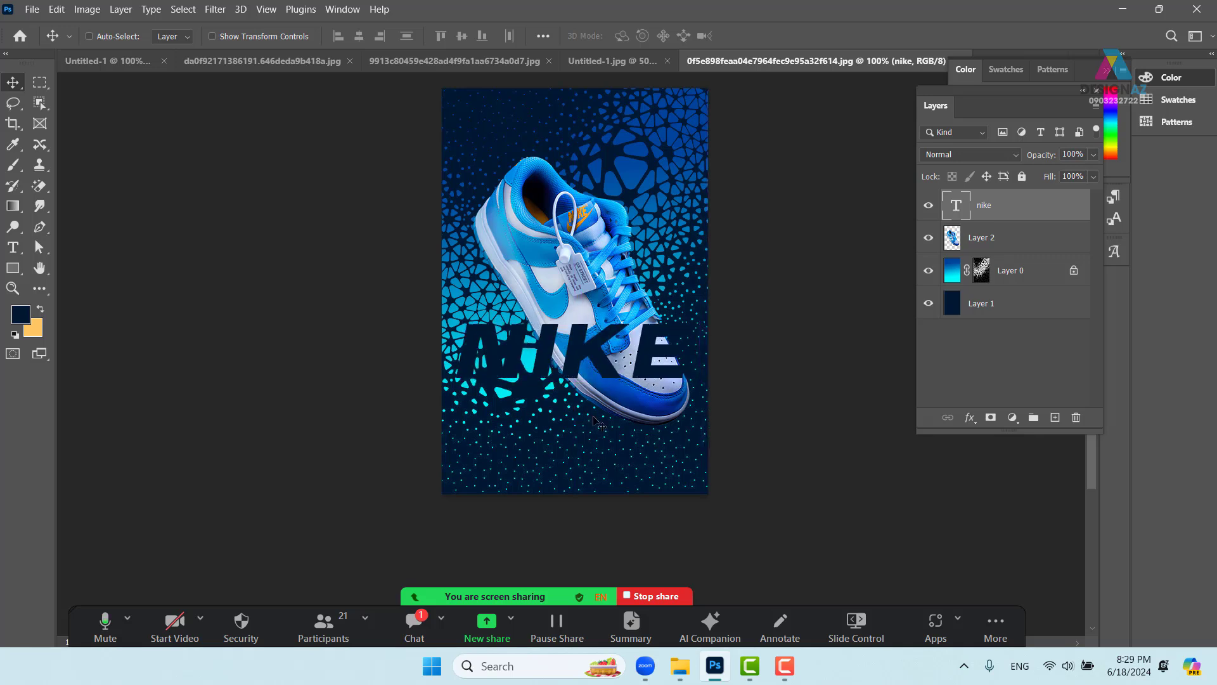
- Recolour the NIKE text with the blue sampled from the shoe
key("t")
left_click(631, 35)
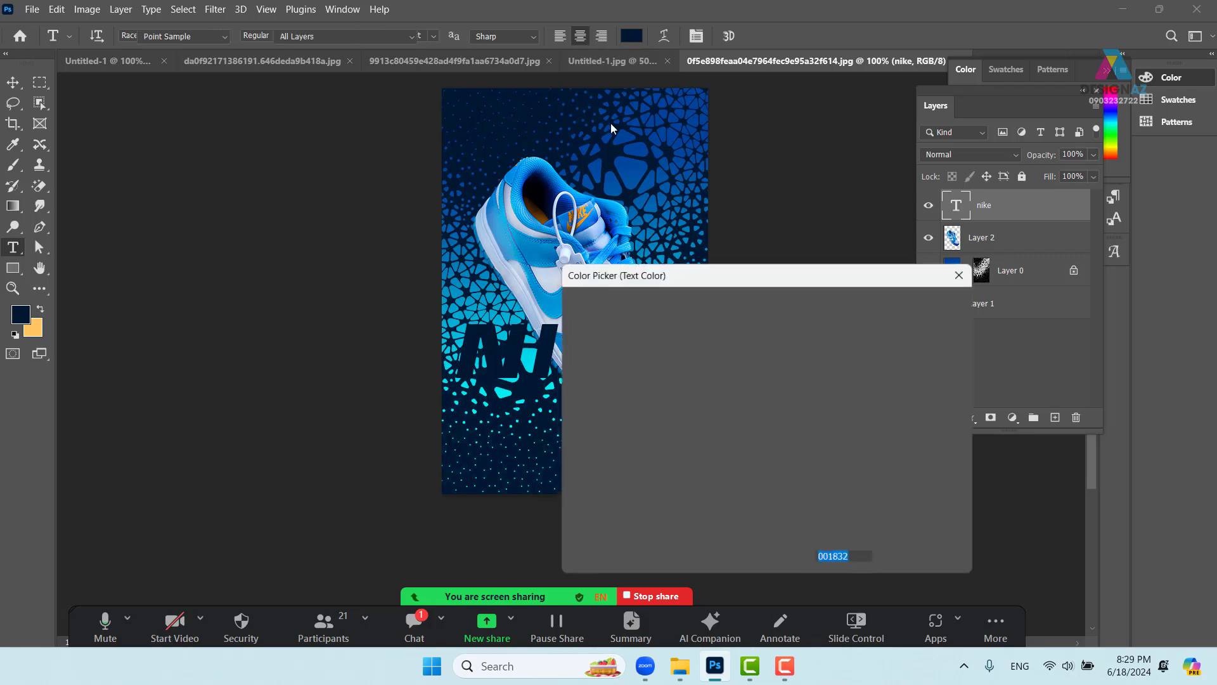
left_click(550, 283)
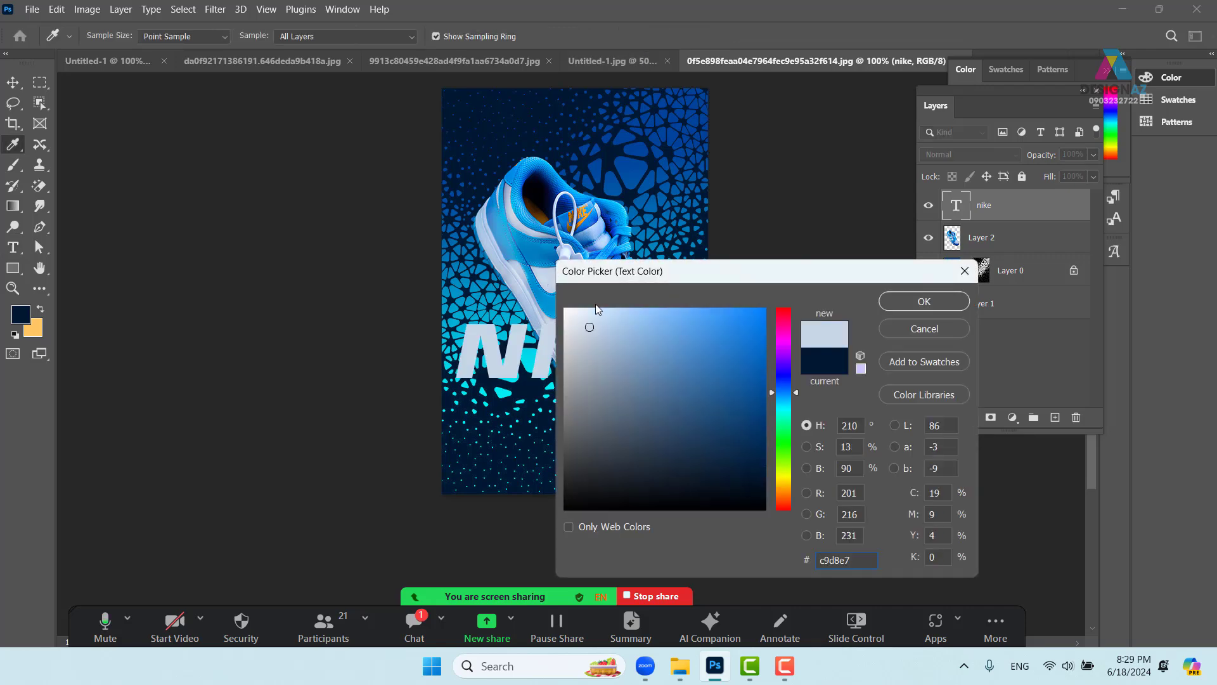
left_click(540, 289)
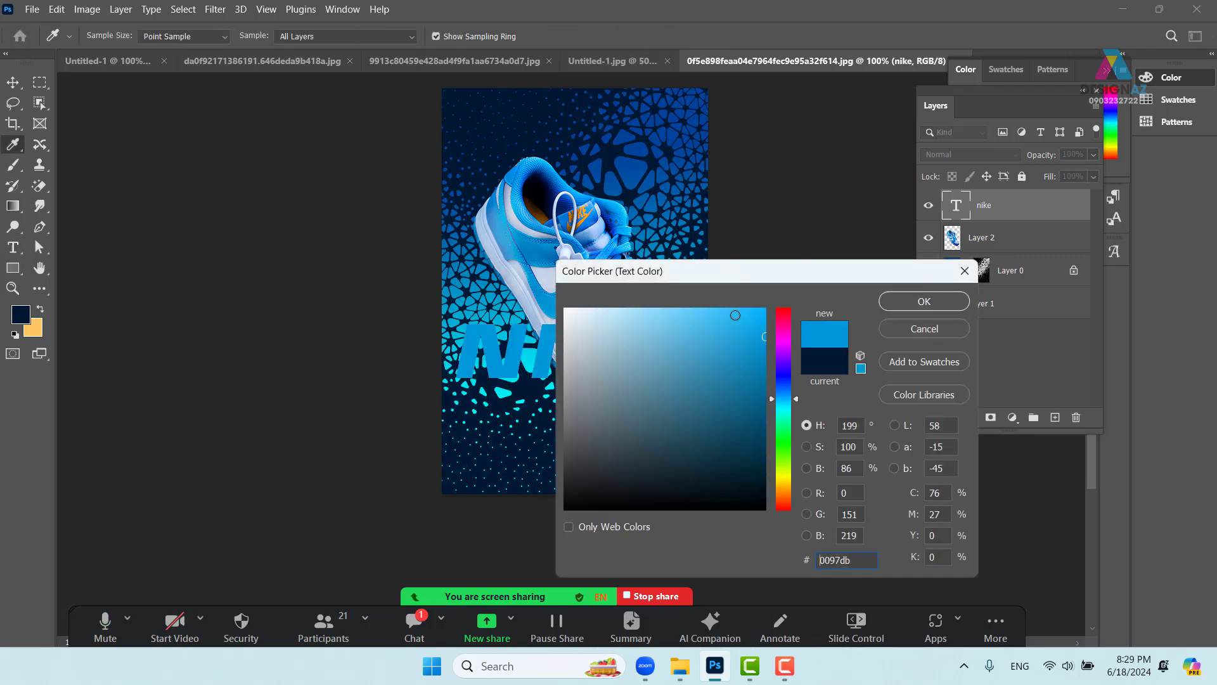
left_click(920, 304)
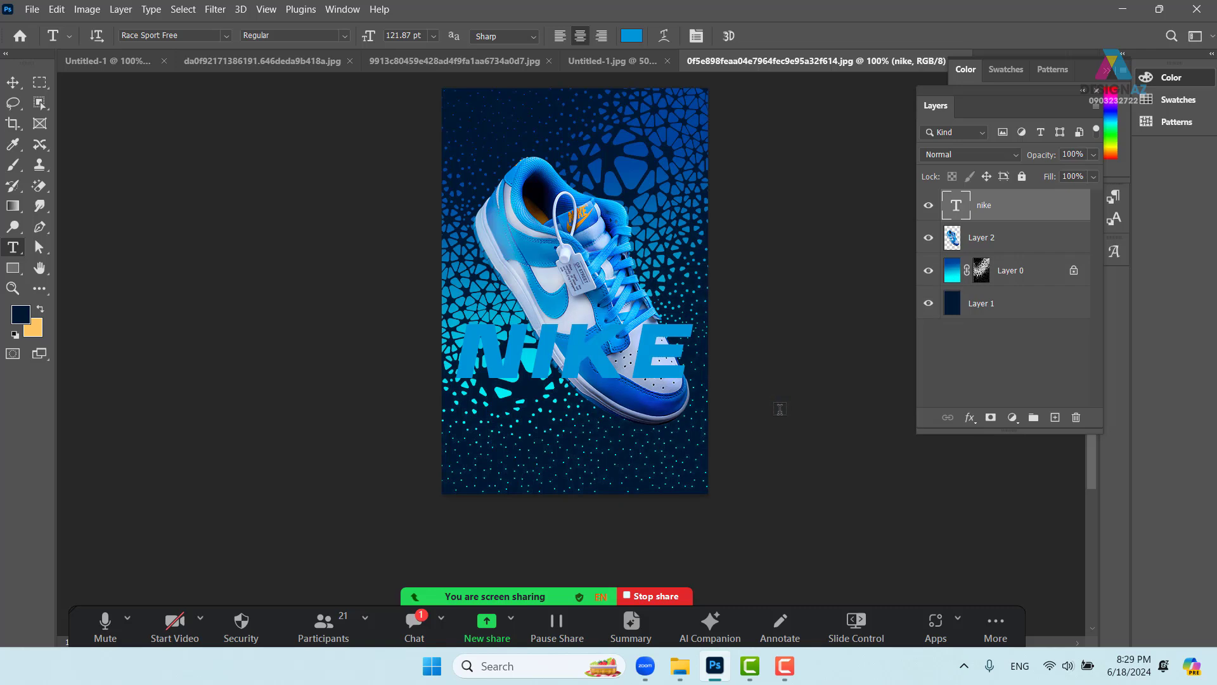
- Add a Normal-mode, solid white, 4 px stroke to the nike layer in Blending Options
key("ctrl+plus")
left_click_drag(674, 379, 624, 384)
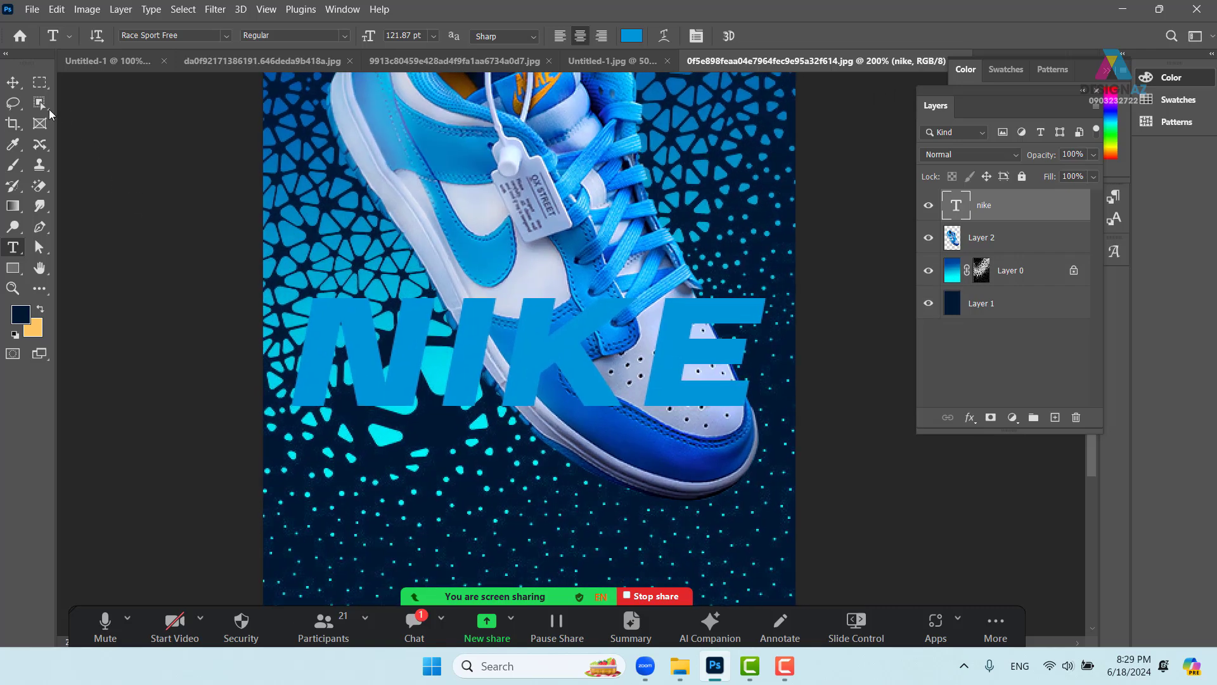
left_click(13, 82)
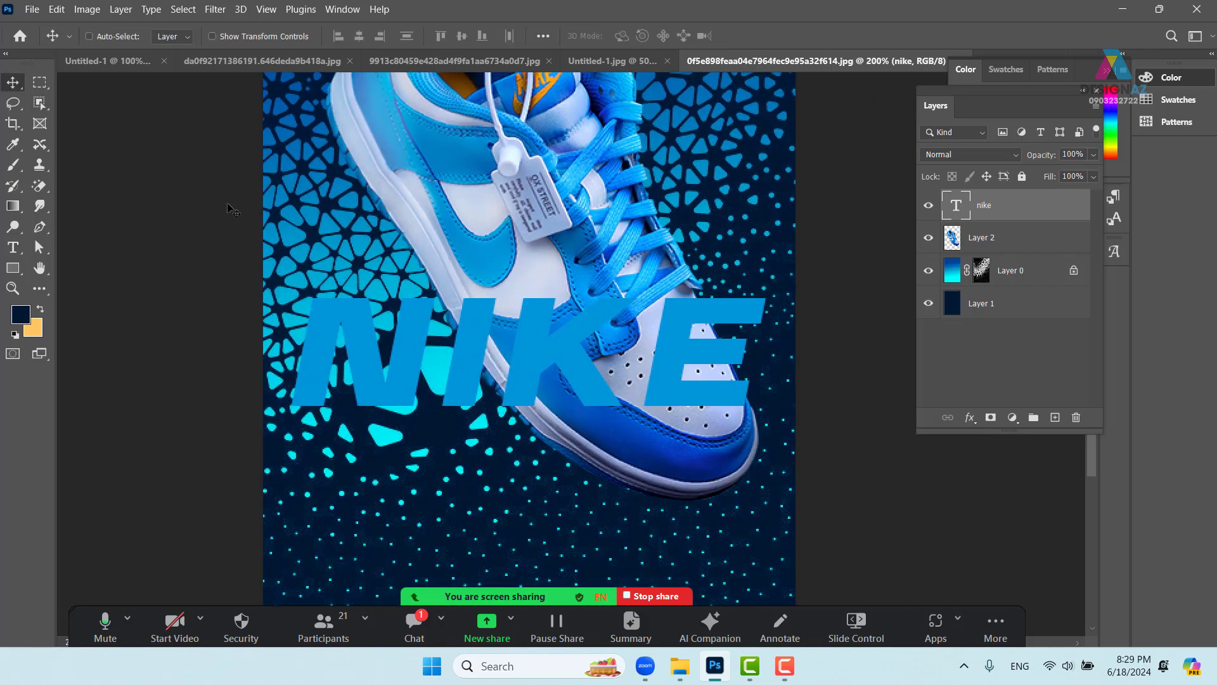
right_click(1036, 210)
left_click(899, 25)
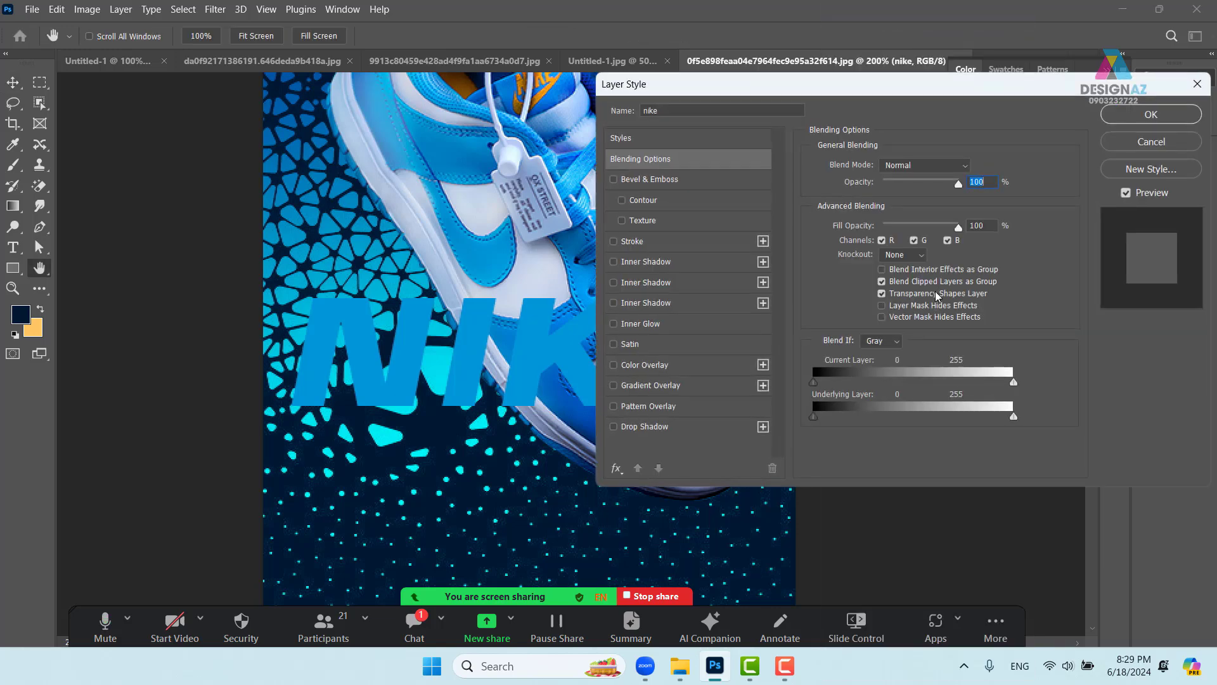
left_click(684, 244)
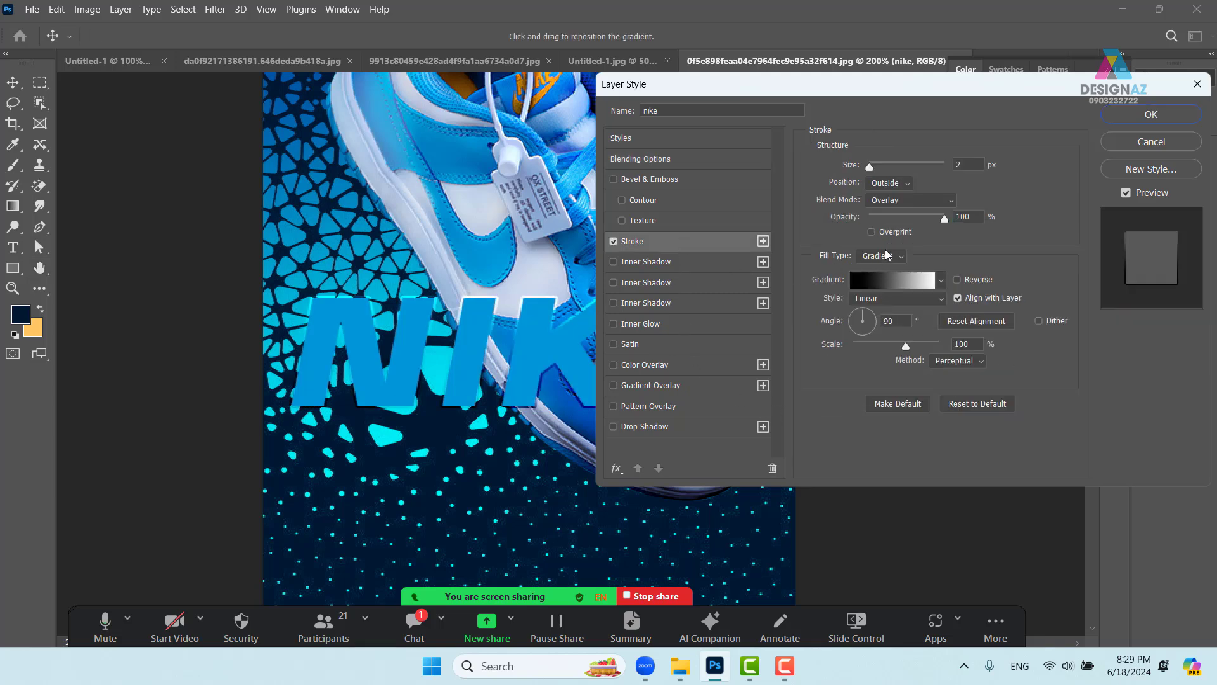
left_click(919, 200)
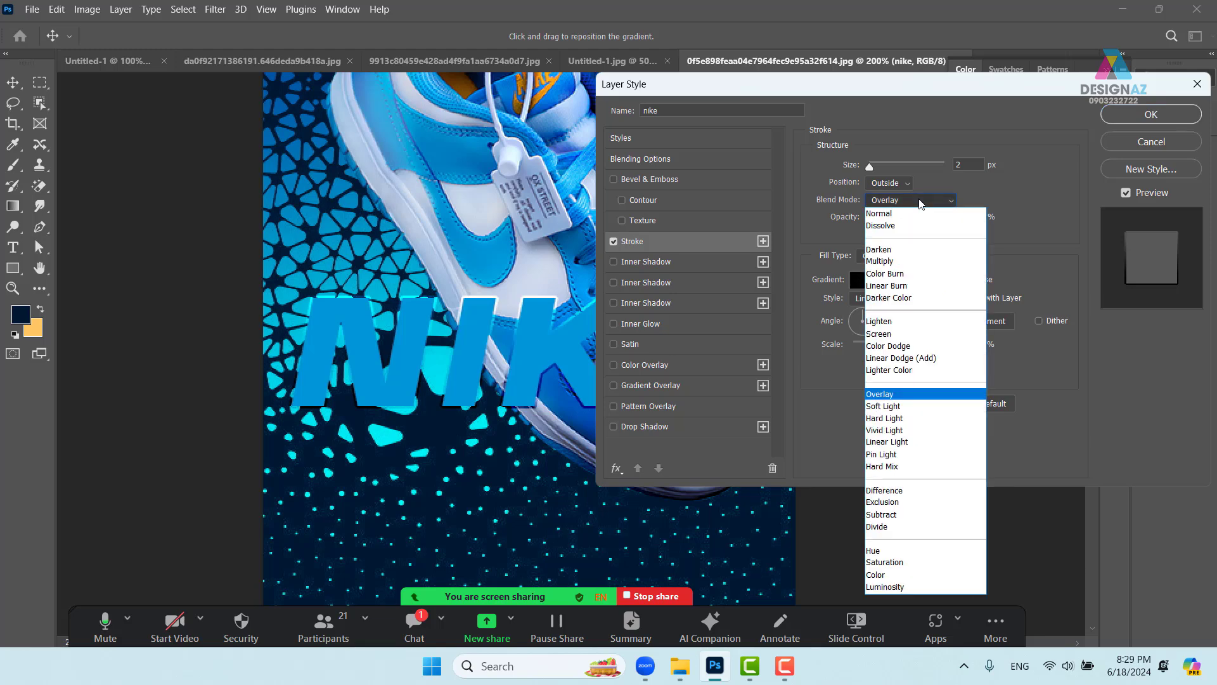
left_click(901, 213)
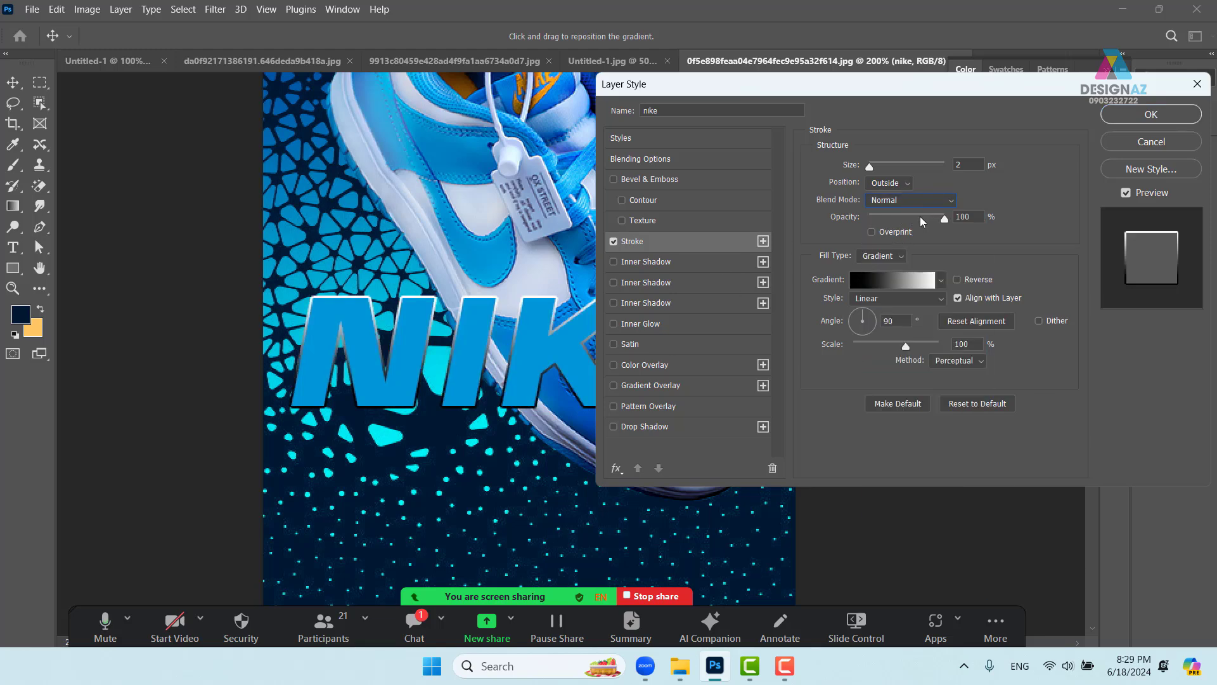
left_click(903, 256)
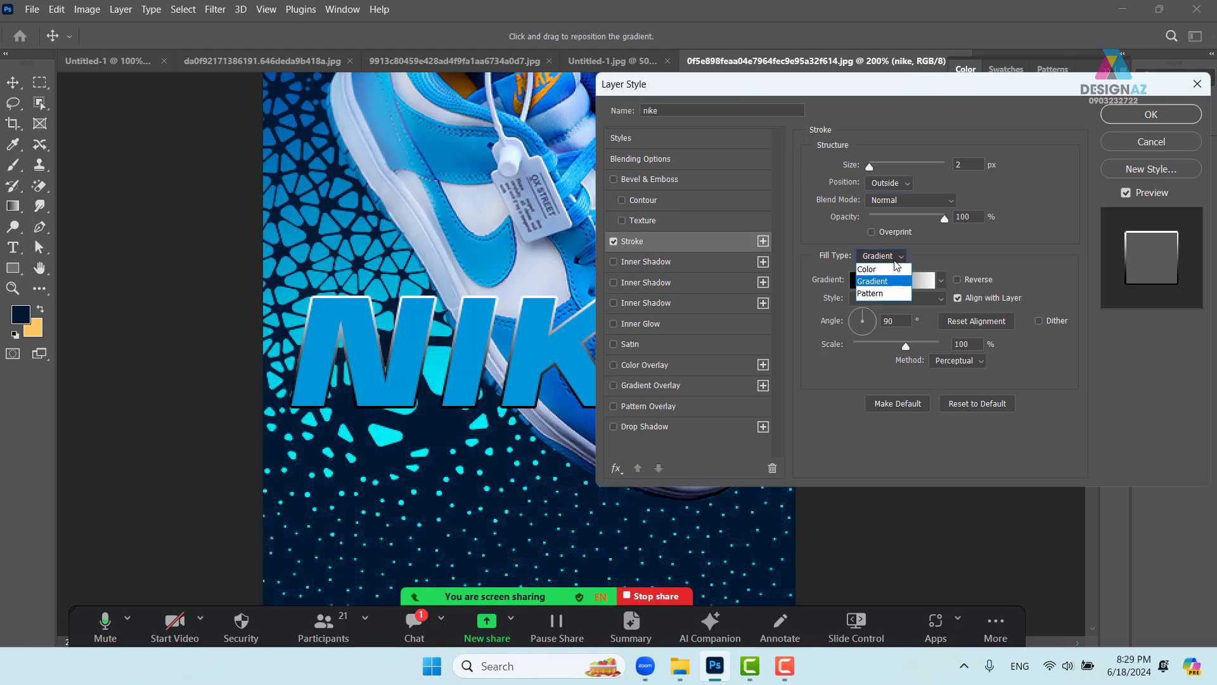
left_click(889, 270)
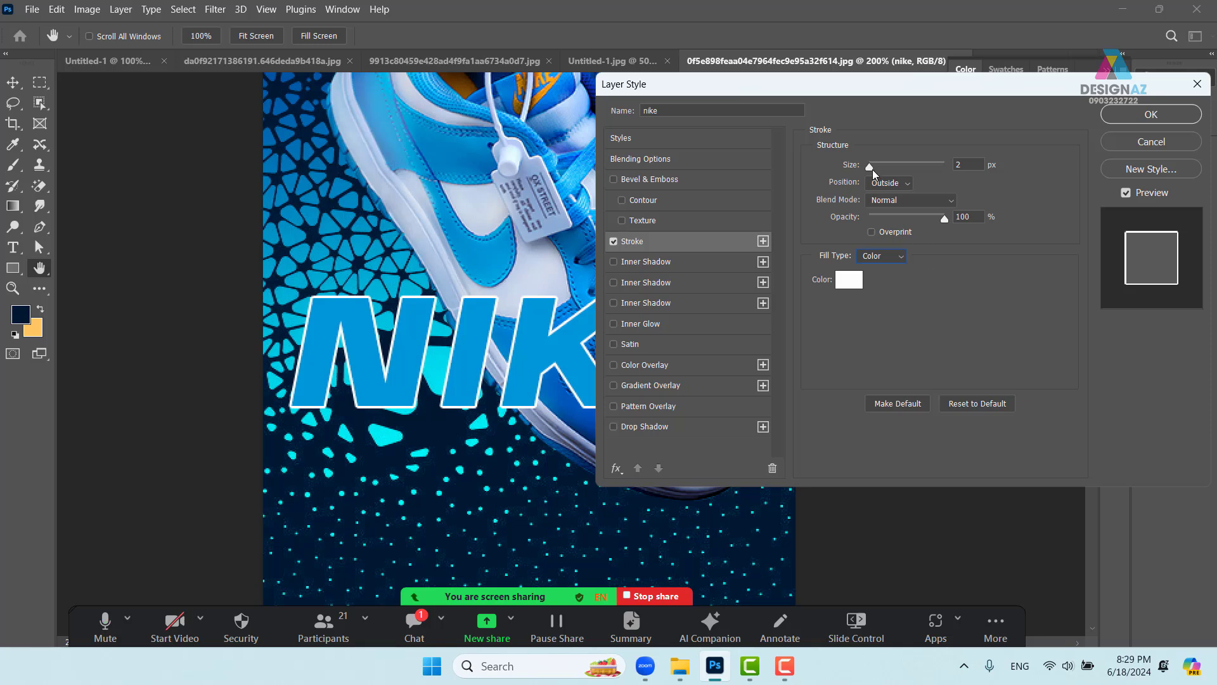
left_click_drag(872, 169, 872, 167)
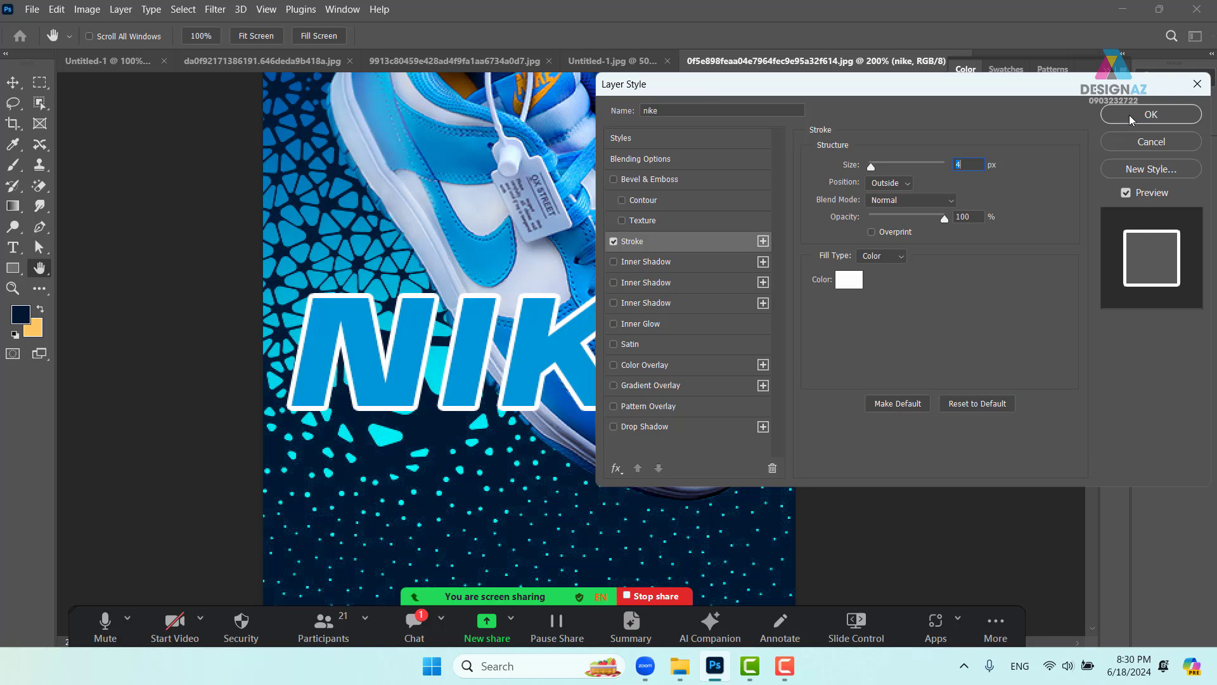
left_click(1128, 115)
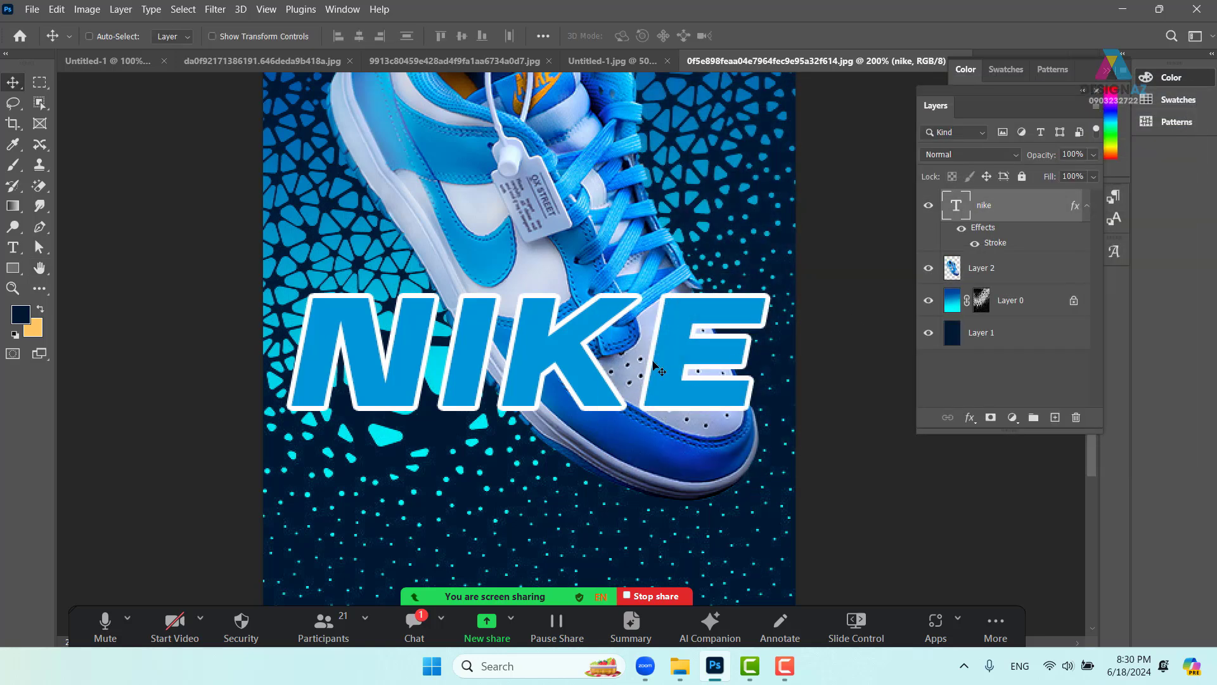
- Restore the NIKE layer to full opacity and reselect the nike text layer
left_click(1094, 156)
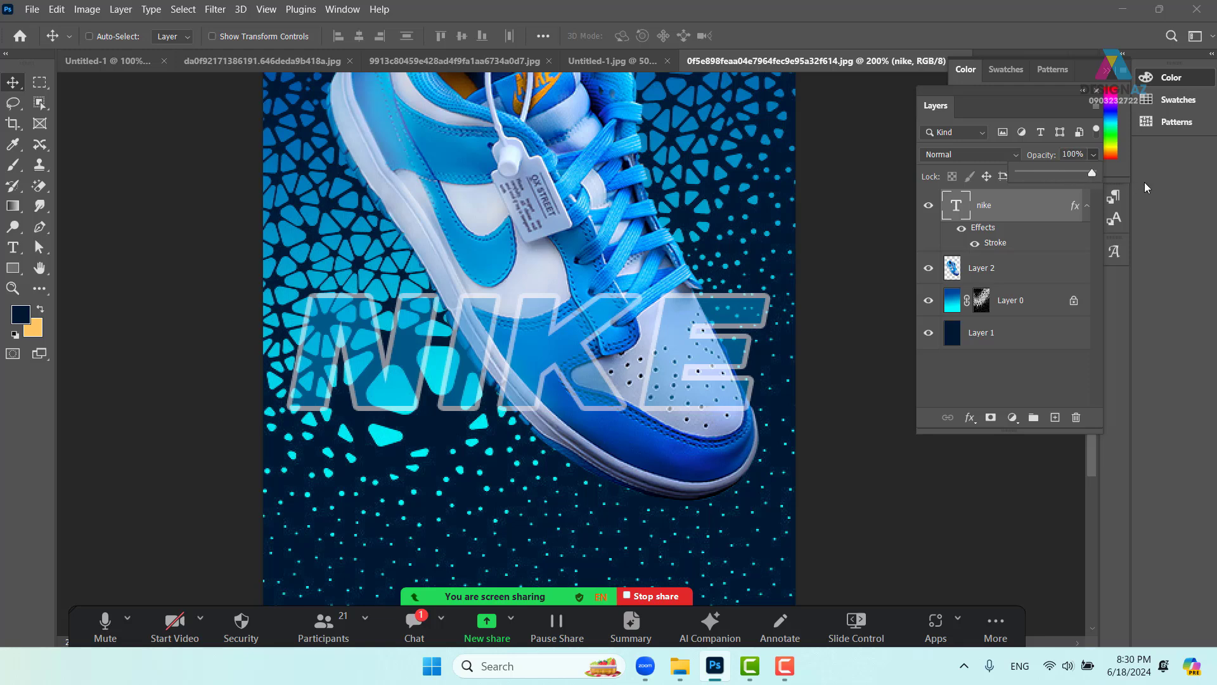
left_click(1056, 367)
left_click(1056, 368)
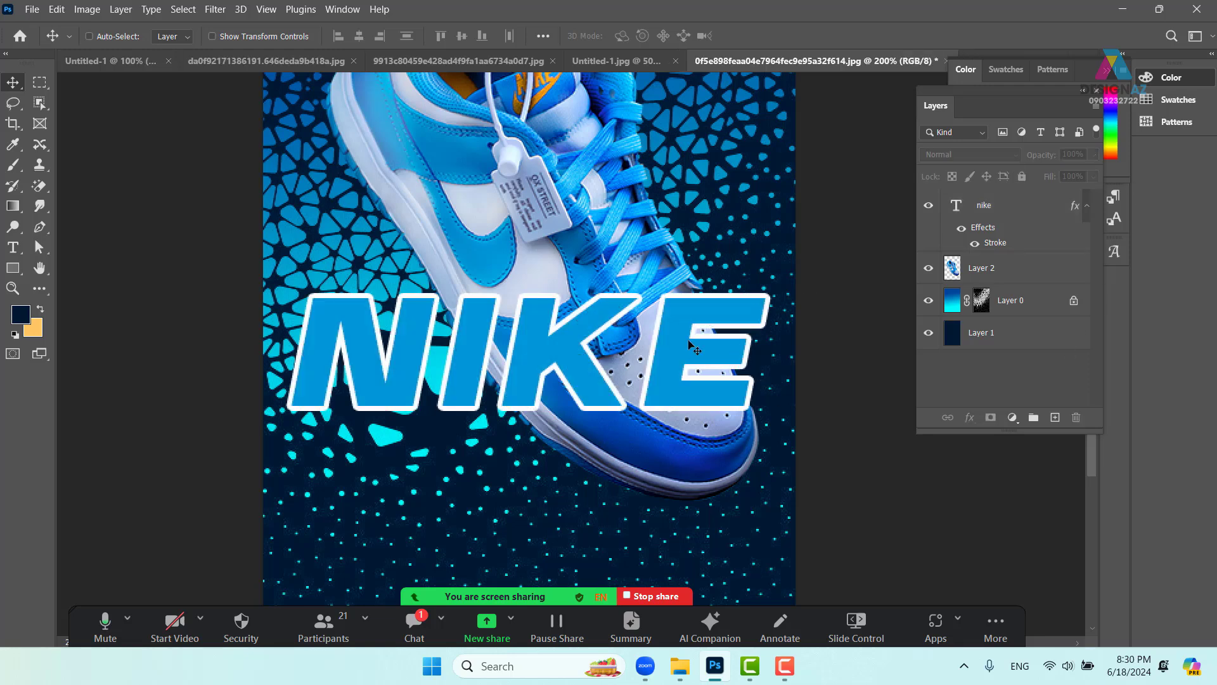
right_click(693, 347)
left_click(720, 351)
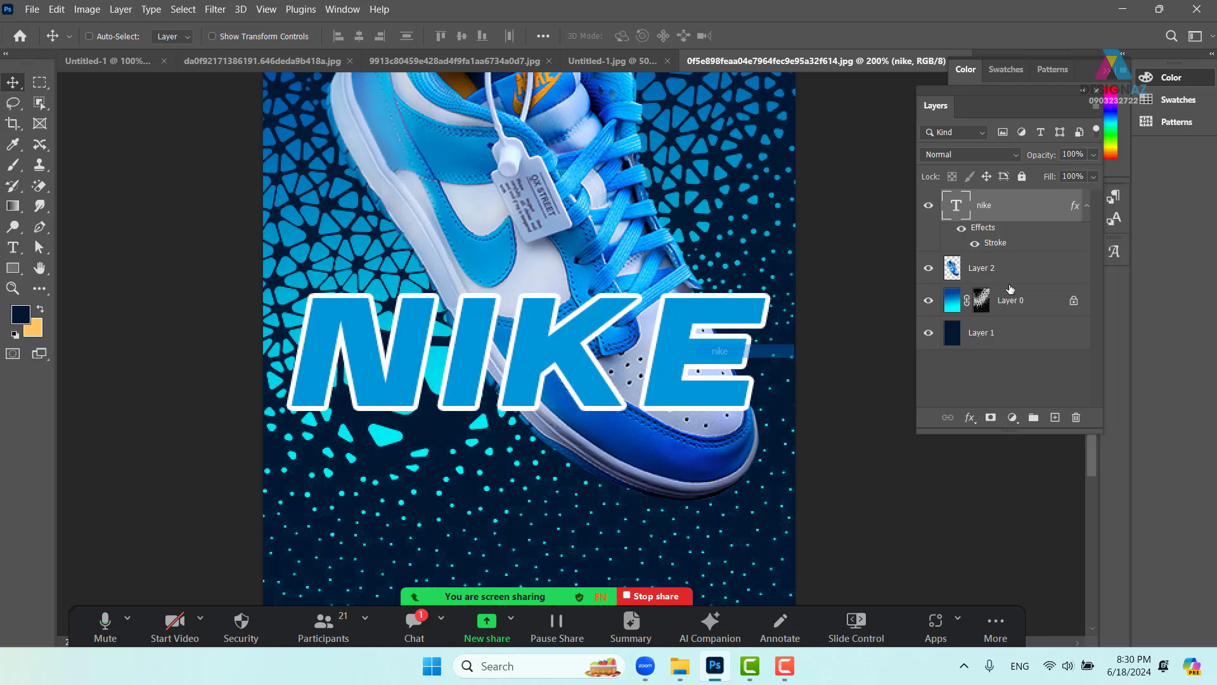
- Set the nike layer's Fill to 0%, shift it up-right, and duplicate it
left_click(1093, 177)
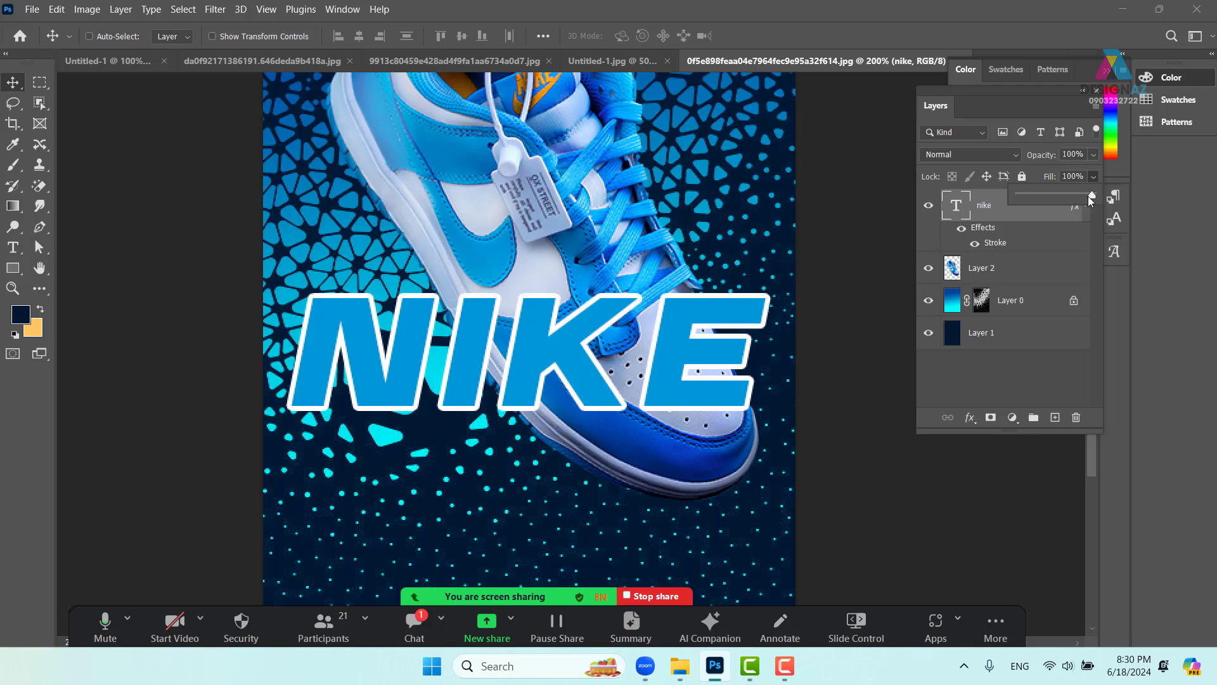
left_click(667, 346)
left_click_drag(666, 347, 679, 329)
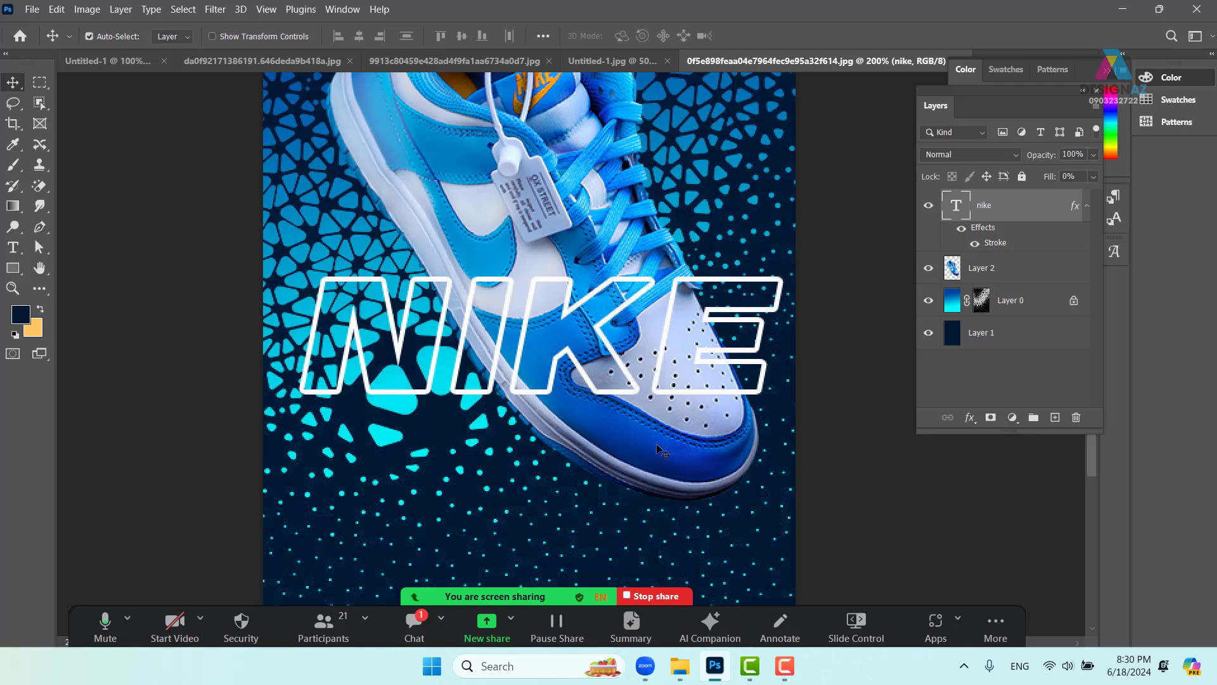
key("ctrl+j")
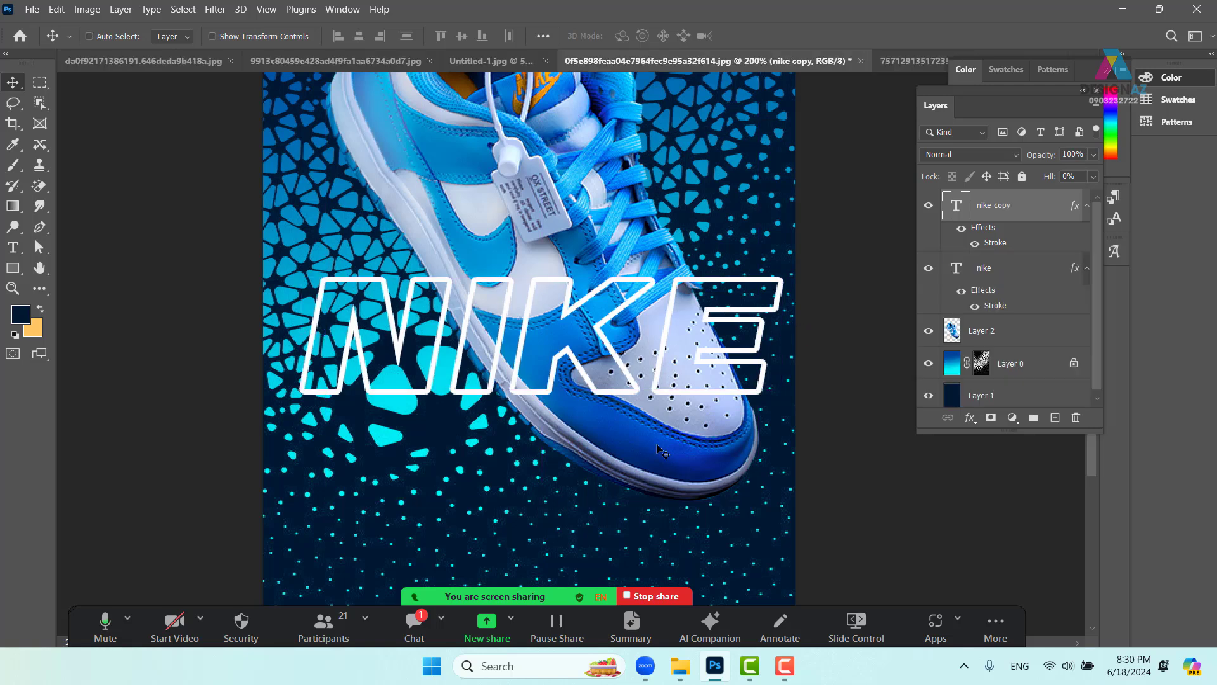
- Move 'nike copy' below Layer 2, set its Fill to 100%, and select both NIKE layers
left_click_drag(1027, 214, 1014, 345)
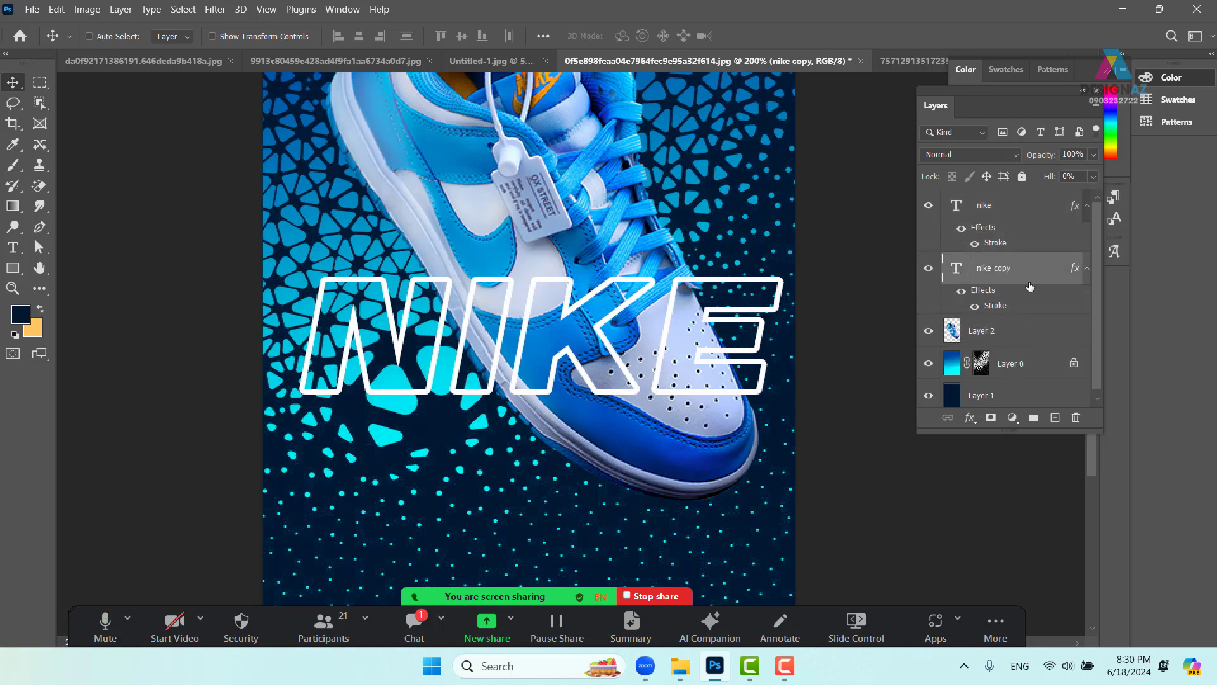
left_click_drag(1030, 287, 1022, 342)
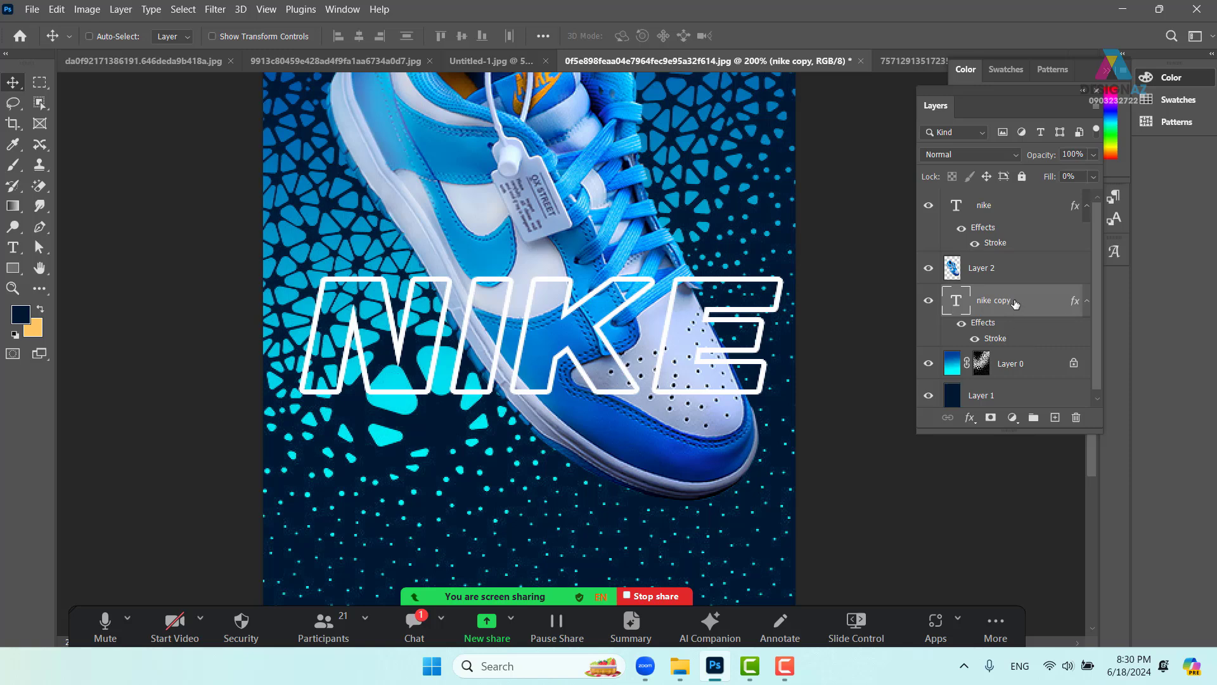
left_click(1095, 177)
left_click_drag(1024, 196, 1166, 195)
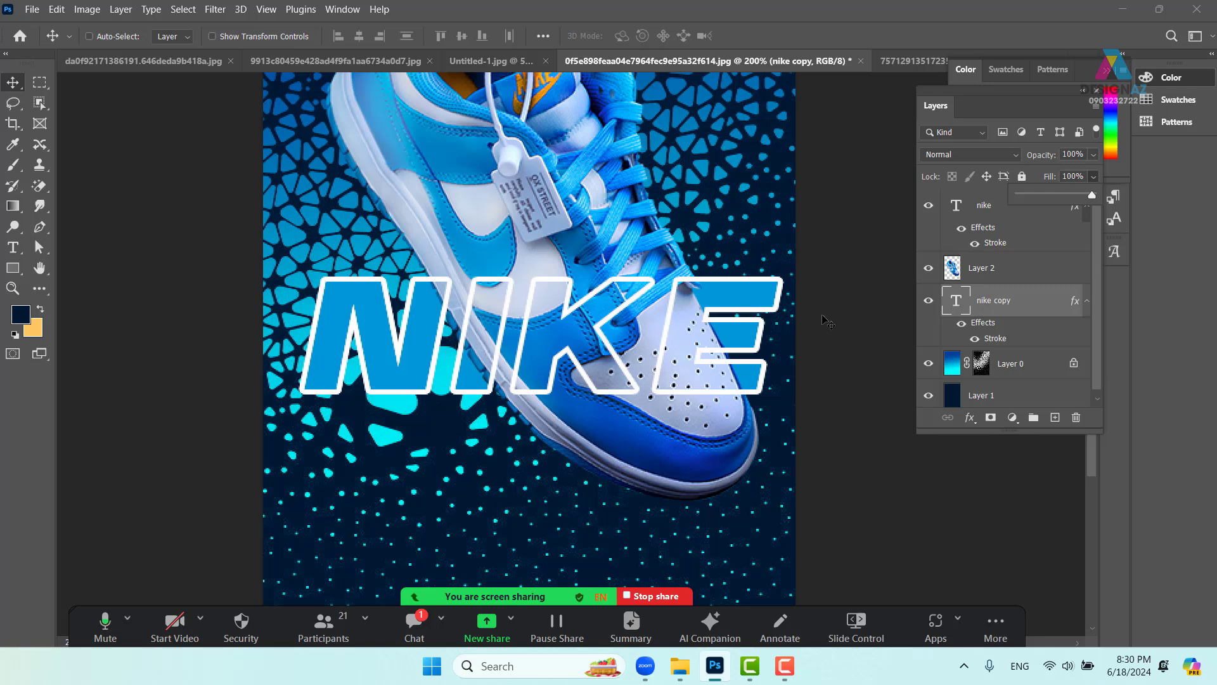
left_click(986, 207, "ctrl")
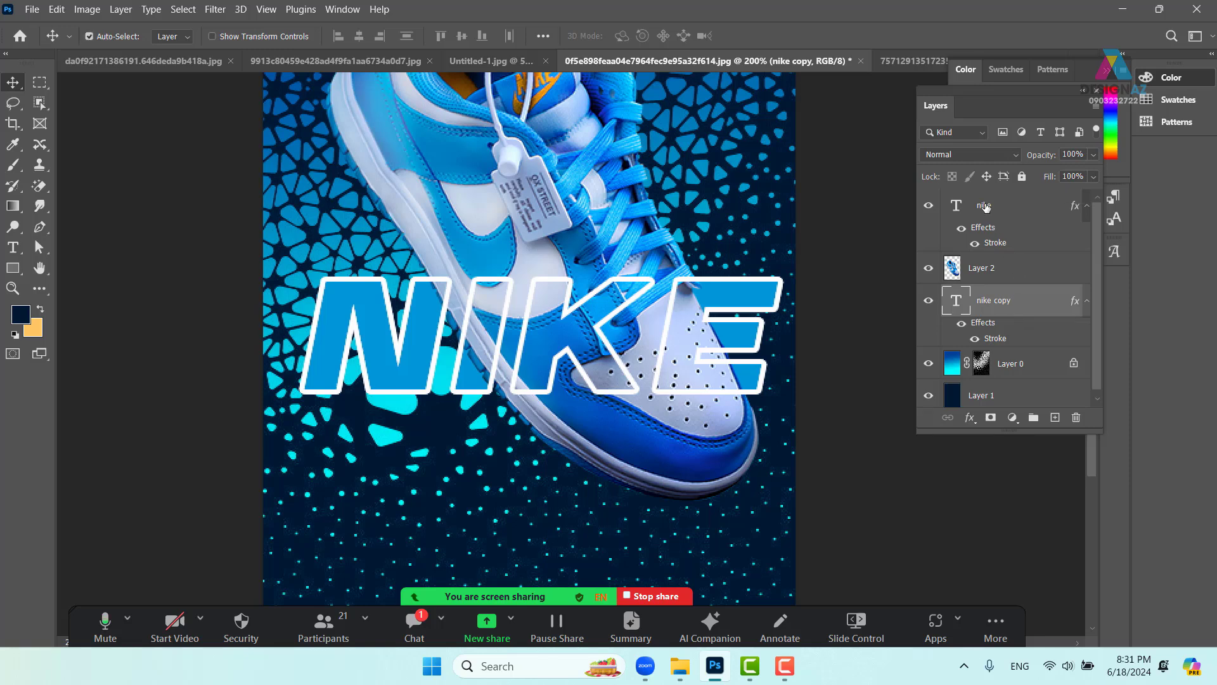
left_click(986, 207, "ctrl")
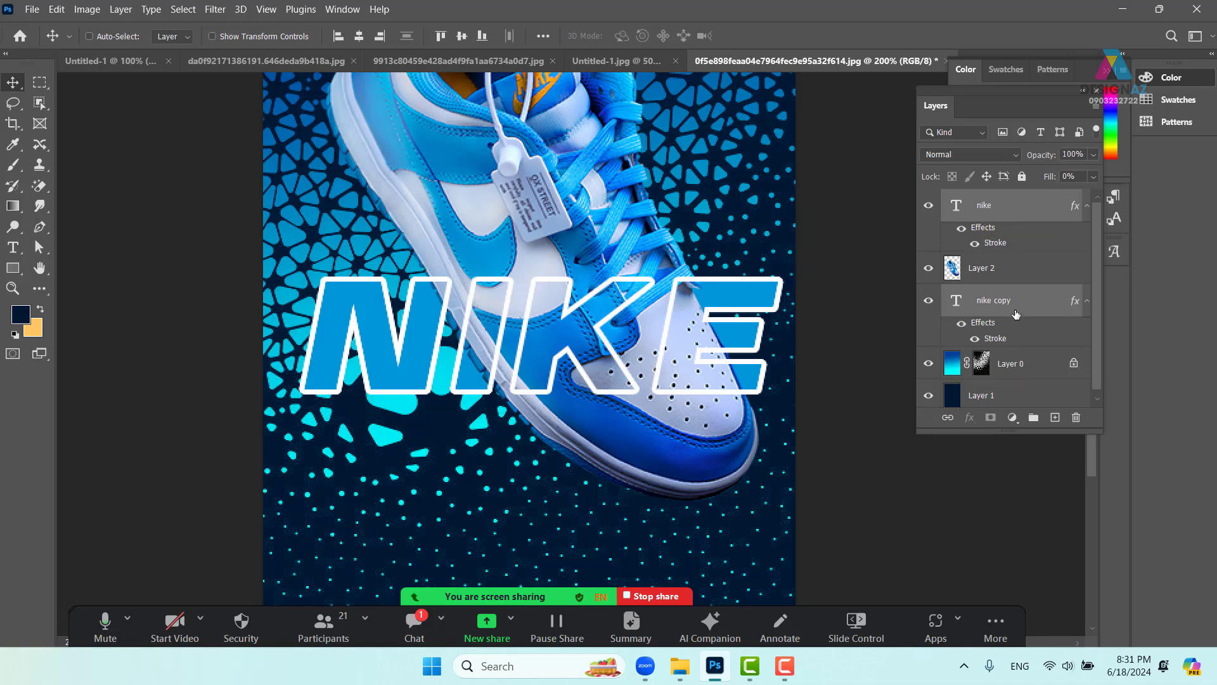
- Link the two NIKE layers, raise them higher over the shoe, then switch to Untitled-1.jpg
left_click(947, 417)
left_click_drag(519, 327, 513, 452)
key("ctrl+minus")
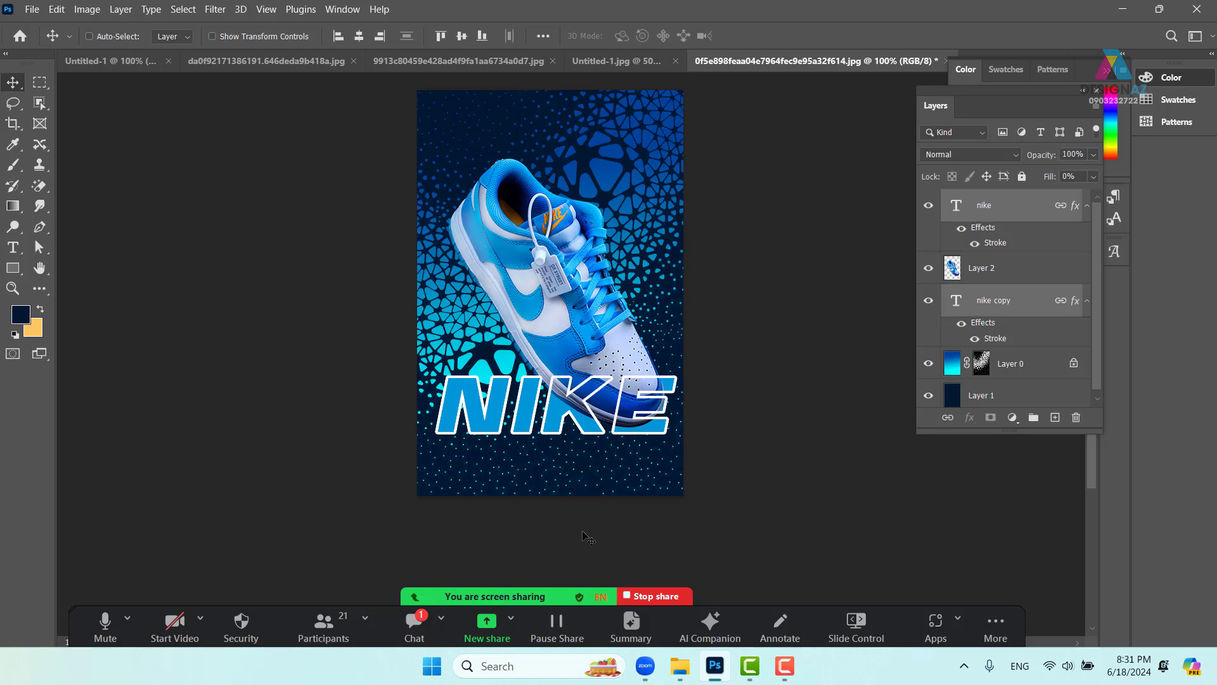
left_click_drag(602, 416, 584, 296)
key("ctrl+plus")
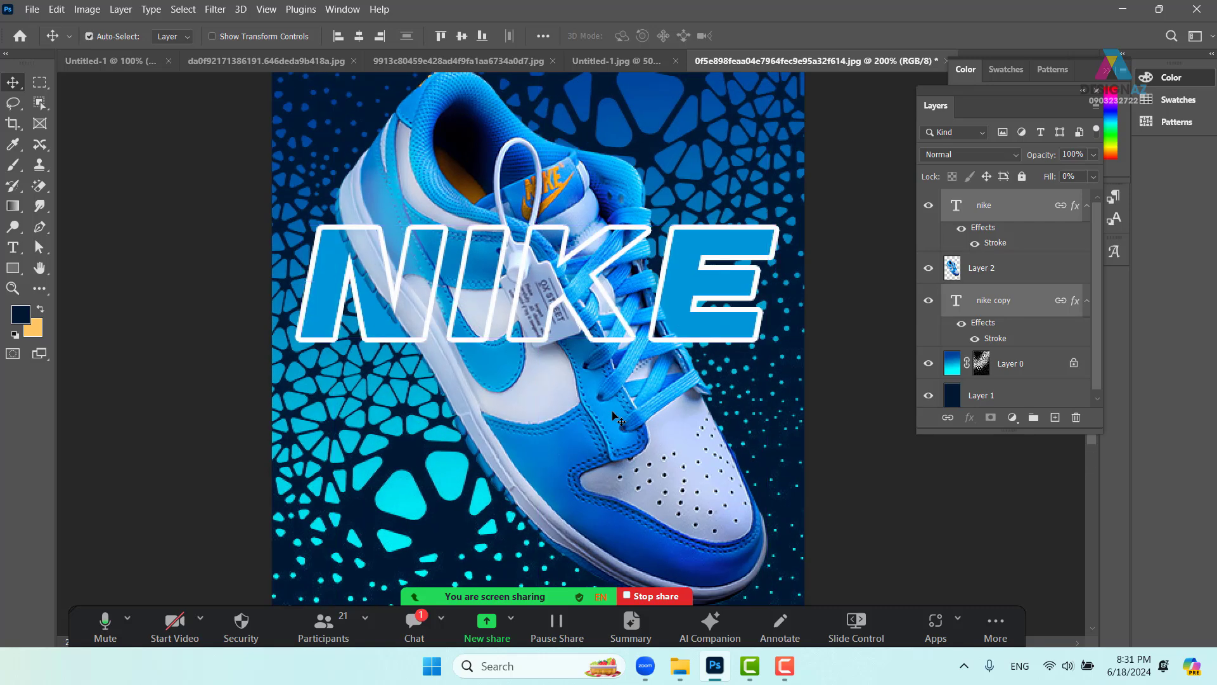
key("ctrl+minus")
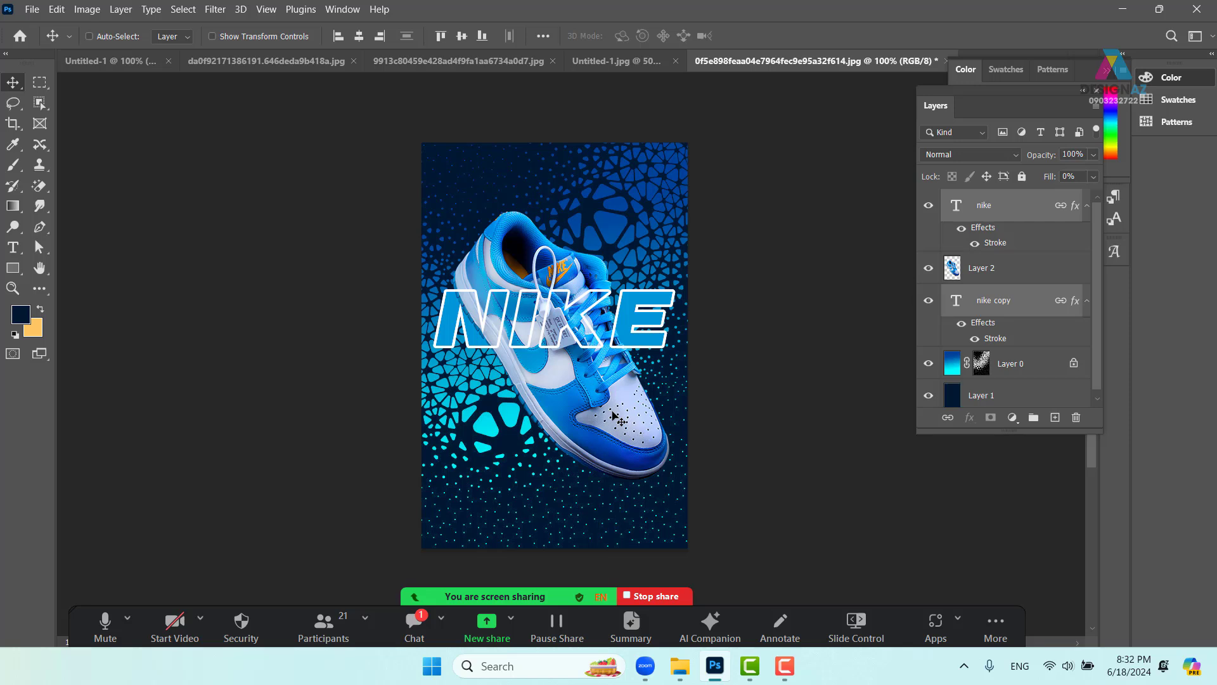
left_click(581, 61)
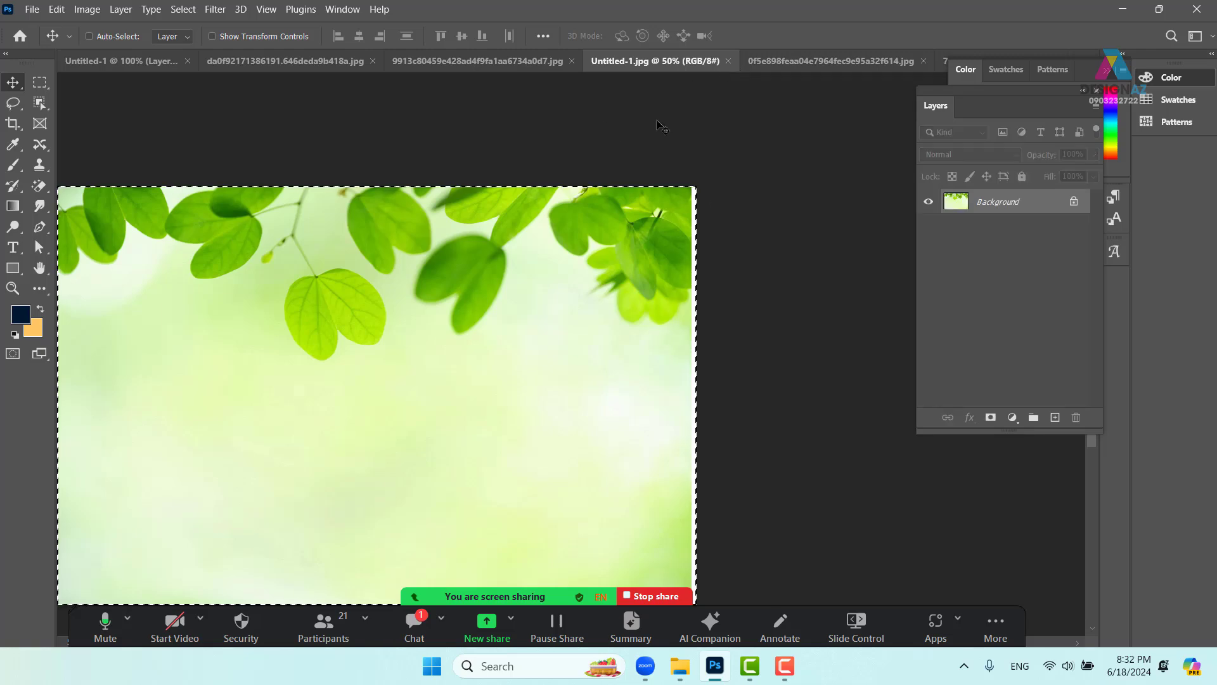
- Close the green leaves, bakery and scratched texture image tabs
left_click(727, 61)
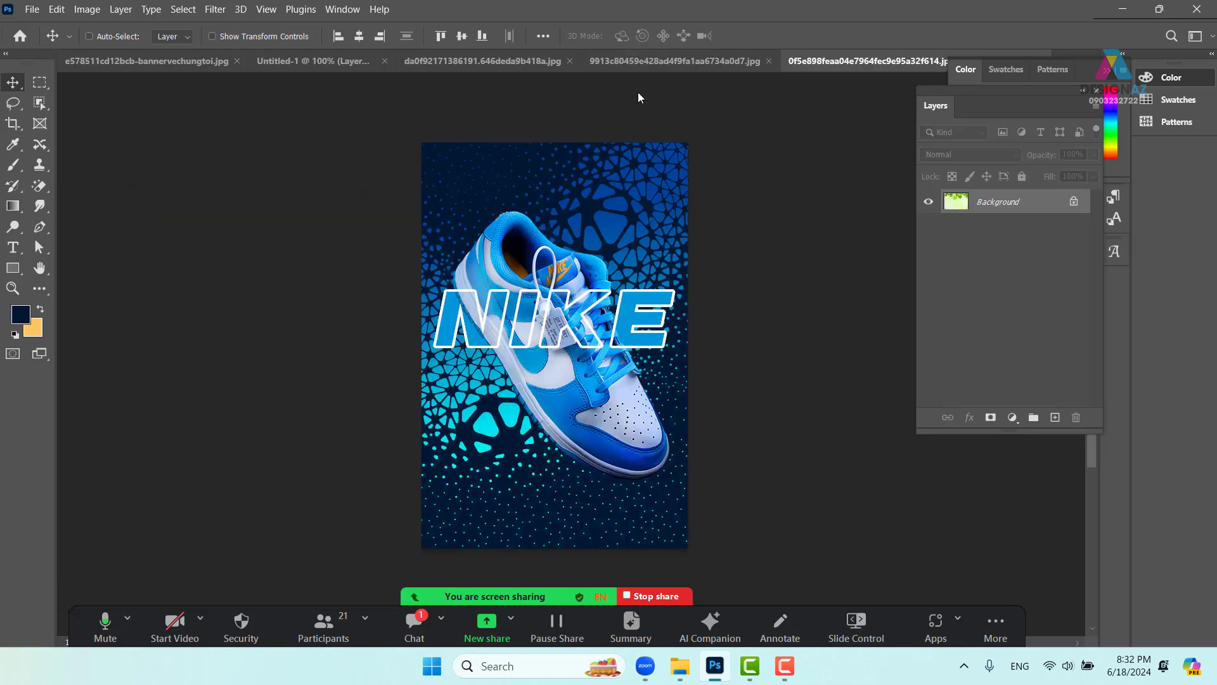
left_click(485, 61)
left_click(646, 61)
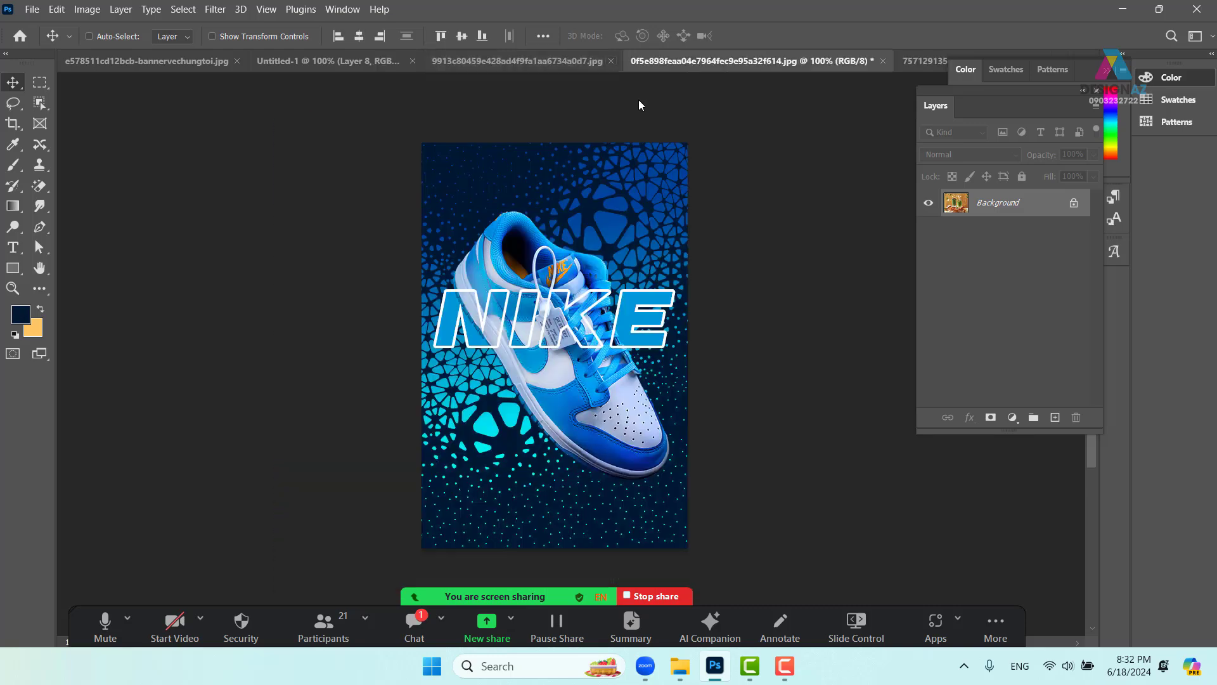
left_click(532, 62)
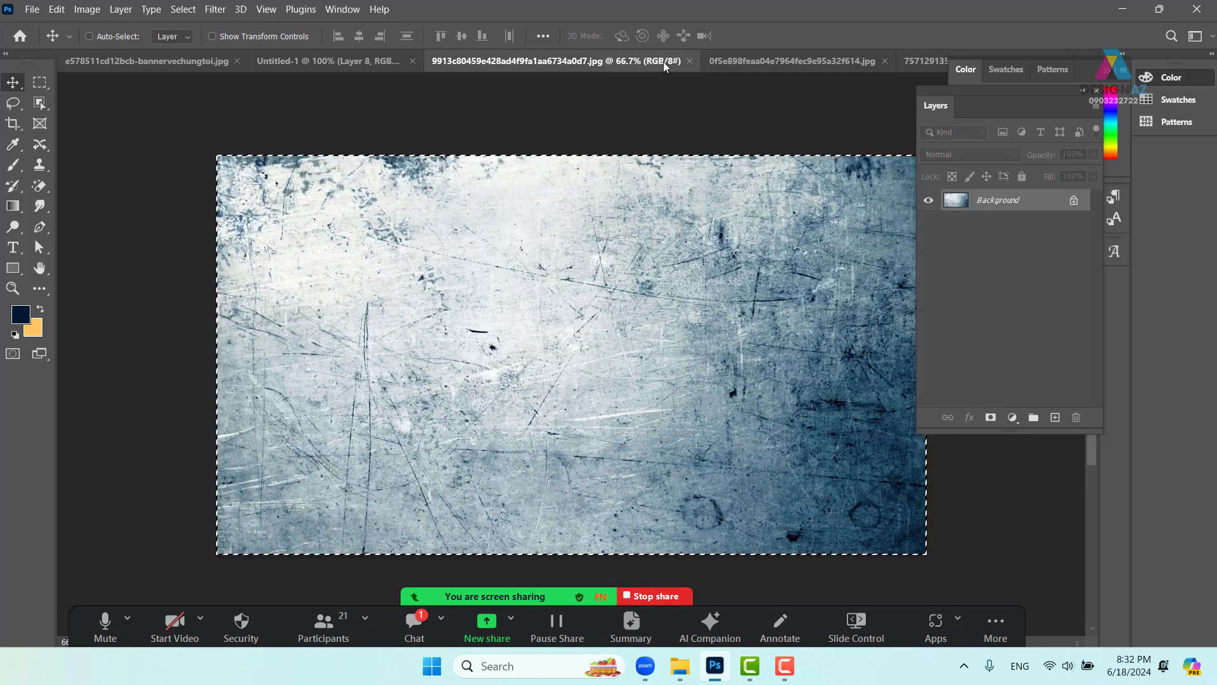
left_click(691, 60)
- Return to the Row Coffee matcha poster, fit it with the address in view, and start Save As
left_click(383, 63)
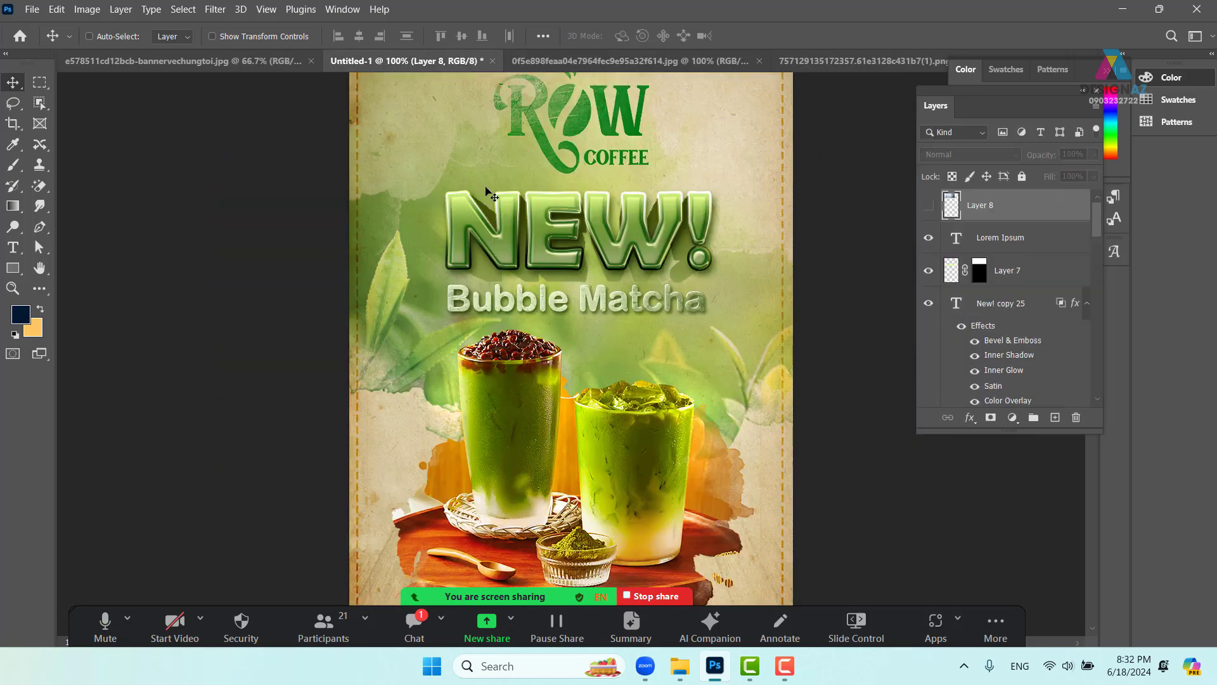
key("ctrl+minus")
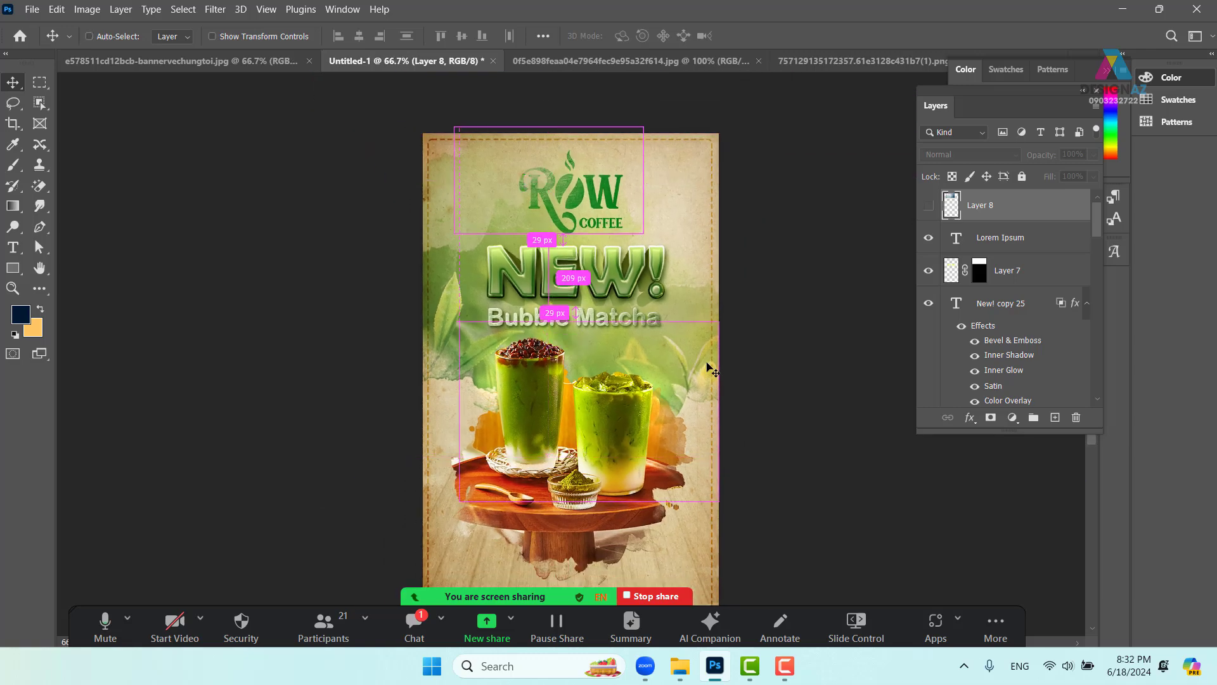
left_click_drag(674, 429, 485, 381)
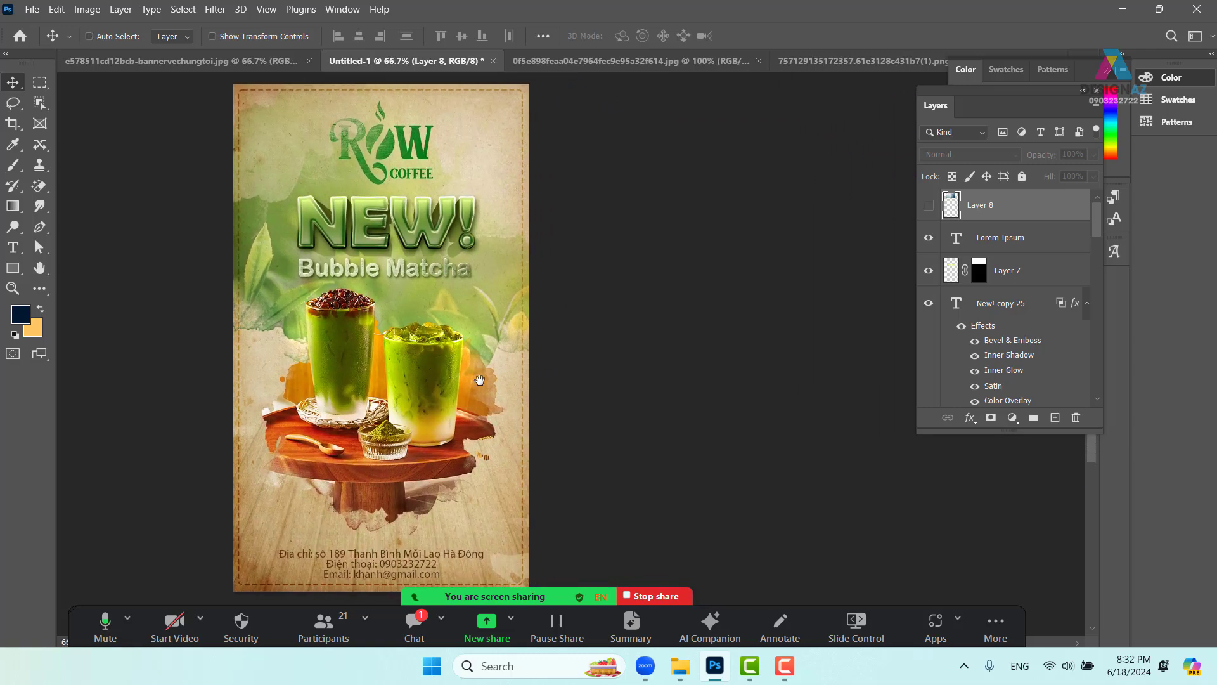
key("ctrl+s")
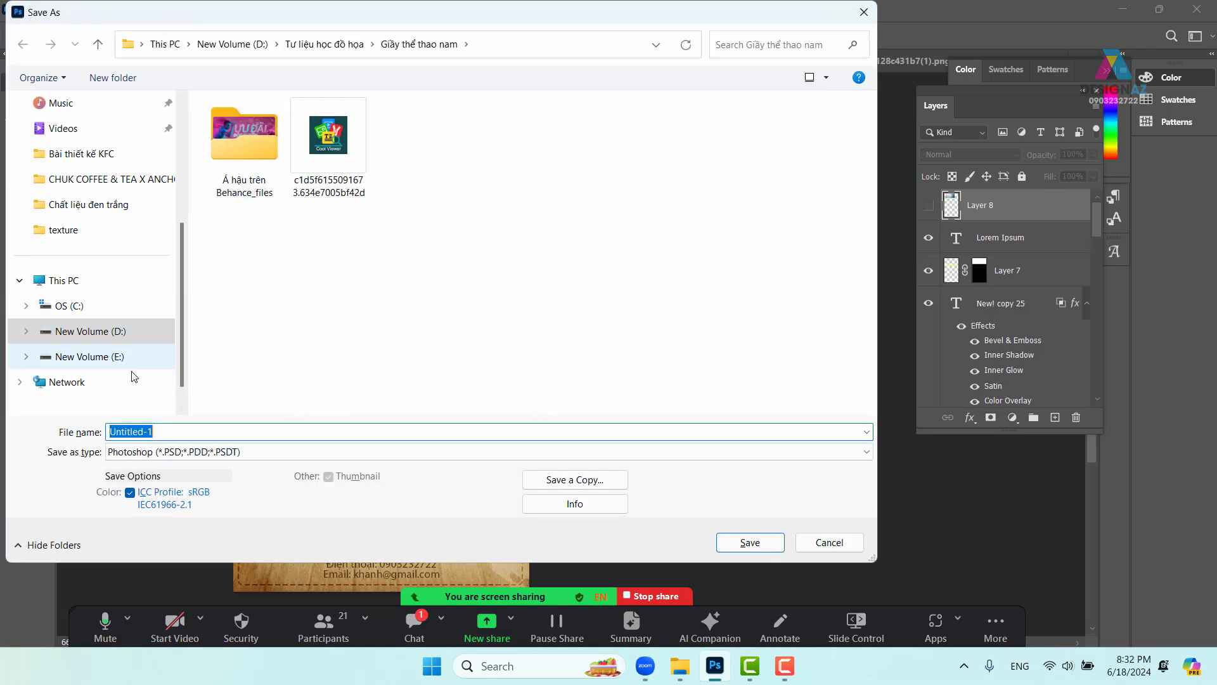
- Browse to D:\Tư liệu học đồ họa\Cafe\CHUK COFFEE & TEA X ANCHOI as the save location
left_click(121, 358)
left_click(121, 332)
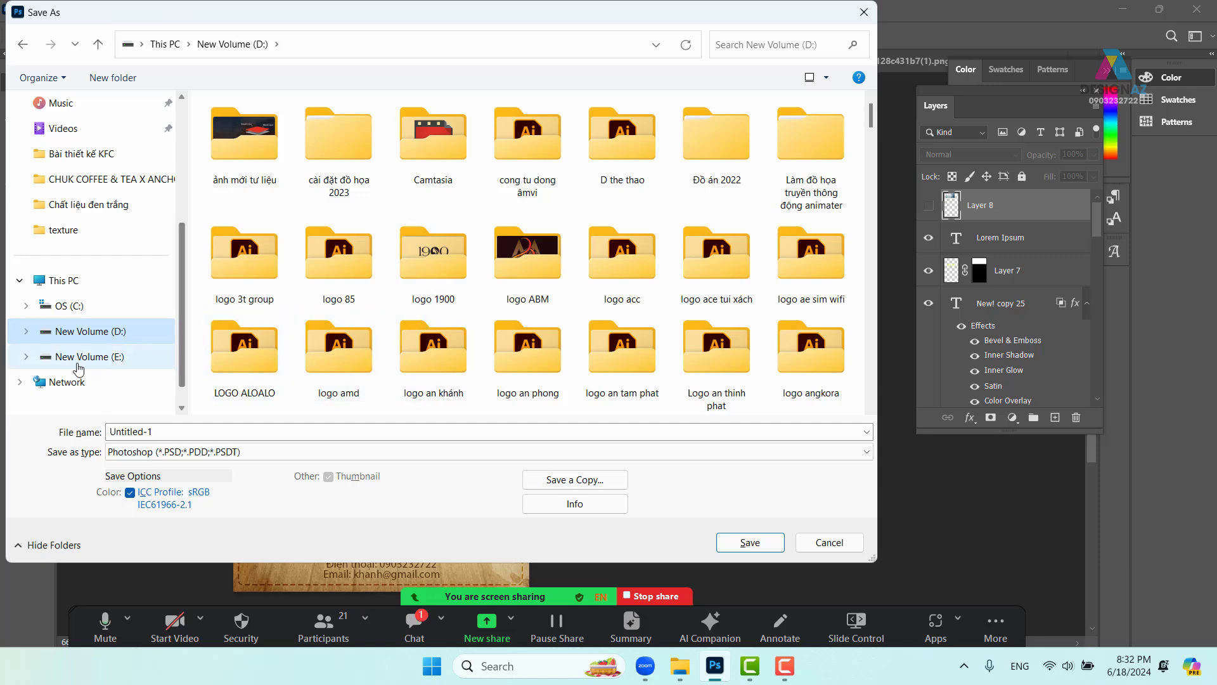
scroll(411, 269, "down", 2)
scroll(410, 269, "down", 15)
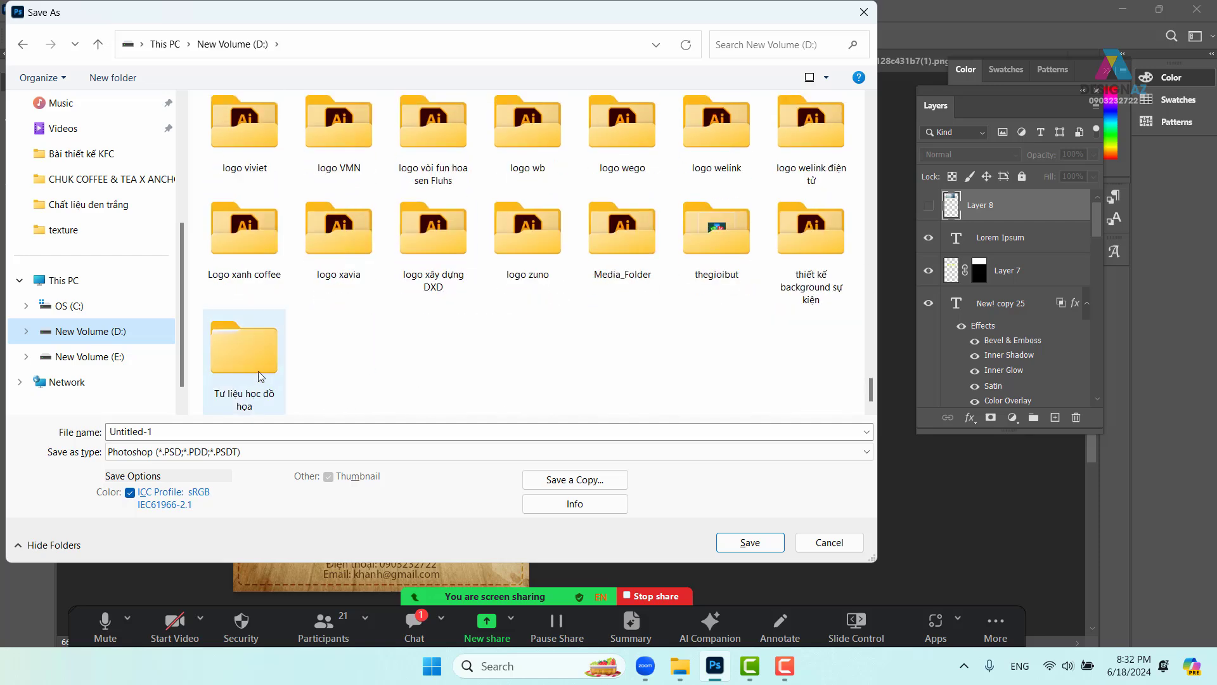
double_click(257, 369)
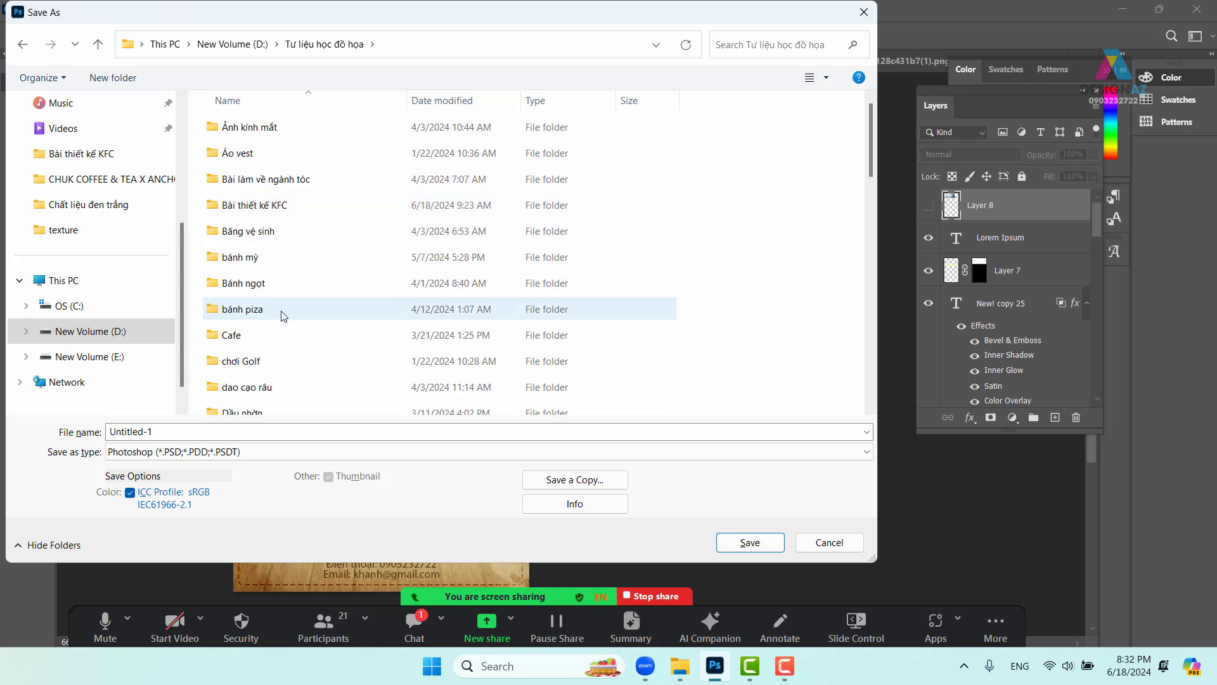
scroll(298, 294, "down", 2)
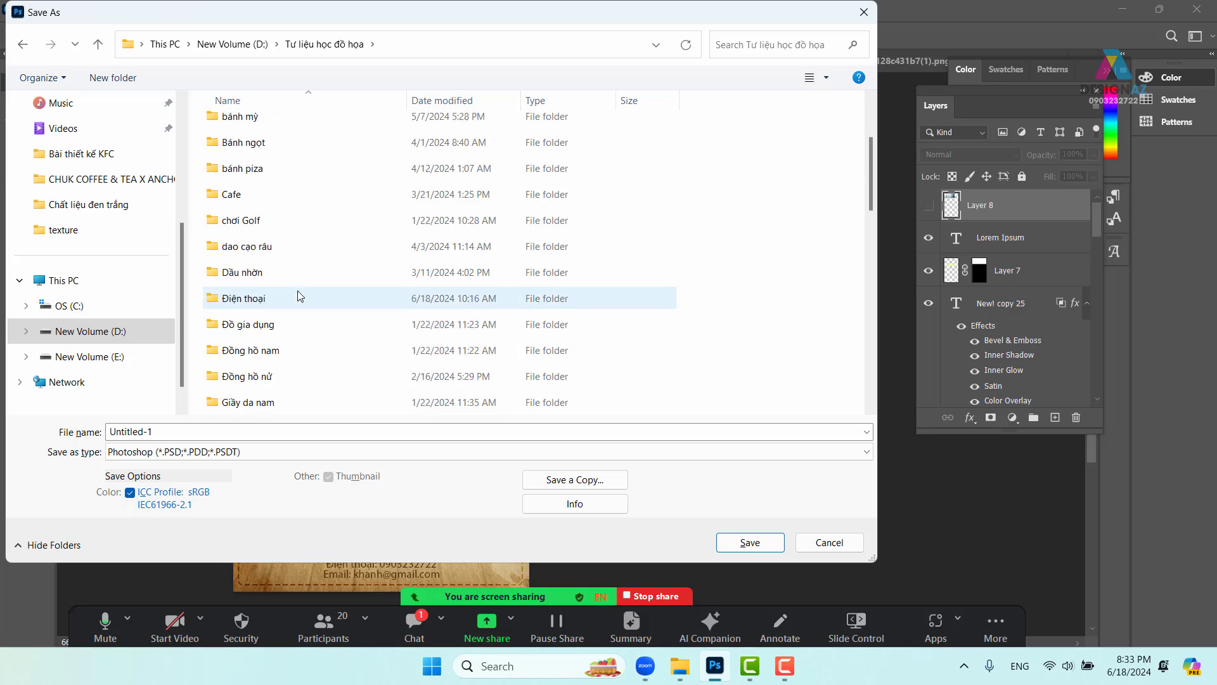
scroll(310, 293, "up", 2)
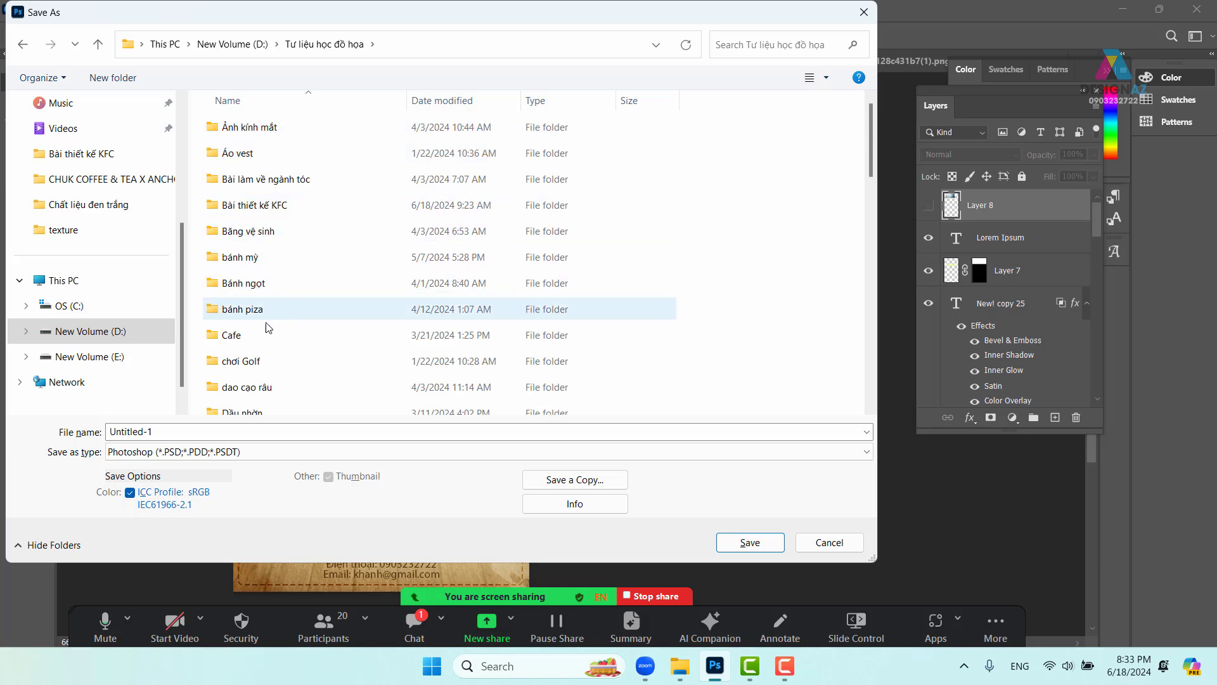
double_click(246, 333)
left_click(340, 132)
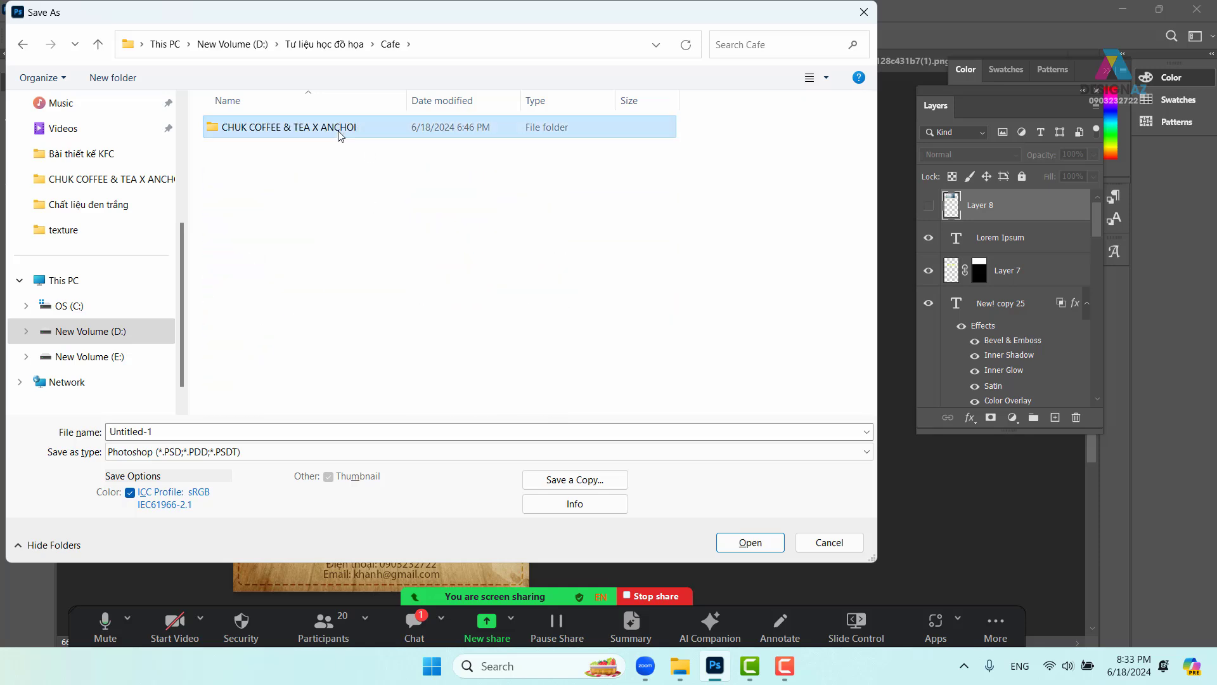
double_click(340, 134)
- Save the poster as tk.psd, accepting the Photoshop format options
left_click(234, 427)
key("BackSpace")
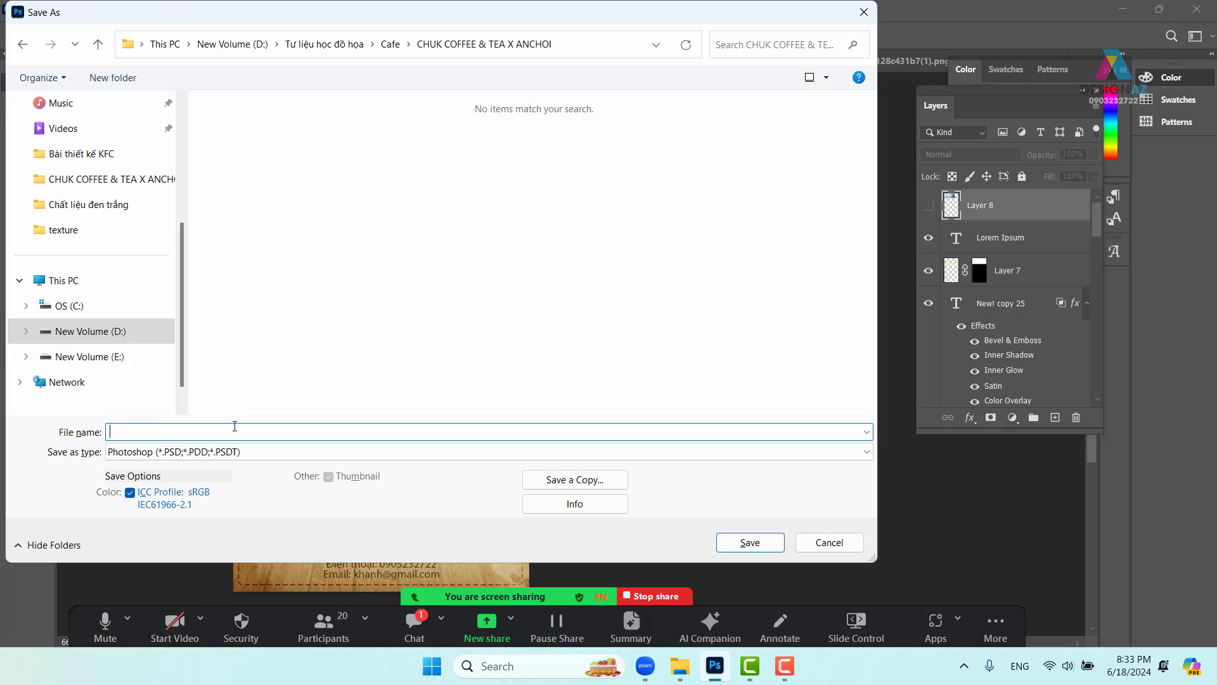
key("Return")
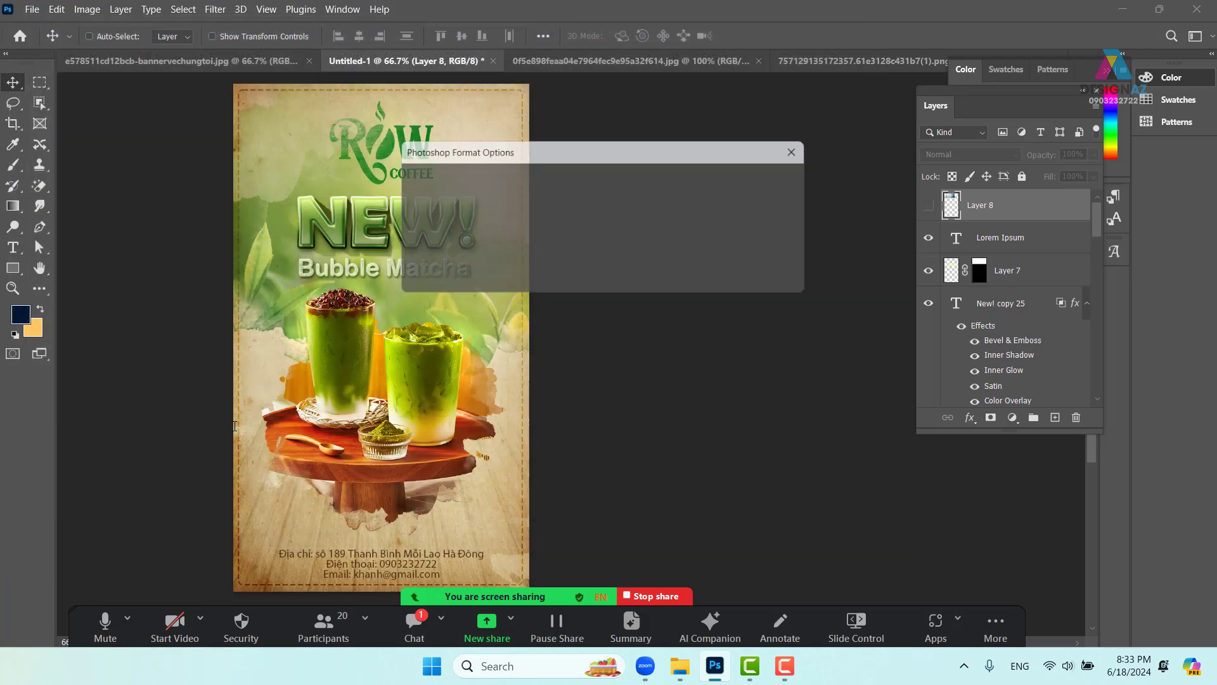
left_click(782, 182)
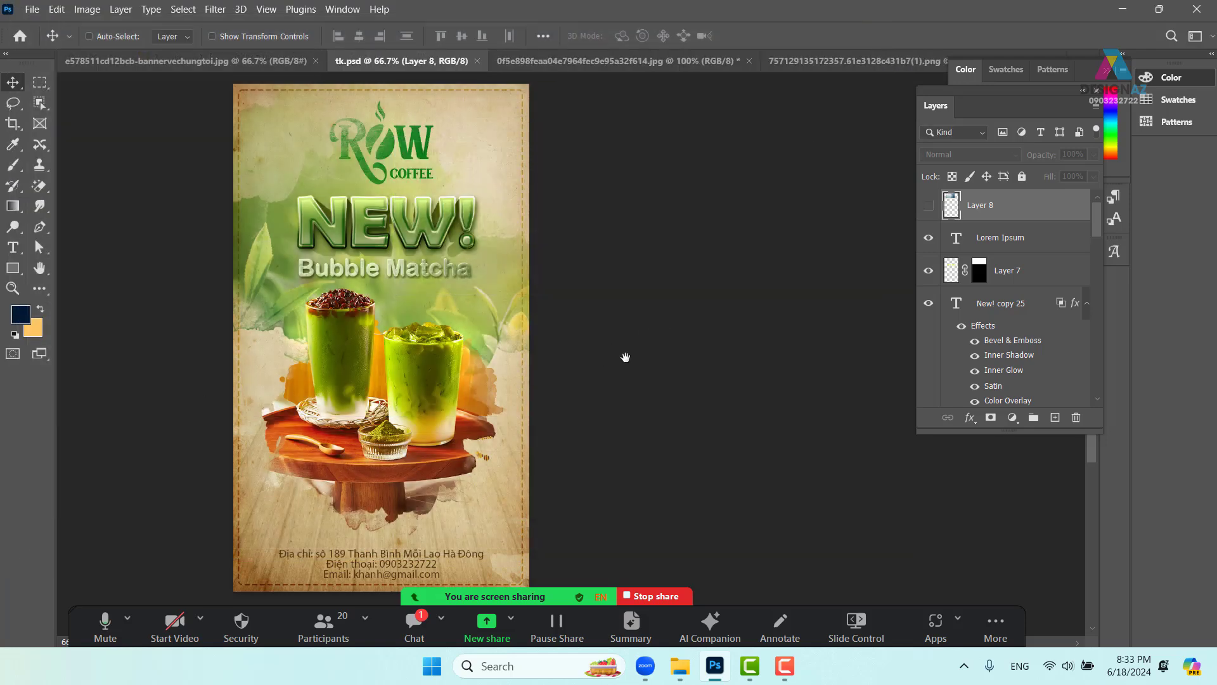
- Zoom the poster to 100% and pan to bring its top into view
left_click_drag(625, 353, 532, 353)
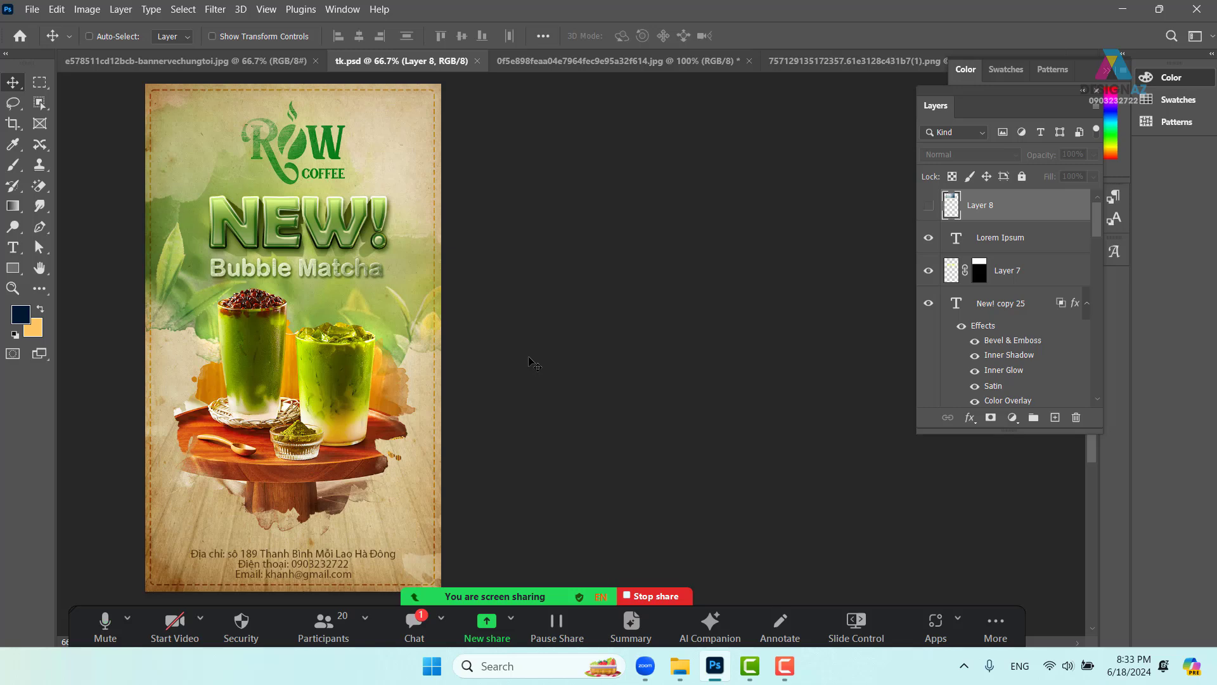
key("ctrl+plus")
left_click_drag(275, 336, 523, 434)
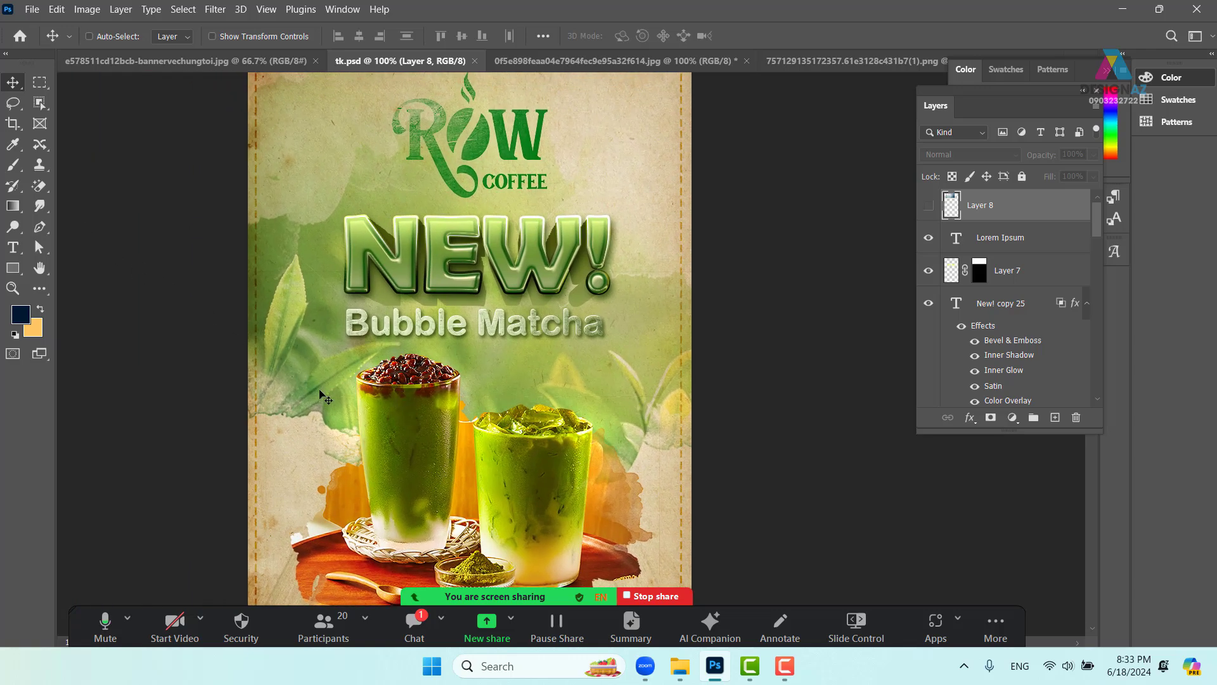
- With the Pen in Shape mode, draw a curving shape from the left drink up past the title
key("p")
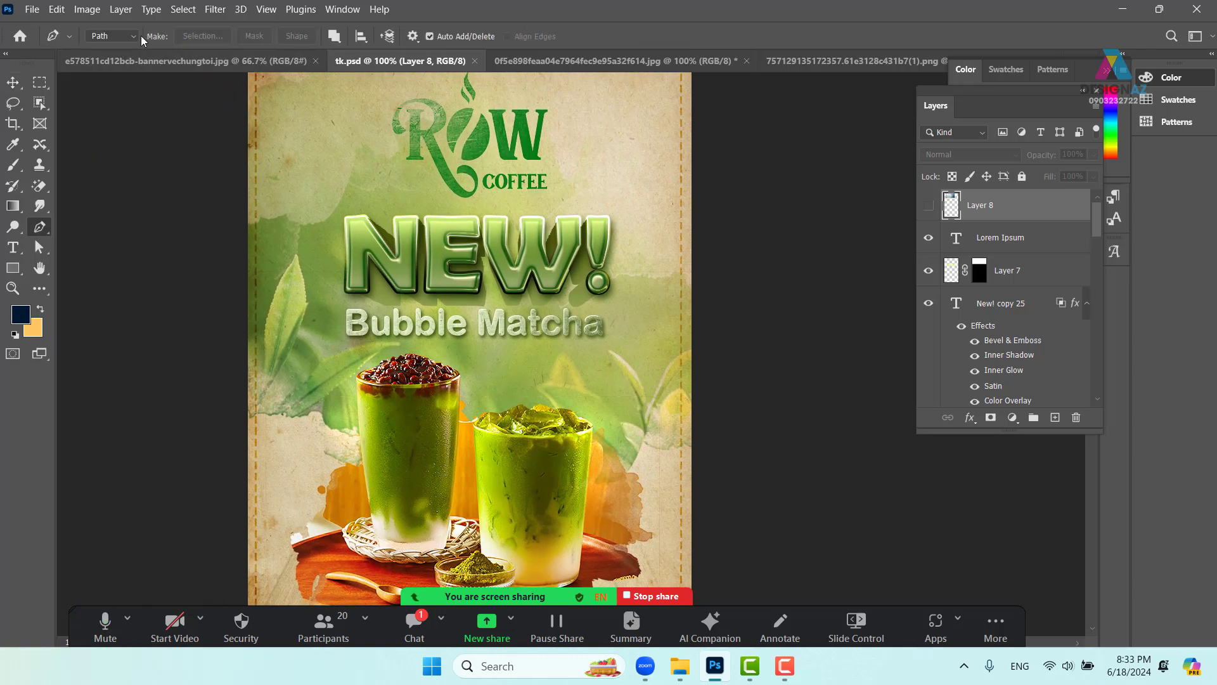
left_click(136, 38)
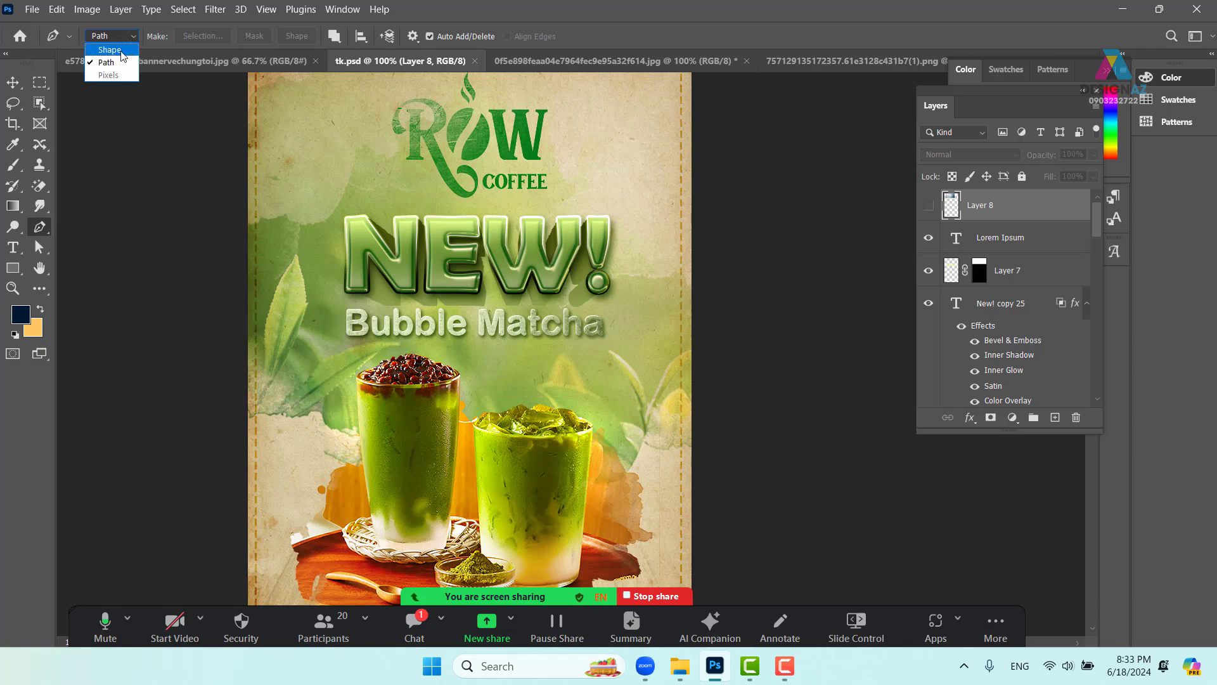
left_click(103, 48)
left_click(362, 418)
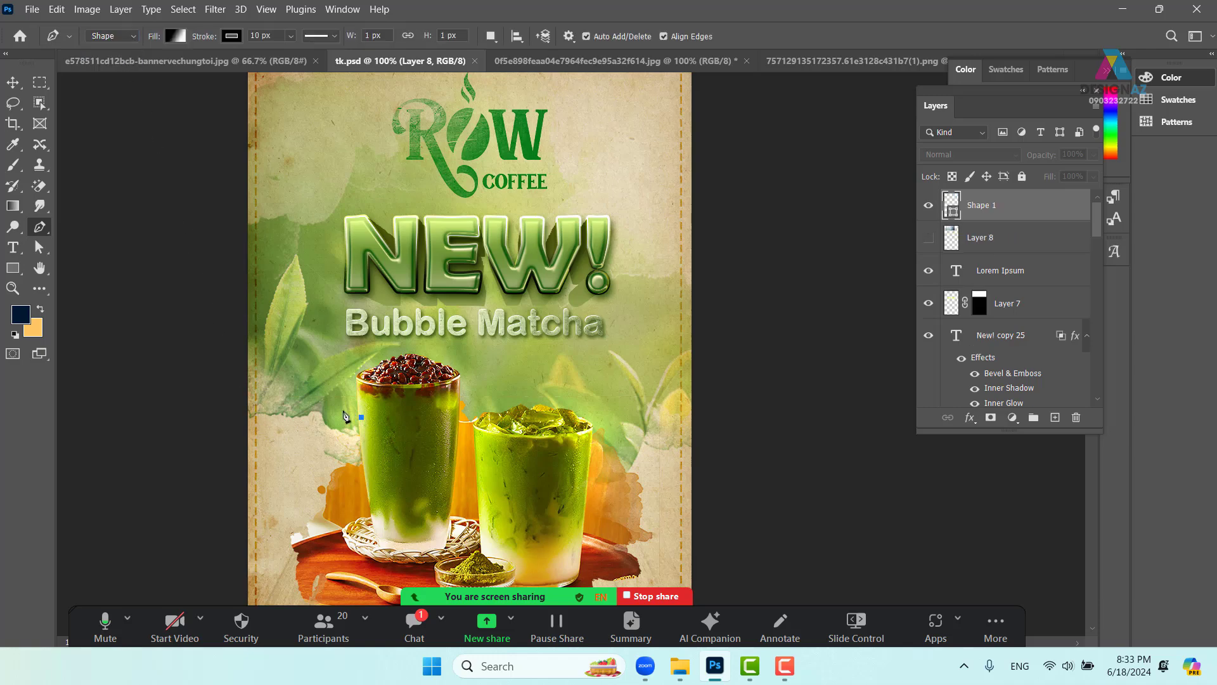
left_click(303, 401)
left_click_drag(301, 397, 344, 362)
left_click_drag(497, 356, 549, 385)
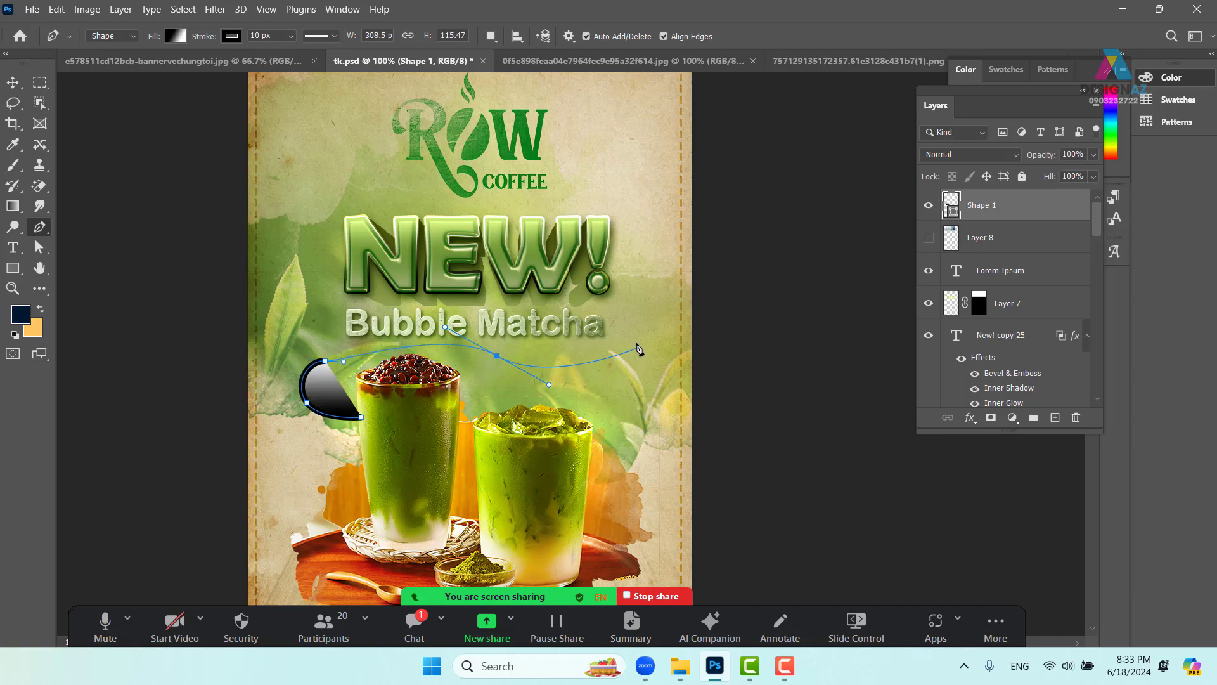
left_click_drag(638, 324, 635, 281)
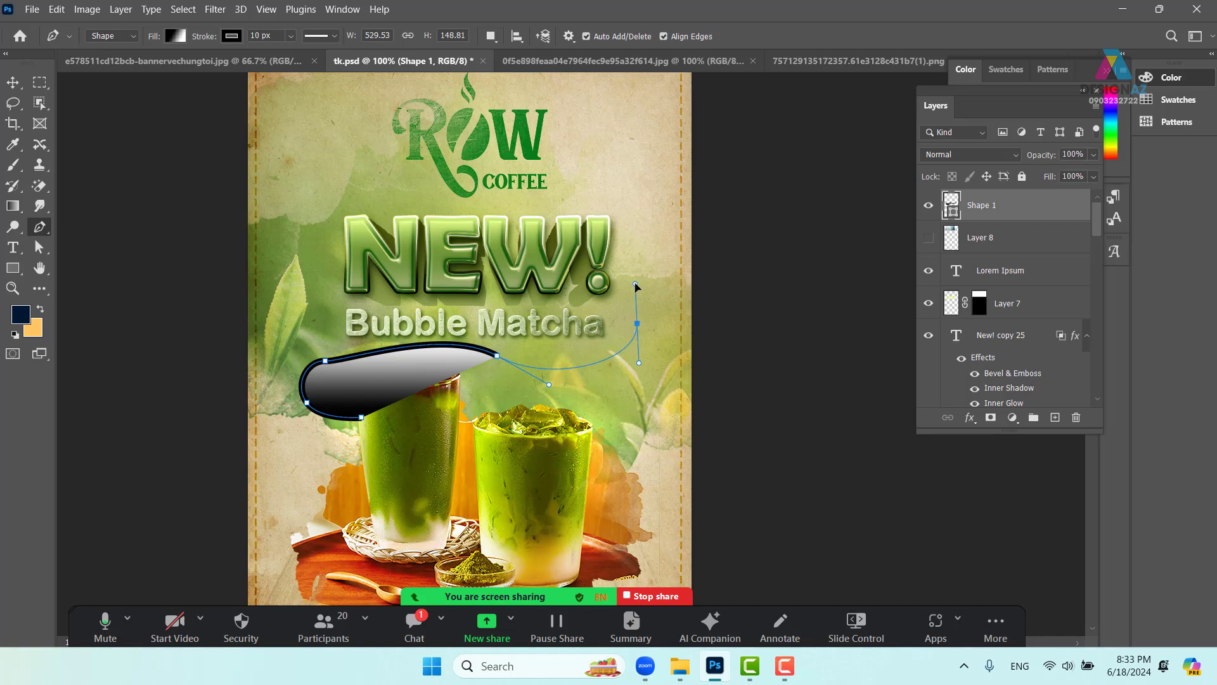
- Add an anchor near the NEW! exclamation mark and remove the shape's fill
left_click(598, 272)
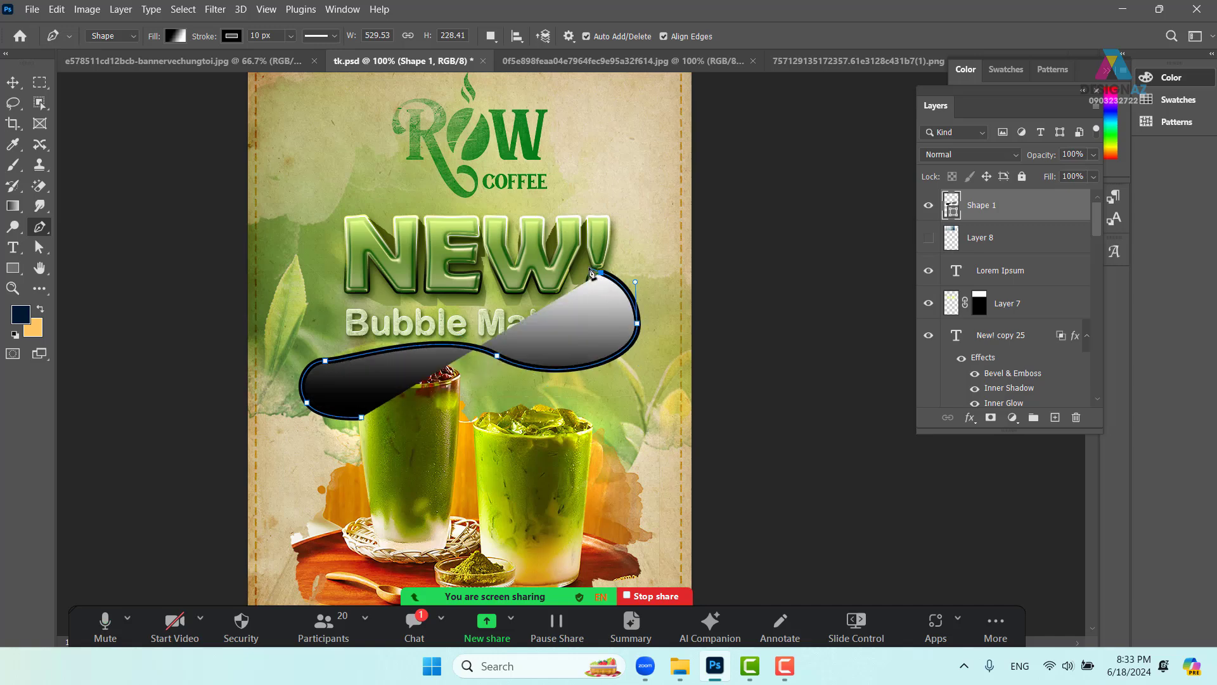
left_click(175, 36)
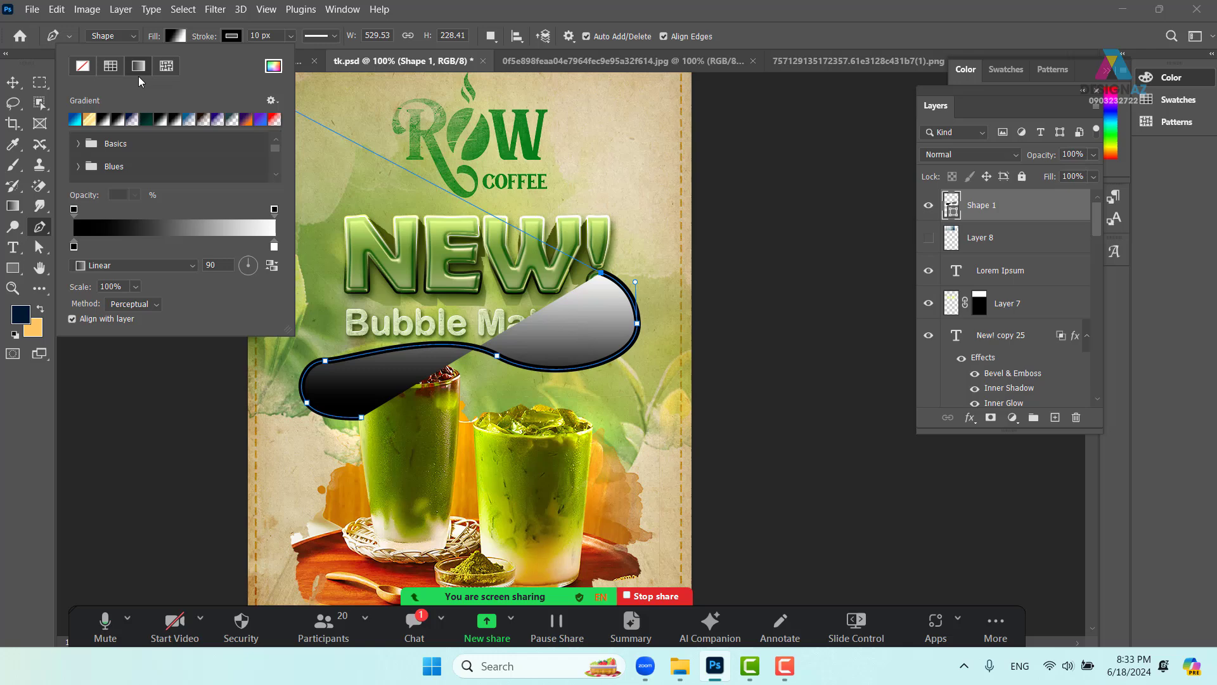
left_click(81, 64)
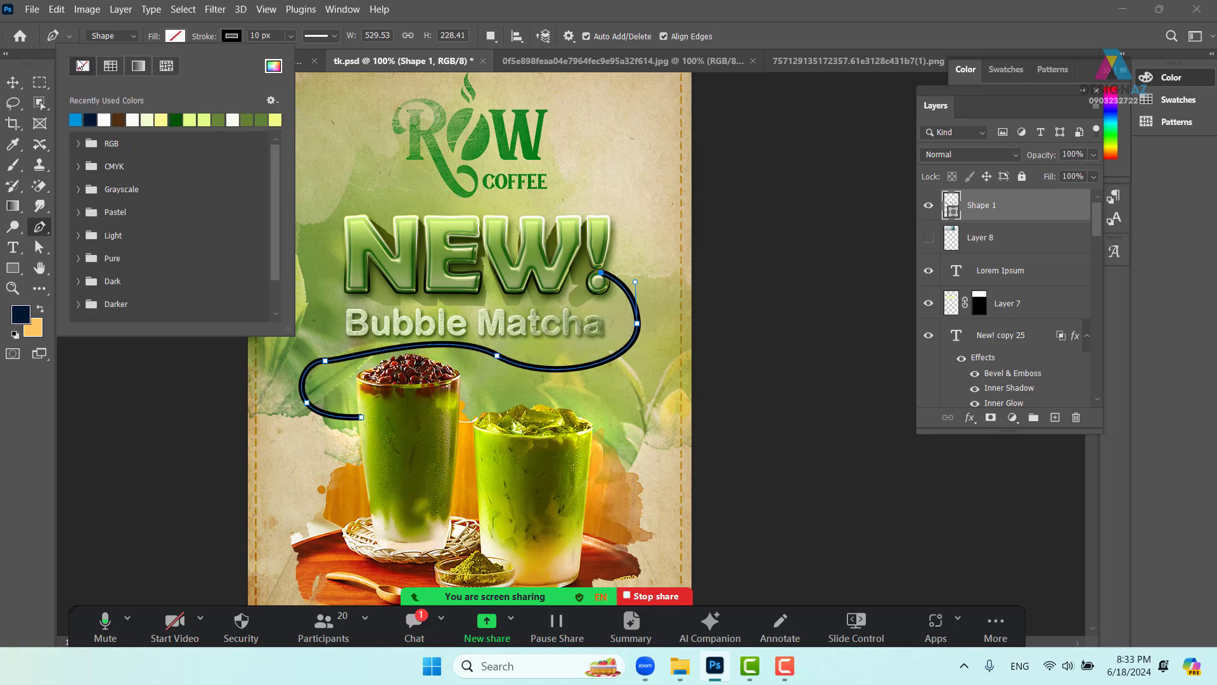
- Give the shape a 3 px dashed white stroke
left_click(272, 34)
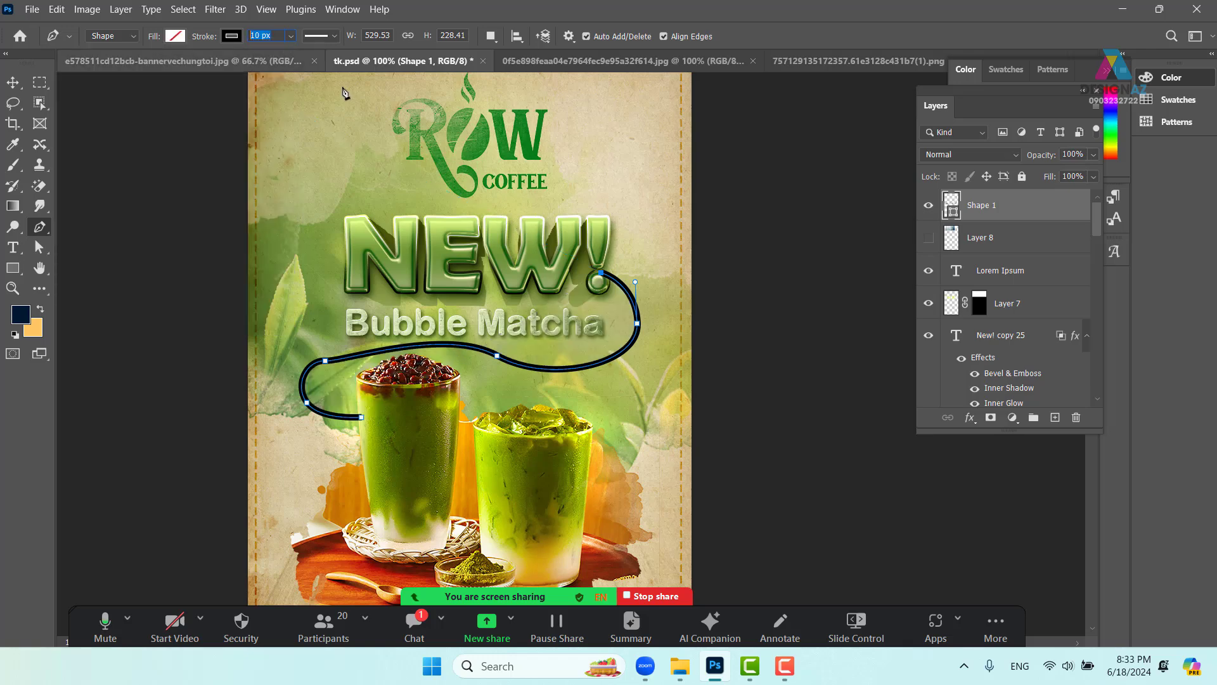
type("3")
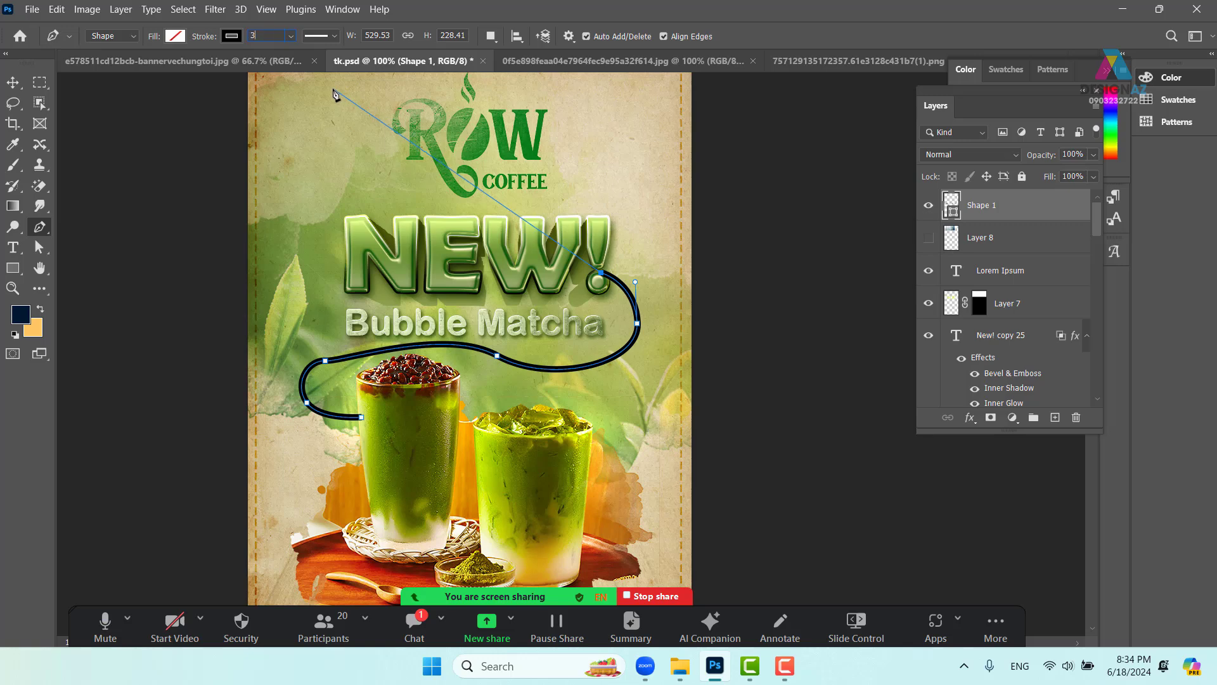
key("Return")
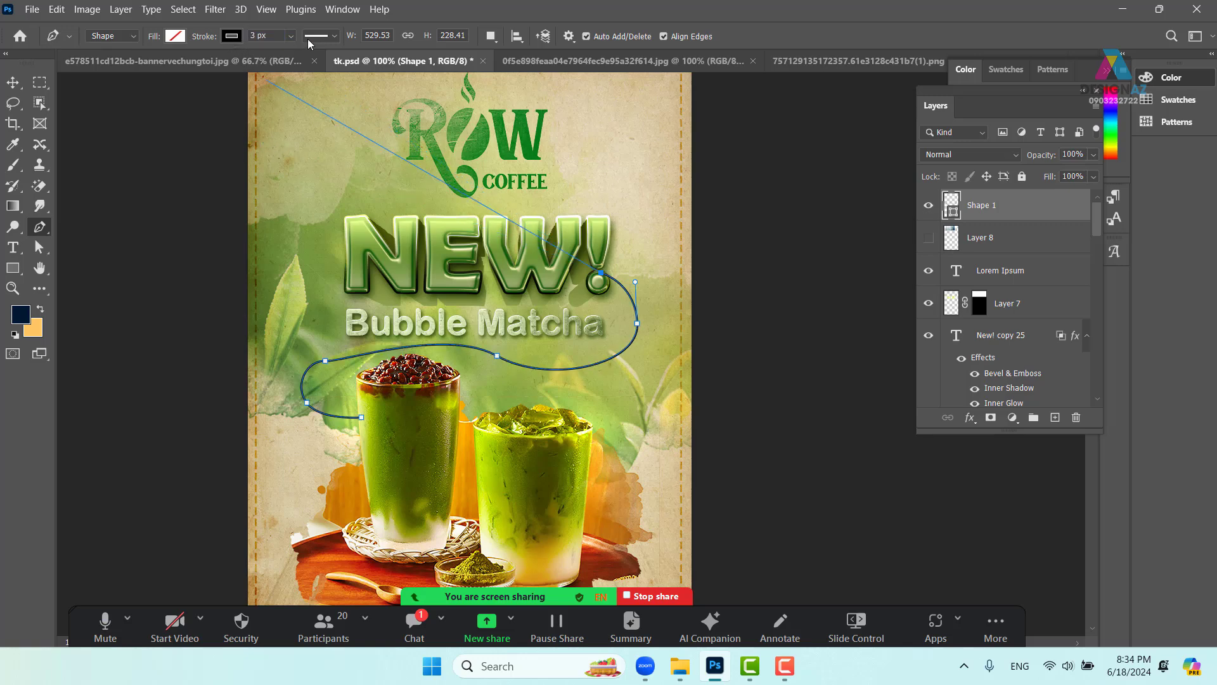
left_click(336, 37)
left_click(329, 113)
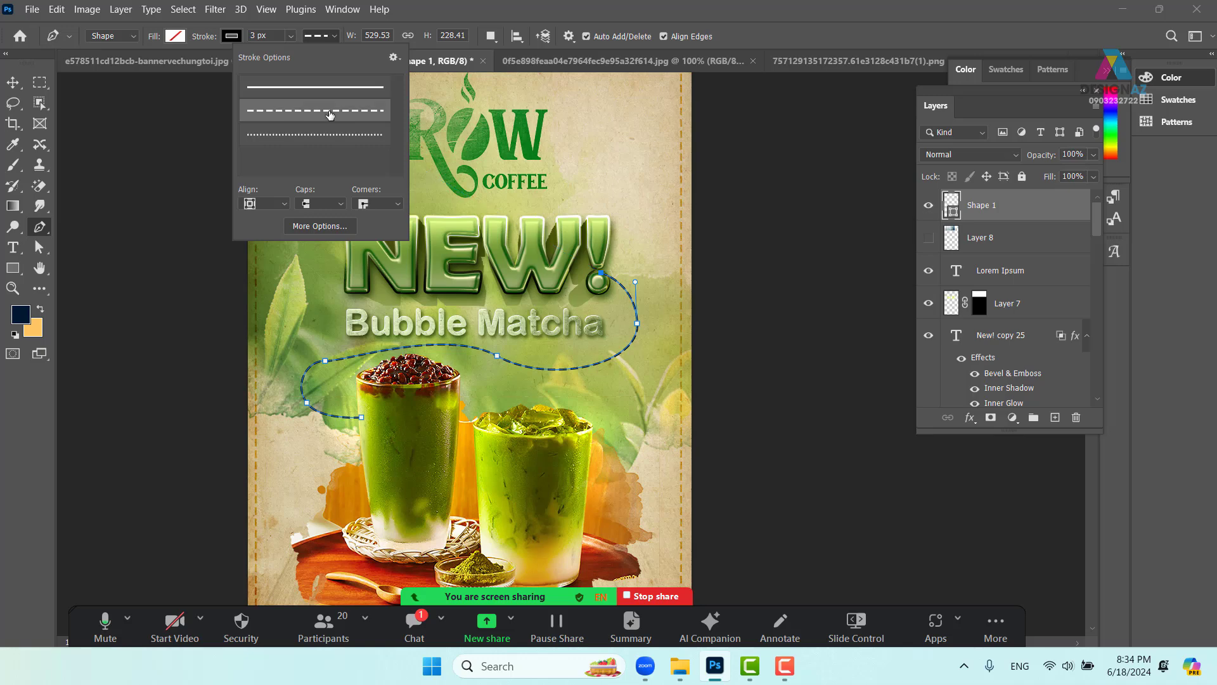
left_click(235, 36)
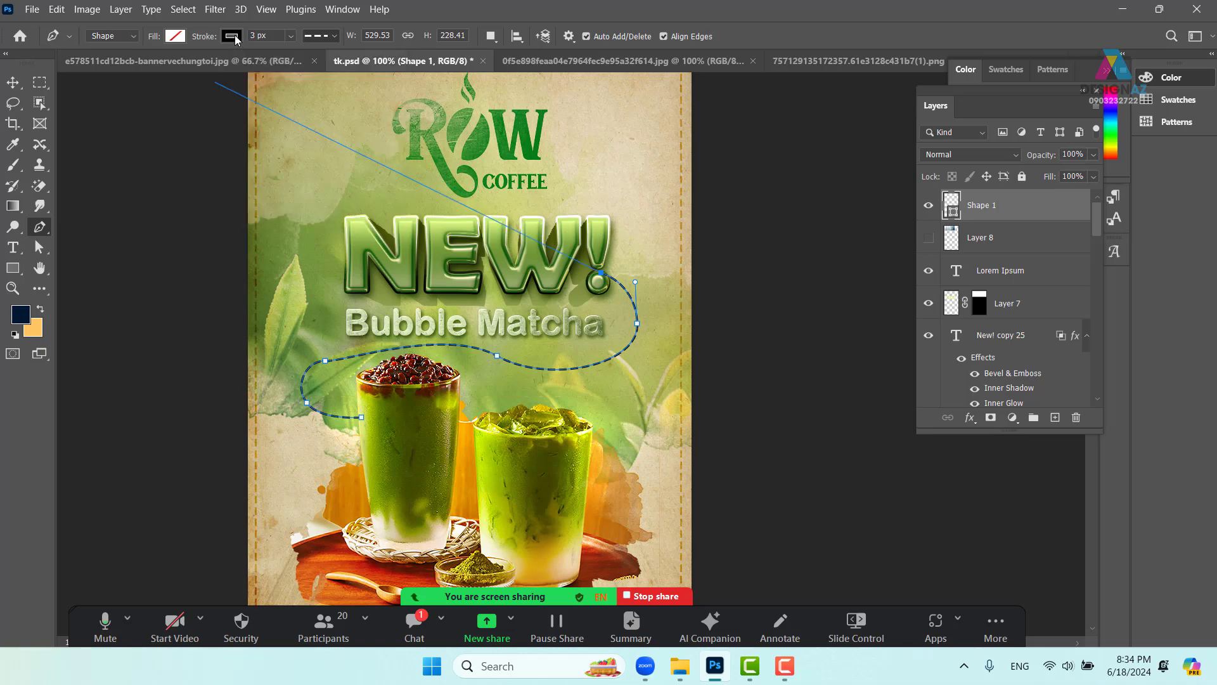
left_click(161, 119)
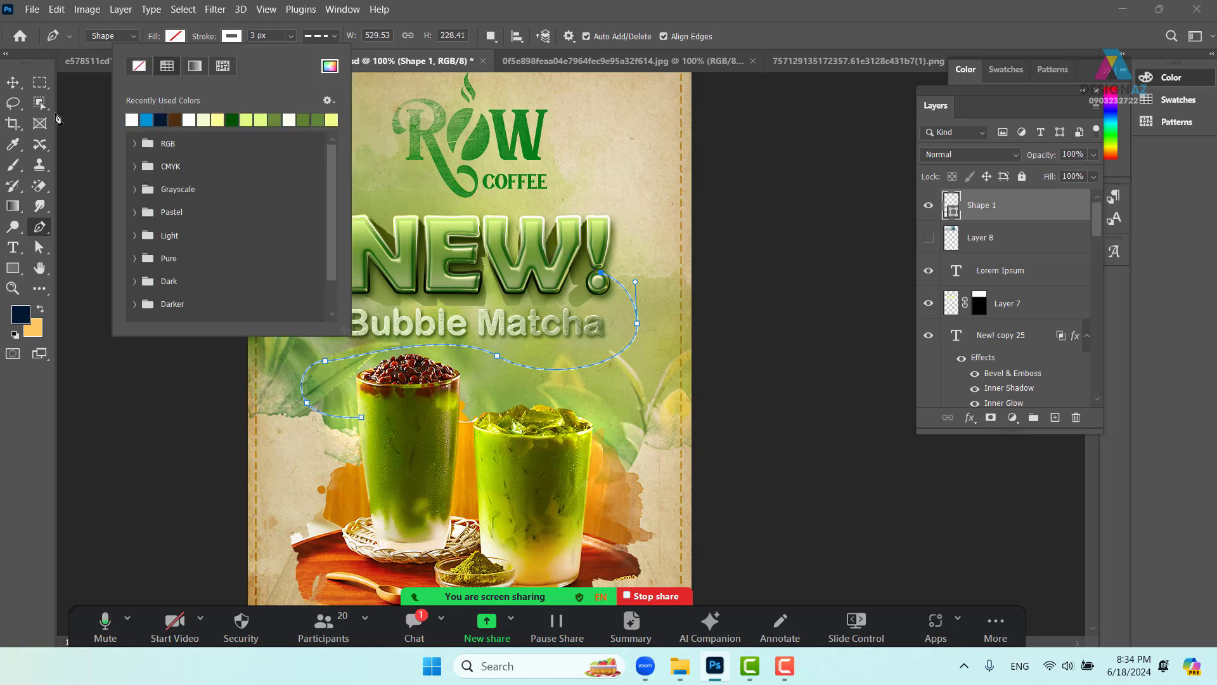
- Zoom to 200% and reshape the dashed curve above the left drink
key("v")
left_click_drag(701, 465, 630, 462)
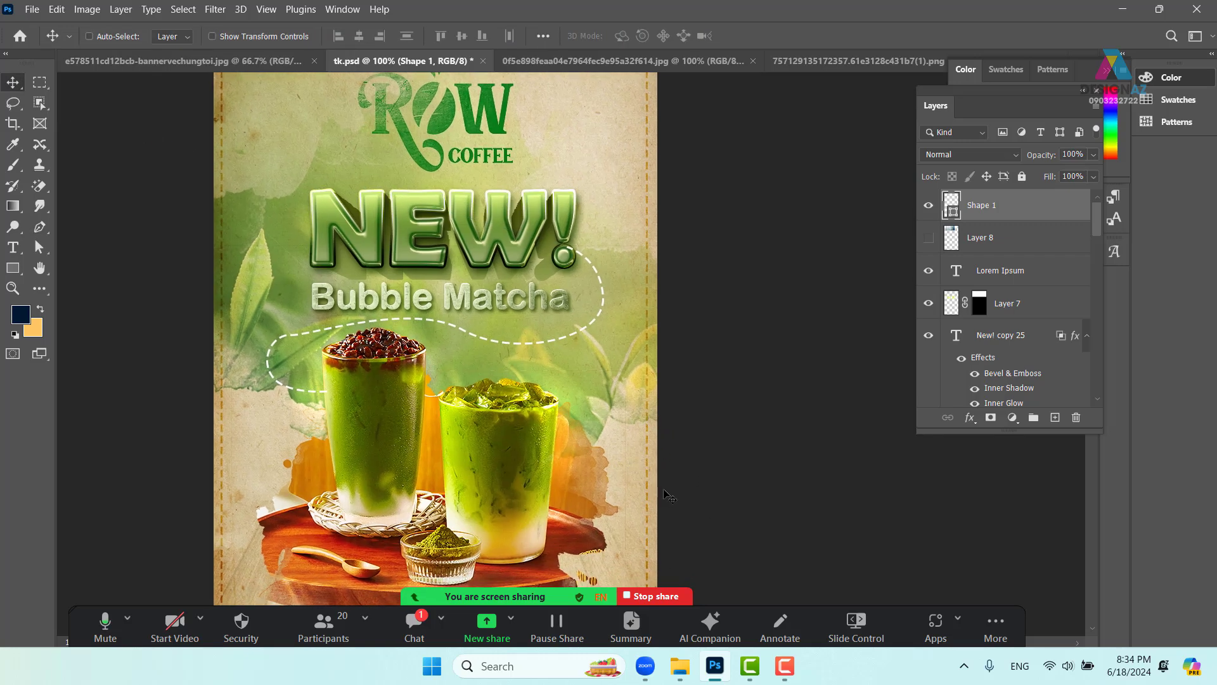
key("ctrl+plus")
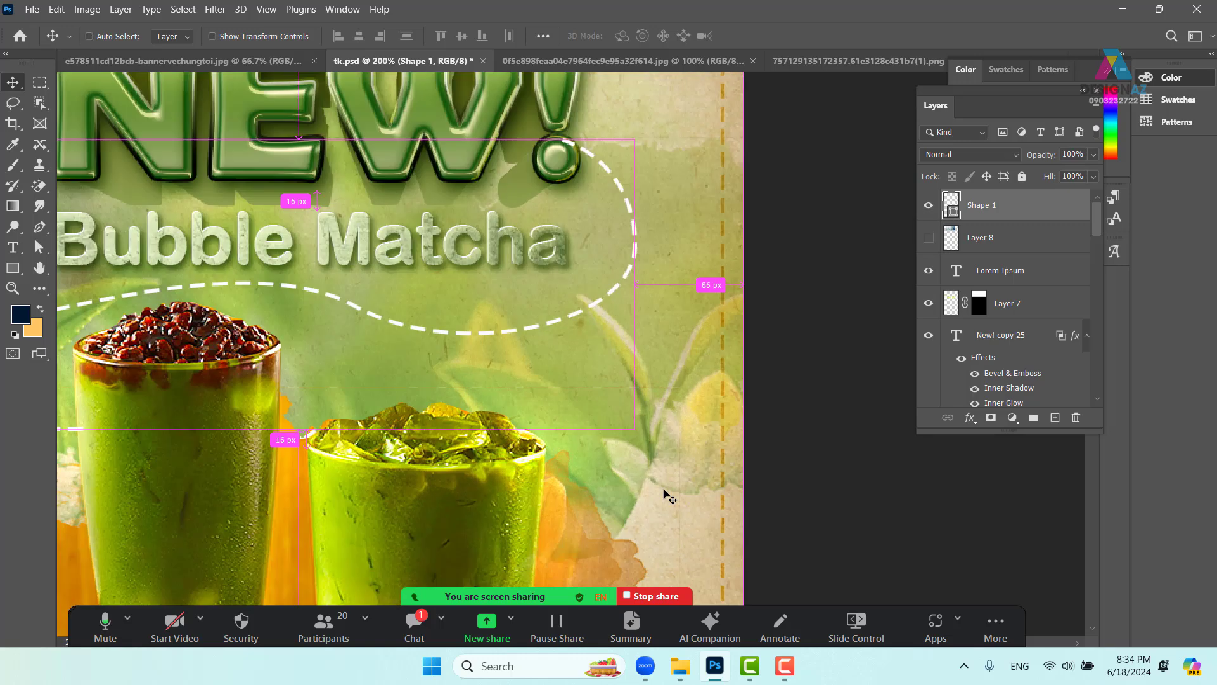
left_click_drag(289, 364, 568, 407)
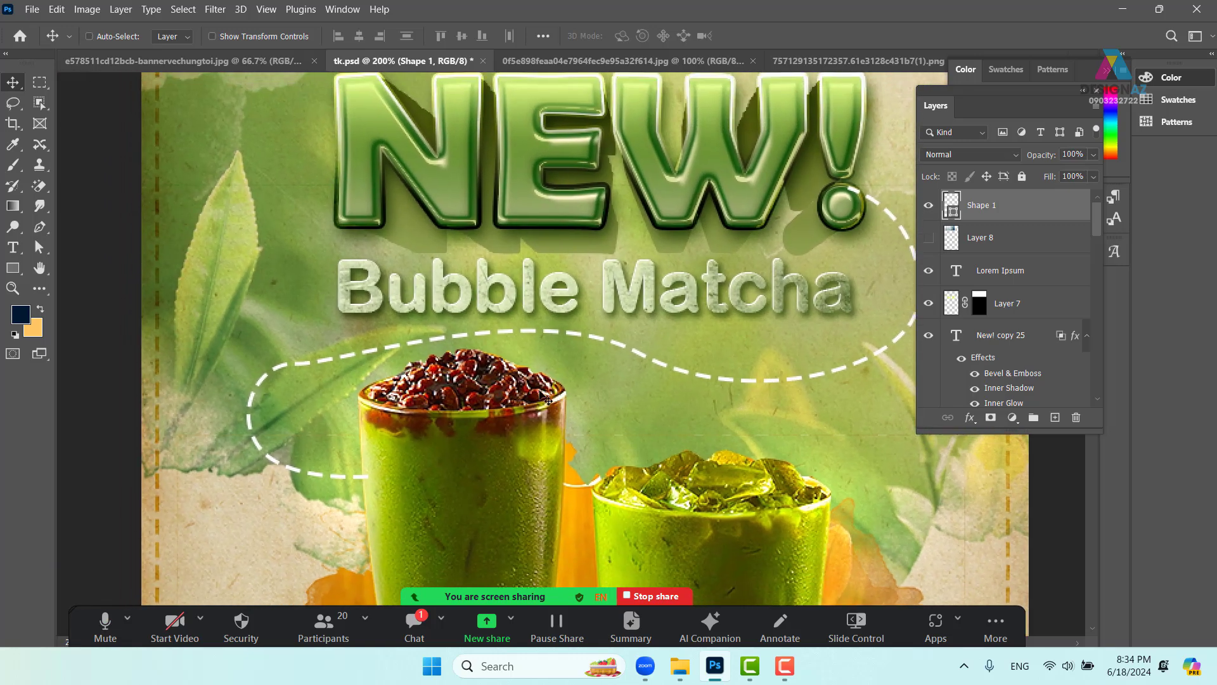
key("p")
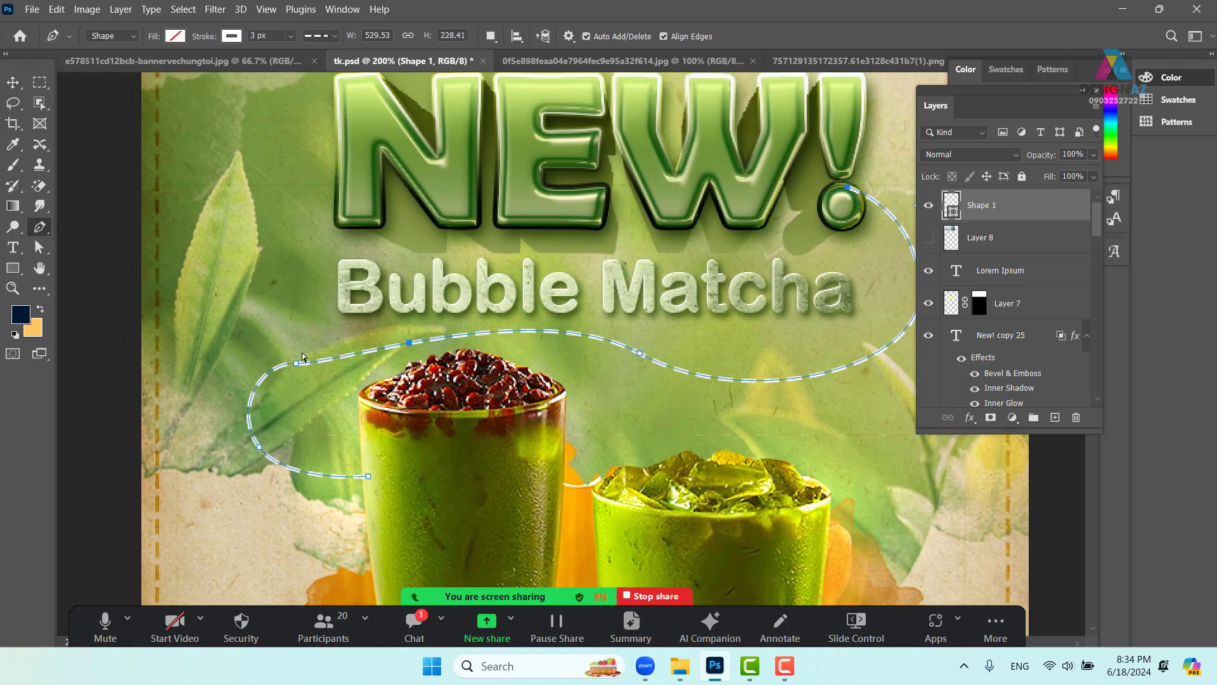
left_click(296, 364, "ctrl")
left_click_drag(335, 369, 287, 356)
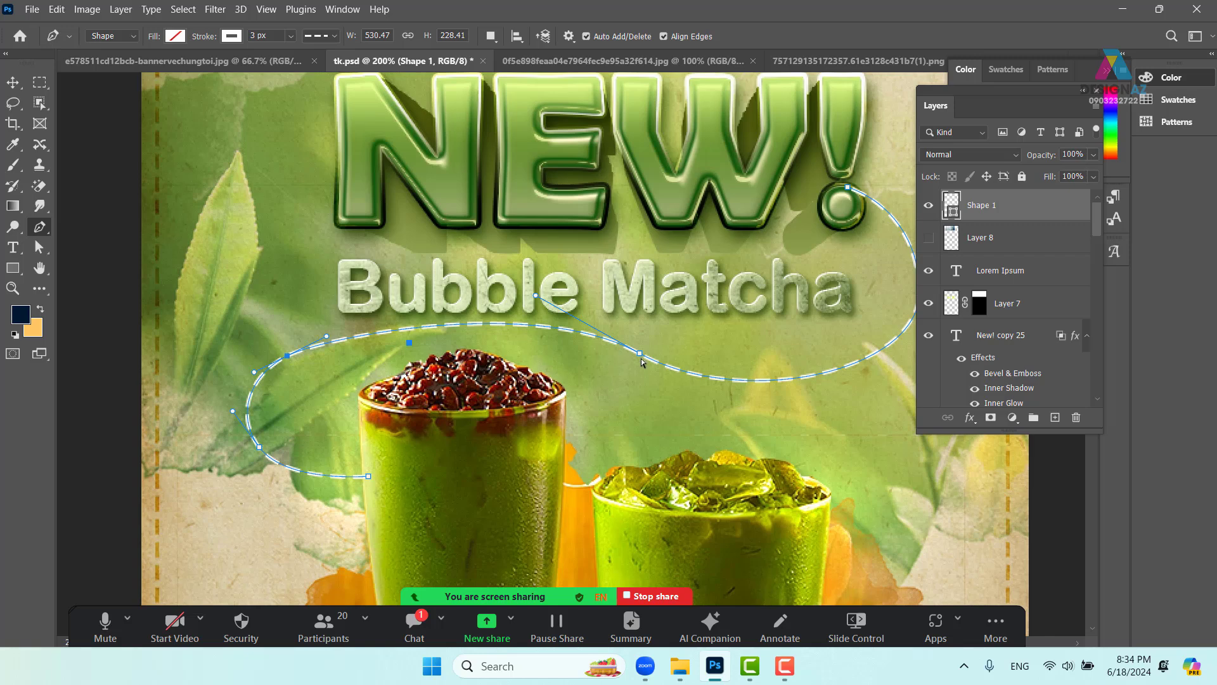
- Smooth the curve under the title and round its right end toward the exclamation mark
left_click_drag(642, 358, 640, 372)
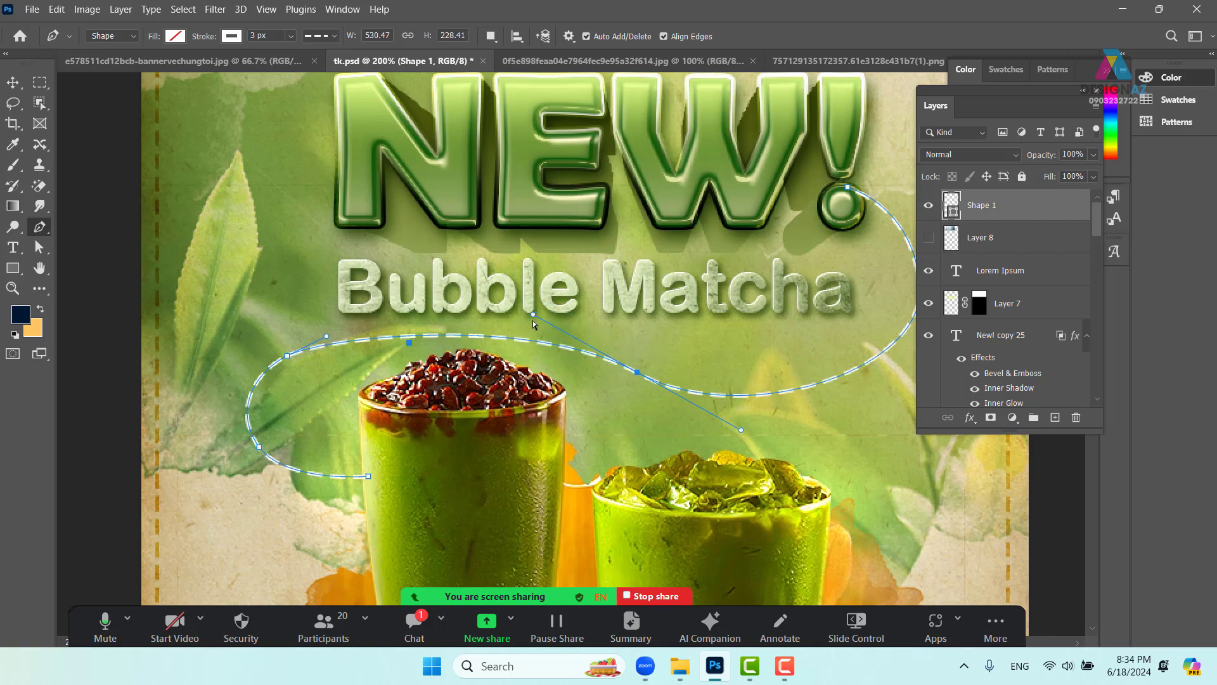
left_click_drag(531, 315, 518, 296)
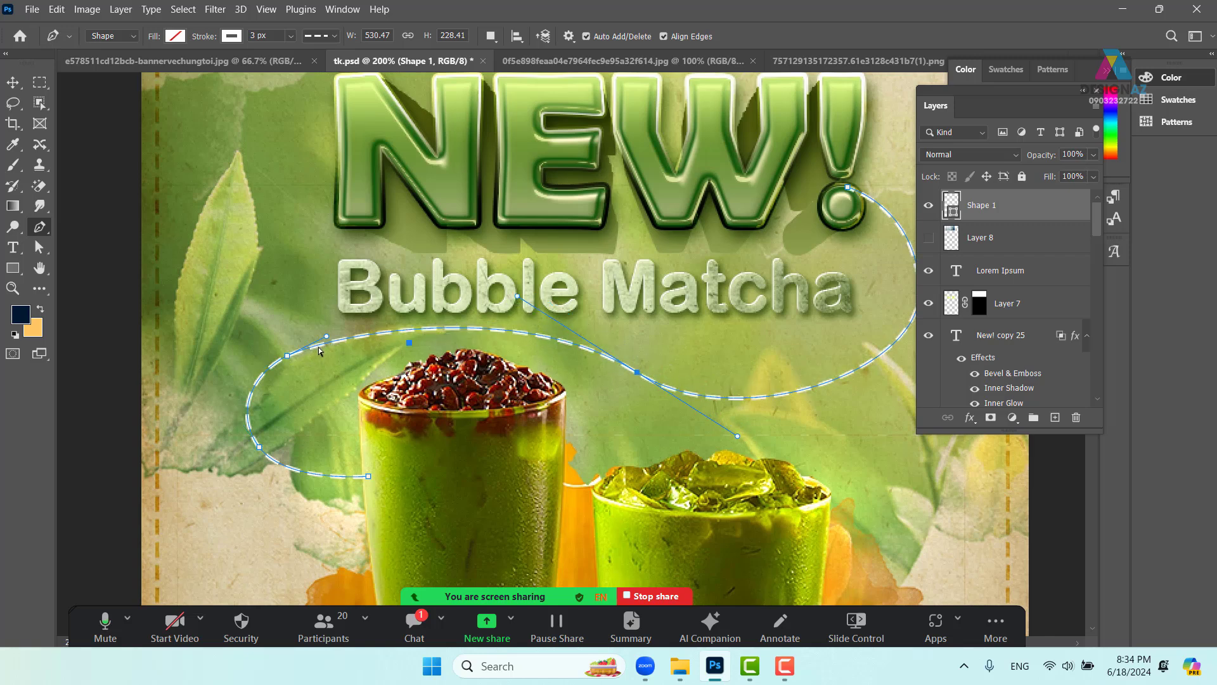
left_click_drag(329, 341, 324, 324)
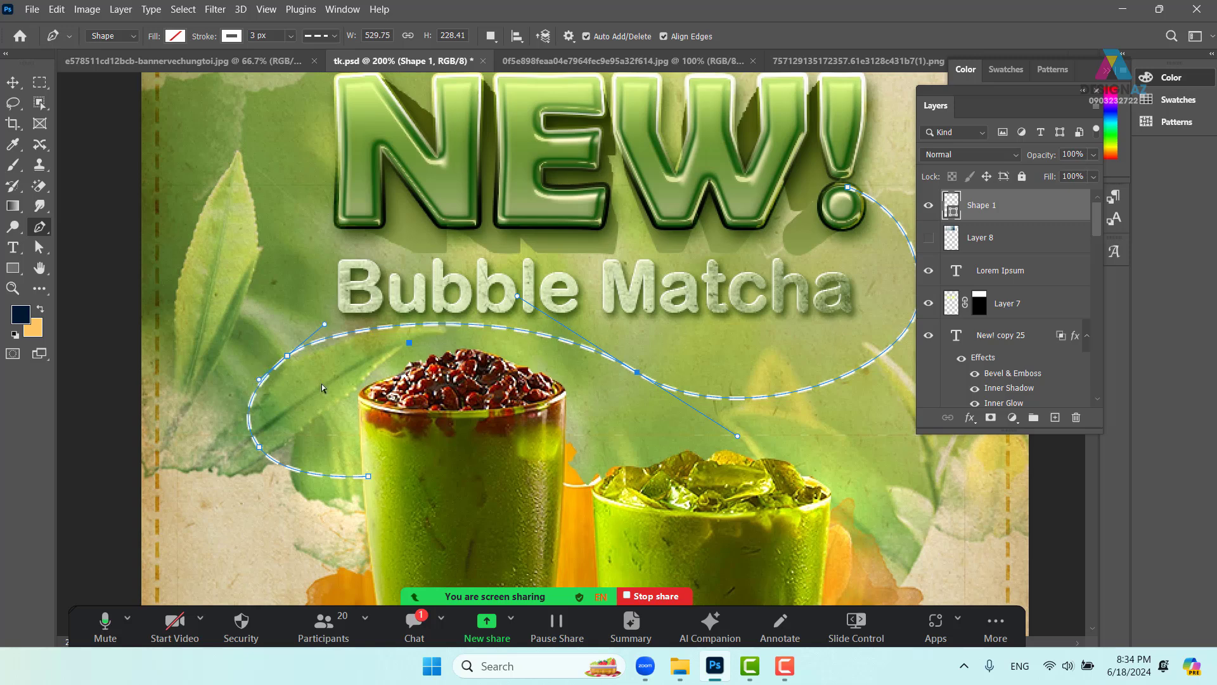
left_click_drag(259, 382, 247, 378)
left_click_drag(622, 378, 506, 409)
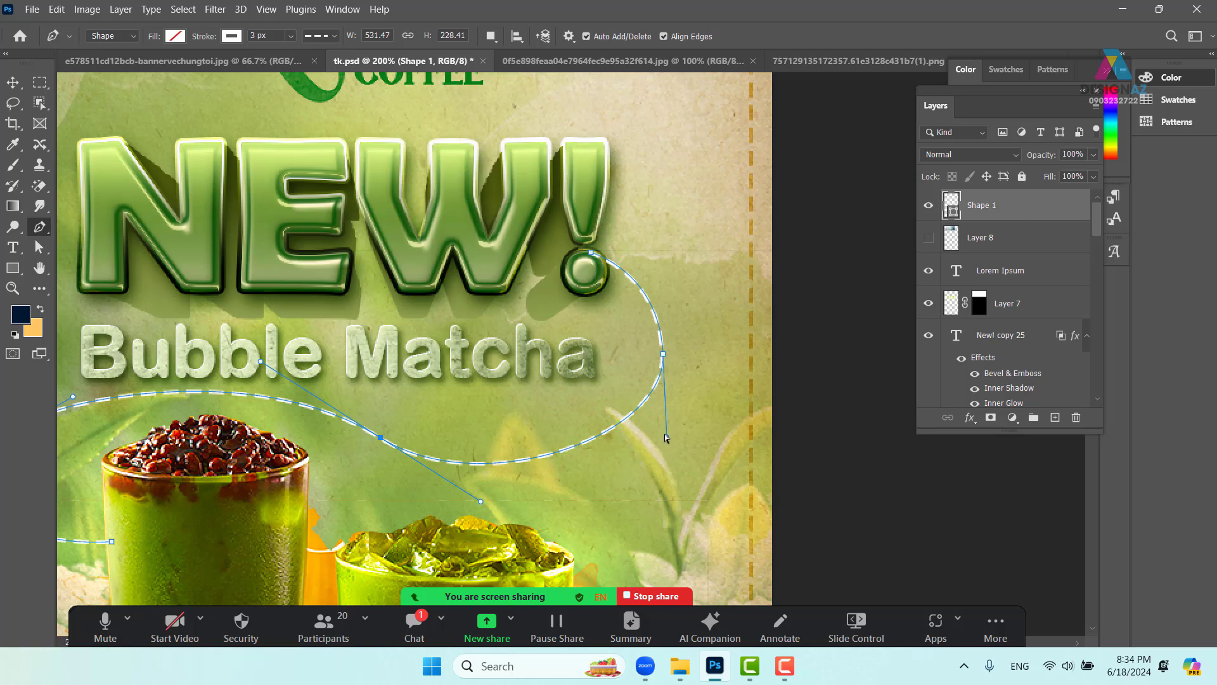
left_click_drag(666, 439, 654, 487)
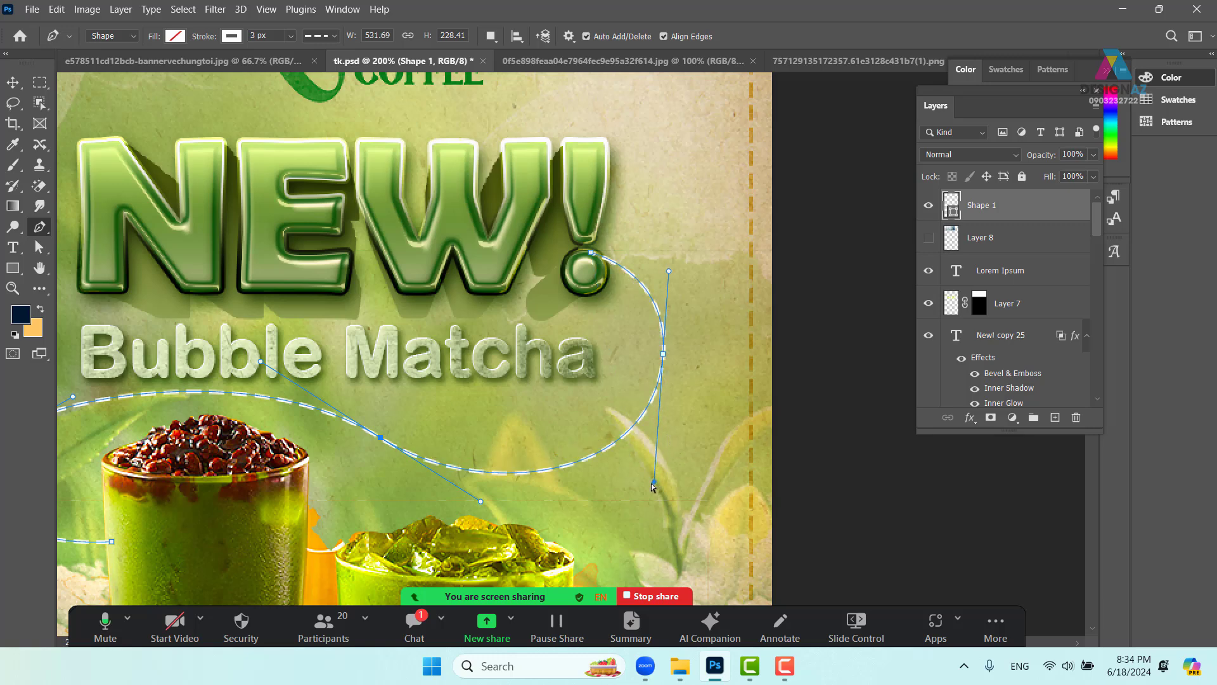
left_click_drag(599, 299, 606, 351)
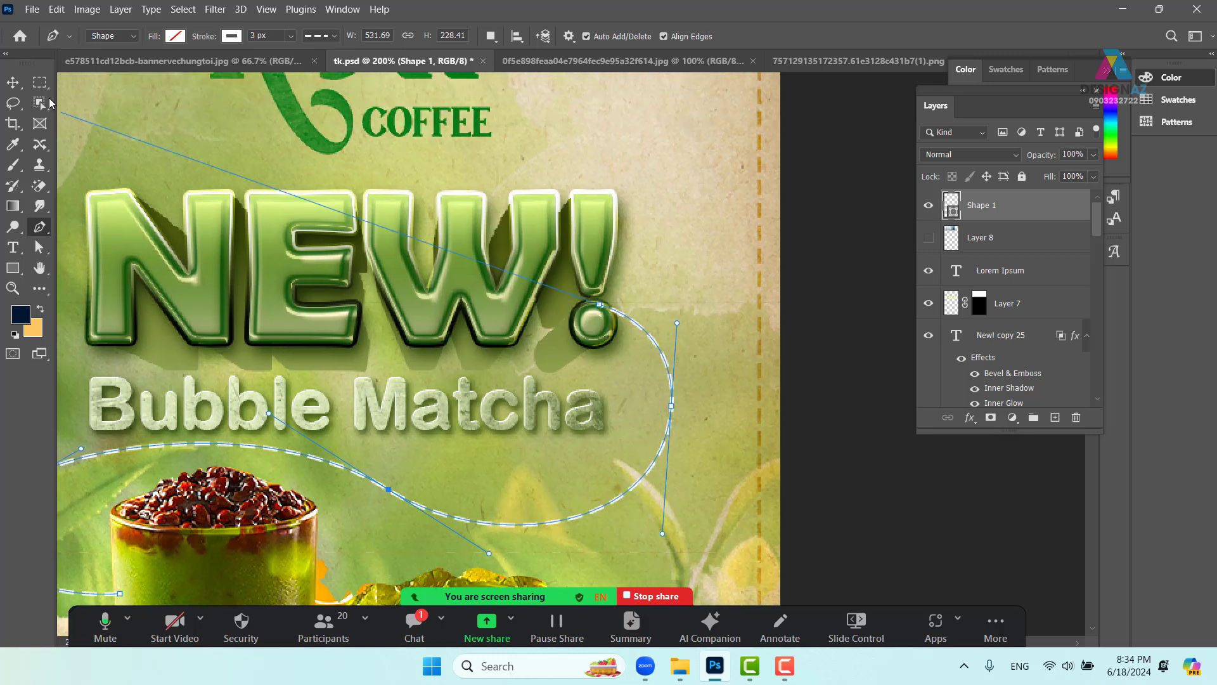
left_click(16, 86)
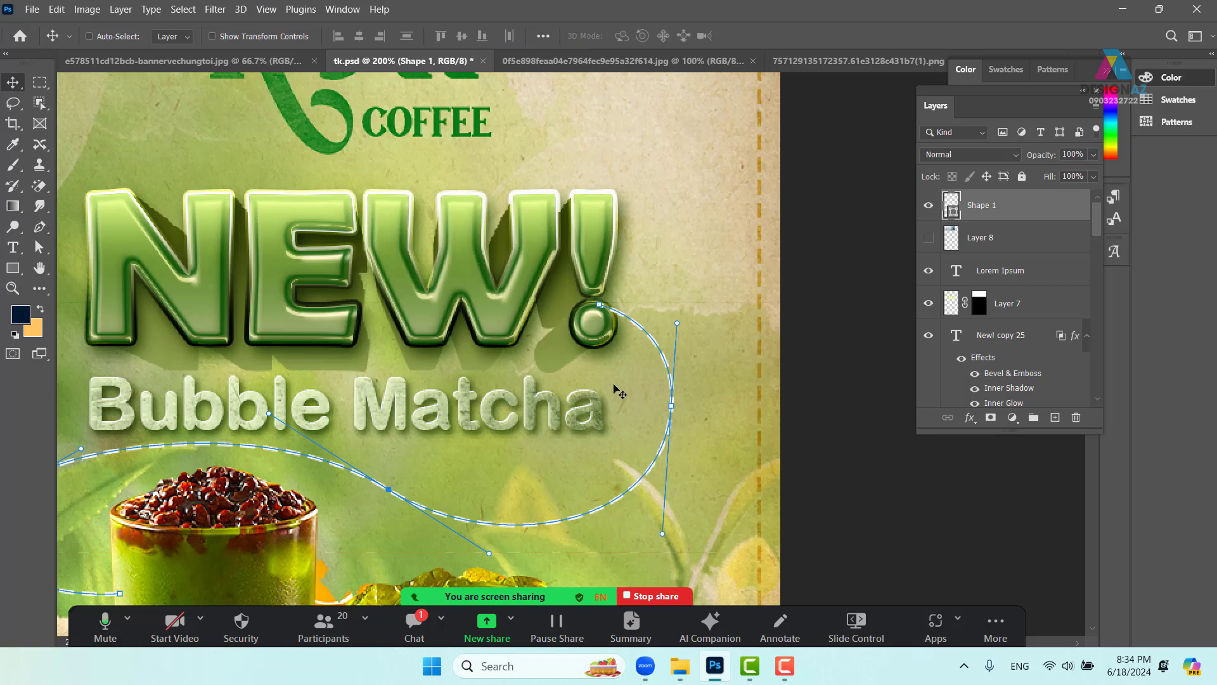
- On a new layer, draw a four-point arrowhead beside the exclamation mark's dot
left_click(1055, 417)
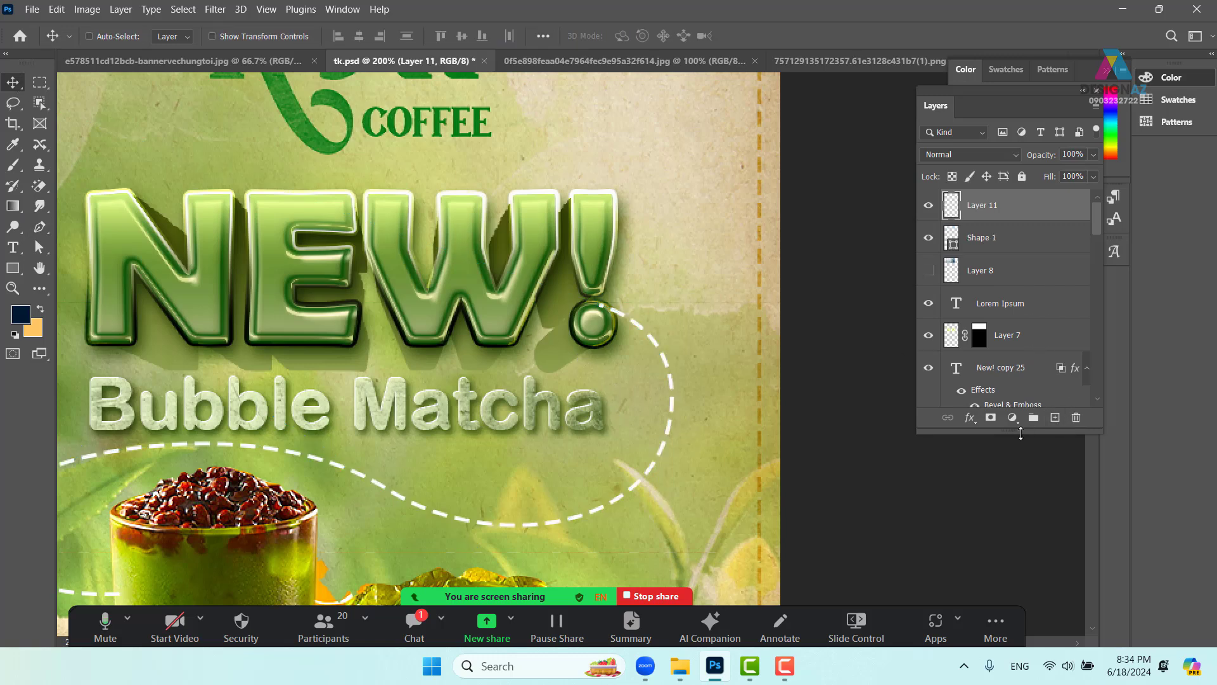
key("p")
left_click(601, 304)
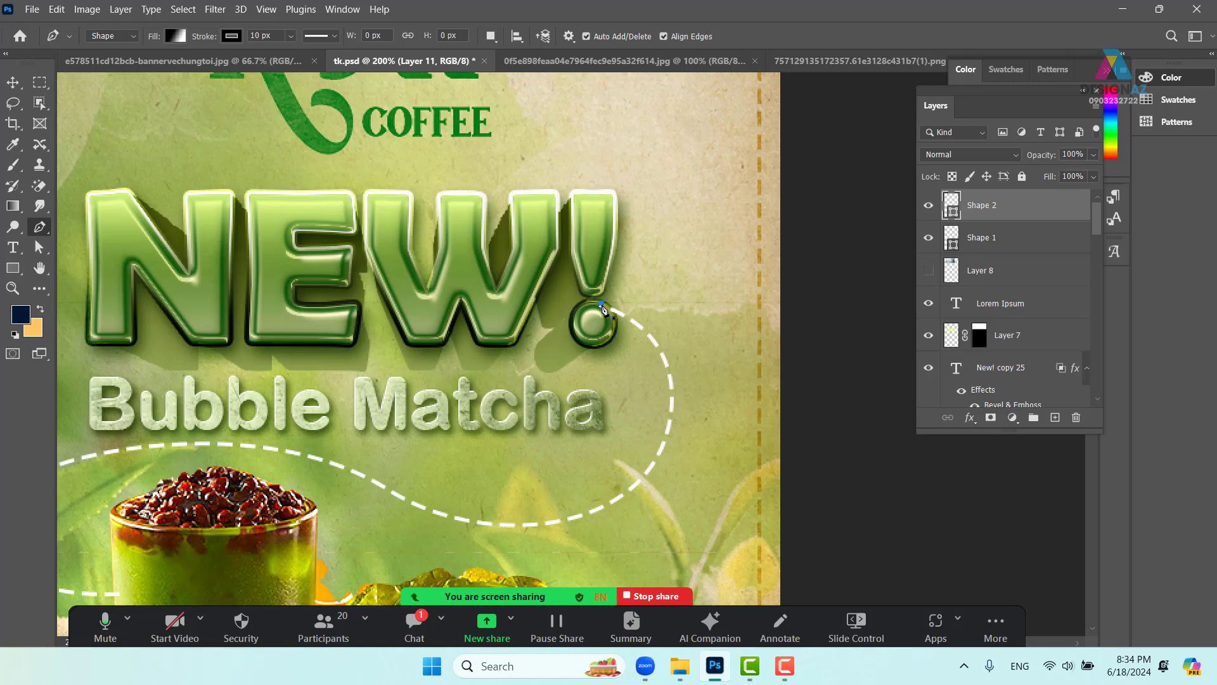
left_click(622, 334)
left_click(623, 315)
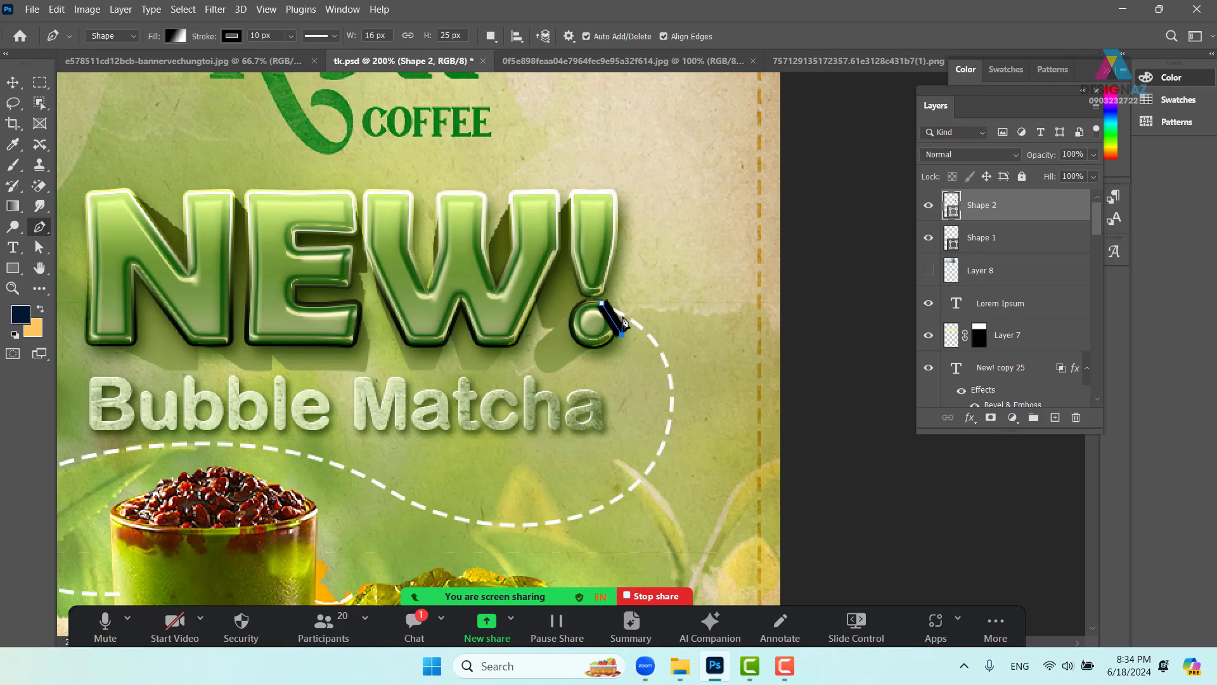
left_click(647, 303)
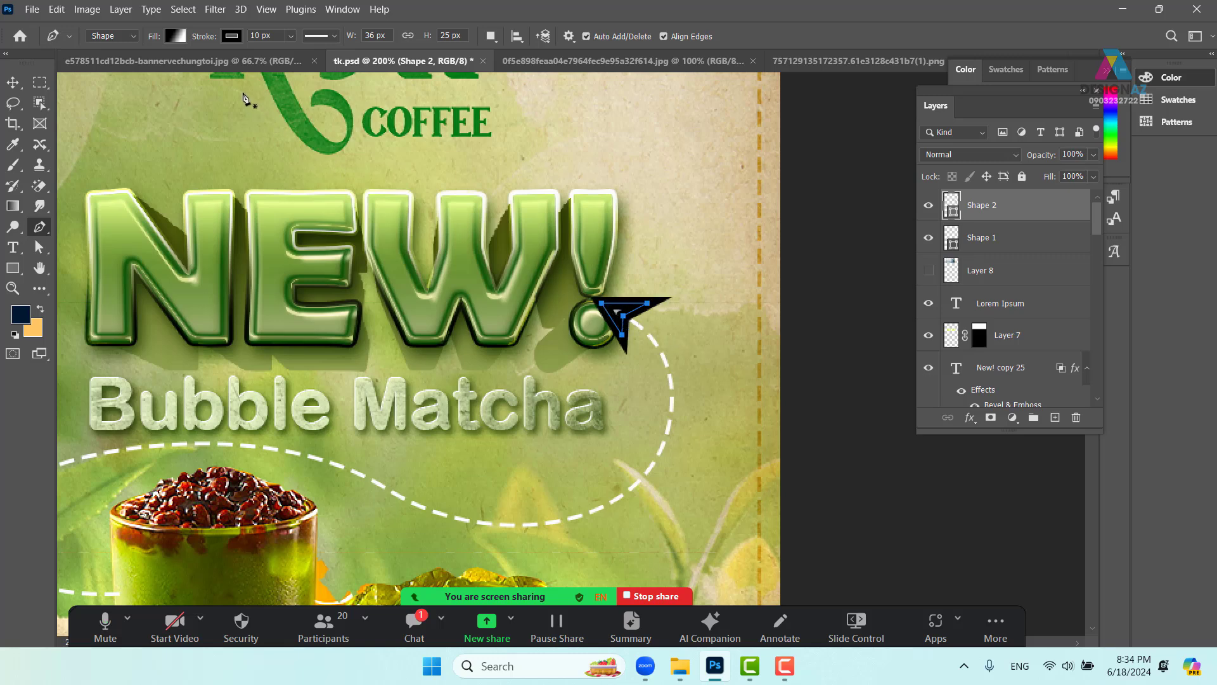
- Give the arrowhead no outline and a solid white fill
left_click(233, 36)
left_click(139, 66)
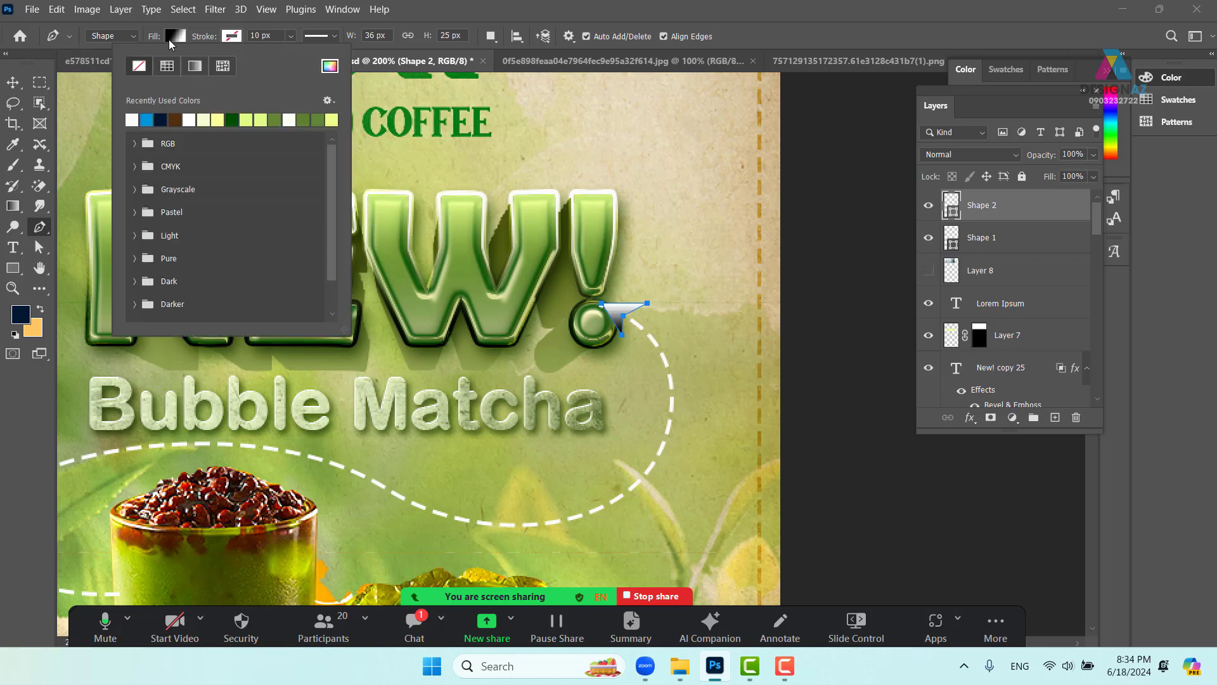
left_click(176, 36)
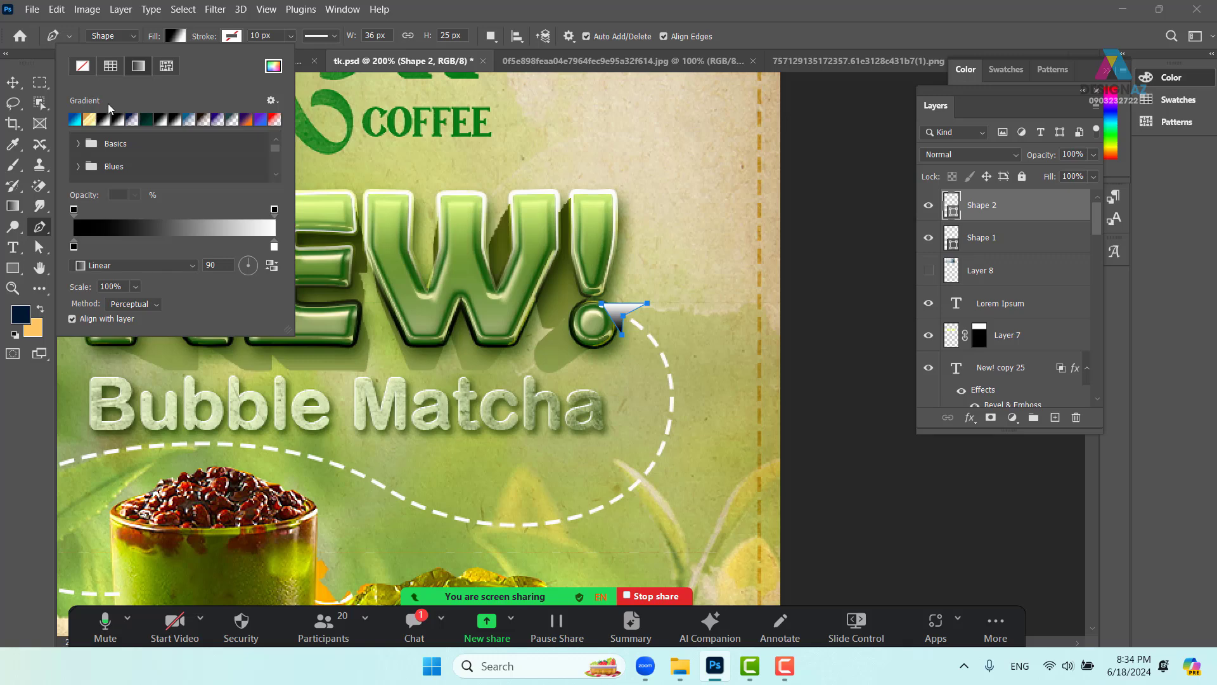
left_click(110, 66)
left_click(134, 119)
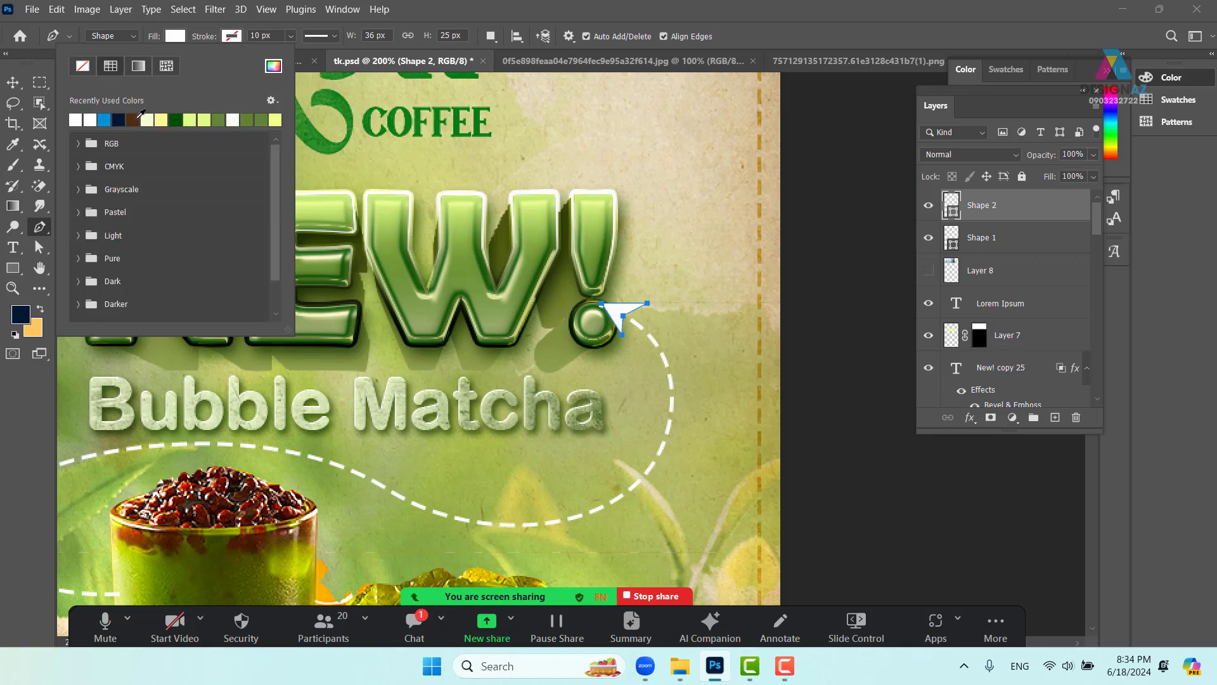
left_click(13, 82)
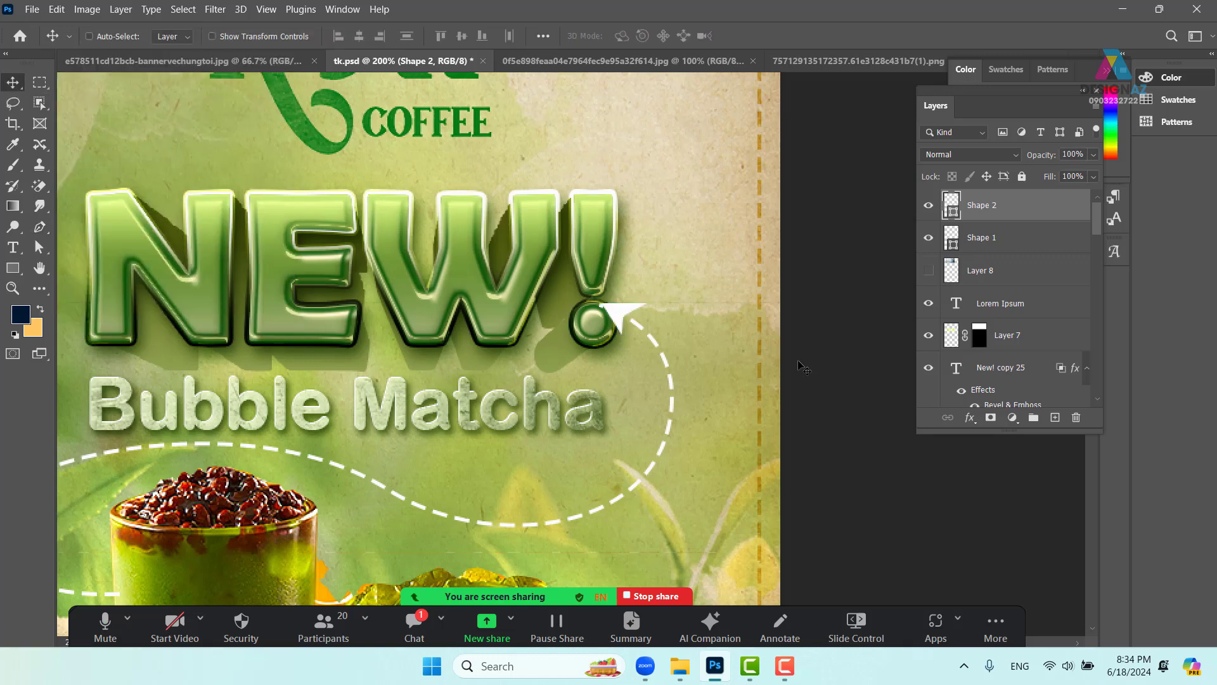
key("ctrl+minus")
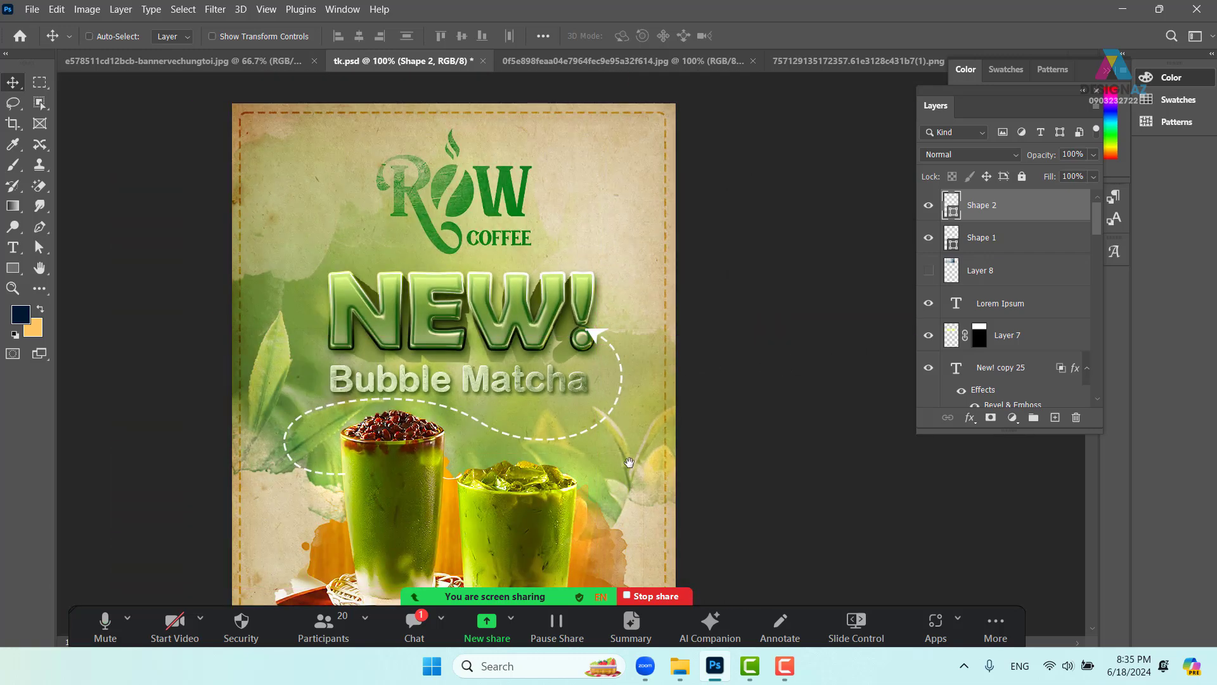
- Delete the arrowhead layer Shape 2
scroll(774, 406, "down", 4)
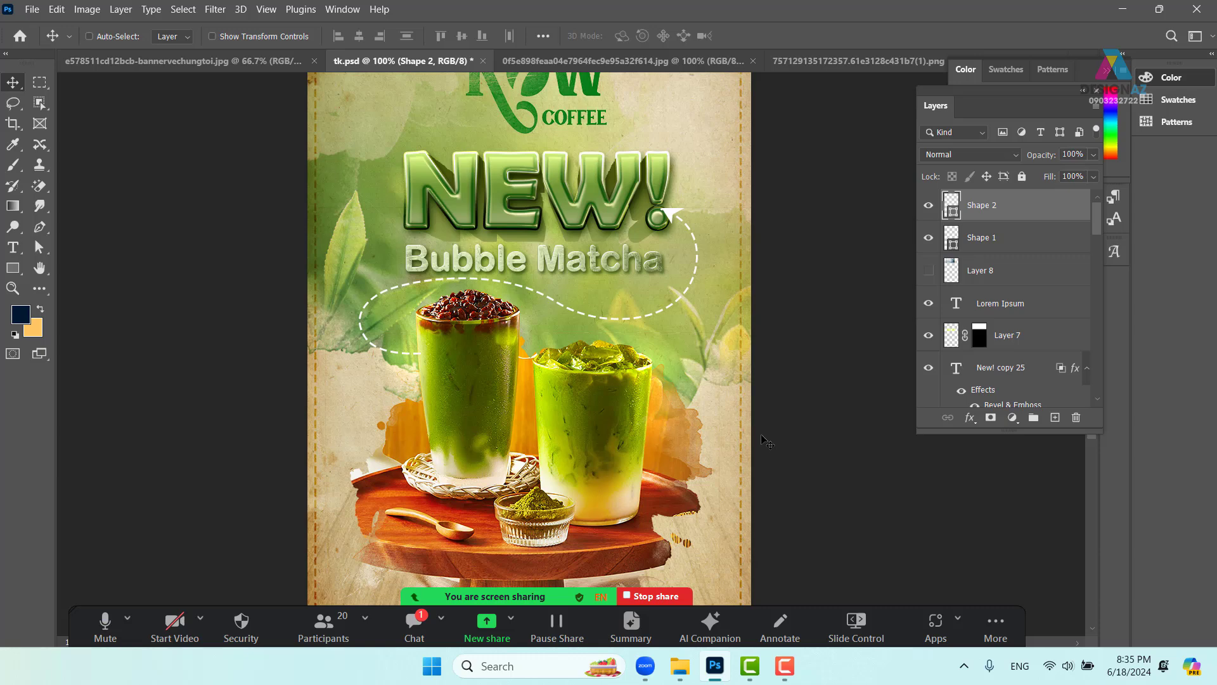
left_click_drag(672, 217, 705, 230)
key("Delete")
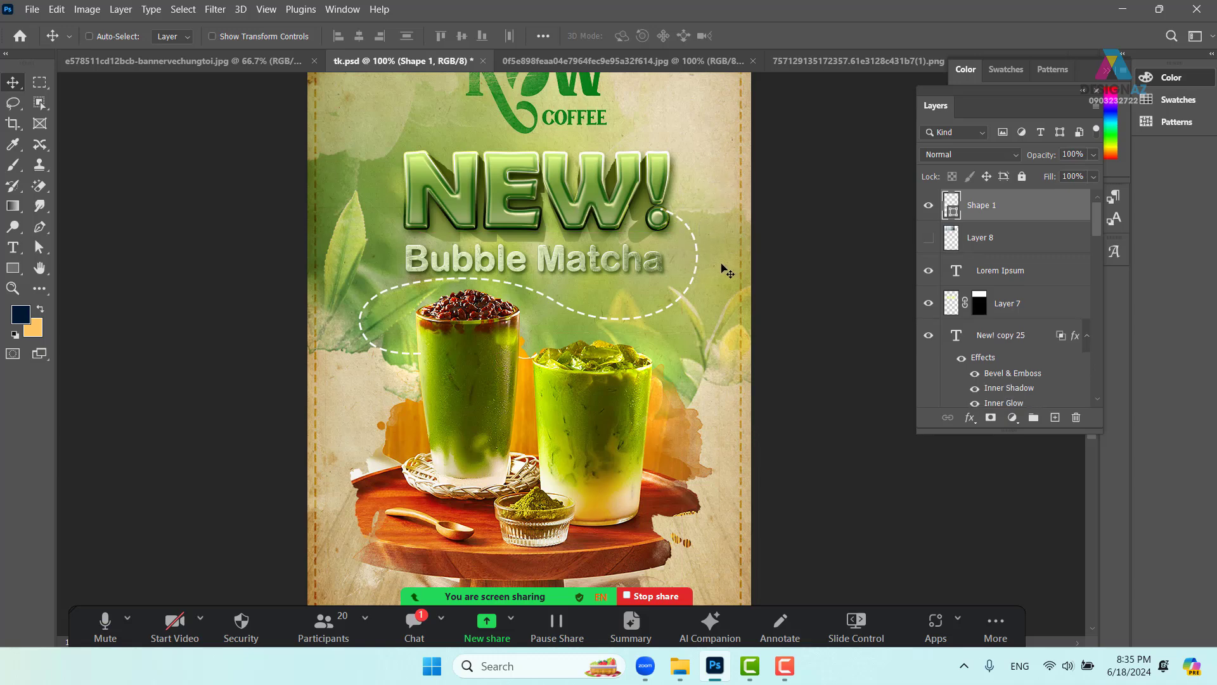
- Select and delete the dashed curve layer Shape 1, then save the poster
right_click(697, 269)
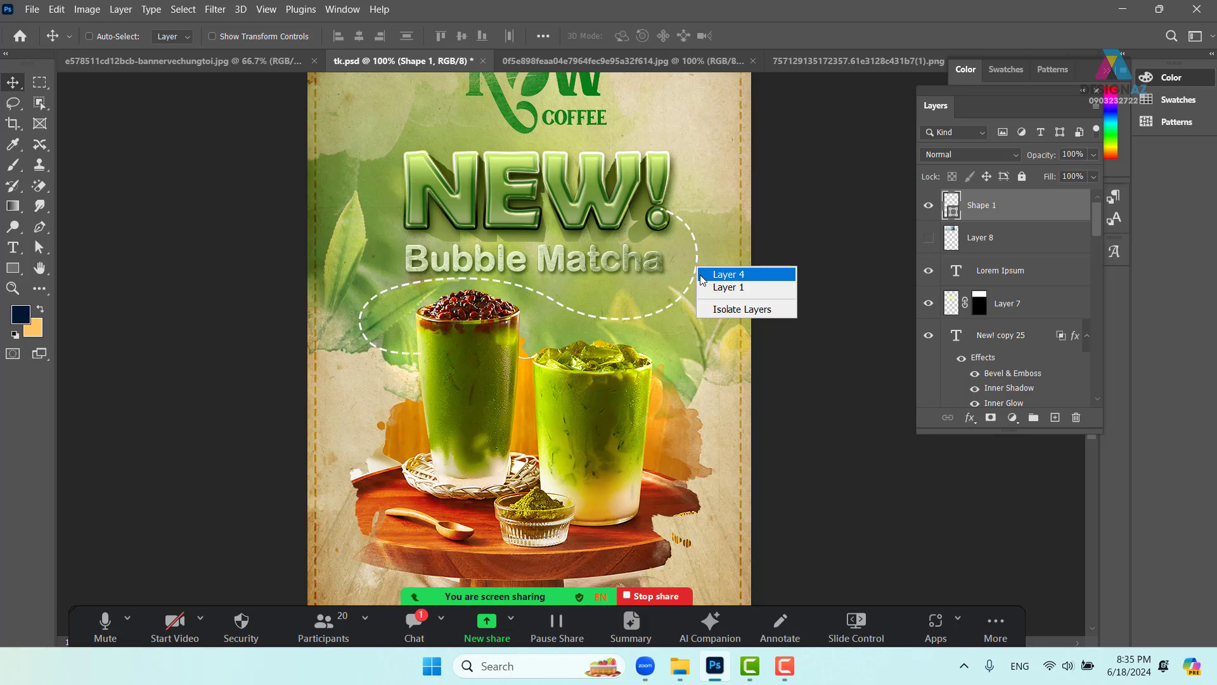
left_click(698, 255)
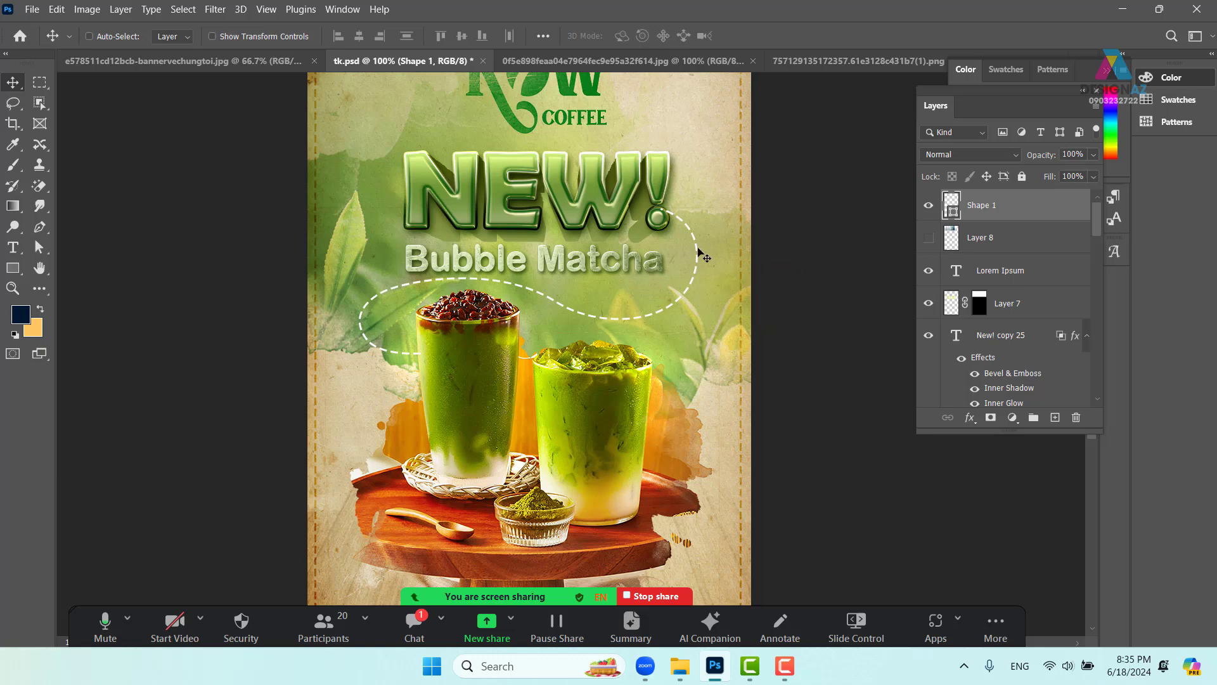
right_click(697, 255)
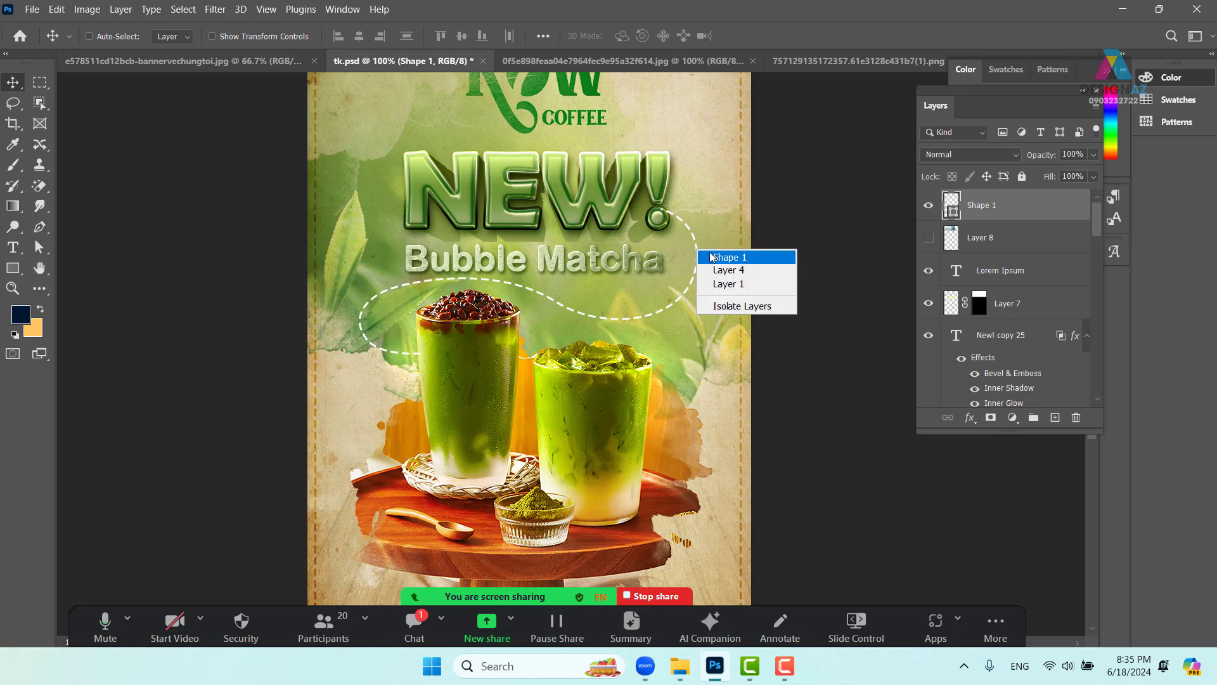
left_click(703, 253)
left_click_drag(698, 252, 722, 259)
key("Delete")
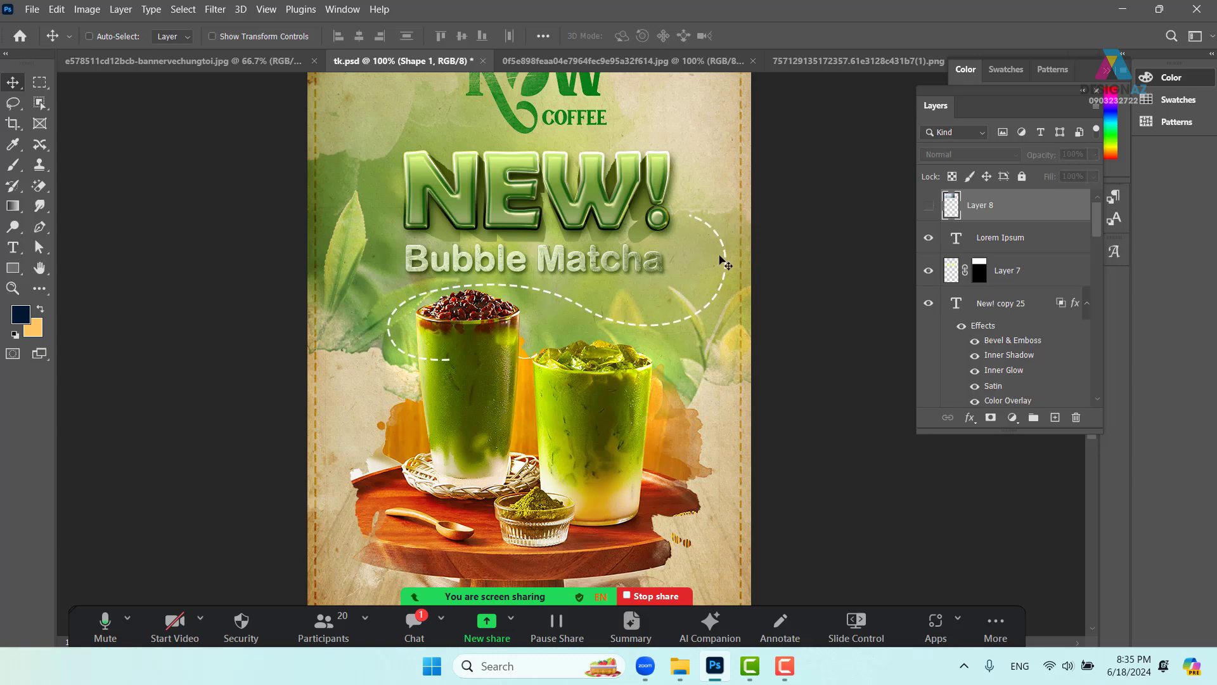
key("ctrl+s")
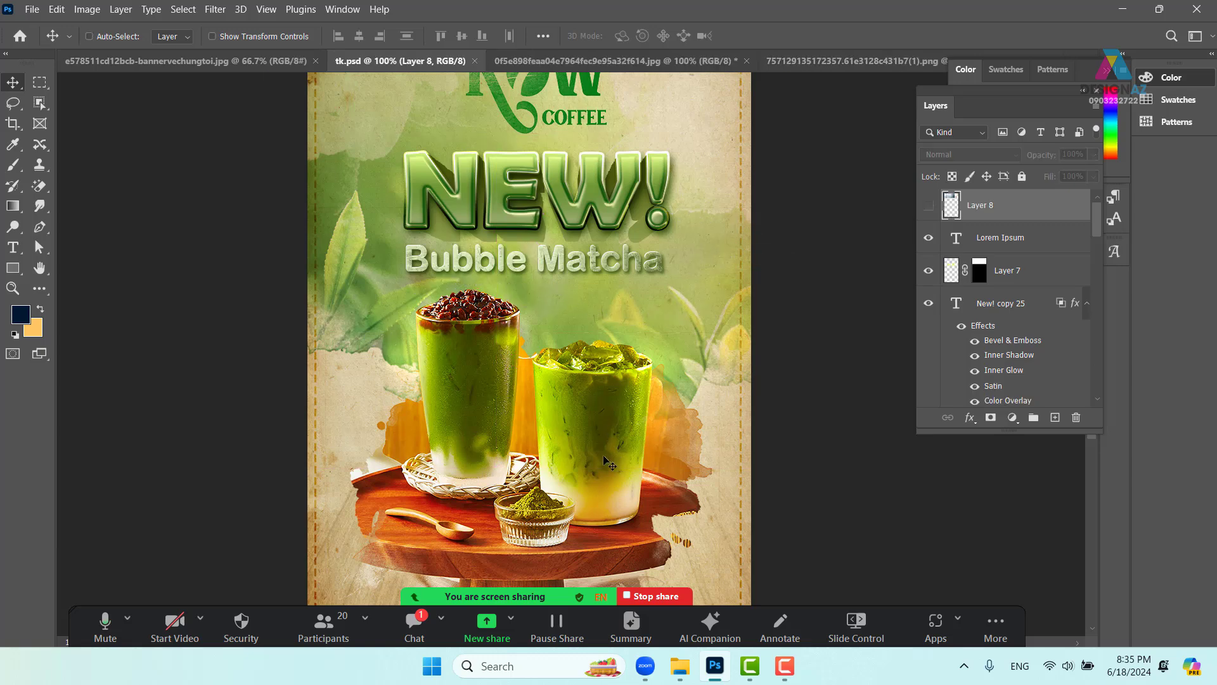
- Review the poster at 66.7% down to the address text, then stop the Zoom screen share
left_click_drag(604, 461, 659, 459)
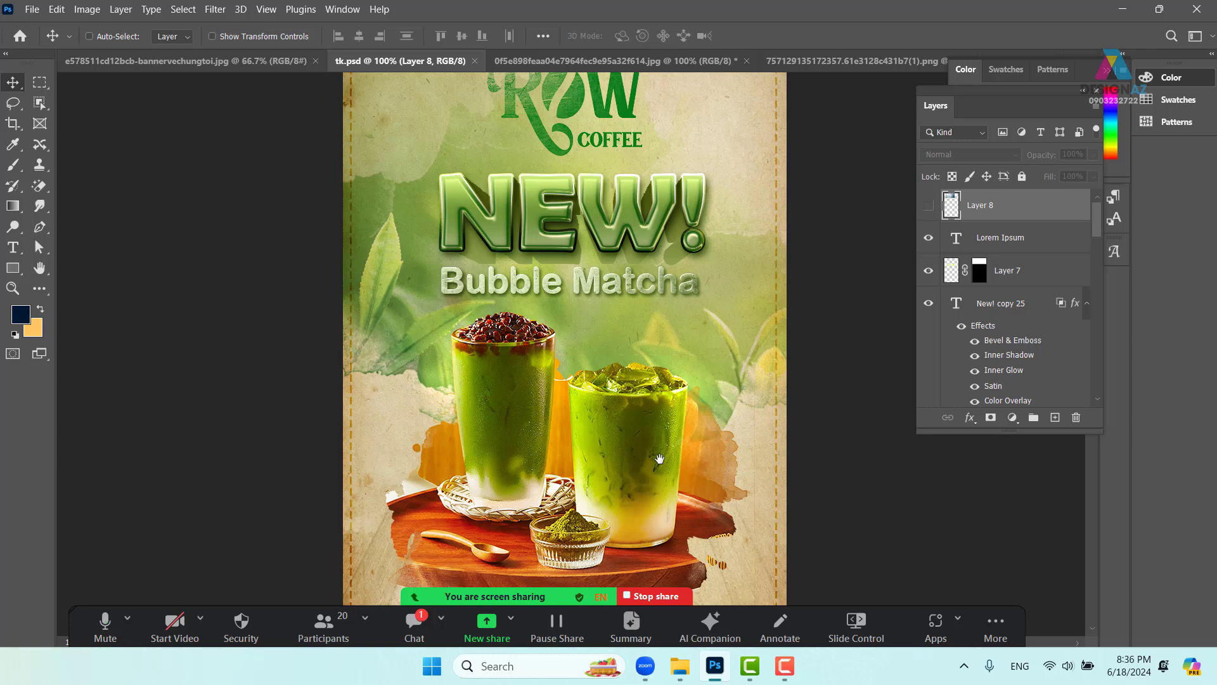
key("ctrl+minus")
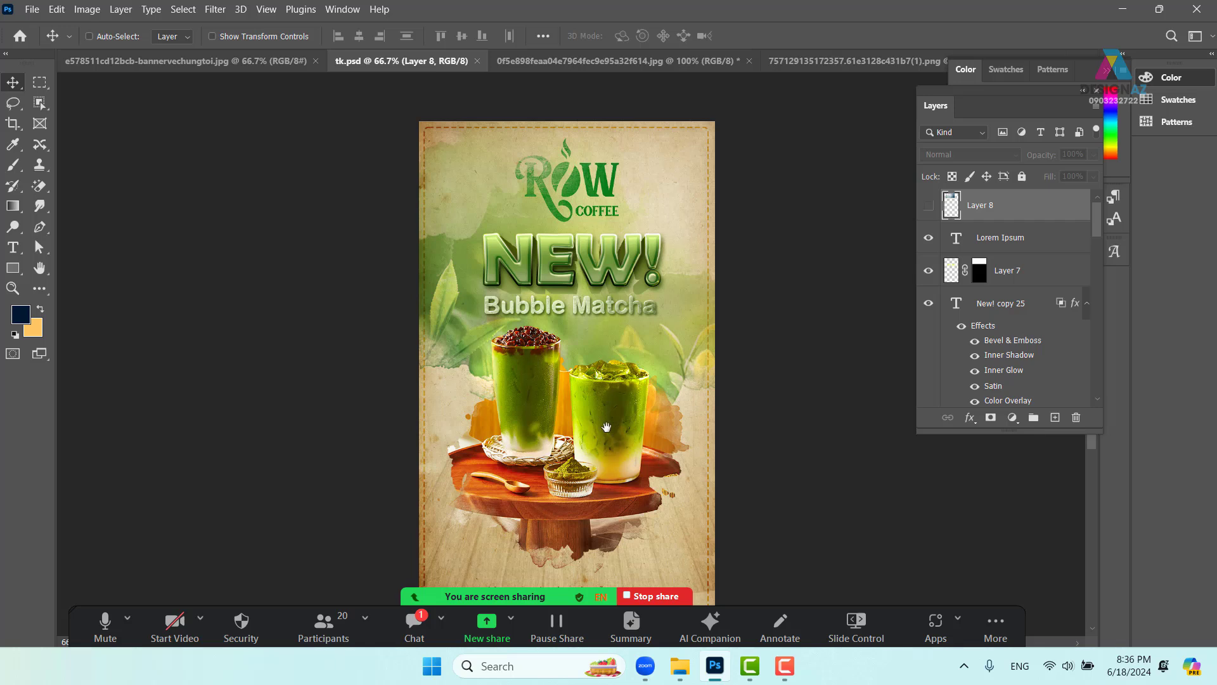
left_click_drag(569, 429, 542, 337)
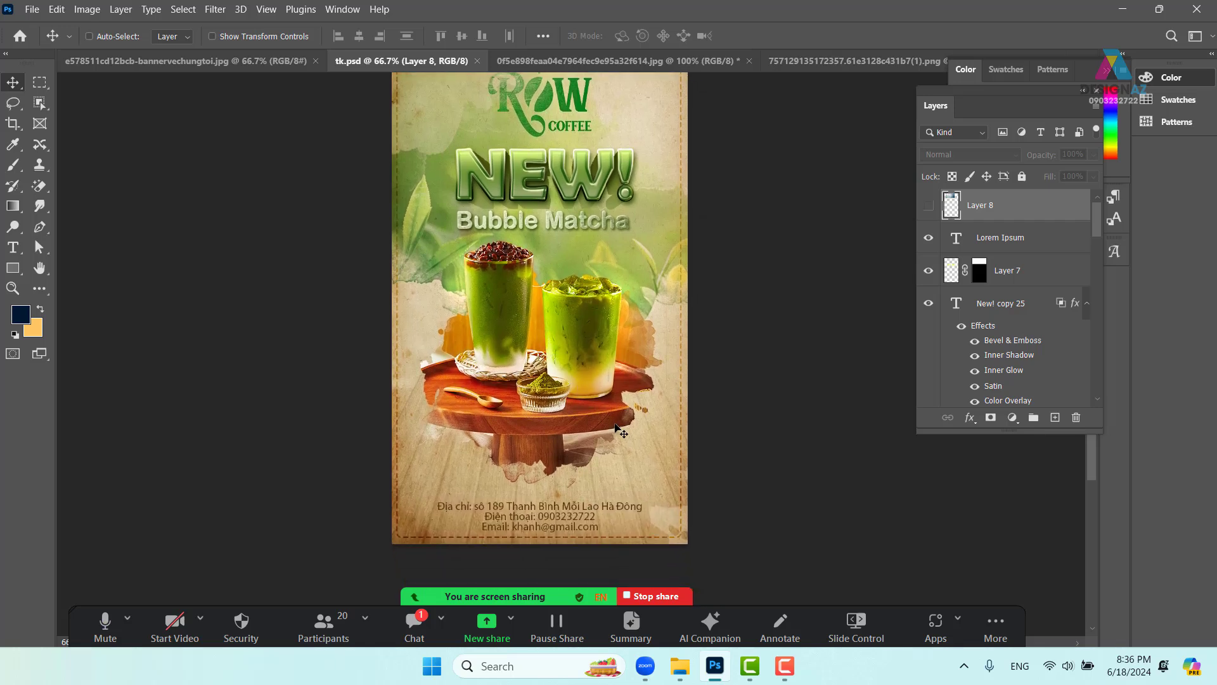
scroll(618, 429, "up", 2)
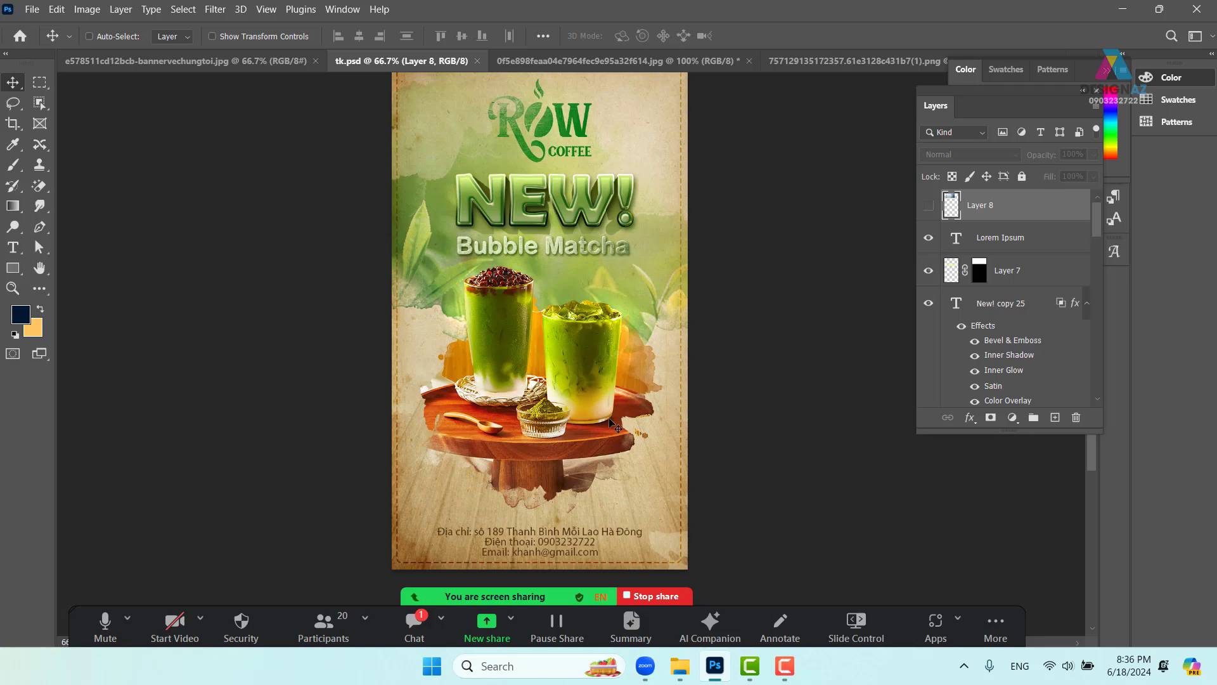
left_click(672, 596)
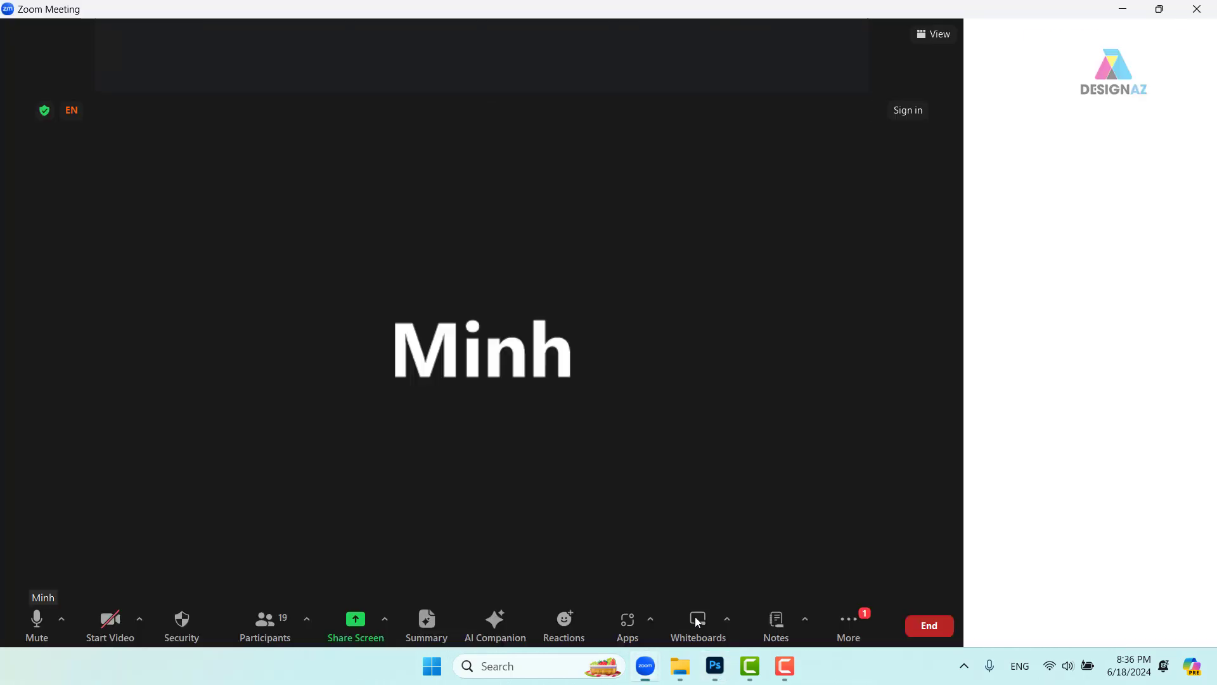
left_click(790, 675)
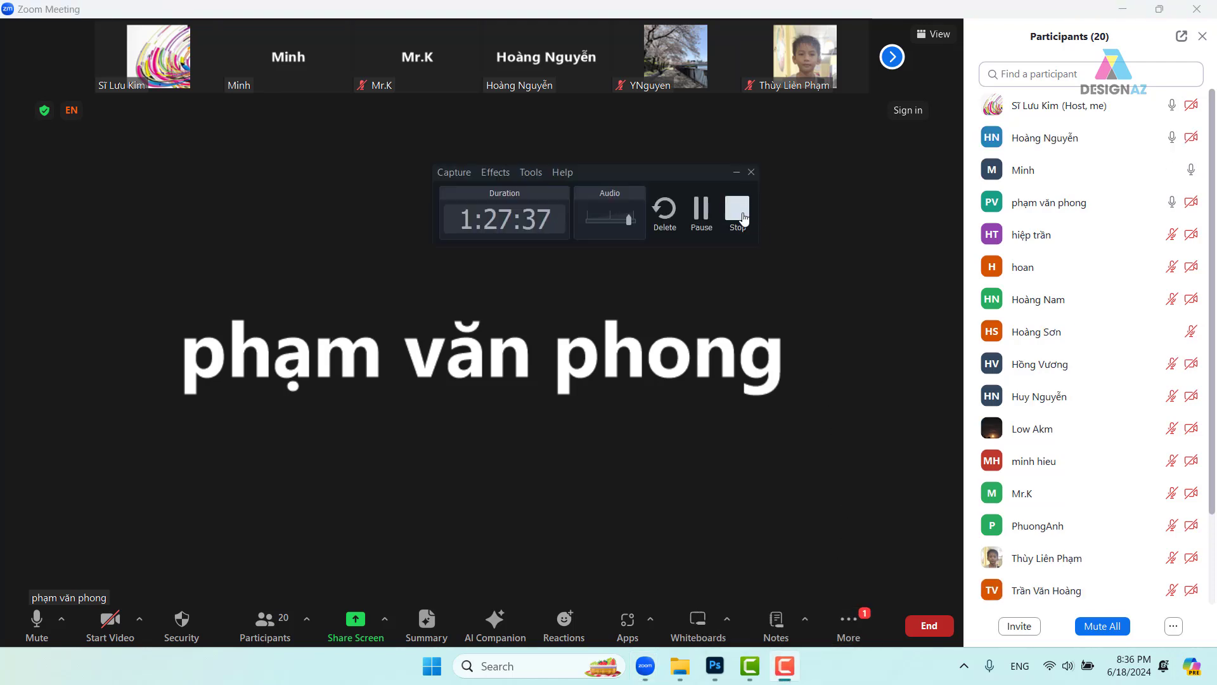